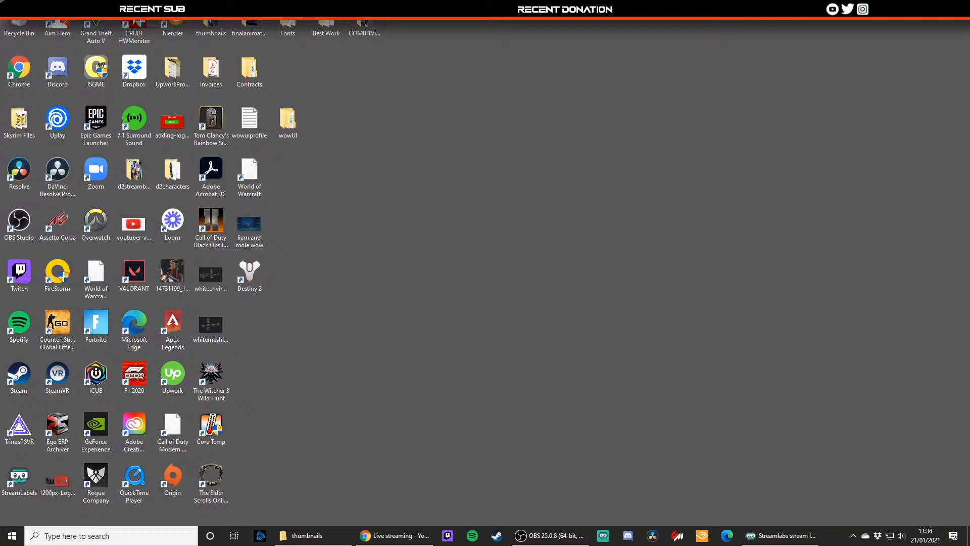
- Open the Windows sound control panel's recording devices and select the Razer Seiren X microphone
right_click(901, 536)
left_click(879, 472)
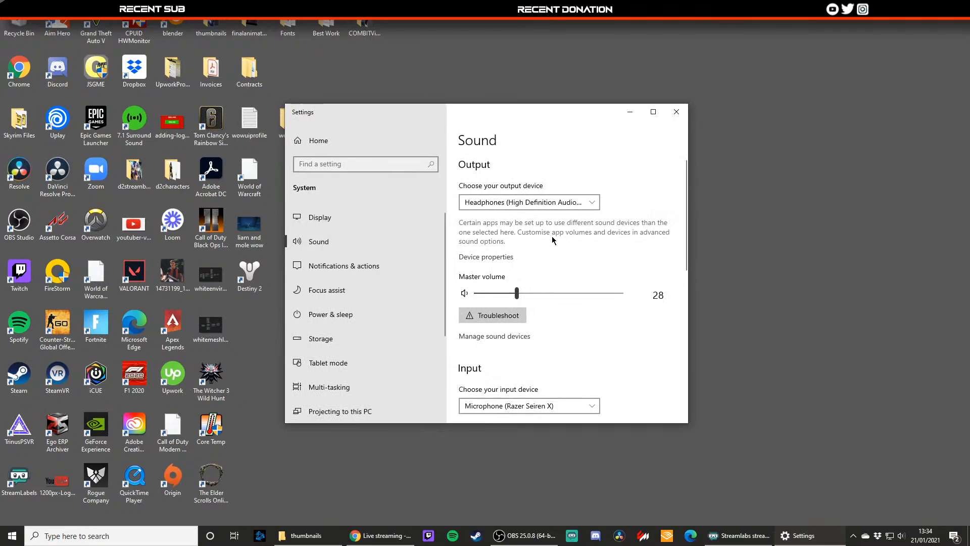
scroll(566, 316, "down", 5)
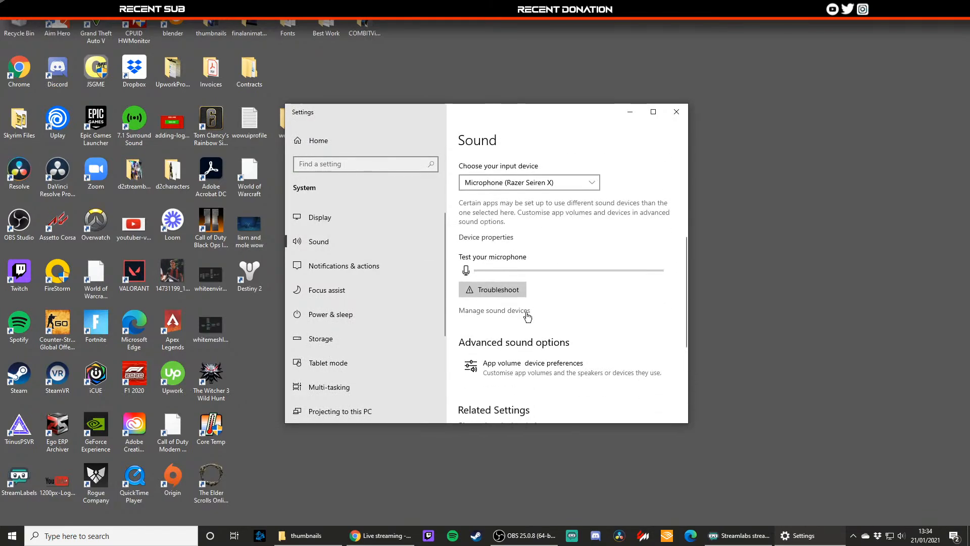
scroll(527, 317, "down", 3)
left_click(490, 316)
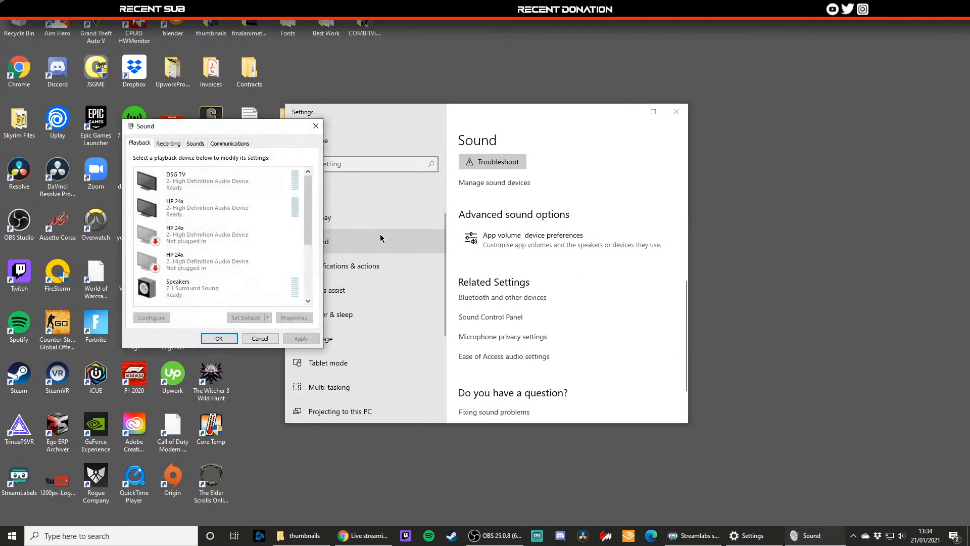
left_click(169, 143)
left_click(213, 205)
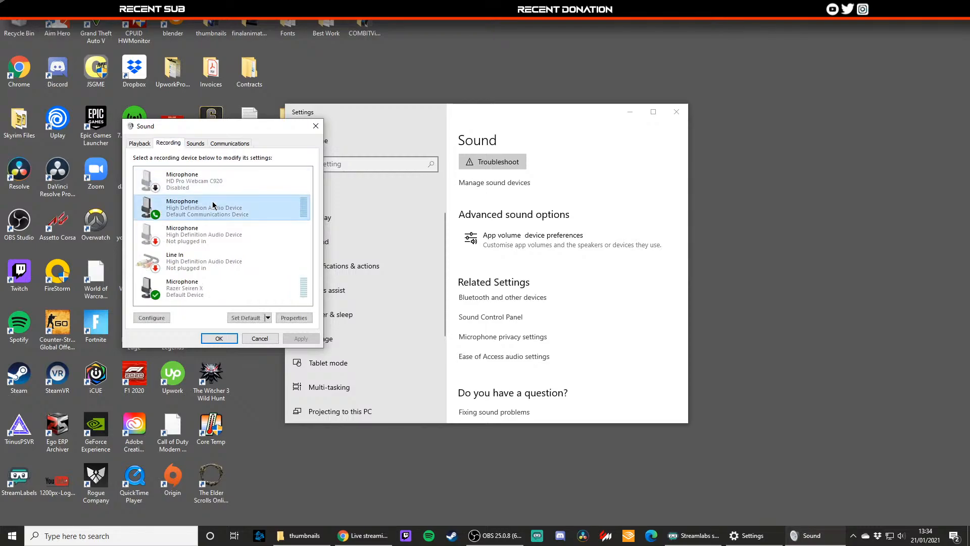
left_click(223, 286)
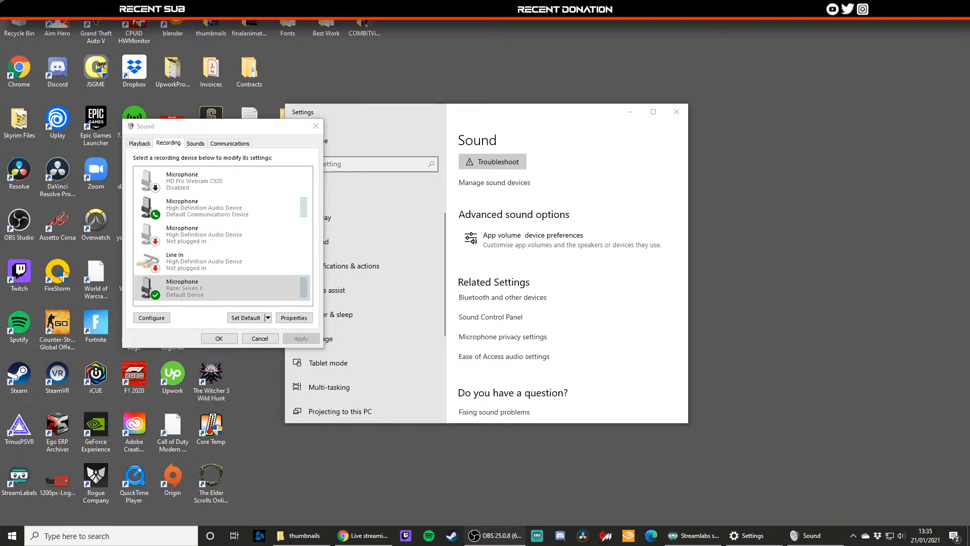
- Raise the Razer Seiren X microphone's input level slightly, apply it, and close the sound windows
right_click(900, 536)
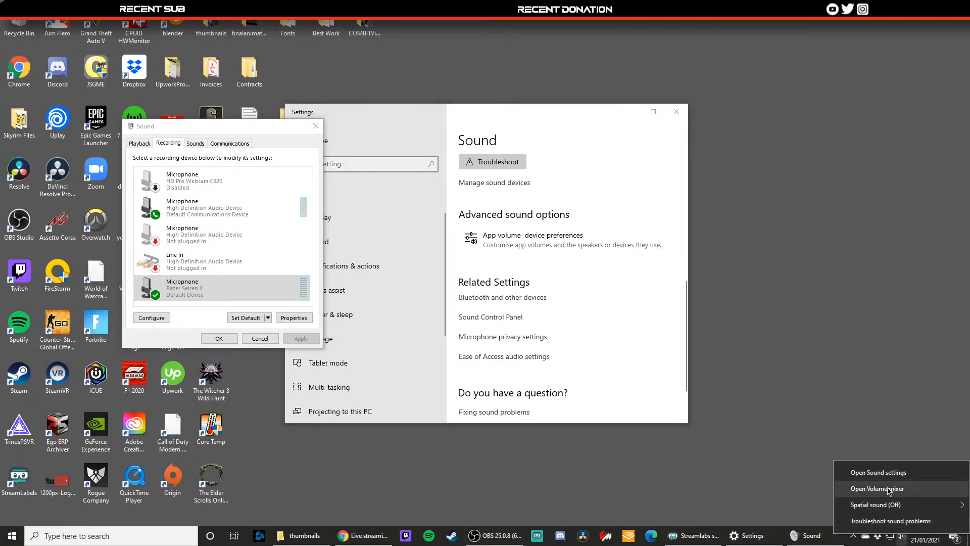
left_click(878, 473)
scroll(505, 354, "down", 5)
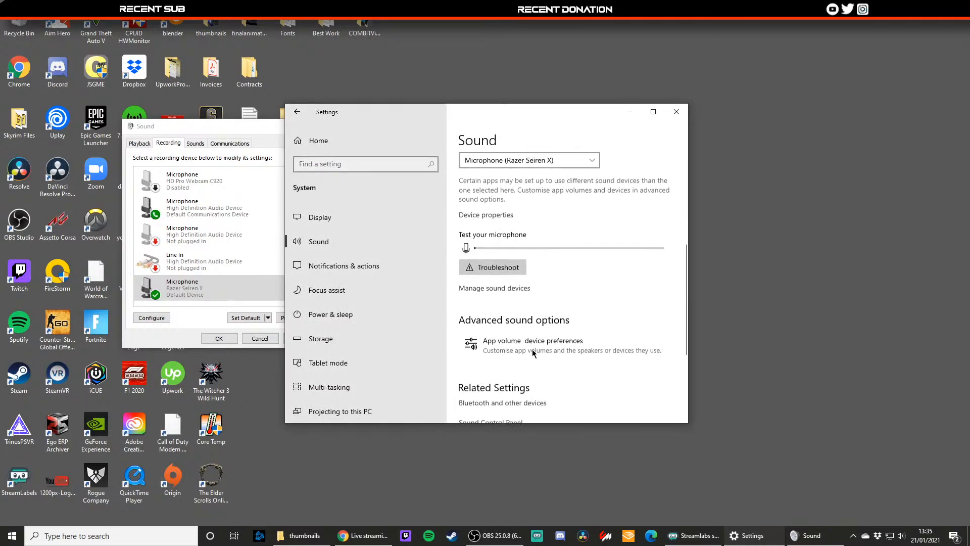
scroll(533, 353, "down", 3)
left_click(492, 317)
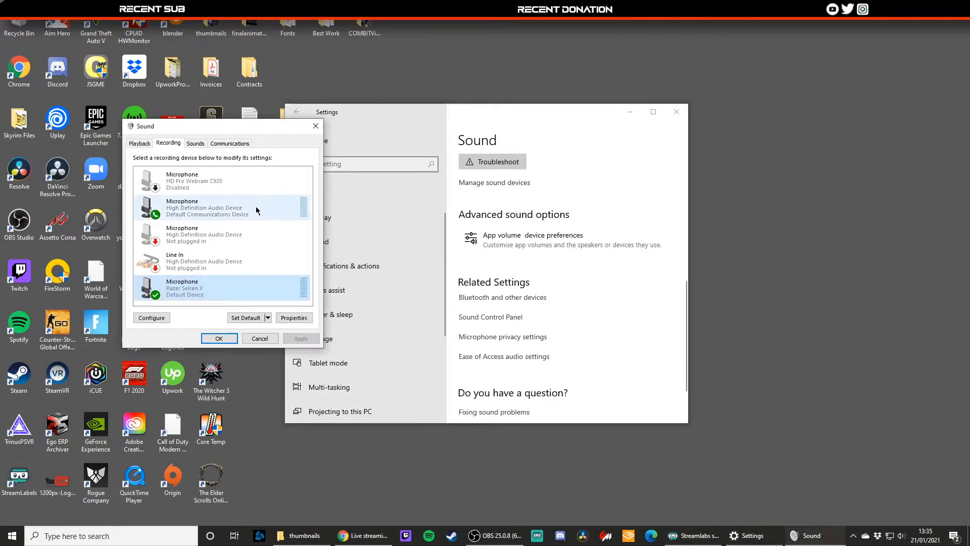
left_click(291, 317)
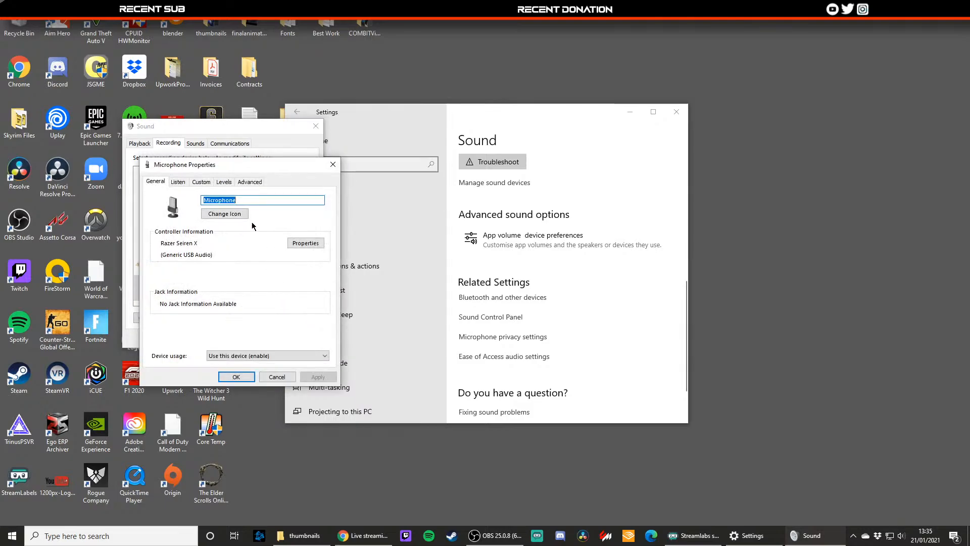
left_click(224, 181)
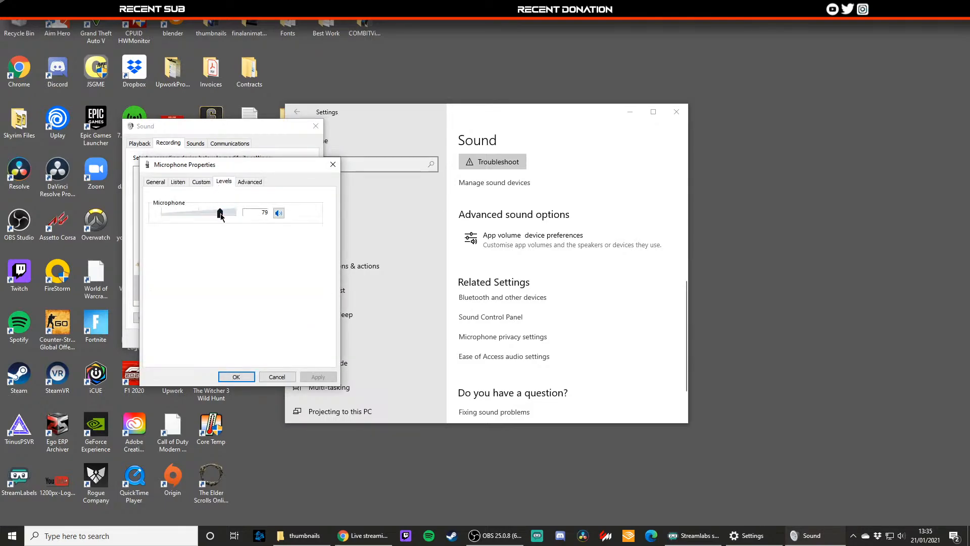
left_click_drag(221, 216, 224, 217)
left_click(246, 375)
left_click(252, 292)
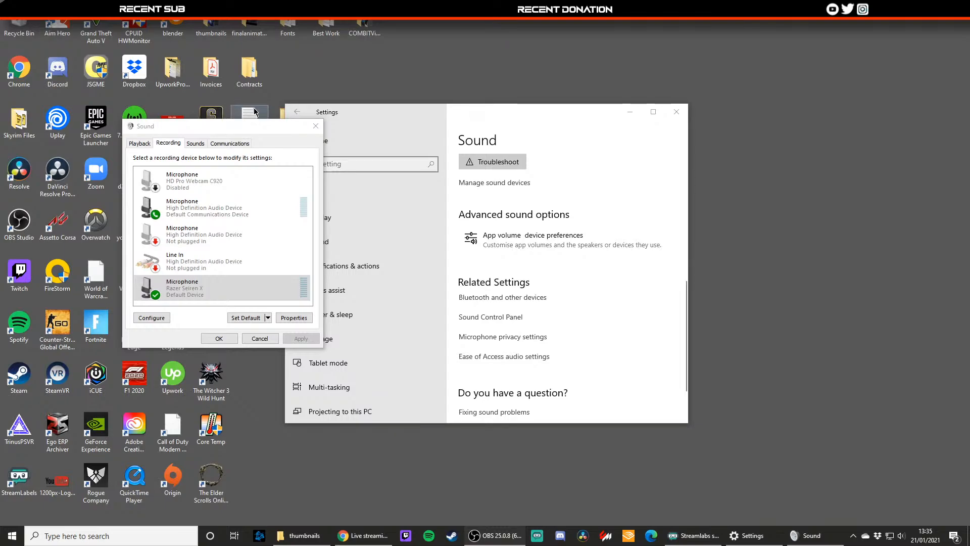
left_click(316, 126)
left_click(676, 112)
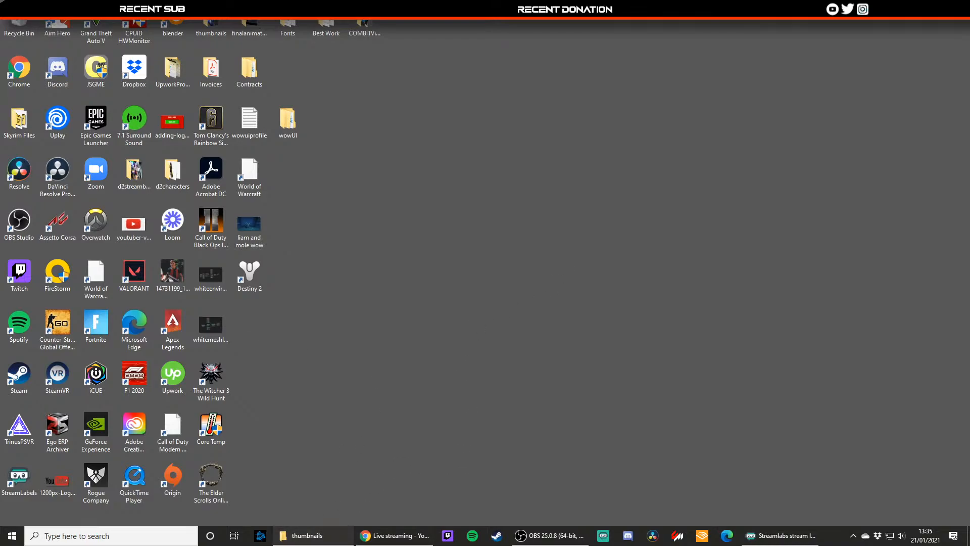
- Search the Best Work, Pictures and Documents folders in File Explorer for the shoe reference images
left_click(310, 535)
scroll(212, 263, "up", 1)
left_click(204, 251)
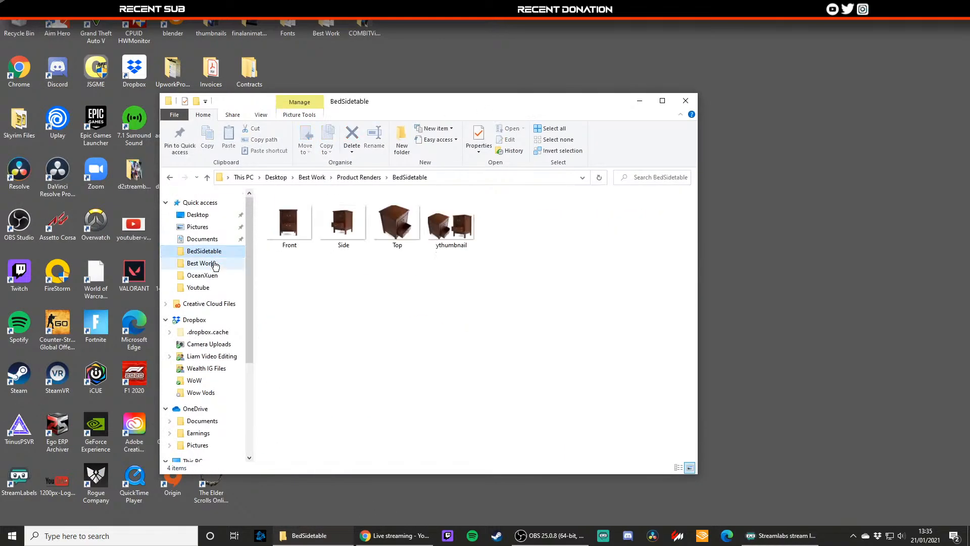
left_click(312, 177)
scroll(222, 318, "down", 1)
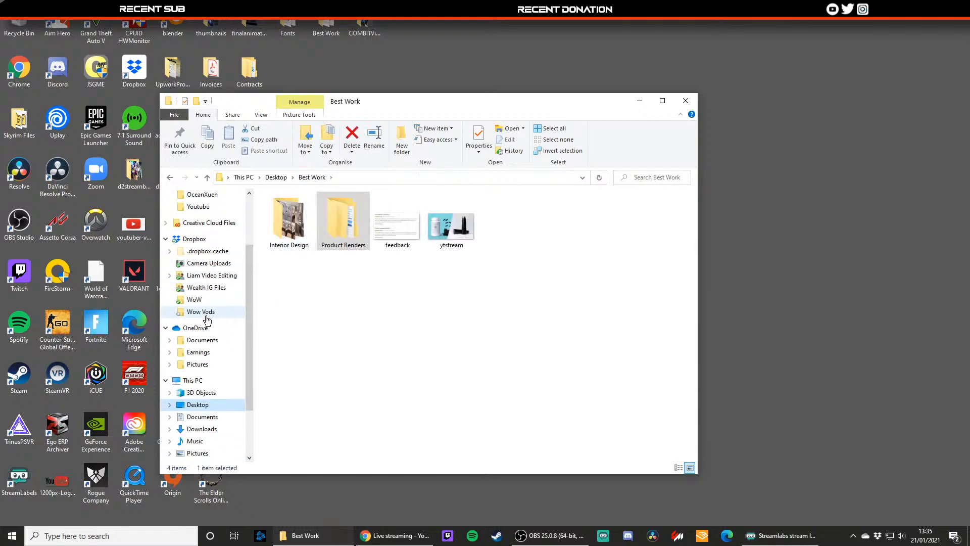
scroll(207, 319, "down", 1)
left_click(212, 396)
left_click(213, 385)
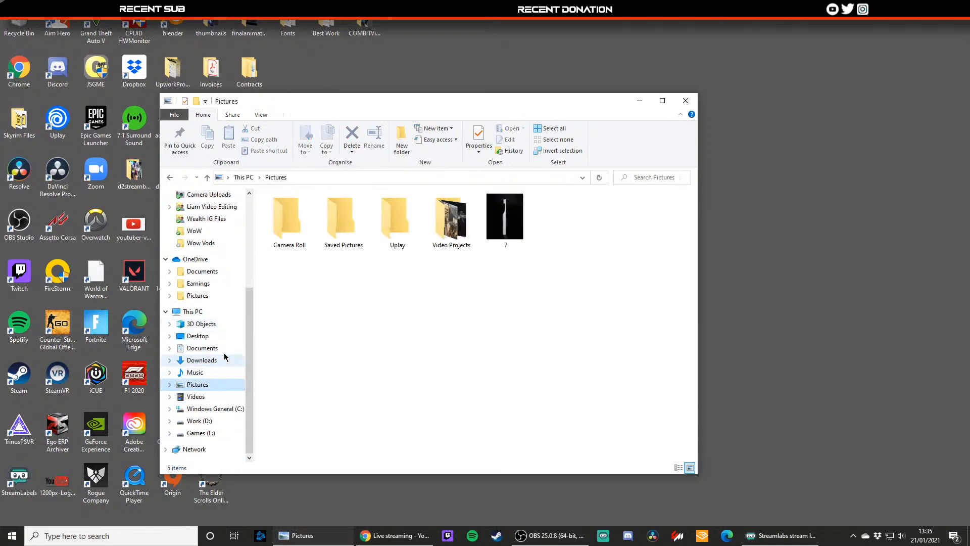
left_click(202, 348)
left_click(198, 335)
left_click(202, 348)
scroll(331, 329, "down", 4)
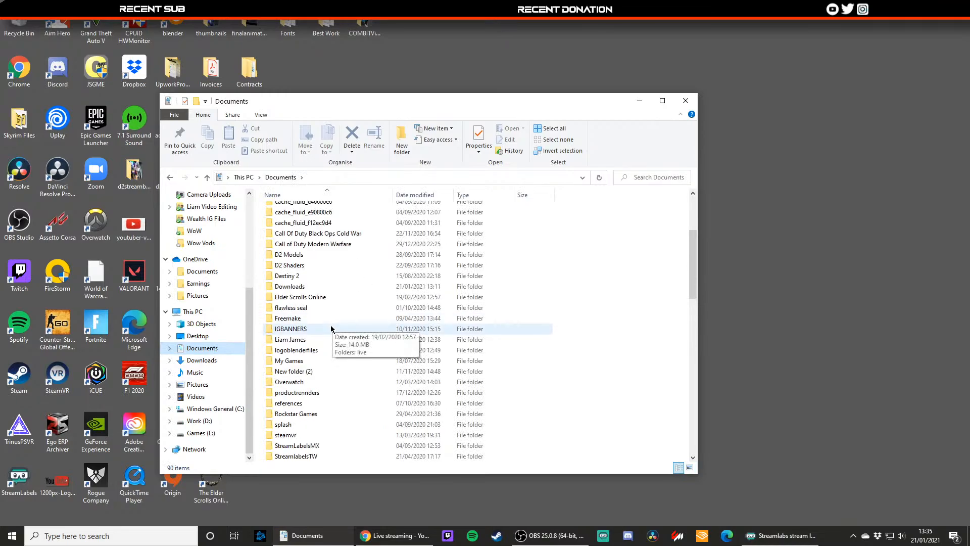
scroll(331, 329, "down", 6)
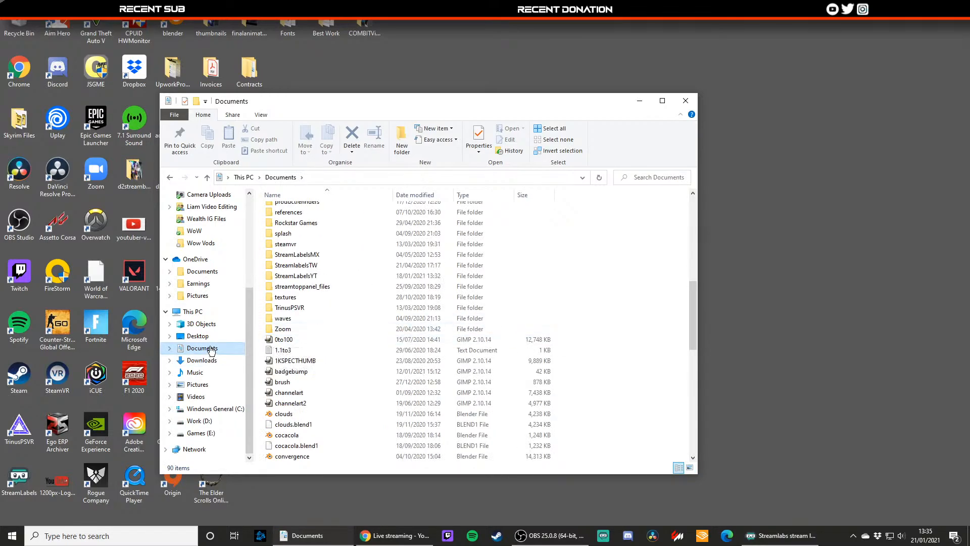
left_click(210, 340)
left_click(212, 349)
scroll(345, 355, "down", 5)
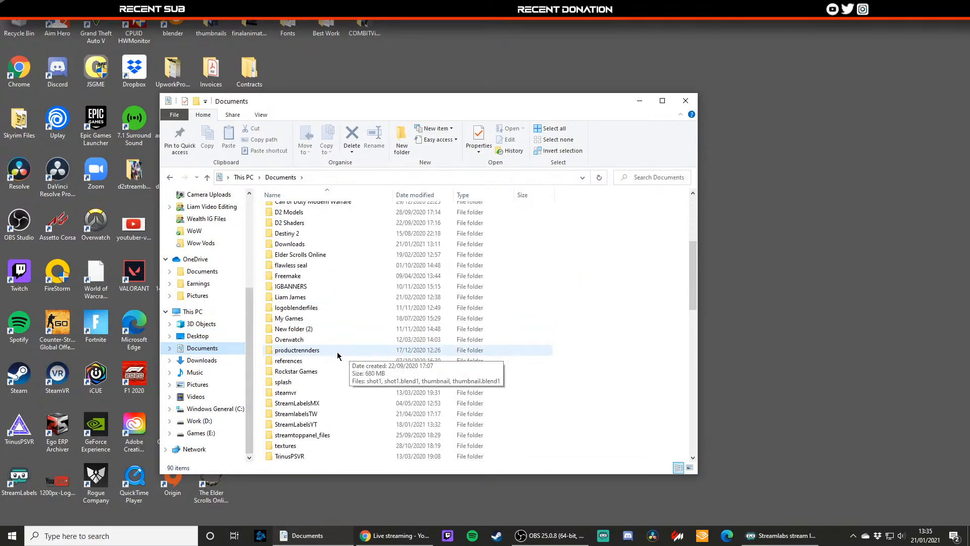
scroll(281, 368, "down", 2)
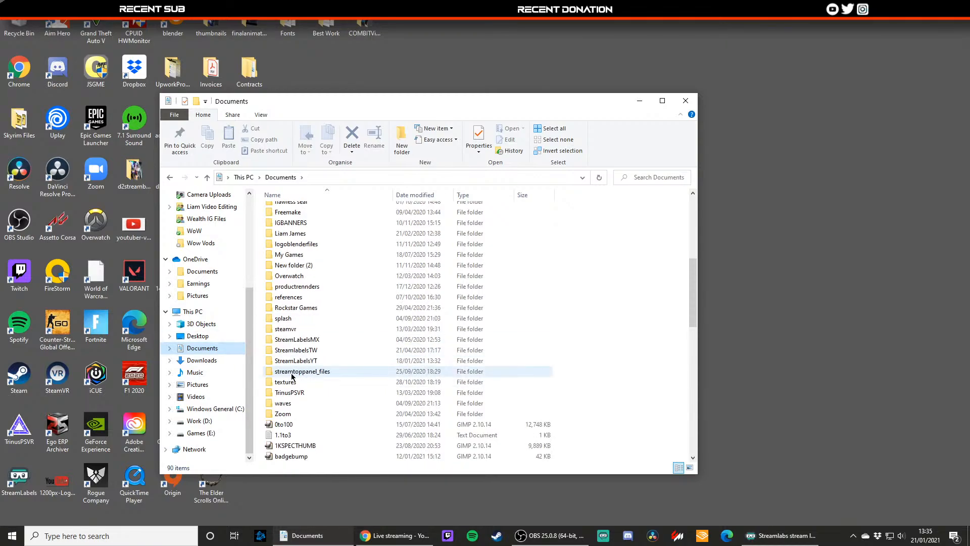
- Open the Jordan1s folder inside Models to Sell, in the user's Documents on the Work (D:) drive
left_click(209, 423)
double_click(280, 334)
double_click(299, 221)
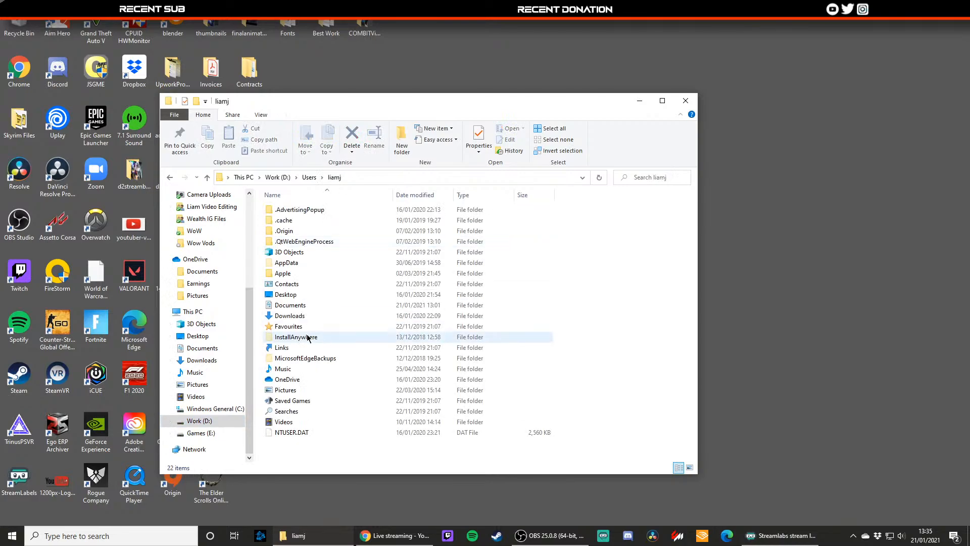
double_click(298, 306)
scroll(314, 340, "down", 5)
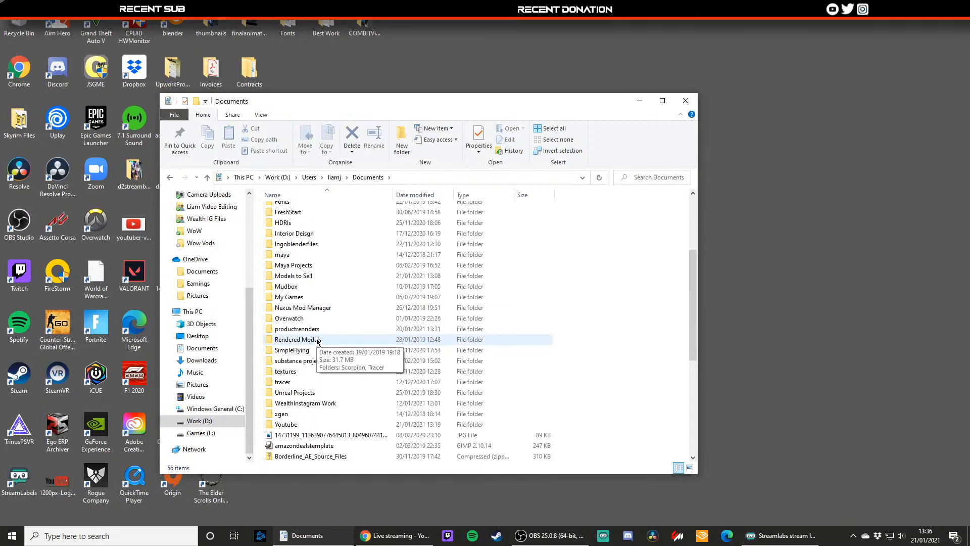
double_click(296, 275)
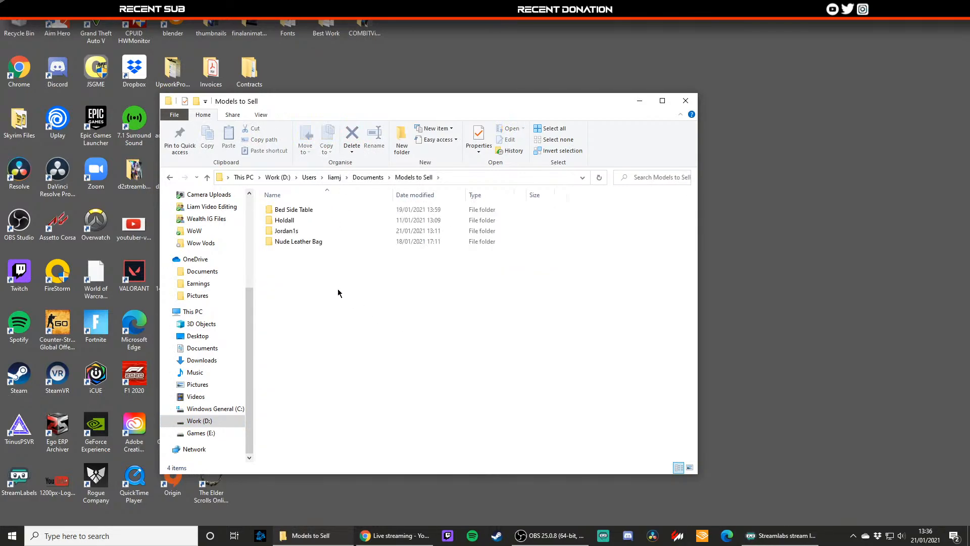
double_click(318, 231)
- View the ref and ref2 shoe images at full size, closing each one when finished
double_click(288, 226)
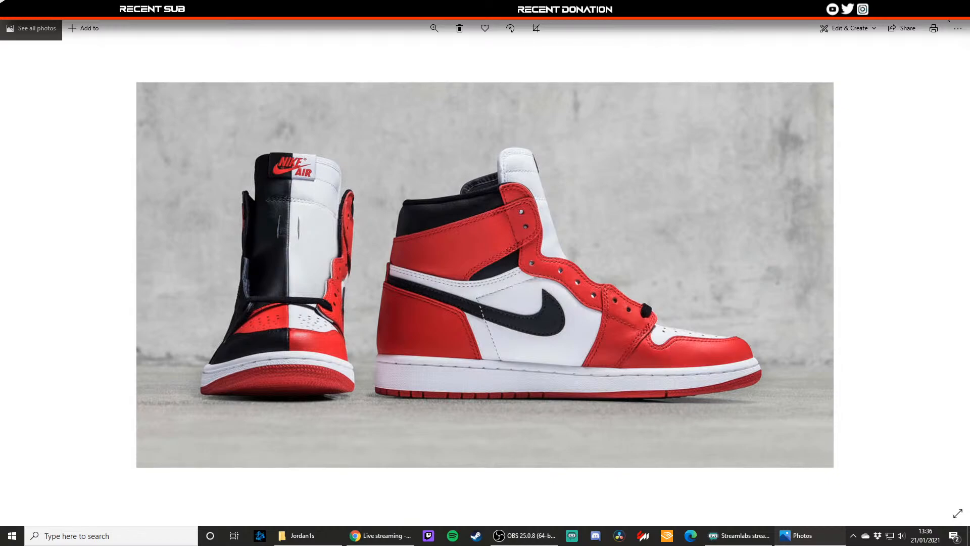
key("Escape")
left_click(275, 253)
left_click(332, 221)
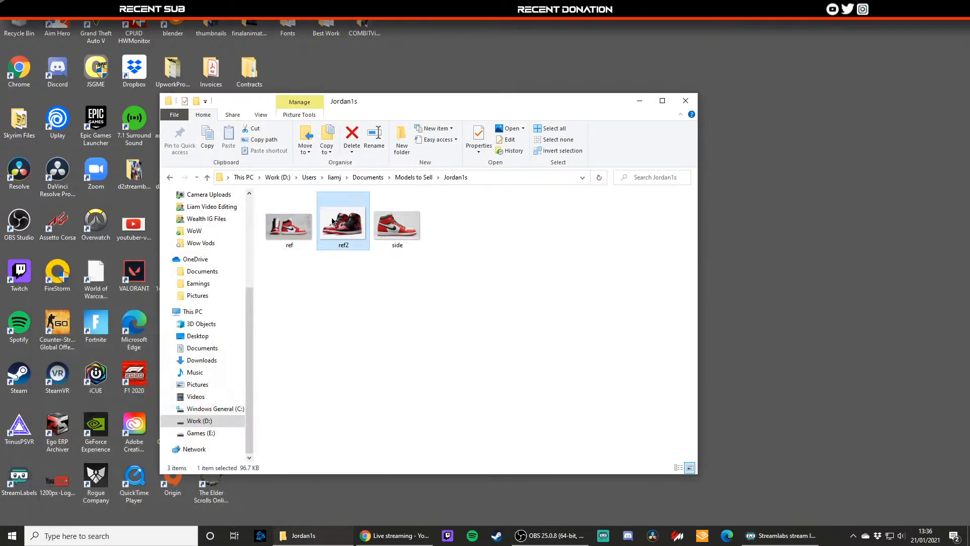
double_click(332, 222)
left_click(248, 275)
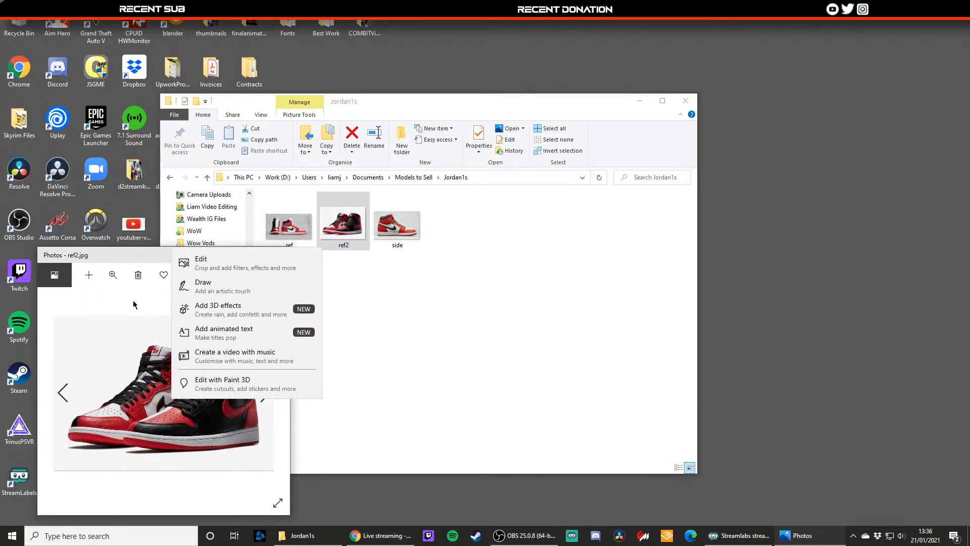
left_click(135, 305)
left_click(259, 256)
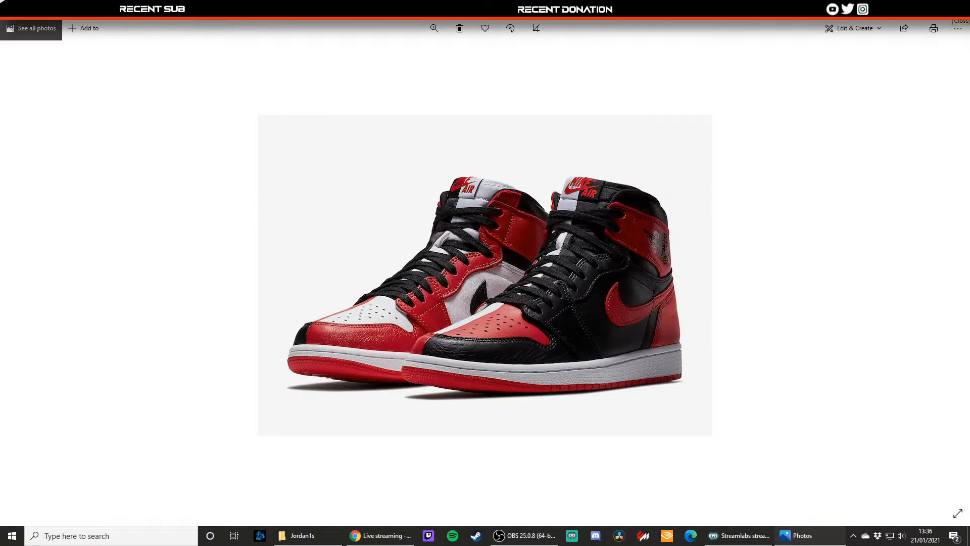
left_click(959, 11)
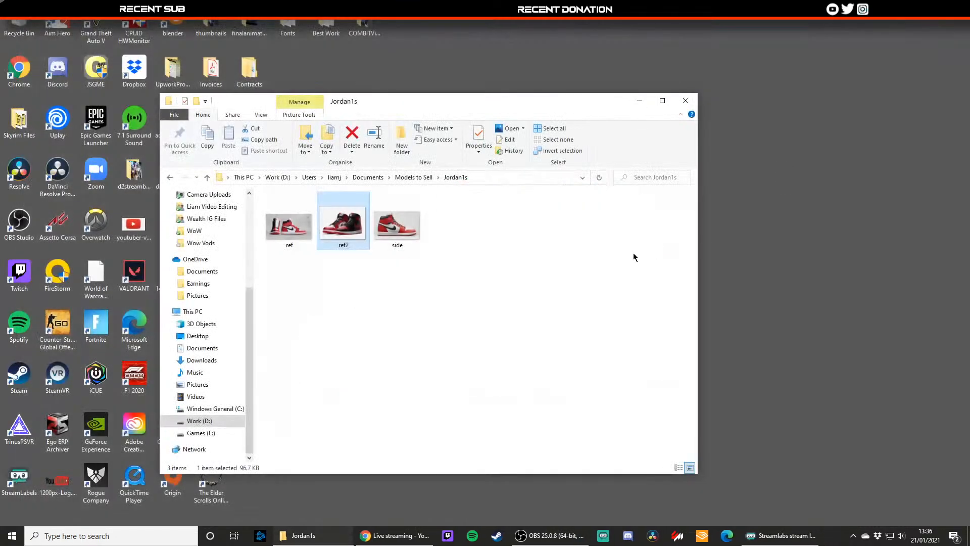
- View the side shoe image, look at the ref image once more, and close the viewer
double_click(397, 225)
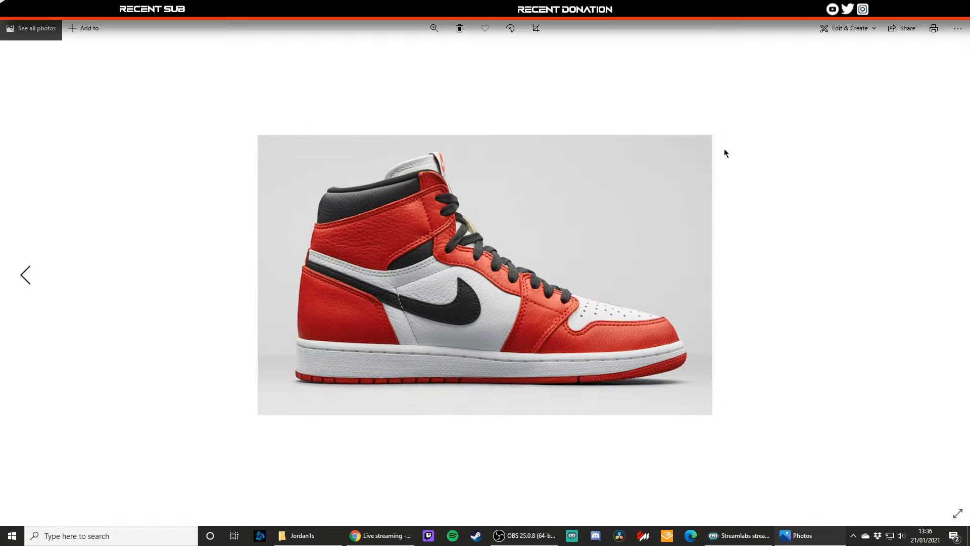
left_click(959, 12)
left_click(300, 236)
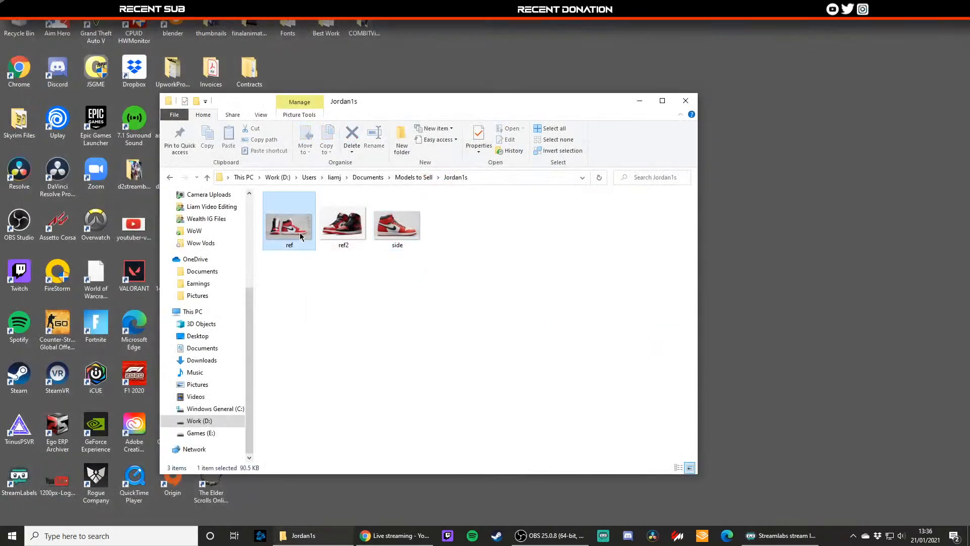
double_click(300, 236)
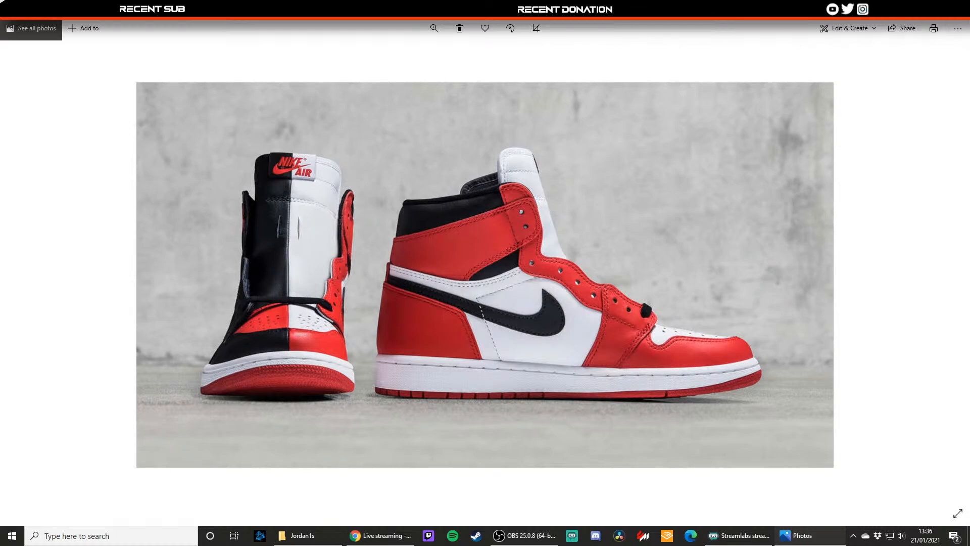
left_click(958, 8)
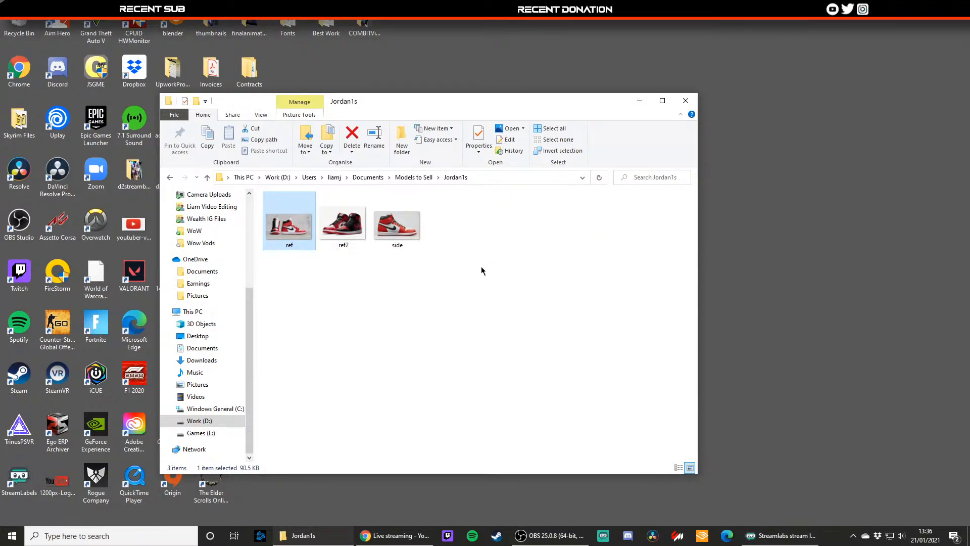
- Minimise the Jordan1s folder window, launch Blender, and dismiss its splash screen to keep the default scene
left_click(639, 101)
left_click(86, 537)
type("bl")
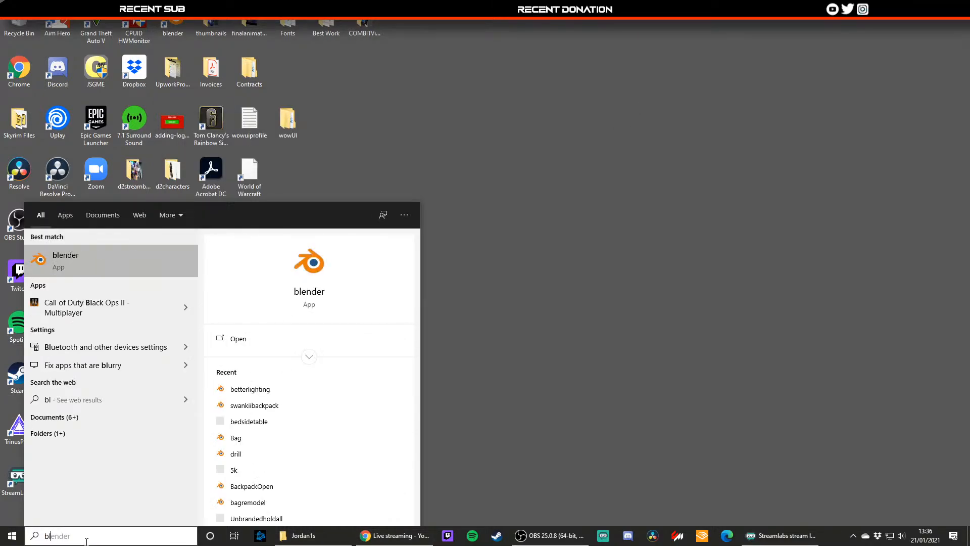
key("Return")
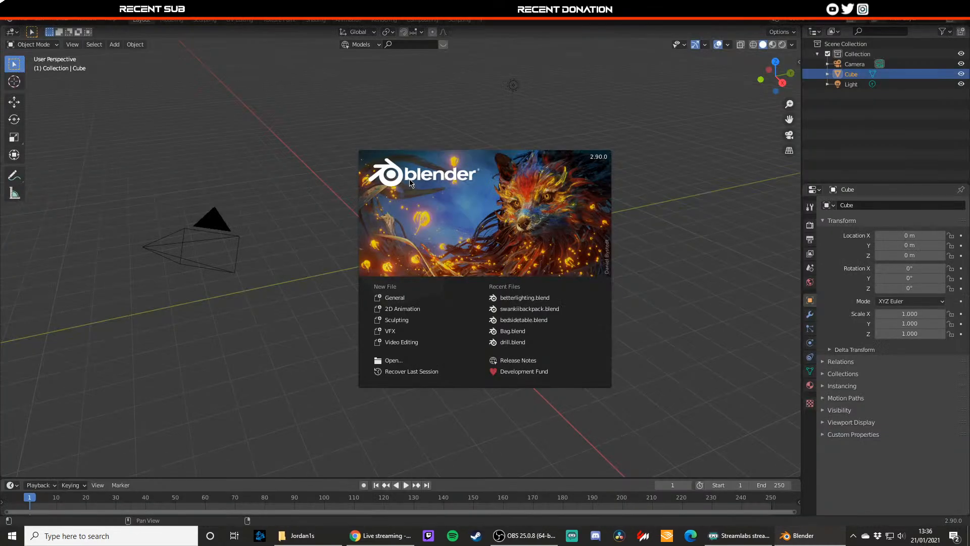
left_click(411, 183)
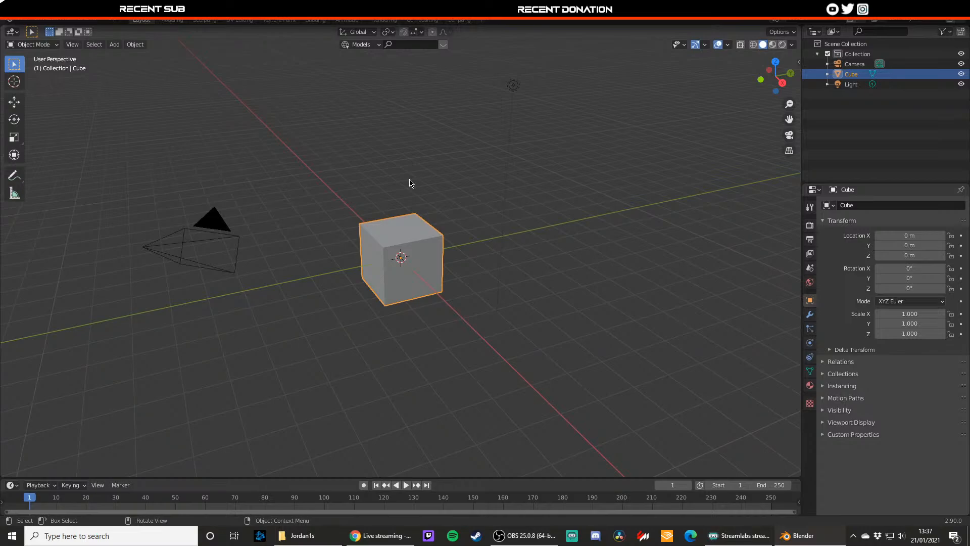
- Restore the Jordan1s folder window and look through the Holdall and Bed Side Table folders in Models to Sell
left_click(325, 537)
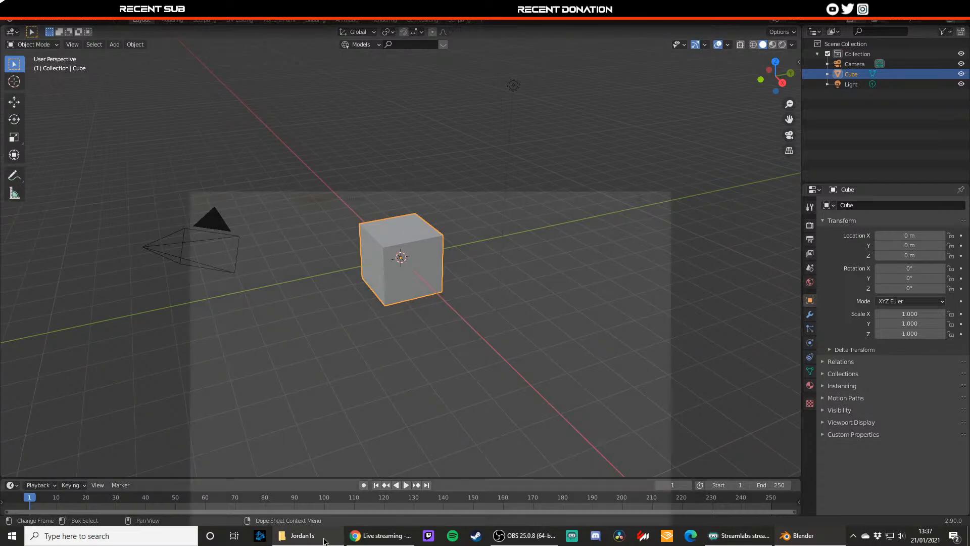
left_click_drag(417, 107, 425, 106)
left_click(431, 177)
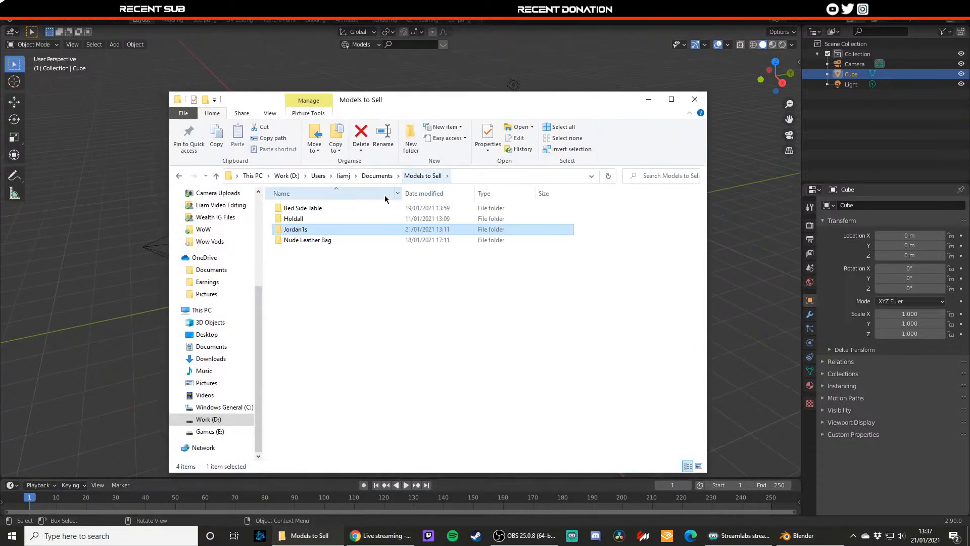
double_click(325, 216)
left_click(422, 176)
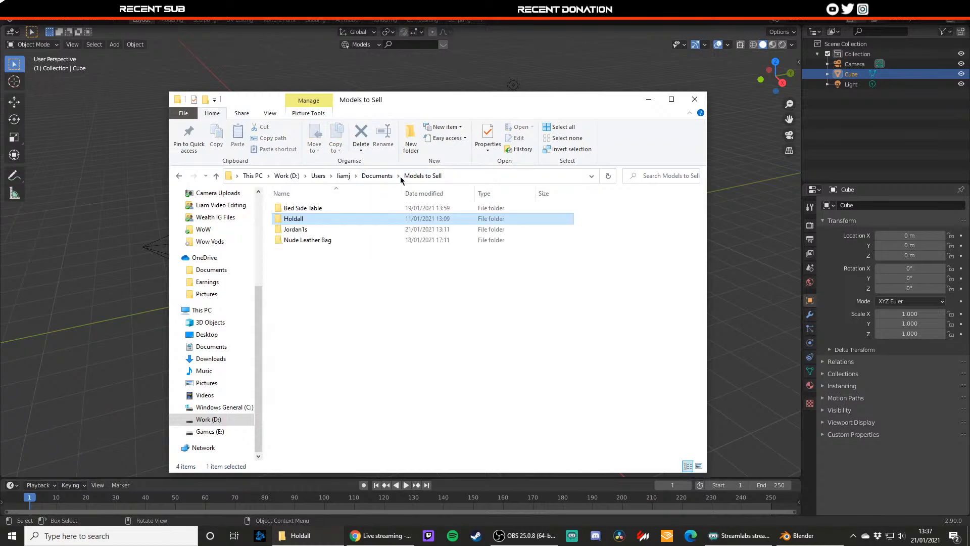
double_click(318, 209)
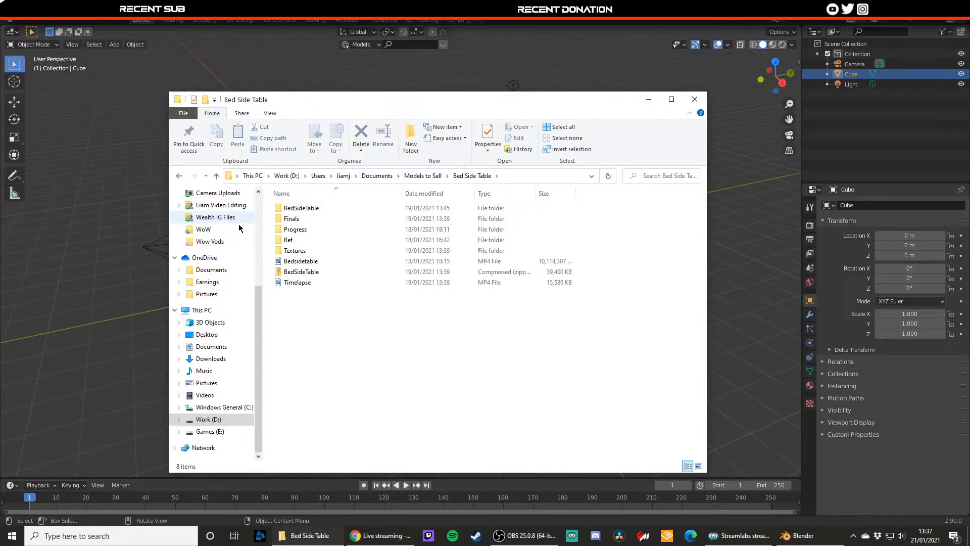
- Open the BedSidetable folder in Best Work's Product Renders and view its Side image at full size, closing it when finished
scroll(212, 217, "up", 3)
left_click(209, 261)
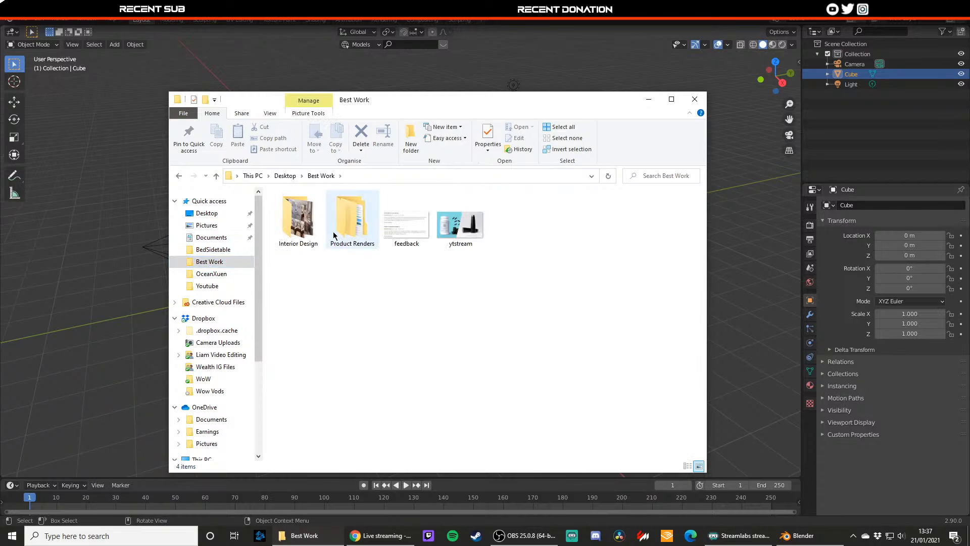
double_click(352, 217)
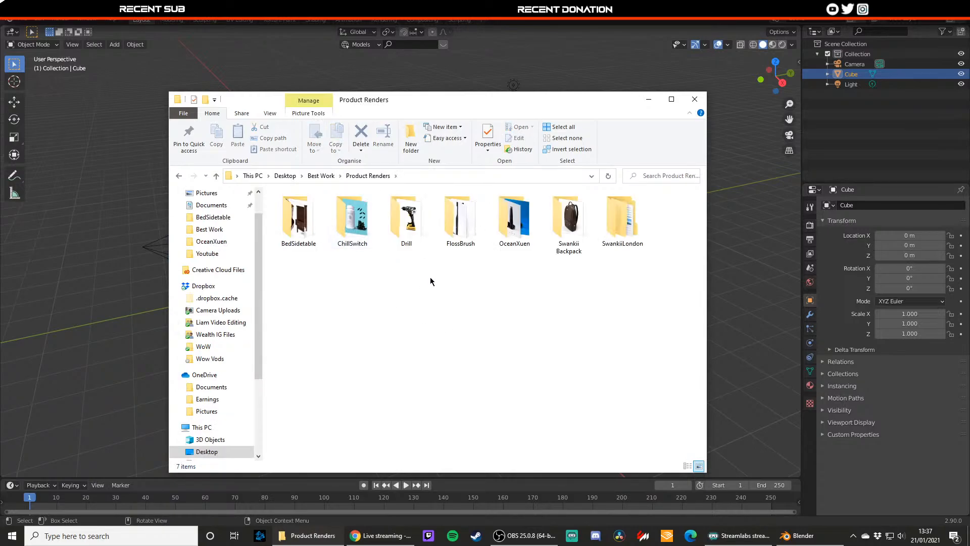
double_click(299, 219)
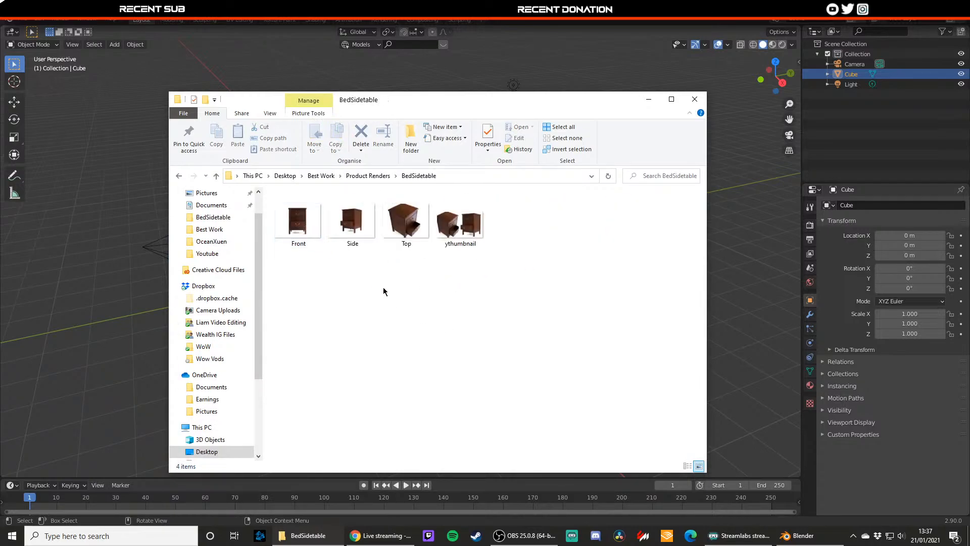
double_click(352, 221)
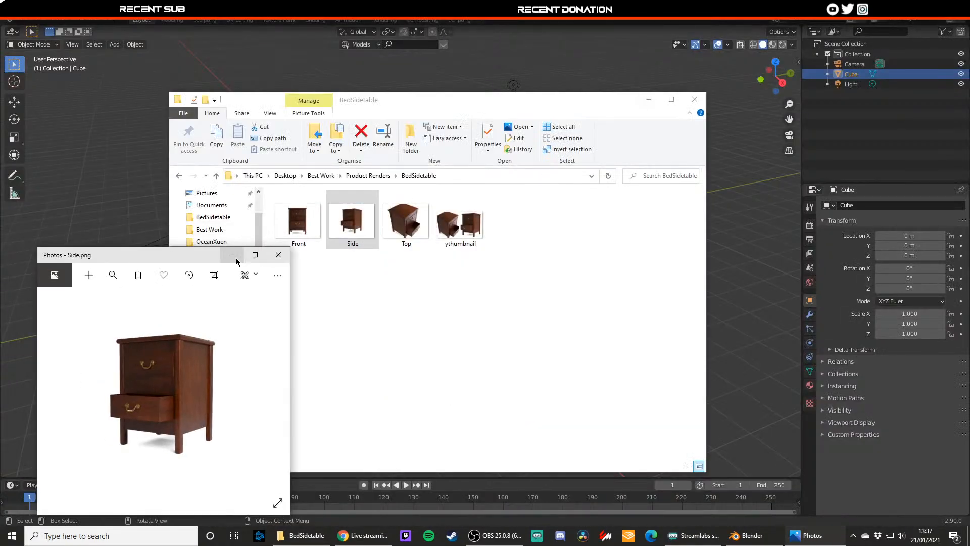
left_click_drag(211, 258, 423, 178)
left_click(482, 175)
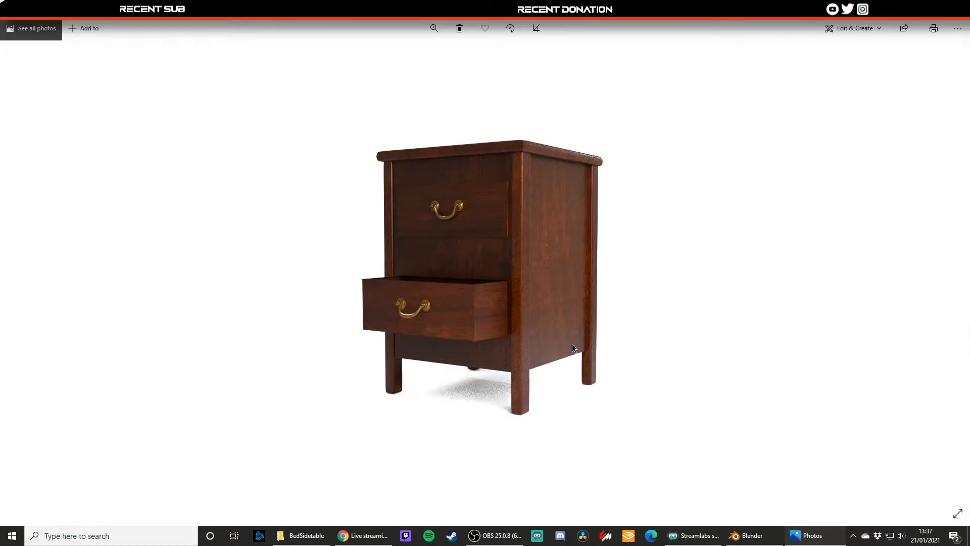
left_click(959, 7)
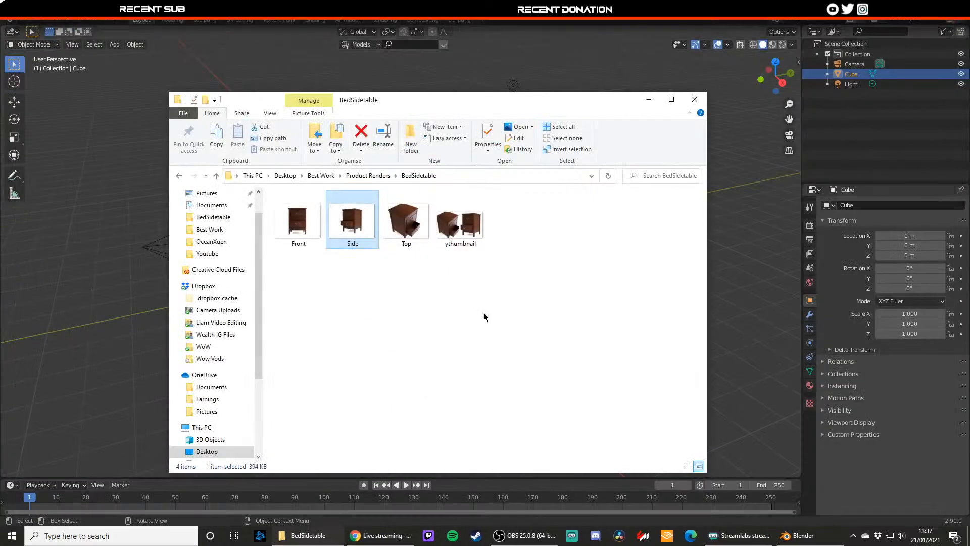
- Look into the ChillSwitch folder and return to Product Renders
left_click(485, 317)
left_click(379, 177)
left_click(345, 224)
double_click(345, 224)
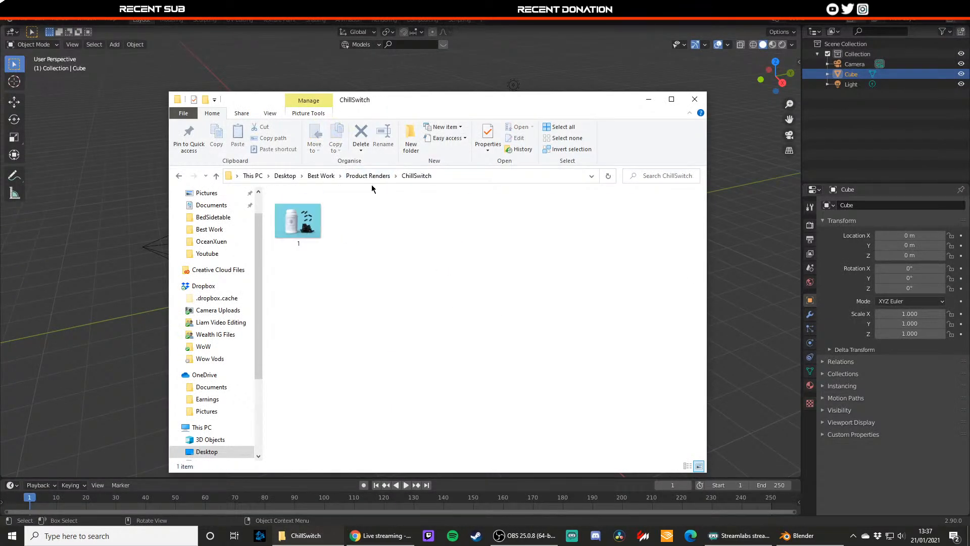
left_click(368, 175)
- View the render2 image in the OceanXuen folder, then close the image and the folder window
double_click(501, 230)
double_click(307, 230)
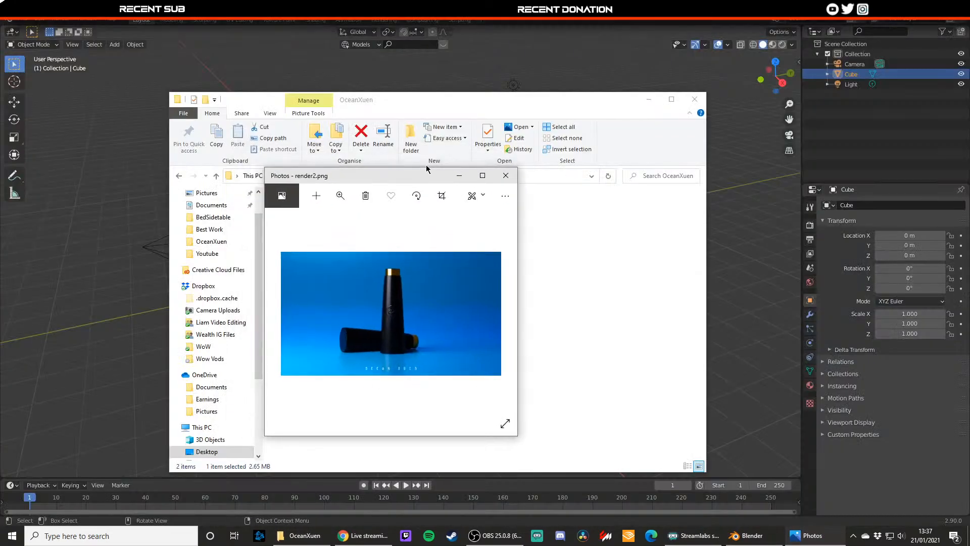
left_click_drag(426, 164, 420, 150)
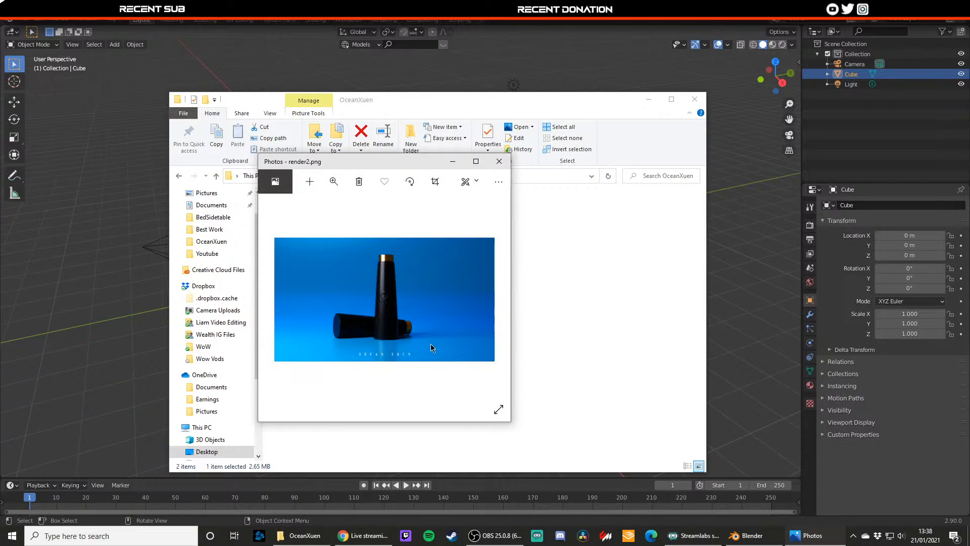
left_click(499, 162)
left_click(377, 177)
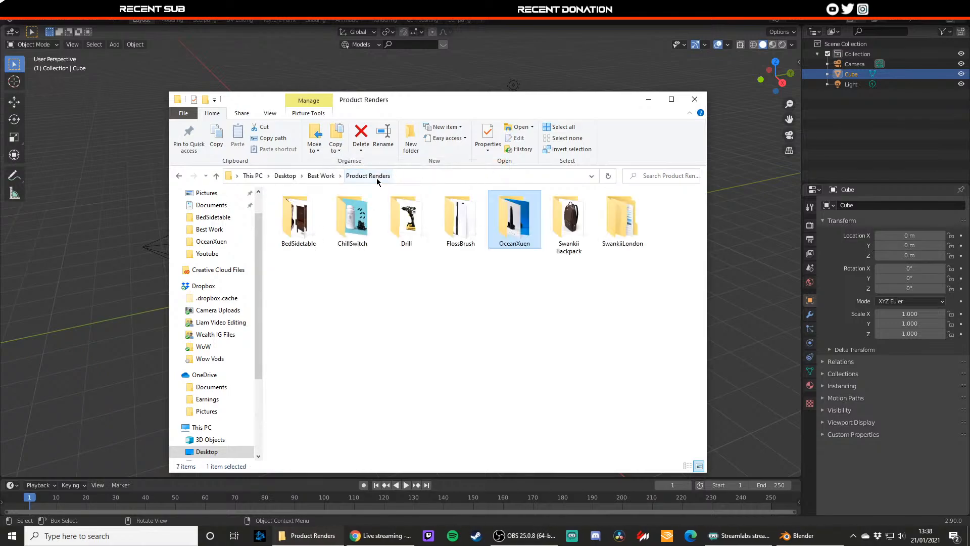
left_click(529, 302)
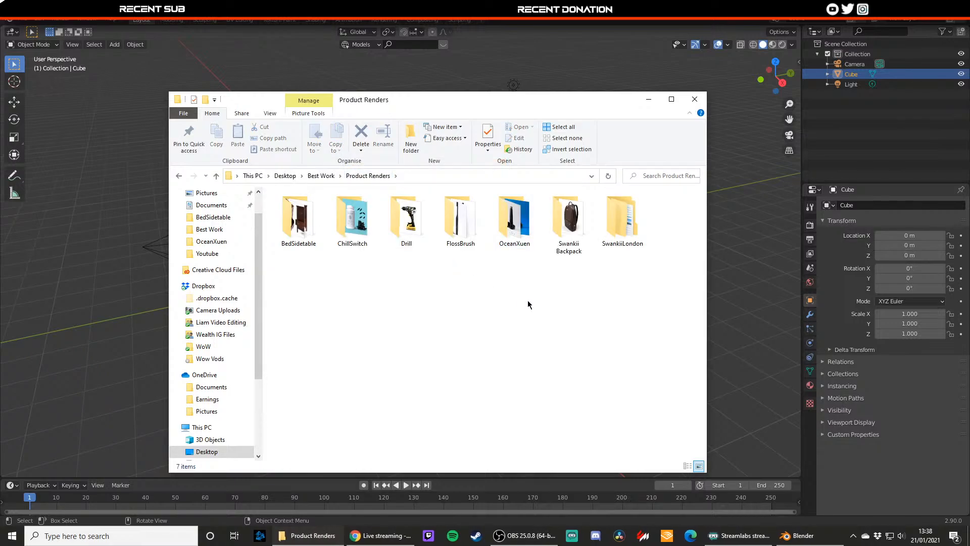
left_click(695, 99)
- Delete the default cube from the Blender scene
left_click(429, 260, "shift")
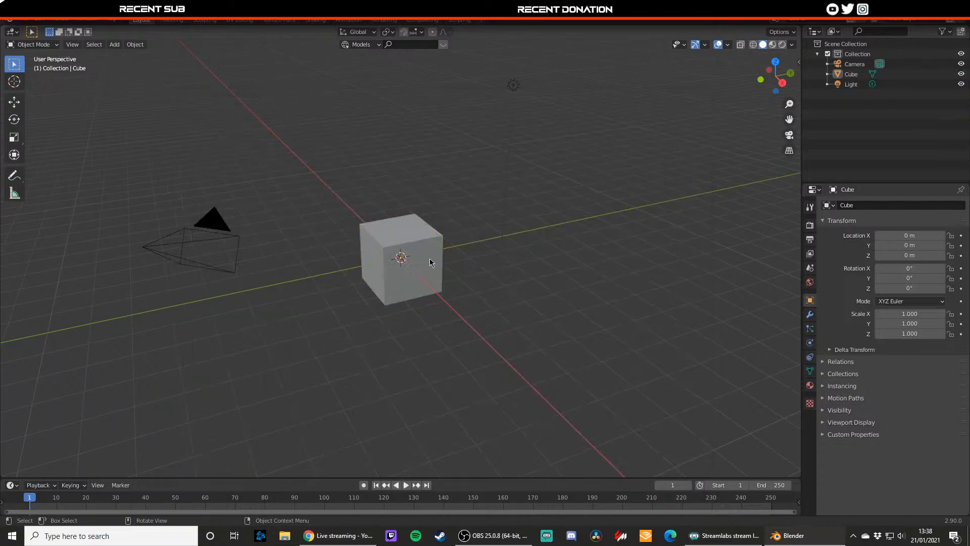
left_click(429, 261)
key("Delete")
middle_click_drag(440, 269, 356, 210)
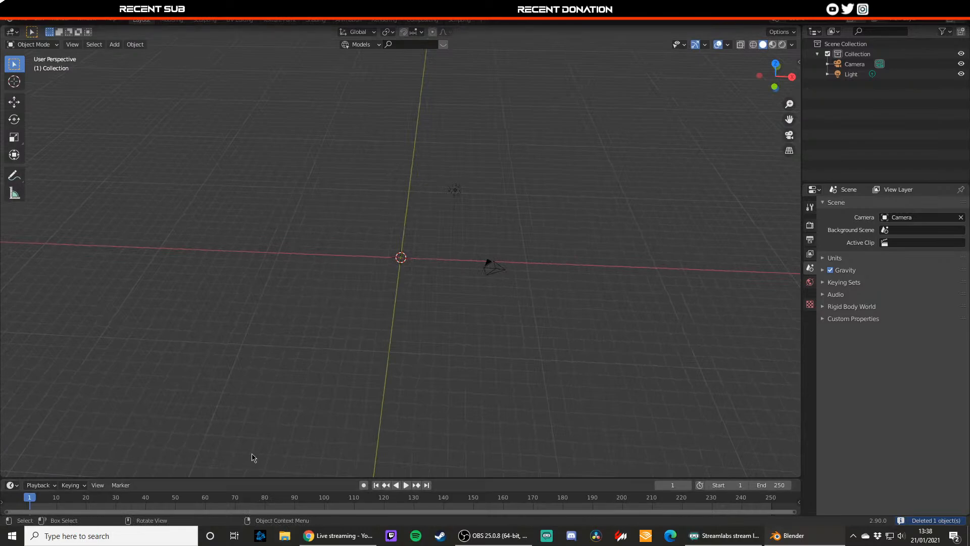
- Open a new File Explorer window, browse Best Work and its Product Renders folder again, and close the window
left_click(284, 535)
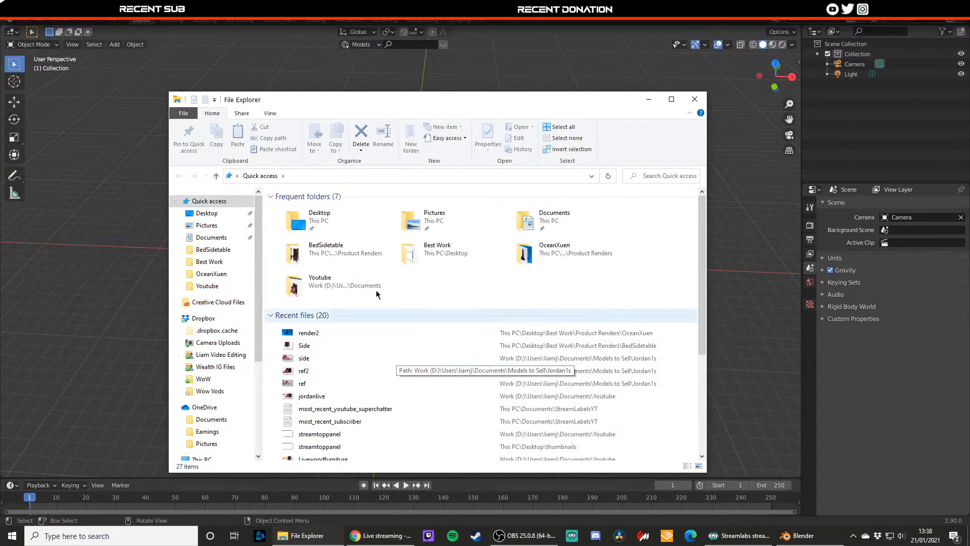
left_click_drag(452, 104, 433, 102)
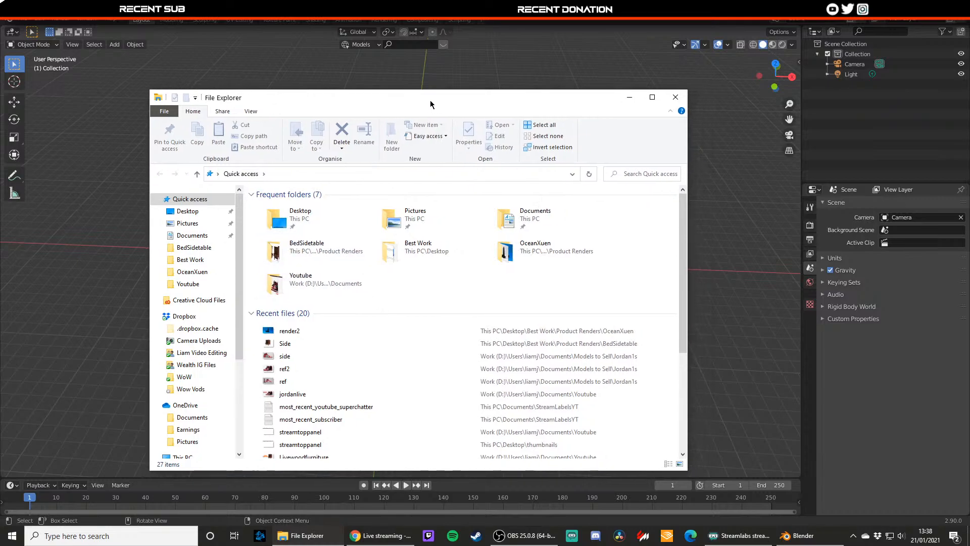
left_click(190, 260)
left_click(218, 249)
left_click(207, 260)
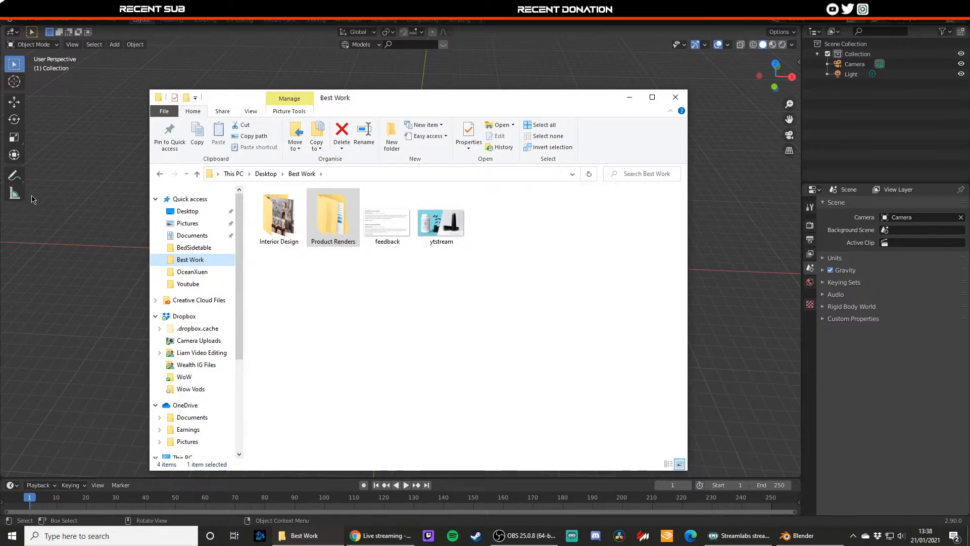
left_click(208, 273)
left_click(202, 261)
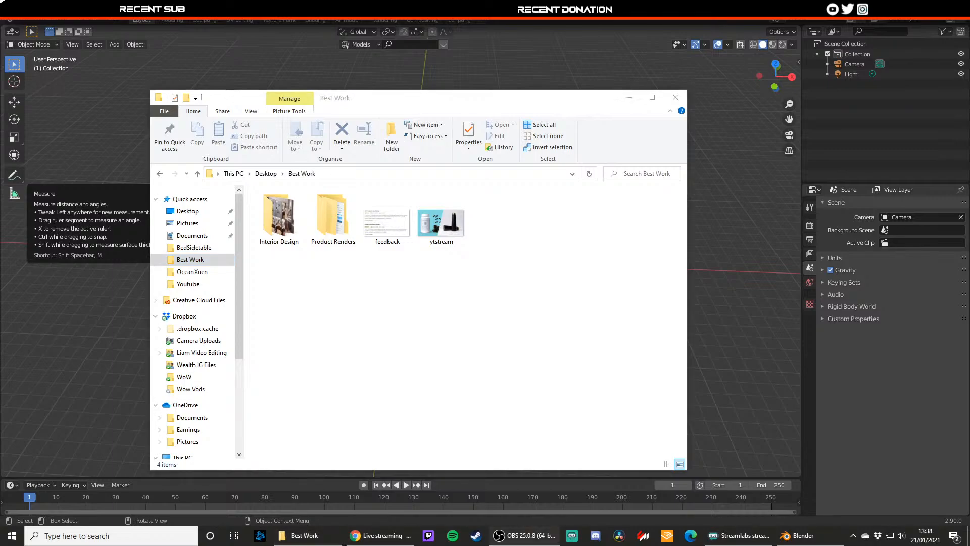
left_click(377, 289)
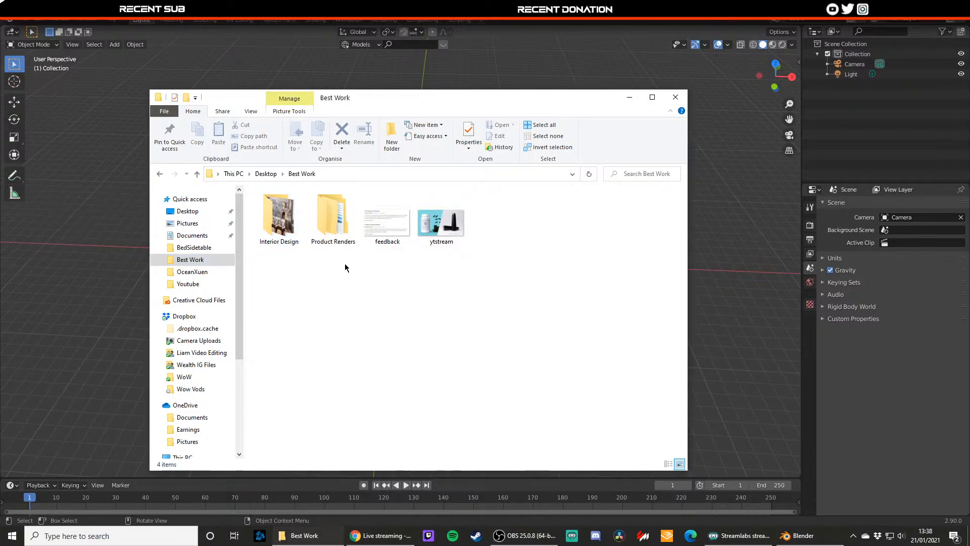
double_click(333, 217)
left_click(159, 173)
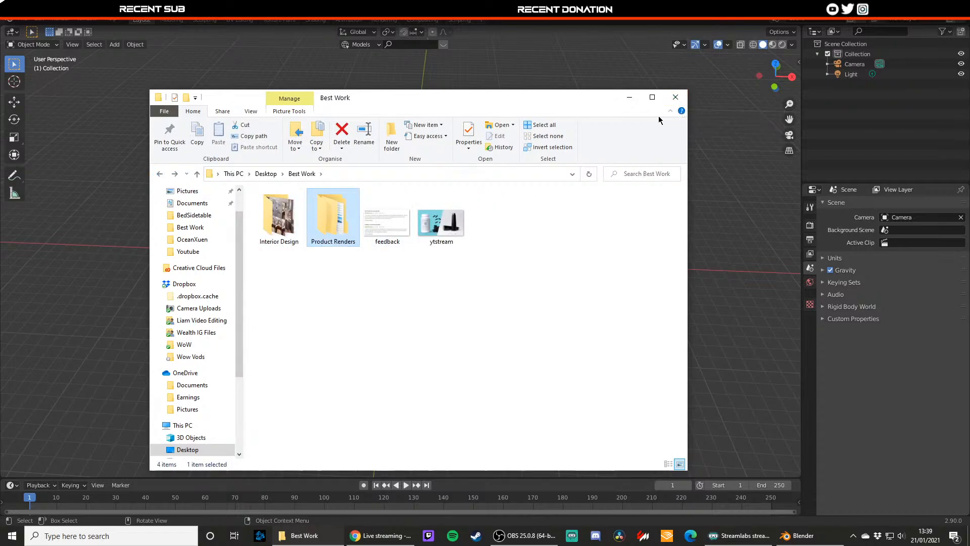
left_click(675, 97)
- Reopen the recent Jordan1s folder and bring the side shoe image into the Blender viewport as a reference image
right_click(284, 535)
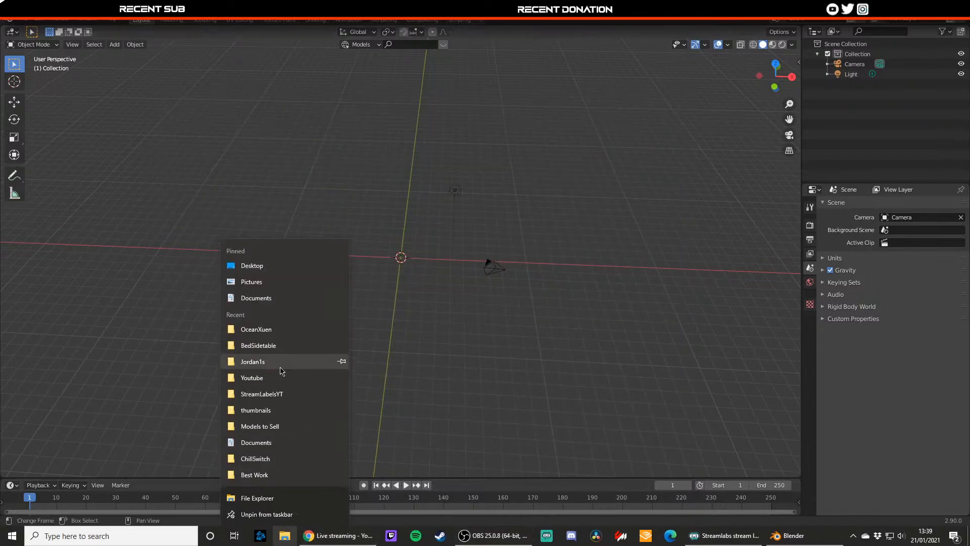
left_click(263, 362)
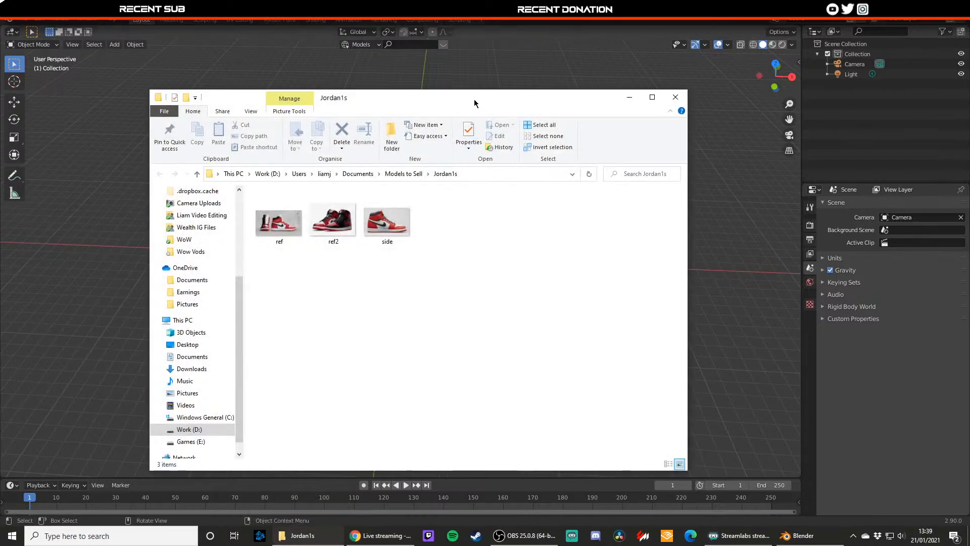
left_click_drag(474, 100, 0, 76)
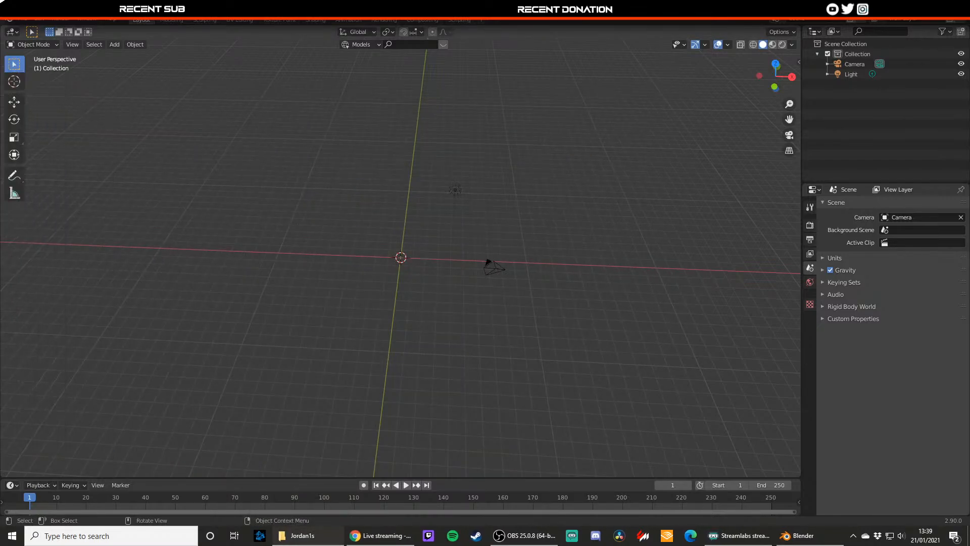
left_click_drag(417, 246, 414, 253)
- Clear the shoe reference image's location to place it at the world origin
middle_click_drag(454, 258, 445, 185)
key("alt+r")
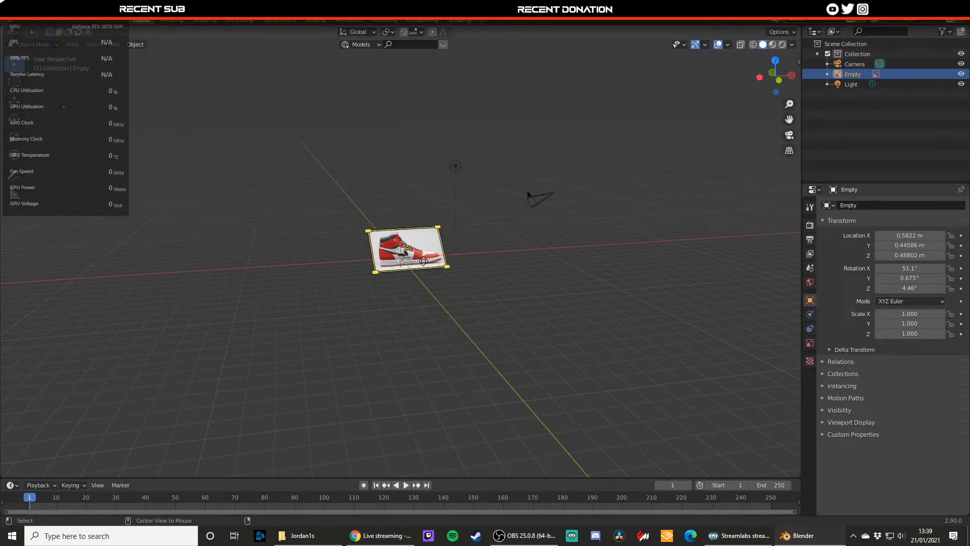
key("alt+r")
left_click(471, 242)
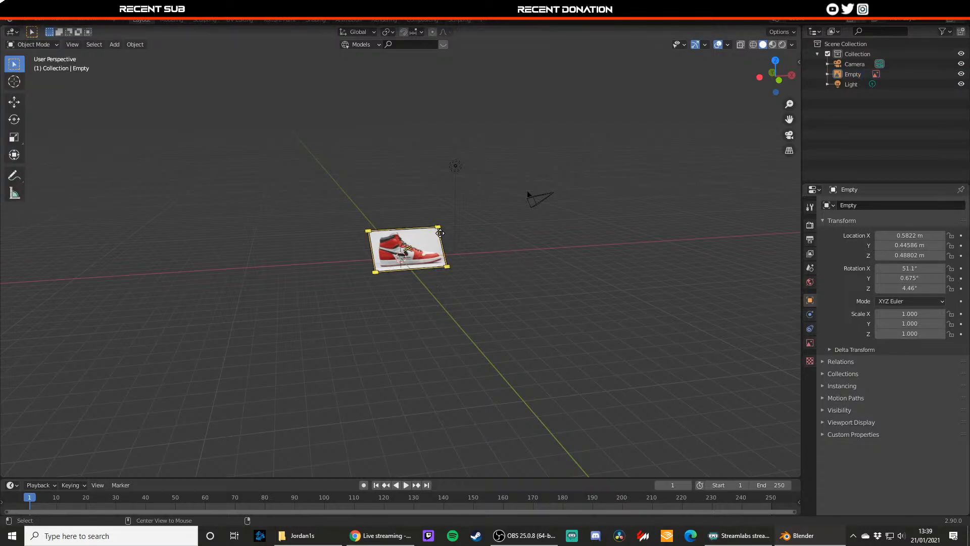
left_click(437, 243)
key("alt+g")
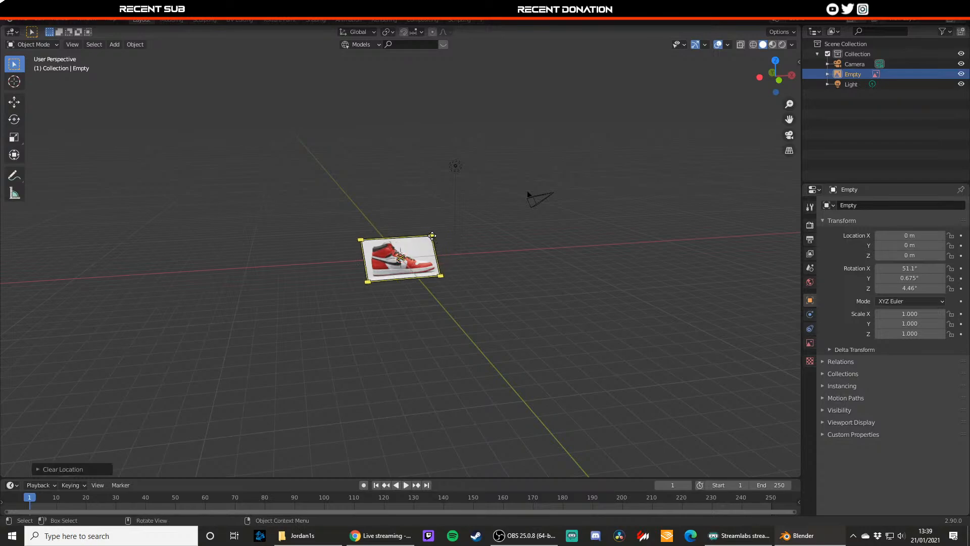
- Set the shoe reference image's X, Y and Z rotation to 0°
middle_click_drag(435, 239, 574, 211)
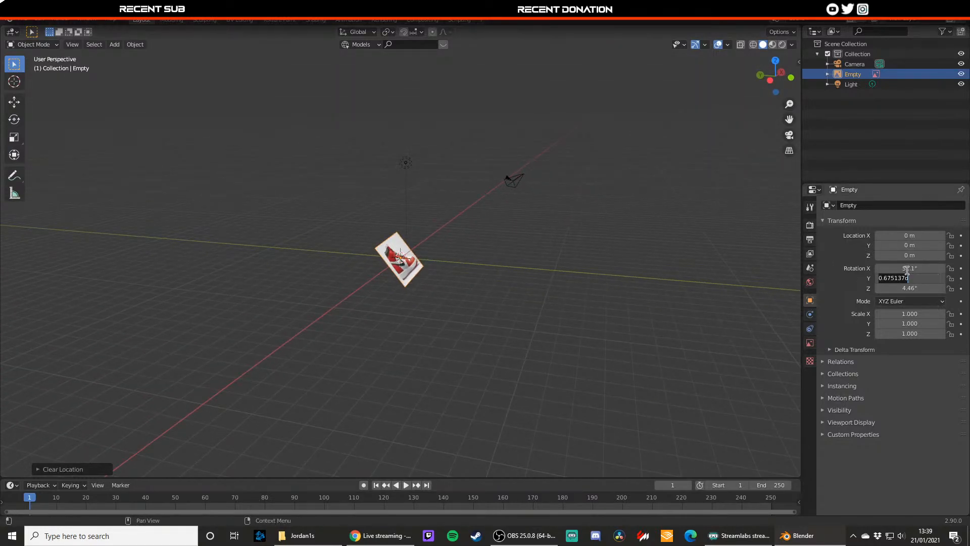
key("BackSpace")
left_click(925, 277)
type("0")
key("Return")
left_click(917, 288)
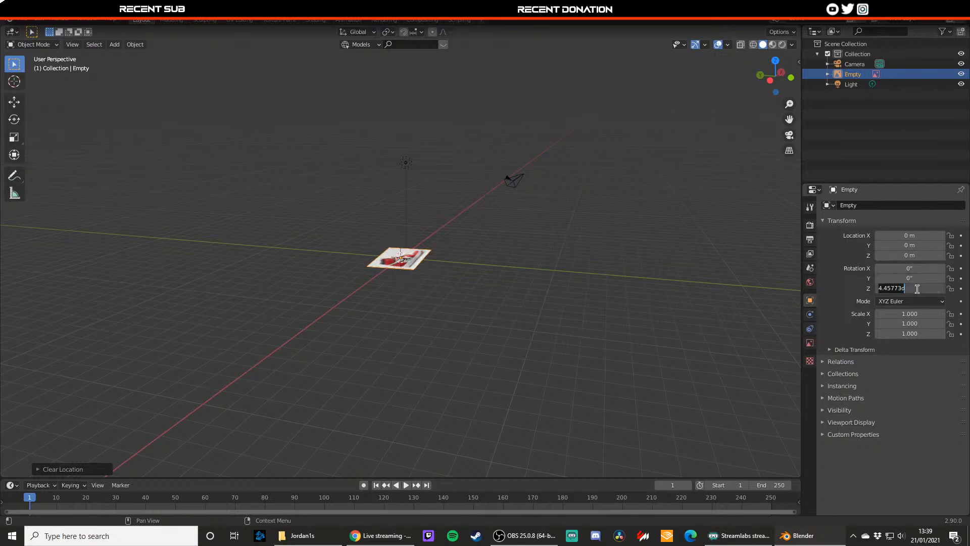
type("0")
key("Return")
- Try a Z rotation of 90° on the shoe reference image, then set it back to 0°
left_click(917, 286)
type("90")
key("Return")
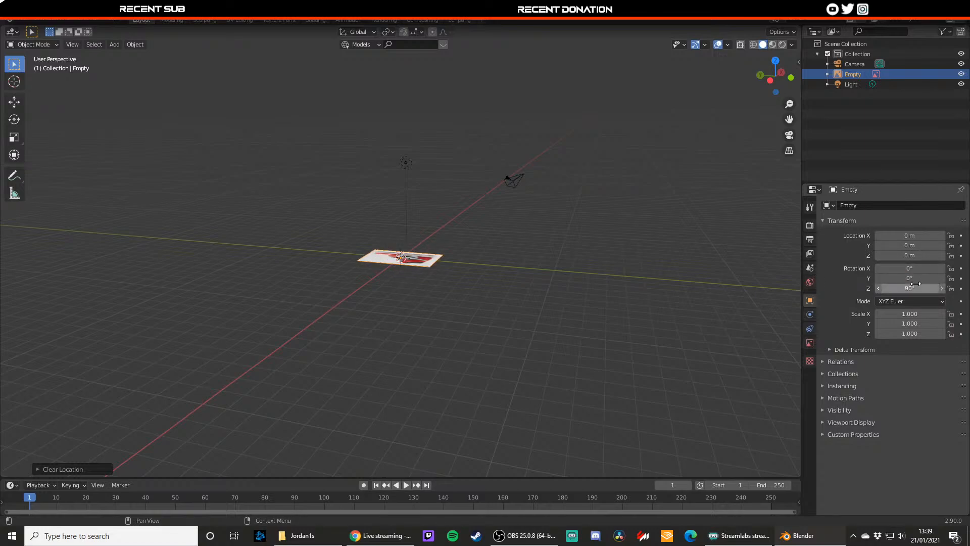
left_click(920, 286)
type("0")
key("Return")
- Try a Y rotation of 90° on the shoe reference image, set it back to 0°, and switch to the front view
left_click(902, 278)
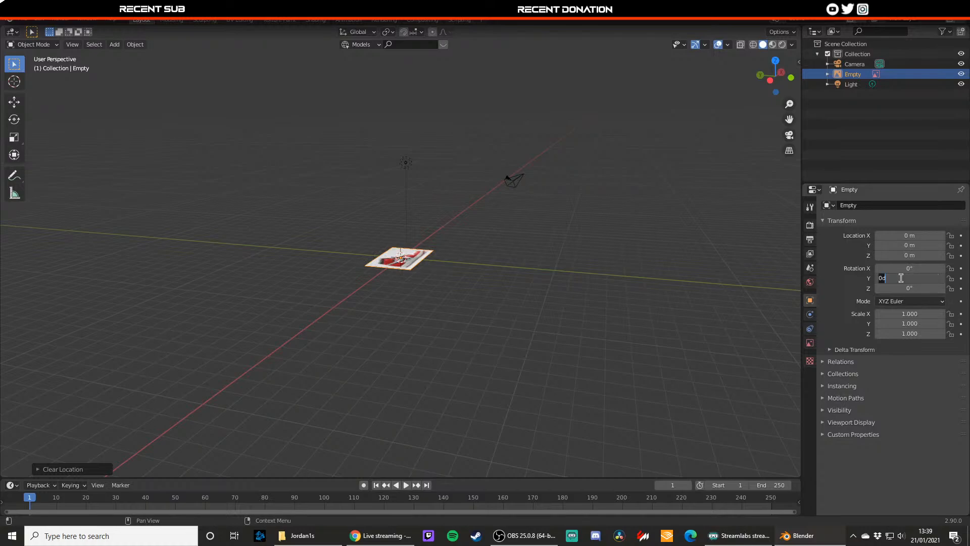
type("90")
key("Return")
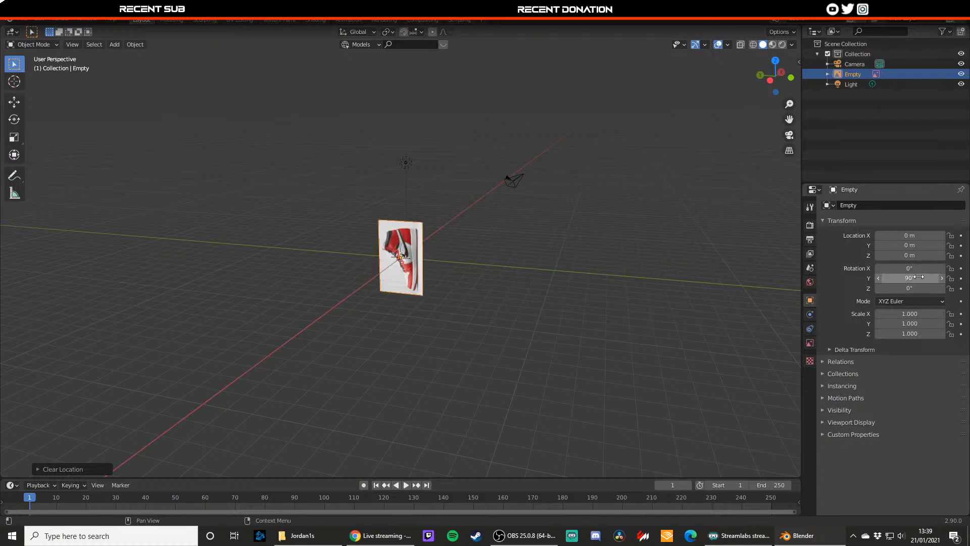
left_click(919, 276)
type("0")
key("Return")
key("KP_1")
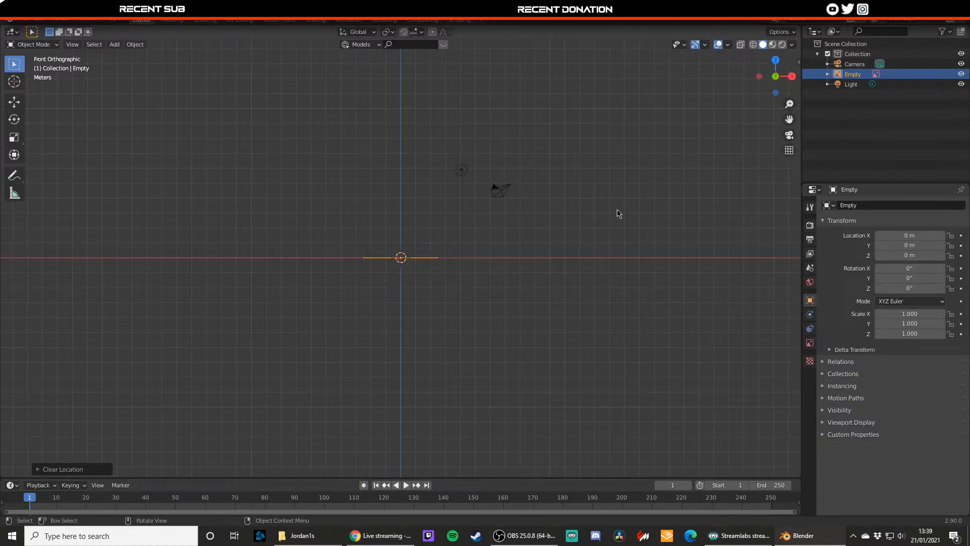
- Set the shoe reference image's X rotation to 90° and deselect it
left_click(891, 267)
type("90")
key("Return")
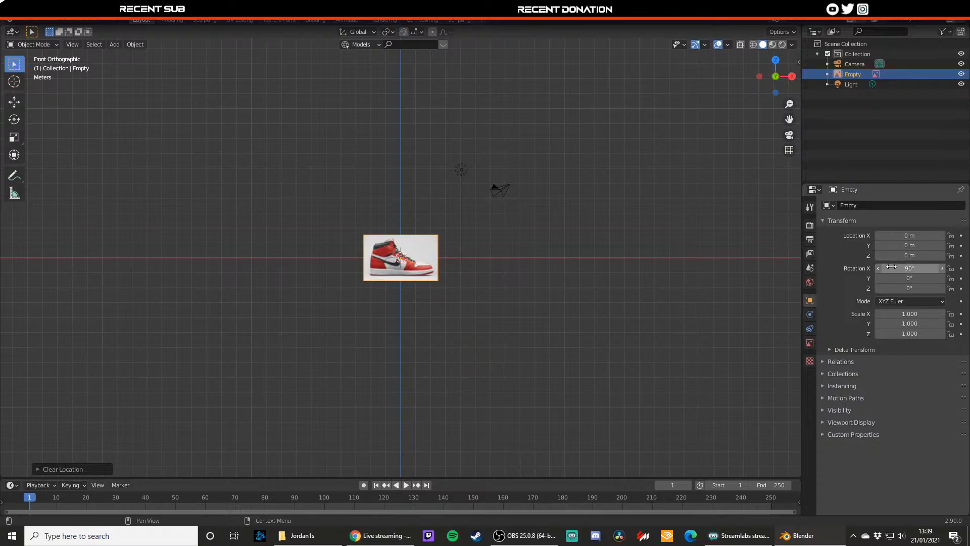
scroll(449, 268, "up", 8)
scroll(449, 268, "down", 1)
scroll(446, 269, "up", 5)
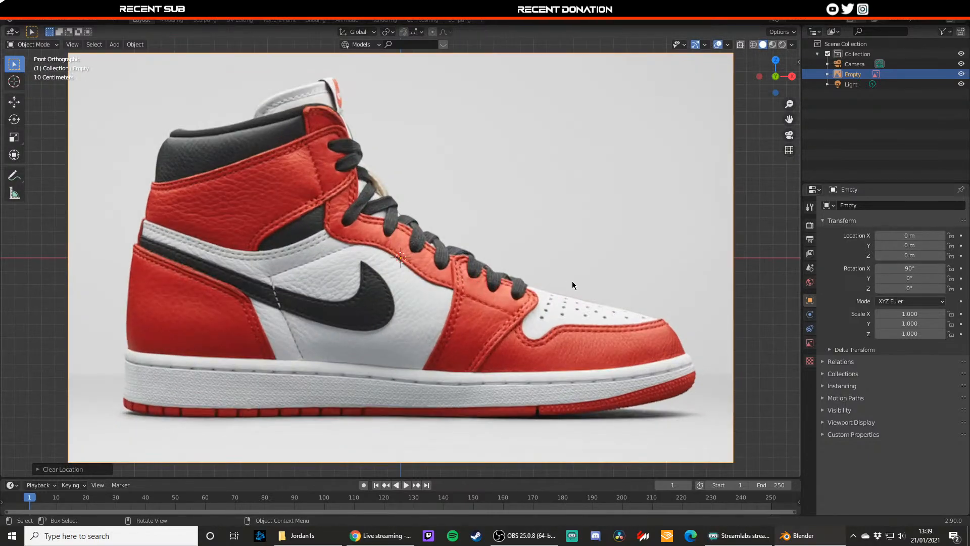
scroll(572, 281, "down", 8)
left_click(531, 264)
scroll(468, 253, "up", 4)
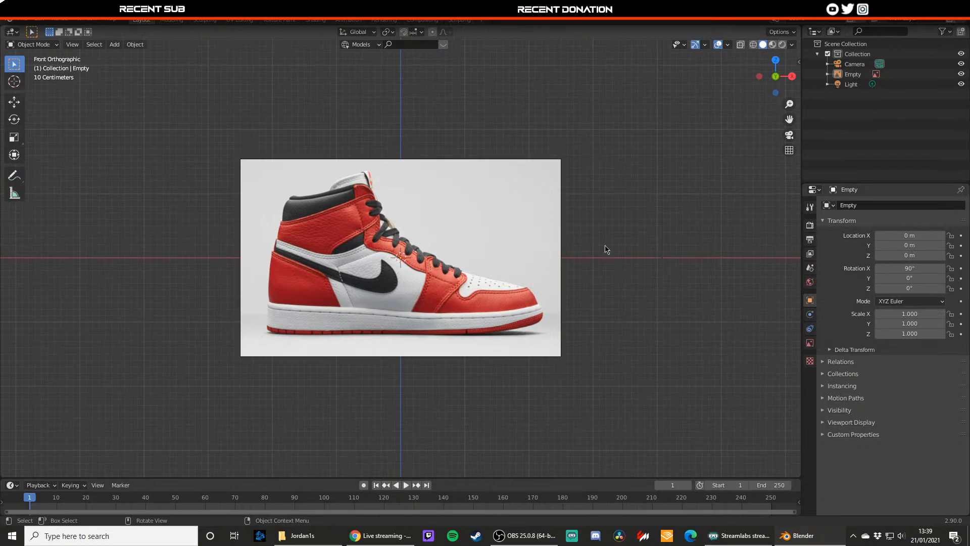
- Examine the photo showing the unlaced shoe from the front and side in a maximized Photos window, and return to Blender
scroll(524, 301, "down", 2)
scroll(637, 270, "up", 6)
scroll(668, 230, "down", 6)
scroll(429, 304, "up", 5)
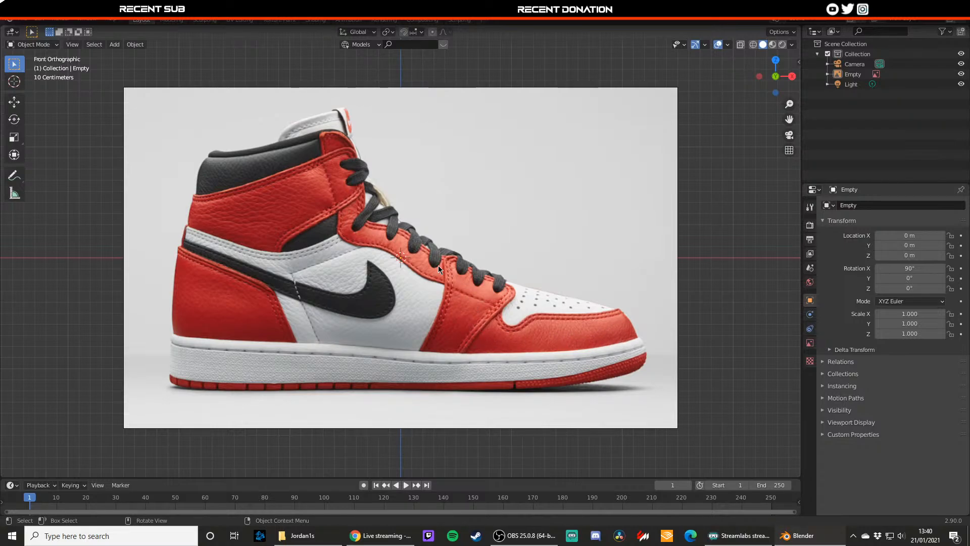
left_click(392, 250)
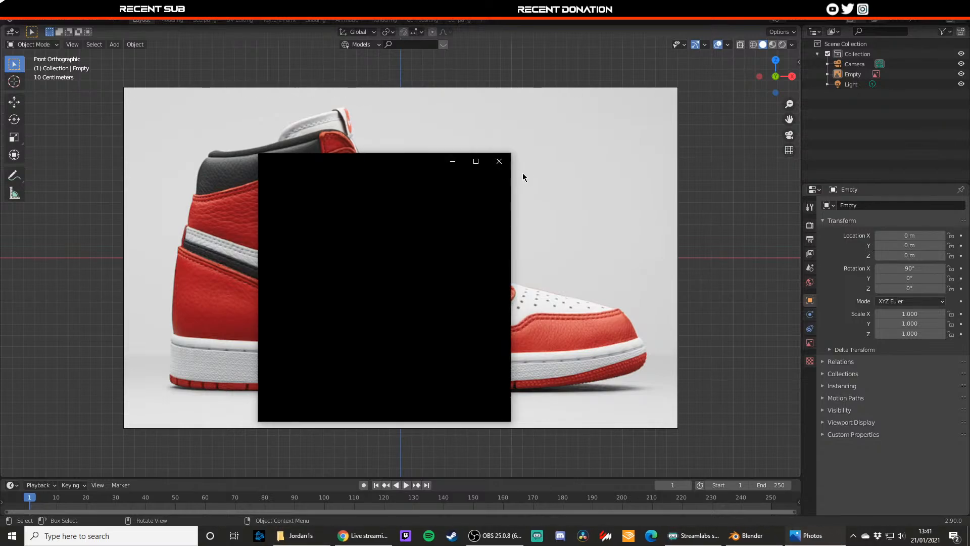
left_click(476, 161)
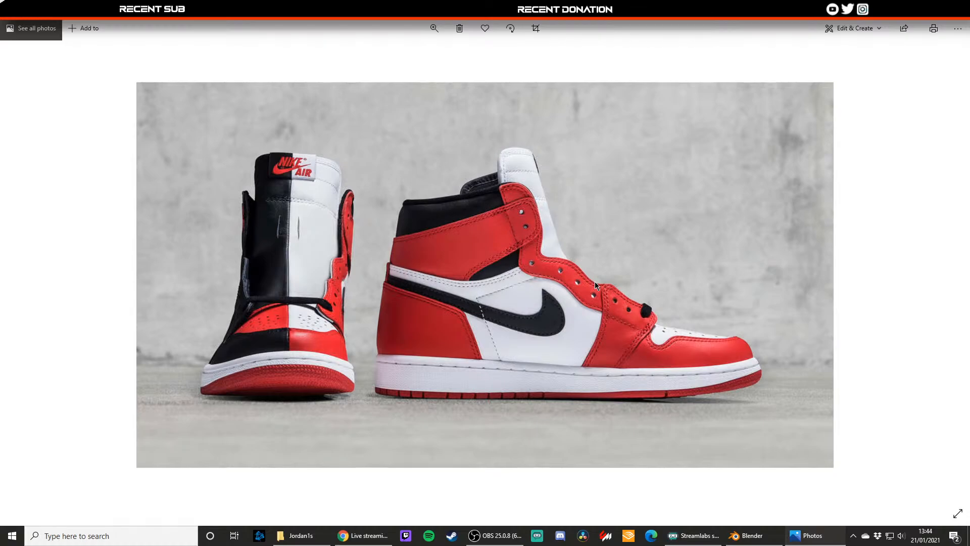
left_click(955, 13)
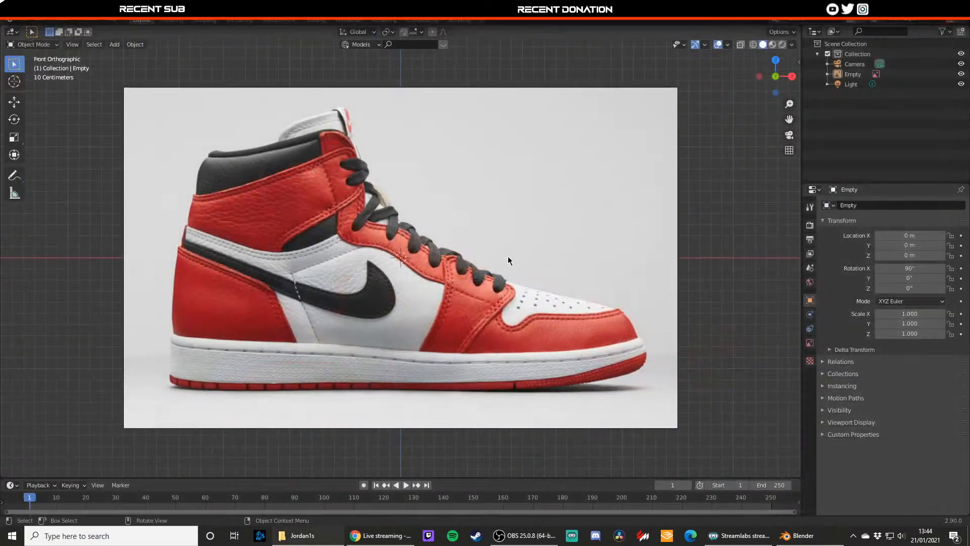
- Delete the camera from the scene
left_click(507, 255)
scroll(450, 299, "down", 4)
scroll(418, 211, "up", 2)
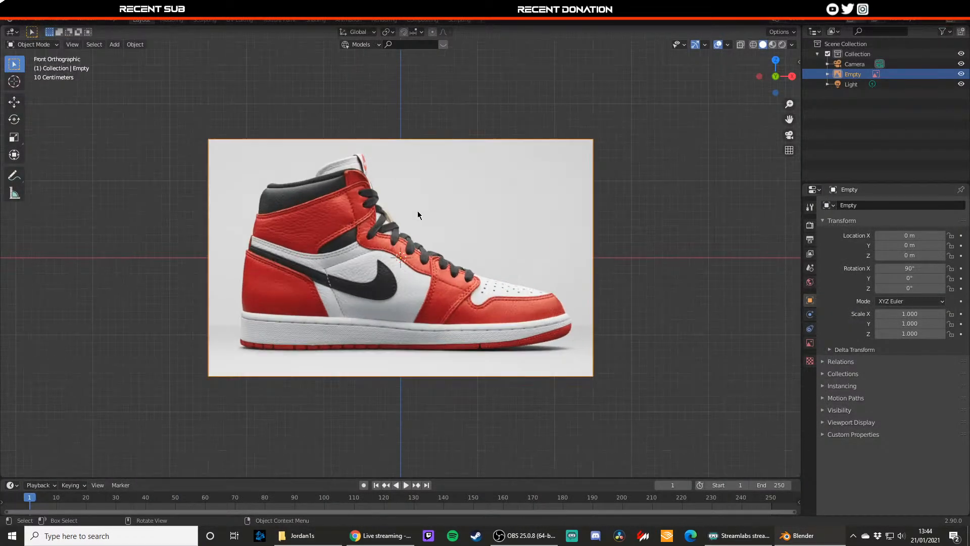
middle_click_drag(551, 228, 483, 263)
scroll(458, 271, "down", 7)
scroll(450, 268, "up", 2)
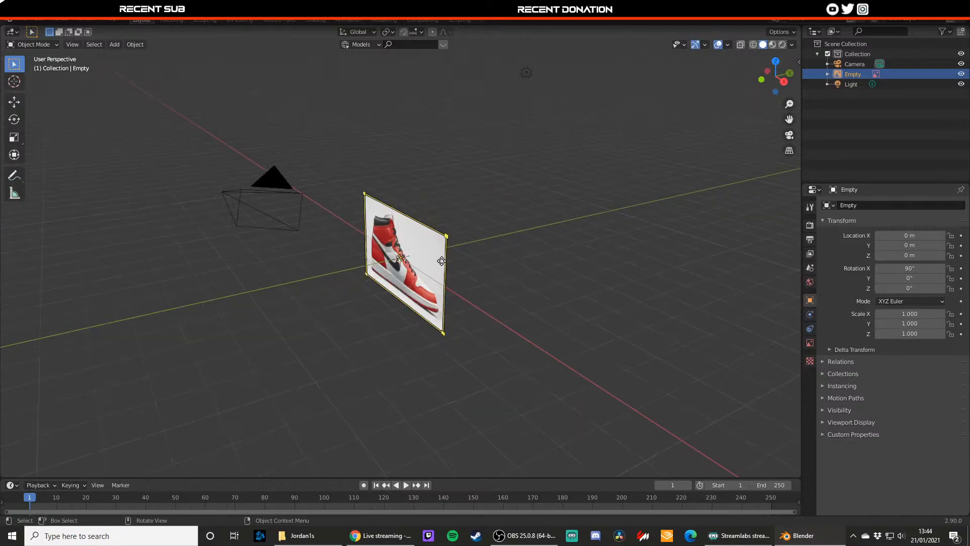
left_click(302, 183)
key("Delete")
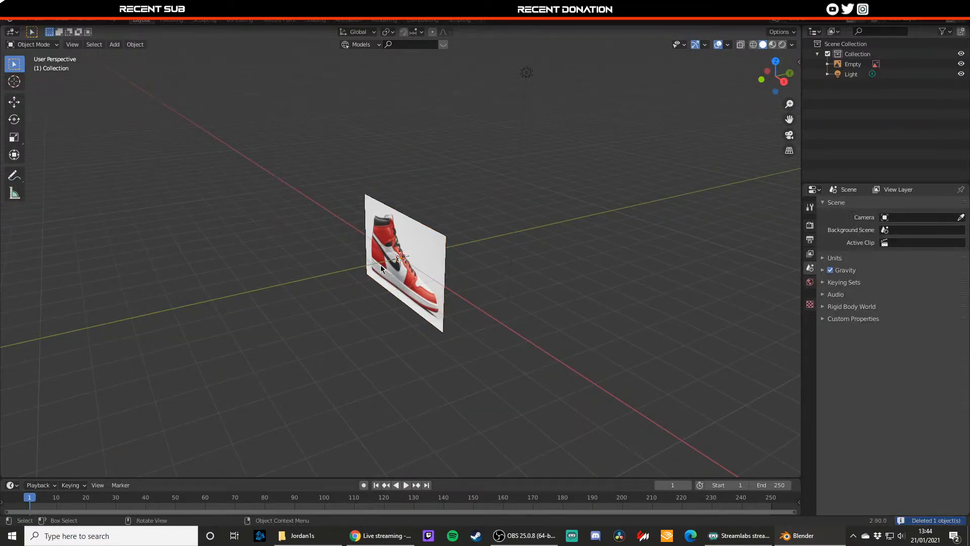
- Move the light away from the reference image to about X 10.4 m, Y 0.6 m, Z 5.5 m
middle_click_drag(286, 185, 478, 242)
scroll(477, 240, "down", 3)
left_click(493, 153)
key("shift+space")
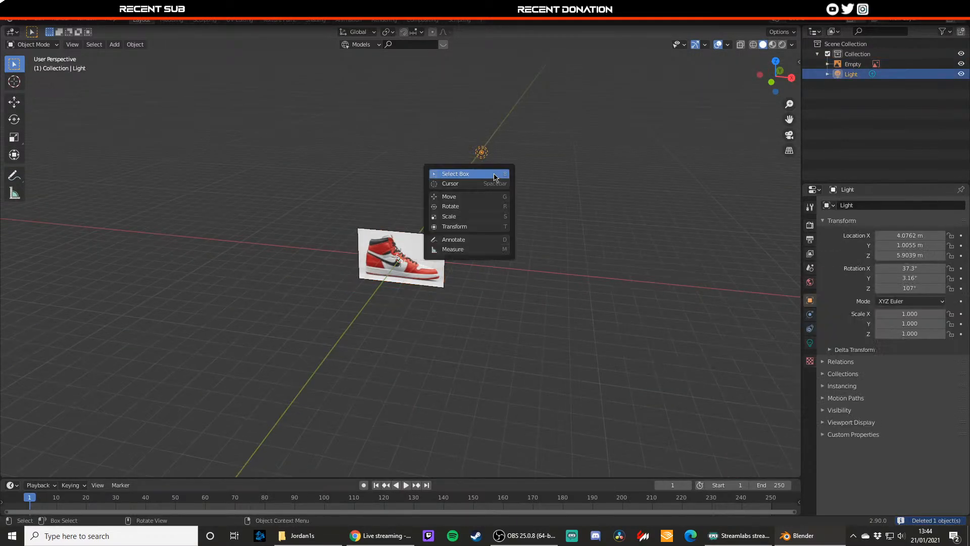
key("g")
left_click_drag(527, 154, 546, 165)
middle_click_drag(546, 165, 591, 216)
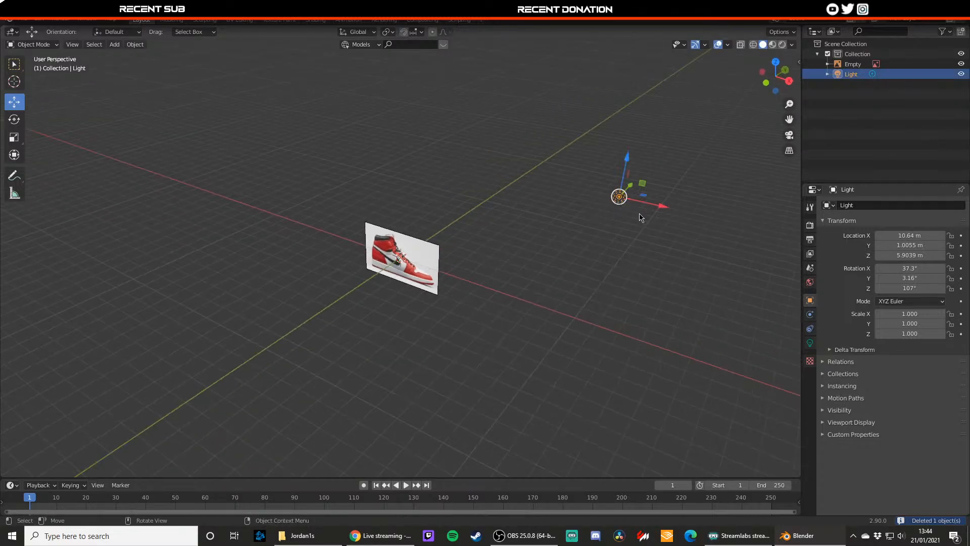
left_click_drag(624, 192, 615, 201)
left_click(509, 259)
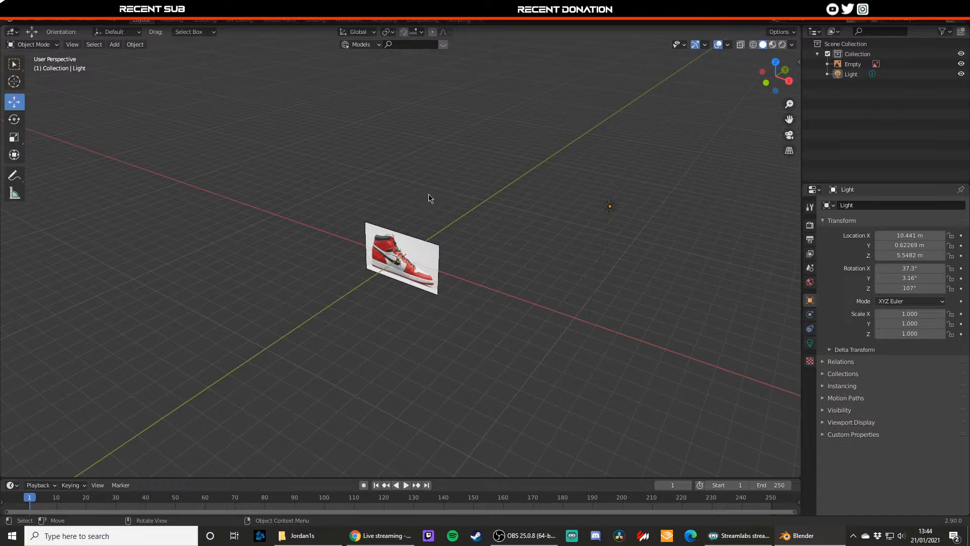
- Deselect the shoe reference image and switch to the front view
middle_click_drag(419, 240, 441, 223)
left_click(429, 254)
left_click(442, 200)
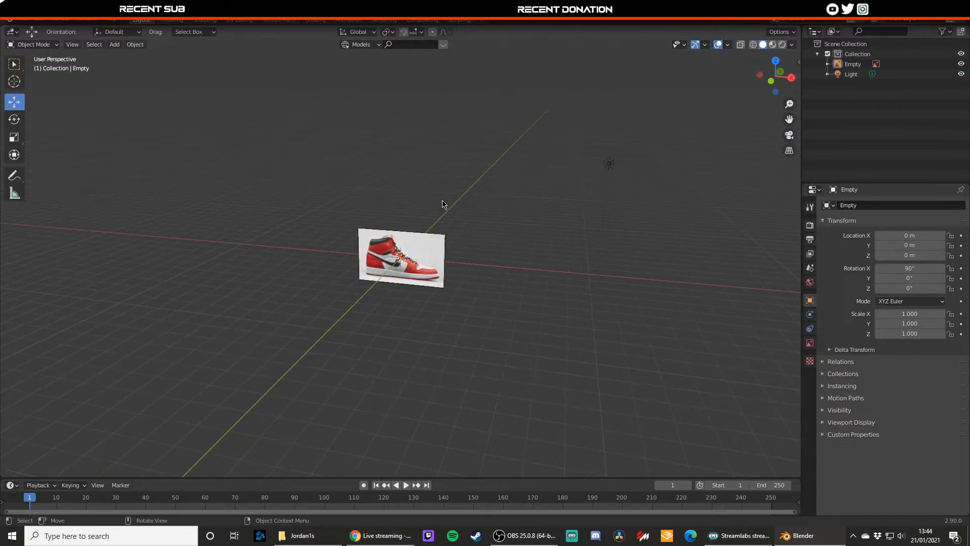
key("KP_1")
scroll(440, 256, "up", 8)
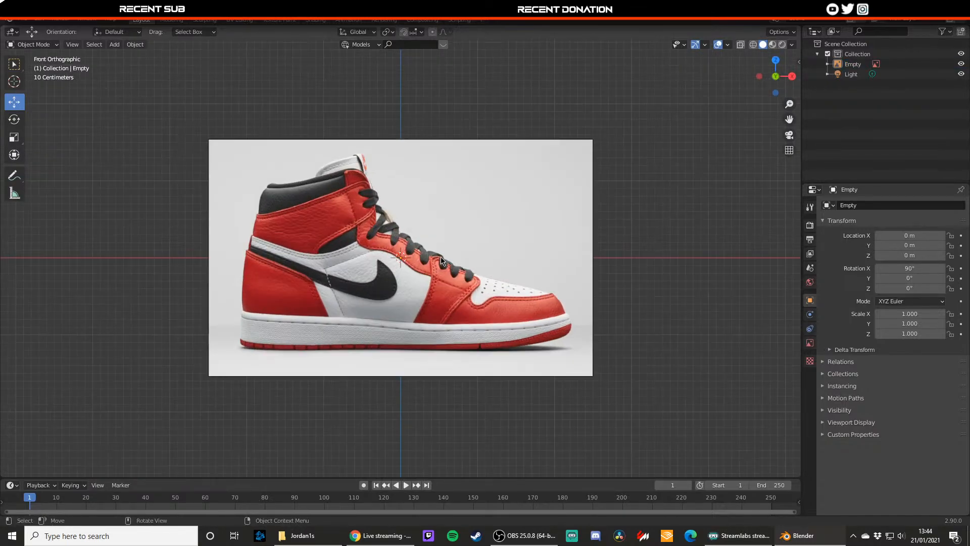
scroll(590, 255, "down", 3)
- Collapse the existing collection and add a new collection to the scene
left_click(817, 53)
right_click(829, 101)
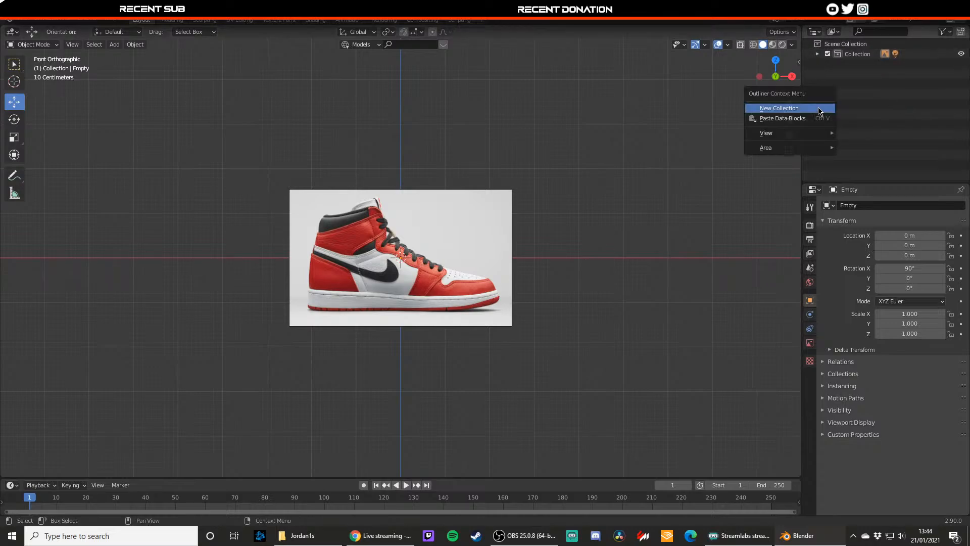
left_click(828, 102)
double_click(850, 66)
left_click(847, 115)
left_click(850, 88)
right_click(855, 67)
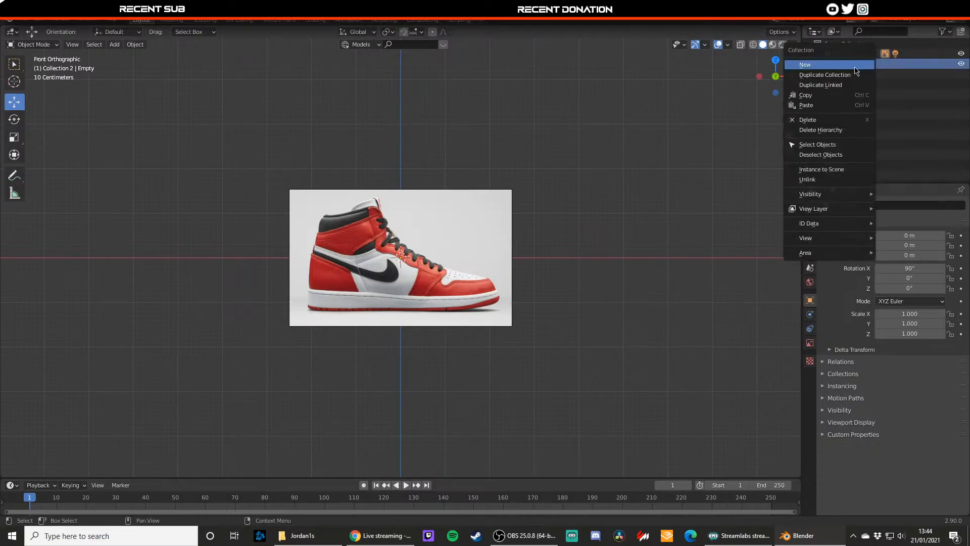
left_click(936, 101)
left_click(874, 64)
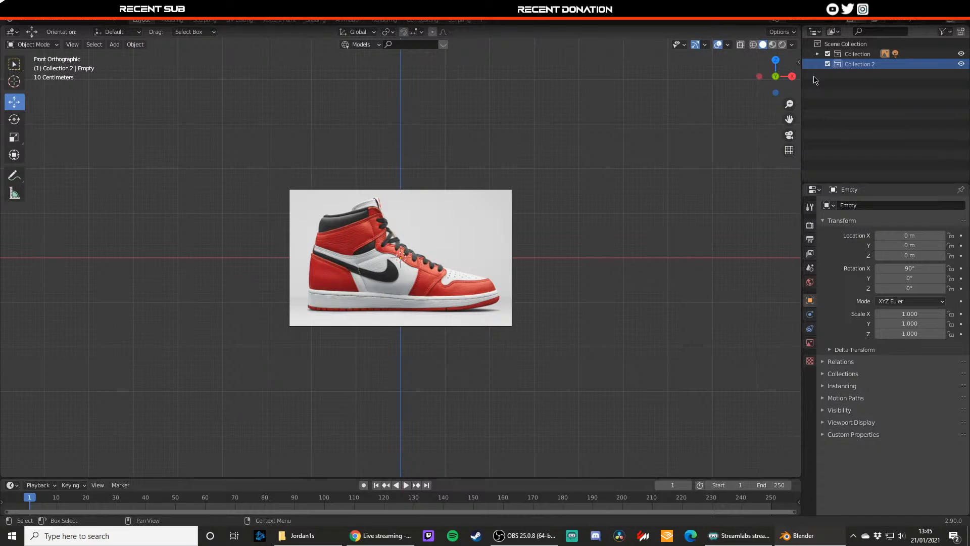
- Rename the new collection as Sole
key("F2")
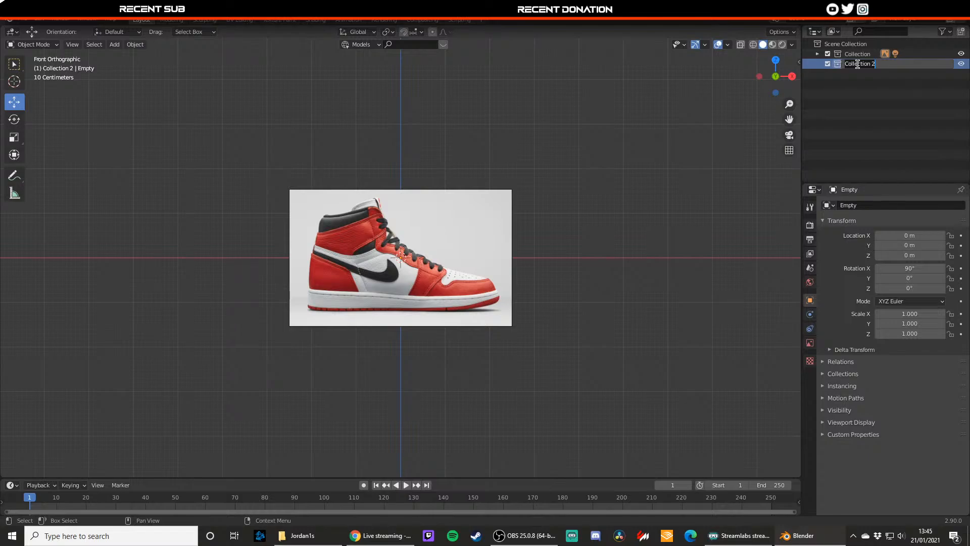
type("Sole")
key("Return")
- Rename the Sole collection as Bottomsole
double_click(858, 68)
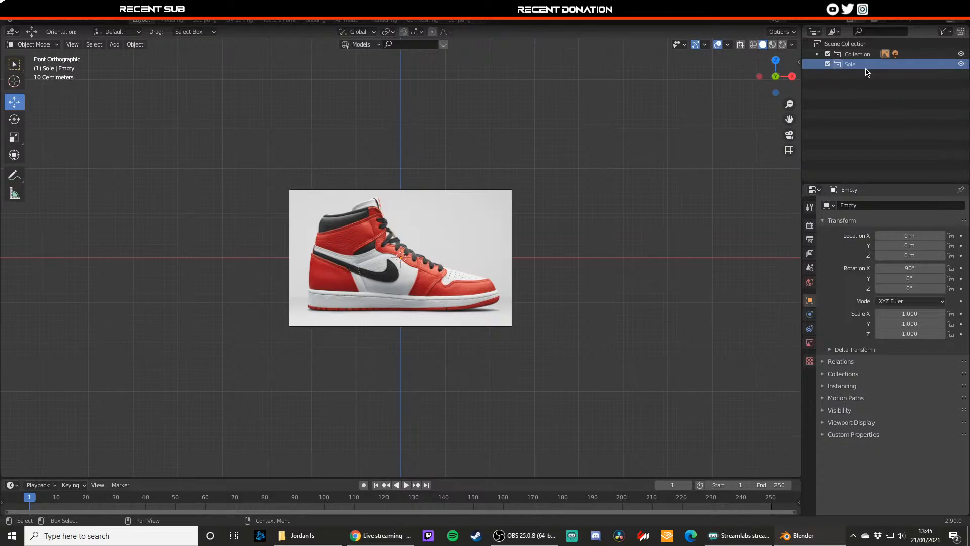
type("Bottoms")
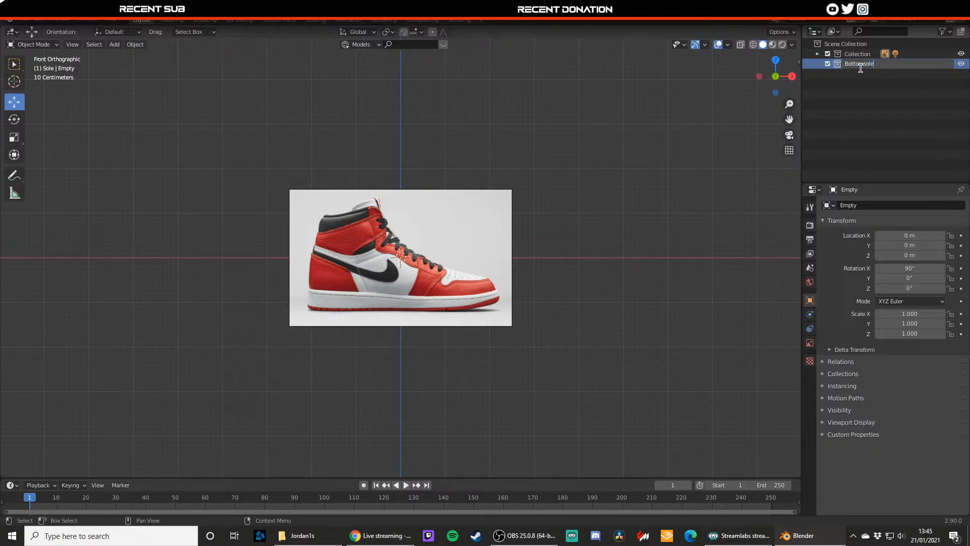
key("Return")
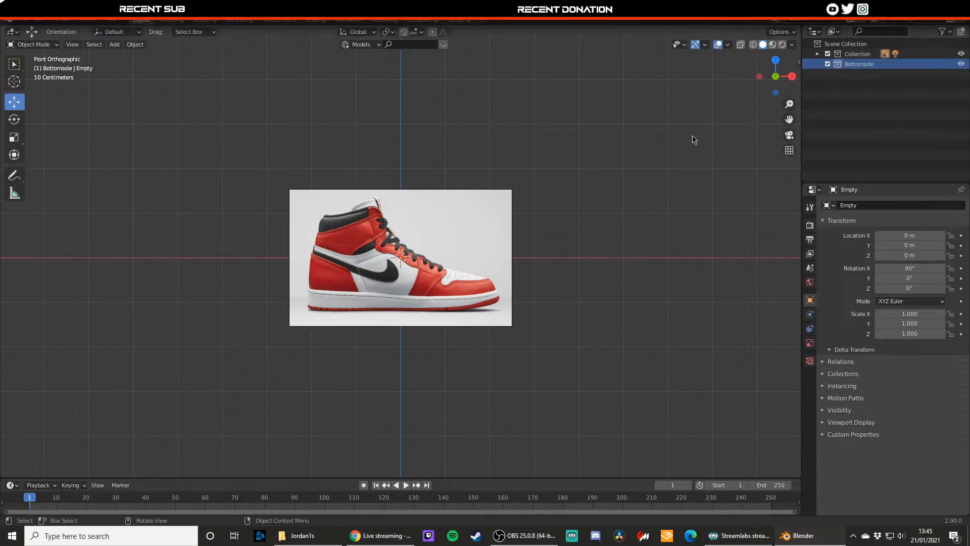
scroll(693, 141, "up", 4)
scroll(595, 274, "up", 1)
left_click(672, 247)
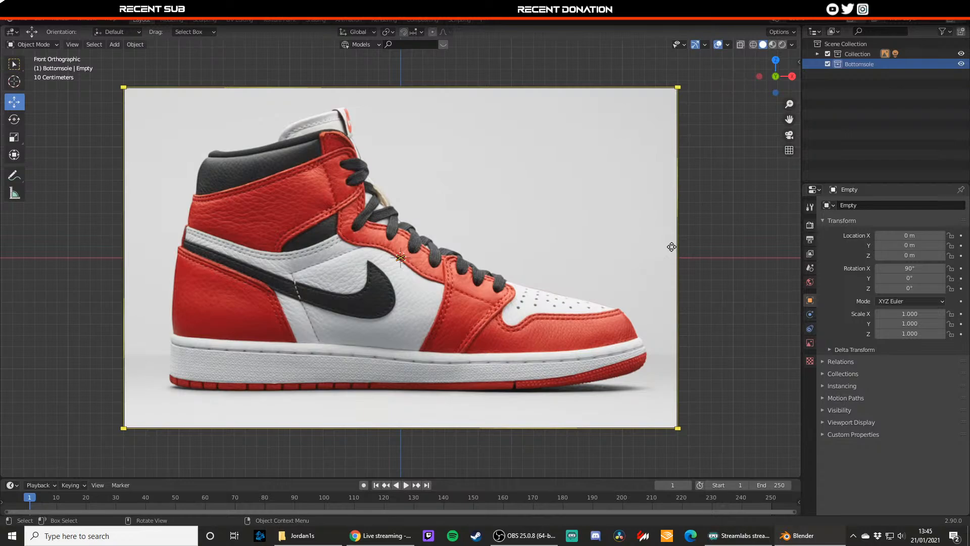
key("alt+a")
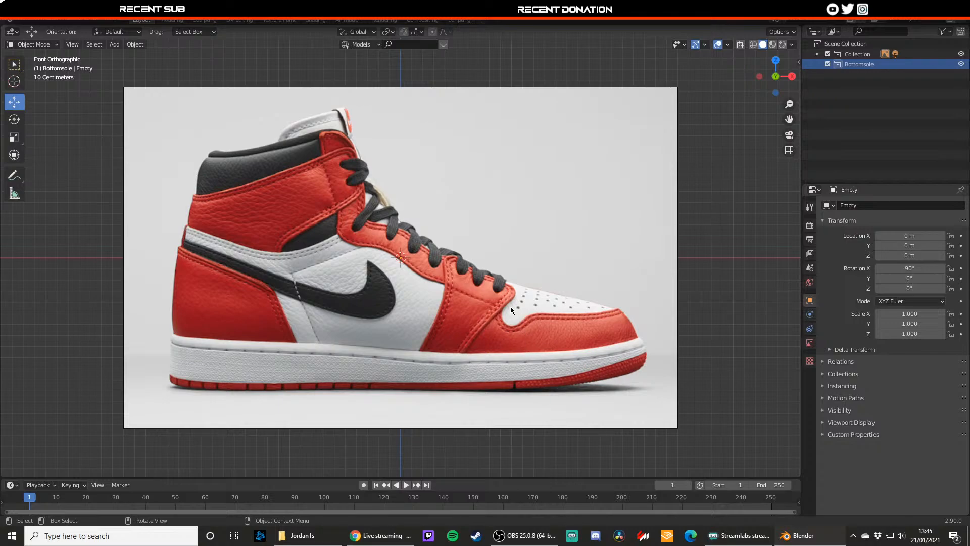
scroll(445, 303, "down", 1)
scroll(381, 299, "up", 2)
scroll(380, 296, "down", 3)
key("shift+a")
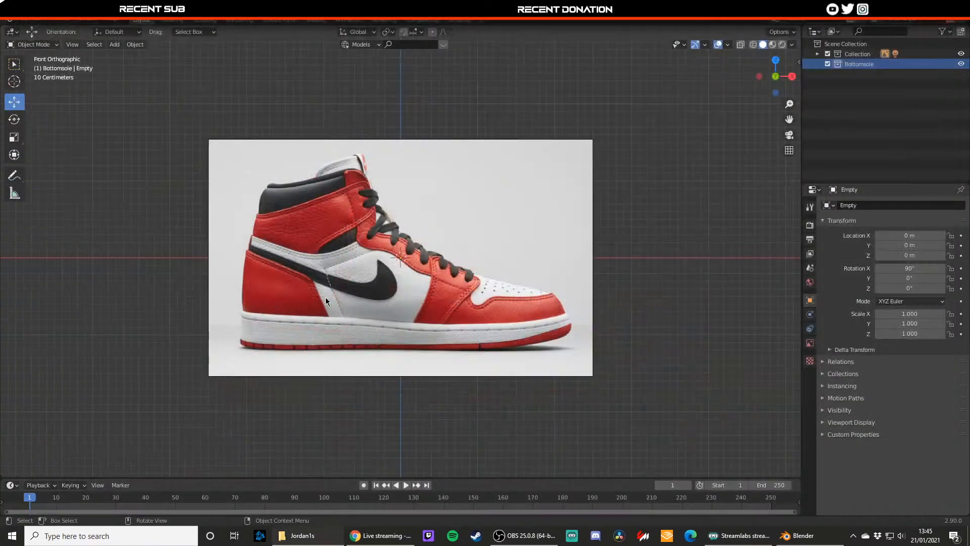
- Replace the reference image with the photo showing the shoe from the front and side, and clear its location to the world origin
left_click(325, 298)
key("Delete")
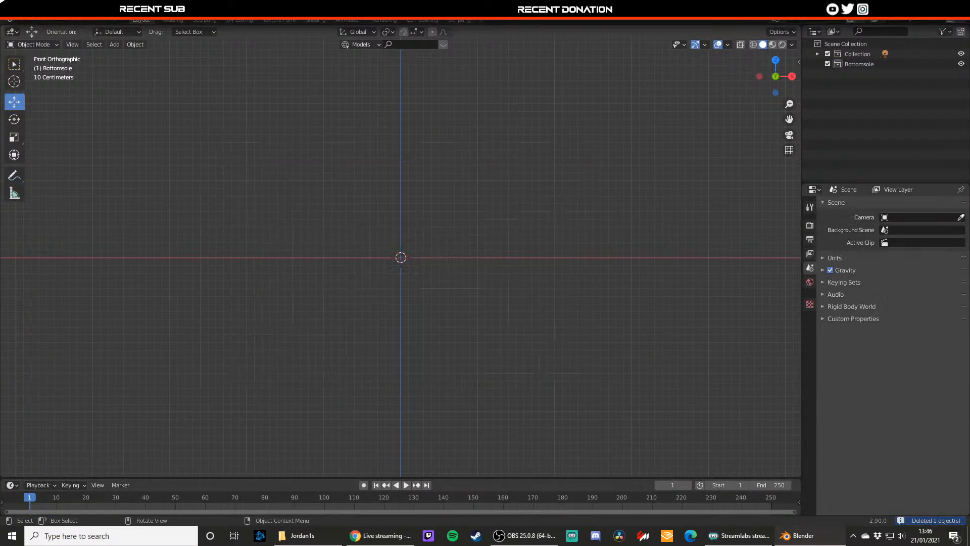
left_click_drag(0, 313, 279, 321)
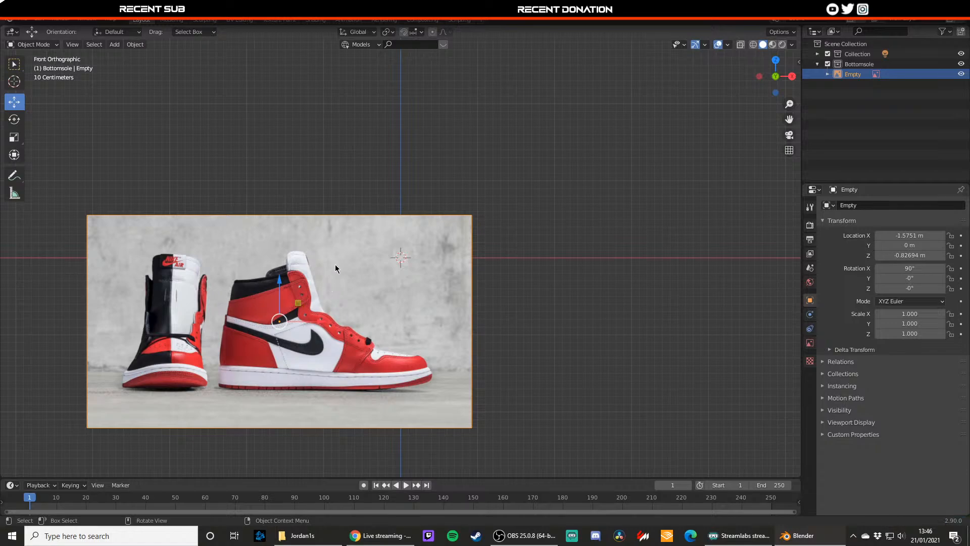
key("alt+g")
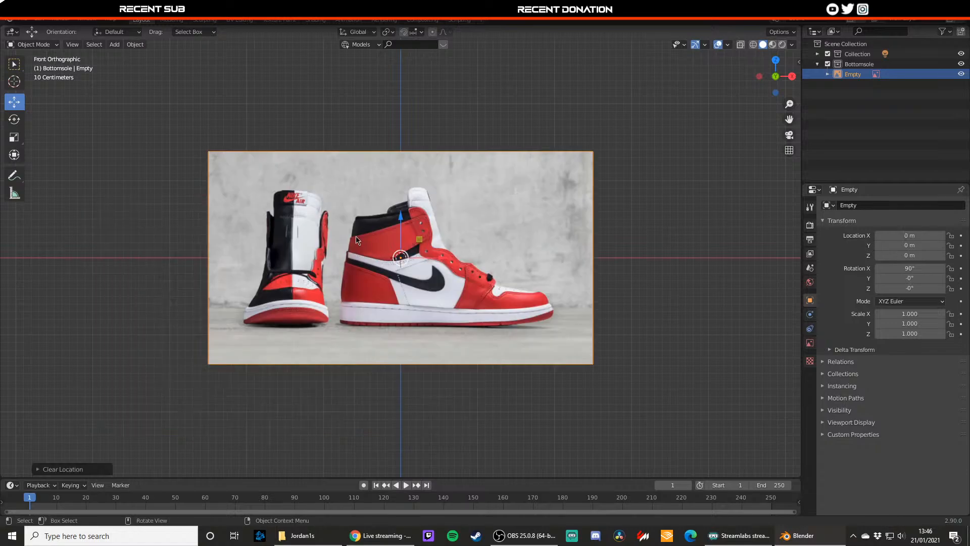
scroll(354, 242, "up", 3)
scroll(362, 250, "down", 4)
scroll(361, 251, "up", 4)
key("alt+a")
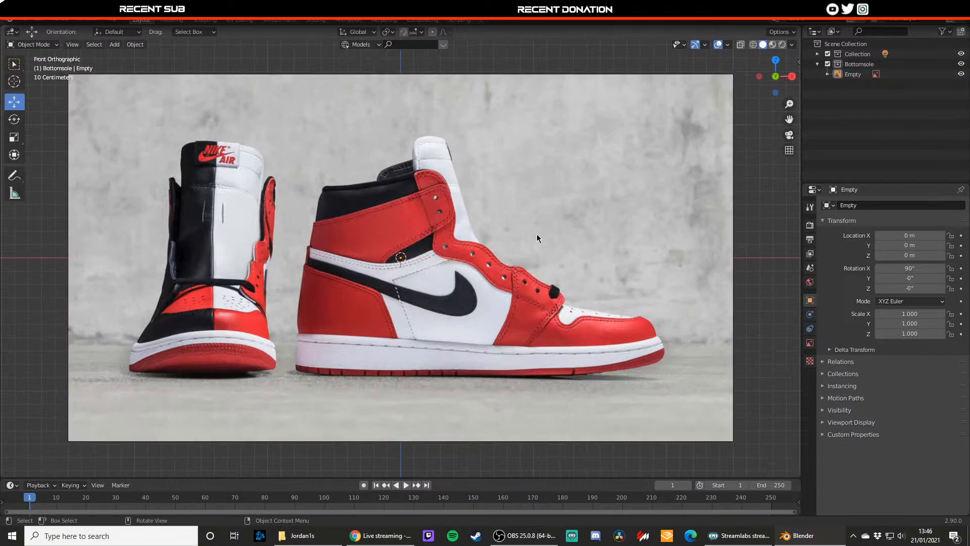
scroll(532, 233, "down", 2)
left_click(528, 233)
key("alt+a")
- Add a plane mesh at the world origin in the Bottomsole collection
scroll(470, 250, "up", 2)
middle_click_drag(475, 249, 450, 211, "shift")
scroll(447, 248, "up", 2)
key("shift+a")
mouse_move(448, 256)
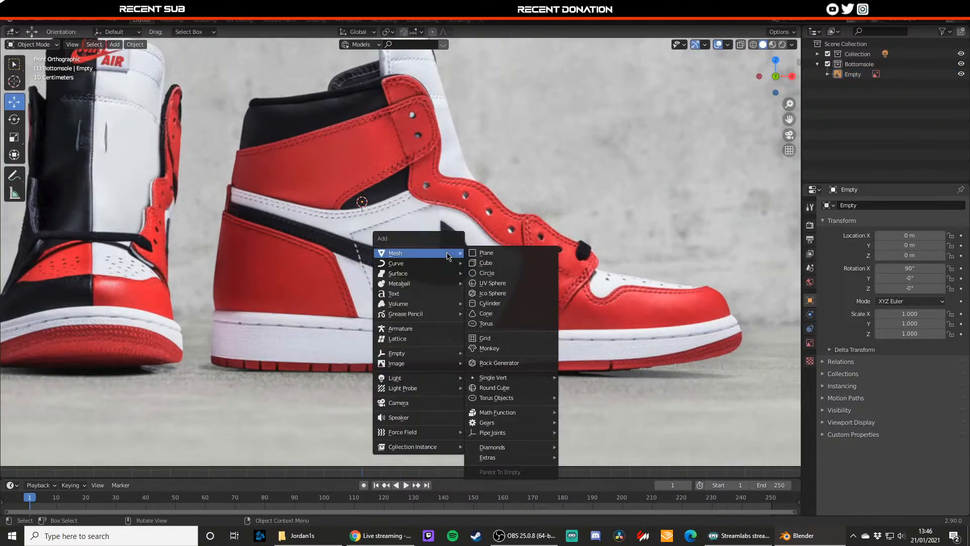
left_click(485, 253)
- Set the plane's X rotation to 90° so it stands parallel to the reference image
scroll(484, 256, "down", 4)
middle_click_drag(484, 256, 406, 238)
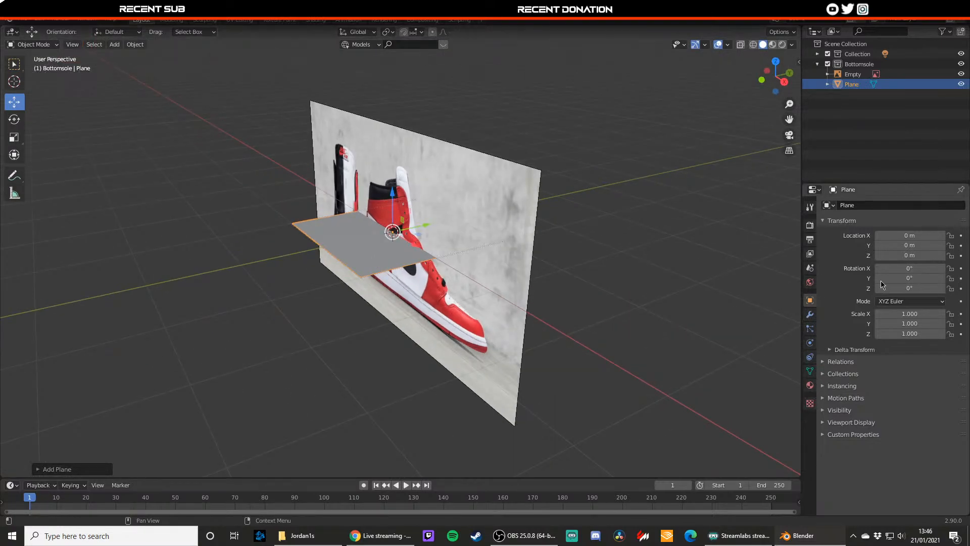
left_click(896, 267)
type("90")
key("Return")
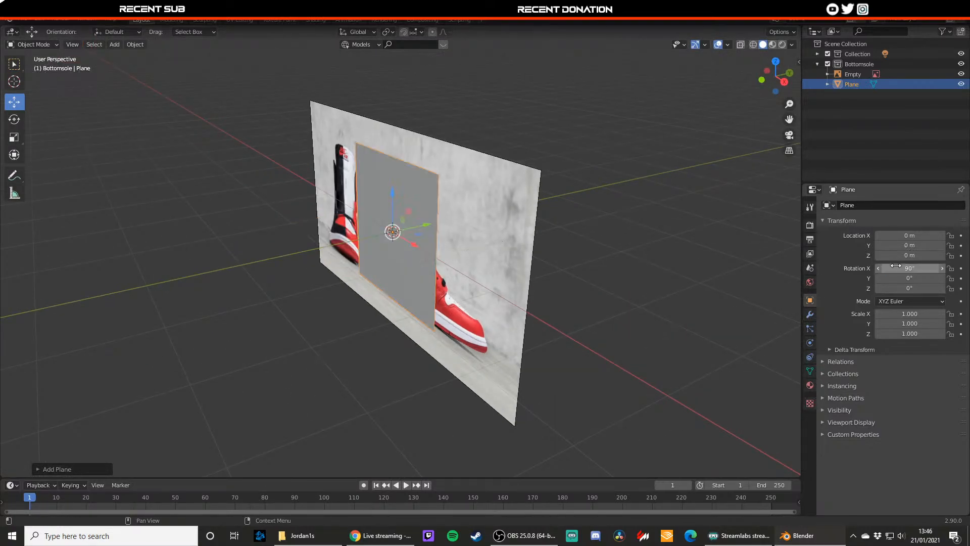
- In the front view, lower the plane to about Z -0.68 m over the shoe's sole and scale it down to about 0.108
key("KP_1")
scroll(477, 221, "up", 5)
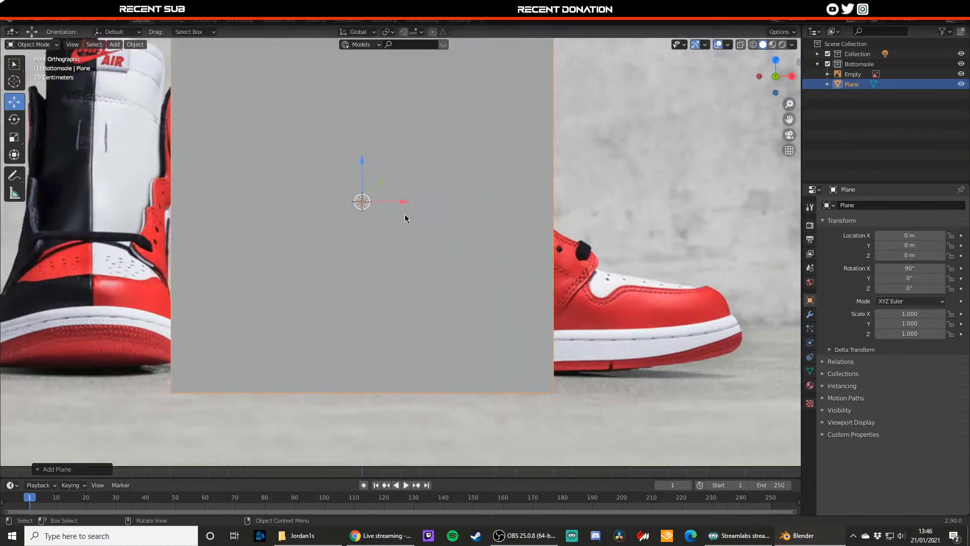
left_click_drag(362, 187, 382, 275)
scroll(400, 268, "down", 4)
key("s")
left_click(388, 273)
scroll(370, 278, "up", 5)
key("s")
left_click(368, 321)
- Move the plane in front of the reference image to about Y -0.056 m and return to the front view
mouse_move(368, 320)
middle_mouse_down()
mouse_move(402, 318)
mouse_move(379, 318)
middle_mouse_up()
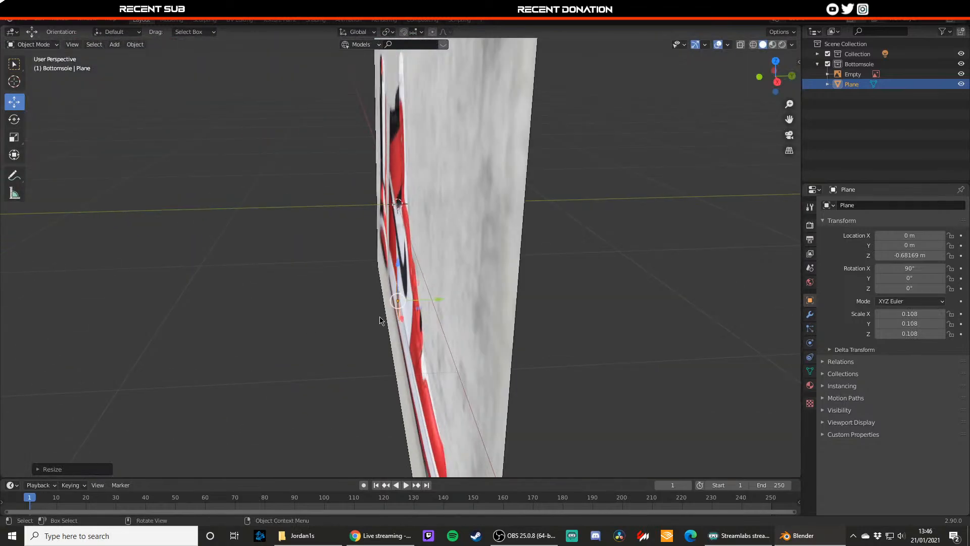
left_click_drag(434, 299, 422, 302)
key("KP_1")
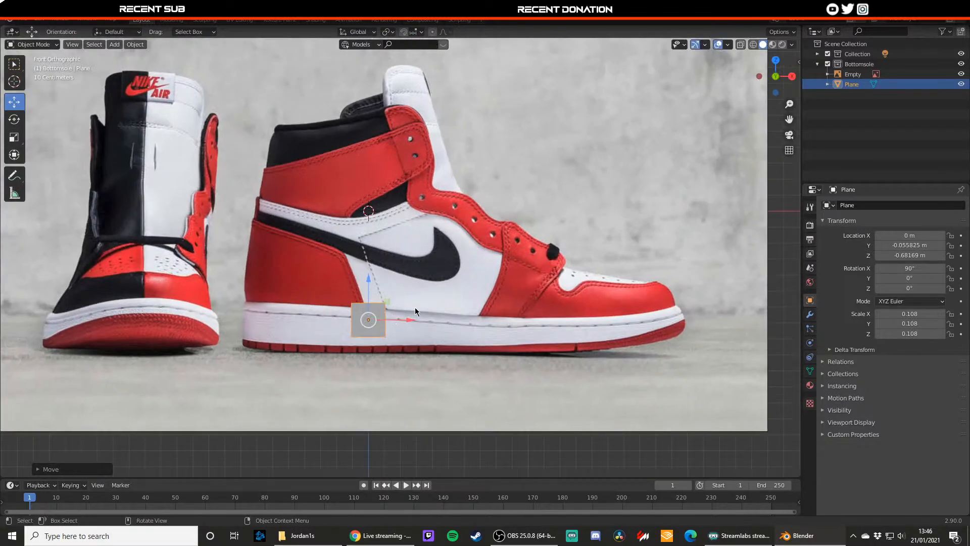
- Move the plane closer to the reference image, to about Y -0.016 m, and return to the front view
middle_click_drag(415, 309, 412, 307)
left_click_drag(415, 300, 413, 298)
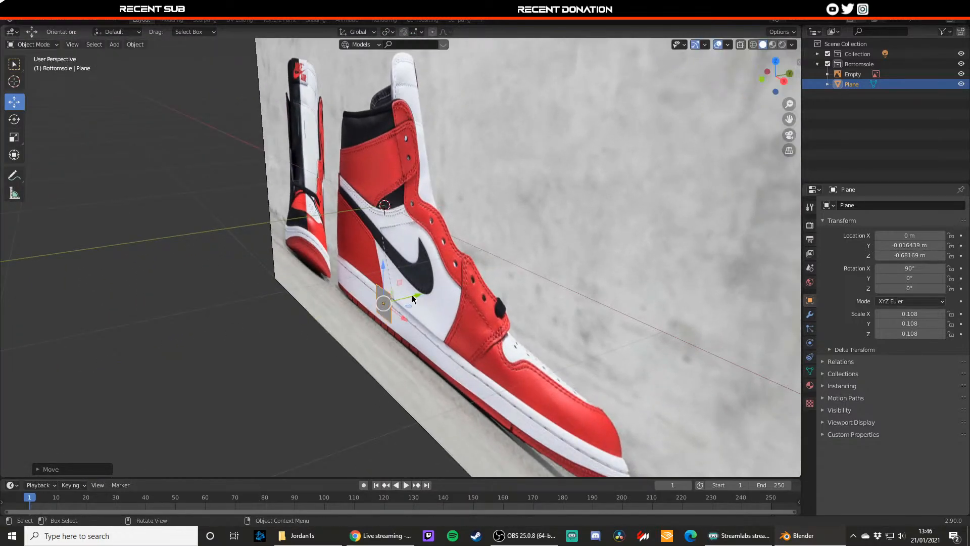
key("KP_1")
scroll(383, 300, "up", 6)
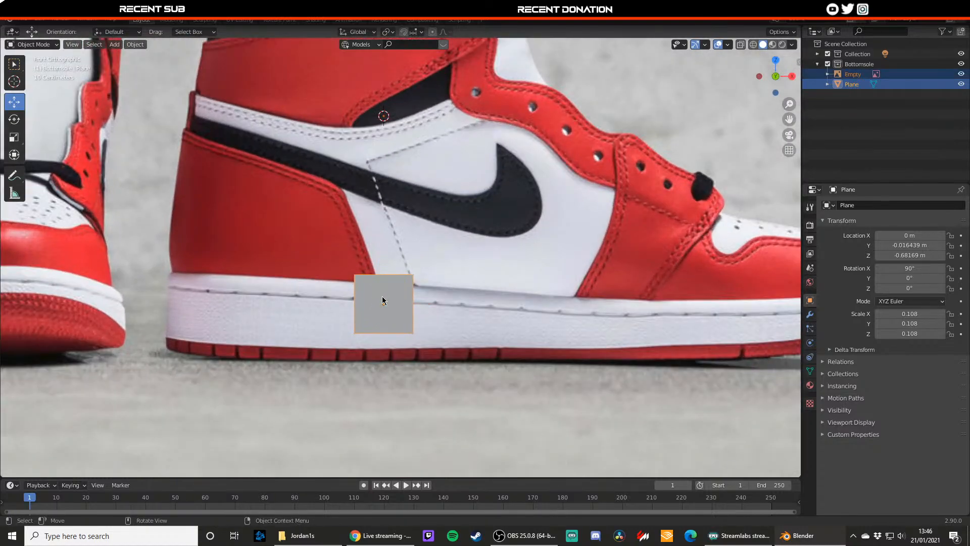
- Scale the plane down to about 0.046 and lower it to about Z -0.84 m onto the shoe's red outsole
left_click(383, 300)
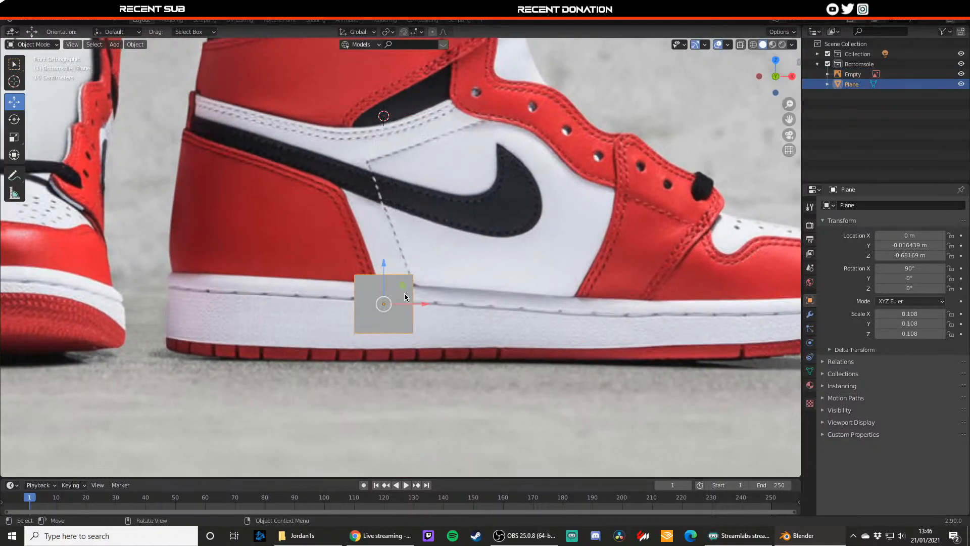
key("s")
left_click(394, 301)
left_click_drag(385, 285, 380, 327)
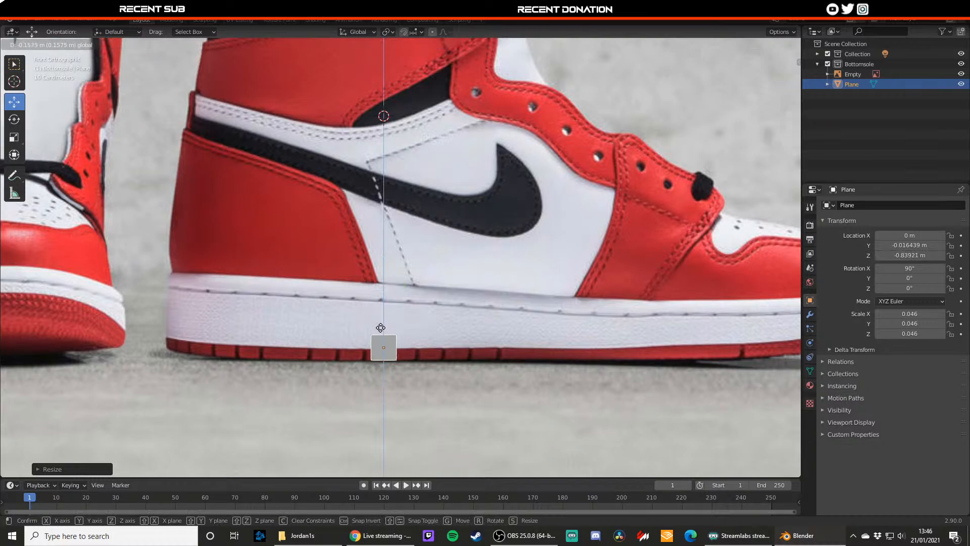
- In edit mode, lower the plane's top edge to the upper border of the red outsole
key("Tab")
left_click(385, 334)
key("shift+space")
key("g")
key("g")
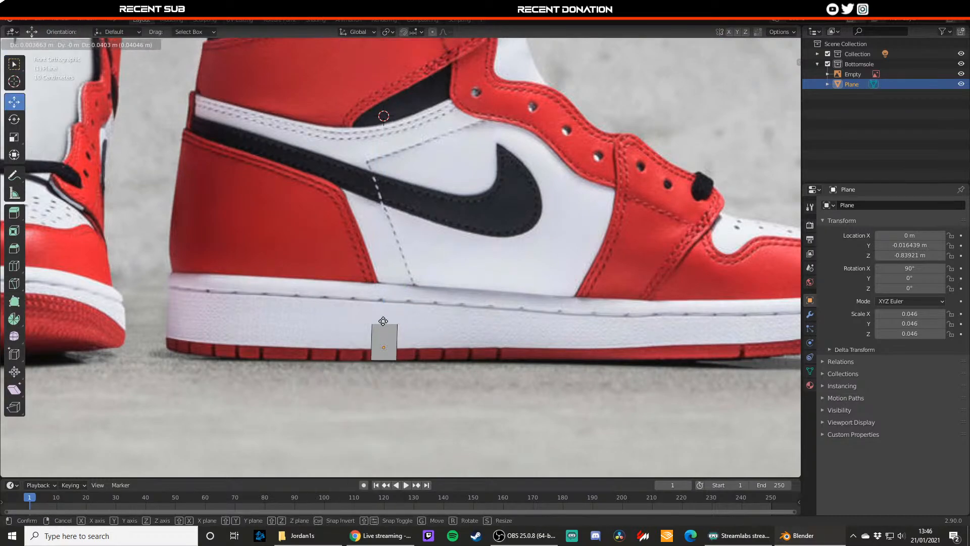
left_click(384, 347)
key("Tab")
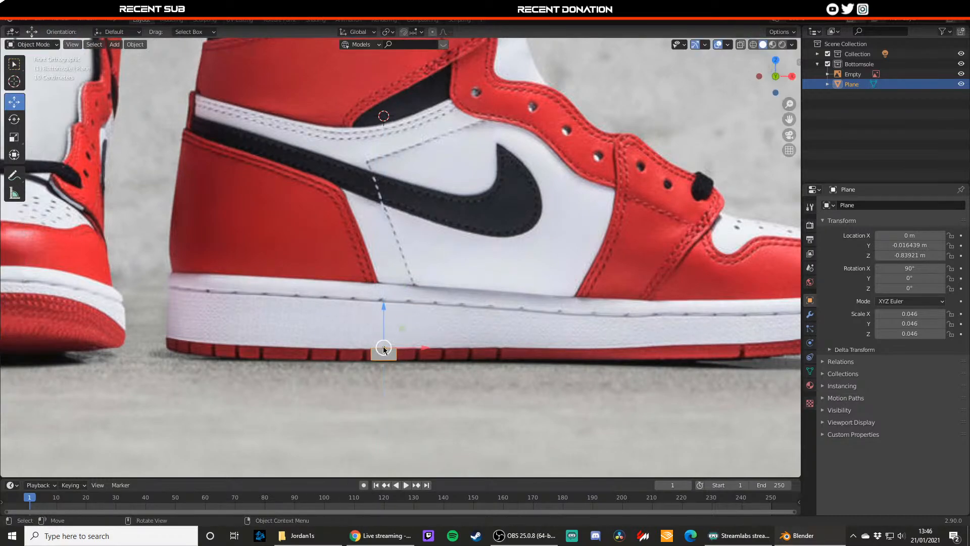
- Fit the plane's remaining edges to the outsole, moving the left edge outward to widen the face slightly
key("Tab")
left_click(386, 363)
left_click_drag(384, 337, 382, 355)
key("Tab")
key("Tab")
left_click(371, 354)
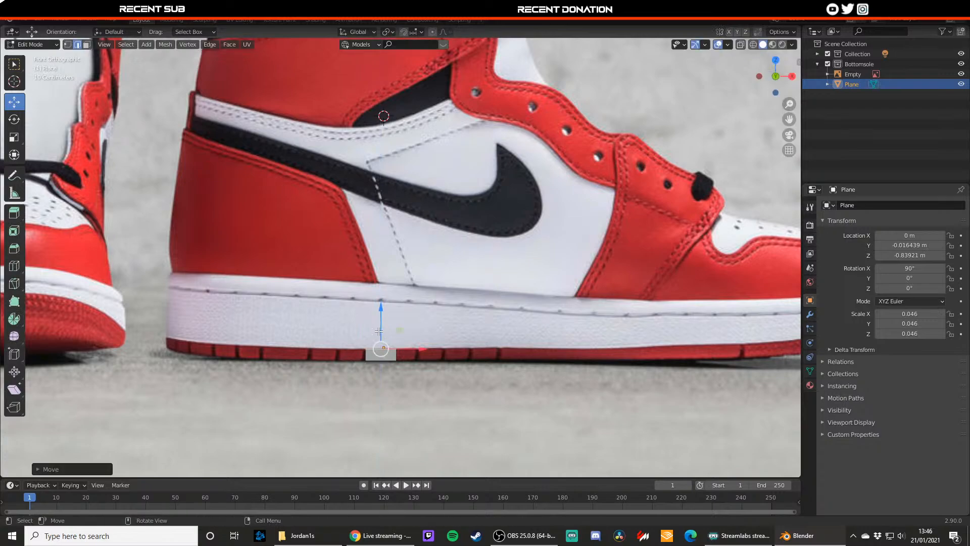
key("Tab")
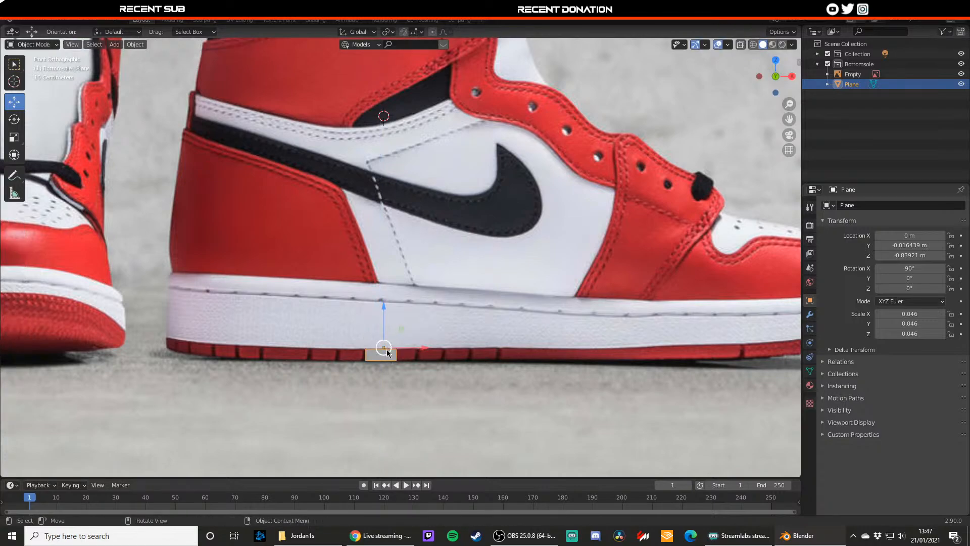
- Extrude the plane's right edge toward the toe in four consecutive segments along the red outsole under the midfoot
key("Tab")
left_click(399, 355)
key("e")
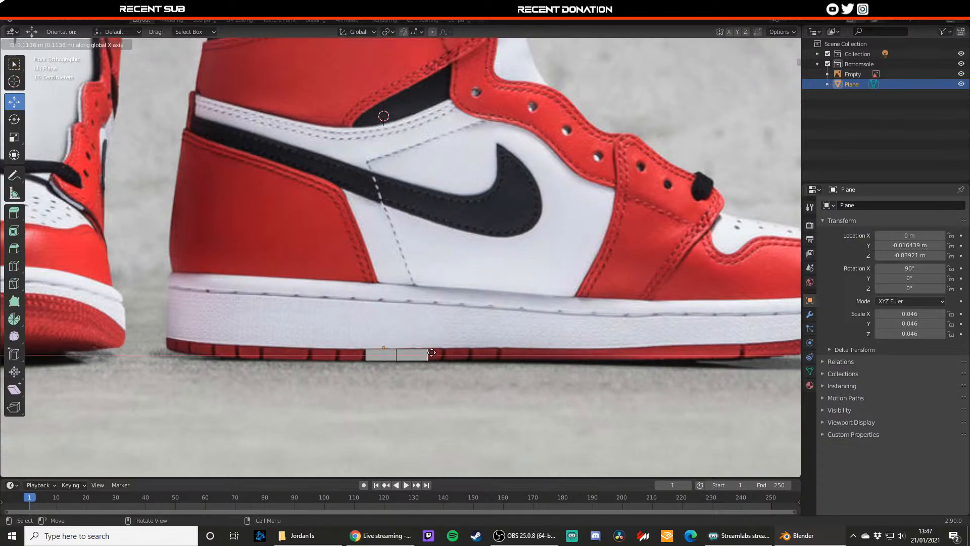
left_click(430, 354)
key("e")
left_click(481, 349)
middle_click_drag(540, 348, 479, 337, "shift")
key("e")
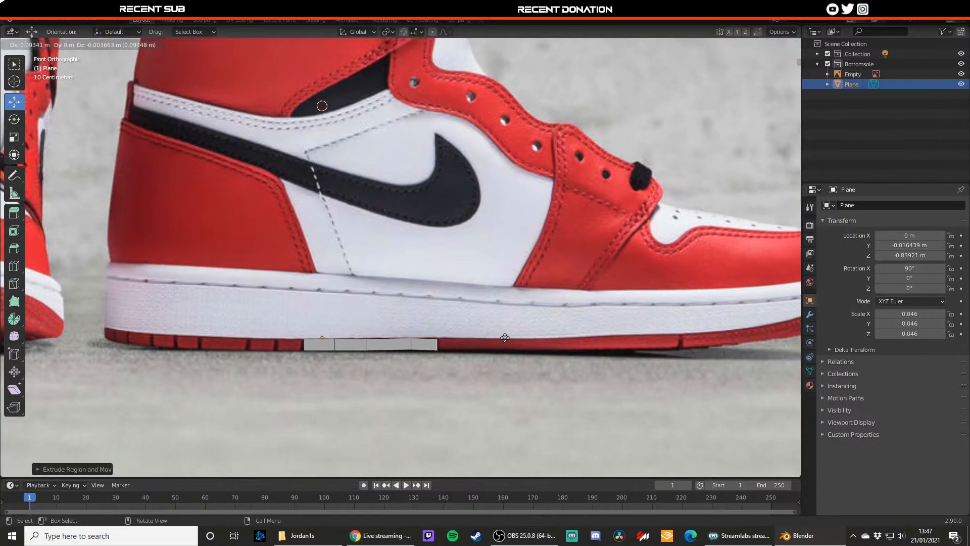
left_click(508, 337)
key("e")
left_click(575, 337)
- Continue extruding the strip's front edge in three more segments along the outsole under the forefoot
key("e")
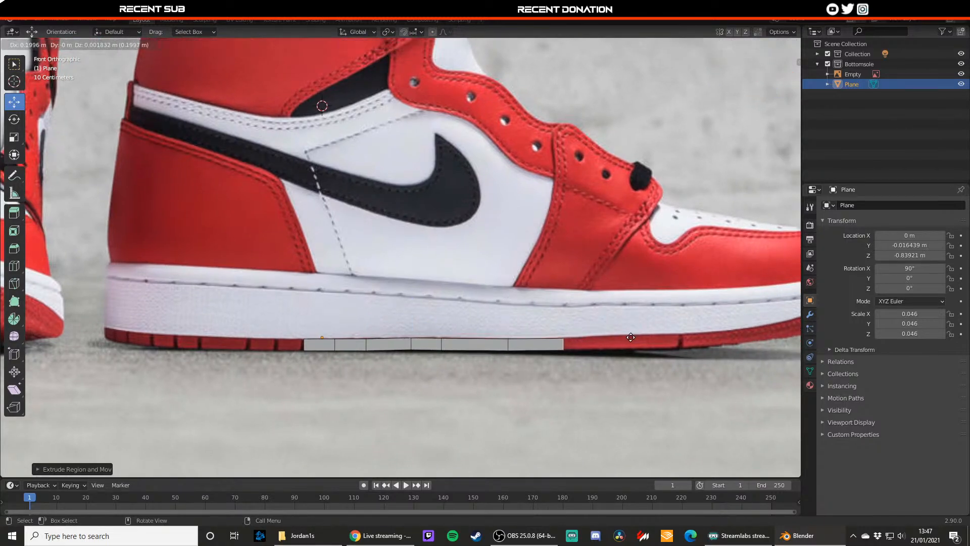
left_click(630, 336)
key("e")
left_click(688, 334)
middle_click_drag(688, 335, 542, 321, "shift")
key("e")
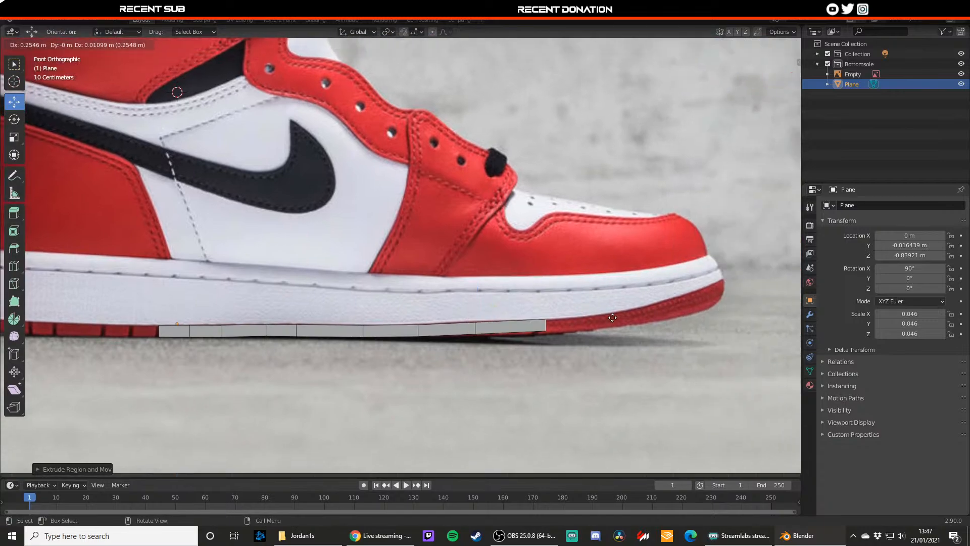
left_click(613, 318)
- Adjust the top and bottom vertices of the strip's last two columns to follow the outsole under the forefoot
left_click(474, 336)
left_click(475, 324)
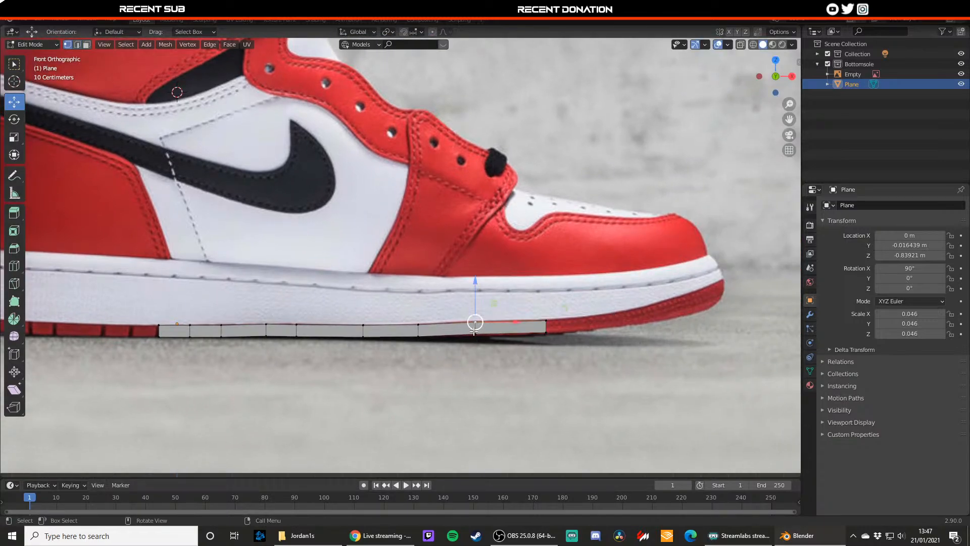
left_click(475, 334)
left_click_drag(475, 322, 477, 311)
left_click(475, 322)
left_click(546, 321)
left_click_drag(546, 308, 546, 323)
left_click(547, 333)
- Extrude the front edge by one short segment where the sole starts curving up and fit its lower vertex to the outsole
key("2")
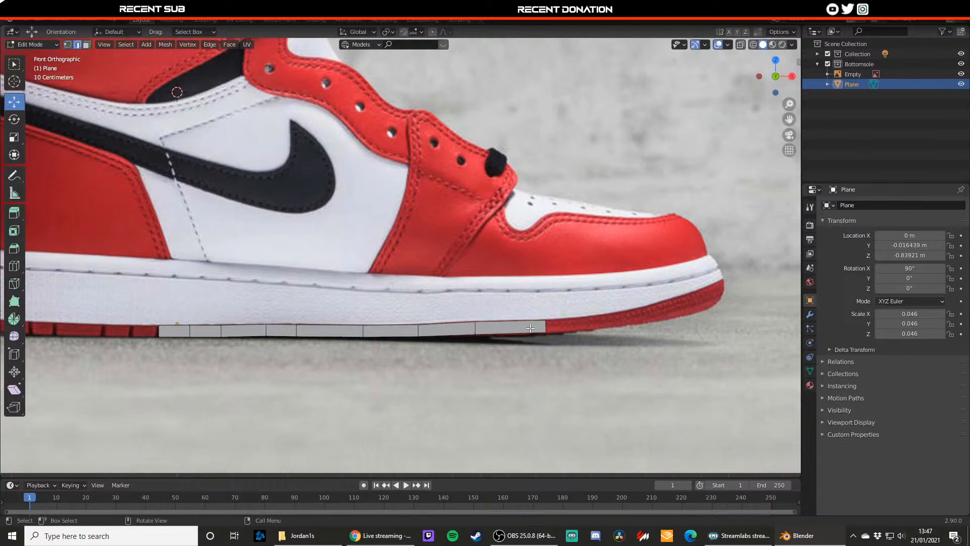
left_click(546, 327)
key("e")
left_click(587, 325)
key("1")
left_click(582, 330)
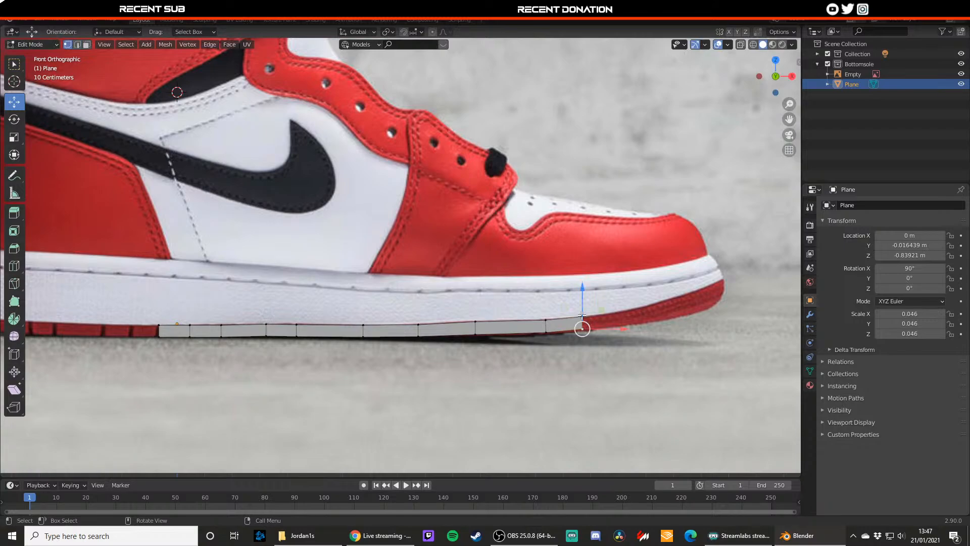
left_click_drag(583, 318, 630, 302)
- Extrude another segment along the rising toe and align its upper and lower vertices with the red outsole's borders
key("2")
left_click(583, 323)
key("e")
left_click(641, 316)
key("1")
left_click(632, 325)
left_click(582, 330)
left_click(630, 311)
- Extrude the next segment up the toe curve and adjust its lower vertex to the outsole's bottom line
key("2")
left_click(631, 321)
key("e")
left_click(639, 320)
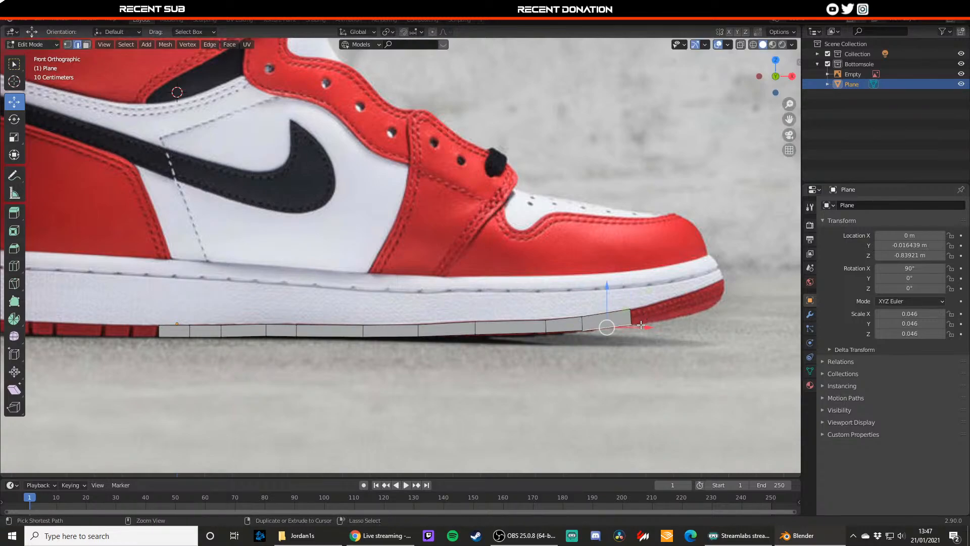
left_click(633, 318)
key("e")
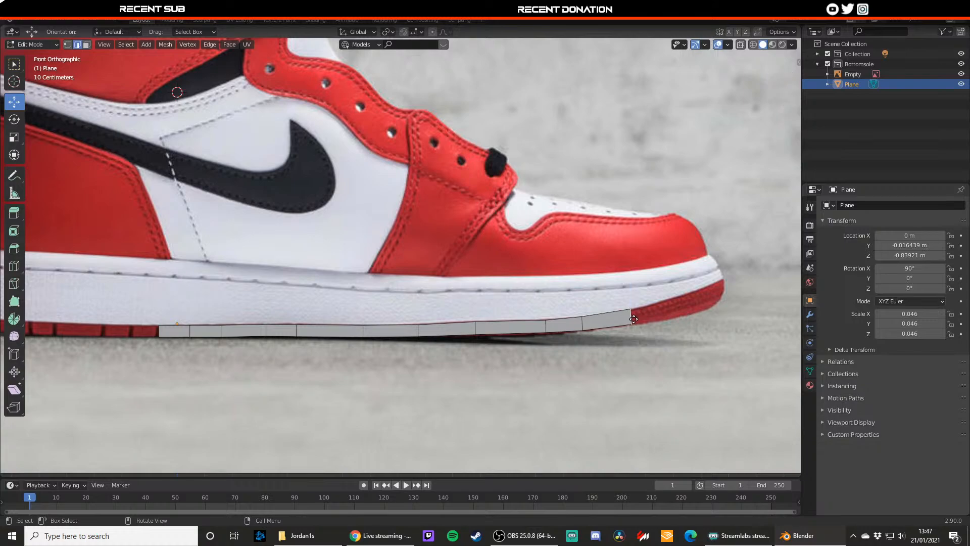
left_click(674, 307)
key("1")
left_click(673, 314)
left_click_drag(672, 303, 747, 304)
- Extrude the final segment to the toe tip and move its end vertices to match the outsole's rounded front
key("2")
left_click(673, 309)
key("e")
left_click(716, 292)
key("1")
left_click(714, 303)
left_click(723, 307)
mouse_move(730, 288)
left_mouse_down()
mouse_move(730, 278)
mouse_move(740, 294)
left_mouse_up()
- Extrude the strip's rear edge backward in successive segments along the red outsole until it reaches the heel
scroll(740, 295, "down", 3)
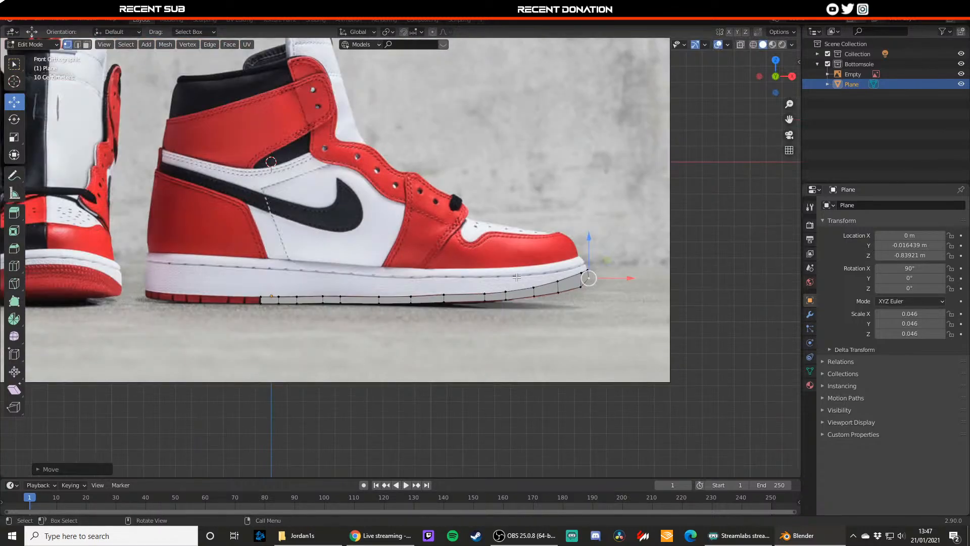
middle_click_drag(228, 315, 393, 311, "shift")
scroll(393, 310, "up", 5)
key("2")
left_click(457, 350)
key("e")
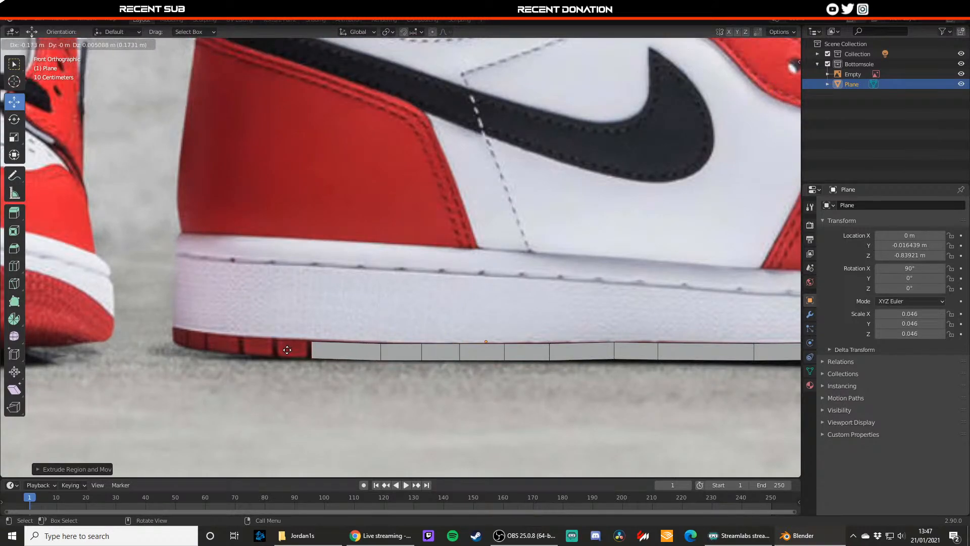
left_click(250, 346)
middle_click_drag(287, 329, 382, 322, "shift")
key("e")
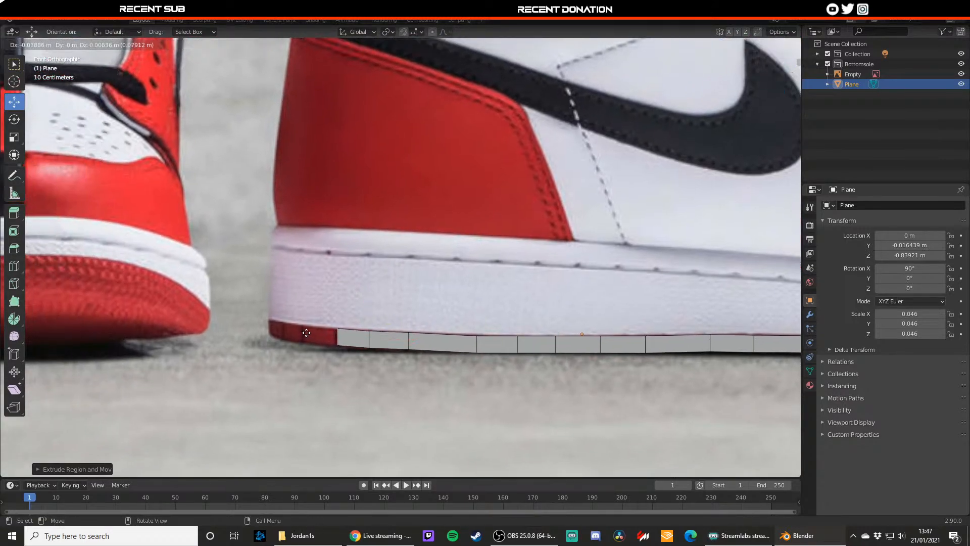
left_click(303, 332)
key("e")
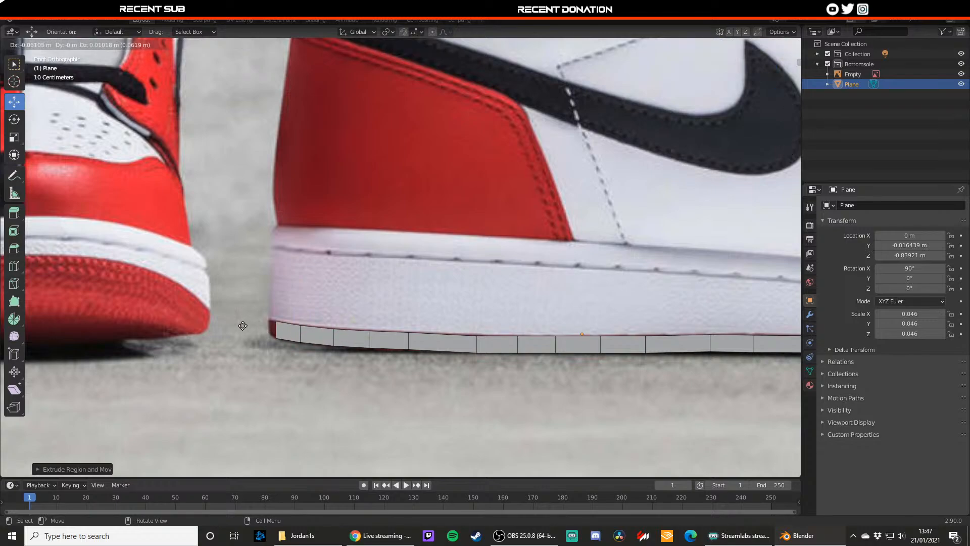
left_click(264, 326)
- Leave edit mode, deselect the strip and check the scene from the right side and the front
scroll(286, 298, "down", 5)
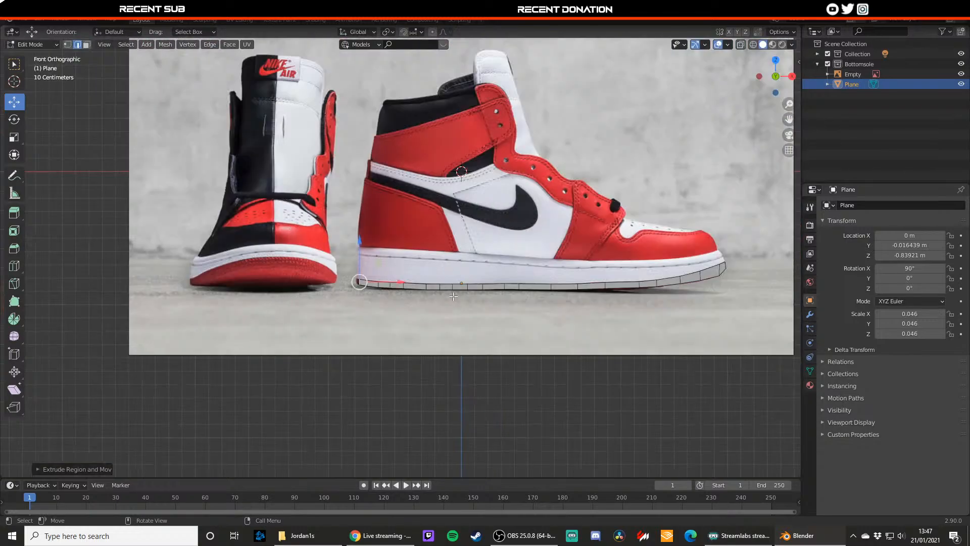
key("Tab")
left_click(511, 434)
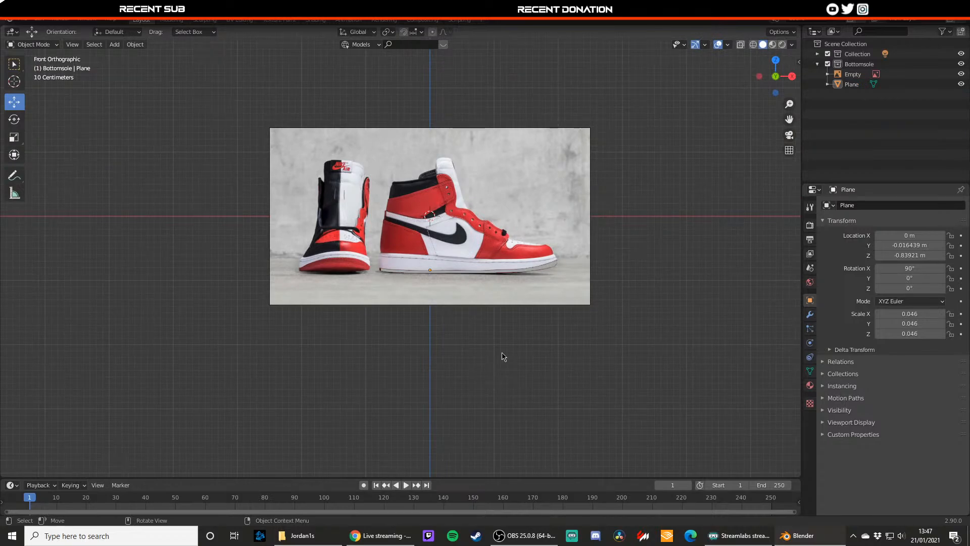
left_click(793, 76)
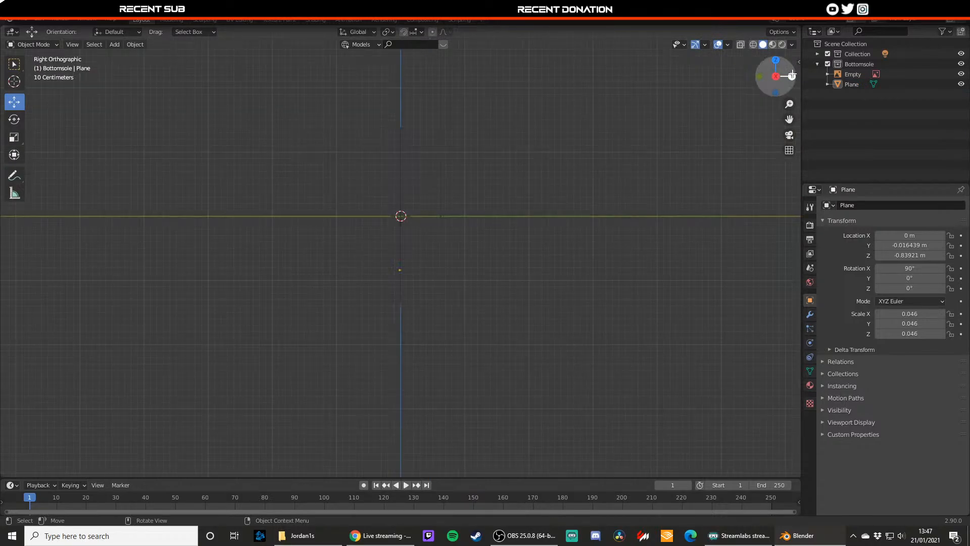
left_click(759, 76)
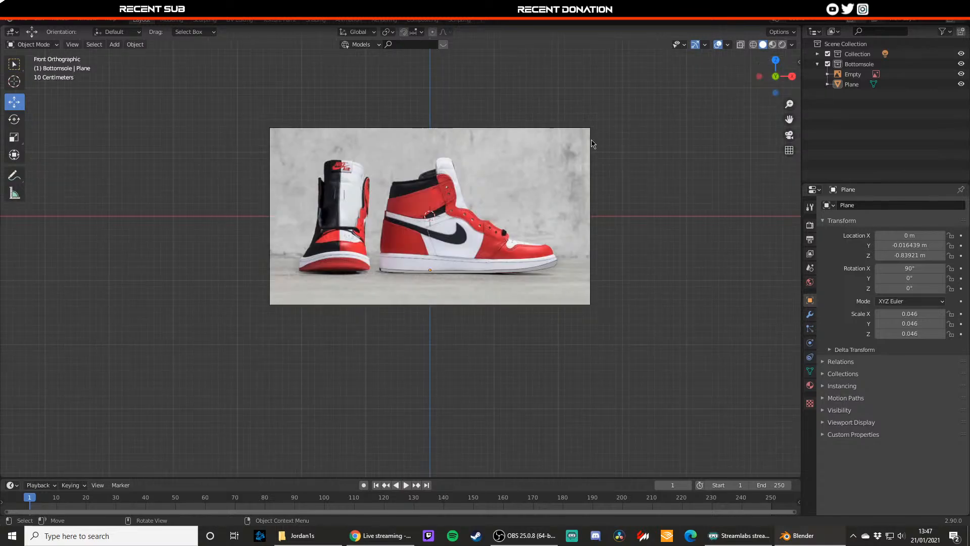
- Switch to GIMP with the reference photo ref.jpg open
left_click(105, 537)
type("gimp")
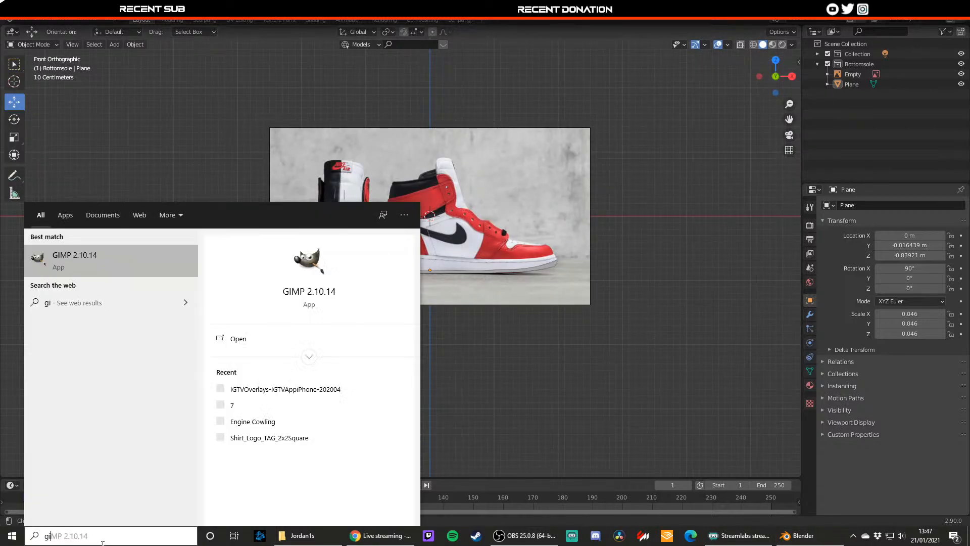
key("Return")
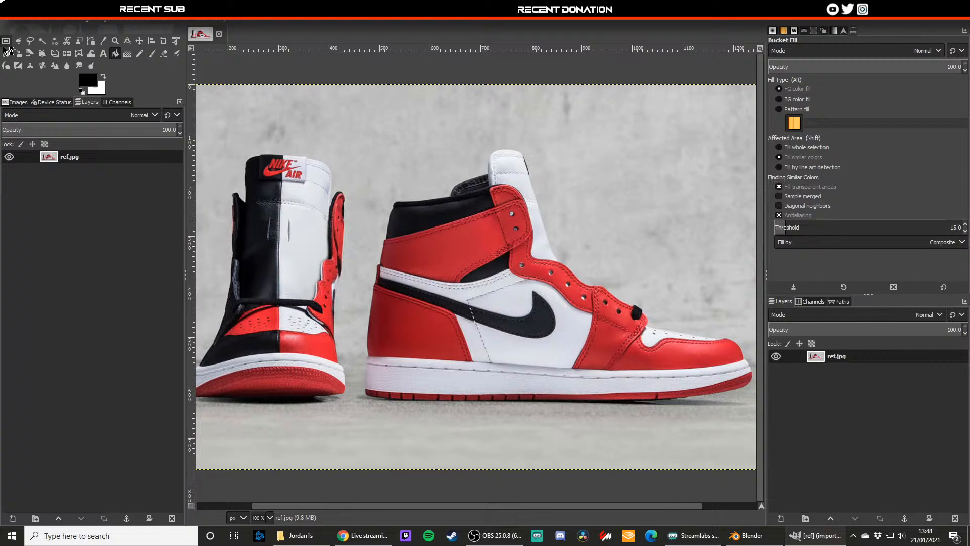
- Select the part of the photo containing the front-facing shoe, about 656 × 1198 px, and crop the image to it
left_click(6, 41)
scroll(380, 179, "down", 2, "ctrl")
left_click_drag(207, 83, 371, 385)
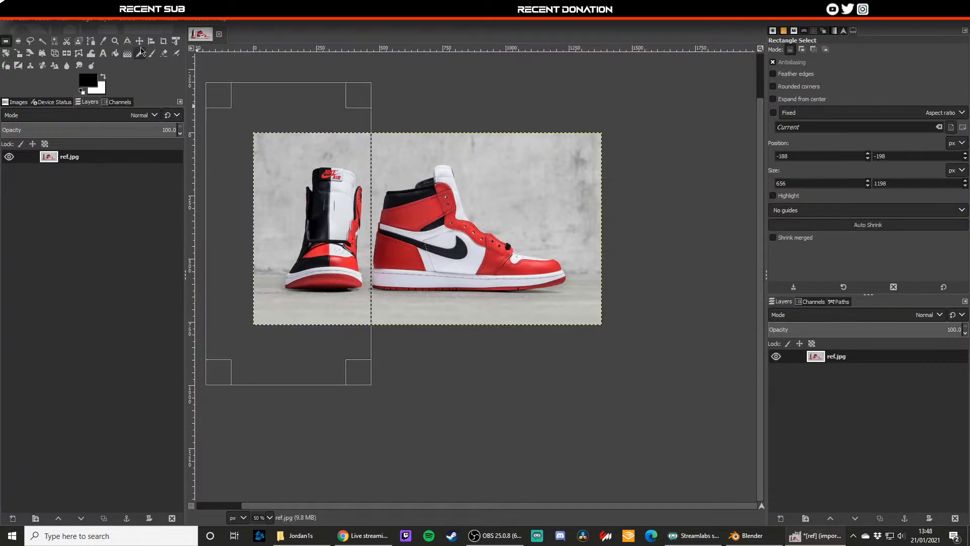
left_click(82, 20)
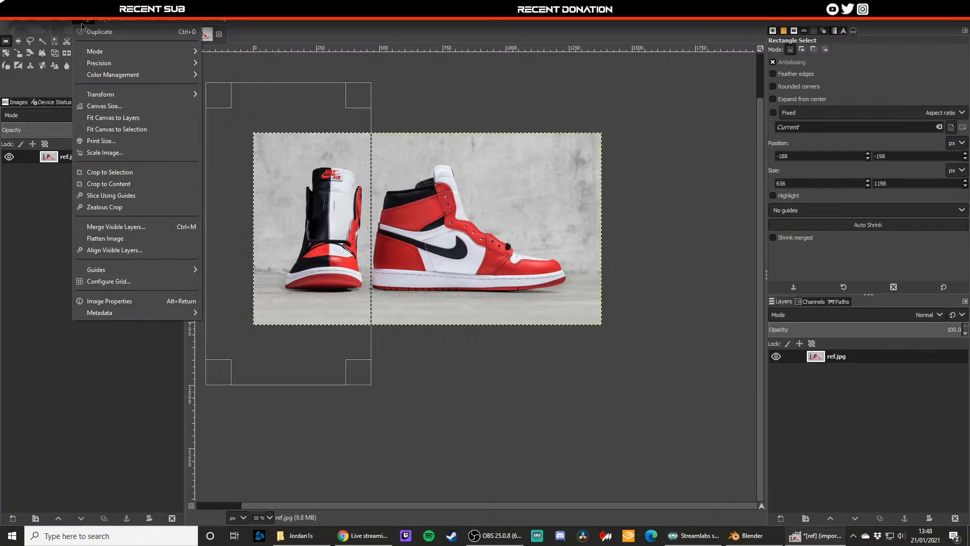
left_click(139, 184)
- Crop off the empty strip left of the front-facing shoe using a selection of about 408 × 1108 px
left_click_drag(222, 120, 278, 395)
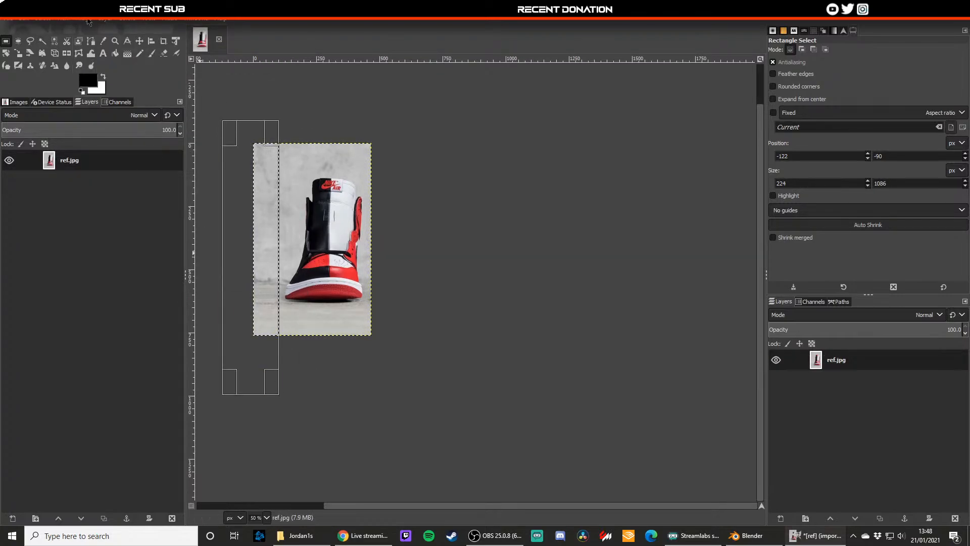
left_click_drag(230, 128, 390, 125)
left_click_drag(287, 125, 288, 125)
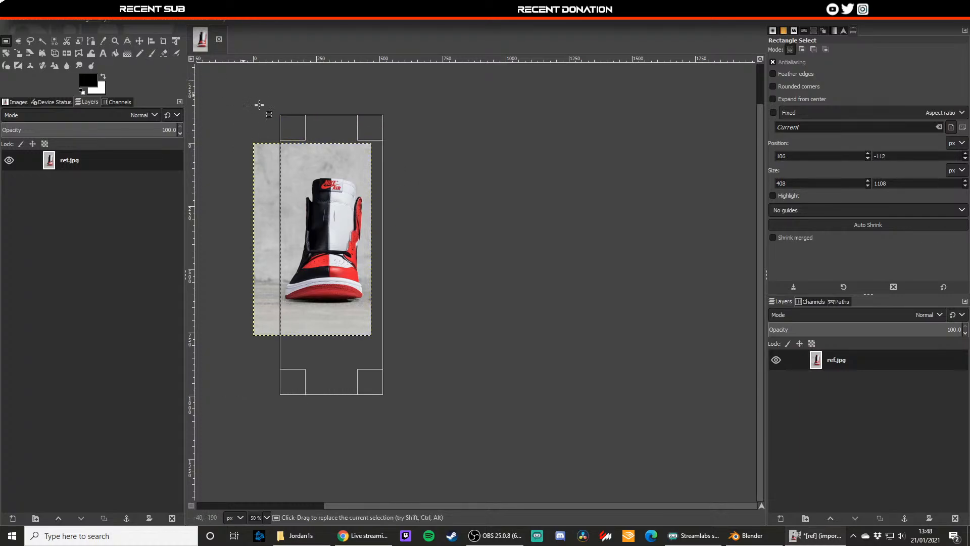
left_click(289, 128)
left_click(84, 20)
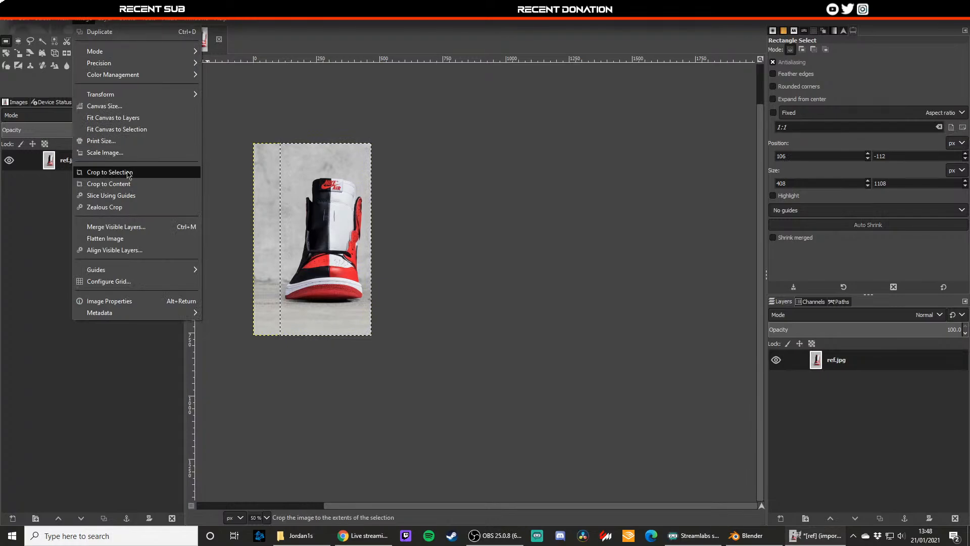
left_click(108, 172)
- Export the cropped image as front.jpg in the Jordan1s folder
left_click(8, 19)
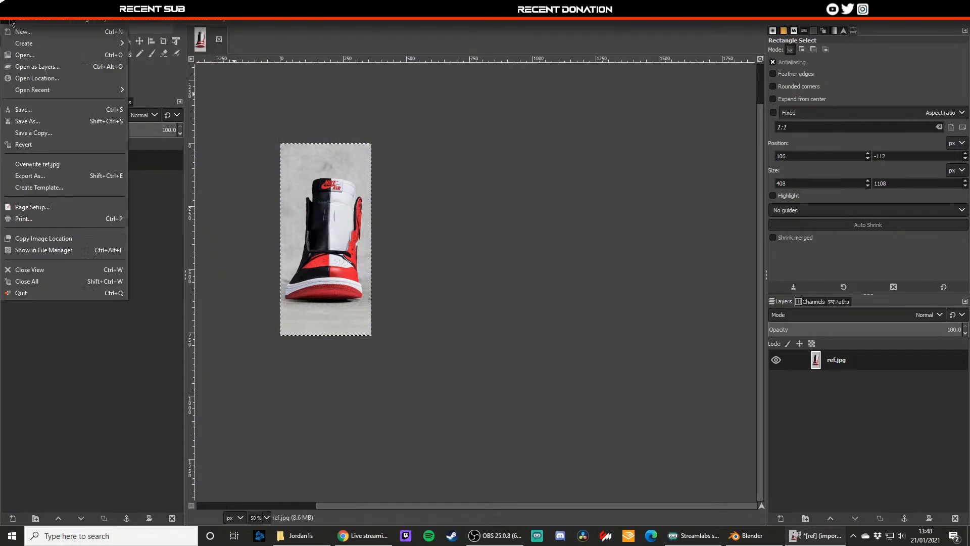
left_click(51, 176)
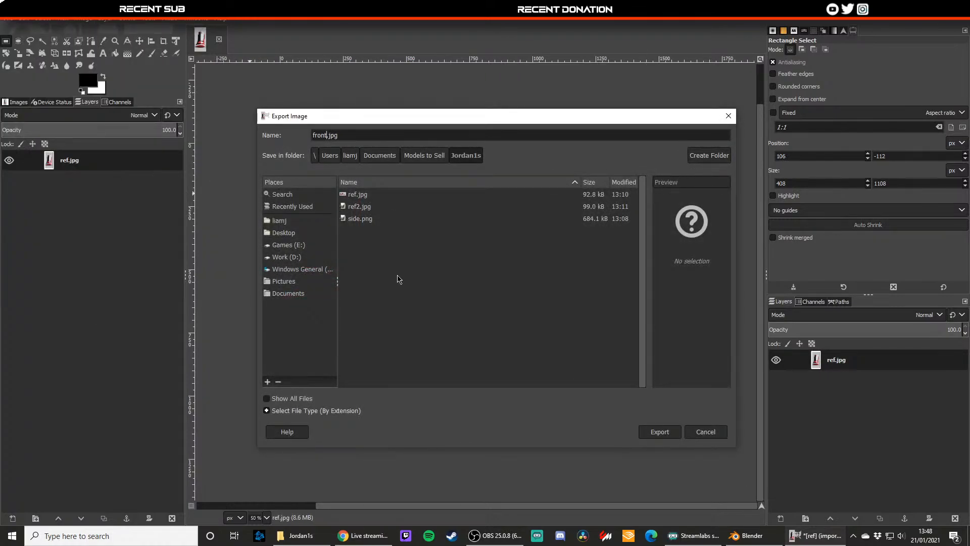
key("Return")
left_click(490, 391)
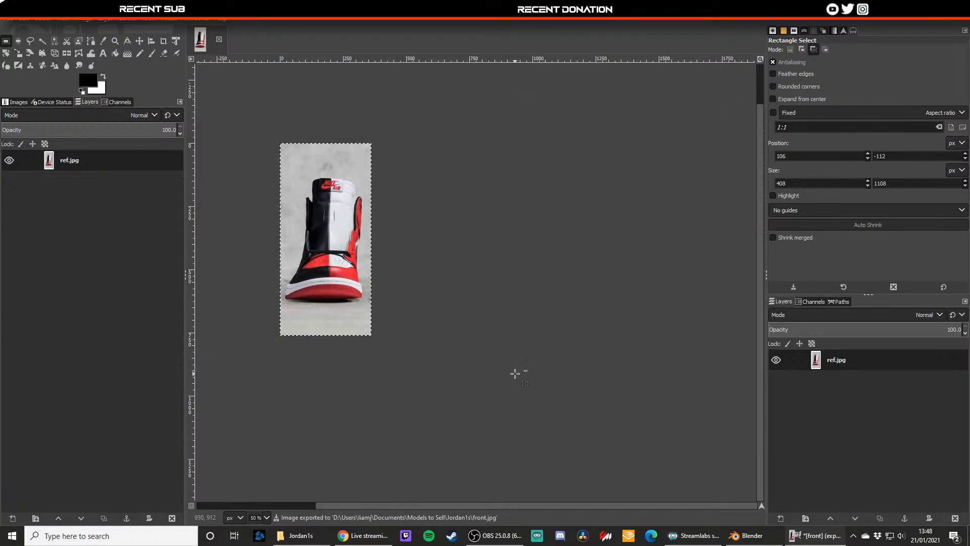
- Undo the front-shoe crops and crop the photo to the side-view shoe using a selection of about 802 × 1120 px
key("ctrl+z")
key("ctrl+z")
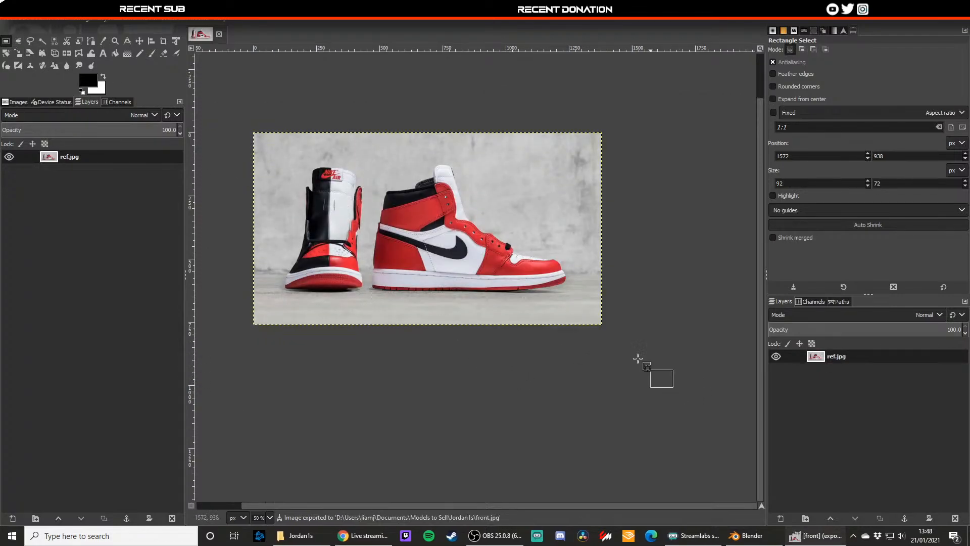
left_click_drag(638, 359, 368, 104)
left_click_drag(662, 118, 556, 117)
left_click(85, 19)
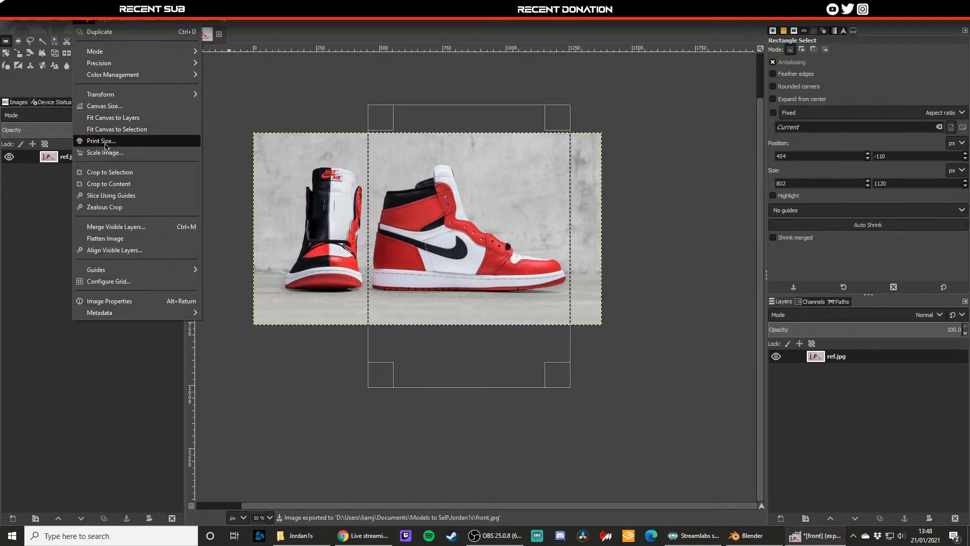
left_click(116, 175)
- Export the cropped side view as side.jpg in the Jordan1s folder
left_click(11, 20)
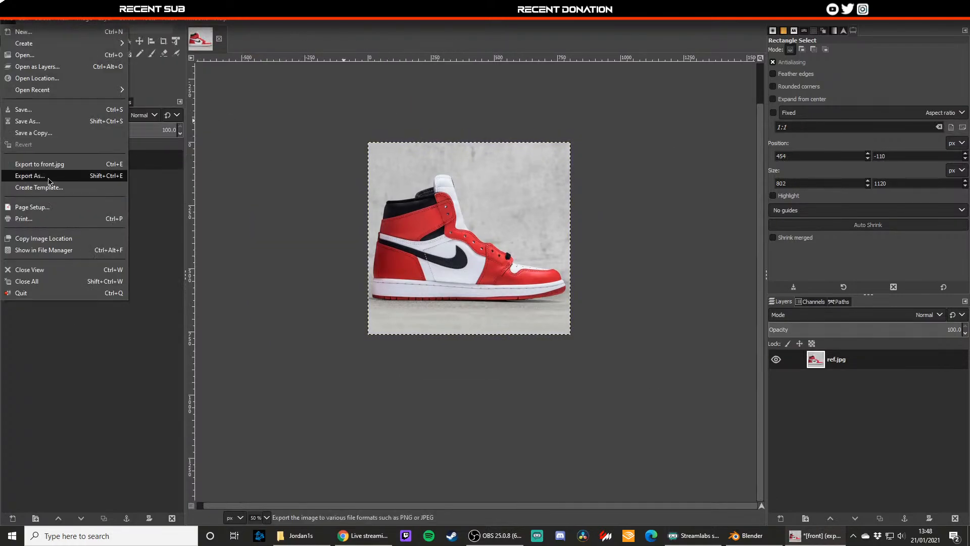
left_click(36, 174)
type("side")
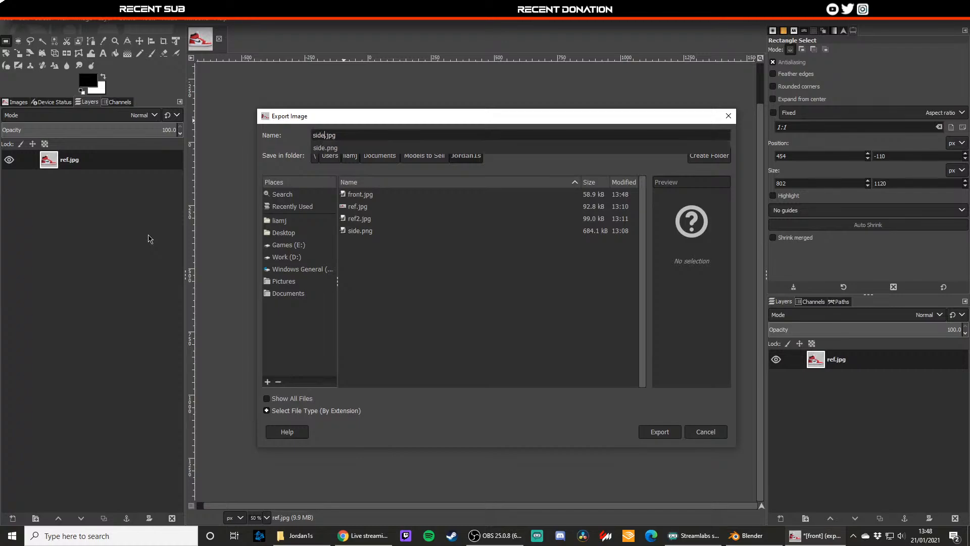
left_click(664, 434)
left_click(665, 432)
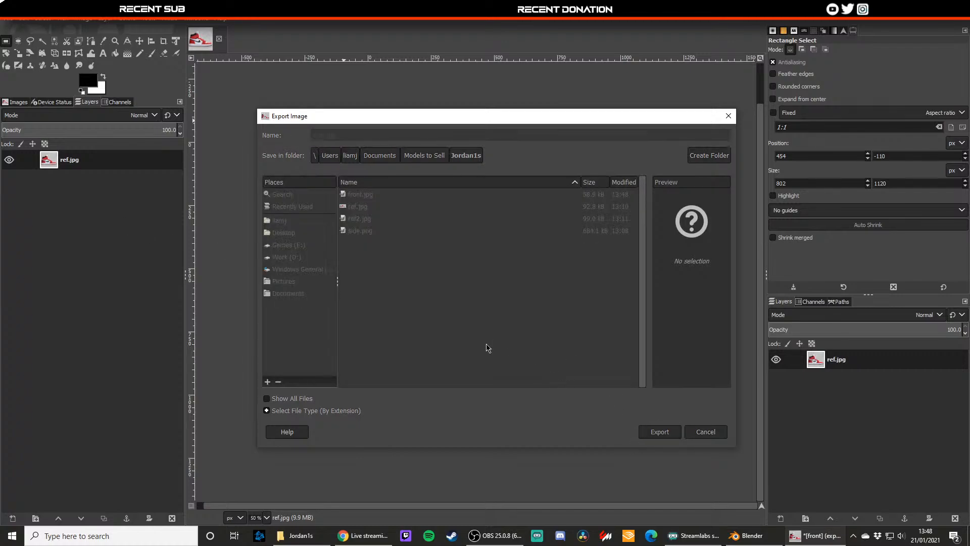
left_click(486, 385)
- Switch to Blender and delete the reference image showing both shoes, keeping the sole mesh
left_click(911, 6)
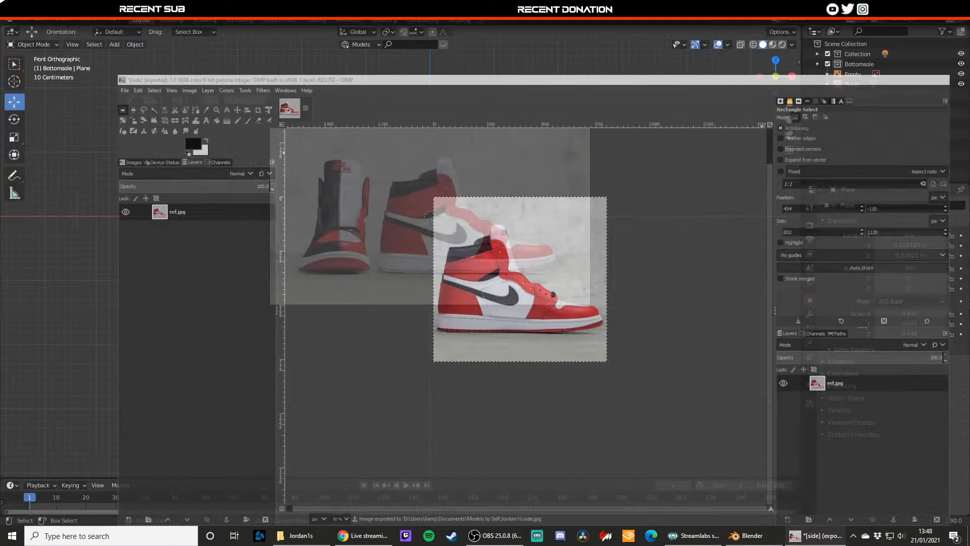
left_click(510, 256)
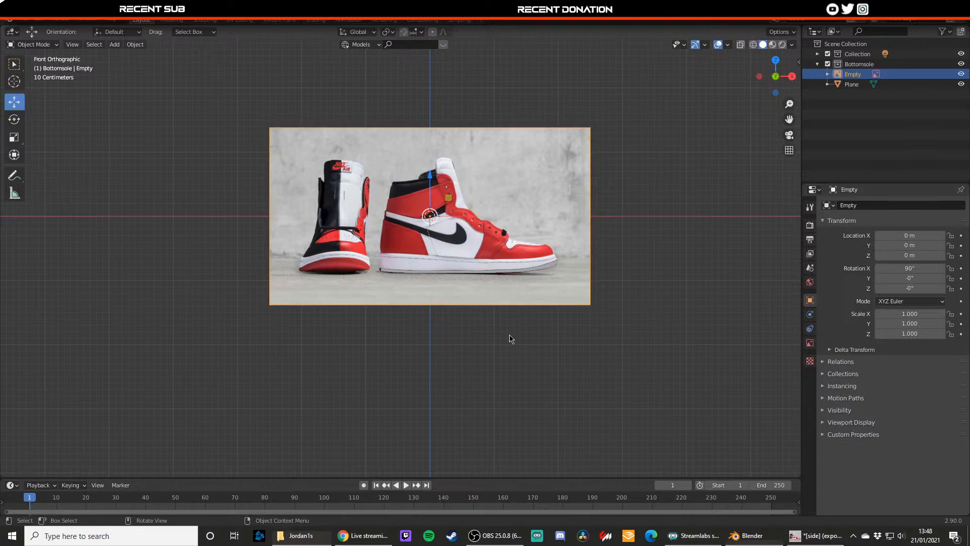
left_click(493, 336)
middle_click_drag(492, 336, 431, 291)
scroll(423, 327, "up", 6)
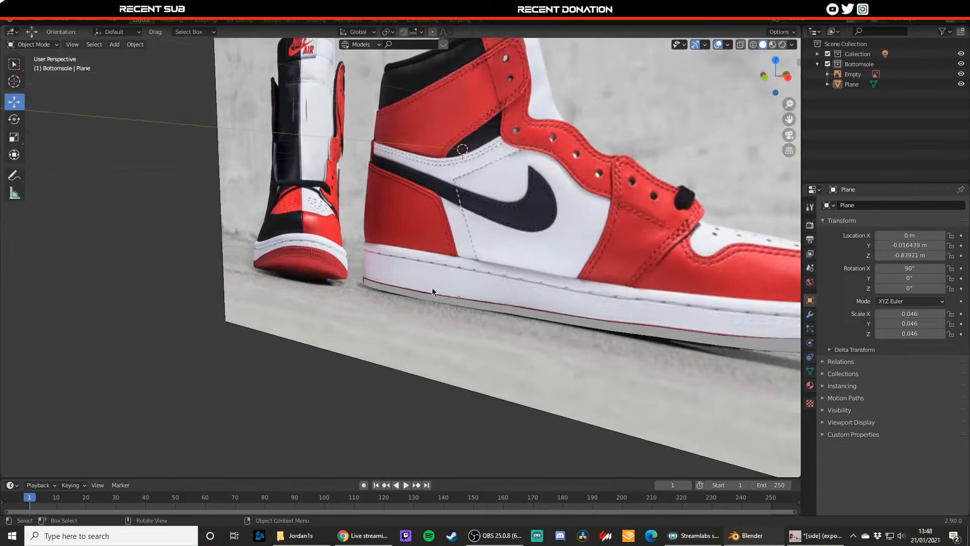
scroll(432, 292, "down", 4)
key("KP_1")
left_click(475, 198)
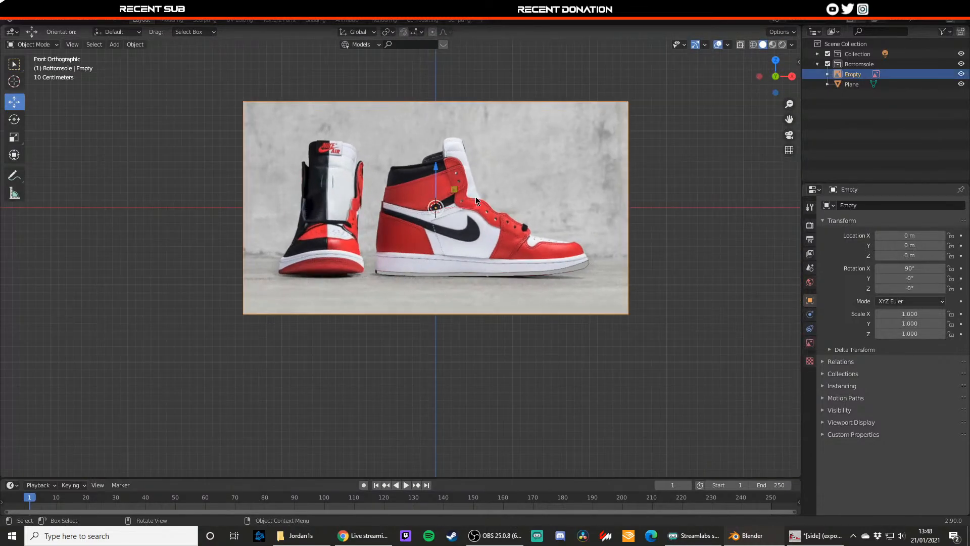
key("Delete")
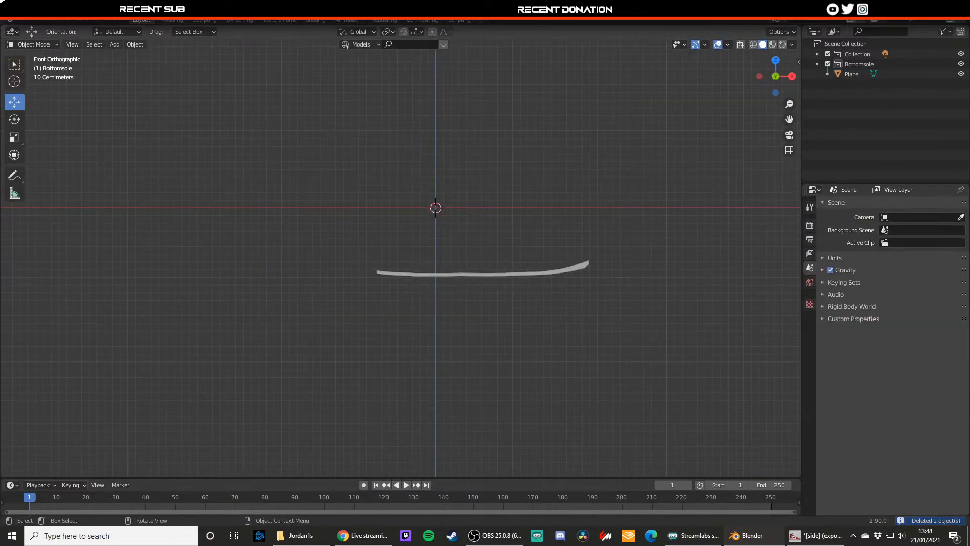
- Add side.jpg as a reference image in the front view, move it up and scale it to about 0.467
left_click_drag(413, 264, 426, 265)
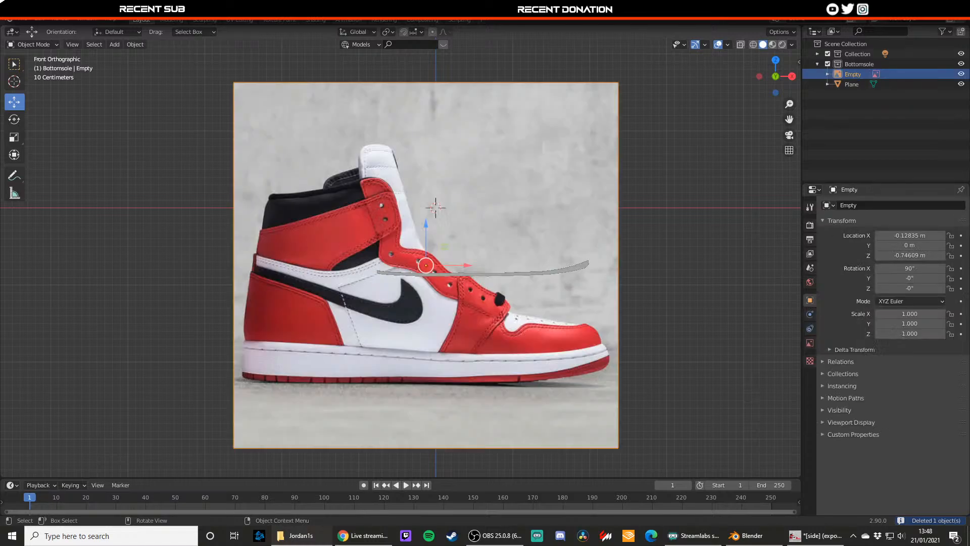
key("s")
left_click(462, 248)
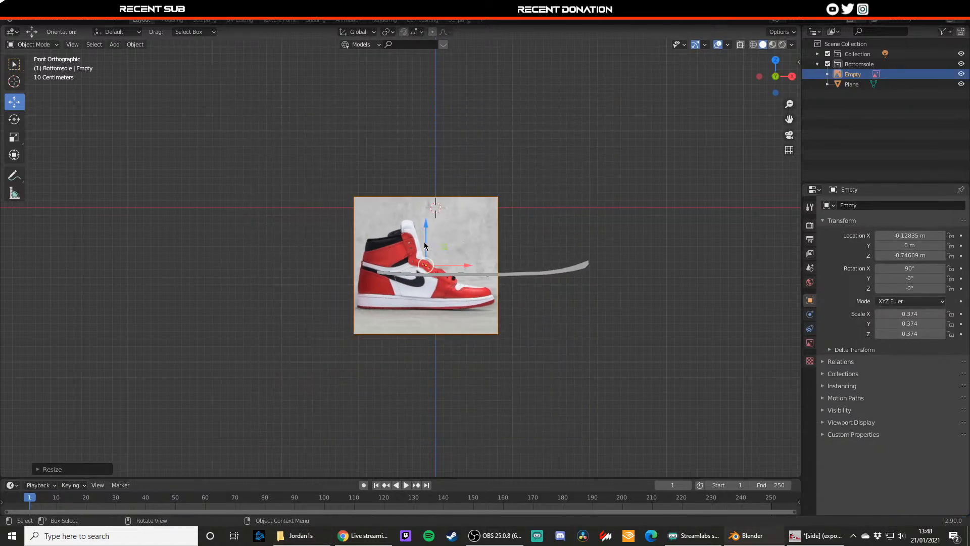
key("g")
left_click(461, 216)
key("s")
left_click(504, 221)
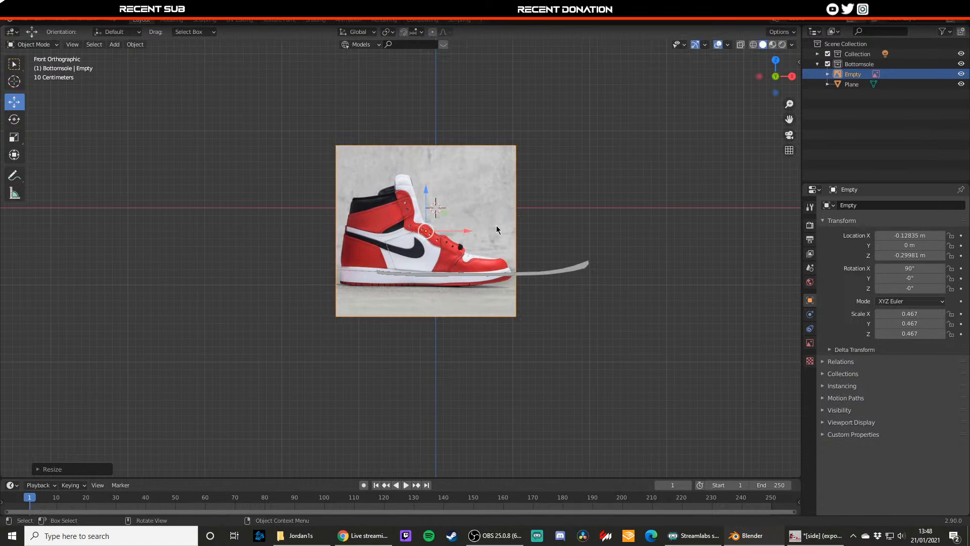
- Clear the side reference image's location to the origin and enlarge it to approach the sole mesh's length
key("alt+g")
scroll(483, 230, "up", 4)
key("s")
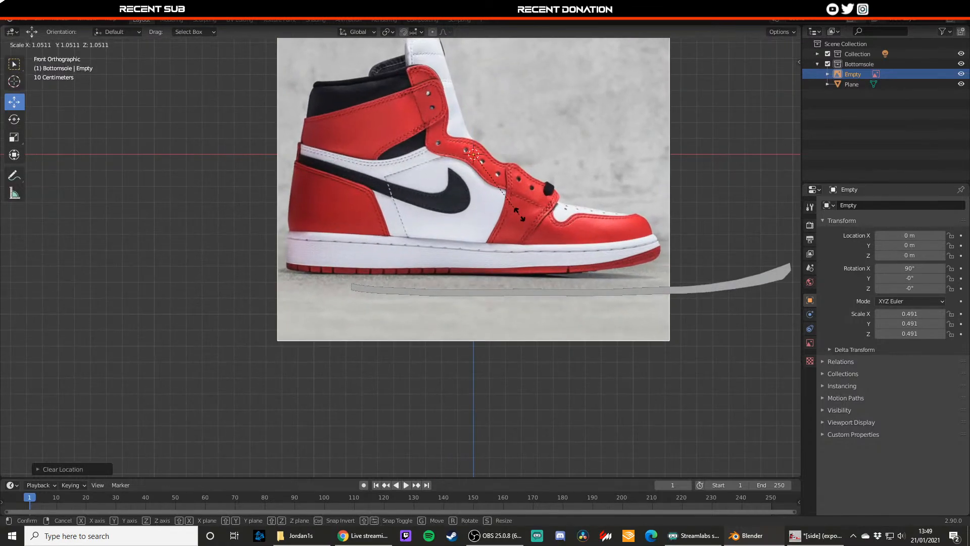
left_click(554, 209)
- Move the sole mesh along X to about -0.636 m so it sits along the side-view shoe's sole
middle_click_drag(643, 191, 575, 209, "shift")
left_click(572, 311)
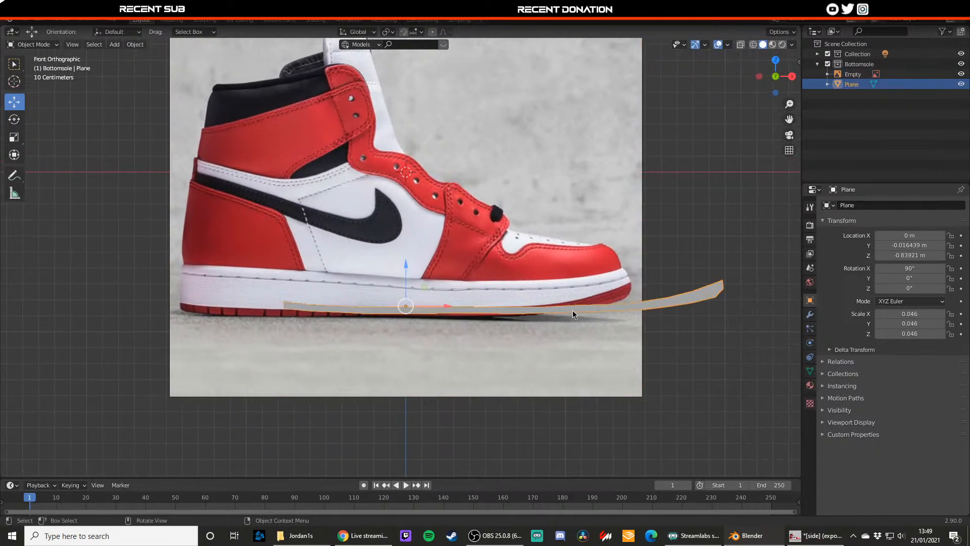
left_click_drag(453, 304, 342, 300)
- Scale the side reference image to about 0.598 and raise it to about 0.044 m on Z to match the sole mesh
left_click(448, 231)
key("s")
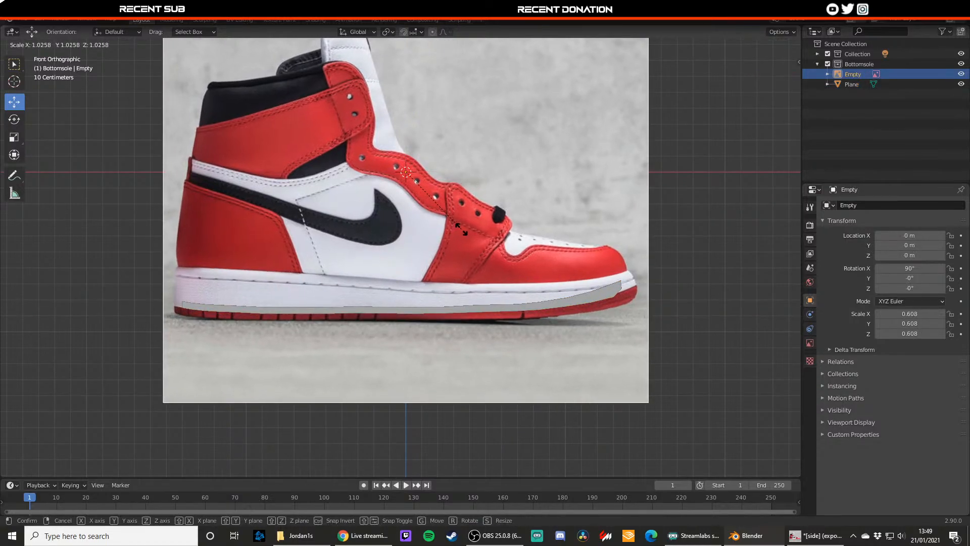
left_click(445, 229)
left_click_drag(406, 149, 406, 142)
key("s")
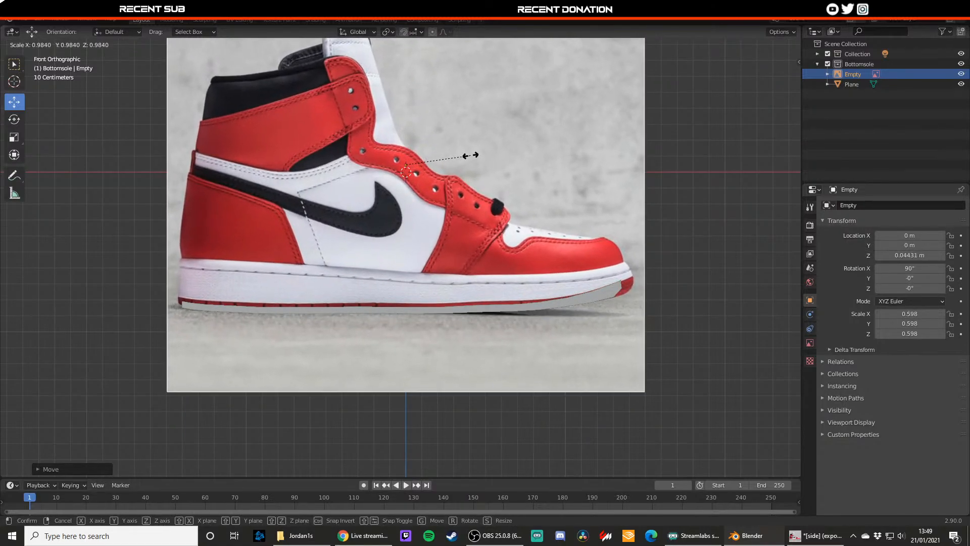
left_click(463, 162)
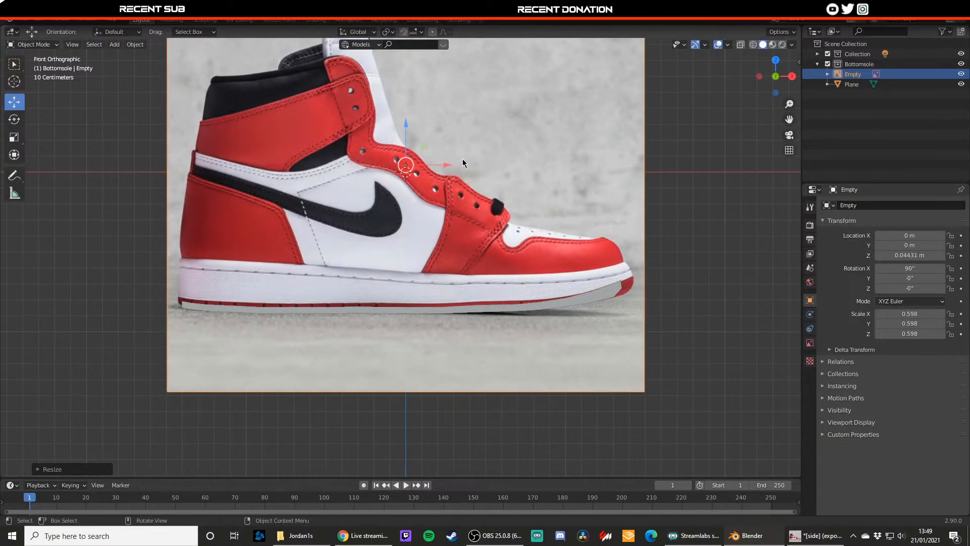
- Lower the side reference image to about 0.025 m on Z to line its outsole up with the mesh
key("s")
key("Escape")
key("g")
key("z")
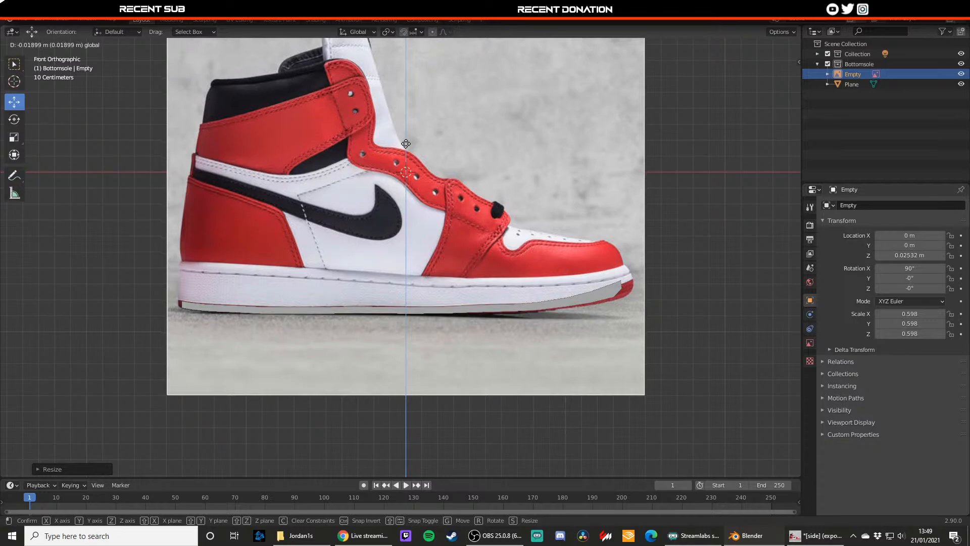
left_click_drag(406, 143, 406, 145)
scroll(405, 147, "down", 2)
scroll(511, 305, "up", 3)
- In Edit Mode, reposition the vertices of the sole's front section so its edges follow the red outsole in the photo
left_click(517, 323)
key("Tab")
scroll(550, 322, "up", 1)
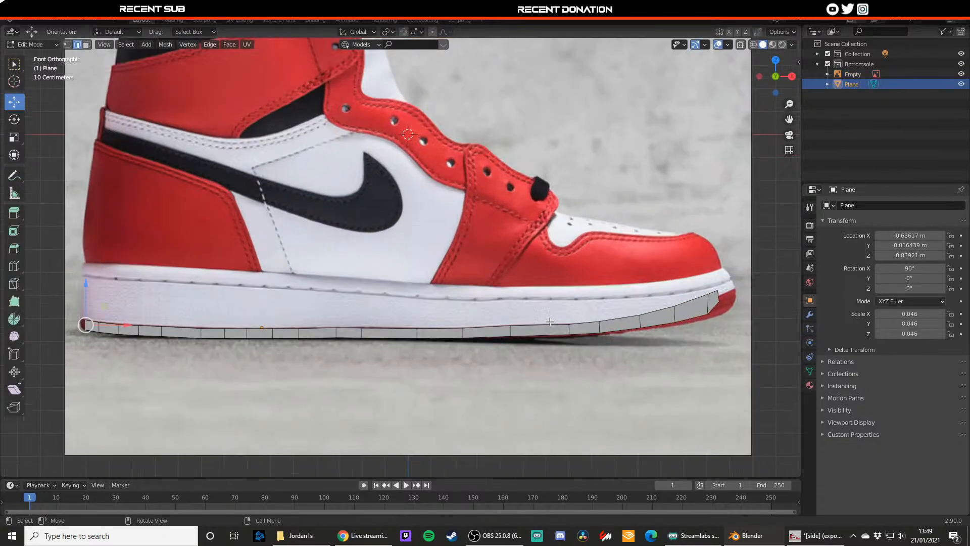
left_click(570, 321)
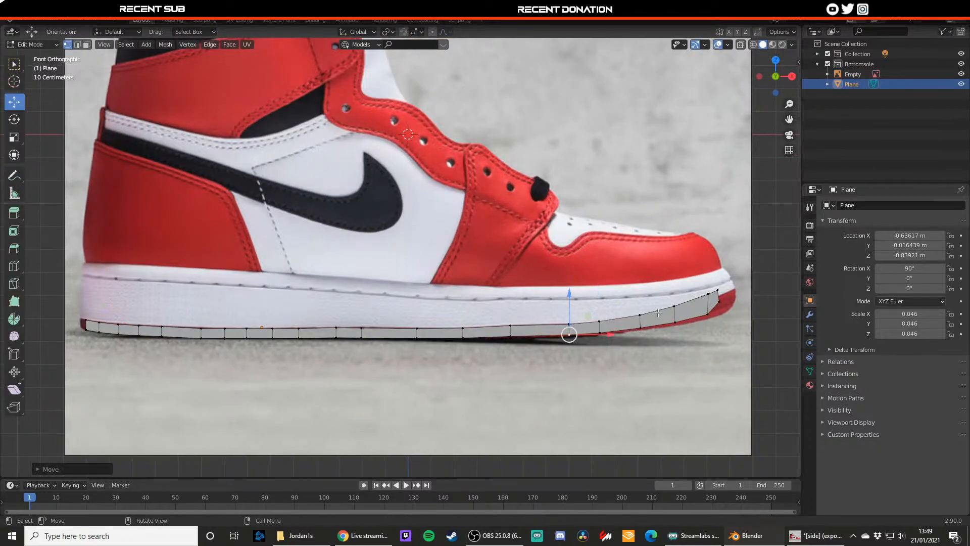
left_click(672, 321)
left_click_drag(675, 309, 640, 316)
left_click(640, 326)
left_click(709, 315)
left_click_drag(709, 301, 571, 321)
left_click(720, 303)
left_click(718, 291)
left_click(709, 295)
left_click(673, 307)
left_click(641, 316)
left_click(599, 322)
left_click(569, 323)
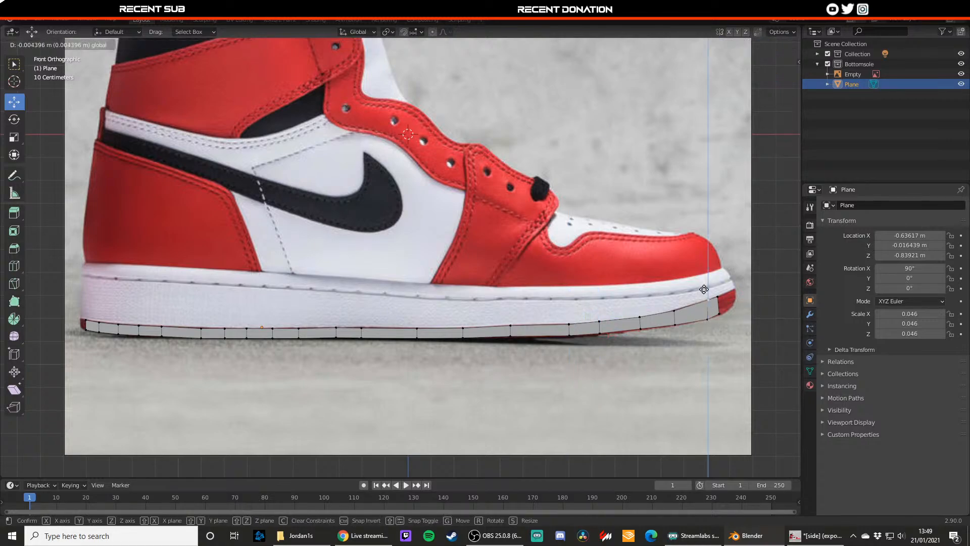
- Extrude the sole's front edge to the toe tip and adjust the vertices there to follow the outsole's rounded end
key("2")
left_click(718, 306)
left_click(735, 298)
key("1")
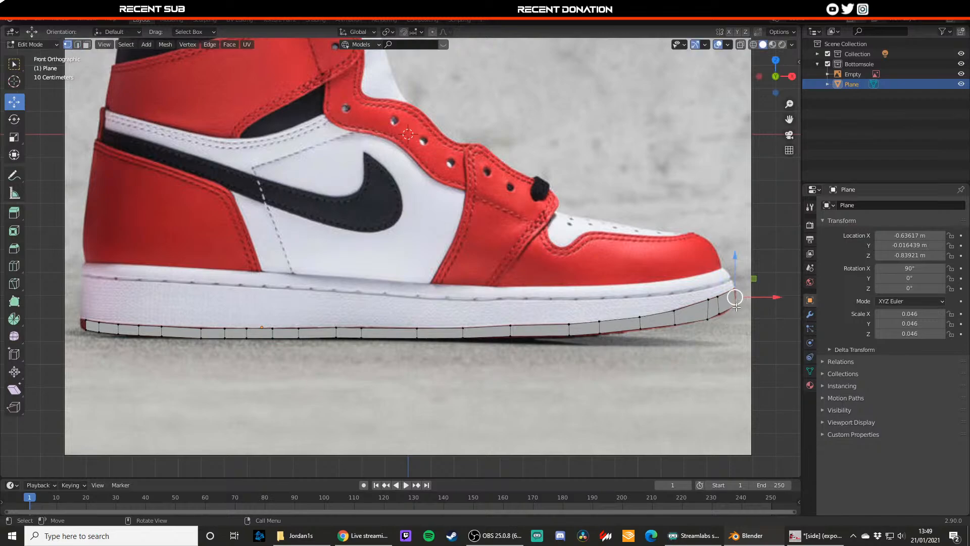
left_click(737, 306)
left_click_drag(736, 307, 722, 314)
left_click(720, 315)
left_click(709, 300)
key("g")
key("x")
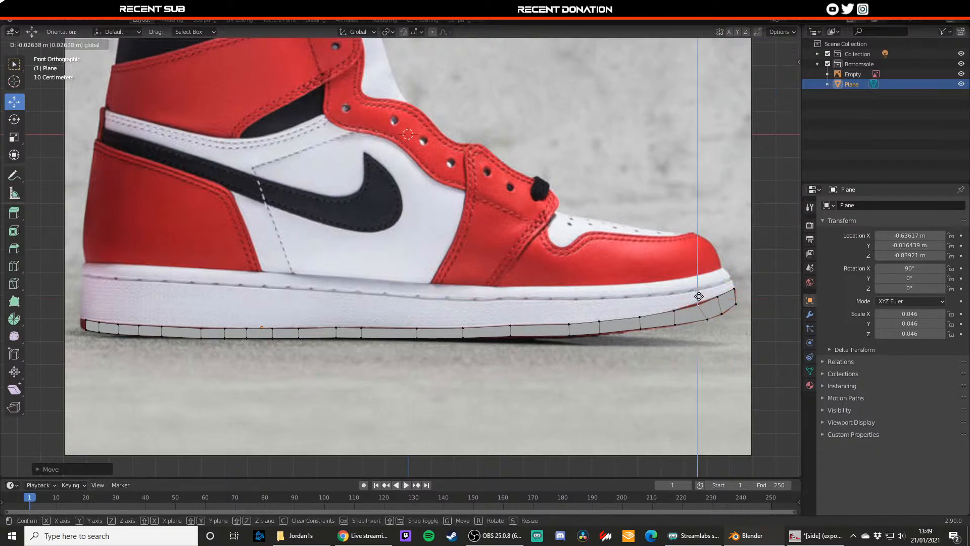
left_click_drag(717, 319, 717, 319)
- Align the upper and lower vertices behind the toe with the red outsole line and leave Edit Mode
left_click(642, 330)
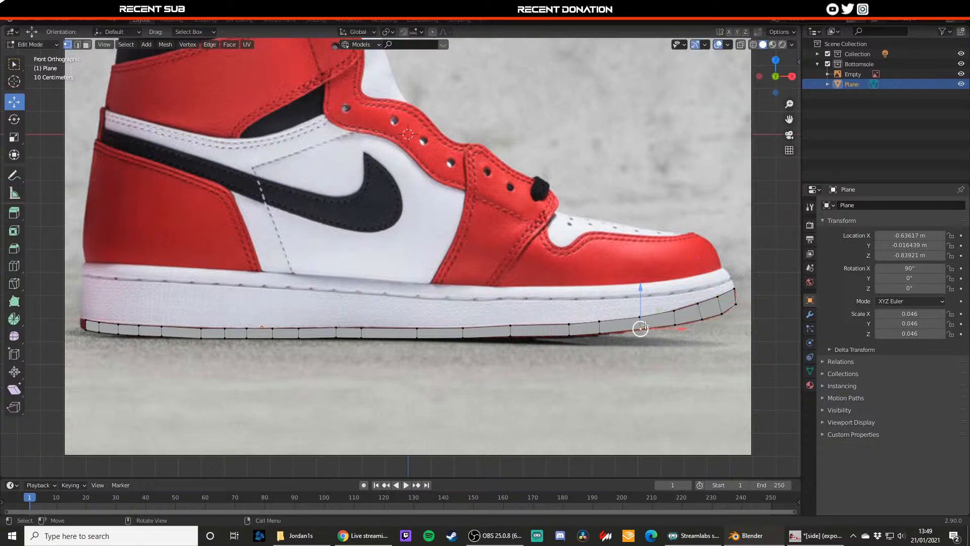
left_click_drag(643, 320, 598, 321)
left_click(598, 334)
middle_click_drag(489, 301, 602, 294, "shift")
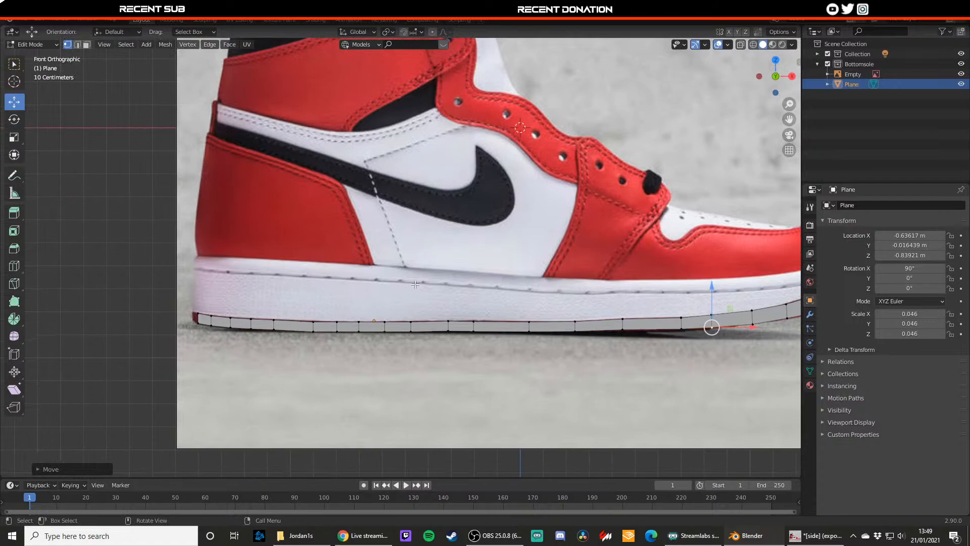
key("Tab")
- Add front.jpg as a reference image in the right view and scale it to about 0.571
scroll(520, 260, "down", 4)
middle_click_drag(526, 258, 425, 258)
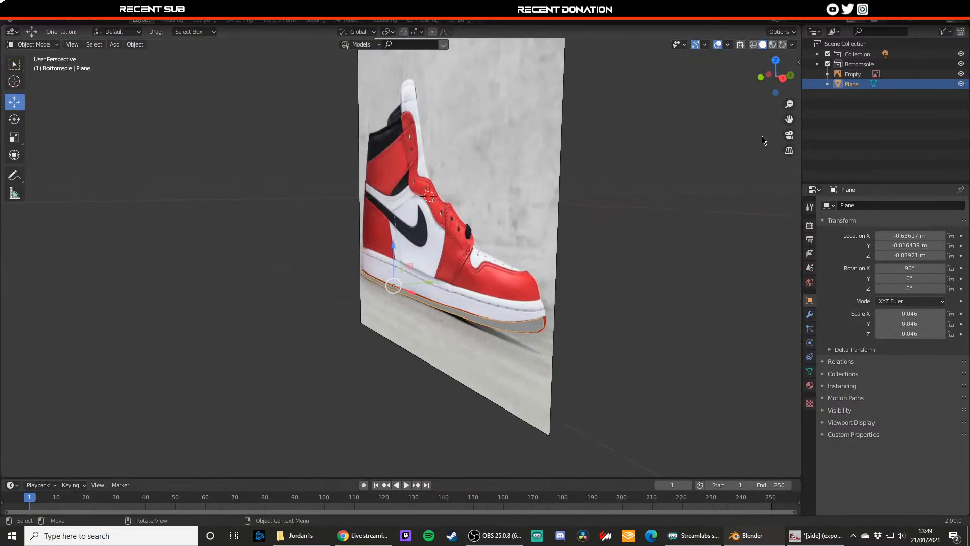
key("KP_1")
key("KP_3")
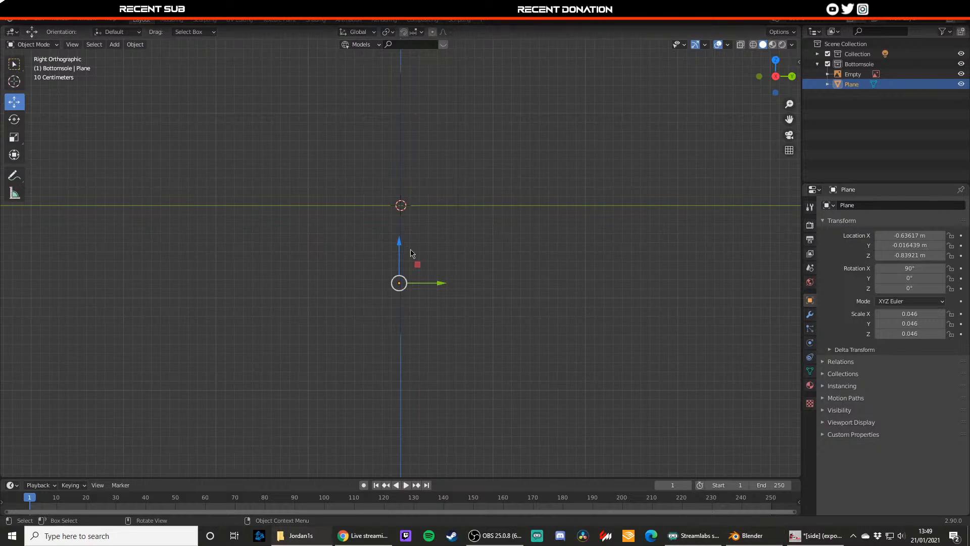
left_click_drag(410, 249, 411, 250)
scroll(398, 248, "down", 4)
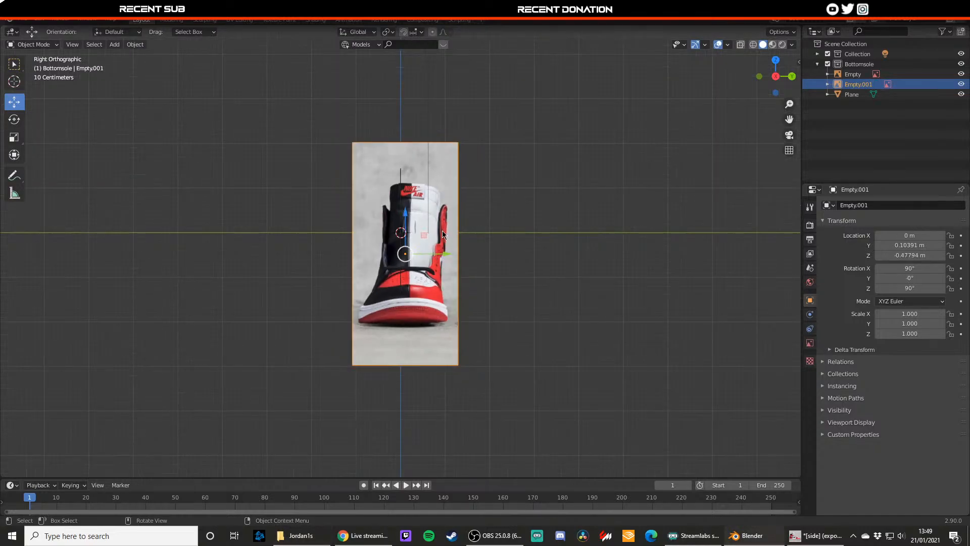
key("s")
left_click(425, 240)
- Move the front-view reference image behind the shoe's heel, to about X -1.494 m, Y 0.683 m and Z 0.034 m
middle_click_drag(426, 240, 550, 202)
left_click(760, 77)
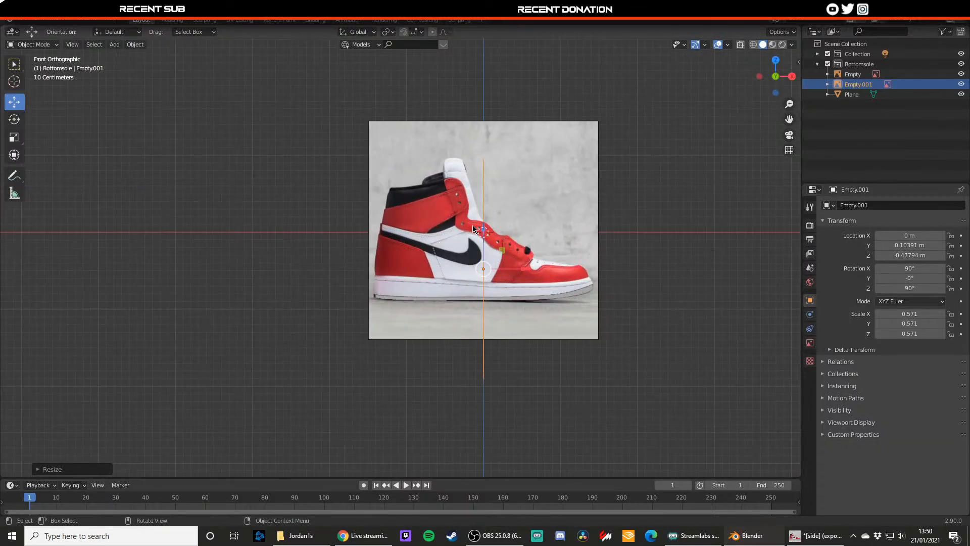
left_click_drag(487, 239, 487, 193)
middle_click_drag(498, 201, 487, 243)
left_click_drag(522, 245, 398, 225)
middle_click_drag(398, 225, 289, 195)
left_click_drag(444, 224, 493, 223)
- Move the front-view reference image along Y to about 0.414 m in the right view
left_click(777, 76)
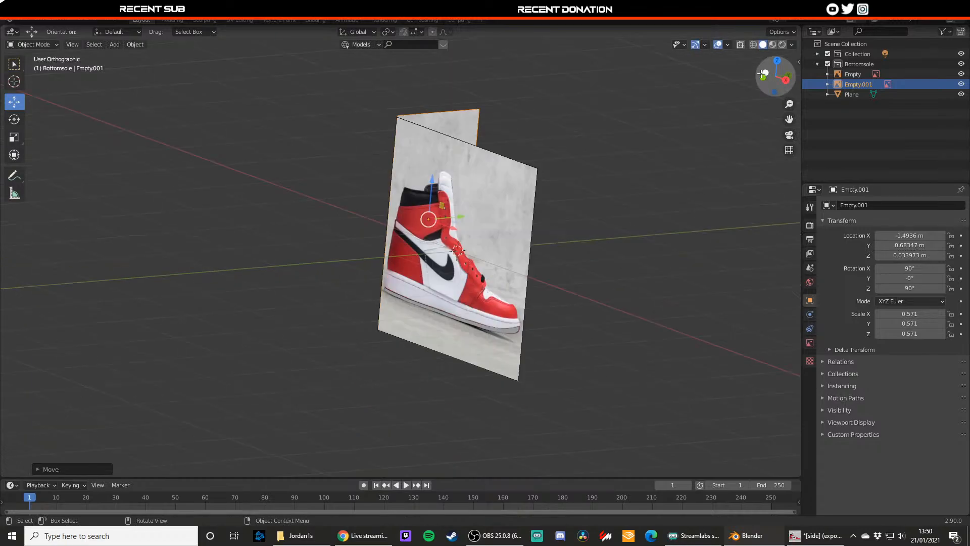
scroll(521, 217, "up", 5)
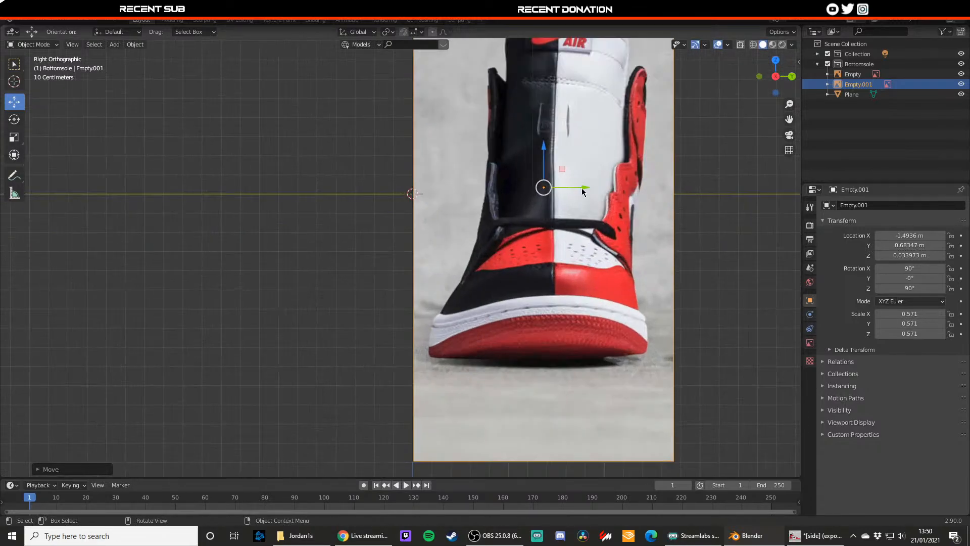
left_click_drag(583, 191, 529, 190)
middle_click_drag(529, 189, 504, 218)
key("KP_1")
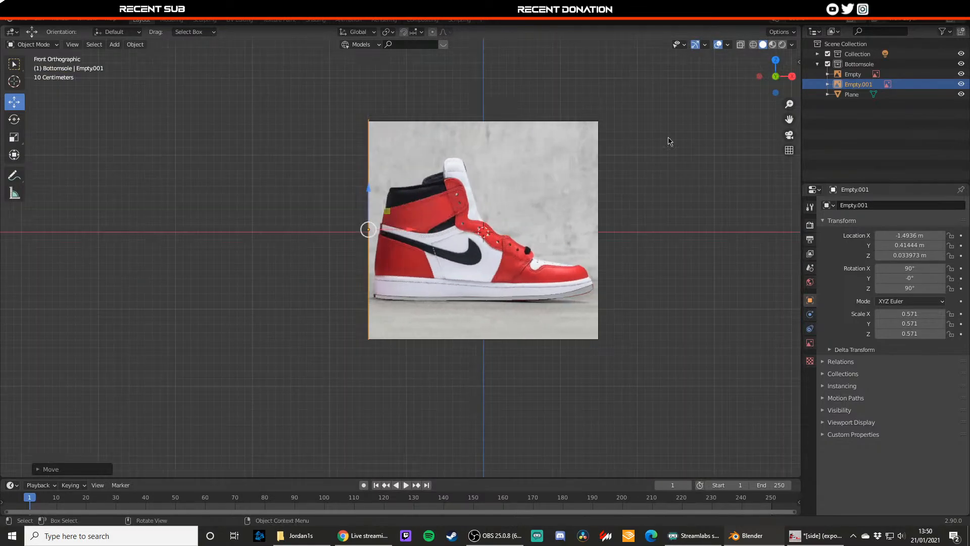
left_click(792, 76)
scroll(404, 256, "up", 4)
left_click(762, 75)
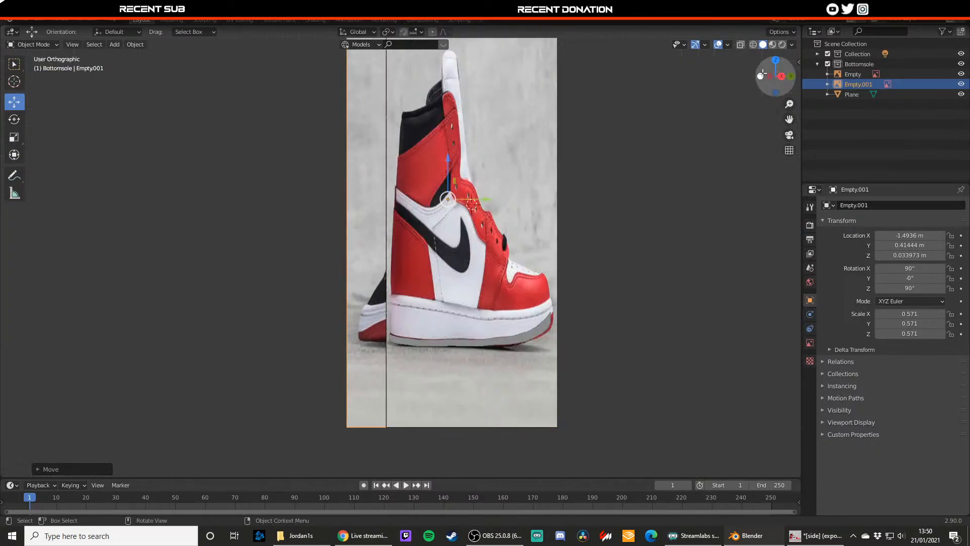
scroll(405, 252, "up", 3)
- Start saving the project and browse to the Models to Sell\Jordan1s folder in the Work (D:) drive's user Documents folder
key("ctrl+s")
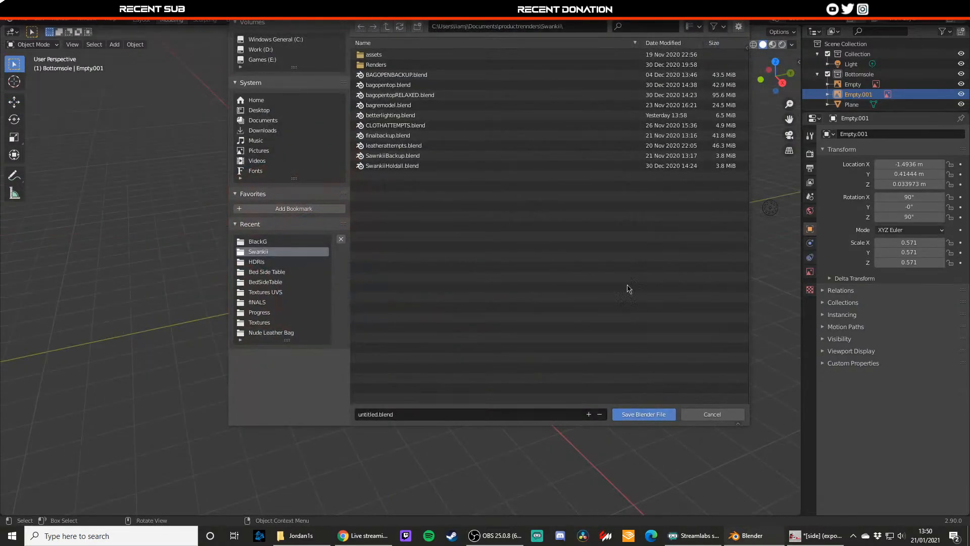
left_click(263, 120)
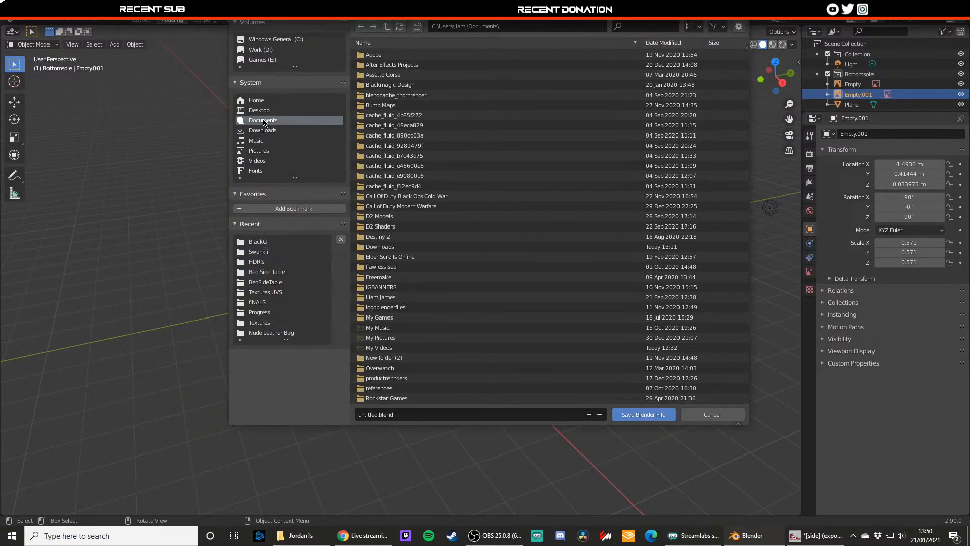
scroll(414, 286, "down", 2)
left_click(268, 50)
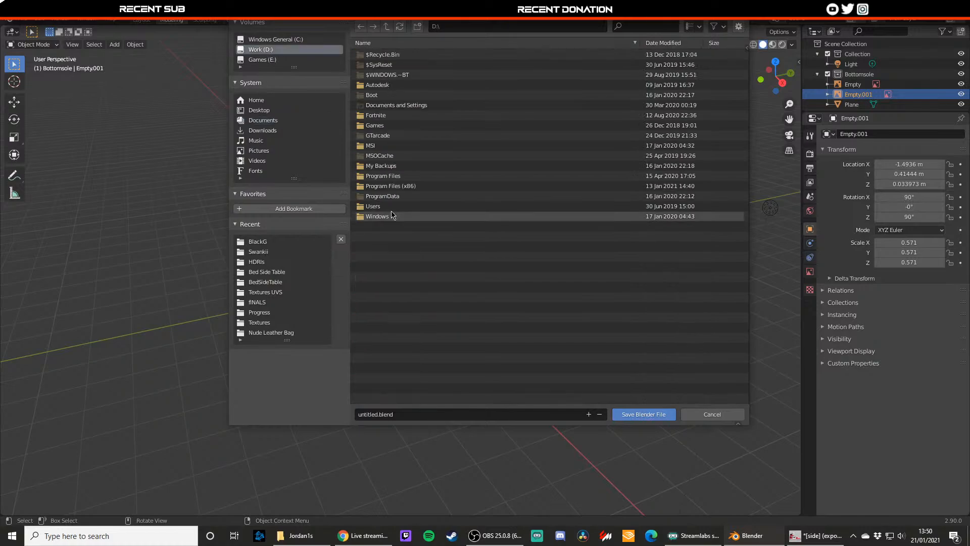
left_click(388, 208)
double_click(392, 212)
double_click(379, 94)
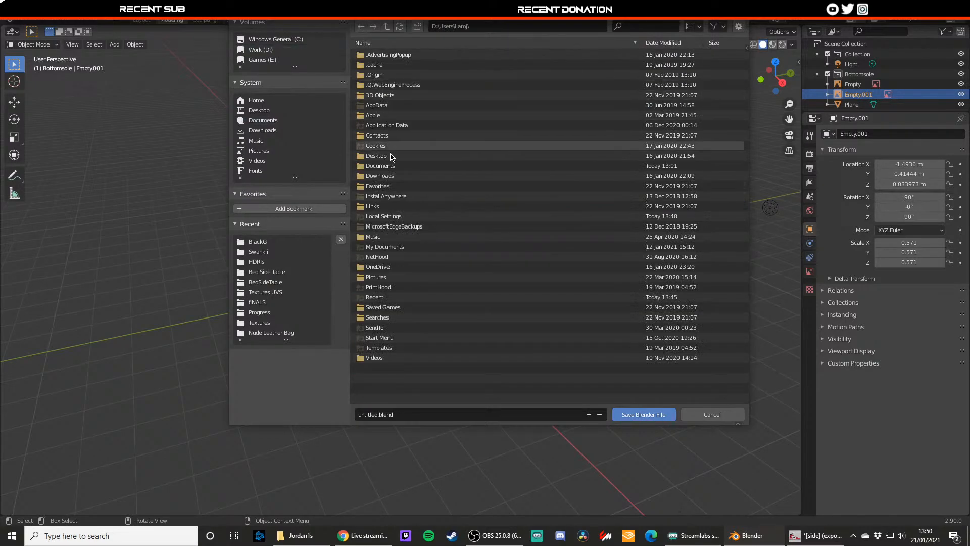
double_click(384, 176)
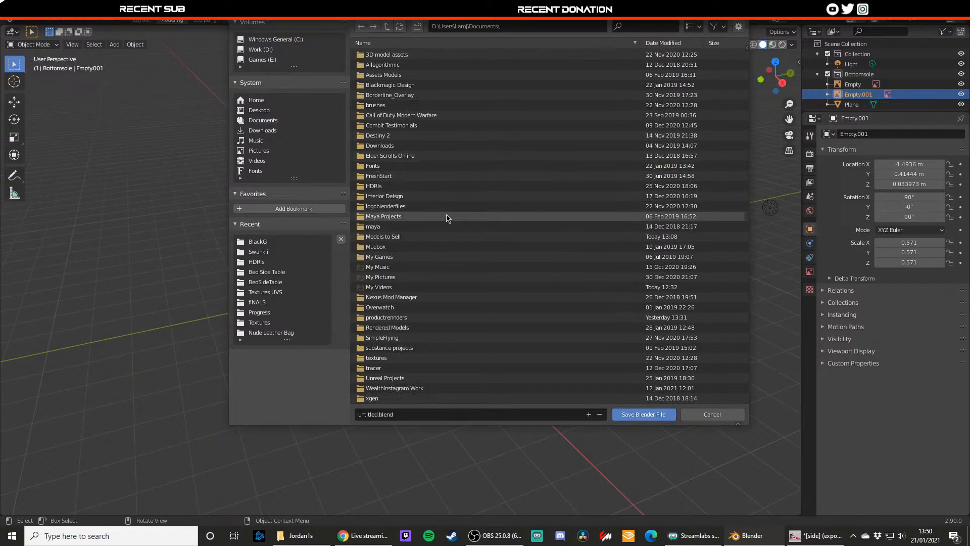
scroll(447, 218, "down", 1)
left_click(397, 318)
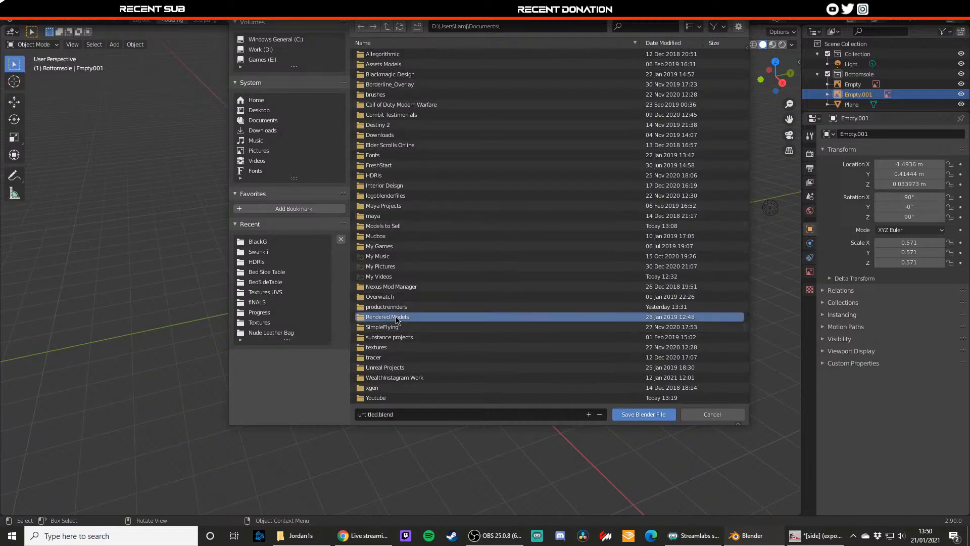
double_click(384, 227)
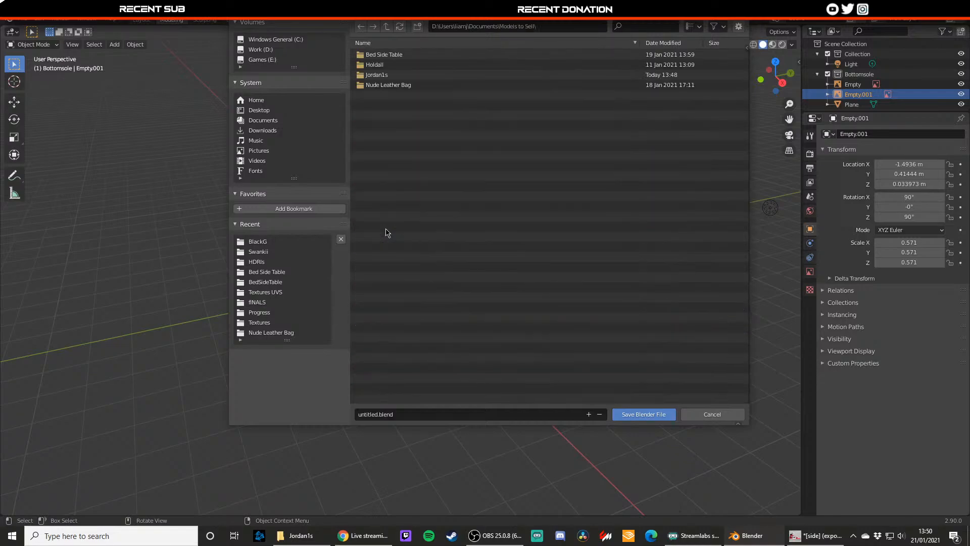
double_click(389, 76)
- Name the file jordan1.blend and save it in the Jordan1s folder
left_click(413, 413)
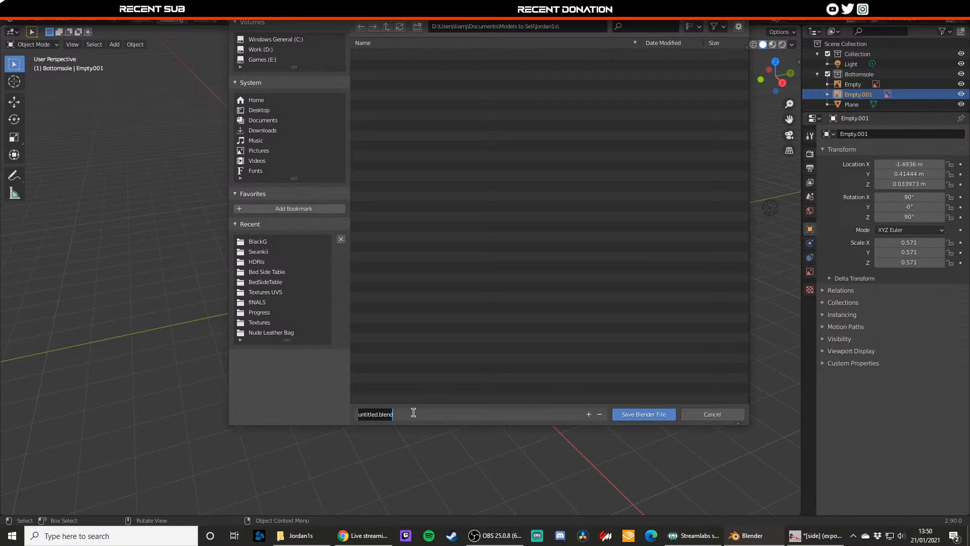
type("jordan1")
key("Return")
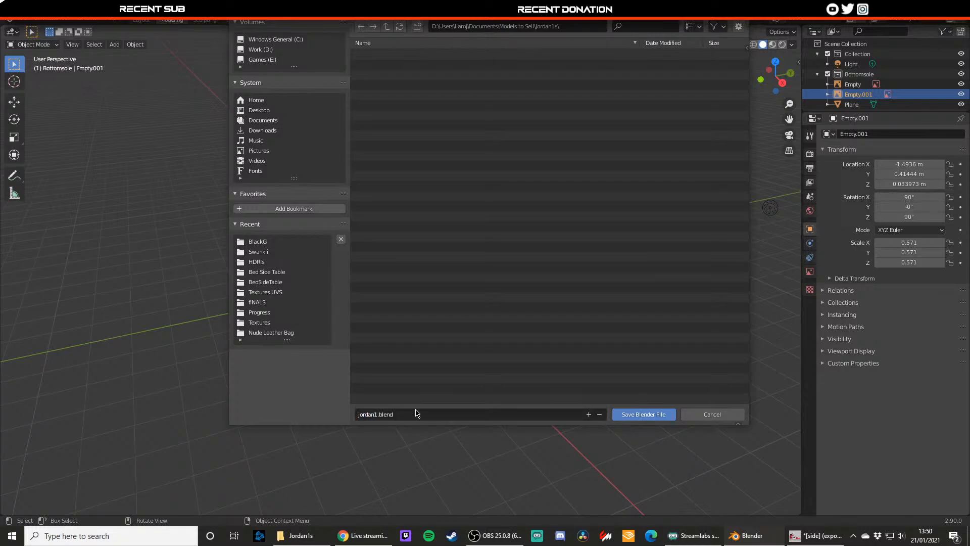
left_click(641, 415)
- Activate the Move tool for the front-view reference image in the right view
scroll(459, 265, "up", 5)
middle_click_drag(459, 265, 459, 215)
left_click(785, 76)
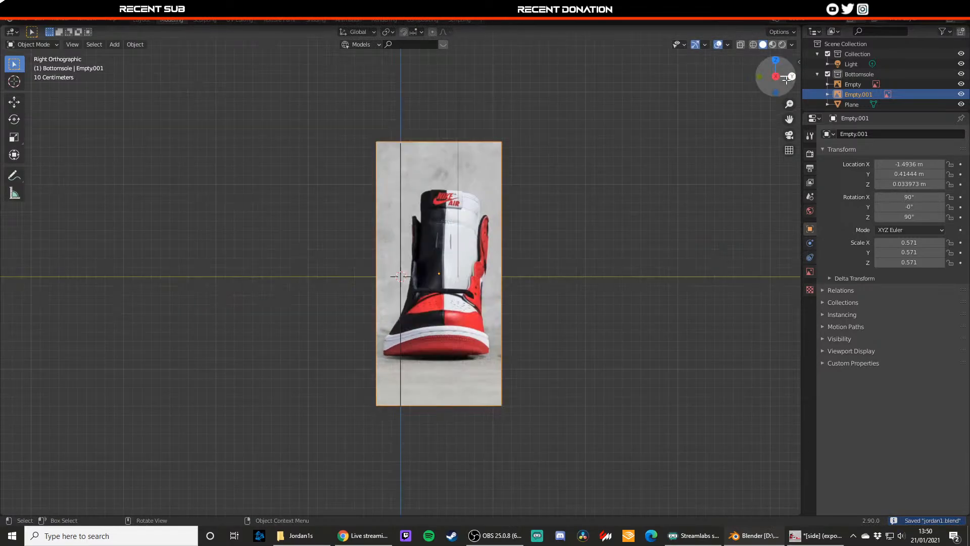
scroll(574, 179, "up", 3)
key("shift+space")
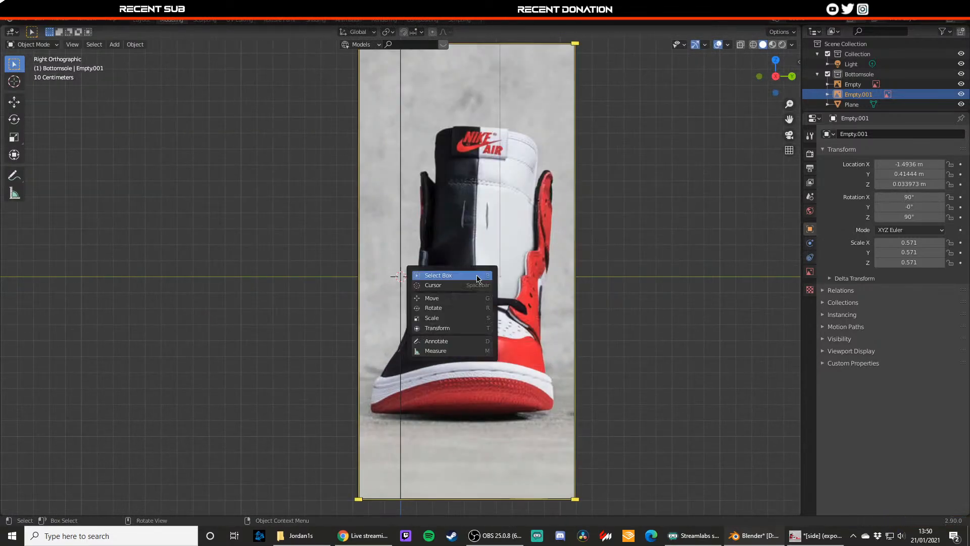
key("g")
- Shift the front-view reference image vertically to about Z 0.029 m, keeping its scale at 0.571
left_click(759, 76)
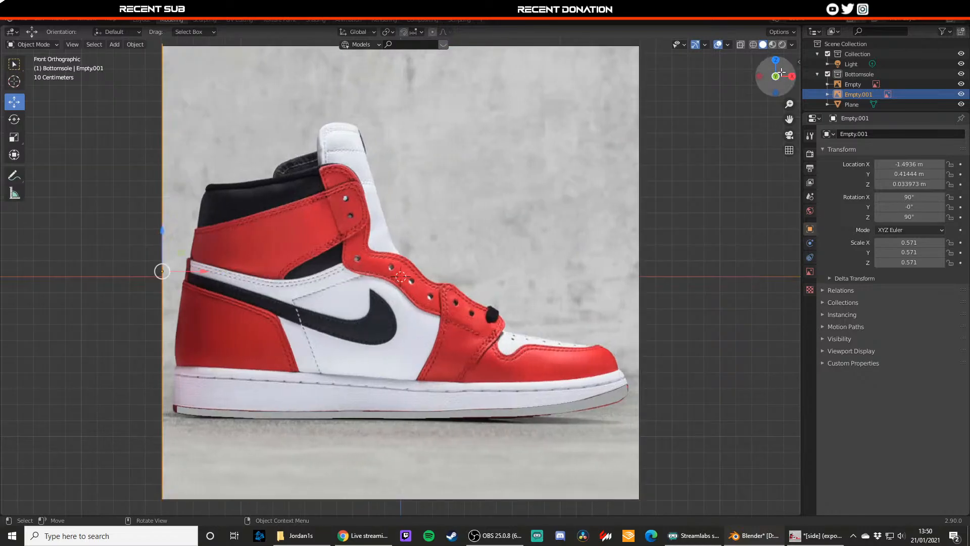
scroll(601, 184, "down", 5)
middle_click_drag(602, 184, 450, 177)
left_click_drag(475, 233, 475, 229)
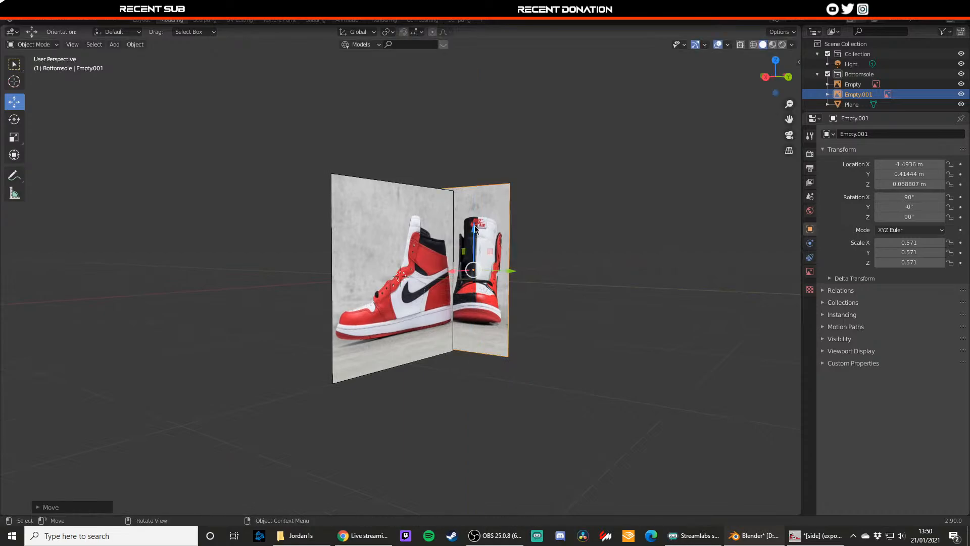
key("s")
left_click(476, 231)
middle_click_drag(543, 215, 508, 196)
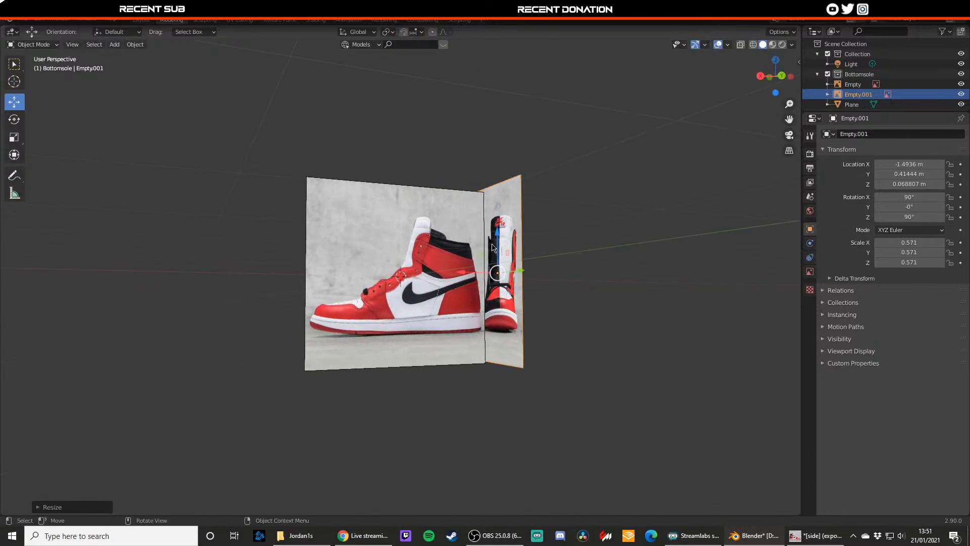
left_click_drag(495, 235, 497, 246)
key("ctrl+z")
- Check the alignment of the two reference images in the left, right and front orthographic views
left_click(758, 77)
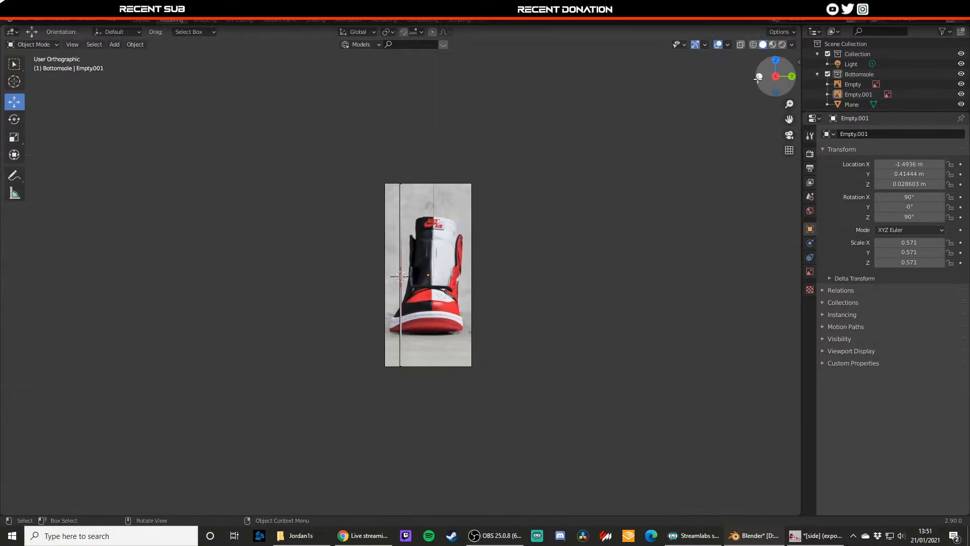
left_click(758, 78)
left_click(759, 77)
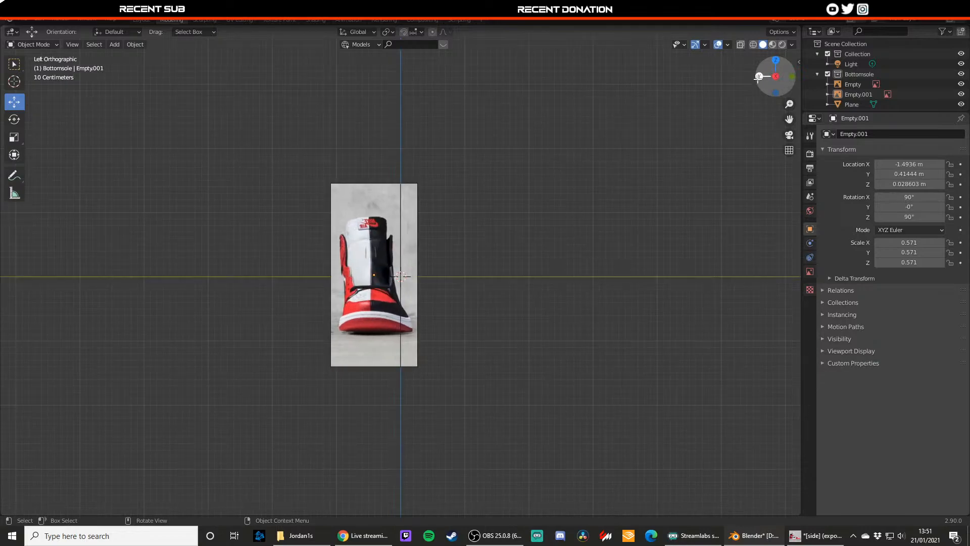
left_click(758, 77)
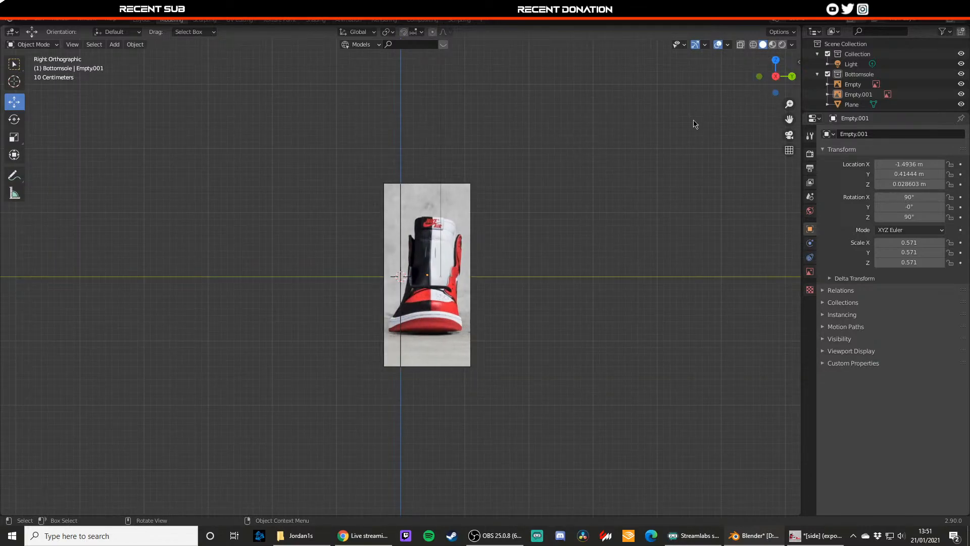
key("KP_1")
left_click(792, 77)
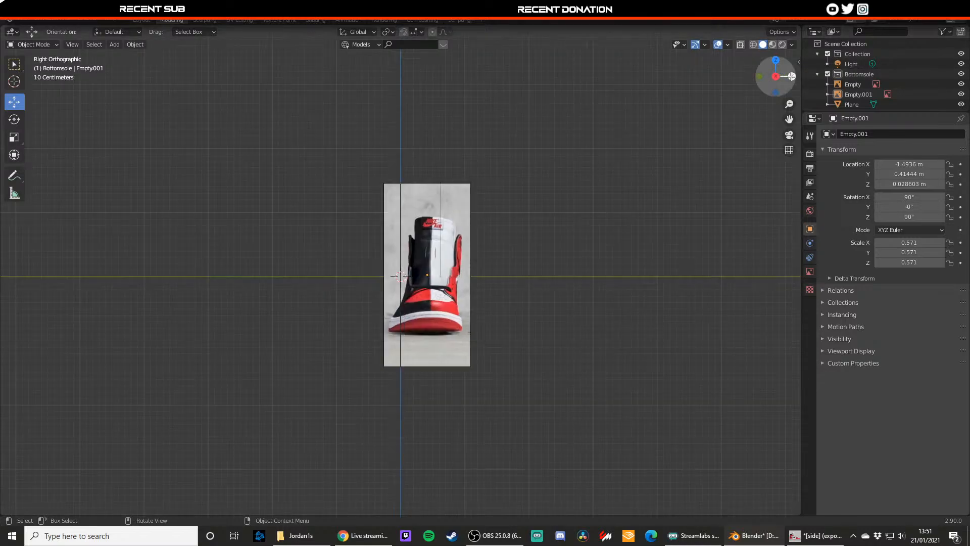
scroll(427, 244, "up", 5)
scroll(428, 243, "down", 6)
scroll(426, 255, "up", 5)
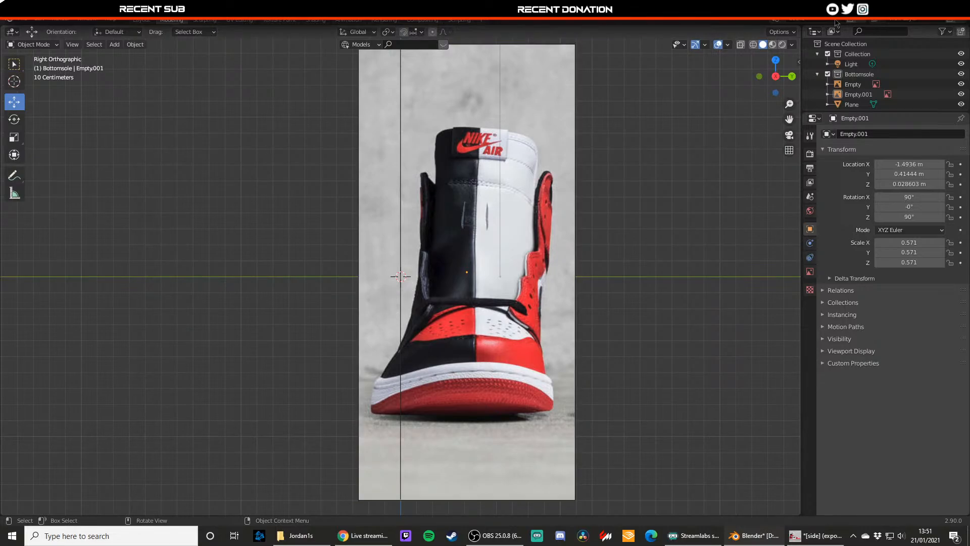
- Split the 3D viewport vertically in two, with the front view beside an enlarged right view
left_click_drag(799, 28, 429, 90)
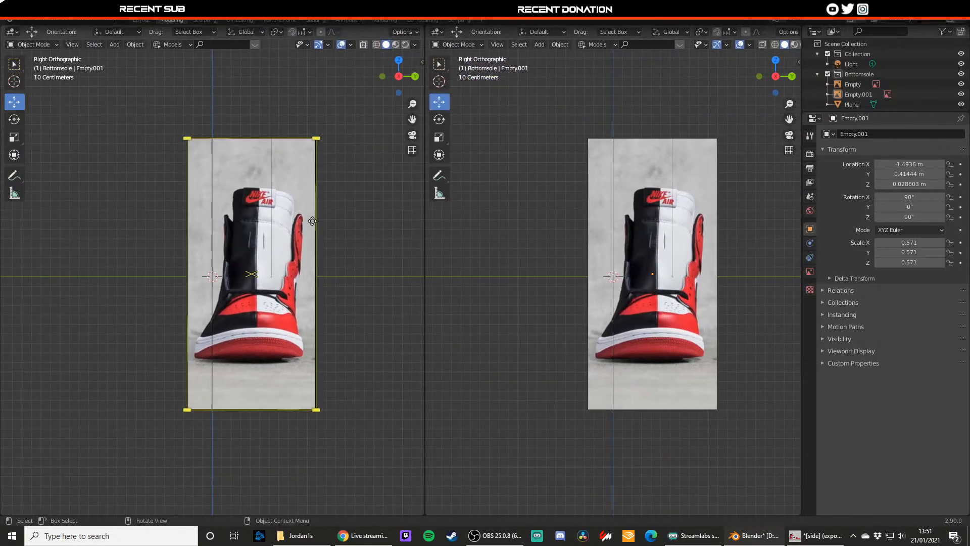
key("KP_1")
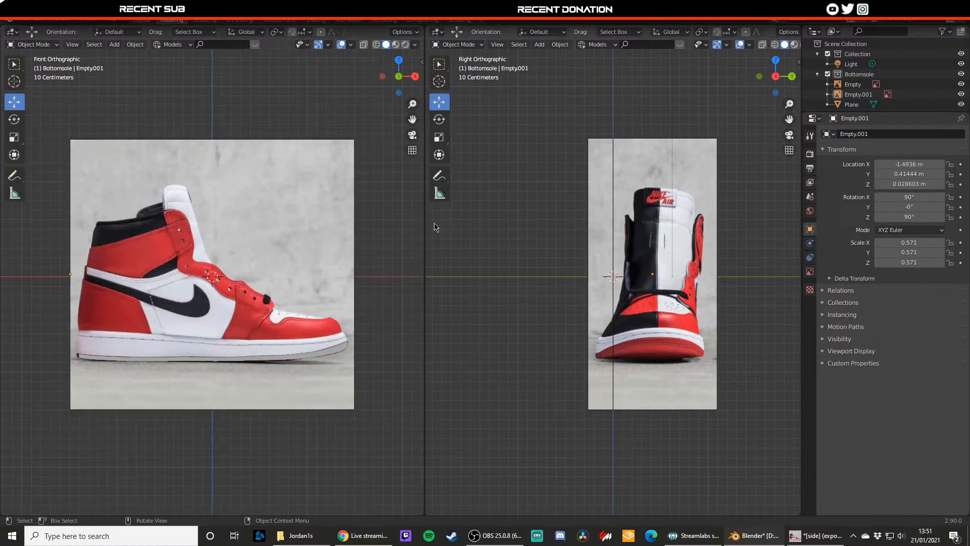
scroll(689, 217, "up", 3)
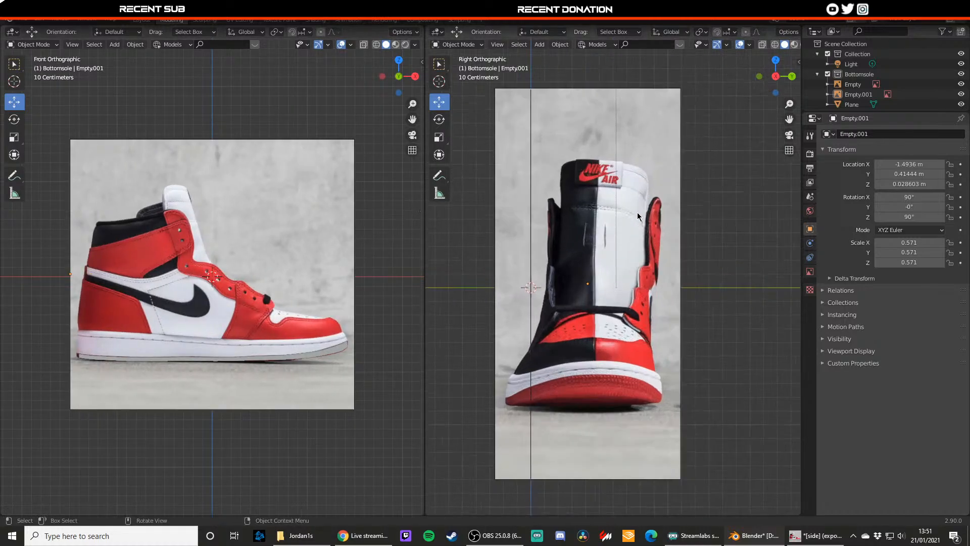
- Enter Edit Mode on the outsole strip mesh with edge selection and bring its heel end into the front view
left_click(292, 357)
middle_click_drag(365, 351, 299, 334, "shift")
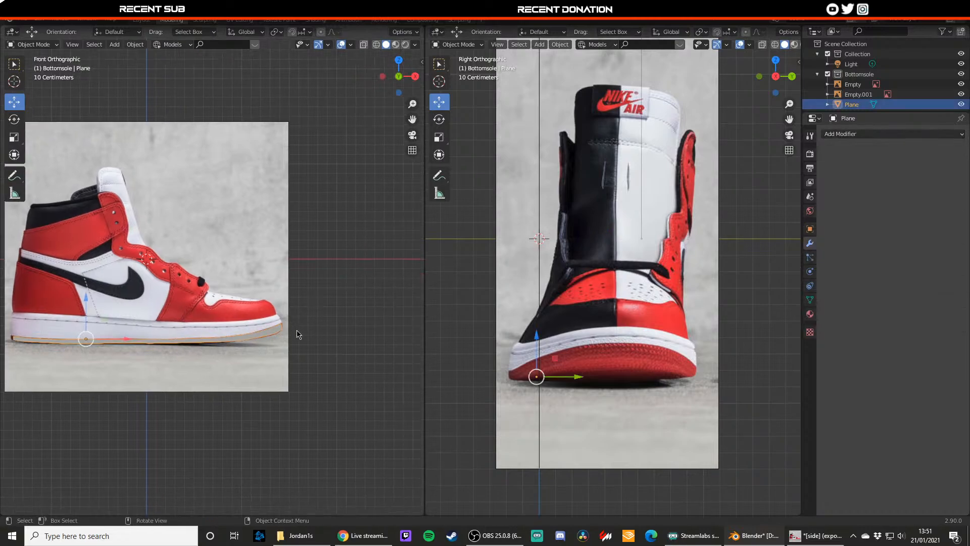
scroll(298, 334, "up", 3)
key("Tab")
key("2")
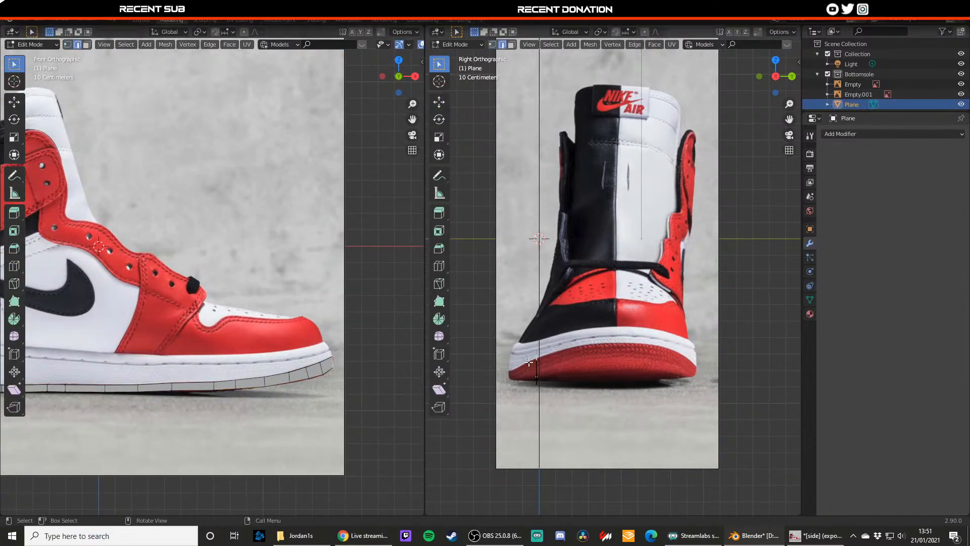
middle_click_drag(116, 344, 294, 319, "shift")
scroll(135, 328, "down", 3)
scroll(248, 318, "up", 3)
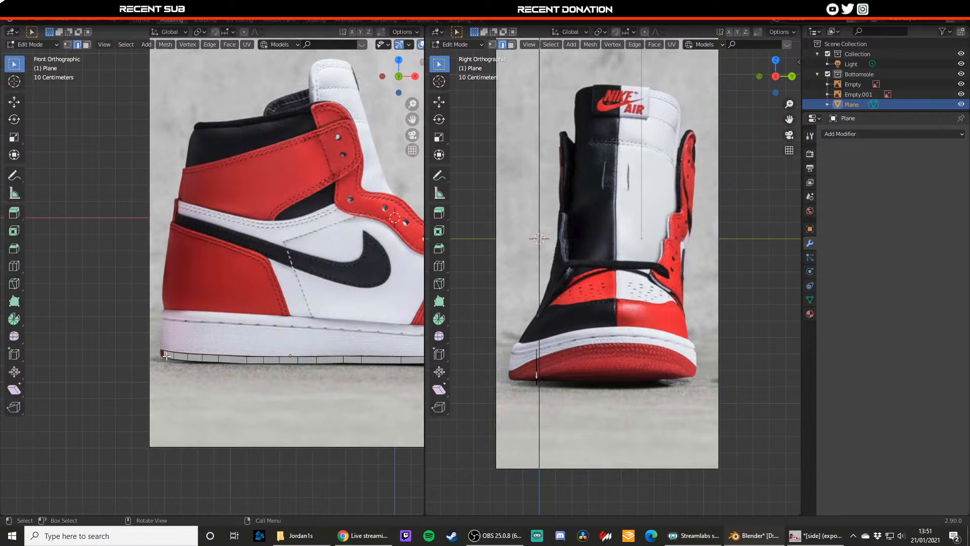
- Try to move the outsole strip's heel-end edge along negative Y in the right view
key("shift+space")
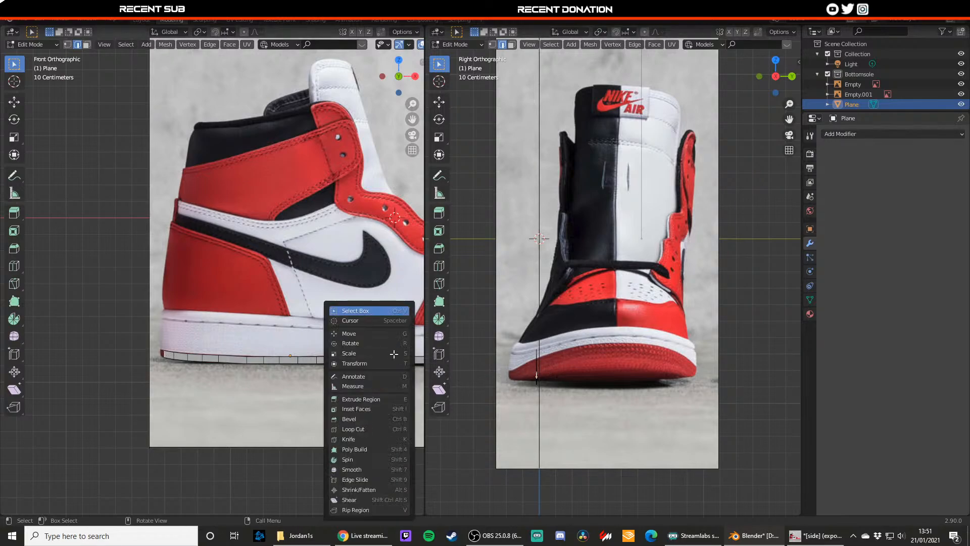
key("s")
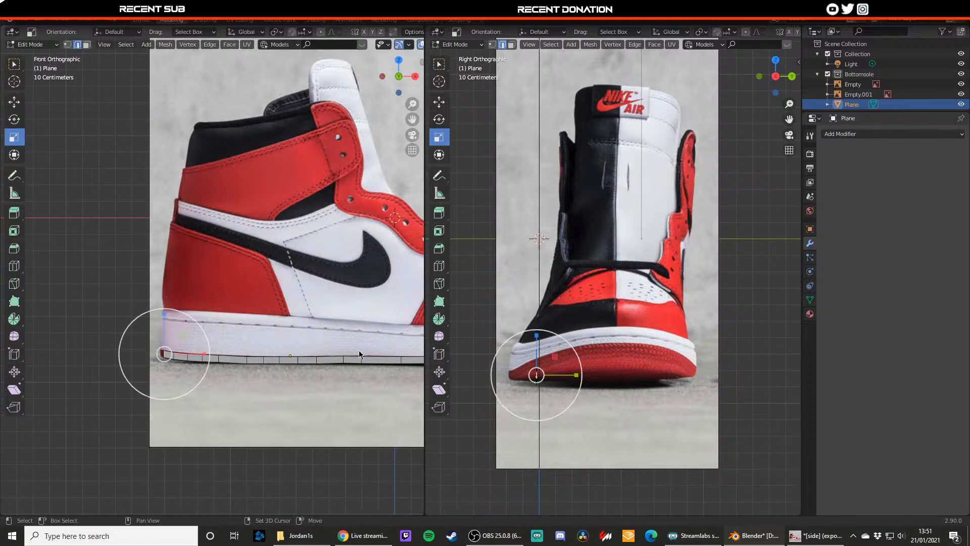
key("shift+space")
key("g")
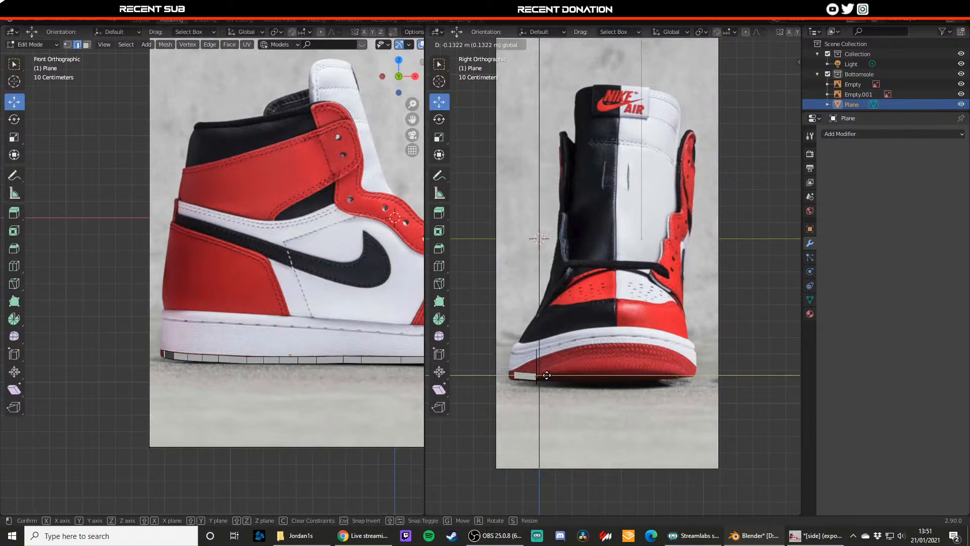
left_click_drag(573, 379, 541, 377)
left_click(164, 354)
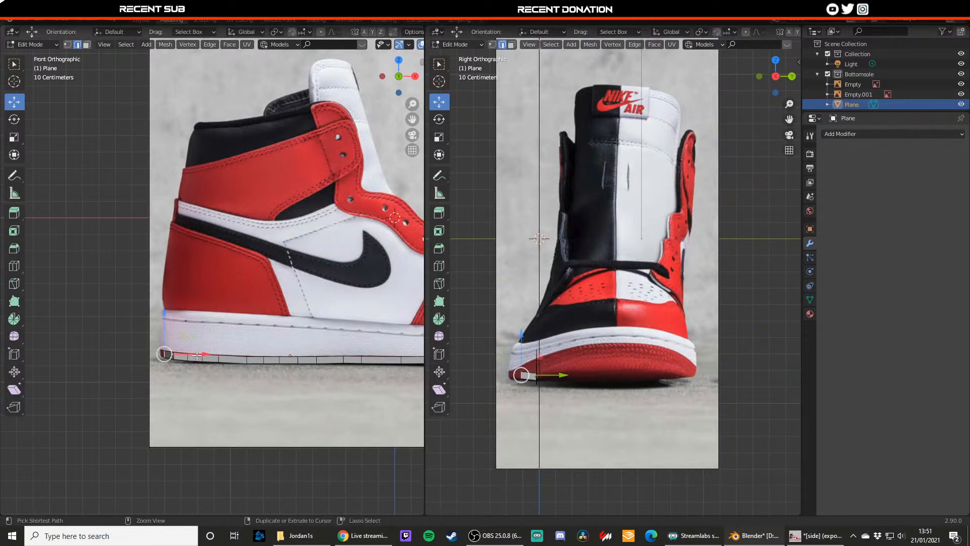
- Switch to face selection and delete the heel-side section of the outsole strip
scroll(204, 326, "down", 2)
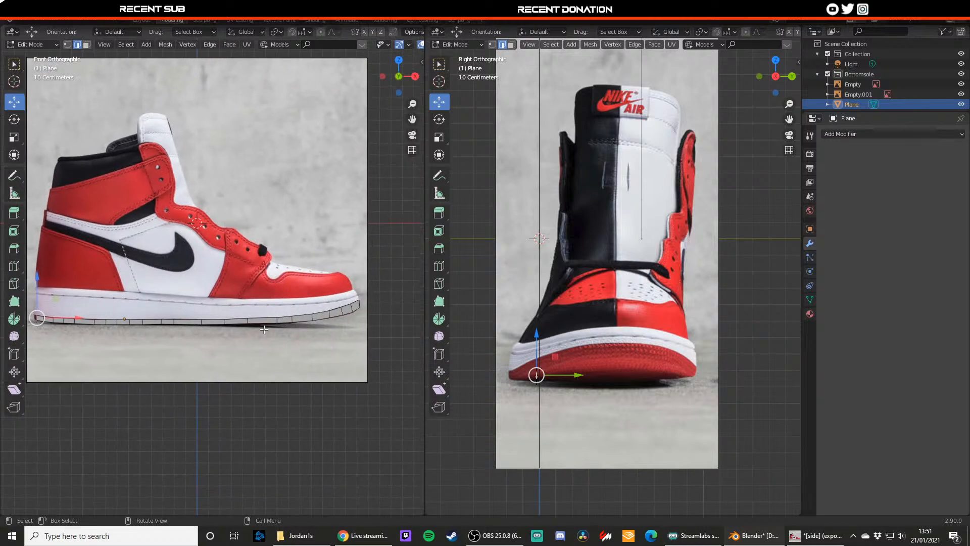
scroll(349, 306, "up", 1)
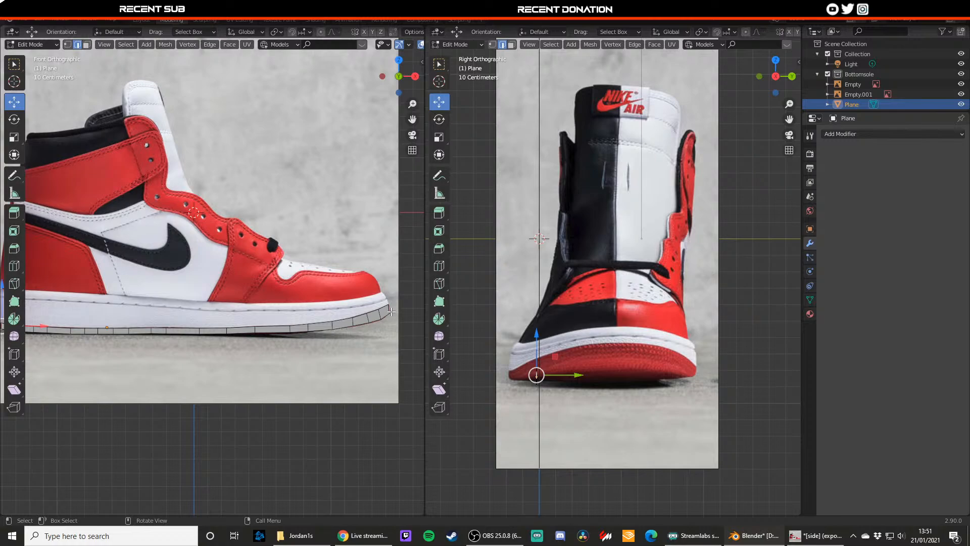
scroll(299, 320, "down", 1)
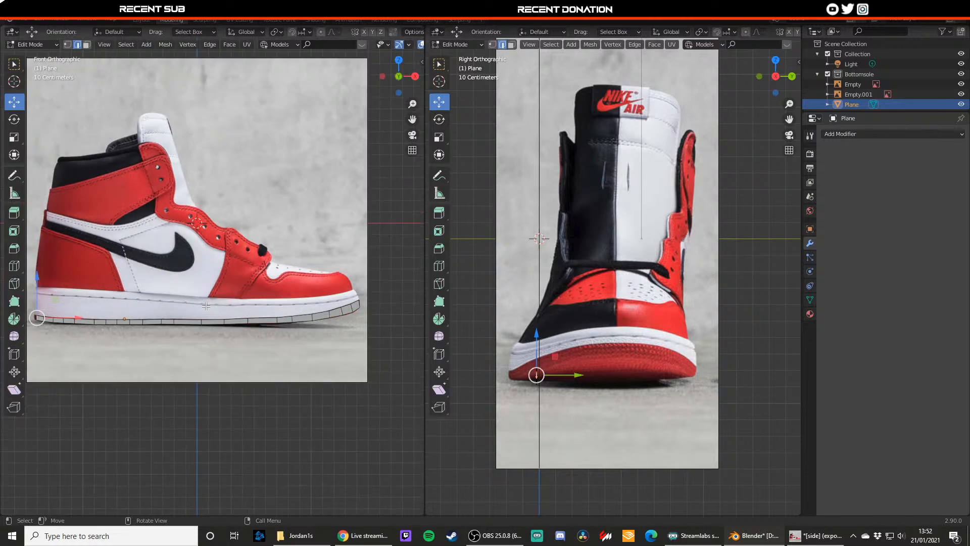
middle_click_drag(239, 298, 284, 297, "shift")
key("3")
left_click_drag(78, 286, 185, 347)
key("x")
left_click(181, 347)
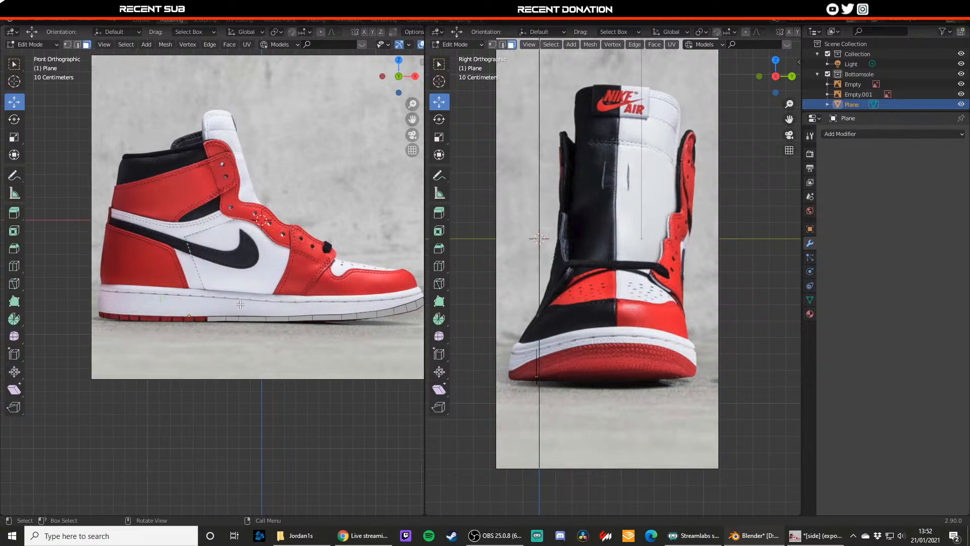
- Delete the toe-side section of the outsole strip in two batches and select the remaining geometry
left_click_drag(240, 305, 379, 346)
key("x")
left_click(378, 346)
middle_click_drag(376, 323, 318, 322, "shift")
left_click_drag(338, 278, 385, 321)
key("x")
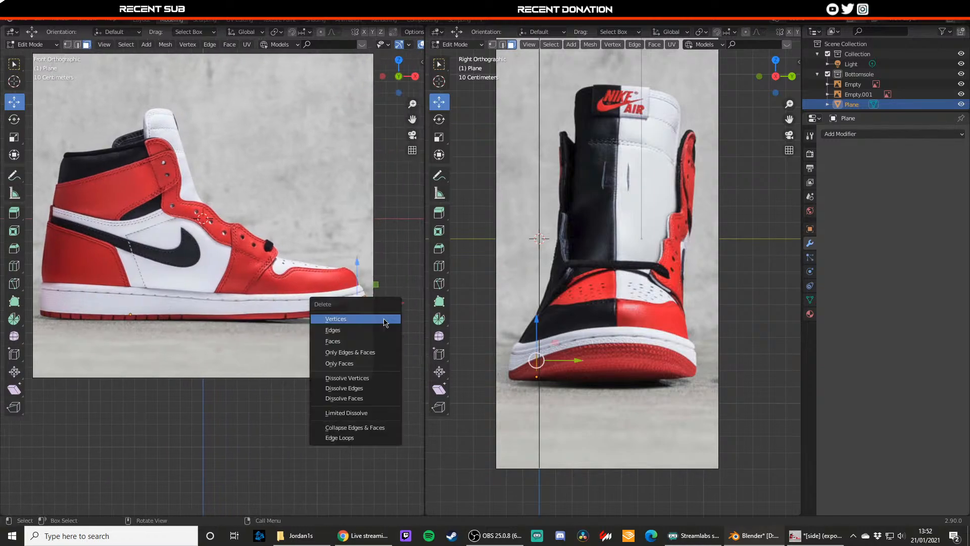
left_click(385, 319)
key("a")
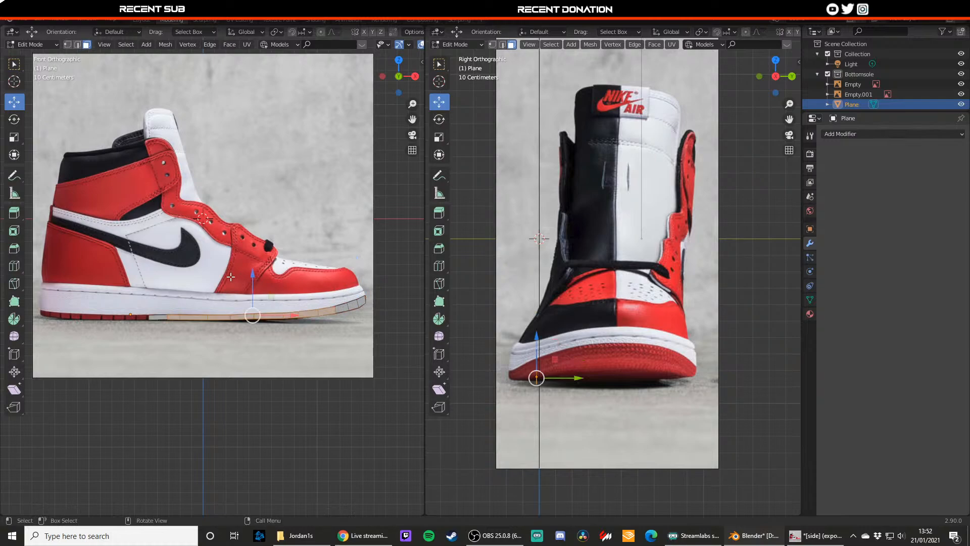
- Delete the strip's remaining vertices except one small block near the heel, and return to Object Mode
scroll(230, 277, "up", 1)
key("alt+a")
key("1")
left_click_drag(173, 317, 221, 346)
key("x")
left_click(191, 335)
key("x")
left_click(221, 347)
key("x")
left_click(242, 342)
left_click_drag(227, 310, 399, 355)
key("x")
left_click(399, 355)
left_click_drag(360, 289, 409, 330)
key("x")
left_click(409, 330)
key("Tab")
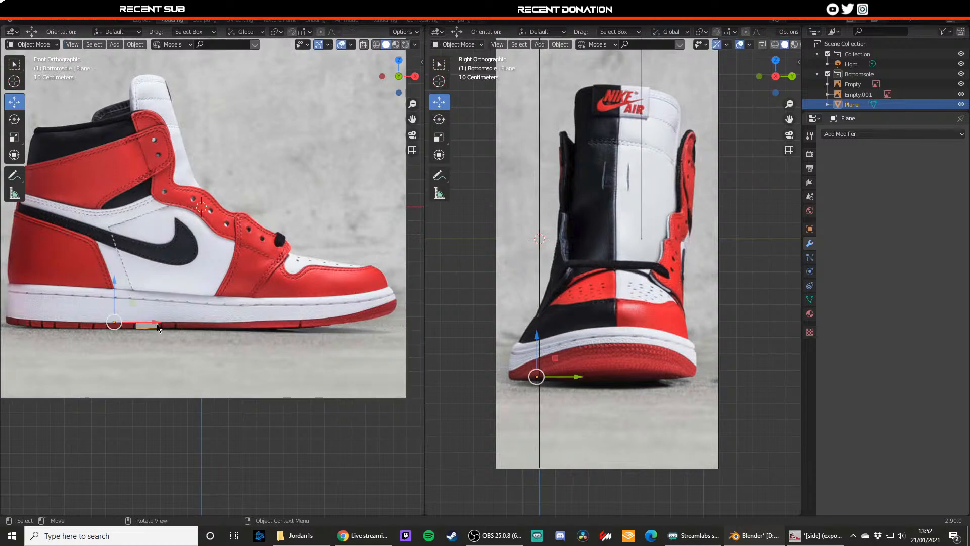
- Set the outsole block's origin to its geometry and move the block along Y to the sole's outer side in the right view
left_click(135, 45)
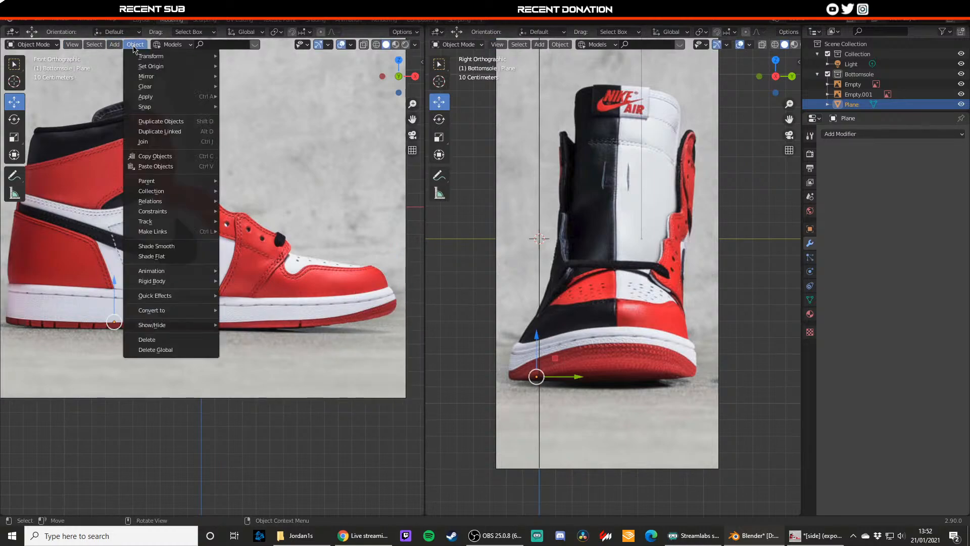
mouse_move(142, 67)
left_click(263, 76)
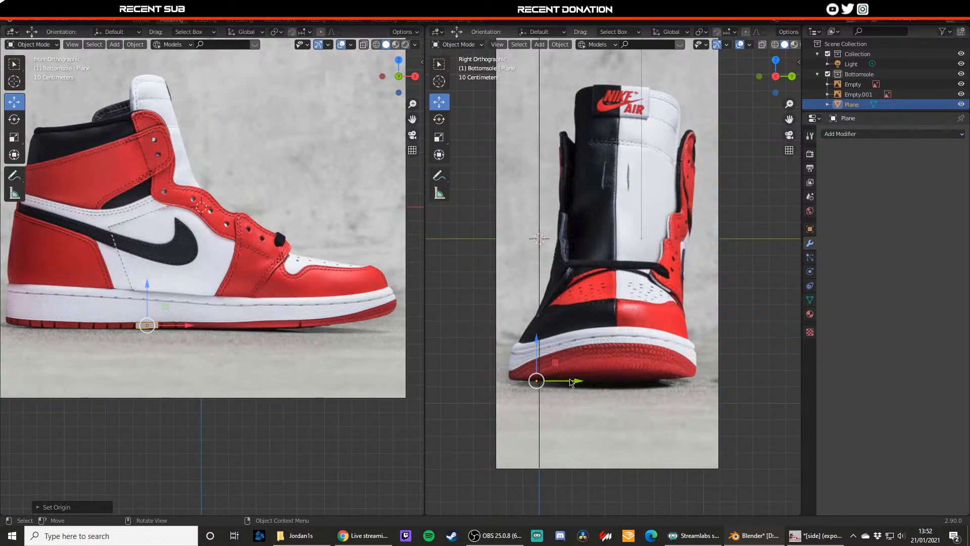
left_click_drag(570, 380, 507, 352)
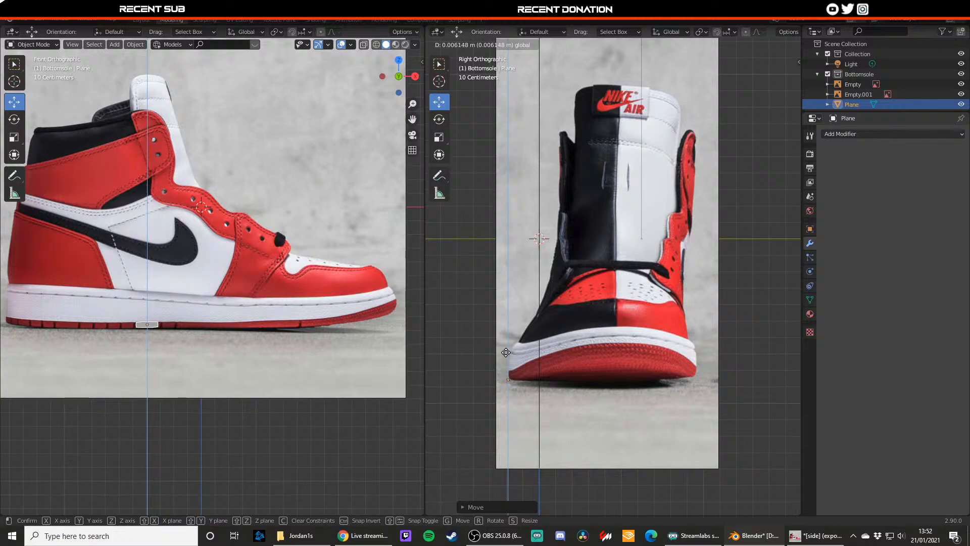
- Lower the front-of-shoe reference image slightly along Z so its sole lines up with the outsole block
left_click_drag(558, 338, 559, 338)
left_click(590, 323)
left_click_drag(606, 216, 606, 220)
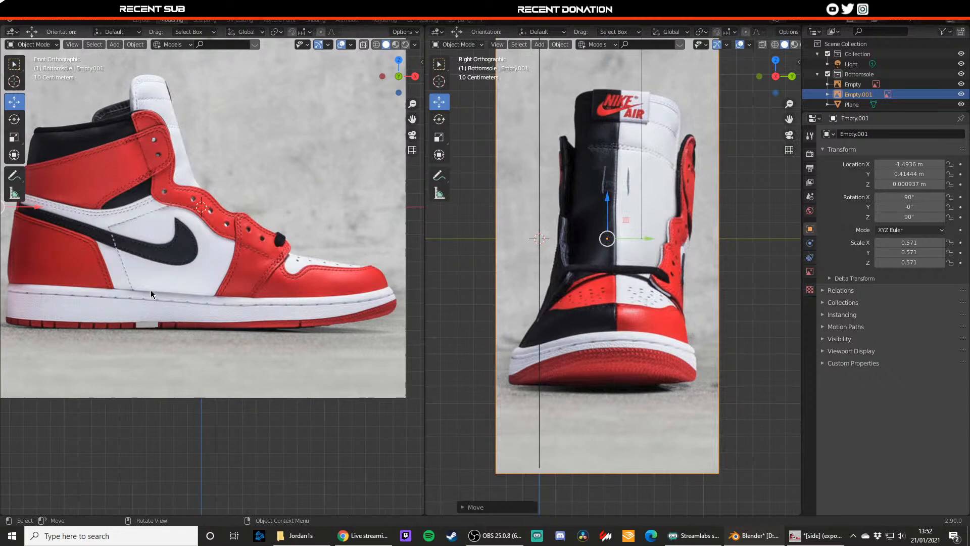
- Enter Edit Mode on the outsole block and adjust its lower edge vertically to match the side-view sole
left_click(150, 325)
scroll(146, 329, "up", 4)
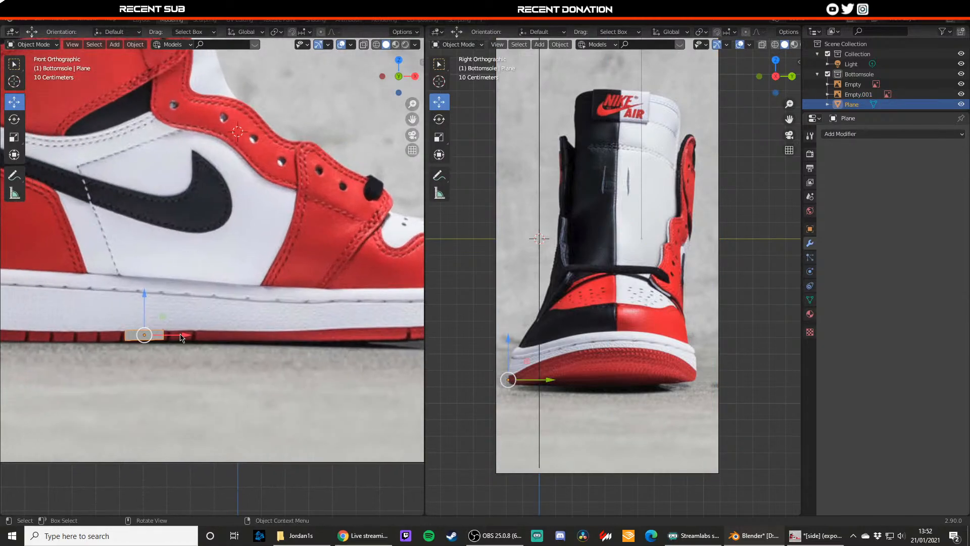
key("Tab")
left_click_drag(145, 325, 145, 326)
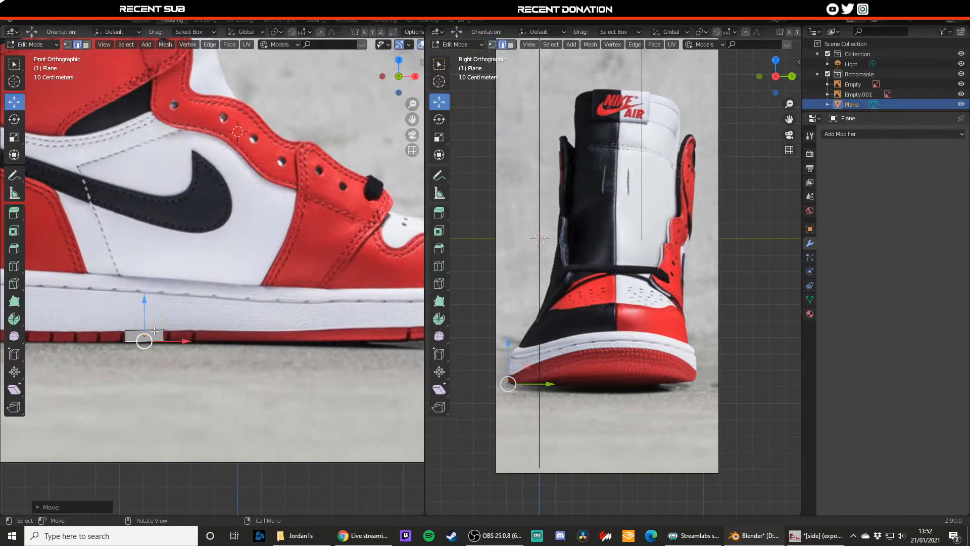
- Extrude the block's toe-side edge in successive segments along the red outsole and nudge the end edge along Y
key("e")
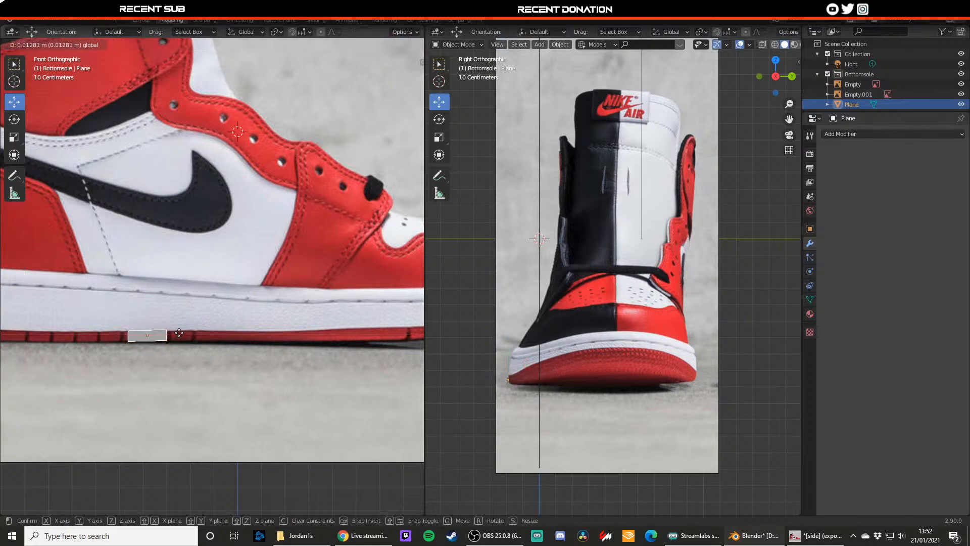
left_click(218, 339)
key("e")
left_click(278, 338)
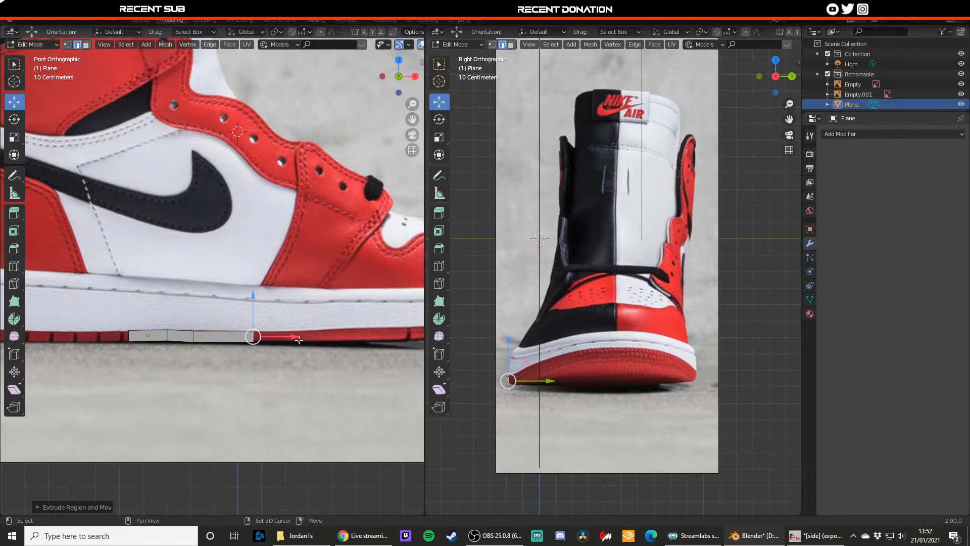
middle_click_drag(309, 338, 230, 331, "shift")
key("e")
left_click(264, 331)
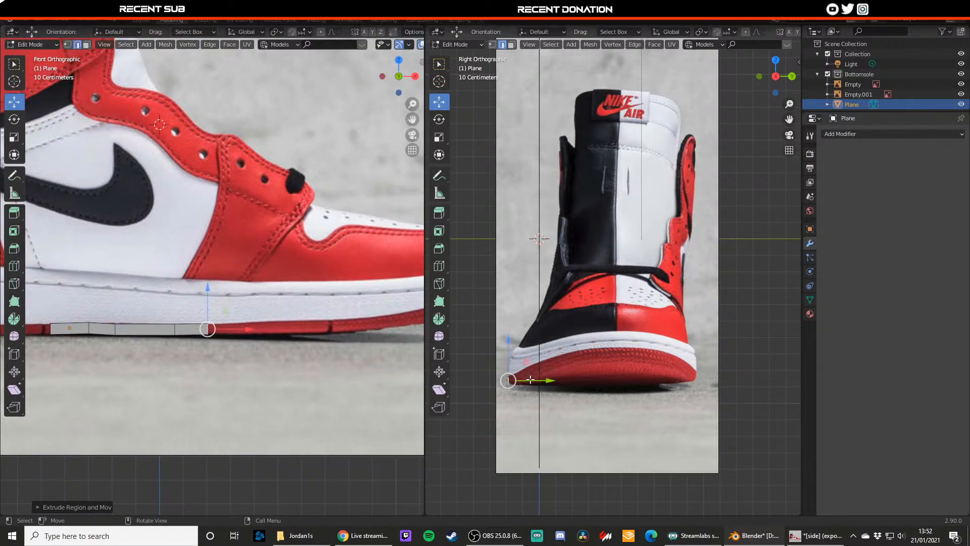
left_click_drag(531, 379, 513, 357)
- Continue extruding the outsole strip's end edge in three segments along the forefoot
middle_click_drag(354, 328, 316, 325, "shift")
key("e")
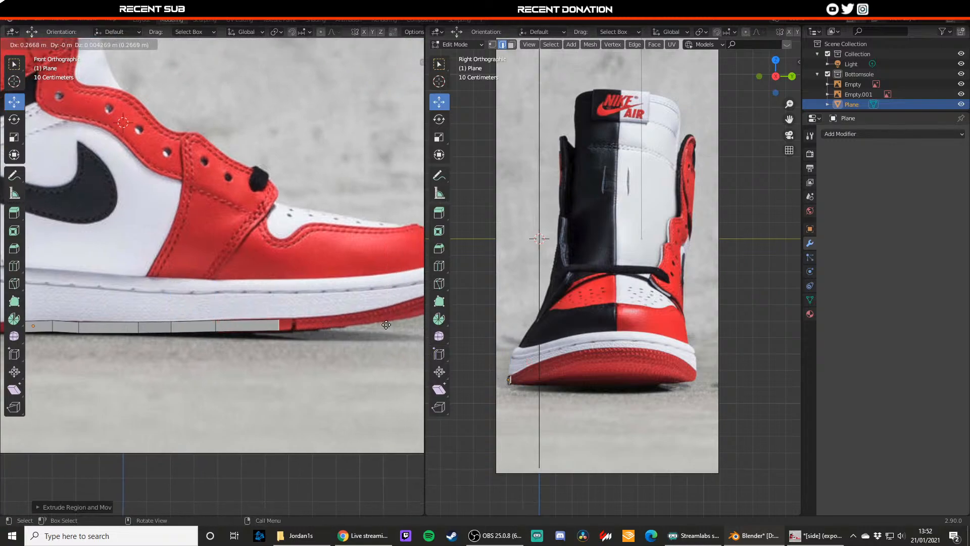
left_click(387, 325)
key("e")
left_click(422, 323)
middle_click_drag(402, 321, 280, 315, "shift")
key("e")
left_click(309, 308)
- Adjust the forefoot vertices vertically to the outsole outline and extrude the strip up to the toe tip
key("1")
left_click(194, 324)
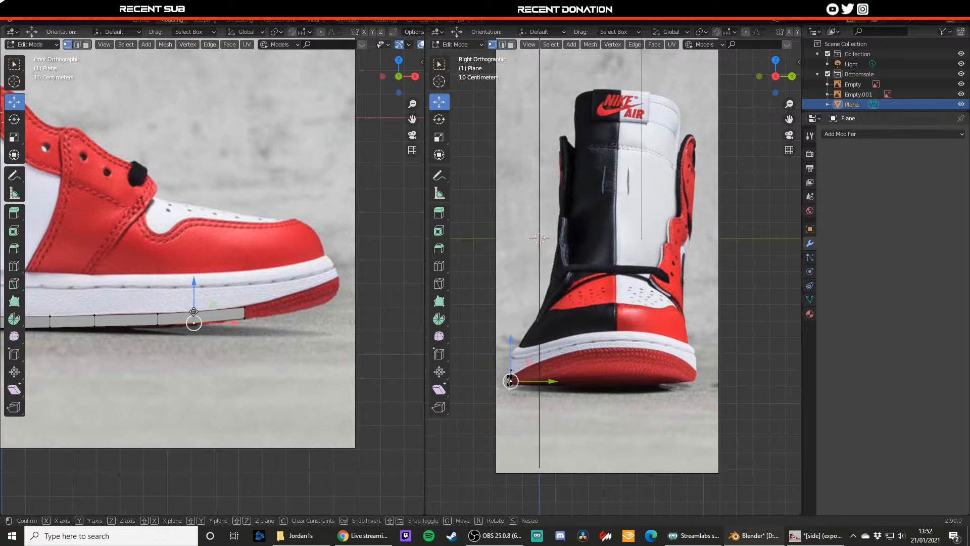
left_click_drag(194, 289, 194, 291)
left_click(244, 315)
key("e")
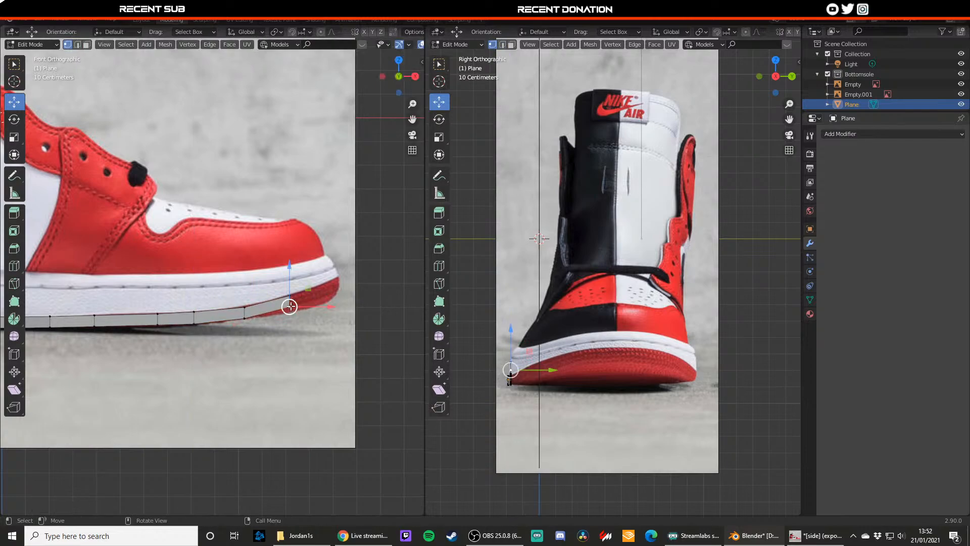
left_click(290, 298)
key("e")
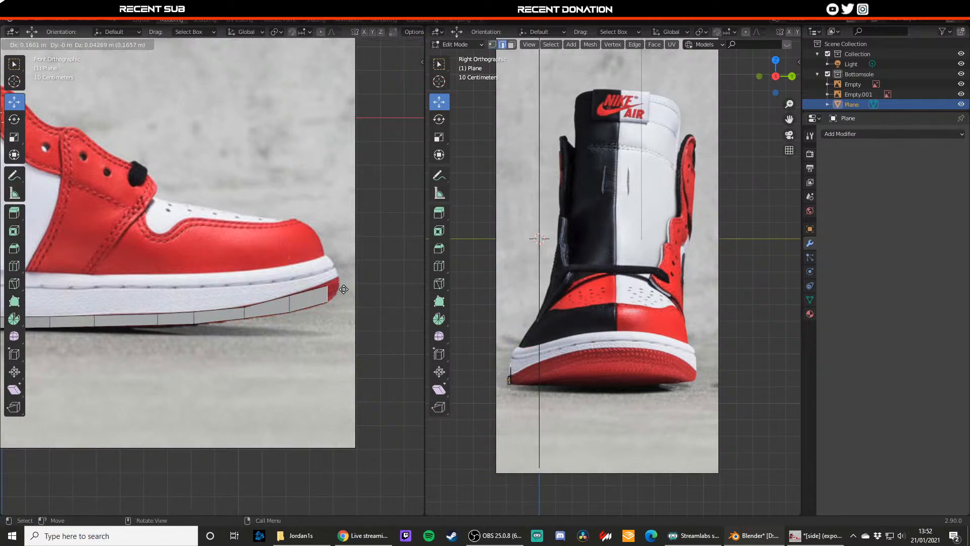
left_click(327, 302)
key("e")
left_click(340, 301)
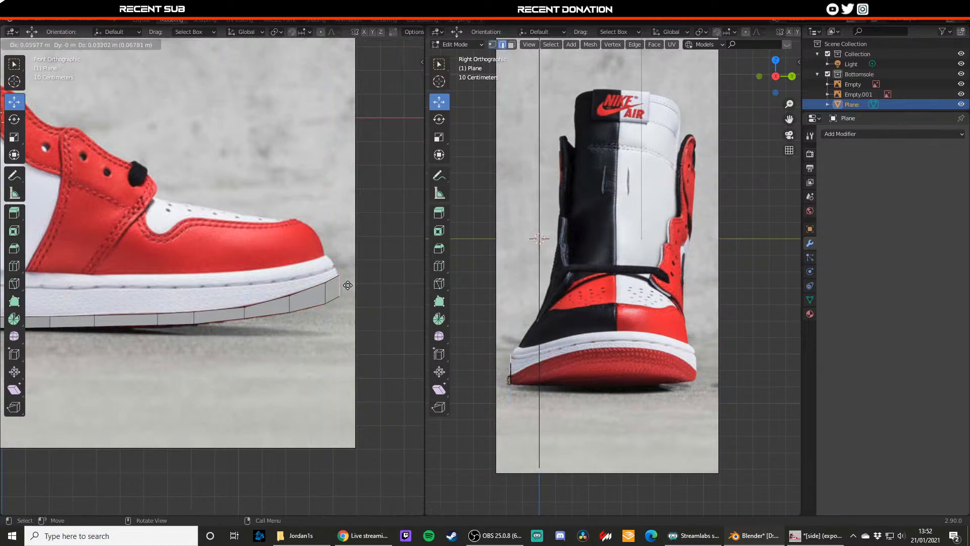
- Move the strip's last two edges inward along Y in the right view to wrap around the toe
middle_click_drag(341, 301, 181, 294)
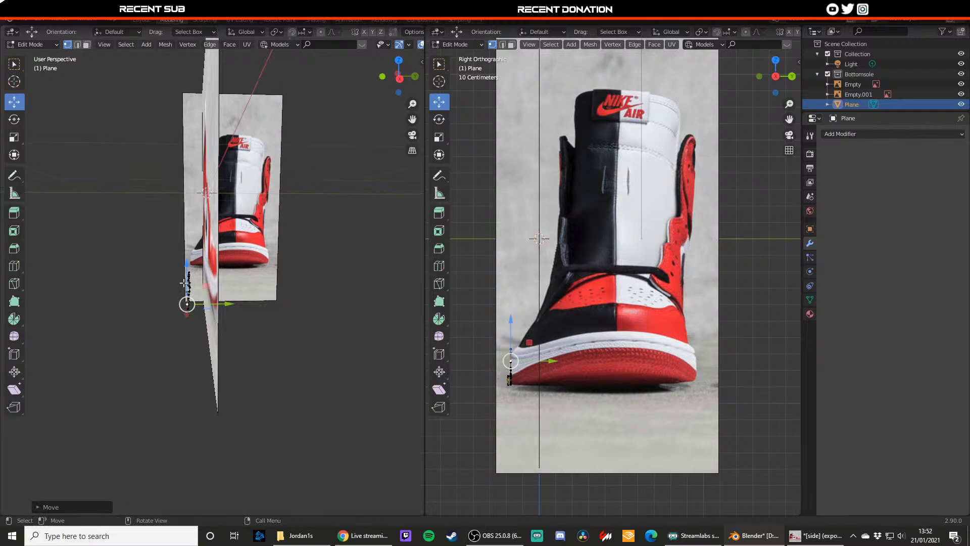
key("KP_1")
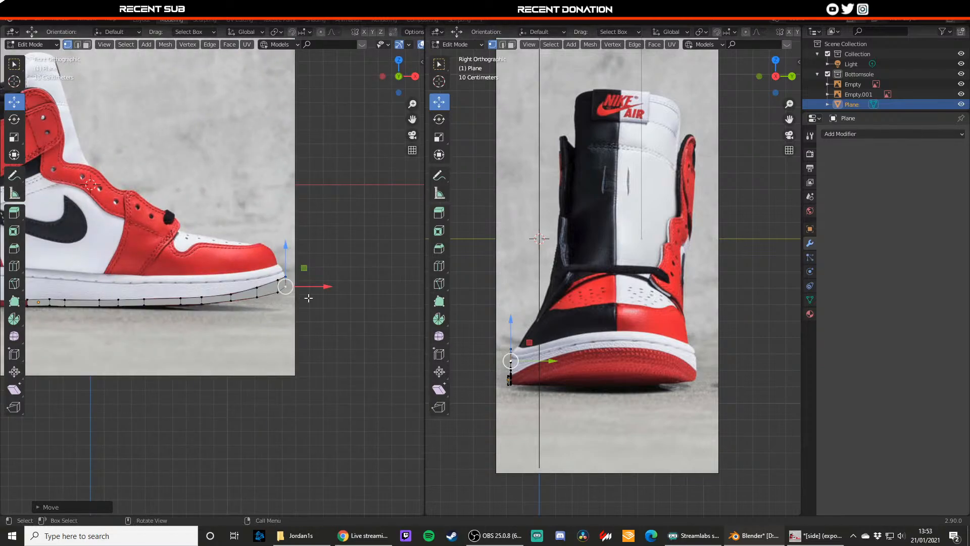
key("2")
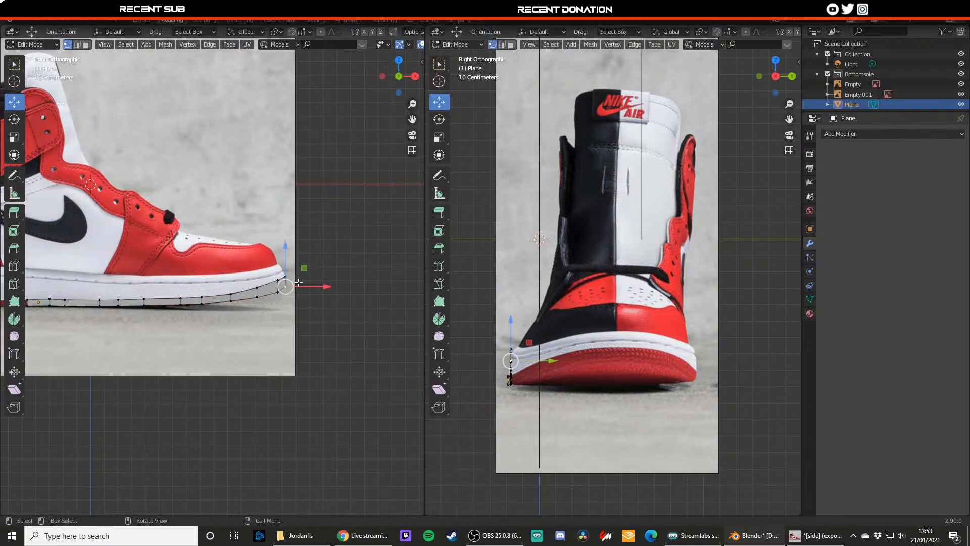
left_click_drag(537, 355, 596, 359)
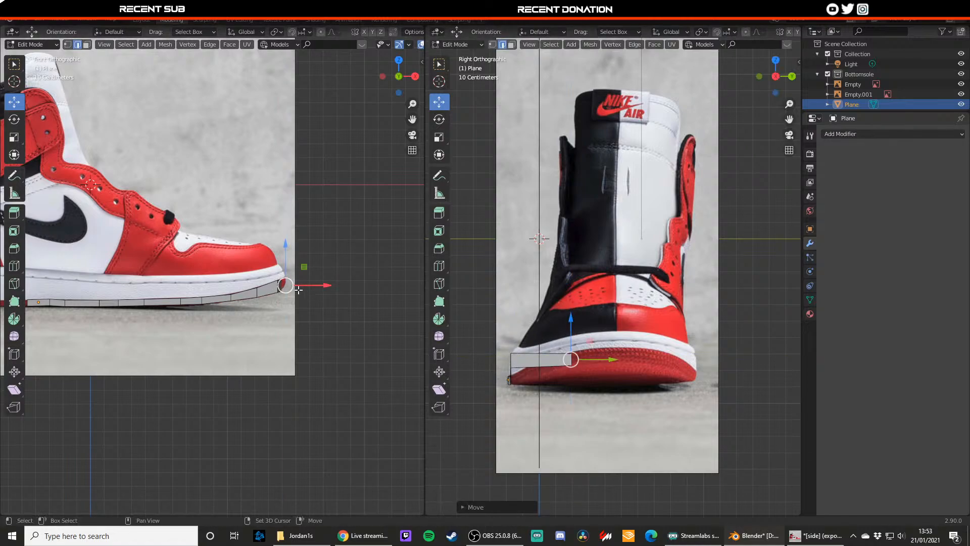
scroll(298, 289, "up", 2)
left_click(282, 295)
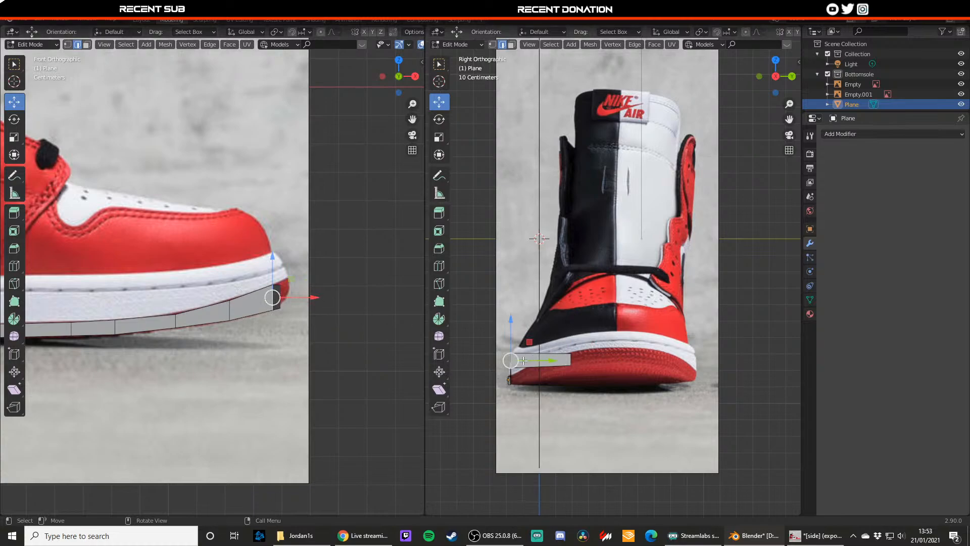
left_click_drag(525, 361, 571, 334)
- Lower the bottom vertices of the strip's two end edges to follow the front-view outsole outline
key("1")
left_click(572, 366)
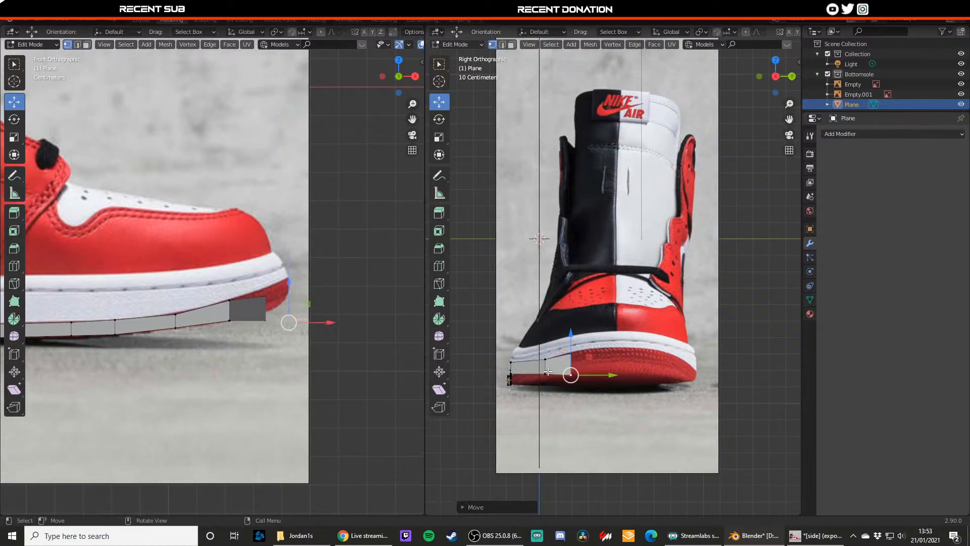
left_click(547, 371)
left_click_drag(548, 372, 549, 377)
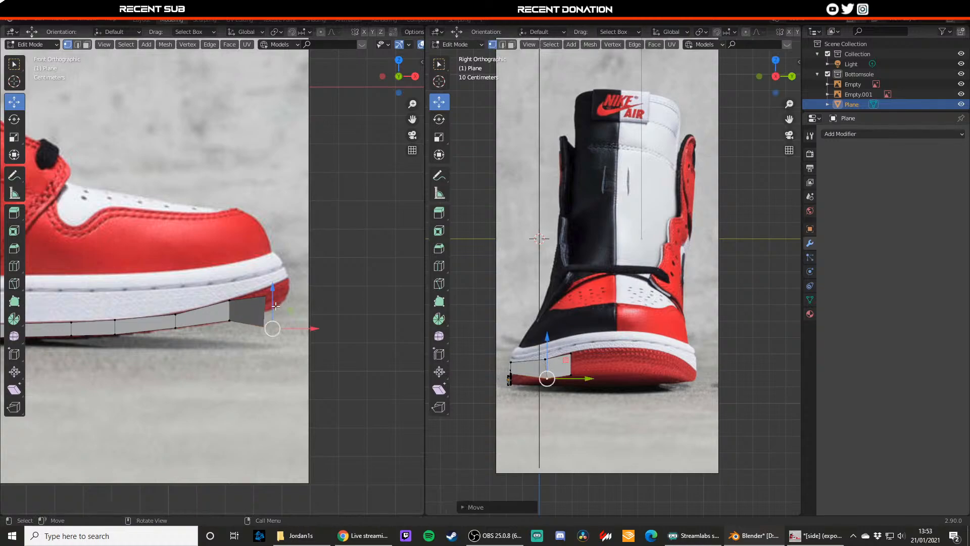
left_click(263, 294)
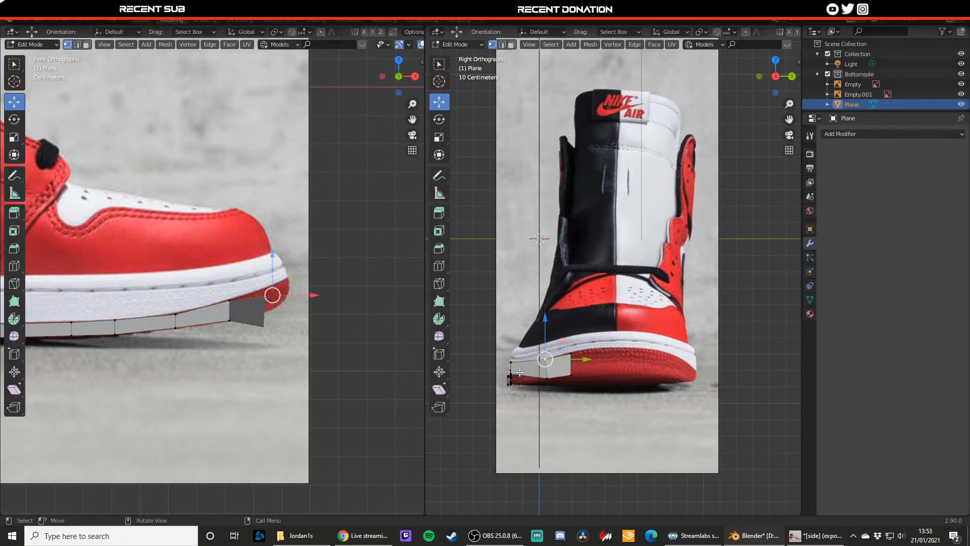
- Move the third edge from the toe end inward along Y in the right view
key("2")
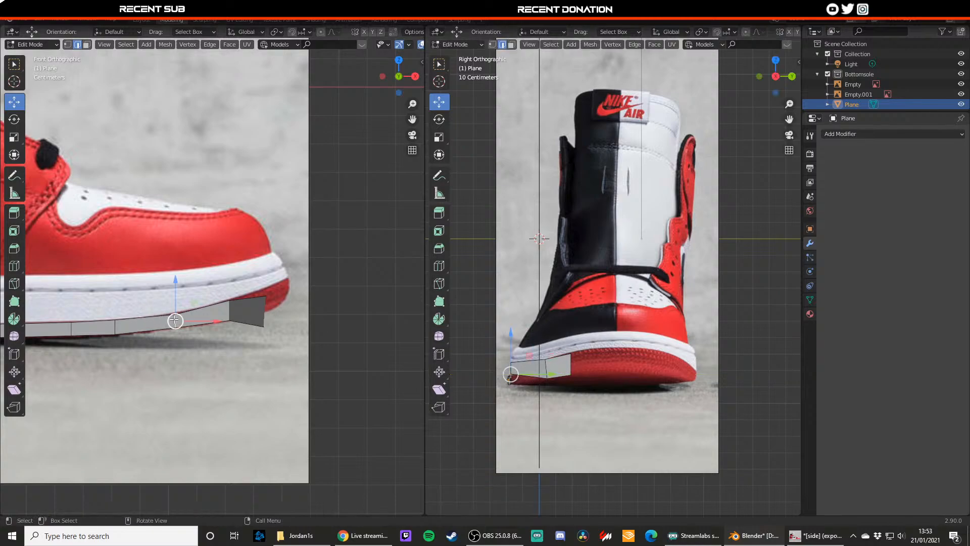
left_click(238, 319)
left_click_drag(539, 370, 534, 358)
key("g")
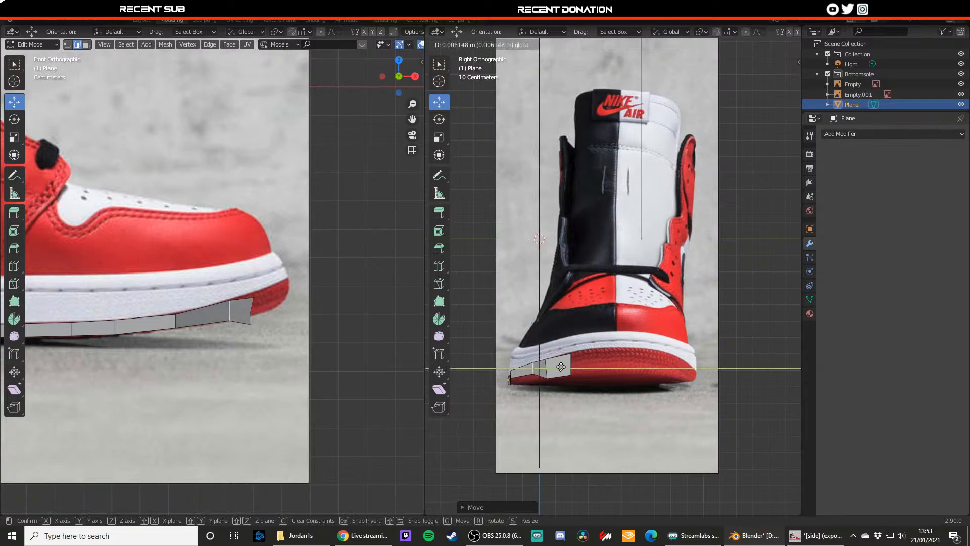
left_click(560, 367)
- Adjust the vertices of the toe section vertically to match the outsole's height in the right view
key("g")
key("z")
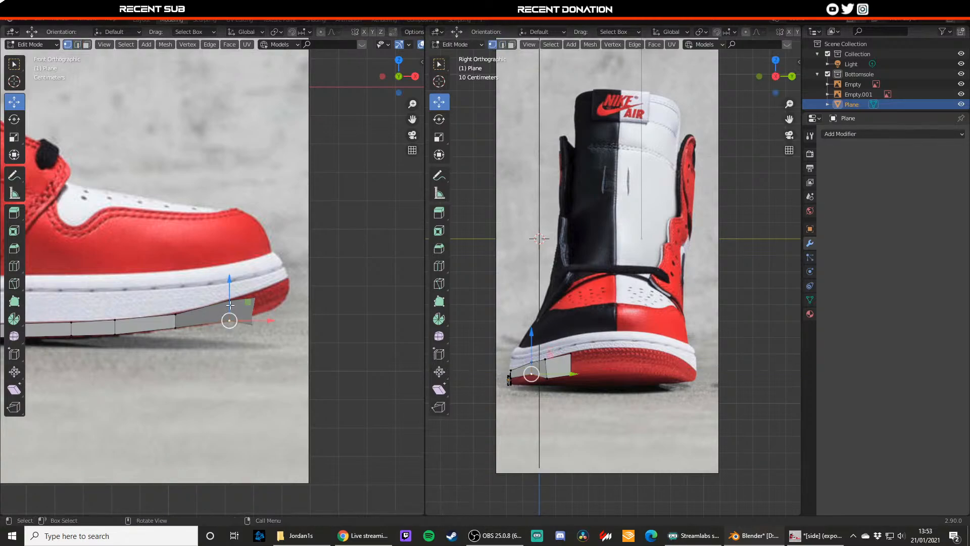
left_click(231, 306)
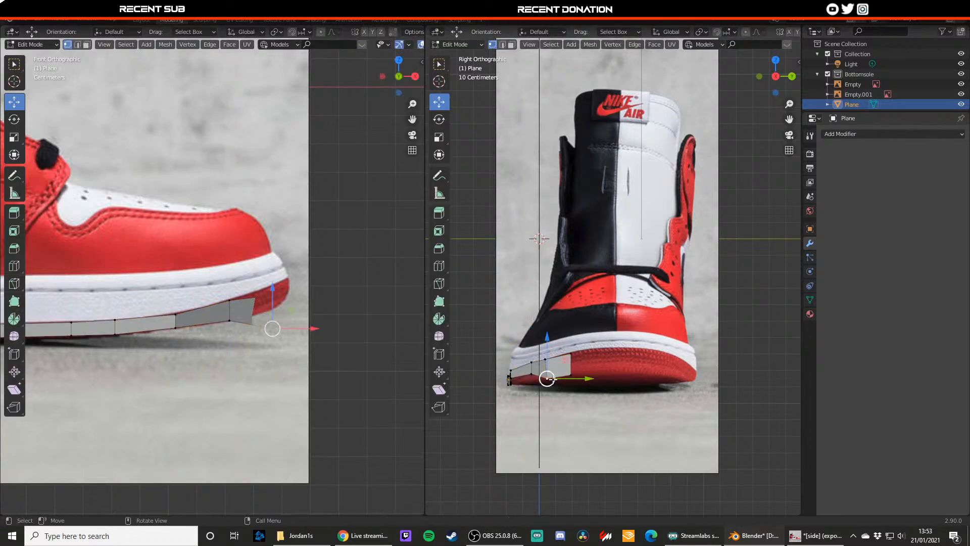
left_click_drag(547, 367, 532, 367)
left_click(571, 375)
left_click(531, 374)
left_click(532, 367)
- Shift the third edge from the toe end back outward along Y to smooth the toe curve
key("Tab")
middle_click_drag(303, 283, 244, 336)
scroll(190, 325, "up", 3)
key("Tab")
key("2")
left_click(217, 334)
left_click(223, 328)
left_click_drag(250, 321, 259, 322)
middle_click_drag(259, 322, 235, 316)
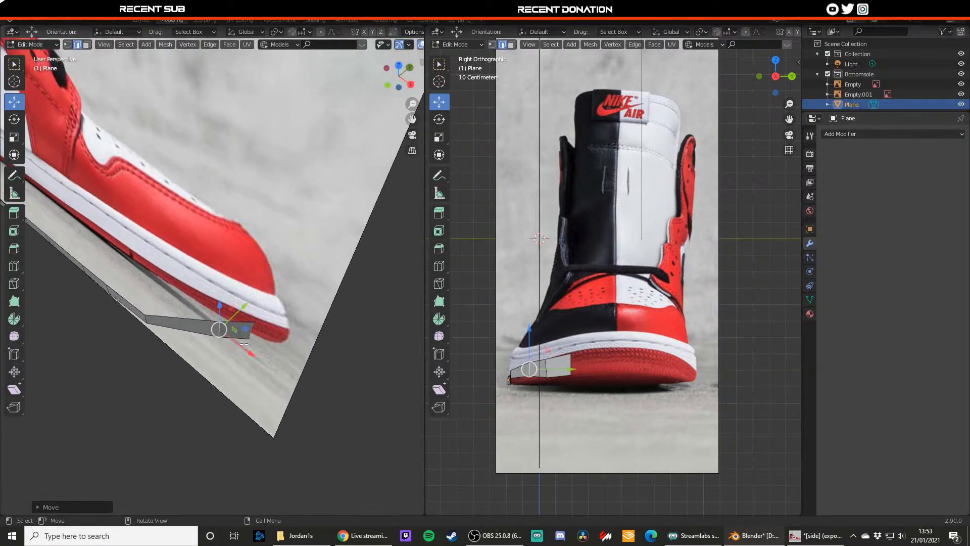
key("Tab")
middle_click_drag(234, 316, 310, 288)
key("Tab")
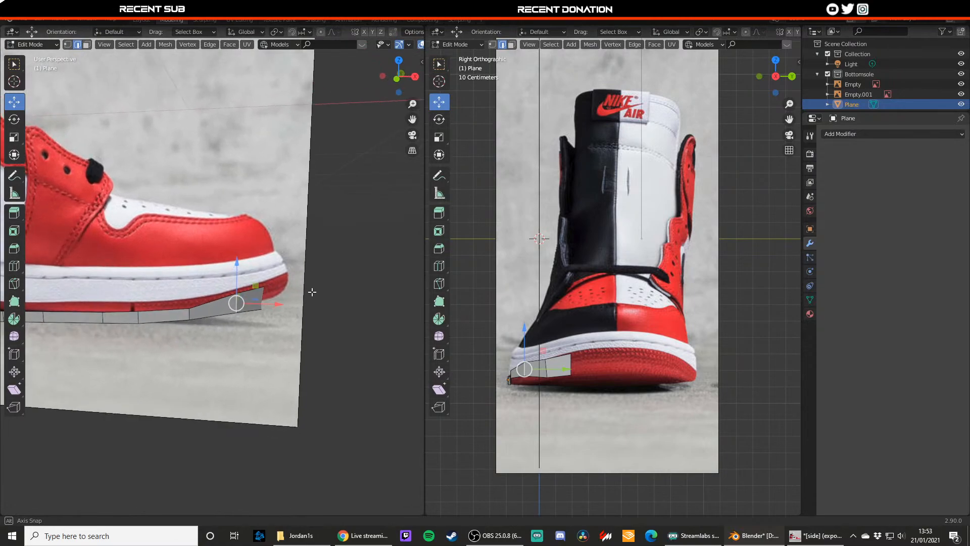
- Reposition the lower vertices of the second and third edges from the toe end to fit the outsole's bottom line
key("KP_1")
scroll(238, 302, "up", 4)
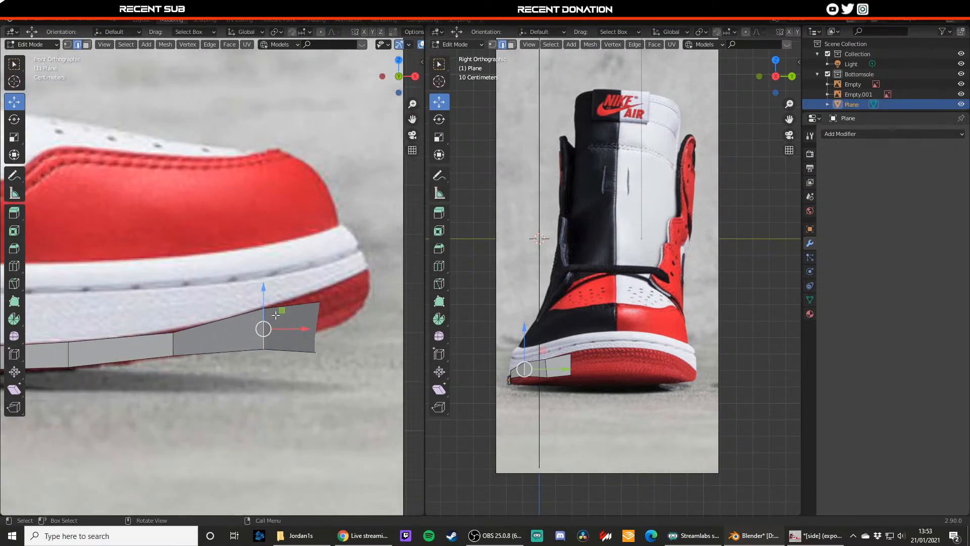
key("Tab")
key("Tab")
key("1")
left_click(266, 346)
mouse_move(265, 330)
left_mouse_down()
mouse_move(261, 311)
mouse_move(258, 325)
left_mouse_up()
left_click(321, 347)
left_click_drag(548, 378, 523, 365)
left_click(524, 375)
- Adjust the toe section's vertices from a front-facing perspective to even out the strip's upper and lower outline
middle_click_drag(348, 334, 224, 288)
left_click(224, 286)
left_click_drag(224, 286, 226, 309)
left_click(226, 317)
middle_click_drag(271, 307, 273, 329)
left_click(237, 335)
left_click_drag(284, 329, 280, 329)
- Bring the end edge's upper vertex down and its lower vertex up slightly, and return to Object Mode with nothing selected
left_click(317, 337)
left_click(318, 289)
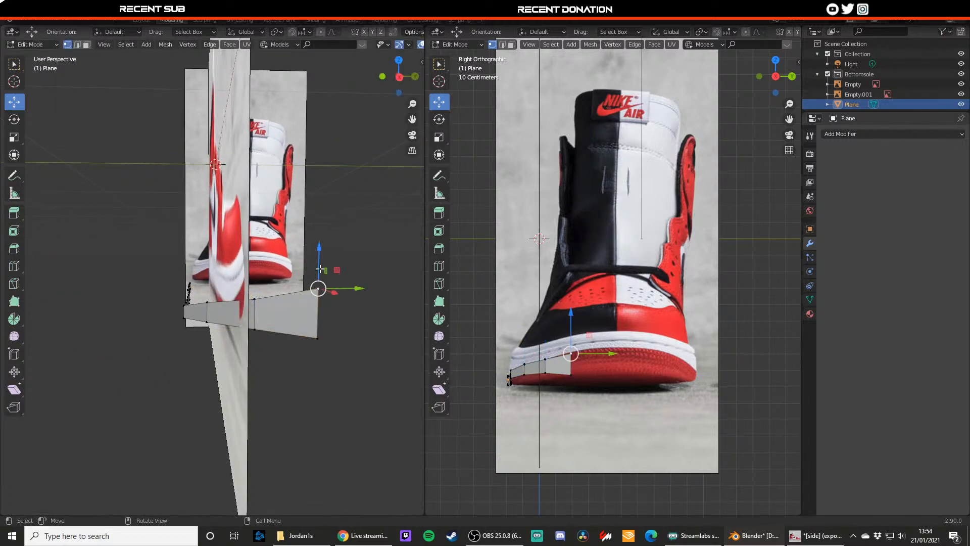
left_click_drag(320, 271, 322, 279)
left_click(318, 337)
left_click_drag(318, 312, 318, 309)
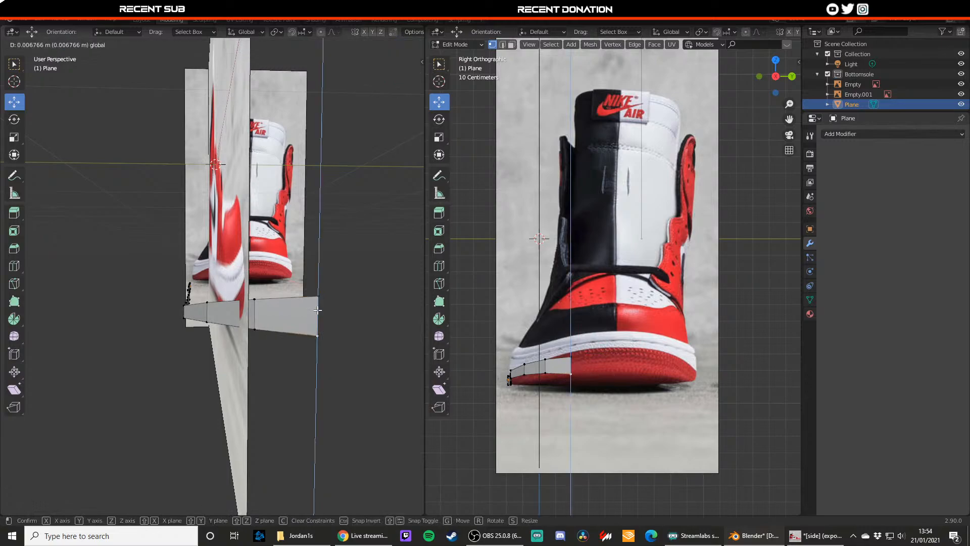
key("Tab")
scroll(314, 305, "down", 2)
middle_click_drag(283, 273, 363, 273)
left_click(363, 273)
scroll(354, 275, "down", 5)
middle_click_drag(301, 287, 199, 283)
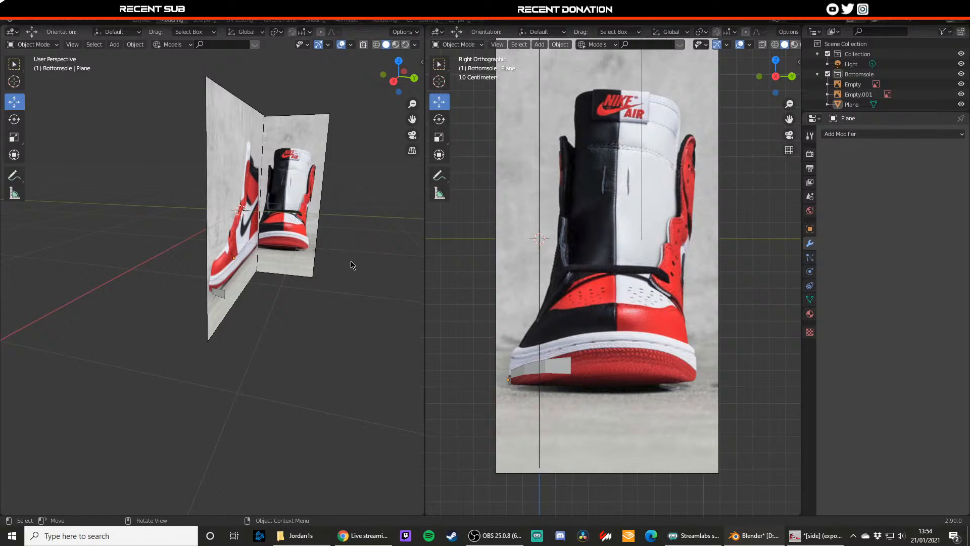
- Examine the outsole strip against the side reference from several angles, and close the angled product photo of the shoe pair
middle_click_drag(352, 265, 223, 238)
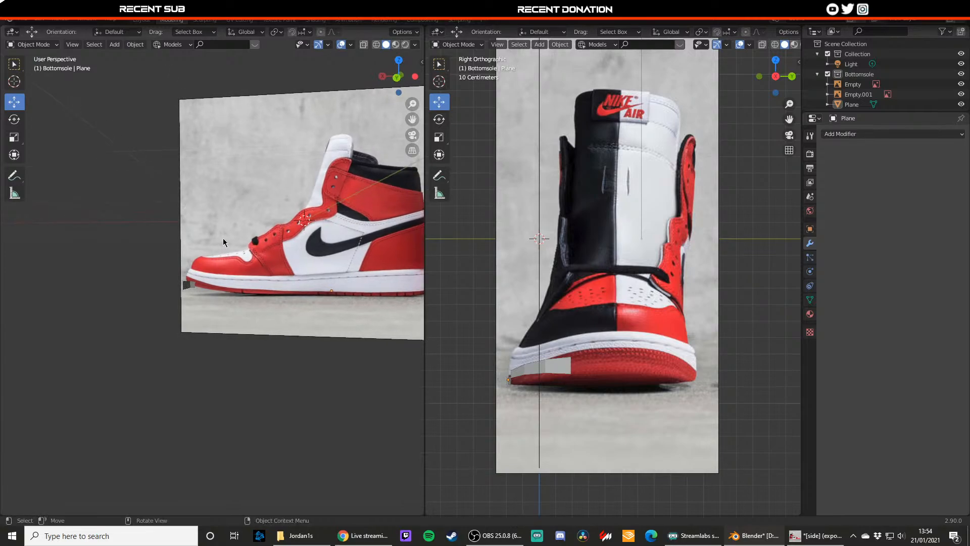
scroll(223, 239, "down", 3)
scroll(222, 248, "up", 5)
scroll(223, 253, "down", 1)
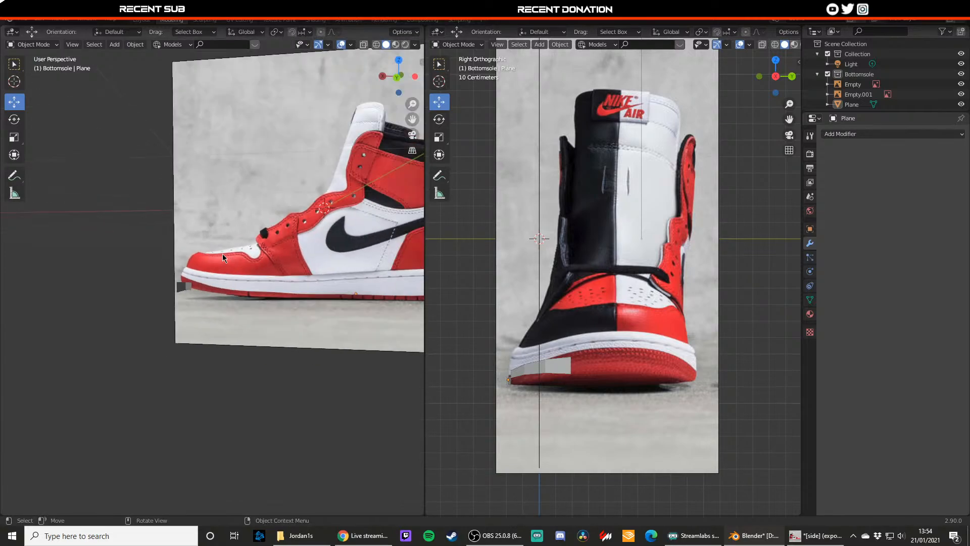
scroll(229, 255, "down", 4)
scroll(199, 253, "up", 4)
middle_click_drag(184, 241, 37, 251)
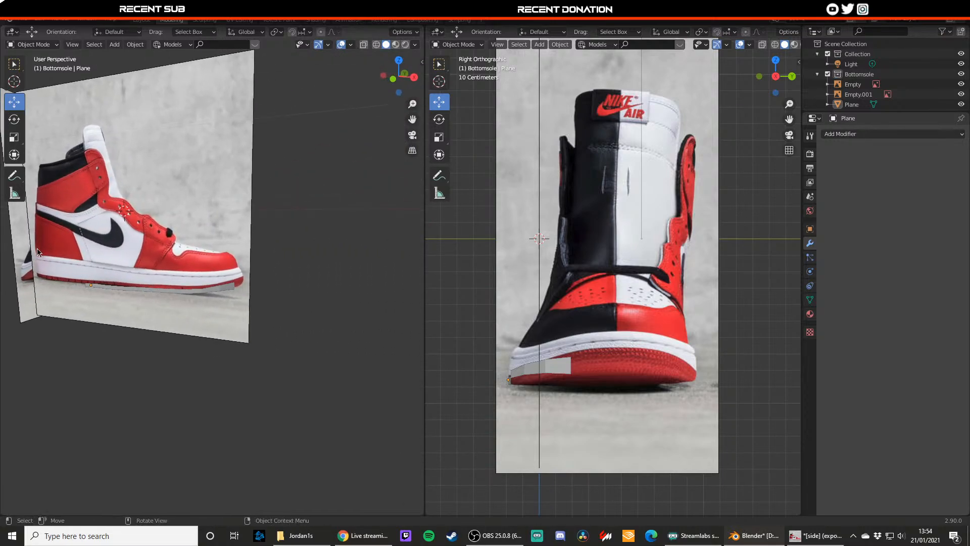
middle_click_drag(149, 265, 390, 265)
middle_click_drag(388, 266, 136, 269)
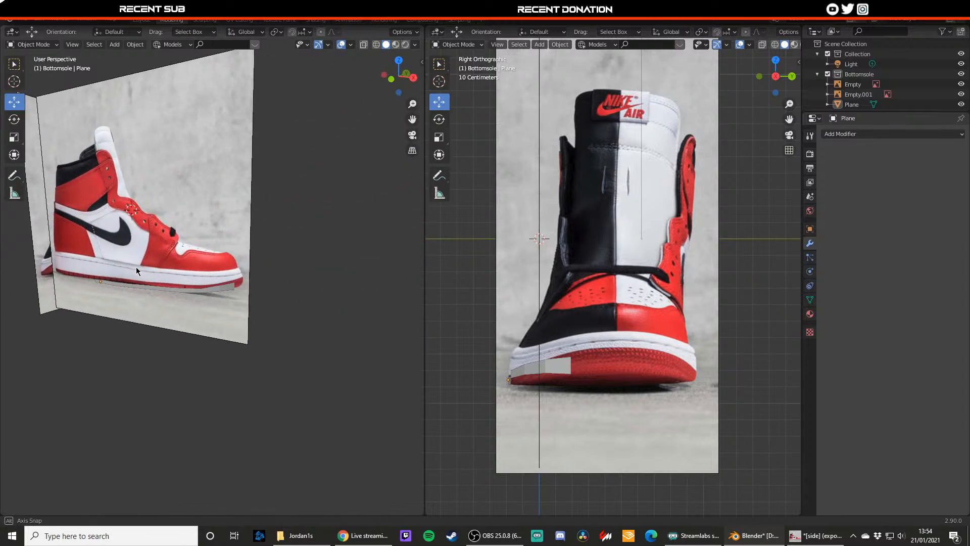
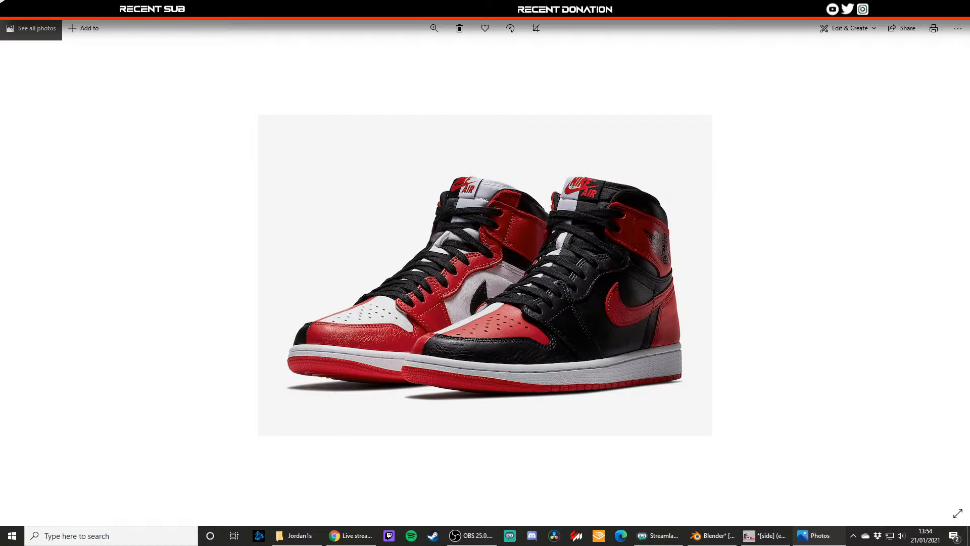
key("alt+F4")
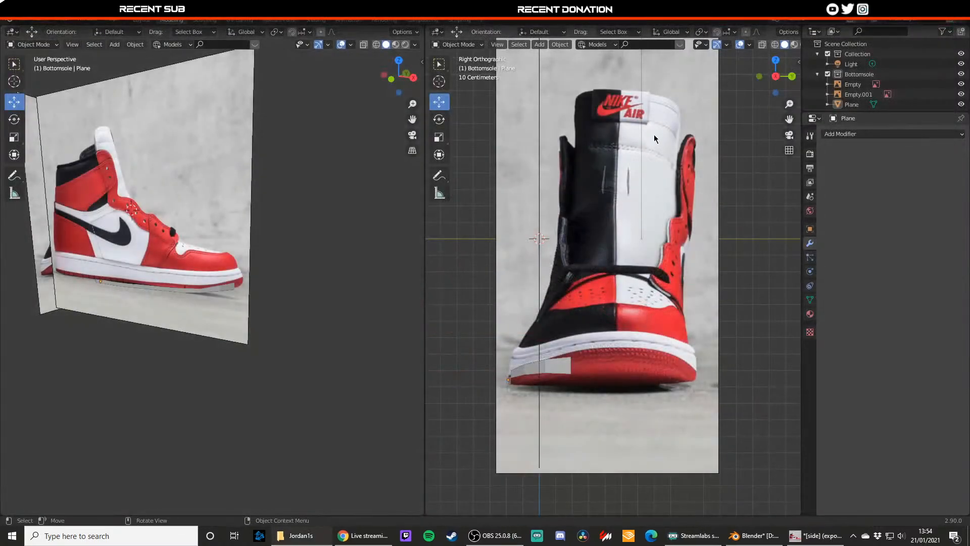
- Enter Edit Mode on the outsole strip and raise the toe end edge's upper vertex to follow the outsole's top line
left_click(555, 364)
key("Tab")
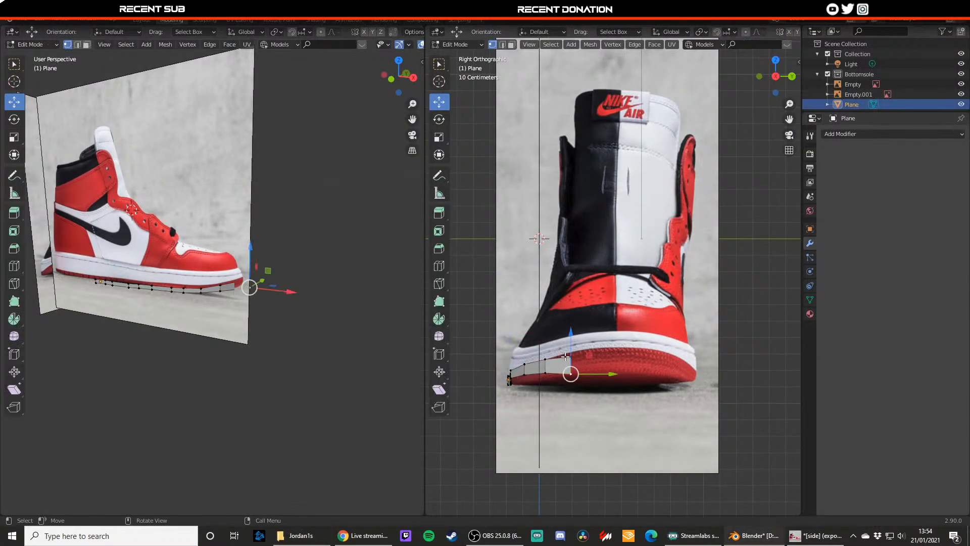
left_click(571, 351)
key("g")
left_click(572, 342)
left_click(542, 374)
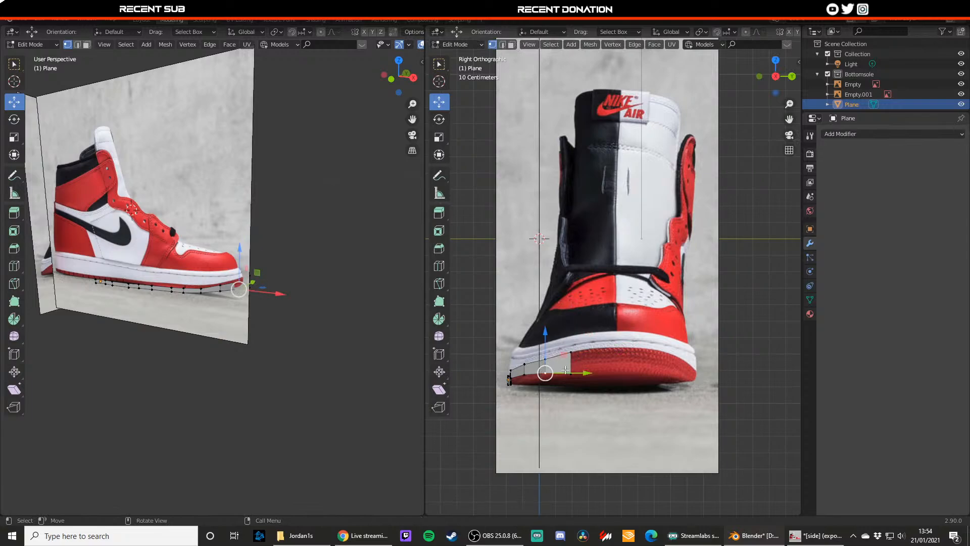
- Extrude the toe end edge about 0.23 m along Y and 0.03 m upward across the front of the sole
key("2")
left_click(577, 365)
key("e")
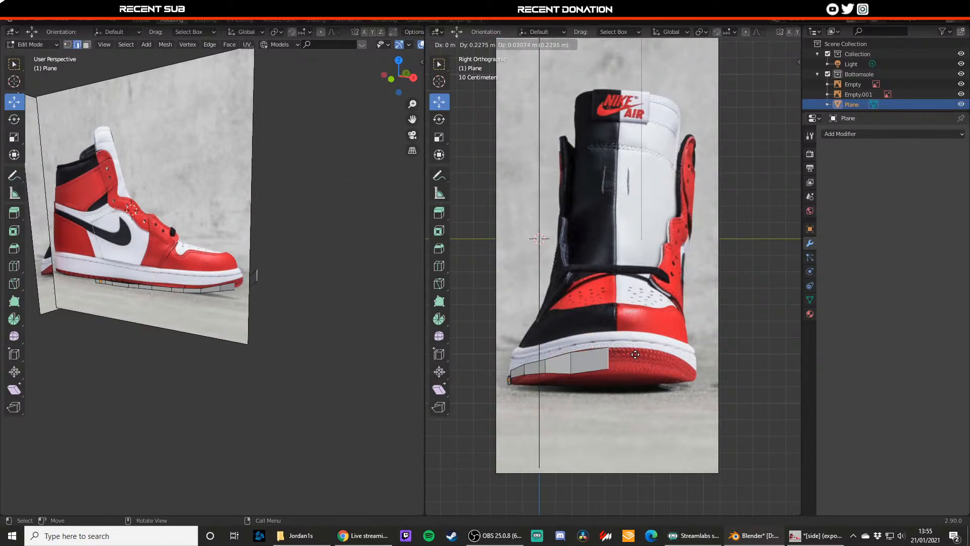
left_click(636, 354)
- Adjust the lower vertices of the new toe edge and its neighbouring edges to align the strip's bottom line
key("1")
left_click(609, 368)
left_click_drag(609, 360, 609, 366)
left_click(571, 375)
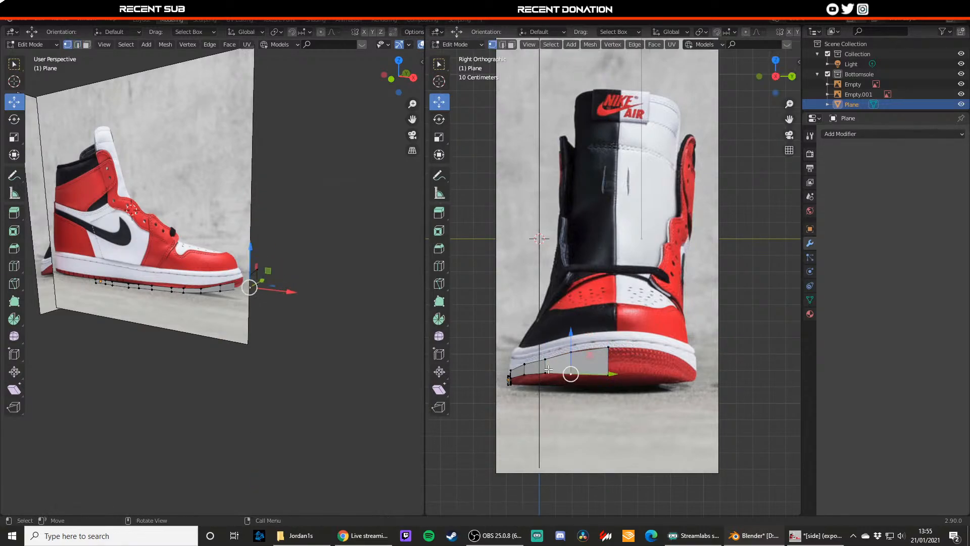
left_click(546, 369)
left_click_drag(545, 363, 524, 368)
left_click(525, 370)
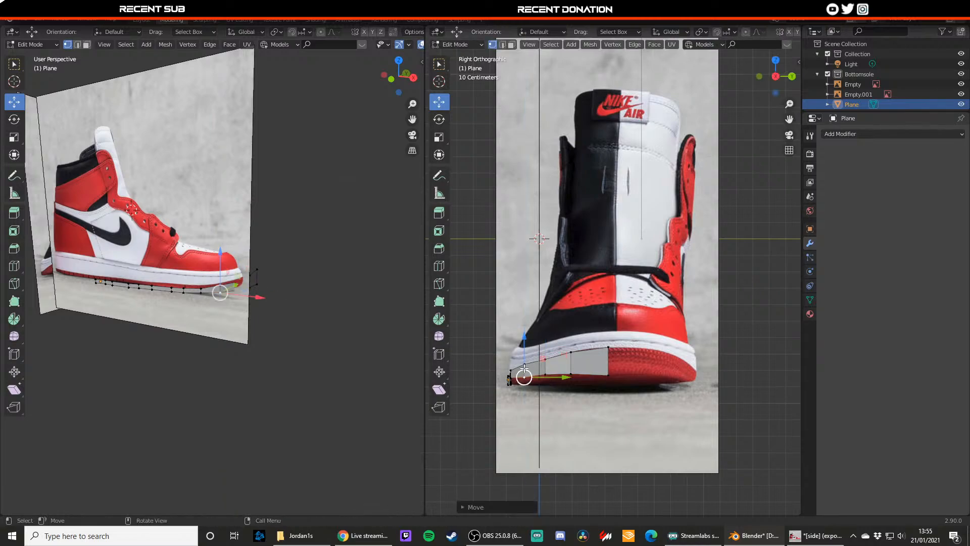
- Reposition the end vertices of the toe section from angled perspectives to even out the strip's front edge
key("Tab")
middle_click_drag(524, 368, 607, 375)
scroll(609, 372, "down", 3)
middle_click_drag(627, 331, 554, 315)
scroll(554, 315, "up", 1)
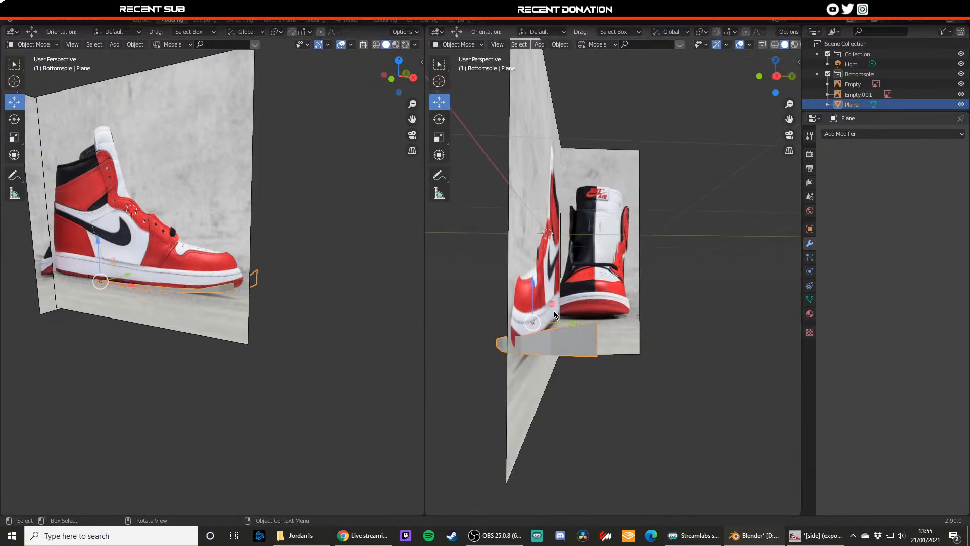
key("Tab")
left_click(598, 352)
left_click_drag(599, 339, 596, 310)
left_click(598, 319)
middle_click_drag(596, 310, 638, 330)
scroll(637, 330, "up", 2)
left_click_drag(641, 311, 595, 324)
left_click(593, 332)
middle_click_drag(595, 324, 662, 315)
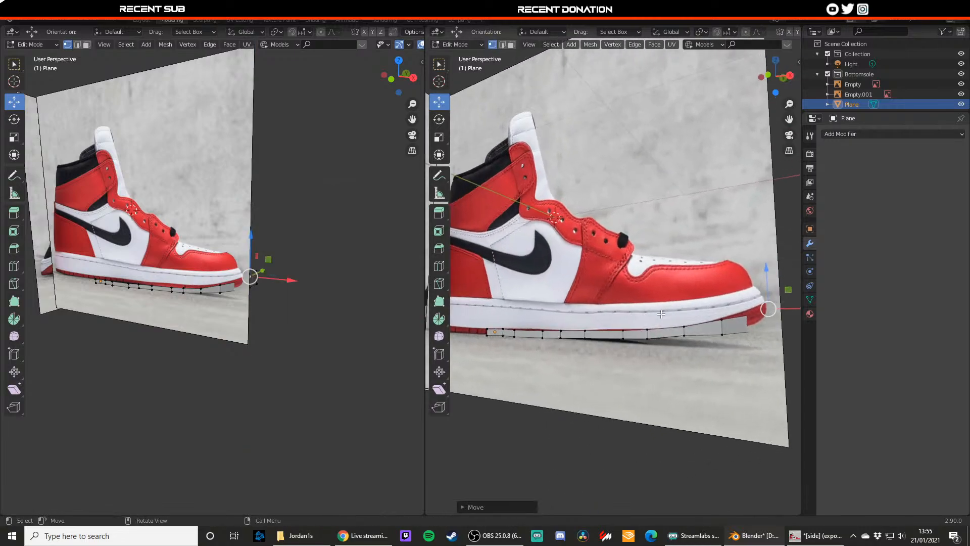
- Extrude the strip's rear edge about 0.13 m toward the heel along the outsole in the side view
key("Tab")
scroll(661, 282, "down", 3)
middle_click_drag(660, 280, 571, 324)
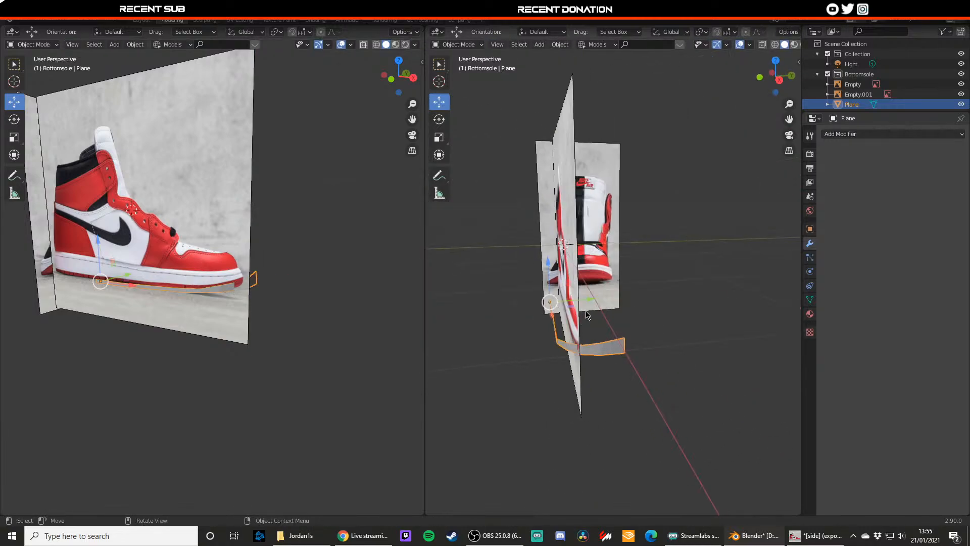
left_click_drag(584, 299, 545, 300)
middle_click_drag(580, 281, 639, 261)
key("KP_1")
scroll(583, 304, "up", 4)
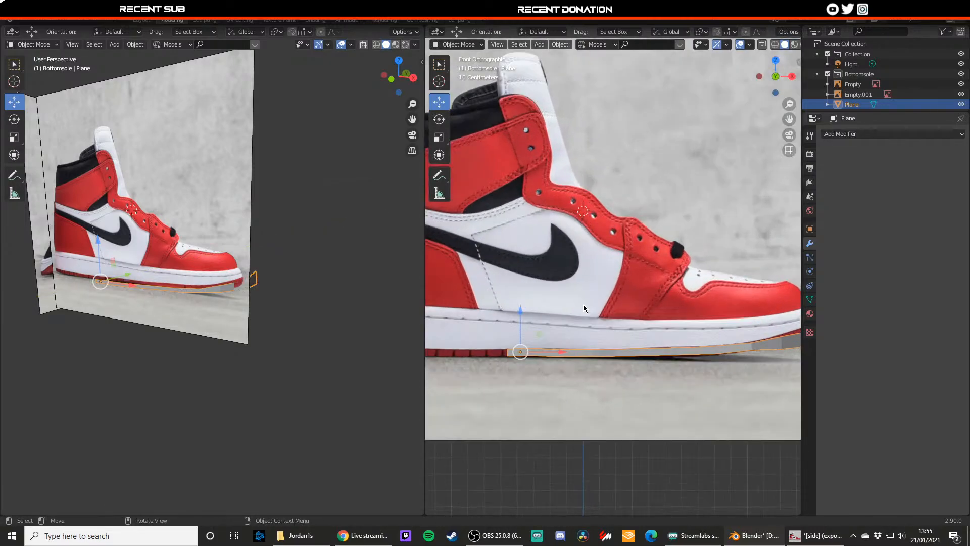
scroll(591, 318, "down", 1)
scroll(604, 342, "up", 2)
key("Tab")
middle_click_drag(604, 342, 621, 328, "shift")
key("2")
left_click(610, 329)
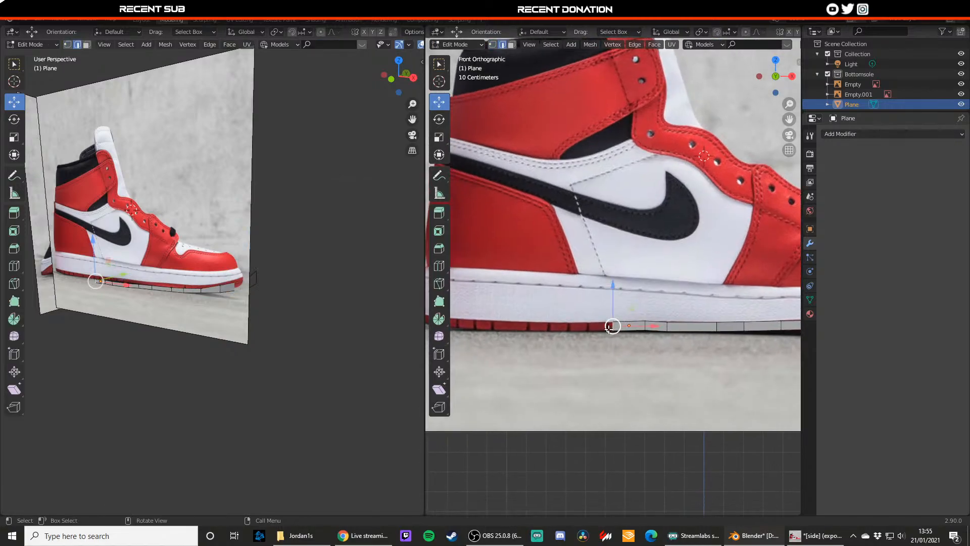
key("e")
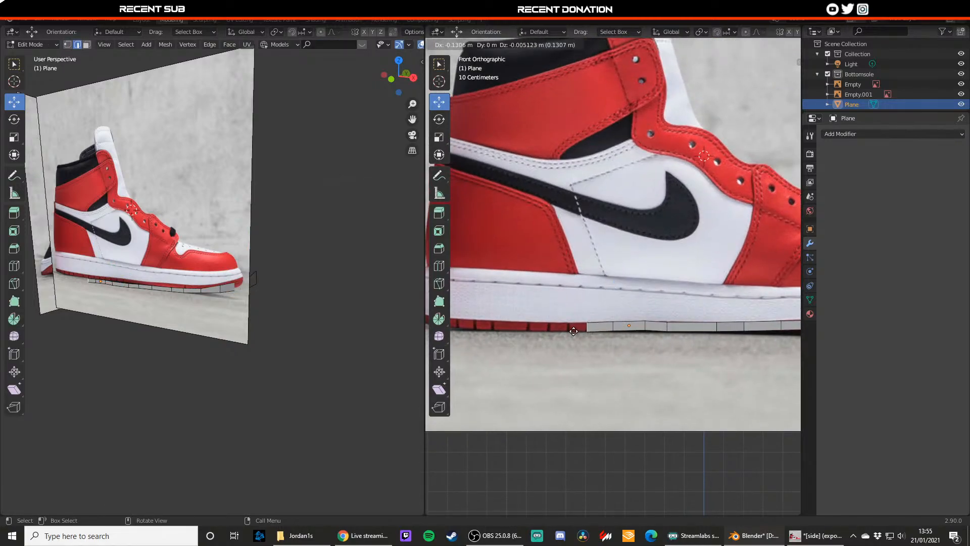
left_click(573, 331)
- Extend the strip further toward the heel with several short extruded segments that follow the outsole's tread
key("e")
left_click(543, 329)
key("e")
middle_click_drag(522, 332, 498, 305, "shift")
left_click(620, 318)
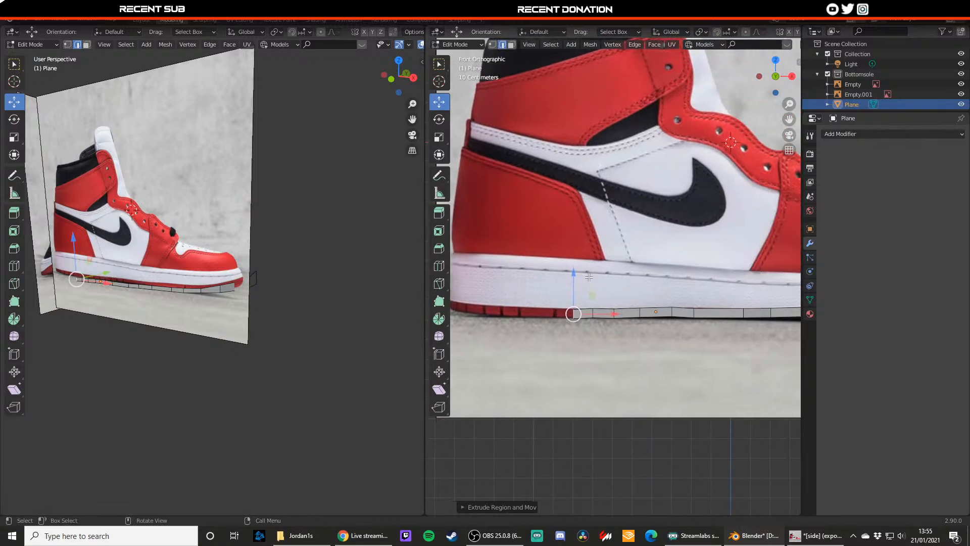
left_click(792, 76)
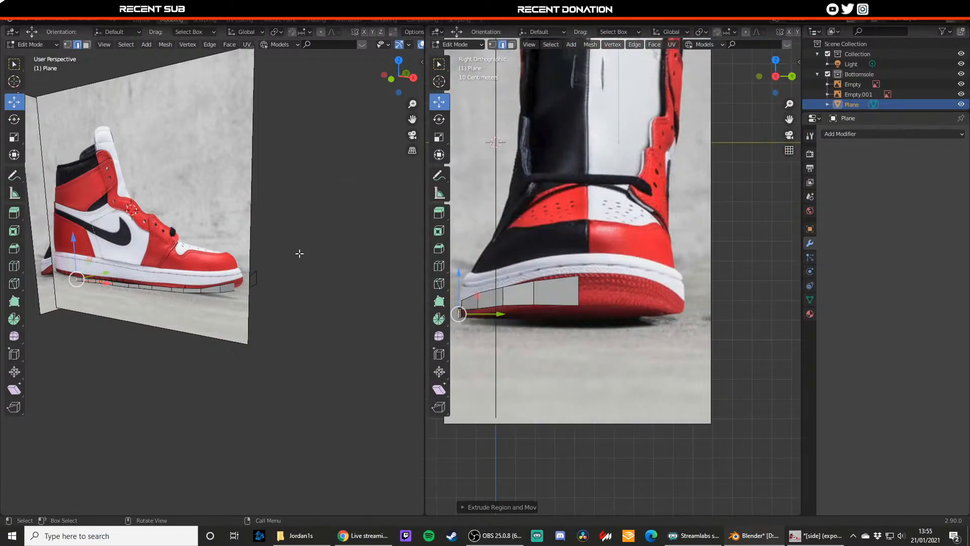
key("KP_1")
scroll(304, 284, "up", 6)
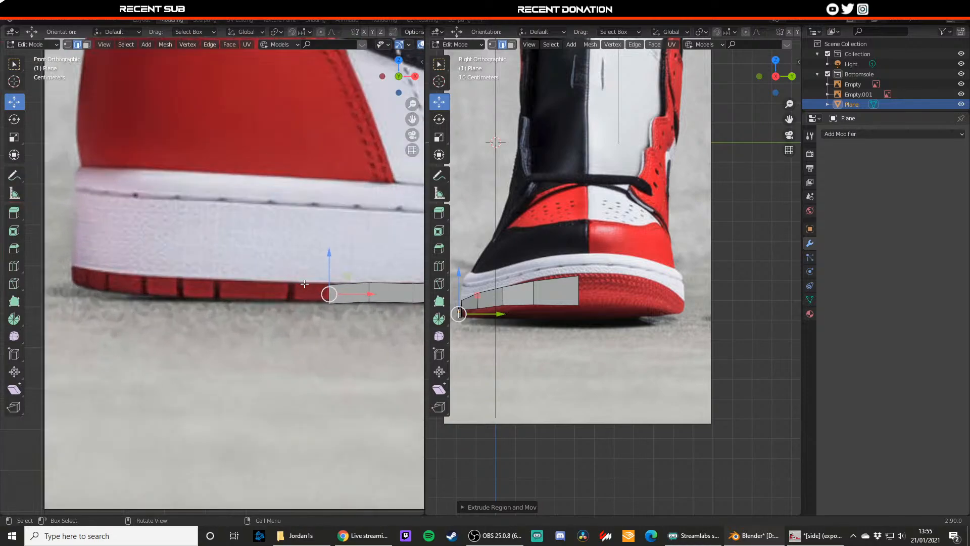
key("e")
left_click(288, 276)
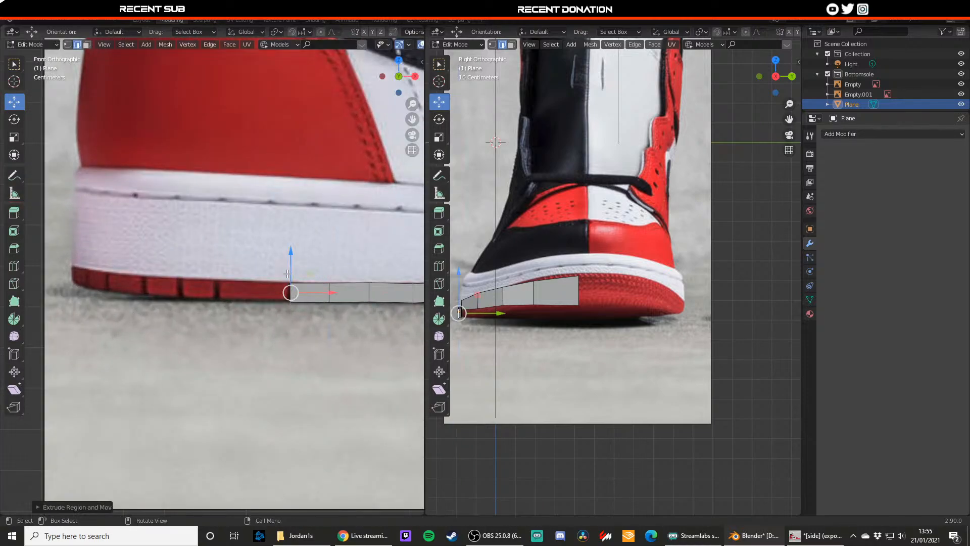
- Extrude the remaining segments along the rising outsole until the strip reaches the back end of the heel
key("e")
left_click(169, 267)
key("e")
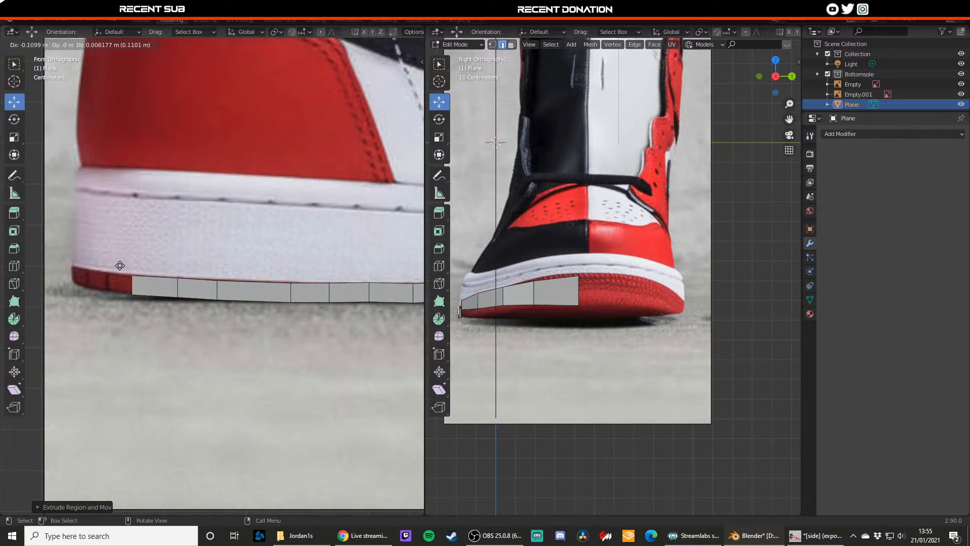
left_click(126, 265)
key("e")
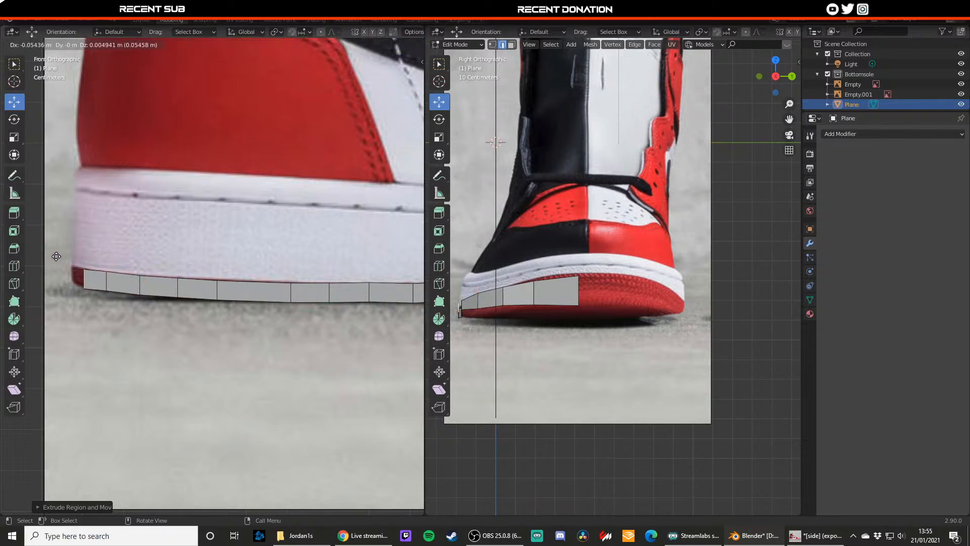
left_click(44, 252)
- Fit the heel end edge's lower and upper vertices to the outsole's rear corner, and return to Object Mode
key("1")
left_click(73, 284)
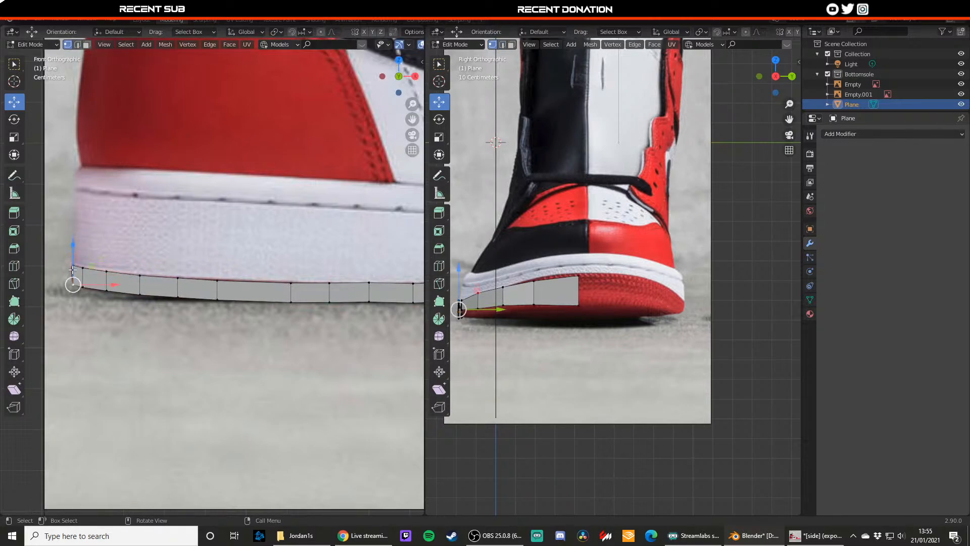
key("g")
left_click(74, 285)
left_click(74, 266)
key("g")
left_click(87, 265)
key("Tab")
middle_click_drag(87, 264, 277, 267)
scroll(277, 266, "up", 4)
key("Tab")
middle_click_drag(211, 240, 282, 252)
left_click(391, 81)
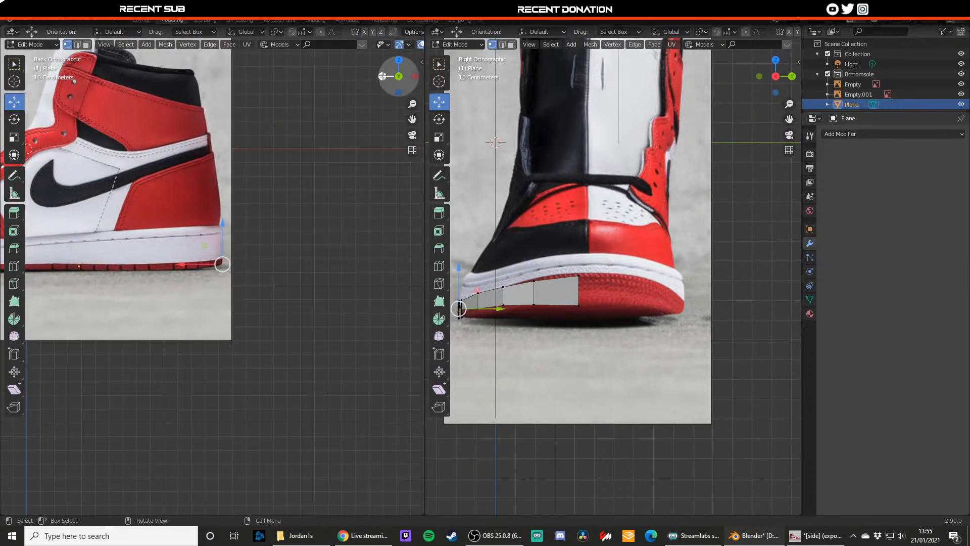
left_click(417, 78)
scroll(291, 212, "up", 3)
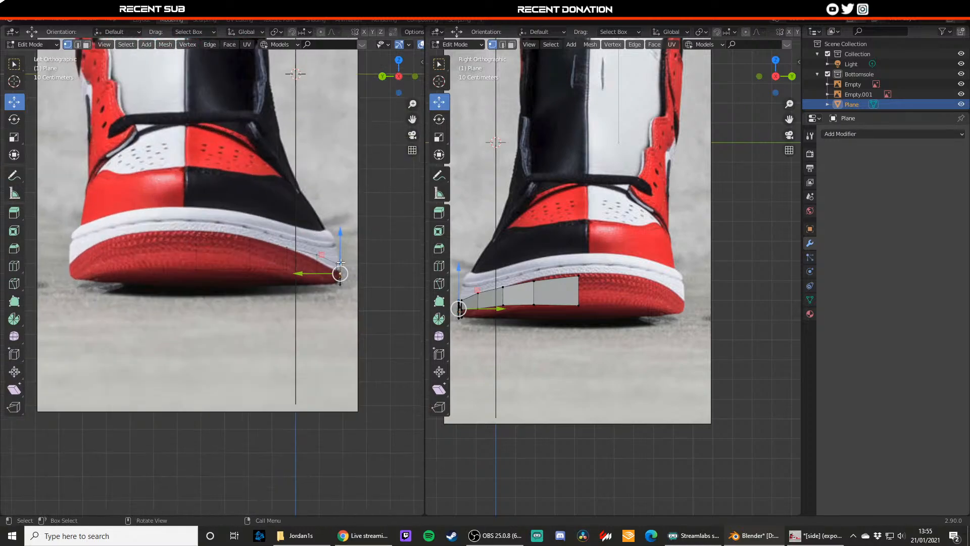
middle_click_drag(342, 262, 289, 276, "shift")
scroll(323, 266, "down", 3)
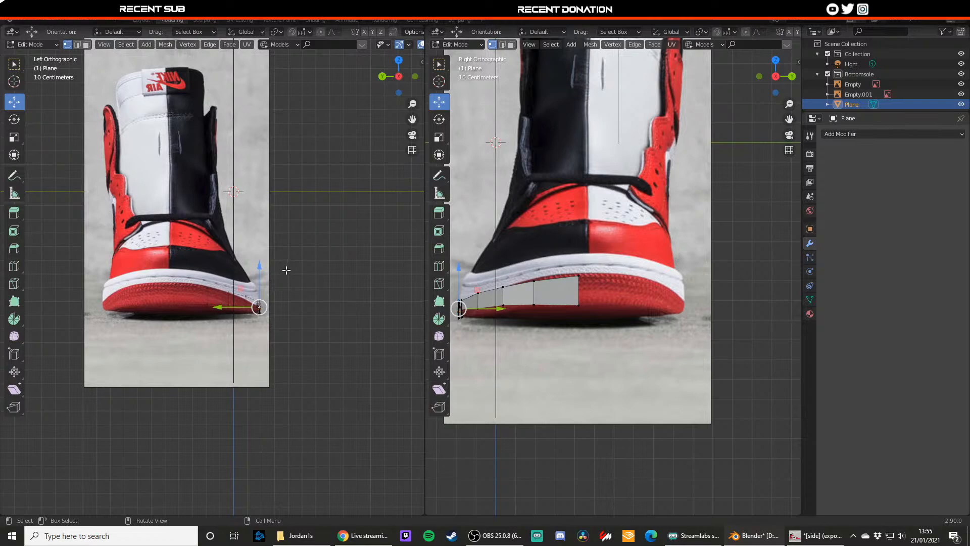
scroll(284, 269, "up", 2)
key("e")
right_click(230, 252)
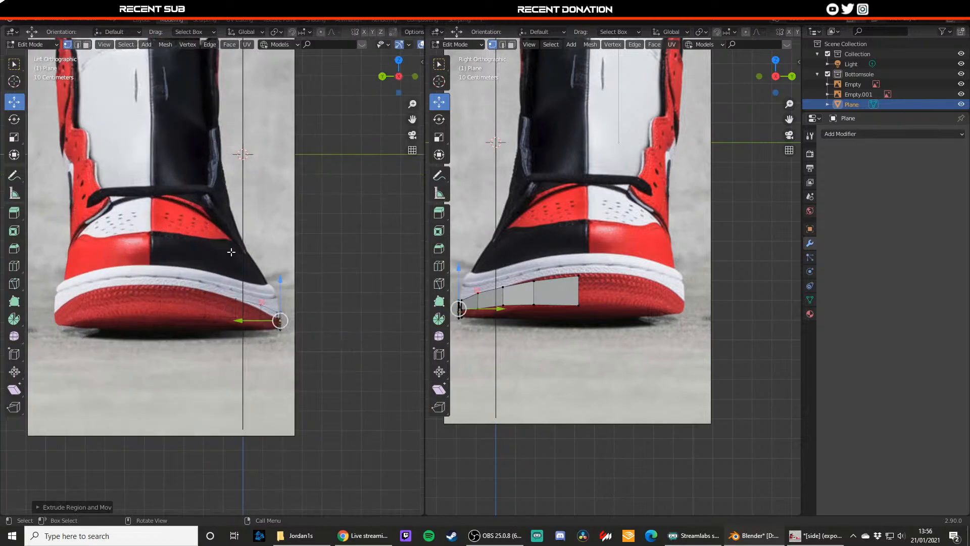
key("ctrl+z")
- Select the strip's heel end edge and extrude it in several segments across the back of the heel along Y
middle_click_drag(307, 271, 347, 208)
left_click(202, 328)
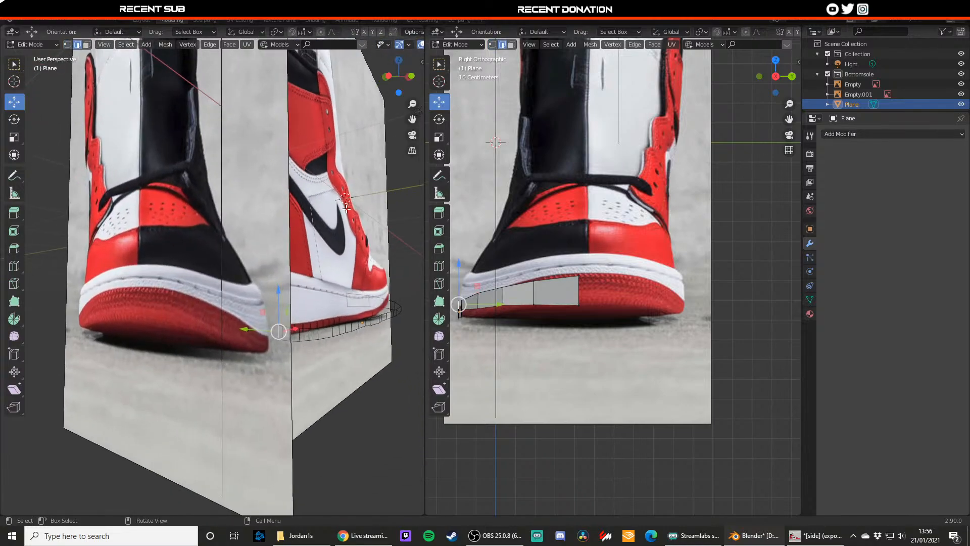
left_click(386, 76)
left_click(414, 77)
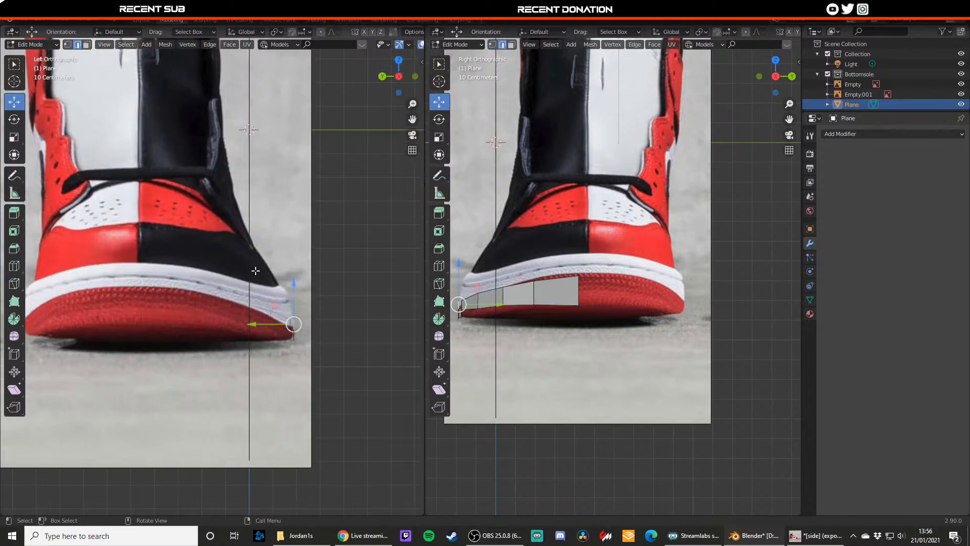
key("g")
left_click(226, 265)
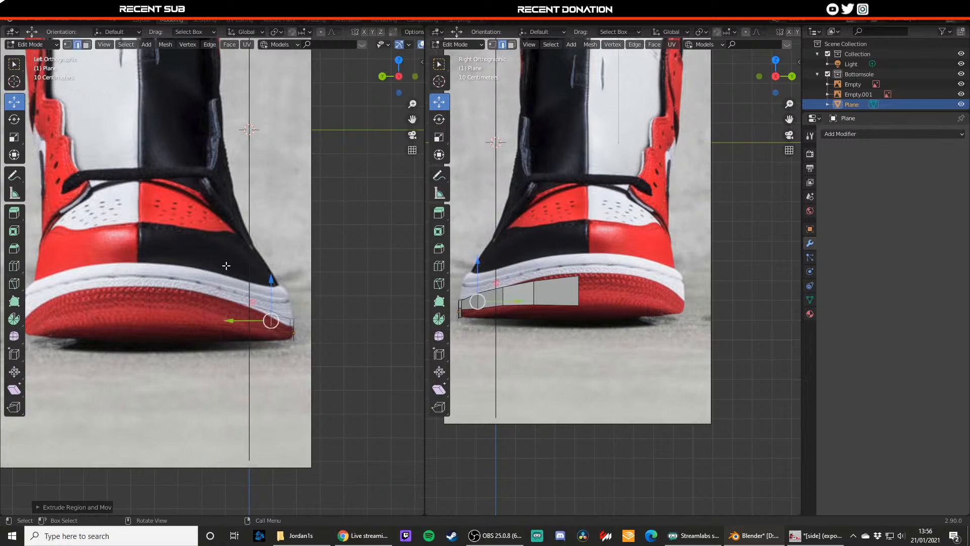
key("e")
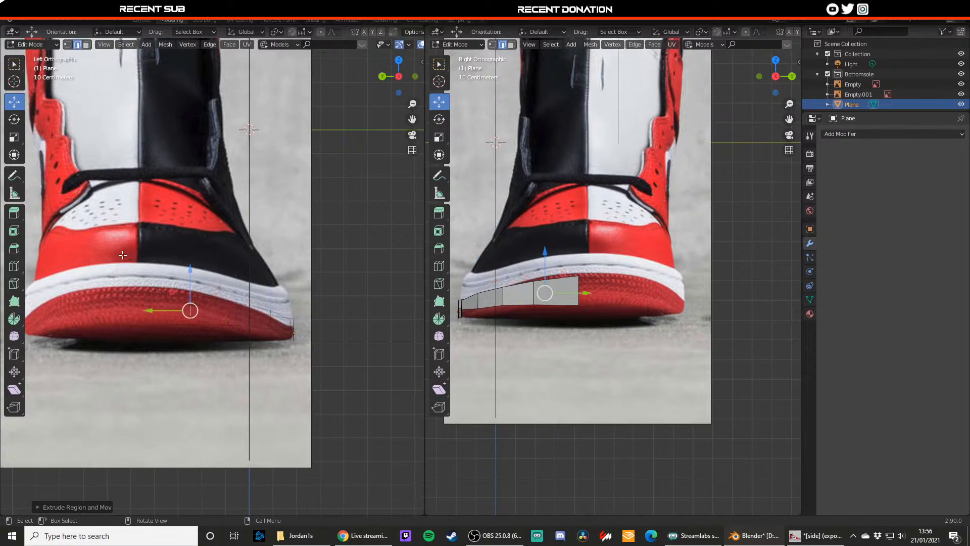
left_click(77, 253)
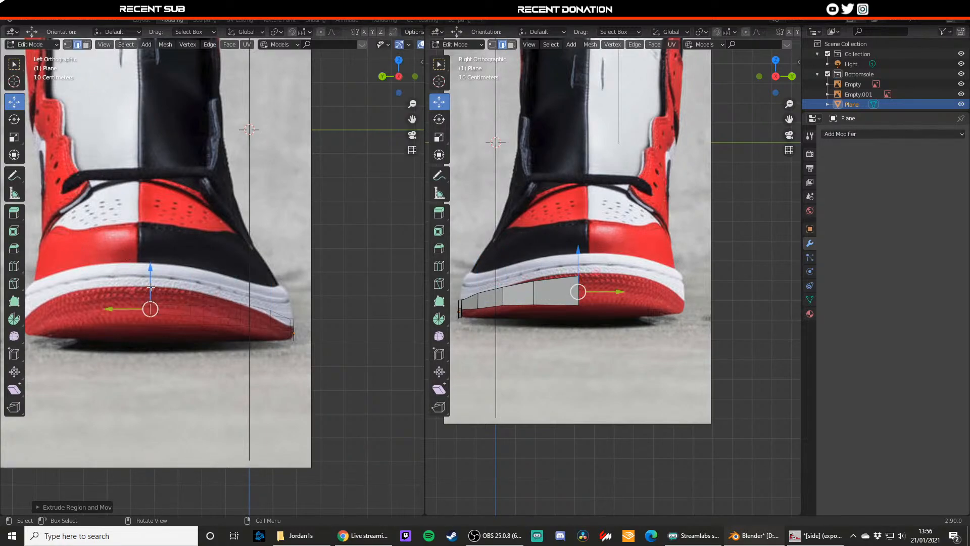
- Scale the edges of the strip's heel section vertically so its height follows the outsole outline in the front reference
key("shift+space")
key("s")
left_click_drag(151, 282, 188, 279)
left_click_drag(190, 246, 190, 246)
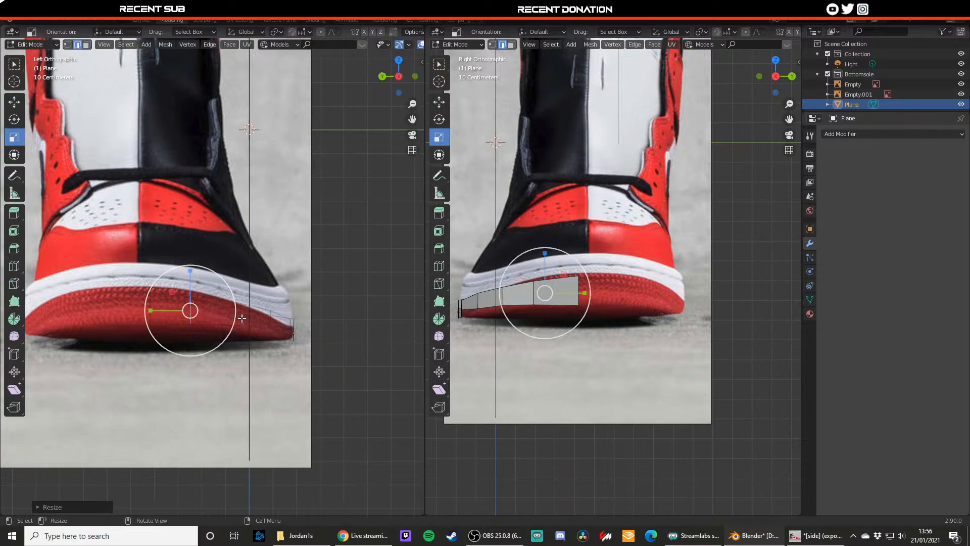
left_click(236, 312)
left_click_drag(236, 285, 232, 274)
left_click(233, 257)
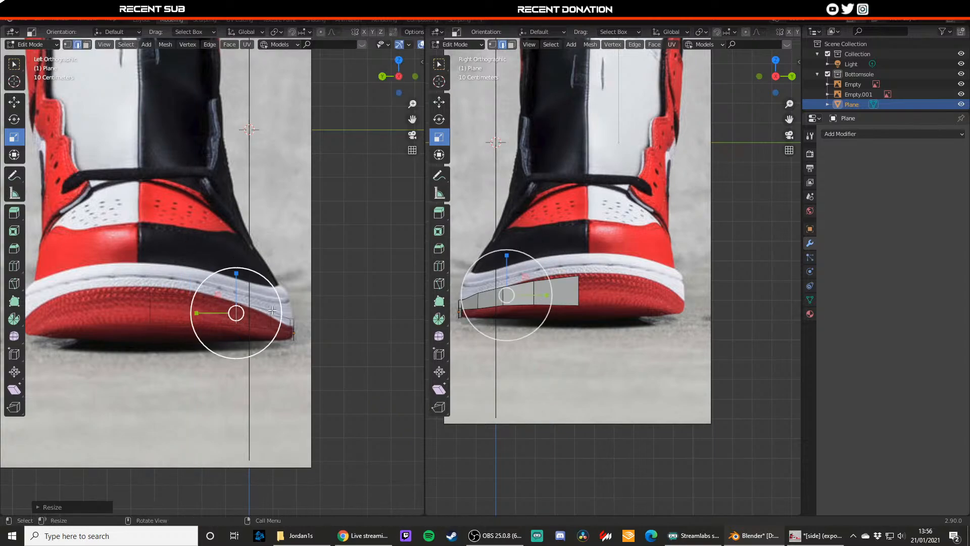
middle_click_drag(233, 257, 191, 311)
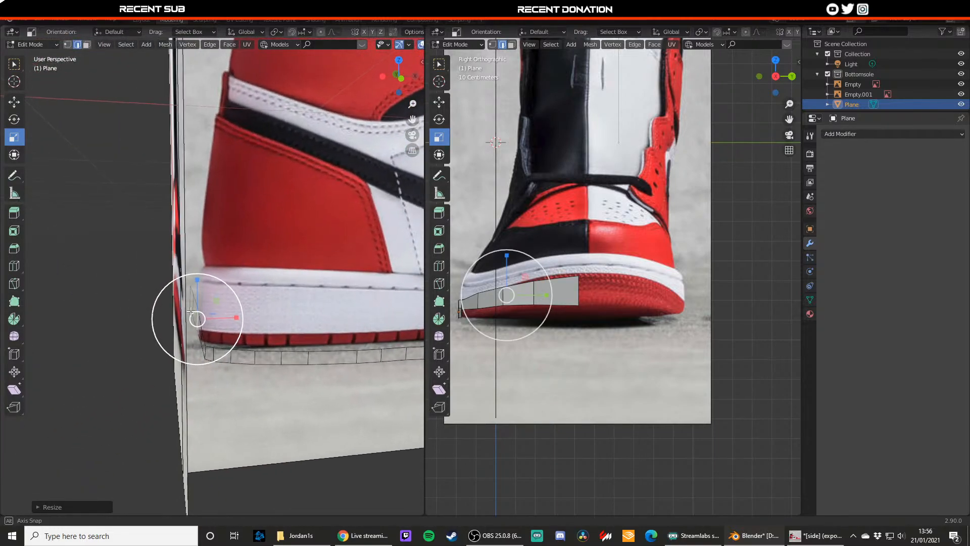
left_click(201, 338)
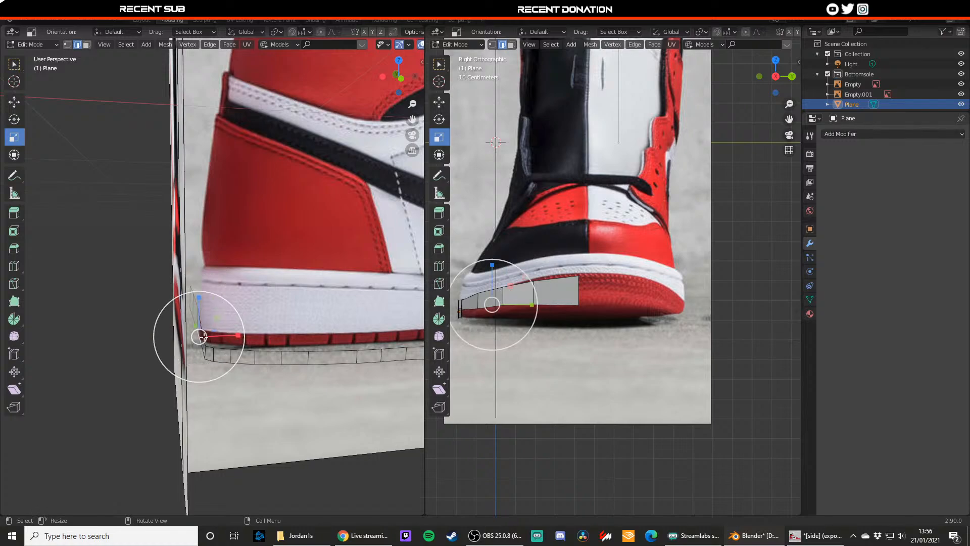
- Move the front-view reference image along Y to about 5.69 m, clear of the strip, and switch the viewport to solid shading
middle_click_drag(201, 336, 225, 331)
key("Tab")
left_click(171, 247)
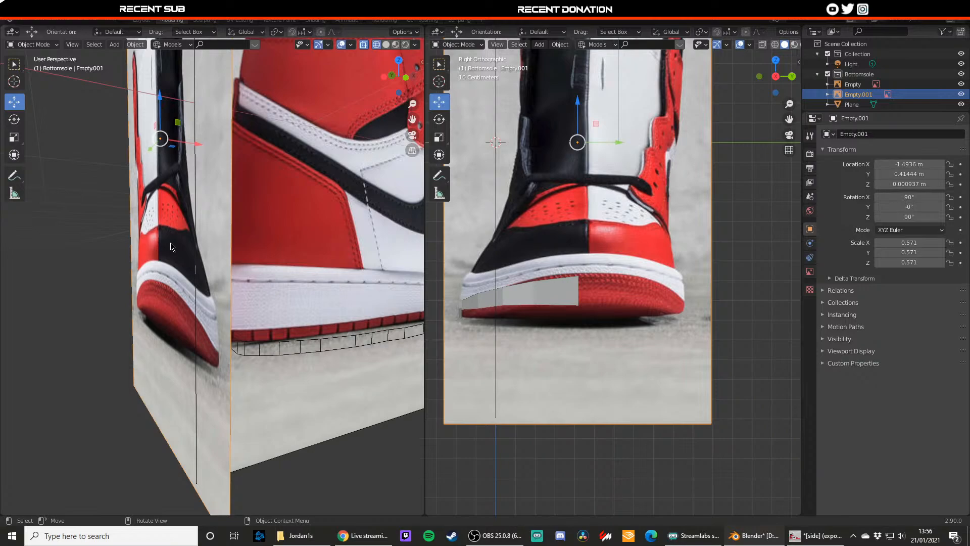
scroll(171, 246, "down", 5)
middle_click_drag(170, 247, 96, 266)
scroll(96, 267, "down", 5)
middle_click_drag(282, 256, 257, 269)
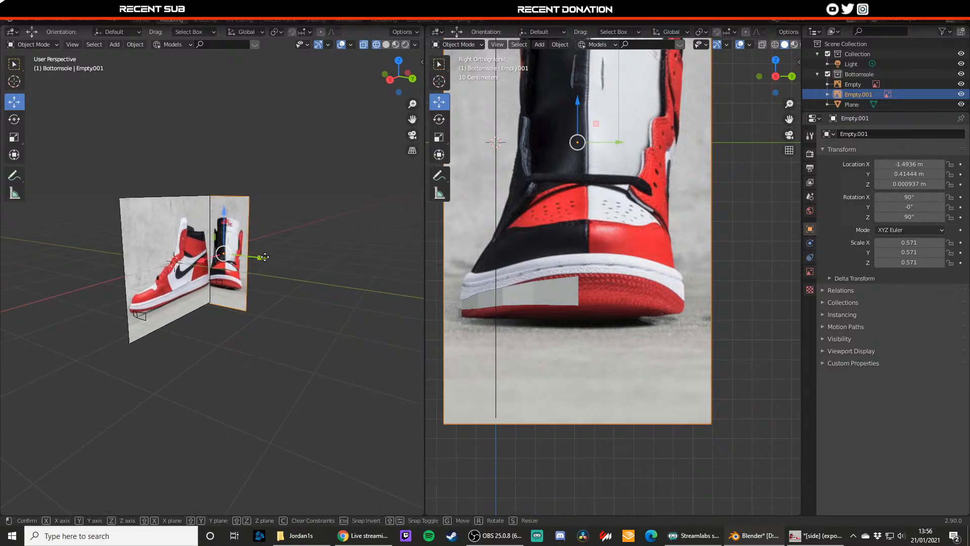
left_click_drag(259, 257, 181, 315)
mouse_move(181, 312)
middle_mouse_down()
mouse_move(274, 308)
mouse_move(269, 265)
middle_mouse_up()
scroll(275, 309, "down", 3)
key("z")
left_click(331, 311)
- Edit the strip and move the first edge behind the heel corner backward along X
scroll(239, 289, "up", 3)
scroll(269, 265, "up", 5)
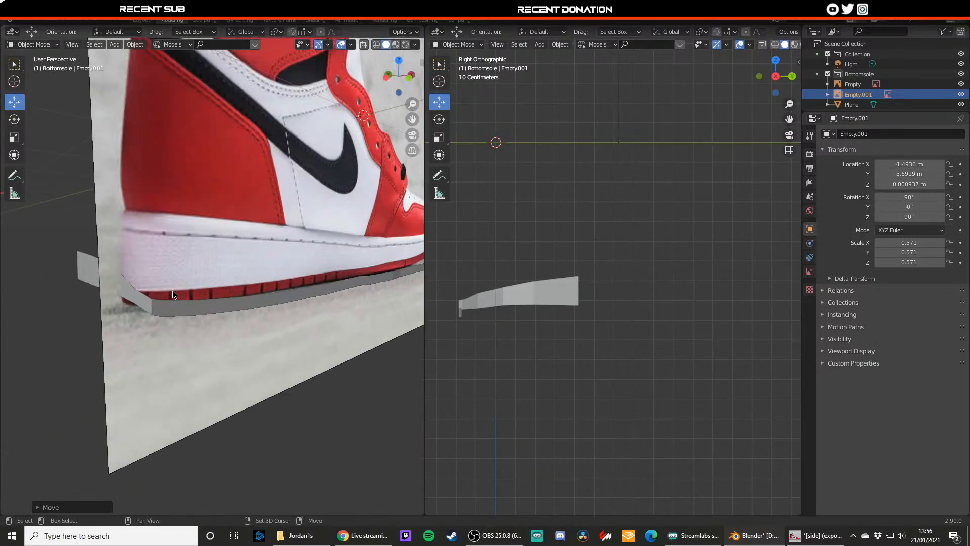
middle_click_drag(187, 293, 224, 330, "shift")
scroll(233, 314, "up", 3)
scroll(225, 318, "down", 4)
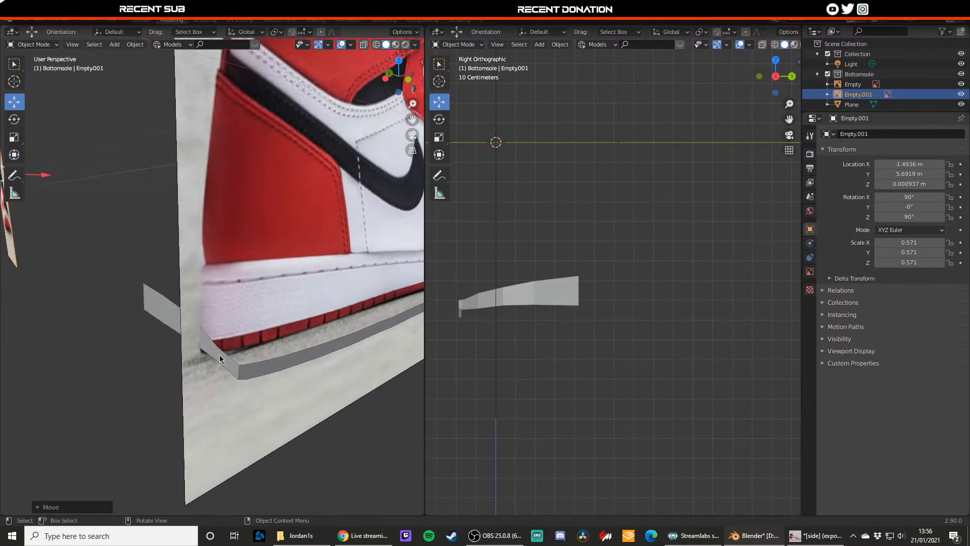
left_click(221, 357)
key("Tab")
left_click(218, 355)
key("shift+space")
key("g")
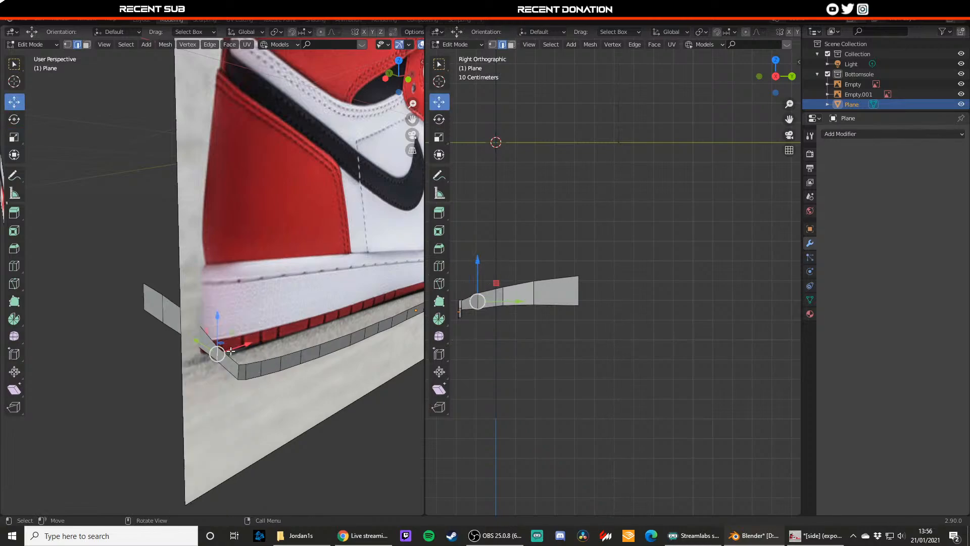
left_click(214, 329)
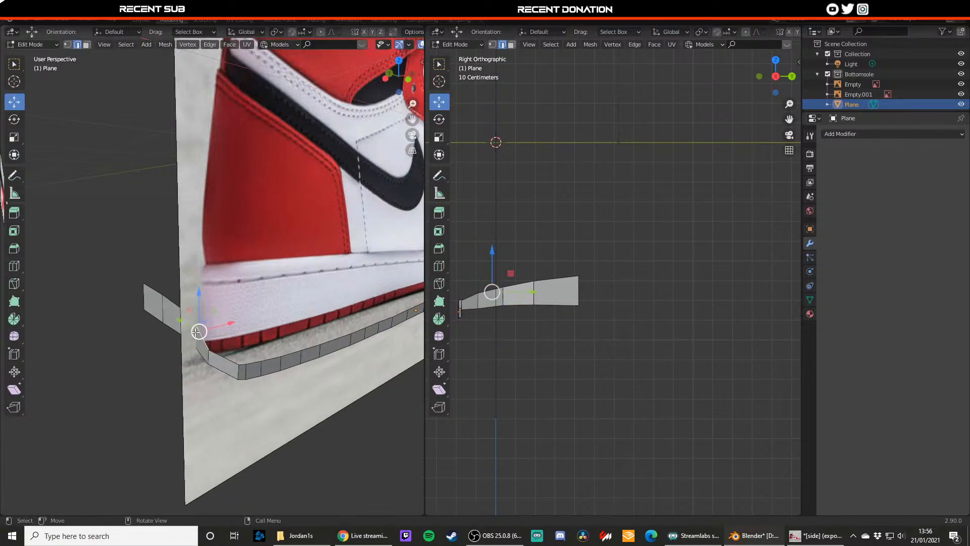
- Change the viewport shading to material preview and push the next heel edges backward along X to round the heel
key("alt+z")
key("z")
left_click(215, 321)
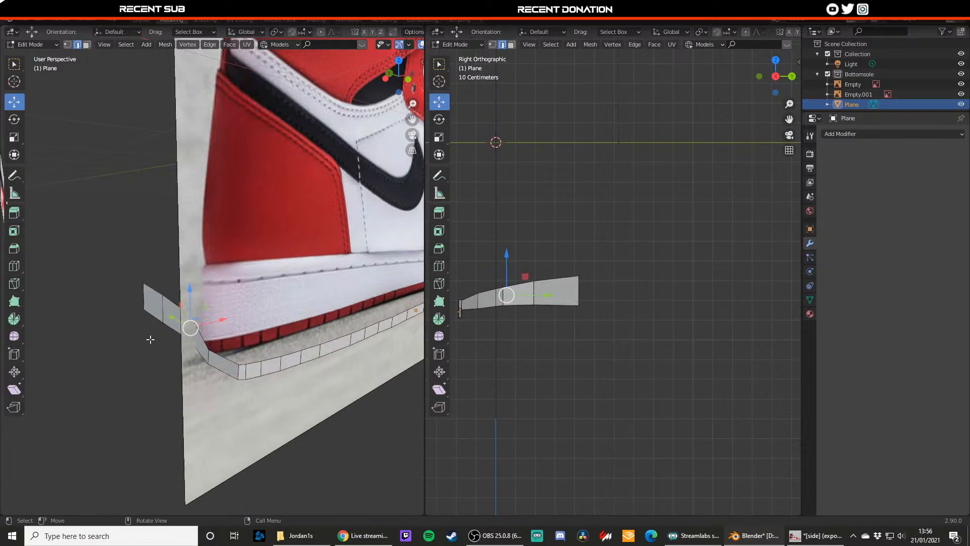
left_click_drag(216, 321, 201, 324)
middle_click_drag(197, 327, 208, 339)
left_click(200, 332)
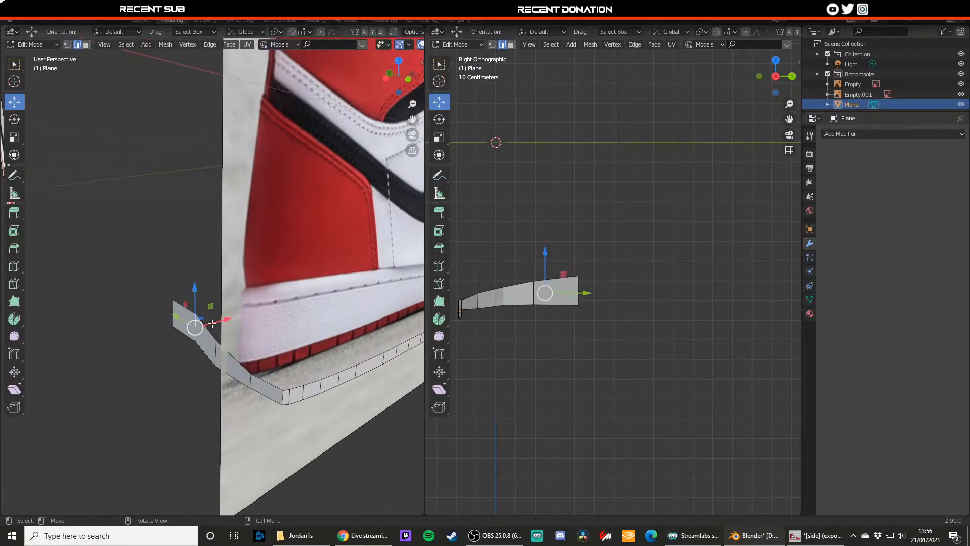
left_click_drag(214, 323, 201, 326)
- Move the middle heel edge further back along X, refining its position in top view
left_click(216, 357)
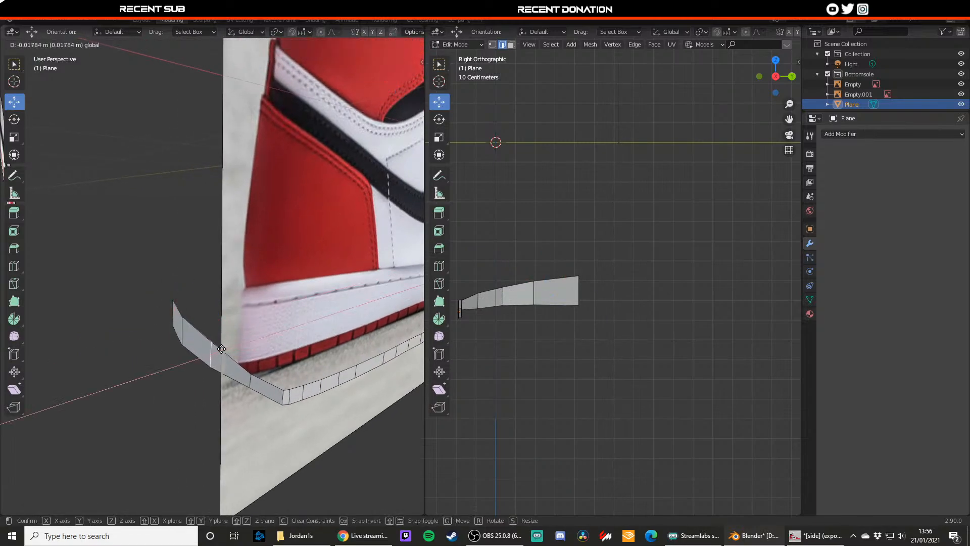
middle_click_drag(218, 356, 213, 328)
key("KP_7")
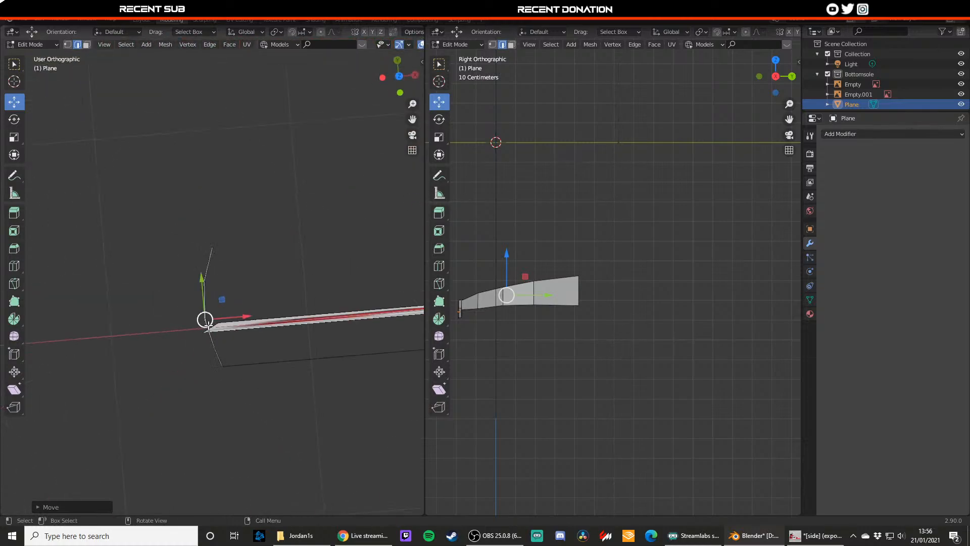
scroll(229, 323, "up", 3)
left_click_drag(226, 349, 223, 349)
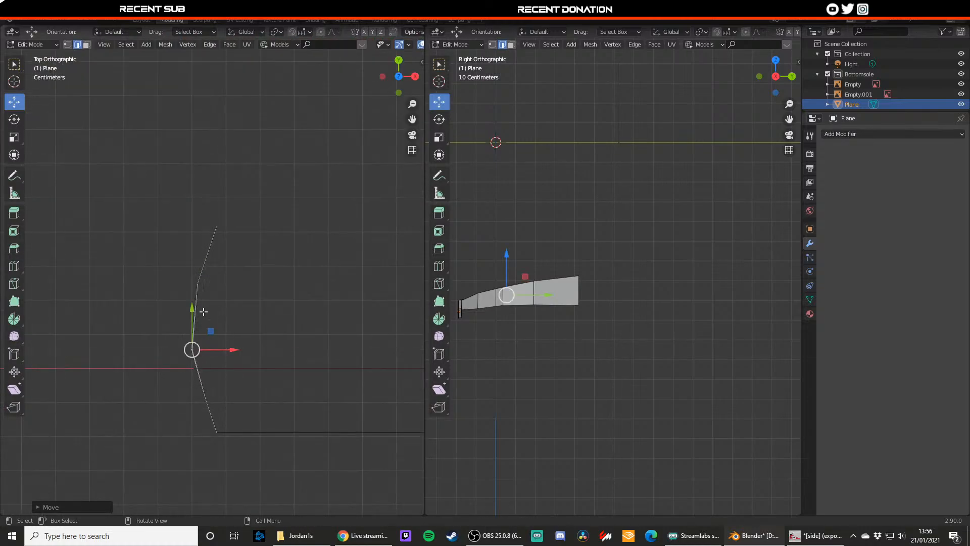
- Shift the last two heel edges backward along X in top view to smooth the heel curve, and return to Object Mode
middle_click_drag(203, 313, 266, 262)
key("KP_7")
middle_click_drag(543, 298, 599, 294)
middle_click_drag(498, 293, 609, 286)
left_click(611, 286)
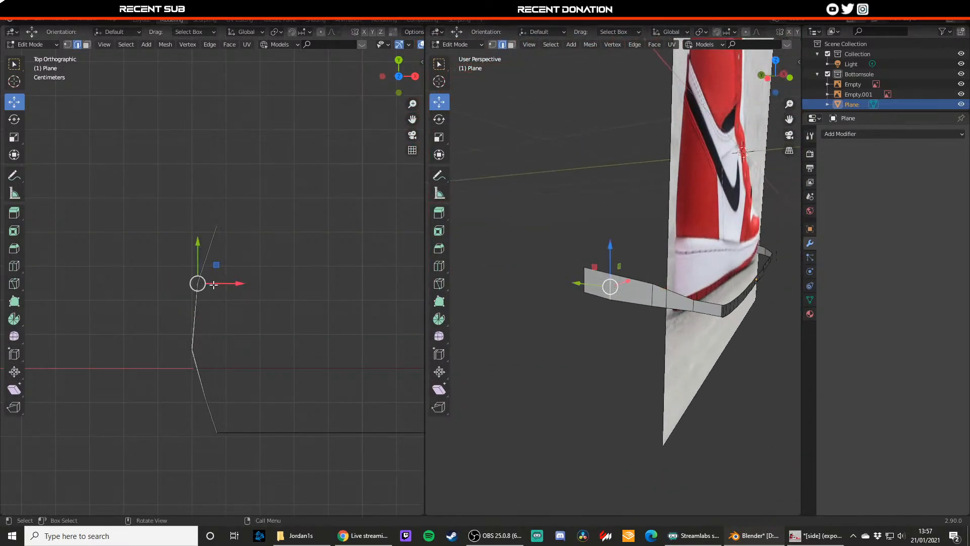
left_click_drag(225, 284, 220, 284)
left_click(586, 280)
left_click_drag(240, 225, 227, 223)
key("Tab")
- Lower the upper corner of the strip's toe end slightly in Edit Mode, and return to Object Mode
scroll(292, 268, "down", 6)
middle_click_drag(293, 268, 258, 245)
scroll(257, 246, "up", 5)
middle_click_drag(249, 292, 245, 275)
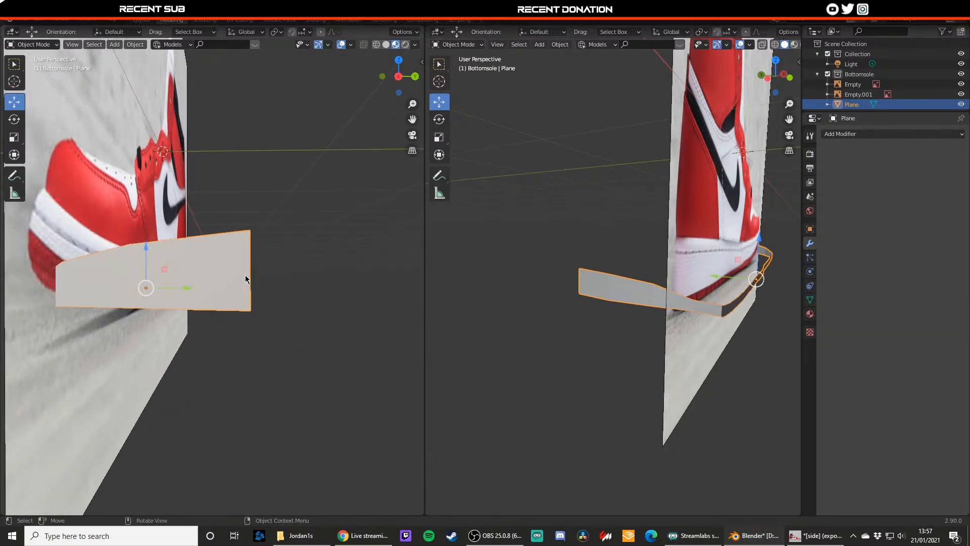
key("Tab")
key("Tab")
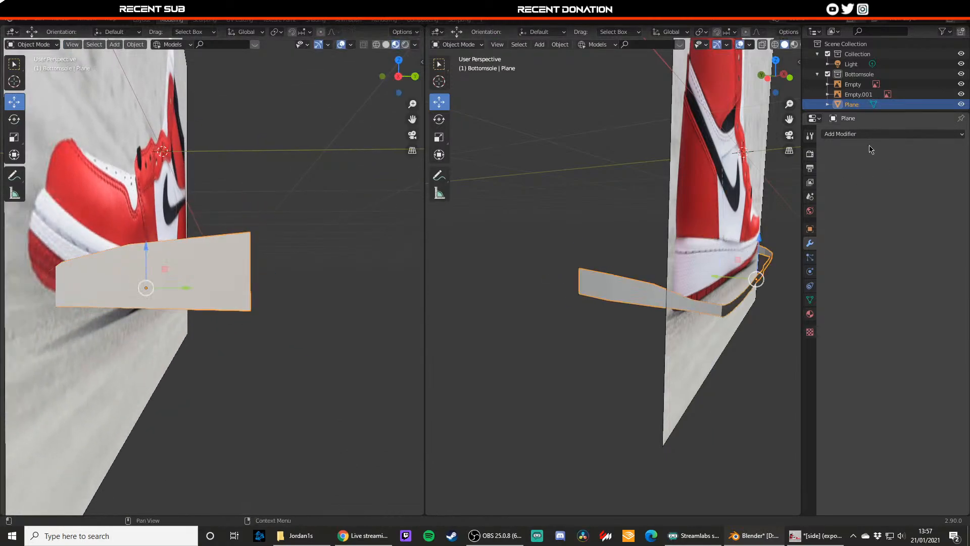
- Try a Subdivision Surface modifier on the strip and inspect the smoothed shape from several angles
left_click(842, 134)
left_click(773, 301)
middle_click_drag(354, 217, 283, 197)
left_click(190, 196)
middle_click_drag(190, 196, 225, 193)
middle_click_drag(314, 187, 218, 236)
left_click(269, 203)
scroll(228, 240, "up", 2)
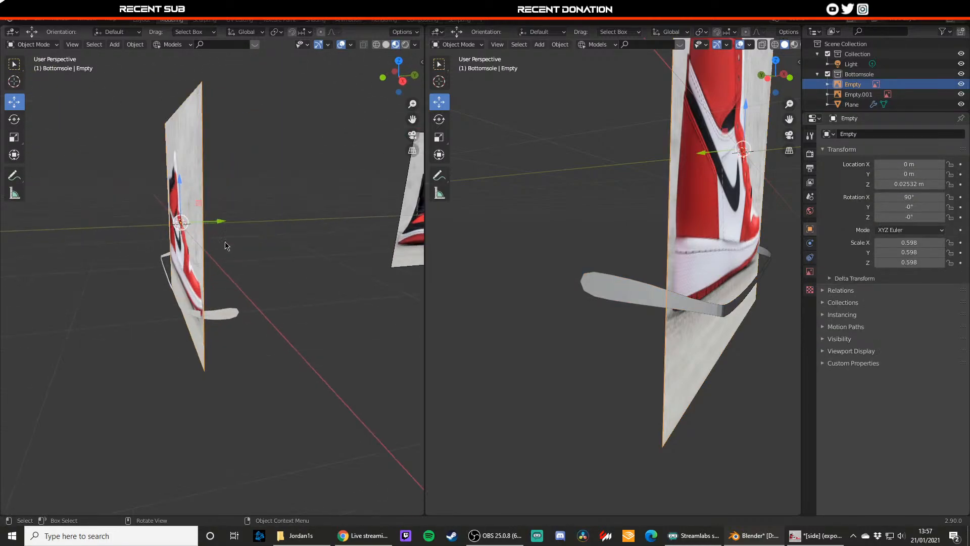
- Rename the side-view reference image as "side" and move it from Bottomsole into the collection named Collection
double_click(854, 85)
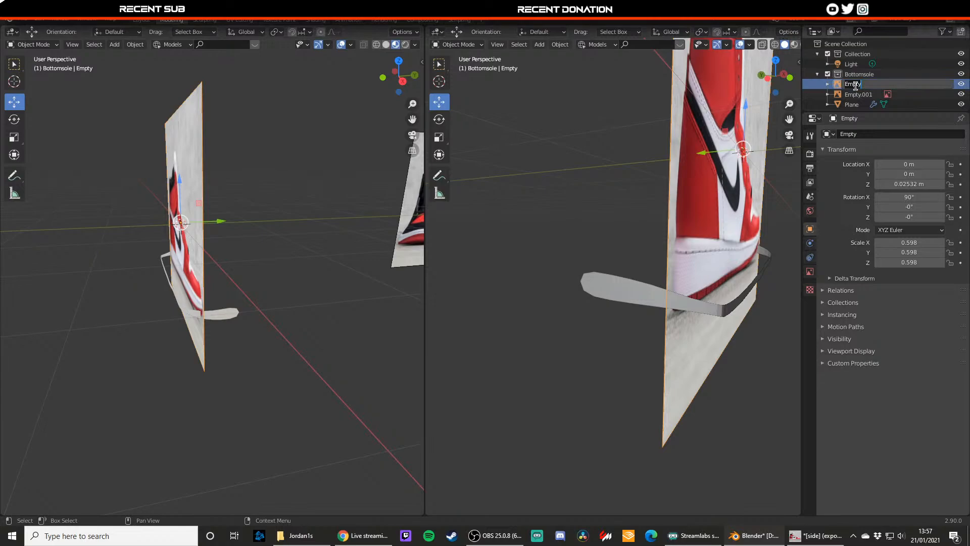
type("side")
key("Return")
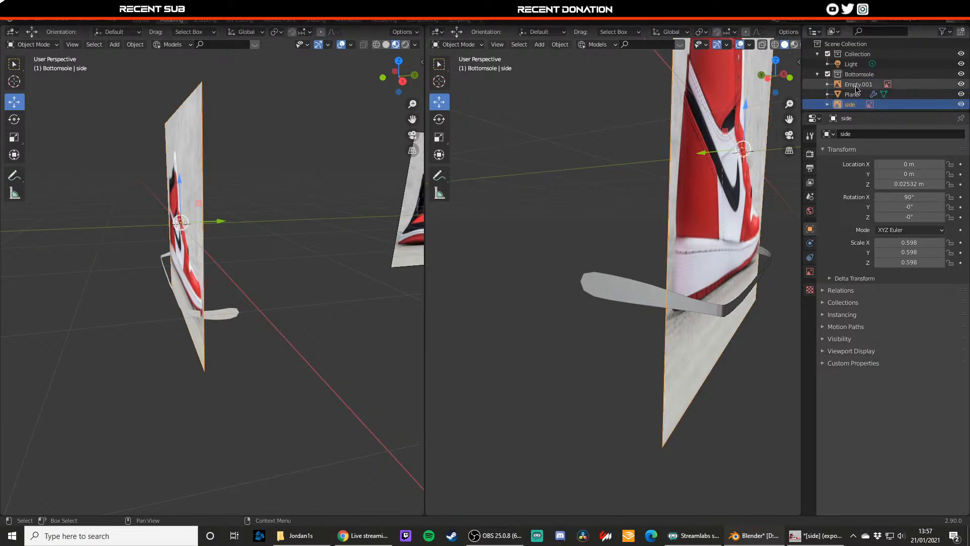
left_click_drag(847, 105, 855, 54)
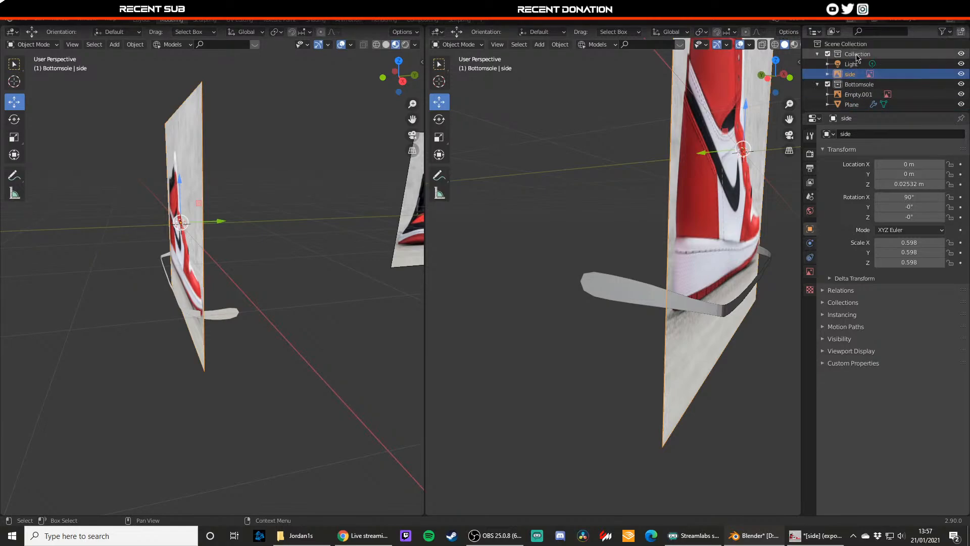
- Rename the front-view reference image as "front" and move it from Bottomsole into the collection named Collection
double_click(862, 95)
type("front")
key("Return")
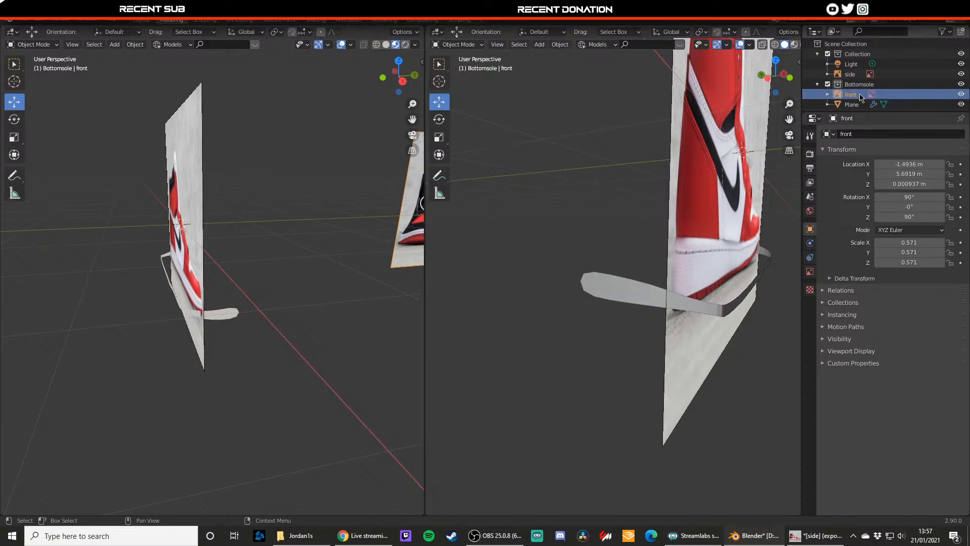
left_click_drag(861, 97, 857, 54)
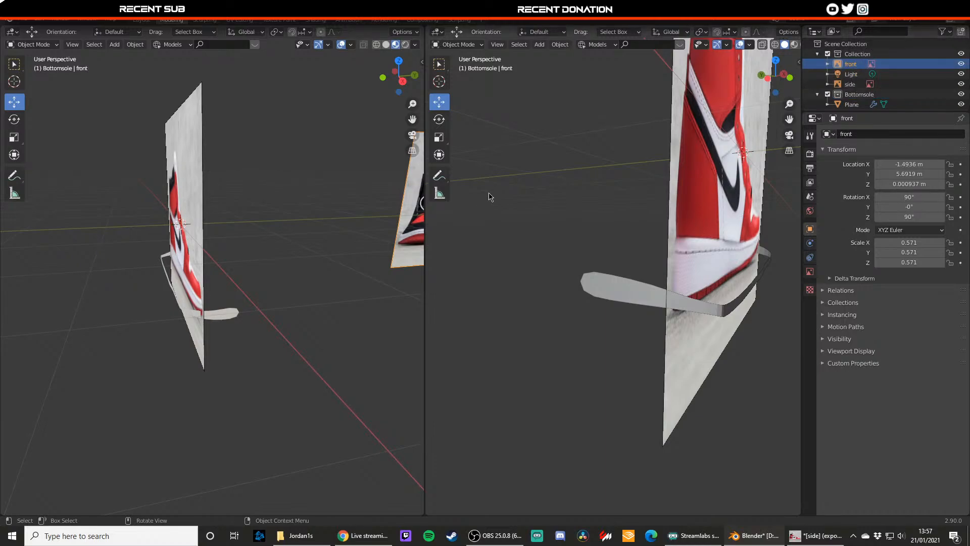
- Select the outsole strip and remove its Subdivision Surface modifier
scroll(489, 202, "down", 3)
scroll(372, 220, "down", 3)
middle_click_drag(389, 208, 272, 274)
scroll(322, 238, "up", 4)
scroll(242, 208, "down", 4)
middle_click_drag(156, 197, 217, 243)
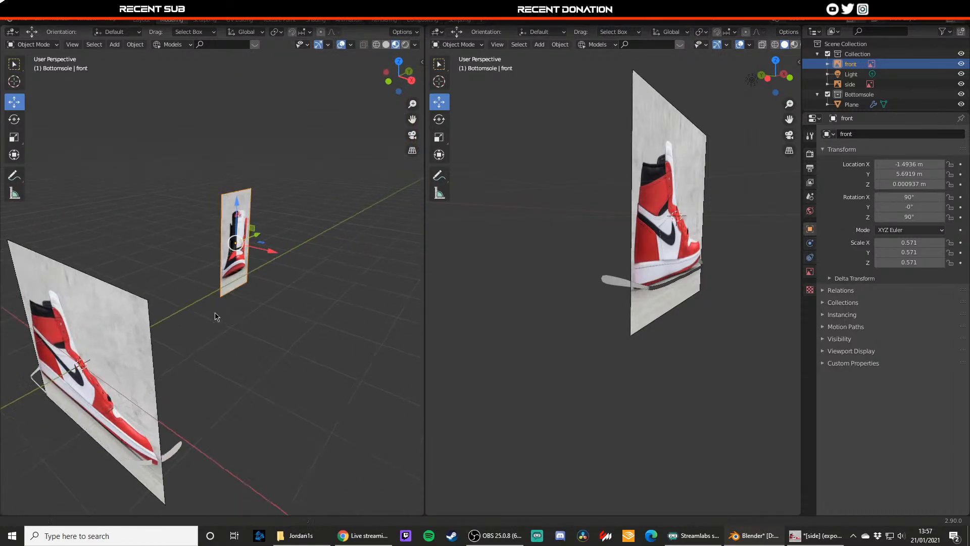
middle_click_drag(217, 318, 278, 253, "shift")
middle_click_drag(272, 329, 164, 231)
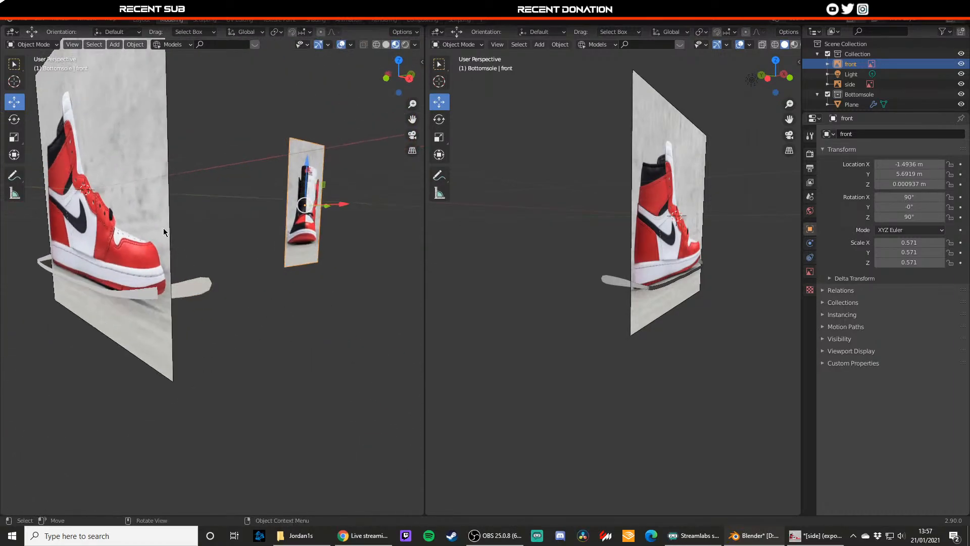
left_click(188, 292)
left_click(950, 155)
- Move the upper vertex of the strip's toe end further down along Z, and leave Edit Mode
middle_click_drag(192, 201, 290, 273, "shift")
scroll(306, 240, "down", 3)
scroll(296, 239, "up", 2)
key("Tab")
left_click_drag(199, 258, 197, 267)
key("Tab")
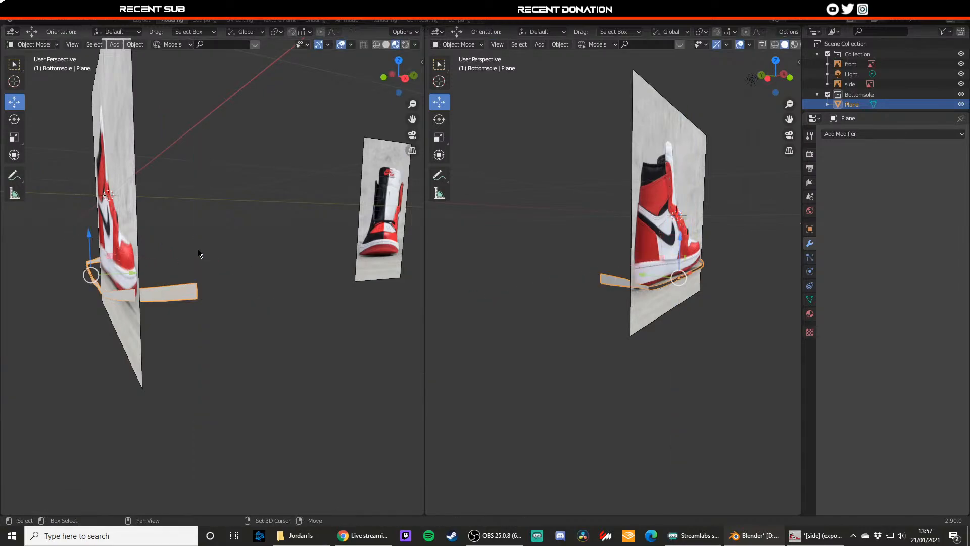
- Snap the 3D cursor to the upper corner vertex of the strip's toe end, and return to Object Mode
middle_click_drag(198, 250, 319, 254)
left_click(284, 267)
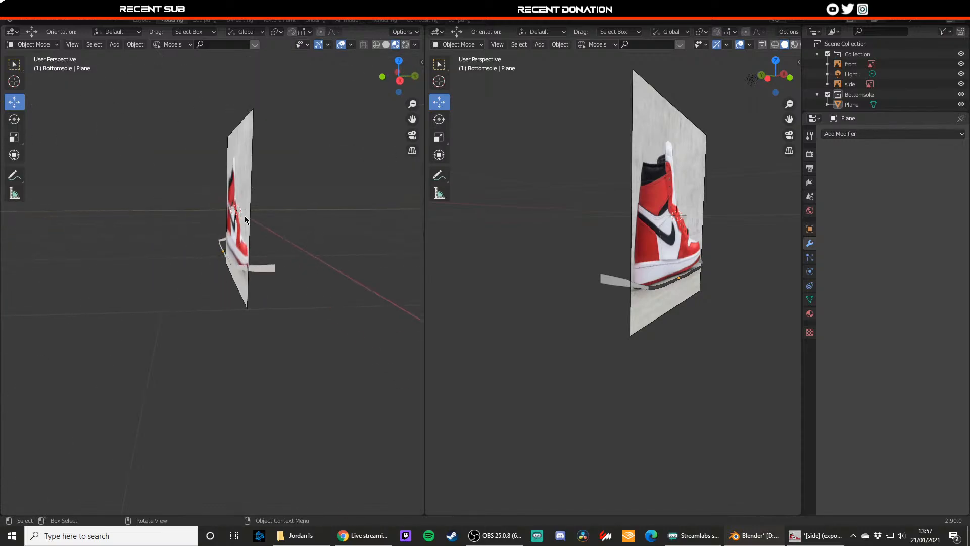
middle_click_drag(245, 216, 319, 277)
scroll(241, 283, "up", 5)
left_click(205, 273)
key("Tab")
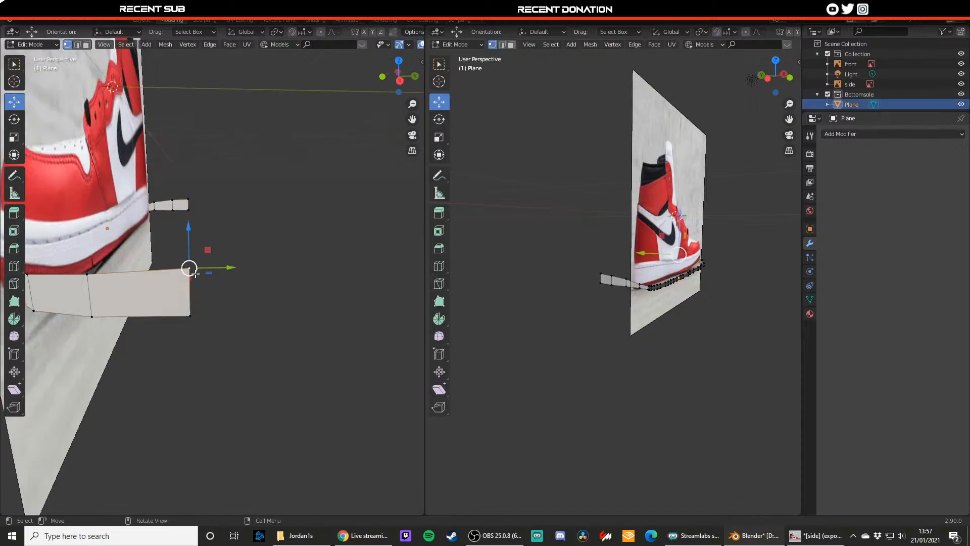
key("Tab")
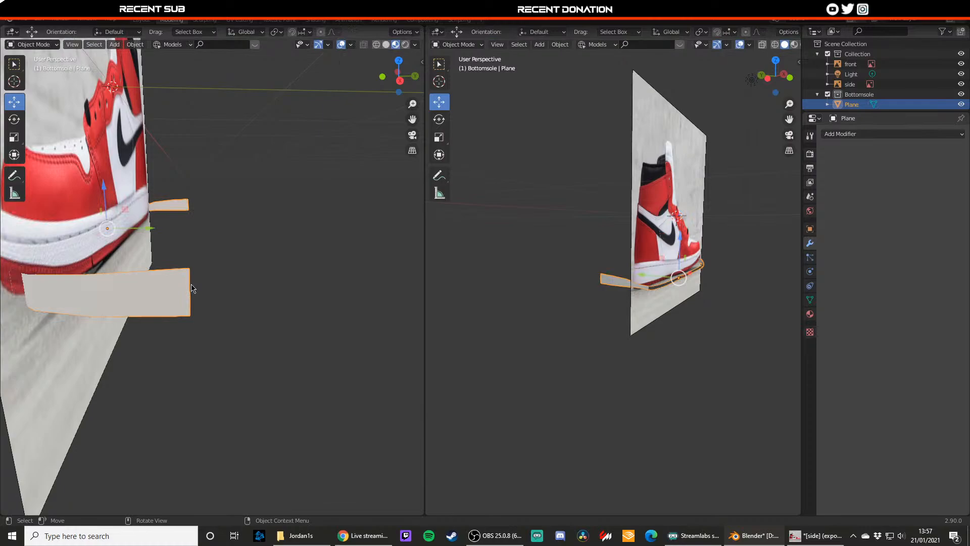
scroll(191, 288, "up", 2)
key("Tab")
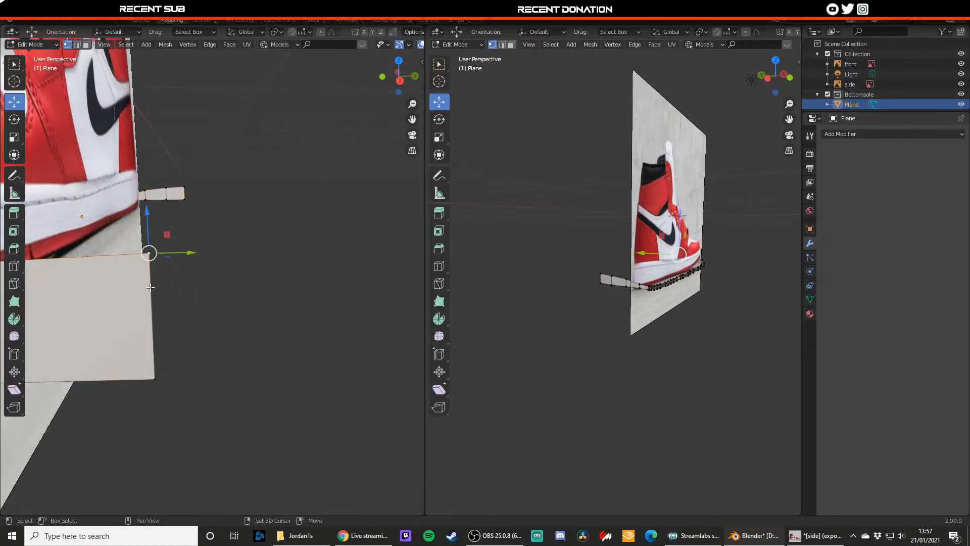
middle_click_drag(169, 284, 128, 288)
key("Tab")
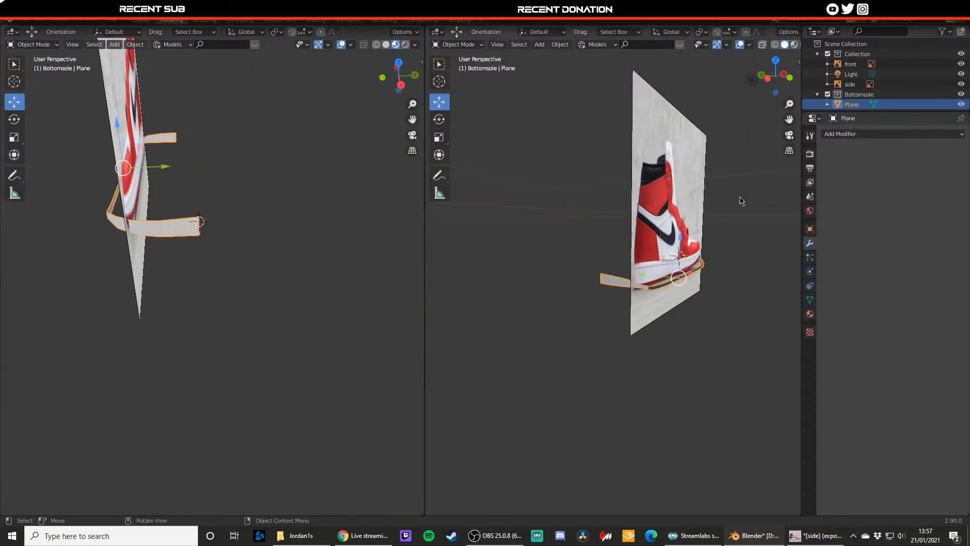
- Add a Mirror modifier to the outsole strip and try out its X and Y axes and the X flip
left_click(854, 135)
left_click(748, 233)
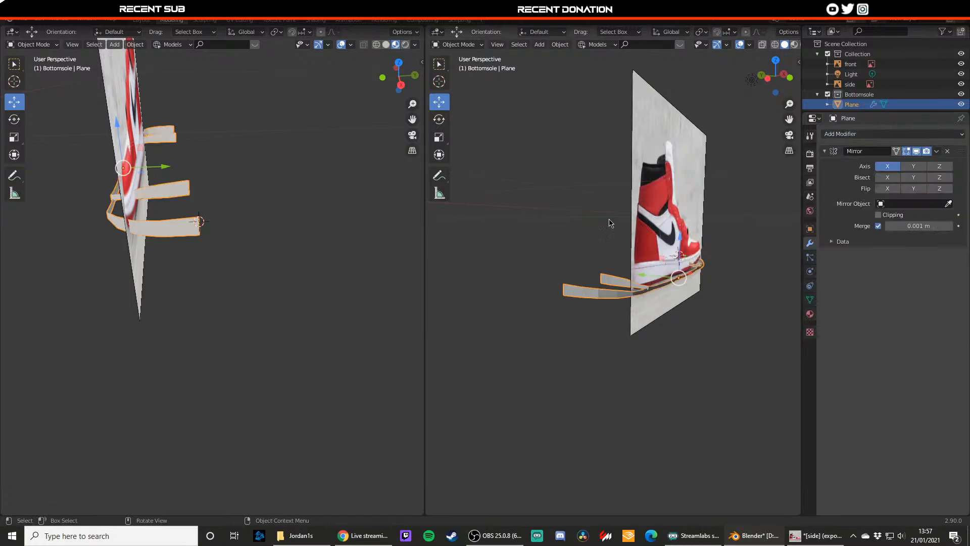
left_click(895, 169)
left_click(895, 169)
left_click(895, 168)
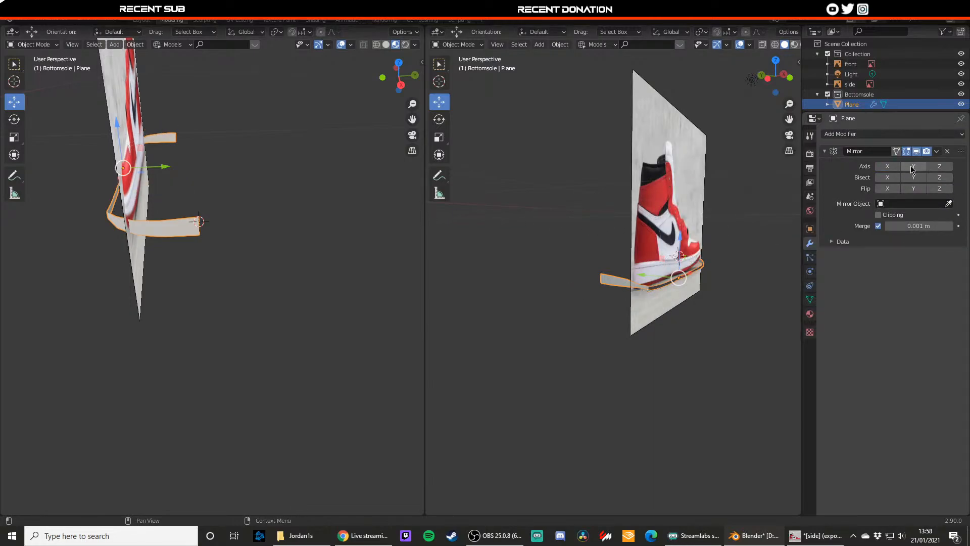
left_click(912, 168)
left_click(914, 167)
left_click(894, 168)
left_click(894, 167)
left_click(891, 167)
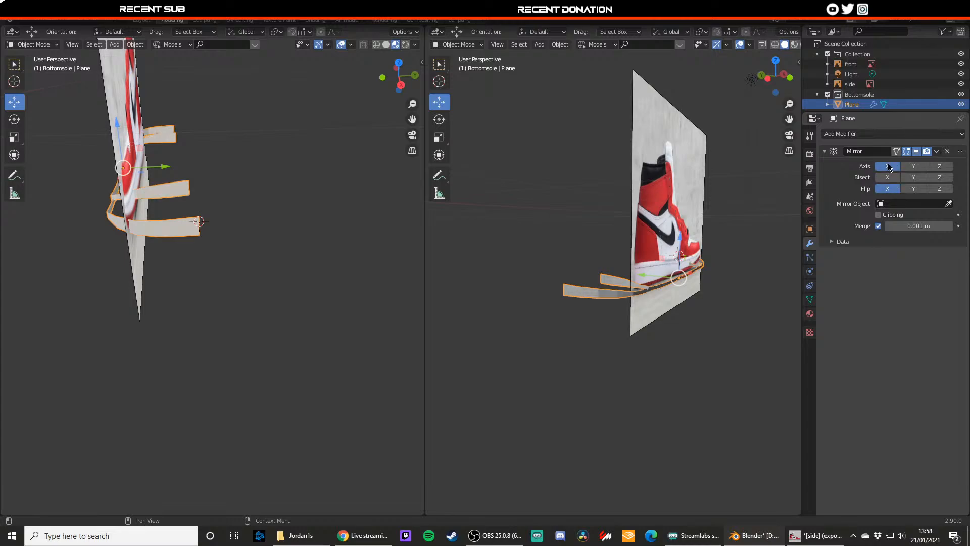
left_click(891, 167)
left_click(913, 166)
left_click(912, 166)
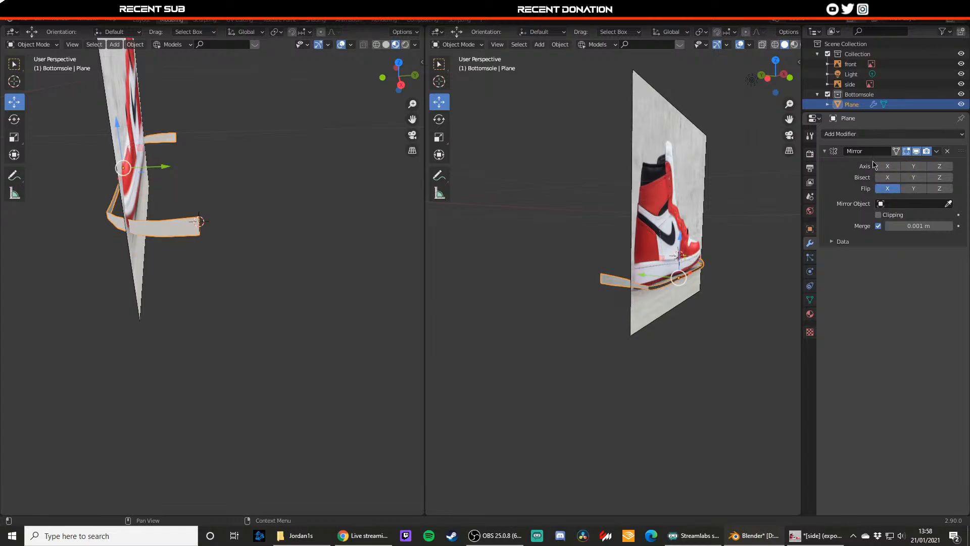
- Set the outsole strip's origin to the 3D cursor at the toe
left_click(135, 44)
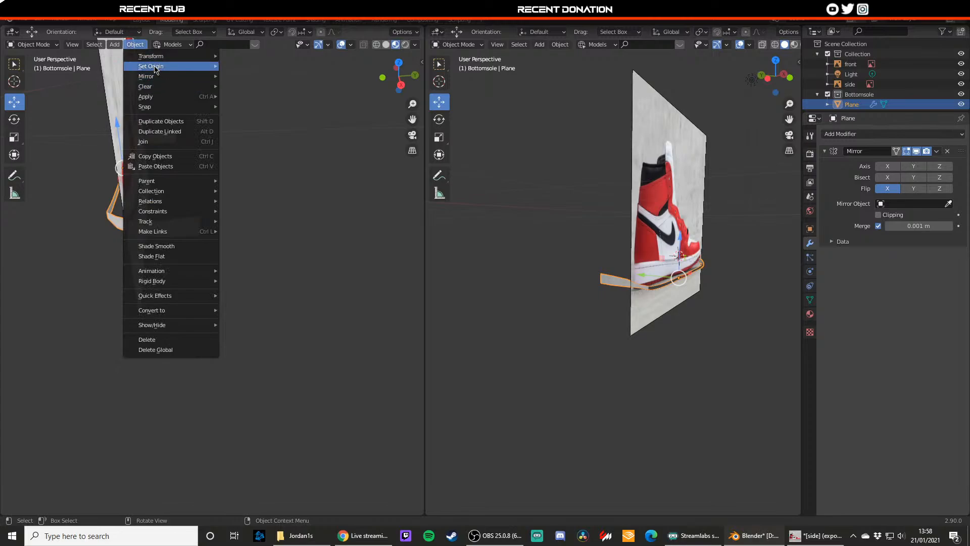
mouse_move(154, 66)
left_click(272, 99)
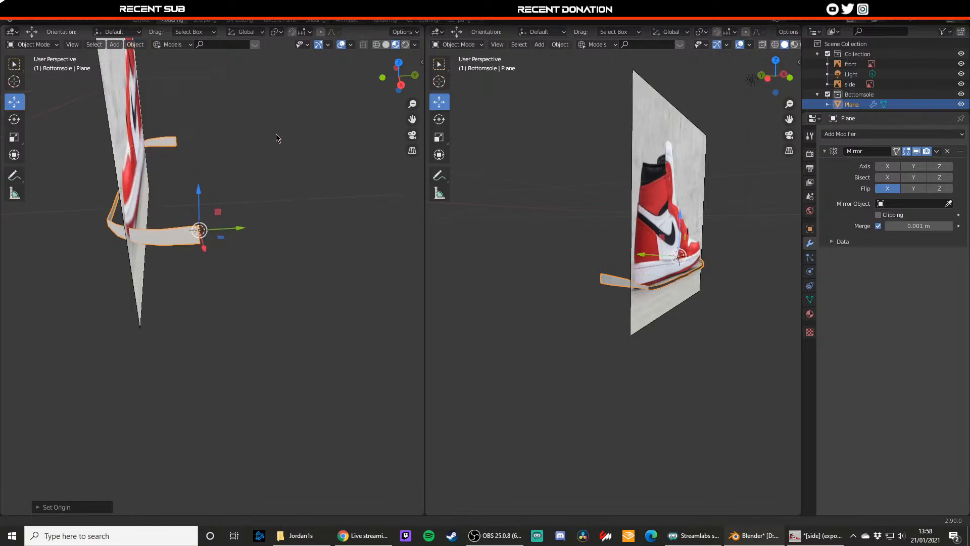
- Set the Mirror modifier's axis to Z only, with the X flip turned off
left_click(884, 168)
left_click(908, 166)
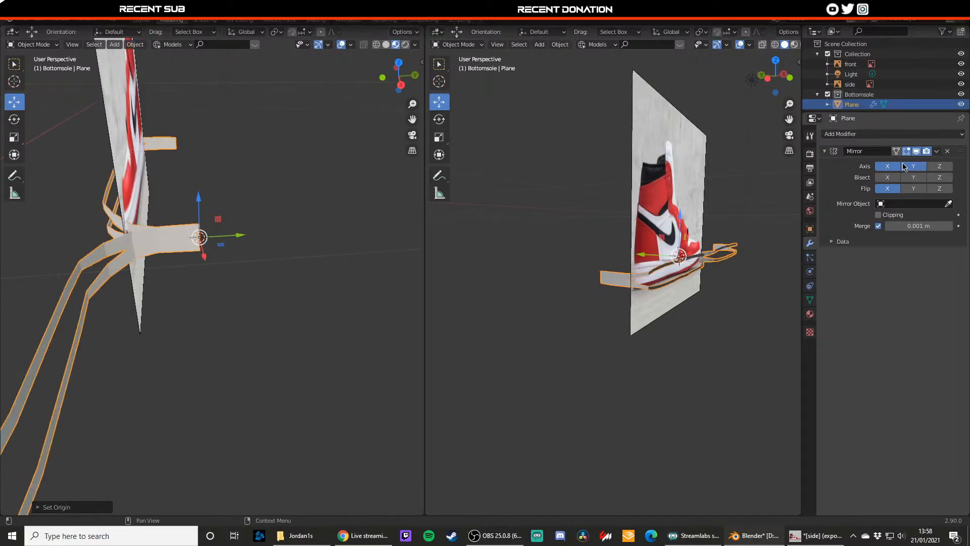
left_click(897, 167)
left_click(887, 166)
left_click(887, 166)
left_click(913, 167)
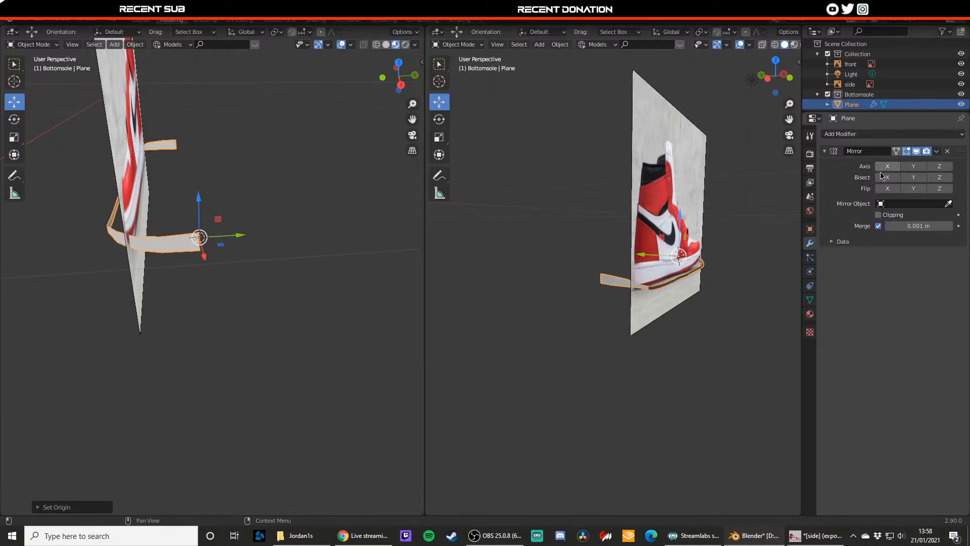
left_click(938, 166)
- Examine the mirrored outsole strip around the reference image and at the heel seam
middle_click_drag(343, 270, 320, 227)
key("Tab")
key("Tab")
left_click(364, 210)
middle_click_drag(320, 227, 356, 212, "shift")
scroll(292, 241, "down", 3)
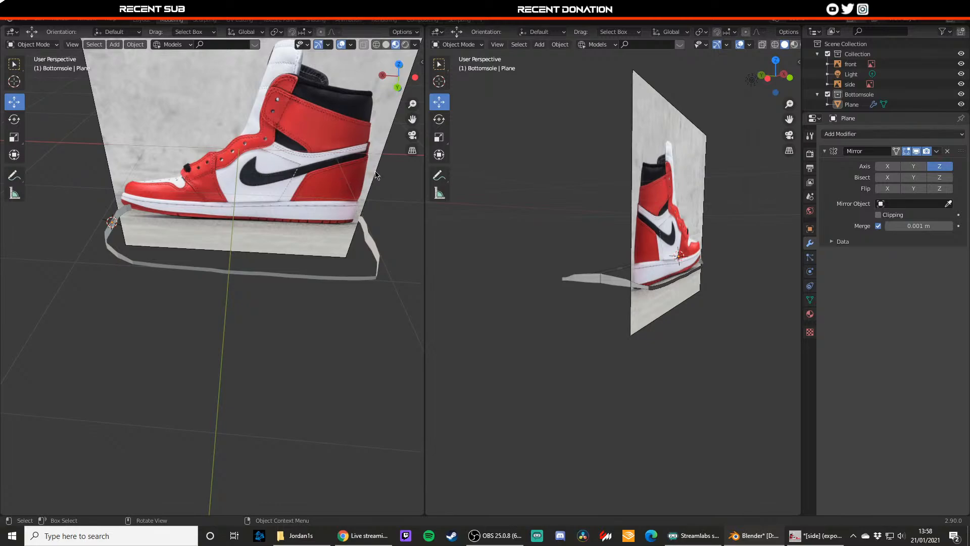
middle_click_drag(290, 232, 236, 238)
scroll(189, 234, "up", 6)
key("Tab")
key("Tab")
middle_click_drag(226, 192, 153, 210)
scroll(314, 167, "down", 5)
scroll(154, 211, "up", 4)
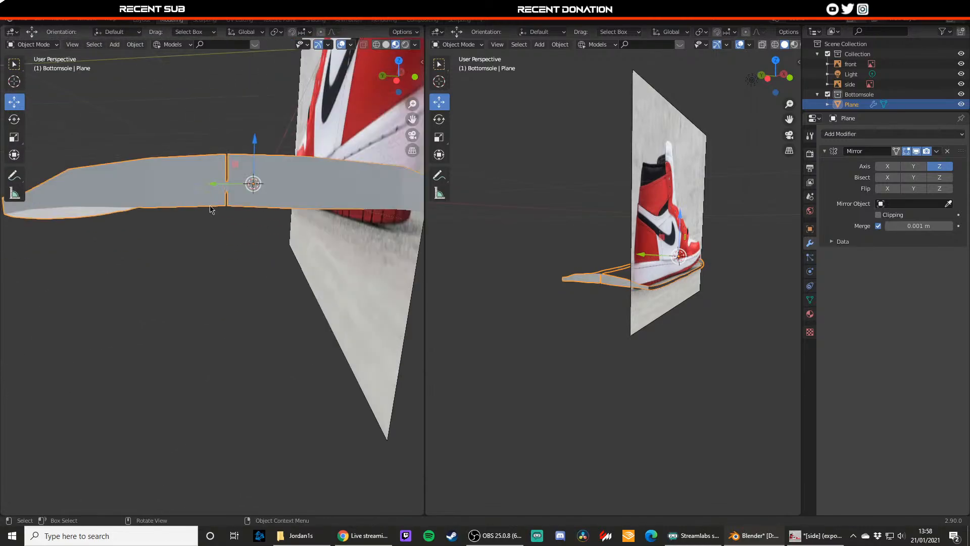
- Move the strip's heel end along Y to close the gap between the mirrored halves, and leave Edit Mode
key("Tab")
middle_click_drag(213, 208, 230, 228, "shift")
left_click(261, 218)
left_click_drag(231, 216, 226, 214)
key("Tab")
left_click(252, 148)
- Try a Subdivision Surface modifier on the mirrored outsole strip, and remove it
scroll(252, 149, "down", 6)
middle_click_drag(172, 172, 235, 199)
scroll(236, 206, "up", 6)
scroll(235, 202, "down", 6)
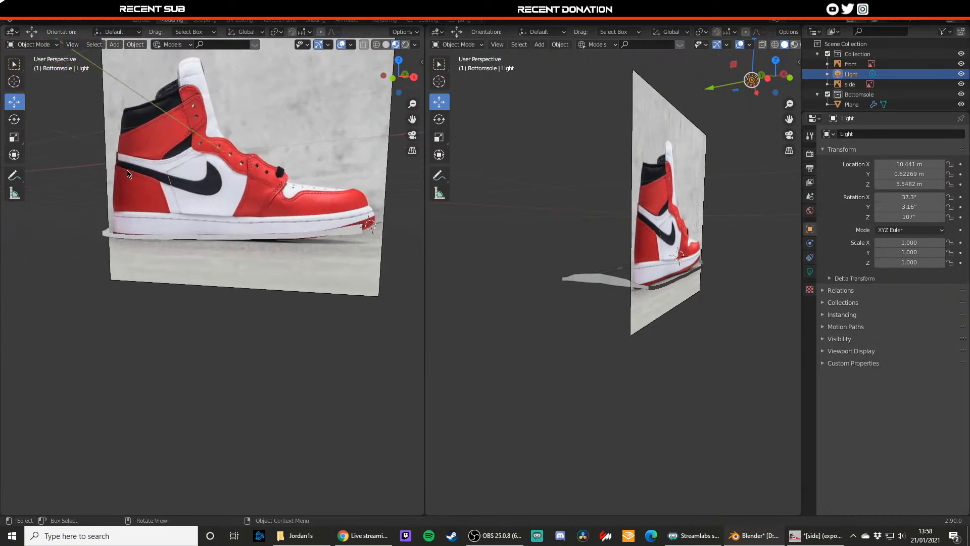
middle_click_drag(120, 187, 189, 167)
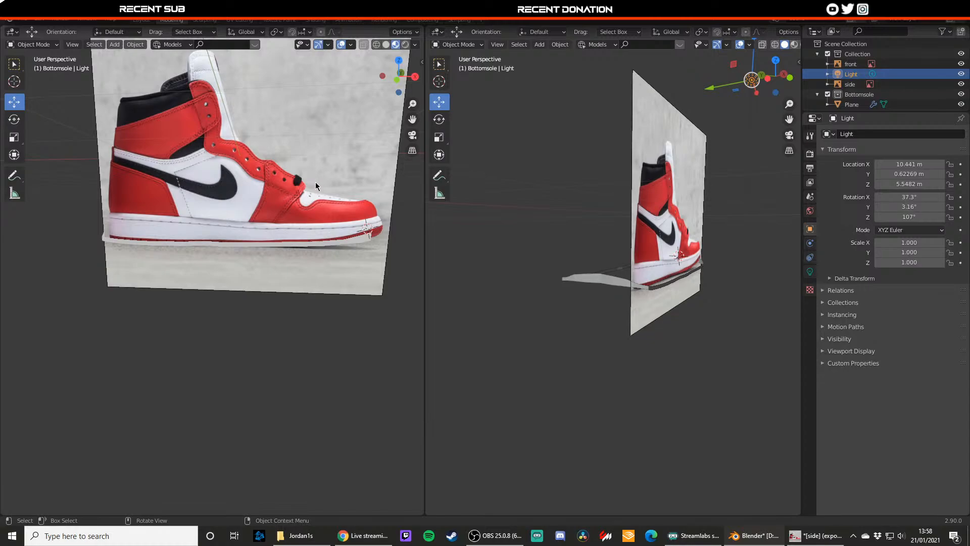
middle_click_drag(329, 184, 275, 241)
left_click(275, 241)
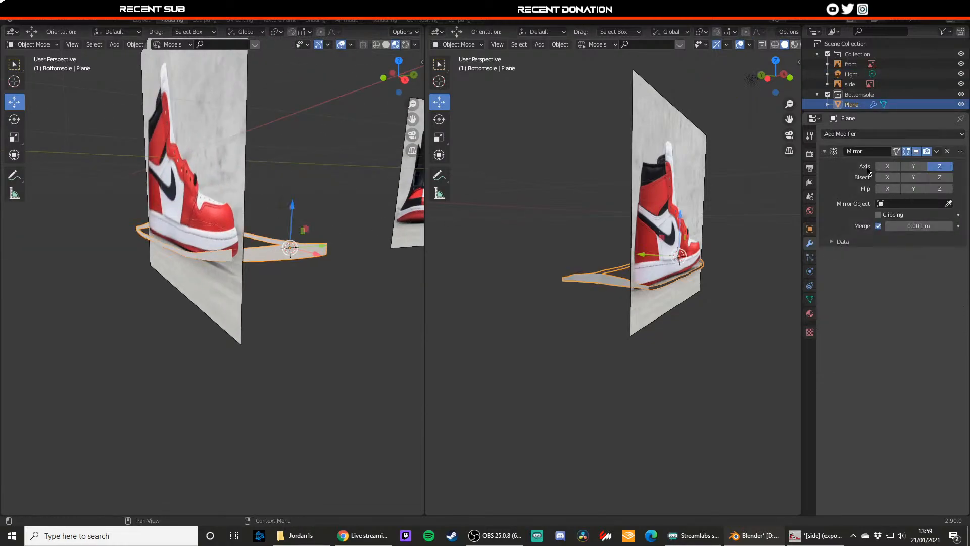
left_click(924, 136)
left_click(773, 291)
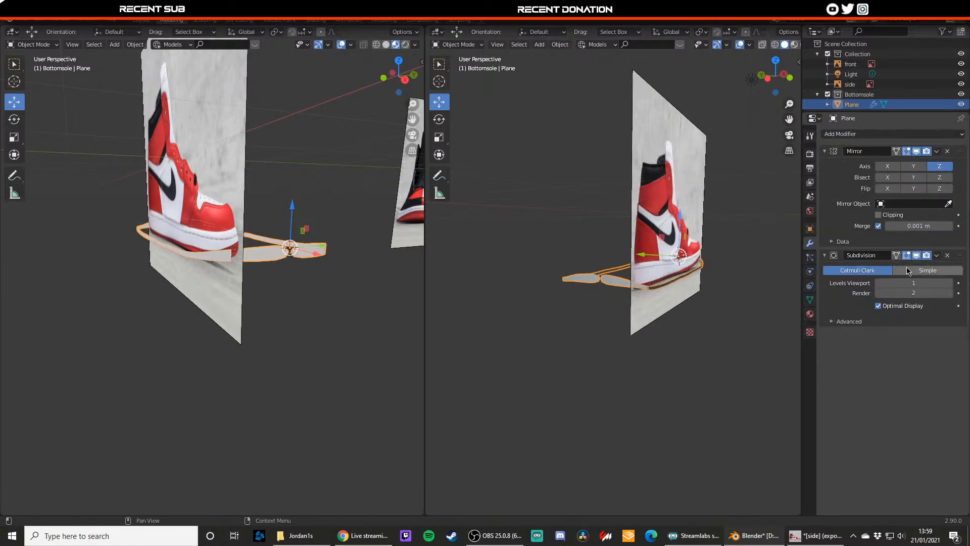
mouse_move(396, 143)
middle_mouse_down()
mouse_move(366, 169)
mouse_move(385, 149)
middle_mouse_up()
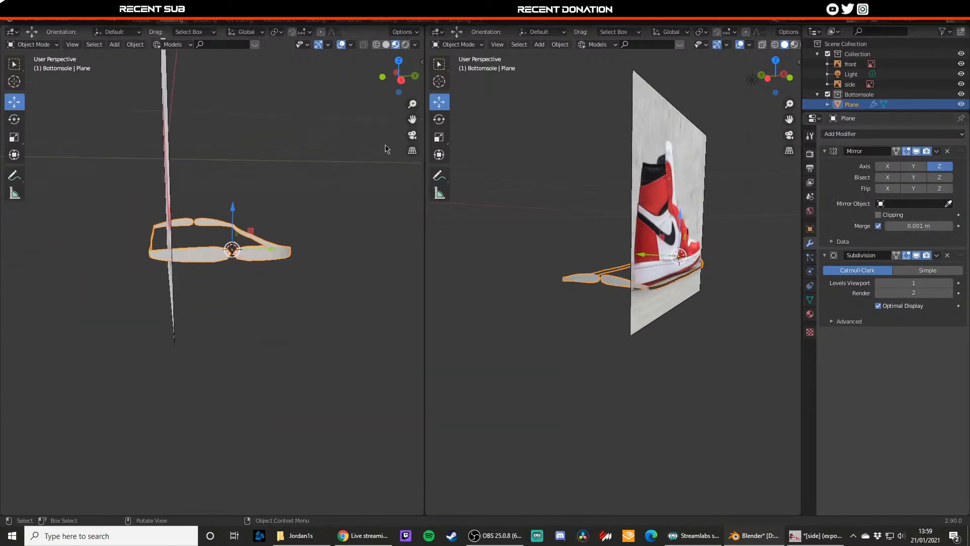
left_click(947, 256)
- Lower two upper vertices of the strip's heel section along Z to flatten its upper edge
scroll(300, 152, "up", 4)
left_click(299, 152)
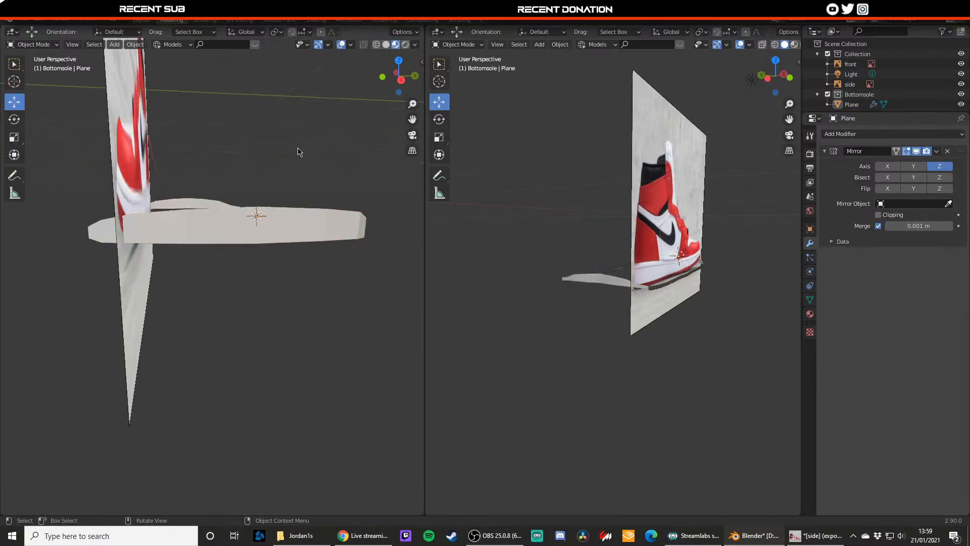
scroll(251, 173, "down", 6)
middle_click_drag(239, 160, 202, 160)
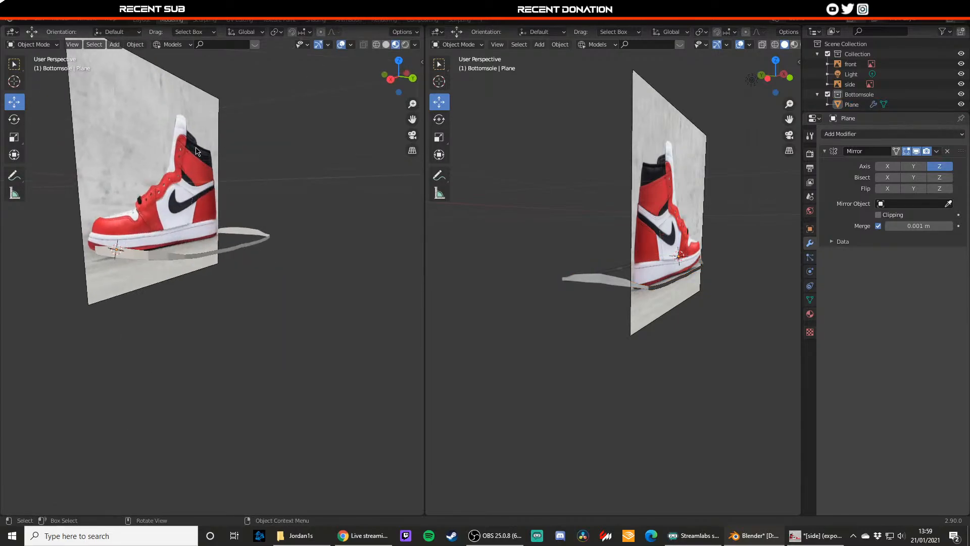
scroll(270, 218, "up", 5)
left_click(273, 196)
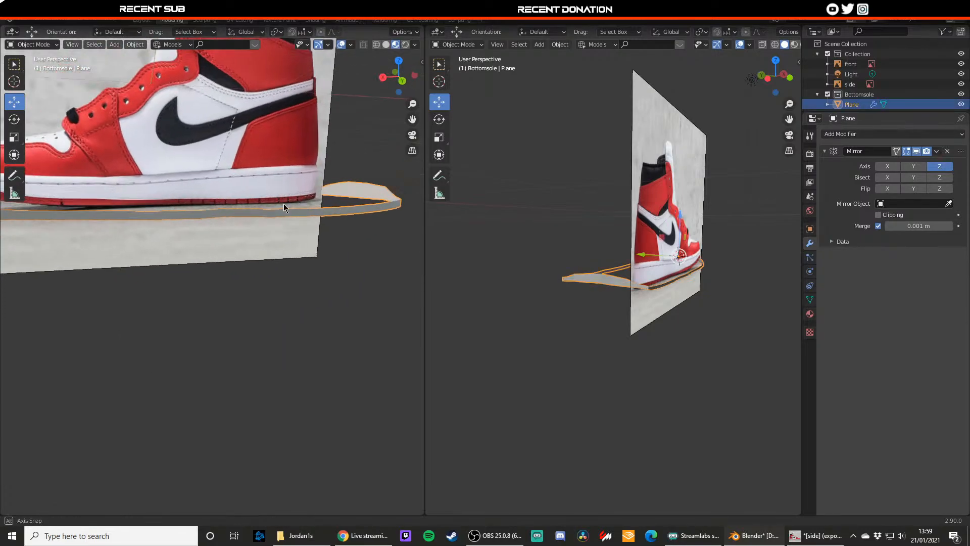
middle_click_drag(284, 204, 250, 210)
key("Tab")
key("1")
left_click(159, 216)
left_click_drag(159, 203, 157, 219)
left_click(206, 216)
left_click_drag(208, 196, 159, 219)
left_click(203, 218)
key("ctrl+z")
left_click(206, 215)
left_click(160, 232)
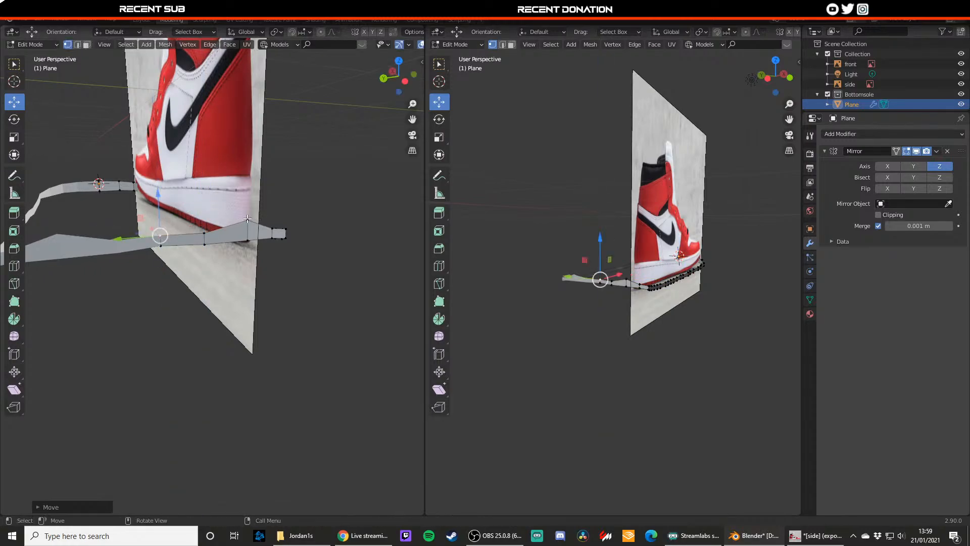
- Lower the raised upper vertex near the heel corner along Z to level the strip, and leave Edit Mode
left_click(247, 218)
left_click_drag(248, 207, 248, 218)
middle_click_drag(248, 217, 217, 246)
left_click(216, 247)
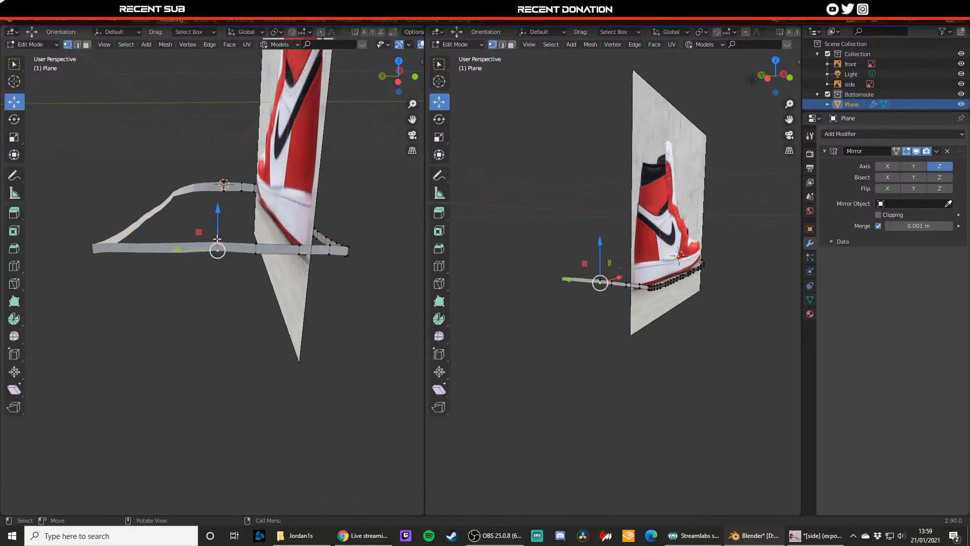
mouse_move(217, 234)
left_mouse_down()
mouse_move(220, 242)
mouse_move(217, 234)
left_mouse_up()
key("Tab")
- Examine the mirrored sole's outline from the top view in wireframe
left_click(236, 223)
middle_click_drag(236, 223, 170, 277)
scroll(157, 226, "down", 4)
scroll(202, 226, "up", 2)
key("KP_7")
scroll(219, 249, "down", 7)
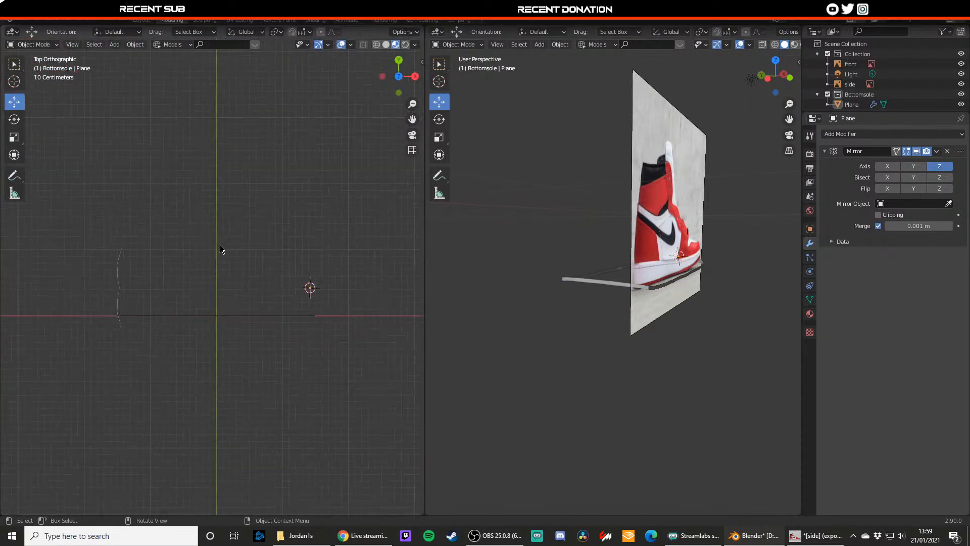
middle_click_drag(236, 278, 180, 233)
key("KP_7")
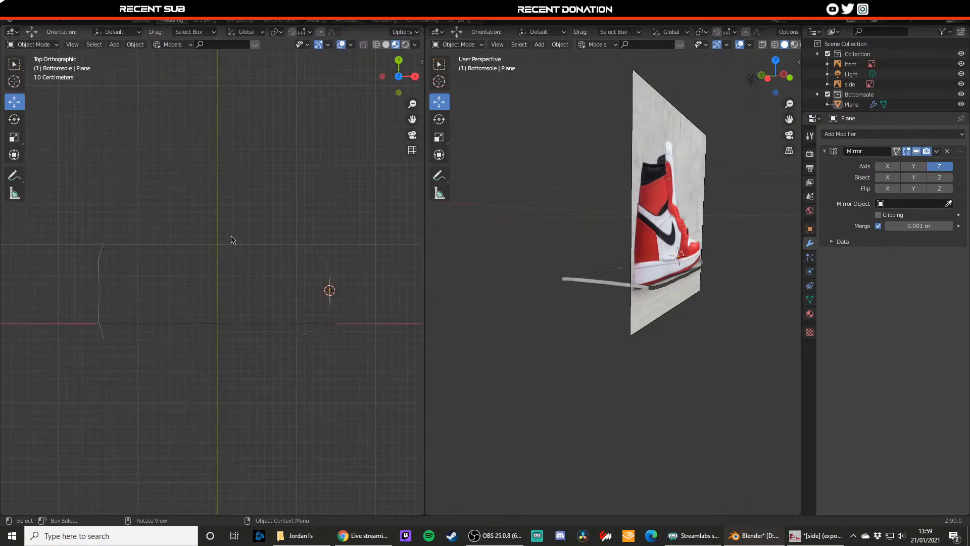
key("shift+z")
scroll(183, 236, "up", 1)
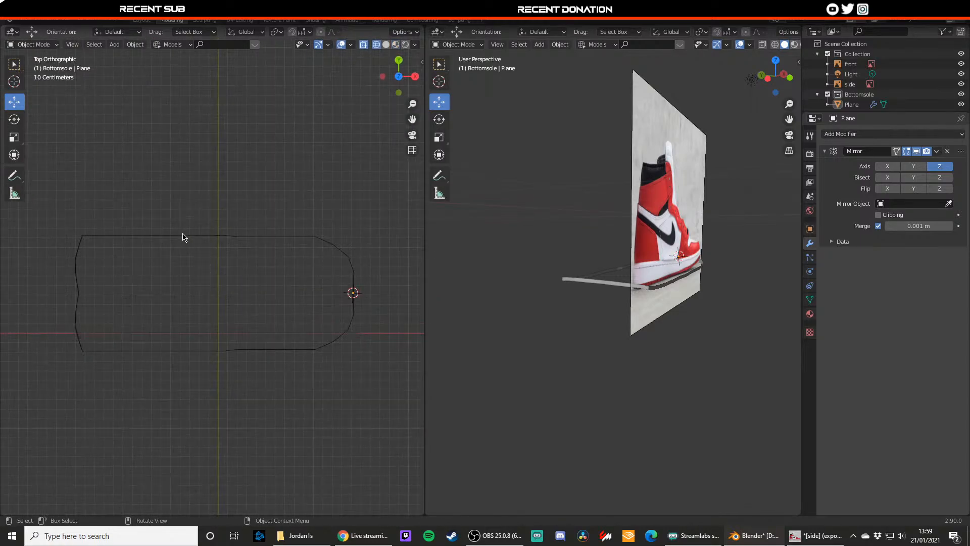
scroll(183, 239, "down", 2)
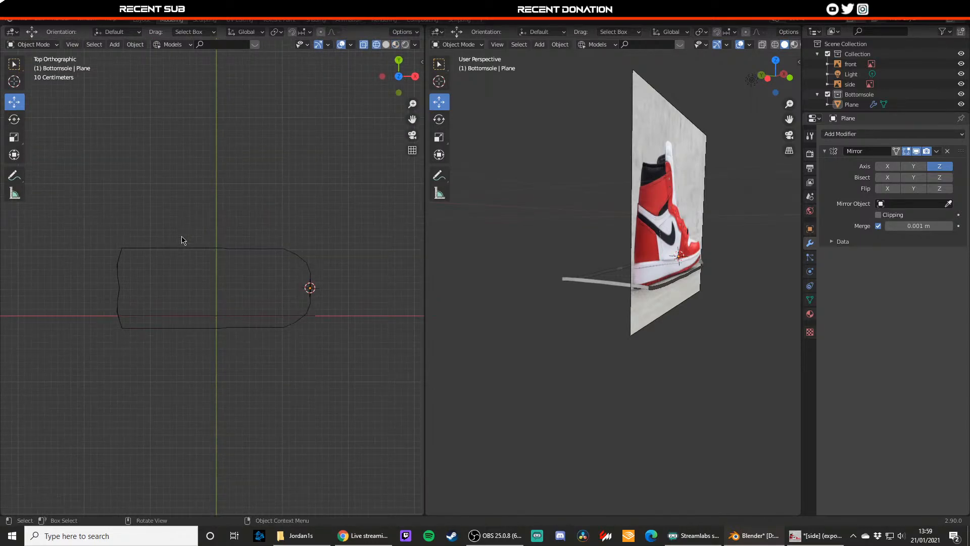
key("z")
- Move the centre edge of the strip's toe outward along X
mouse_move(305, 347)
middle_mouse_down()
mouse_move(255, 301)
mouse_move(260, 320)
middle_mouse_up()
left_click(279, 304)
scroll(260, 326, "up", 4)
key("Tab")
left_click(271, 305)
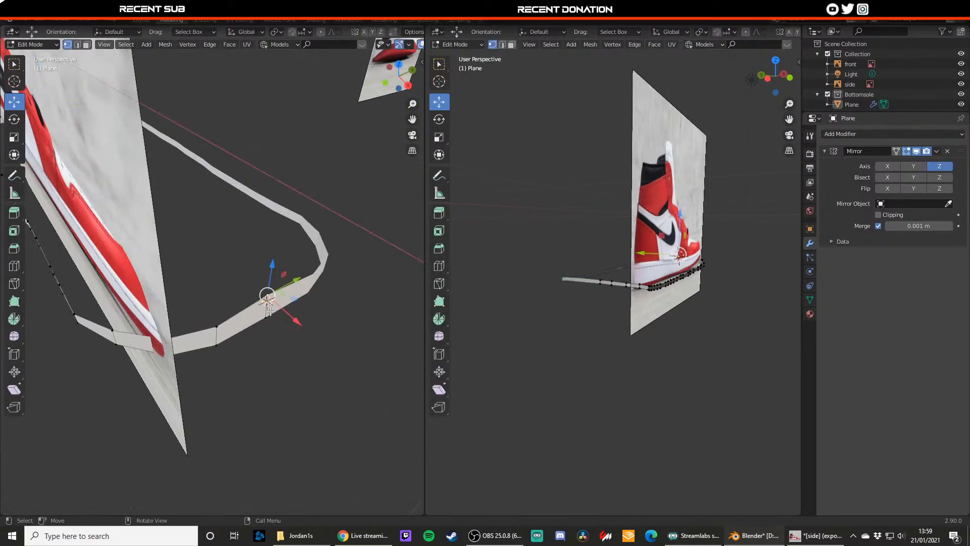
key("2")
left_click(271, 311)
left_click_drag(281, 317, 290, 325)
middle_click_drag(291, 325, 229, 292)
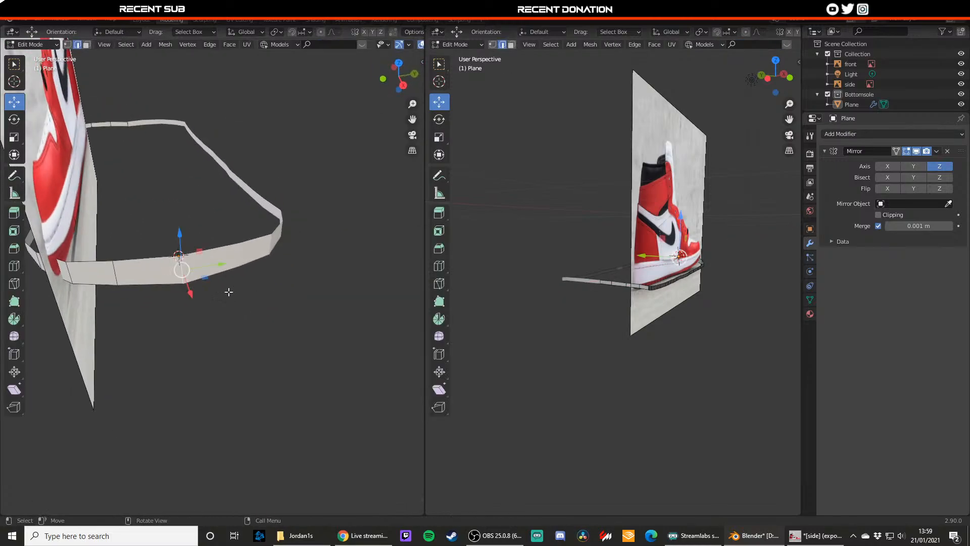
left_click_drag(182, 240, 180, 259)
left_click(183, 283)
key("Tab")
key("Tab")
- Try to move the toe edge near the reference image outward along X, and undo the move
left_click(73, 283)
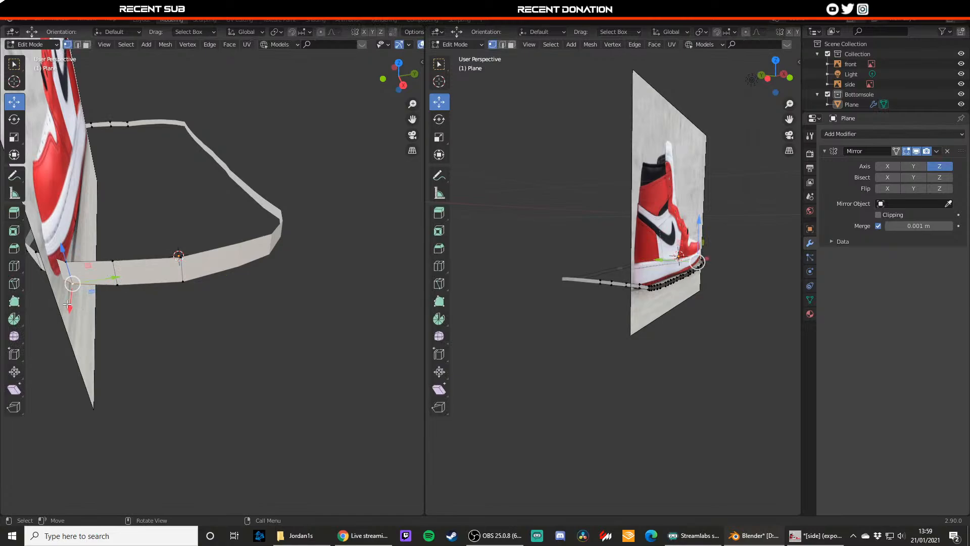
key("2")
left_click_drag(66, 295, 63, 315)
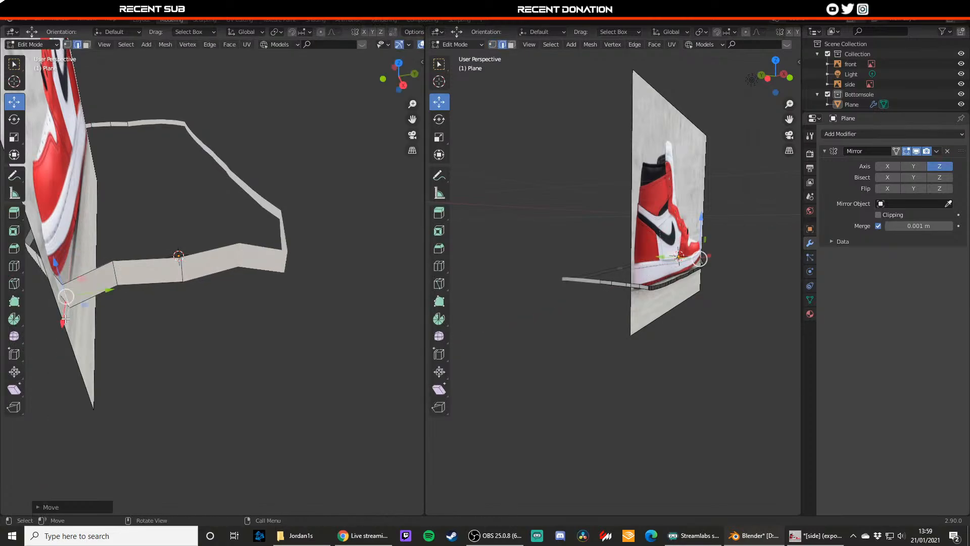
key("ctrl+z")
key("Tab")
- Move the heel's centre edge outward along X, checking the curve in top view
middle_click_drag(243, 266, 211, 286, "shift")
scroll(212, 287, "up", 3)
key("Tab")
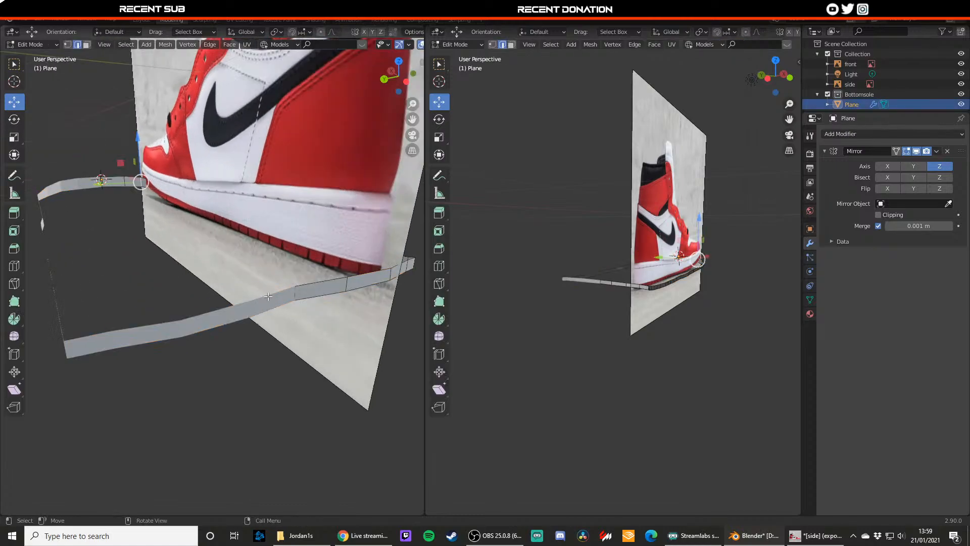
scroll(298, 298, "up", 2)
left_click(305, 296)
left_click(305, 295)
left_click_drag(280, 283, 302, 293)
middle_click_drag(302, 293, 268, 315)
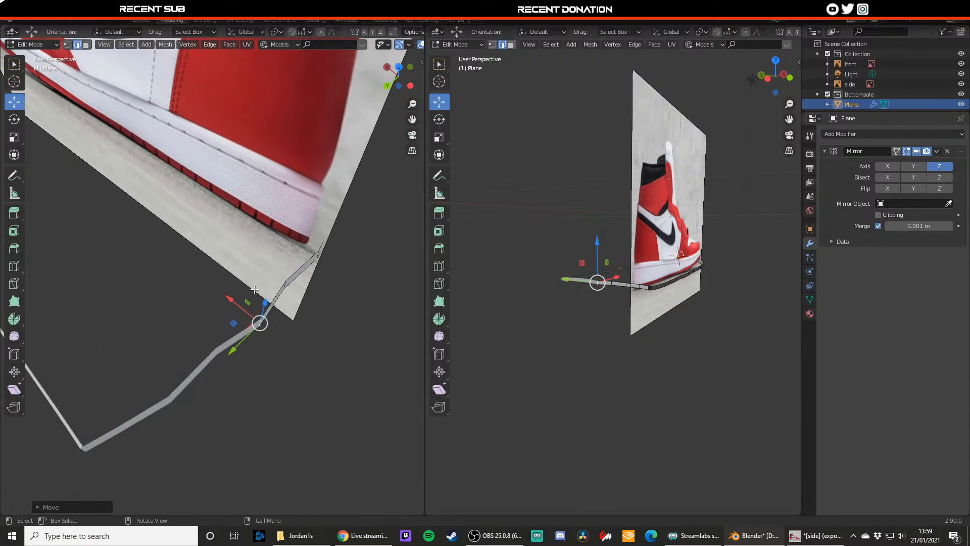
key("KP_7")
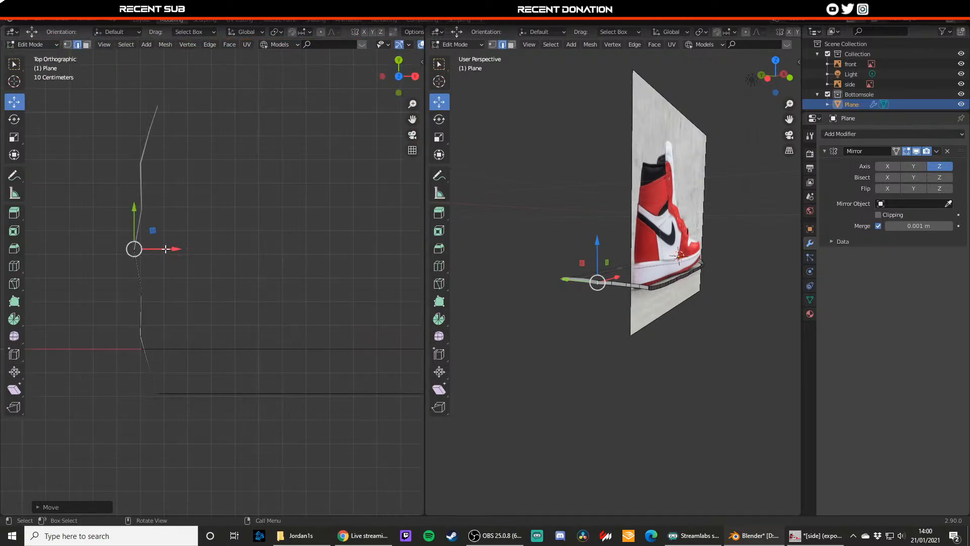
left_click_drag(166, 249, 156, 290)
- Move the vertices next to the heel's centre outward in top view to round the curve, and leave Edit Mode
key("1")
left_click_drag(156, 342, 133, 330)
left_click_drag(157, 336, 145, 292)
key("Tab")
scroll(167, 302, "down", 3)
middle_click_drag(167, 301, 105, 320, "shift")
scroll(167, 308, "down", 2)
key("Tab")
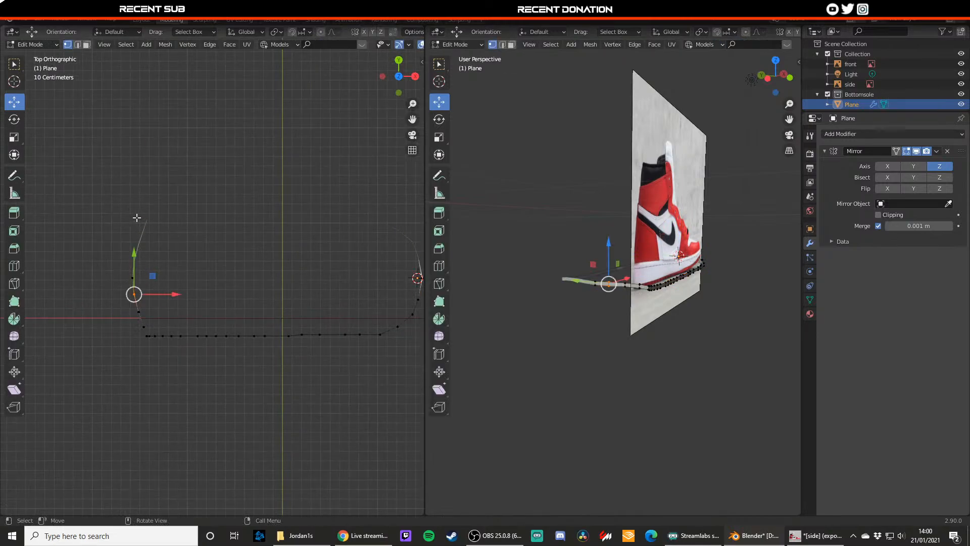
scroll(137, 217, "up", 3)
middle_click_drag(132, 361, 175, 349, "shift")
scroll(132, 370, "up", 4)
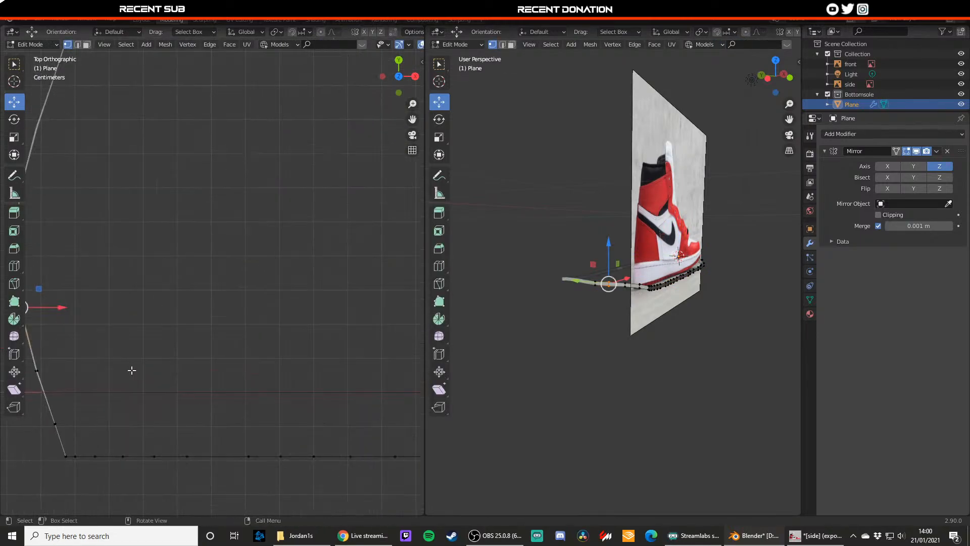
scroll(105, 392, "down", 2)
middle_click_drag(104, 392, 123, 376, "shift")
scroll(123, 401, "up", 2)
left_click_drag(107, 440, 108, 440)
right_click(108, 441)
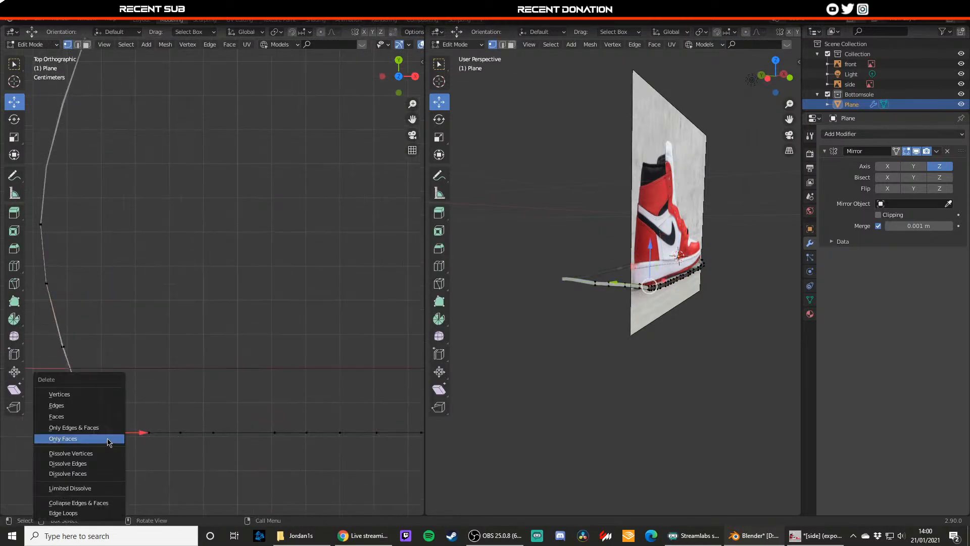
key("Escape")
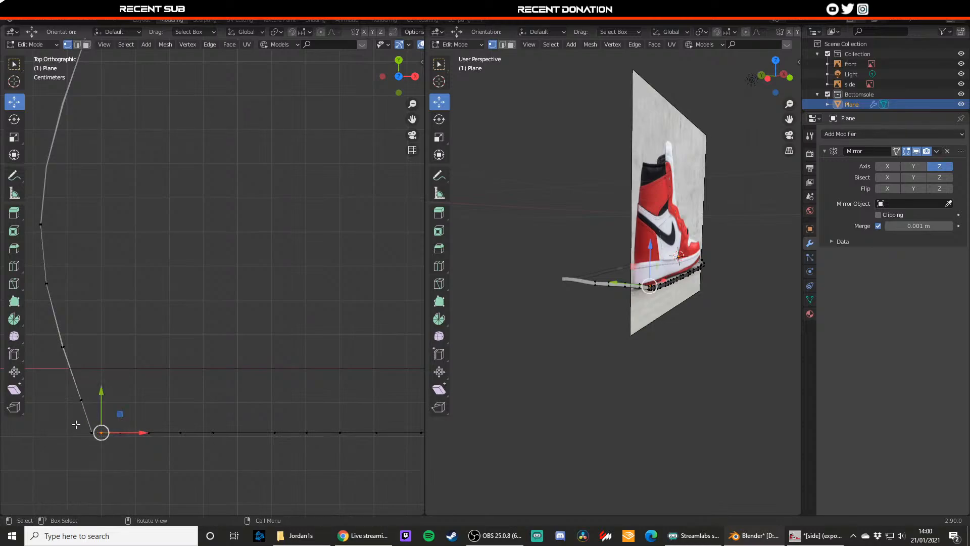
- Move the vertices around the strip's heel corner in top view to round it, checking the outline outside Edit Mode
left_click_drag(103, 401, 71, 371)
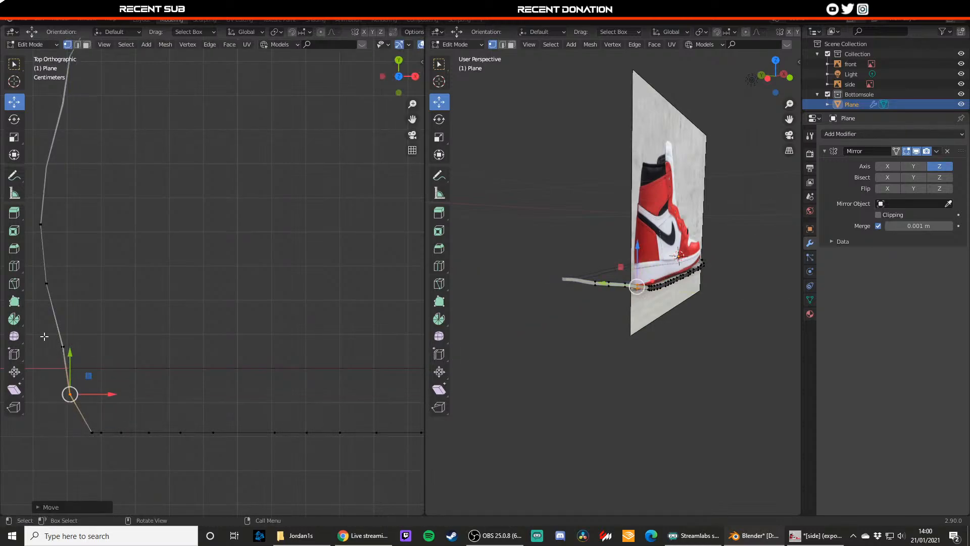
left_click_drag(44, 336, 77, 348)
middle_click_drag(76, 348, 101, 349, "shift")
mouse_move(89, 381)
left_mouse_down()
mouse_move(102, 399)
mouse_move(92, 370)
left_mouse_up()
left_click_drag(117, 389, 110, 395)
left_click_drag(127, 443, 135, 433)
left_click_drag(106, 402, 109, 392)
key("Tab")
scroll(135, 398, "down", 3)
middle_click_drag(153, 382, 155, 429, "shift")
key("Tab")
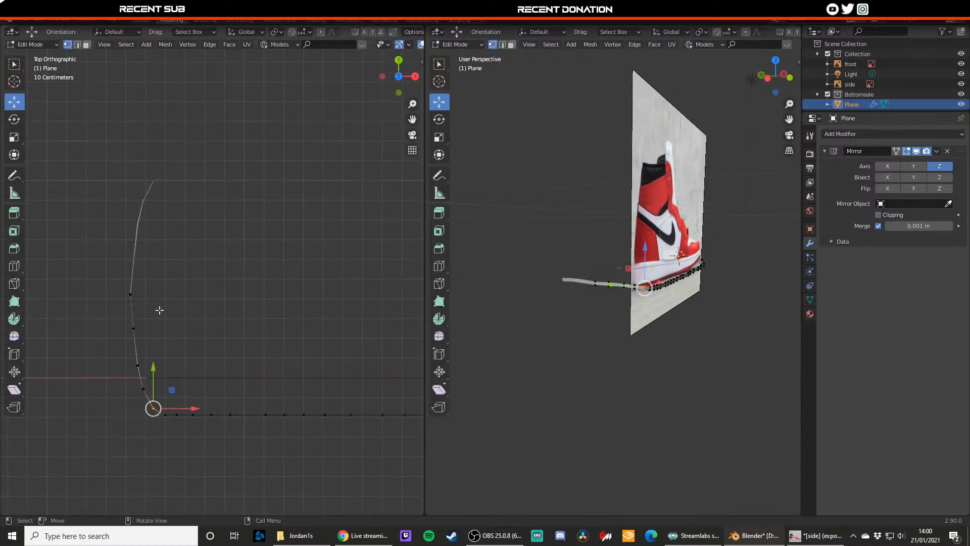
- Reposition the heel vertices between the rounded corner and the centre to smooth the curve
scroll(172, 408, "up", 2)
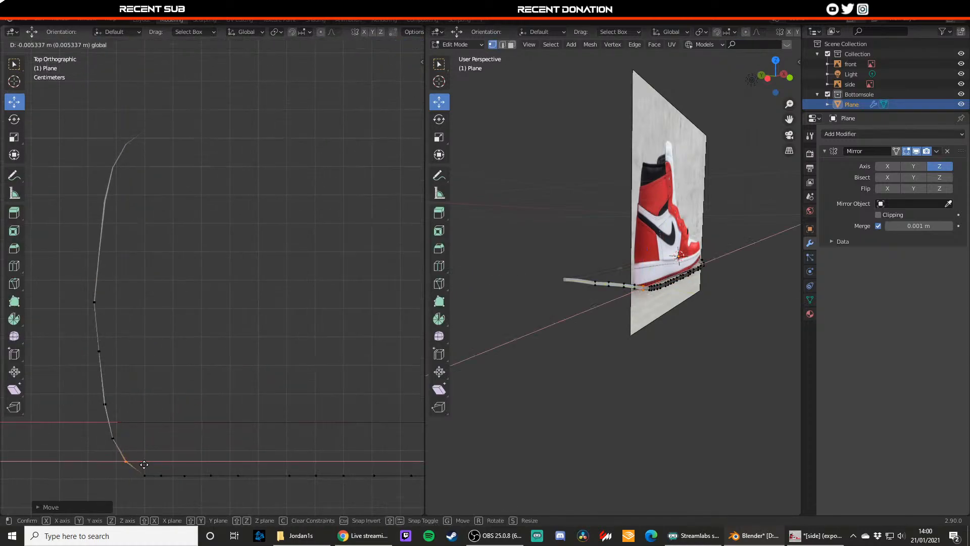
key("b")
left_click_drag(113, 438, 120, 445)
left_click_drag(113, 403, 113, 398)
left_click_drag(95, 392, 111, 414)
left_click_drag(106, 368, 105, 361)
left_click_drag(121, 398, 116, 397)
left_click(123, 362)
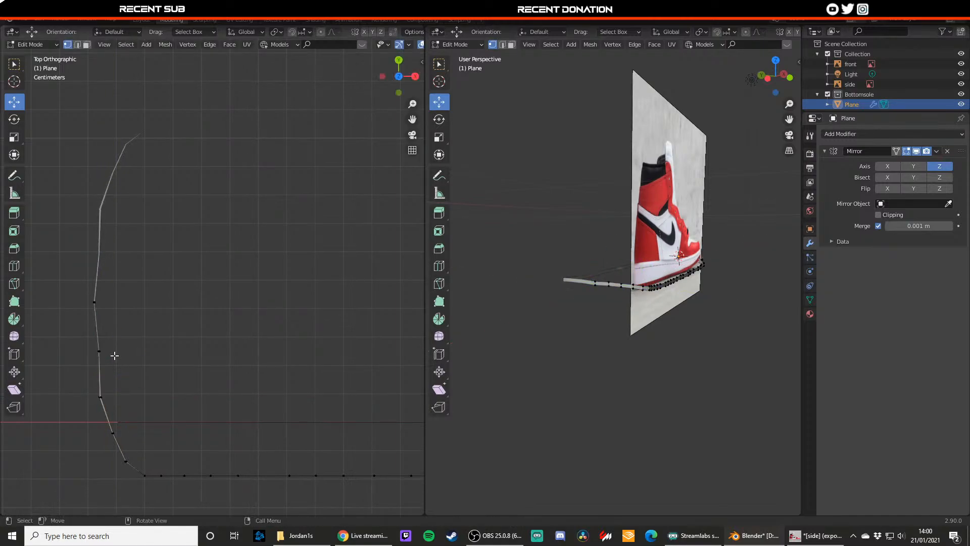
mouse_move(83, 342)
left_mouse_down()
mouse_move(115, 366)
mouse_move(130, 352)
left_mouse_up()
- Set the top view to wireframe shading, move the heel's centre vertex slightly outward along X, and leave Edit Mode
key("z")
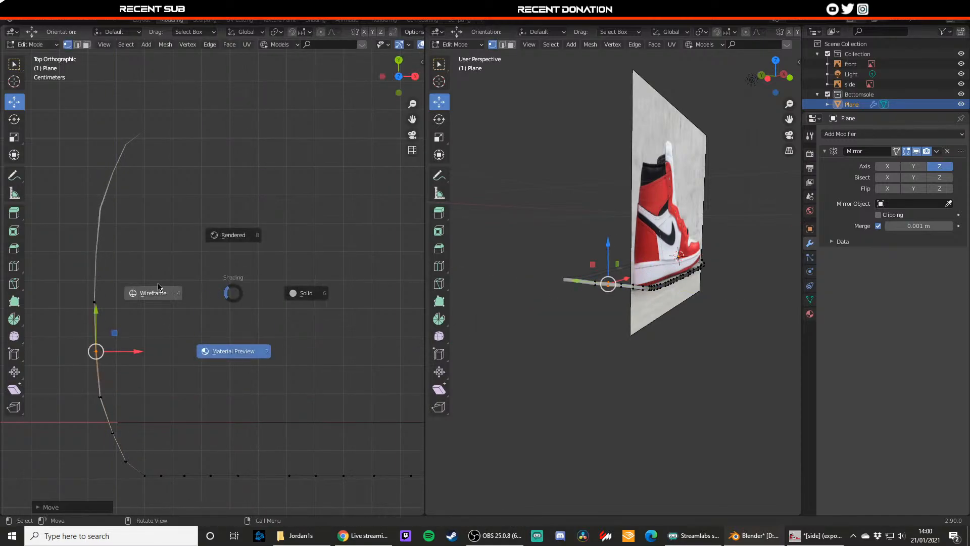
left_click(152, 294)
key("z")
left_click(81, 332)
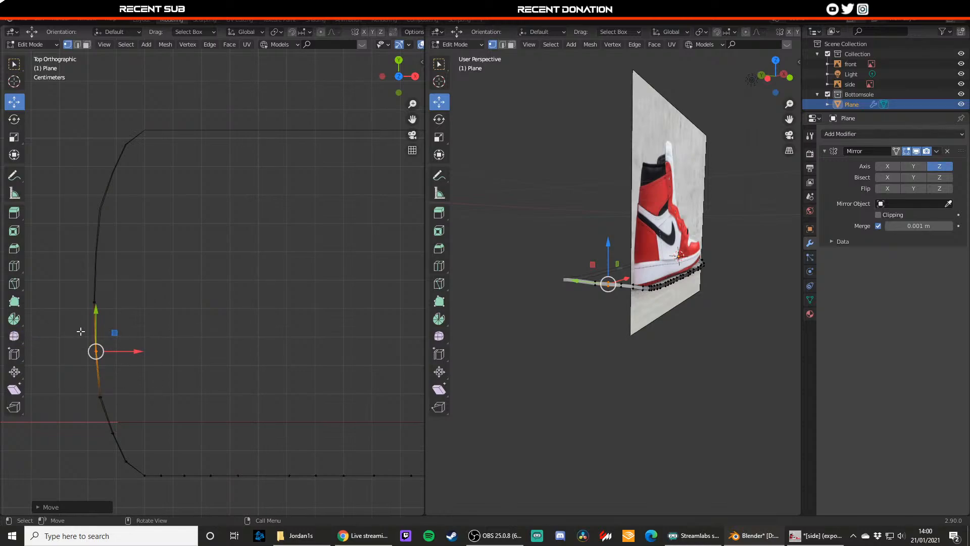
left_click_drag(121, 318, 123, 301)
key("Tab")
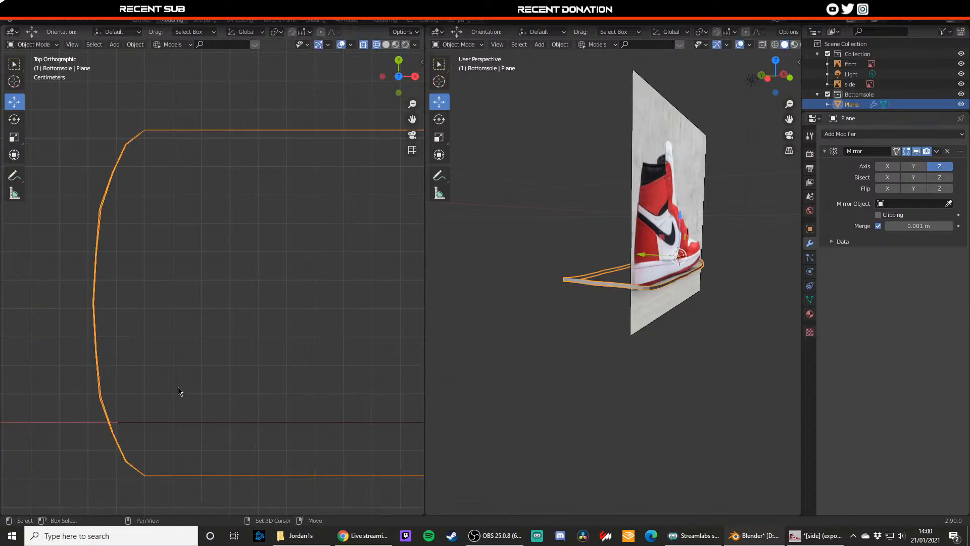
- Space out the vertices along the strip's straight side next to the heel corner along X, checking the outline outside Edit Mode
middle_click_drag(161, 419, 174, 384, "shift")
key("Tab")
left_click_drag(155, 438, 229, 414)
key("Tab")
key("Tab")
key("Tab")
key("Tab")
key("Tab")
scroll(230, 433, "down", 1)
key("Tab")
left_click_drag(272, 446, 243, 405)
left_click_drag(279, 413, 294, 413)
left_click_drag(233, 446, 256, 413)
key("Tab")
key("Tab")
- Move the first two stepped-in vertices on the strip's toe half along Y into line with its straight side, undoing the misplaced moves
scroll(222, 410, "down", 4)
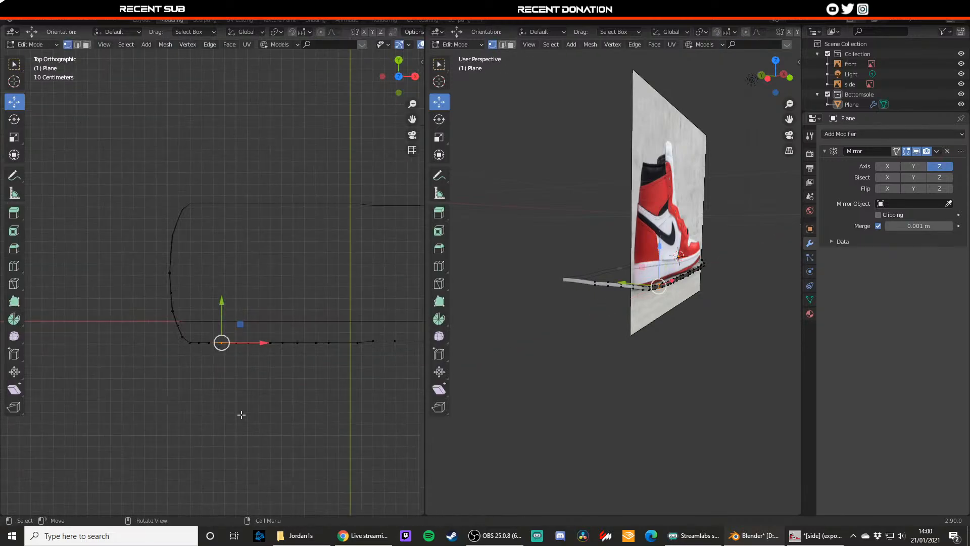
key("Tab")
middle_click_drag(320, 413, 234, 418, "shift")
key("Tab")
scroll(243, 384, "up", 4)
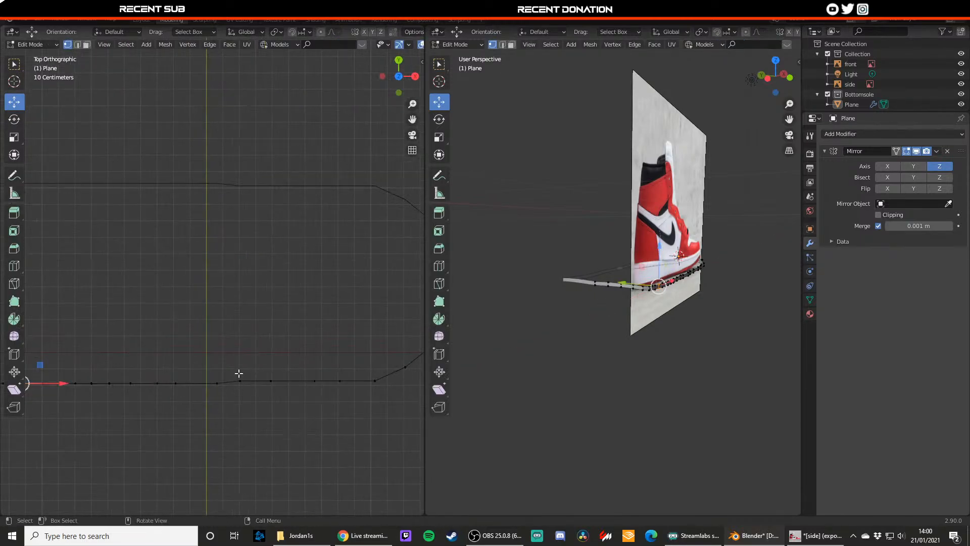
left_click(240, 380)
left_click_drag(240, 380, 271, 425)
key("ctrl+z")
key("ctrl+z")
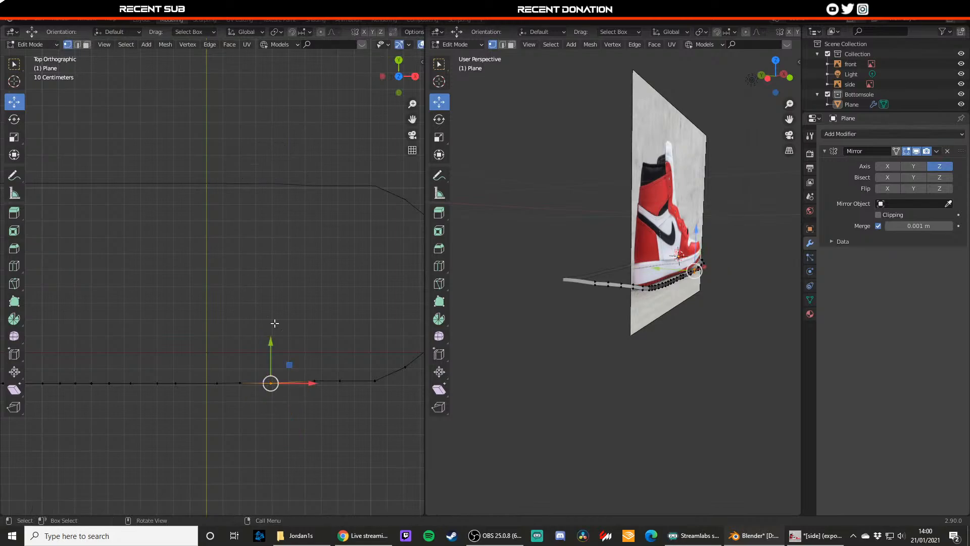
- Move the next side vertex toward the toe along Y into line with the strip's straight side
left_click(339, 383)
left_click(315, 382)
left_click_drag(315, 361, 340, 362)
left_click(339, 382)
left_click_drag(297, 371, 315, 362)
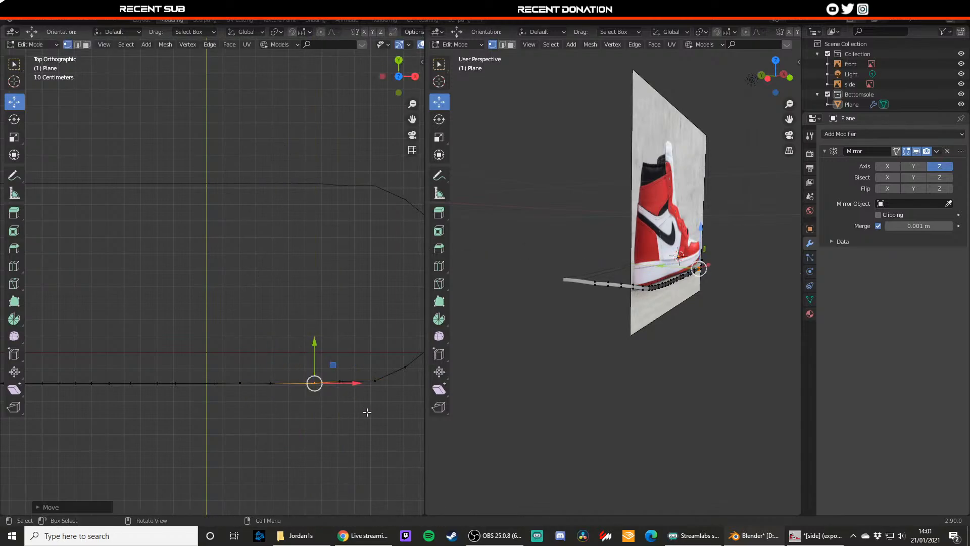
- Return to Object Mode and inspect the bottom sole outline against the shoe's side reference image from several angles
left_click_drag(366, 412, 340, 366)
left_click_drag(396, 407, 374, 366)
key("Tab")
scroll(344, 386, "down", 2)
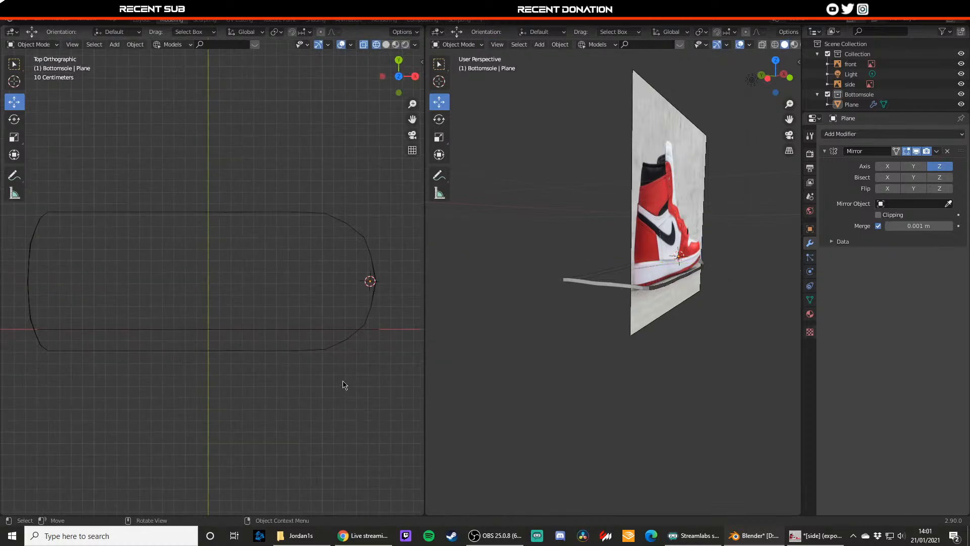
middle_click_drag(344, 386, 177, 309)
scroll(177, 309, "down", 3)
middle_click_drag(182, 285, 225, 290)
middle_click_drag(147, 241, 204, 242)
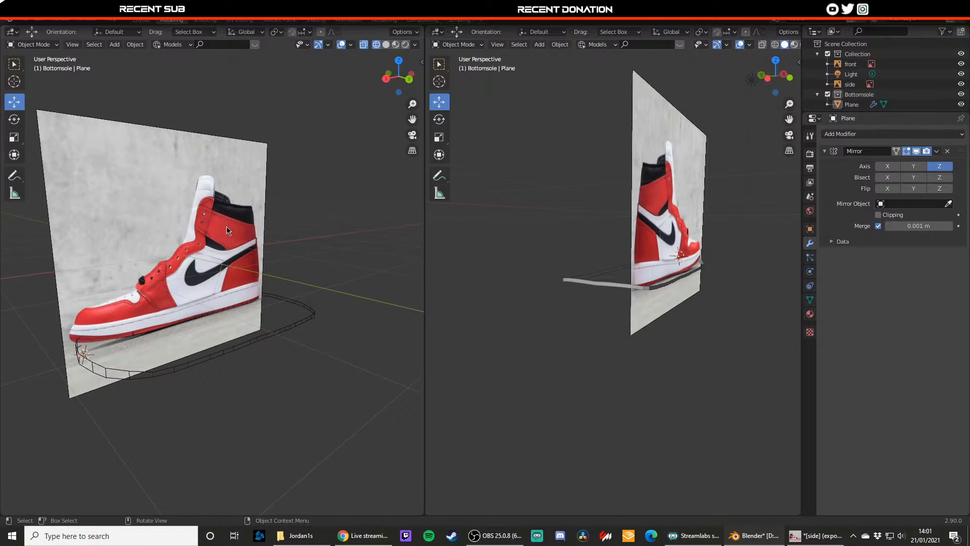
middle_click_drag(218, 244, 148, 250)
scroll(203, 235, "up", 4)
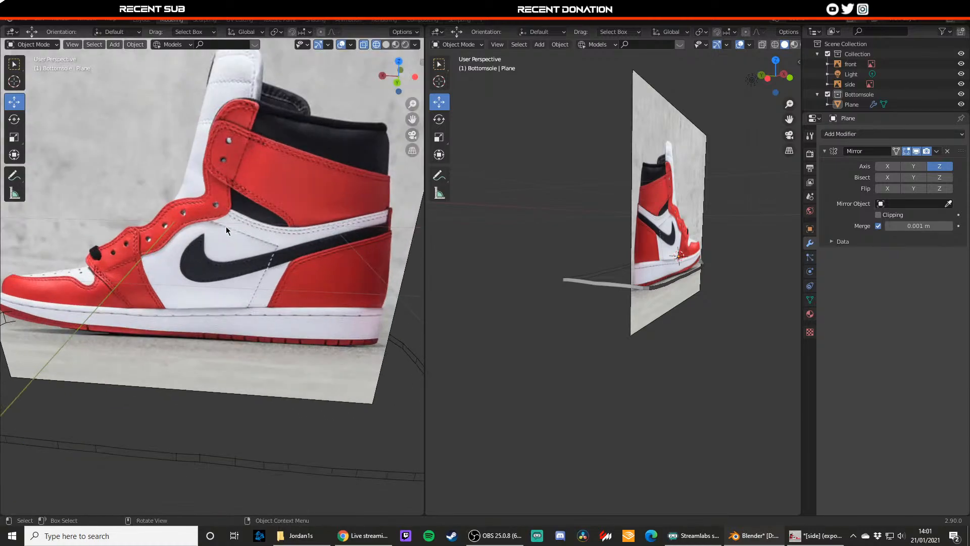
middle_click_drag(269, 226, 300, 256)
scroll(253, 230, "down", 4)
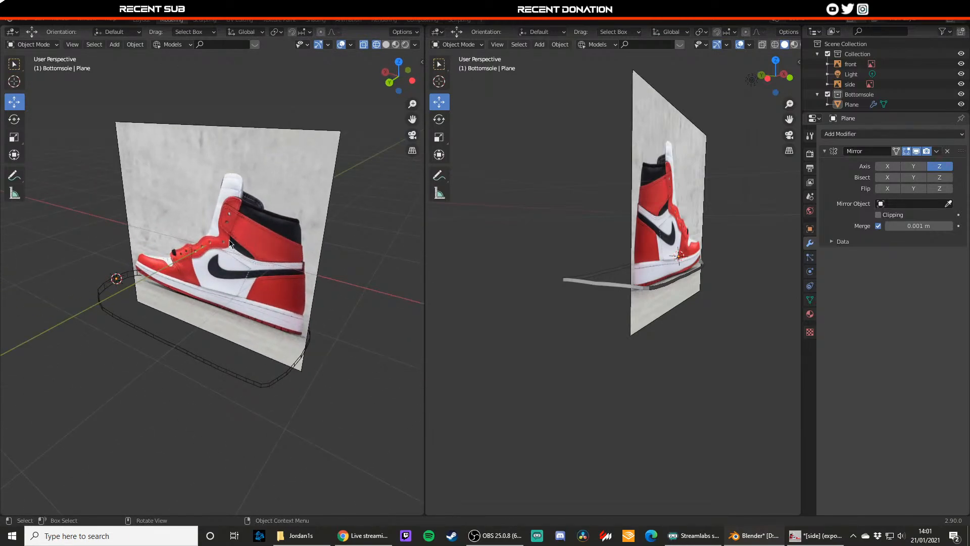
scroll(230, 245, "down", 4)
middle_click_drag(229, 247, 283, 215)
scroll(253, 242, "up", 6)
middle_click_drag(169, 307, 241, 183, "shift")
scroll(154, 288, "down", 3)
scroll(329, 326, "up", 2)
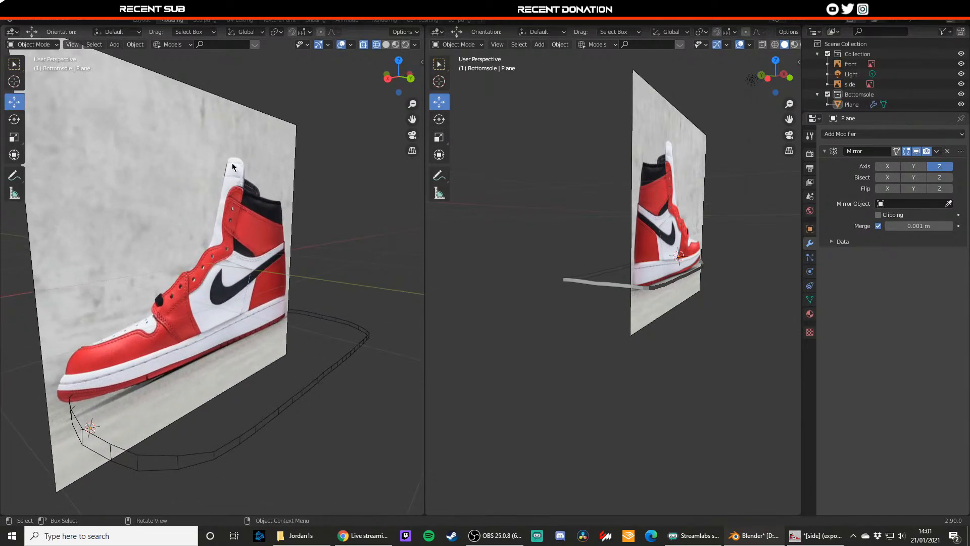
middle_click_drag(301, 237, 315, 174, "shift")
scroll(190, 367, "up", 3)
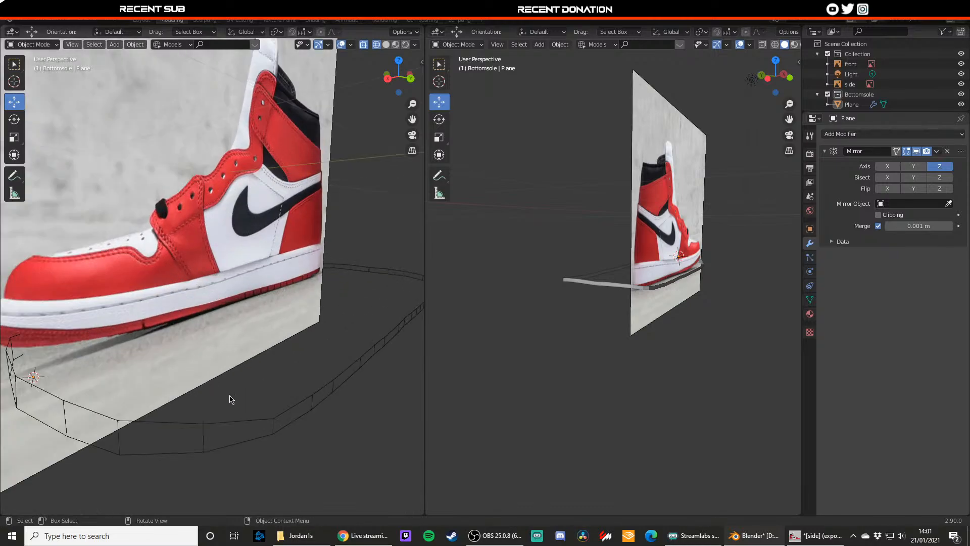
- Switch the working viewport from wireframe to solid shading around the sole strip
scroll(230, 400, "down", 4)
middle_click_drag(219, 336, 252, 351)
key("z")
left_click(302, 335)
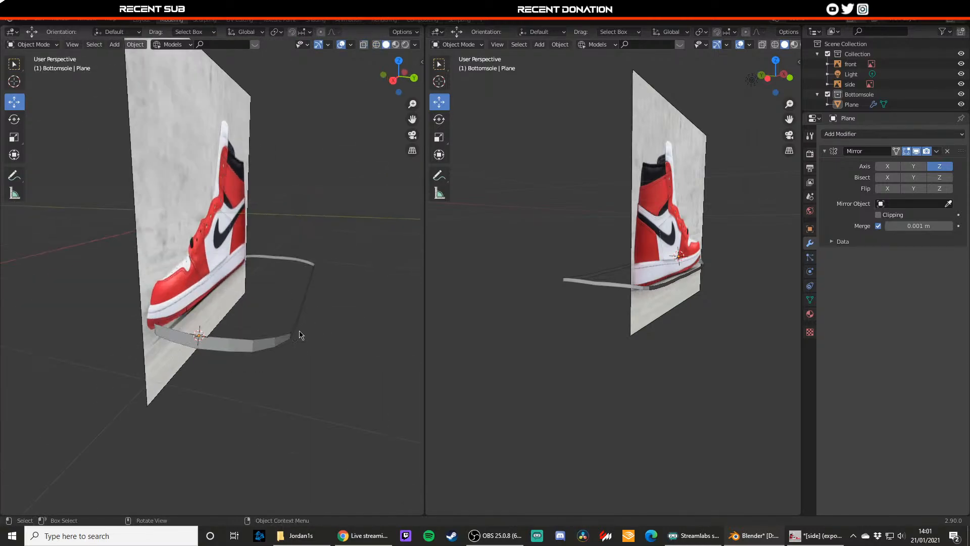
middle_click_drag(300, 331, 283, 320)
- Add a Subdivision modifier to the sole strip and set its viewport levels to 4
left_click(190, 318)
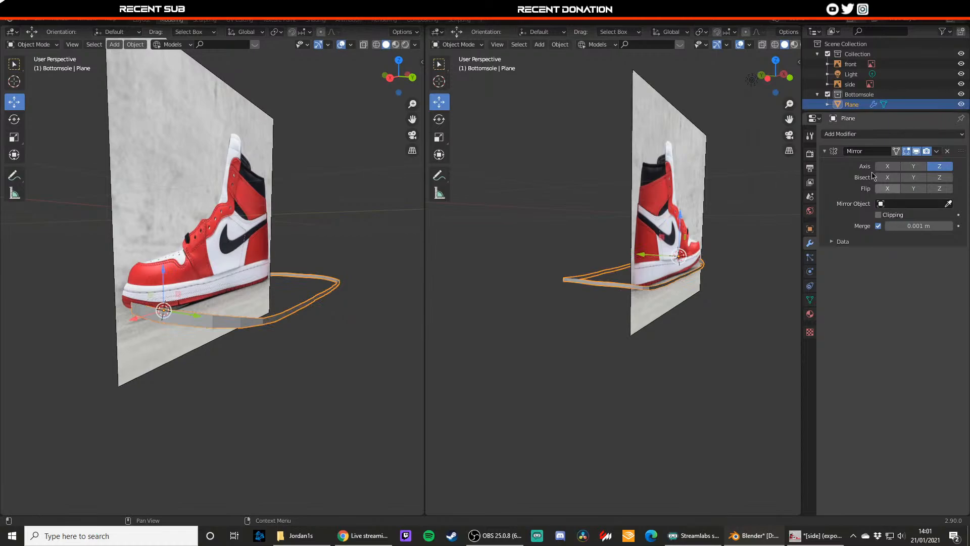
left_click(869, 134)
left_click(758, 302)
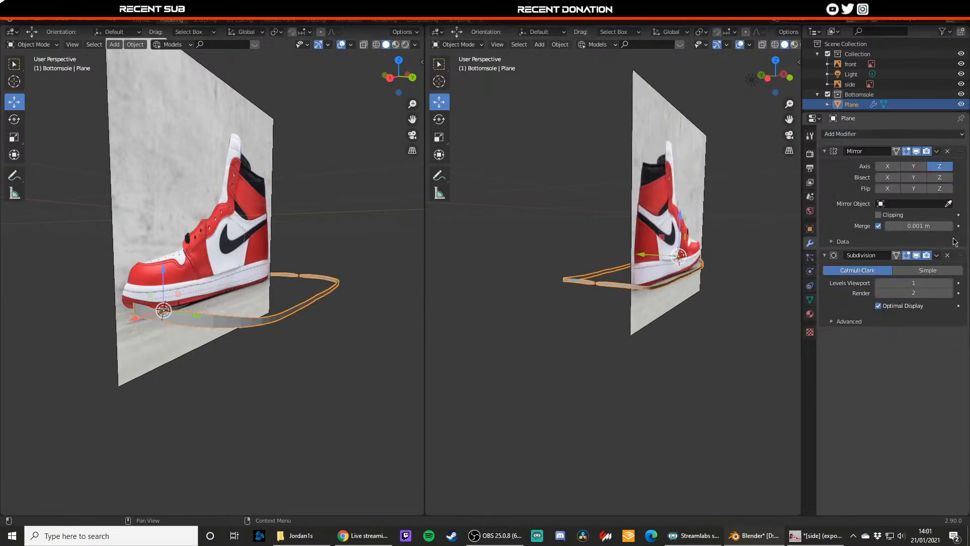
left_click(950, 284)
left_click(950, 283)
left_click(950, 283)
- Add a loop cut to the sole strip's toe section and slide it close to the seam
middle_click_drag(253, 270, 318, 252, "shift")
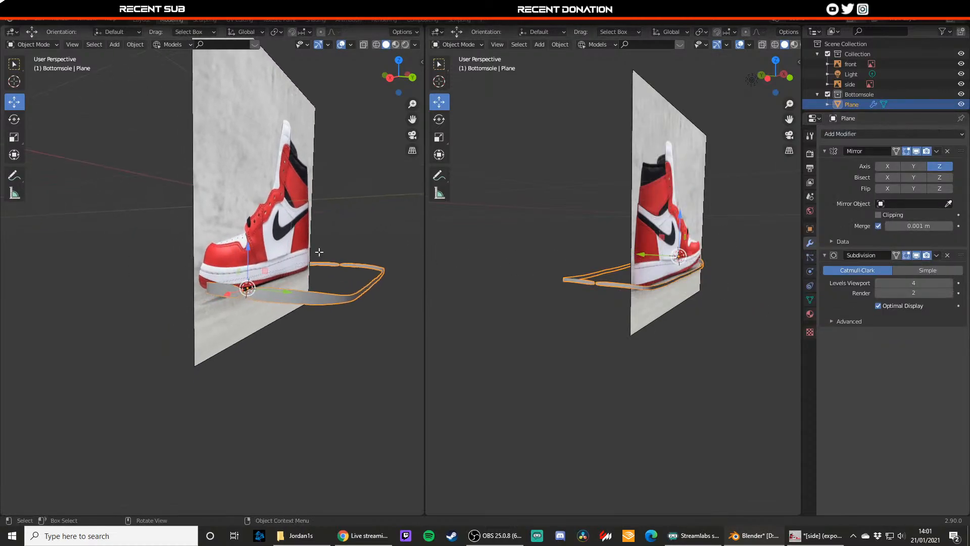
key("Tab")
scroll(312, 256, "up", 3)
scroll(285, 302, "up", 3)
key("ctrl+r")
left_click(305, 312)
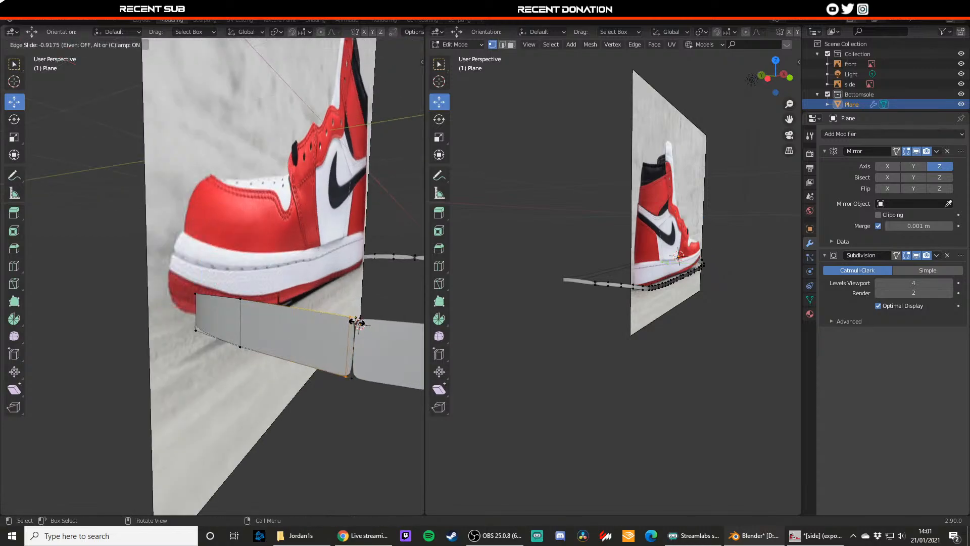
left_click(359, 324)
- Switch to edge selection, select the vertical edge at the toe seam and nudge it towards the neighbouring section
left_click(371, 355, "shift")
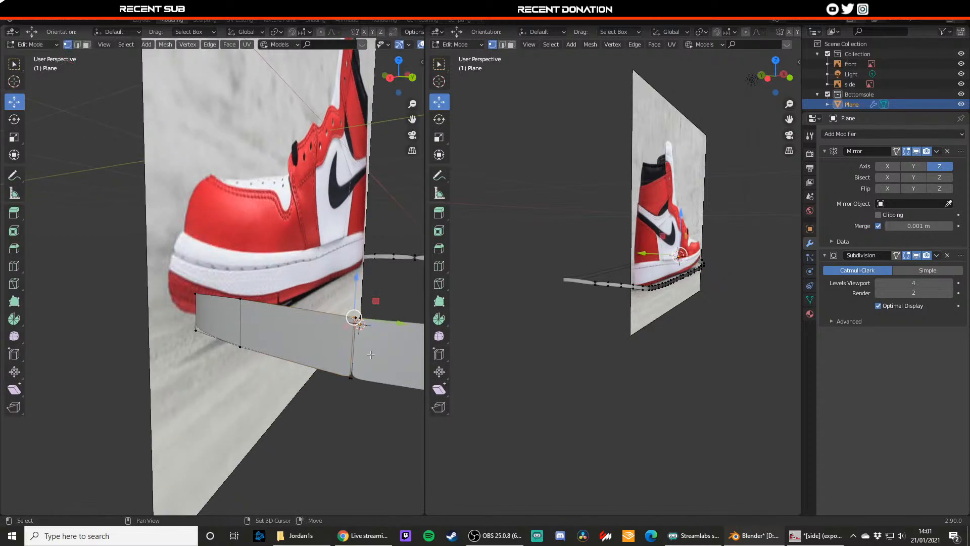
key("2")
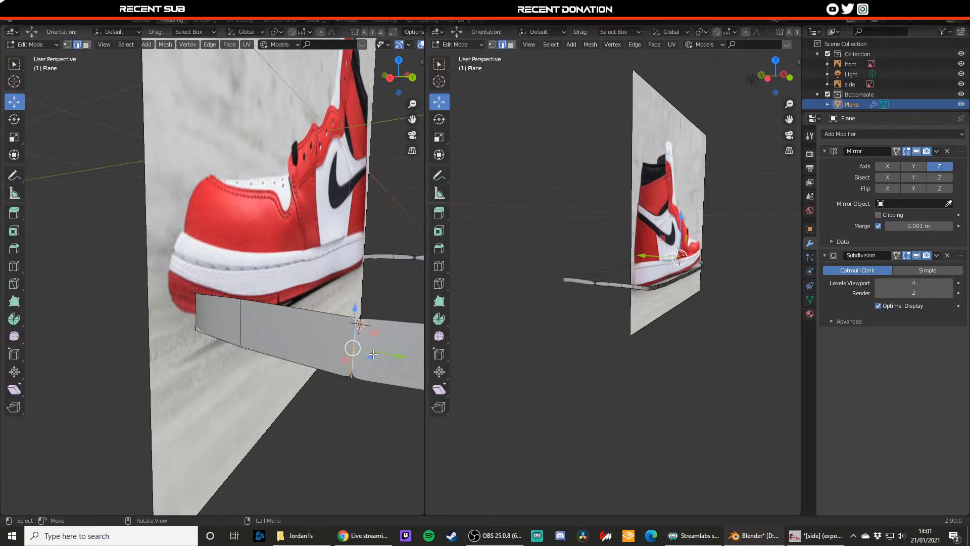
left_click_drag(377, 352, 375, 351)
key("Tab")
key("Tab")
key("Tab")
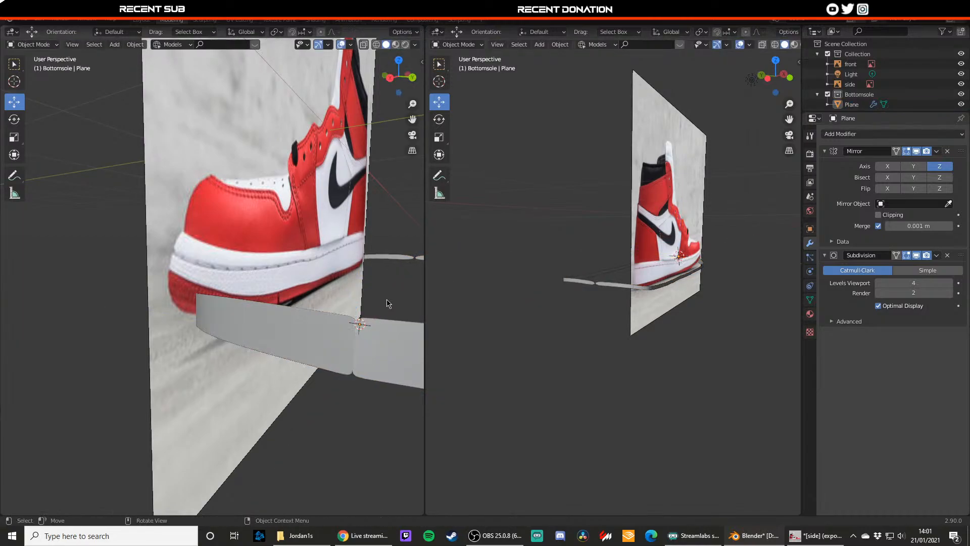
- Move the toe seam edge along X by about 0.003 m to tighten the join
middle_click_drag(375, 335, 338, 344)
key("Tab")
middle_click_drag(255, 349, 278, 352)
key("Tab")
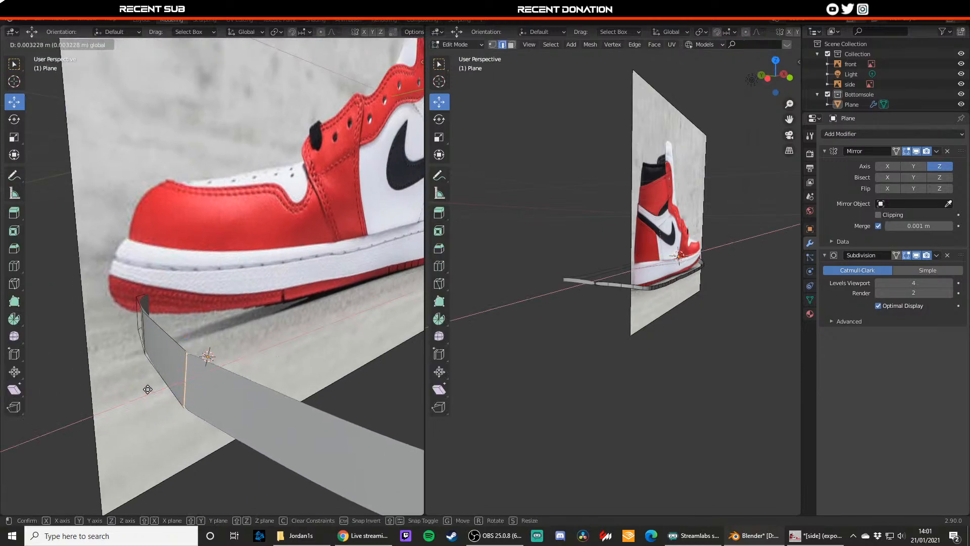
middle_click_drag(190, 374, 219, 330)
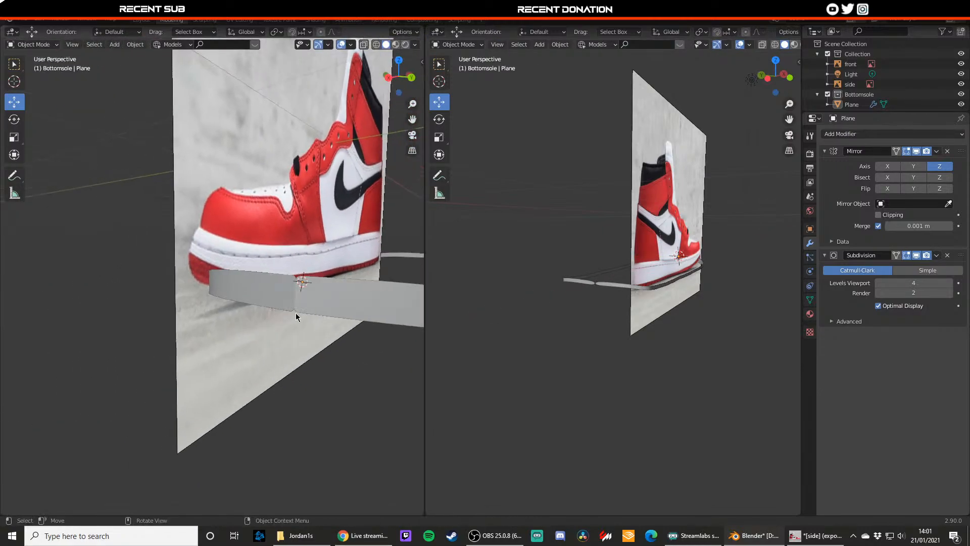
- Add a loop cut to the sole strip's heel section and slide it close to the heel gap
middle_click_drag(296, 317, 204, 329)
left_click(175, 365)
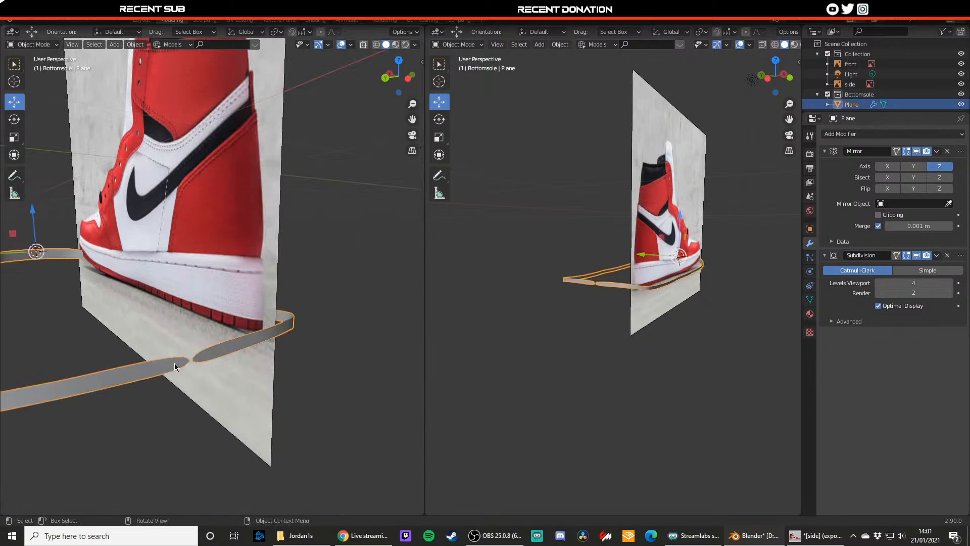
key("Tab")
key("ctrl+r")
left_click(182, 359)
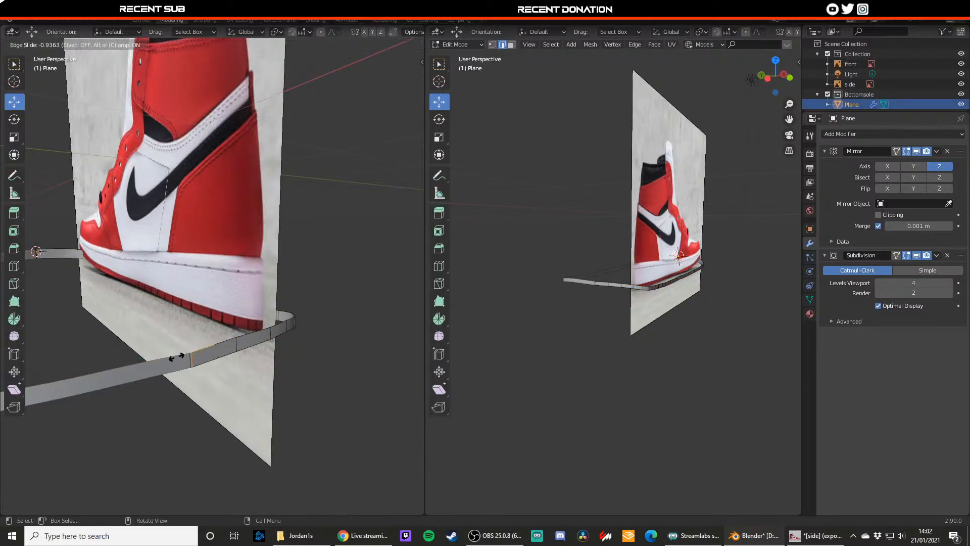
left_click(177, 356)
left_click_drag(174, 350, 174, 350)
key("Tab")
key("Tab")
key("Tab")
- Examine the heel seam of the sole strip up close in both Object Mode and Edit Mode
left_click(340, 348)
middle_click_drag(210, 348, 189, 340)
scroll(177, 331, "up", 4)
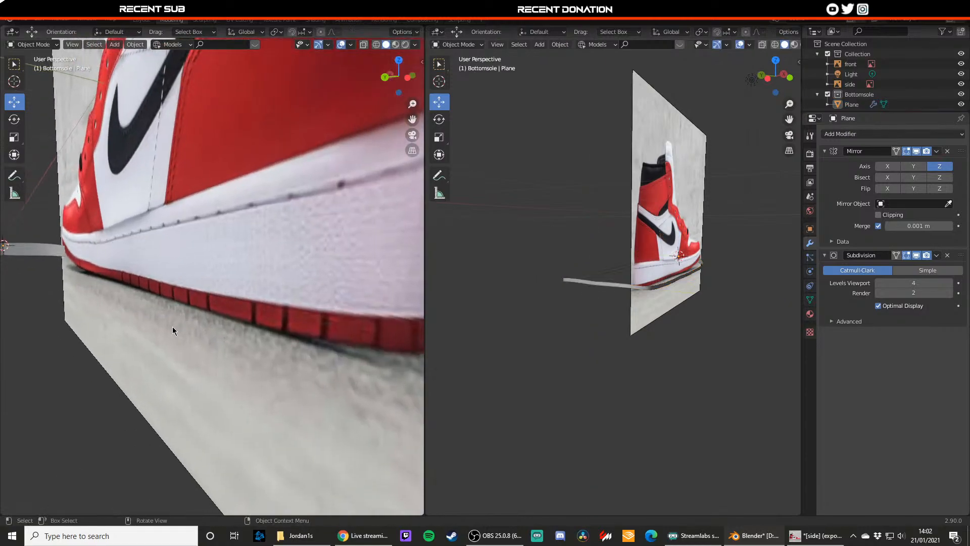
scroll(176, 333, "down", 2)
scroll(178, 330, "down", 5)
key("Tab")
scroll(197, 335, "up", 3)
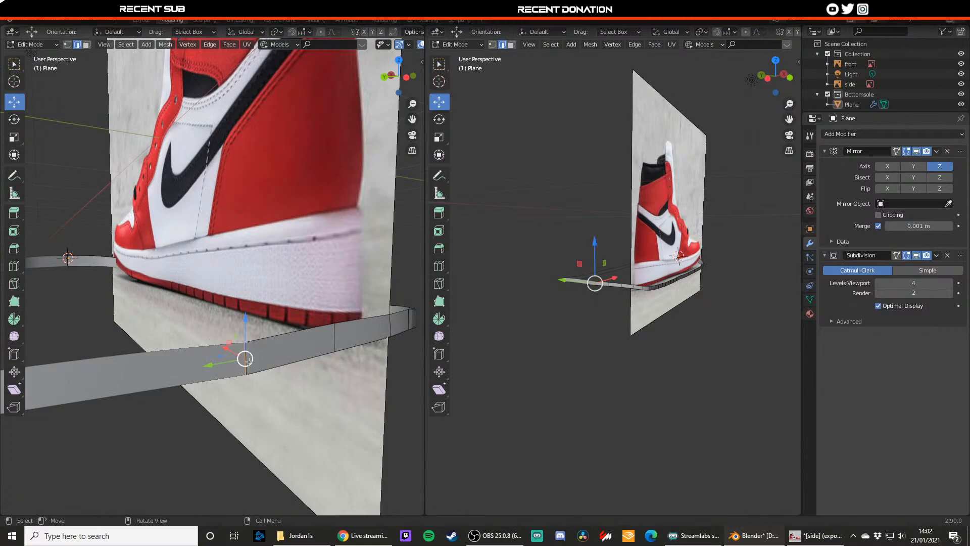
scroll(249, 358, "up", 2)
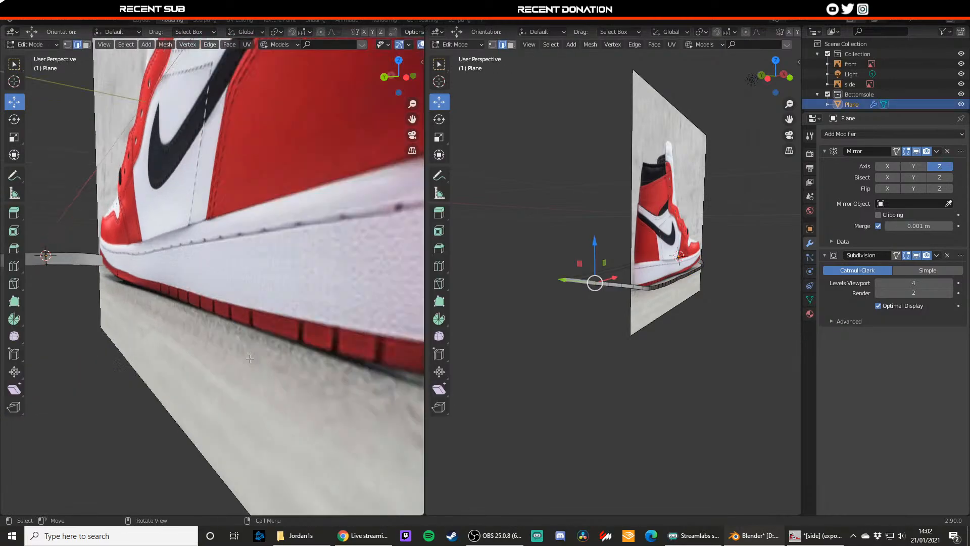
scroll(249, 359, "down", 2)
key("Tab")
scroll(236, 350, "up", 1)
left_click(253, 356)
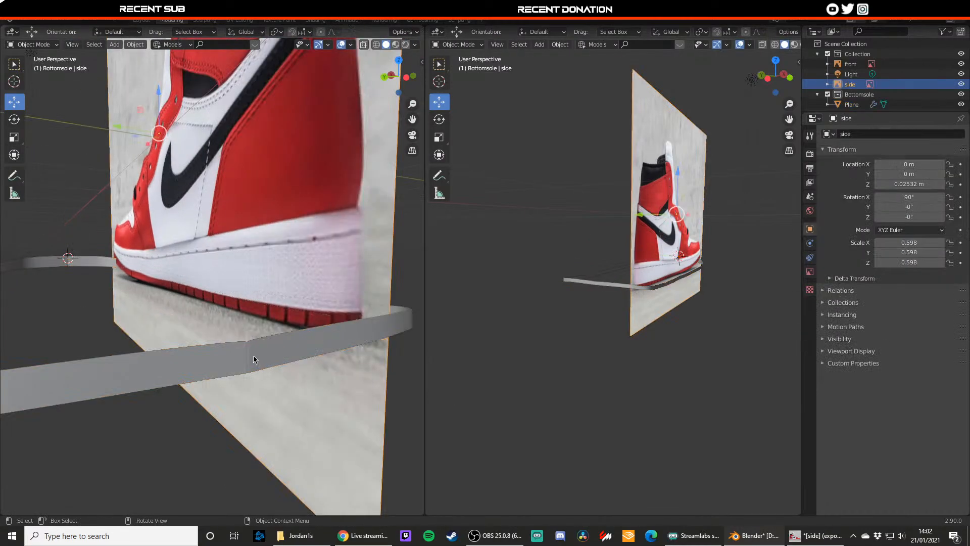
- Try to move the heel seam edge freely and along Y, undoing the moves
left_click(253, 356)
key("Tab")
left_click(246, 357)
left_click_drag(230, 351, 268, 368)
key("ctrl+z")
key("g")
key("y")
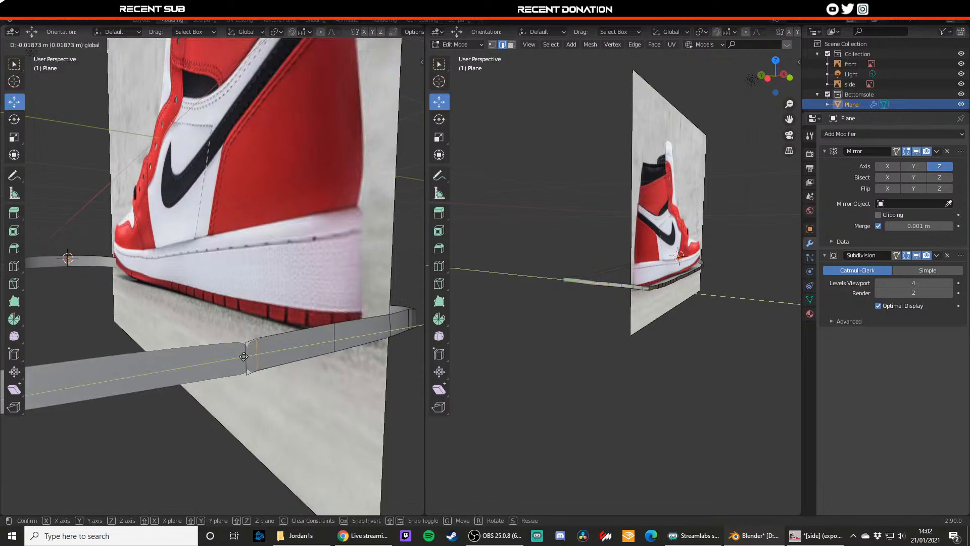
left_click_drag(240, 357, 234, 356)
key("ctrl+z")
key("ctrl+z")
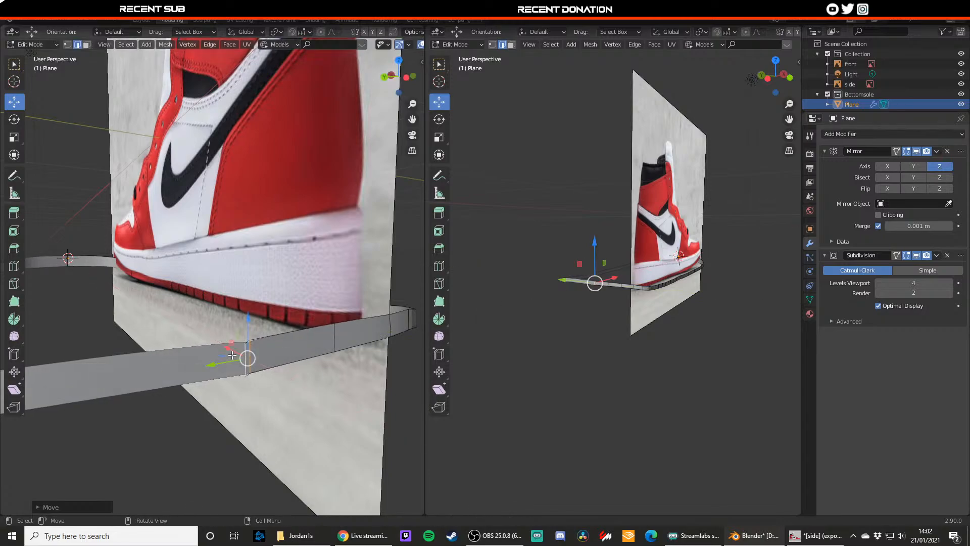
- Return to Object Mode, deselect the sole strip and check its outline from the top view
key("Tab")
scroll(284, 346, "down", 6)
left_click(287, 346)
middle_click_drag(287, 347, 196, 317)
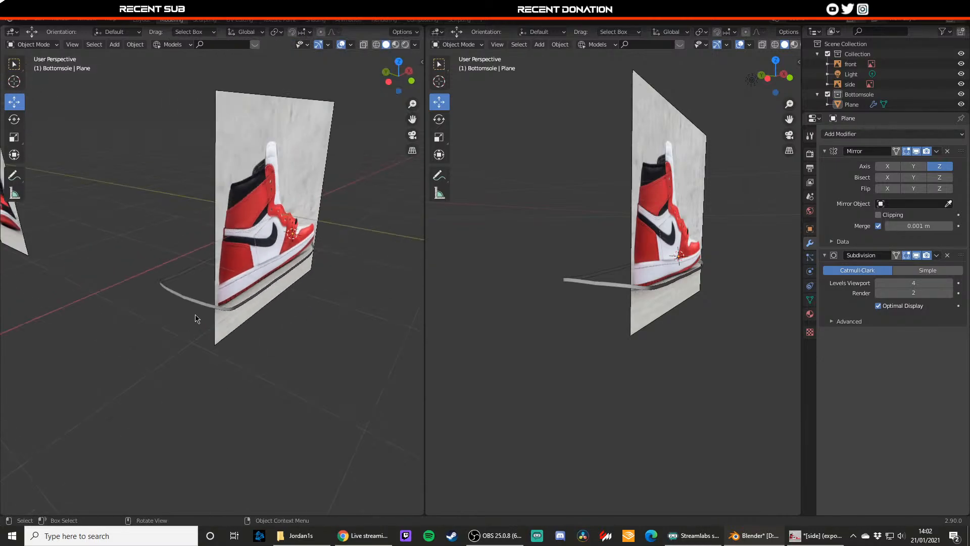
key("KP_7")
key("ctrl+KP_1")
middle_click_drag(253, 281, 236, 278, "shift")
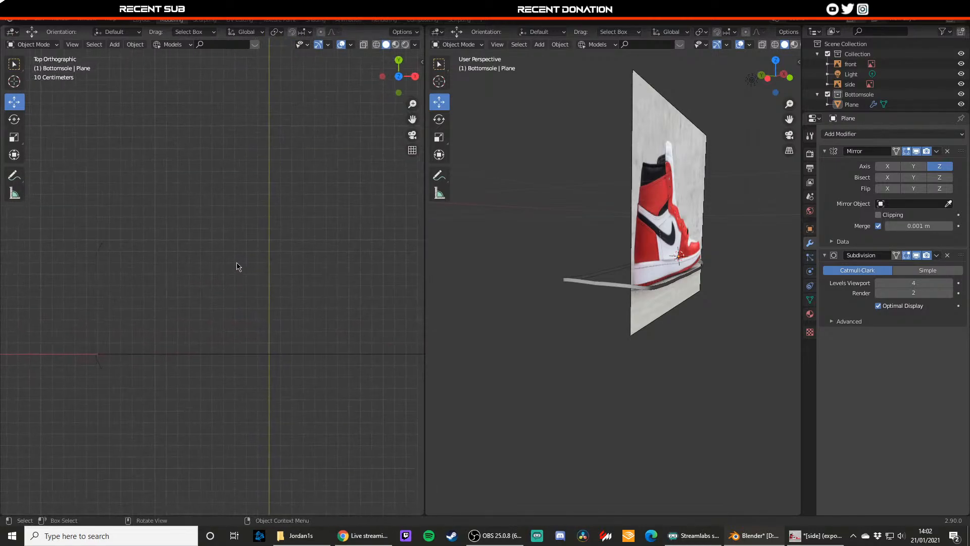
key("KP_7")
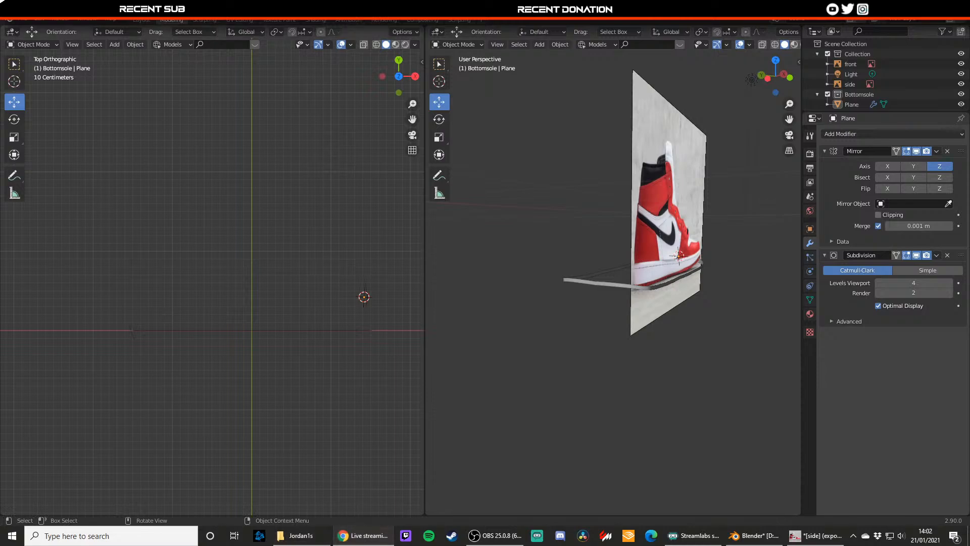
- Switch to a Chrome window, search Google Images for "jordan 1s top" and maximize the window
left_click_drag(0, 108, 190, 104)
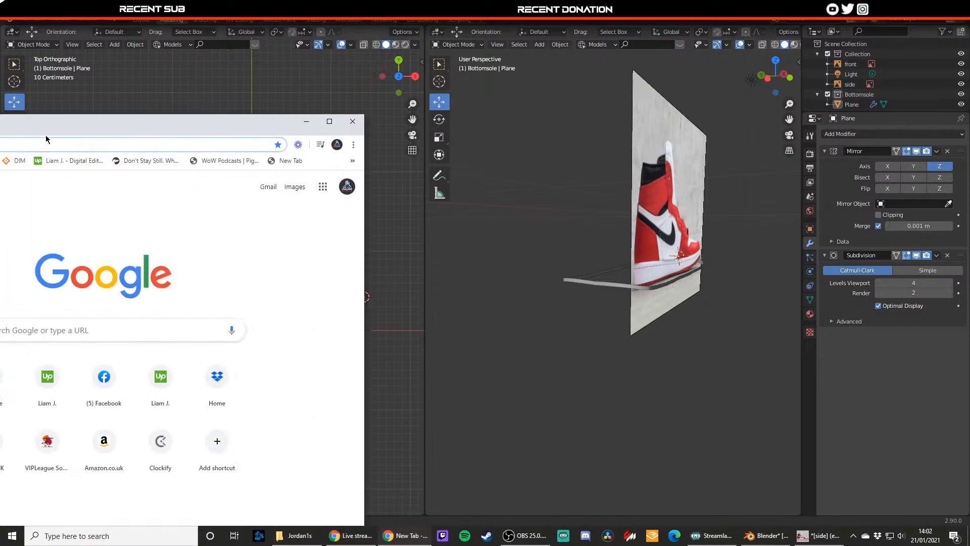
left_click_drag(46, 139, 407, 137)
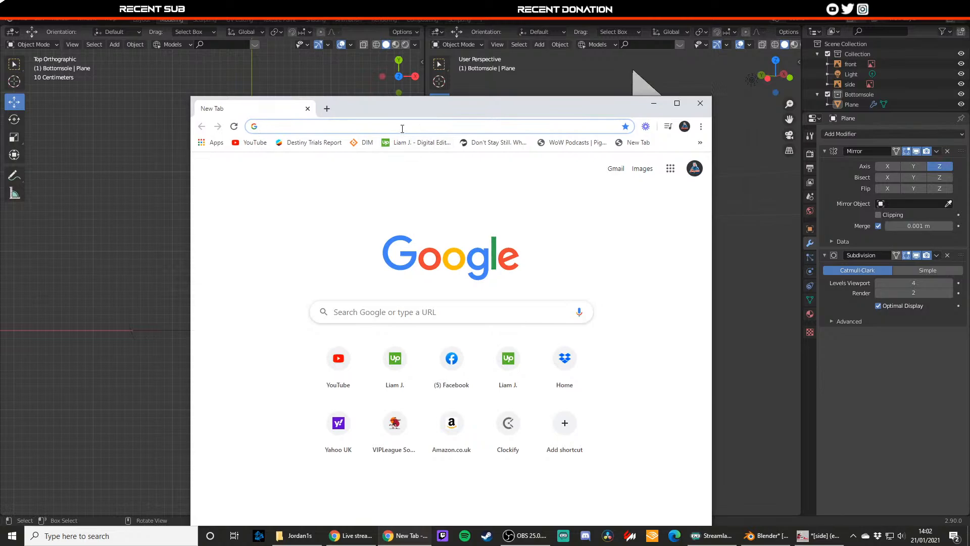
type("jordan 1s top")
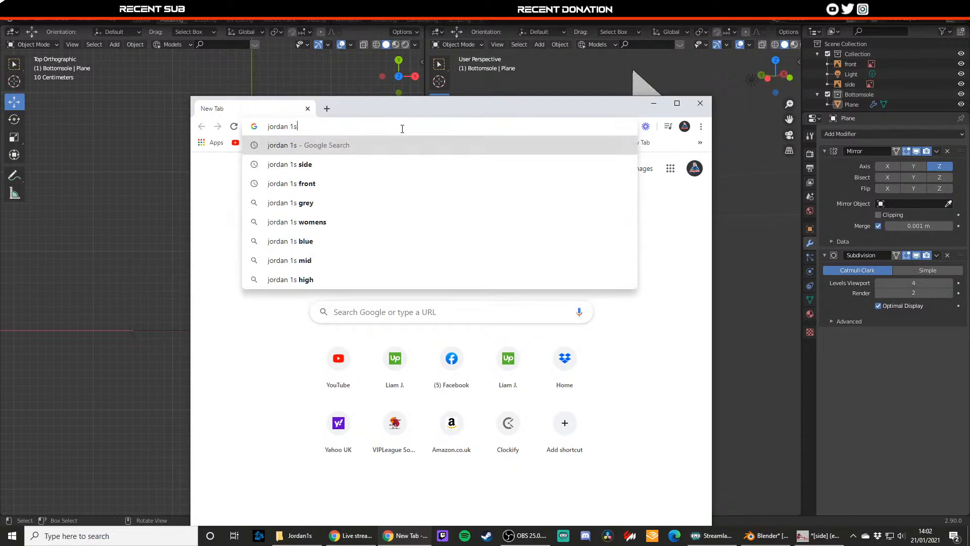
key("Return")
left_click(435, 198)
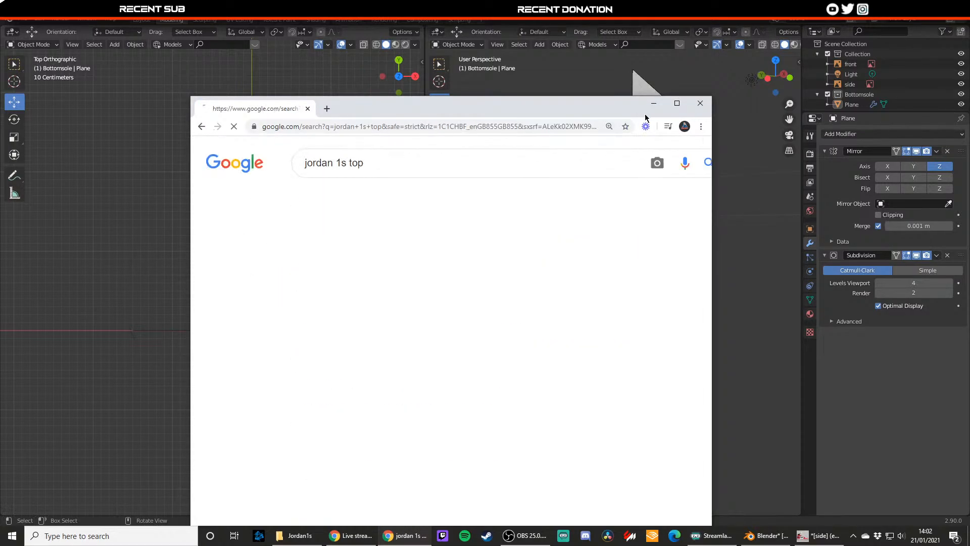
left_click(677, 104)
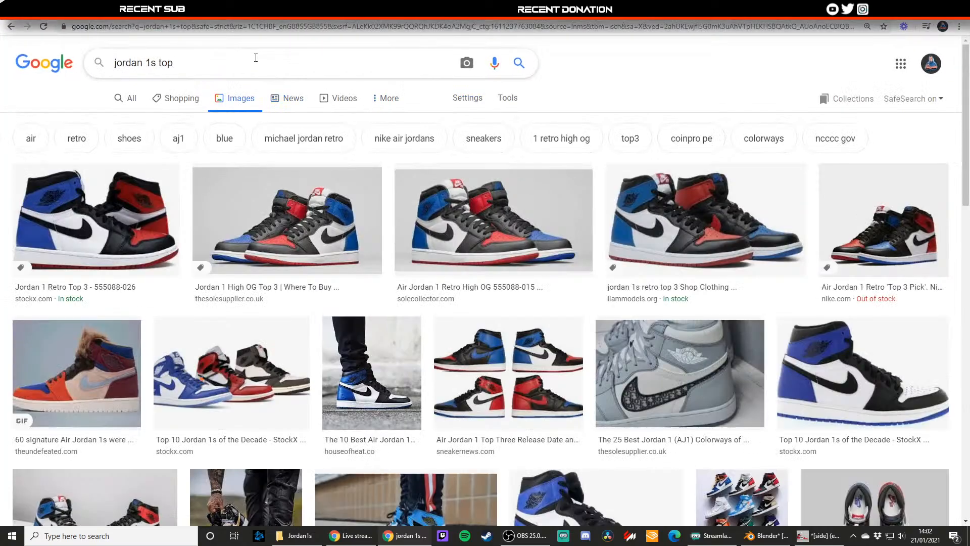
- Refine the image search to "jordan 1s top view" and preview the Top 3 and Air Jordan 1.5 "Chicago" results
type("view")
key("Return")
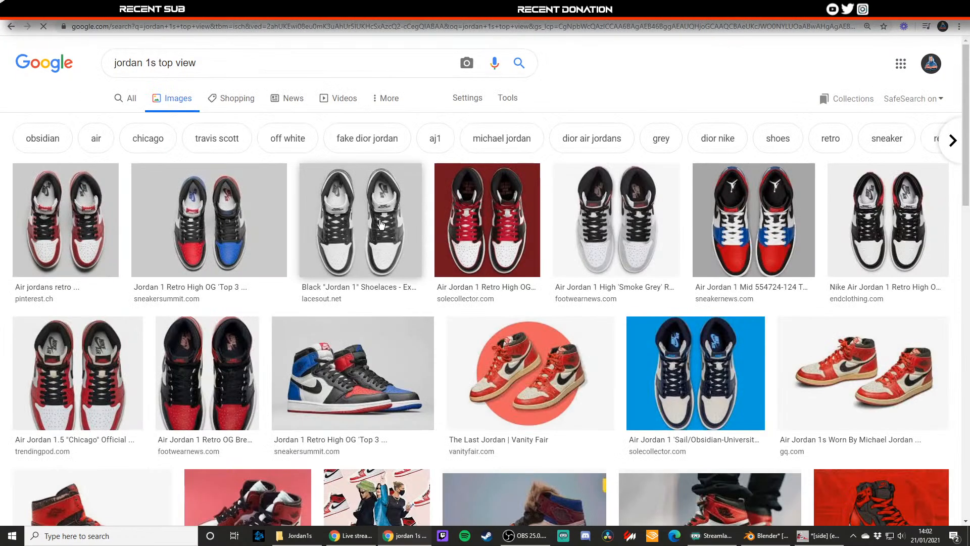
left_click(252, 219)
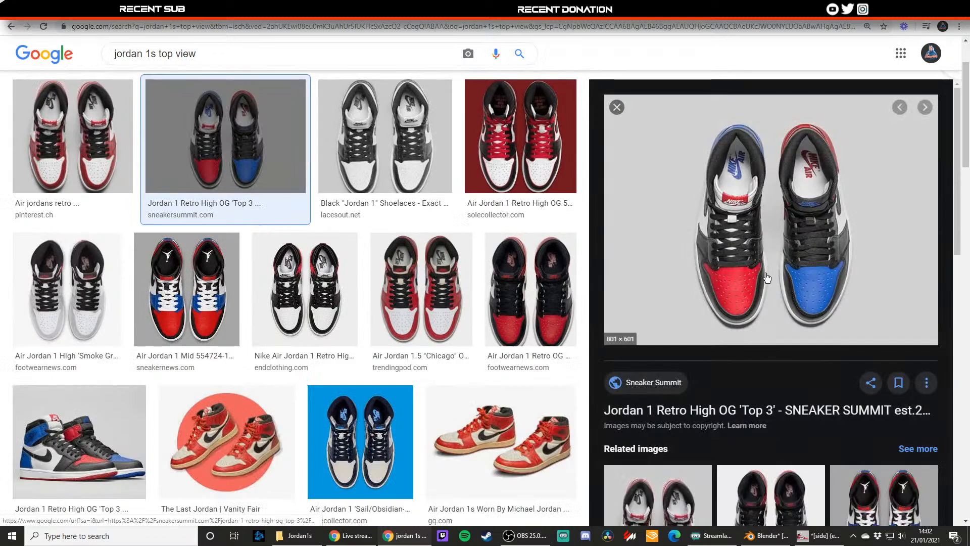
left_click(421, 288)
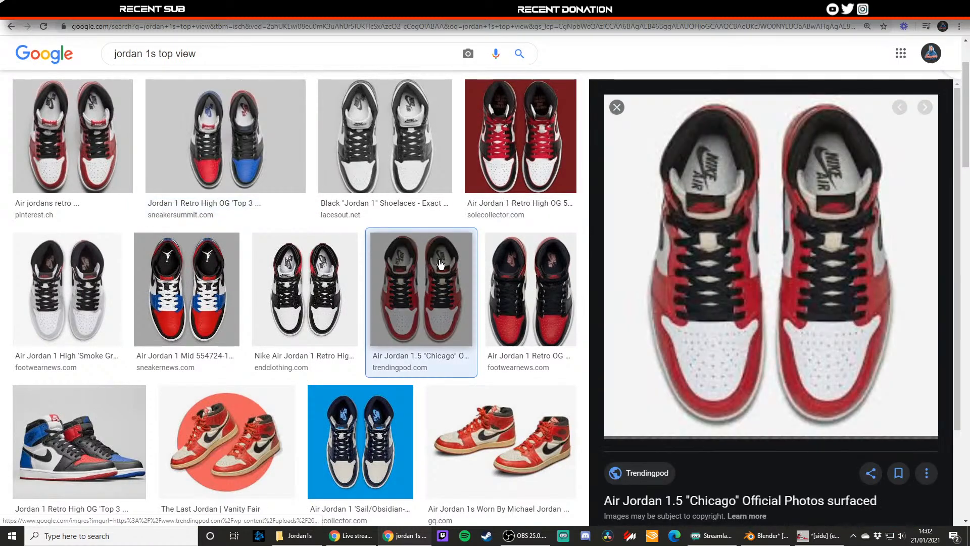
right_click(704, 224)
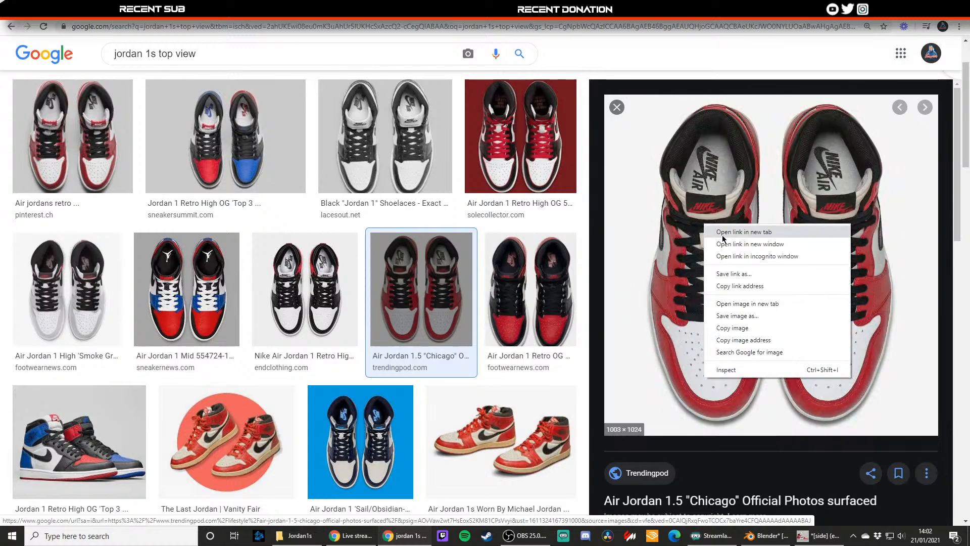
left_click(712, 237)
left_click(237, 8)
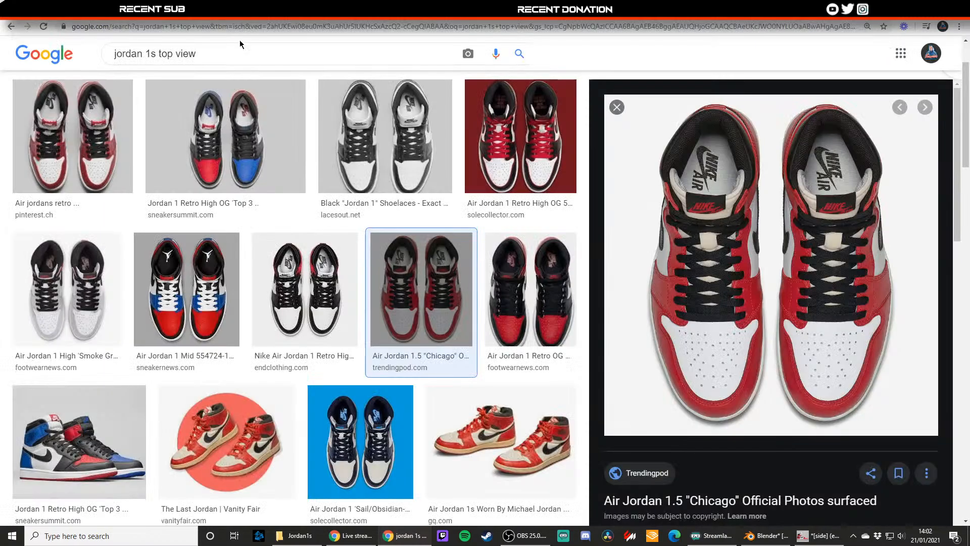
- Save the Pinterest top-view photo of the red Air Jordans as "top" in the Jordan1s folder
left_click(123, 157)
right_click(725, 227)
left_click(758, 318)
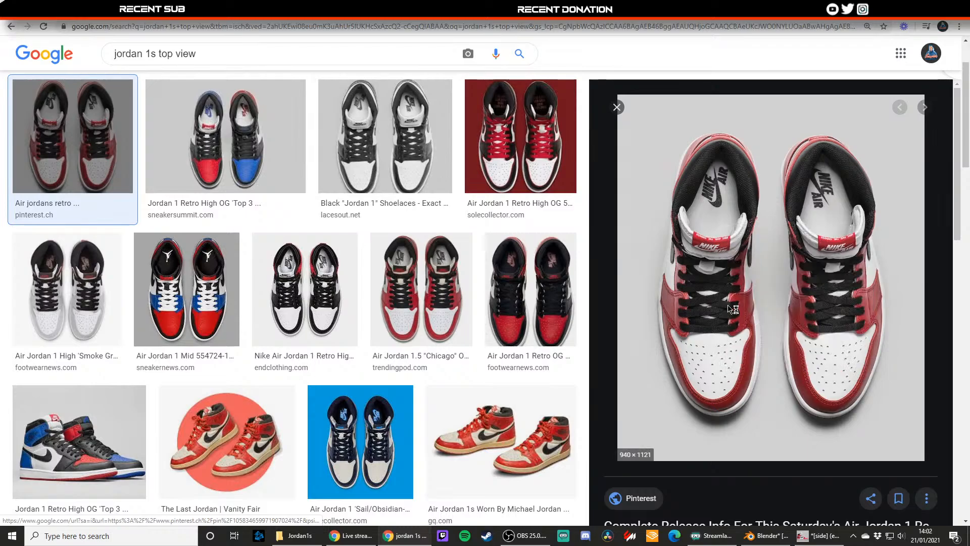
type("o")
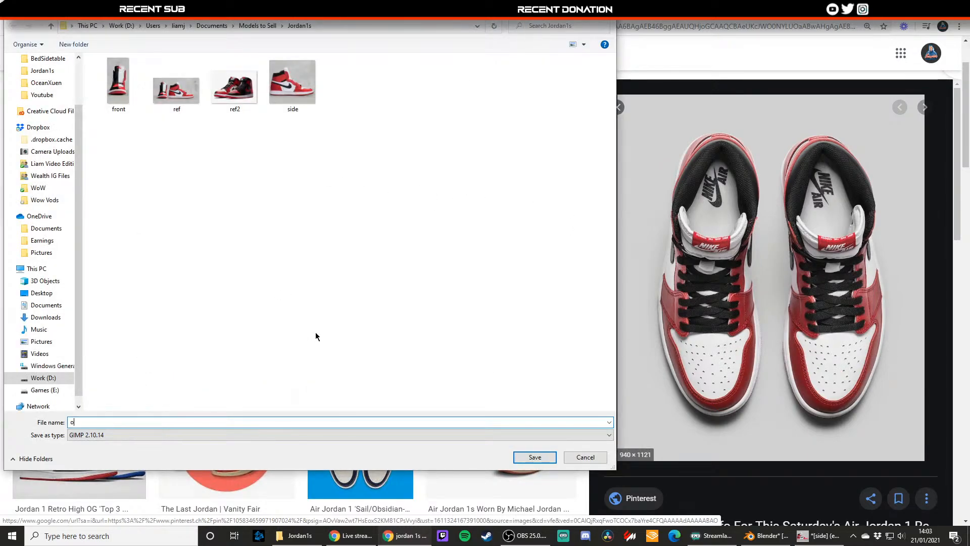
type("top")
key("Return")
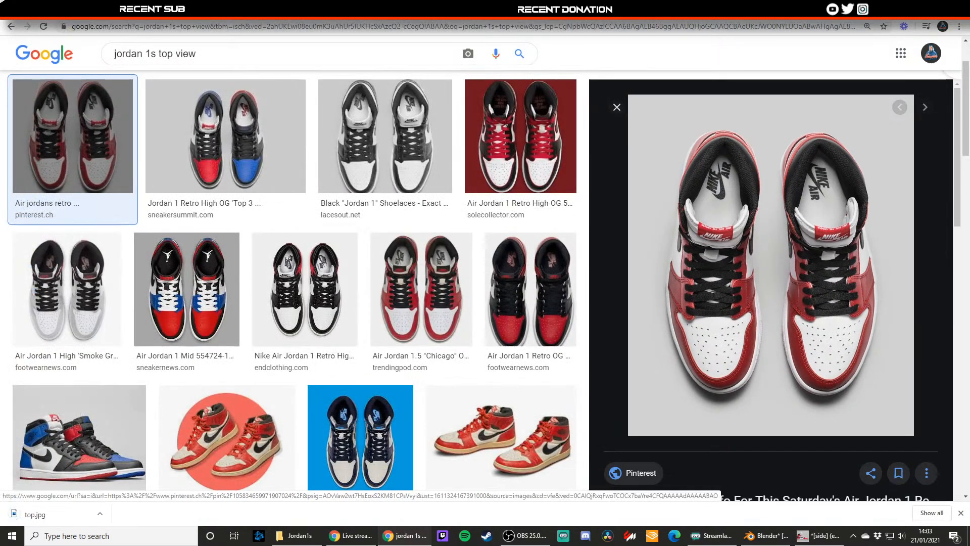
- Switch to Photos with top.jpg, reduce it to a small window over Blender's second viewport, and select the sole strip for comparison
key("alt+Tab")
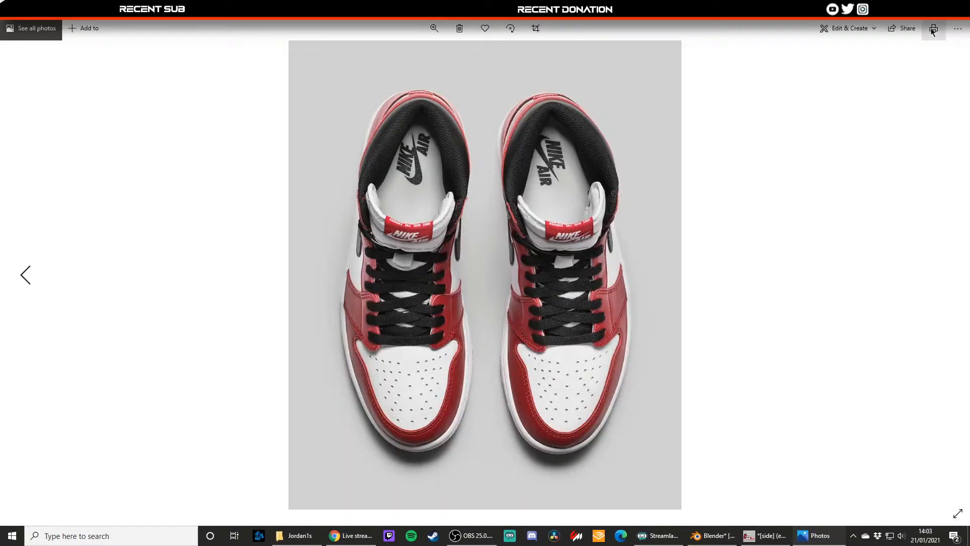
left_click(935, 10)
left_click_drag(410, 160, 652, 162)
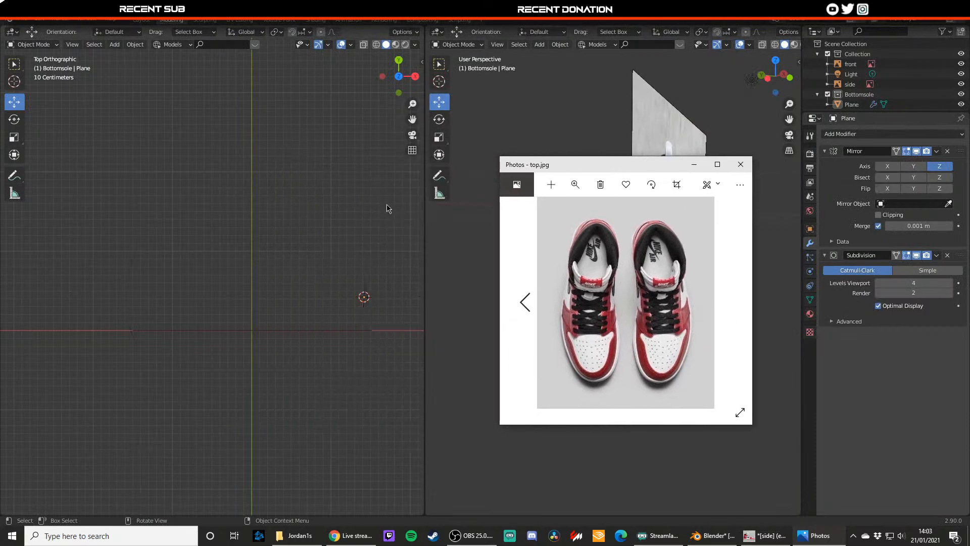
scroll(299, 208, "down", 2)
scroll(278, 210, "up", 3)
left_click(208, 245)
scroll(209, 244, "down", 1)
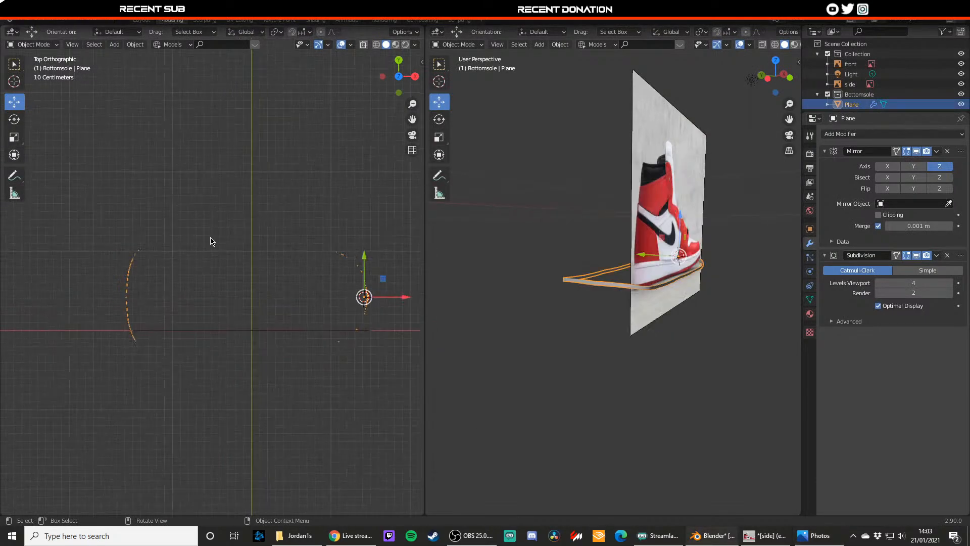
left_click(811, 535)
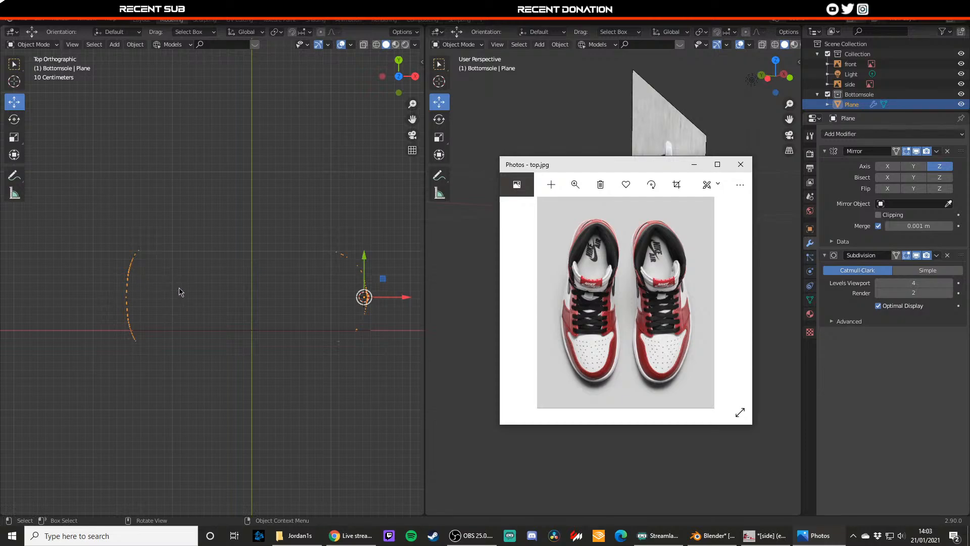
- Enter Edit Mode on the sole strip and examine its heel-end outline from the top view
middle_click_drag(179, 291, 263, 289)
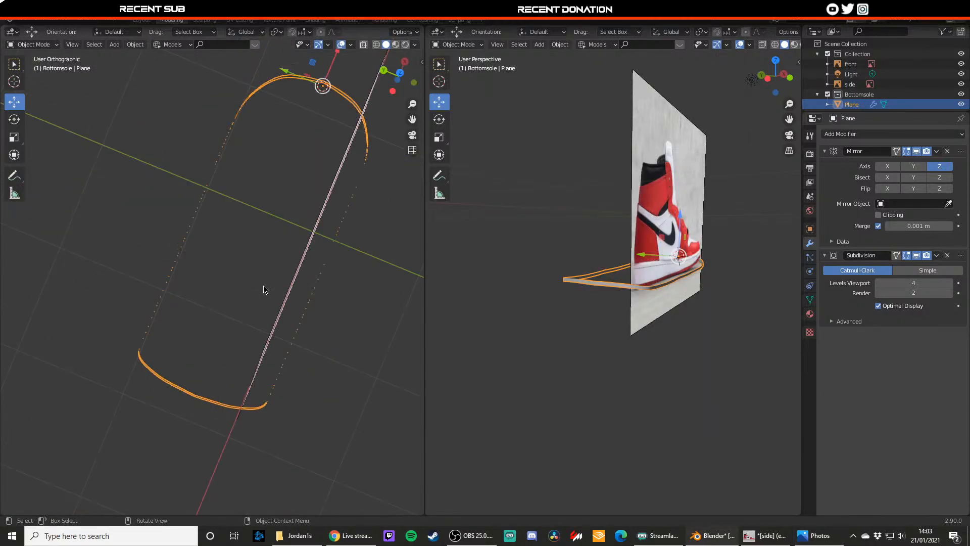
key("KP_7")
key("Tab")
middle_click_drag(165, 249, 222, 227, "shift")
scroll(200, 278, "up", 3)
middle_click_drag(121, 339, 194, 307, "shift")
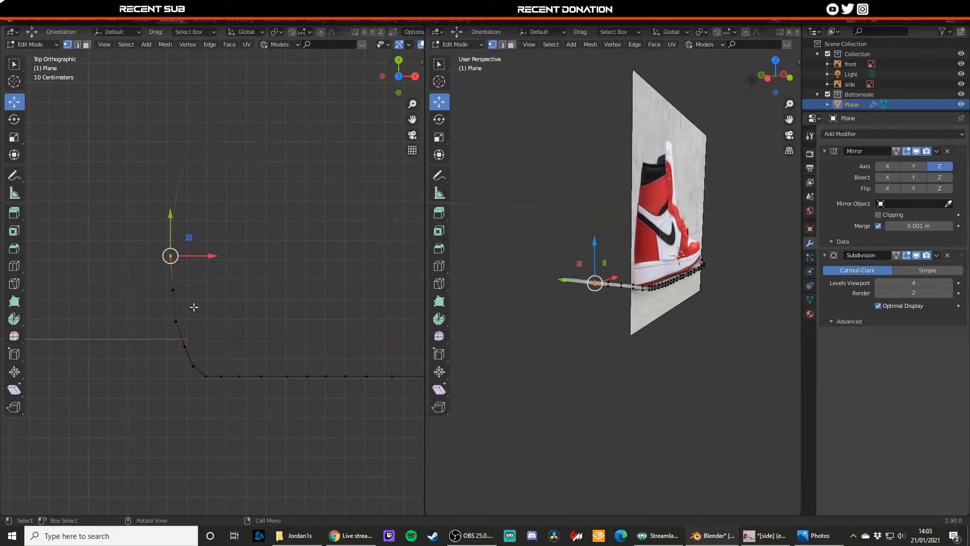
scroll(194, 306, "up", 2)
scroll(219, 411, "down", 1)
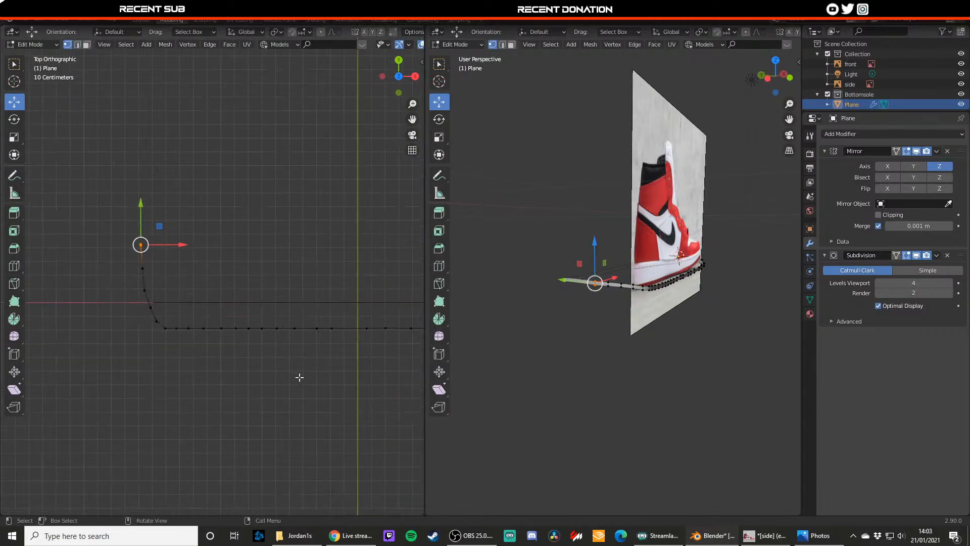
middle_click_drag(299, 375, 204, 360, "shift")
- Try to adjust points on the strip's long side near the heel, undo the changes, and switch to wireframe shading
left_click_drag(197, 363, 215, 386)
left_click_drag(228, 375, 233, 376)
mouse_move(171, 369)
left_mouse_down()
mouse_move(192, 385)
mouse_move(193, 375)
mouse_move(190, 392)
mouse_move(213, 375)
mouse_move(195, 367)
left_mouse_up()
key("ctrl+z")
key("z")
left_click(107, 366)
left_click(239, 377)
key("ctrl+z")
- Move the selected part of the strip's side slightly, and check the outline in Object Mode from the top view
middle_click_drag(244, 386, 244, 307)
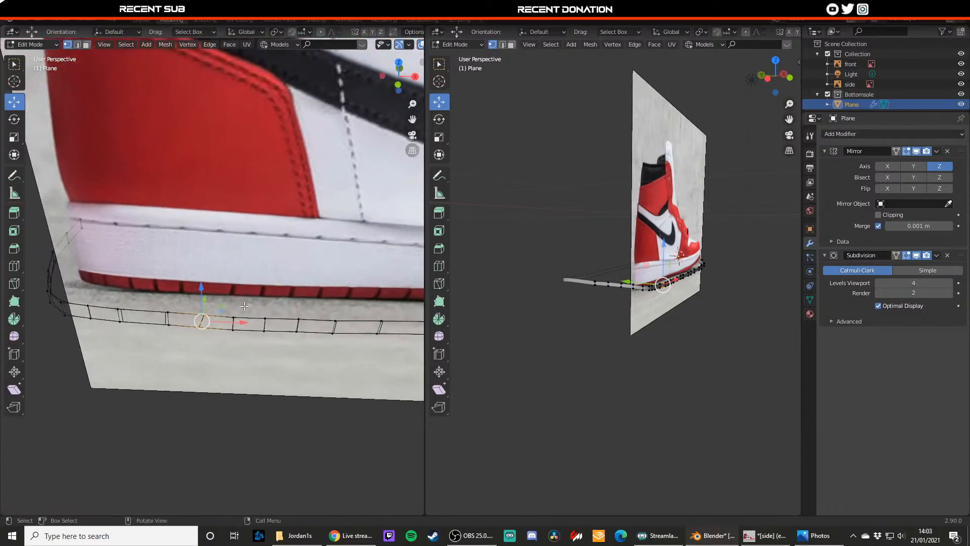
scroll(203, 345, "up", 2)
left_click_drag(221, 373, 226, 343)
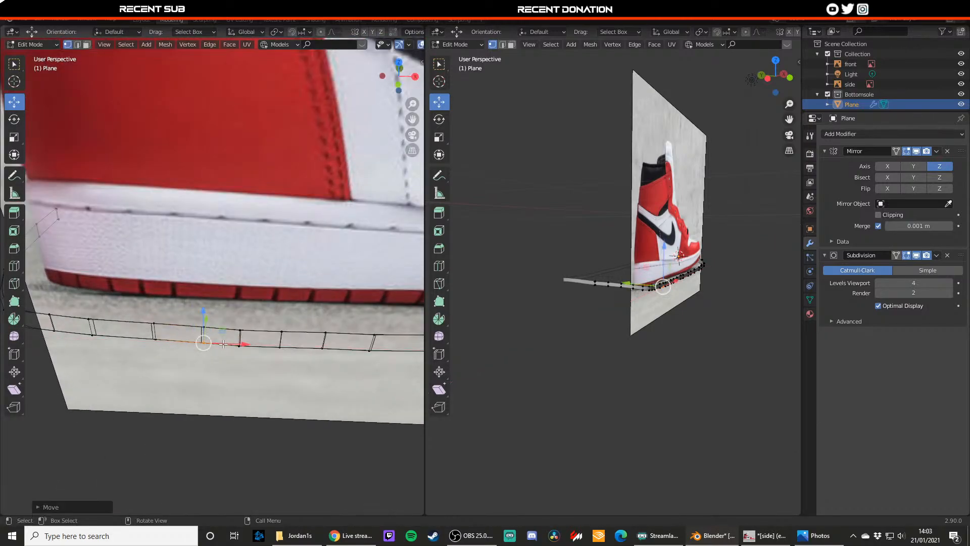
key("Tab")
key("KP_7")
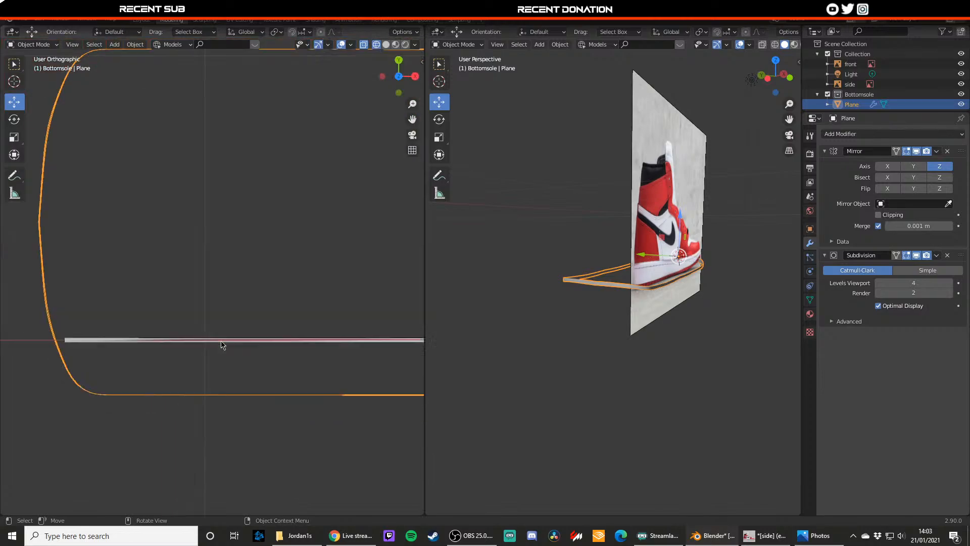
- Examine the strip's outline from above and at angles against the side reference, finishing in Object Mode near the heel
key("Tab")
middle_click_drag(152, 324, 252, 324, "shift")
scroll(202, 333, "down", 2)
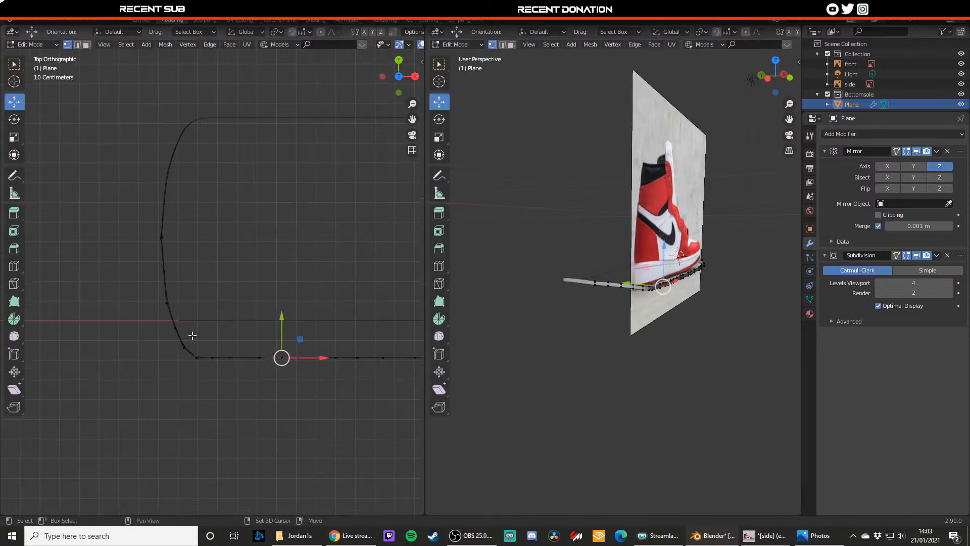
middle_click_drag(191, 335, 160, 323, "shift")
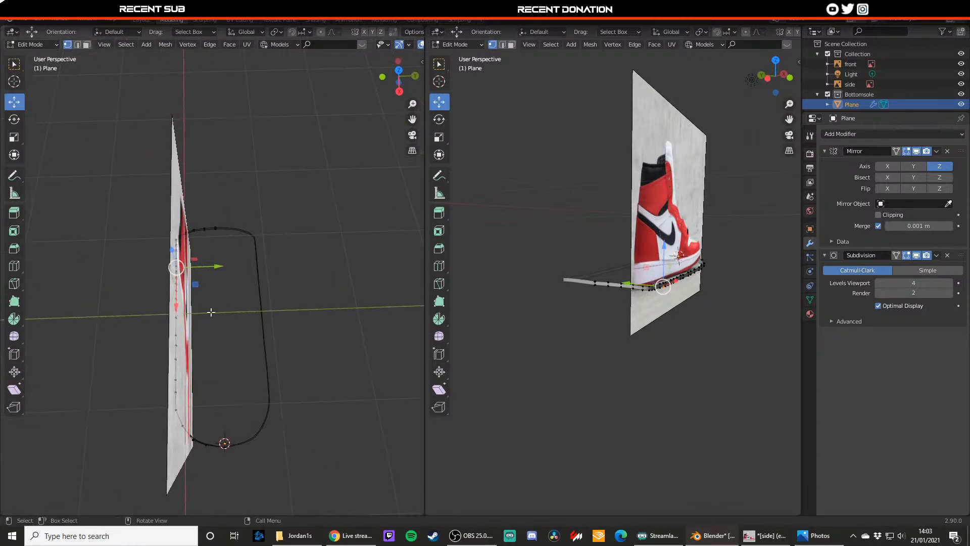
middle_click_drag(284, 336, 278, 264)
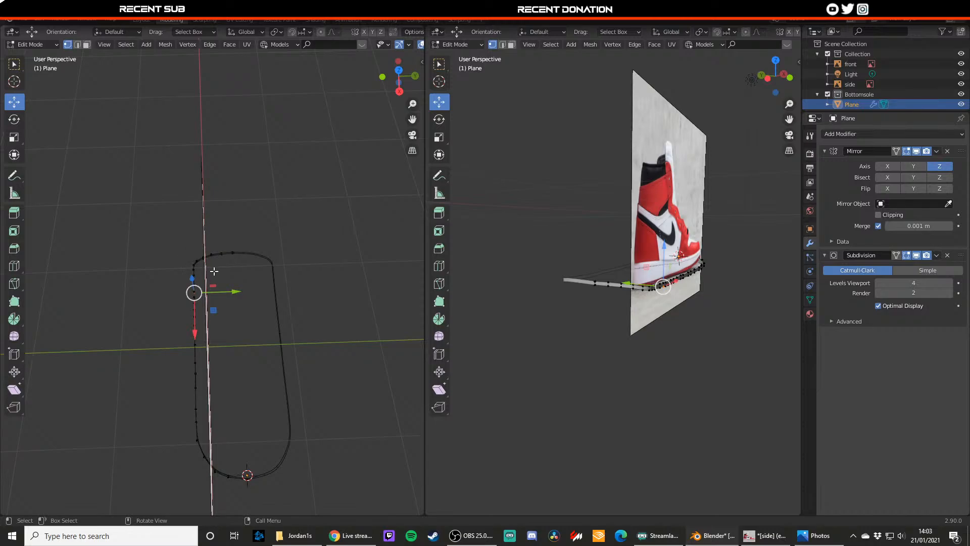
middle_click_drag(258, 460, 269, 345)
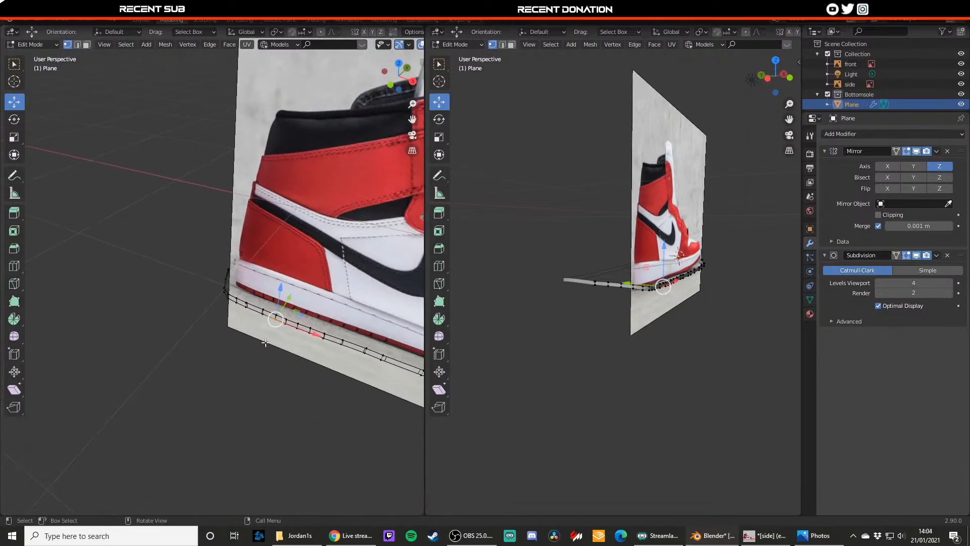
key("Tab")
scroll(227, 359, "up", 5)
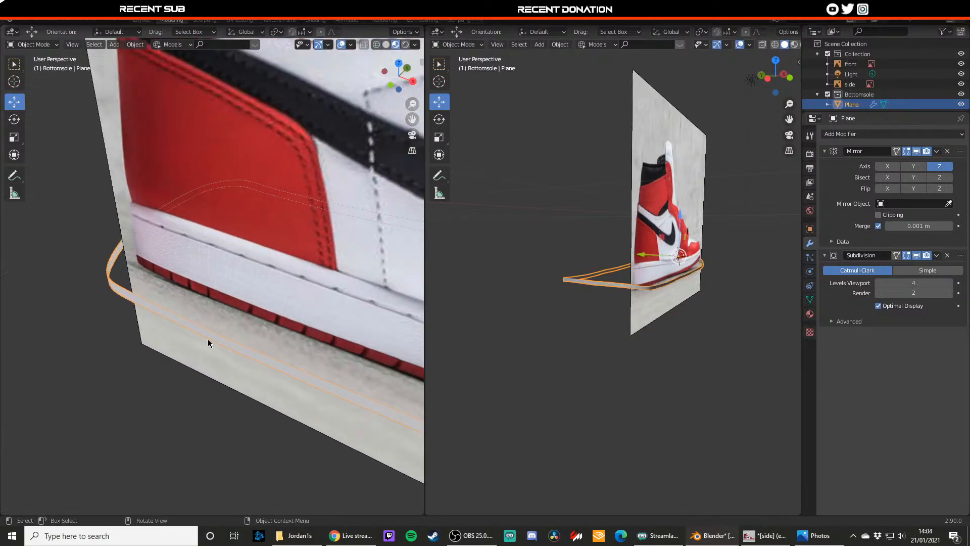
- Try deleting a short vertical edge on the strip's side near the heel, undo the deletion, and dissolve the edge instead
key("Tab")
key("2")
left_click(208, 310)
key("x")
left_click(187, 318)
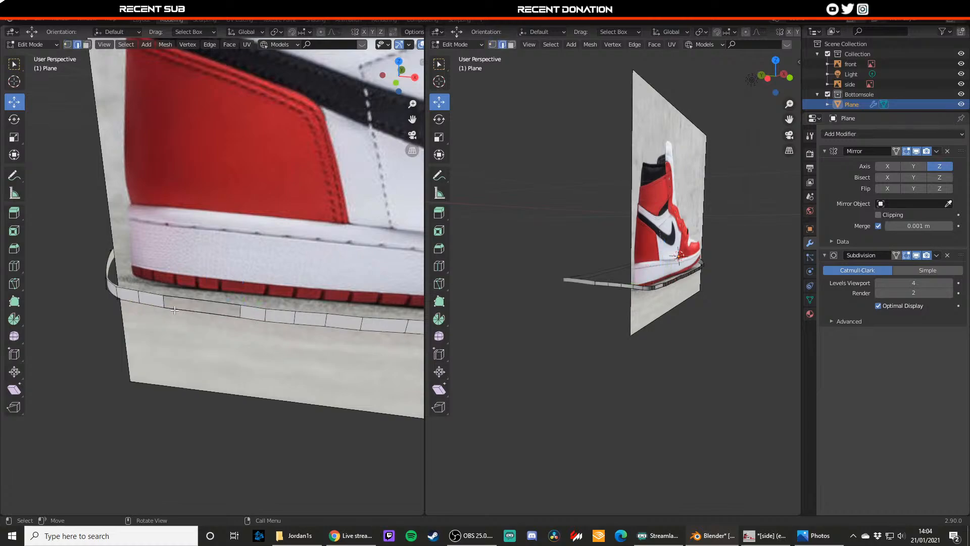
key("ctrl+z")
key("x")
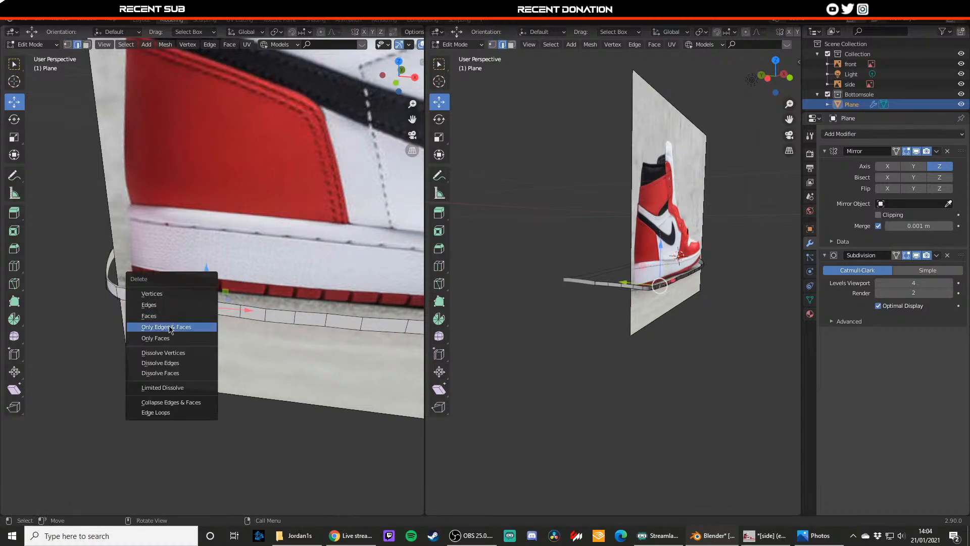
left_click(163, 357)
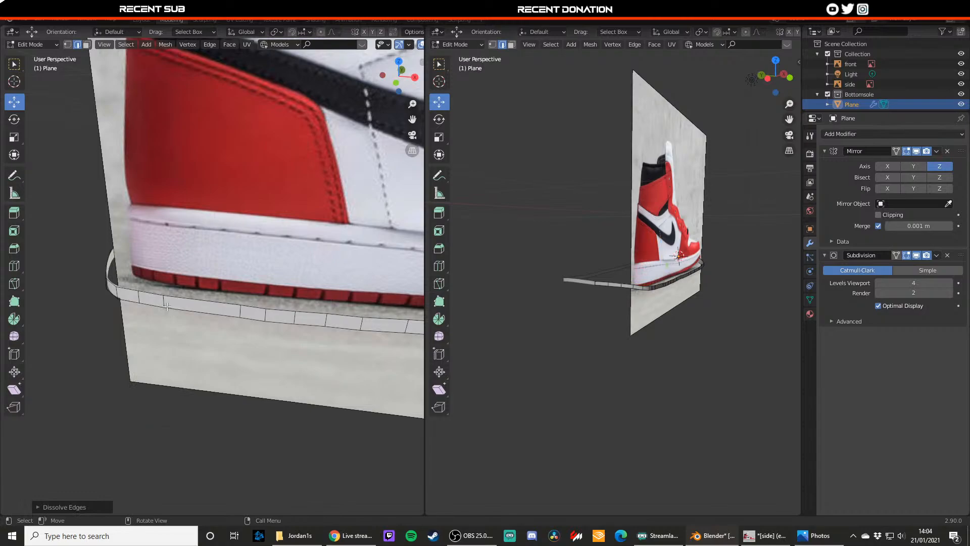
- Shift the next two vertical edges nearest the heel along X to space them out
left_click(167, 307)
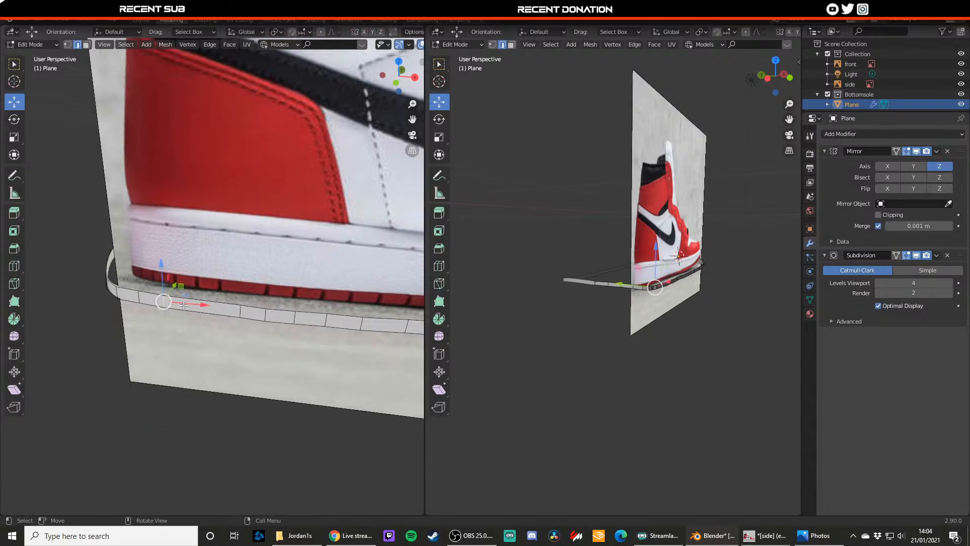
mouse_move(192, 304)
left_mouse_down()
mouse_move(214, 312)
mouse_move(195, 289)
left_mouse_up()
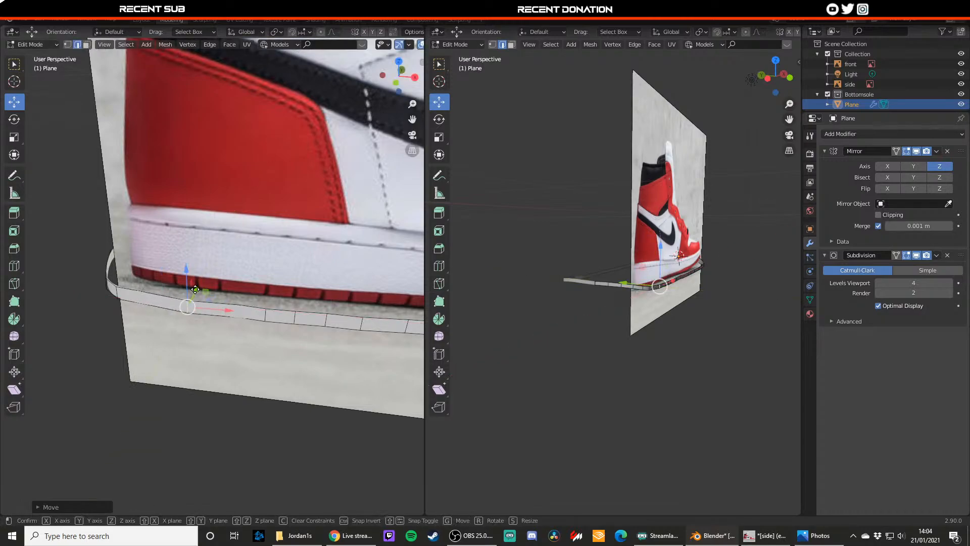
left_click(135, 300)
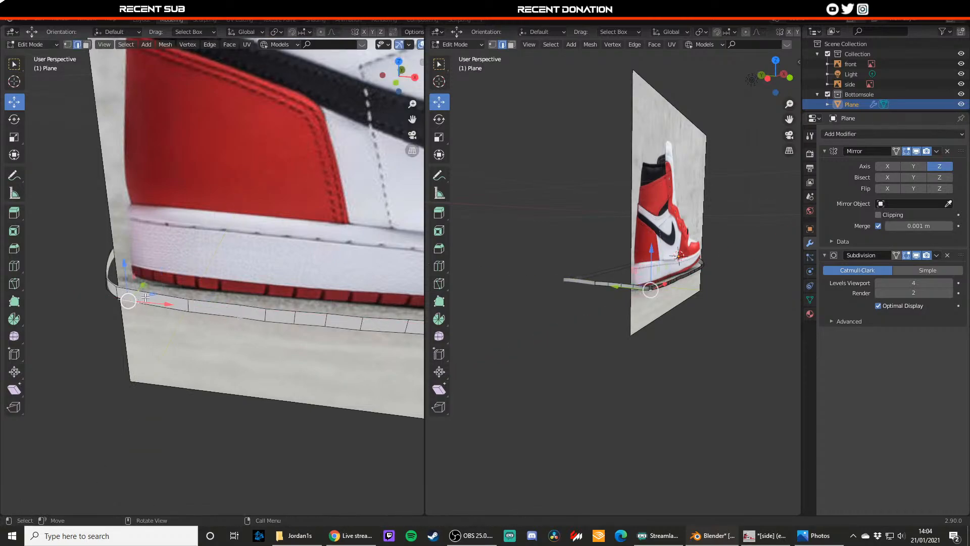
- Dissolve extra vertical edges farther along the strip's side and move the neighbouring edge toward the heel along X
middle_click_drag(136, 302, 233, 347)
key("x")
left_click(229, 352)
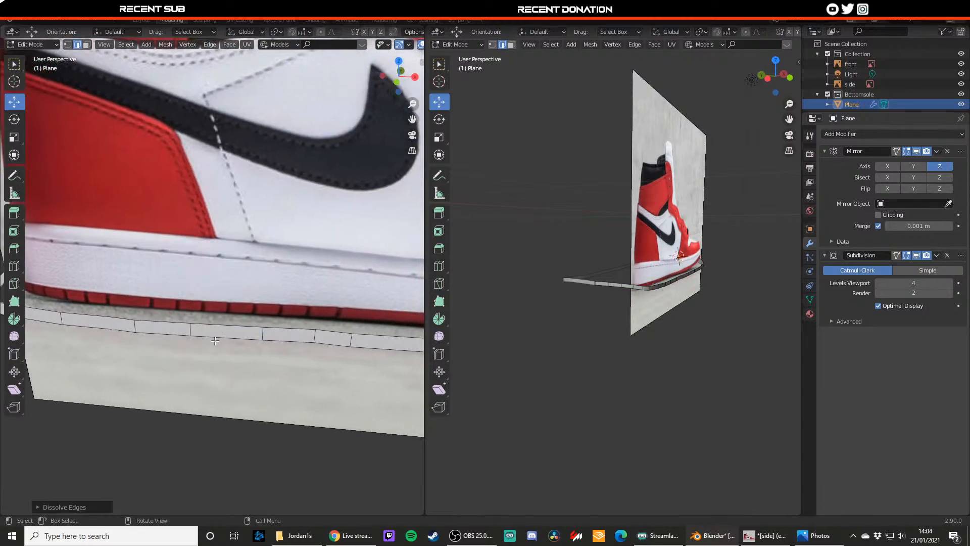
left_click(139, 326)
left_click_drag(158, 319, 153, 321)
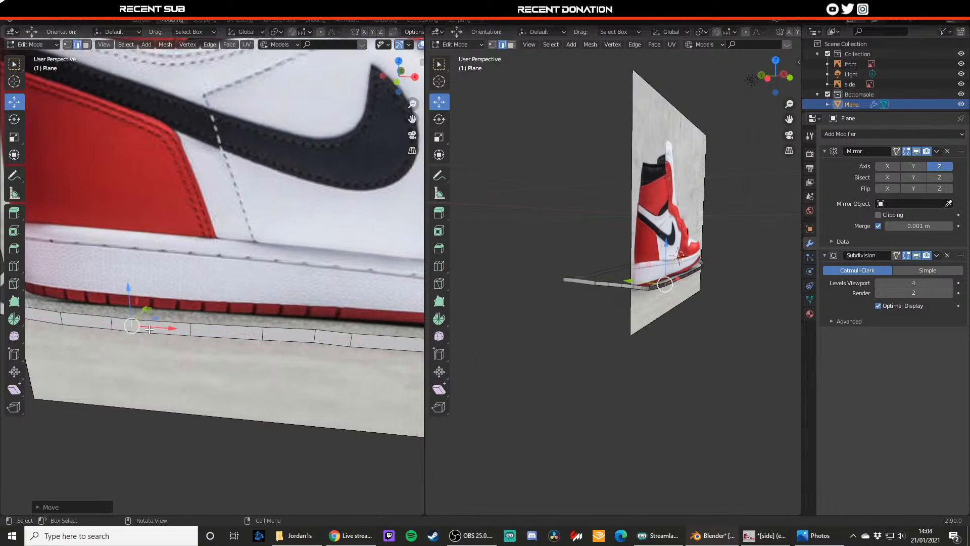
- Try dissolving the vertical edge just ahead of the heel section, and undo it
left_click(108, 326)
key("x")
left_click(113, 326)
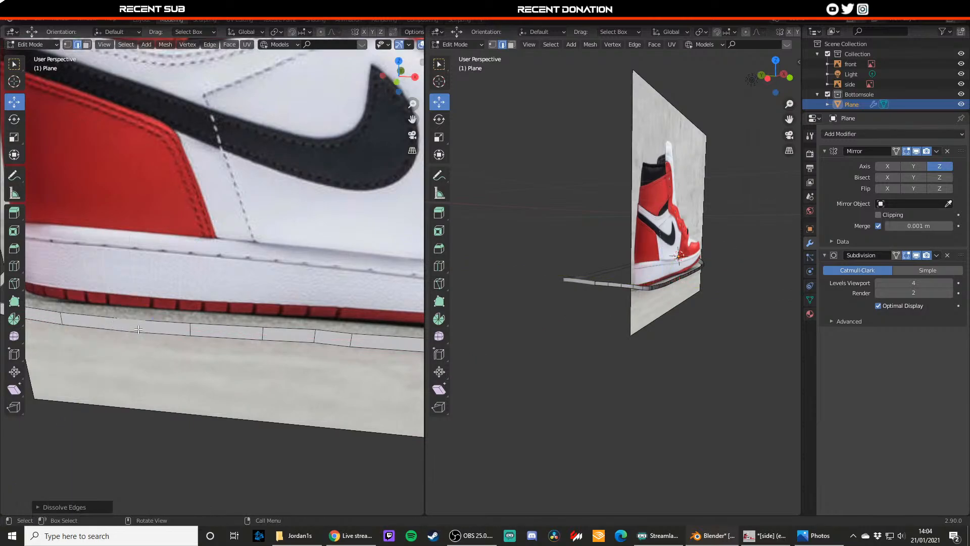
key("ctrl+z")
- Dissolve the selected edge on the strip's side to merge the two faces ahead of the heel section
middle_click_drag(142, 330, 193, 360)
scroll(180, 343, "up", 1)
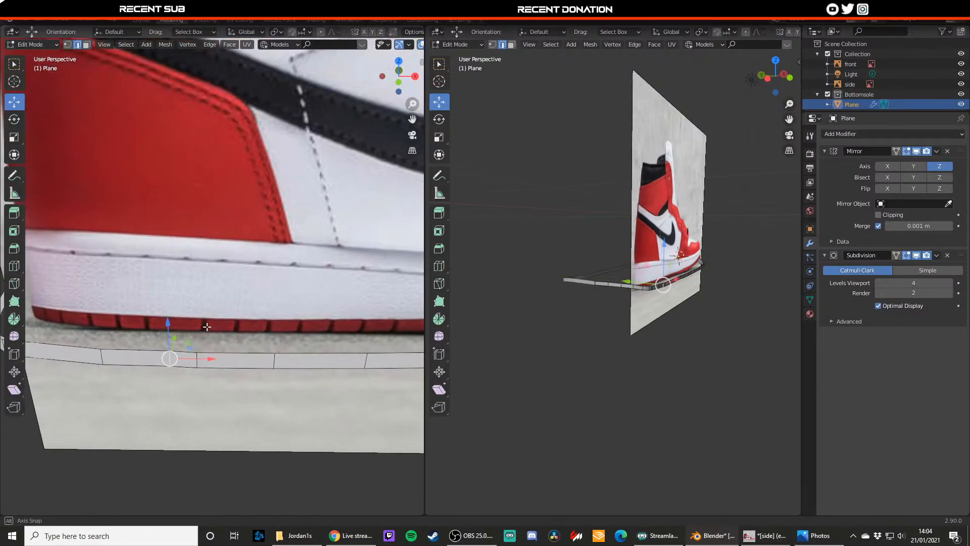
key("1")
key("2")
key("x")
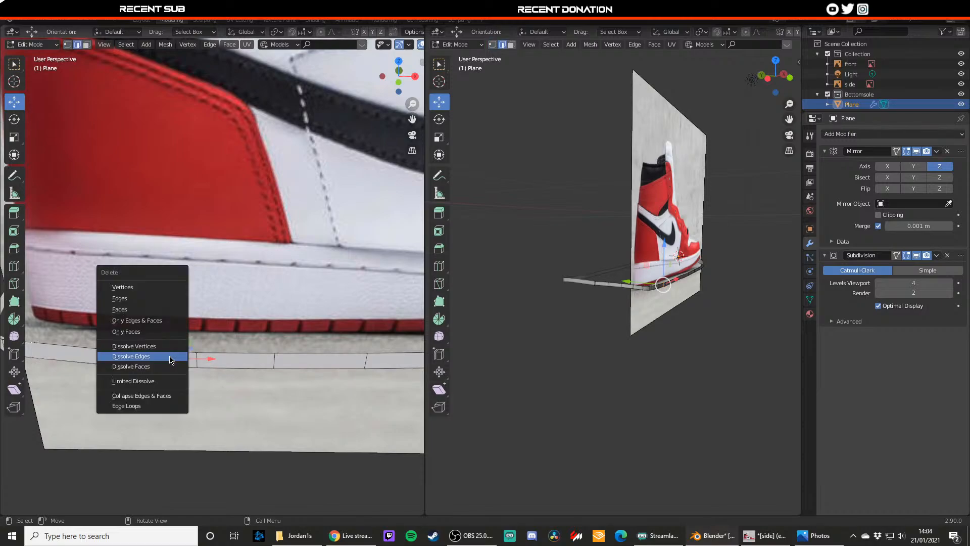
left_click(170, 354)
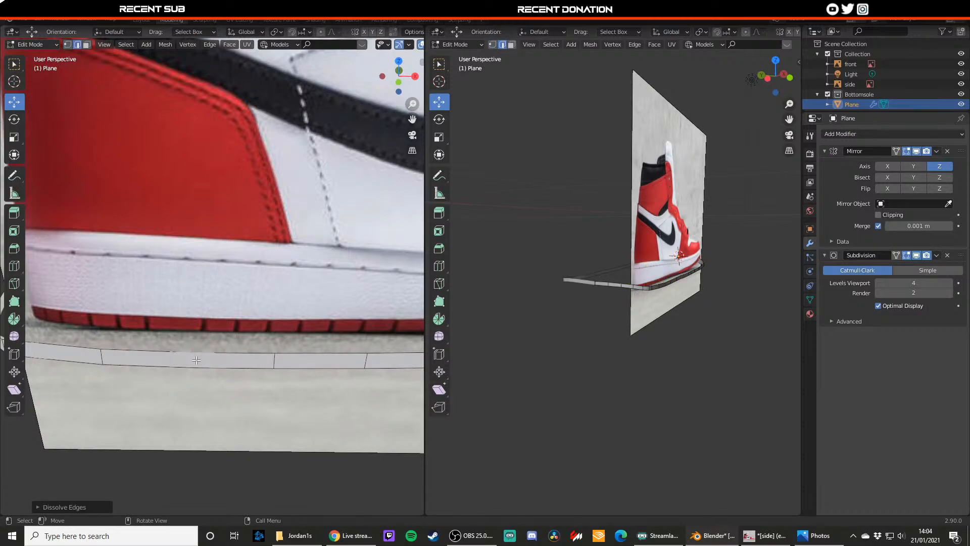
- Clear the selection, pick the point where the dissolved edge was, and try moving it along Y before cancelling
key("a")
key("alt+a")
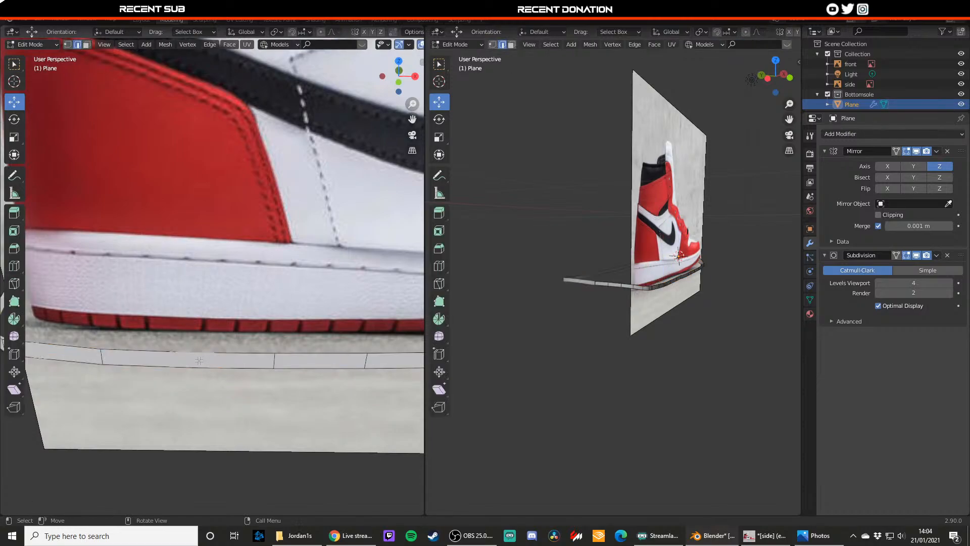
key("1")
left_click(197, 361)
middle_click_drag(197, 361, 173, 363)
key("g")
key("y")
right_click(166, 362)
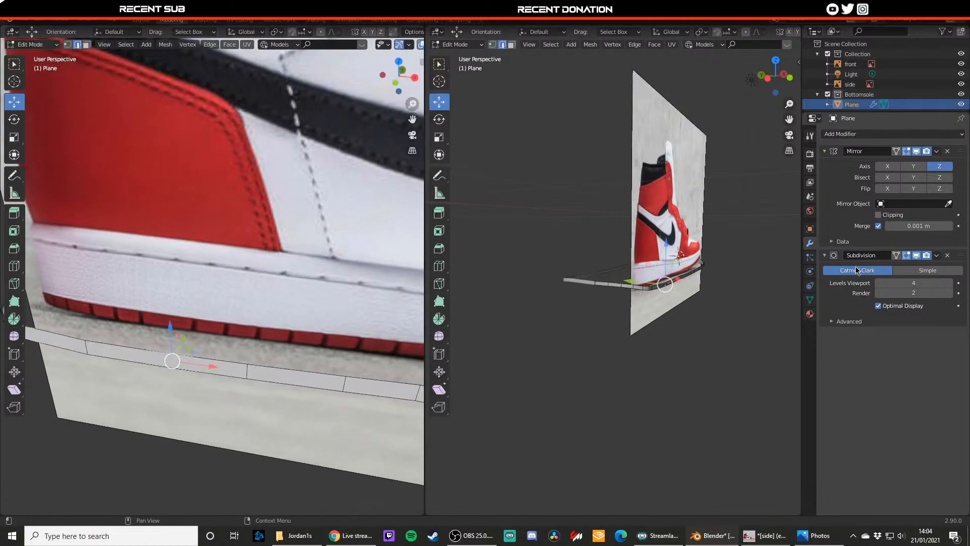
- Try the Simple subdivision type on the sole strip and return it to Catmull-Clark
left_click(915, 270)
left_click(878, 273)
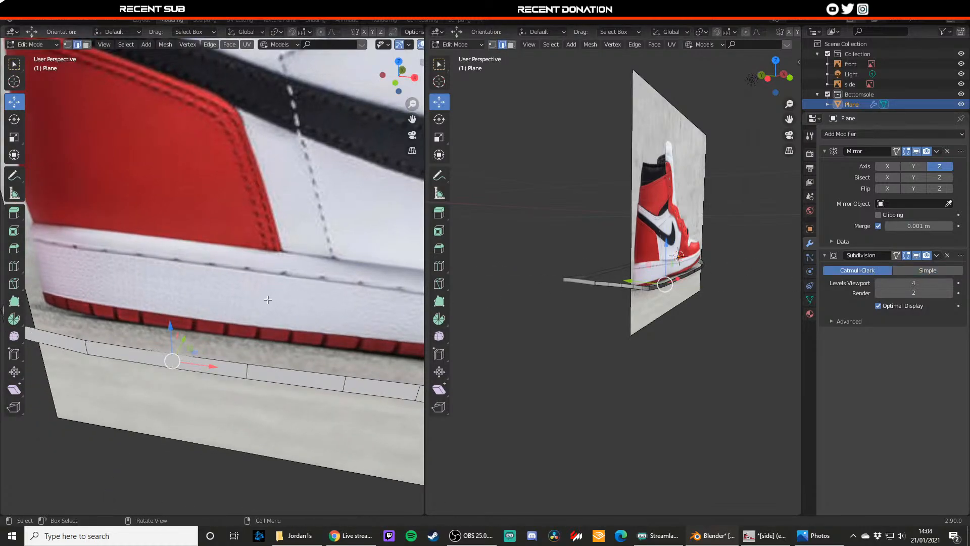
- Switch the sole strip to vertex editing in the top view and adjust the selected point just ahead of the heel
key("Tab")
key("KP_1")
scroll(242, 306, "down", 4)
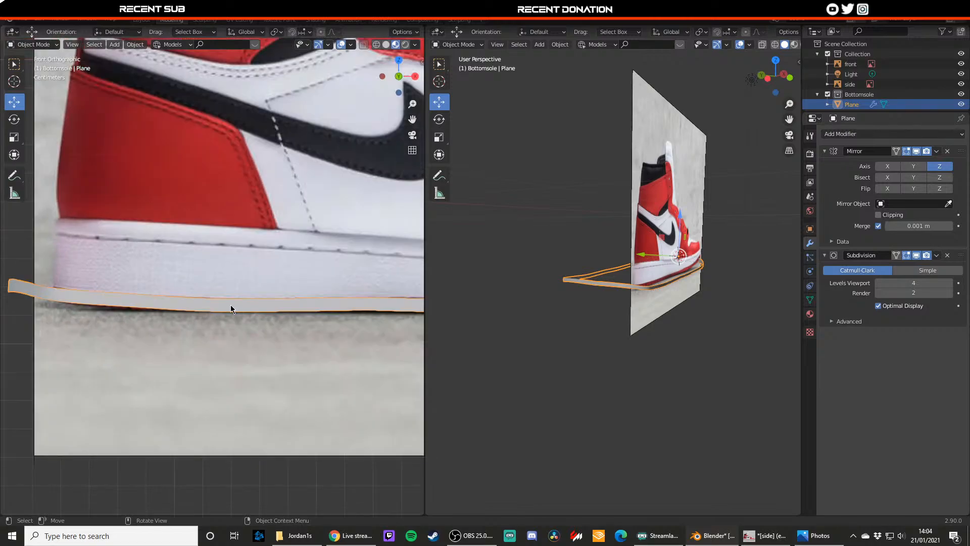
key("KP_7")
key("Tab")
key("1")
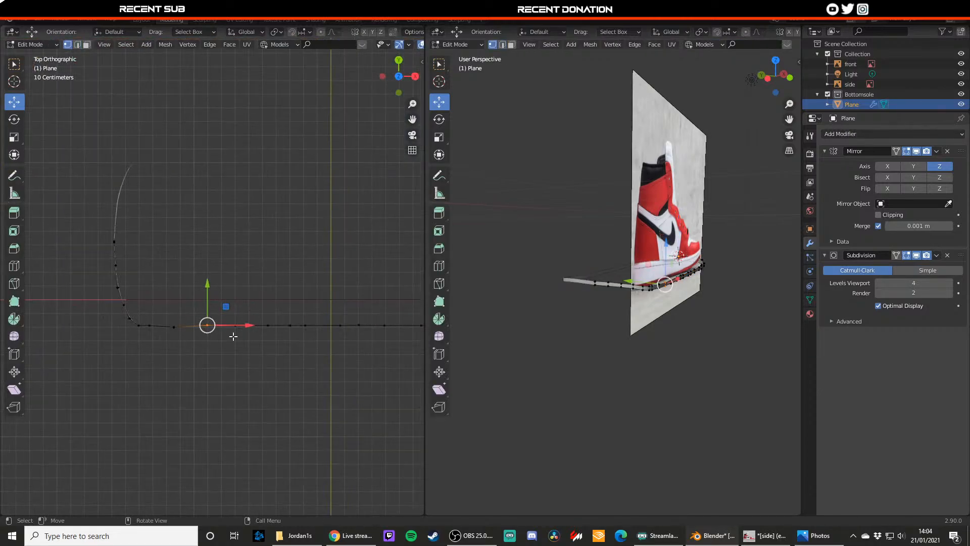
scroll(232, 336, "up", 2)
mouse_move(231, 346)
left_mouse_down()
mouse_move(251, 345)
mouse_move(218, 334)
mouse_move(230, 353)
mouse_move(214, 332)
mouse_move(229, 349)
left_mouse_up()
scroll(220, 343, "down", 2)
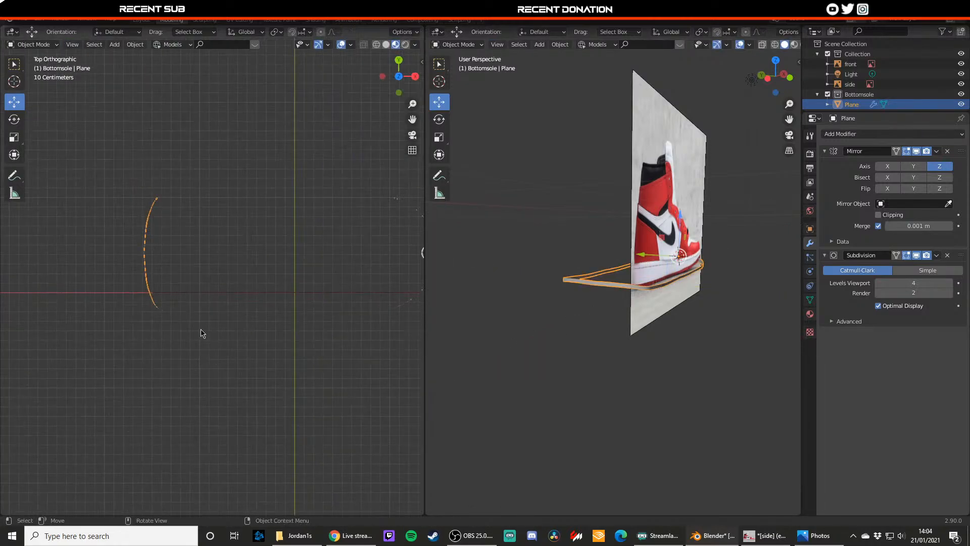
- Select the point at the front end of the heel corner and move it slightly inward along Y
left_click(178, 329)
left_click_drag(175, 310, 175, 309)
middle_click_drag(171, 321, 267, 337, "shift")
scroll(288, 349, "up", 2)
left_click(261, 360)
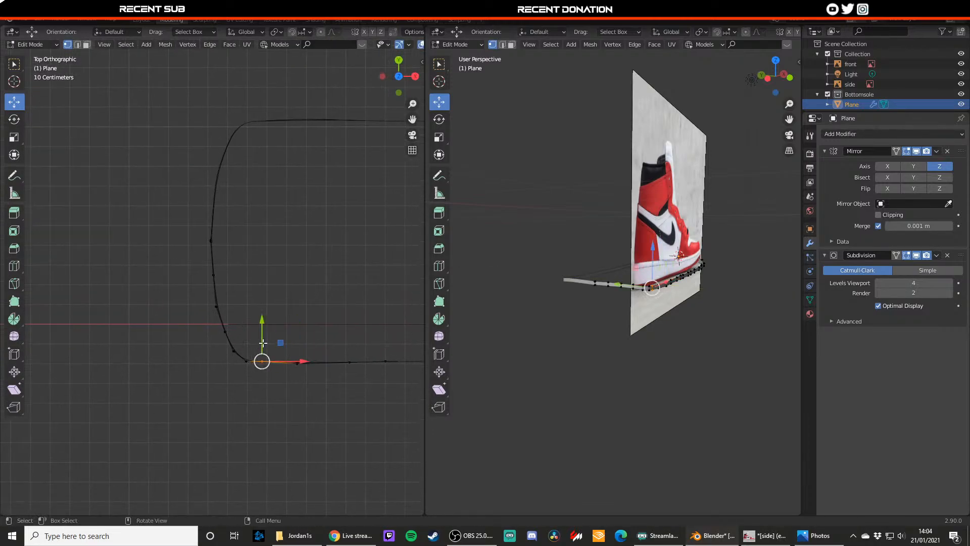
left_click_drag(262, 325, 237, 329)
- Reposition the neighbouring points around the heel corner to round the outline, and undo the last move
left_click(245, 360)
left_click(232, 349)
left_click(226, 331)
left_click(232, 346)
left_click_drag(242, 353, 249, 361)
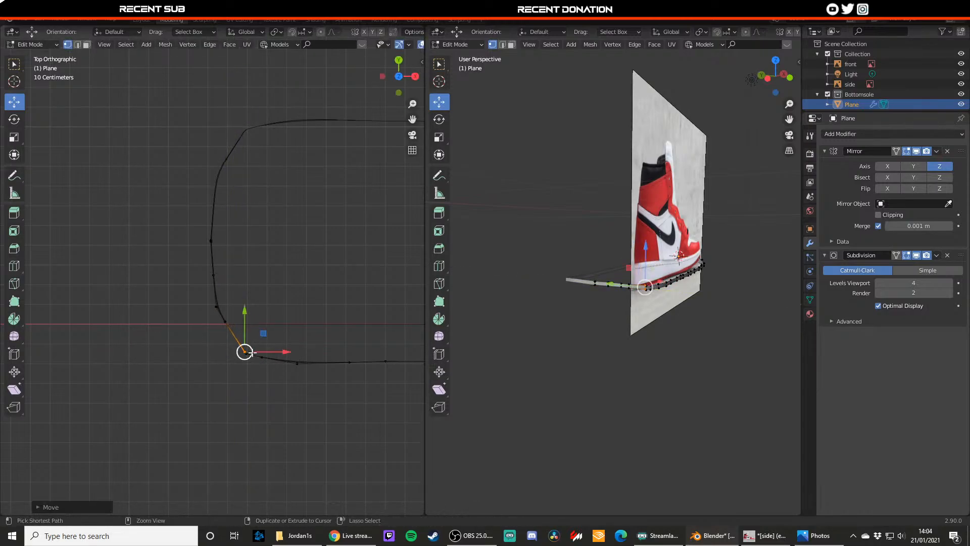
key("ctrl+z")
- Move the point behind the heel corner along Y and shift the rearmost heel point slightly outward along X
left_click_drag(209, 302, 223, 277)
left_click_drag(240, 296, 236, 297)
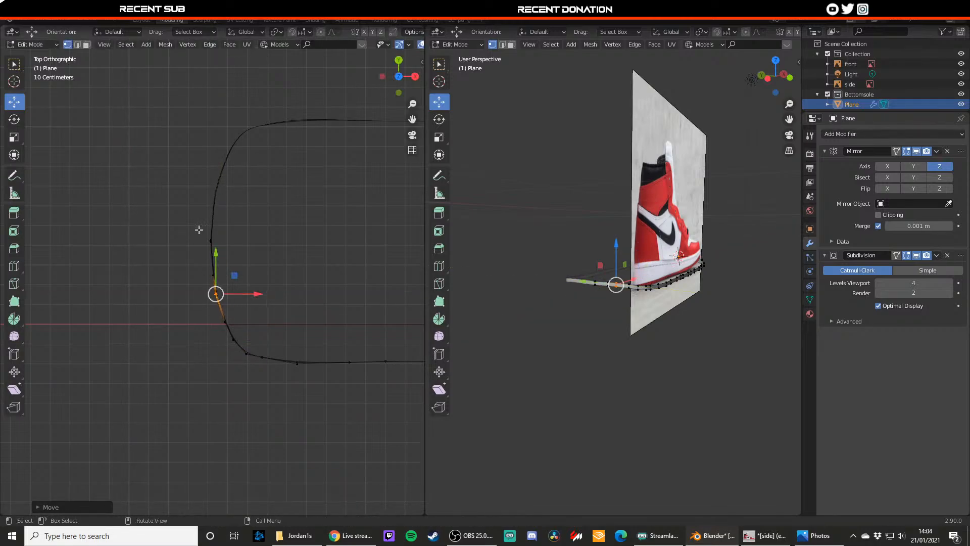
left_click(211, 241)
left_click_drag(240, 240, 237, 240)
- Adjust the points where the heel corner meets the straight side, moving them along Y to smooth the bend
left_click_drag(260, 346, 277, 372)
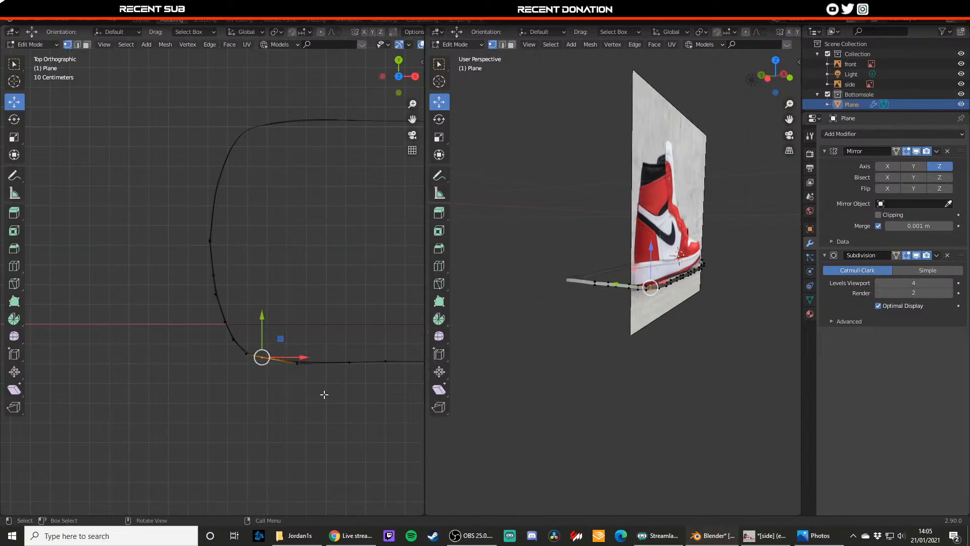
left_click_drag(324, 394, 305, 324)
left_click_drag(323, 353, 303, 338)
left_click_drag(271, 376, 252, 348)
left_click_drag(259, 337, 258, 333)
left_click_drag(284, 352, 251, 325)
mouse_move(226, 333)
left_mouse_down()
mouse_move(240, 348)
mouse_move(238, 321)
left_mouse_up()
- Check the outline in Object Mode, return to editing, and reposition the points in the middle of the heel corner curve
key("Tab")
scroll(259, 299, "down", 5)
key("Tab")
scroll(163, 336, "up", 4)
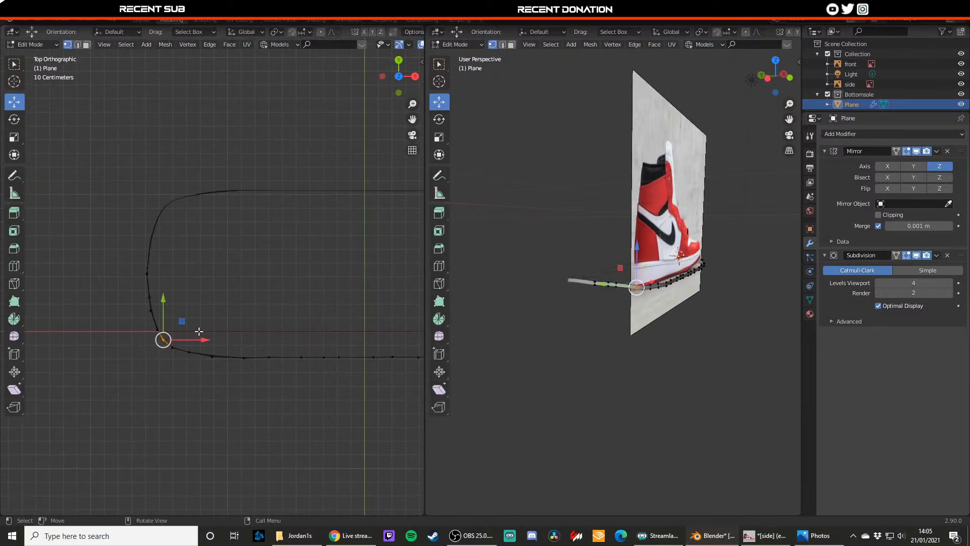
left_click_drag(125, 344, 145, 362)
left_click_drag(162, 351, 172, 349)
left_click_drag(143, 335, 152, 347)
left_click(139, 365)
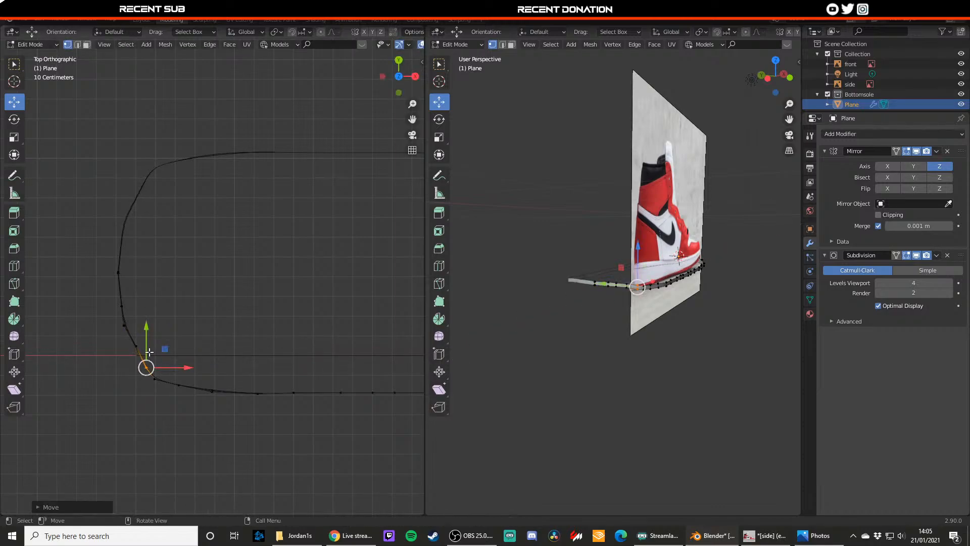
- Shift the lower heel corner point and the next points toward the straight side, and preview the outline in Object Mode
left_click(156, 379)
left_click_drag(169, 379, 214, 373)
left_click(181, 387)
left_click(214, 395)
key("Tab")
scroll(200, 353, "down", 1)
key("Tab")
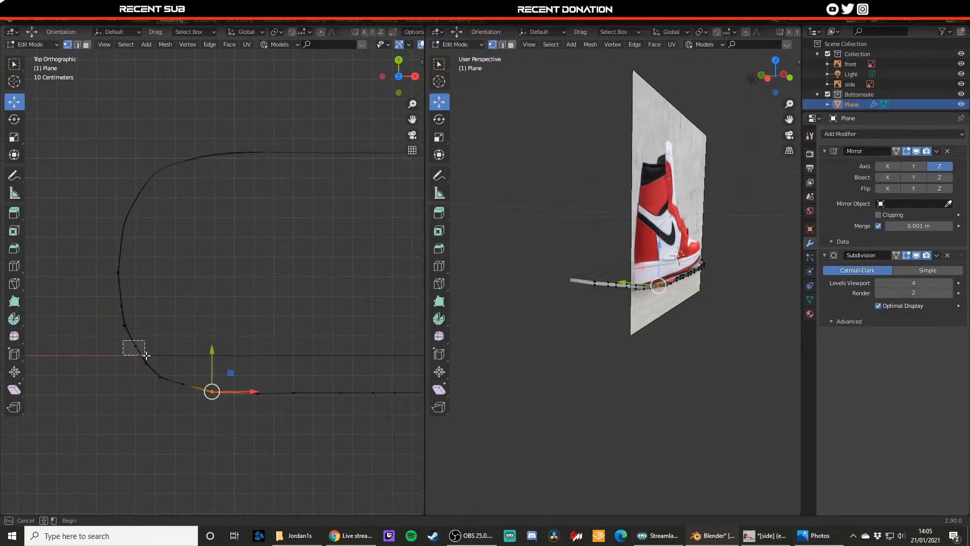
- Refine the upper part of the heel corner, moving the point just below the rearmost one up and outward
scroll(143, 347, "up", 1)
key("Tab")
scroll(157, 347, "down", 2)
key("Tab")
scroll(152, 323, "up", 3)
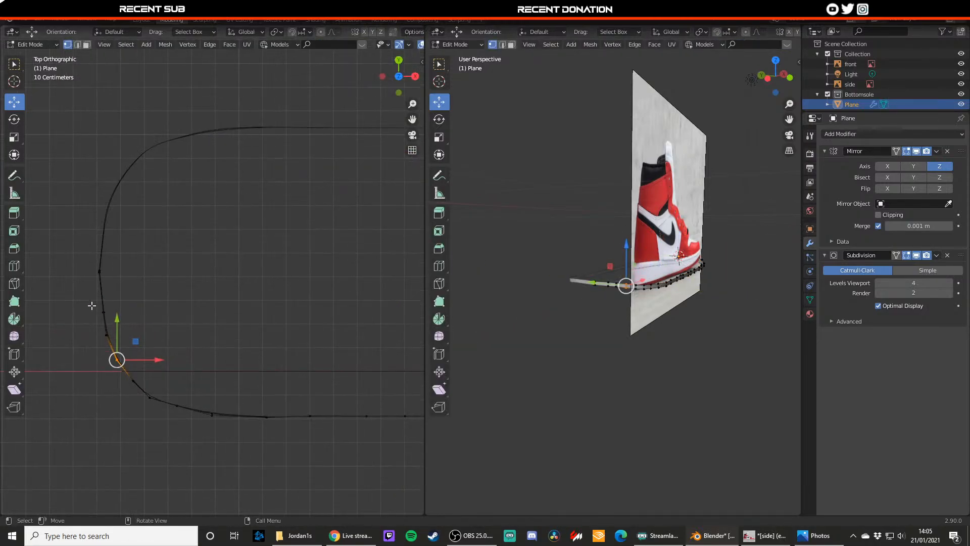
left_click(113, 305)
left_click_drag(105, 290, 105, 279)
key("Tab")
key("Tab")
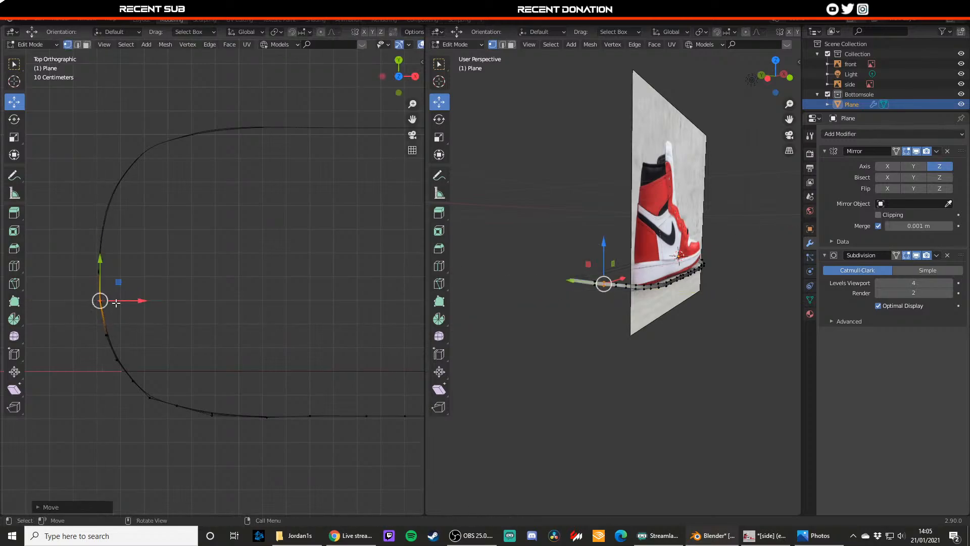
- Preview the heel outline, and move the two points where the curve joins the straight side inward along Y
key("Tab")
scroll(203, 339, "down", 4)
key("Tab")
scroll(212, 335, "up", 2)
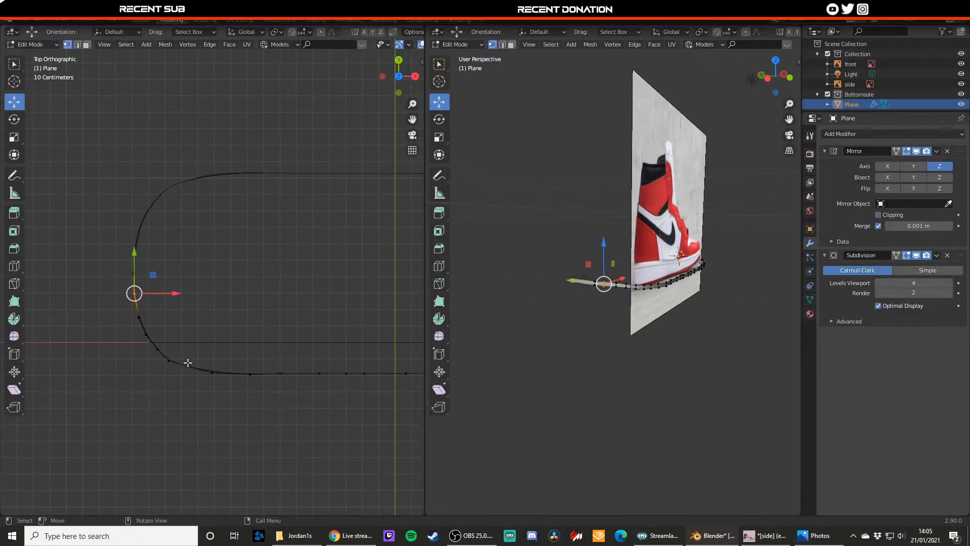
left_click_drag(206, 363, 222, 385)
left_click_drag(212, 347, 212, 345)
mouse_move(181, 355)
left_mouse_down()
mouse_move(195, 375)
mouse_move(188, 350)
left_mouse_up()
left_click(187, 347)
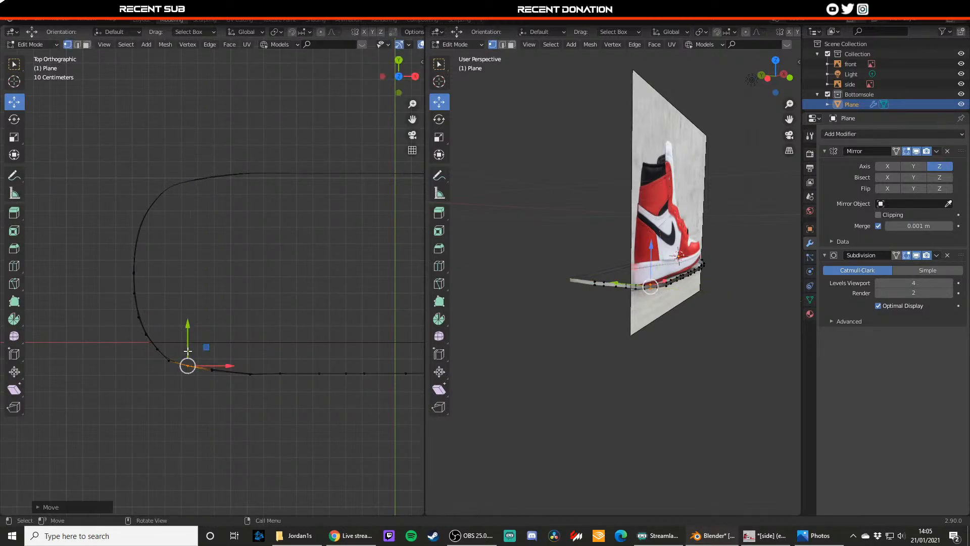
- Shift the point ahead of the heel curve forward, fine-tune it along Y, and check the outline in Object Mode
left_click(212, 370)
key("g")
key("y")
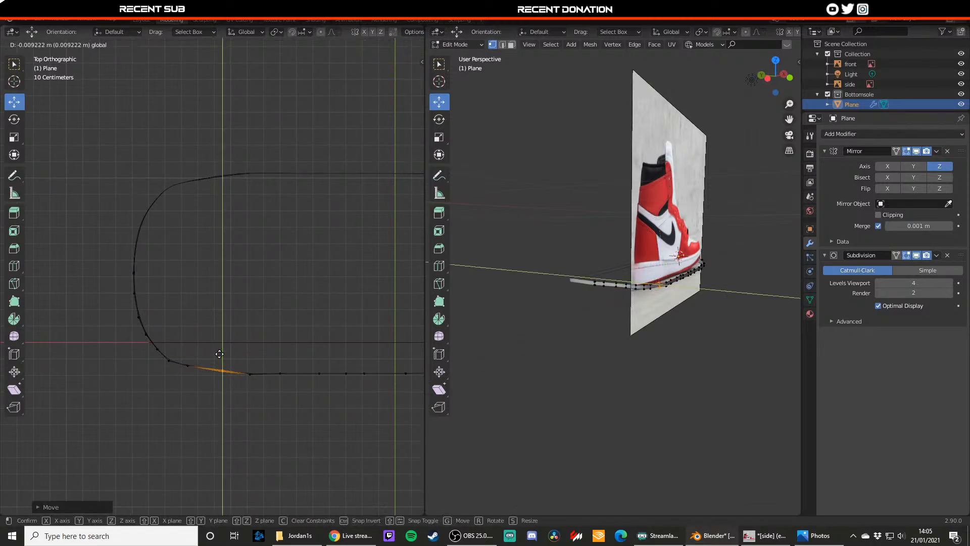
left_click(219, 354)
key("Tab")
scroll(241, 361, "down", 2)
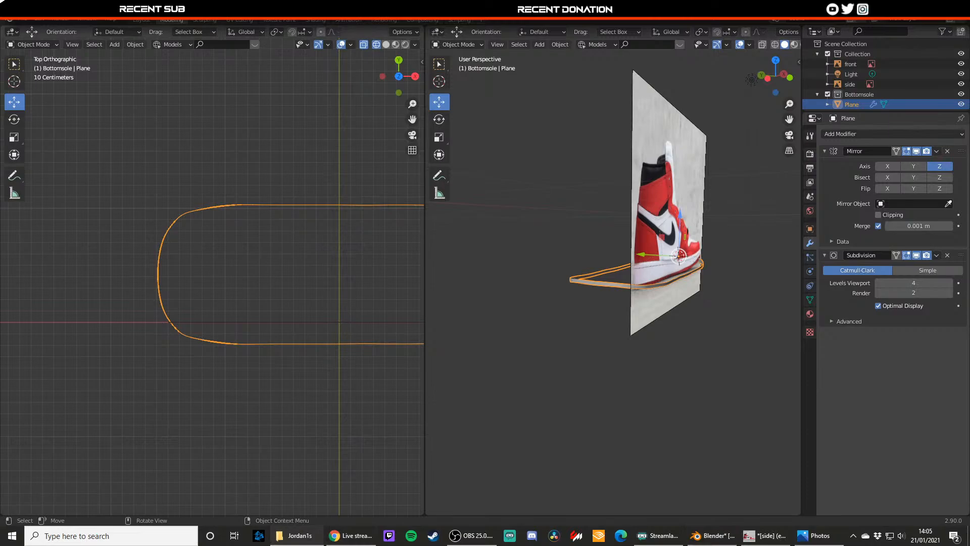
- Add the top-down photo of both shoes from the Jordan1s folder to the top view as a reference image
left_click_drag(1, 283, 311, 292)
scroll(287, 298, "down", 2)
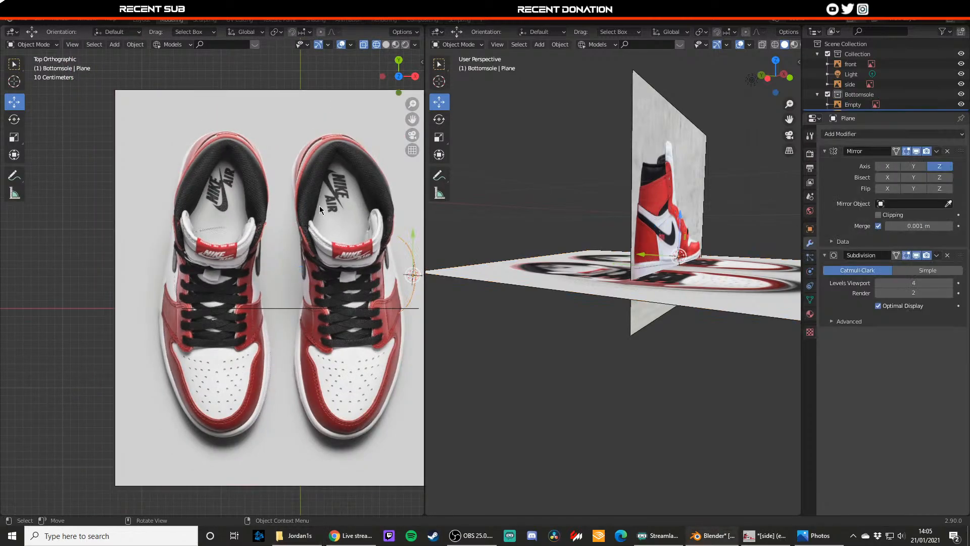
- Try rotating the top-down reference image 90° about X and reset it to 0°
left_click(910, 196)
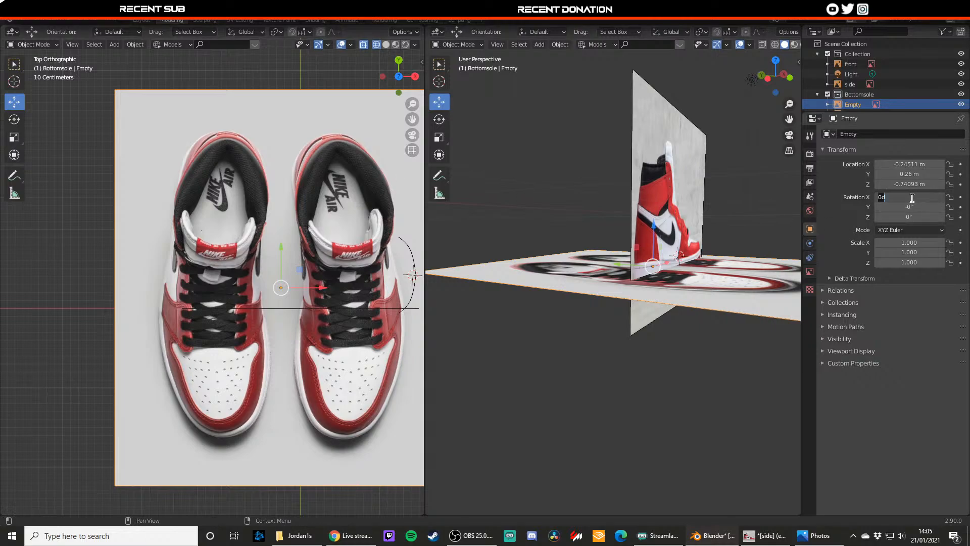
type("90")
key("Return")
left_click(911, 197)
type("0")
key("Return")
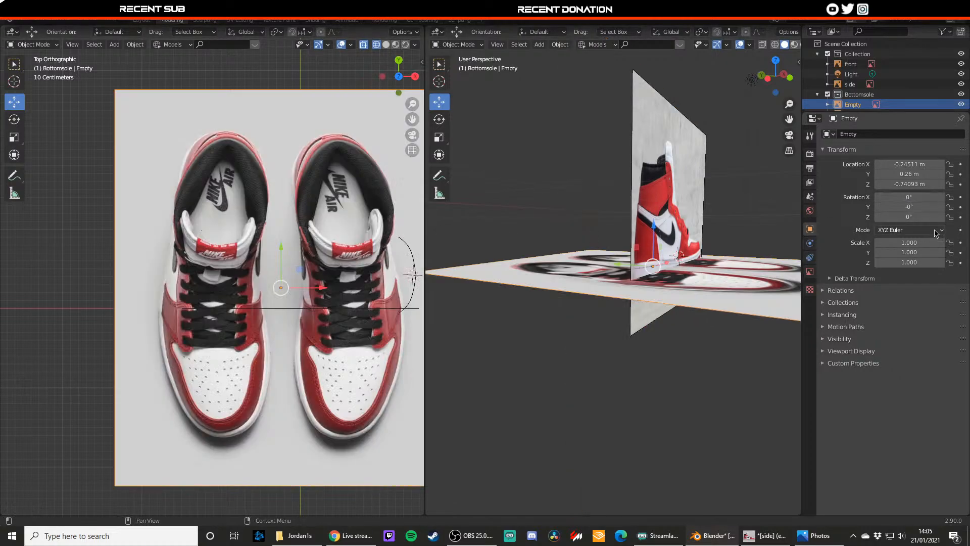
- Set the top-down reference image's Z rotation to 90° so the shoes run lengthwise along X
left_click(912, 216)
type("90")
key("Return")
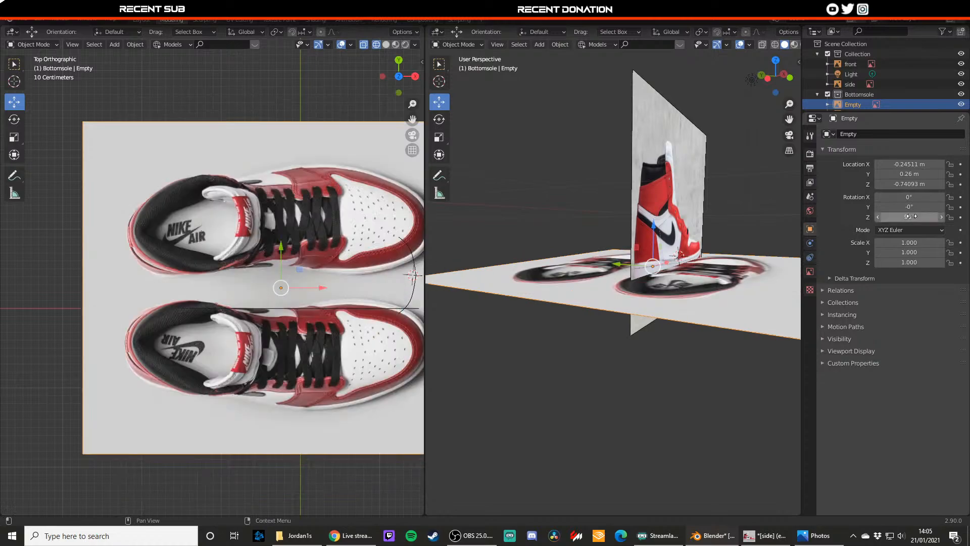
- Try a Z rotation of -90° on the top-down reference image and return it to 90°
left_click(910, 217)
type("-90")
key("Return")
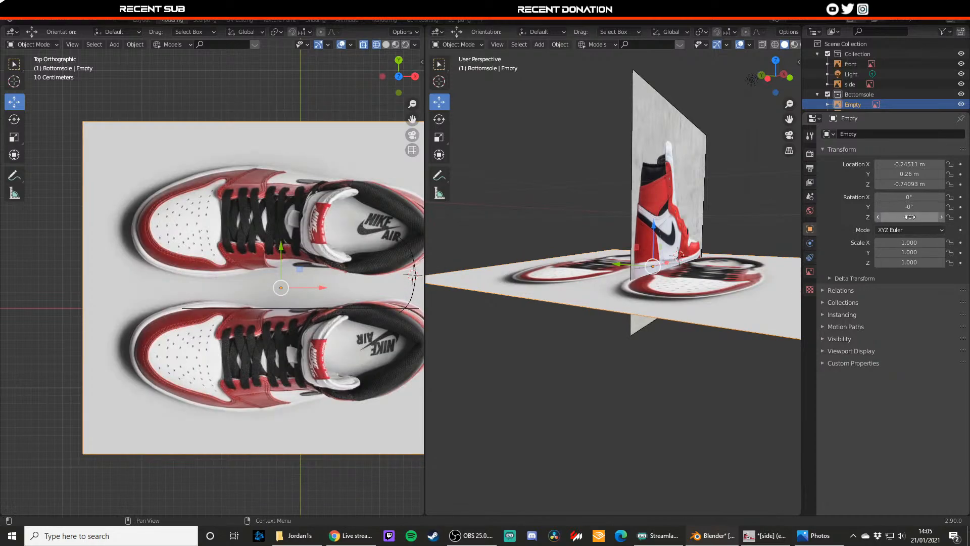
left_click(913, 221)
type("90")
key("Return")
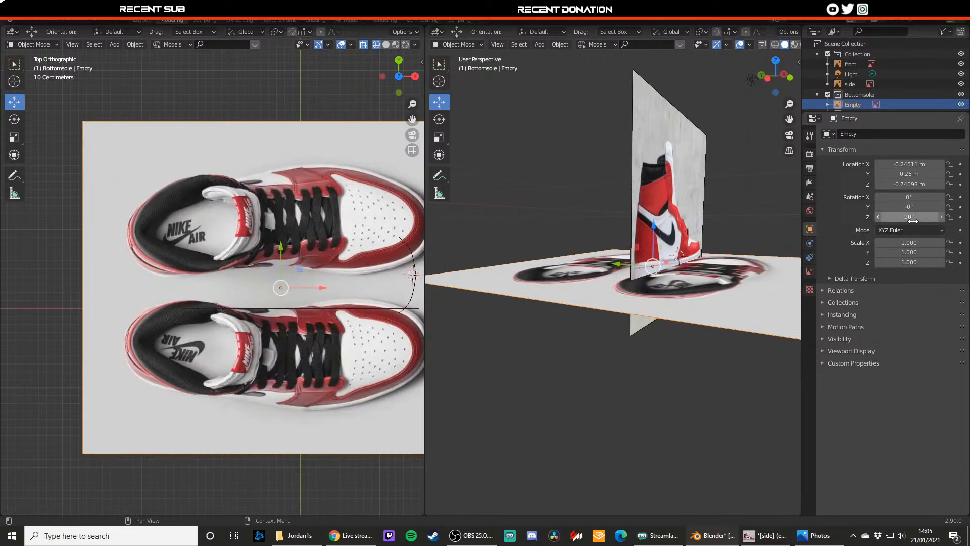
- Lower the top-down reference image along Z to about -1.1 m so it lies beneath the sole strip
scroll(283, 267, "down", 3)
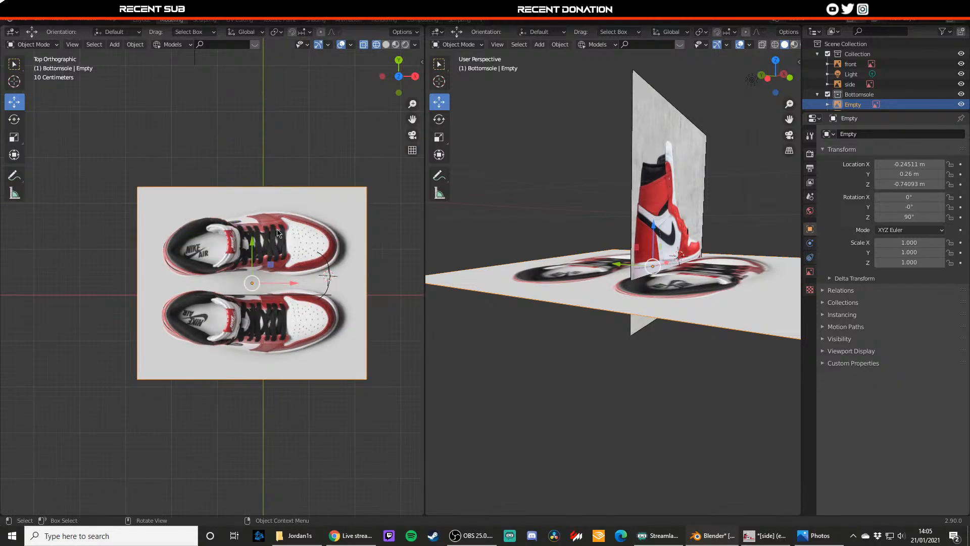
key("z")
left_click(222, 226)
key("z")
left_click(159, 224)
mouse_move(275, 256)
middle_mouse_down()
mouse_move(282, 232)
mouse_move(253, 229)
middle_mouse_up()
key("g")
key("z")
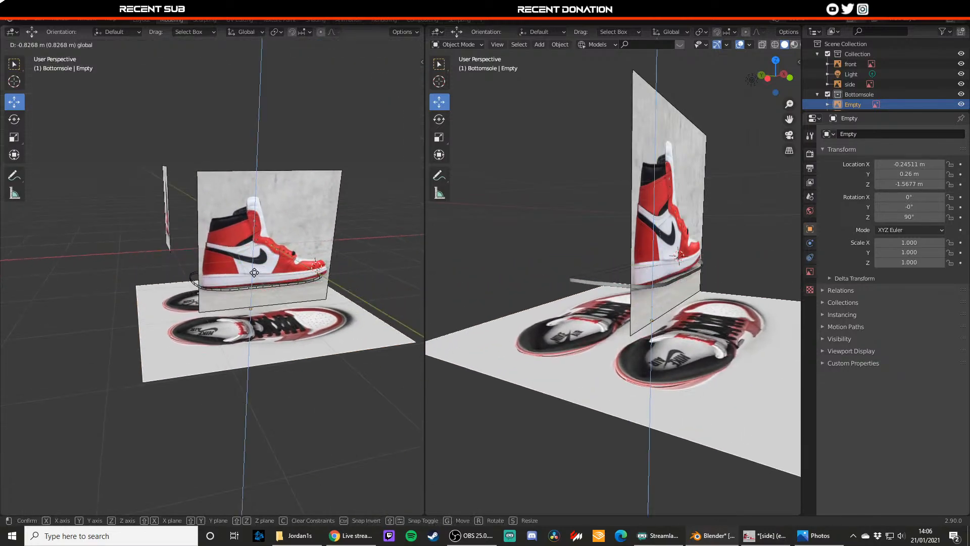
left_click(256, 260)
key("KP_7")
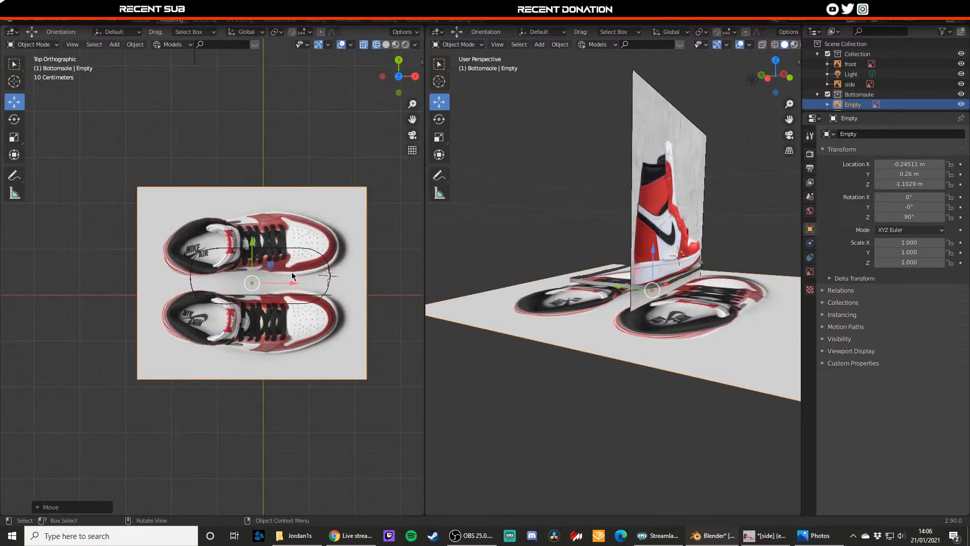
- Move the reference image along Y to bring the lower shoe over the sole outline, and scale it to about 0.708
key("g")
key("y")
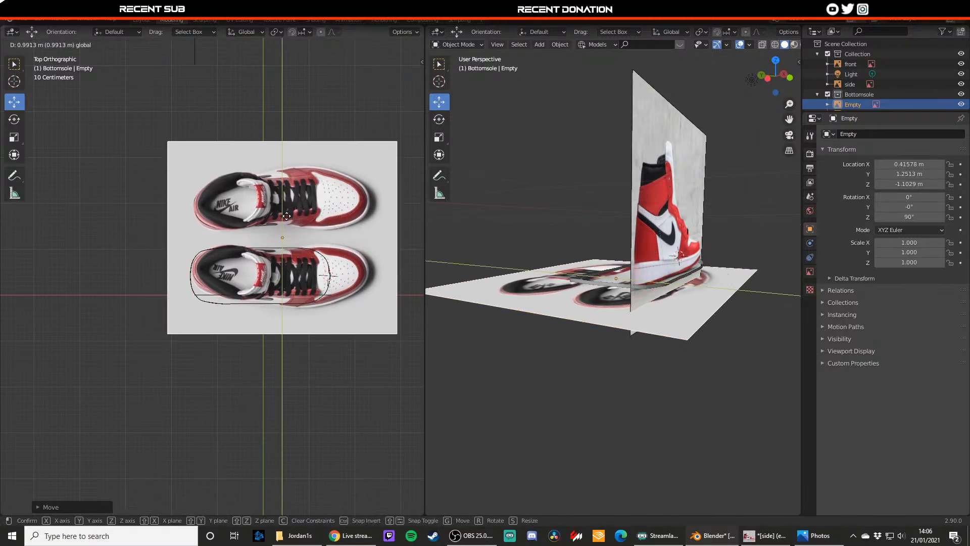
left_click(325, 241)
key("s")
left_click(309, 248)
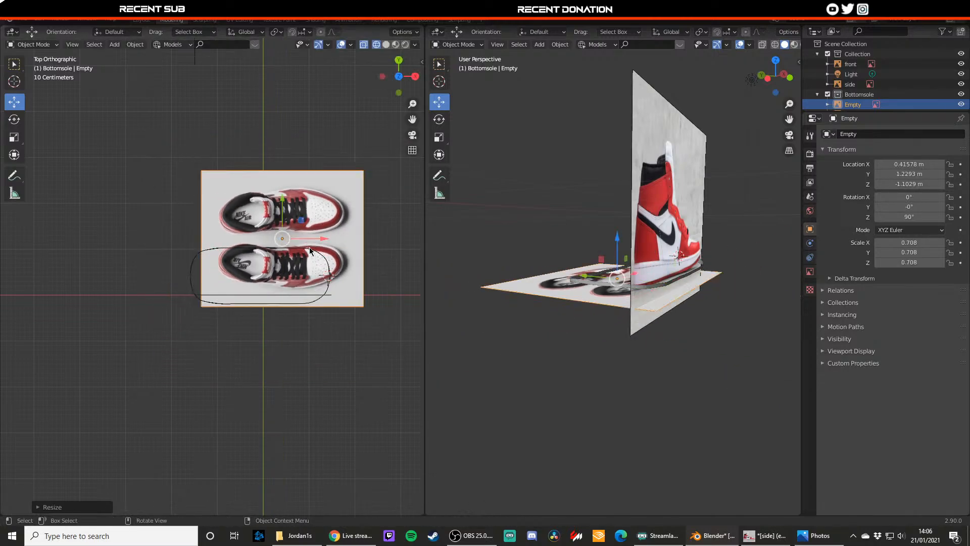
- Shift the reference image to about X -0.07 m, Y 1.06 m and enlarge it to a scale of about 0.784
left_click_drag(320, 238, 299, 237)
key("s")
left_click(302, 235)
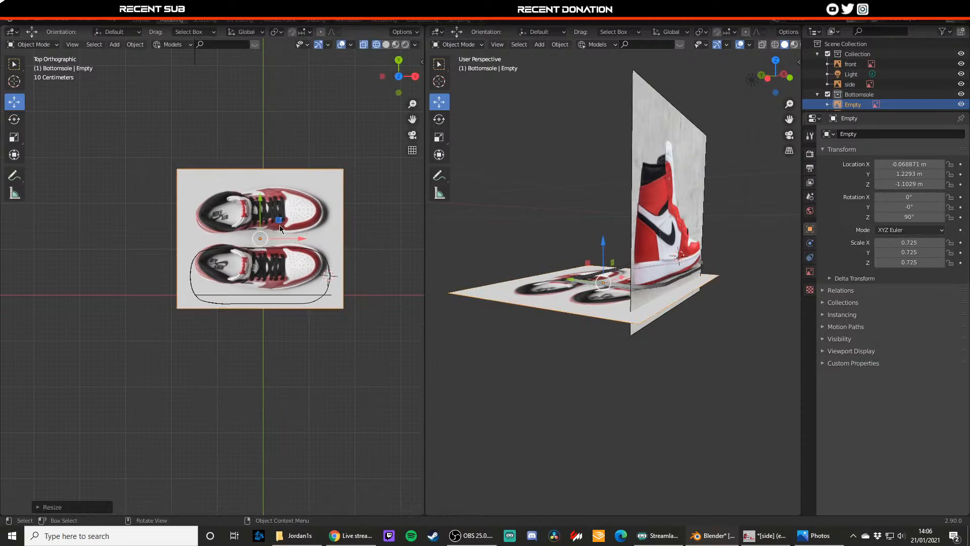
left_click_drag(259, 211, 260, 221)
key("s")
left_click(258, 215)
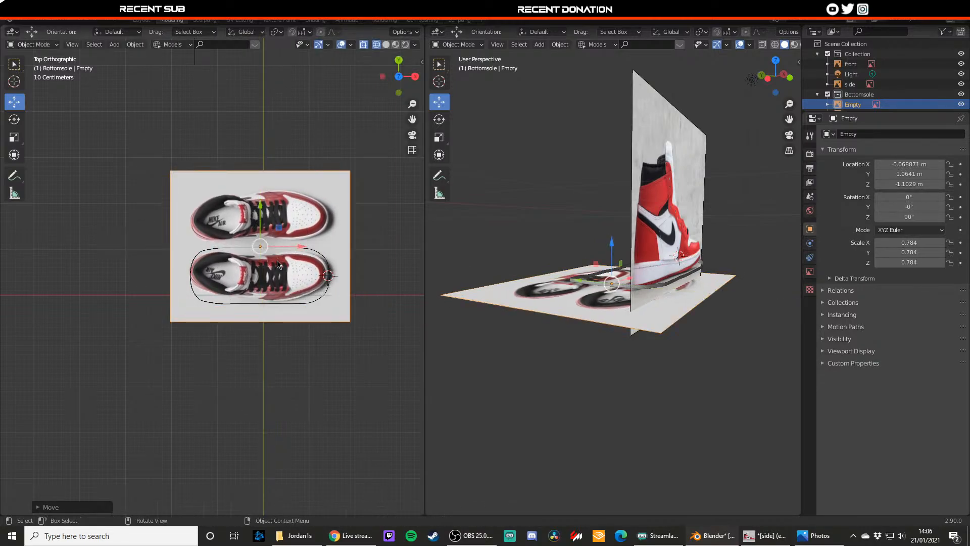
- Fine-tune the reference image to a scale of about 0.782 at X -0.042 m, Y 1.02 m, and check it against the sole outline
scroll(278, 264, "up", 4)
key("s")
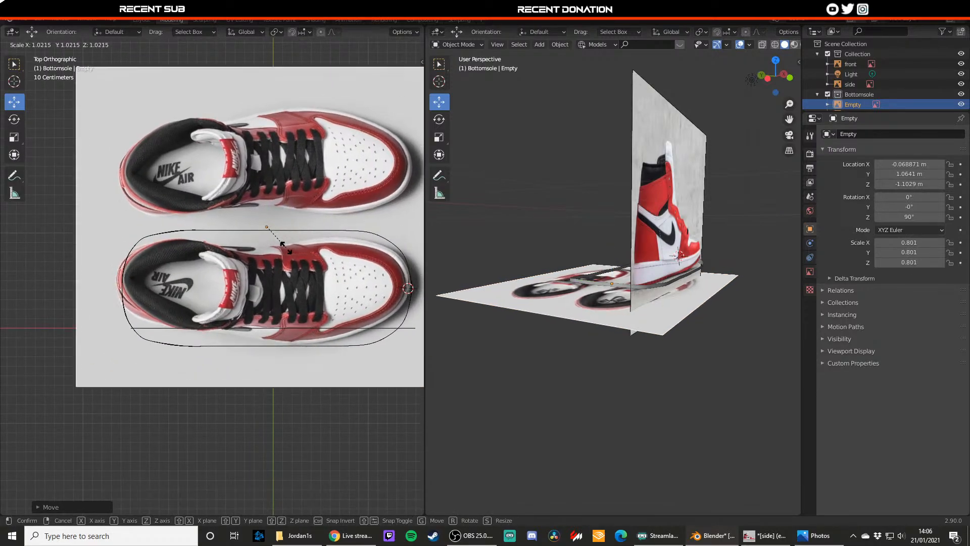
left_click(286, 250)
left_click_drag(299, 228, 270, 210)
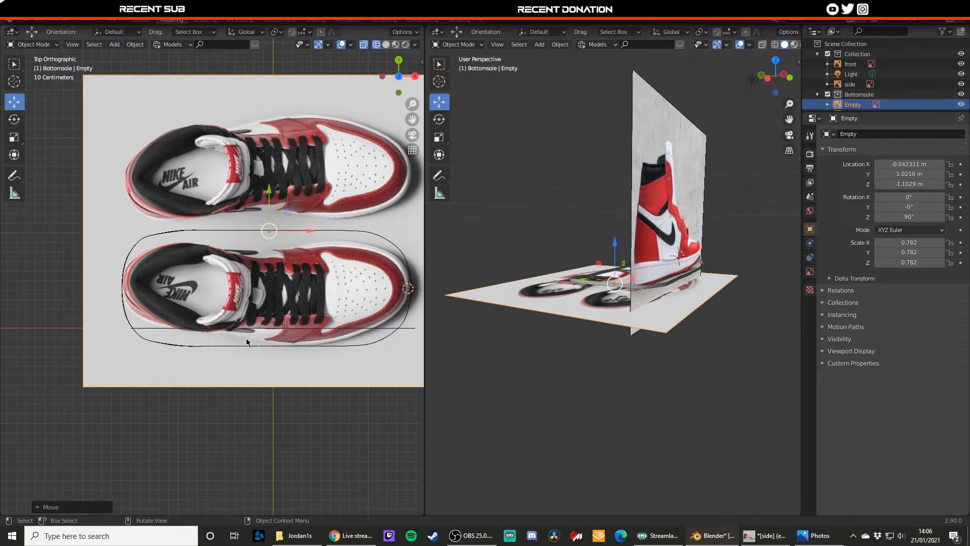
middle_click_drag(221, 343, 192, 305)
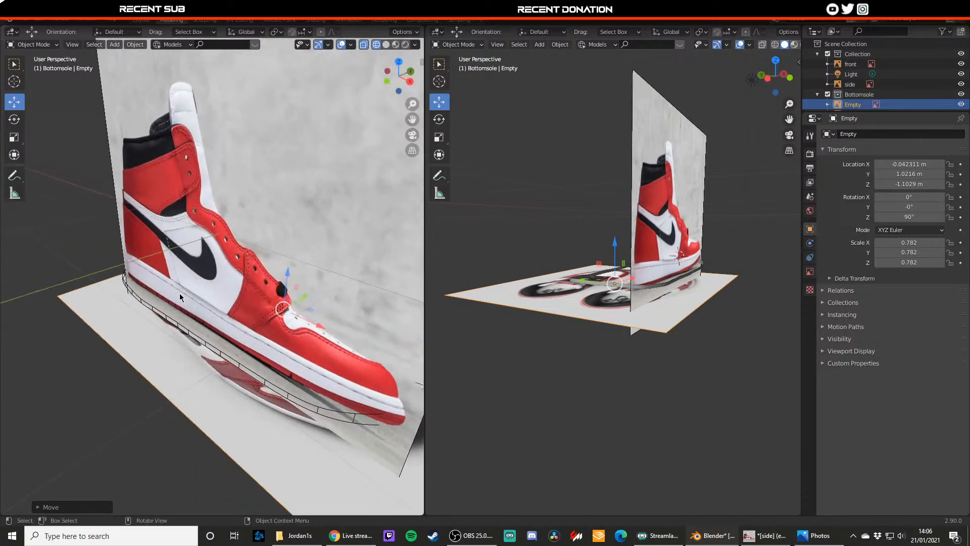
key("KP_7")
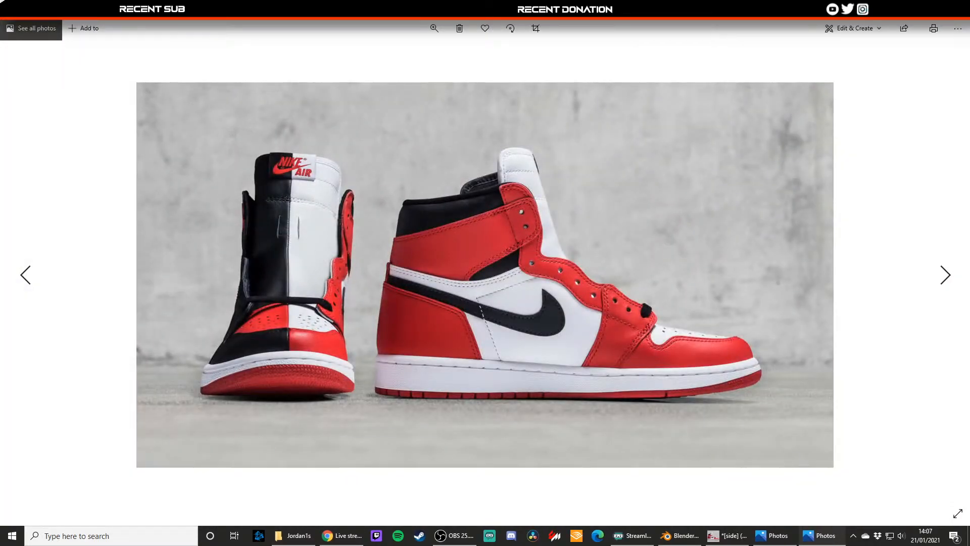
- In Photos, look through the side, angled and top-down reference pictures of the shoe, closing the first two
left_click(959, 8)
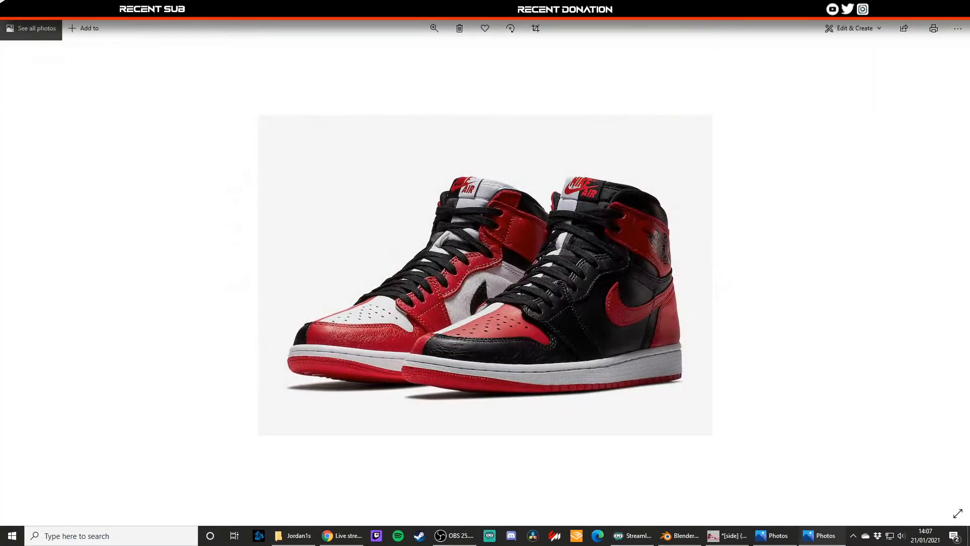
left_click(959, 9)
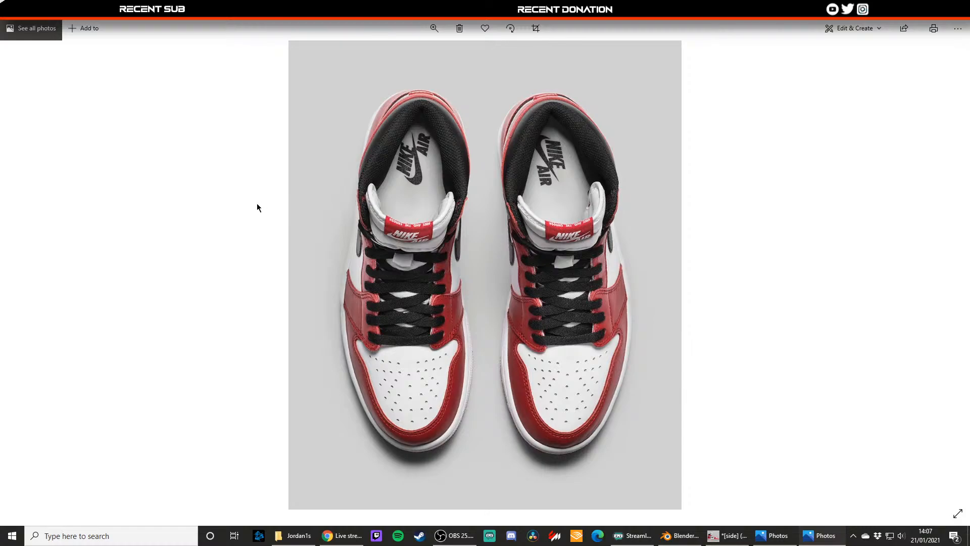
- Switch to Chrome and preview several "jordan 1s top view" image results to compare the sole shape from above
left_click(958, 8)
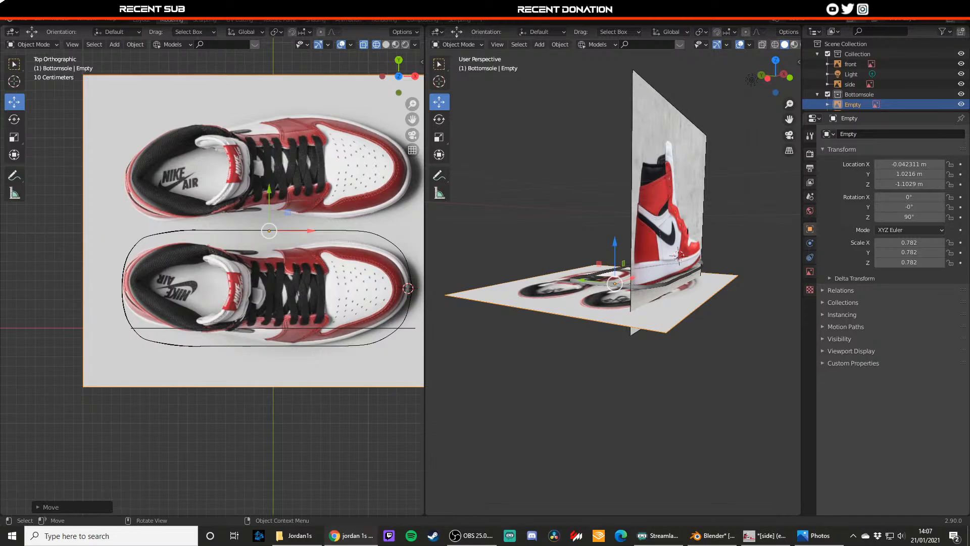
left_click_drag(0, 105, 302, 157)
left_click(521, 167)
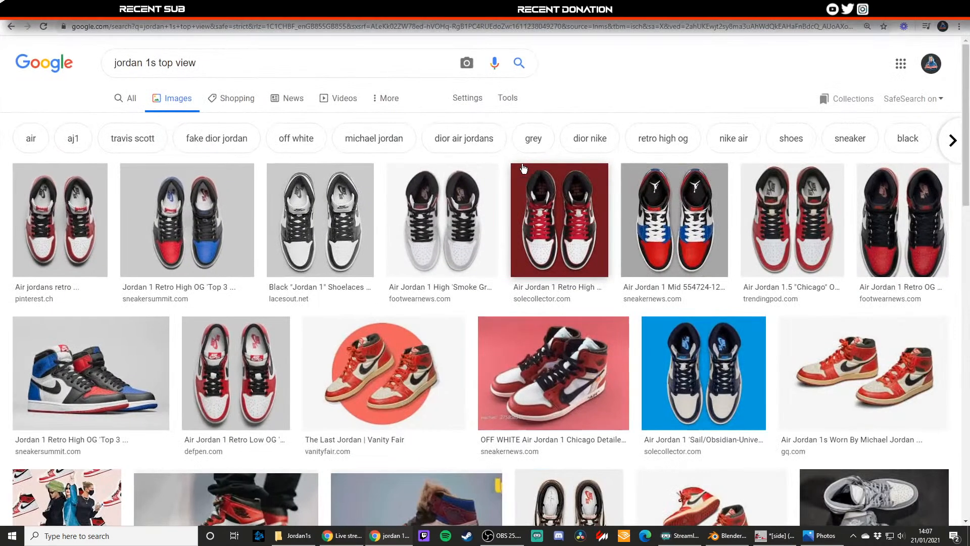
left_click(442, 235)
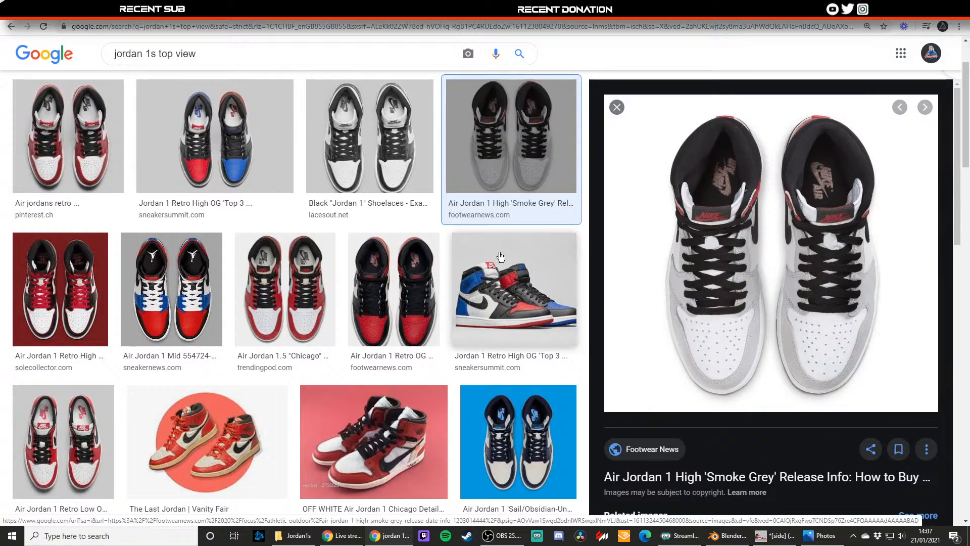
left_click(306, 278)
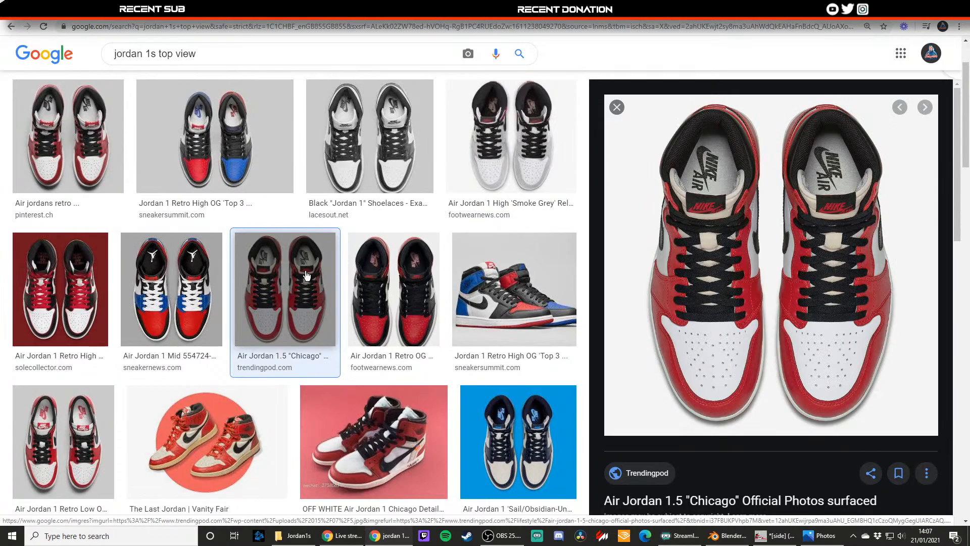
left_click(157, 283)
left_click(61, 286)
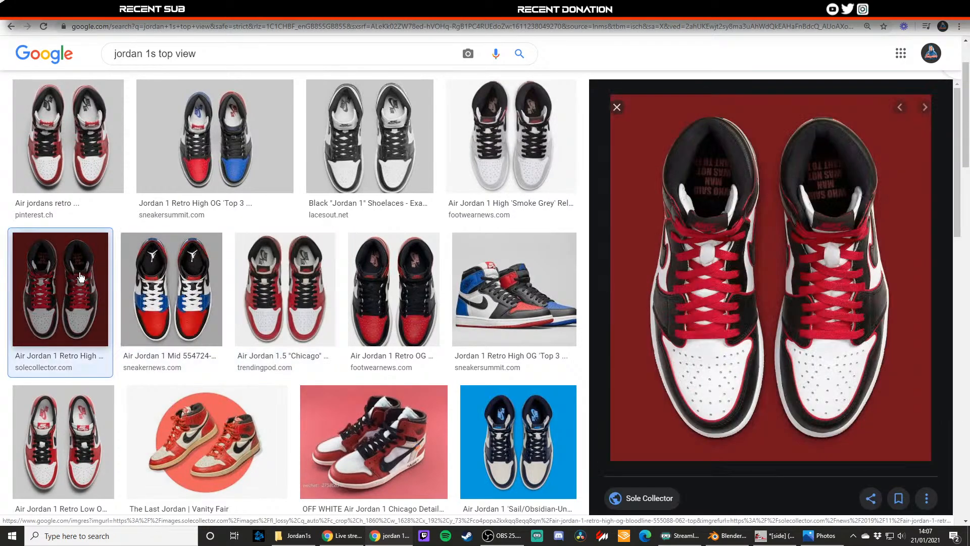
left_click(157, 283)
scroll(177, 338, "down", 1)
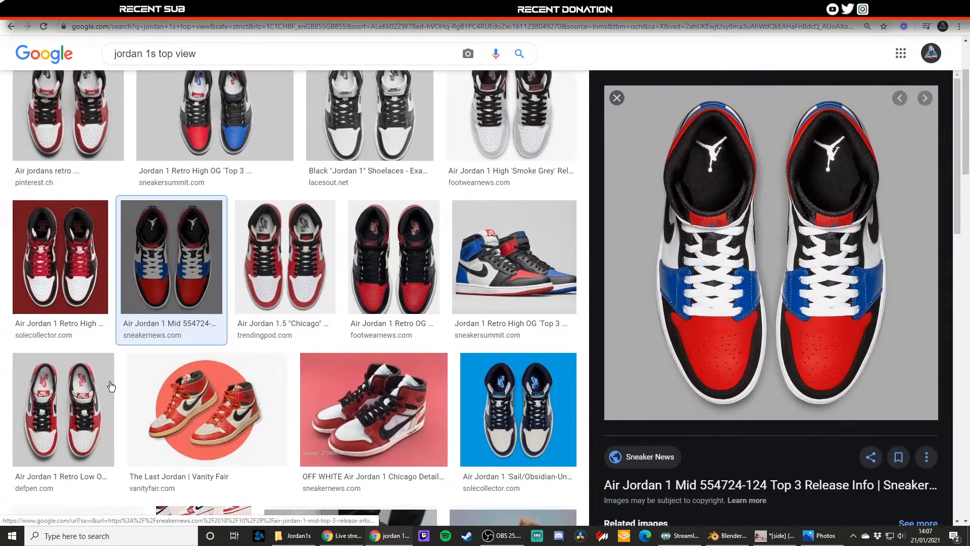
left_click(411, 399)
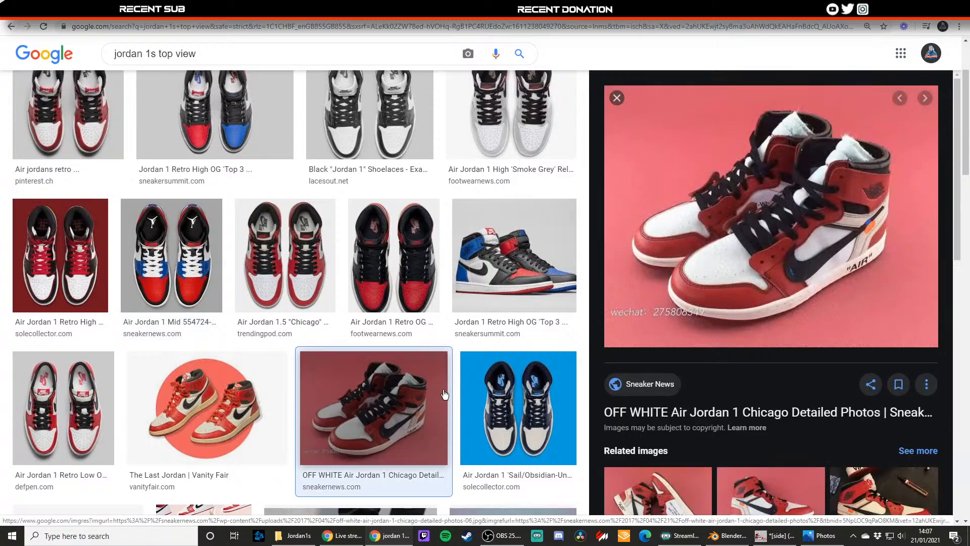
left_click(493, 399)
scroll(485, 399, "up", 3)
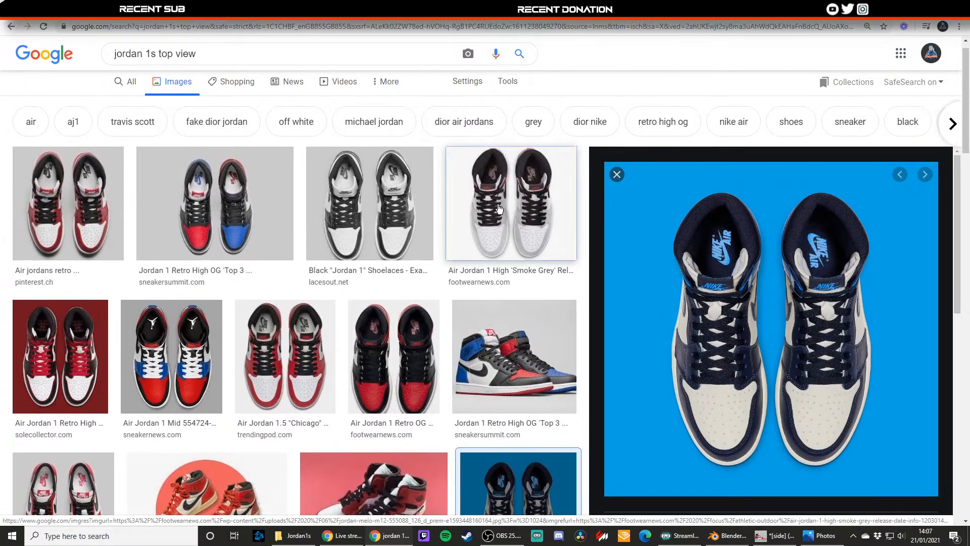
left_click(457, 270)
left_click(776, 167)
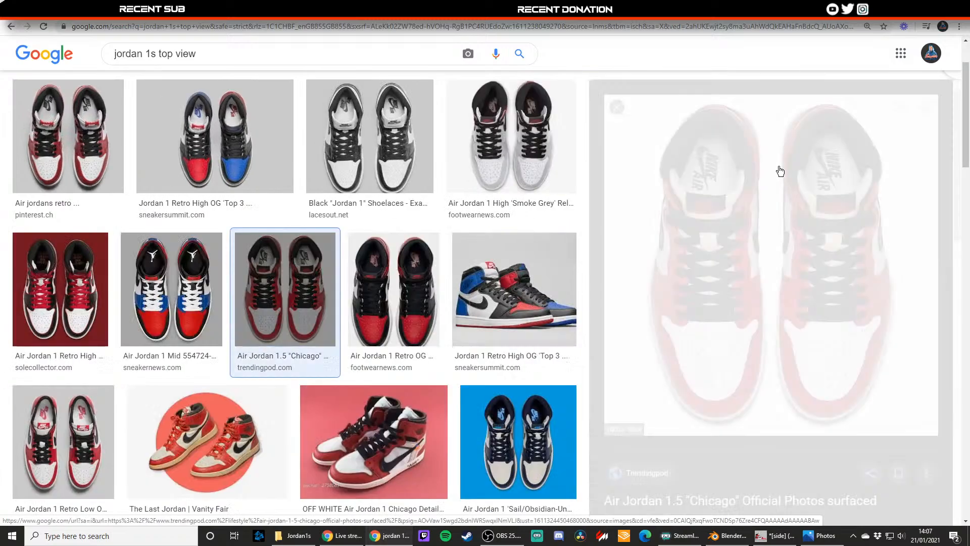
left_click(616, 107)
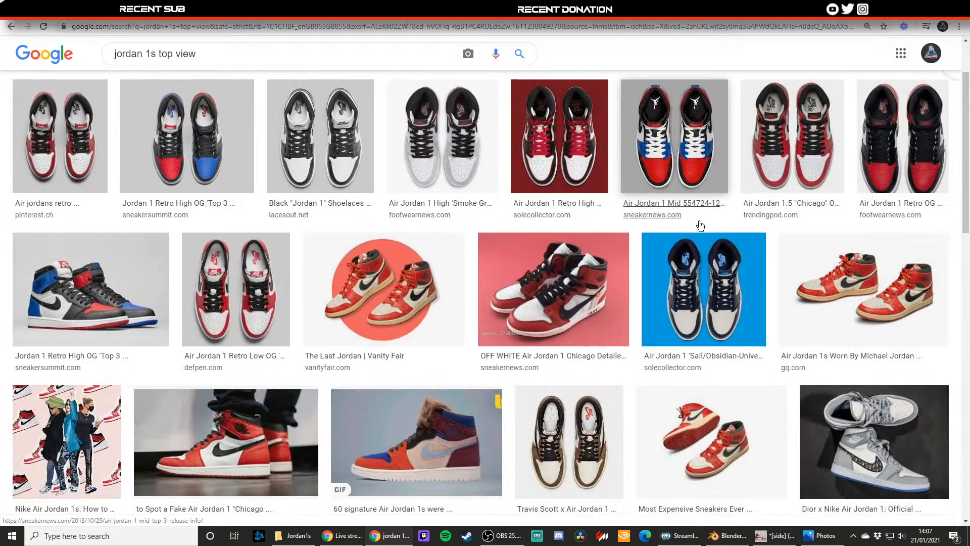
left_click(821, 273)
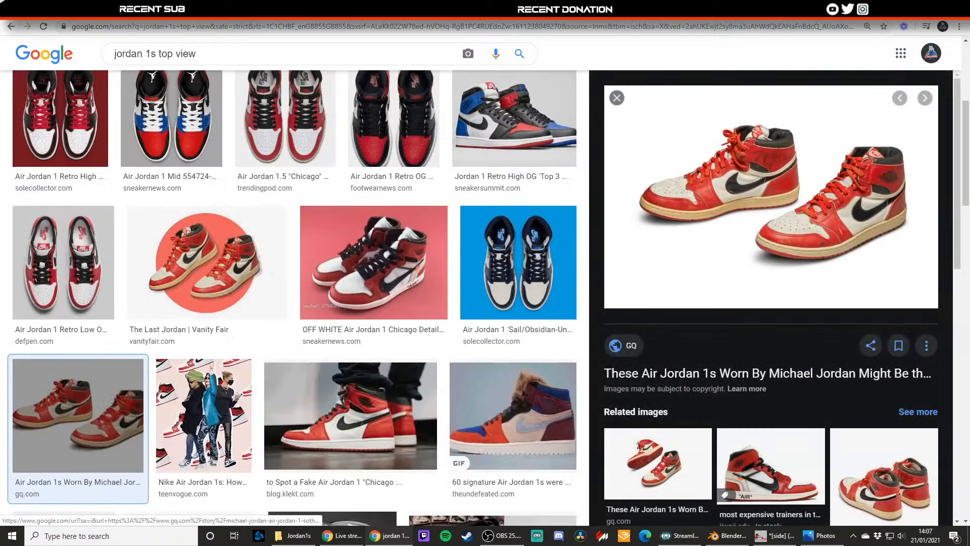
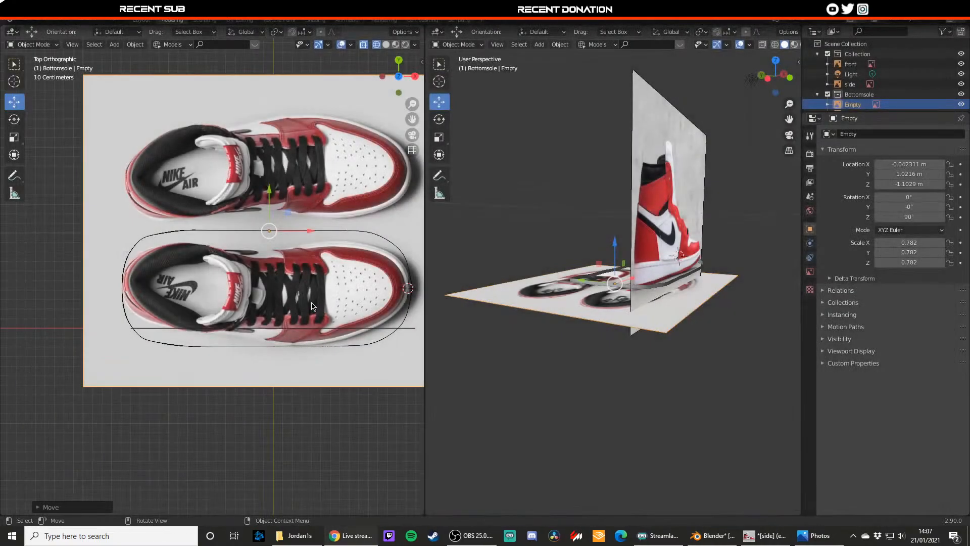
- Back in Blender, remove the Mirror modifier from the sole outline and open its mesh for editing in top view
middle_click_drag(310, 295, 229, 243)
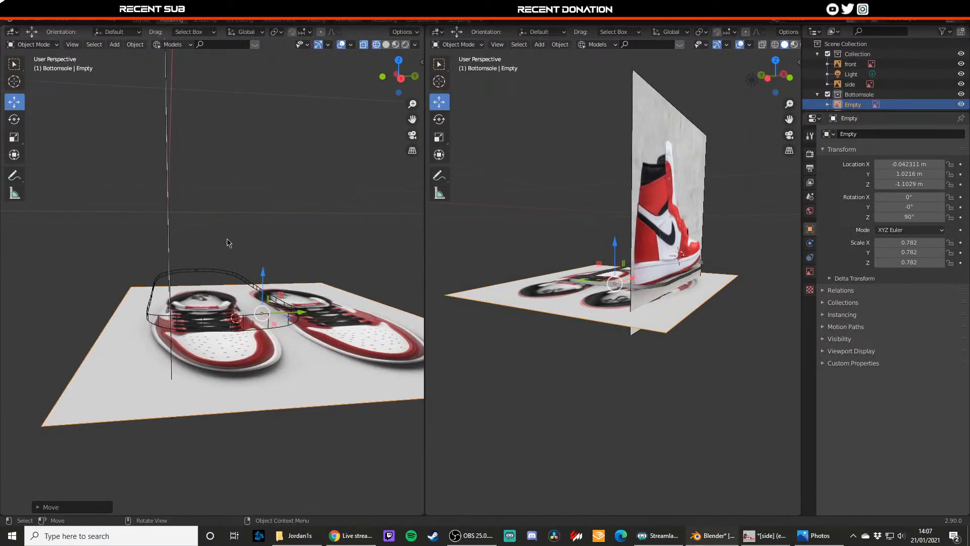
left_click(204, 319)
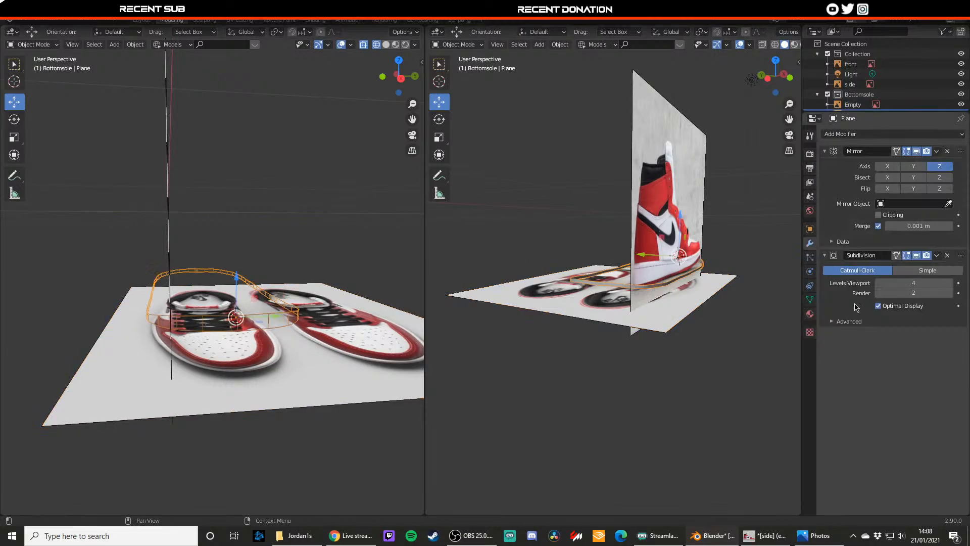
left_click(948, 152)
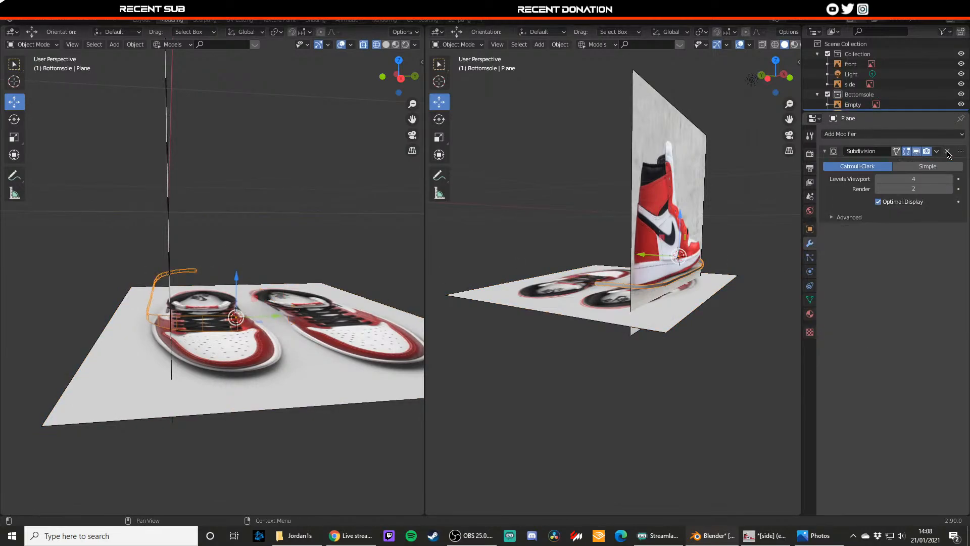
key("KP_7")
scroll(287, 261, "up", 3)
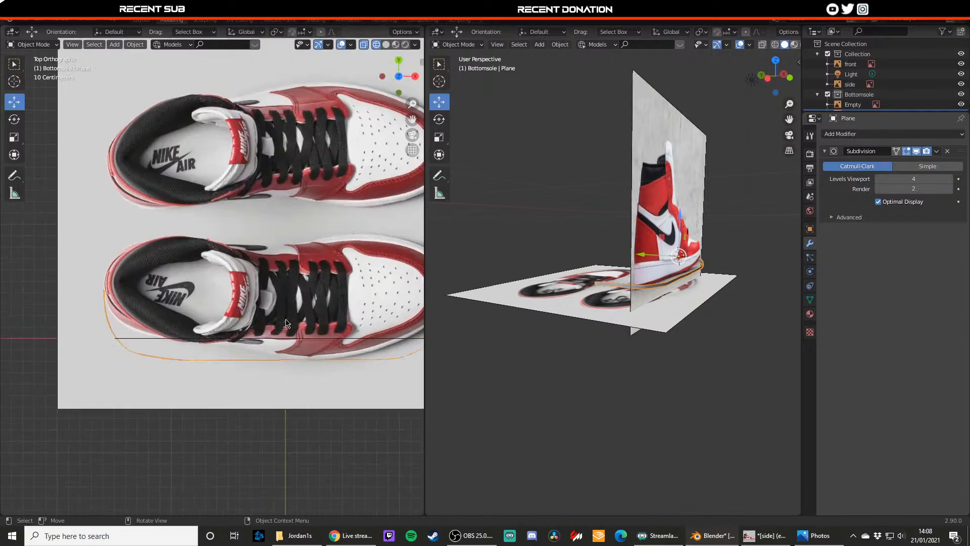
key("Tab")
middle_click_drag(321, 317, 355, 319)
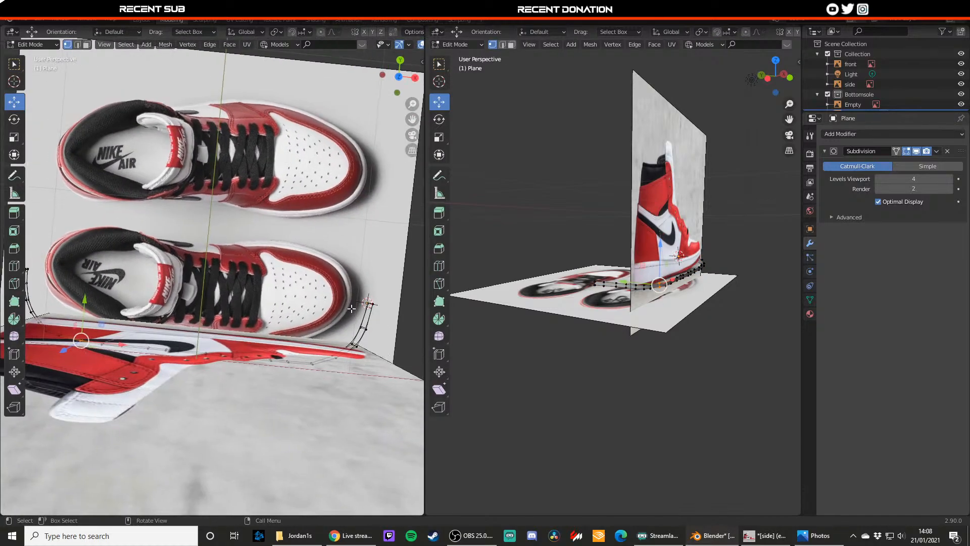
key("KP_7")
scroll(223, 331, "up", 2)
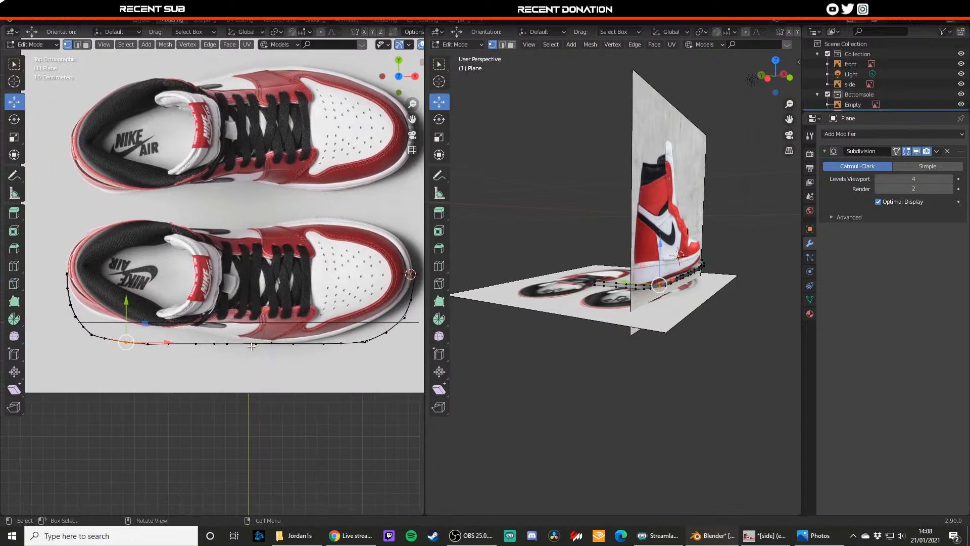
left_click_drag(225, 348, 226, 349)
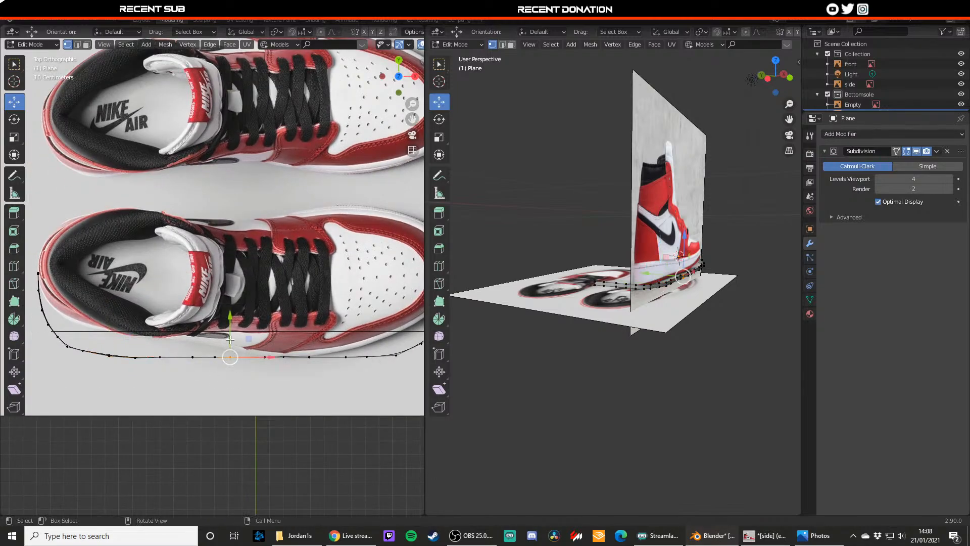
key("g")
key("y")
right_click(230, 329)
scroll(239, 375, "up", 1)
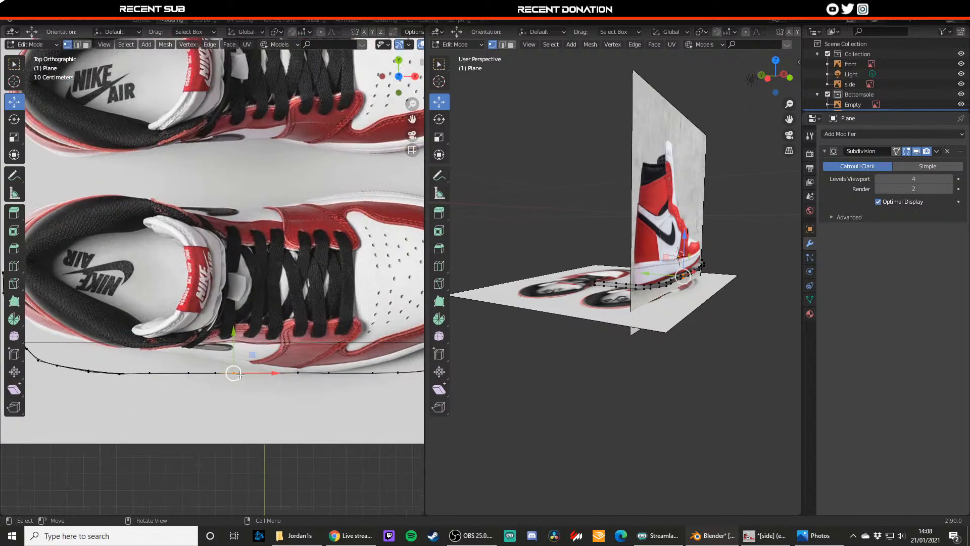
- Remove the Subdivision modifier from the sole and move the mid-side vertices inward along Y to follow the shoe's edge
left_click(947, 151)
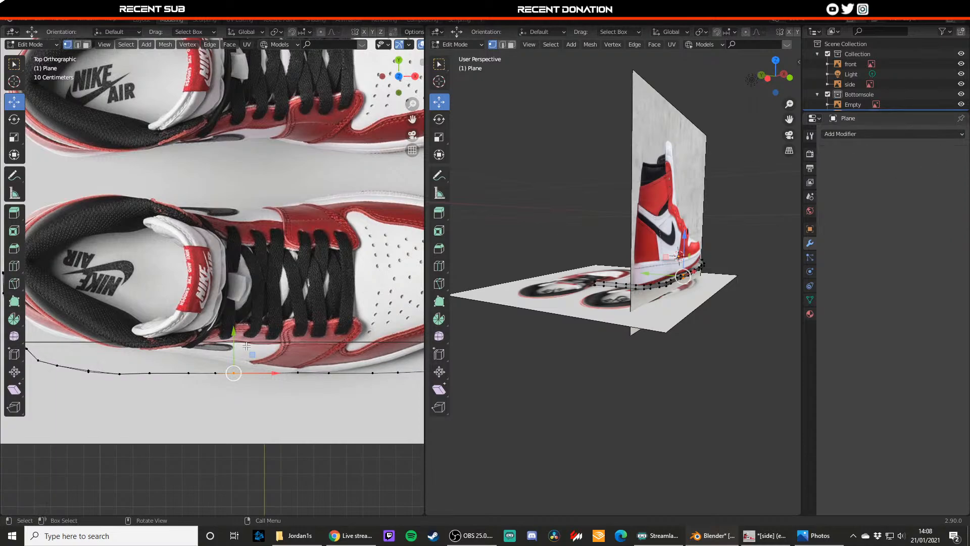
left_click(216, 374)
key("g")
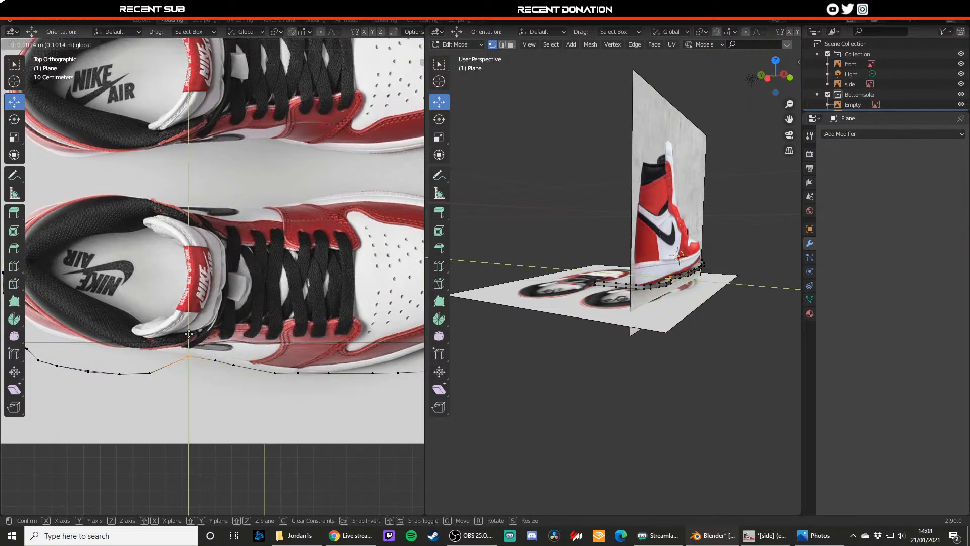
left_click_drag(189, 333, 189, 333)
- Move the vertices along the rear side of the outline inward onto the shoe's edge in the reference photo
left_click_drag(141, 368, 120, 316)
left_click(119, 374)
left_click(88, 372)
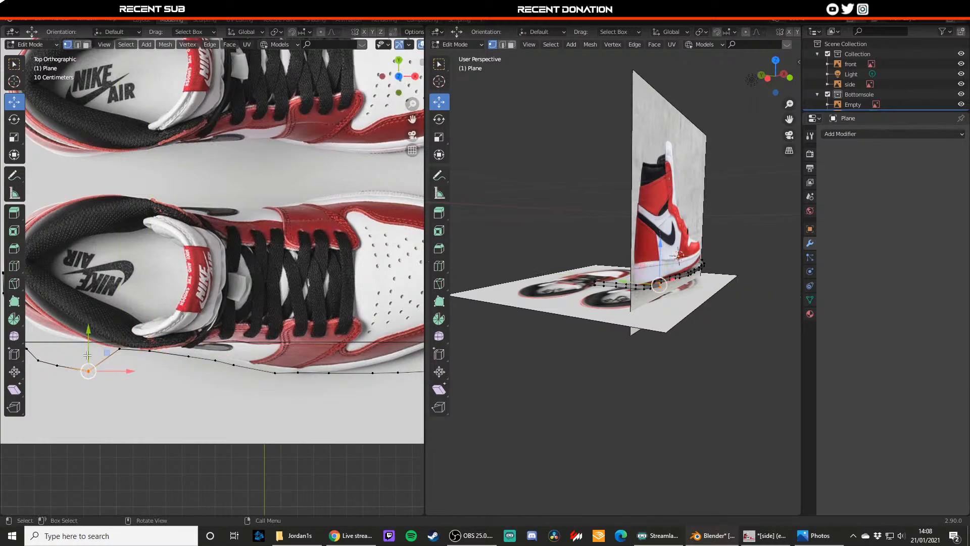
left_click_drag(87, 349, 88, 321)
middle_click_drag(90, 331, 147, 340, "shift")
left_click_drag(108, 368, 141, 346)
left_click_drag(124, 330, 131, 333)
- Reposition the heel-corner vertices one after another to trace the shoe's curved heel, and check the shape from the side
key("b")
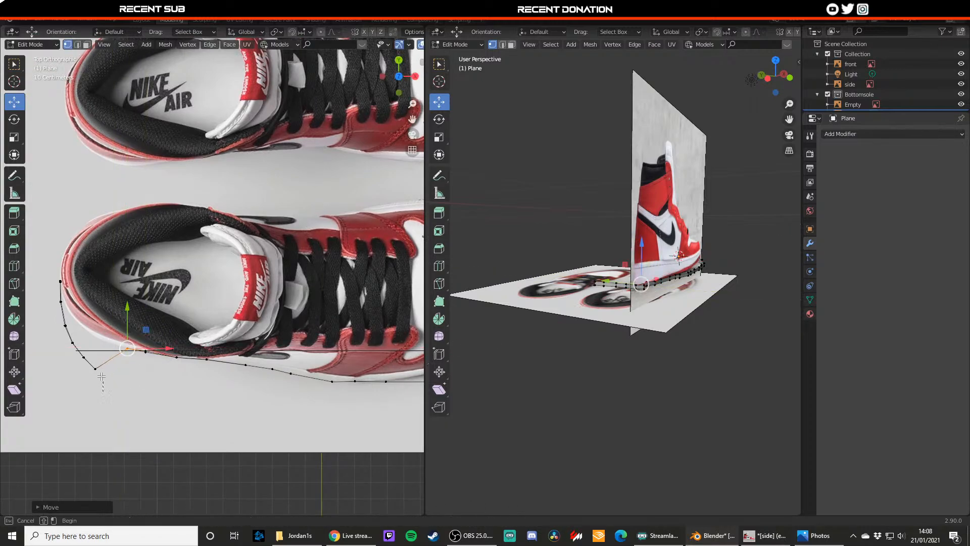
left_click_drag(103, 377, 98, 317)
mouse_move(131, 337)
left_mouse_down()
mouse_move(142, 337)
mouse_move(113, 327)
left_mouse_up()
key("b")
left_click_drag(96, 384, 81, 353)
key("g")
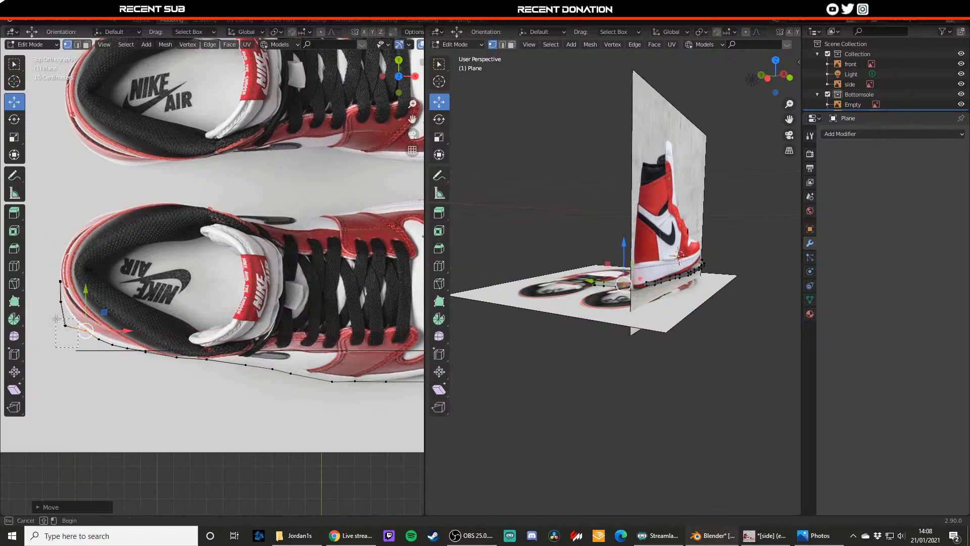
left_click(90, 317)
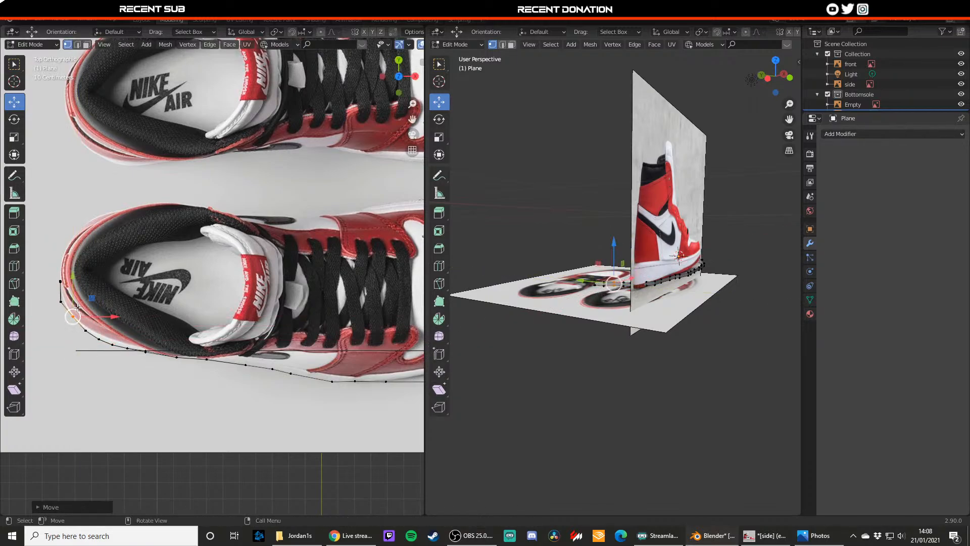
middle_click_drag(167, 372, 164, 293)
key("Tab")
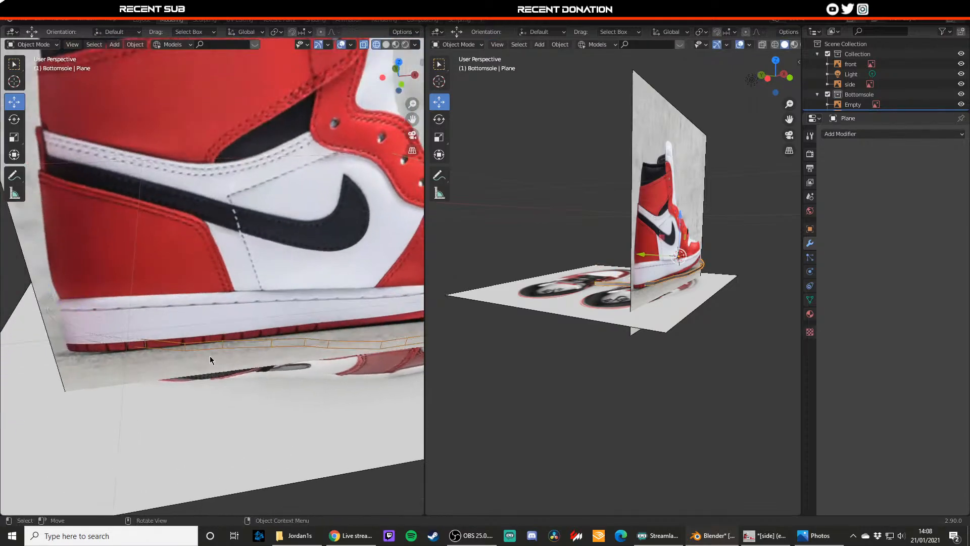
middle_click_drag(210, 356, 205, 324)
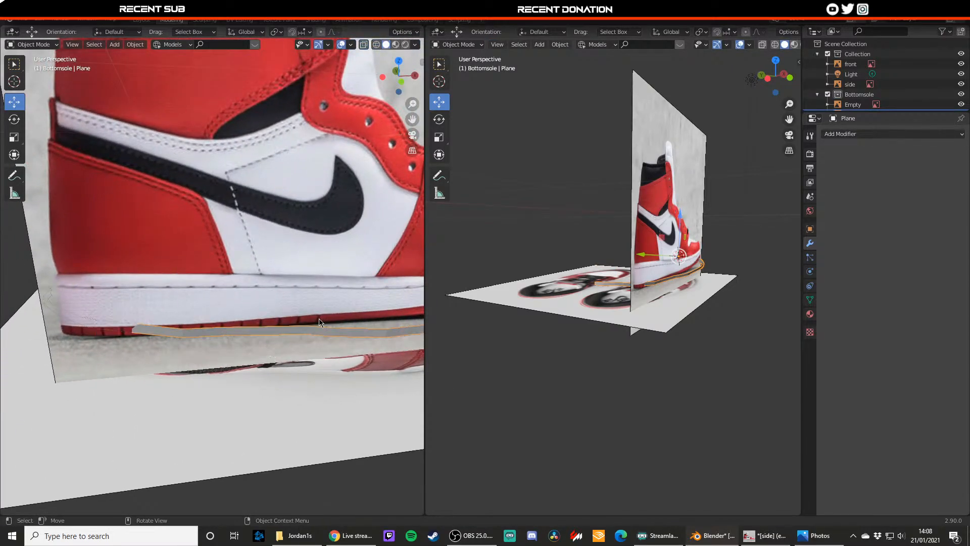
- Extrude the outline's open heel end along Y in two segments, the second about 0.136 m, following the rounded heel in the photo
key("KP_7")
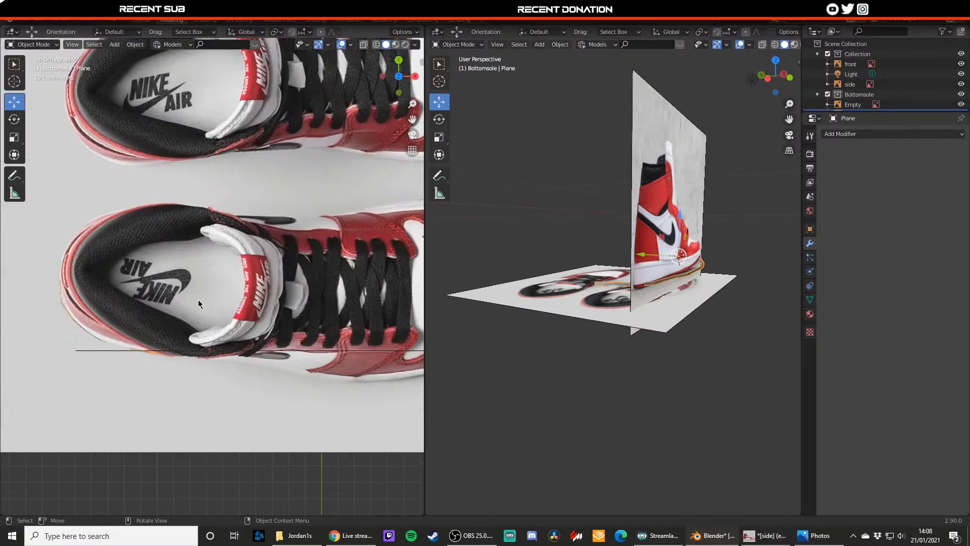
key("Tab")
scroll(120, 342, "up", 1)
middle_click_drag(71, 331, 158, 349, "shift")
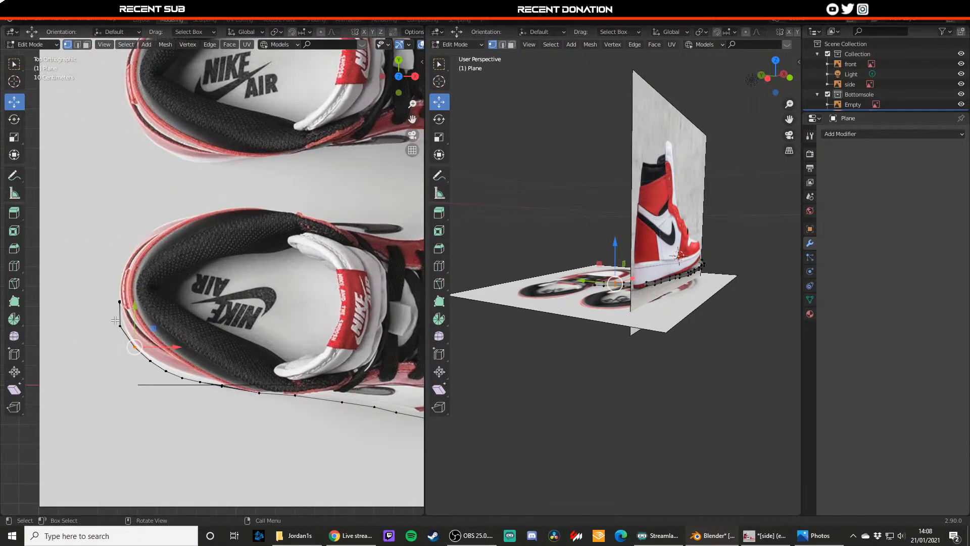
left_click(119, 301)
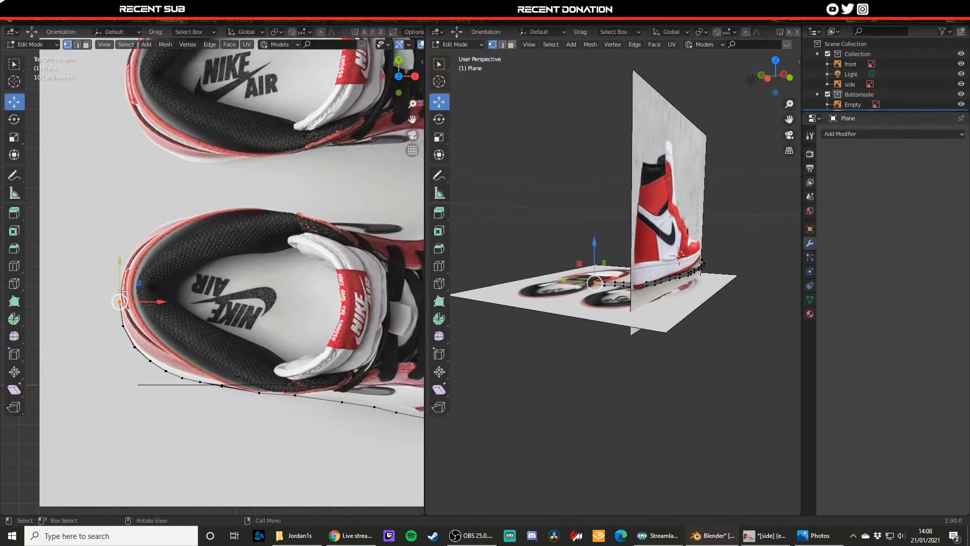
key("e")
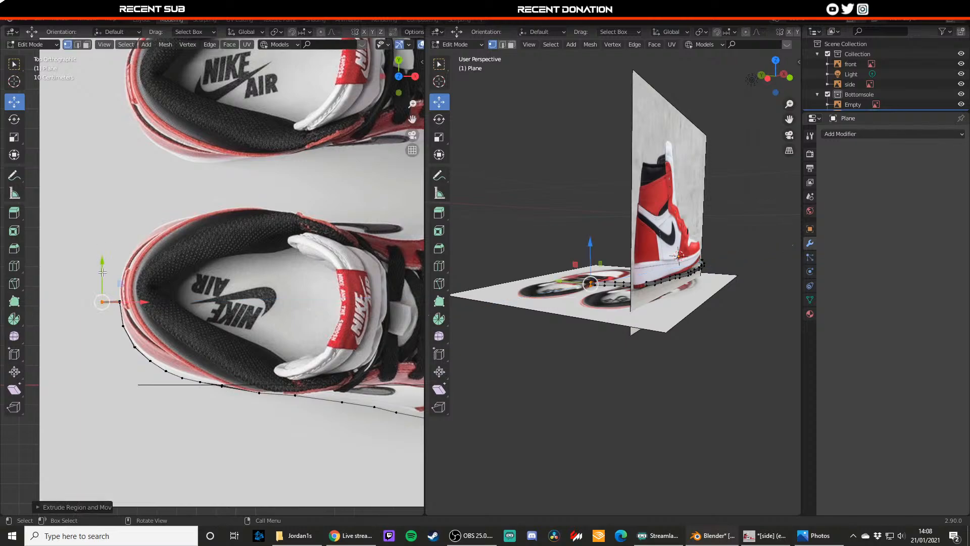
key("x")
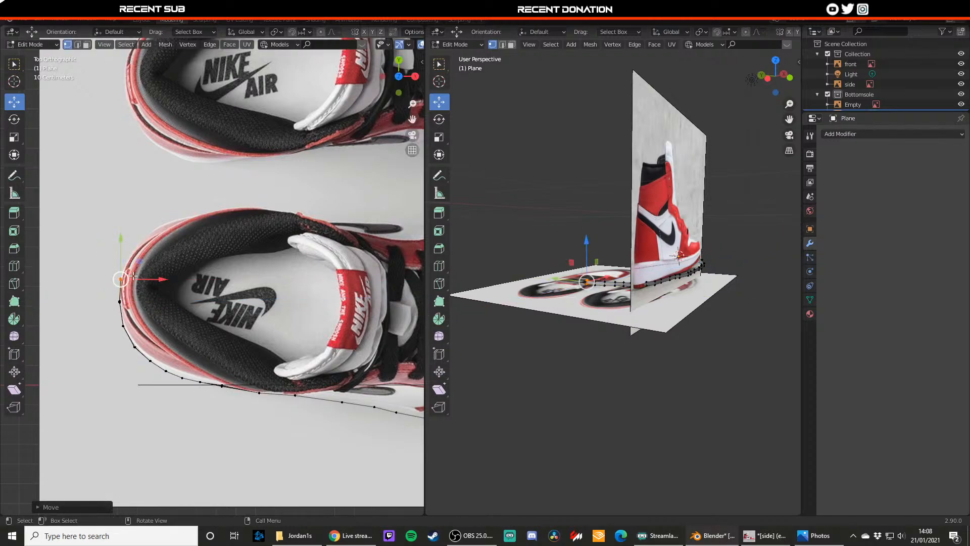
key("y")
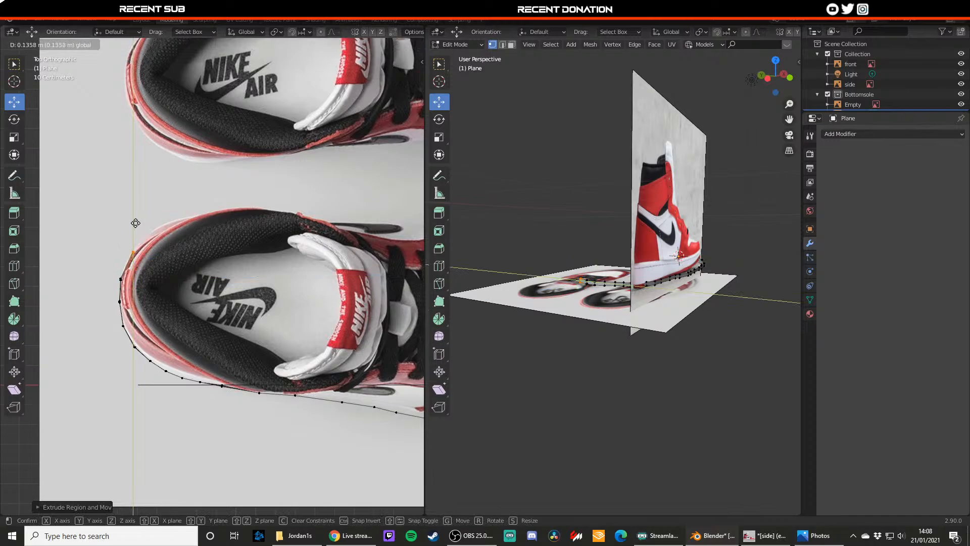
left_click(135, 224)
key("Tab")
middle_click_drag(151, 291, 265, 232)
middle_click_drag(229, 314, 243, 262)
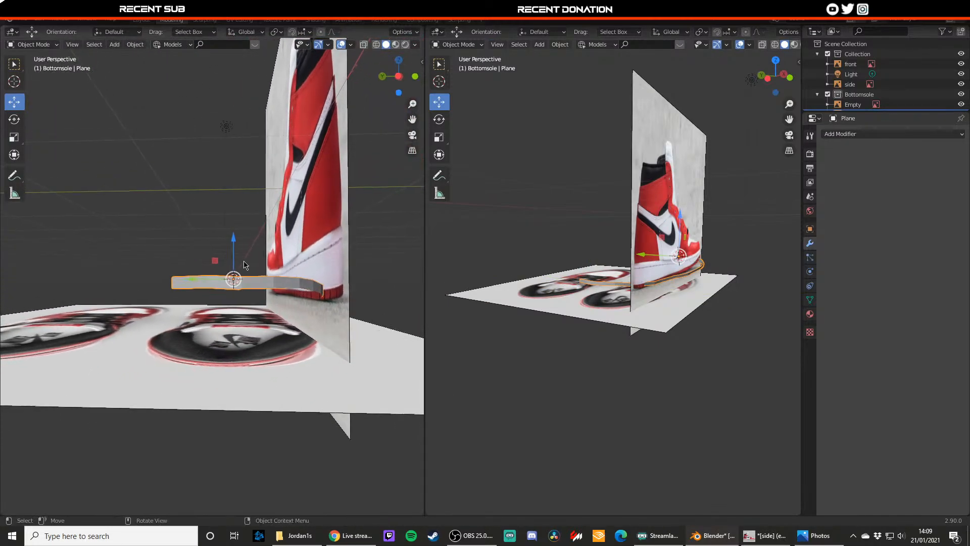
- From the top view, extrude the outline's open heel end around the inner heel curve in two segments, placing each on the shoe's edge
key("KP_7")
key("Tab")
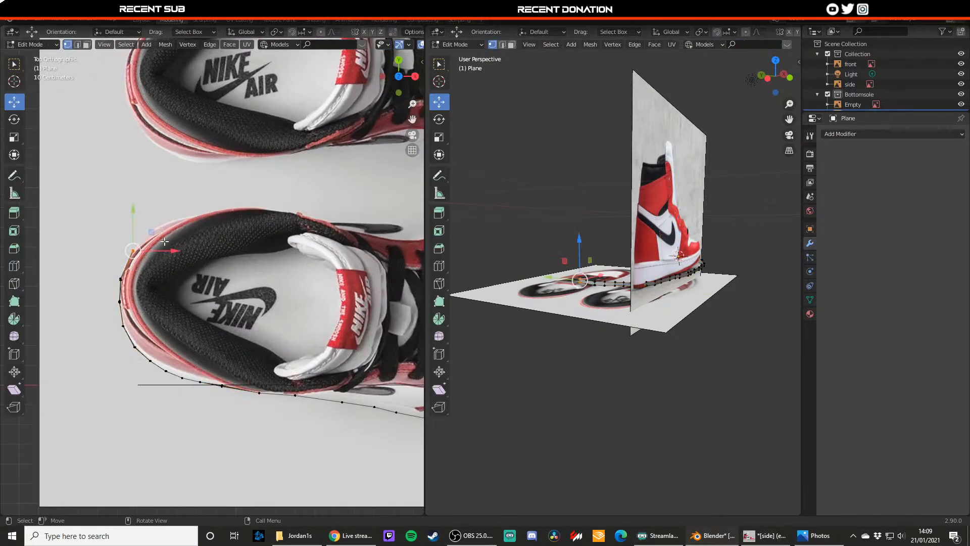
key("e")
left_click(178, 203)
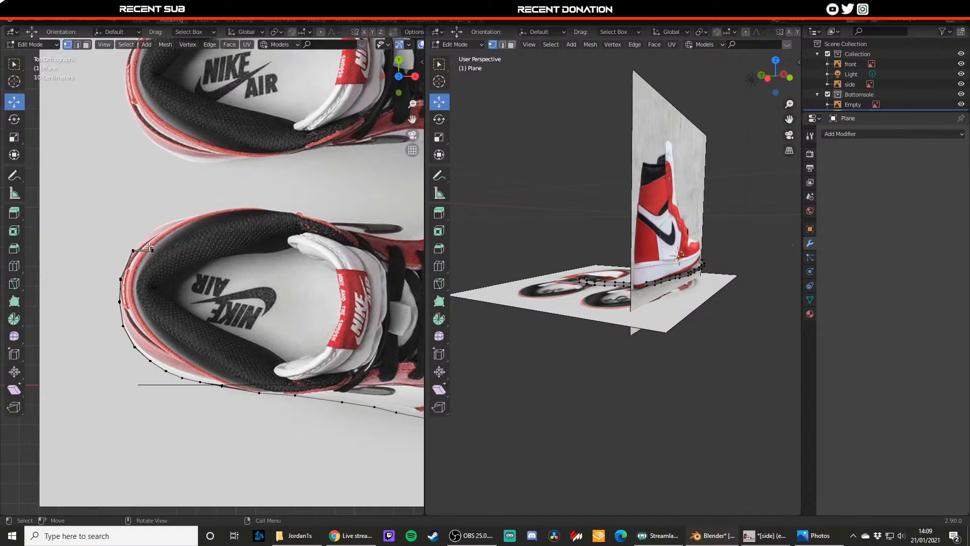
key("g")
key("y")
left_click_drag(158, 211, 159, 211)
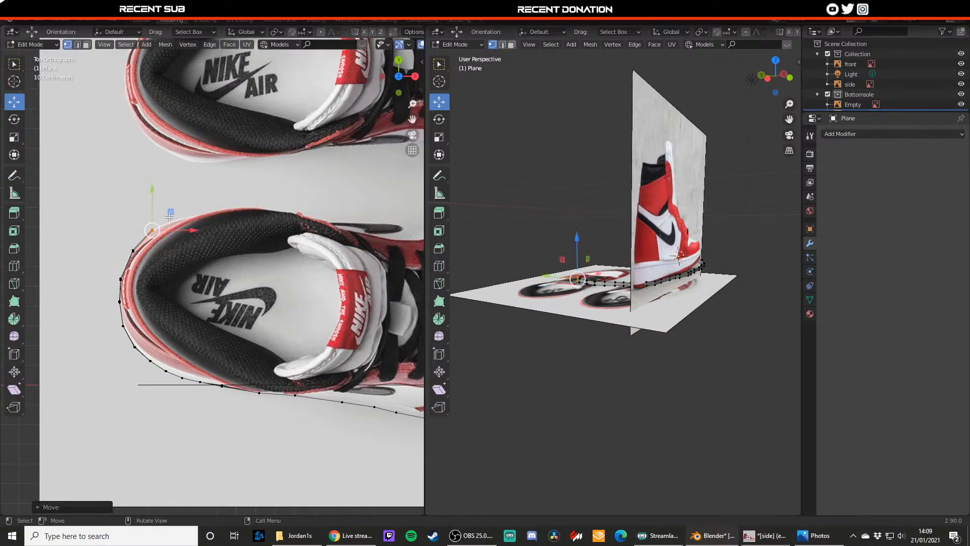
middle_click_drag(241, 218, 194, 212, "shift")
key("e")
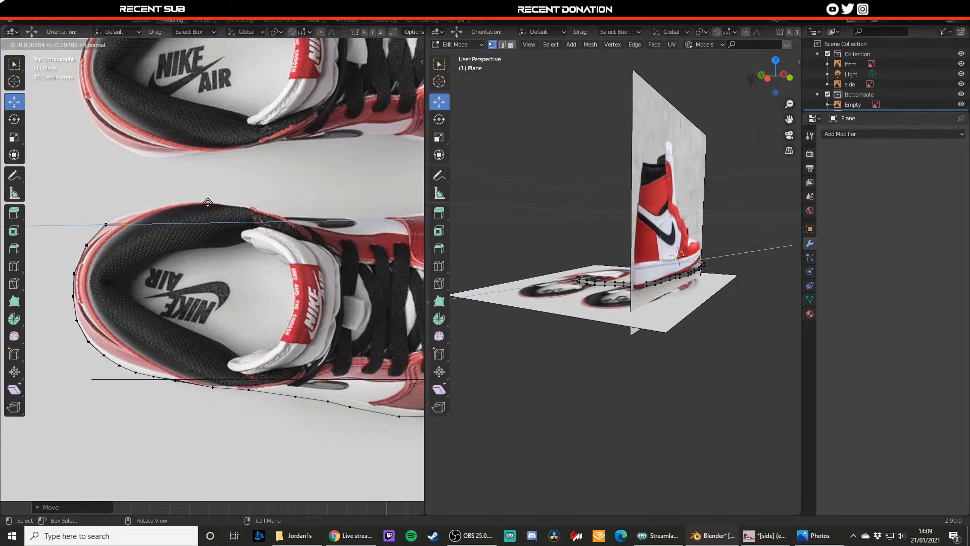
left_click(215, 203)
left_click_drag(150, 186, 151, 193)
left_click(151, 216)
- Extrude further segments along the inner ankle side toward the arch, adjusting their vertices along X and Y to the photo's edge
key("e")
left_click(227, 191)
left_click_drag(220, 190, 189, 188)
key("g")
key("y")
middle_click_drag(236, 202, 191, 205, "shift")
key("e")
left_click(251, 204)
left_click_drag(202, 183, 227, 196)
key("e")
left_click(258, 190)
left_click(253, 209)
key("g")
key("x")
key("e")
left_click(271, 204)
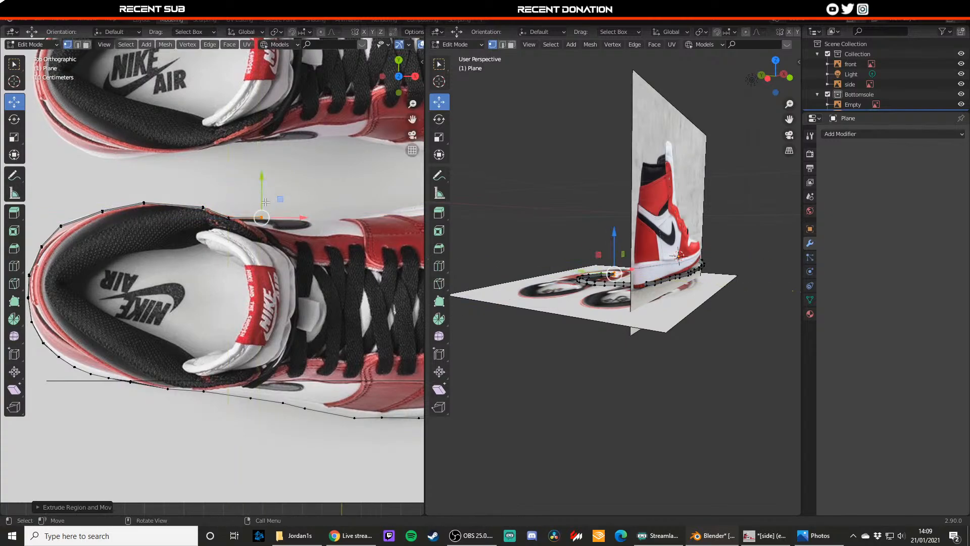
- Extrude four more segments along the inner midfoot, following the shoe's edge outward to the start of the forefoot
middle_click_drag(268, 203, 190, 203, "shift")
key("e")
left_click(267, 209)
key("e")
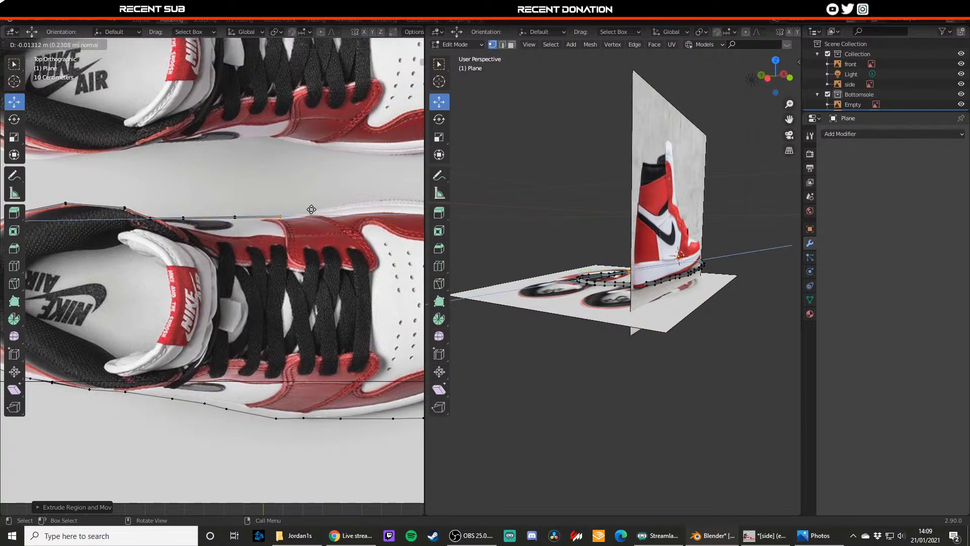
left_click(314, 210)
middle_click_drag(320, 209, 243, 212, "shift")
key("e")
left_click(272, 212)
key("e")
left_click_drag(229, 202, 276, 186)
left_click(278, 197)
- Extrude two segments along the widest part of the inner forefoot and move the end vertices onto the shoe's edge
middle_click_drag(286, 211, 208, 205, "shift")
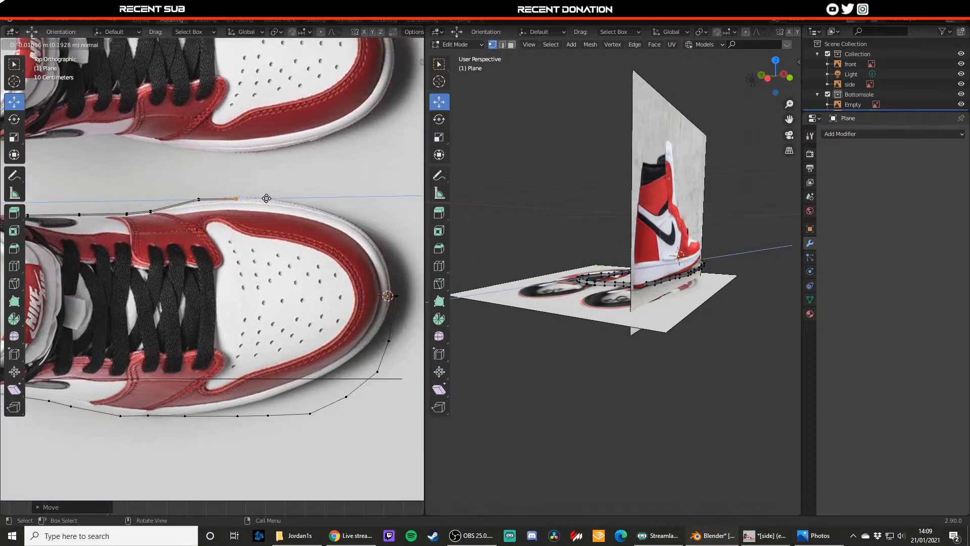
key("e")
left_click(244, 197)
key("e")
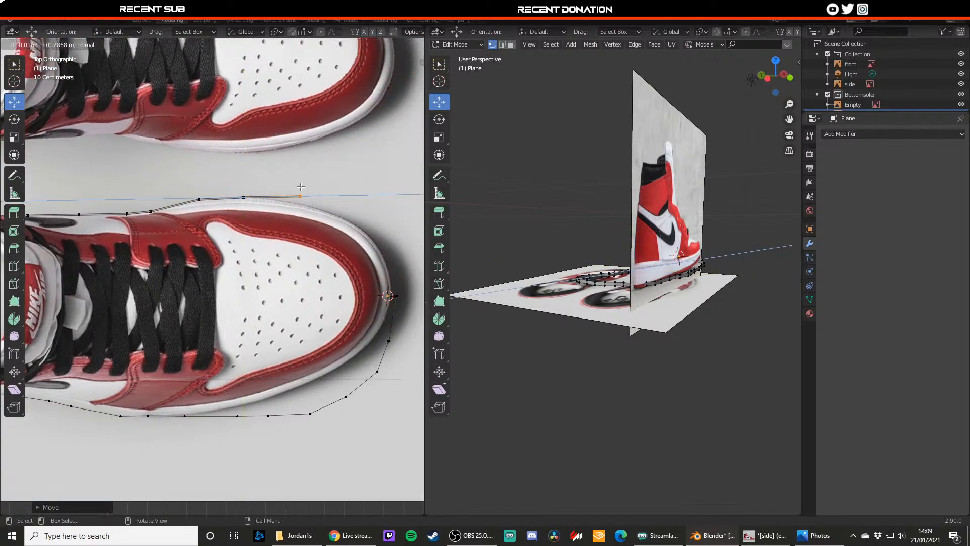
left_click(301, 171)
left_click_drag(301, 171, 391, 292)
- Extrude the outline around the inner toe curve to the toe tip, aligning each new vertex with the edge in the photo
key("e")
left_click(344, 200)
key("g")
key("y")
key("e")
key("x")
left_click(379, 209)
left_click(378, 218)
key("g")
key("x")
key("e")
left_click(412, 253)
key("e")
left_click(417, 260)
left_click(402, 279)
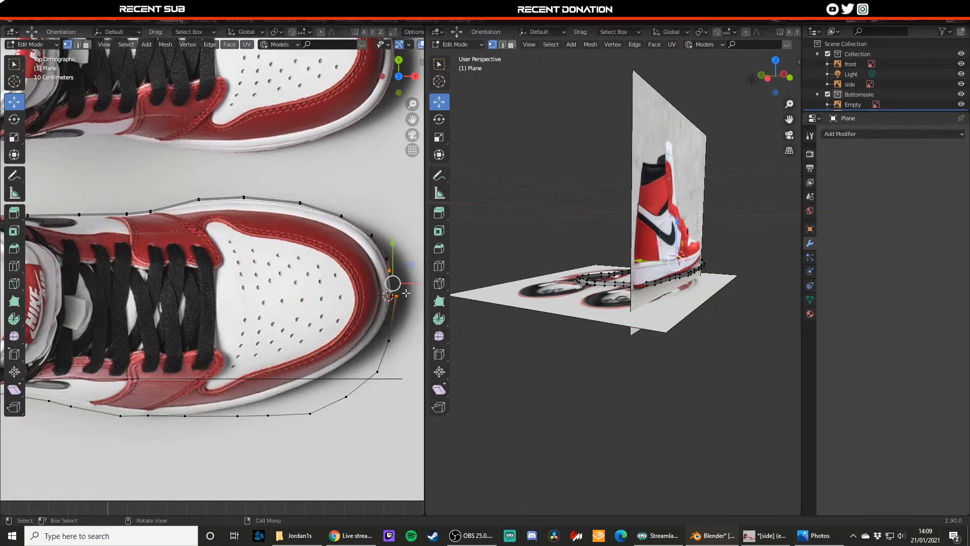
- Move the outer-side vertices next to the toe tip inward onto the shoe's edge and undo the latest unwanted moves
left_click(391, 342)
key("b")
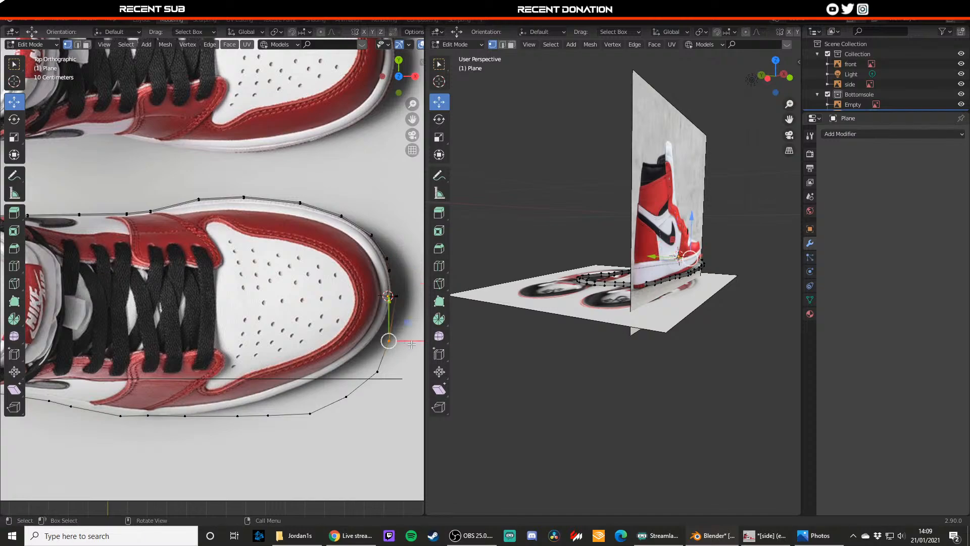
left_click_drag(403, 341, 374, 312)
left_click_drag(392, 335, 412, 295)
key("ctrl+z")
key("ctrl+z")
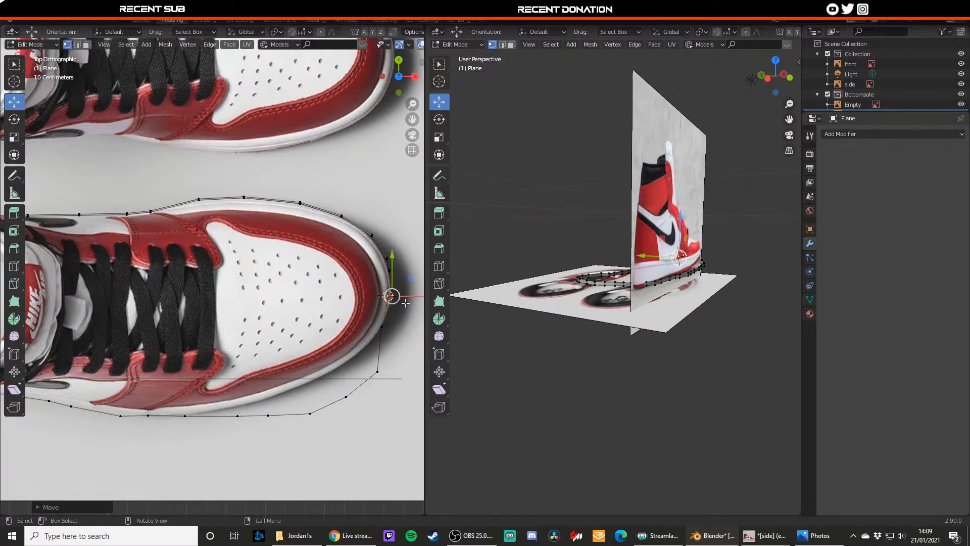
- Move the vertices along the outer toe and forefoot inward one after another to trace the shoe's rounded edge
left_click_drag(390, 408, 366, 336)
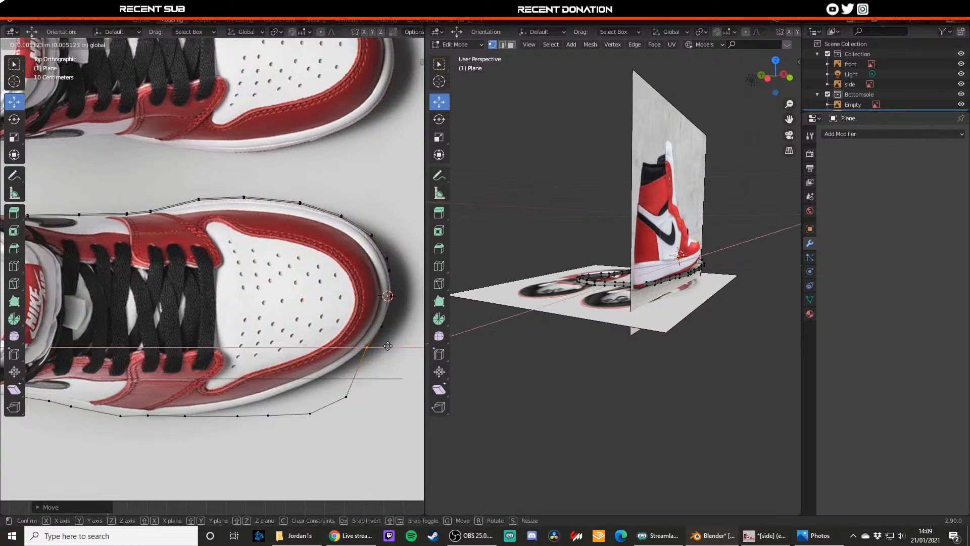
left_click(346, 396)
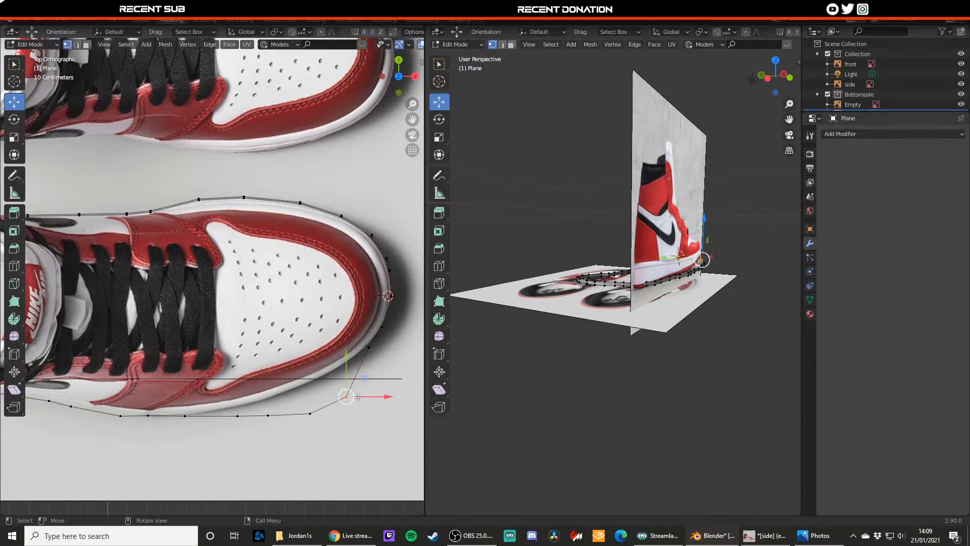
left_click_drag(366, 426, 348, 341)
left_click_drag(336, 419, 351, 381)
left_click_drag(324, 358, 323, 352)
left_click_drag(292, 442, 289, 369)
left_click_drag(262, 437, 233, 395)
- Reposition the outer midfoot vertices onto the shoe's edge in the top-down photo
scroll(222, 392, "down", 2)
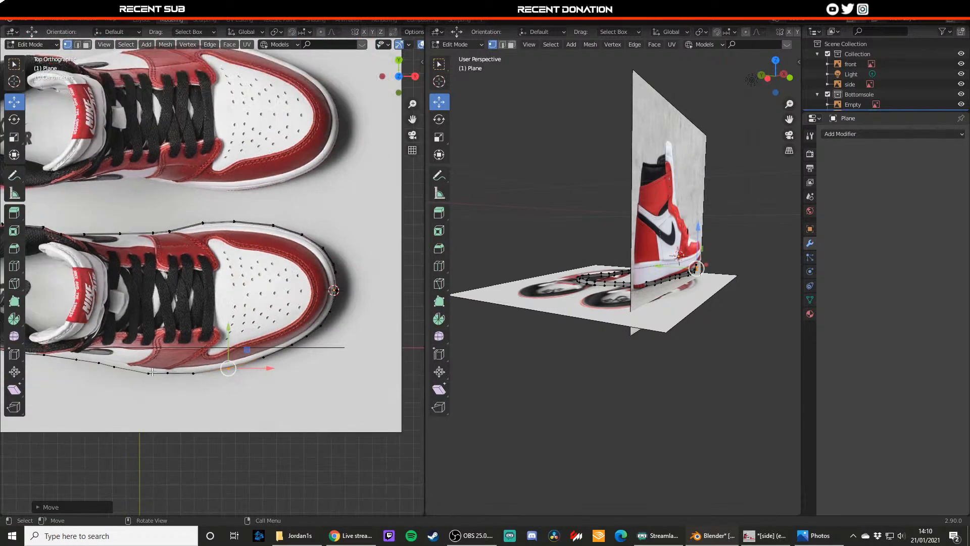
middle_click_drag(76, 365, 183, 385, "shift")
scroll(152, 391, "up", 1)
left_click_drag(193, 422, 174, 376)
left_click_drag(221, 425, 189, 393)
left_click_drag(202, 385, 173, 387)
scroll(174, 392, "up", 1)
middle_click_drag(175, 398, 189, 381, "shift")
left_click_drag(225, 424, 212, 399)
left_click_drag(249, 444, 233, 405)
- Inspect the traced outline against the whole shoe and around the heel in the top-down photo
key("Tab")
scroll(154, 383, "down", 6)
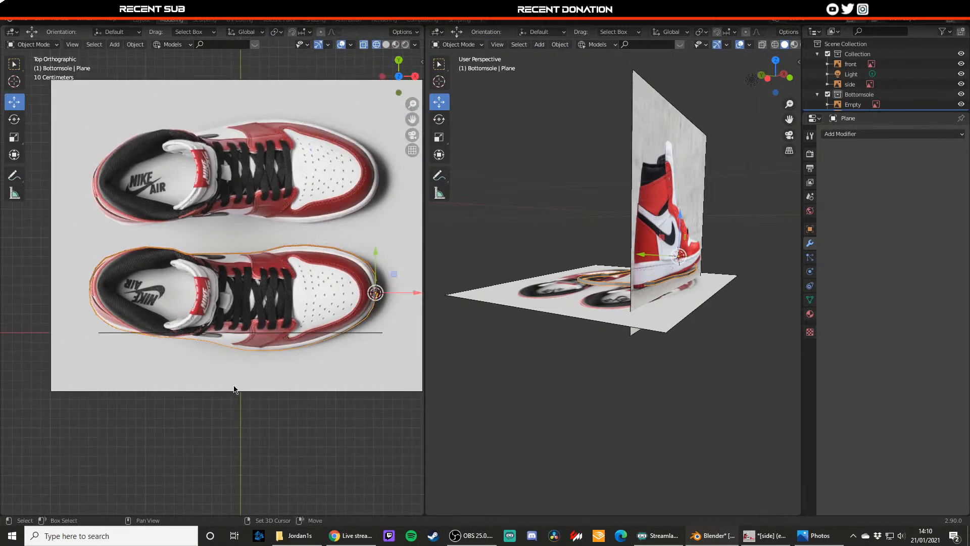
key("Tab")
middle_click_drag(78, 303, 151, 329, "shift")
scroll(150, 328, "up", 2)
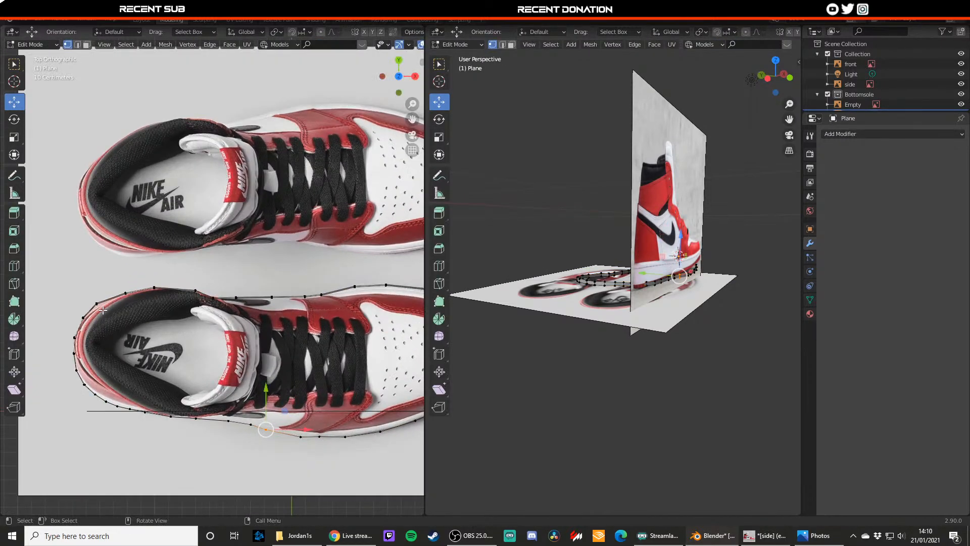
mouse_move(90, 295)
left_mouse_down()
mouse_move(104, 308)
mouse_move(93, 295)
left_mouse_up()
left_click(93, 295)
key("Tab")
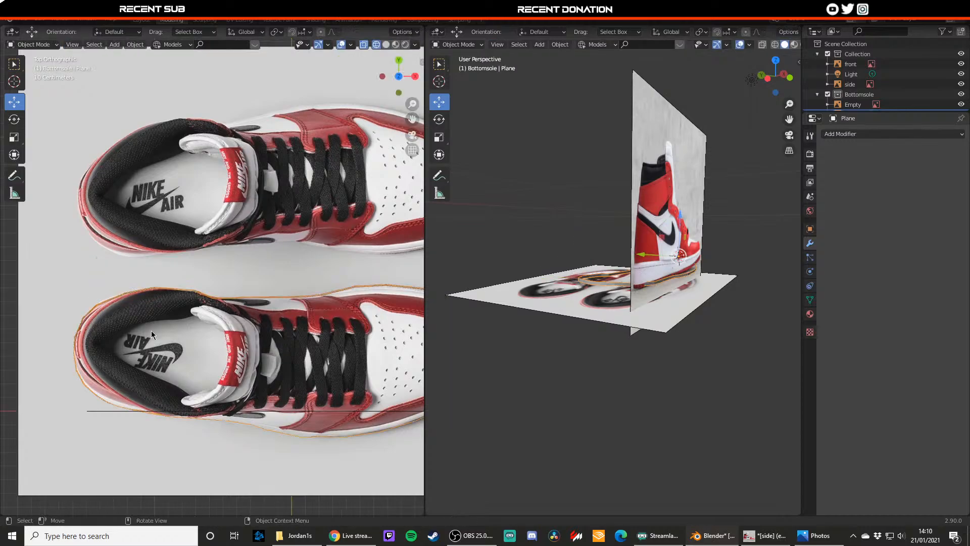
- In the back orthographic view, raise the inner strip's low forefoot vertices along Z to the red sole in the side photo
middle_click_drag(151, 331, 252, 222)
left_click(414, 78)
scroll(257, 240, "up", 3)
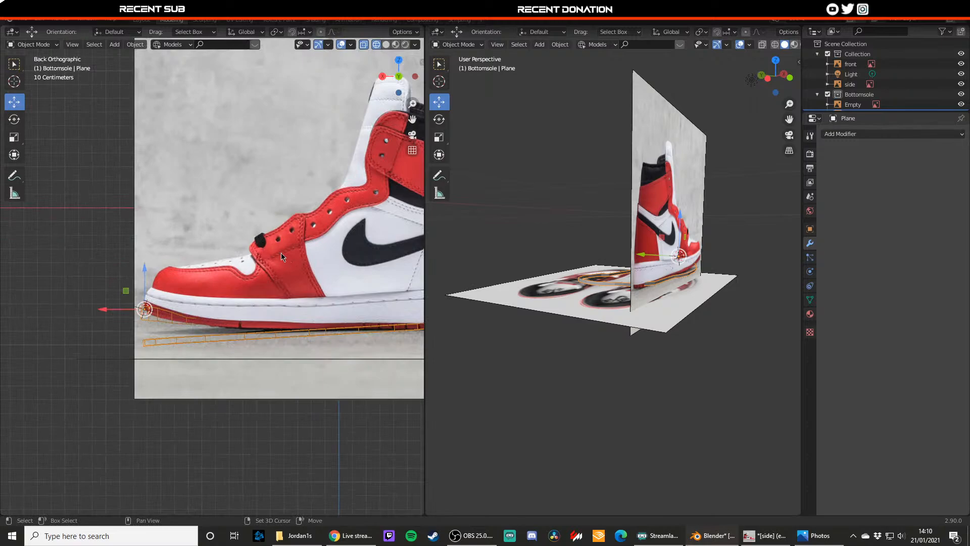
middle_click_drag(281, 253, 268, 235, "shift")
key("Tab")
middle_click_drag(229, 274, 223, 255, "shift")
scroll(223, 256, "up", 1)
scroll(263, 277, "up", 1)
middle_click_drag(325, 298, 328, 278, "shift")
scroll(263, 276, "down", 1)
middle_click_drag(152, 297, 226, 281, "shift")
scroll(251, 285, "up", 1)
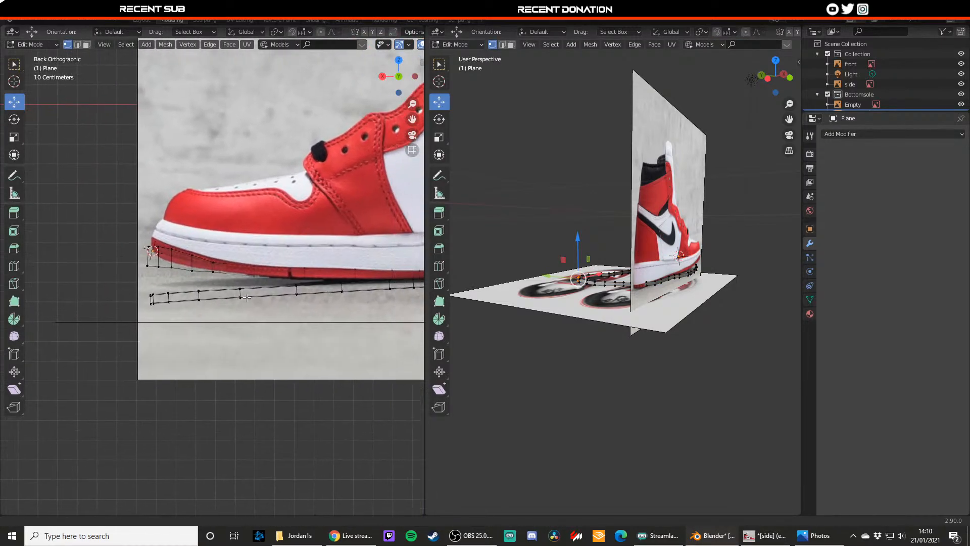
left_click_drag(243, 300, 243, 300)
key("g")
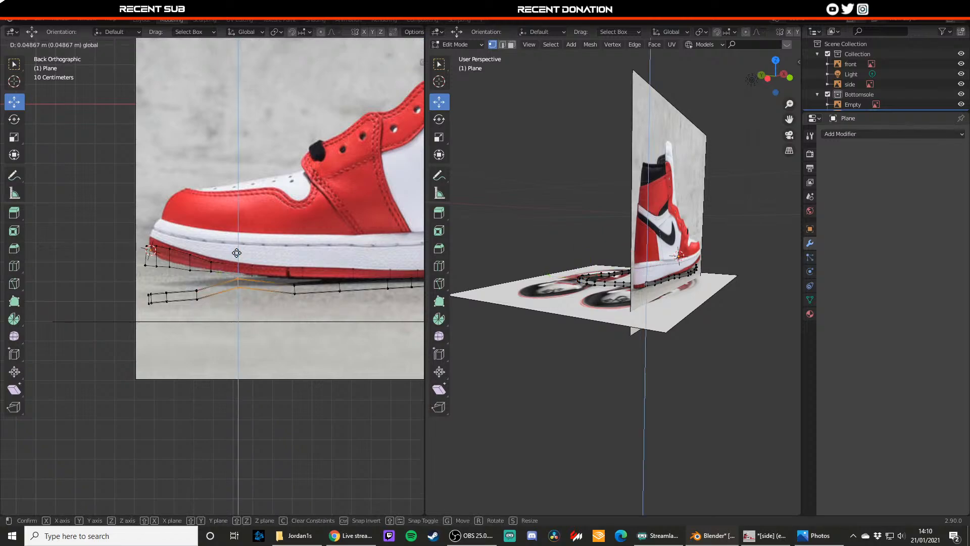
left_click(218, 265)
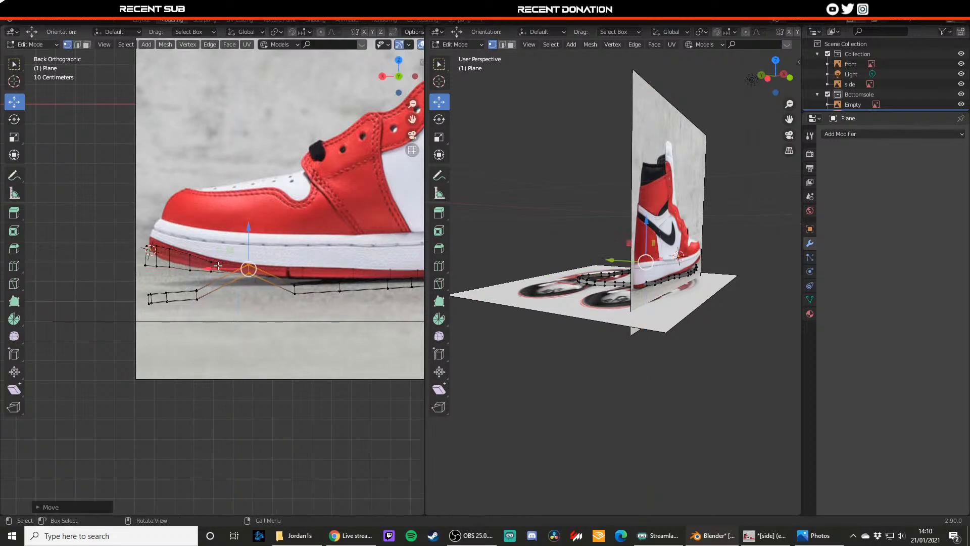
left_click_drag(290, 279, 286, 267)
key("g")
left_click(286, 258)
key("ctrl+z")
left_click(280, 300)
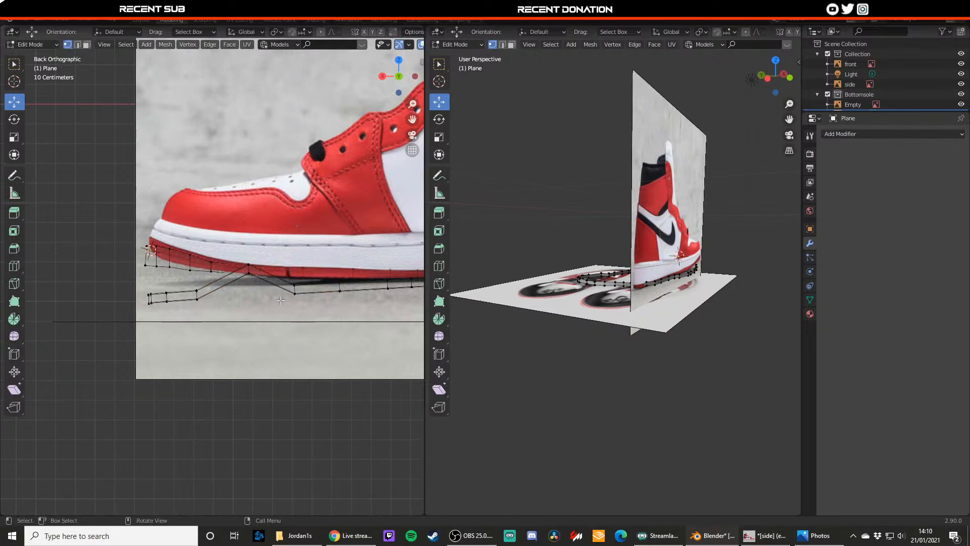
- Raise the inner strip's next vertices, from the forefoot into the midfoot, to the height of the red sole
left_click_drag(298, 302, 347, 299)
key("g")
left_click(294, 276)
left_click_drag(339, 262, 338, 250)
middle_click_drag(392, 310, 297, 304, "shift")
left_click_drag(294, 294, 316, 244)
middle_click_drag(354, 261, 276, 268, "shift")
left_click_drag(276, 268, 286, 287)
left_click_drag(288, 260, 288, 255)
- Adjust the height of the inner strip's vertices from the midfoot toward the heel to match the side photo
middle_click_drag(328, 265, 287, 260, "shift")
left_click_drag(287, 259, 327, 259)
left_click_drag(330, 253, 329, 251)
middle_click_drag(347, 258, 303, 254, "shift")
mouse_move(304, 255)
left_mouse_down()
mouse_move(319, 278)
mouse_move(311, 246)
left_mouse_up()
middle_click_drag(360, 251, 298, 240, "shift")
mouse_move(297, 240)
left_mouse_down()
mouse_move(325, 266)
mouse_move(309, 239)
mouse_move(309, 248)
left_mouse_up()
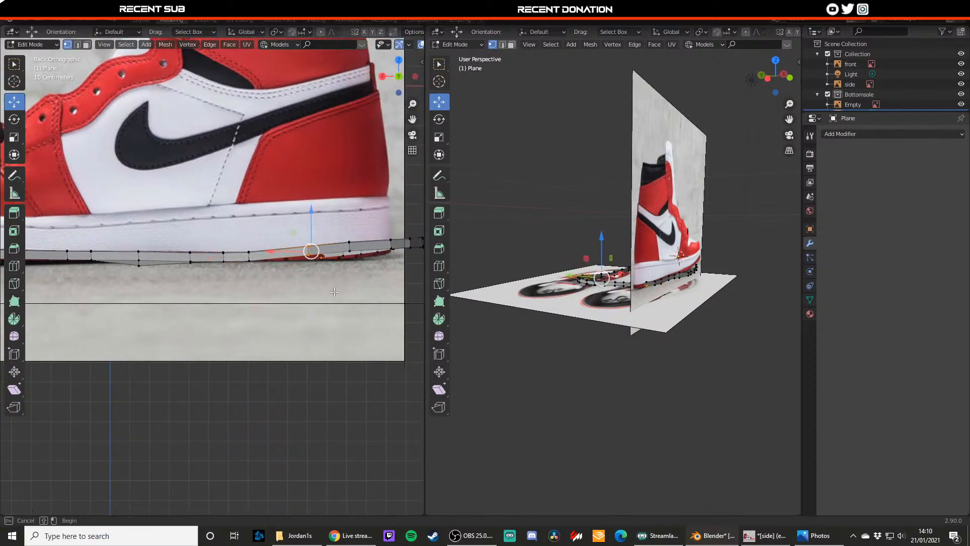
- Examine the sole strip's edges around the heel and midfoot from several perspective angles
middle_click_drag(312, 294, 311, 320)
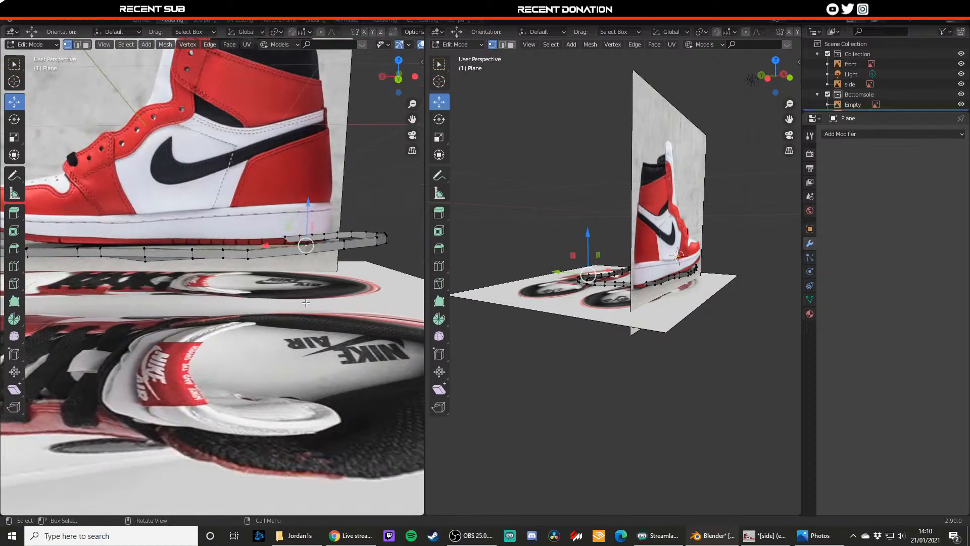
scroll(311, 283, "up", 2)
key("2")
left_click(294, 257)
middle_click_drag(296, 275, 311, 290)
scroll(313, 285, "up", 5)
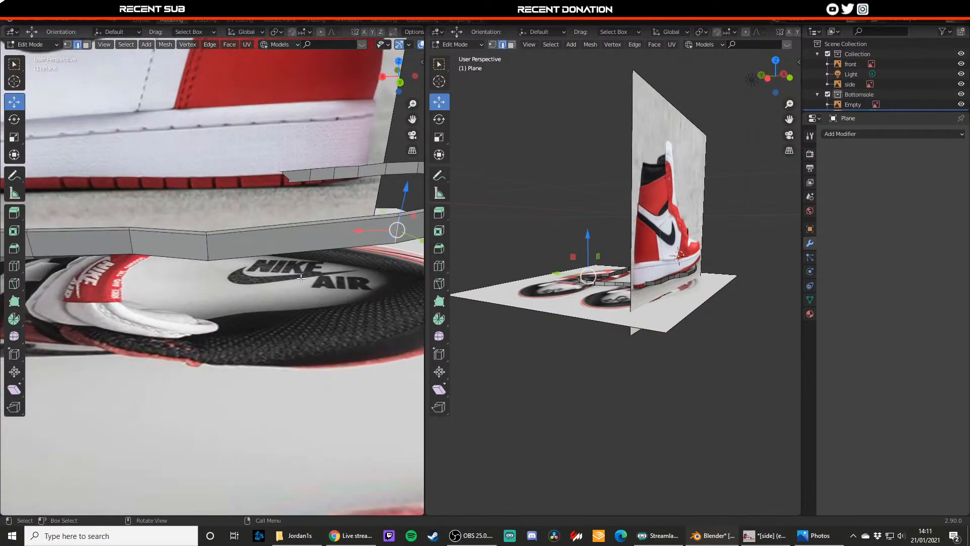
middle_click_drag(336, 255, 243, 280)
scroll(205, 281, "up", 4)
middle_click_drag(214, 284, 200, 299)
middle_click_drag(286, 385, 277, 357)
- From the top view, delete the vertices along the inner heel curve of the outline
key("KP_7")
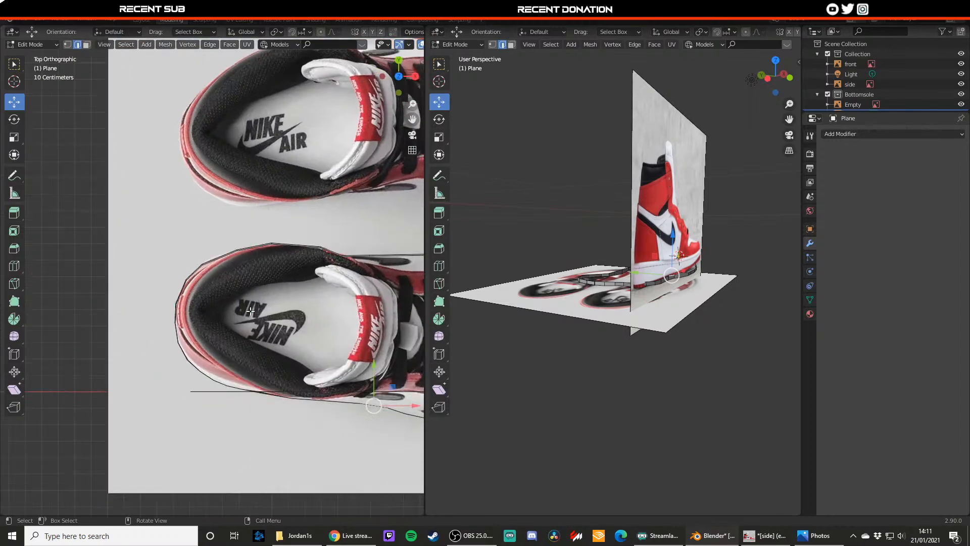
key("x")
left_click(187, 307)
left_click_drag(188, 307, 210, 297)
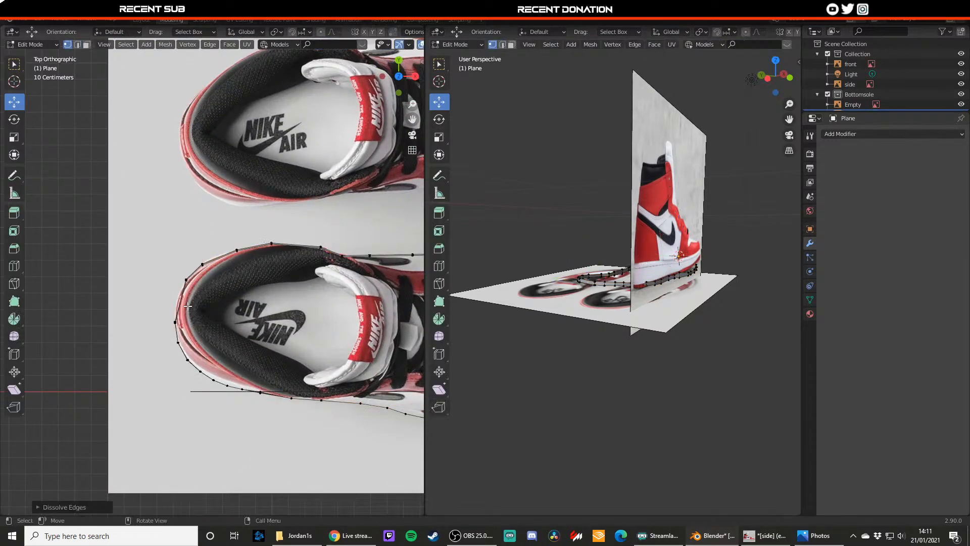
key("x")
left_click(210, 296)
left_click_drag(186, 251, 234, 278)
key("x")
left_click(234, 278)
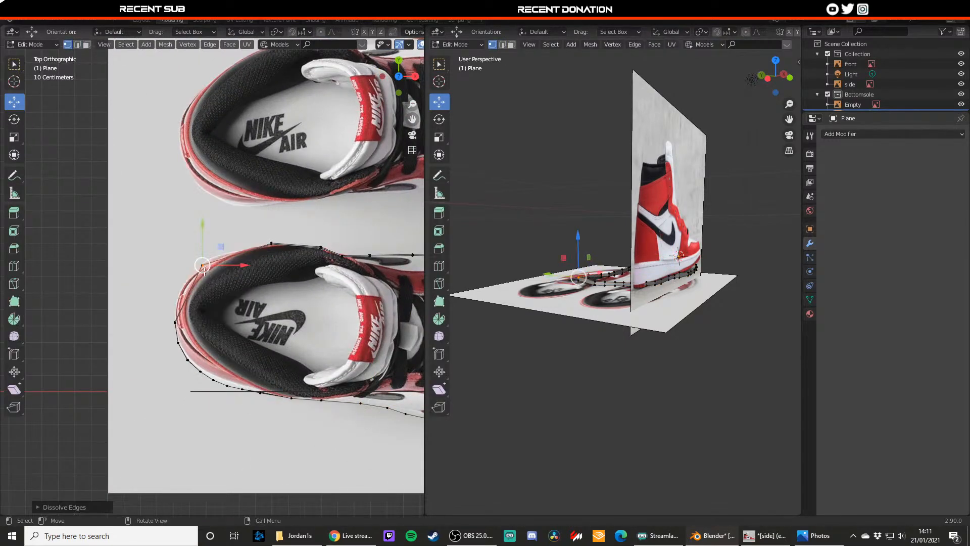
key("x")
left_click(202, 212)
key("x")
left_click(201, 282)
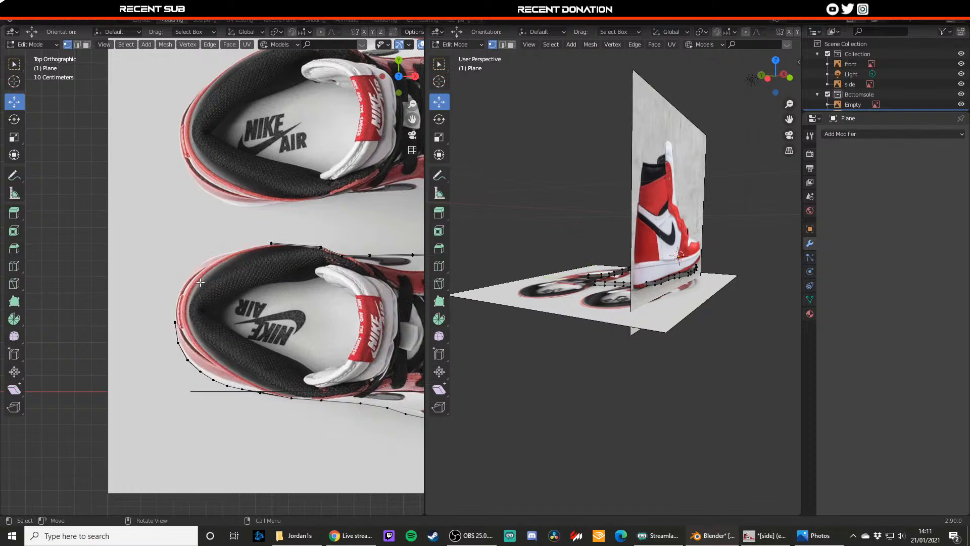
- Delete the remaining inner-side vertices from the ankle area through the midfoot to the forefoot
middle_click_drag(309, 262, 247, 248, "shift")
left_click_drag(193, 227, 297, 258)
key("x")
left_click(301, 254)
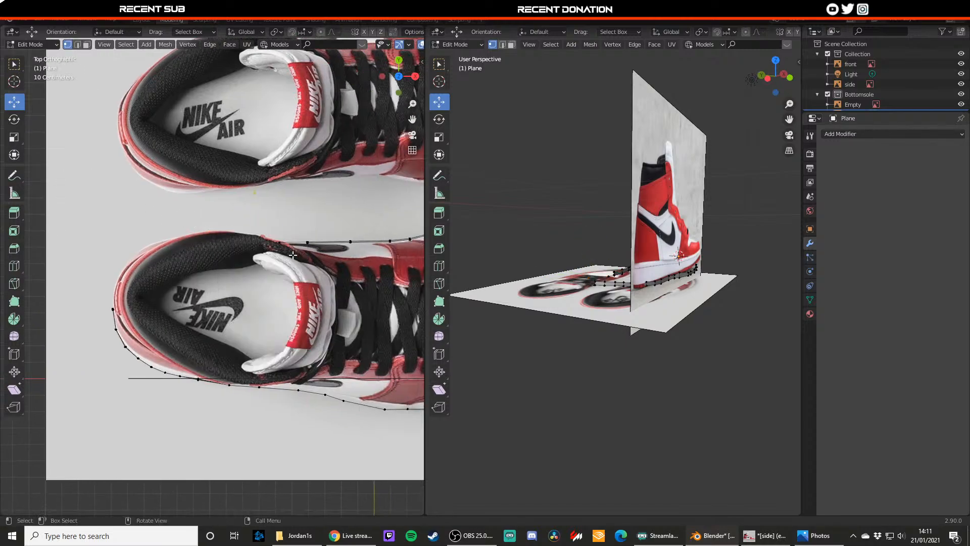
middle_click_drag(301, 250, 223, 239, "shift")
middle_click_drag(297, 260, 221, 266, "shift")
scroll(221, 266, "down", 3)
left_click_drag(213, 231, 291, 279)
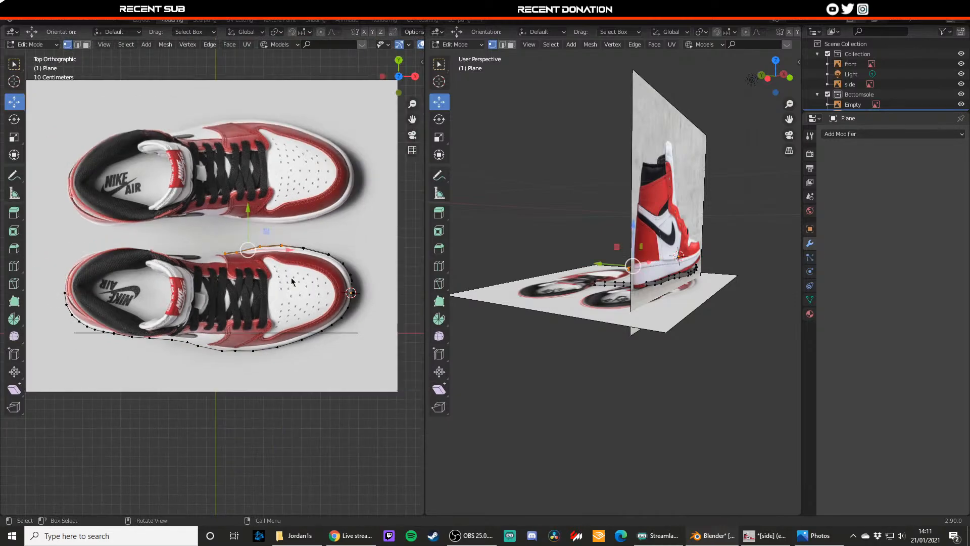
key("x")
left_click(283, 317)
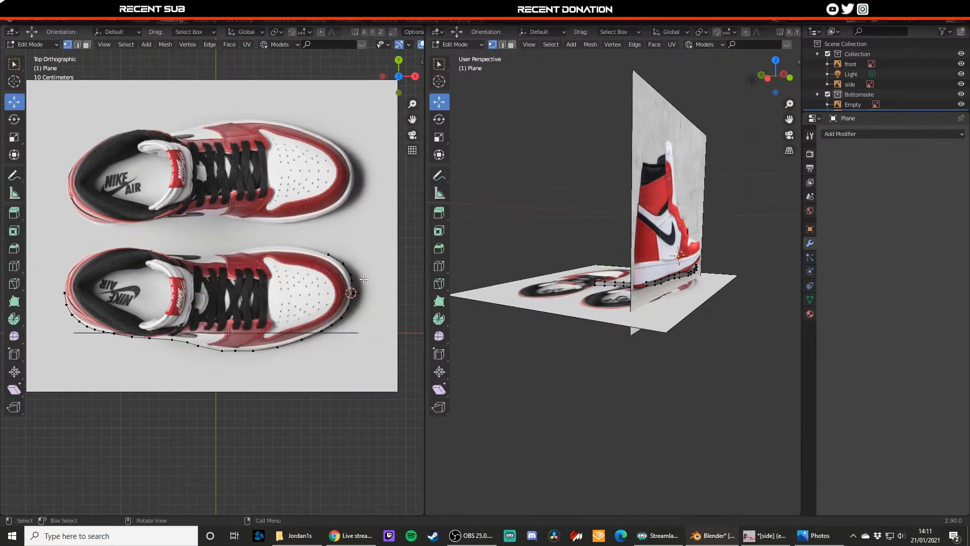
- Delete the leftover vertices at the open toe end of the sole strip
left_click_drag(367, 287, 366, 287)
middle_click_drag(367, 287, 231, 251)
left_click_drag(290, 395, 232, 341)
key("x")
left_click(233, 340)
- Remove the stray edge at the strip's toe end by deleting and dissolving edges
scroll(219, 321, "up", 3)
scroll(219, 321, "up", 2)
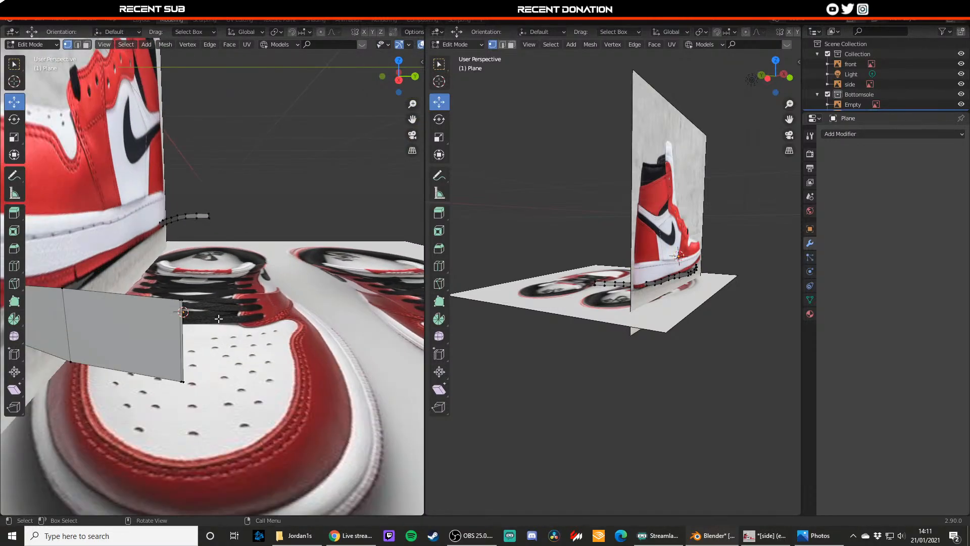
scroll(195, 336, "up", 2)
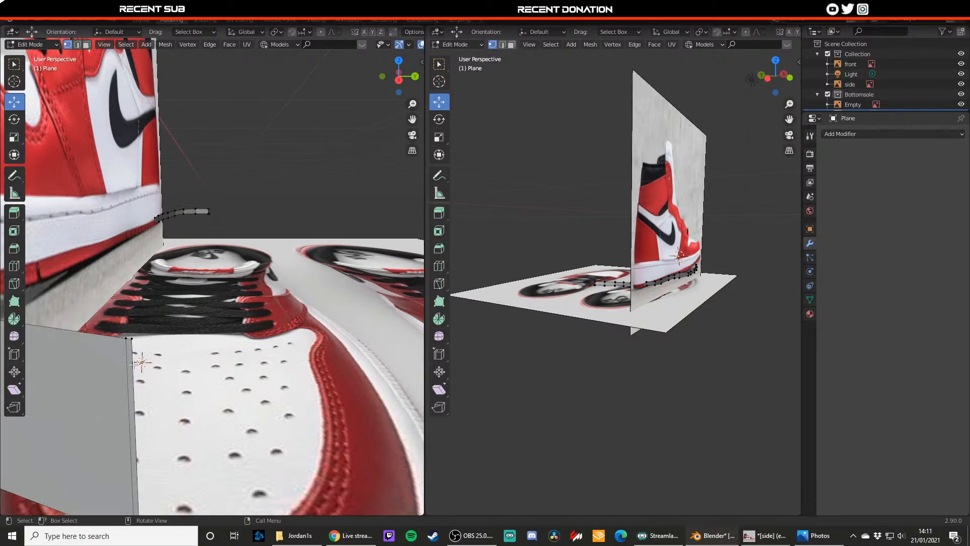
key("x")
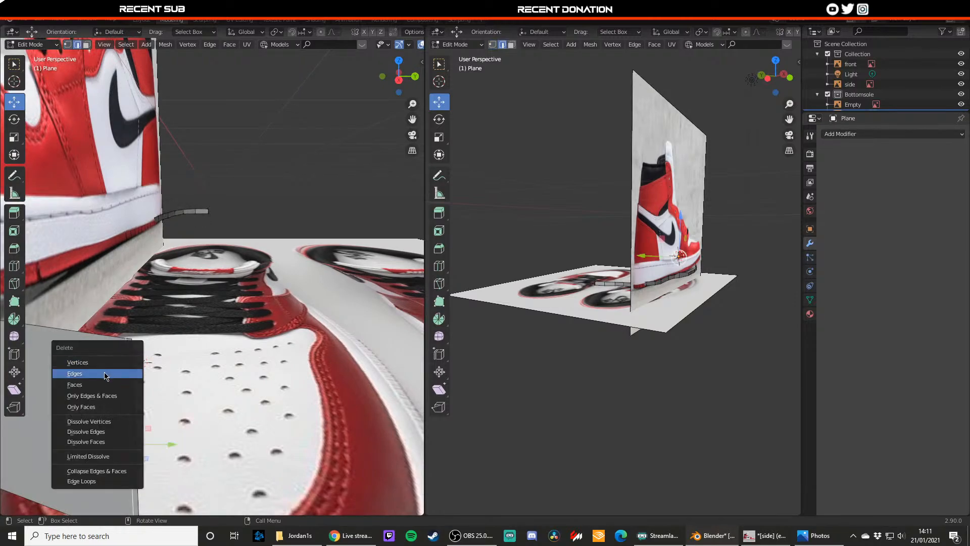
left_click(122, 372)
key("x")
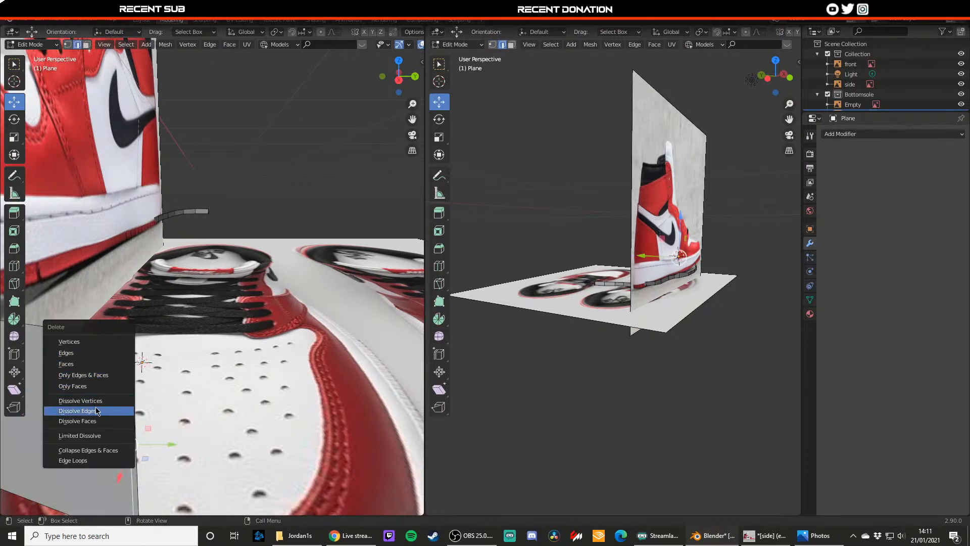
left_click(77, 410)
- Remove the last face segment at the strip's heel end together with its leftover vertices
middle_click_drag(227, 328, 163, 317)
scroll(166, 320, "up", 5)
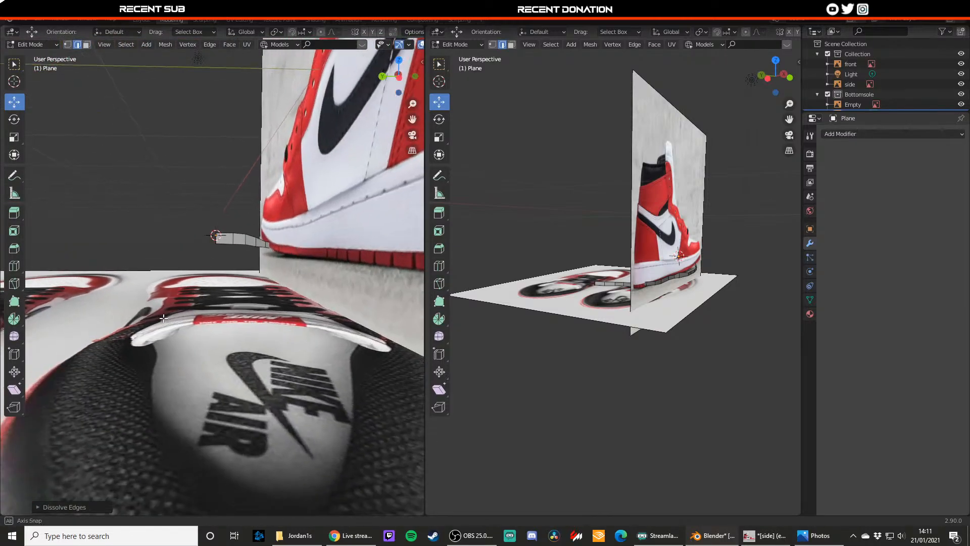
scroll(161, 317, "down", 5)
scroll(229, 256, "up", 3)
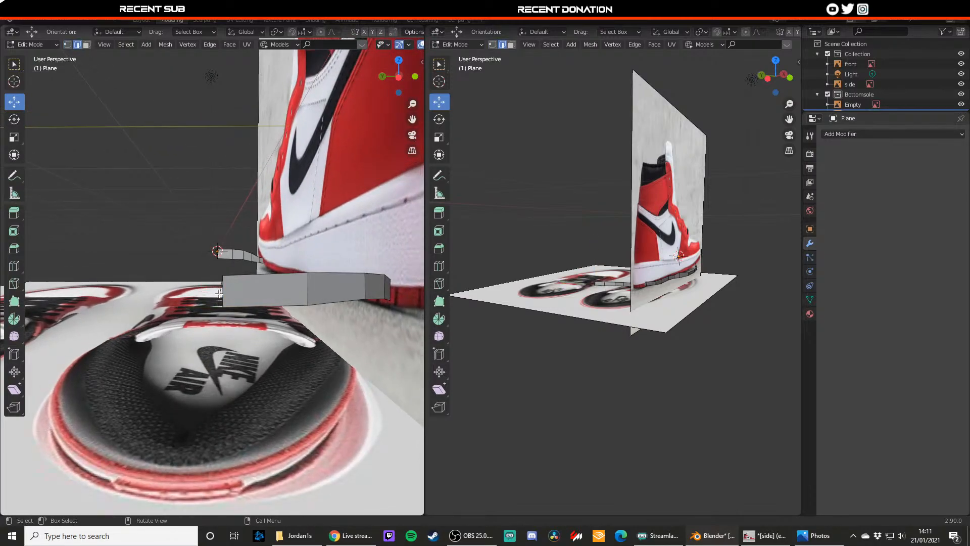
left_click(219, 293)
key("x")
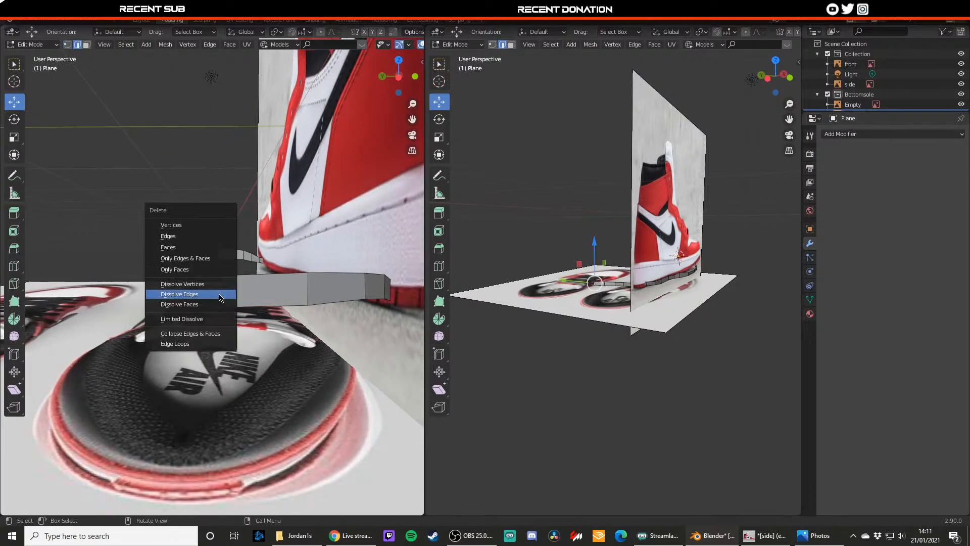
left_click(219, 295)
key("x")
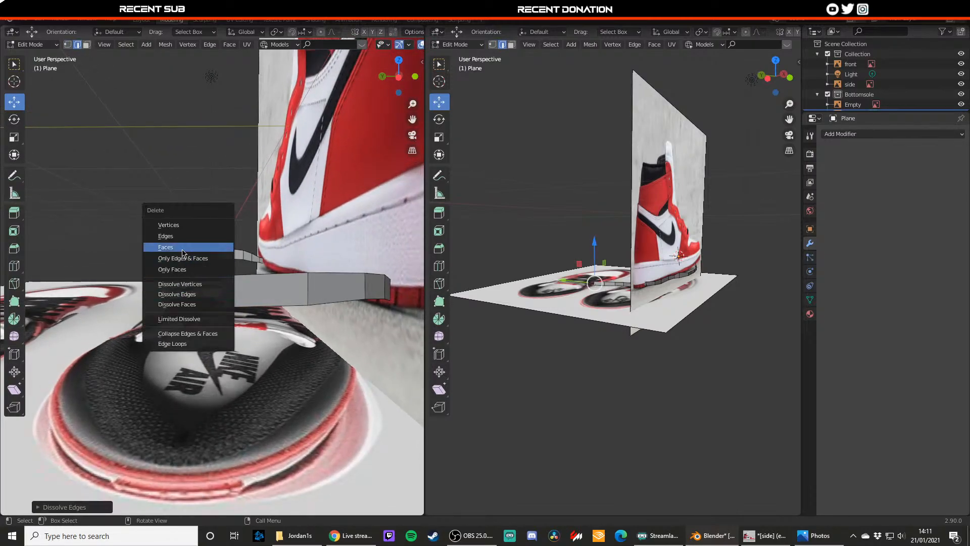
left_click(182, 250)
scroll(241, 300, "up", 3)
key("x")
left_click(237, 303)
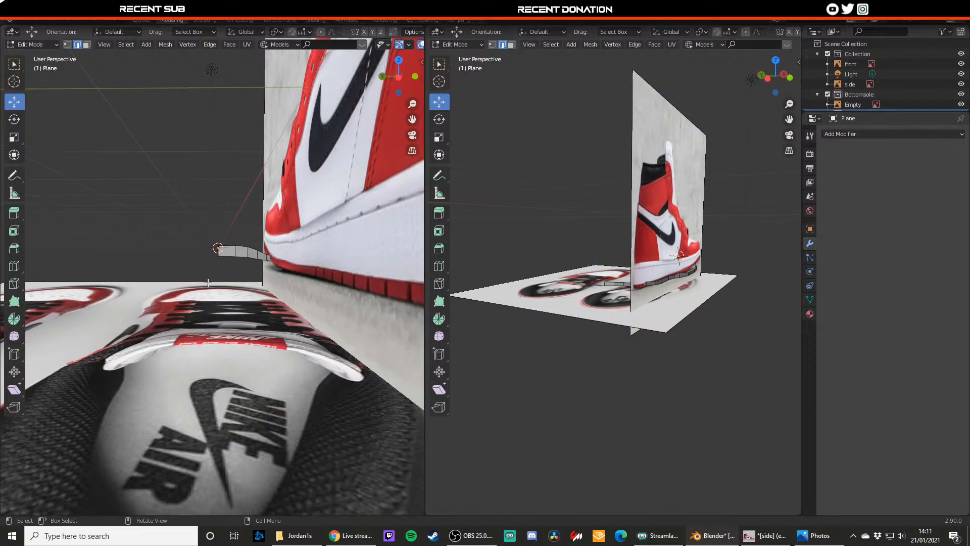
scroll(252, 302, "down", 2)
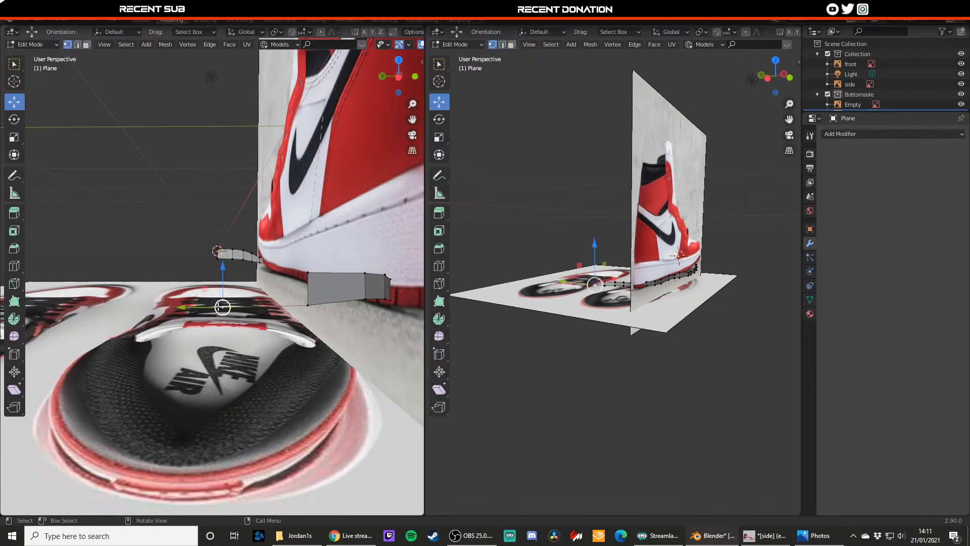
key("x")
left_click(221, 295)
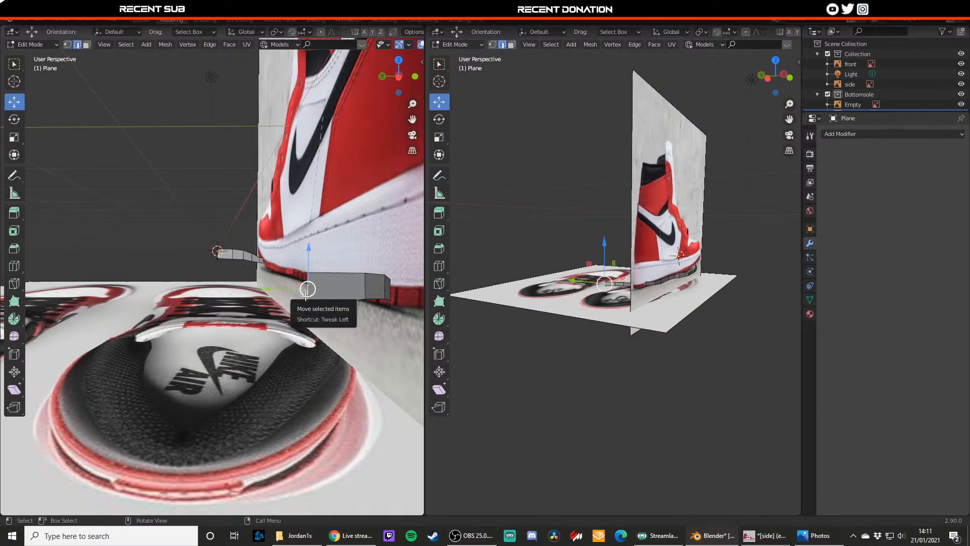
- Extrude the strip's heel-end edge twice to rebuild two segments around the back of the heel
key("e")
left_click(247, 295)
key("e")
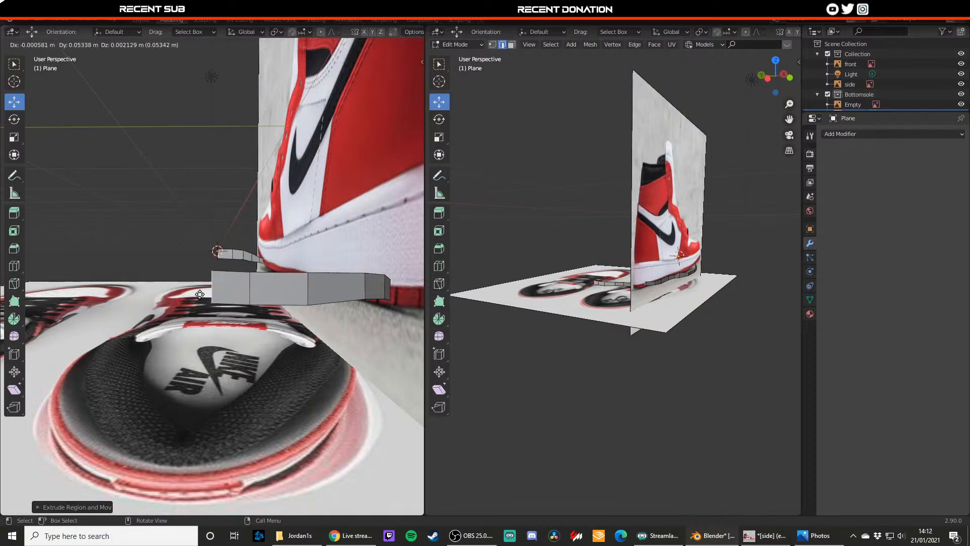
left_click(200, 294)
- Adjust the height of the upper vertices on the rebuilt heel segments so the strip's upper edge runs evenly
key("1")
left_click(250, 272)
left_click_drag(252, 249, 213, 262)
left_click(213, 270)
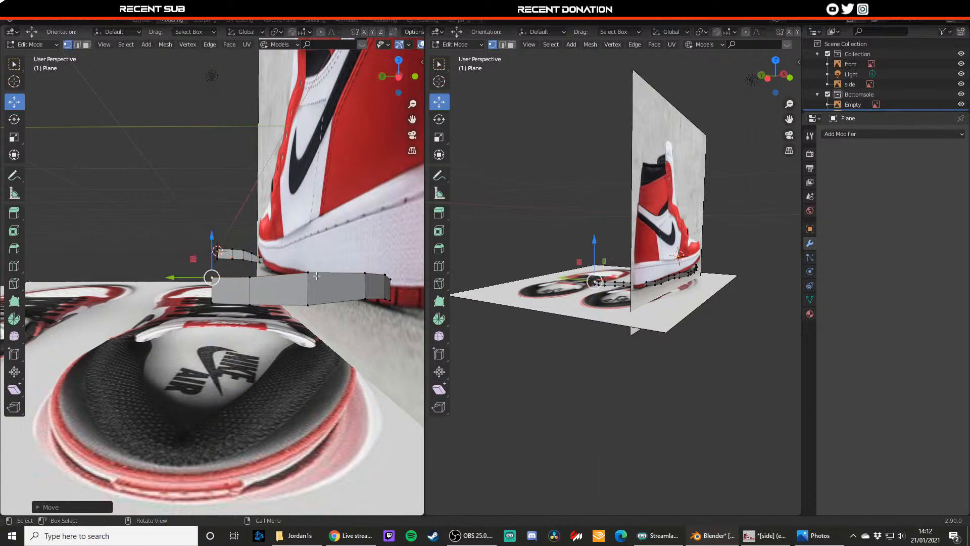
left_click(309, 273)
left_click_drag(310, 256, 310, 257)
- From the front view, lower the raised upper vertex of the midfoot strip to follow the side photo
middle_click_drag(304, 267, 207, 287)
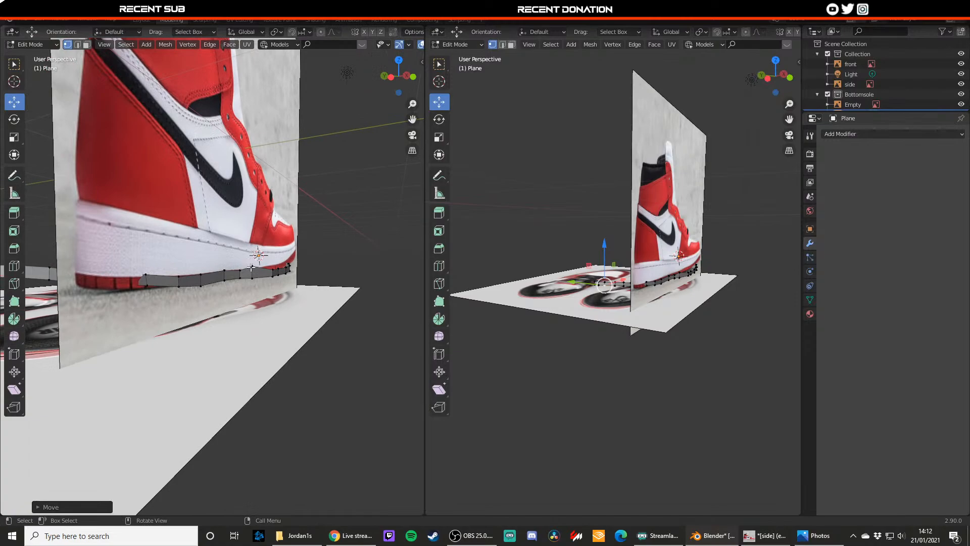
key("Tab")
middle_click_drag(222, 268, 239, 296)
key("Tab")
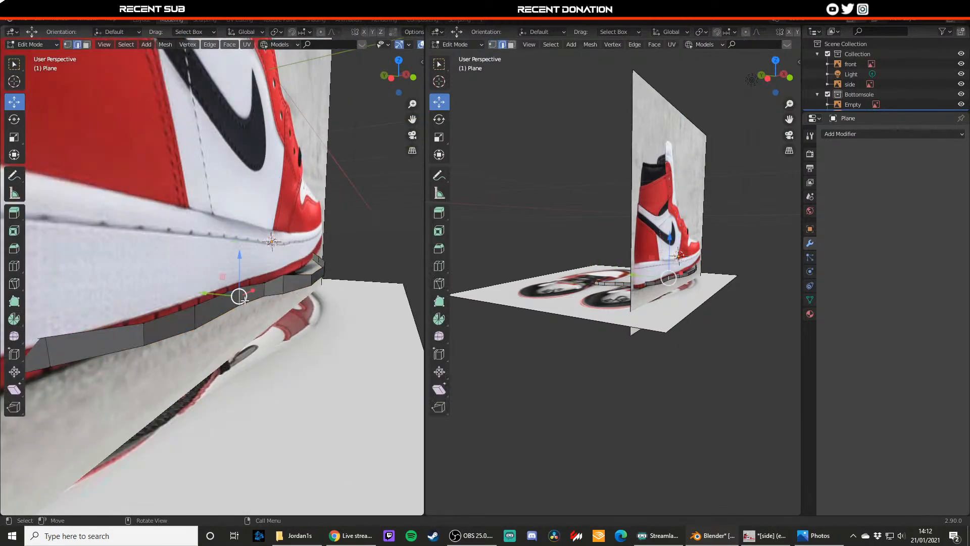
key("Tab")
key("KP_1")
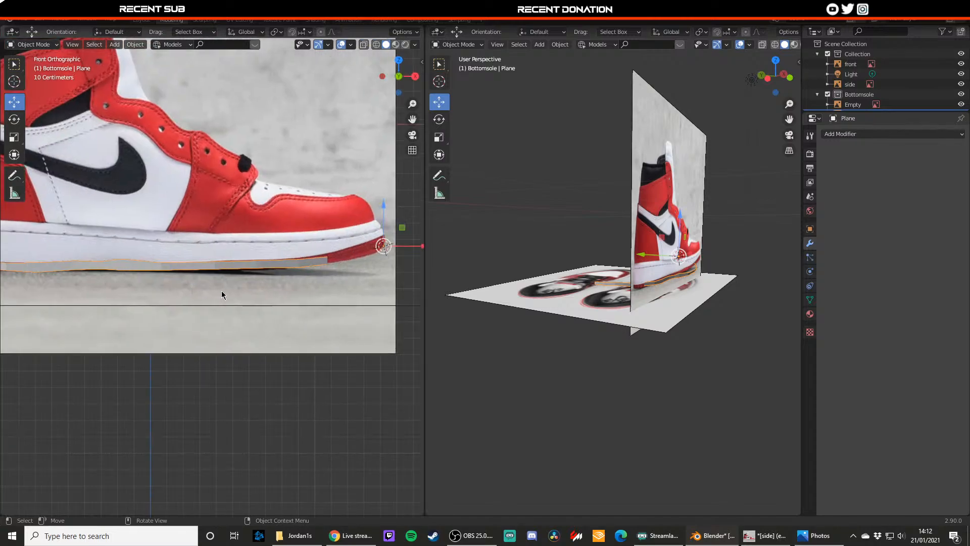
scroll(186, 284, "up", 3)
scroll(243, 302, "up", 2)
key("Tab")
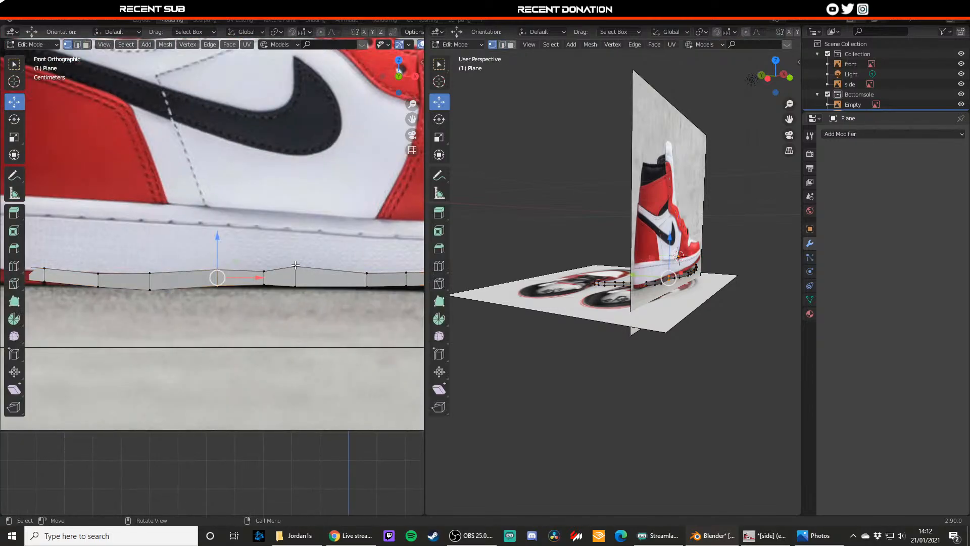
left_click(295, 264)
key("g")
key("z")
left_click_drag(299, 256, 299, 256)
- Adjust the height of the remaining uneven strip vertices from the midfoot toward the heel to match the side photo's sole
left_click(217, 268)
left_click_drag(216, 256, 216, 260)
left_click(149, 288)
left_click_drag(150, 277, 149, 273)
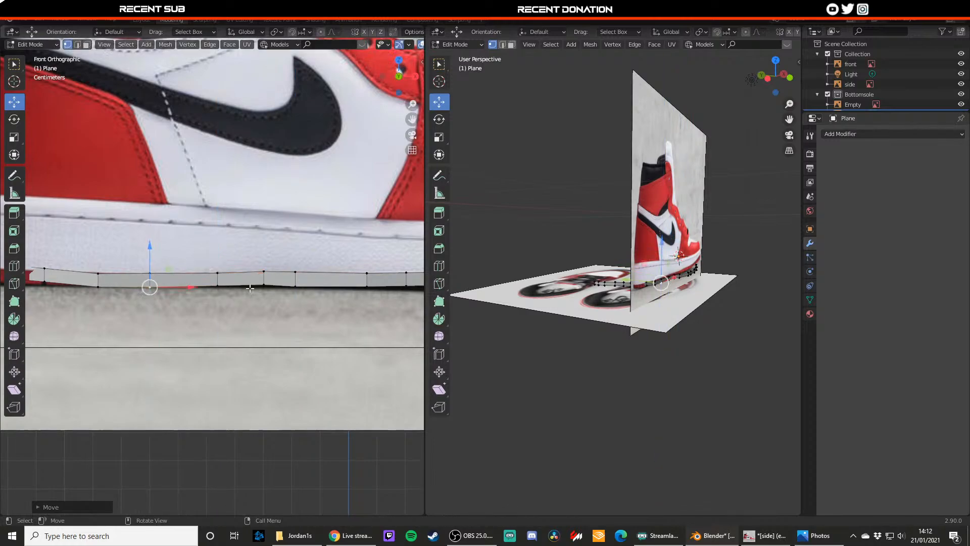
left_click(263, 285)
left_click_drag(263, 270, 264, 273)
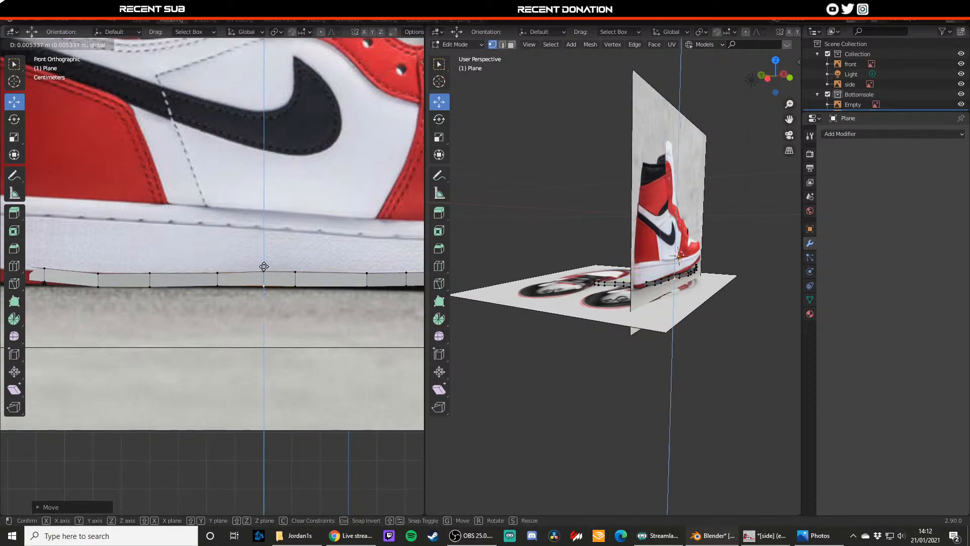
middle_click_drag(263, 271, 322, 292, "shift")
left_click(226, 292)
left_click_drag(230, 276, 229, 280)
- From the top view, shift the end vertices of the strip along the X axis to follow the photo's heel curve
key("Tab")
middle_click_drag(224, 285, 121, 289)
key("KP_1")
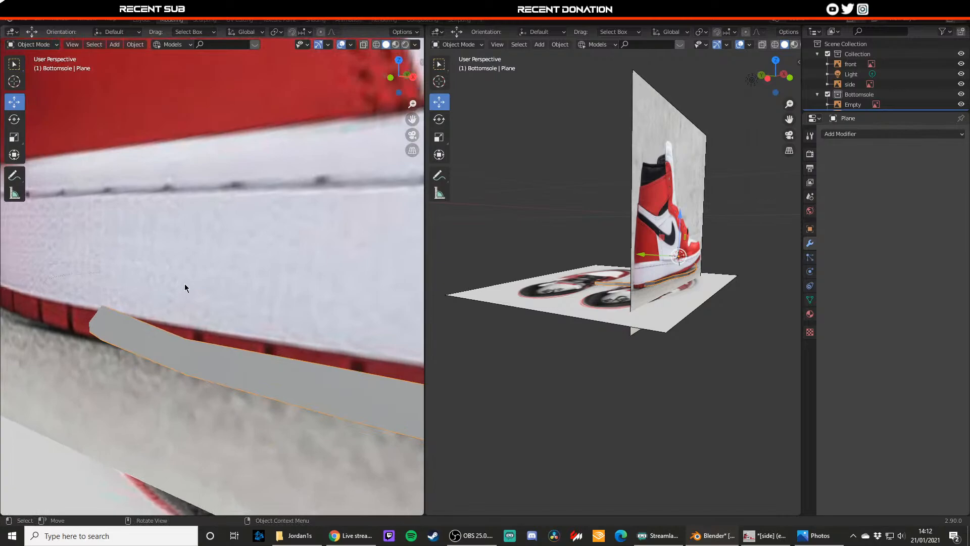
scroll(184, 284, "down", 1)
scroll(144, 283, "down", 2)
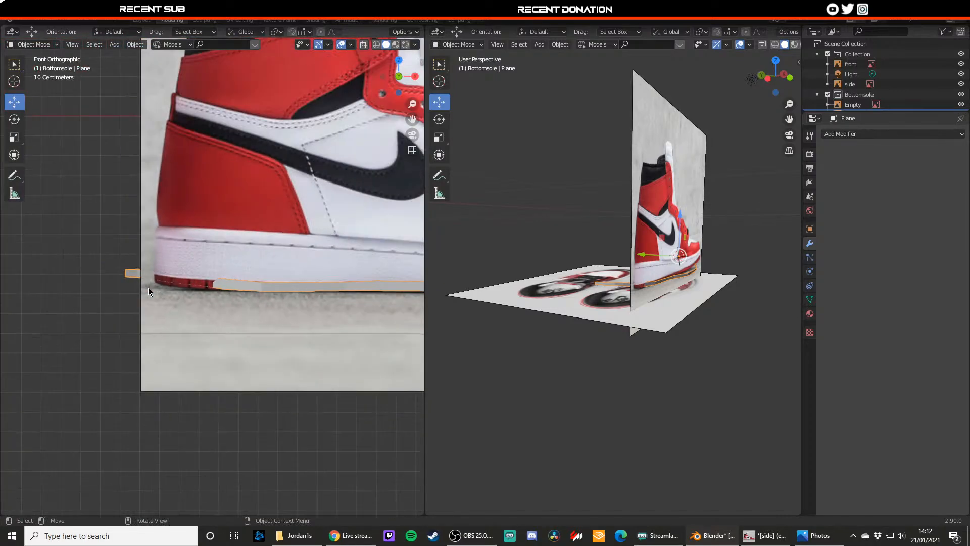
middle_click_drag(156, 284, 254, 321)
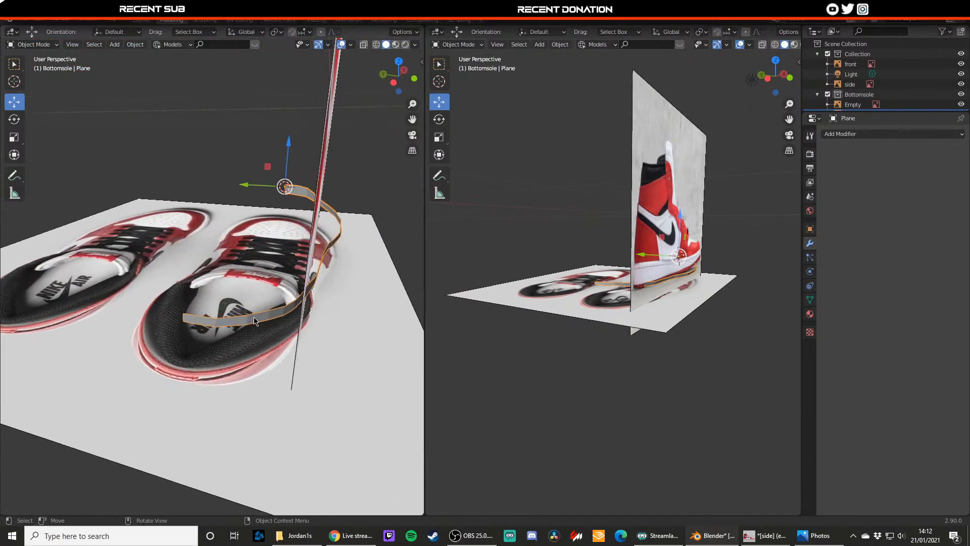
key("KP_7")
key("Tab")
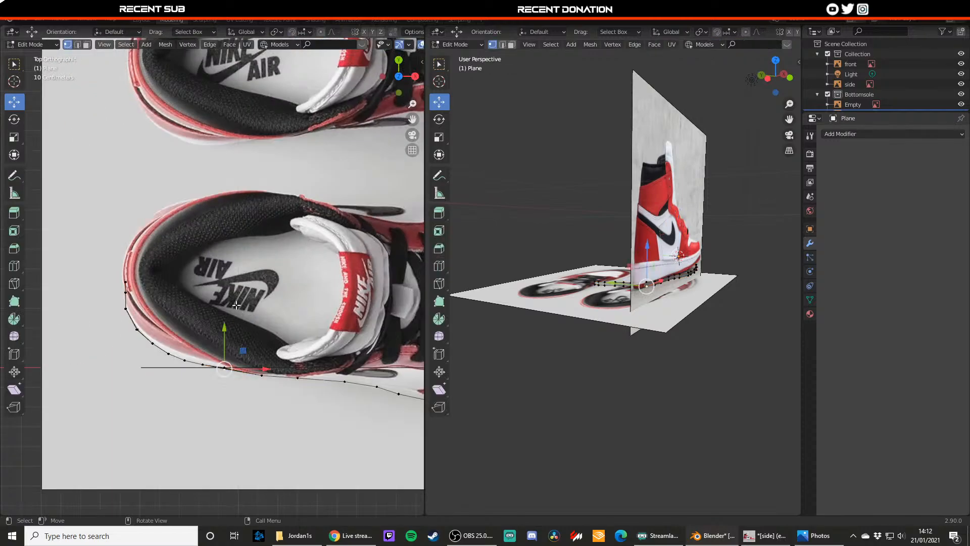
scroll(236, 305, "up", 3)
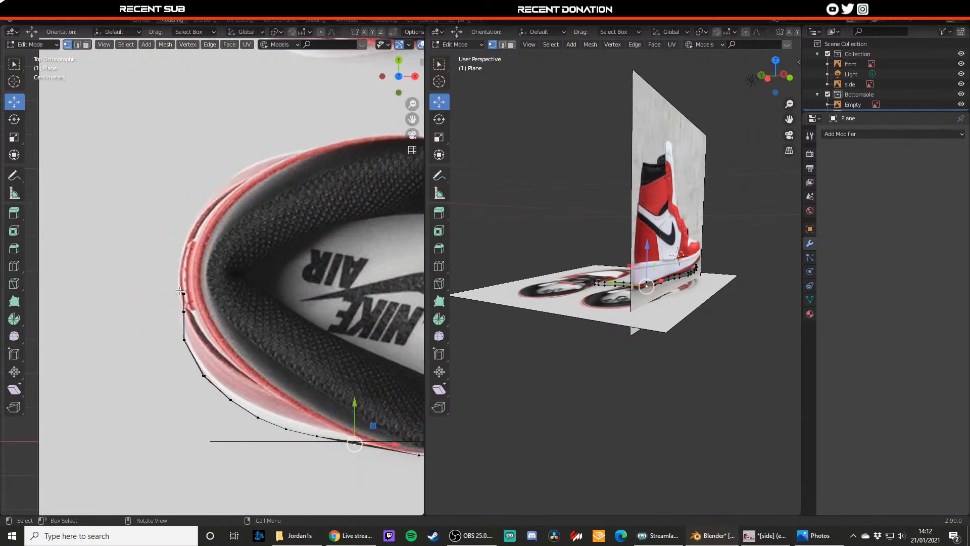
left_click_drag(205, 294, 201, 311)
left_click(183, 312)
left_click(185, 340)
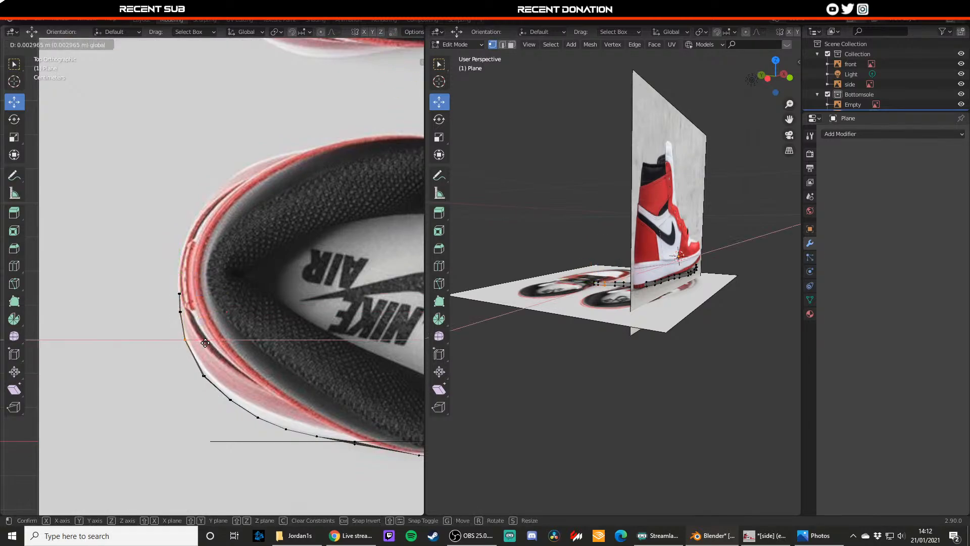
left_click(193, 374)
- Extrude the strip's heel end in short segments around the back of the heel onto its inner side, following the top-down photo
middle_click_drag(194, 302, 249, 282)
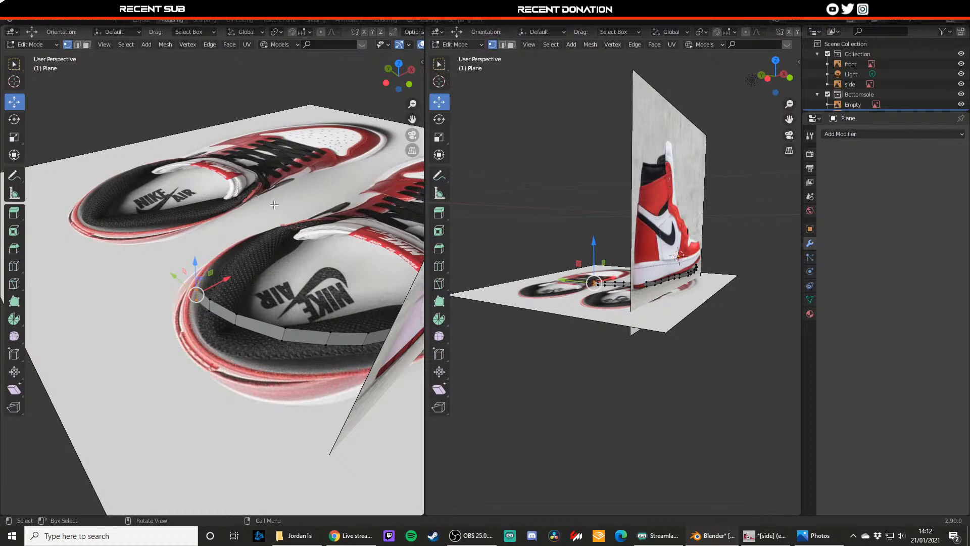
key("KP_7")
key("g")
left_click(226, 202)
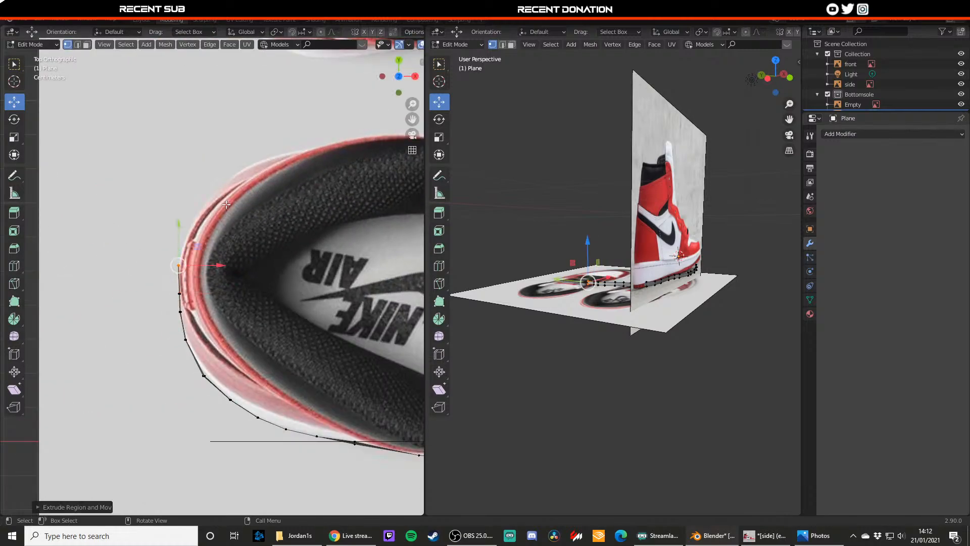
key("e")
left_click(256, 130)
key("e")
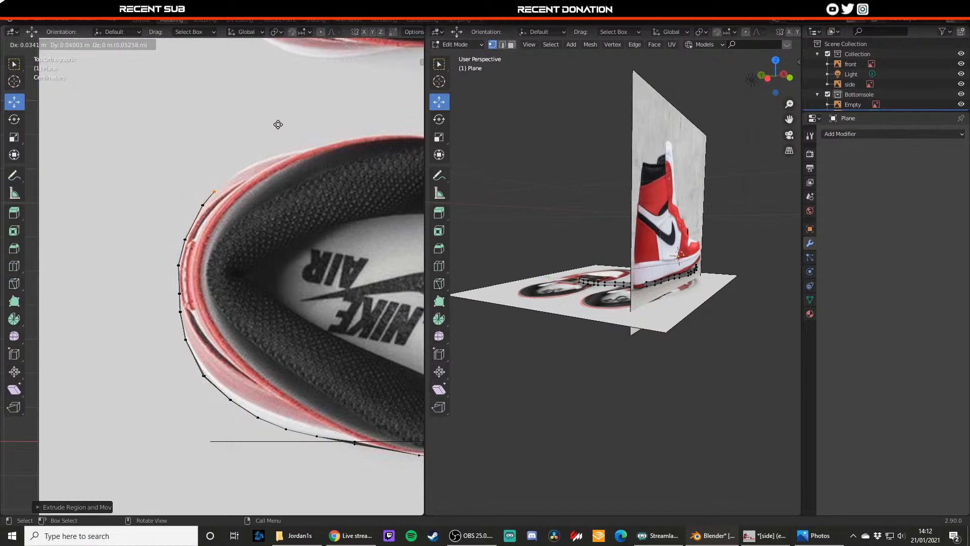
left_click(279, 112)
key("e")
left_click(318, 101)
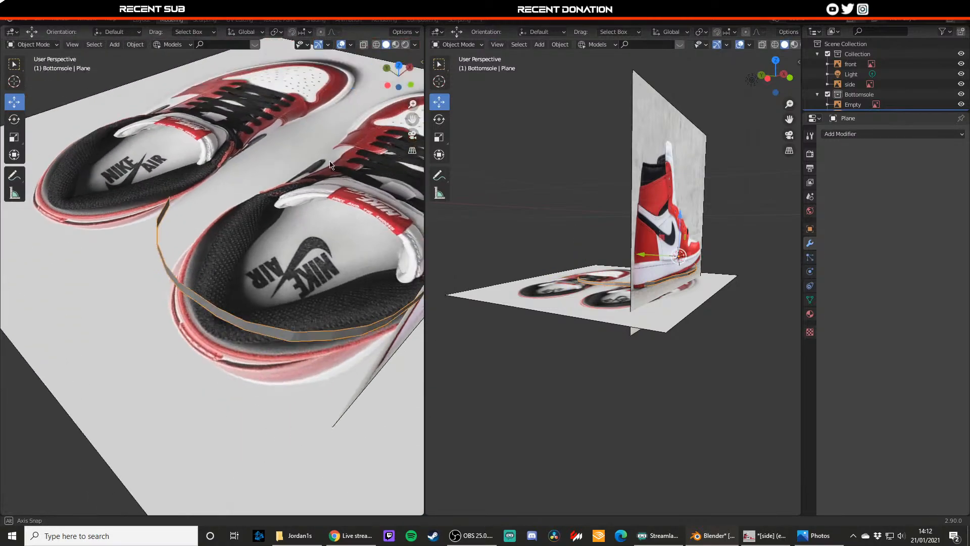
- From the back view, adjust the height of the new inner heel vertices to match the sole
middle_click_drag(267, 216, 224, 177)
left_click(389, 71)
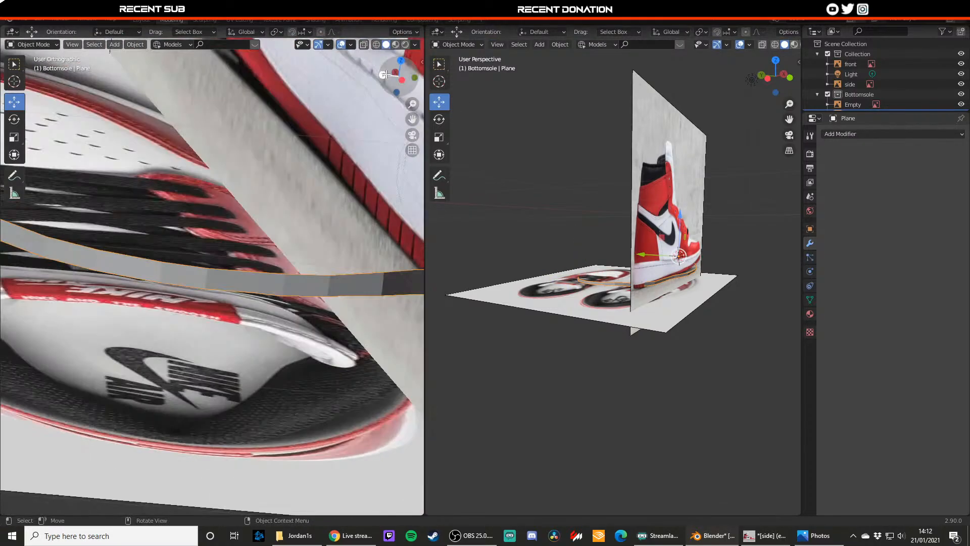
key("Tab")
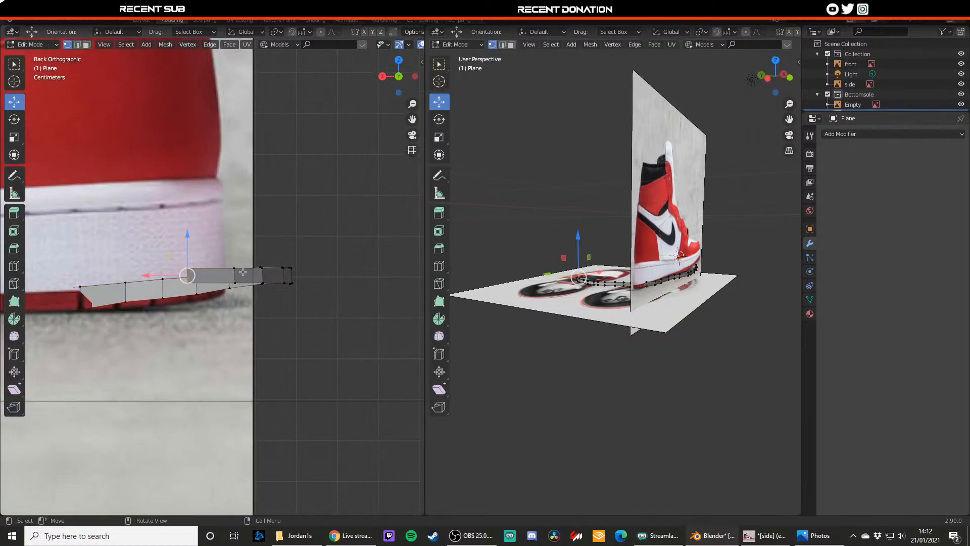
left_click(235, 275)
left_click_drag(235, 252, 186, 269)
left_click(188, 275)
middle_click_drag(172, 268, 262, 264, "shift")
- Extrude the strip's end edge by one more segment along the inner heel toward the midfoot
left_click_drag(254, 263, 225, 266)
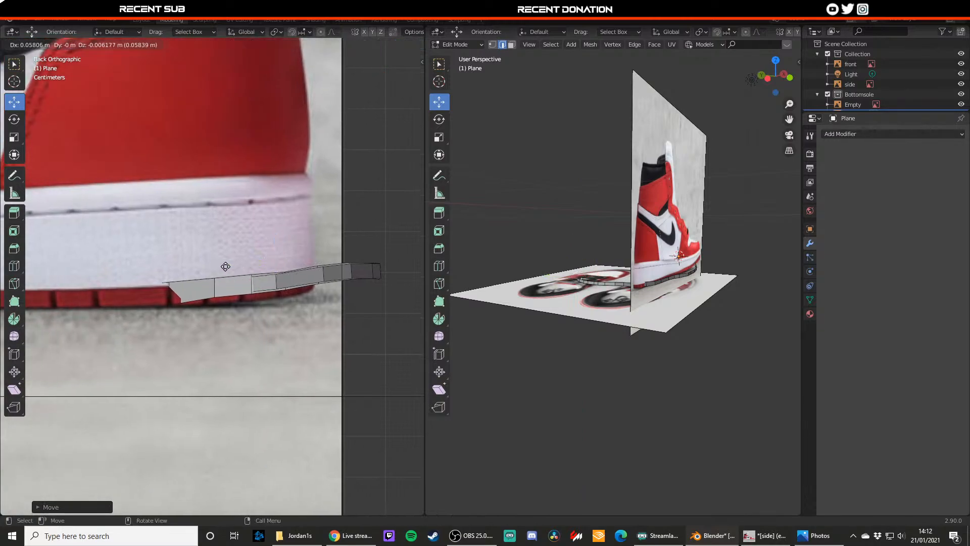
left_click(214, 266)
middle_click_drag(213, 266, 153, 295)
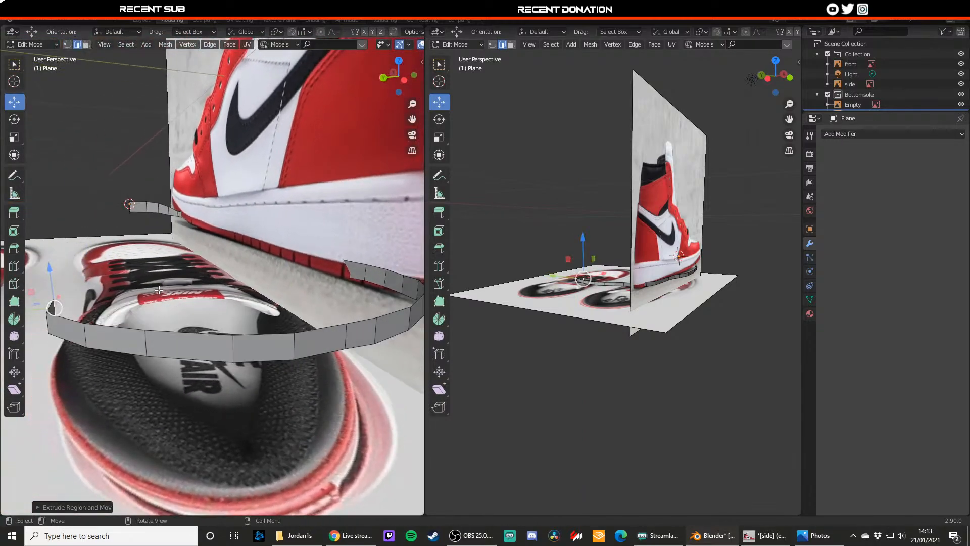
- From the back view, adjust the vertices at the strip's inner heel end to the red outsole band in the side photo
key("KP_1")
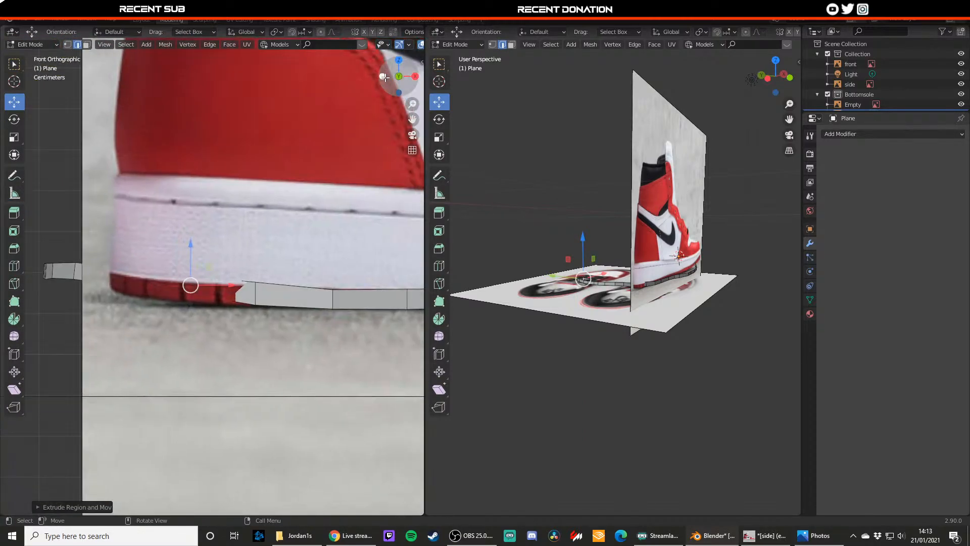
key("ctrl+KP_1")
middle_click_drag(197, 258, 257, 243, "shift")
left_click_drag(293, 253, 335, 263)
left_click(294, 282)
left_click(336, 273)
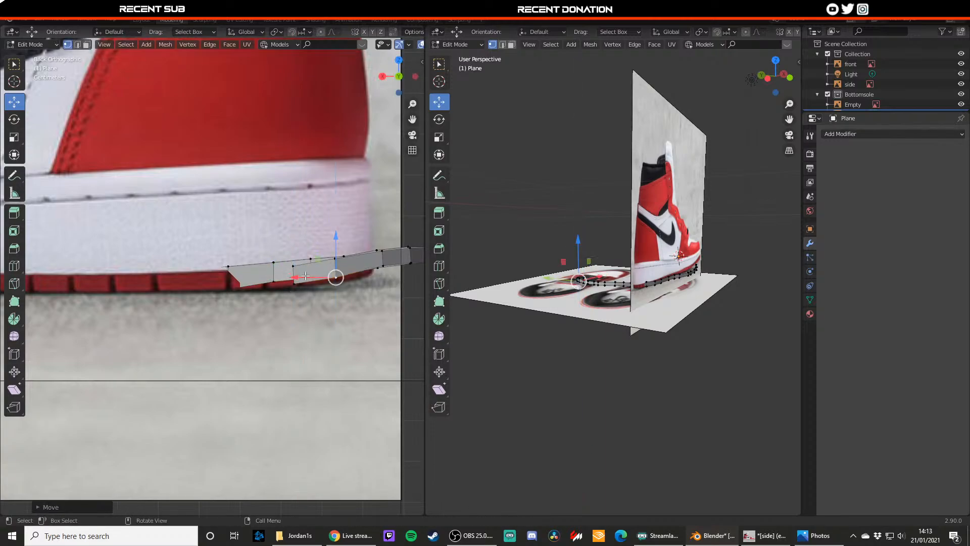
- Extrude the inner heel end edge by two segments along the red outsole and align the new end's lower vertex
key("2")
left_click(293, 275)
key("e")
left_click(252, 281)
left_click_drag(257, 261, 257, 263)
key("e")
left_click(208, 279)
key("1")
left_click(208, 290)
middle_click_drag(209, 290, 276, 292, "shift")
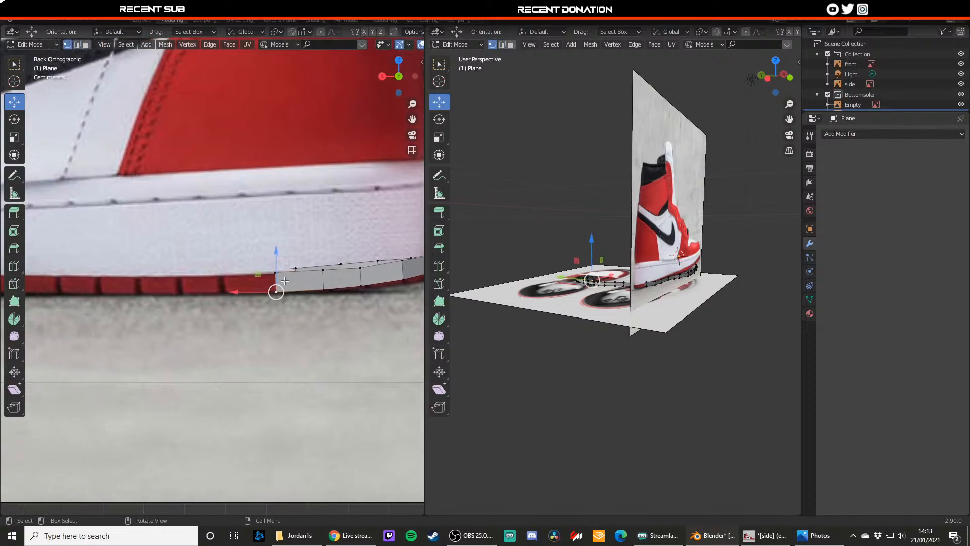
- Extrude the strip's end edge by two more short segments from the heel toward the midfoot along the outsole
key("2")
left_click(270, 284)
key("e")
left_click(230, 286)
key("e")
left_click(187, 287)
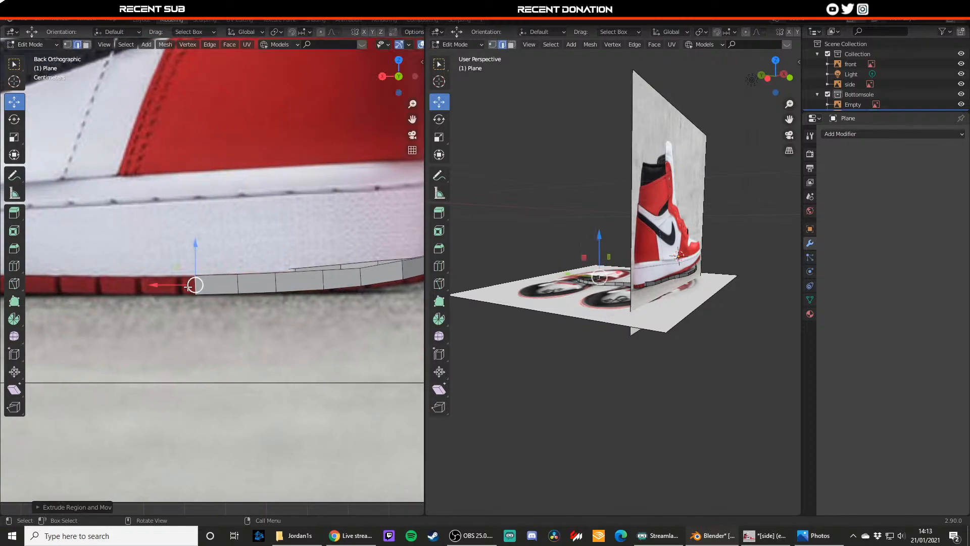
- Fine-tune the height of the strip's newest upper vertices and end edge to match the top of the red outsole
key("1")
left_click(237, 276)
mouse_move(236, 263)
left_mouse_down()
mouse_move(239, 278)
mouse_move(275, 264)
mouse_move(234, 262)
left_mouse_up()
left_click(237, 276)
middle_click_drag(241, 276, 309, 276, "shift")
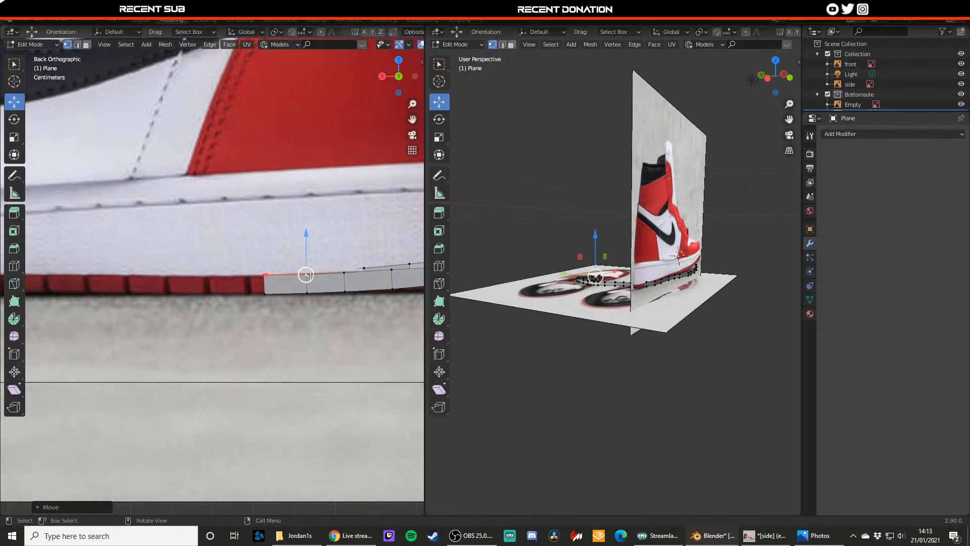
key("2")
left_click(264, 285)
left_click_drag(264, 268, 262, 267)
- Extrude the strip's end edge by four segments along the midfoot, following the red outsole in the side photo
key("2")
left_click(264, 285)
key("e")
left_click(179, 288)
middle_click_drag(179, 287, 323, 288, "shift")
key("e")
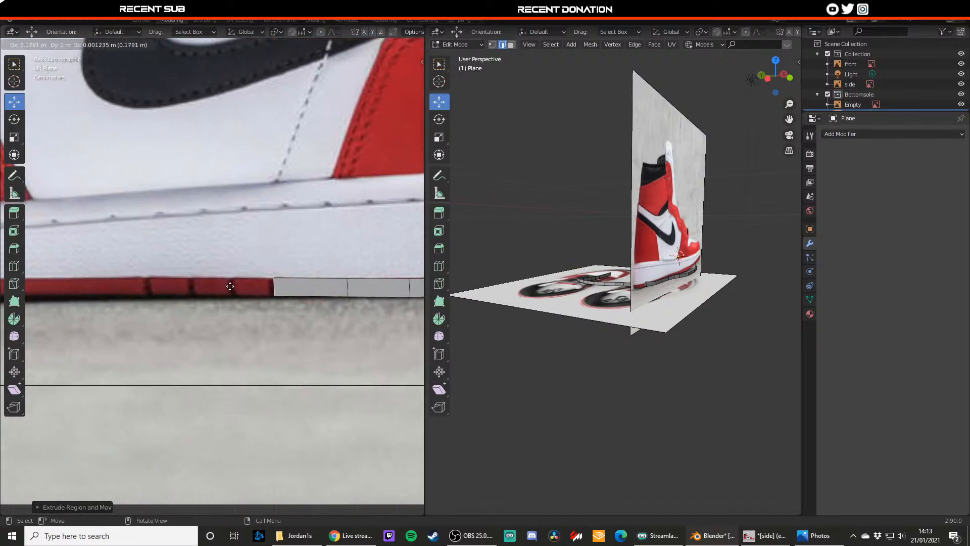
left_click(230, 285)
key("e")
left_click(171, 284)
middle_click_drag(178, 275, 265, 278, "shift")
key("e")
left_click(173, 279)
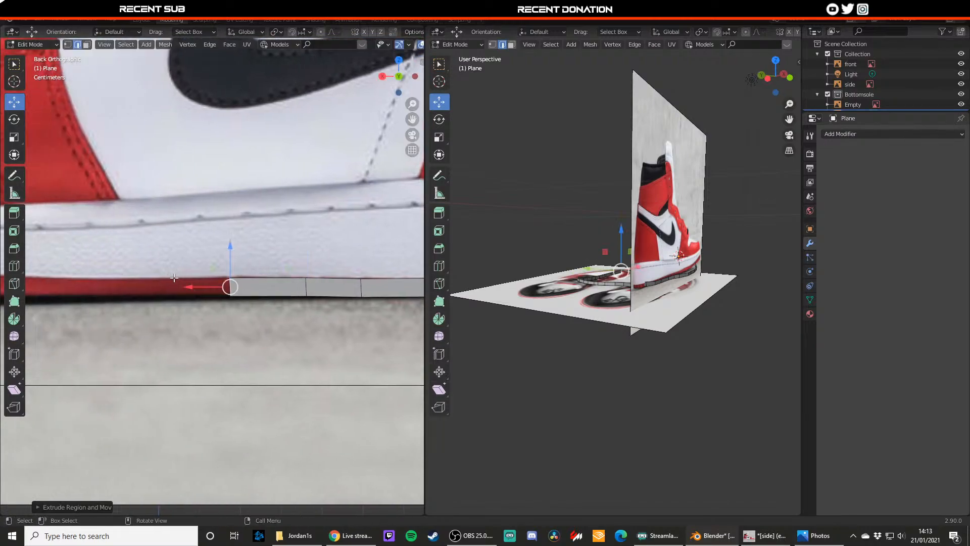
middle_click_drag(173, 279, 311, 280, "shift")
key("e")
left_click(204, 278)
key("s")
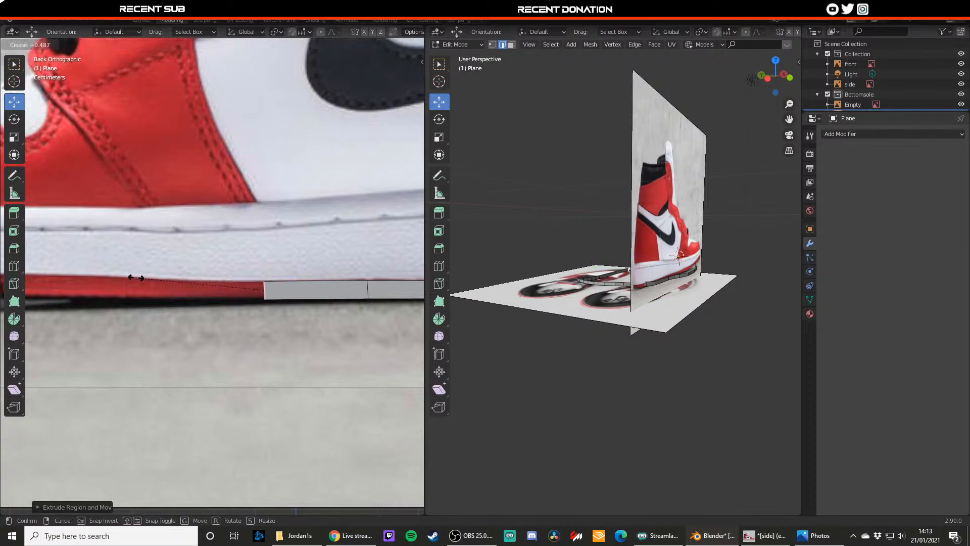
left_click(142, 276)
key("e")
left_click(176, 277)
key("ctrl+z")
key("ctrl+z")
key("ctrl+z")
key("ctrl+z")
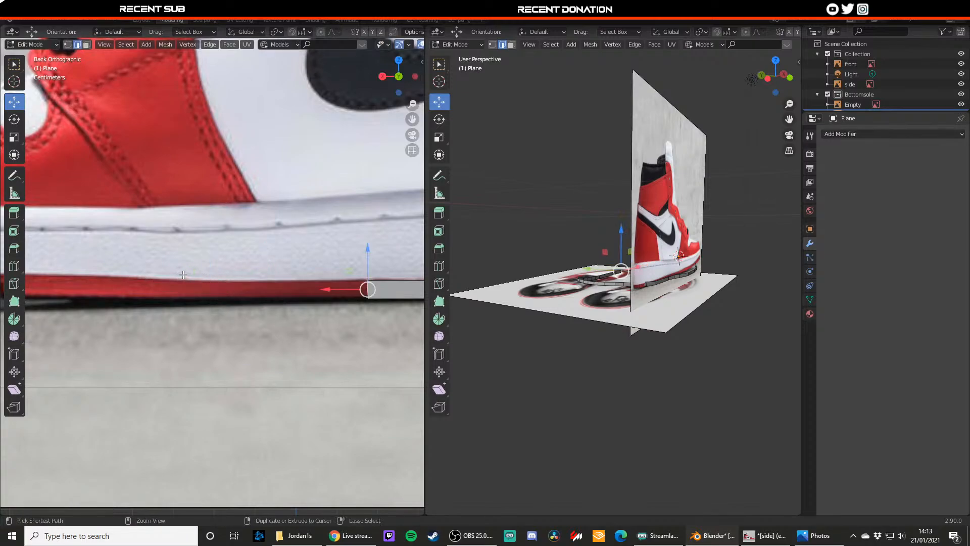
- Restore the strip's last midfoot segment and extrude three more segments along the outsole toward the forefoot
scroll(336, 294, "down", 4)
left_click(40, 21)
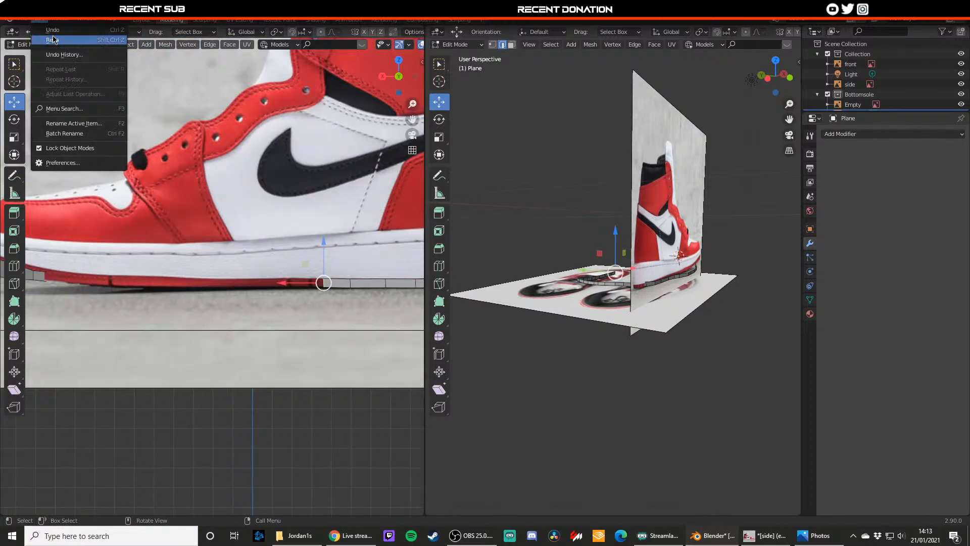
scroll(321, 281, "up", 2)
key("e")
left_click(121, 282)
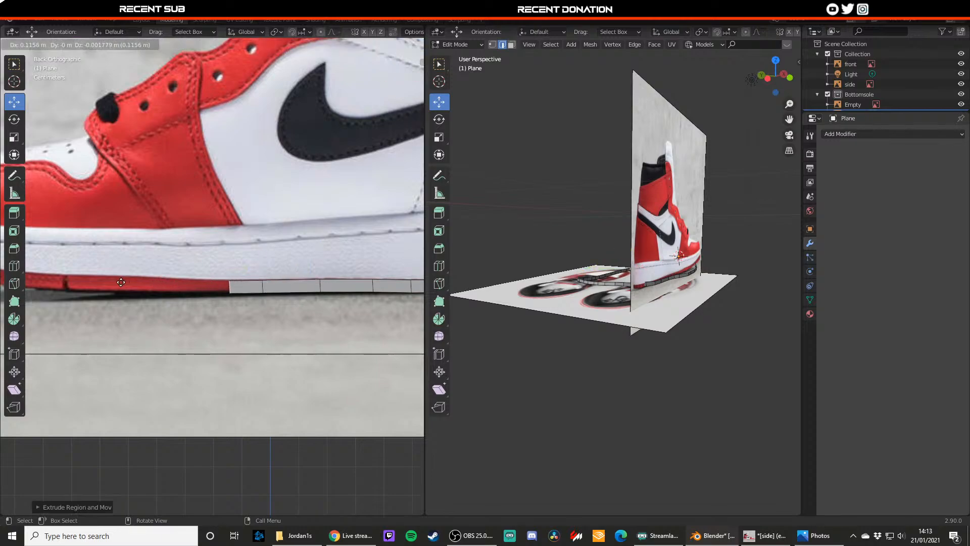
left_click(116, 282)
middle_click_drag(115, 282, 199, 289, "shift")
key("e")
left_click(147, 287)
- Move a vertex near the strip's forefoot end to line up with the edge of the red outsole
key("1")
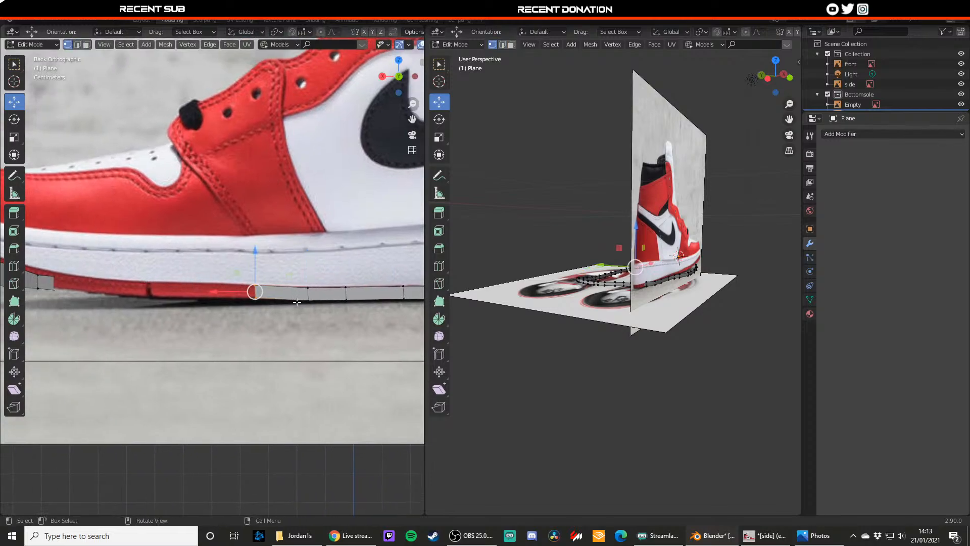
key("g")
left_click(307, 269)
- Extrude the strip by two more segments under the forefoot, aligning the upper vertex between them with the outsole's top edge
key("2")
left_click(252, 291)
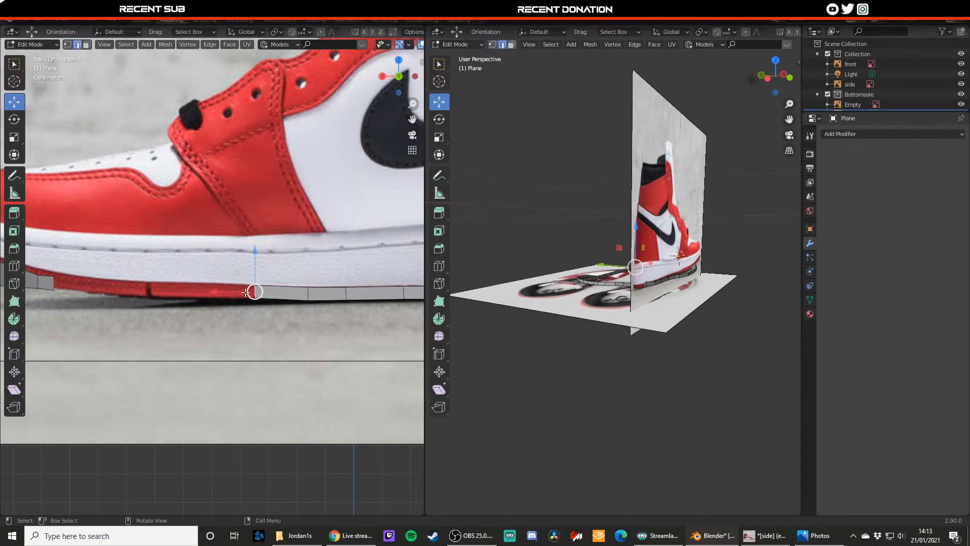
key("e")
left_click(183, 288)
middle_click_drag(221, 283, 268, 282, "shift")
left_click(268, 281)
left_click_drag(265, 263, 265, 262)
key("2")
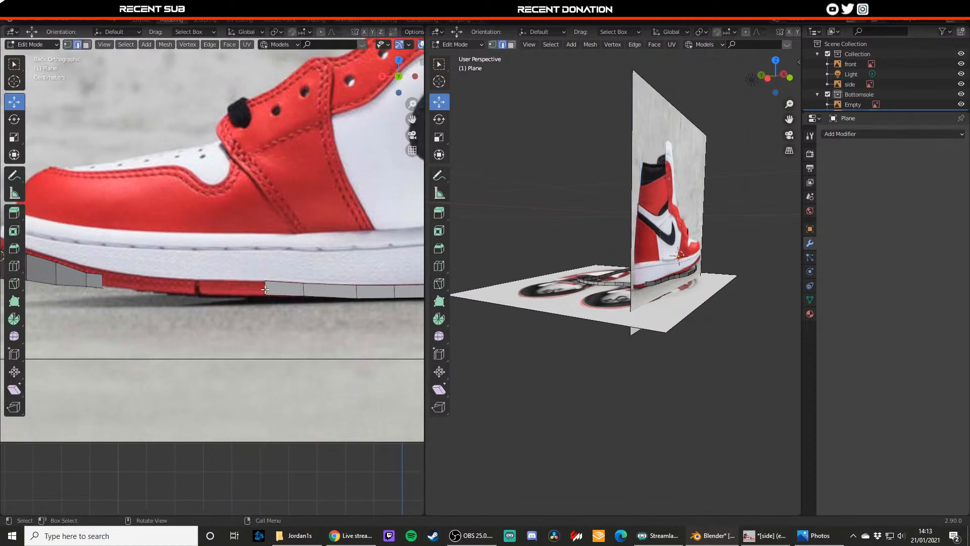
left_click(261, 289)
key("e")
left_click(200, 289)
middle_click_drag(206, 288, 291, 296, "shift")
key("e")
left_click(293, 293)
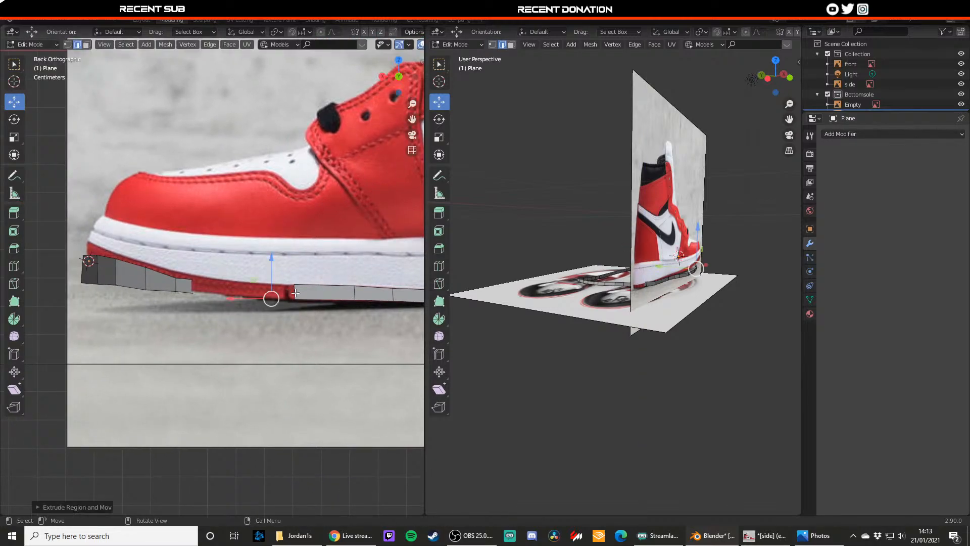
key("g")
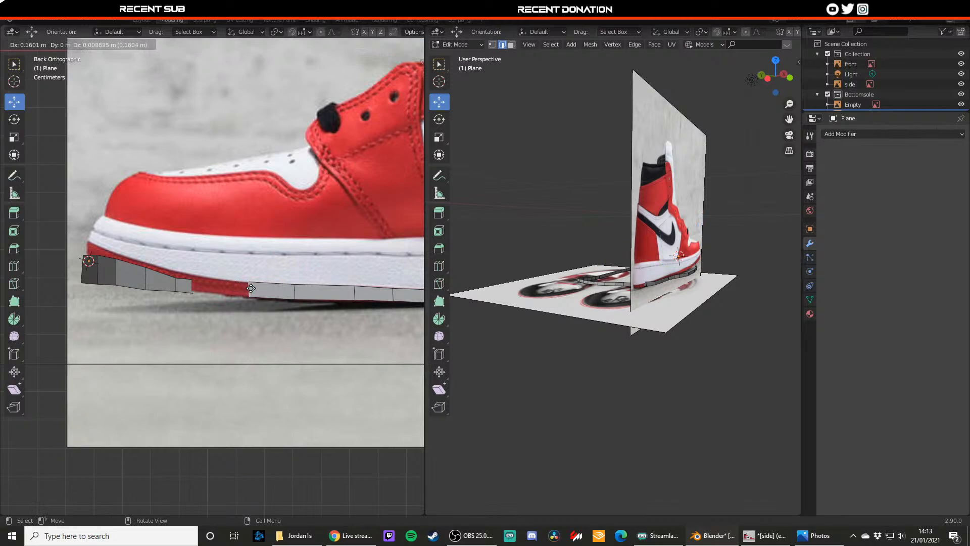
left_click(251, 288)
key("ctrl+z")
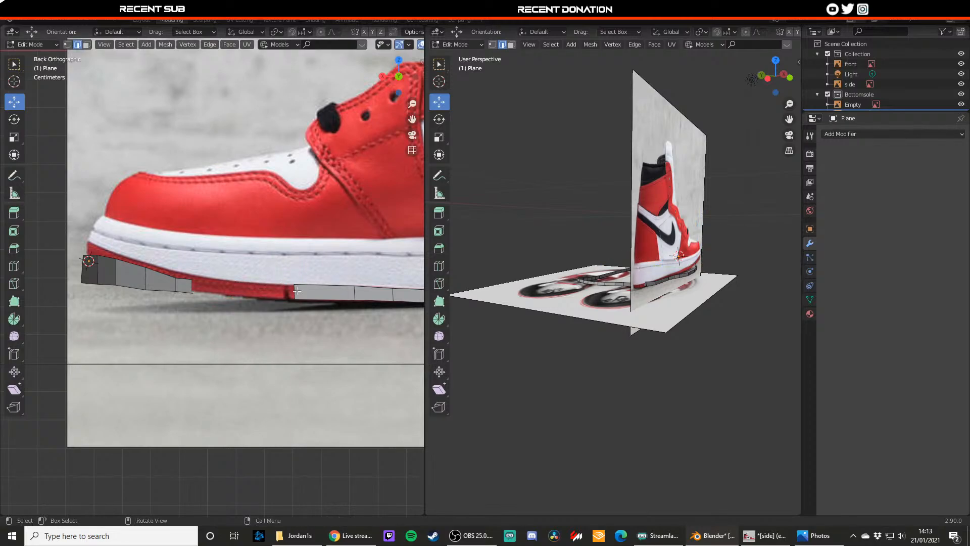
- Extrude the strip's end edge by three segments from the forefoot up toward the toe along the red outsole
key("g")
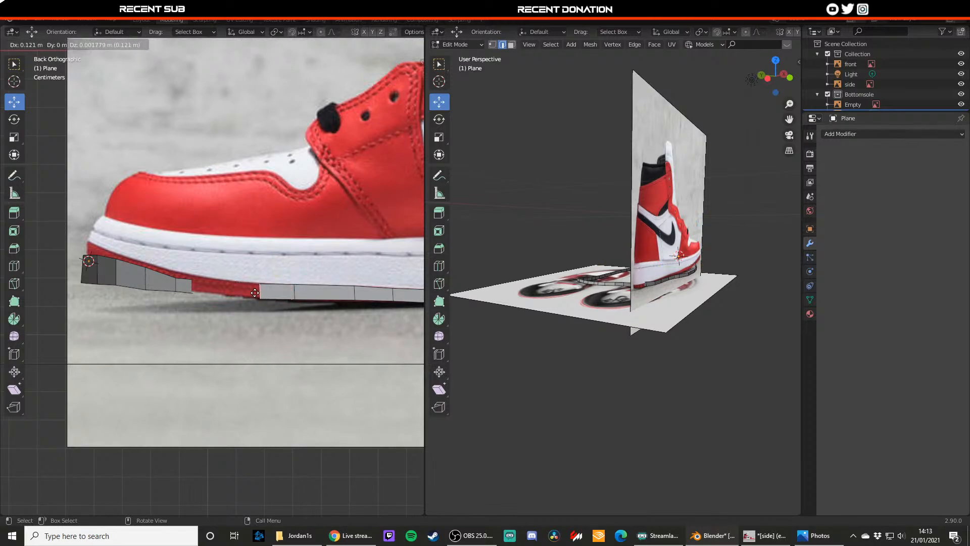
left_click(255, 292)
key("e")
left_click(202, 288)
middle_click_drag(185, 282, 273, 296, "shift")
key("e")
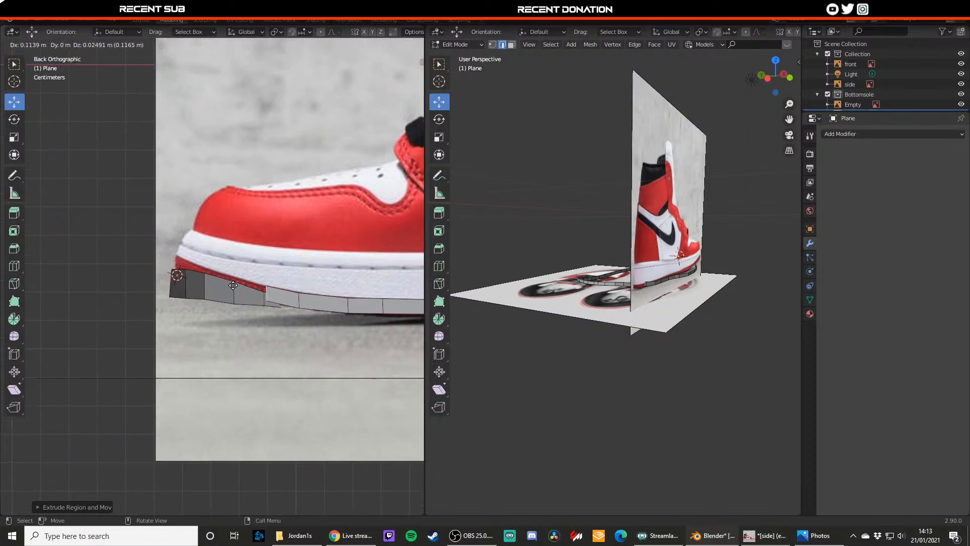
left_click(230, 286)
- Align the lower vertex behind the toe, extrude one more segment up the toe's rise, and fit its end vertex to the outsole
key("1")
left_click(260, 298)
key("2")
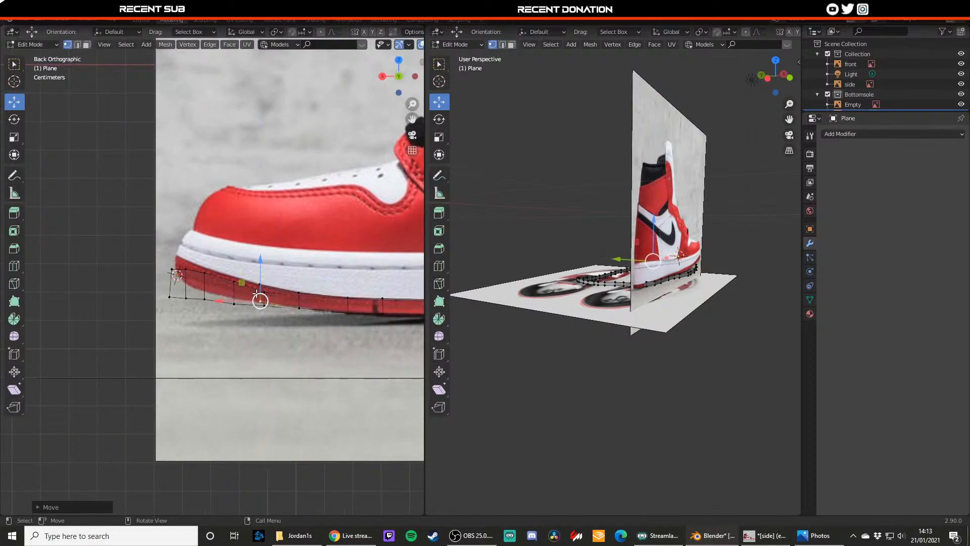
key("e")
left_click(216, 280)
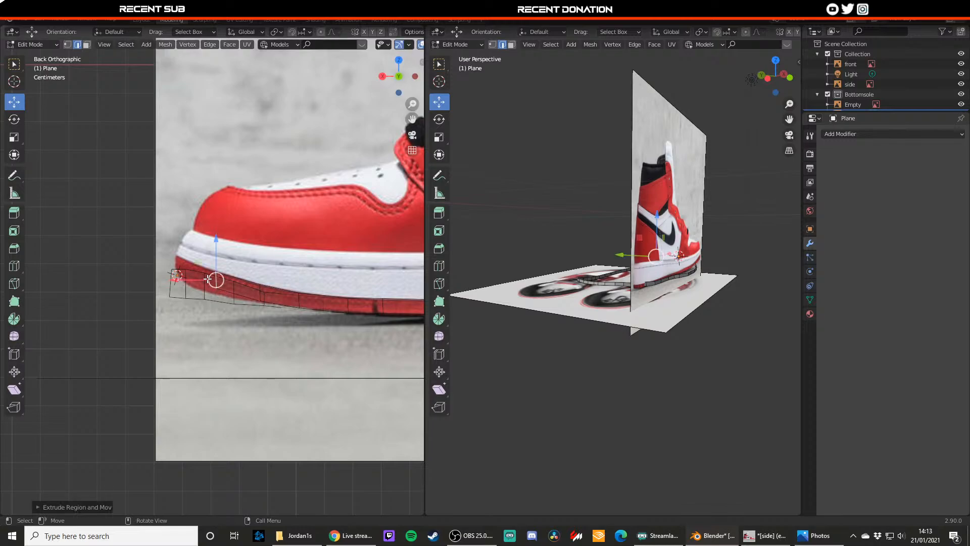
key("1")
left_click(214, 284)
key("g")
left_click(216, 281)
- Extrude a segment to the tip of the toe and adjust its end vertices to the outsole's front edge
key("2")
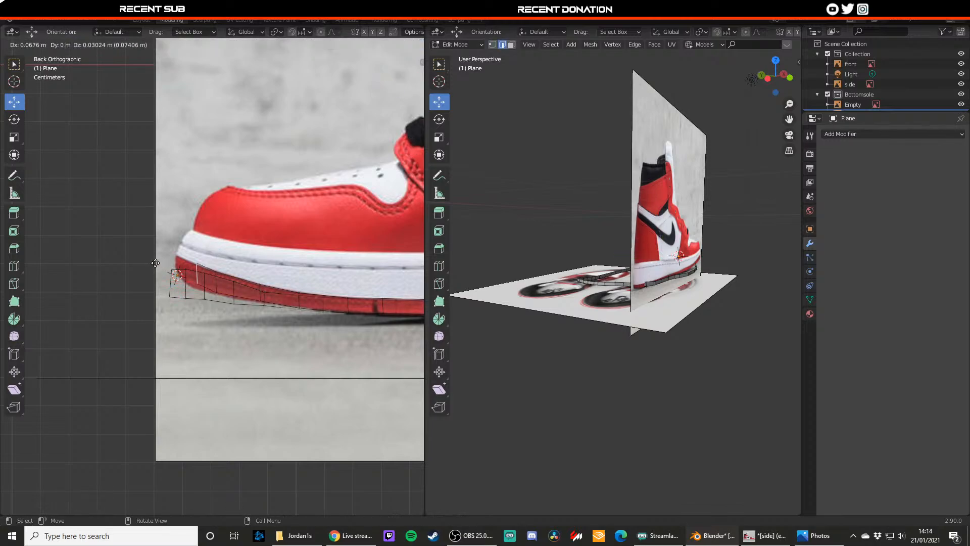
left_click(141, 258)
key("1")
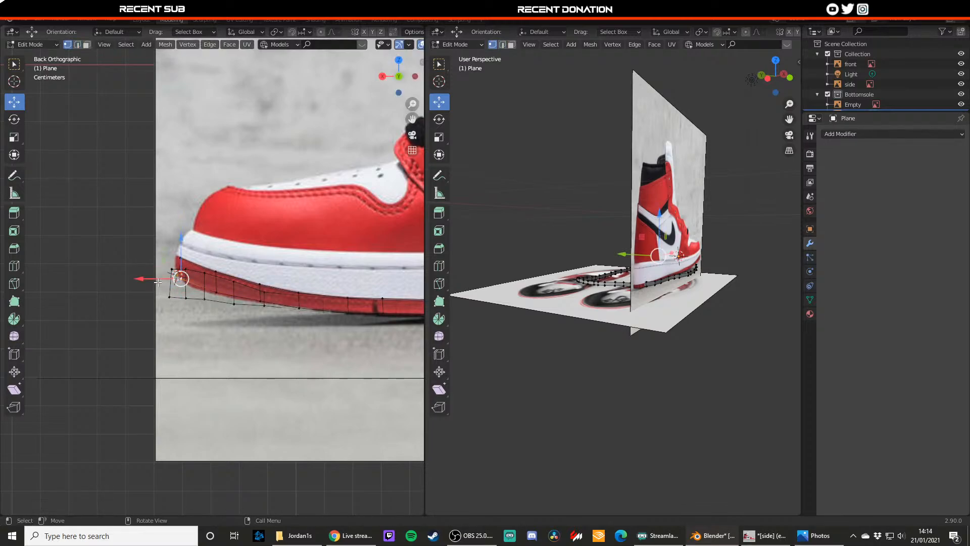
left_click_drag(158, 283, 162, 282)
left_click_drag(185, 241, 184, 245)
key("2")
left_click(182, 271)
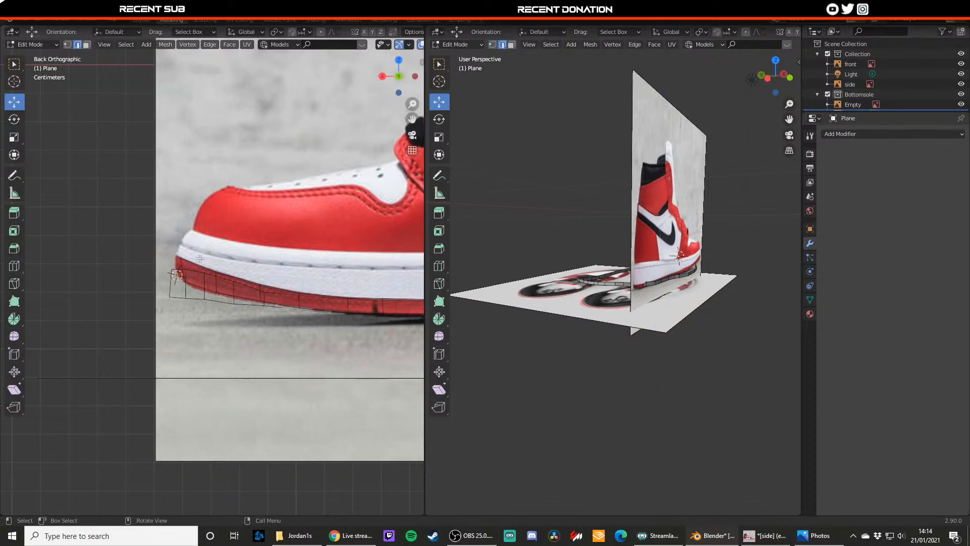
- From the top view, move the first vertices on the inner heel side along Y to the heel outline in the photo
middle_click_drag(174, 277, 261, 279)
key("Tab")
key("KP_7")
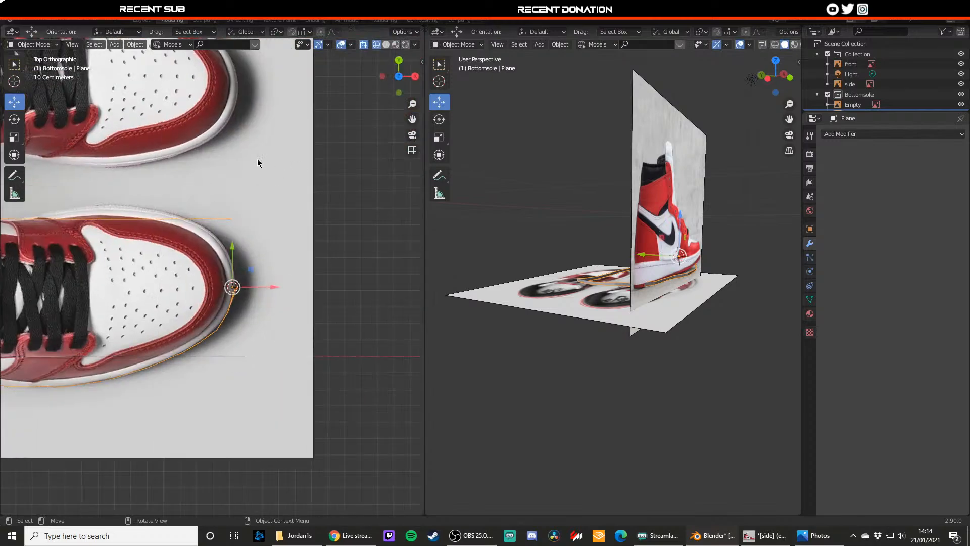
scroll(259, 183, "up", 5)
key("Tab")
middle_click_drag(225, 217, 272, 236, "shift")
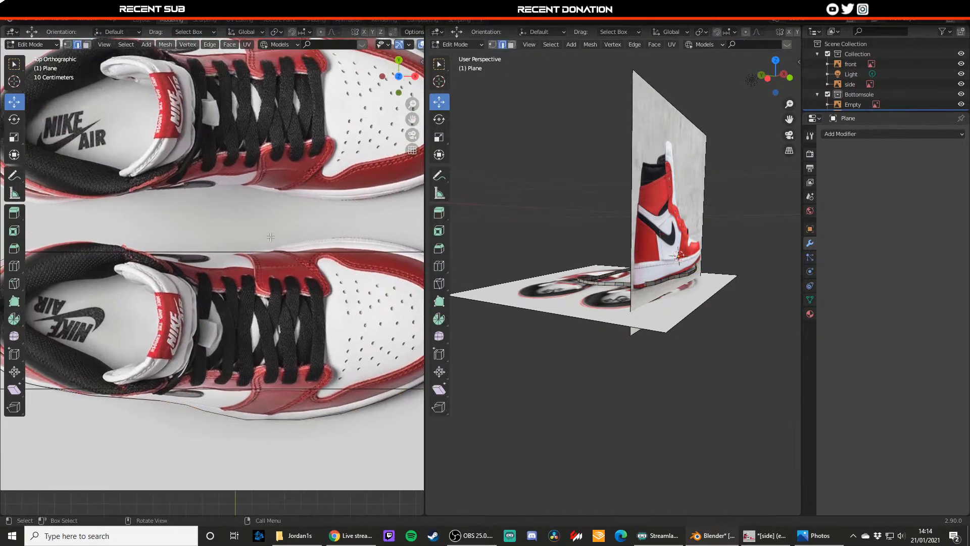
key("1")
scroll(271, 236, "down", 2)
middle_click_drag(121, 248, 255, 257, "shift")
scroll(255, 257, "up", 4)
left_click_drag(222, 242, 222, 241)
left_click_drag(232, 238, 233, 231)
left_click_drag(260, 263, 277, 223)
left_click_drag(309, 266, 308, 225)
- Move the vertices between the inner heel and the midfoot along Y to follow the shoe's edge in the top-down photo
middle_click_drag(327, 277, 257, 271, "shift")
scroll(257, 271, "up", 2)
left_click_drag(286, 264, 283, 201)
middle_click_drag(337, 256, 280, 251, "shift")
left_click(280, 251)
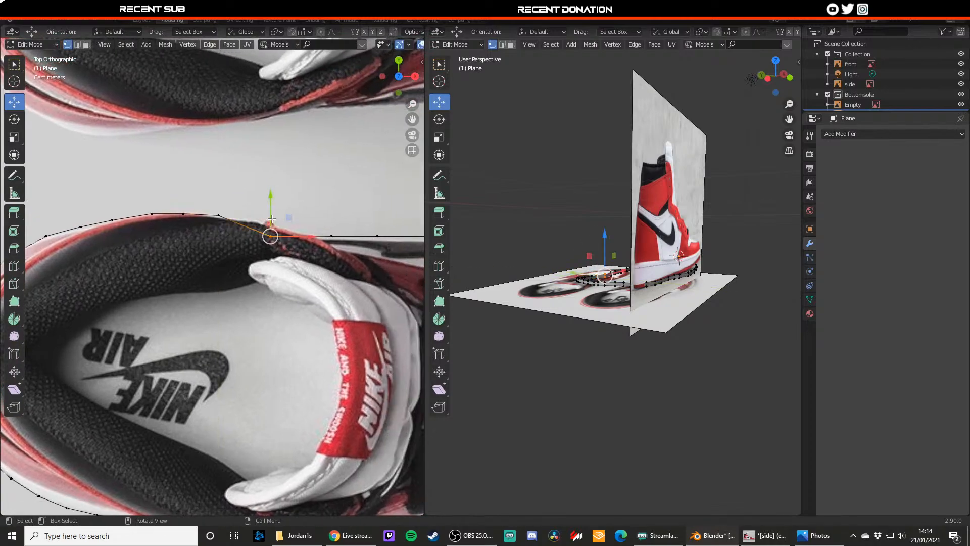
left_click_drag(272, 219, 277, 203)
middle_click_drag(332, 246, 270, 244, "shift")
left_click_drag(279, 249, 268, 223)
middle_click_drag(320, 248, 274, 236, "shift")
left_click_drag(277, 237, 266, 222)
- Reposition the inner arch vertices outward so the strip runs smoothly along the midfoot edge beside the laces
mouse_move(339, 236)
left_mouse_down()
mouse_move(325, 207)
mouse_move(330, 236)
left_mouse_up()
middle_click_drag(330, 236, 208, 225, "shift")
left_click_drag(268, 200, 289, 222)
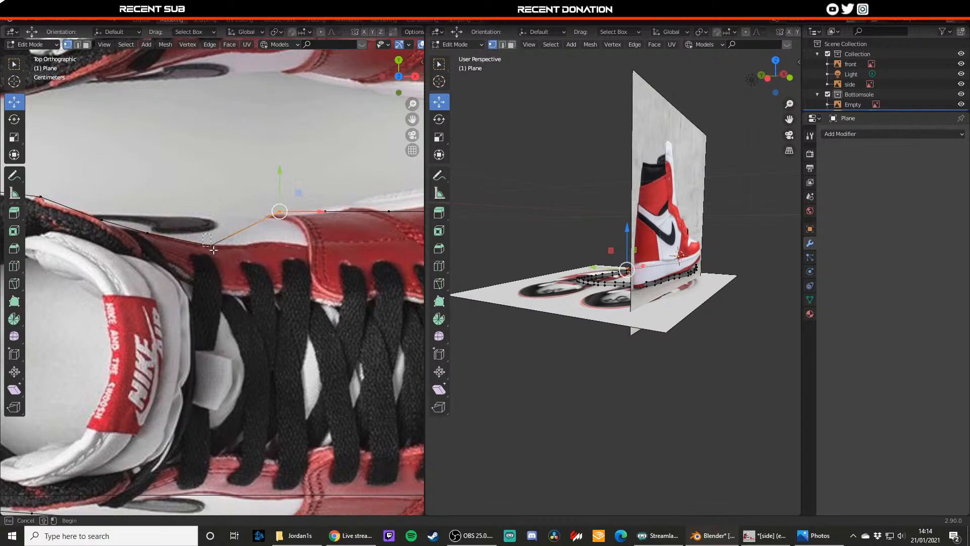
left_click_drag(213, 250, 215, 251)
key("g")
left_click(206, 194)
left_click_drag(140, 225, 153, 239)
key("g")
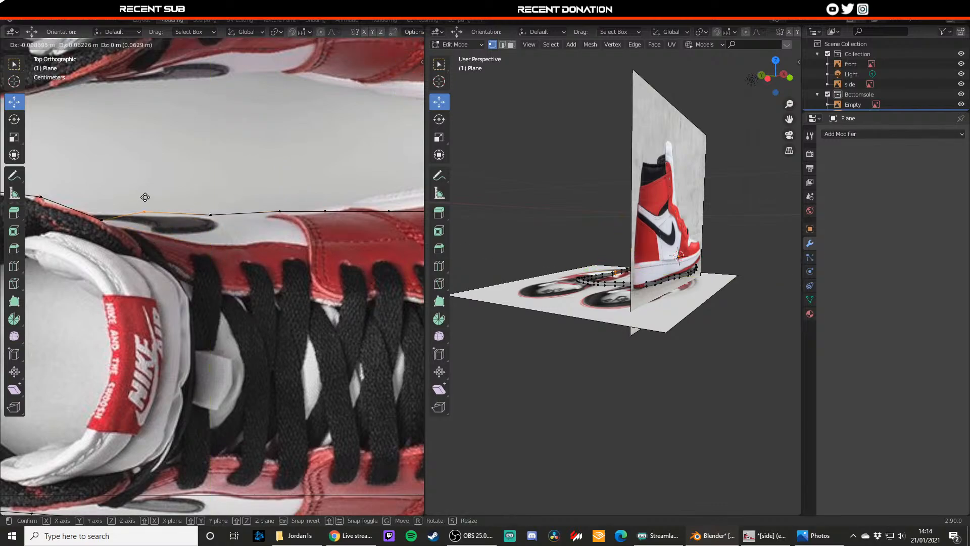
left_click(146, 201)
left_click_drag(94, 211, 108, 226)
key("g")
left_click(95, 191)
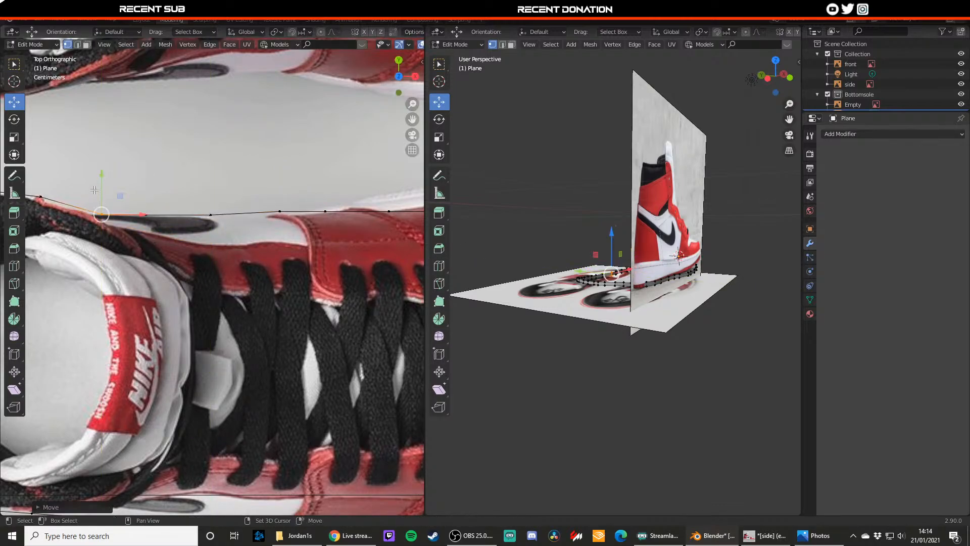
- Move the inner forefoot vertices outward along Y to follow the widening white midsole edge beside the lower laces
middle_click_drag(95, 189, 139, 199, "shift")
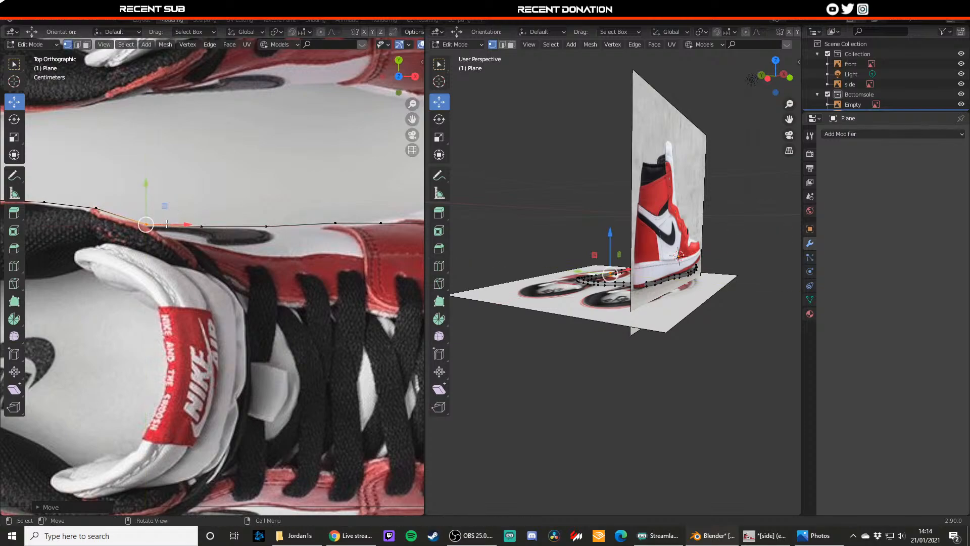
middle_click_drag(315, 208, 231, 207, "shift")
mouse_move(290, 216)
left_mouse_down()
mouse_move(304, 229)
mouse_move(297, 202)
left_mouse_up()
middle_click_drag(323, 208, 262, 204, "shift")
left_click_drag(290, 217, 310, 240)
left_click_drag(299, 196, 300, 176)
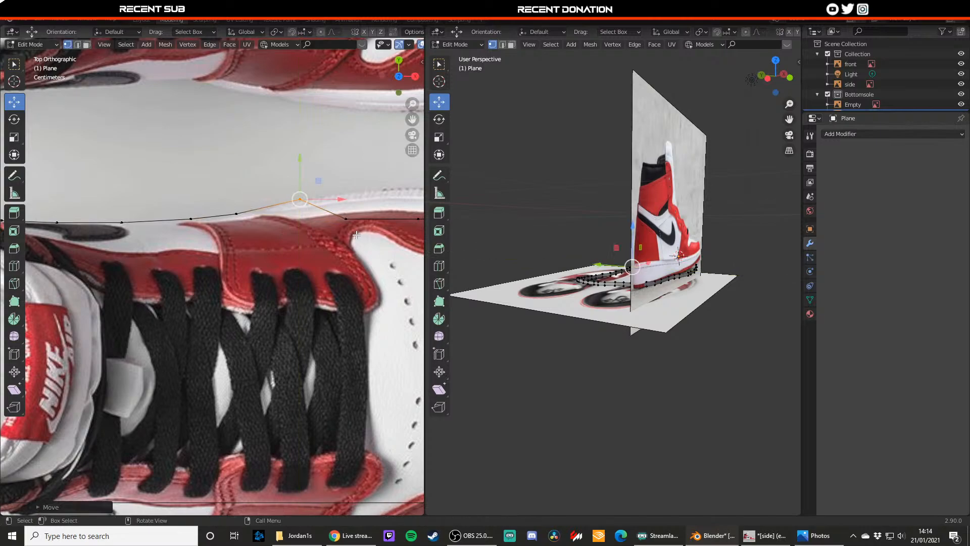
mouse_move(357, 234)
left_mouse_down()
mouse_move(335, 203)
mouse_move(346, 158)
left_mouse_up()
middle_click_drag(381, 202, 230, 200, "shift")
mouse_move(279, 232)
left_mouse_down()
mouse_move(241, 186)
mouse_move(267, 166)
left_mouse_up()
left_click(308, 217)
left_click_drag(310, 192, 313, 163)
- Move the next vertices on the inner side of the toe box along Y onto the curving midsole edge
middle_click_drag(370, 229, 302, 227, "shift")
left_click(299, 215)
left_click_drag(302, 195, 304, 175)
middle_click_drag(346, 233, 298, 228, "shift")
left_click(297, 211)
left_click_drag(298, 178, 298, 171)
middle_click_drag(367, 230, 309, 217, "shift")
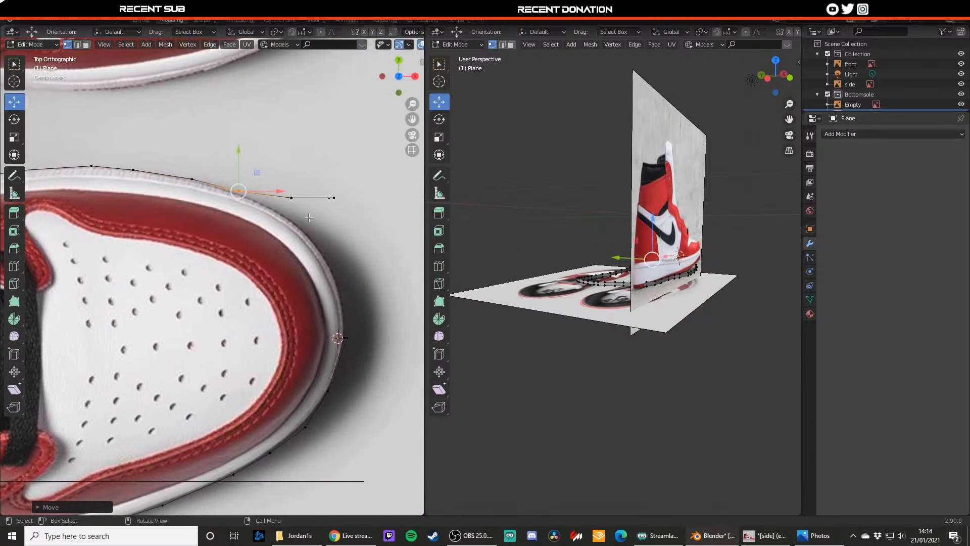
- Move the front vertices onto the inner curve of the toe in the top-down photo and extrude one more segment towards the tip
left_click_drag(309, 217, 281, 188)
left_click_drag(292, 182, 284, 204)
left_click_drag(344, 210, 329, 238)
key("e")
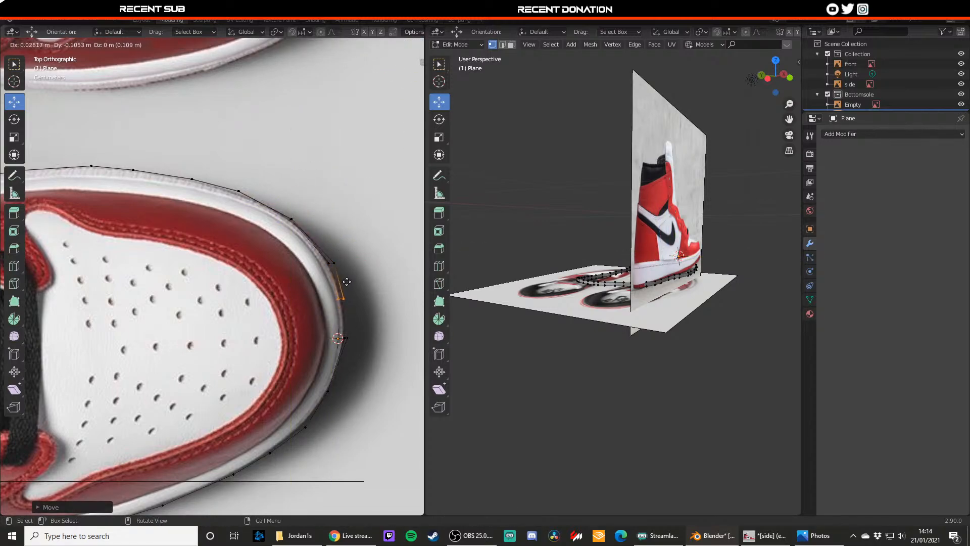
left_click(349, 281)
- Raise the strip's starting edge at the toe and lower the opposite open edge slightly along Z to bring their heights closer
middle_click_drag(340, 270, 221, 256)
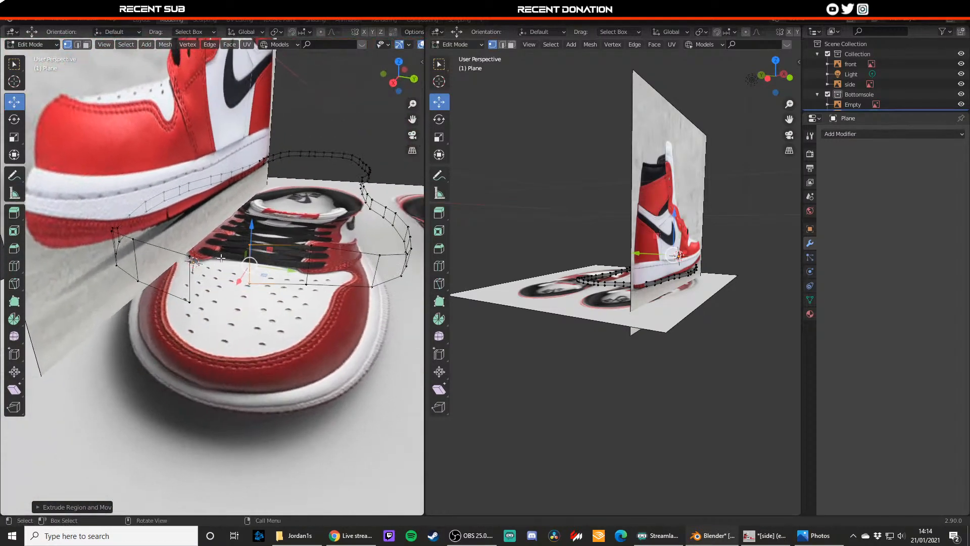
left_click_drag(168, 247, 192, 234)
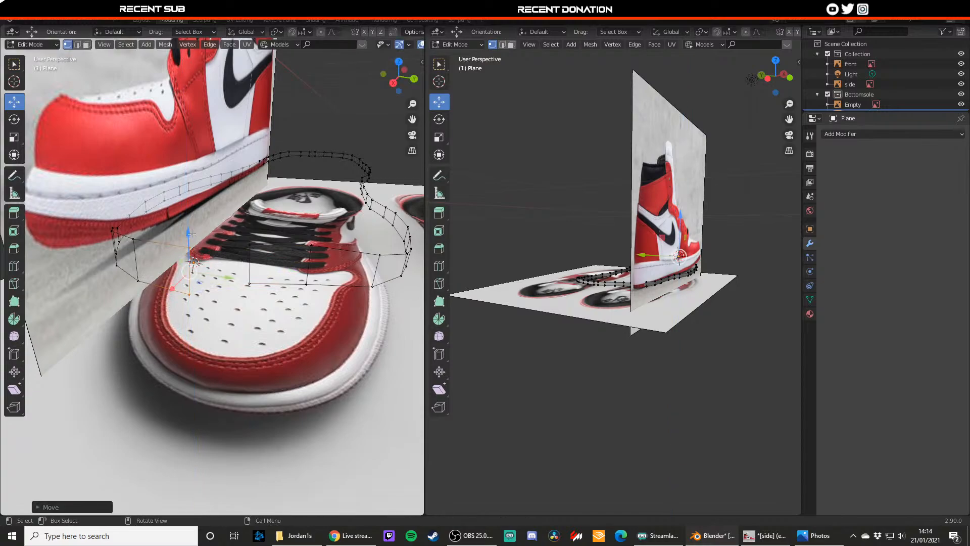
key("KP_1")
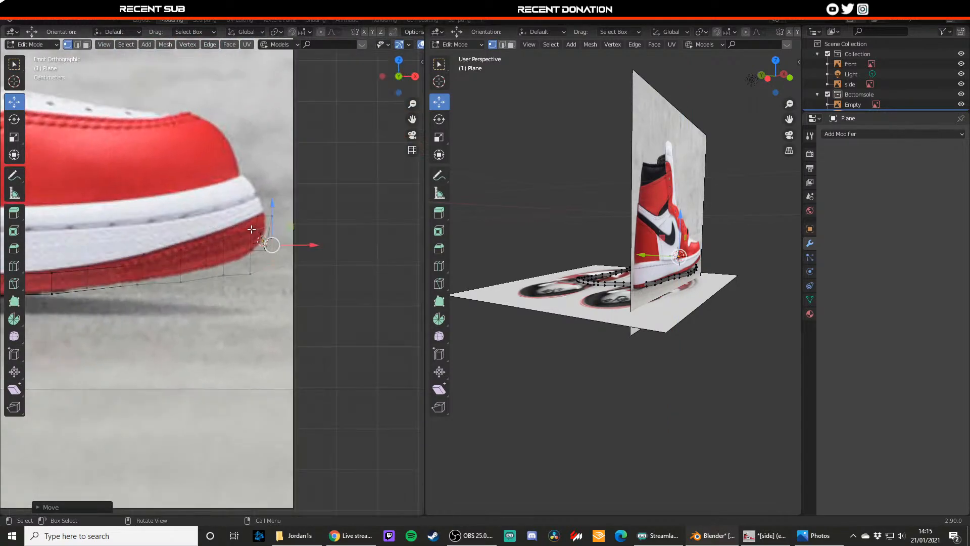
key("KP_3")
left_click_drag(268, 298, 279, 242)
key("alt+a")
left_click(275, 252)
left_click(278, 283, "shift")
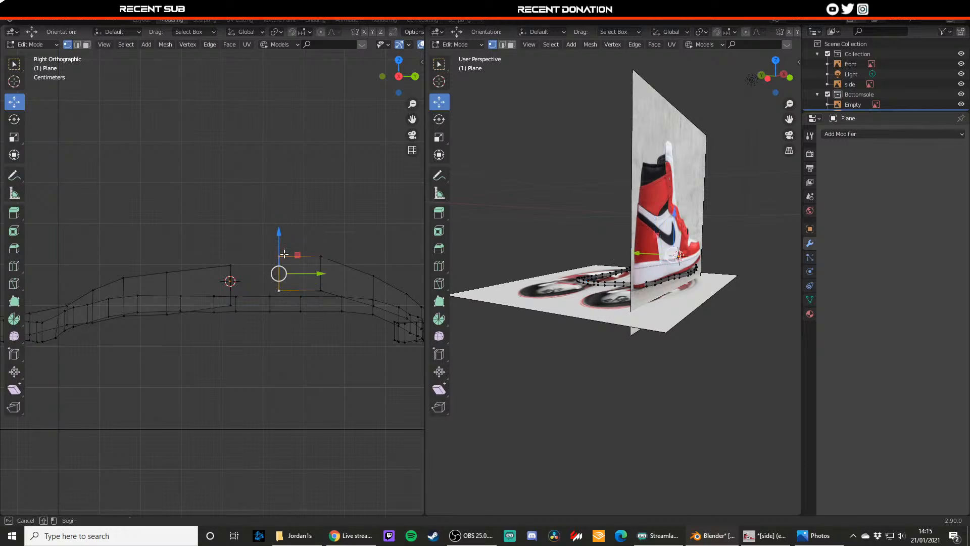
key("alt+a")
left_click(277, 262)
left_click(278, 288)
left_click(280, 251, "shift")
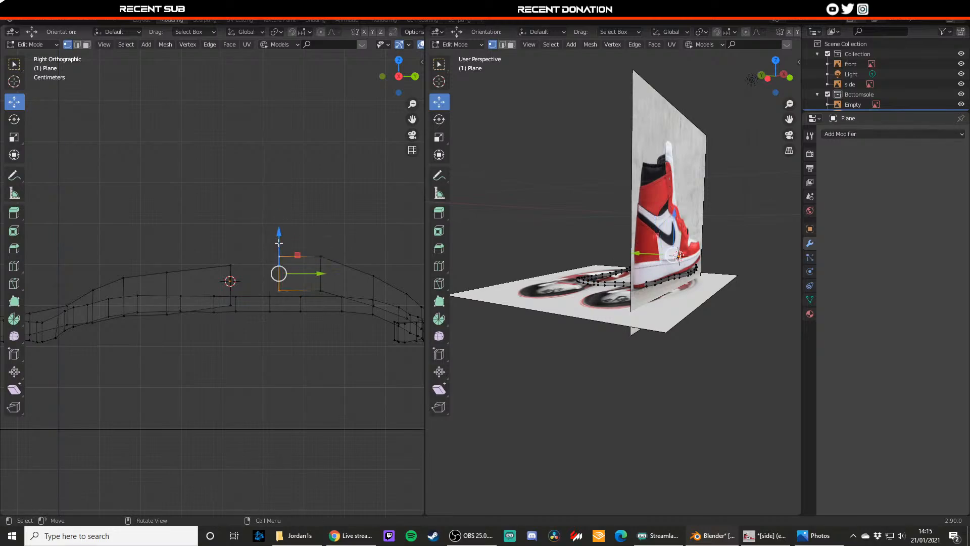
left_click_drag(280, 240, 231, 246)
- Raise the starting edge's vertices to line up with the opposite open edge, and fill the gap between both edges with a face
left_click(235, 266)
left_click(231, 303)
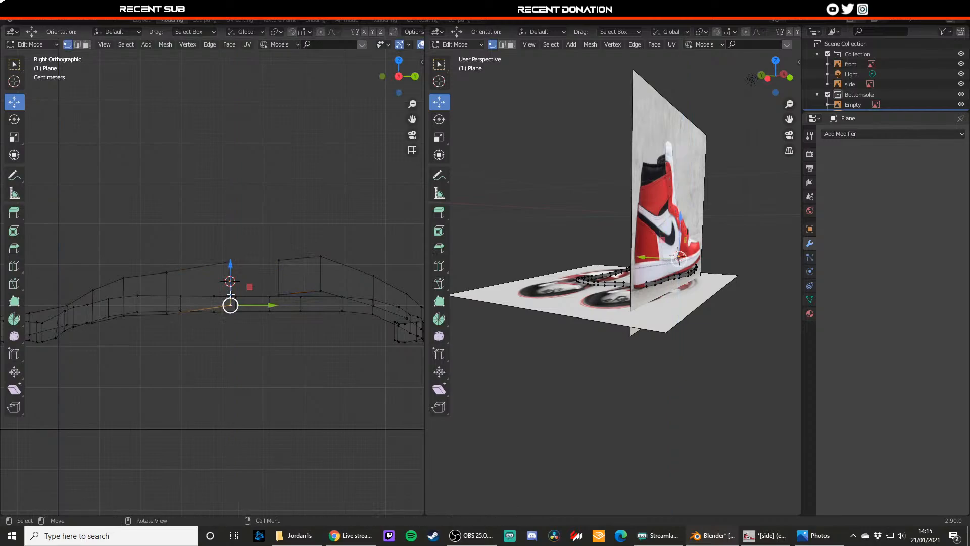
left_click_drag(232, 285, 232, 274)
key("2")
left_click(234, 278)
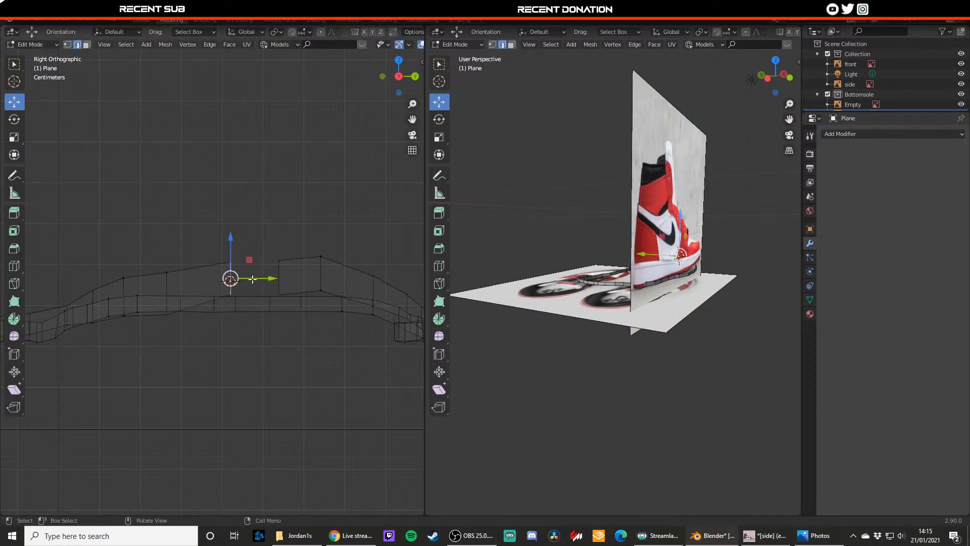
left_click(276, 277, "shift")
key("f")
- Move the toe-tip vertices slightly inward along X to match the midsole edge in the top-down photo
middle_click_drag(276, 277, 174, 323)
key("1")
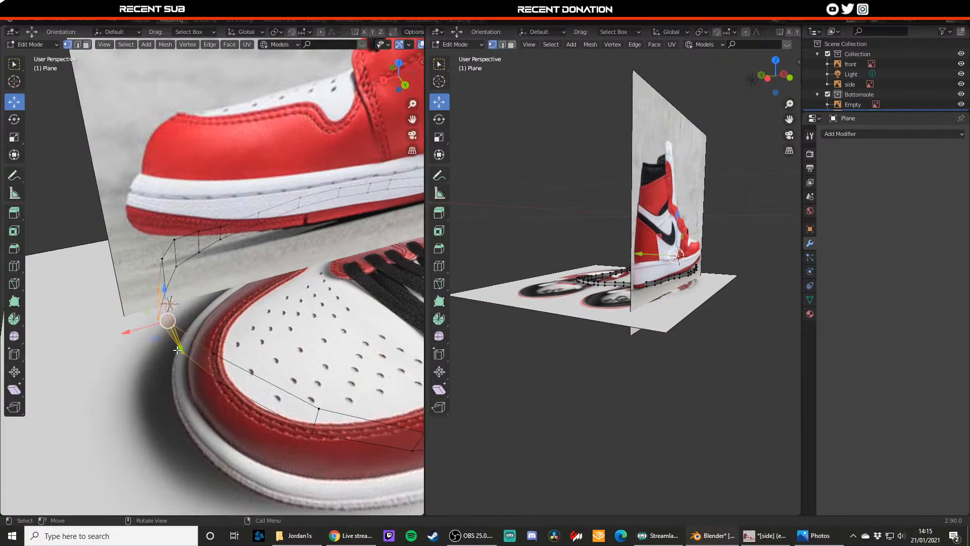
left_click(177, 349)
middle_click_drag(256, 334, 258, 369)
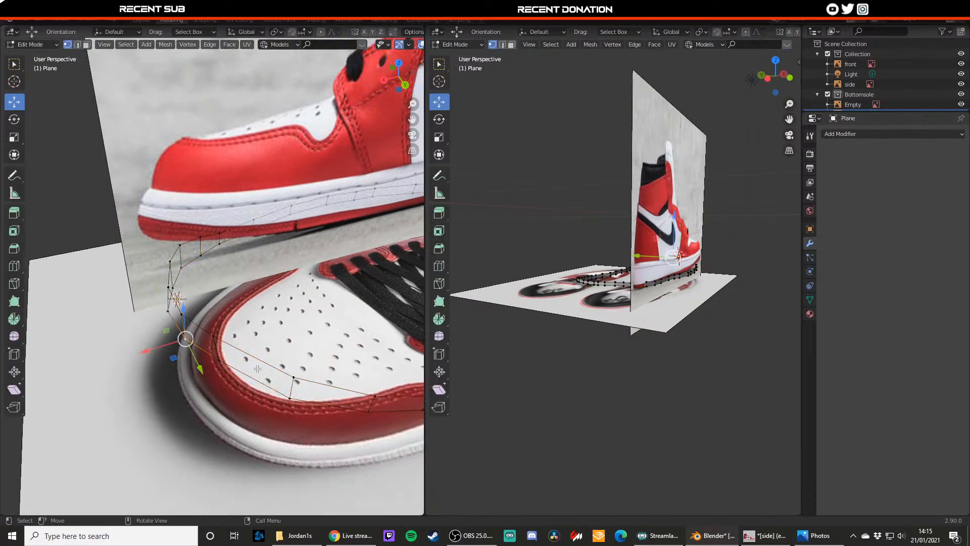
key("Tab")
key("KP_7")
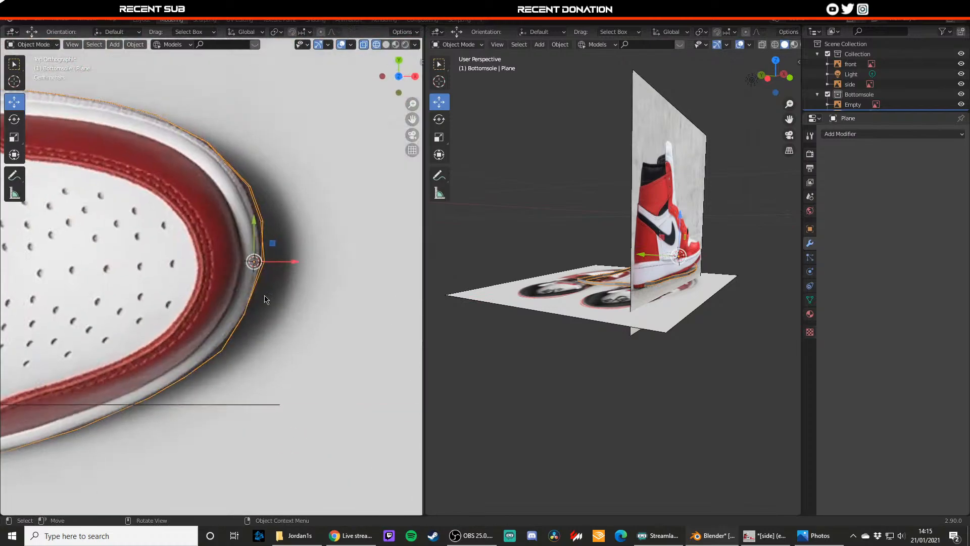
scroll(266, 299, "up", 1)
key("Tab")
left_click(274, 211)
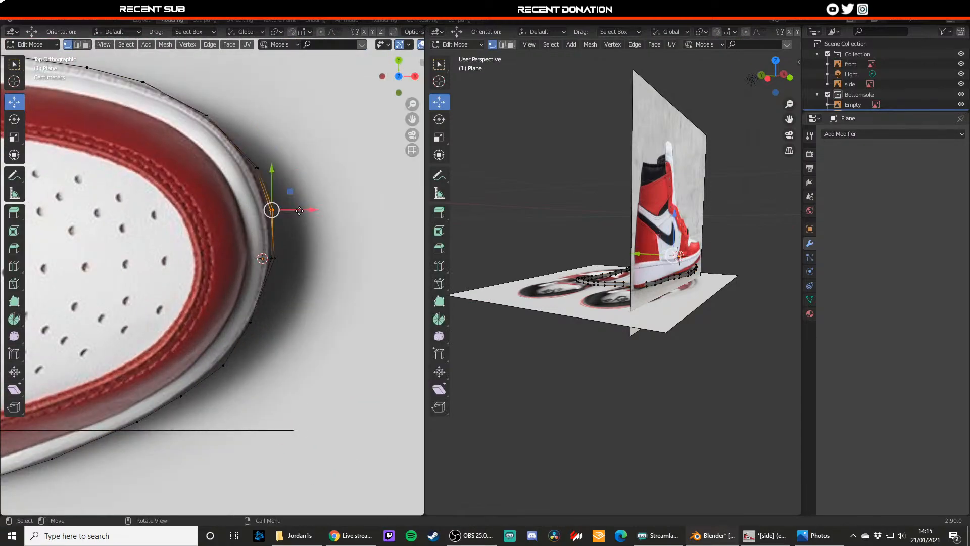
left_click_drag(298, 212, 295, 210)
- Examine the closed sole strip from above and from several angles against the reference photos
key("Tab")
scroll(284, 260, "down", 3)
middle_click_drag(238, 257, 365, 271, "shift")
scroll(279, 269, "down", 3)
middle_click_drag(279, 268, 298, 265, "shift")
scroll(259, 266, "down", 1)
middle_click_drag(276, 298, 194, 230)
scroll(238, 242, "down", 4)
key("Tab")
middle_click_drag(270, 249, 223, 239)
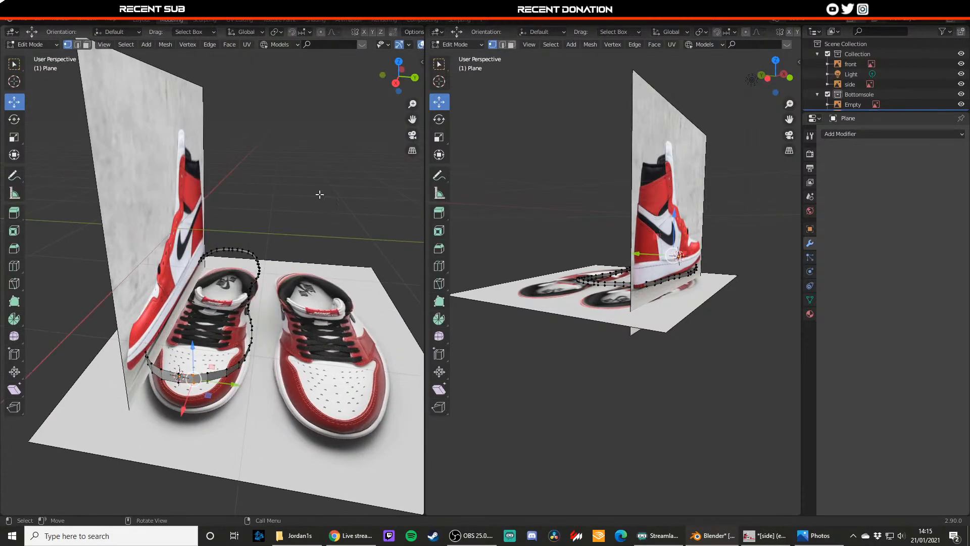
middle_click_drag(320, 195, 260, 251)
key("Tab")
left_click(346, 206)
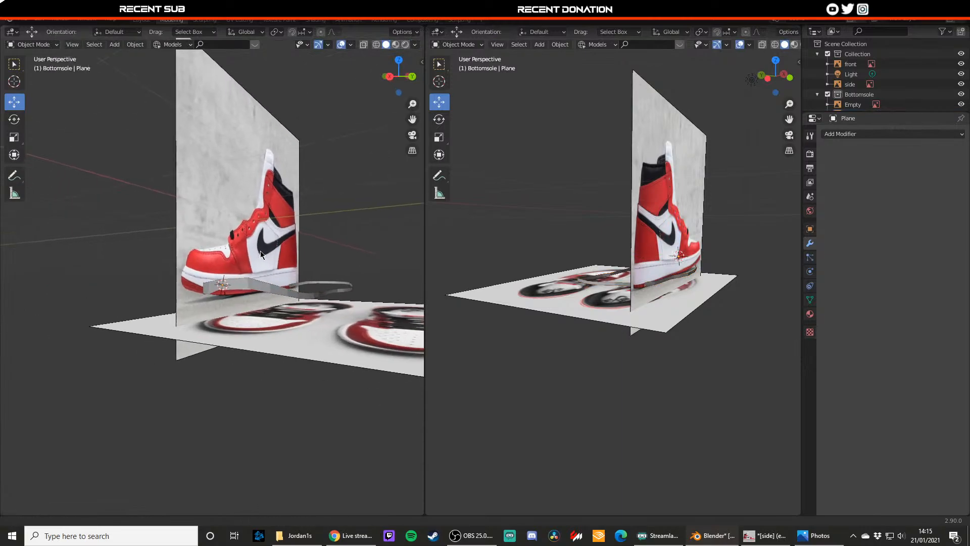
- Lower the edge on the inner front of the toe slightly along Z to smooth the strip's profile
scroll(259, 251, "up", 2)
key("Tab")
key("2")
left_click(292, 292)
left_click_drag(294, 262, 294, 270)
- Fine-tune the heights of the lower rim vertices across the toe front so the bottom edge curves evenly
key("1")
left_click(293, 281)
left_click(237, 301)
left_click(214, 308)
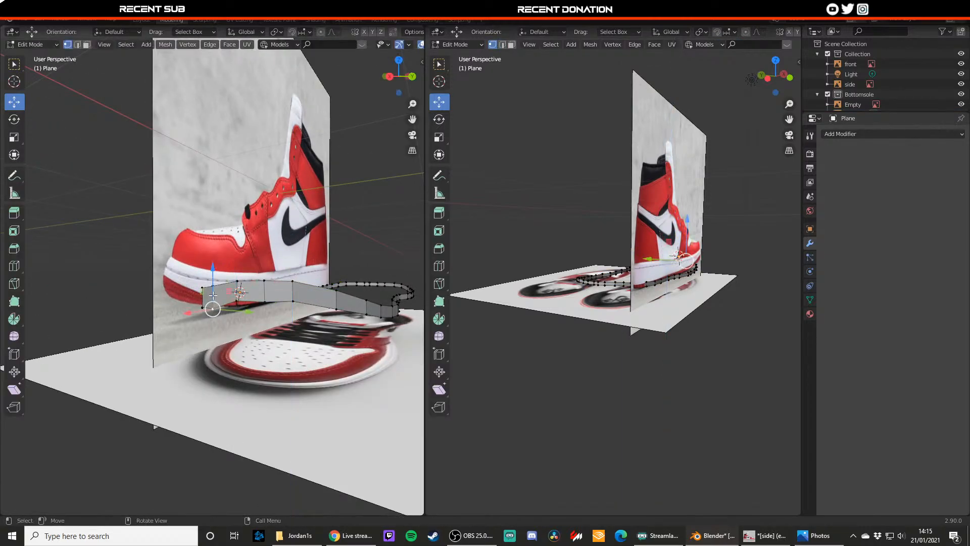
left_click_drag(213, 268, 213, 266)
left_click(237, 302)
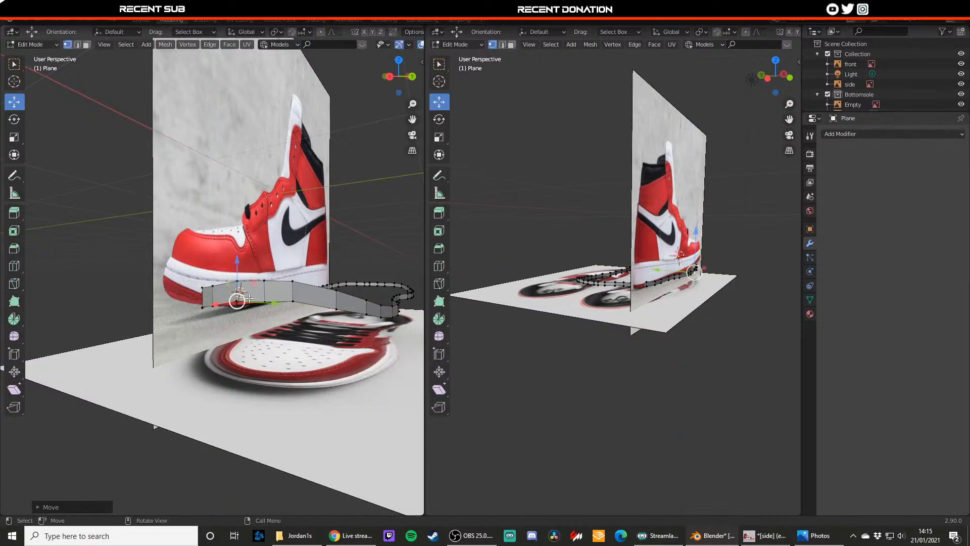
left_click(213, 307)
left_click(237, 302)
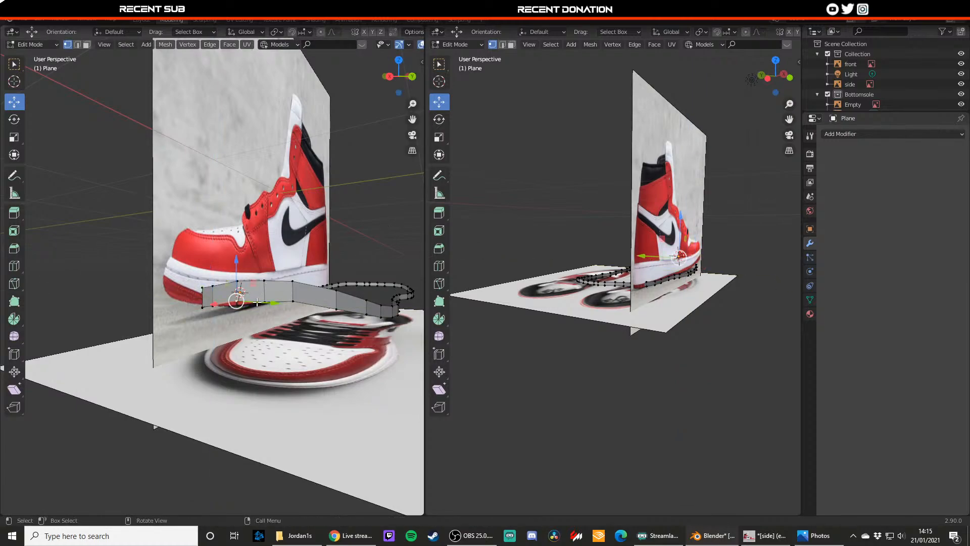
left_click(265, 302)
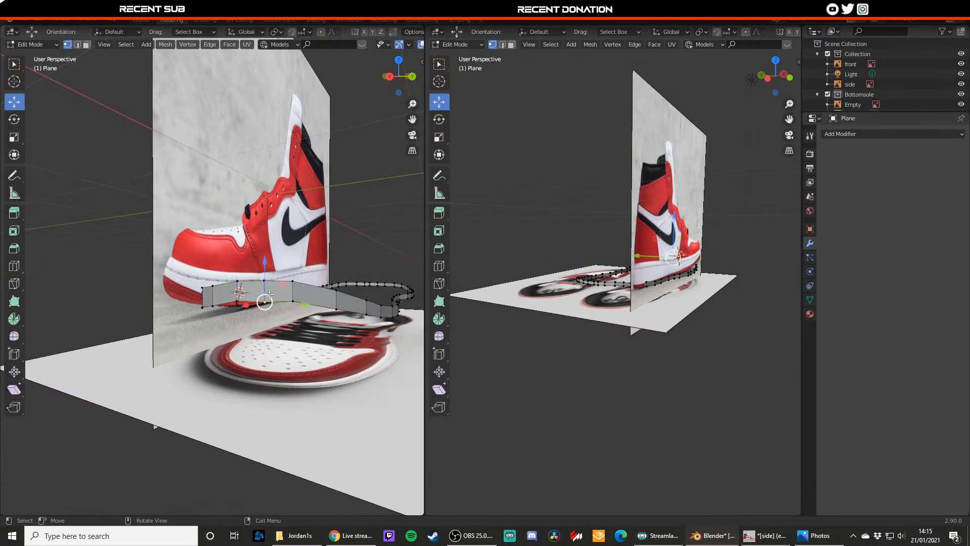
left_click_drag(265, 287, 263, 283)
- Lower an upper rim vertex of the strip beside the toe in the side photo slightly along Z
key("Tab")
left_click(331, 248)
middle_click_drag(341, 267, 251, 278)
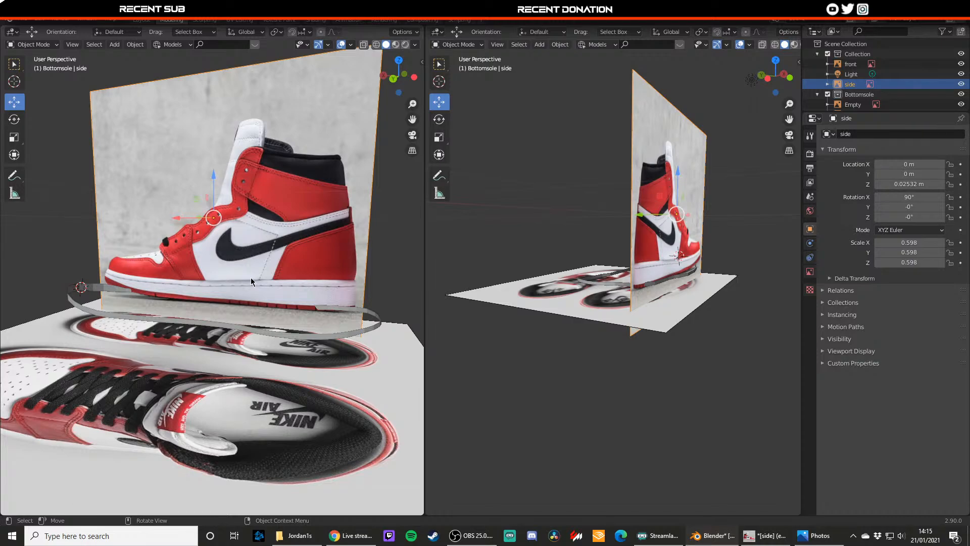
scroll(221, 301, "up", 2)
scroll(202, 330, "down", 4)
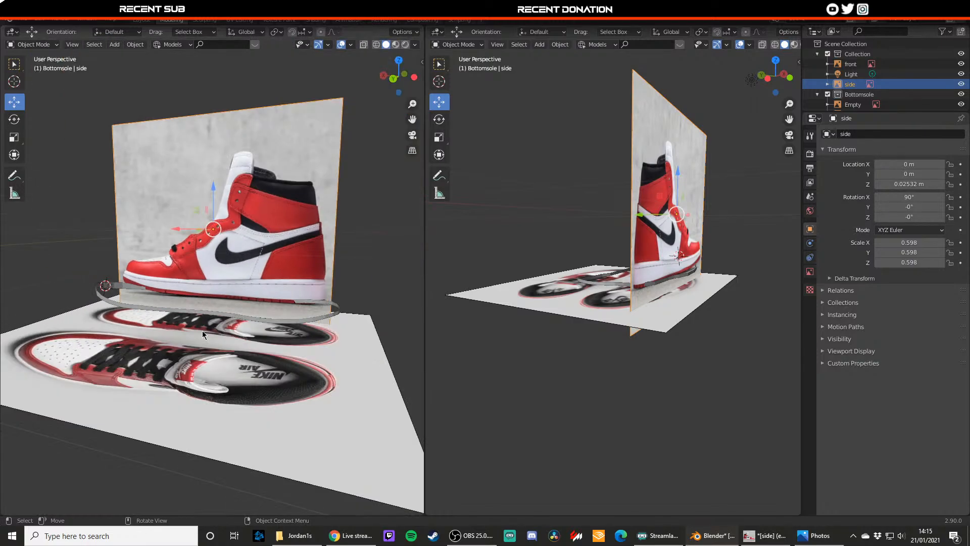
scroll(203, 331, "up", 5)
left_click(129, 275)
key("Tab")
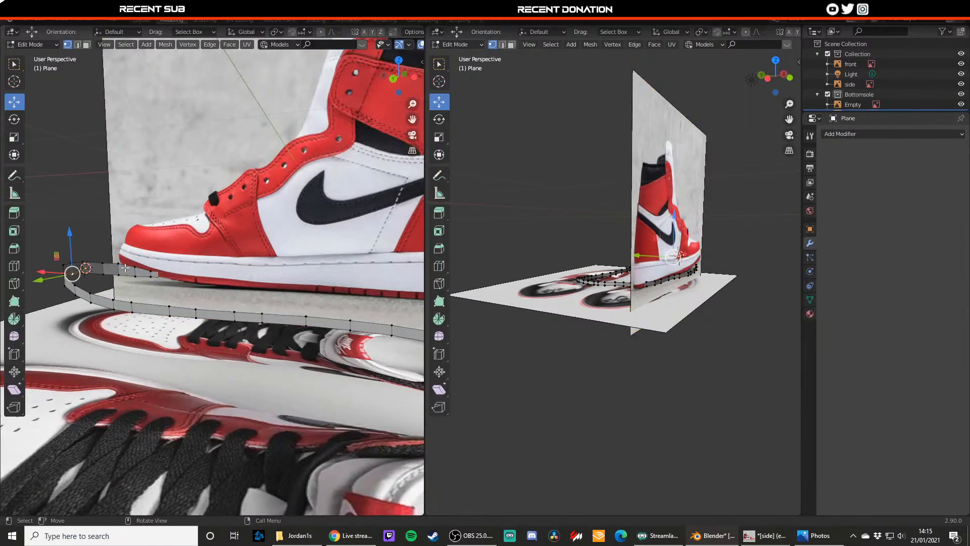
left_click(119, 266)
left_click_drag(117, 251, 116, 253)
key("Tab")
key("Tab")
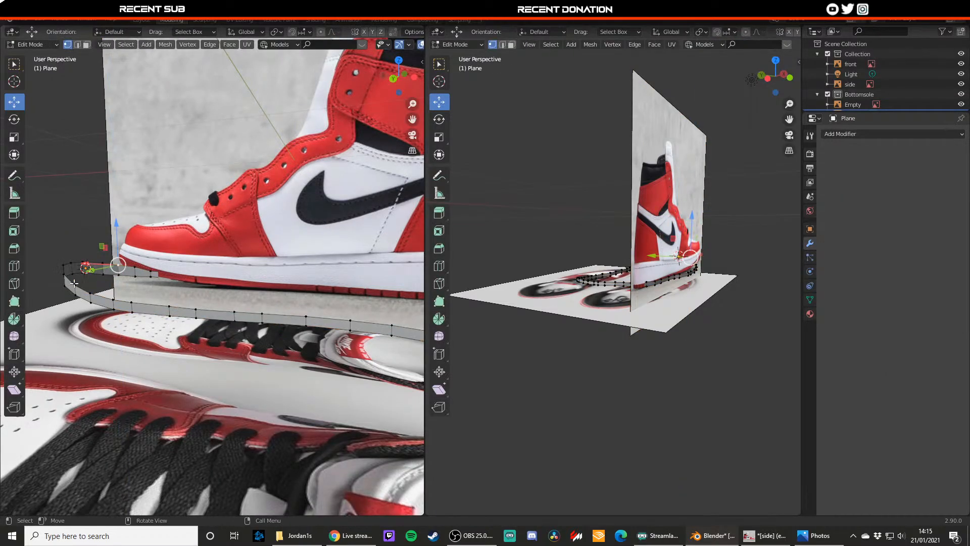
- Adjust the height of the lower rim vertex on the inner front of the toe along Z
left_click(76, 286)
key("Tab")
scroll(76, 283, "down", 5)
middle_click_drag(70, 283, 169, 302)
scroll(169, 302, "up", 3)
key("Tab")
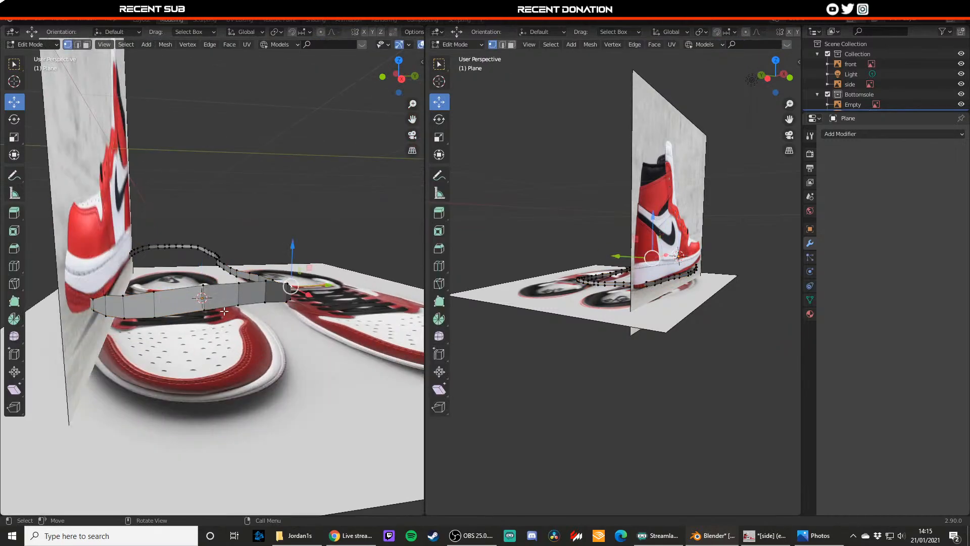
left_click(239, 303)
middle_click_drag(241, 292, 215, 294)
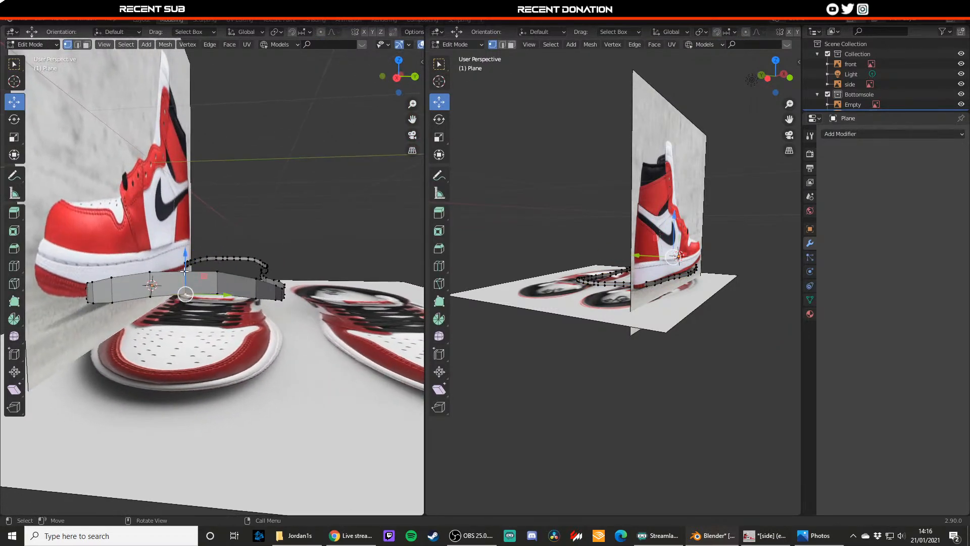
left_click_drag(185, 271, 214, 279)
left_click(217, 297)
- Check the sole strip's shape against the side photo and the top-down photo
key("Tab")
middle_click_drag(134, 188, 106, 173)
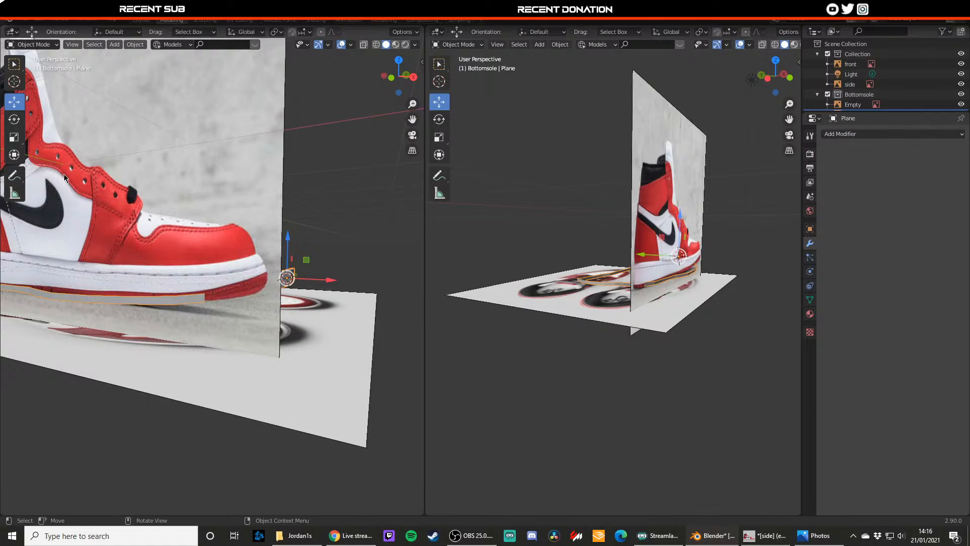
middle_click_drag(308, 289, 177, 316)
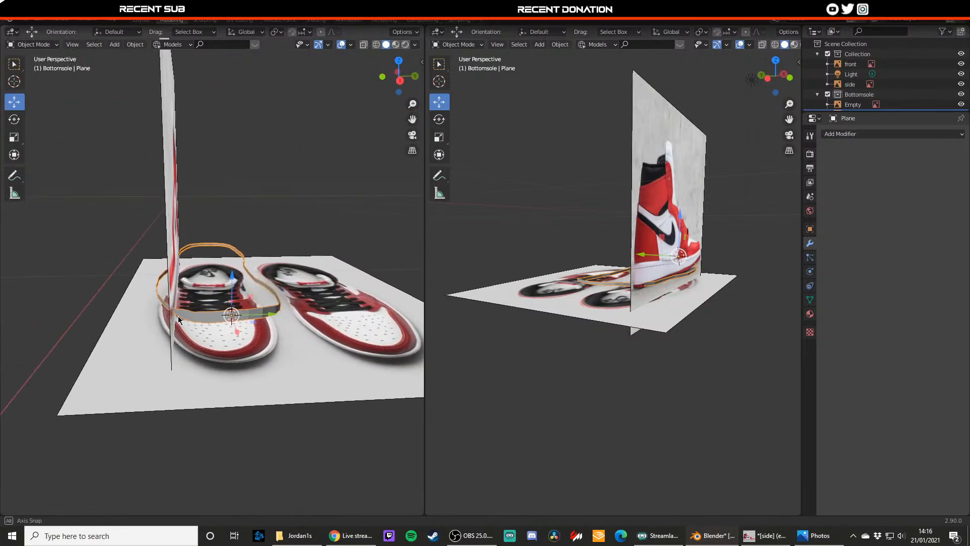
key("KP_7")
scroll(179, 278, "down", 1)
middle_click_drag(206, 286, 166, 283, "shift")
key("Tab")
key("Tab")
- Add a Subdivision Surface modifier to the sole strip with viewport and render levels both set to 4
left_click(859, 134)
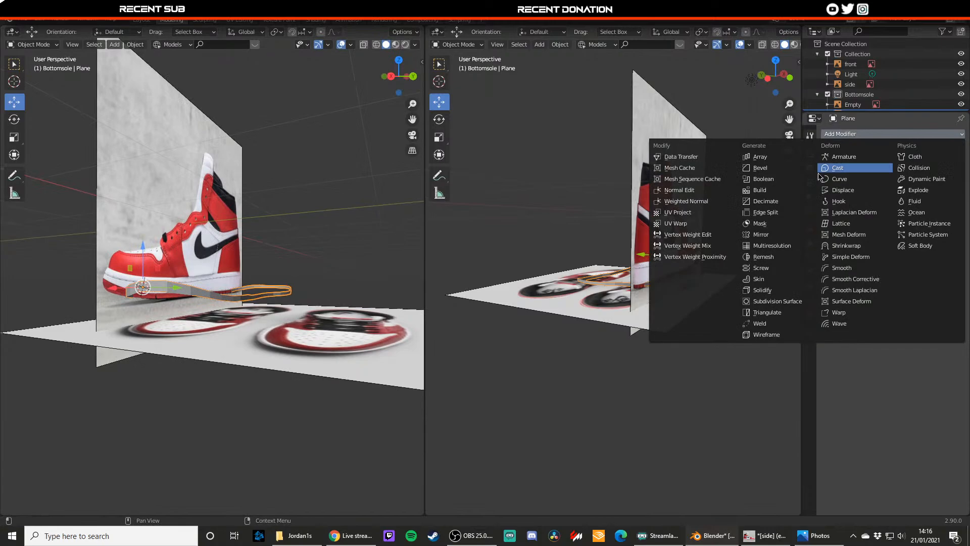
left_click(779, 305)
middle_click_drag(349, 299, 328, 321, "shift")
left_click(958, 179)
left_click(951, 180)
left_click(951, 180)
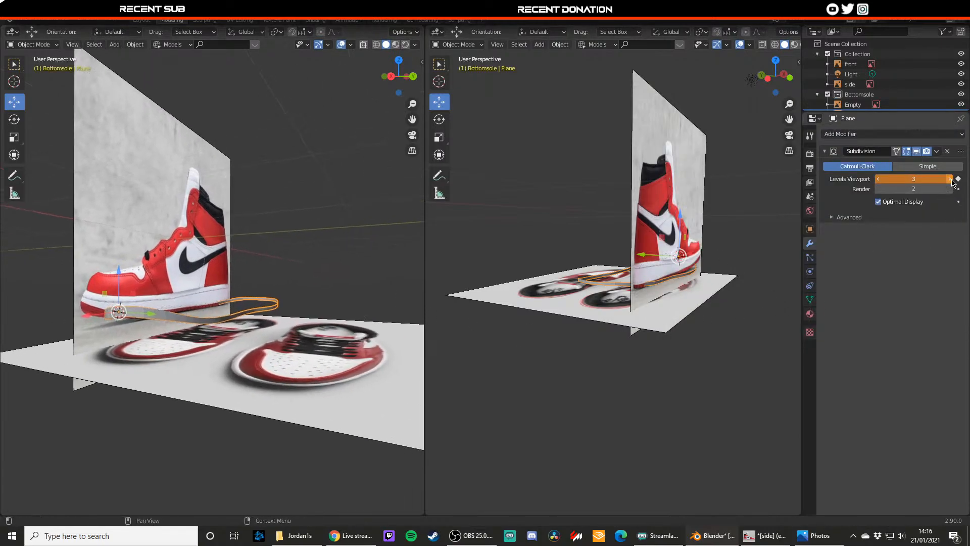
left_click(958, 180)
left_click(951, 189)
left_click(951, 189)
left_click(950, 180)
left_click(317, 302)
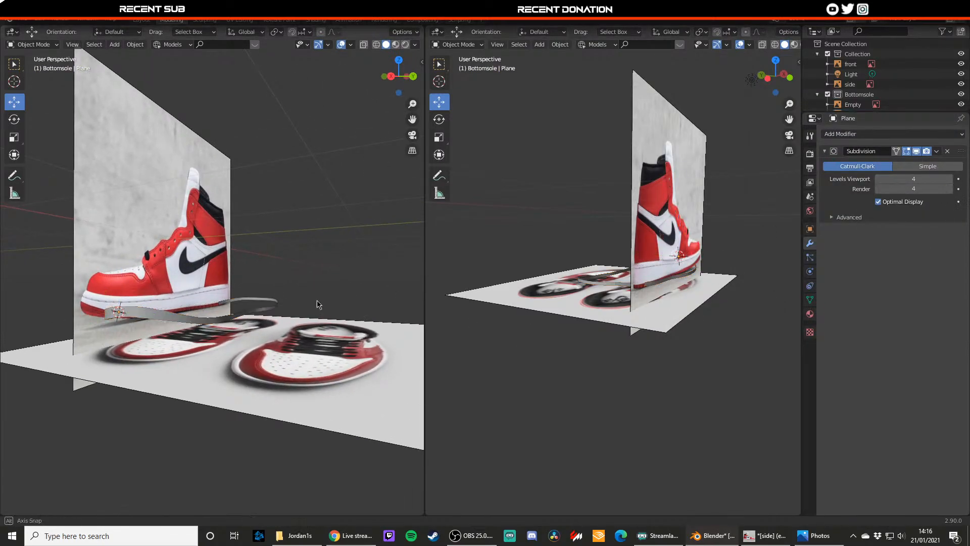
- Inspect the smoothed strip around the shoe and rename its object in the Bottomsole collection to bottomsole
middle_click_drag(318, 303, 266, 319)
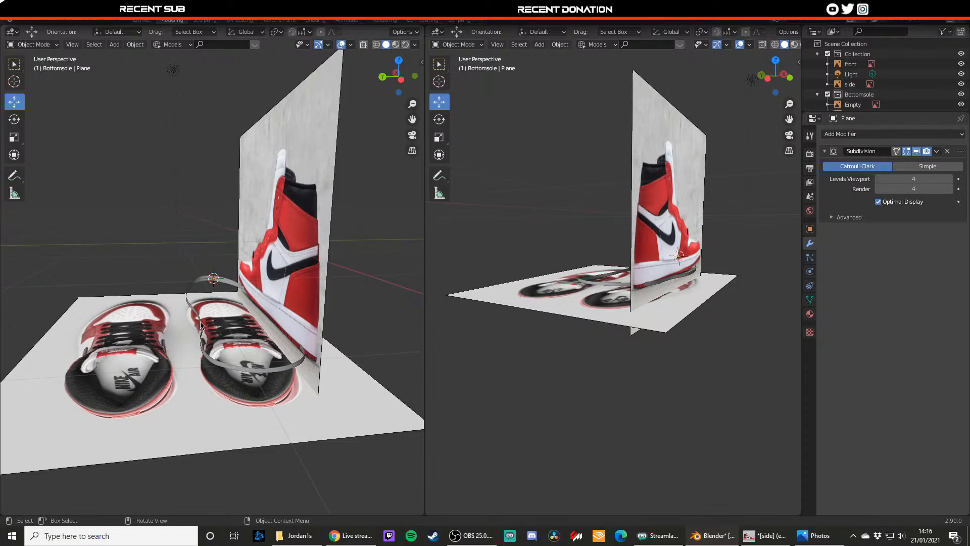
middle_click_drag(223, 286, 244, 306)
key("KP_7")
key("KP_1")
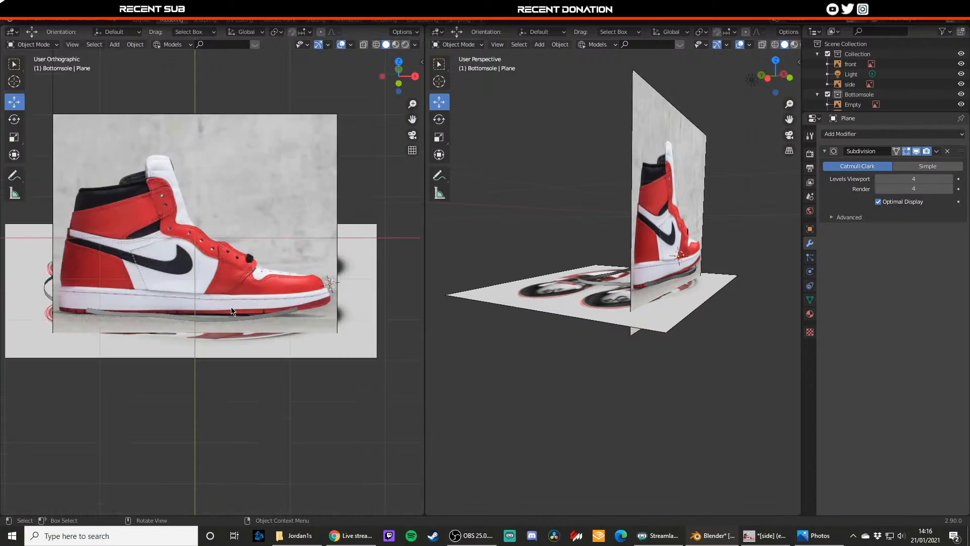
left_click(180, 315)
left_click(163, 305)
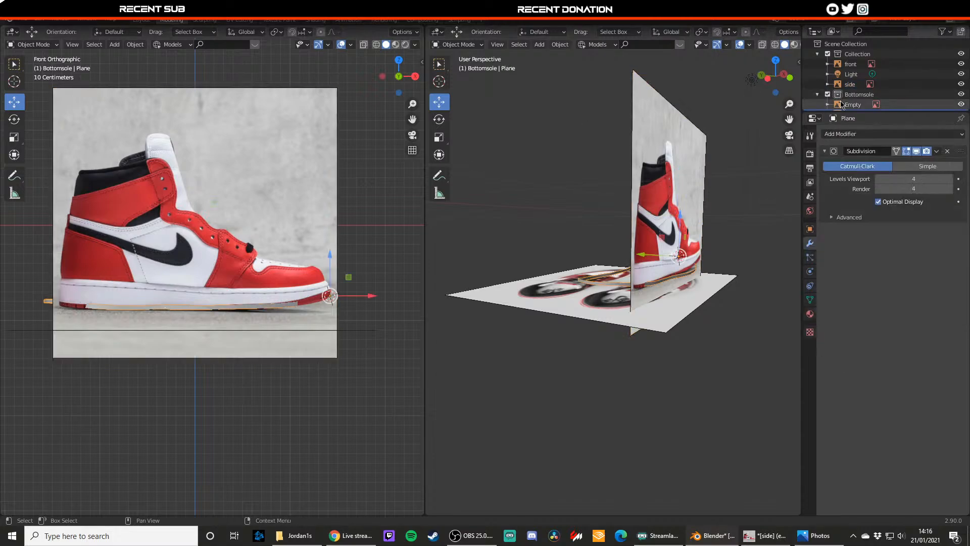
scroll(858, 102, "down", 2)
double_click(858, 100)
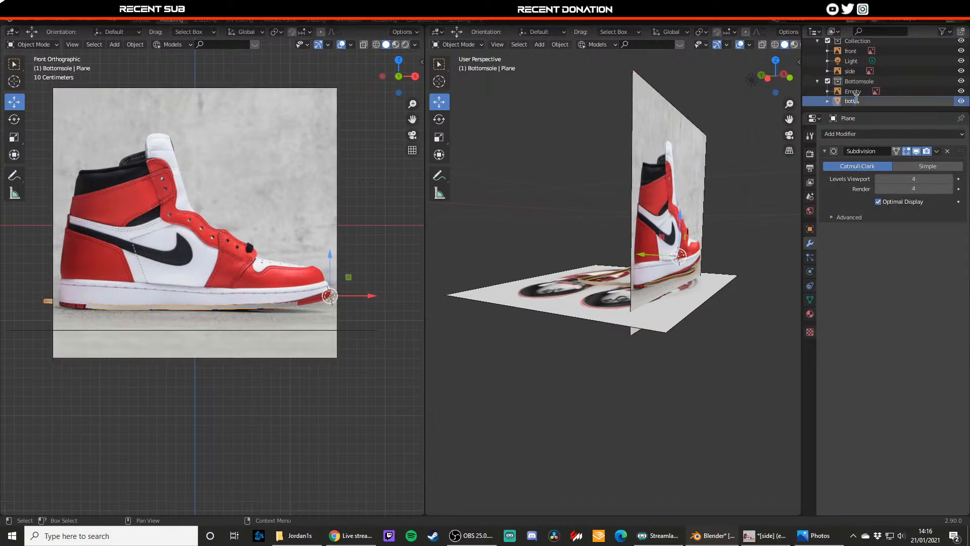
type("bottomsole")
key("Return")
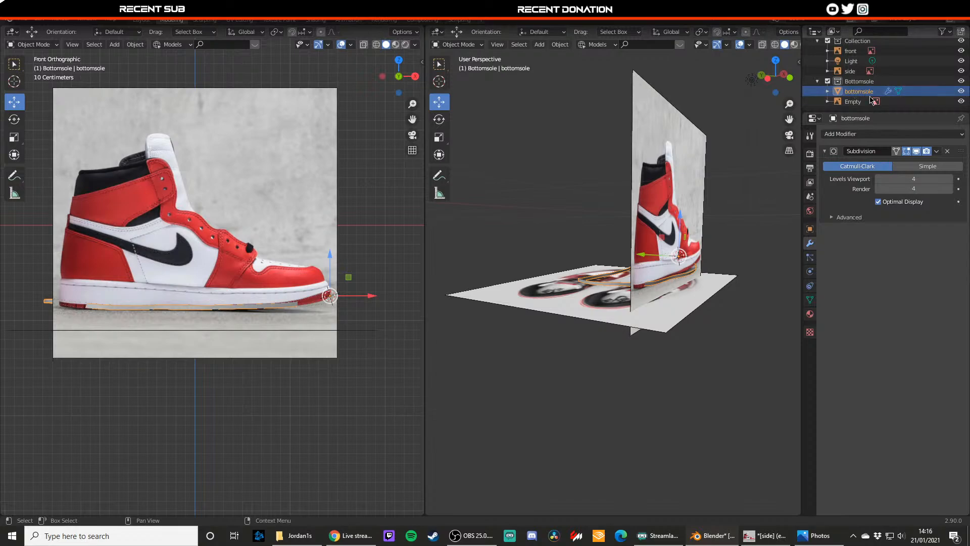
- Rename the top-down reference image object from Empty to top and move it into the collection with the other reference images
left_click(859, 81)
left_click(857, 102)
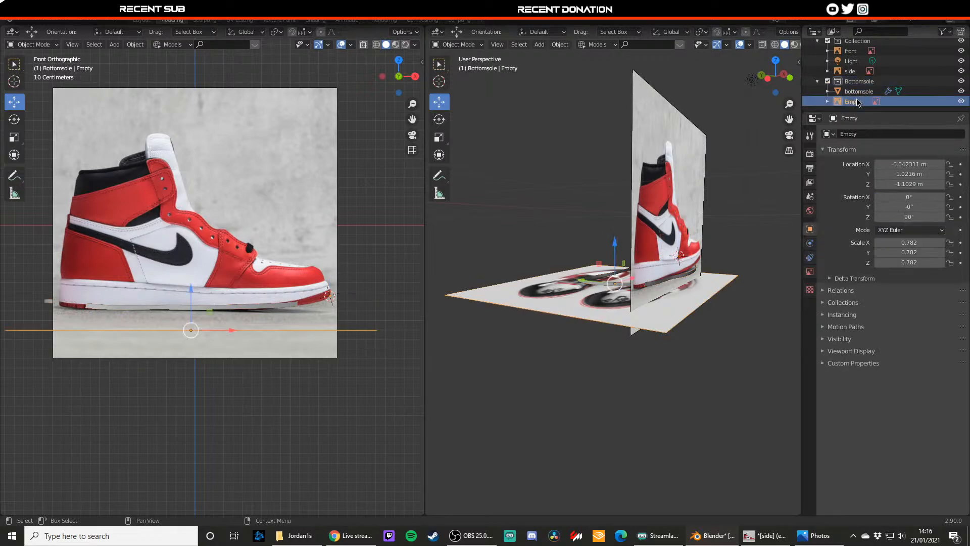
double_click(853, 101)
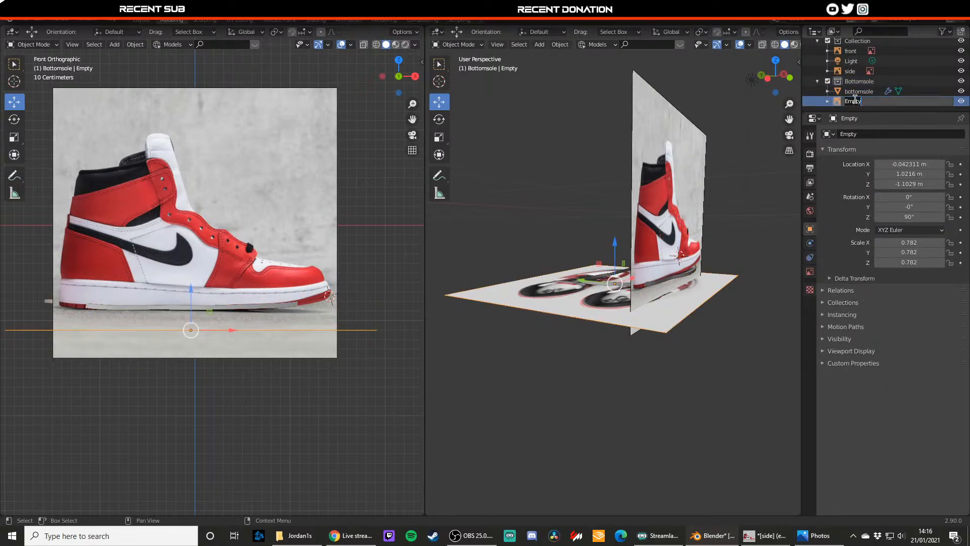
type("top")
key("Return")
left_click_drag(852, 103, 850, 44)
scroll(856, 55, "up", 1)
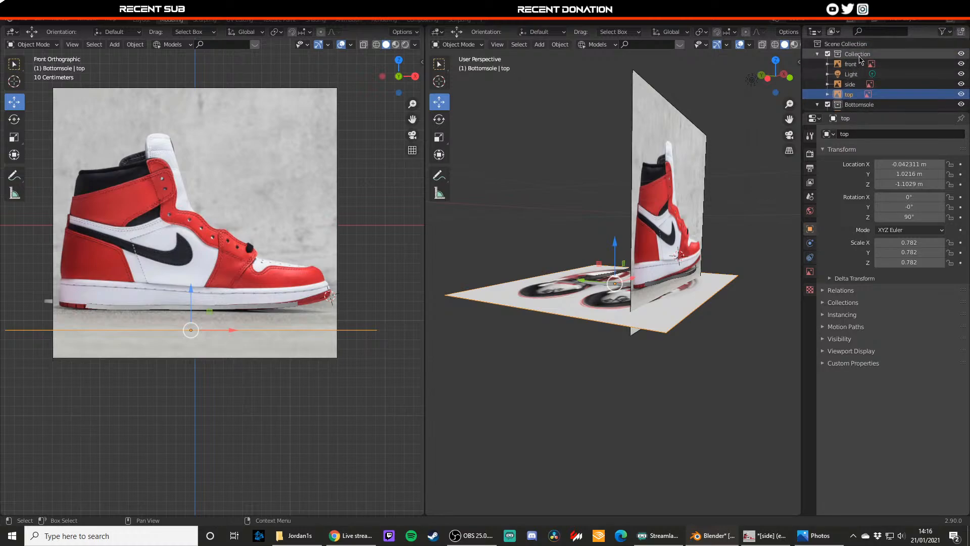
- Delete the light and rename the collection holding the reference images to references
left_click(854, 72)
key("x")
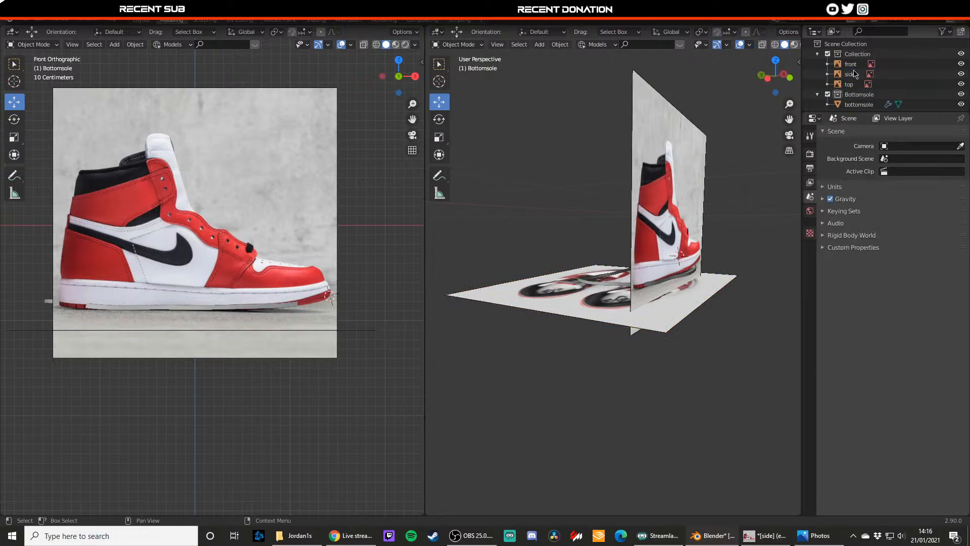
double_click(858, 54)
type("referen")
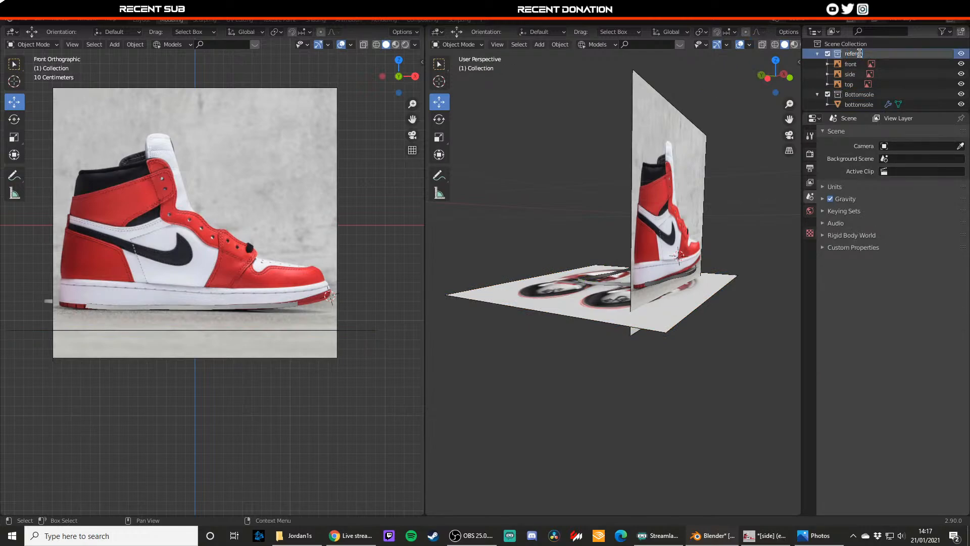
type("ces")
key("Return")
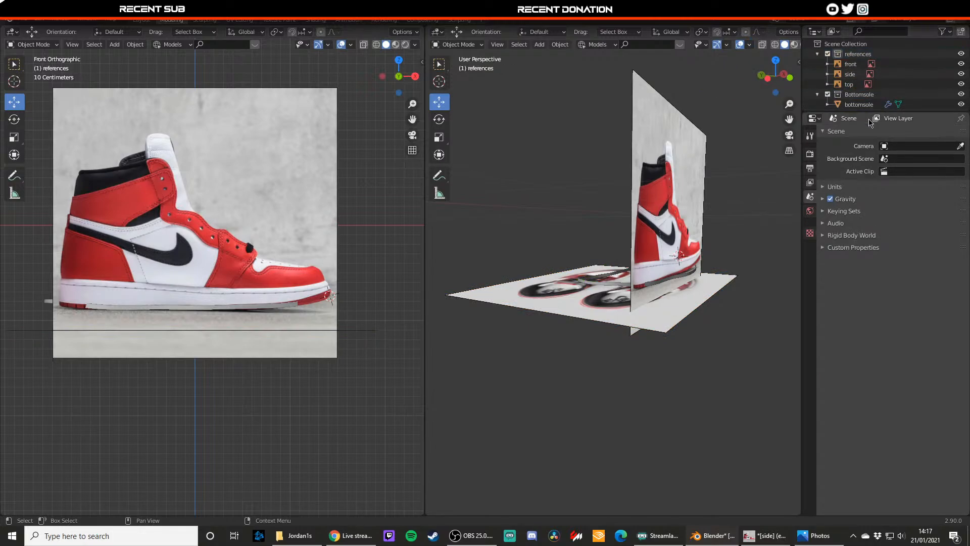
- Collapse the Bottomsole collection and create a new collection named midsole
left_click(858, 95)
left_click(818, 95)
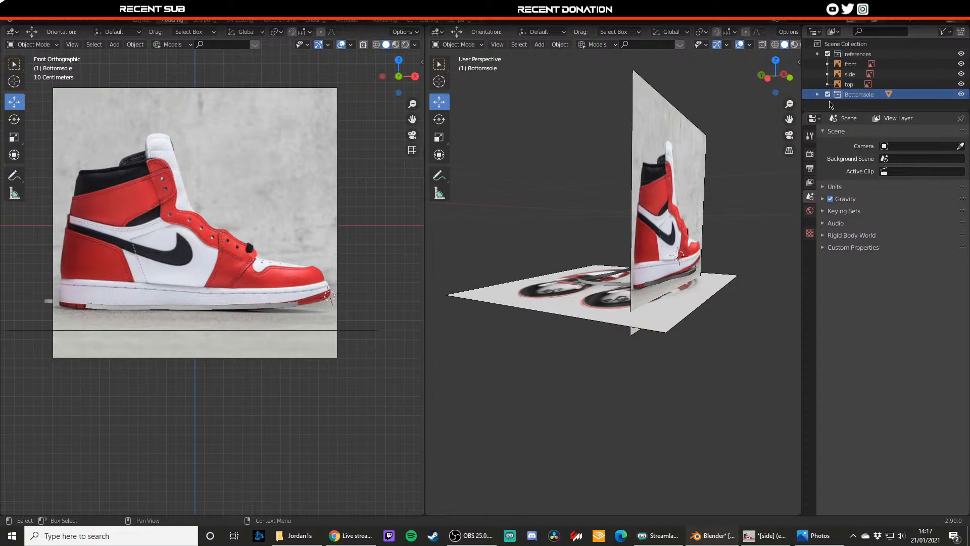
right_click(832, 104)
left_click(804, 98)
double_click(859, 103)
type("m")
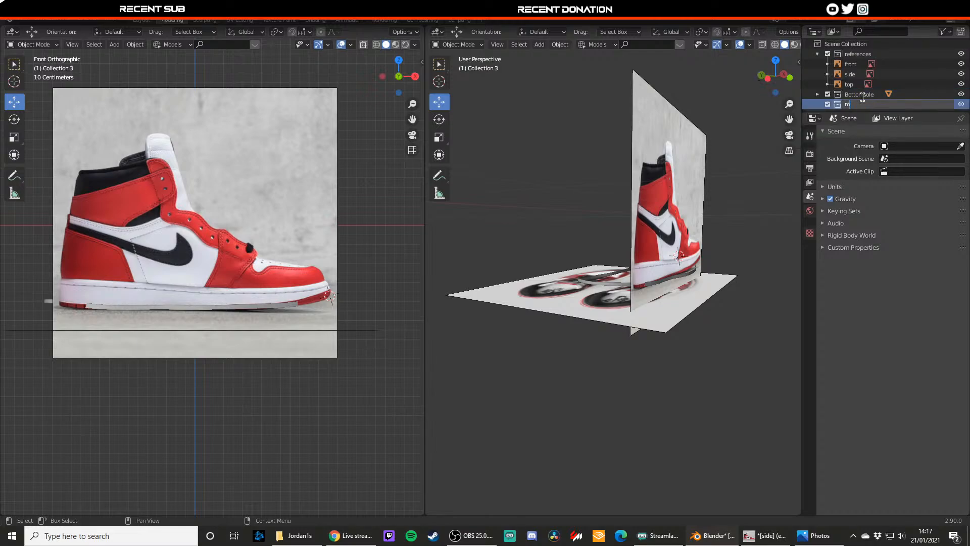
type("idsole")
key("Return")
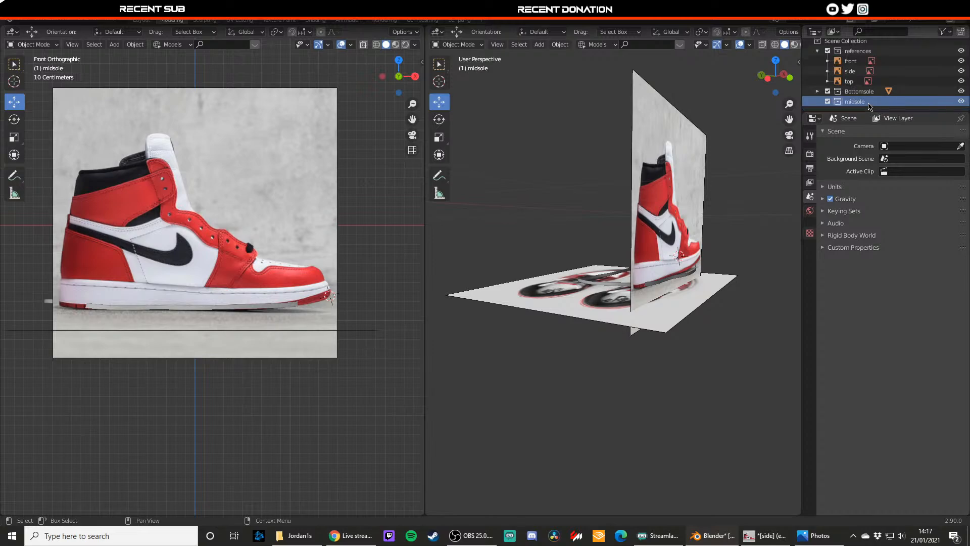
- Duplicate the bottomsole strip, place the copy slightly above the original, and select the midsole collection
left_click(232, 309)
middle_click_drag(257, 275, 293, 271, "shift")
scroll(293, 271, "up", 1)
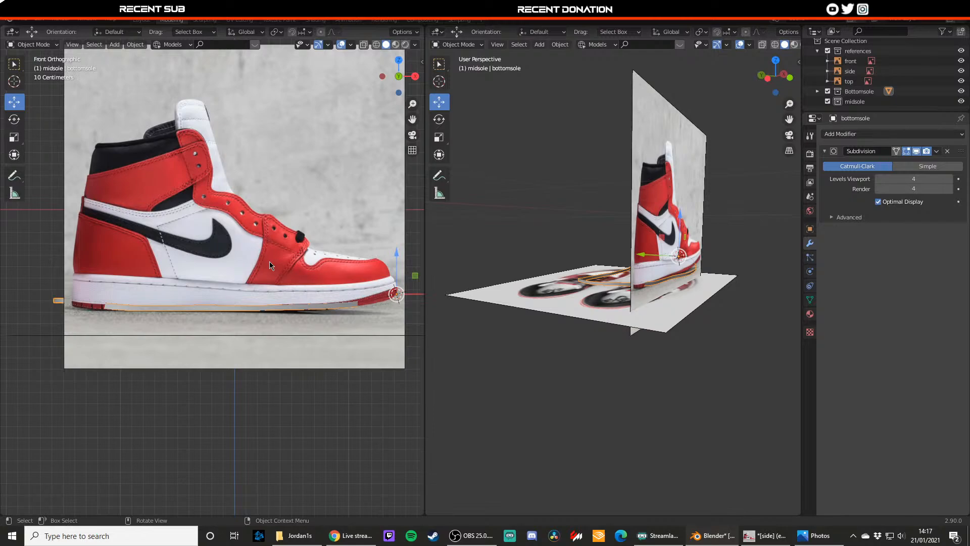
key("shift+d")
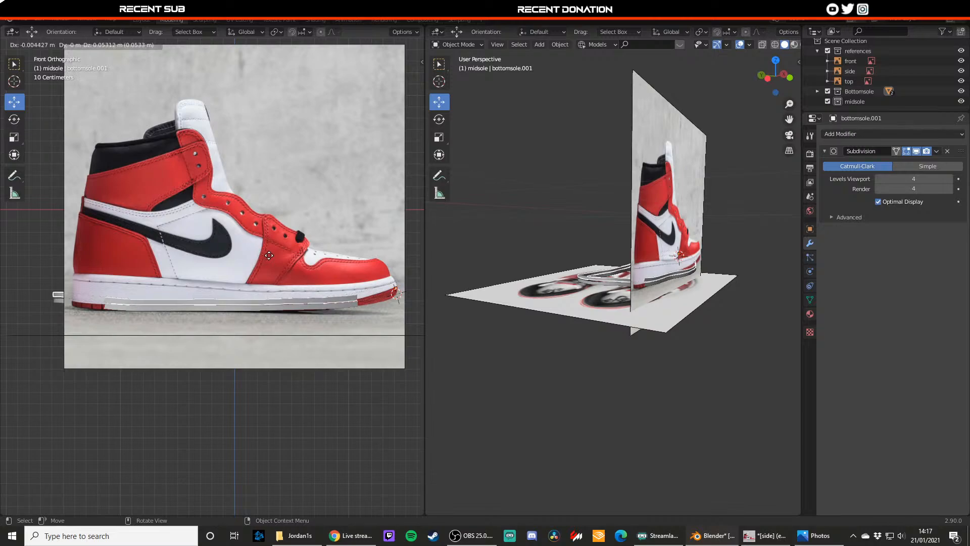
left_click(274, 260)
middle_click_drag(326, 268, 264, 279)
key("KP_7")
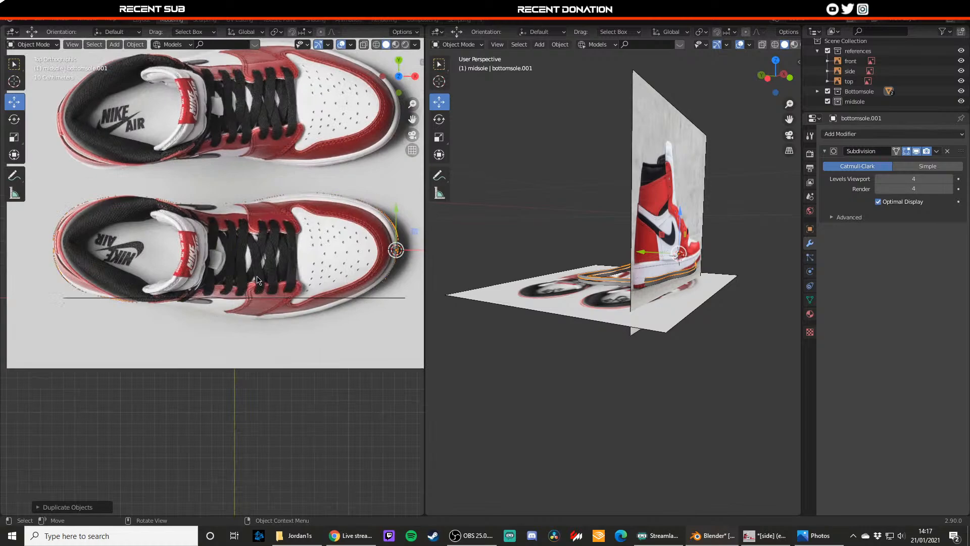
left_click(951, 103)
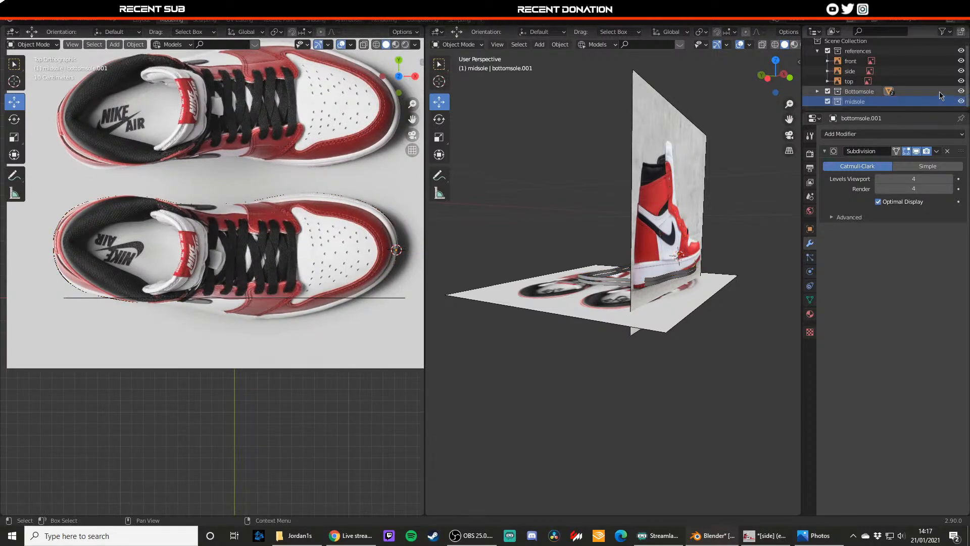
- Open the duplicated strip for mesh editing in edge selection, facing the side photo
middle_click_drag(396, 172, 365, 92)
key("Tab")
middle_click_drag(372, 233, 311, 172, "shift")
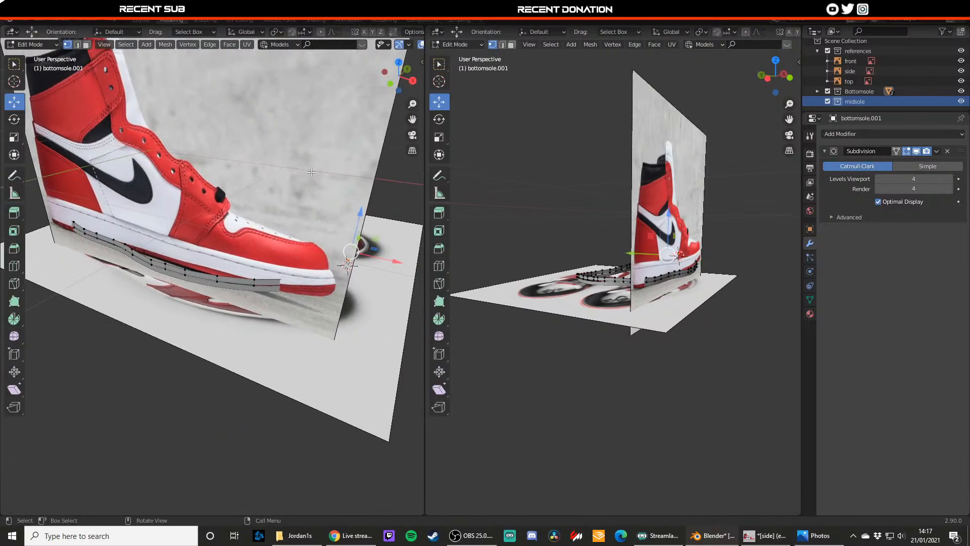
key("KP_1")
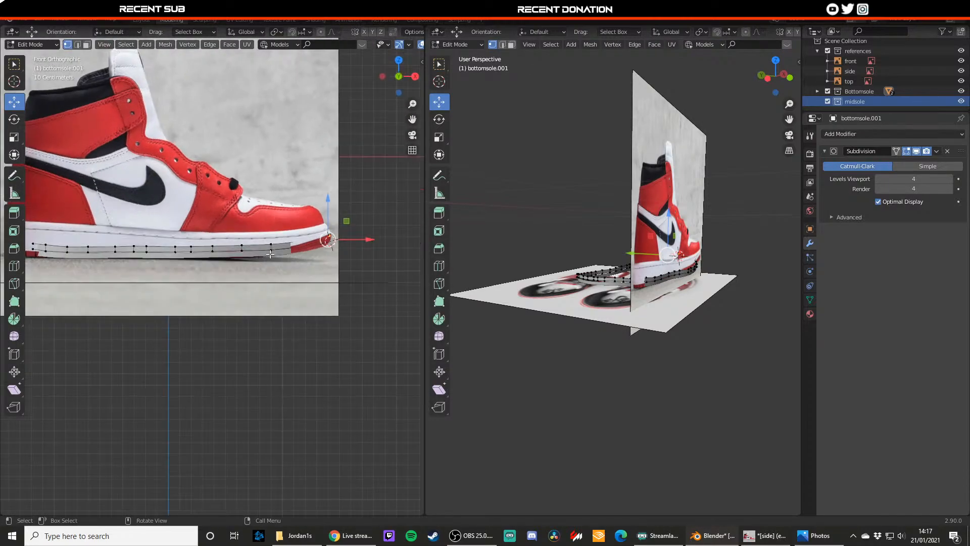
scroll(269, 255, "up", 4)
key("2")
left_click(303, 208)
left_click_drag(301, 193, 300, 173)
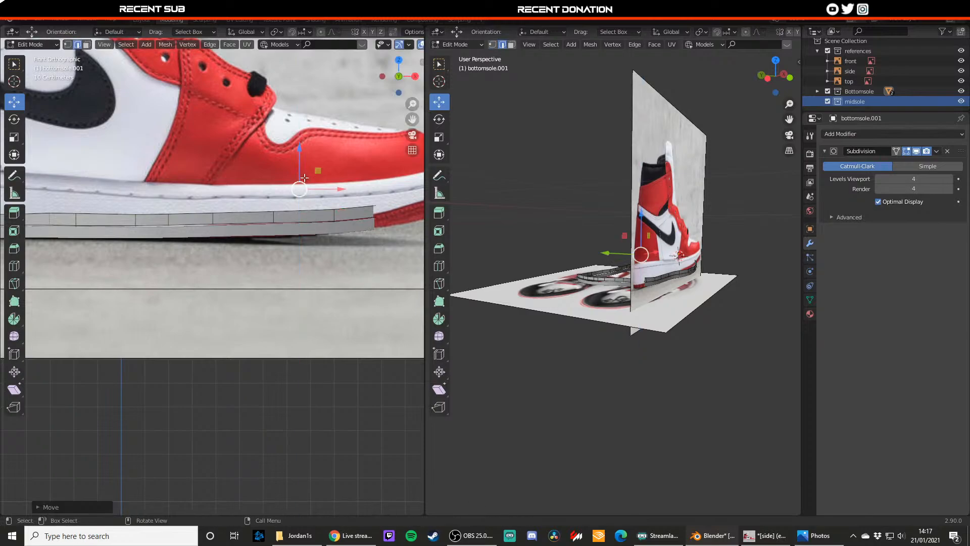
key("ctrl+z")
- Raise the whole upper edge loop of the duplicated strip to the top of the white midsole in the side photo
left_click(297, 211, "alt")
scroll(199, 180, "down", 2)
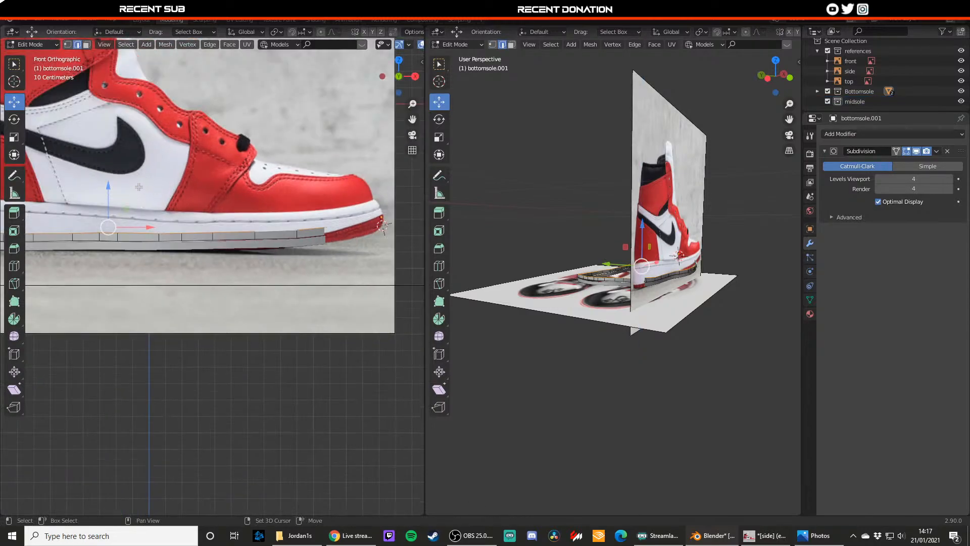
middle_click_drag(199, 180, 289, 191, "shift")
scroll(212, 218, "down", 1)
left_click_drag(202, 221, 208, 191)
middle_click_drag(323, 218, 112, 242)
middle_click_drag(187, 221, 170, 233)
scroll(268, 252, "up", 6)
key("Tab")
key("Tab")
middle_click_drag(302, 278, 261, 269)
key("Tab")
left_click(235, 281)
key("Tab")
key("1")
left_click(261, 266)
key("g")
key("z")
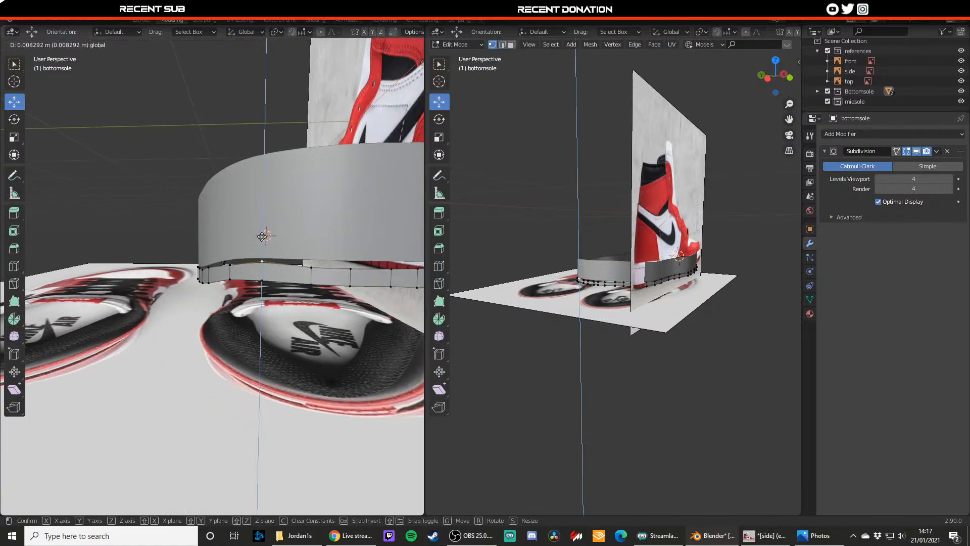
key("ctrl+z")
- Lower the midsole strip's bottom rim vertices around the back of the heel to meet the bottom sole's upper edge
left_click_drag(261, 236, 231, 252)
key("Tab")
left_click(297, 232)
key("Tab")
left_click(261, 257)
left_click(229, 257)
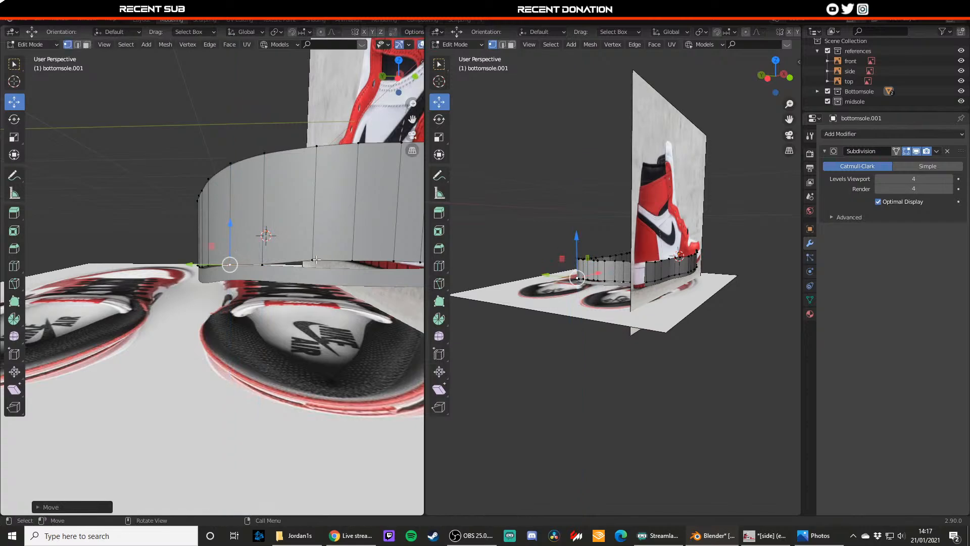
left_click(313, 259)
left_click_drag(314, 243, 357, 251)
left_click(354, 260)
- Continue around the heel, lowering the midsole strip's next bottom rim vertices along Z onto the bottom sole
middle_click_drag(356, 251, 168, 253)
left_click(176, 257)
left_click_drag(176, 241, 182, 243)
left_click(202, 251)
left_click_drag(203, 238, 314, 247)
left_click(242, 250)
left_click(291, 249)
left_click(314, 252)
middle_click_drag(314, 248, 275, 248)
- Check the midsole strip against the side photo and lower its rim vertices at the outer heel corner
key("Tab")
key("KP_1")
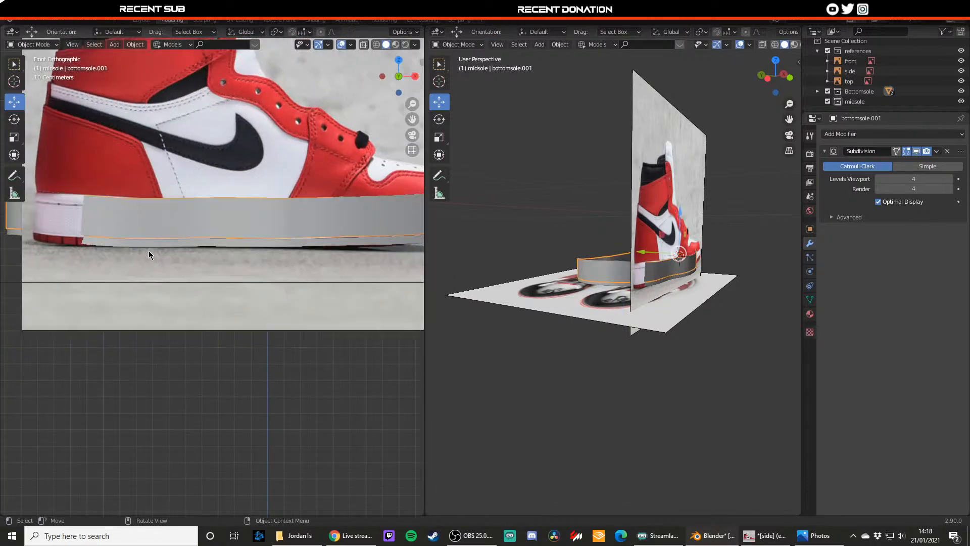
key("Tab")
scroll(163, 260, "up", 5)
scroll(152, 247, "up", 2)
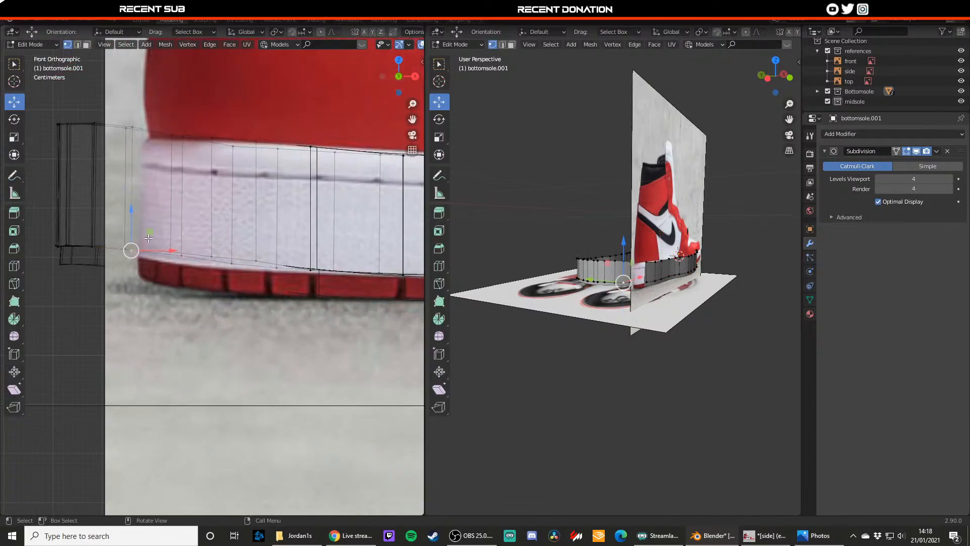
middle_click_drag(143, 232, 181, 293)
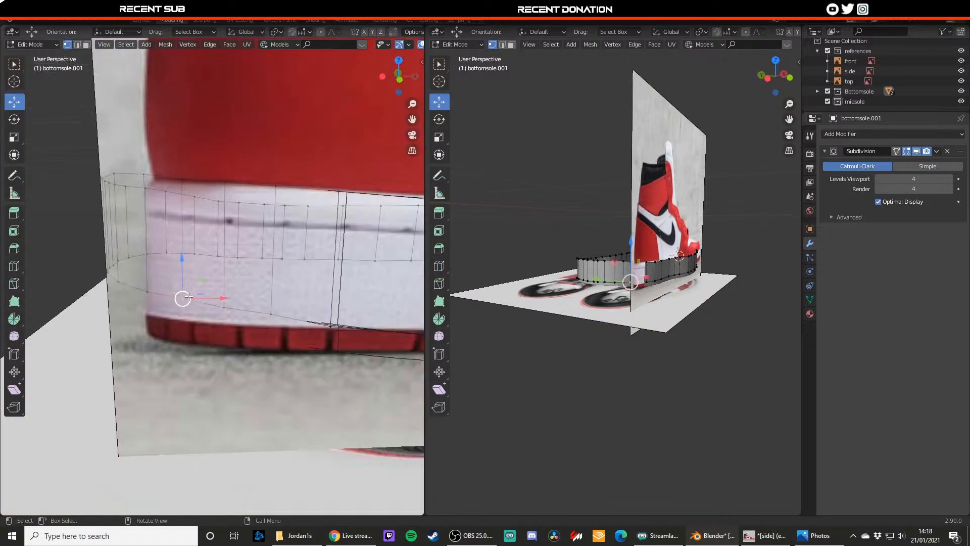
key("KP_1")
left_click_drag(191, 234, 188, 244)
middle_click_drag(188, 244, 271, 277)
left_click_drag(255, 256, 284, 267)
middle_click_drag(284, 266, 271, 267)
- Lower two bottom rim vertices on the outer side just ahead of the heel to close the gap
left_click(357, 281)
left_click_drag(357, 262, 357, 269)
middle_click_drag(357, 269, 263, 264, "shift")
left_click(290, 272)
left_click_drag(290, 253, 291, 256)
middle_click_drag(291, 257, 196, 257, "shift")
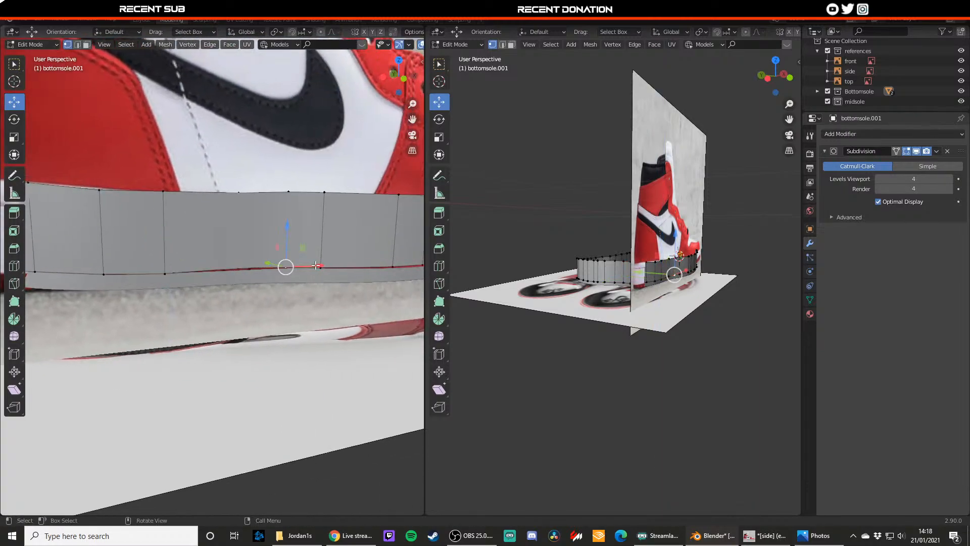
- Adjust the height of the midsole's bottom rim vertices beneath the swoosh to follow the bottom sole's edge
key("alt+z")
left_click(224, 271)
key("alt+z")
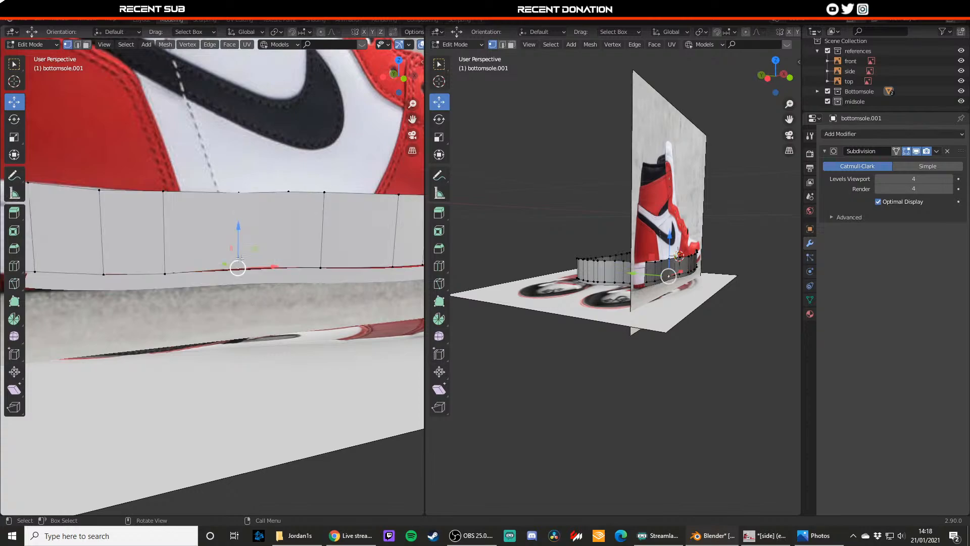
left_click_drag(238, 262, 284, 252)
left_click(287, 268)
left_click(321, 268)
- Lower the midsole's bottom rim vertices along the outer midfoot, ahead of the swoosh, onto the bottom sole
middle_click_drag(378, 266, 276, 274, "shift")
left_click(293, 274)
left_click_drag(293, 259, 328, 261)
left_click(327, 271)
middle_click_drag(328, 262, 304, 263)
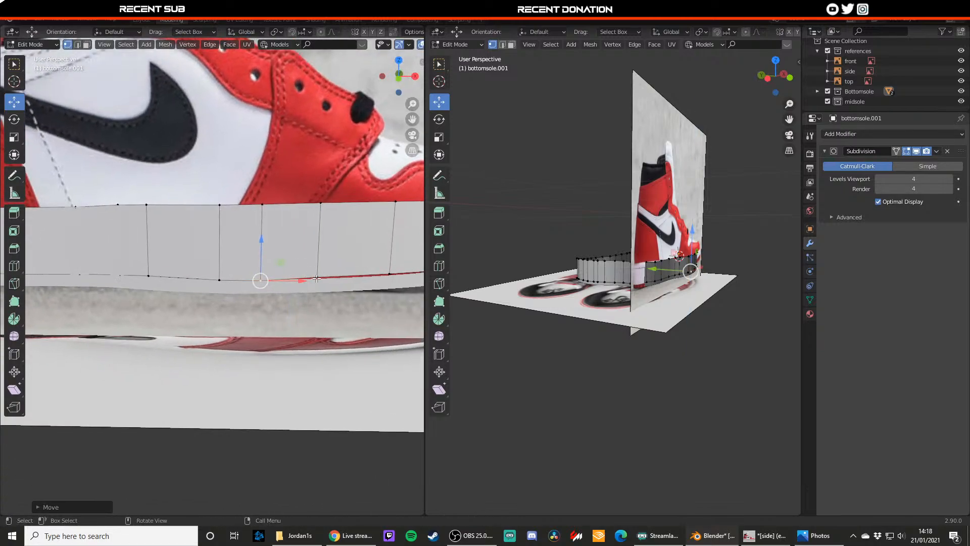
left_click(316, 276)
left_click_drag(319, 263, 320, 265)
- Lower the next bottom rim vertices along the outer forefoot to meet the bottom sole's upper edge
middle_click_drag(327, 270, 231, 267, "shift")
left_click(294, 269)
left_click_drag(294, 256, 294, 258)
middle_click_drag(306, 263, 202, 263, "shift")
left_click_drag(263, 250, 263, 252)
middle_click_drag(336, 262, 297, 263)
- Adjust the bottom rim vertices on the outer side of the toe, using see-through display to reach those behind the photo
key("alt+z")
left_click_drag(289, 254, 289, 256)
key("z")
key("alt+z")
key("g")
key("z")
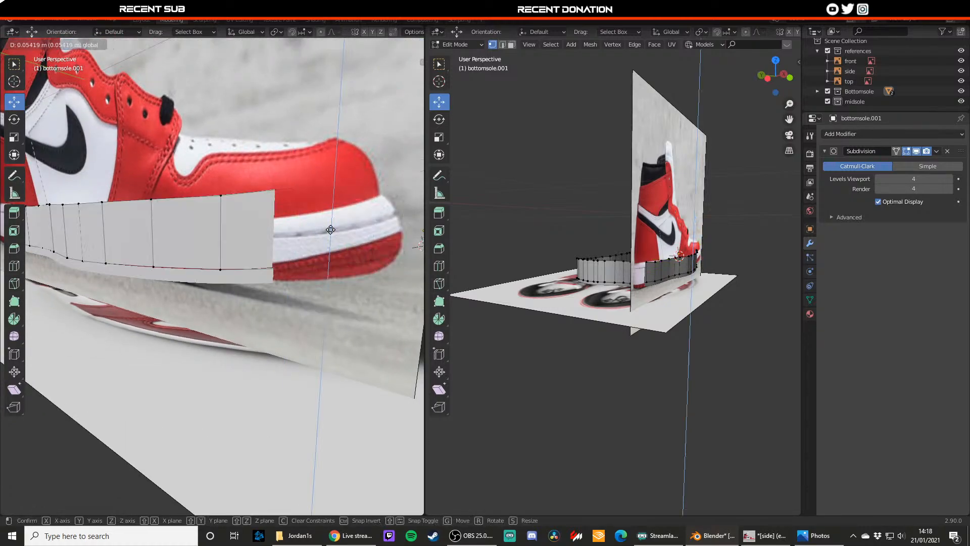
left_click(332, 231)
key("z")
left_click(295, 266)
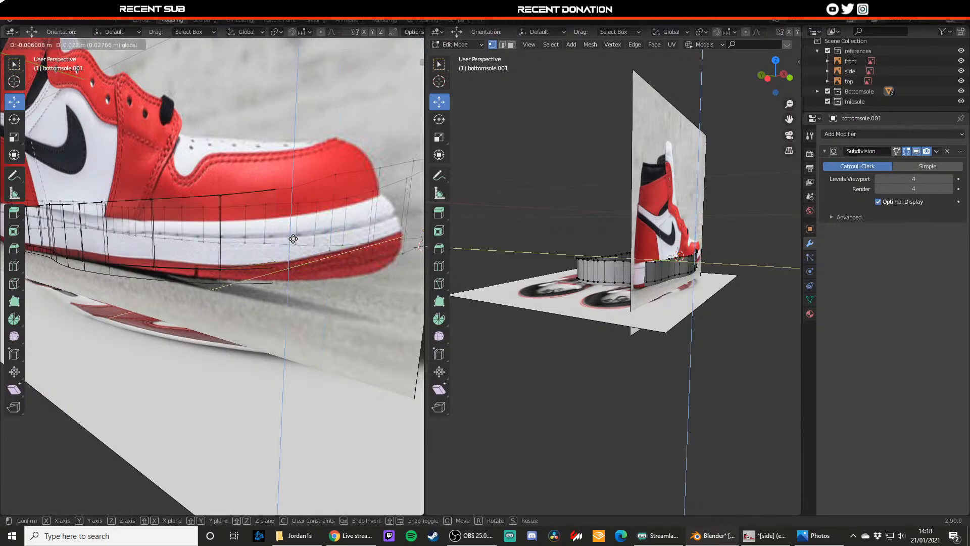
key("alt+z")
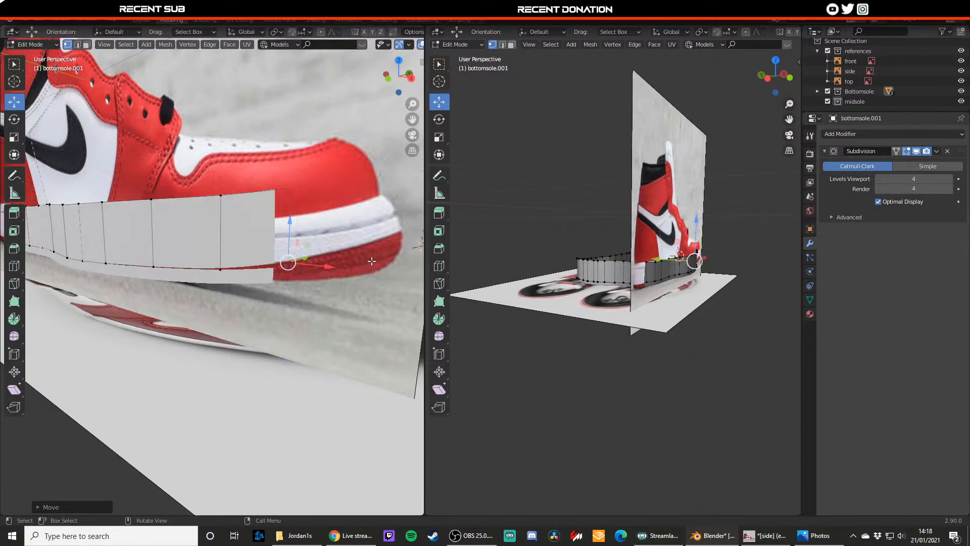
- Move the bottom rim vertex at the outer tip of the toe along Z to follow the sole's upward curve
left_click(372, 261)
key("g")
key("z")
left_click(373, 222)
key("z")
left_click(340, 228)
middle_click_drag(334, 263, 283, 277)
scroll(283, 277, "down", 3)
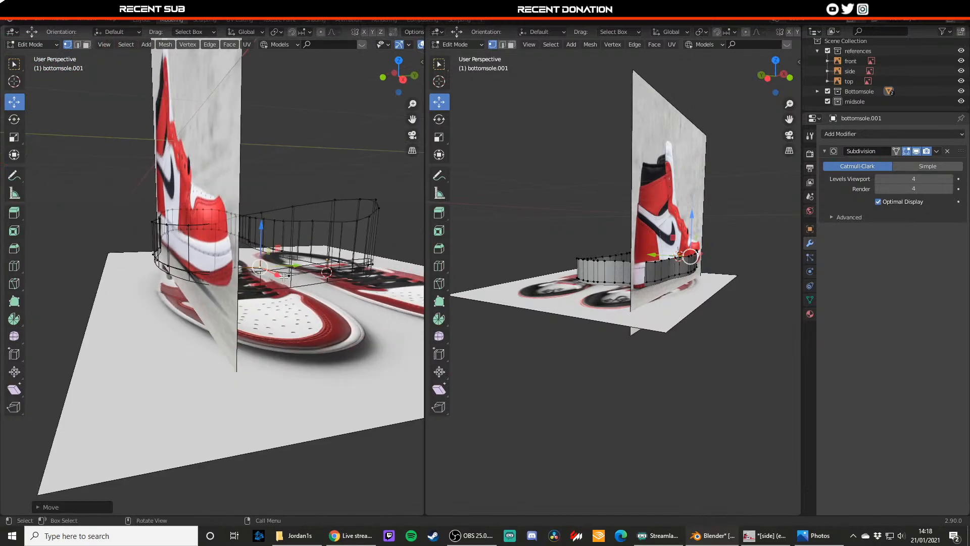
- Adjust the heights of the bottom rim vertices across the front of the toe in solid shading
left_click_drag(289, 257, 290, 252)
middle_click_drag(282, 283, 262, 276)
mouse_move(262, 261)
left_mouse_down()
mouse_move(292, 244)
mouse_move(320, 249)
left_mouse_up()
left_click(293, 279)
left_click(318, 278)
key("z")
left_click(368, 262)
mouse_move(368, 263)
middle_mouse_down()
mouse_move(311, 274)
mouse_move(195, 275)
middle_mouse_up()
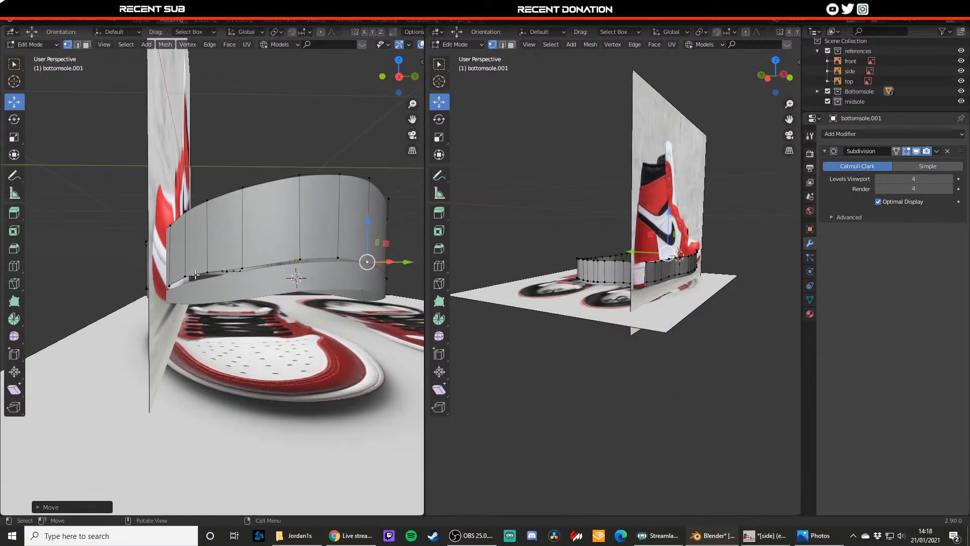
- Fine-tune the toe-front rim vertices along Z to close the remaining gaps between the midsole and bottom sole strips
left_click_drag(187, 262, 242, 258)
left_click(169, 286)
left_click(185, 284)
left_click(207, 273)
left_click(236, 270)
left_click(300, 261)
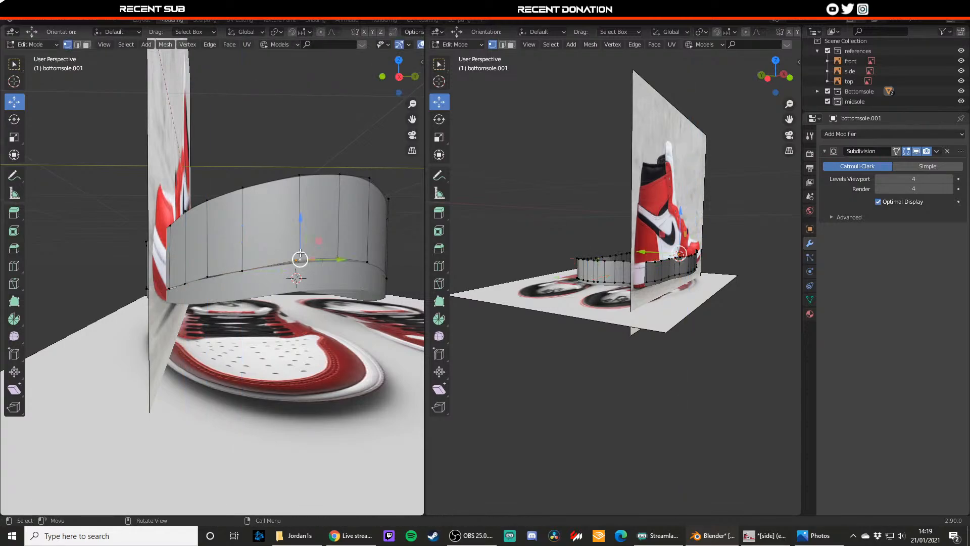
left_click_drag(300, 250, 299, 254)
left_click(368, 262)
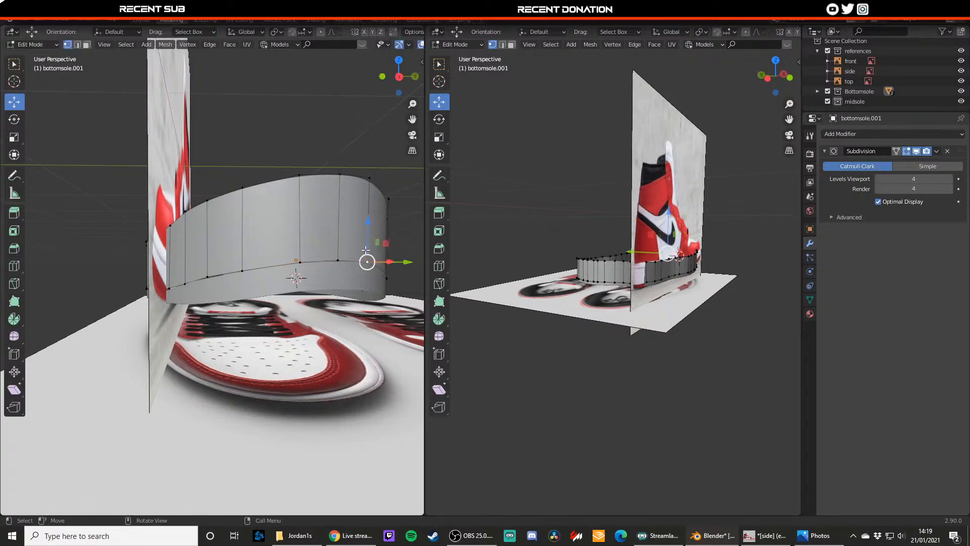
left_click_drag(366, 249, 367, 249)
- Align the midsole's bottom rim vertices along the inner forefoot with the bottom sole's upper edge
middle_click_drag(349, 250, 264, 265)
left_click(216, 315)
left_click_drag(220, 301, 221, 289)
left_click_drag(306, 309, 306, 306)
middle_click_drag(334, 319, 273, 297, "shift")
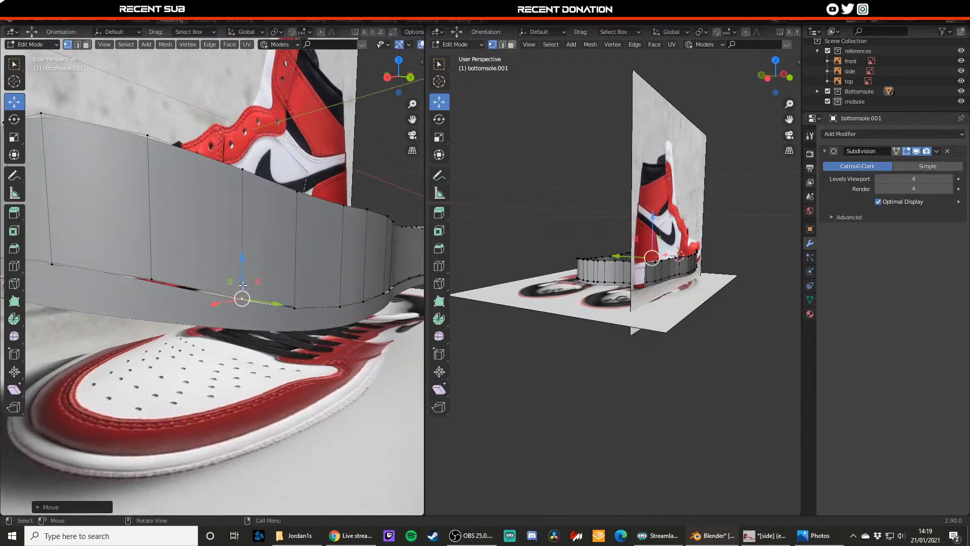
left_click_drag(242, 286, 295, 286)
left_click(292, 310)
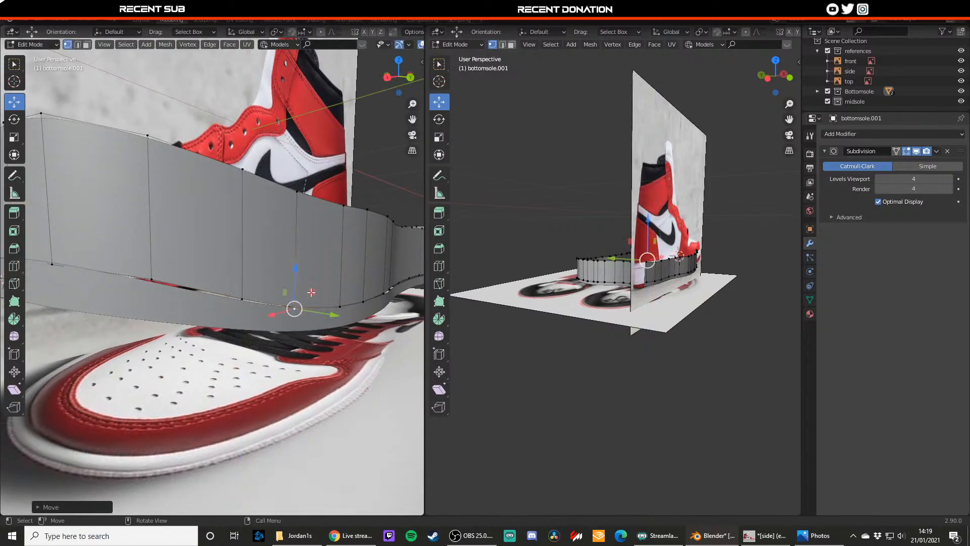
- Adjust the midsole's bottom rim vertices from the forefoot toward the arch along Z to meet the bottom sole's upper edge
middle_click_drag(331, 303, 284, 304)
left_click(281, 313)
left_click_drag(279, 294, 321, 293)
left_click(322, 310)
middle_click_drag(325, 297, 246, 293)
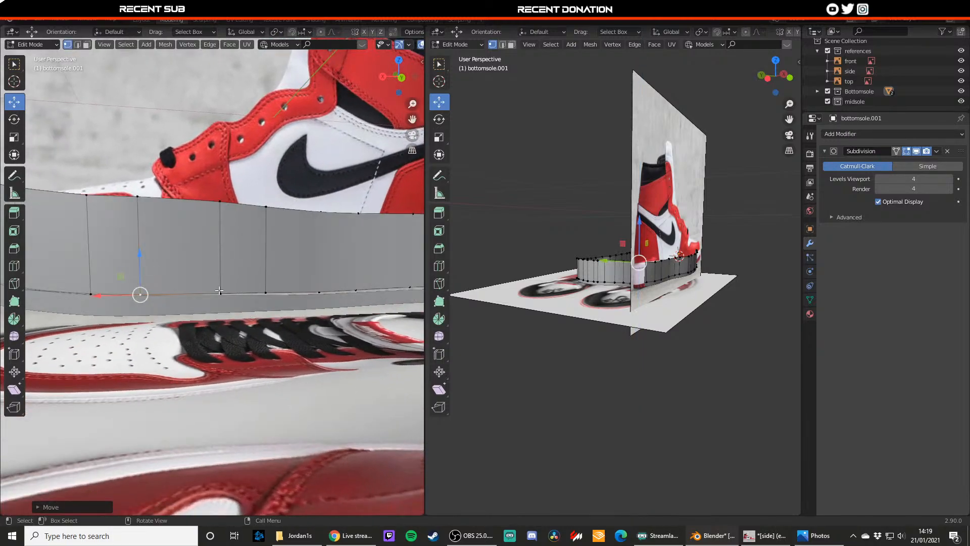
left_click_drag(222, 278, 319, 280)
left_click(266, 292)
left_click(319, 293)
key("Tab")
- Check the seam between the two strips around the toe and nudge a midsole bottom rim vertex along the forefoot side
scroll(307, 287, "down", 4)
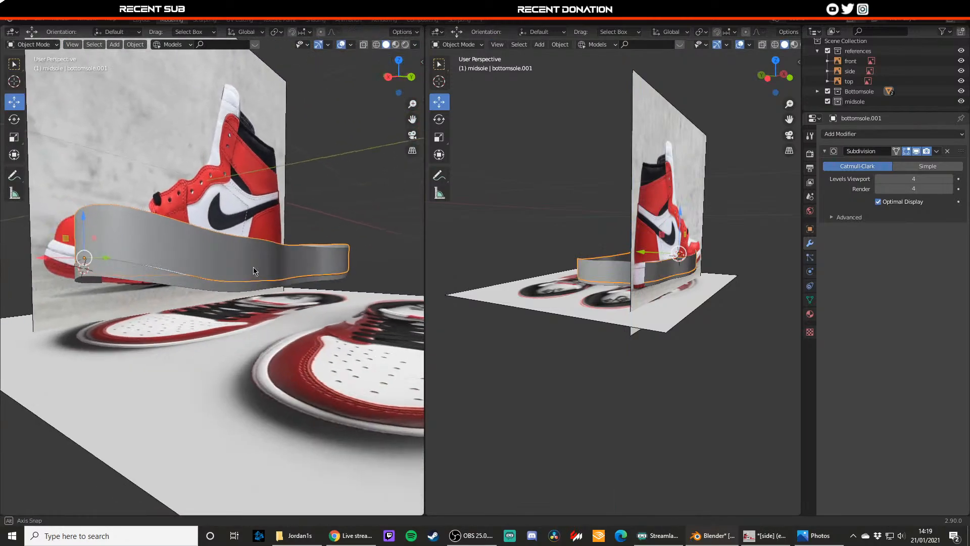
middle_click_drag(157, 268, 236, 271)
middle_click_drag(141, 283, 226, 292)
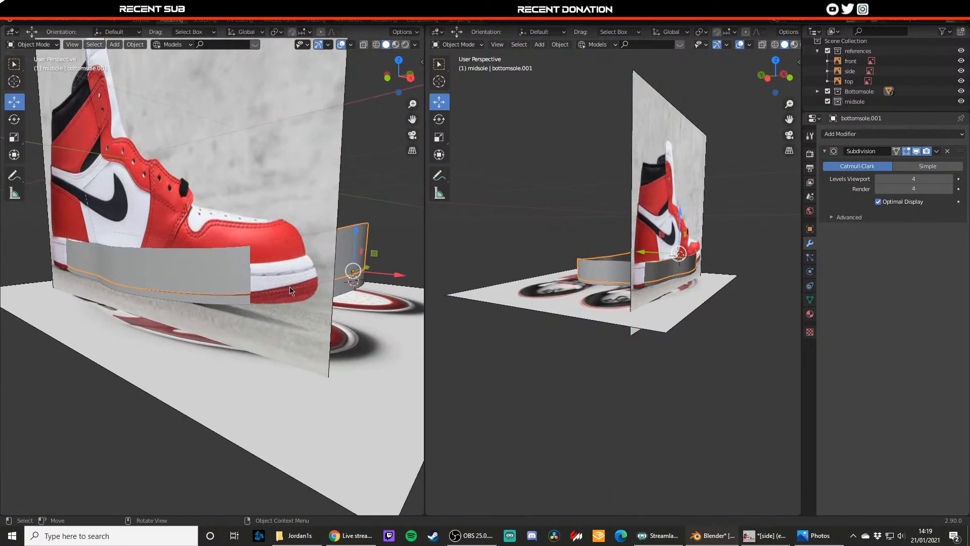
middle_click_drag(309, 286, 153, 290)
key("Tab")
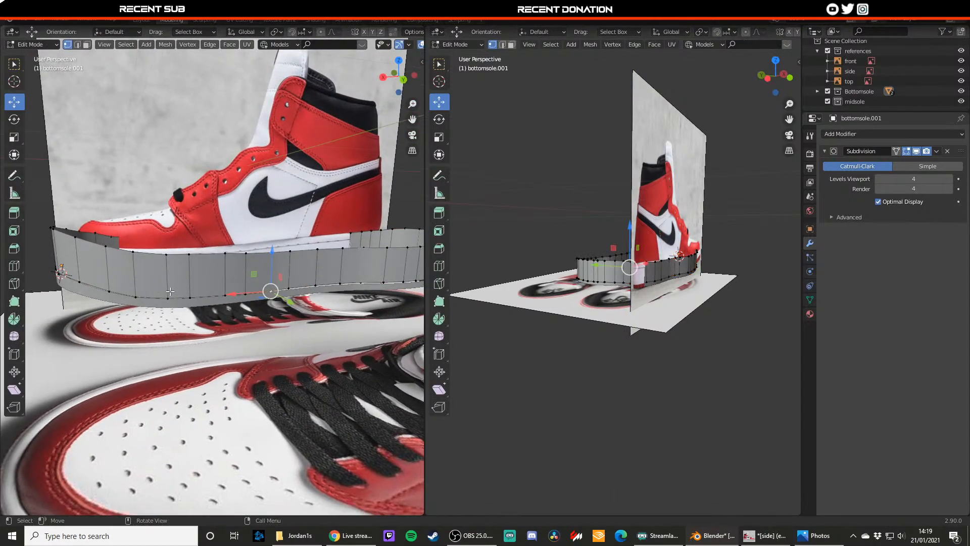
left_click_drag(168, 280, 168, 283)
key("Tab")
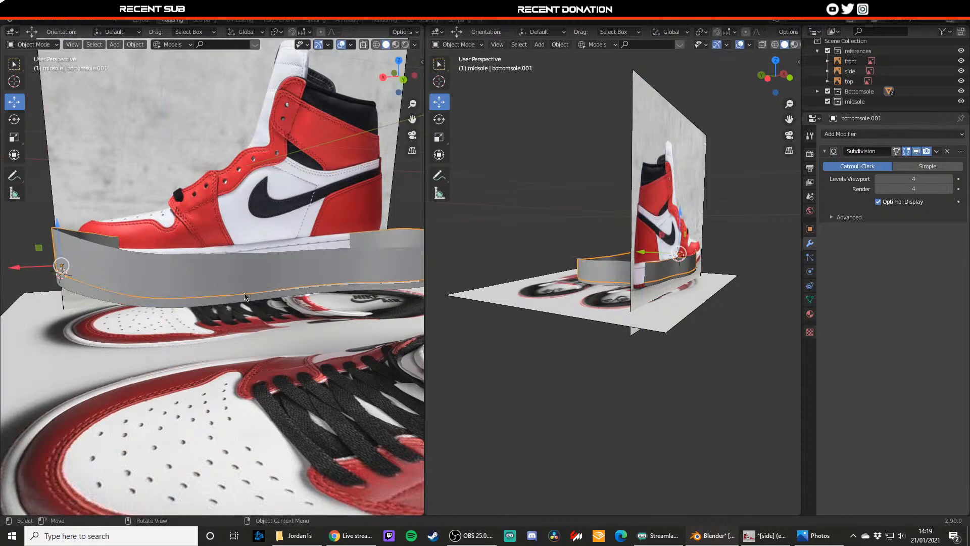
mouse_move(262, 294)
middle_mouse_down()
mouse_move(235, 287)
mouse_move(279, 293)
middle_mouse_up()
key("Tab")
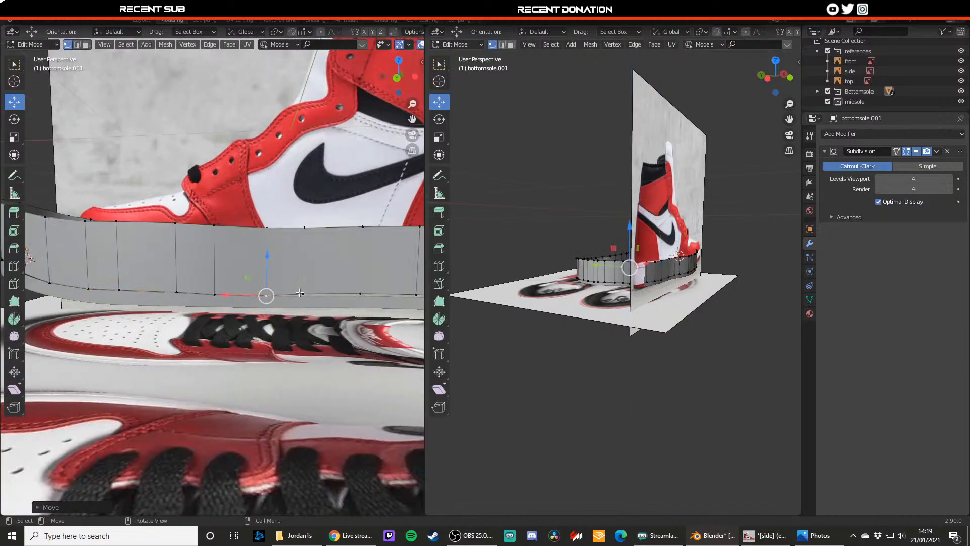
- Move the midsole's bottom rim vertices along the midfoot on Z so they follow the bottom sole's edge
left_click(361, 292)
key("g")
left_click(363, 286)
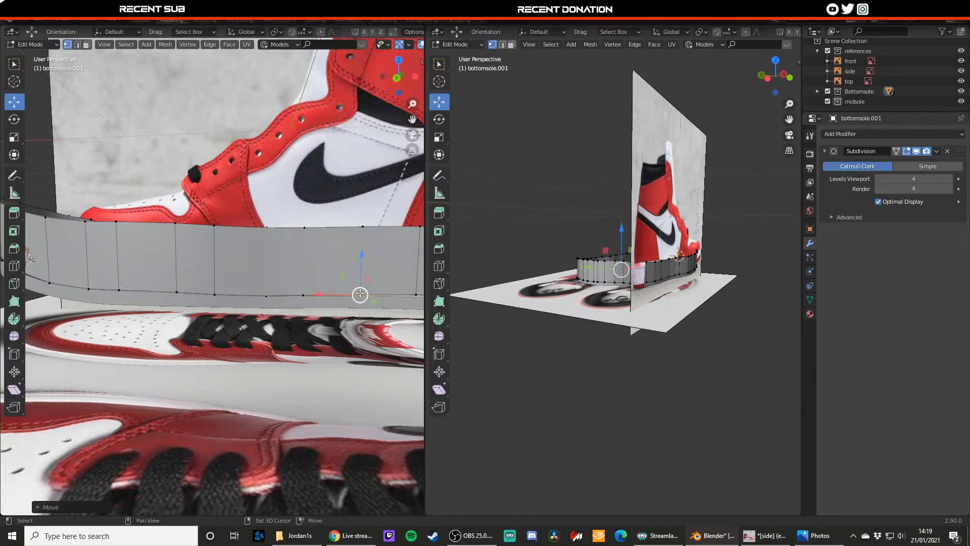
middle_click_drag(363, 288, 237, 278, "shift")
left_click(246, 273)
key("g")
left_click(250, 268)
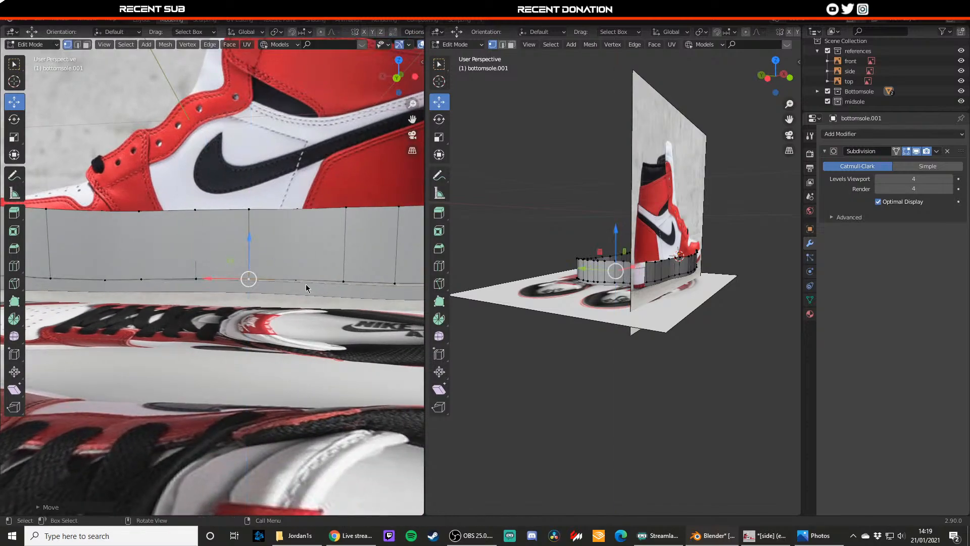
key("g")
left_click(342, 274)
key("Tab")
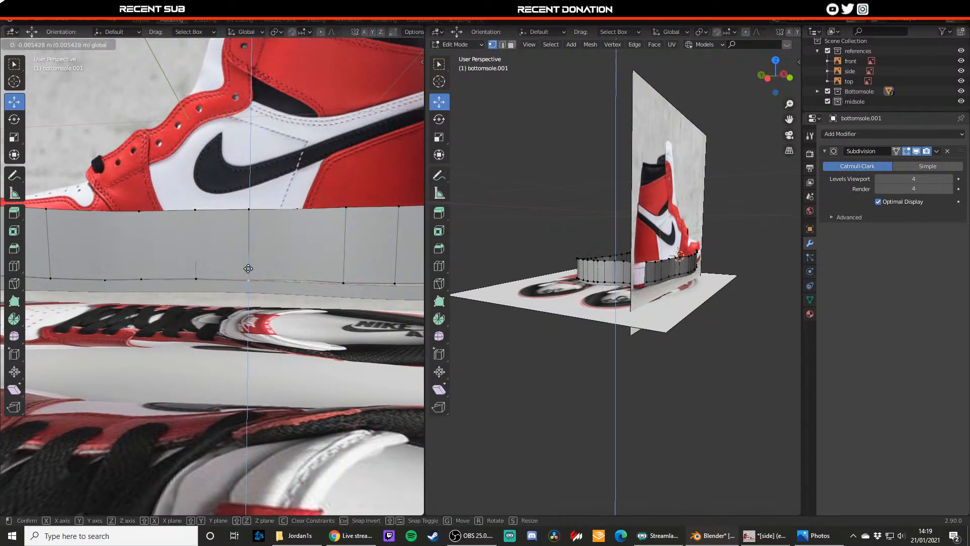
- In front orthographic view, lower the midsole's top rim vertex just behind the dashed ankle seam to the photo's midsole edge
scroll(252, 271, "down", 6)
left_click(397, 254)
middle_click_drag(258, 283, 195, 256)
scroll(215, 306, "up", 4)
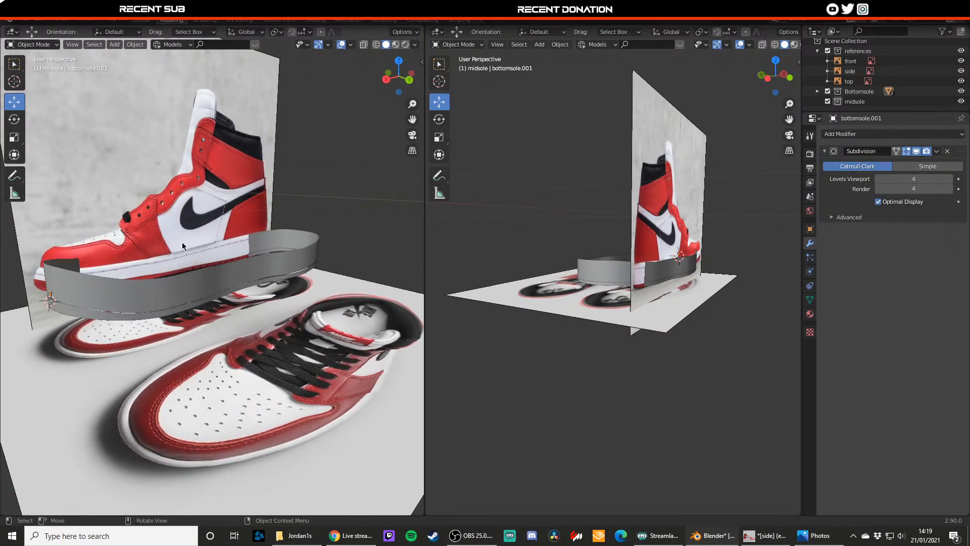
left_click(385, 78)
key("KP_Decimal")
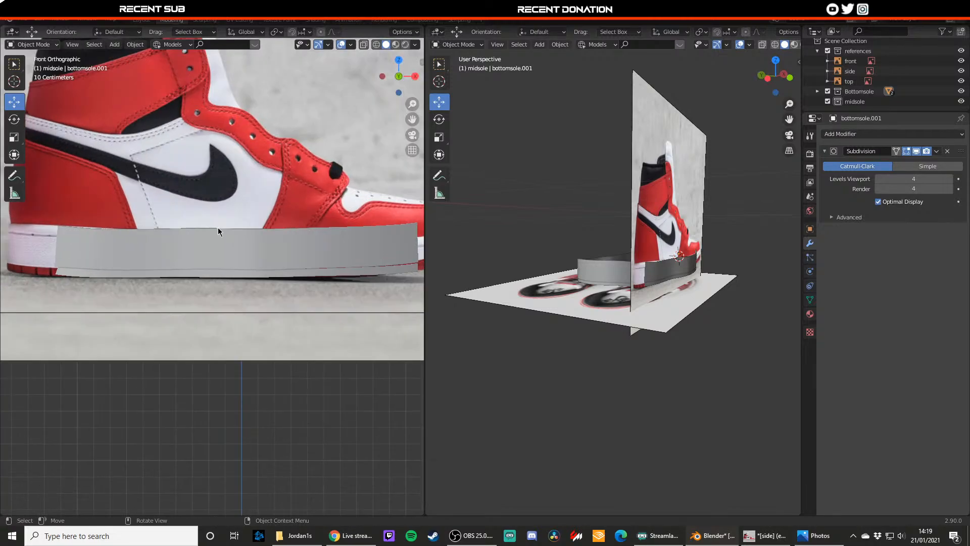
key("Tab")
key("g")
key("z")
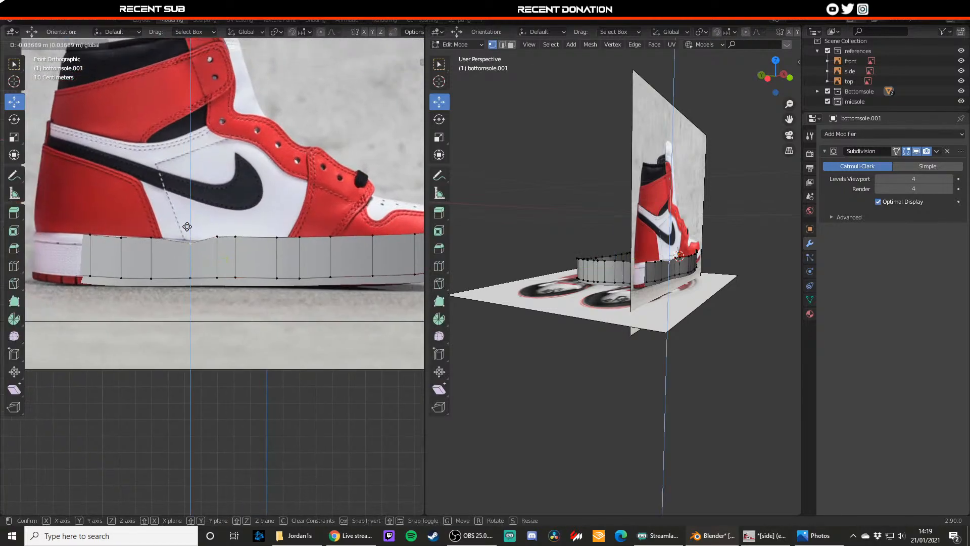
left_click_drag(187, 227, 372, 237)
- Lower the midsole's top rim vertices from the midfoot to the forefoot along Z to trace the photo's midsole top edge
left_click(217, 236)
left_click(235, 236)
left_click(277, 237)
left_click(278, 237)
left_click(299, 237)
left_click(327, 236)
left_click(373, 235)
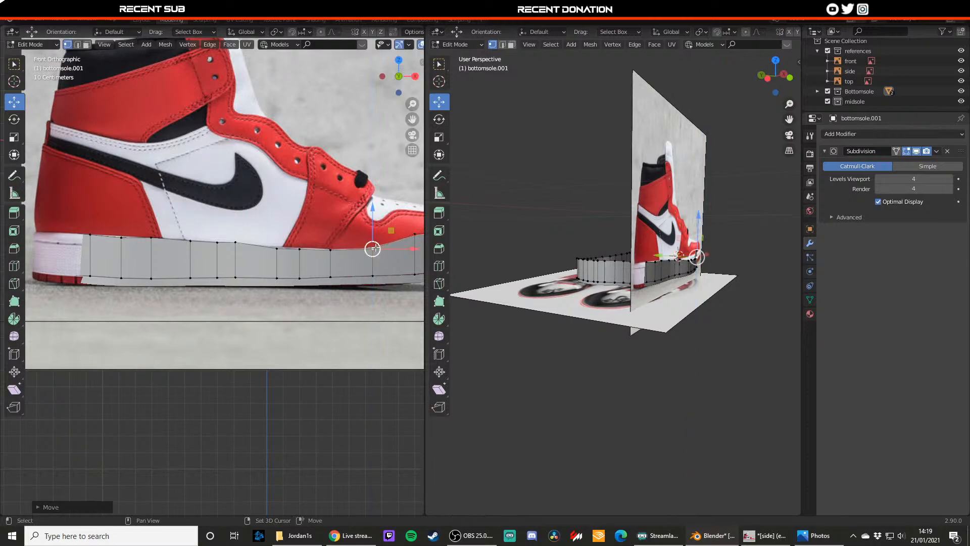
- Lower the top rim vertices approaching the toe to the photo's midsole edge, turning on X-ray to reach the hidden ones
middle_click_drag(413, 252, 274, 252, "shift")
left_click(277, 234)
left_click_drag(277, 229, 277, 232)
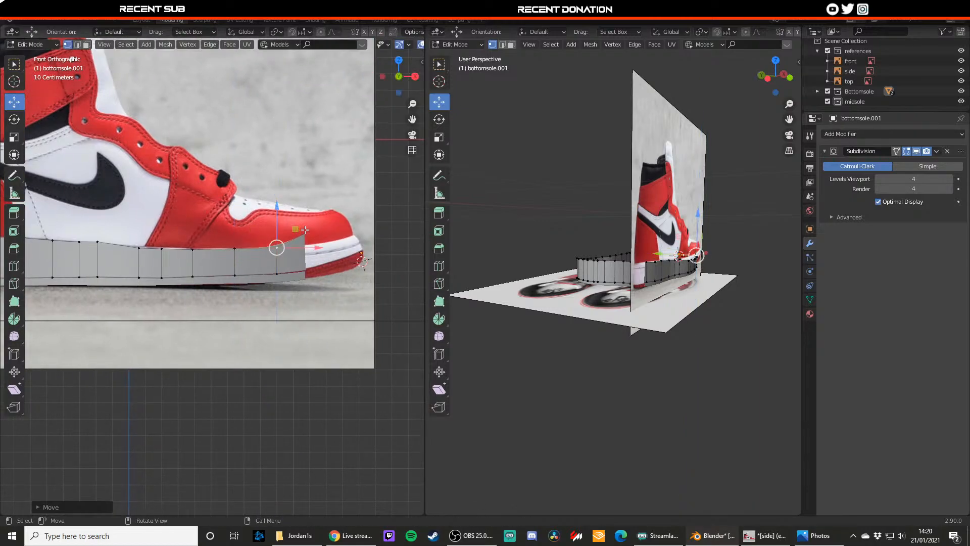
key("alt+z")
key("alt+z")
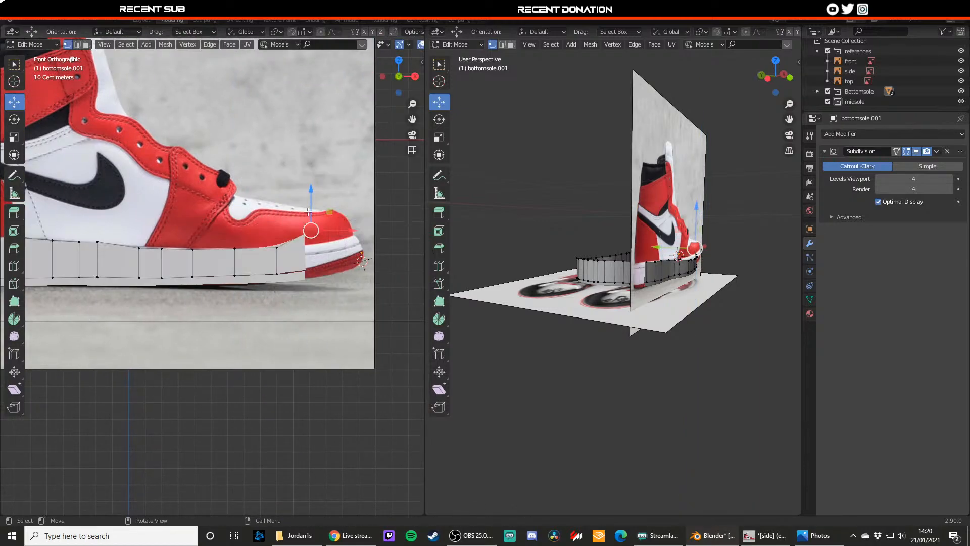
key("alt+z")
left_click_drag(310, 214, 348, 230)
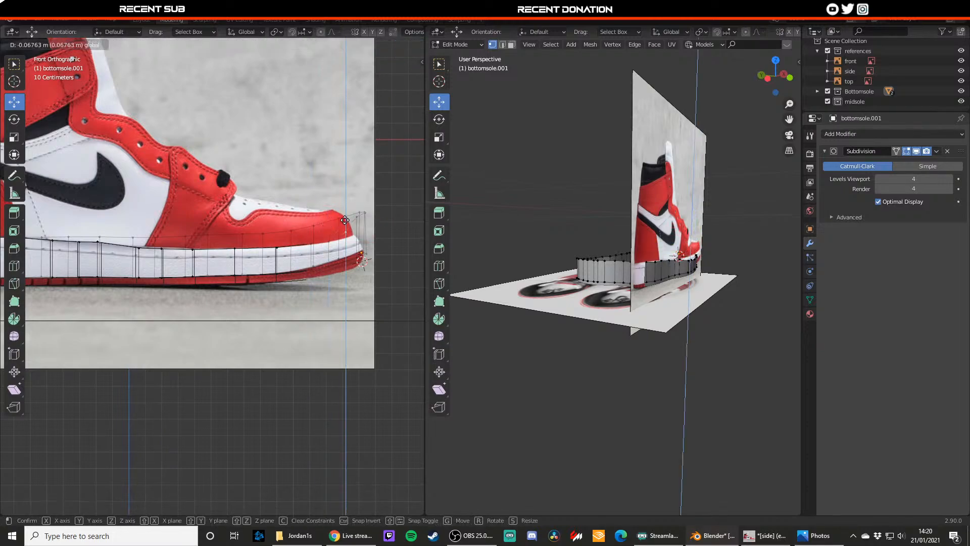
- Lower the top rim vertices around the toe tip and the start of its opposite side along Z to match the photo
key("g")
key("z")
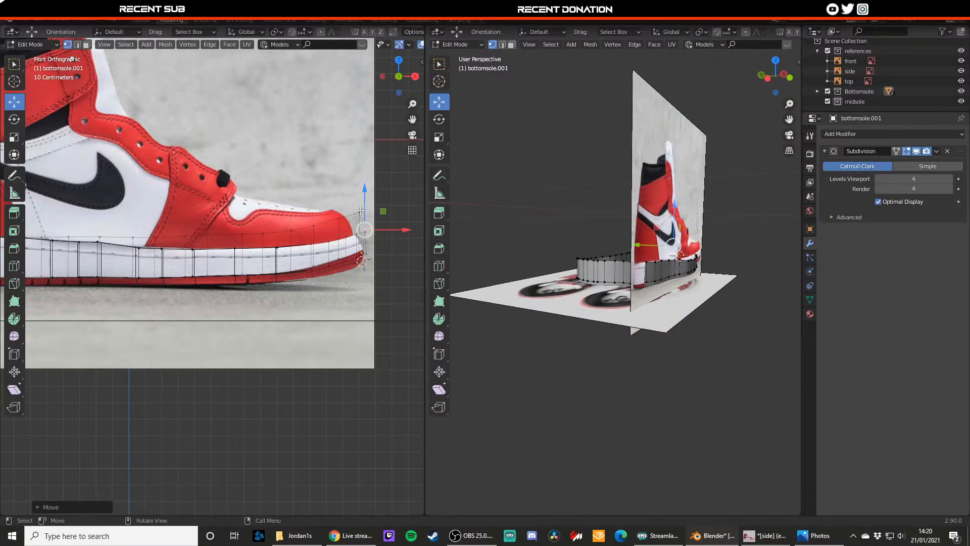
left_click(357, 219)
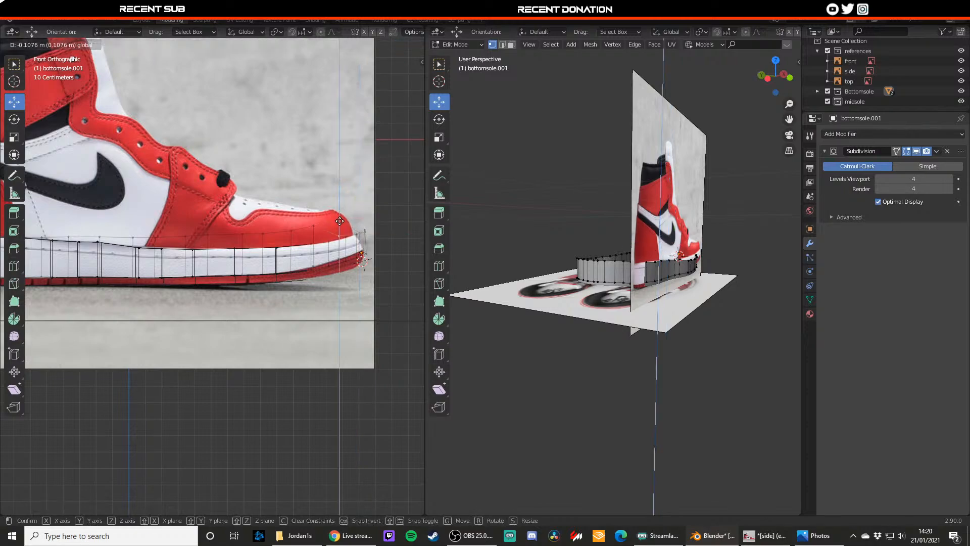
left_click(291, 235)
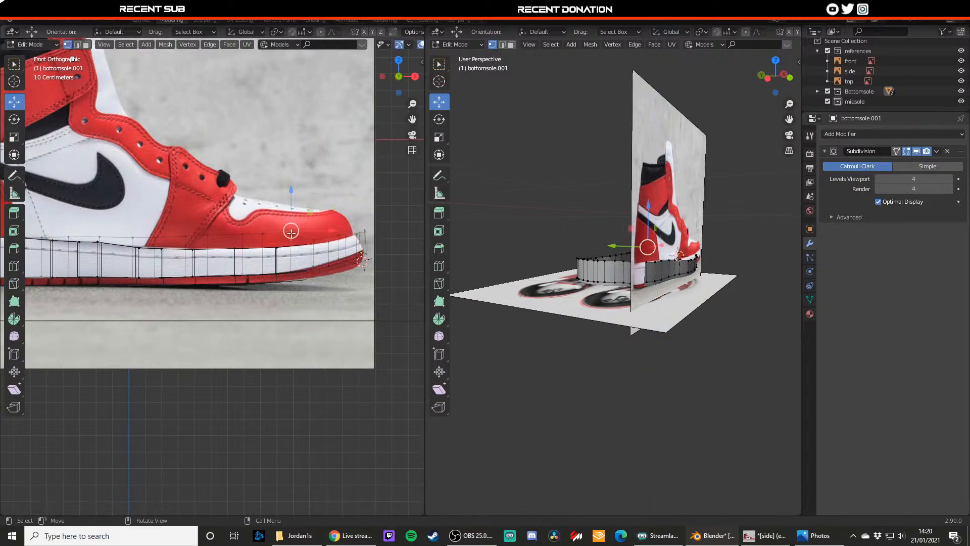
key("g")
key("z")
left_click(291, 235)
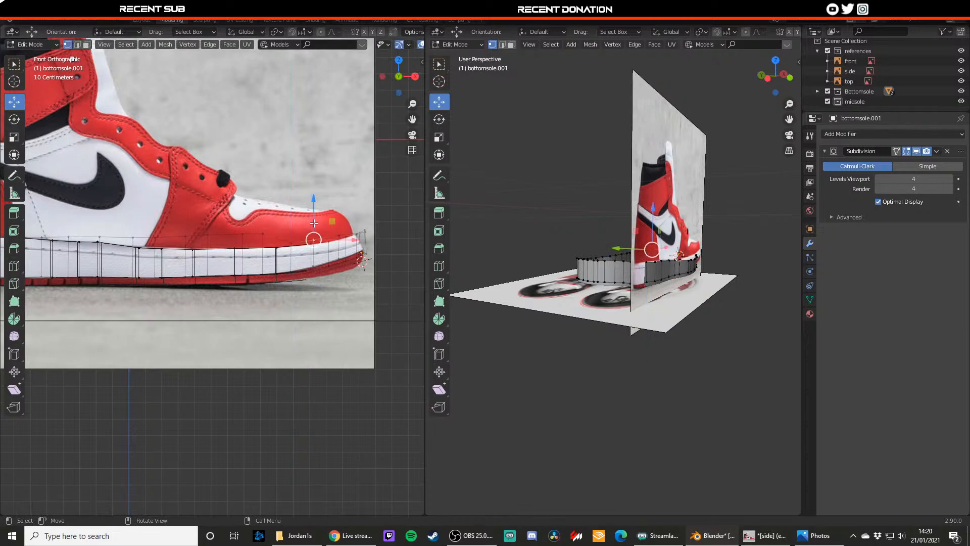
- In back orthographic view, lower the top rim vertices along the forefoot to the photo's midsole top edge
left_click_drag(414, 76, 415, 76)
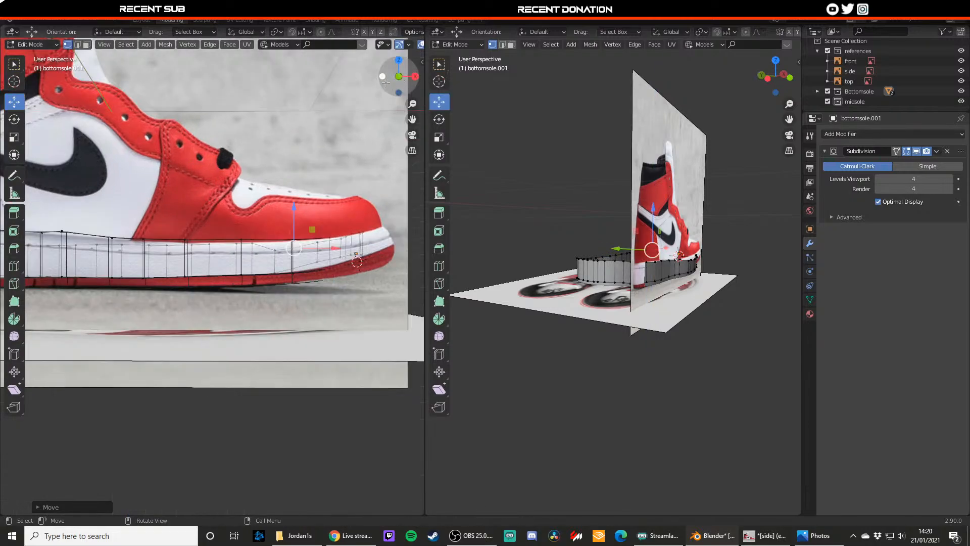
left_click(382, 77)
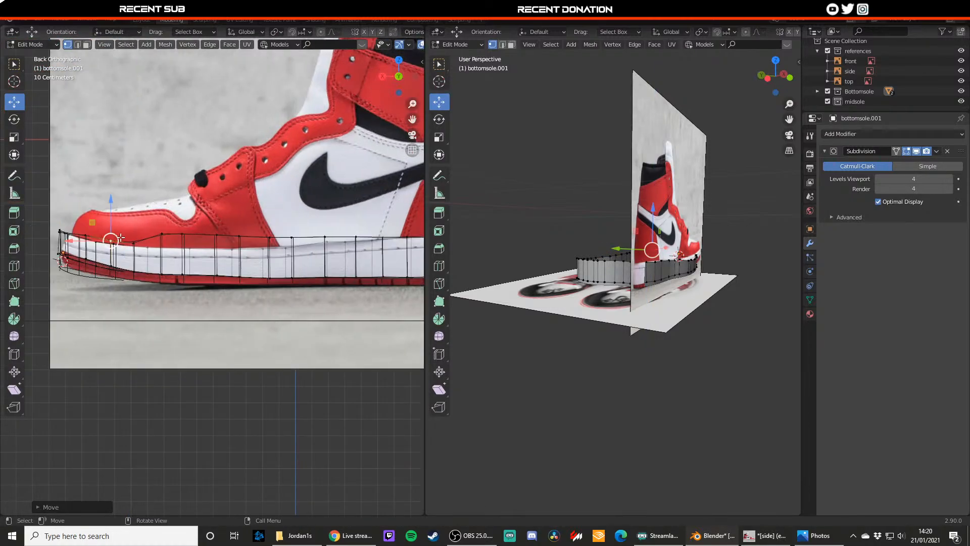
left_click_drag(134, 224, 292, 235)
left_click(162, 234)
left_click(183, 233)
left_click(217, 234)
left_click(239, 235)
left_click(269, 235)
left_click(292, 237)
- Align the top rim vertices from the midfoot to the front of the heel with the photo's midsole edge along Z
middle_click_drag(294, 232, 262, 233, "shift")
left_click(293, 236)
left_click_drag(297, 224, 325, 230)
left_click(324, 237)
middle_click_drag(327, 235, 225, 231, "shift")
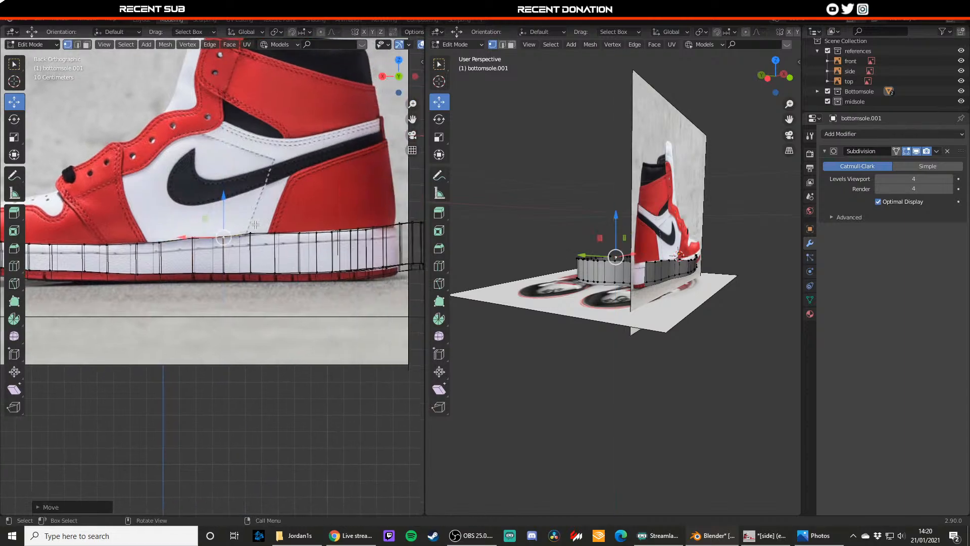
left_click(252, 234)
left_click_drag(251, 222, 251, 223)
left_click(318, 234)
left_click_drag(317, 218, 332, 218)
left_click(340, 226)
left_click(333, 232)
- Adjust the heights of the heel's top rim vertices and switch the viewport to Material Preview shading
middle_click_drag(396, 226, 330, 227, "shift")
mouse_move(367, 231)
left_mouse_down()
mouse_move(350, 207)
mouse_move(317, 217)
left_mouse_up()
key("z")
key("z")
left_click(334, 250)
key("z")
left_click(335, 250)
key("g")
key("z")
key("Tab")
- Smooth the midsole's top rim between the arch and heel in perspective by adjusting its uneven vertices along Z
middle_click_drag(326, 225, 219, 292)
scroll(346, 227, "down", 5)
scroll(319, 298, "up", 3)
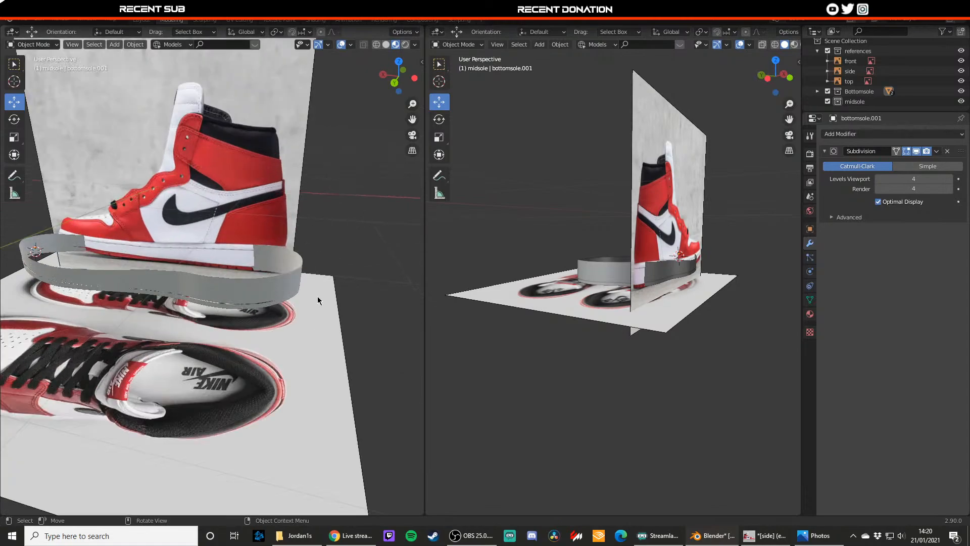
scroll(285, 295, "up", 4)
key("Tab")
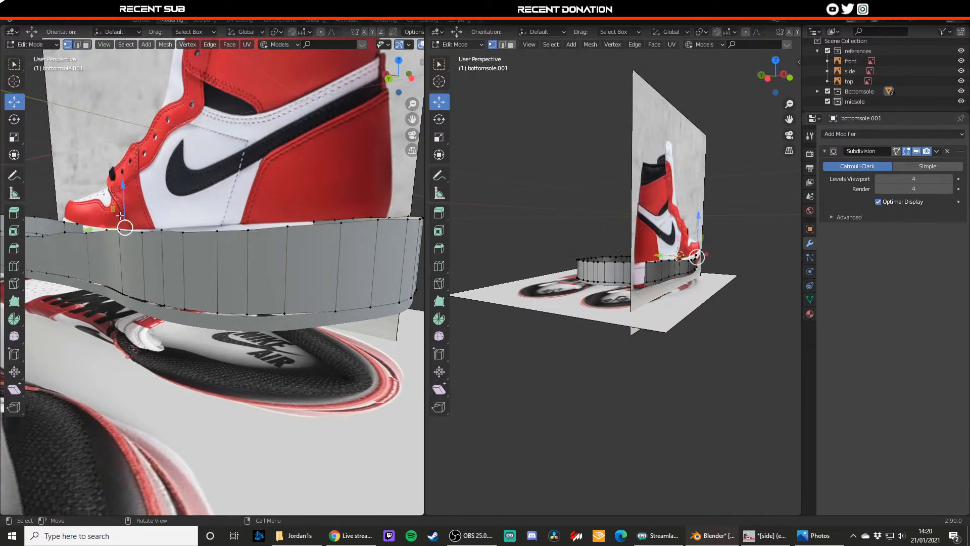
middle_click_drag(126, 231, 147, 226)
mouse_move(147, 226)
left_mouse_down()
mouse_move(122, 227)
mouse_move(147, 227)
left_mouse_up()
left_click(120, 242)
left_click(148, 244)
left_click(214, 246)
left_click_drag(212, 229, 212, 232)
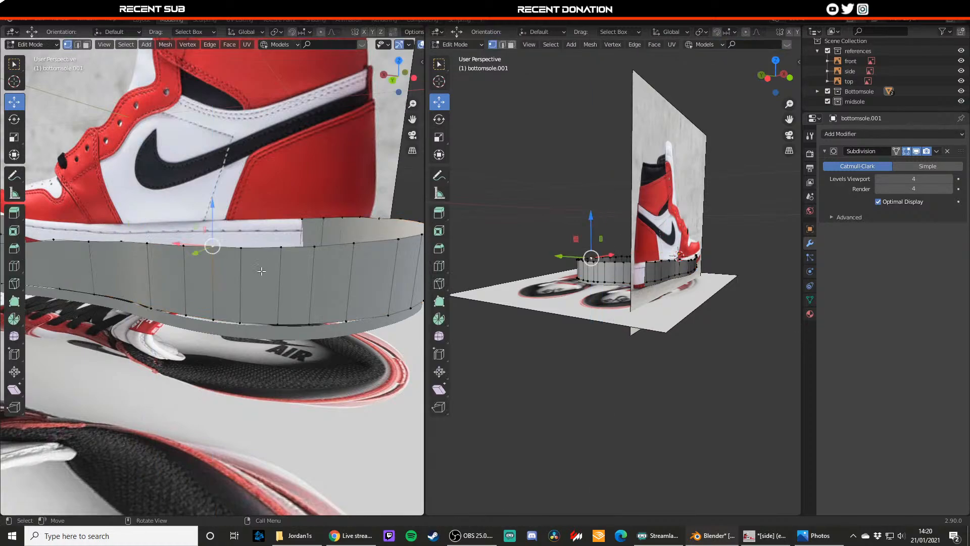
- Move the midsole's bottom rim vertices along the heel side on Z to close the gaps above the bottom sole
left_click(213, 320)
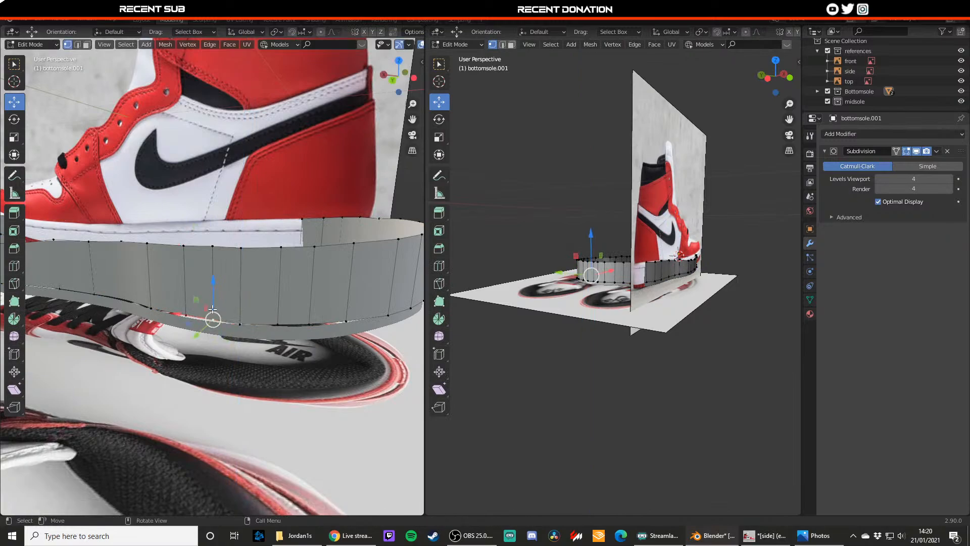
left_click_drag(212, 306, 187, 303)
left_click(187, 315)
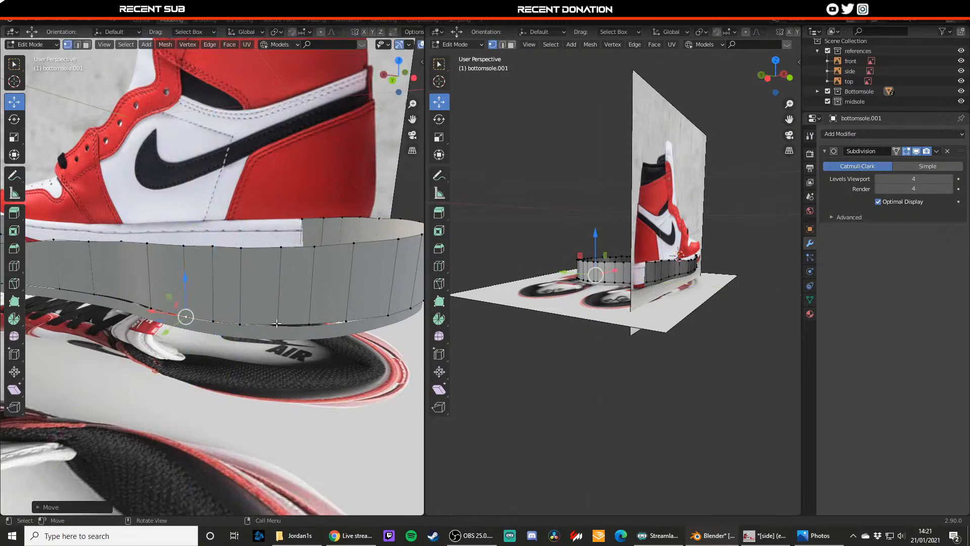
left_click(277, 323)
left_click_drag(277, 310, 347, 311)
left_click(308, 325)
left_click(346, 321)
middle_click_drag(210, 299, 225, 302)
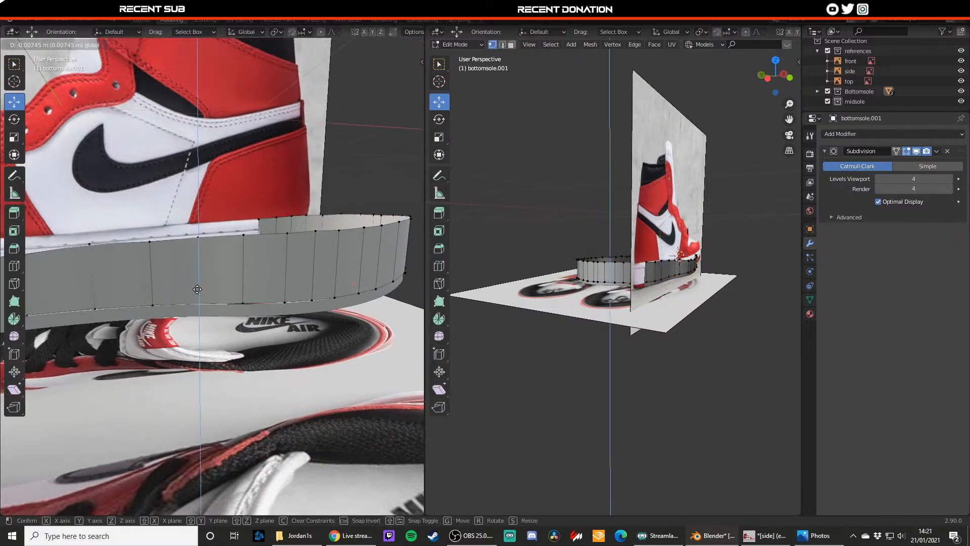
key("Tab")
- Deselect the midsole and examine its fit against the bottom sole and side reference from all around
scroll(285, 300, "down", 2)
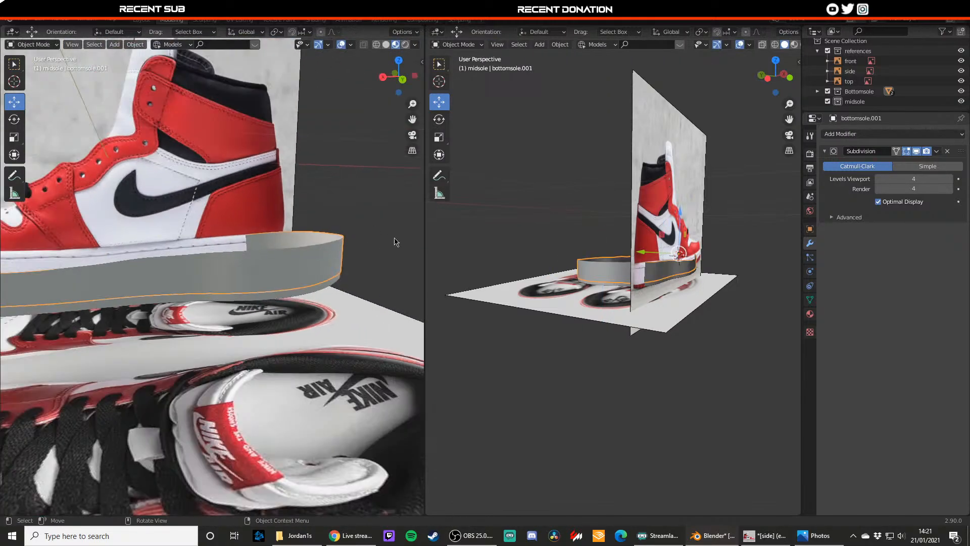
left_click(396, 241)
middle_click_drag(283, 304, 183, 338)
middle_click_drag(201, 296, 108, 272)
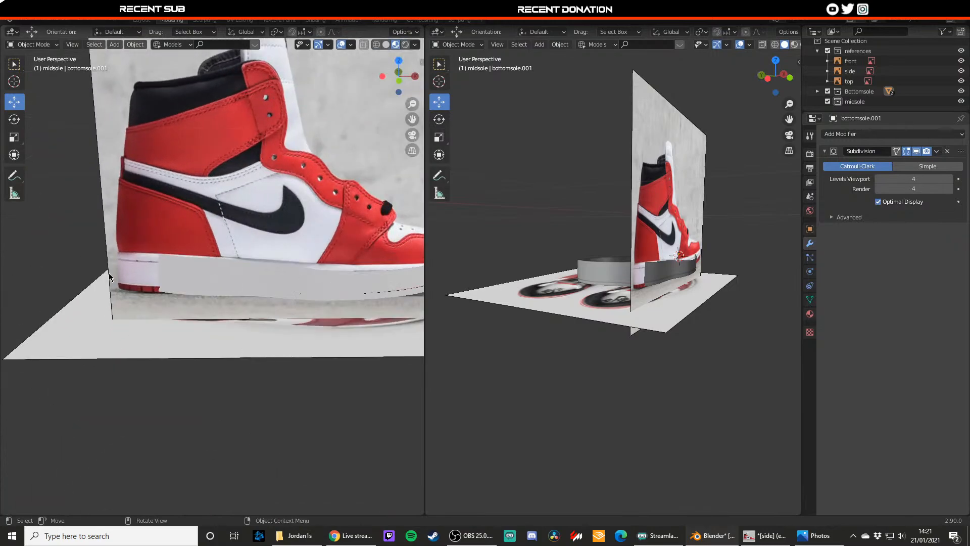
scroll(161, 271, "up", 2)
scroll(240, 265, "down", 3)
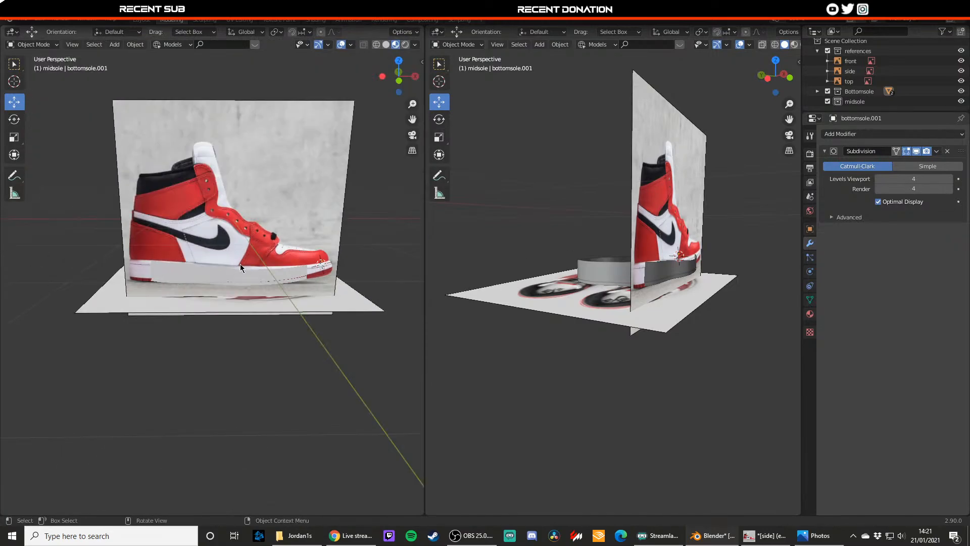
middle_click_drag(285, 258, 165, 281)
scroll(164, 281, "up", 4)
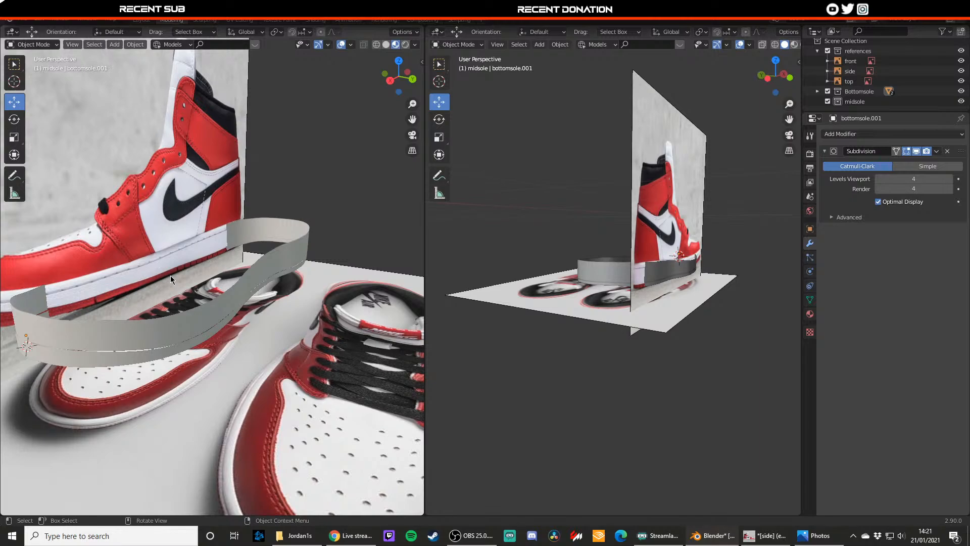
- Select the bottom sole strip and inspect its vertices along the seam with the midsole
left_click(134, 368)
key("Tab")
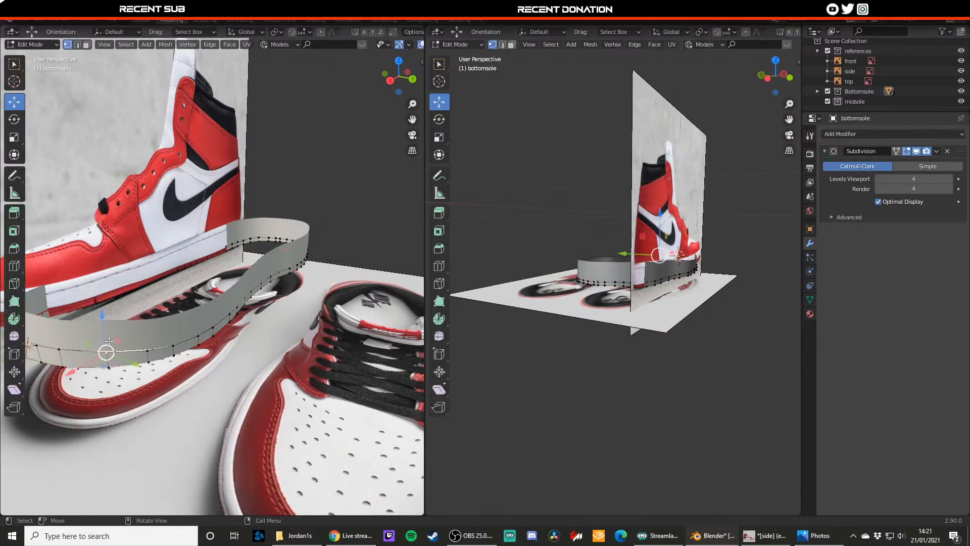
key("Tab")
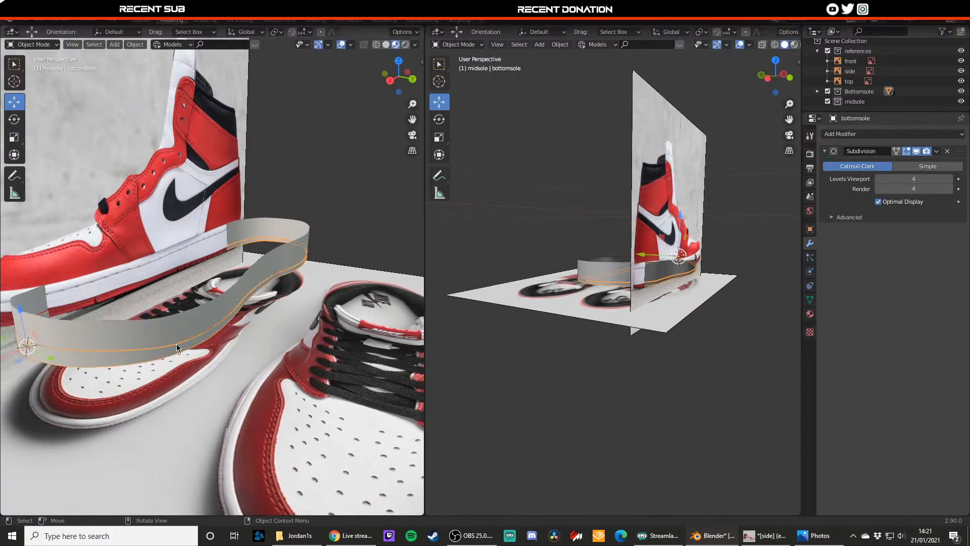
- Raise a bottom rim vertex of the midsole near the toe slightly along Z and check the strip's fit from the side
middle_click_drag(333, 211, 172, 282)
key("Tab")
key("Tab")
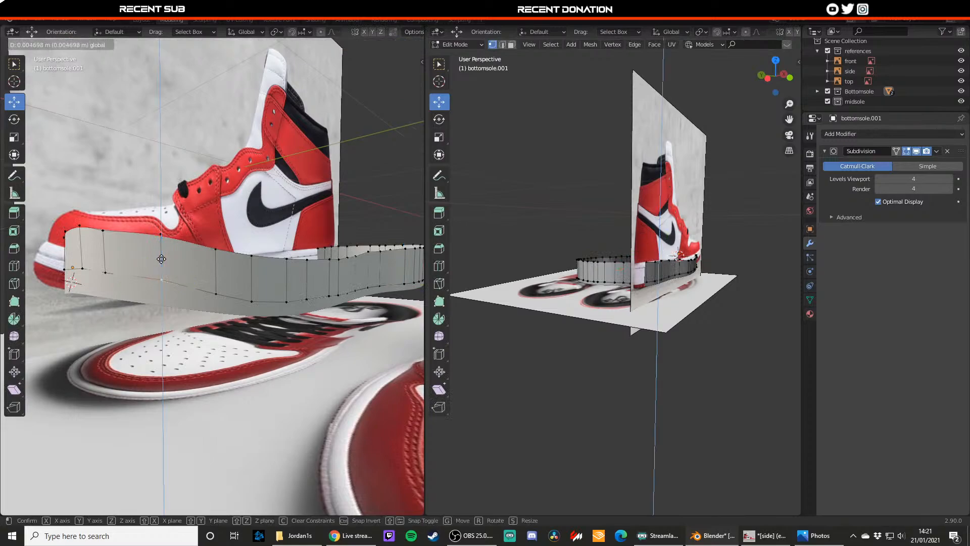
scroll(353, 198, "down", 5)
middle_click_drag(404, 200, 372, 238)
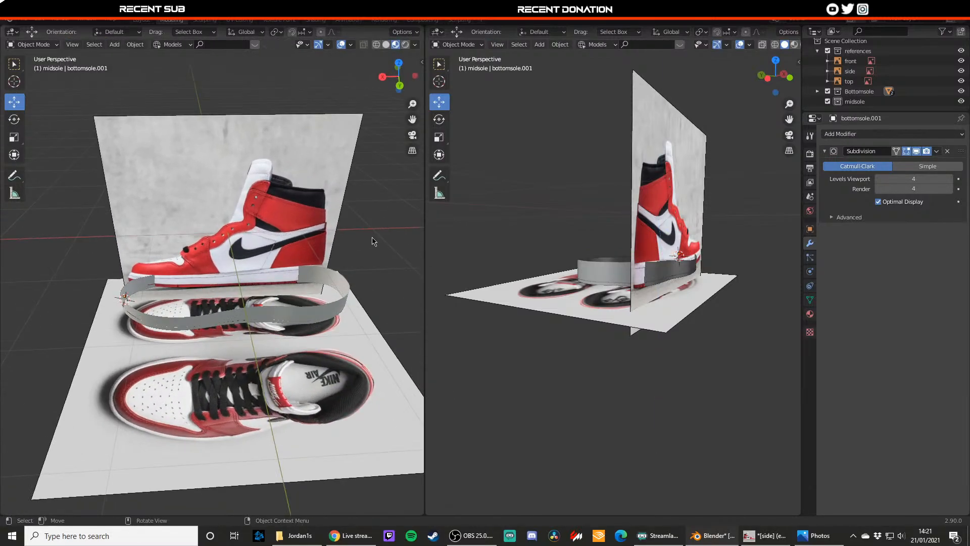
middle_click_drag(247, 357, 252, 306)
scroll(199, 308, "up", 4)
scroll(232, 304, "up", 2)
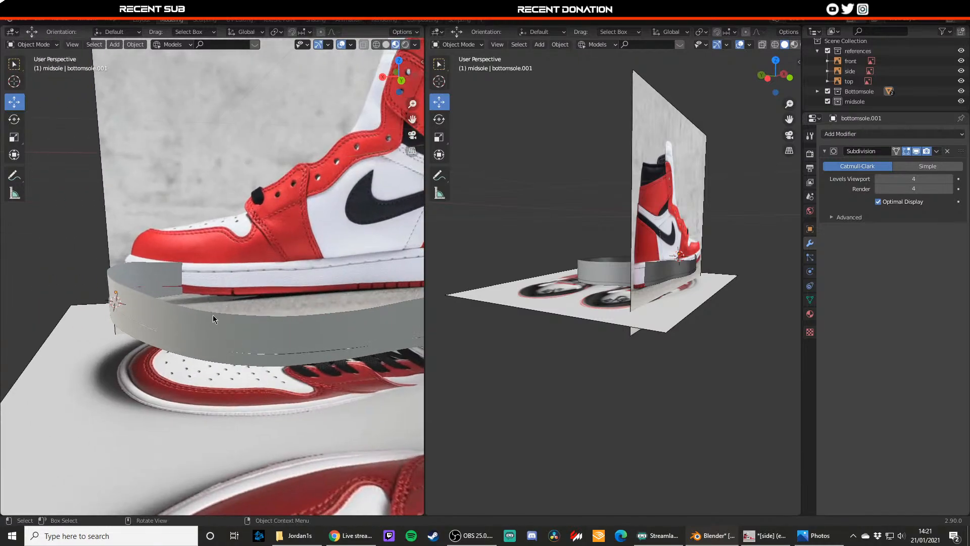
- Lower the midsole's top rim vertex near the toe along Z in back orthographic view to smooth the rim against the side reference
left_click(383, 79)
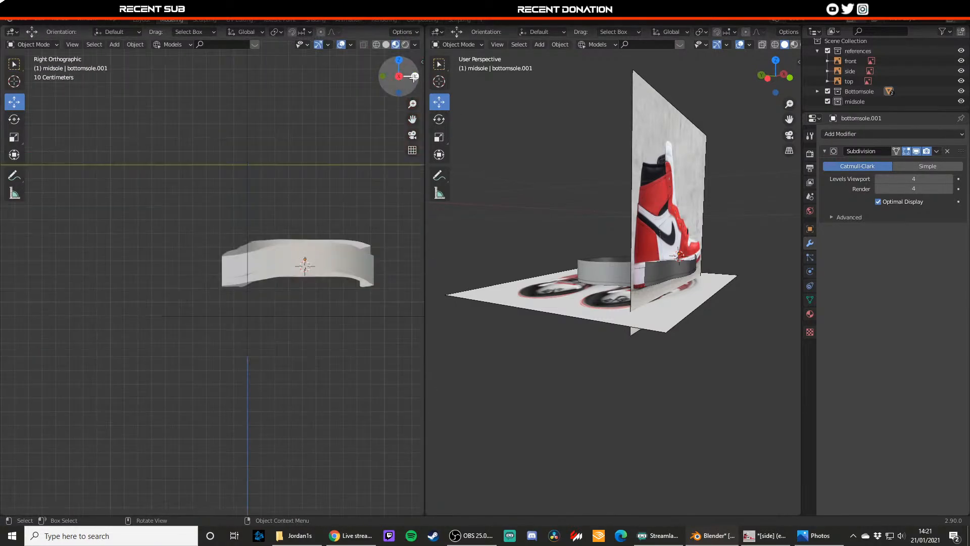
scroll(218, 266, "up", 4)
key("Tab")
key("g")
key("z")
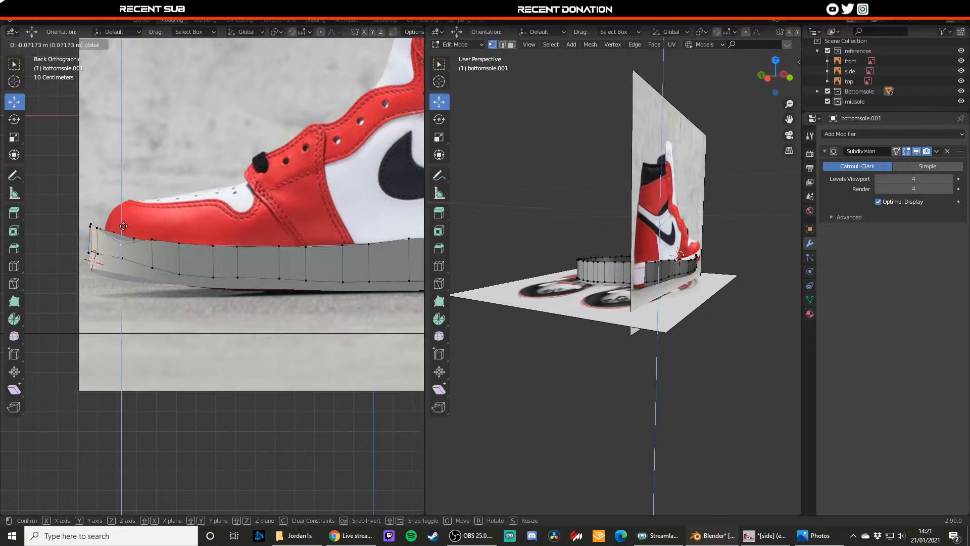
left_click(119, 217)
key("Tab")
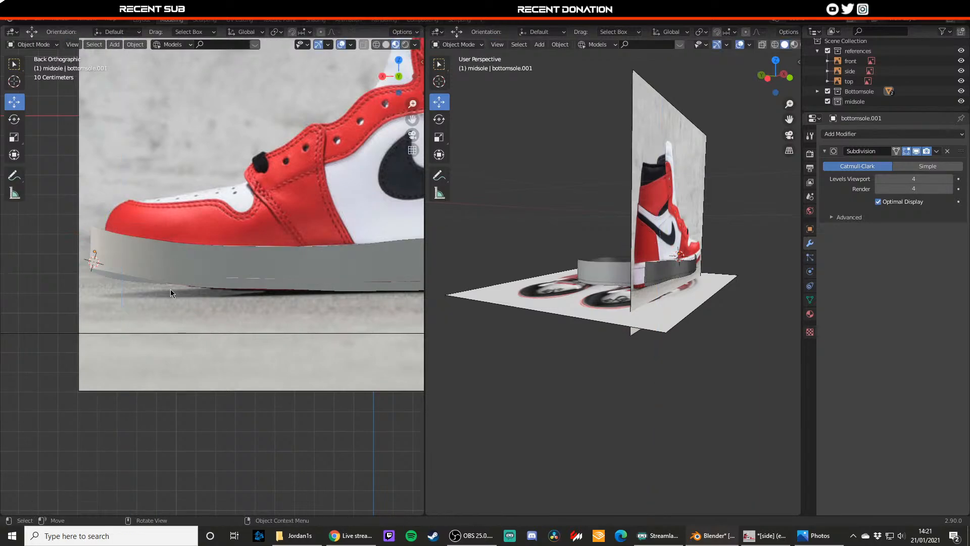
- Scale the side reference image uniformly to about 0.627 so the shoe's length better matches the midsole strip
scroll(177, 283, "down", 5)
middle_click_drag(269, 273, 194, 271, "shift")
scroll(194, 271, "up", 1)
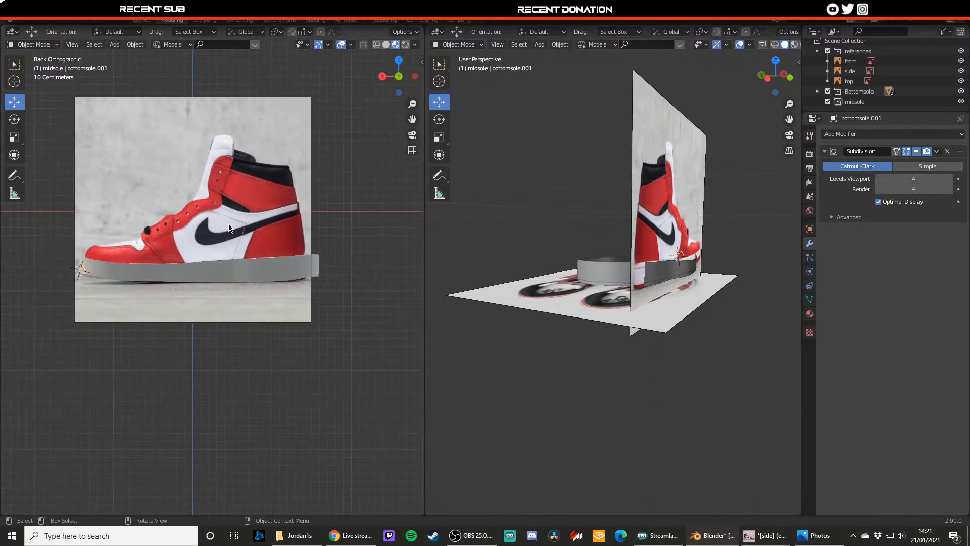
left_click(233, 221)
key("s")
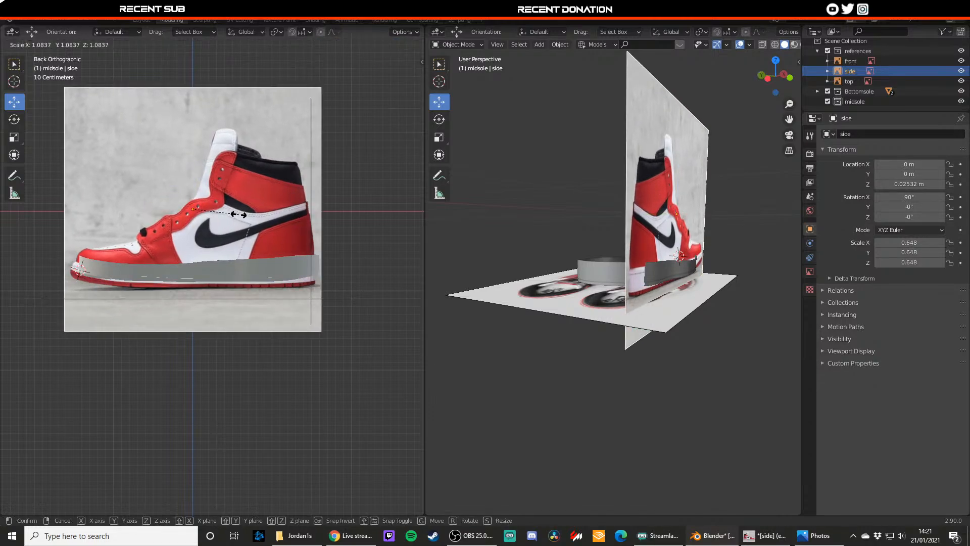
left_click(225, 216)
- Move the side reference image to about X -0.019 m and Z 0.076 m to line up its sole with the midsole strip
key("g")
key("z")
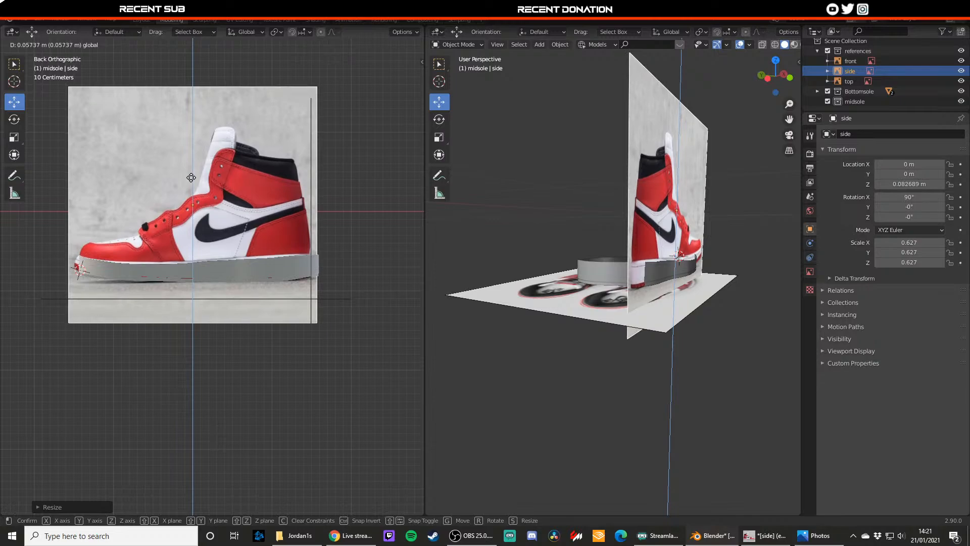
left_click(192, 182)
left_click_drag(163, 206, 163, 204)
scroll(194, 258, "up", 4)
scroll(194, 261, "down", 3)
scroll(230, 275, "up", 4)
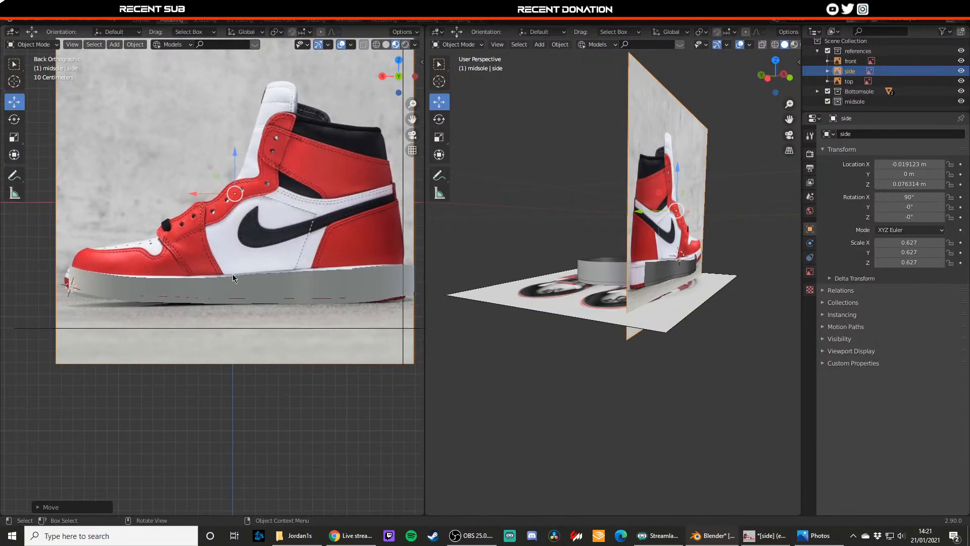
scroll(204, 276, "down", 1)
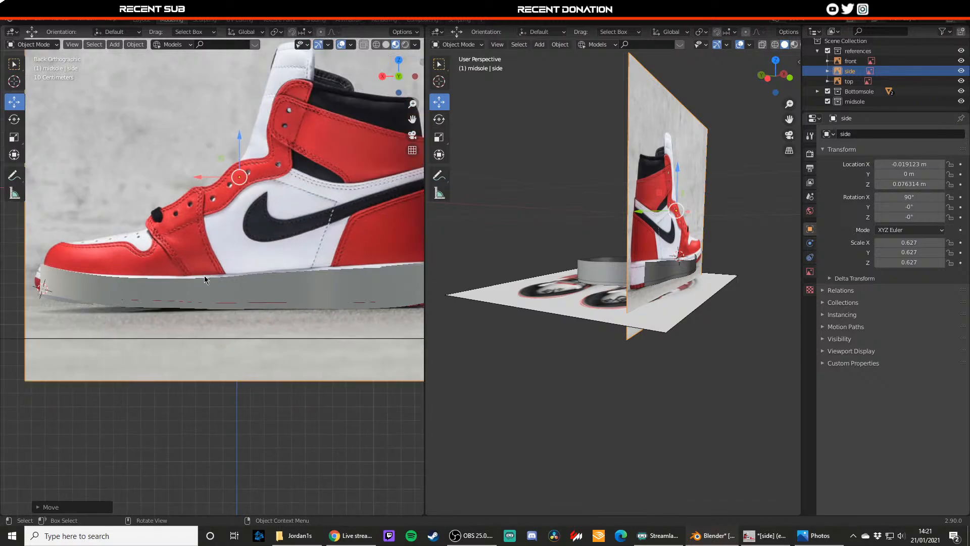
- Scale the side reference image to 0.646 and move it so the shoe's sole lines up with the modelled sole
middle_click_drag(164, 277, 189, 292, "shift")
scroll(189, 291, "up", 2)
scroll(178, 279, "down", 2)
scroll(229, 255, "down", 3)
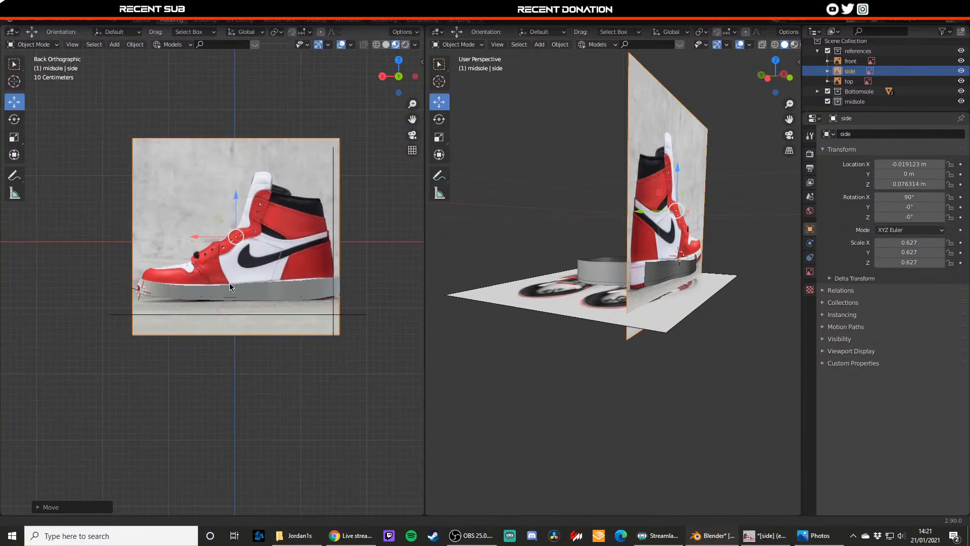
scroll(202, 287, "up", 1)
mouse_move(197, 201)
left_mouse_down()
mouse_move(201, 187)
mouse_move(201, 196)
left_mouse_up()
left_click_drag(161, 232, 163, 229)
key("s")
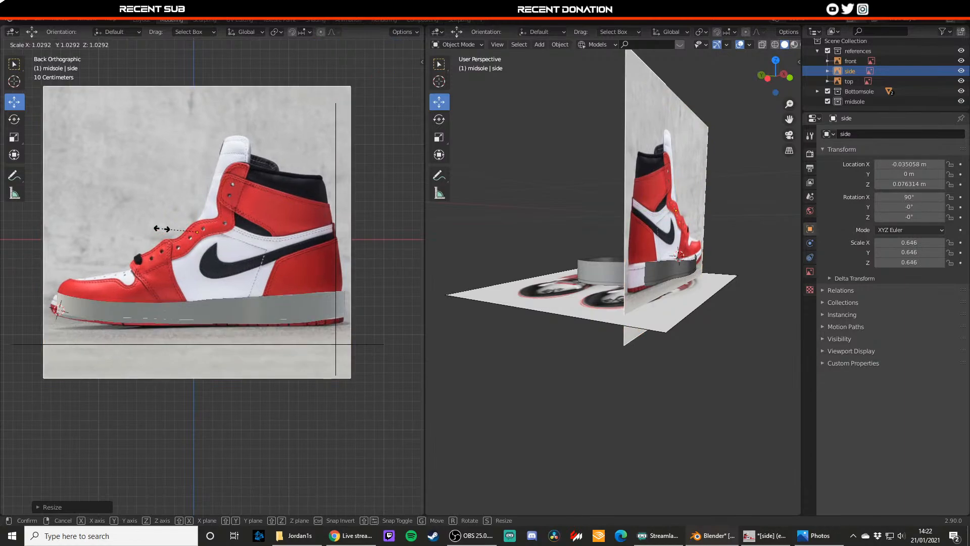
left_click(162, 230)
left_click_drag(161, 232, 195, 197)
left_click(200, 309)
key("Tab")
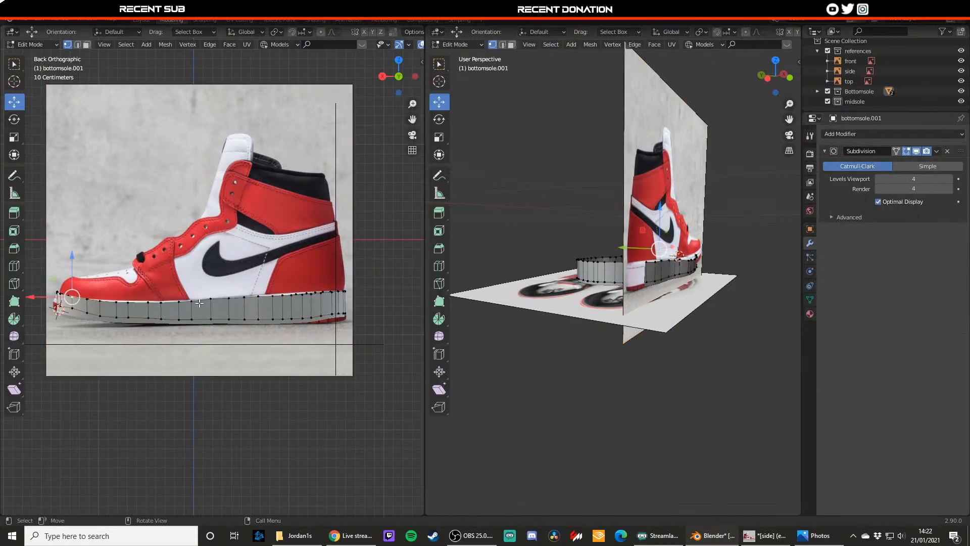
key("Tab")
scroll(195, 301, "up", 4)
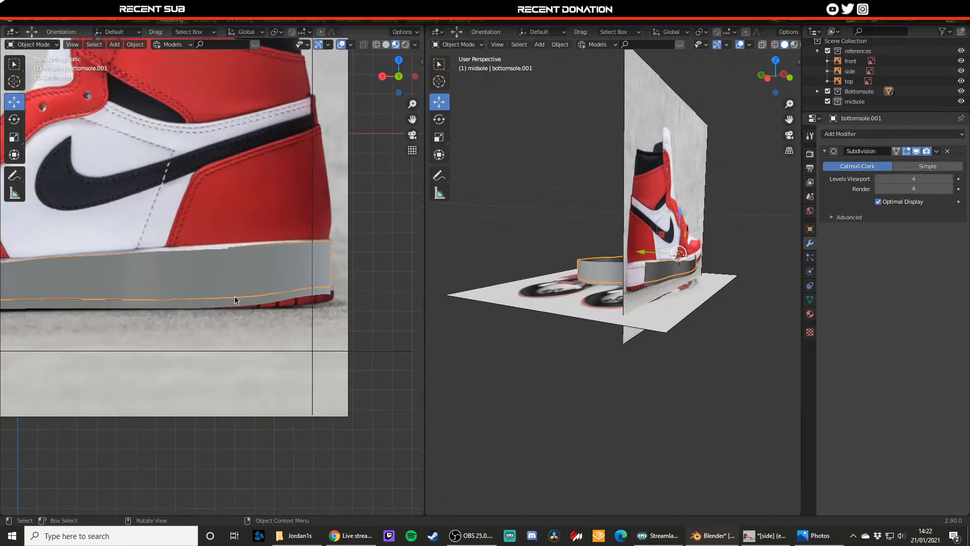
key("Tab")
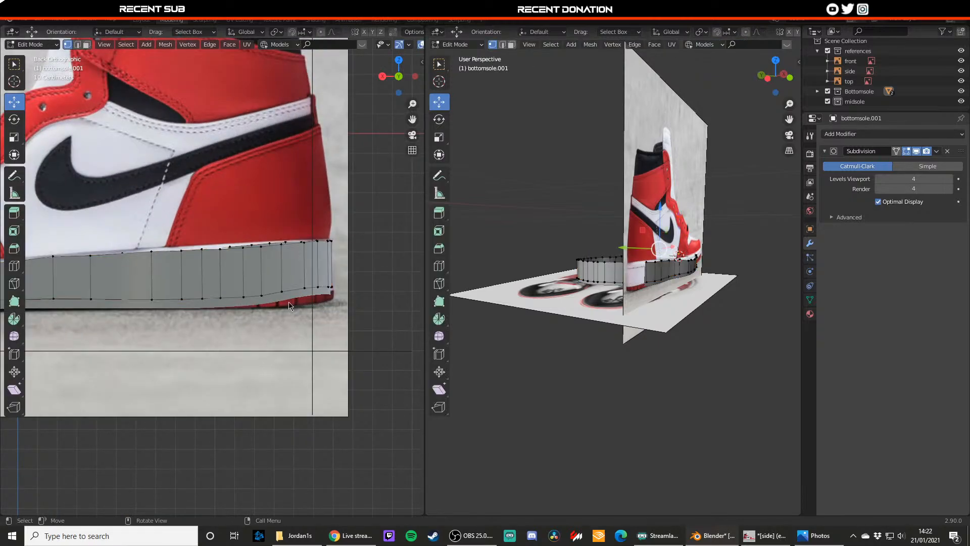
key("Tab")
- Edit the bottomsole mesh and move its upper heel vertices to follow the red outsole in the side reference
left_click(285, 300)
key("Tab")
left_click_drag(275, 277, 277, 275)
key("alt+z")
key("alt+z")
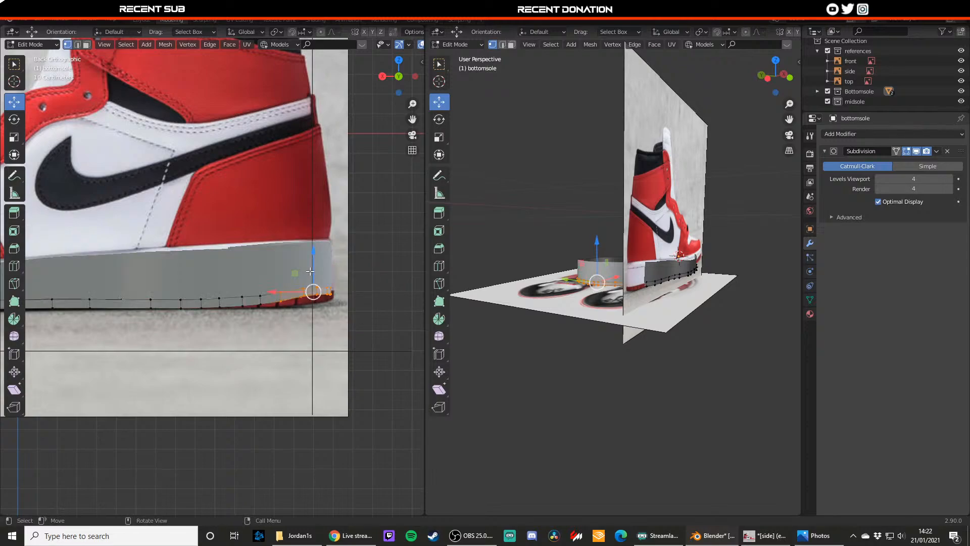
key("g")
left_click(312, 278)
left_click(310, 318)
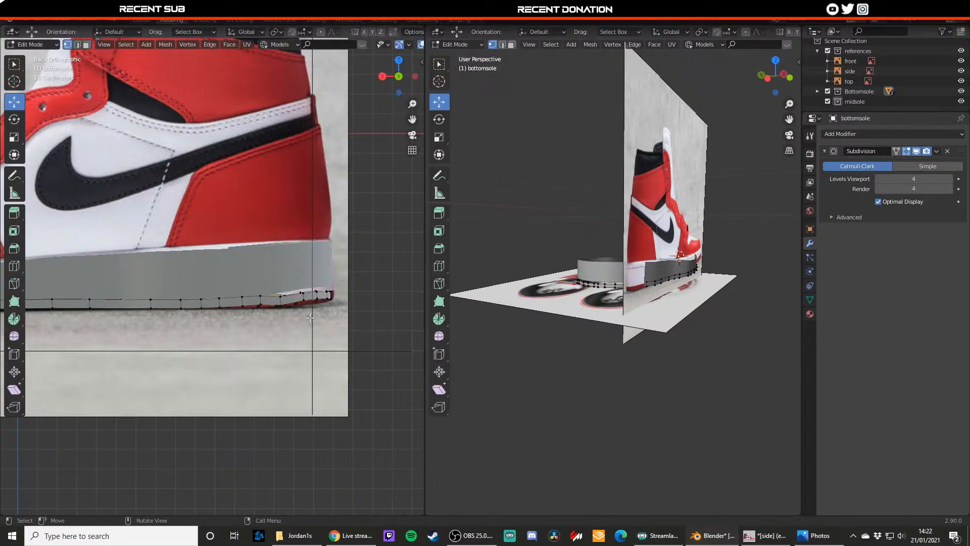
- Shift the heel edge of the bottomsole mesh along Z to match the reference outsole and finish editing
key("g")
key("z")
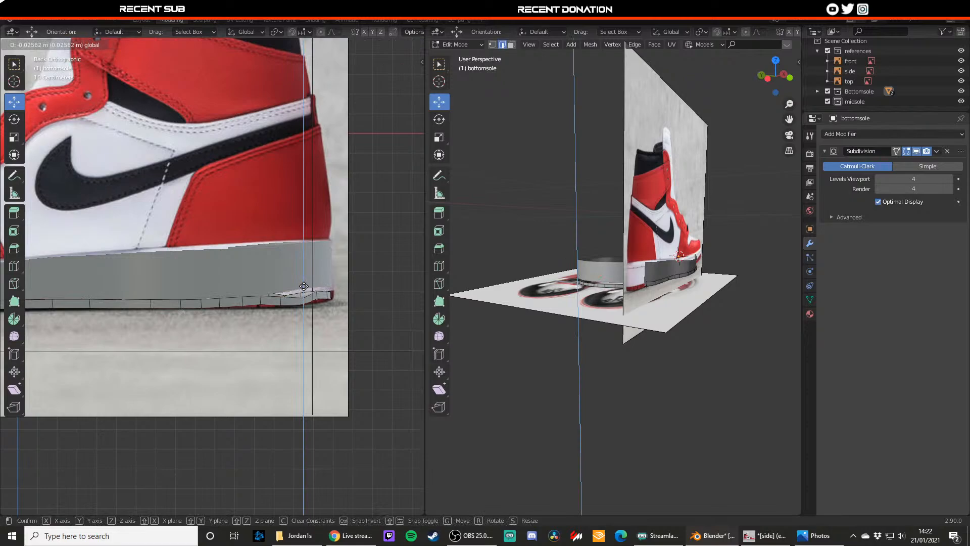
left_click(314, 286)
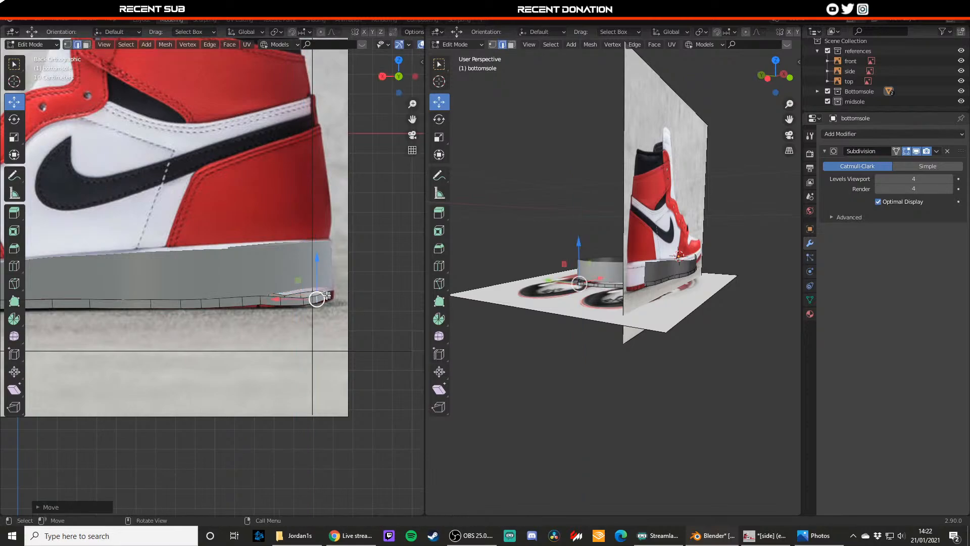
left_click(327, 295)
key("Tab")
- Inspect the sole meshes at an angle and in a wireframe front view against the side reference
scroll(304, 297, "down", 5)
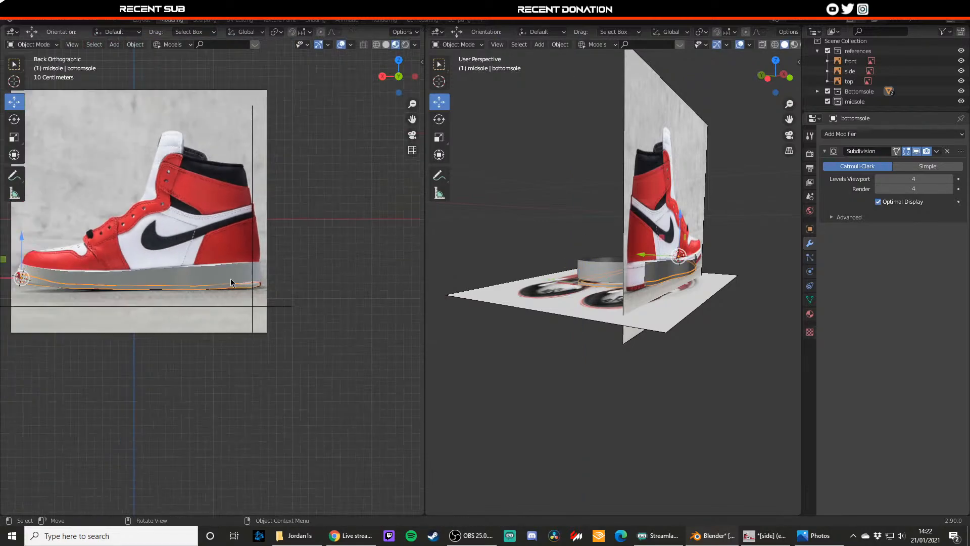
middle_click_drag(151, 264, 220, 273, "shift")
scroll(167, 267, "up", 3)
middle_click_drag(158, 265, 251, 323)
key("Tab")
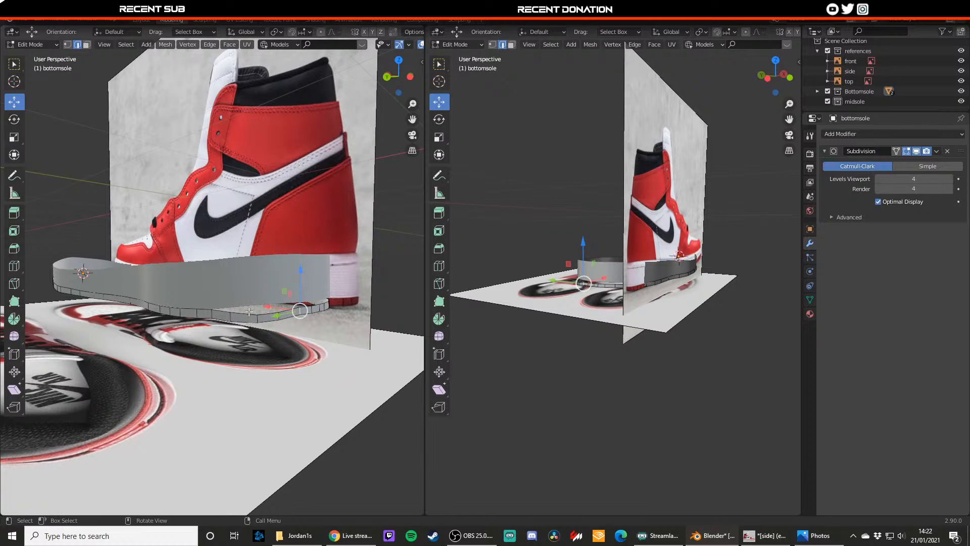
key("KP_1")
middle_click_drag(159, 271, 219, 262, "shift")
scroll(218, 263, "up", 2)
key("Tab")
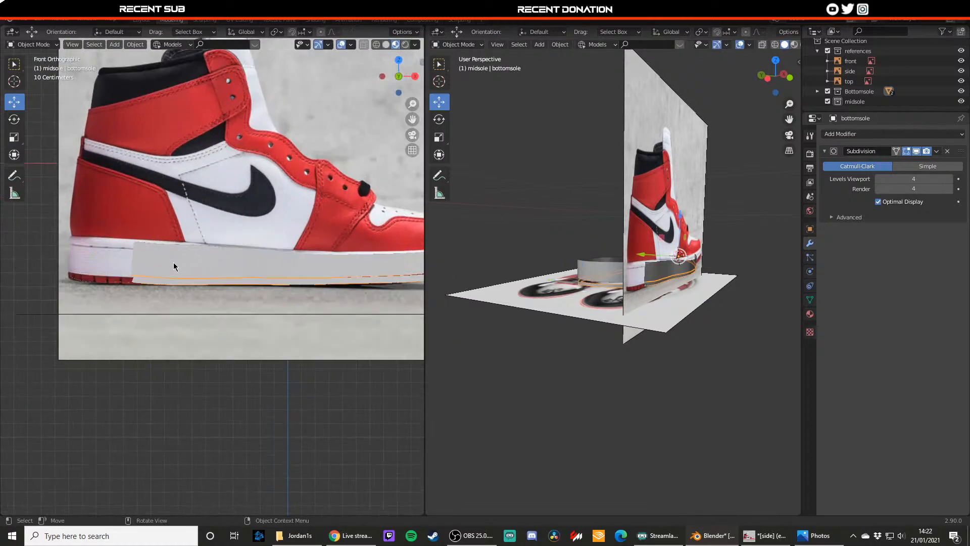
key("shift+z")
middle_click_drag(148, 262, 201, 265, "shift")
left_click(184, 208)
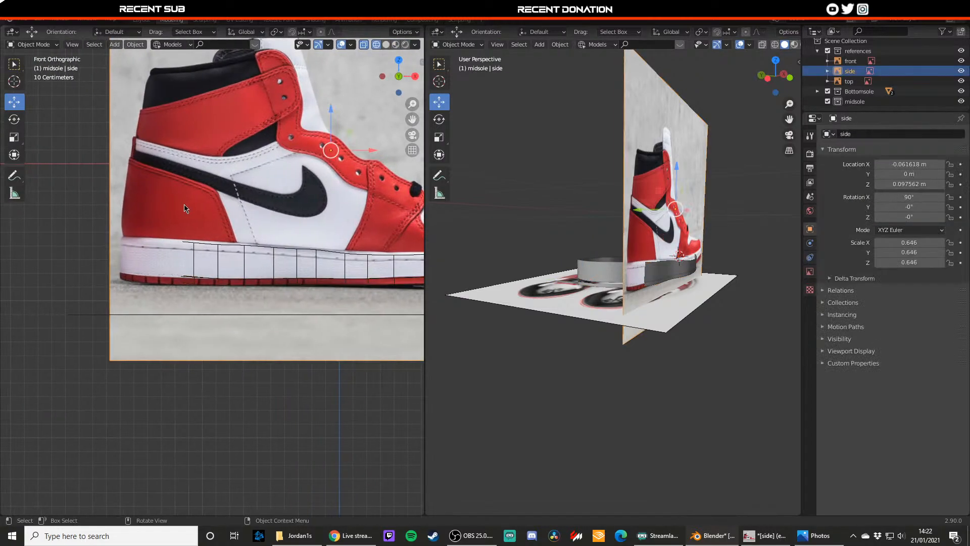
key("h")
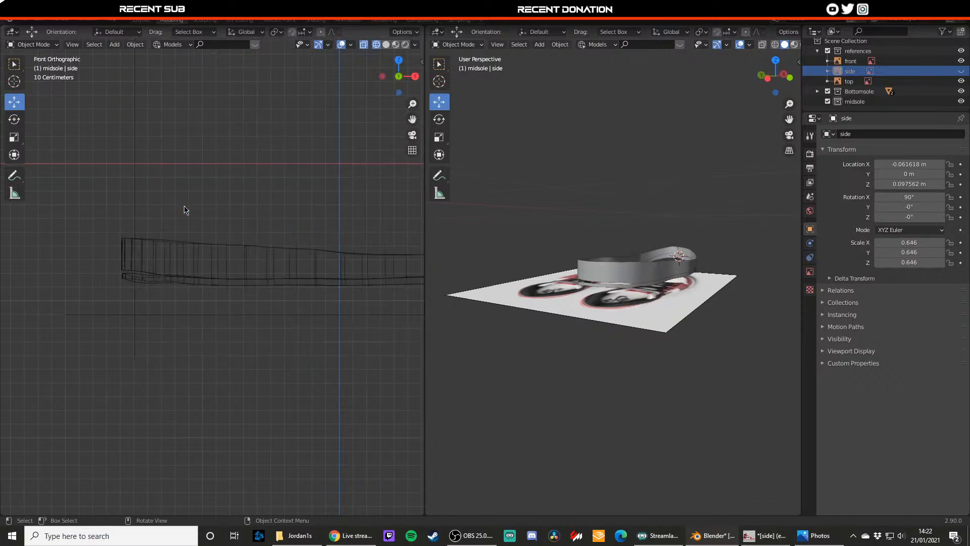
left_click(961, 70)
scroll(265, 288, "up", 2)
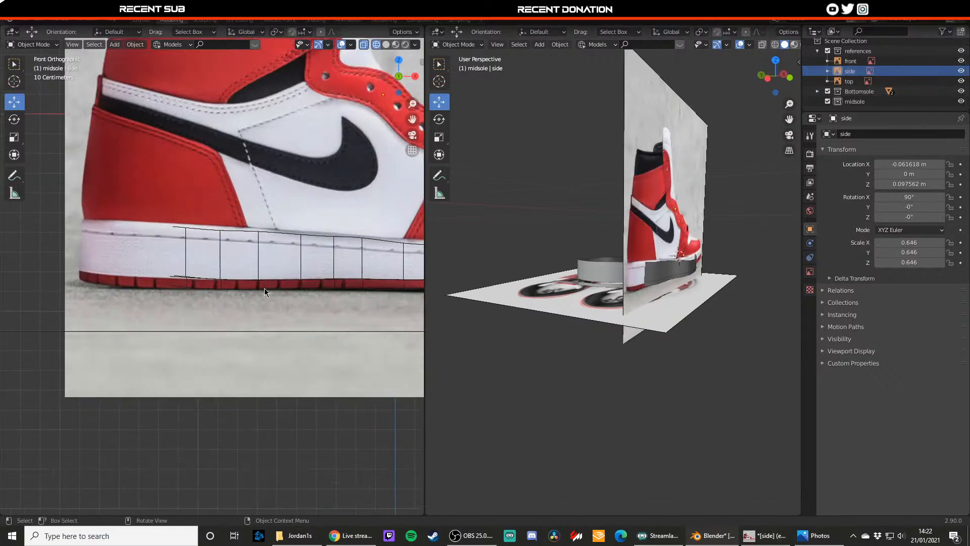
- Edit the midsole band (bottomsole.001) and reposition its lower heel edges to follow the bottom sole's upper rim
mouse_move(192, 262)
middle_mouse_down()
mouse_move(258, 283)
mouse_move(354, 265)
mouse_move(188, 263)
mouse_move(209, 269)
middle_mouse_up()
left_click(188, 272)
key("Tab")
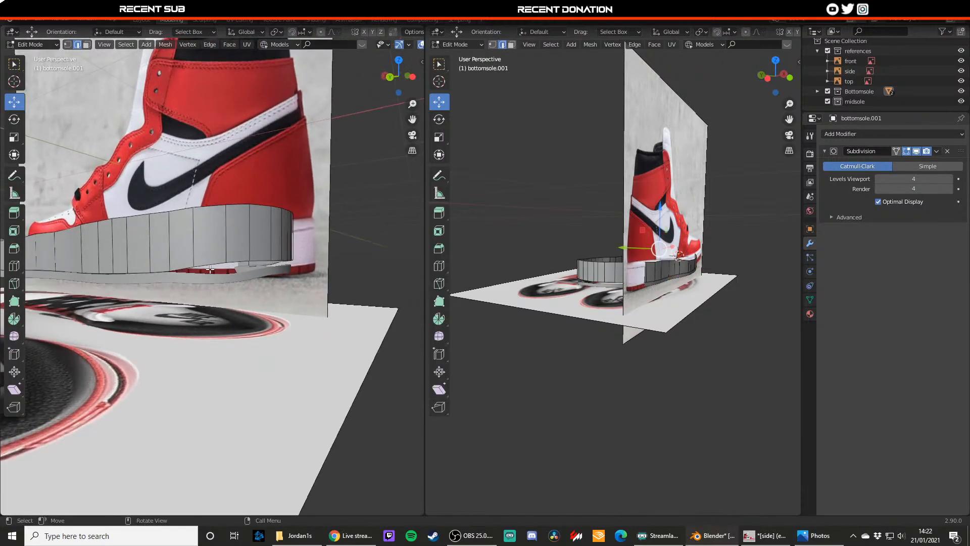
left_click_drag(194, 252, 249, 250)
left_click(193, 268)
left_click(225, 264)
middle_click_drag(249, 256, 201, 262)
left_click_drag(220, 258, 240, 268)
left_click(240, 266)
left_click(270, 267)
left_click(240, 273)
- Adjust the remaining lower edges around the back of the midsole band's heel toward the bottom sole
middle_click_drag(240, 267, 196, 269)
left_click(246, 271)
left_click_drag(247, 259, 294, 265)
left_click(275, 271)
left_click(294, 271)
middle_click_drag(293, 265, 225, 277)
- Edit the bottomsole mesh and move its upper vertices at the back of the heel along Z toward the midsole band
key("Tab")
left_click(224, 277)
key("Tab")
left_click_drag(224, 254, 273, 252)
key("ctrl+z")
left_click(244, 267)
left_click(273, 268)
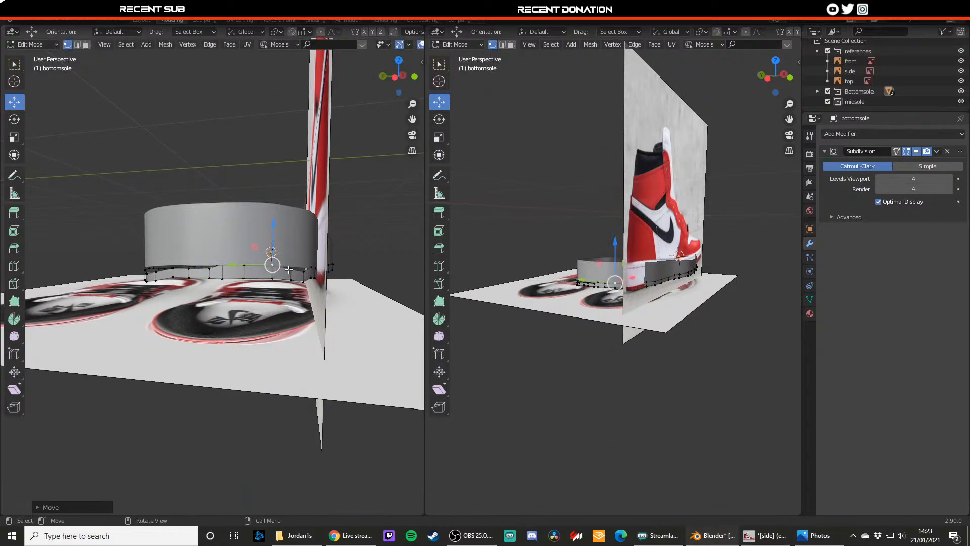
key("g")
key("z")
left_click(288, 250)
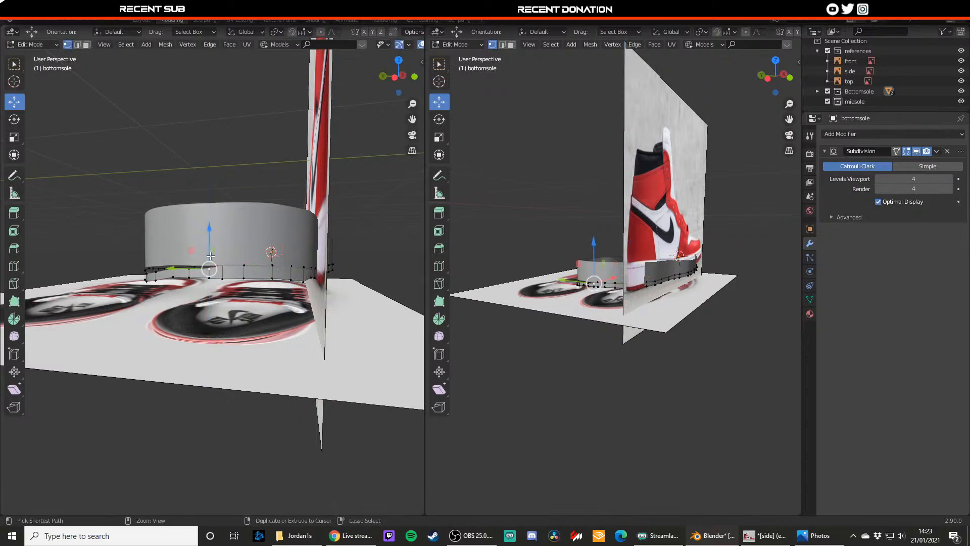
- Adjust the height of the neighbouring upper rim vertices around the bottomsole's heel to even out the rim
left_click(187, 268)
key("g")
key("z")
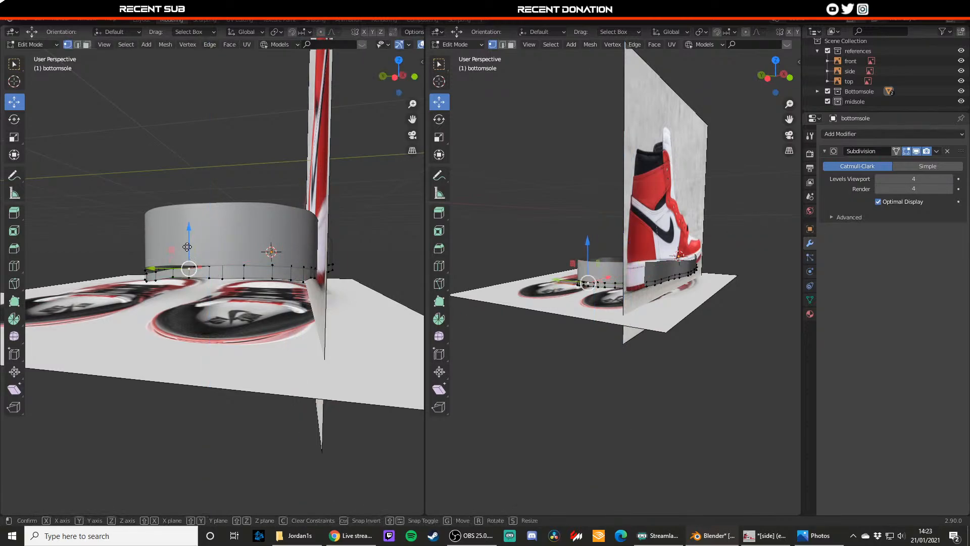
left_click(193, 267)
middle_click_drag(193, 267, 234, 270, "shift")
scroll(234, 270, "up", 2)
left_click(237, 277)
left_click_drag(236, 259, 187, 254)
left_click(207, 282)
left_click(188, 283)
middle_click_drag(187, 254, 256, 258)
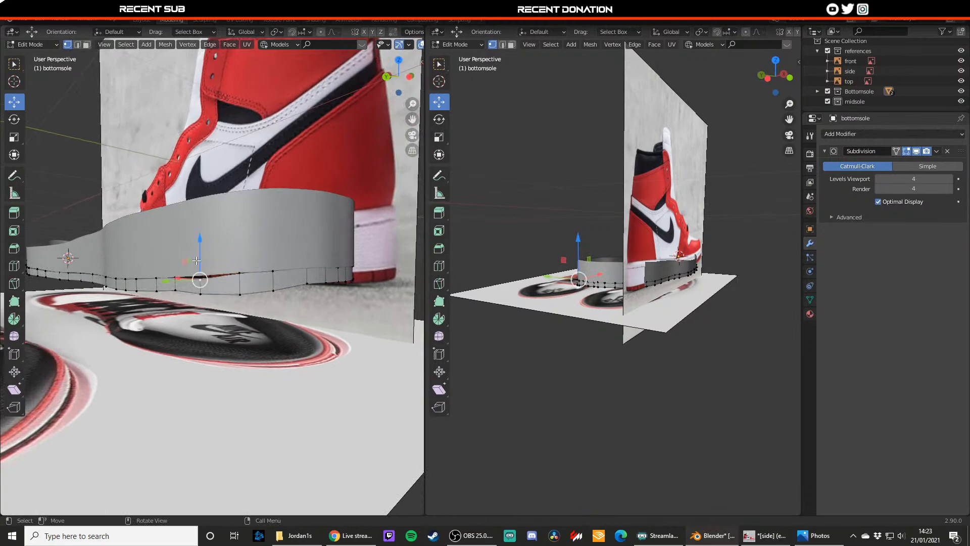
- Raise the bottomsole's lower vertices along the side of the heel into a smooth line and leave mesh editing
mouse_move(196, 260)
left_mouse_down()
mouse_move(239, 271)
mouse_move(200, 275)
left_mouse_up()
key("Tab")
key("Tab")
left_click(240, 296)
key("Tab")
key("Tab")
left_click(274, 292)
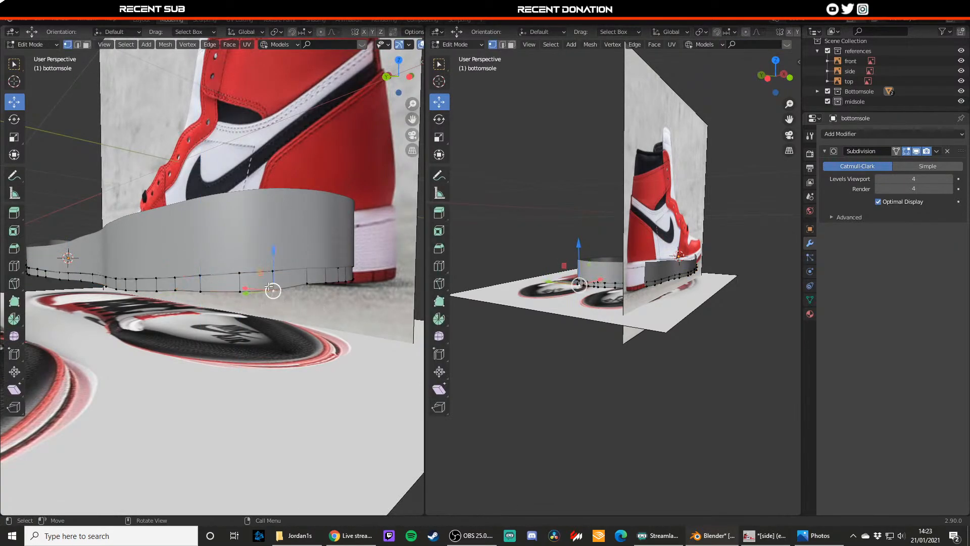
left_click_drag(270, 274, 270, 272)
key("Tab")
- Adjust the midsole band's top vertices on the opposite side of the heel to match the side reference
scroll(334, 300, "down", 2)
left_click(305, 307)
middle_click_drag(301, 307, 137, 299)
scroll(264, 308, "down", 2)
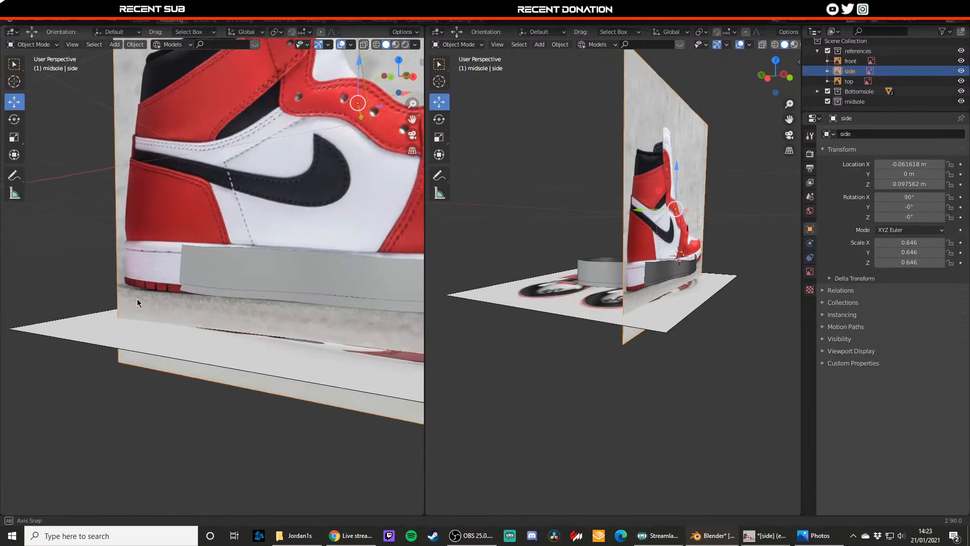
scroll(290, 259, "up", 3)
left_click(290, 259)
key("Tab")
left_click(261, 245)
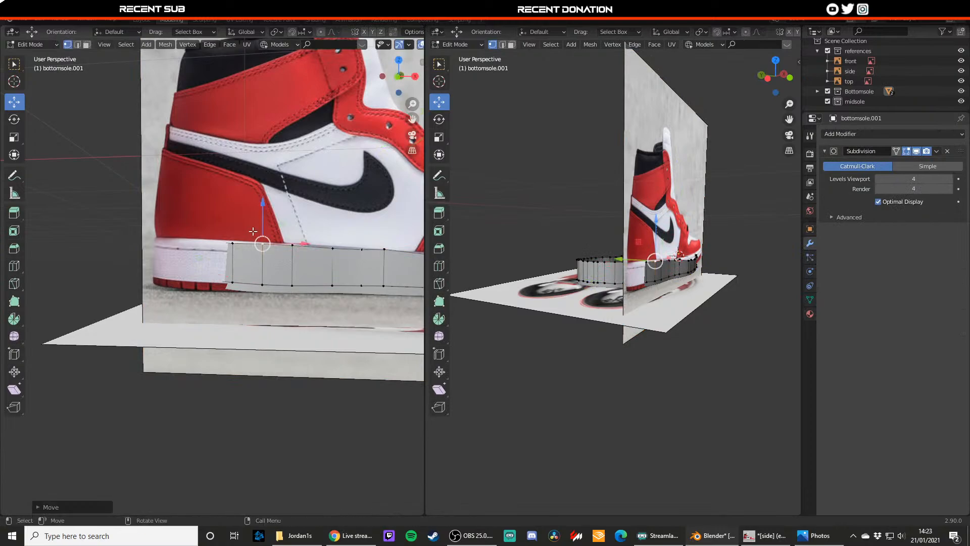
left_click(233, 241)
left_click_drag(232, 231, 233, 233)
key("Tab")
- Adjust the midsole band's top vertices along the forefoot to follow the reference midsole's upper line
scroll(234, 237, "down", 4)
scroll(220, 285, "up", 3)
middle_click_drag(331, 277, 235, 281, "shift")
scroll(235, 281, "up", 2)
key("Tab")
left_click(195, 276)
left_click_drag(196, 263, 118, 257)
left_click(242, 275)
left_click(147, 281)
left_click(117, 280)
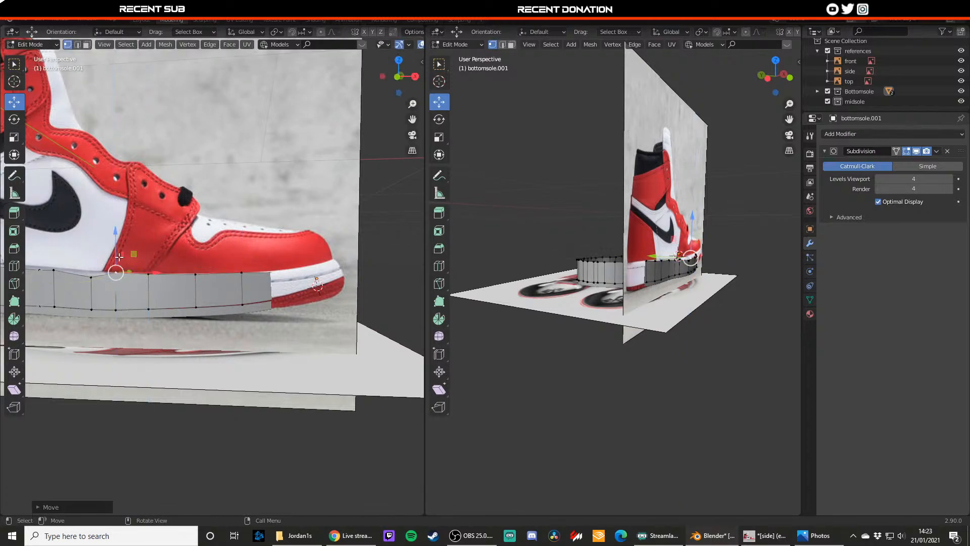
- Leave mesh editing, display the viewport in wireframe and view the other side of the shoe's toe
key("Tab")
left_click(303, 276)
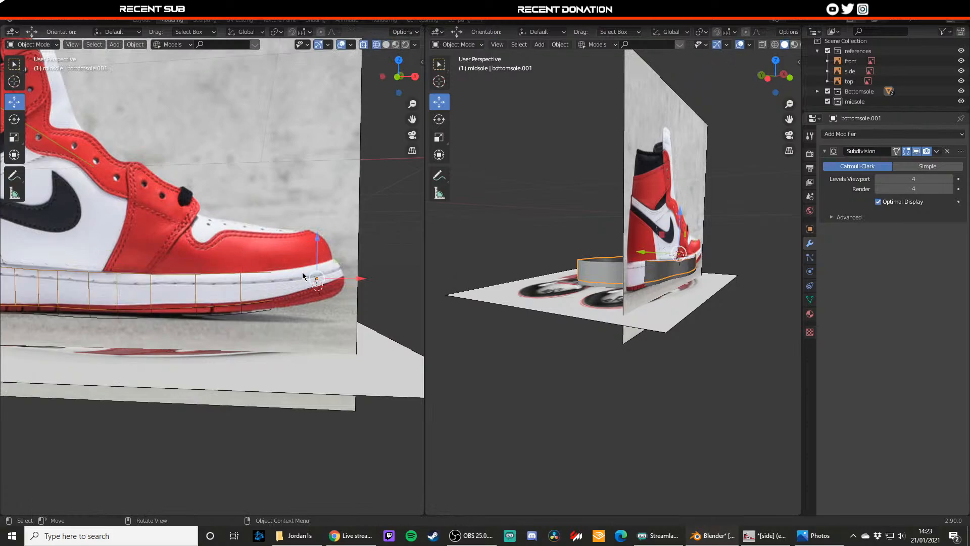
scroll(303, 276, "down", 2)
scroll(303, 282, "up", 2)
left_click(331, 283)
middle_click_drag(331, 282, 150, 245)
scroll(210, 266, "up", 4)
middle_click_drag(208, 271, 143, 235)
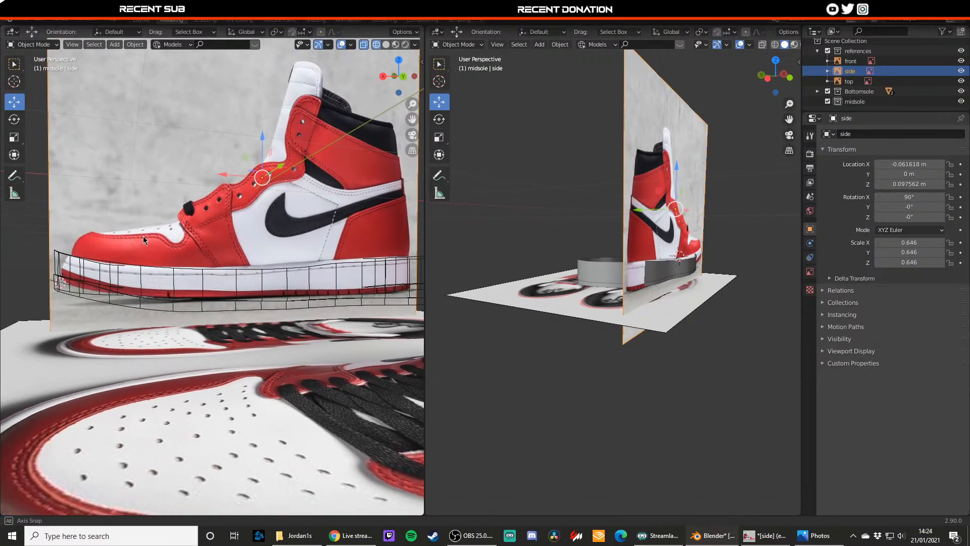
- Nudge the midsole band's top rim vertically on the forefoot's other side and leave mesh editing
left_click(204, 269)
key("Tab")
left_click(205, 269, "alt")
left_click_drag(200, 255, 200, 253)
key("Tab")
middle_click_drag(190, 243, 166, 251)
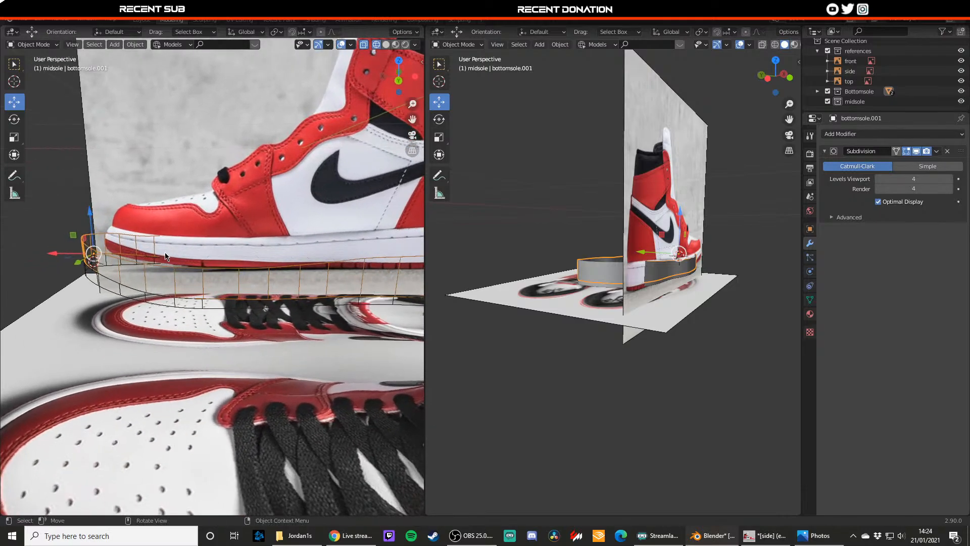
- In front view, move the midsole band's top heel vertices along Z to align with the reference midsole's upper edge
key("KP_1")
scroll(184, 262, "down", 3)
key("Tab")
middle_click_drag(38, 241, 230, 247, "shift")
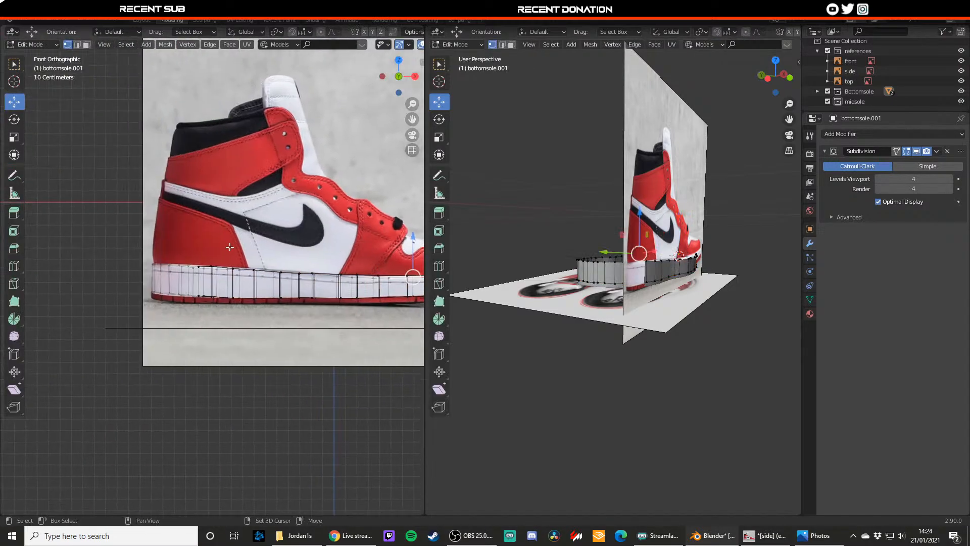
scroll(230, 247, "up", 2)
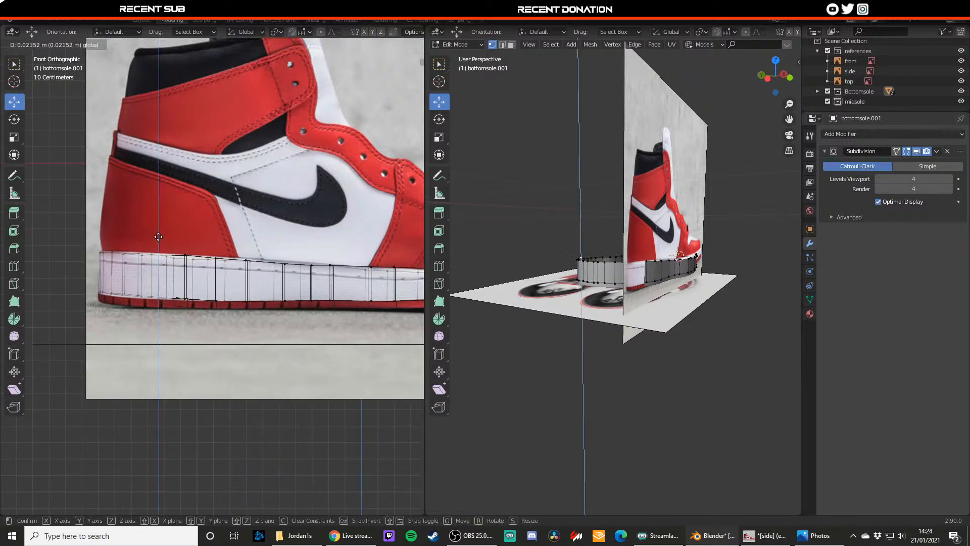
left_click_drag(160, 243, 170, 244)
key("g")
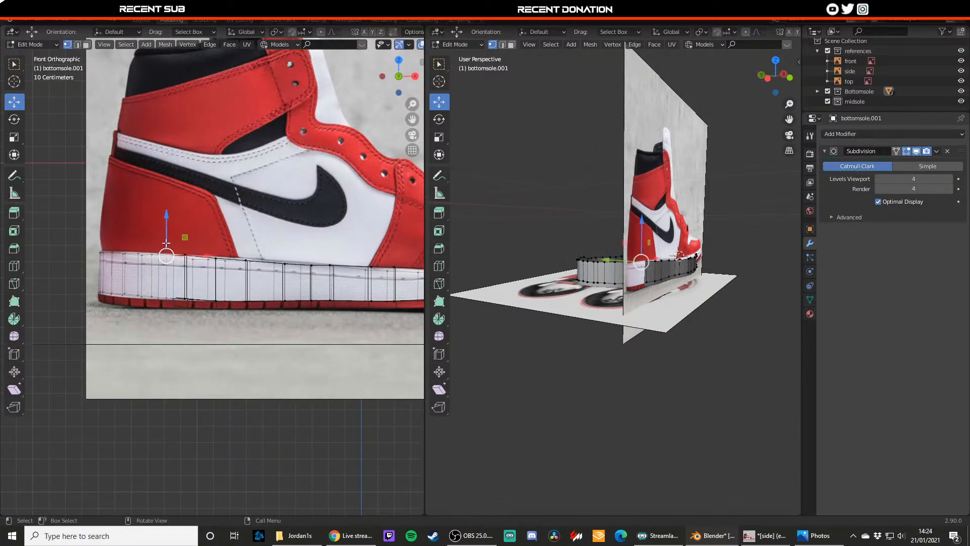
key("z")
left_click(142, 241)
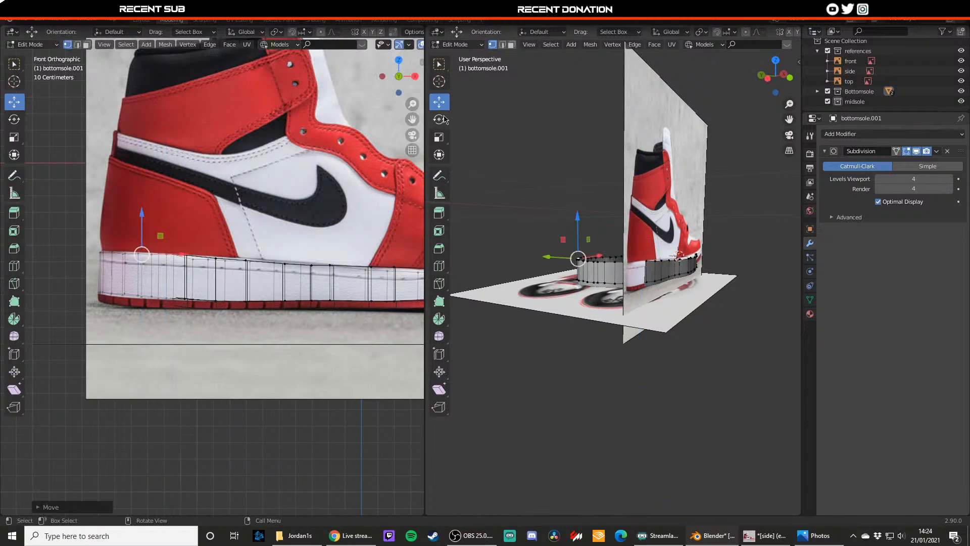
- In back view, adjust the midsole band's top vertices from heel to midfoot along Z to follow the reference's upper midsole line, and leave mesh editing
key("ctrl+KP_1")
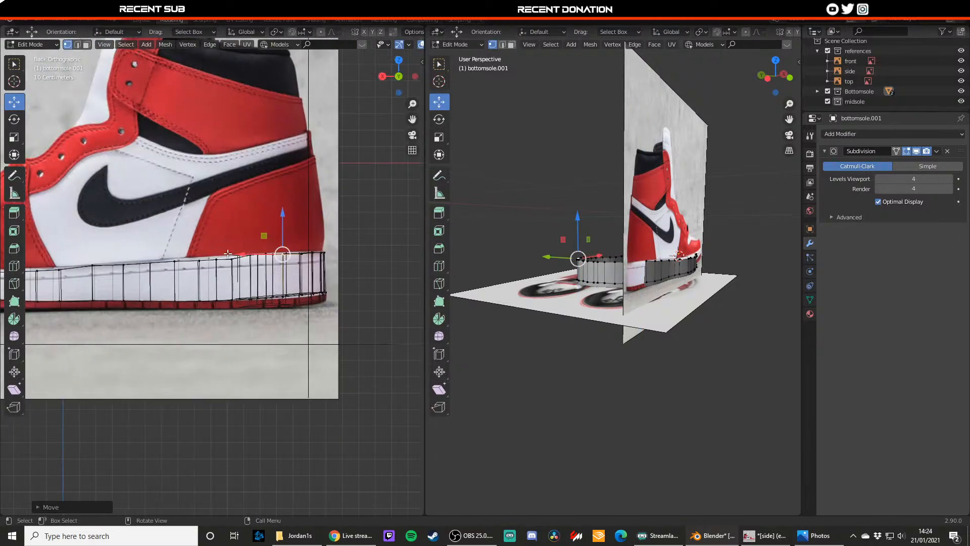
left_click(217, 256)
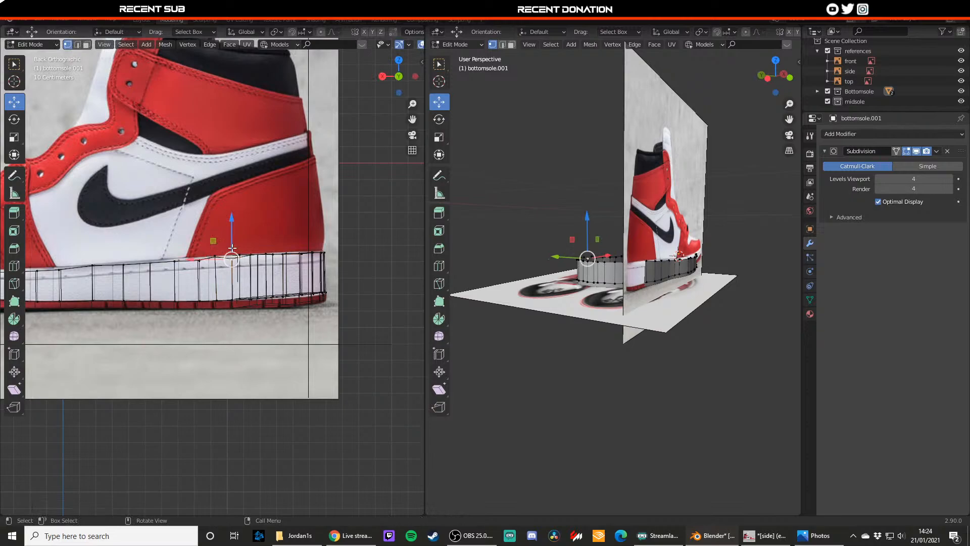
left_click(198, 258)
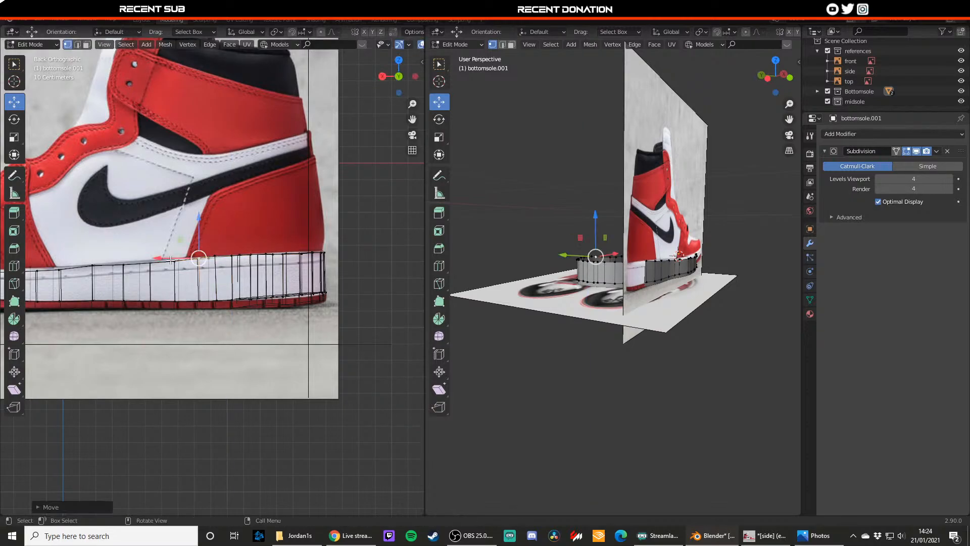
left_click(124, 263)
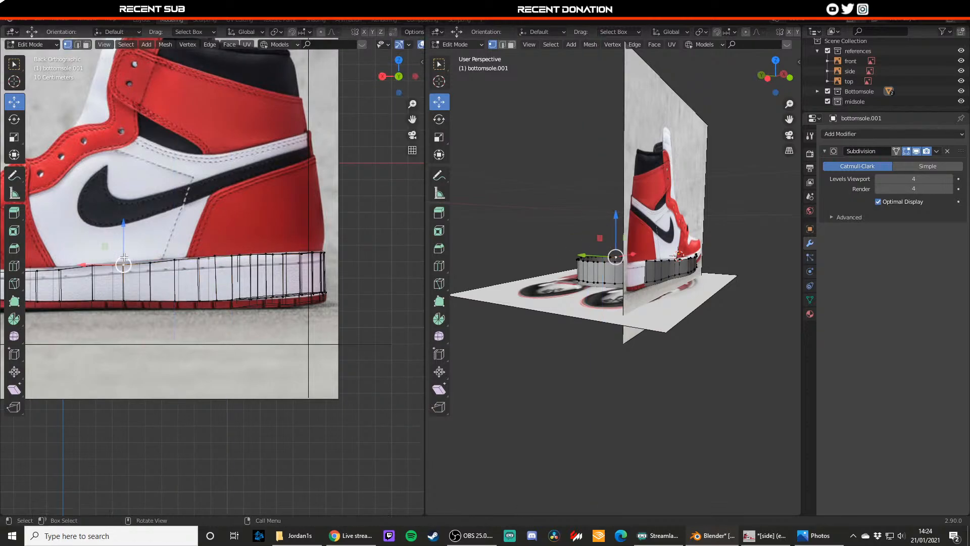
left_click(141, 262)
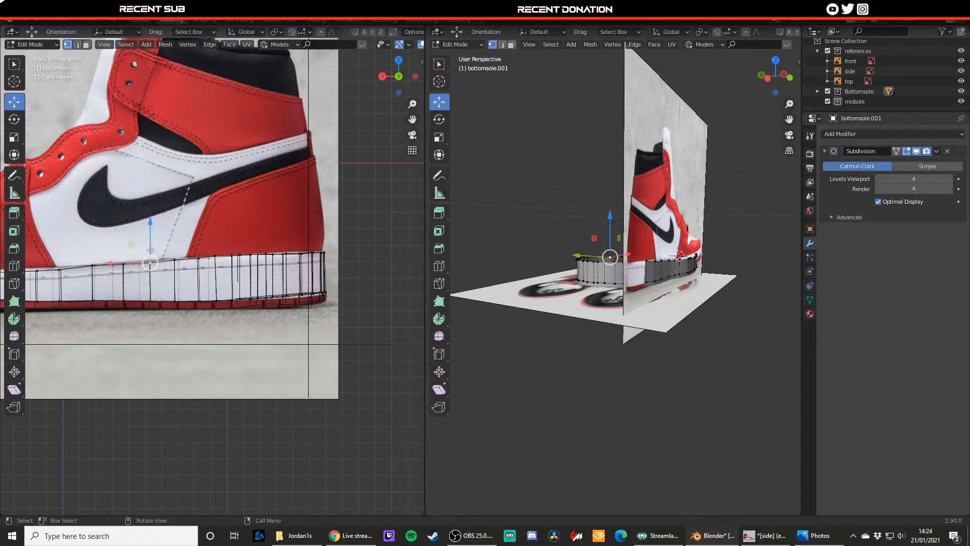
left_click_drag(150, 250, 151, 247)
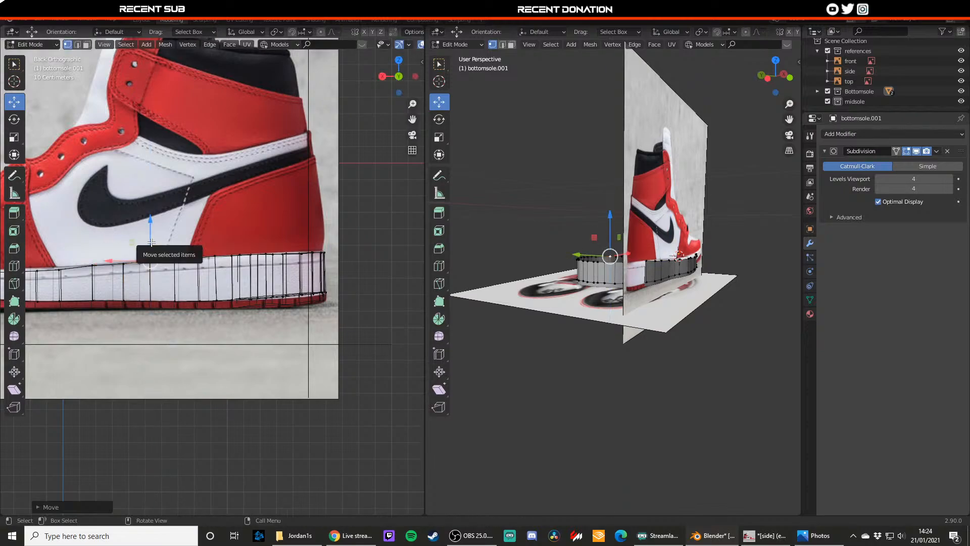
key("Tab")
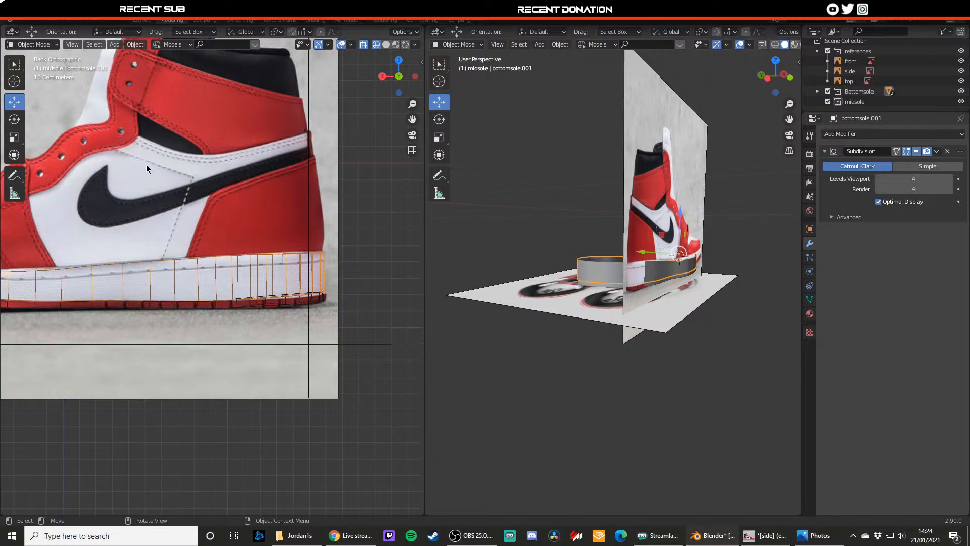
- Examine how the midsole band lines up with the side reference from toe to heel and in perspective
scroll(167, 137, "down", 2)
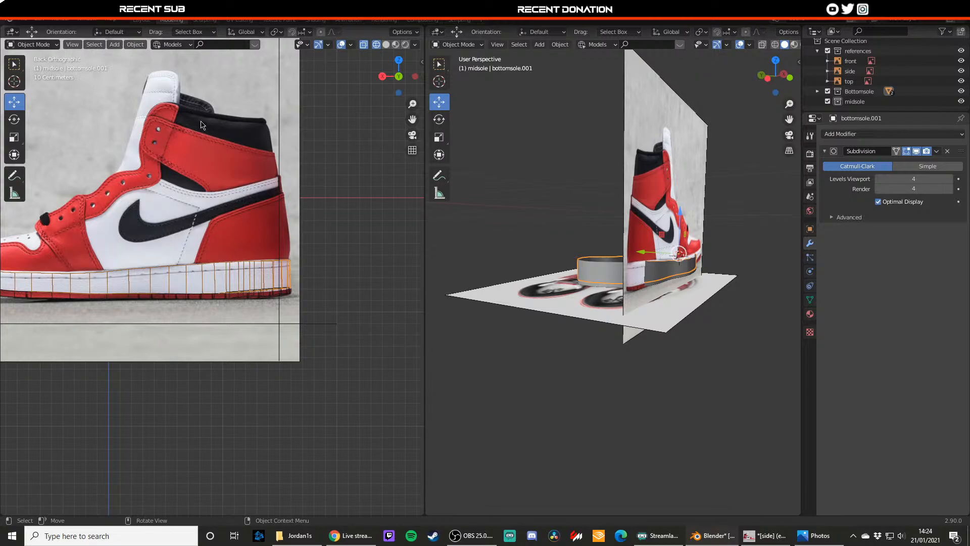
left_click(187, 198)
scroll(204, 224, "up", 4)
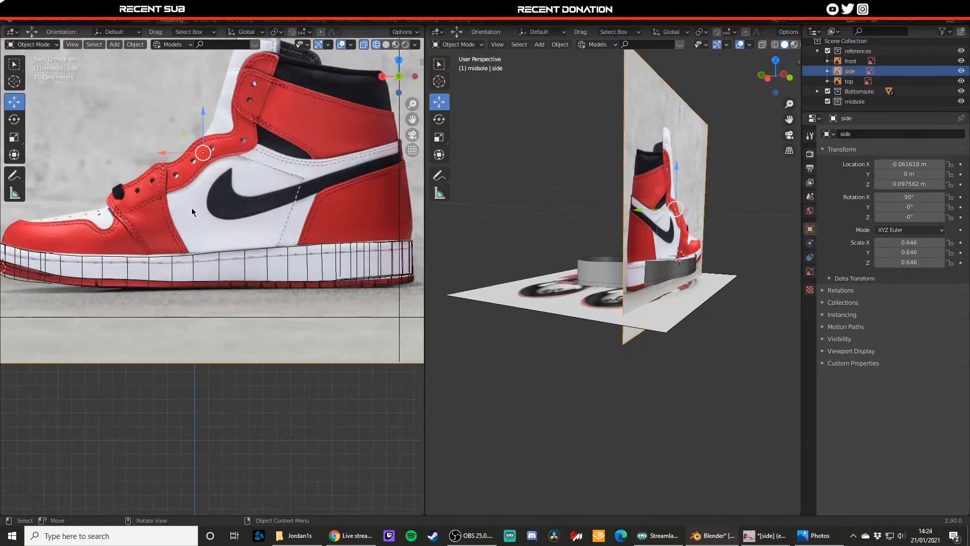
middle_click_drag(103, 221, 141, 223, "shift")
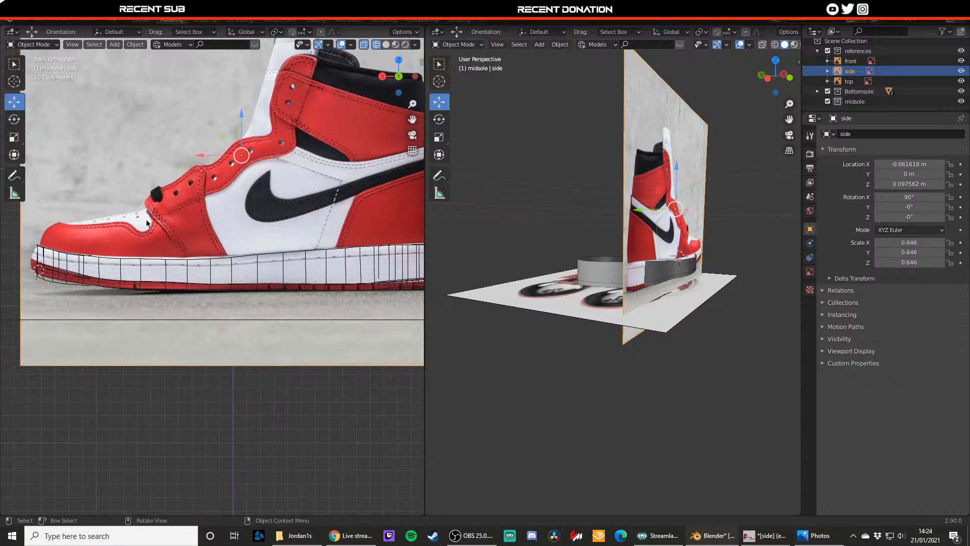
scroll(177, 221, "down", 3)
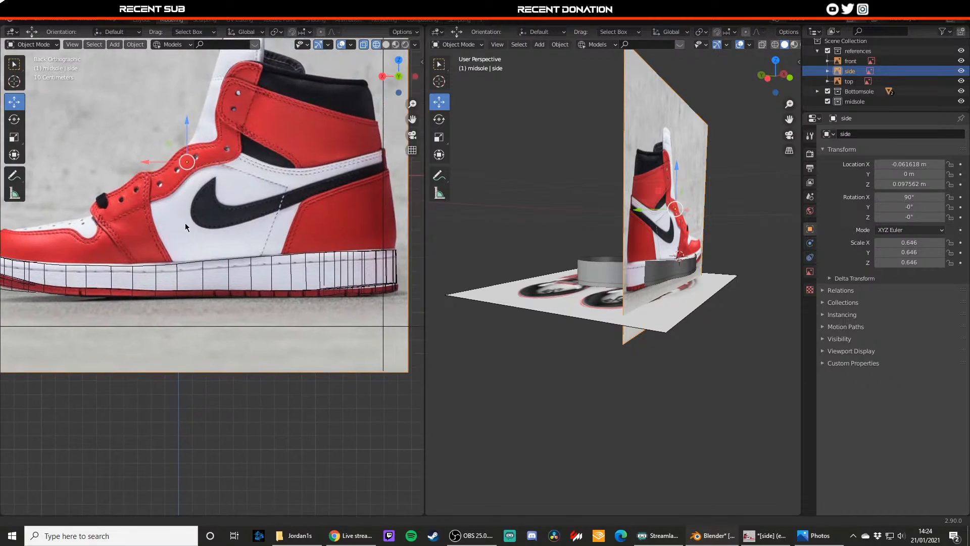
scroll(156, 240, "up", 4)
scroll(157, 240, "up", 2)
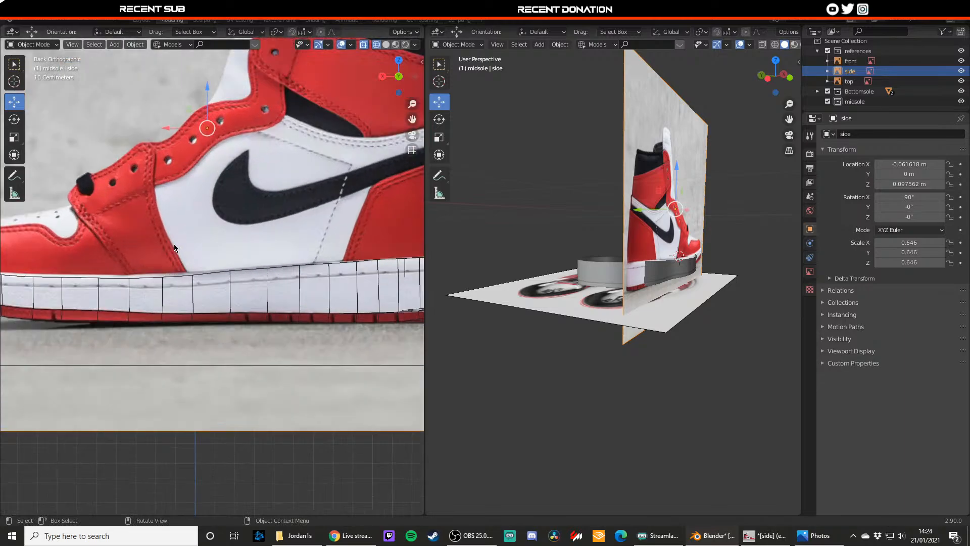
scroll(71, 214, "down", 6)
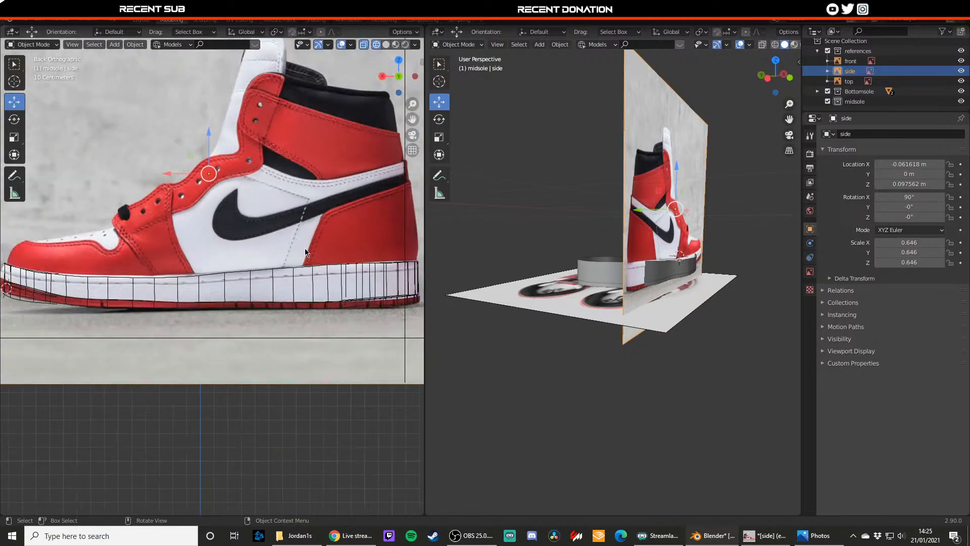
middle_click_drag(202, 243, 253, 272)
scroll(253, 271, "up", 6)
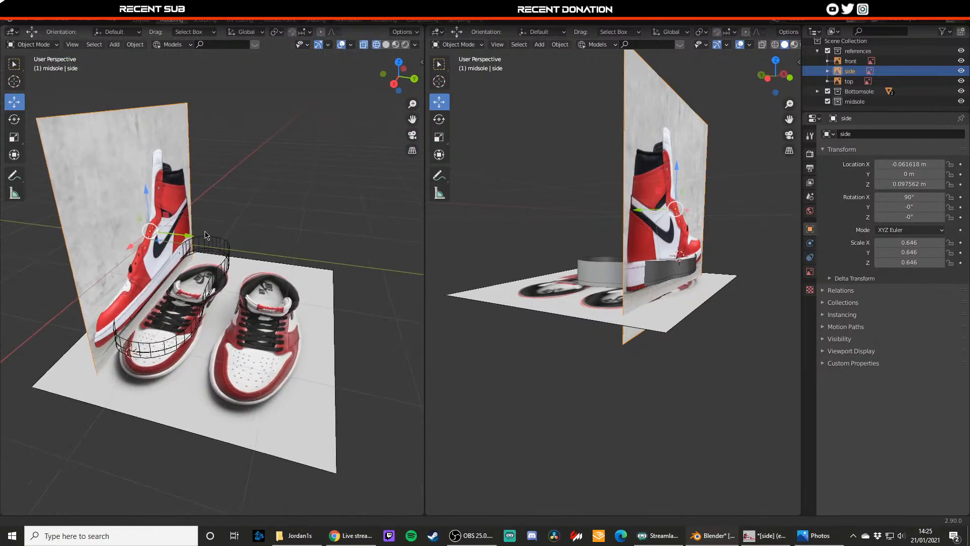
scroll(253, 262, "down", 4)
- In top view, move the bottom sole's outer heel vertices along Y toward the reference shoe outline and leave mesh editing
key("KP_7")
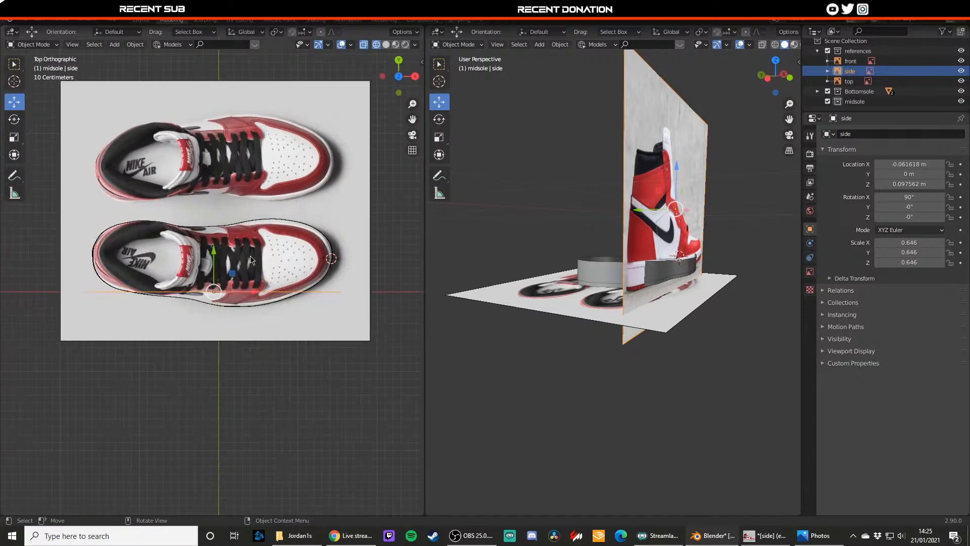
scroll(248, 267, "up", 5)
scroll(249, 267, "down", 4)
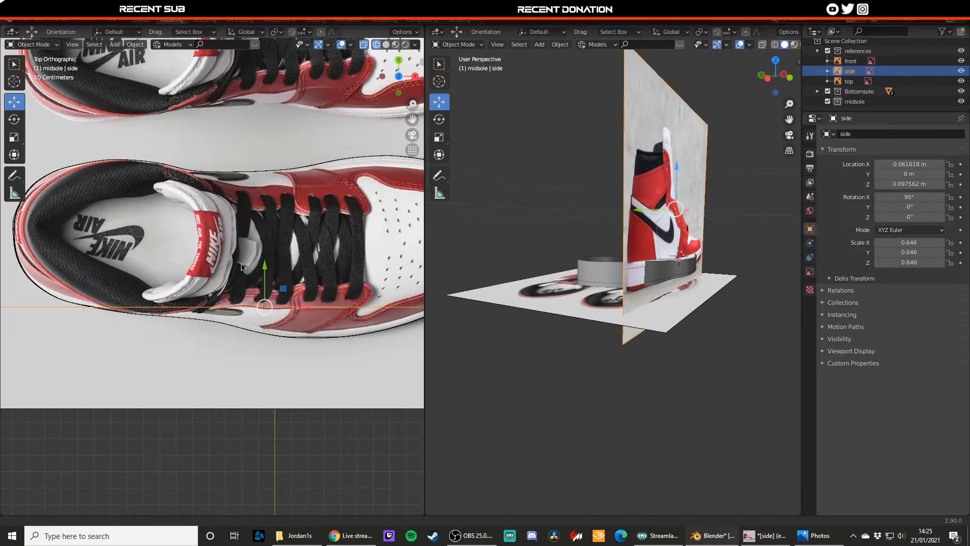
scroll(221, 302, "up", 6)
left_click(176, 316)
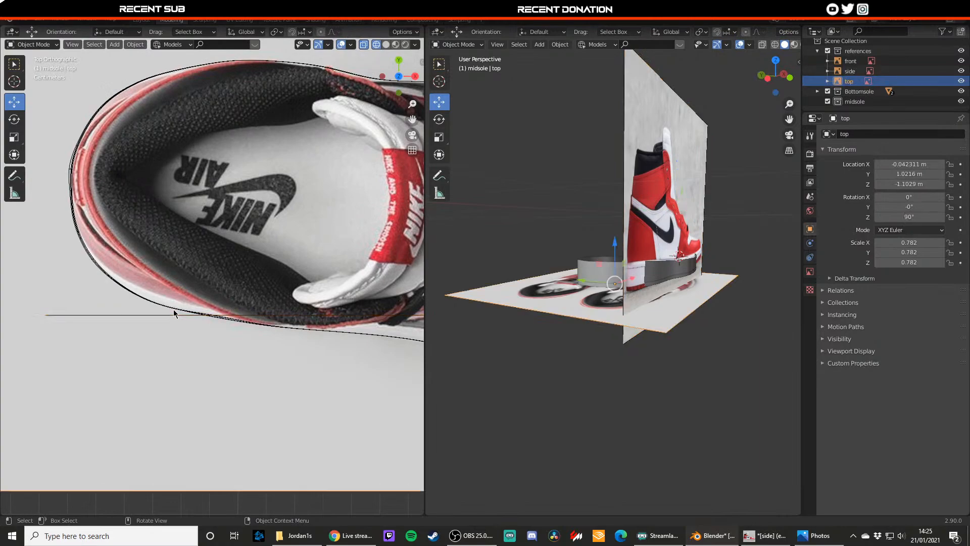
key("Tab")
left_click(160, 313)
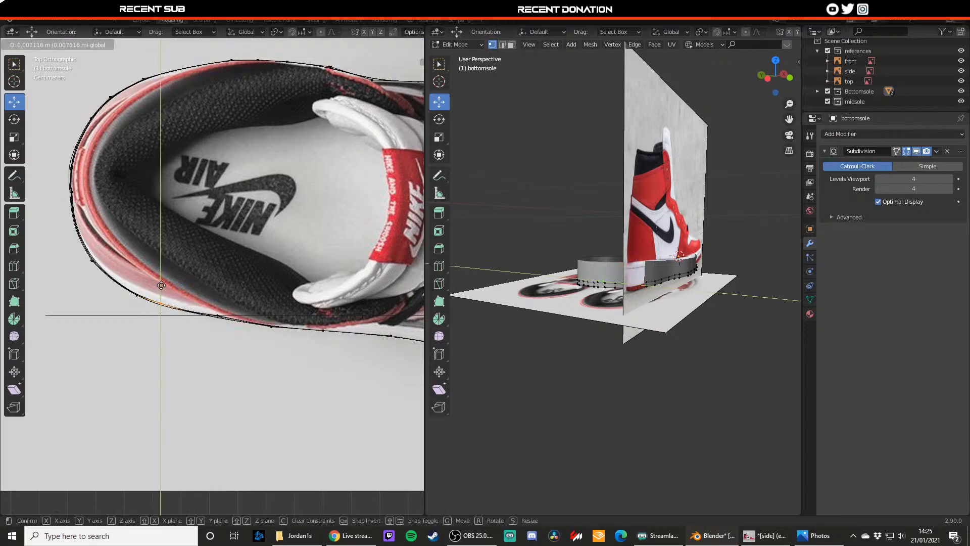
key("Tab")
- Move the bottomsole.001 object into the midsole collection and rename it midsole
middle_click_drag(192, 346, 184, 323)
key("KP_1")
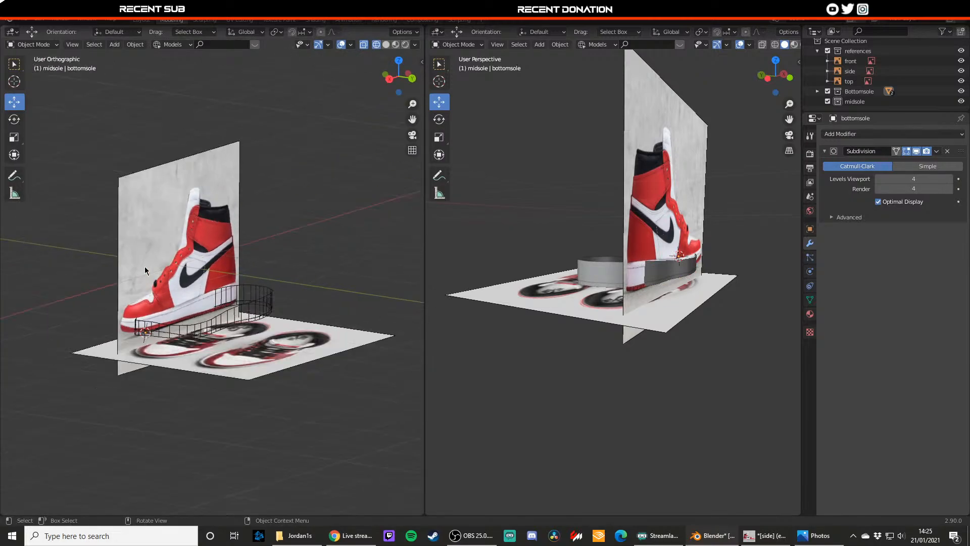
scroll(176, 276, "up", 4)
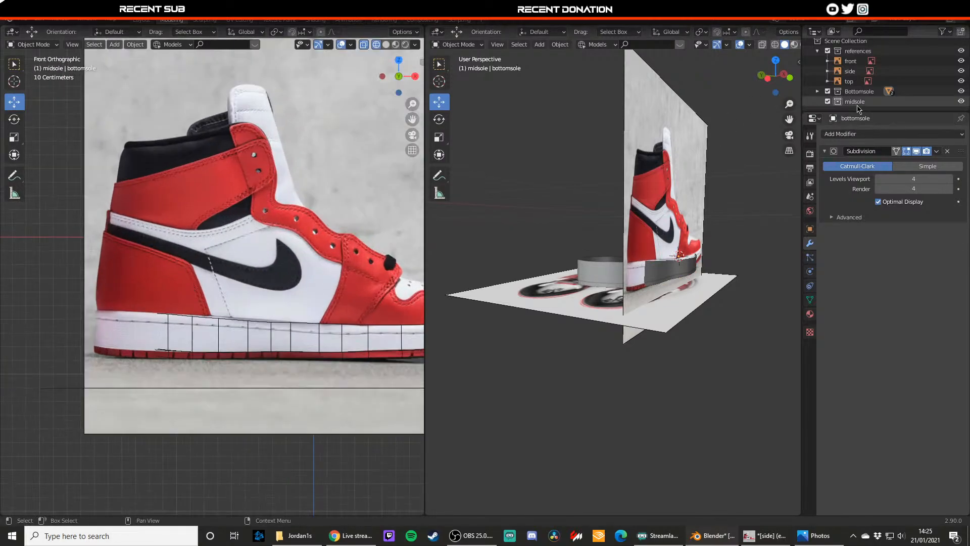
left_click(342, 335)
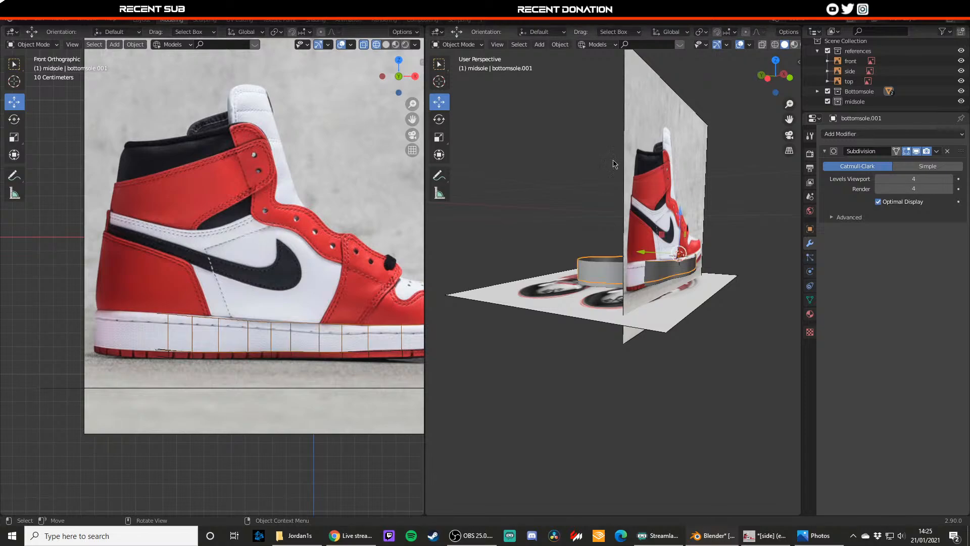
left_click(817, 92)
scroll(853, 101, "down", 1)
left_click_drag(862, 92, 864, 103)
double_click(864, 102)
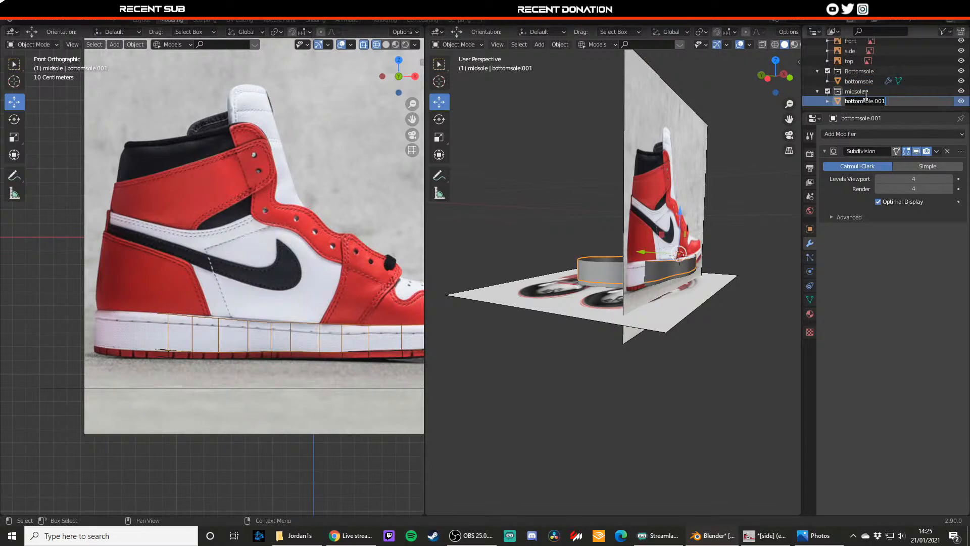
type("midsole")
key("Return")
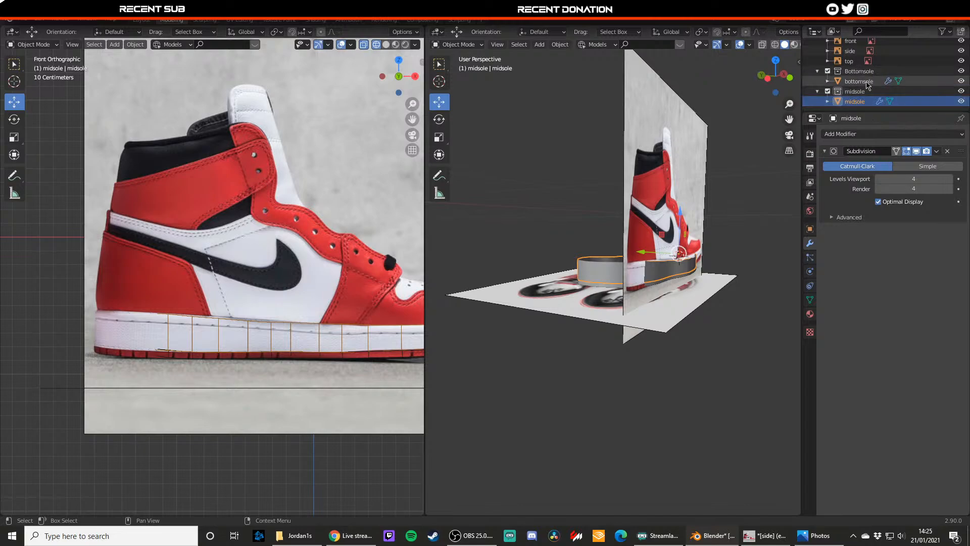
- Duplicate the midsole band in front view and place the copy about 0.28 m above the original
left_click(838, 81)
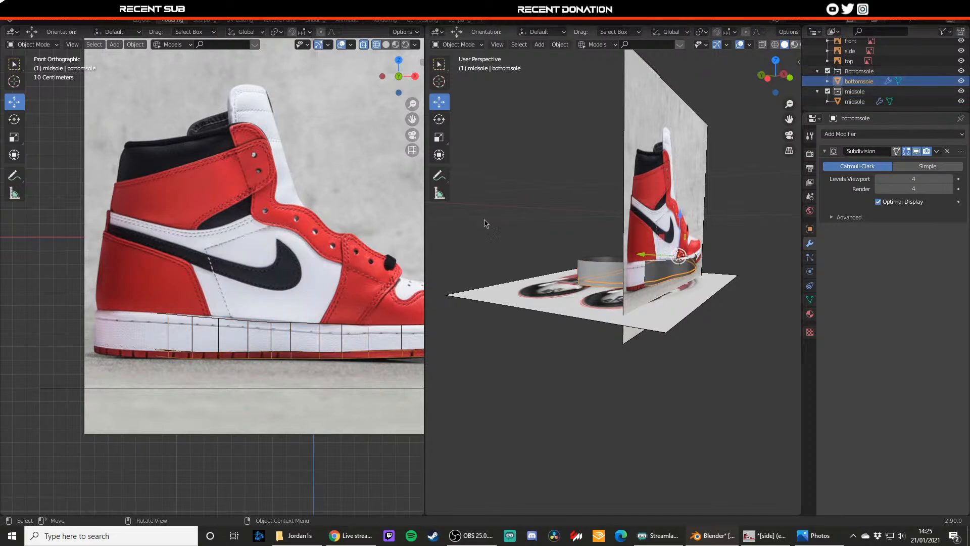
scroll(344, 338, "down", 4)
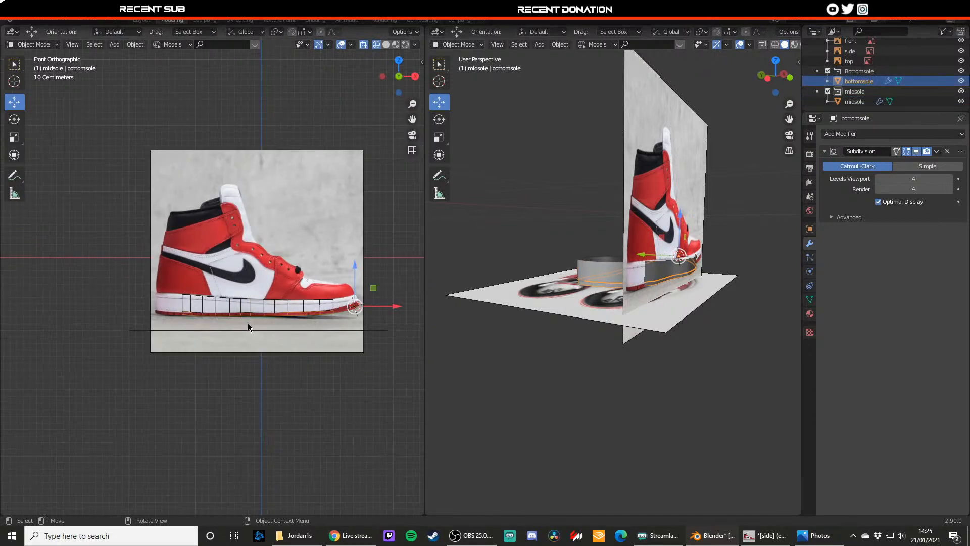
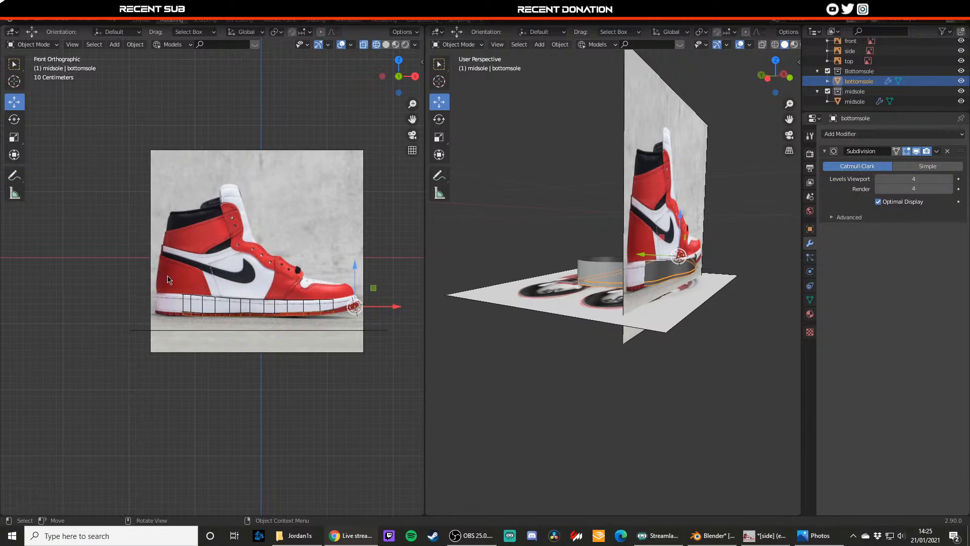
scroll(180, 237, "up", 2)
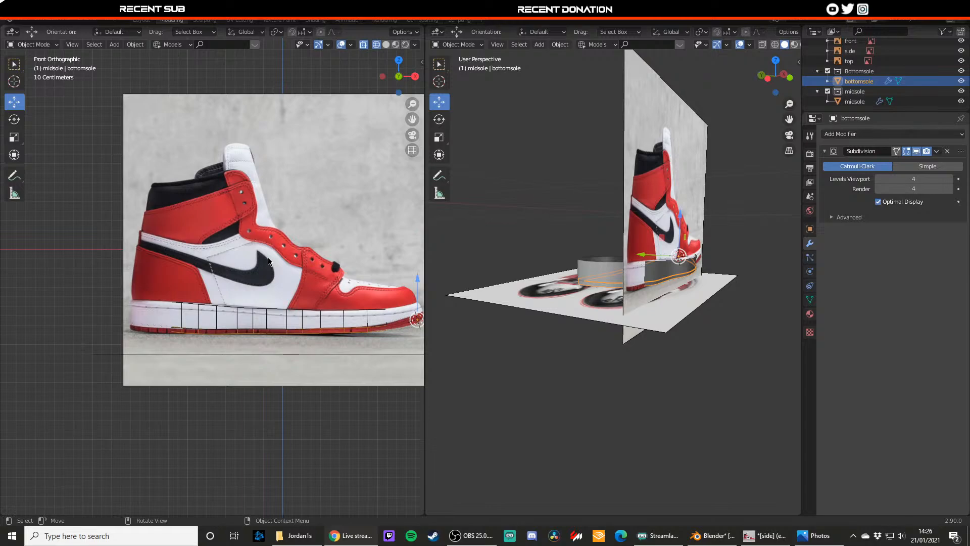
left_click(323, 310)
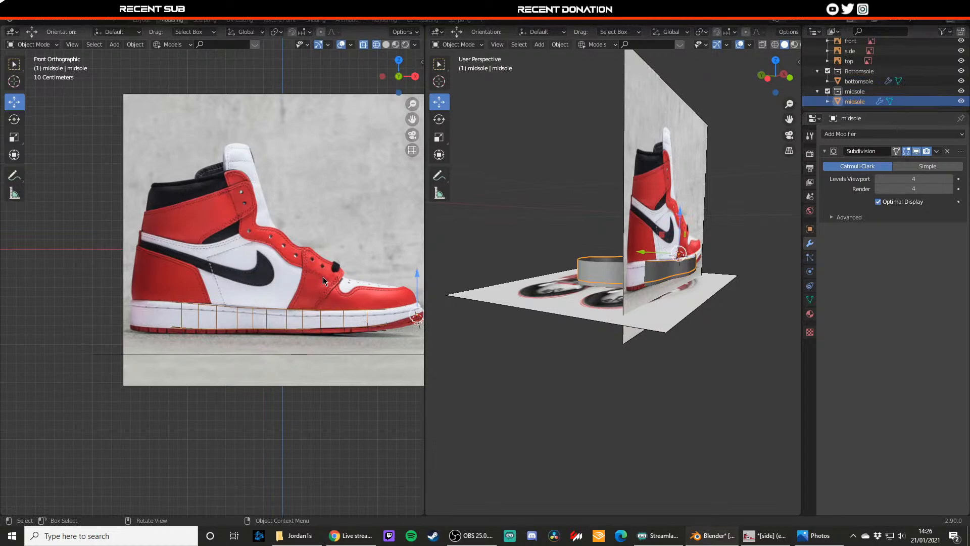
key("shift+d")
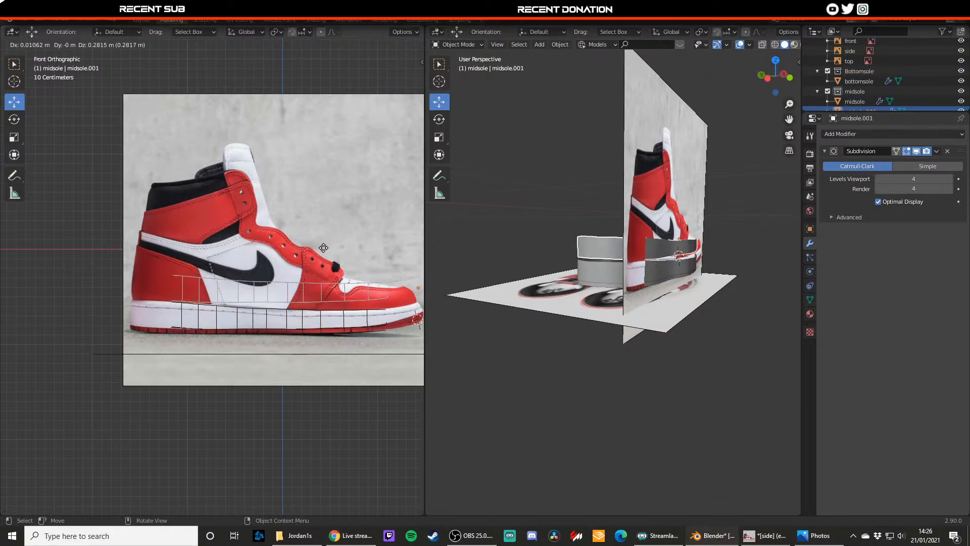
left_click(323, 247)
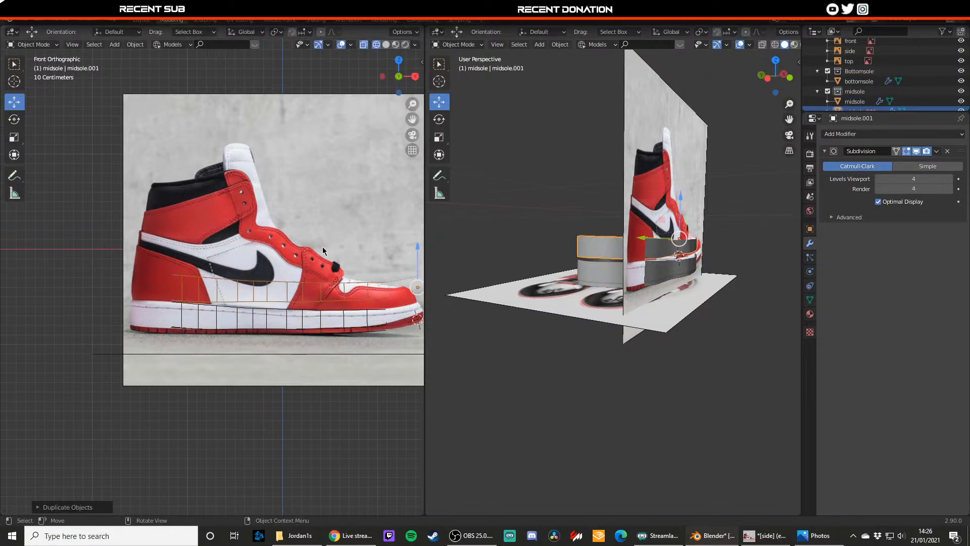
- Create a new collection named base
scroll(848, 101, "down", 1)
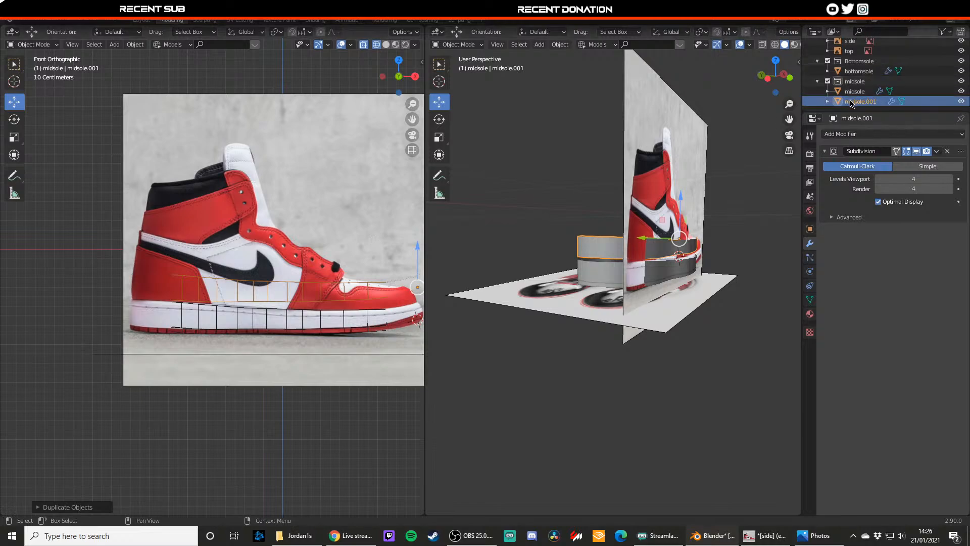
right_click(848, 111)
left_click(850, 112)
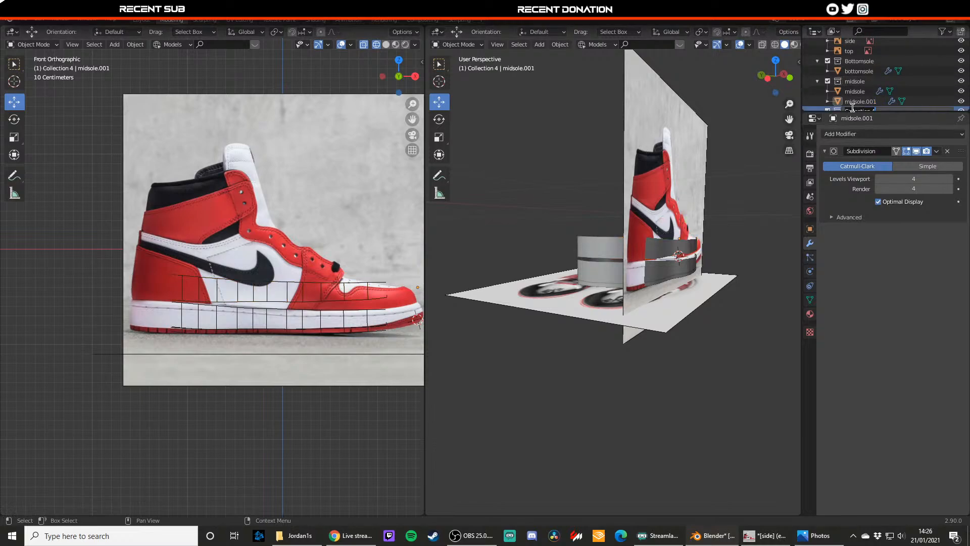
key("Return")
scroll(854, 101, "down", 1)
- Move the duplicated midsole band into the base collection and rename it base
left_click(869, 93)
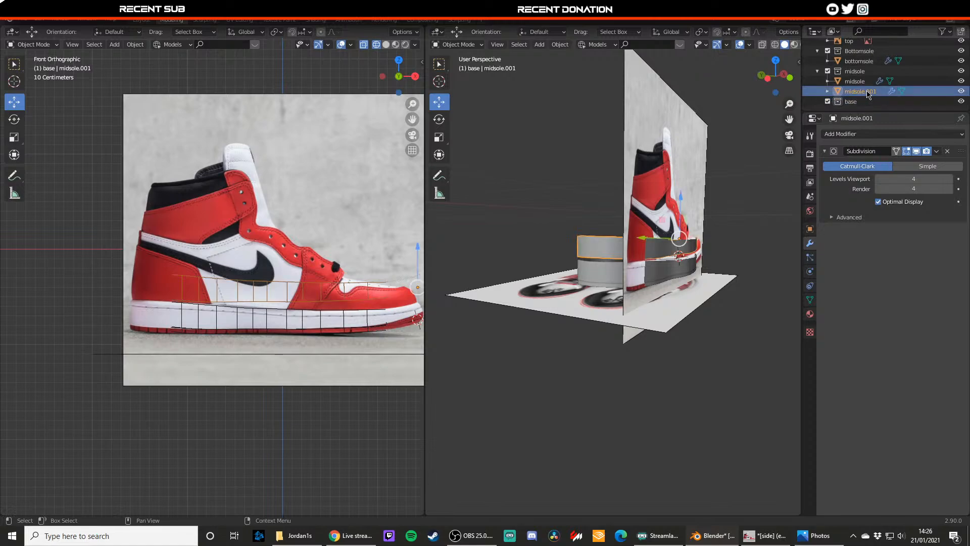
left_click_drag(869, 93, 868, 103)
double_click(867, 103)
type("base")
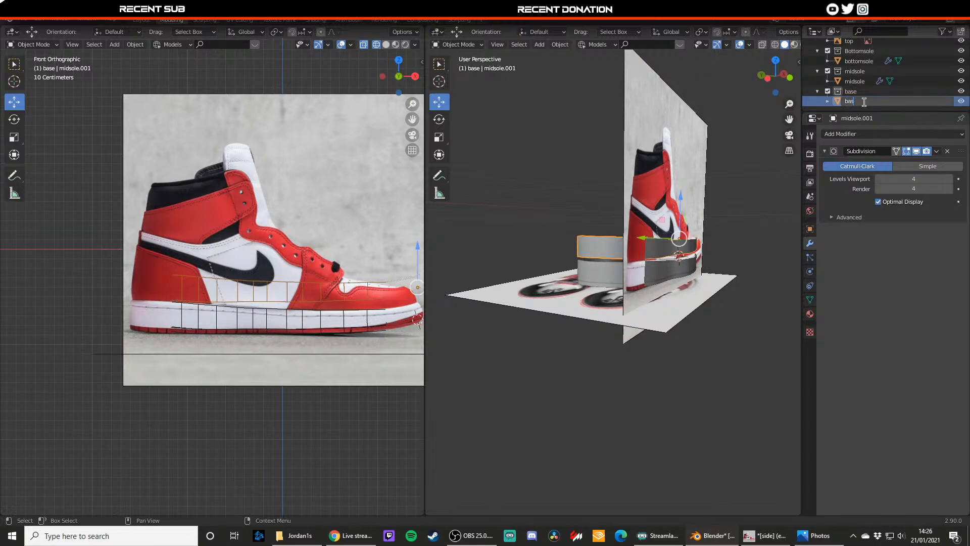
key("Return")
scroll(282, 295, "up", 3)
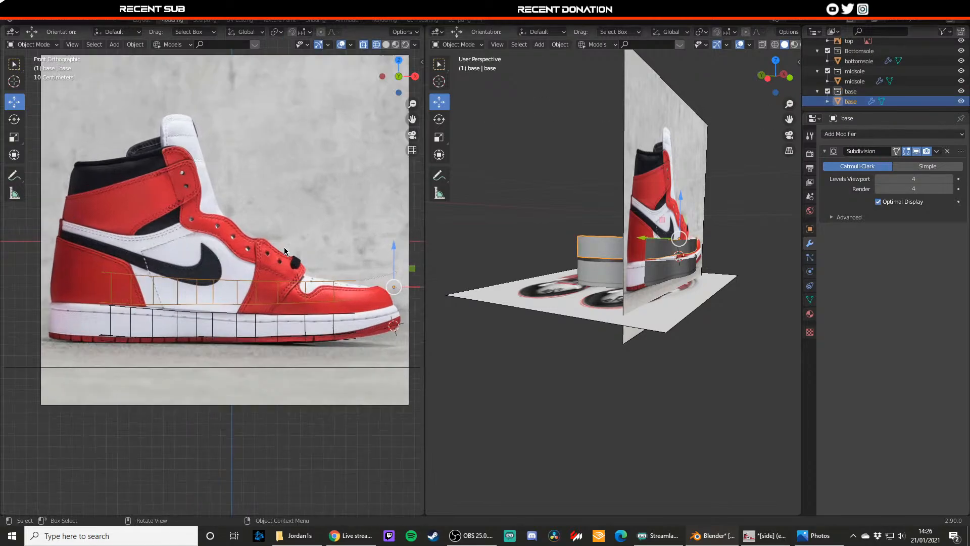
- Examine how the base band lines up with the shoe's side reference in front view
key("Tab")
key("Tab")
middle_click_drag(300, 298, 141, 280)
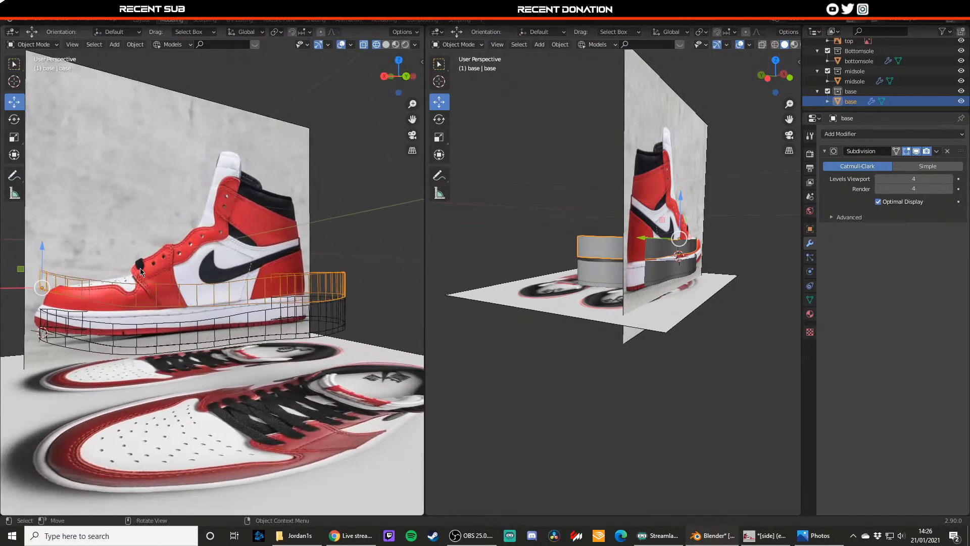
key("KP_1")
scroll(364, 288, "up", 4)
key("Tab")
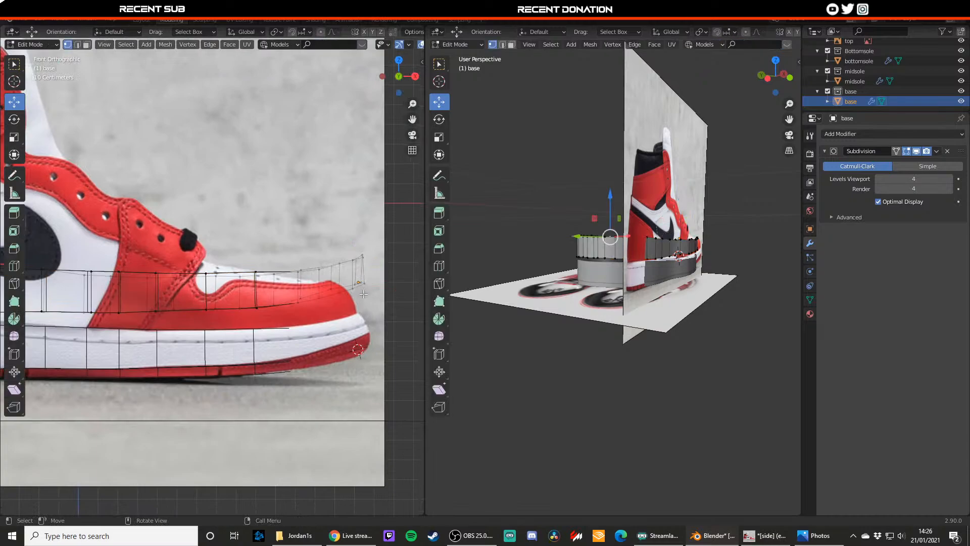
scroll(202, 281, "down", 4)
scroll(225, 276, "up", 5)
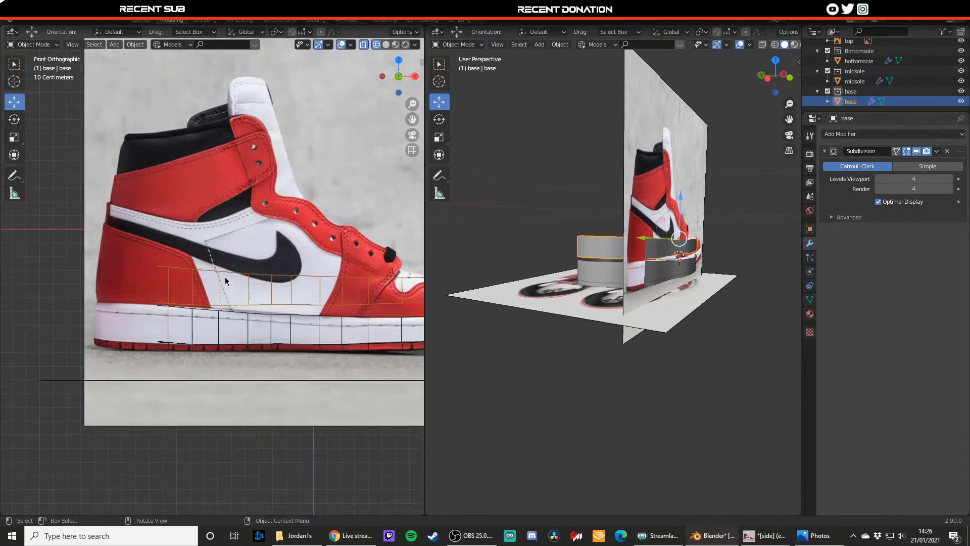
scroll(200, 279, "up", 2)
scroll(172, 281, "down", 3)
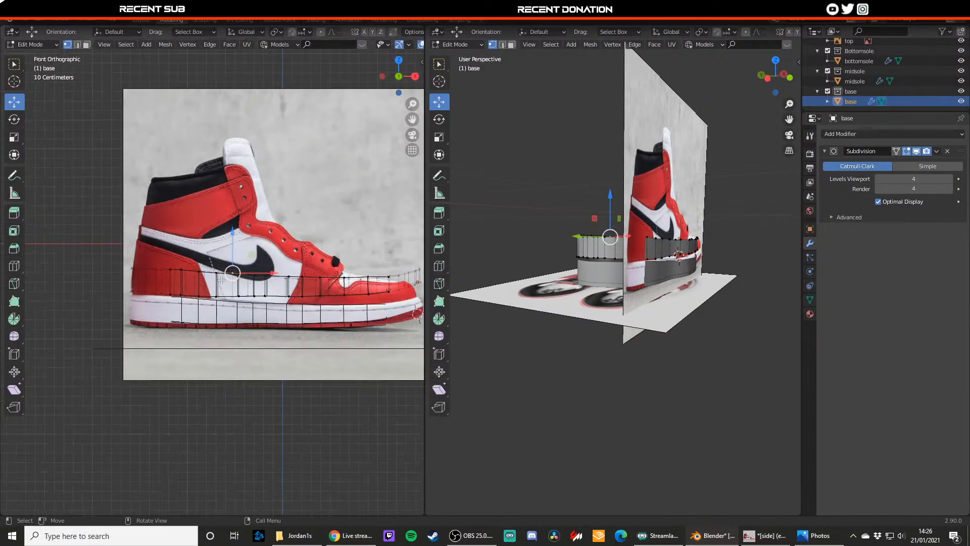
key("Tab")
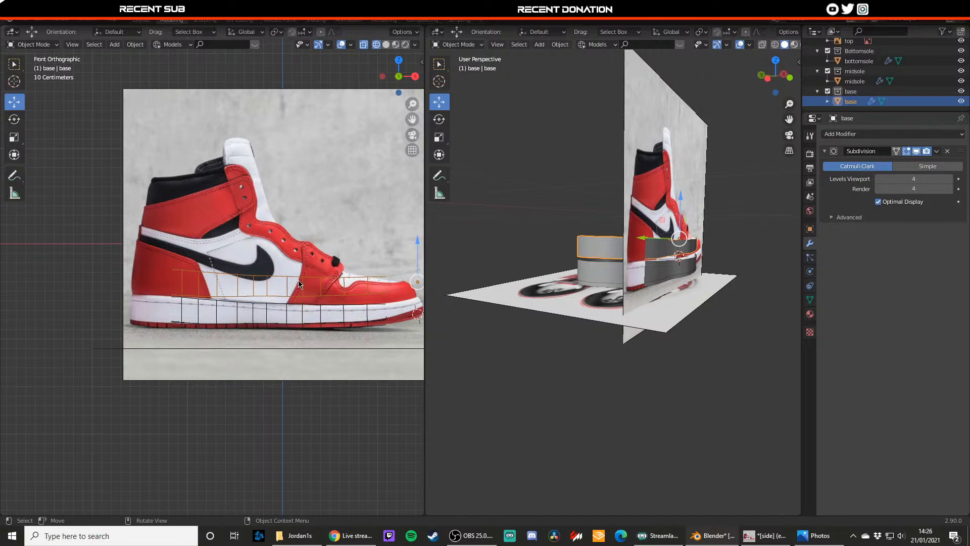
scroll(314, 192, "down", 1)
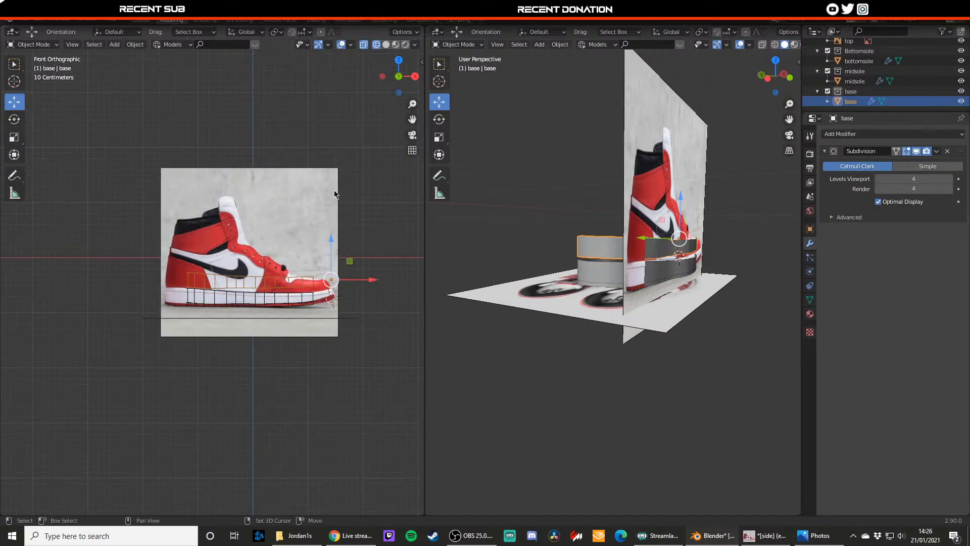
scroll(268, 211, "up", 6)
scroll(263, 227, "down", 3)
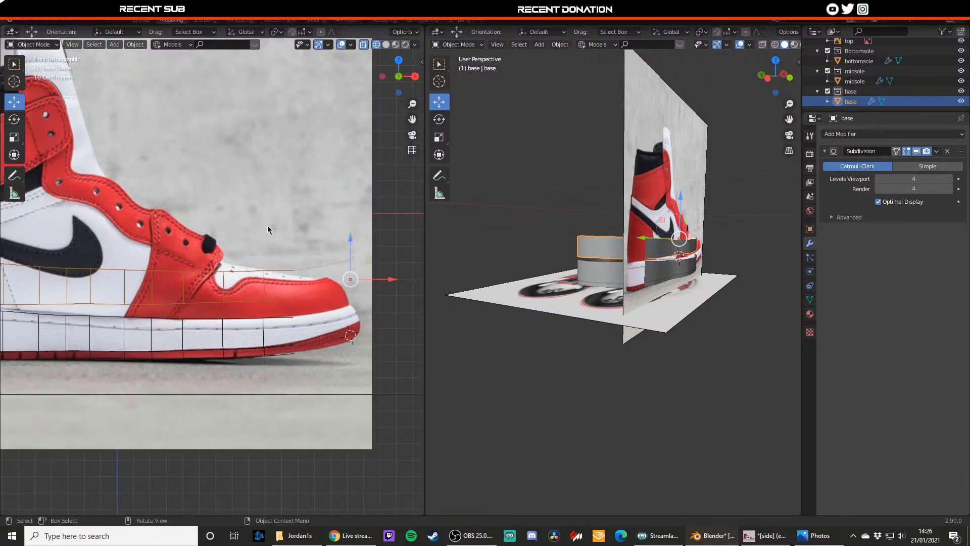
- Examine the base band's position against the side and top reference images from several angled views
middle_click_drag(269, 227, 332, 192)
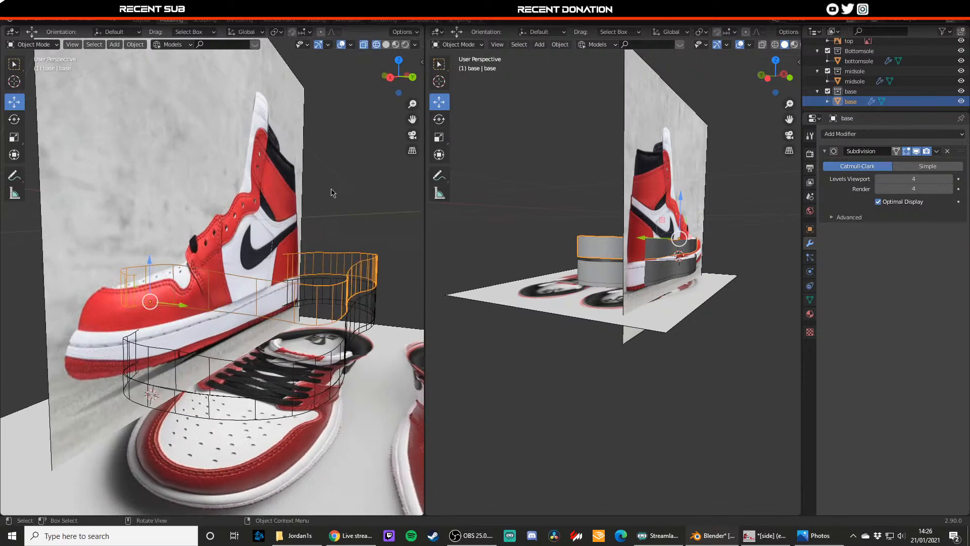
scroll(190, 237, "down", 7)
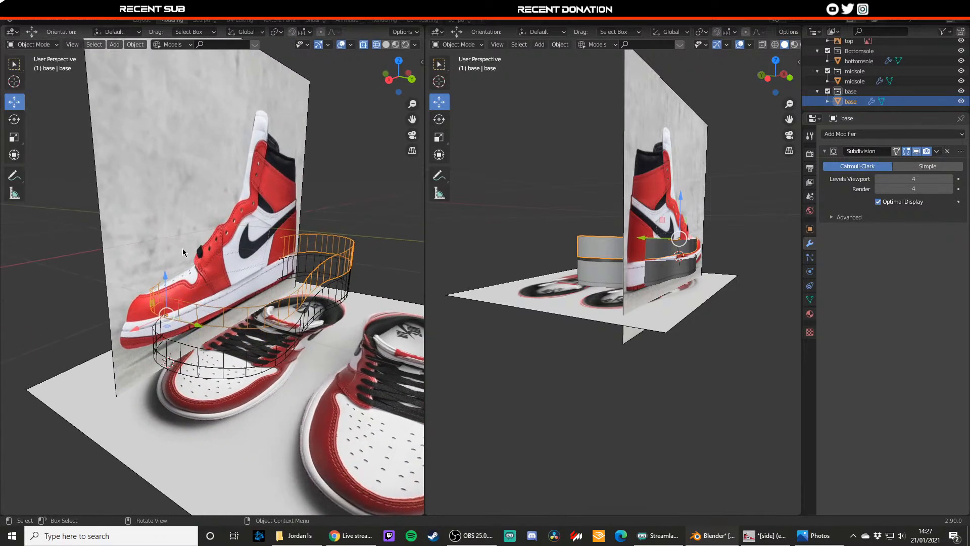
scroll(222, 240, "up", 3)
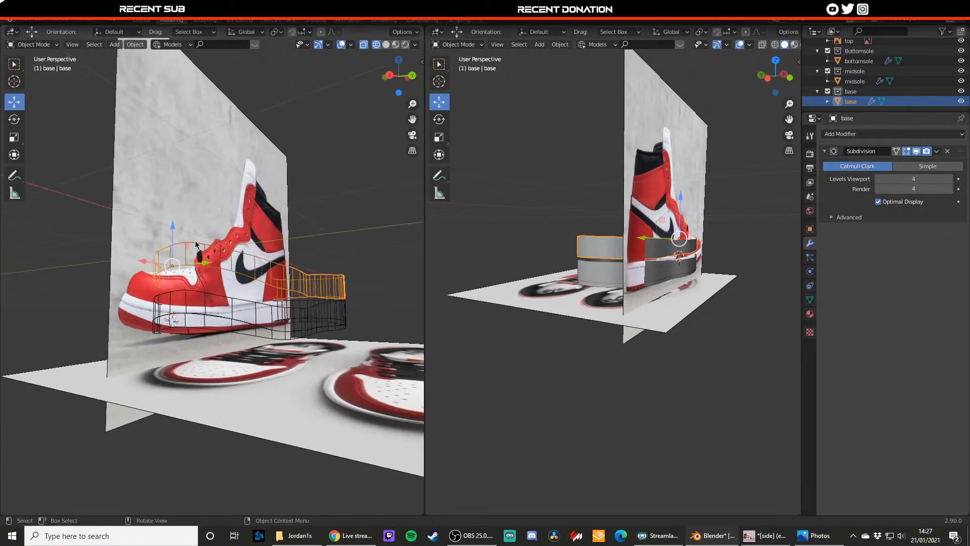
left_click_drag(173, 234, 172, 237)
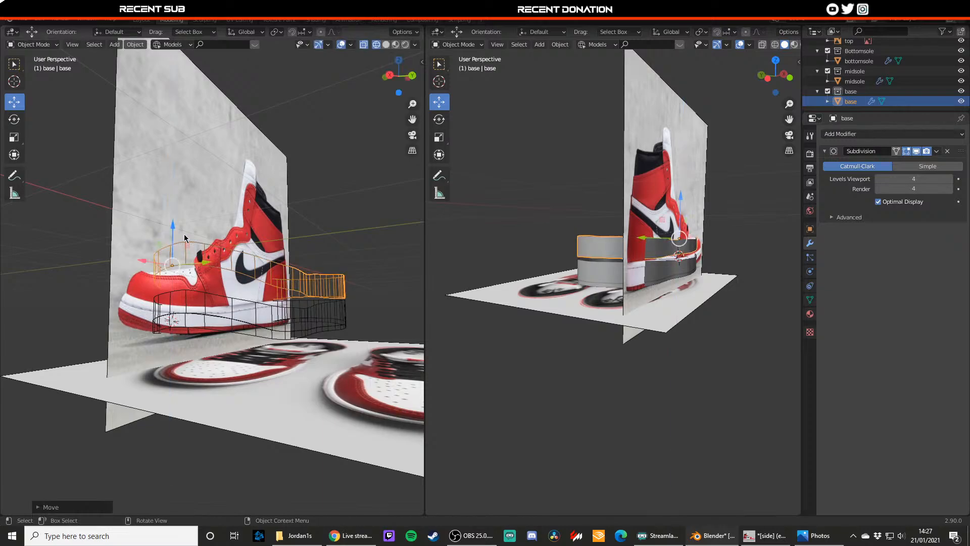
scroll(224, 246, "up", 4)
middle_click_drag(223, 247, 251, 239)
scroll(170, 240, "down", 2)
middle_click_drag(170, 242, 238, 258)
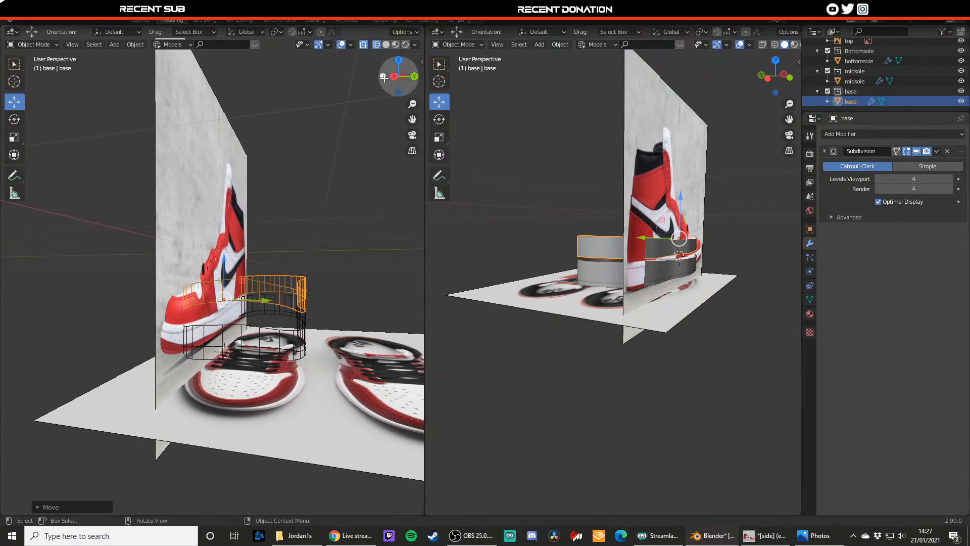
middle_click_drag(301, 167, 170, 195)
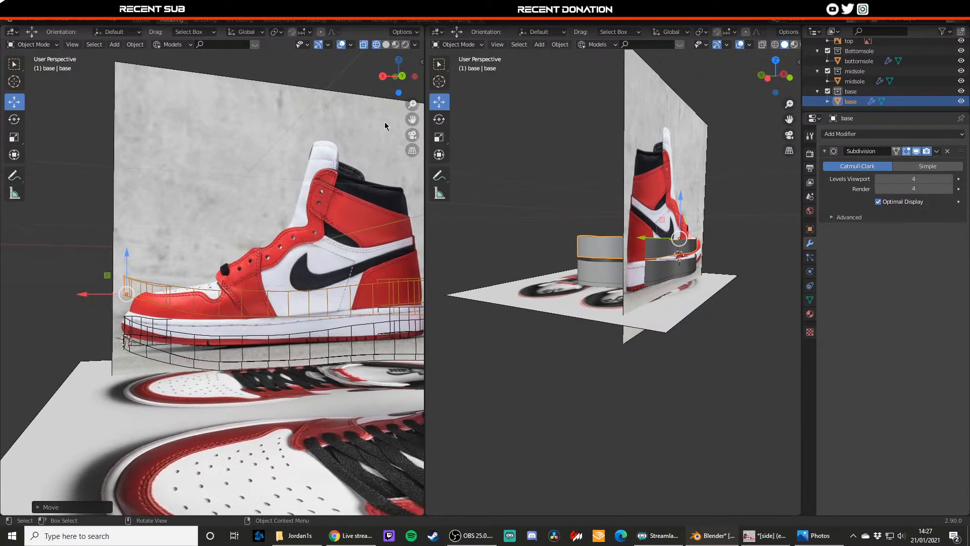
- Compare the toe end of the base band with the side reference's toe box in front view
left_click(382, 76)
scroll(299, 108, "up", 6)
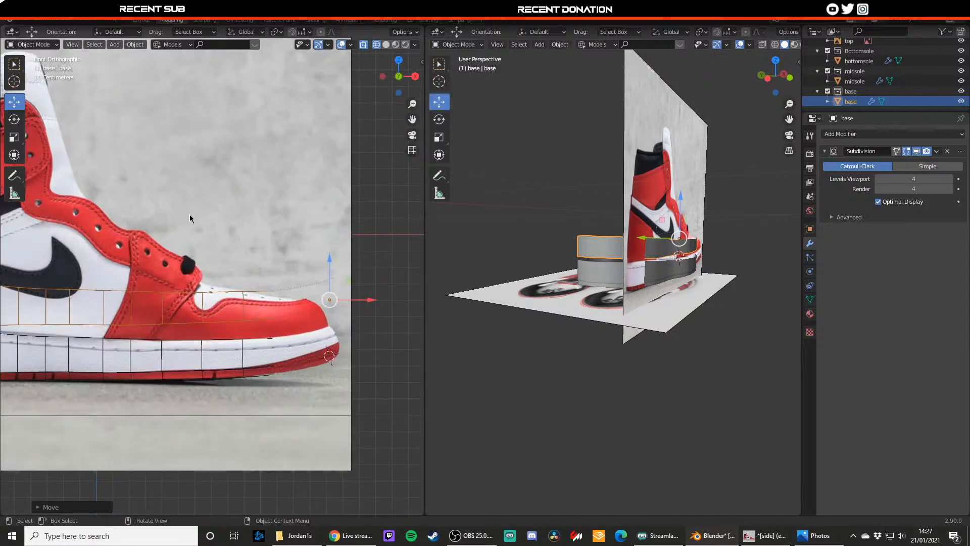
scroll(223, 293, "down", 3)
middle_click_drag(277, 246, 227, 231, "shift")
scroll(232, 237, "up", 3)
key("Tab")
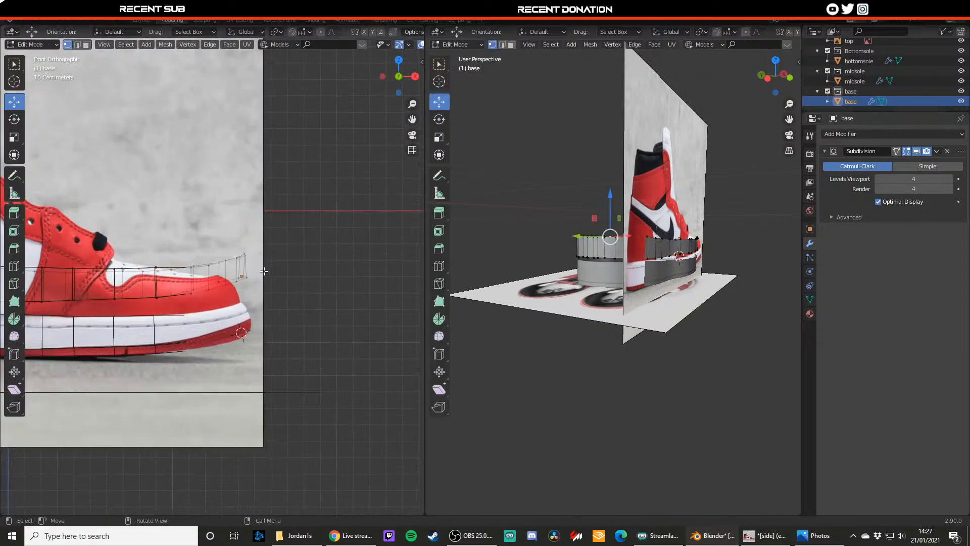
scroll(224, 265, "up", 2)
scroll(238, 246, "up", 2)
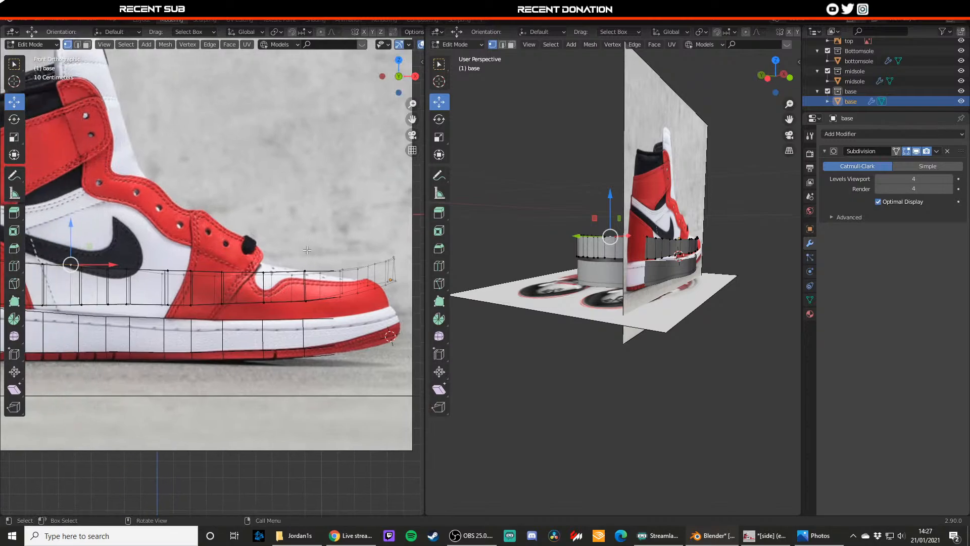
middle_click_drag(337, 256, 281, 245)
key("Tab")
key("KP_1")
scroll(553, 280, "up", 6)
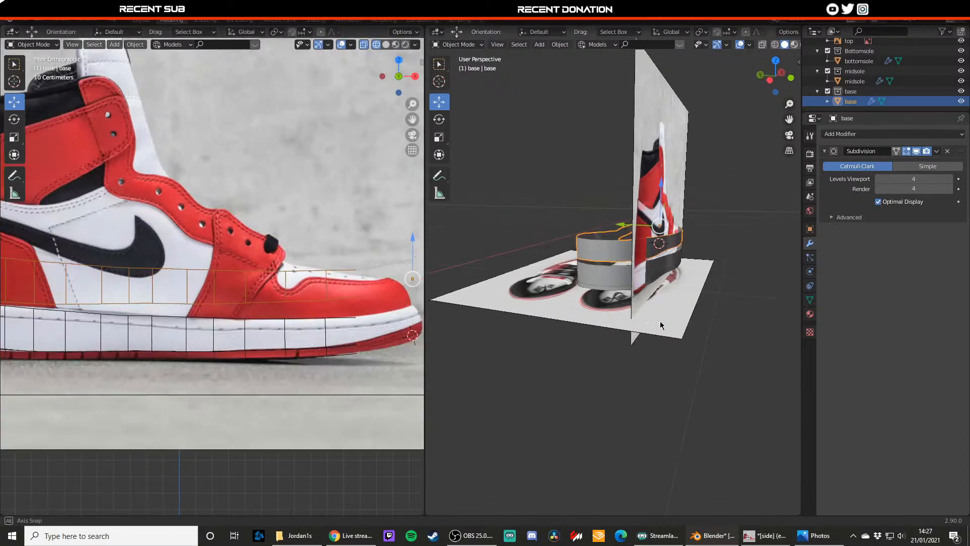
- Lower the bottom vertex of the base's forefoot edge about 0.16 m towards the midsole in vertex editing mode
middle_click_drag(554, 280, 661, 310)
key("Tab")
scroll(626, 290, "down", 3)
middle_click_drag(609, 272, 567, 286)
scroll(565, 285, "down", 4)
middle_click_drag(485, 281, 600, 272)
scroll(599, 273, "up", 3)
key("2")
left_click(584, 318)
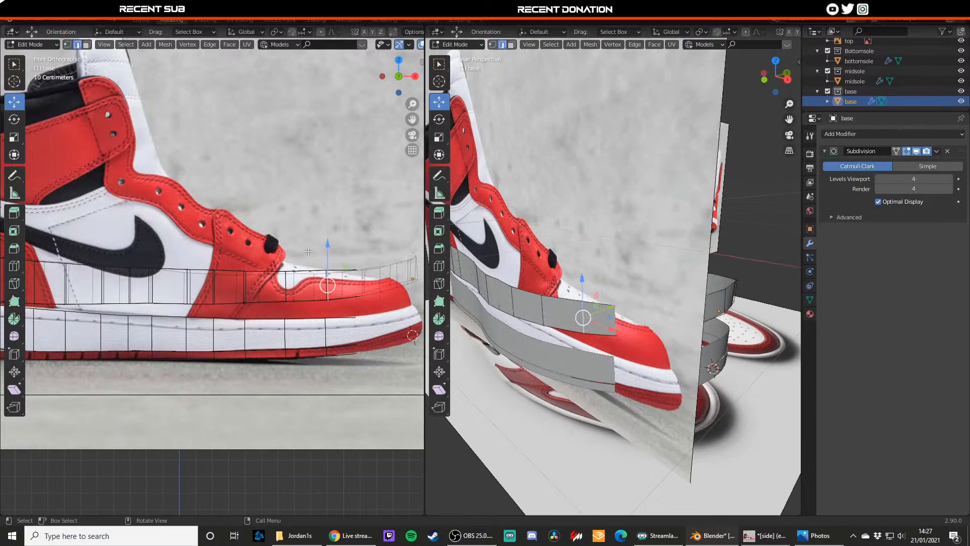
left_click_drag(328, 248, 319, 302)
key("1")
left_click(328, 271)
left_click(586, 338)
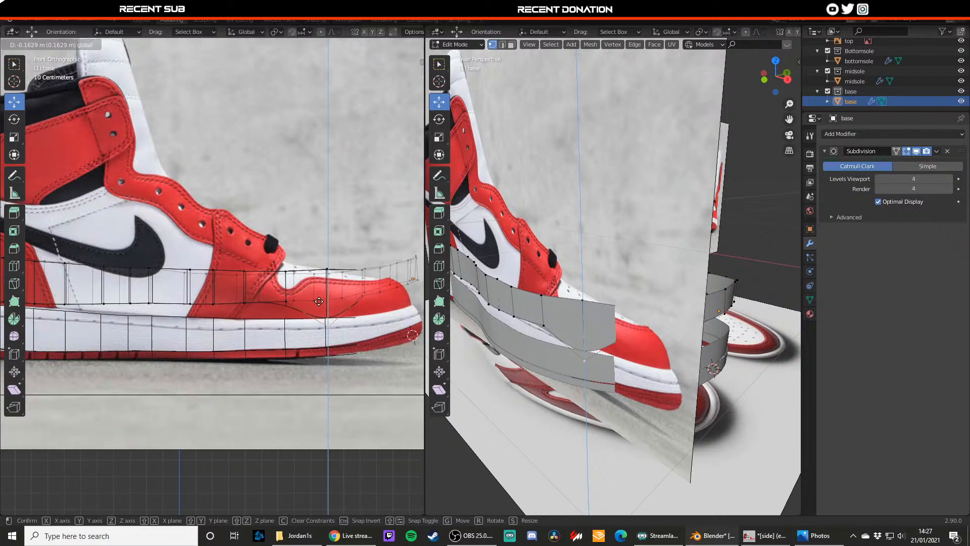
left_click_drag(319, 301, 319, 302)
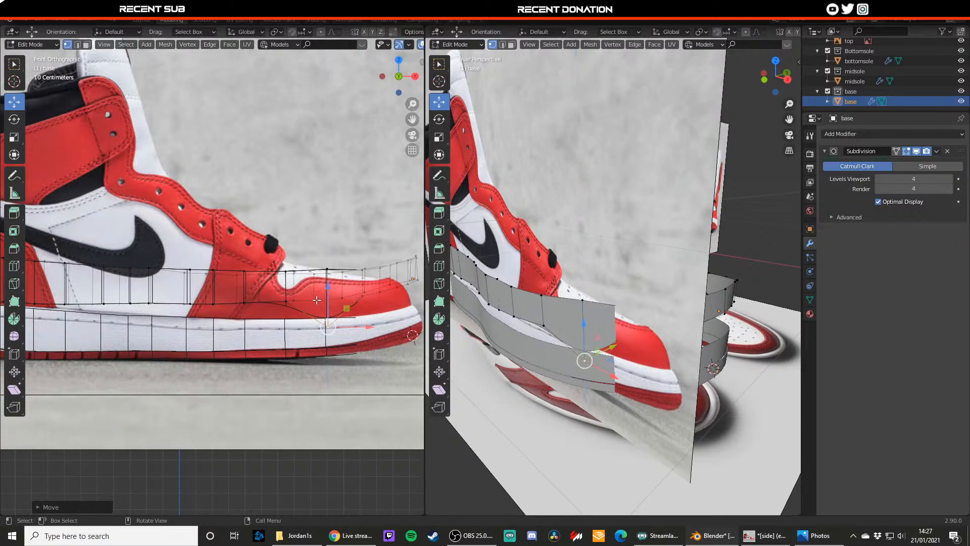
- Lower the neighbouring bottom vertex on the heel side to the midsole and raise the top vertex above it about 0.05 m
left_click(286, 301)
left_click_drag(541, 294, 544, 323)
left_click(546, 344)
left_click(541, 295)
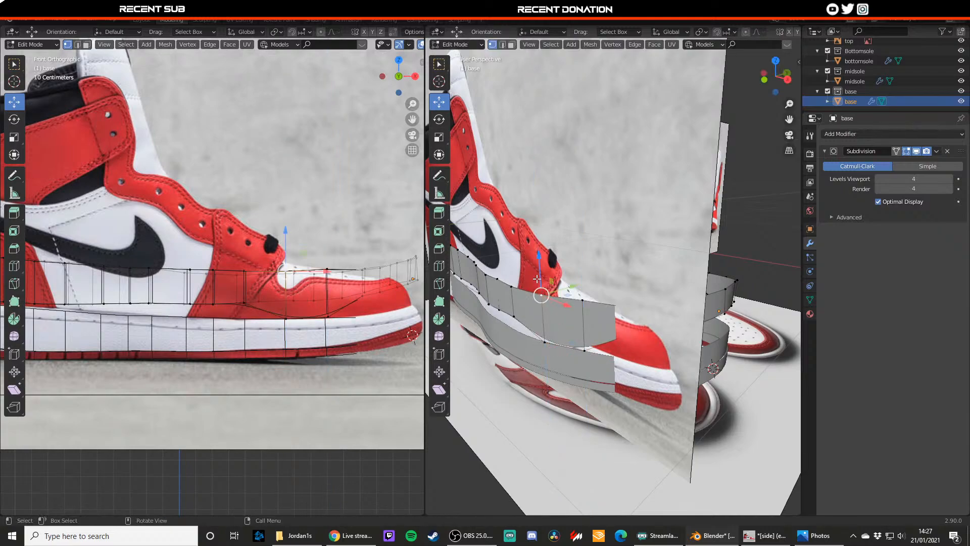
key("g")
key("z")
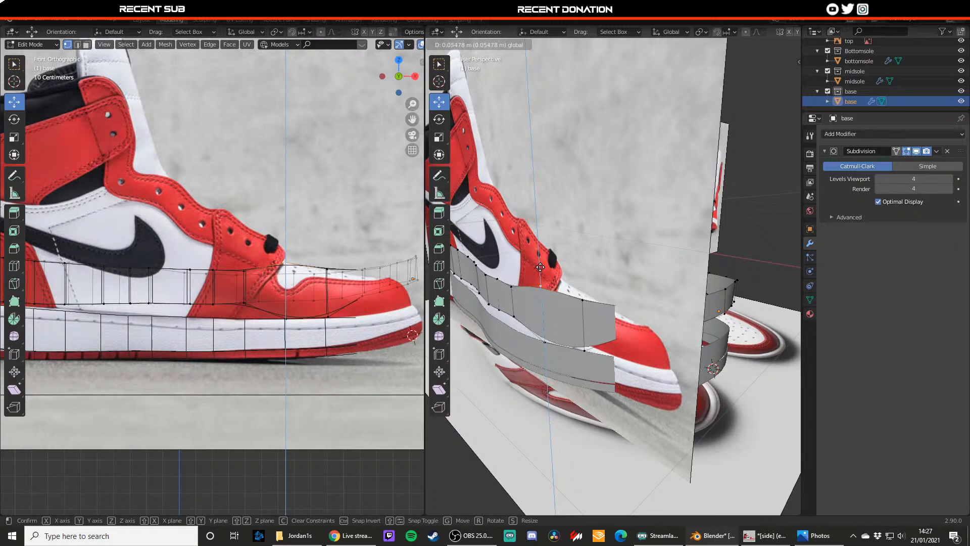
left_click(540, 267)
- Raise the base's next top vertices towards the heel to follow the shoe's eyelet line, the last by about 0.44 m
left_click_drag(508, 255, 515, 210)
left_click(497, 278)
left_click(486, 276)
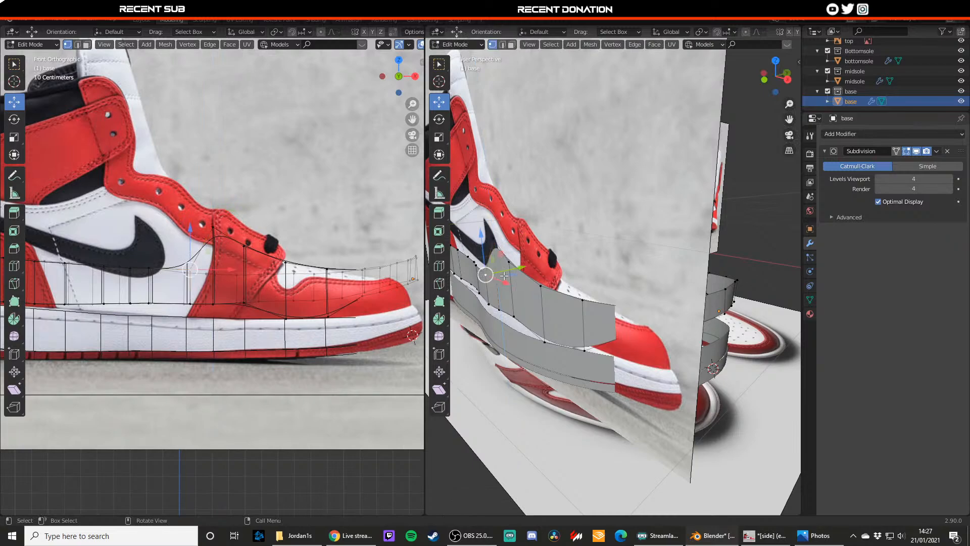
middle_click_drag(487, 276, 585, 267)
left_click_drag(599, 249, 614, 174)
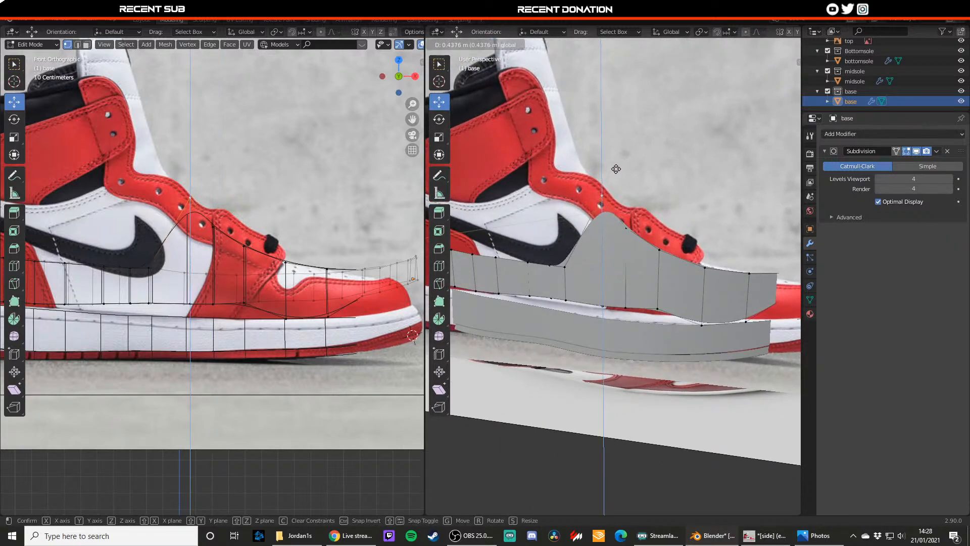
left_click_drag(617, 169, 619, 171)
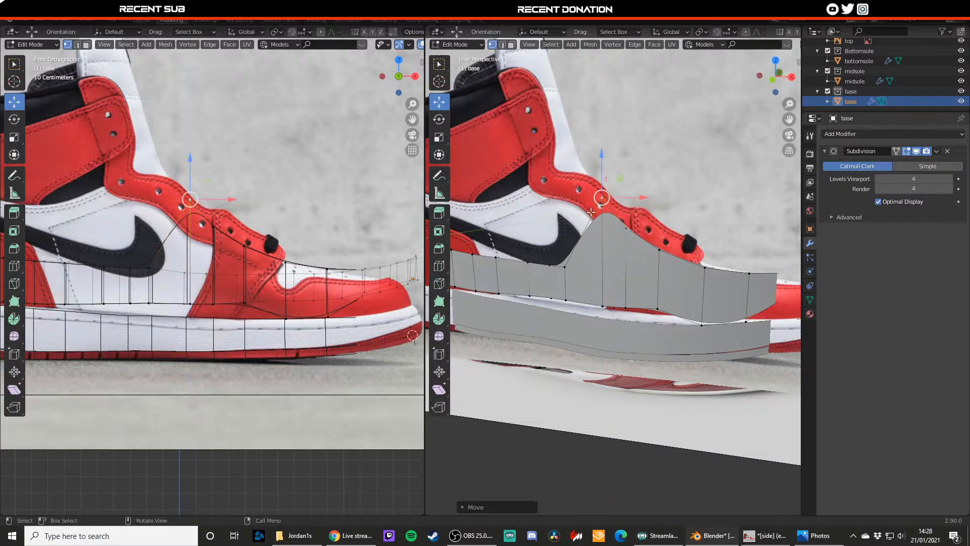
- Raise the top vertex near the front of the swoosh up to the base of the shoe's tongue
left_click(565, 265)
left_click_drag(565, 241, 572, 126)
key("ctrl+z")
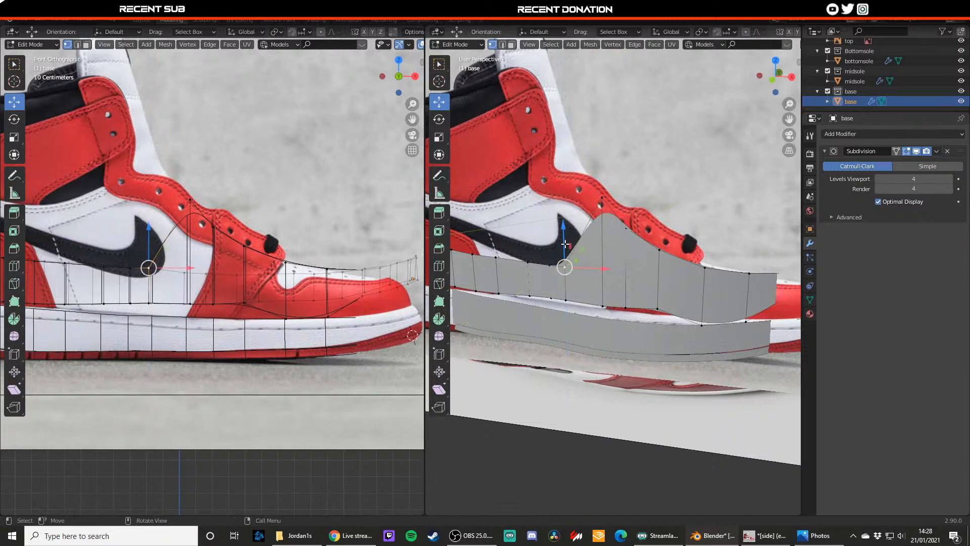
left_click_drag(565, 245, 600, 148)
- Raise the next top vertex to the front of the ankle strap, and shift it and its bottom vertex slightly towards the heel
left_click(550, 263)
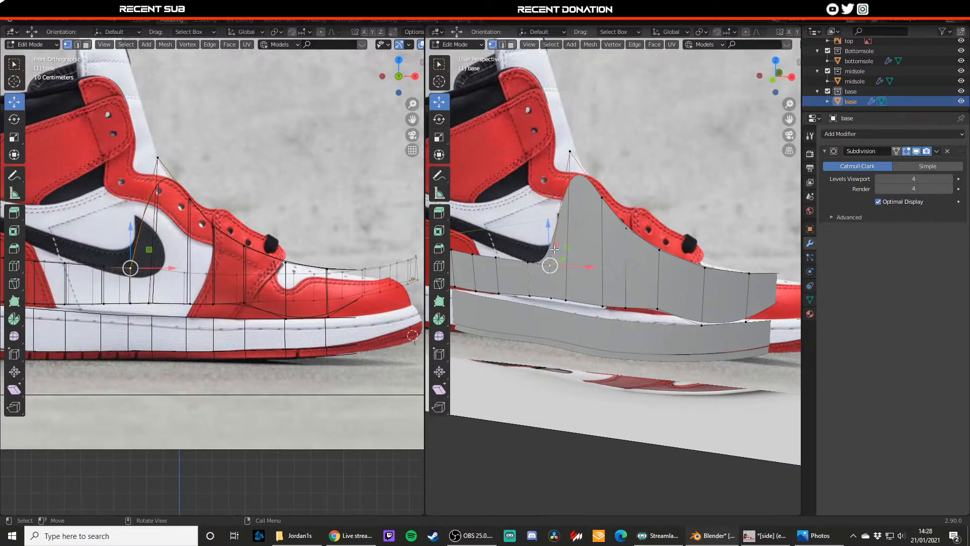
left_click_drag(550, 237, 561, 163)
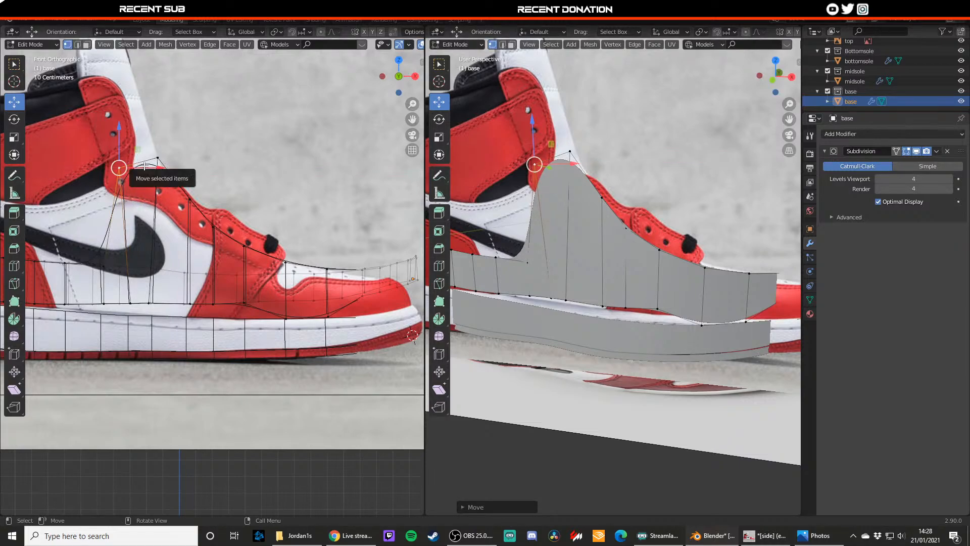
left_click_drag(147, 168, 136, 169)
left_click(133, 298)
left_click_drag(147, 303, 137, 303)
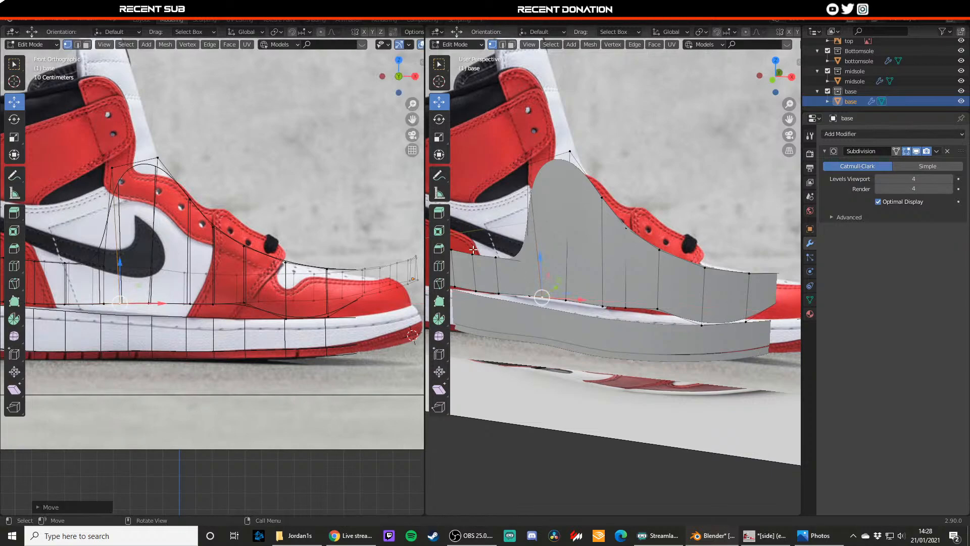
- Raise the next two top vertices towards the heel to the lower edge of the shoe's black ankle panel
left_click(496, 256)
left_click_drag(494, 234, 527, 241)
left_click(522, 238)
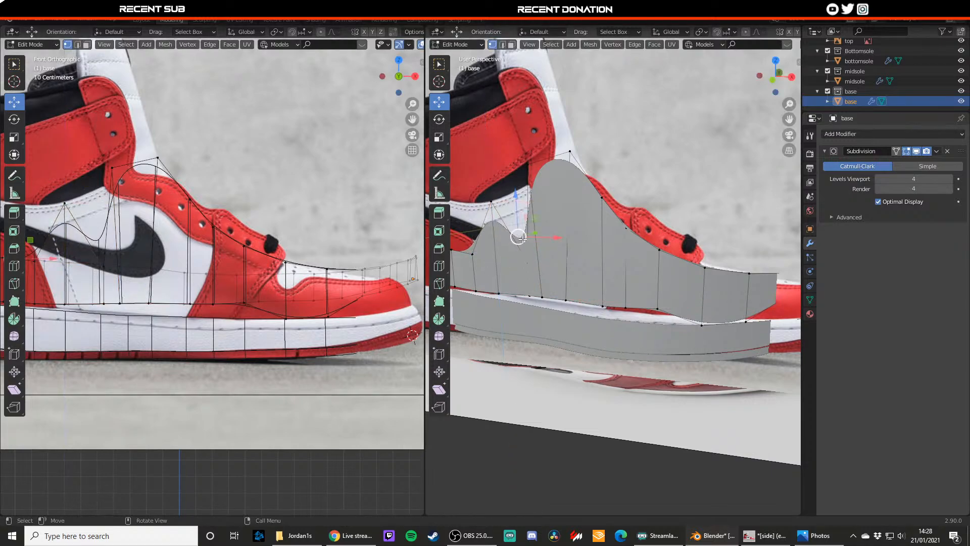
left_click(114, 256)
left_click_drag(106, 242, 65, 184)
left_click(66, 202)
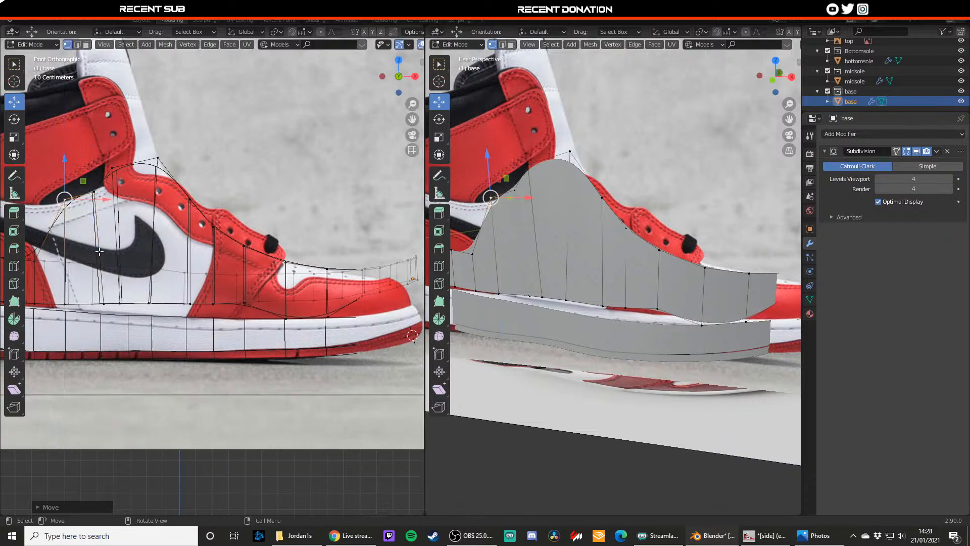
- Lower the base's bottom vertices from the arch to the forefoot onto the midsole's top edge
left_click(101, 302)
left_click_drag(523, 274, 565, 296)
left_click(626, 298)
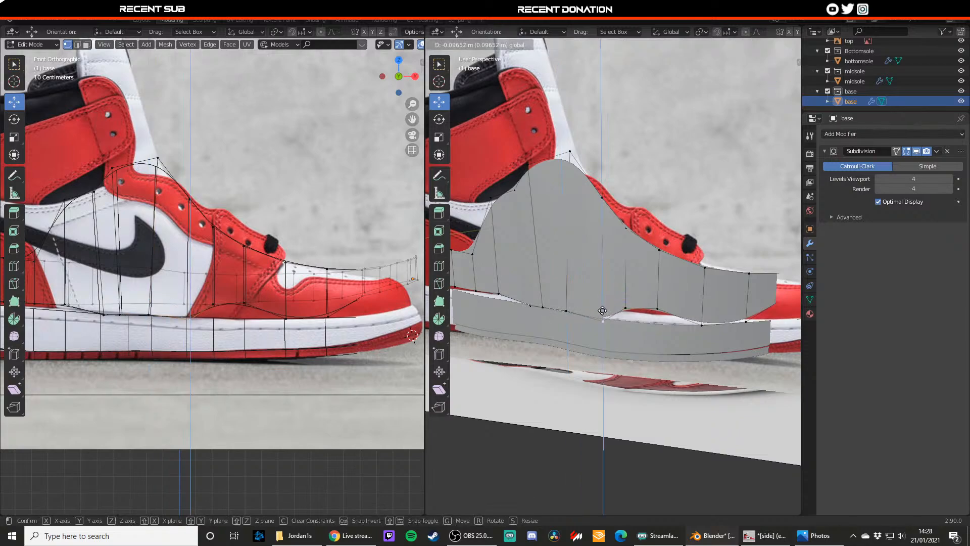
mouse_move(626, 298)
left_mouse_down()
mouse_move(626, 316)
mouse_move(625, 306)
left_mouse_up()
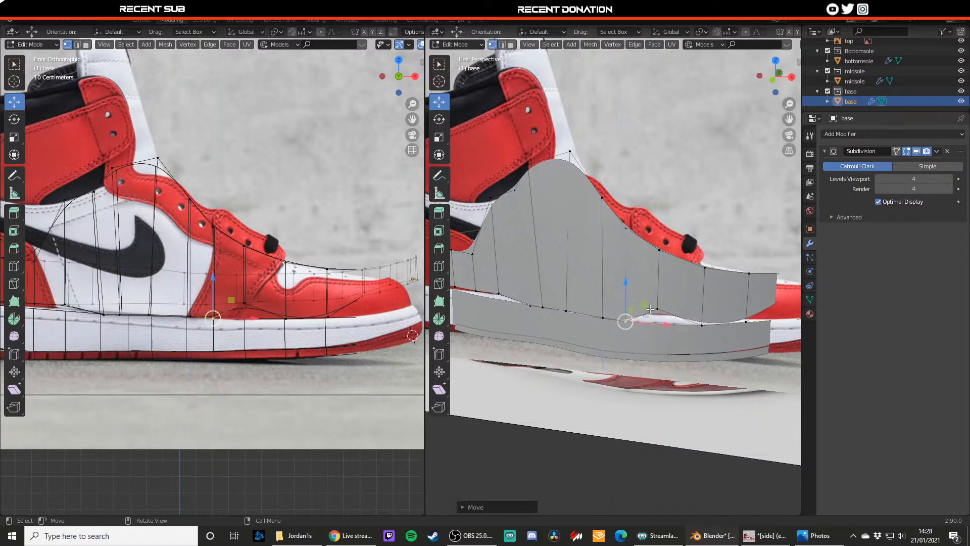
left_click(659, 310)
left_click(748, 320)
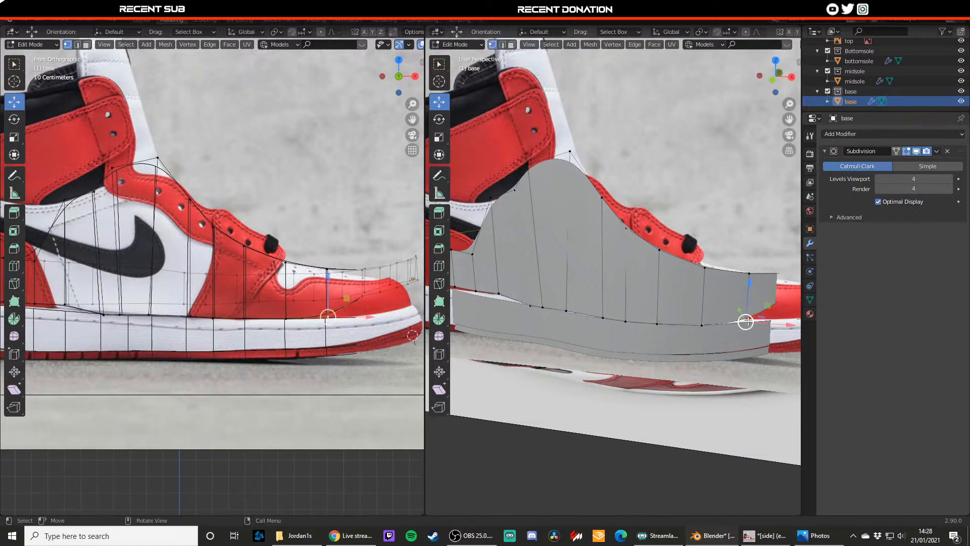
middle_click_drag(748, 320, 675, 321)
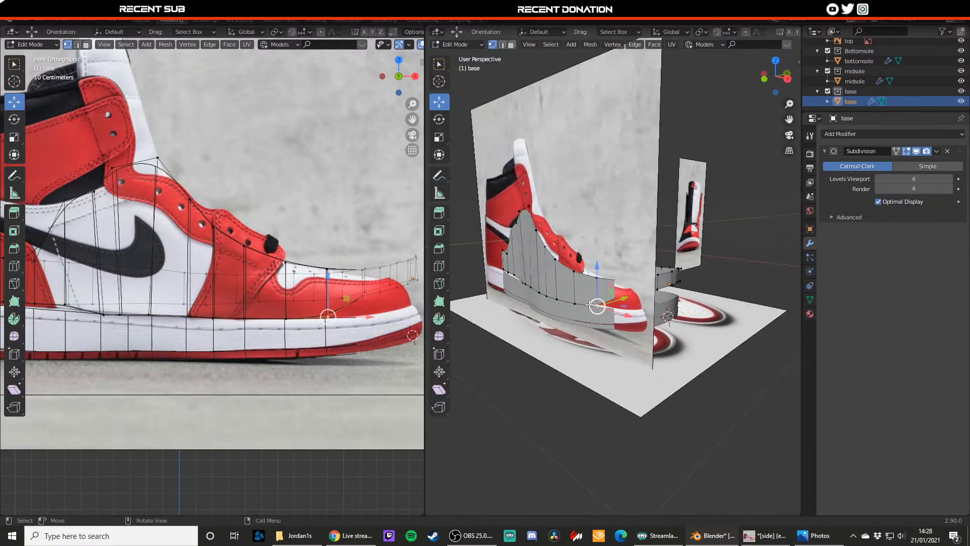
- Raise the two rearmost side top vertices of the base to the white stripe below the red ankle panel
key("KP_1")
scroll(589, 238, "up", 3)
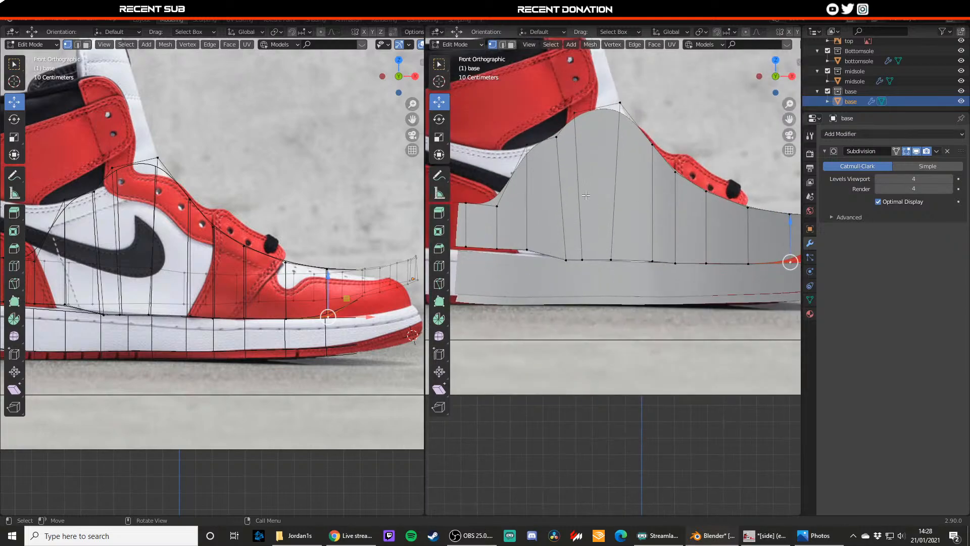
left_click(574, 248)
key("g")
key("z")
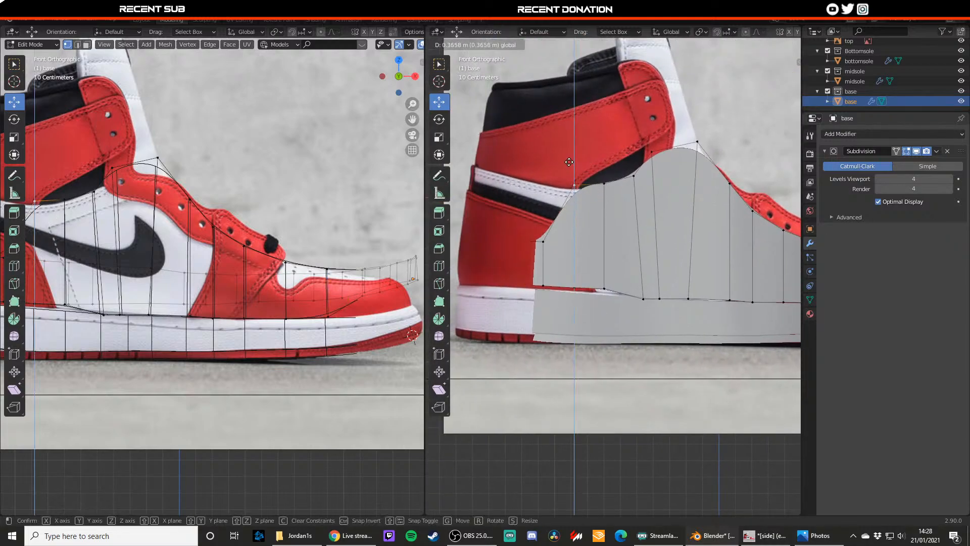
left_click(567, 166)
left_click(542, 241)
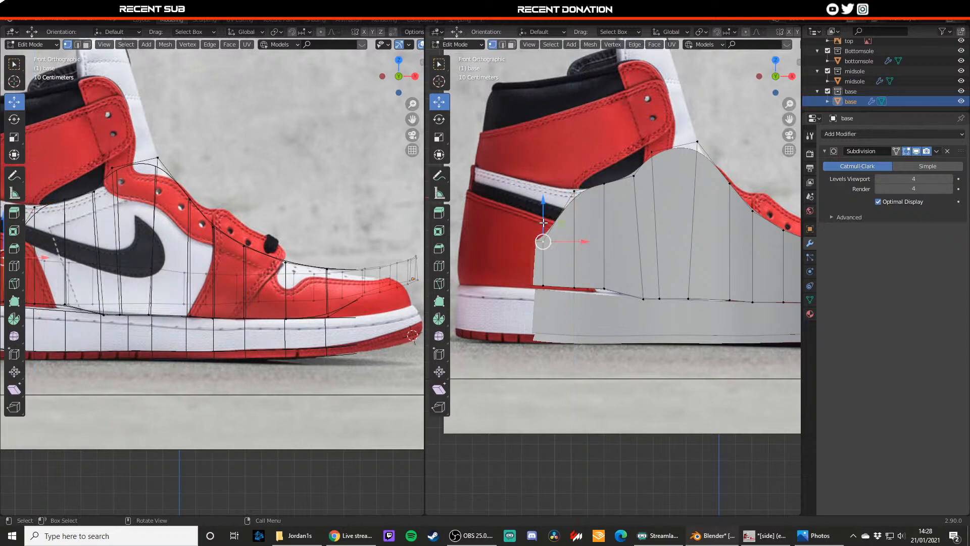
key("g")
key("z")
left_click(547, 164)
- Lower the base's bottom vertices between the arch and the heel onto the midsole's top edge
left_click(543, 288)
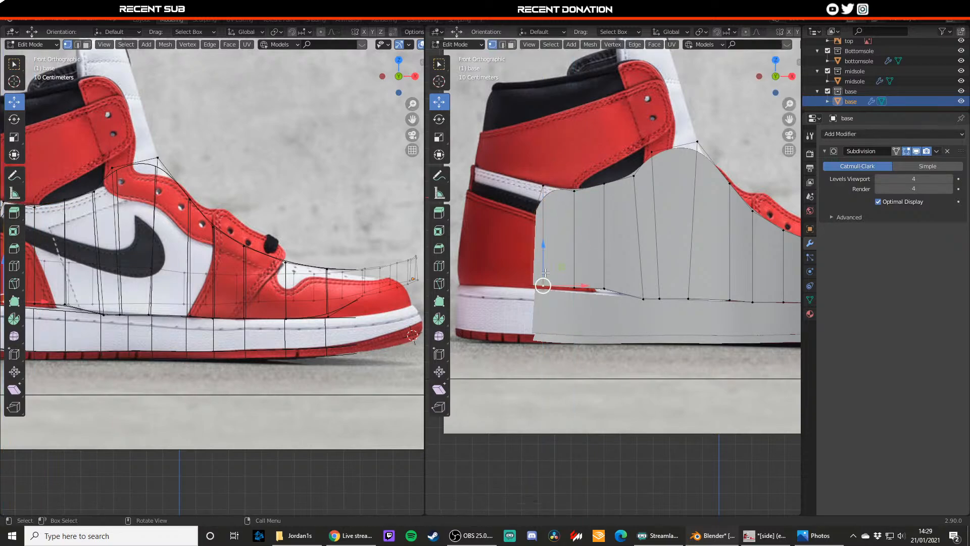
left_click(574, 287)
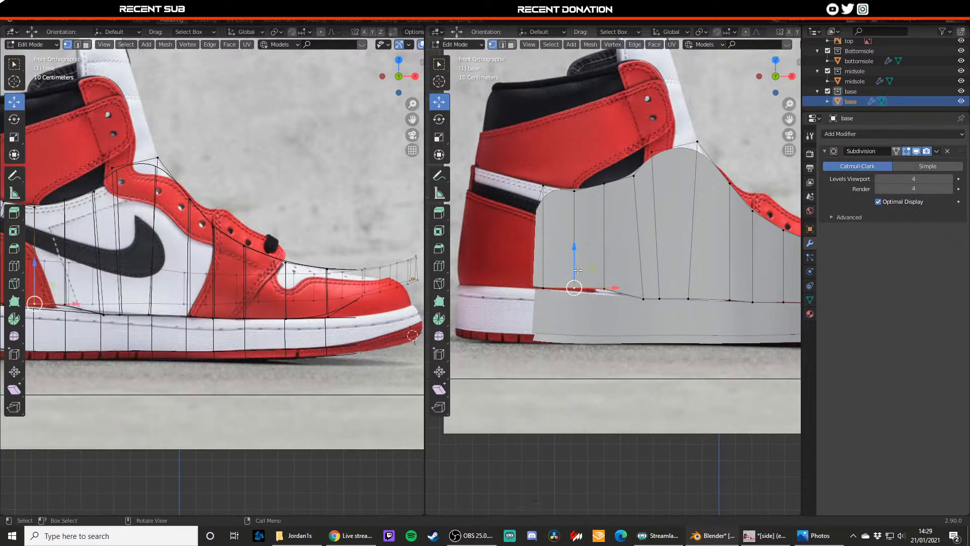
left_click_drag(576, 271, 659, 295)
left_click(604, 289)
left_click(643, 299)
left_click(605, 291)
left_click_drag(605, 273, 605, 273)
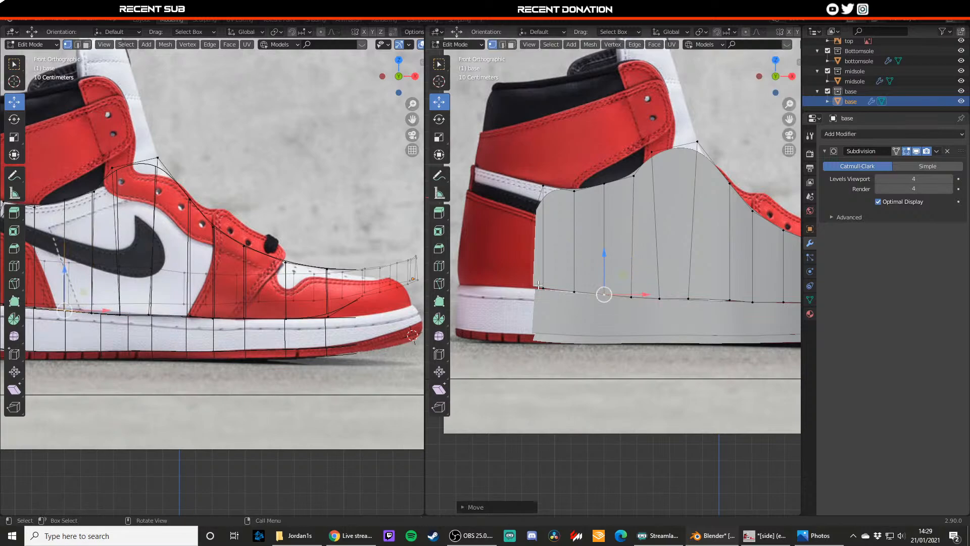
left_click(542, 287)
left_click_drag(543, 276, 545, 279)
- Raise the next top vertex towards the heel to the upper edge of the white stripe
middle_click_drag(546, 279, 620, 283, "shift")
scroll(76, 266, "down", 2)
middle_click_drag(50, 264, 249, 259, "shift")
scroll(249, 259, "up", 2)
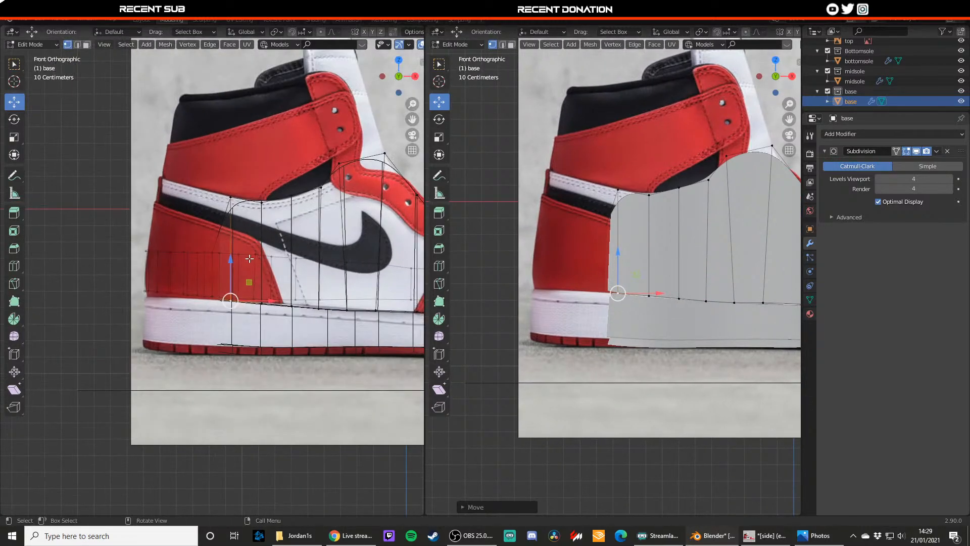
left_click(215, 252)
middle_click_drag(420, 231, 416, 223)
key("KP_1")
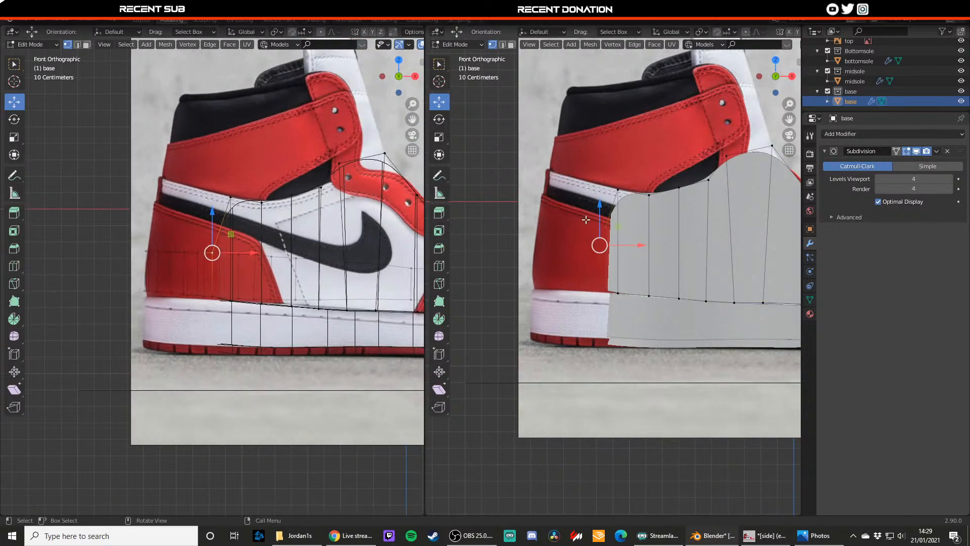
left_click_drag(599, 222, 600, 212)
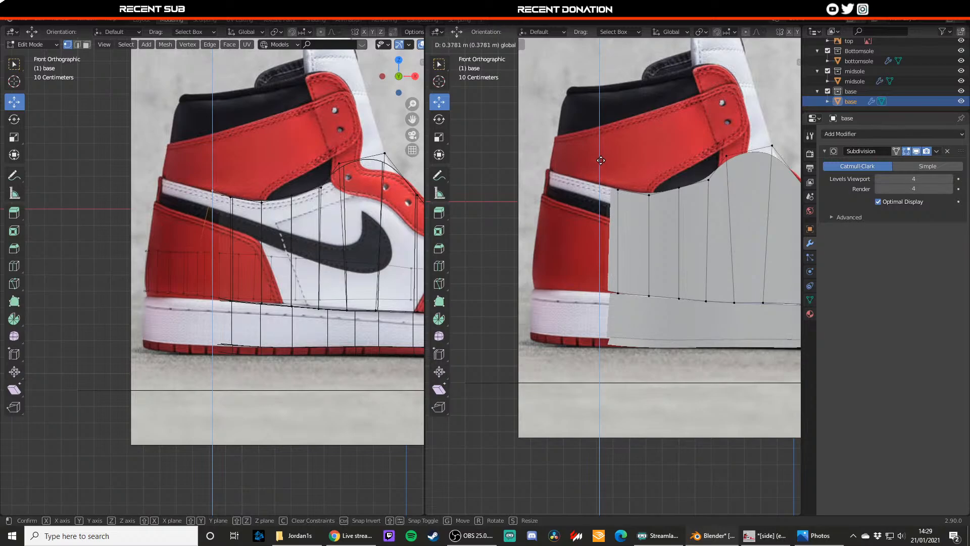
left_click_drag(599, 161, 600, 160)
middle_click_drag(599, 161, 562, 200)
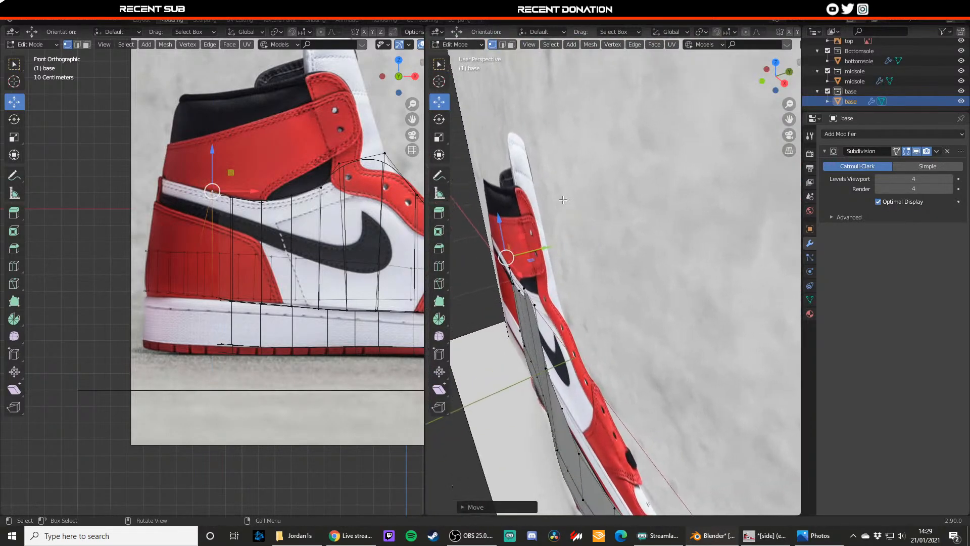
key("KP_1")
scroll(625, 197, "up", 2)
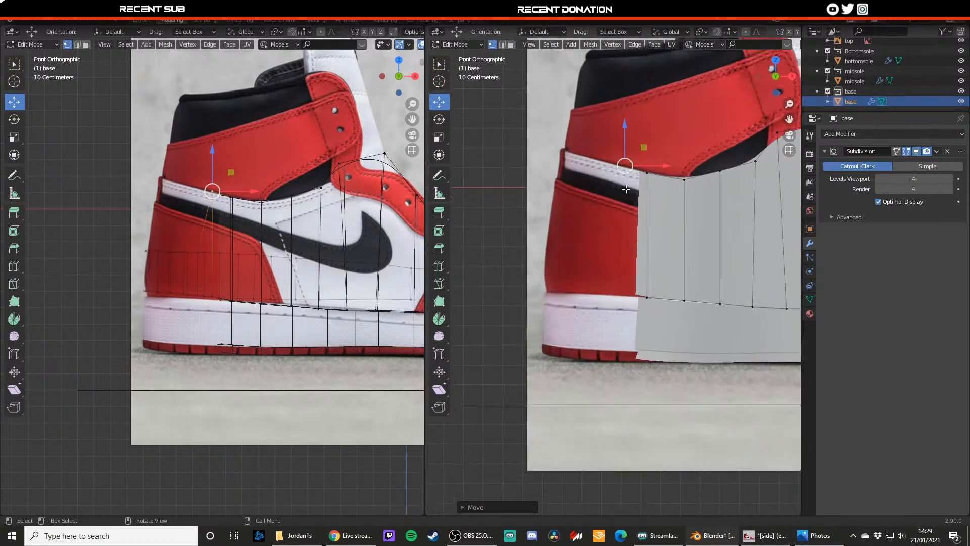
mouse_move(622, 152)
left_mouse_down()
mouse_move(621, 135)
mouse_move(614, 157)
left_mouse_up()
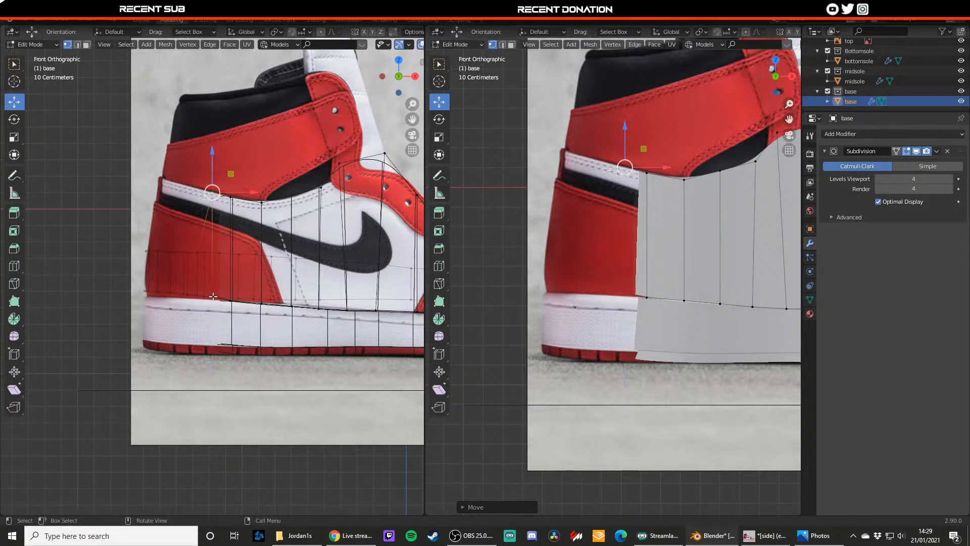
- Lower the next two bottom vertices on the near side of the heel onto the midsole's top edge
key("x")
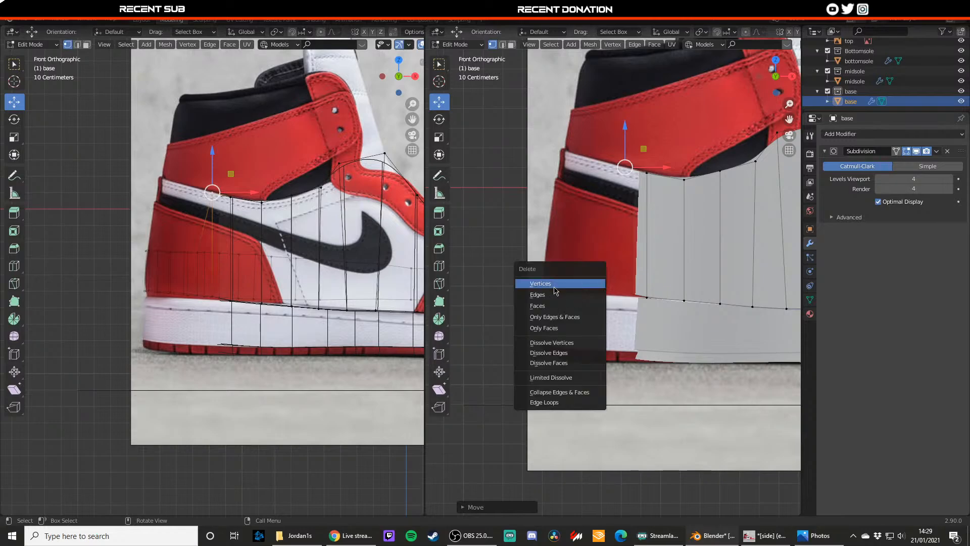
middle_click_drag(620, 288, 563, 275)
left_click(577, 311)
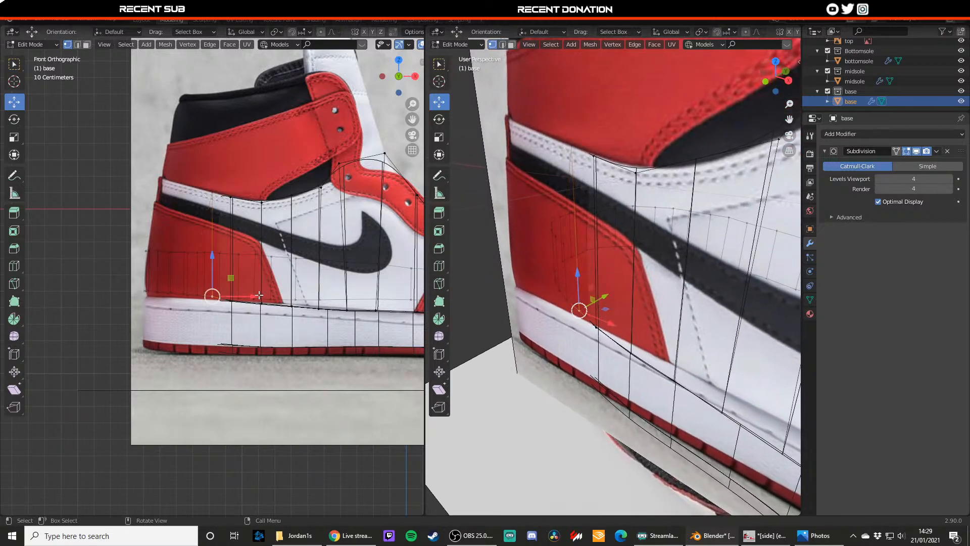
left_click_drag(212, 271, 213, 274)
middle_click_drag(575, 321, 512, 276)
left_click(478, 277)
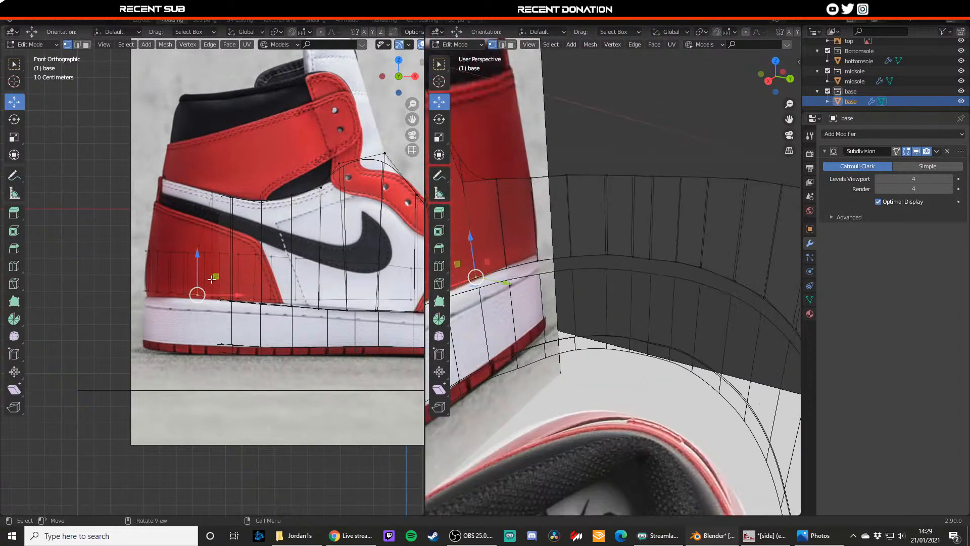
key("g")
key("z")
left_click(195, 279)
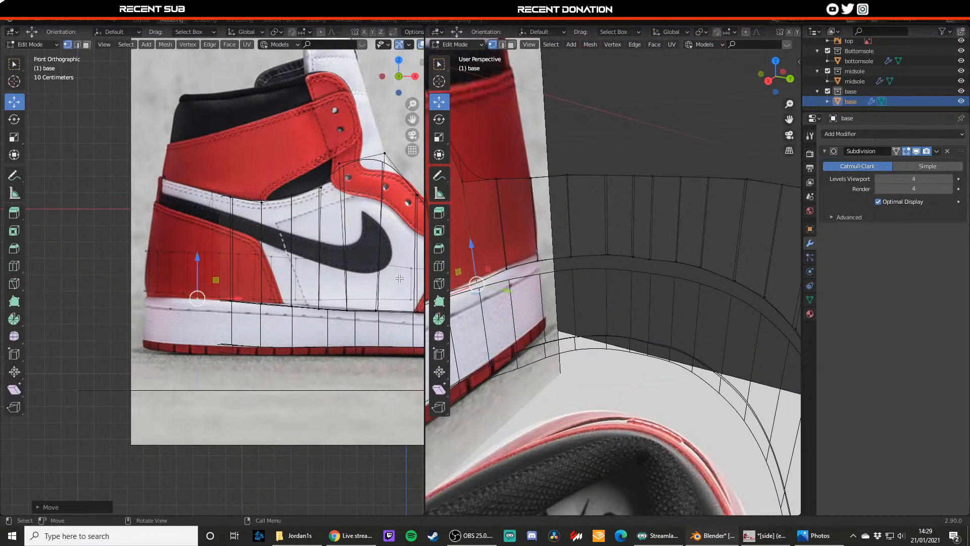
- Lower the bottom vertices around the near rear corner of the heel onto the midsole's top edge
left_click(507, 267)
key("g")
key("z")
left_click(507, 276)
left_click(538, 257)
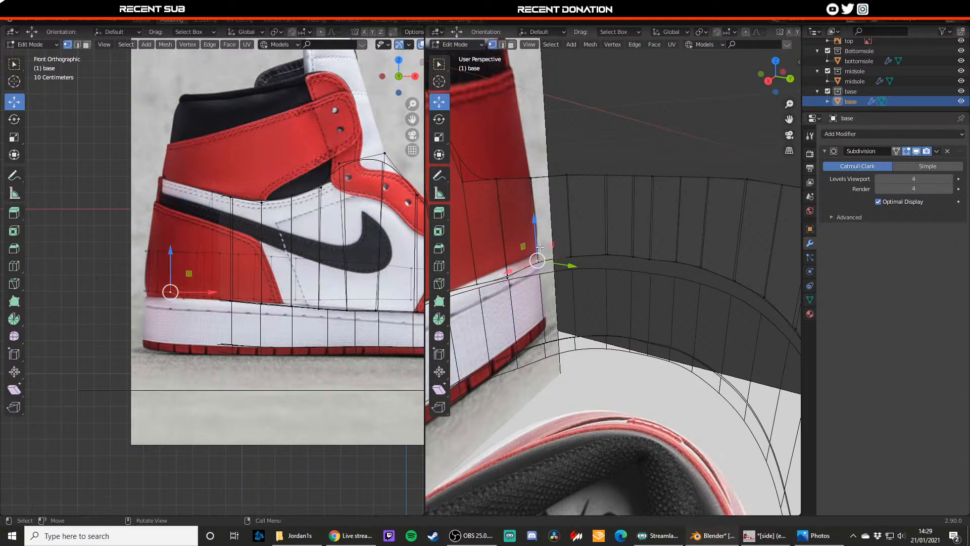
key("g")
key("z")
left_click(571, 256)
left_click_drag(541, 259, 608, 248)
left_click(608, 253)
left_click(608, 255)
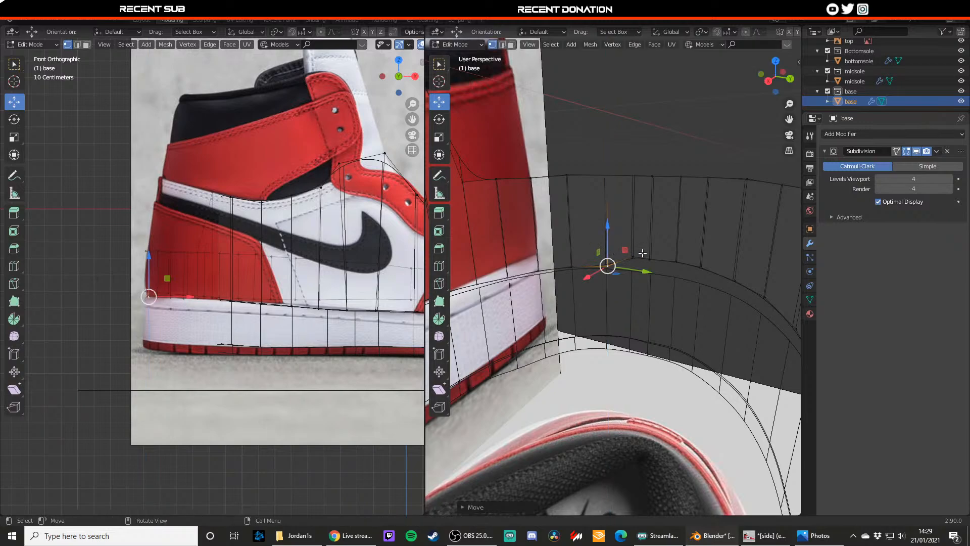
- Lower the next four bottom vertices across the back of the heel to follow the midsole's top edge
left_click(650, 259)
key("g")
key("z")
left_click(650, 246)
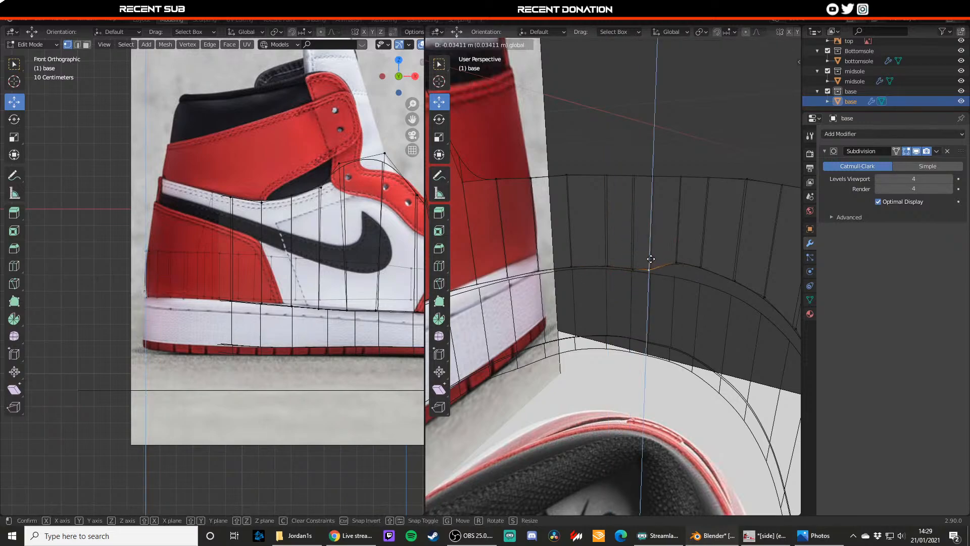
left_click(675, 260)
key("g")
key("z")
left_click(699, 265)
left_click(700, 278)
key("g")
key("z")
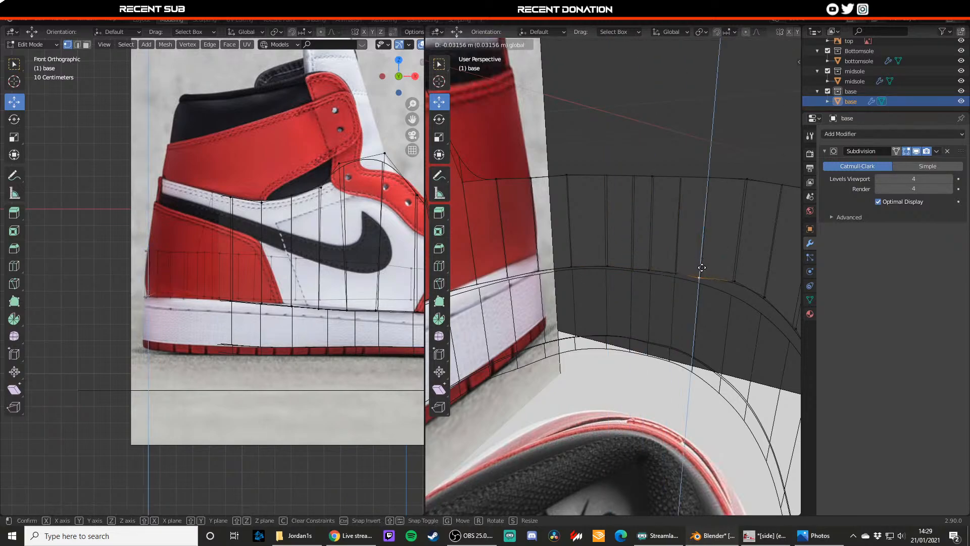
left_click(701, 273)
left_click(734, 285)
key("g")
key("z")
left_click(735, 281)
- Fine-tune the height of two bottom vertices at the back of the heel along the midsole's top edge
left_click(651, 268)
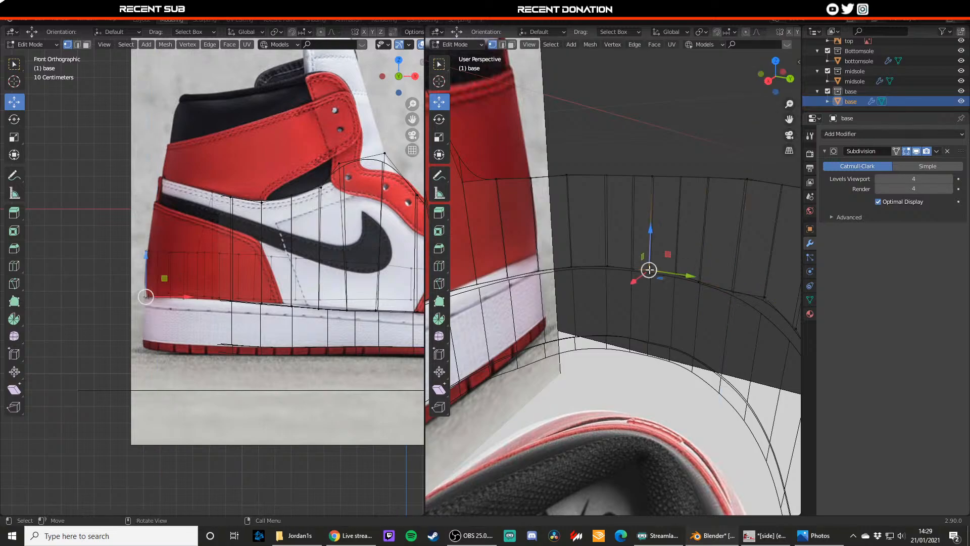
key("g")
key("z")
left_click(649, 265)
left_click(677, 266)
key("g")
key("z")
left_click(676, 264)
- Adjust the height of the bottom vertices where the heel curves into the far side to match the midsole's top edge
scroll(669, 270, "down", 1)
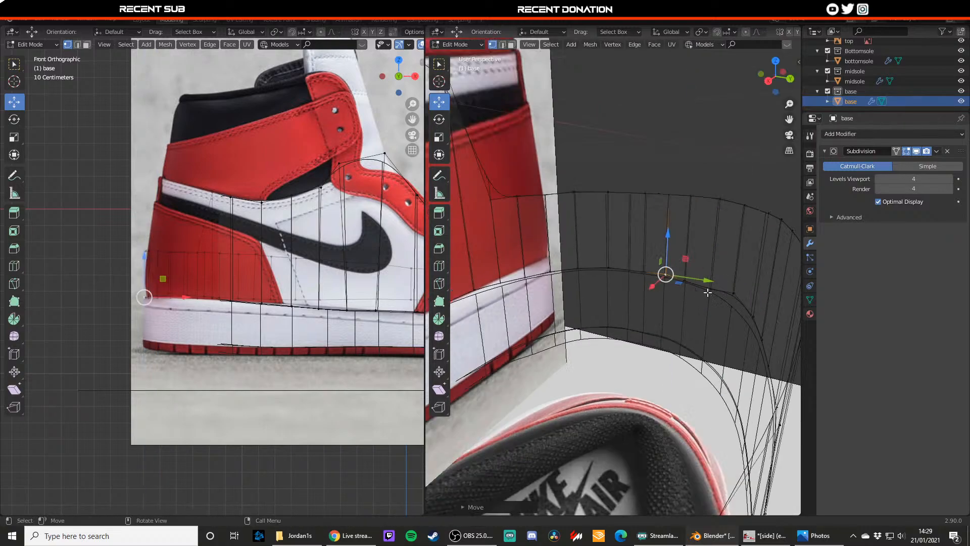
mouse_move(644, 283)
middle_mouse_down()
mouse_move(666, 291)
mouse_move(685, 281)
mouse_move(659, 287)
middle_mouse_up()
scroll(667, 284, "up", 1)
left_click(683, 267)
key("g")
key("z")
left_click(682, 270)
left_click(709, 299)
key("g")
key("z")
left_click(711, 291)
left_click(694, 286)
key("g")
key("z")
left_click(689, 274)
- Lower the bottom vertices along the far side of the heel towards the arch onto the midsole's top edge
left_click(630, 282)
left_click_drag(629, 262, 667, 281)
left_click(665, 295)
middle_click_drag(619, 307, 578, 303)
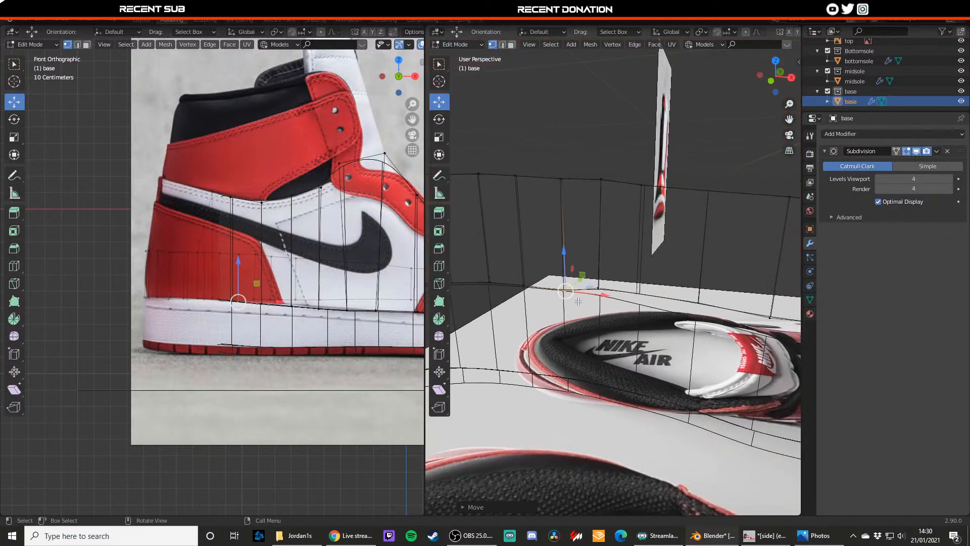
left_click(601, 290)
left_click_drag(600, 268, 635, 271)
left_click(639, 295)
left_click(698, 301)
left_click_drag(702, 288, 699, 301)
- Lower the next four bottom vertices along the far side of the arch onto the midsole's top edge
middle_click_drag(700, 301, 616, 298, "shift")
left_click(661, 298)
left_click_drag(662, 288, 661, 305)
middle_click_drag(661, 304, 528, 305, "shift")
left_click(605, 298)
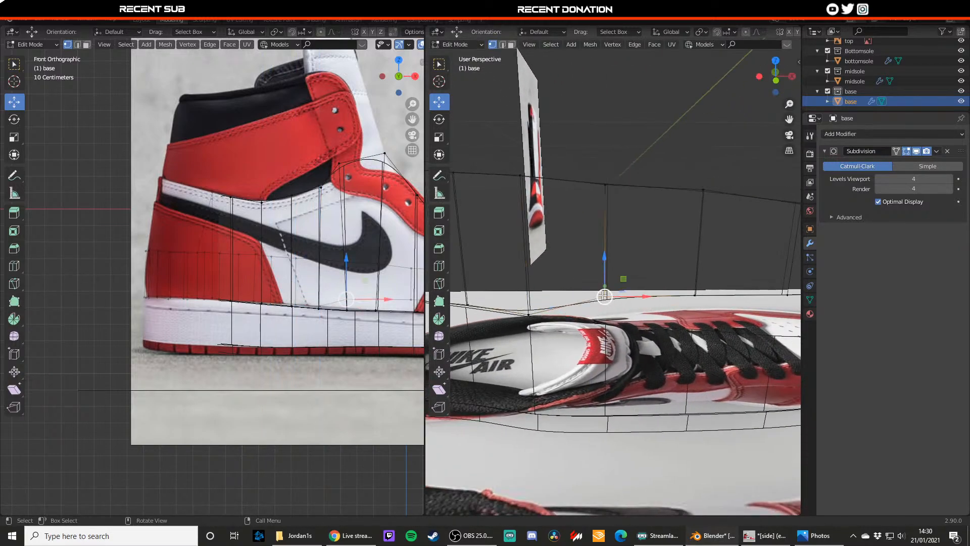
left_click_drag(603, 287, 602, 307)
left_click(695, 295)
left_click_drag(695, 284, 695, 307)
middle_click_drag(695, 307, 637, 308, "shift")
left_click(610, 285)
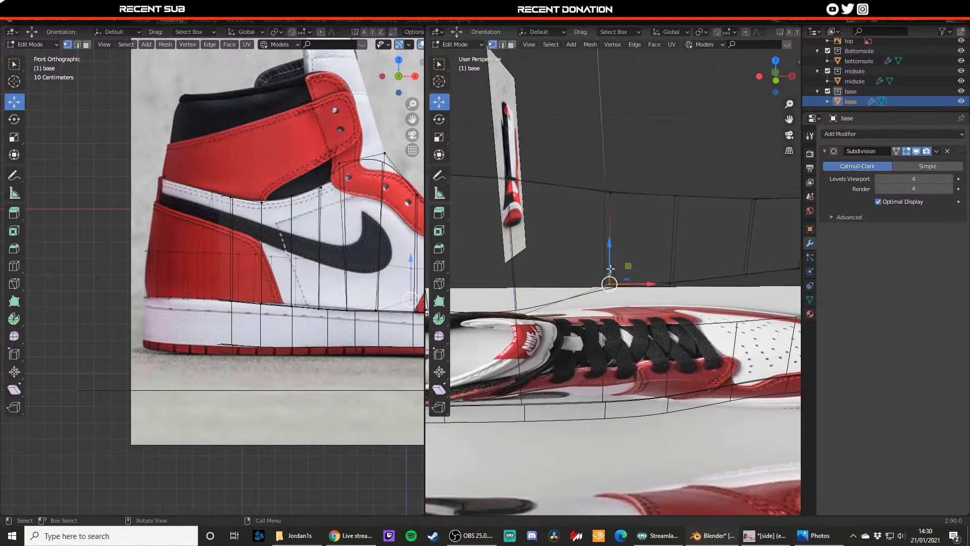
left_click_drag(610, 275, 606, 312)
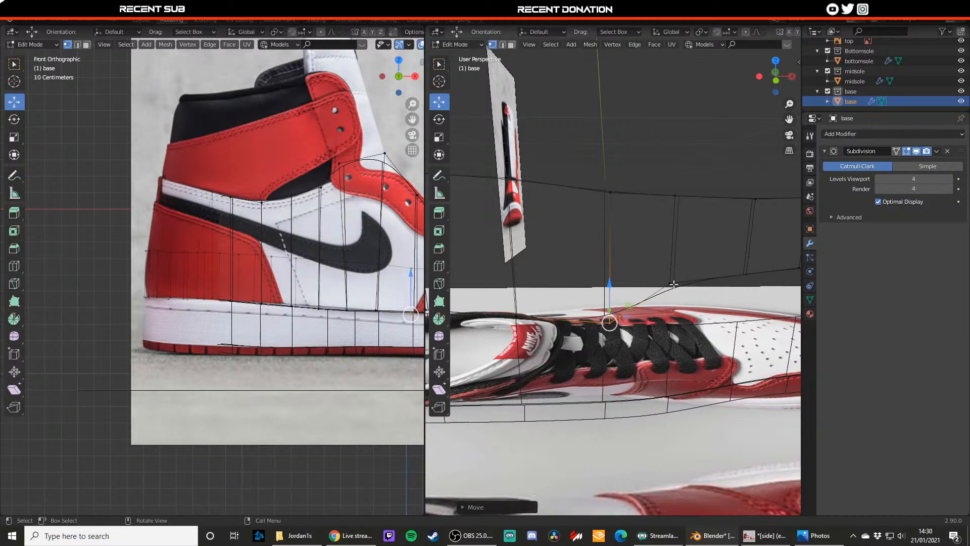
- Lower the next three bottom vertices on the far side, from the laces to the toe box, onto the midsole's top edge
middle_click_drag(674, 285, 643, 315)
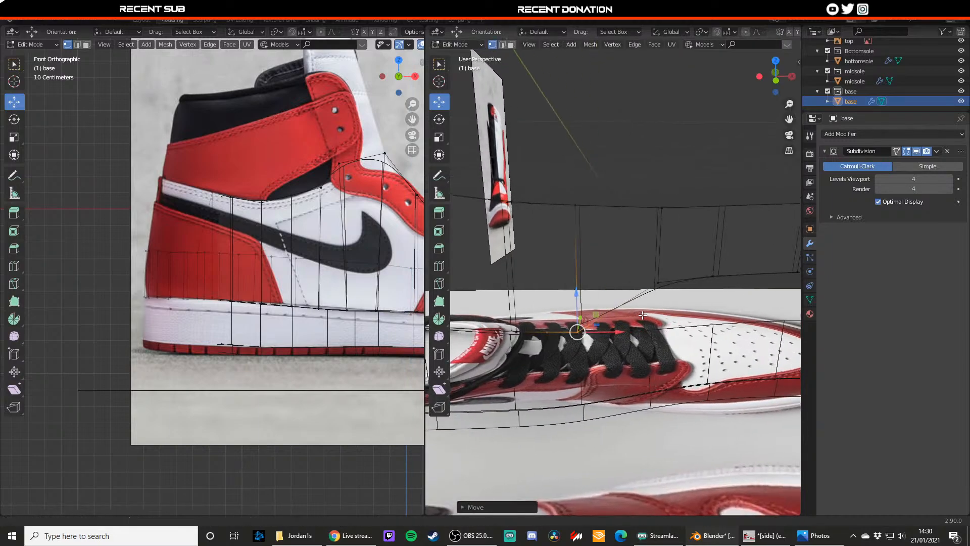
left_click(658, 283)
left_click_drag(658, 273, 655, 313)
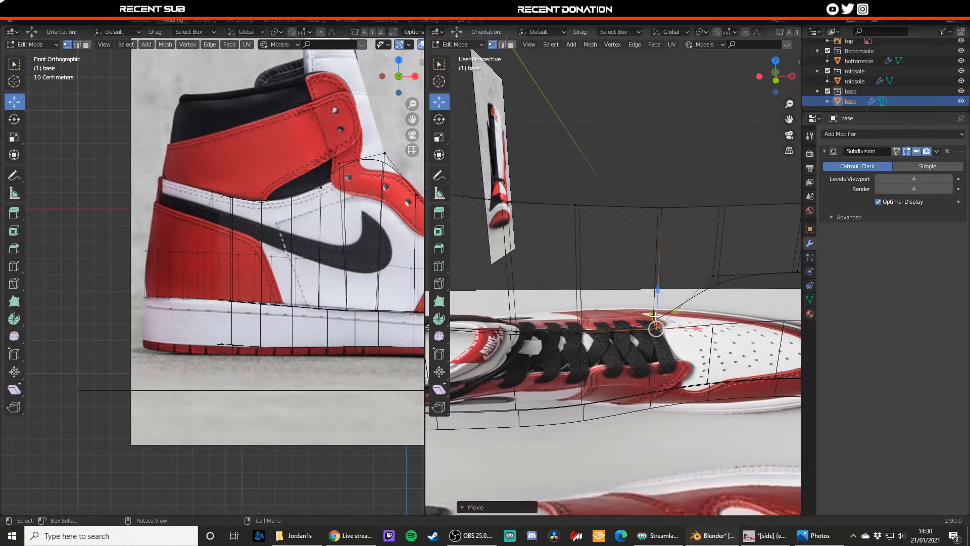
middle_click_drag(657, 309, 627, 308)
left_click(630, 278)
left_click_drag(632, 271, 634, 323)
middle_click_drag(636, 318, 599, 315, "shift")
left_click(609, 266)
left_click_drag(604, 248, 609, 297)
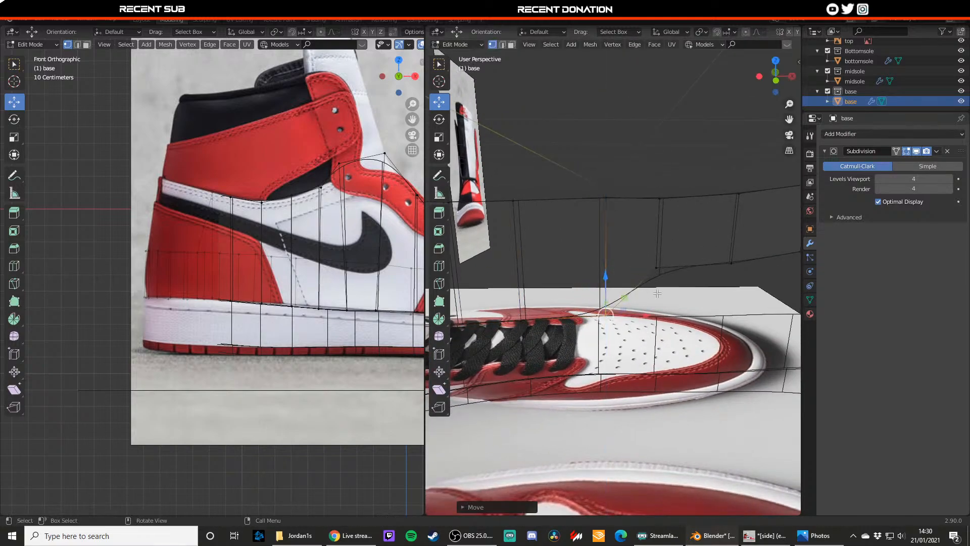
- Lower the next three far-side bottom vertices beside the toe box onto the midsole's top edge, checking against solid shading
left_click(657, 270)
left_click_drag(658, 243, 652, 283)
left_click(731, 262)
left_click_drag(733, 242, 725, 300)
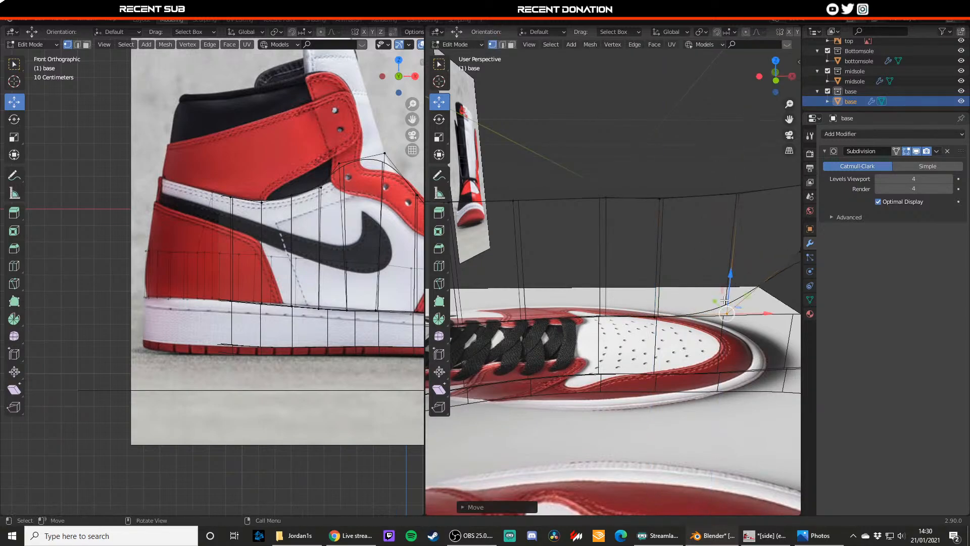
key("z")
left_click(796, 305)
middle_click_drag(797, 304, 604, 296, "shift")
key("z")
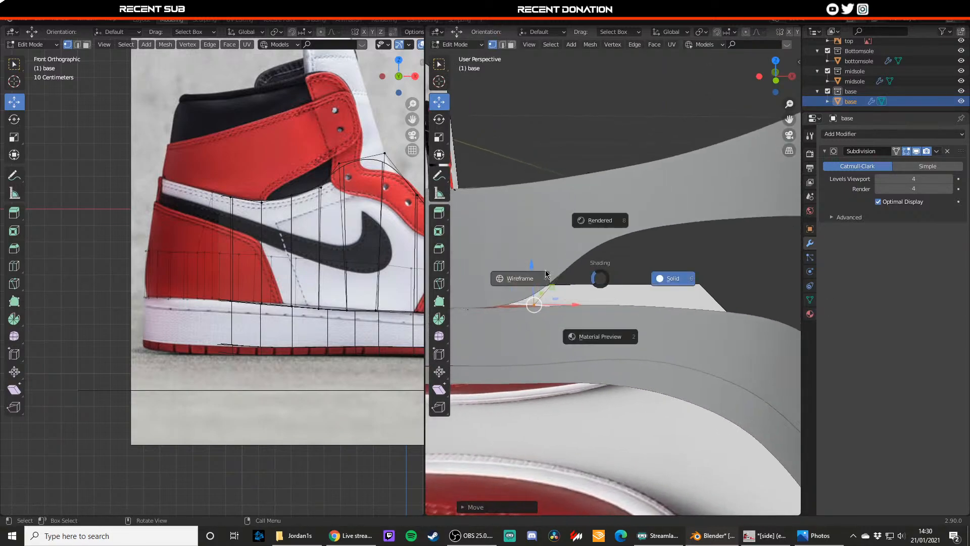
left_click(540, 277)
left_click(589, 243)
mouse_move(588, 225)
left_mouse_down()
mouse_move(601, 295)
mouse_move(602, 286)
left_mouse_up()
- Lower the next two bottom vertices where the far side curves into the toe onto the midsole's top edge
key("z")
left_click(637, 284)
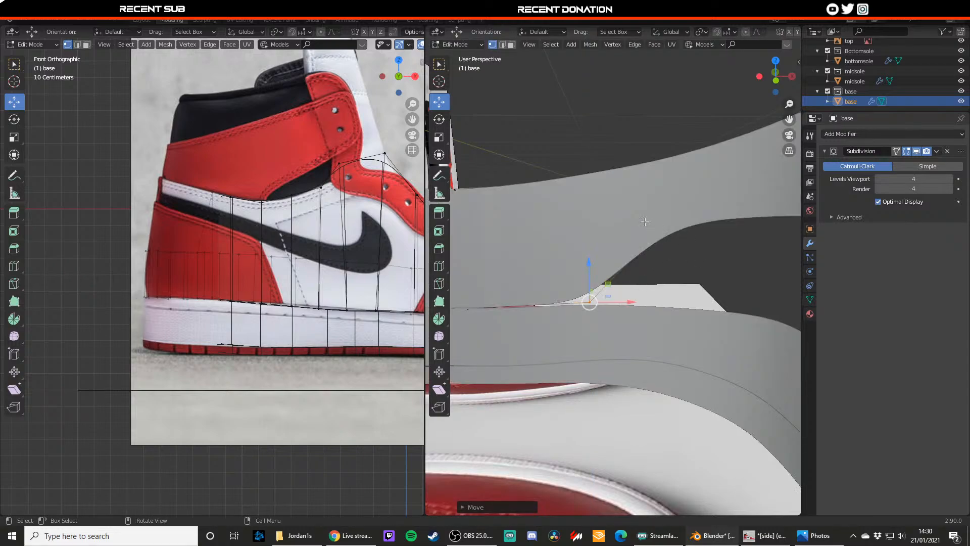
left_click(645, 222)
key("z")
left_click(605, 225)
left_click_drag(670, 206, 667, 293)
middle_click_drag(666, 292, 689, 278)
left_click(736, 186)
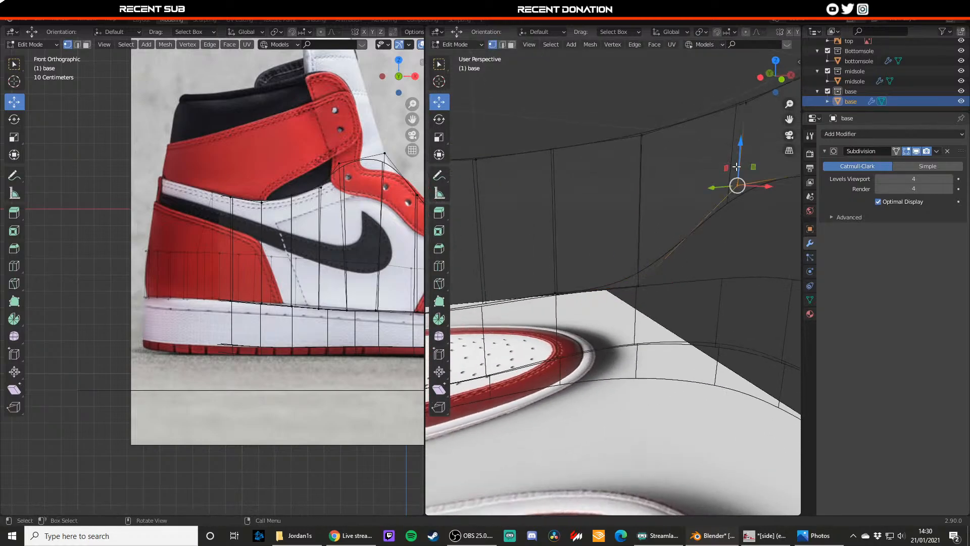
left_click_drag(738, 165, 727, 260)
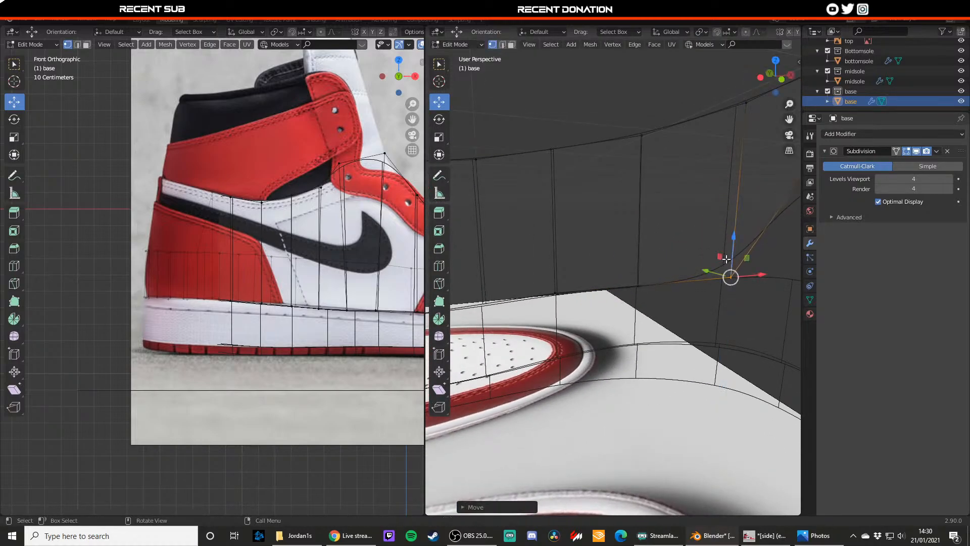
scroll(726, 260, "down", 5)
middle_click_drag(727, 260, 557, 256)
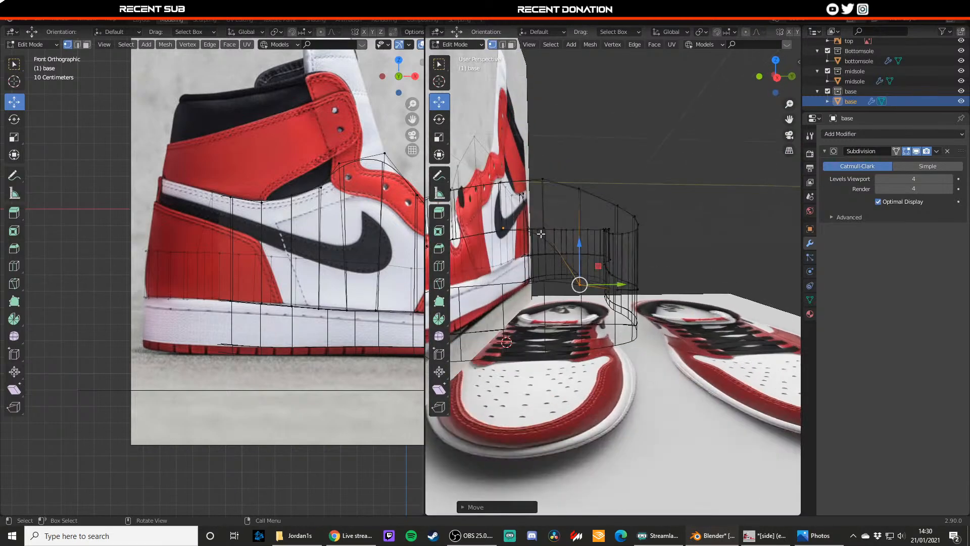
left_click(545, 230)
middle_click_drag(642, 168, 669, 182)
left_click(557, 239)
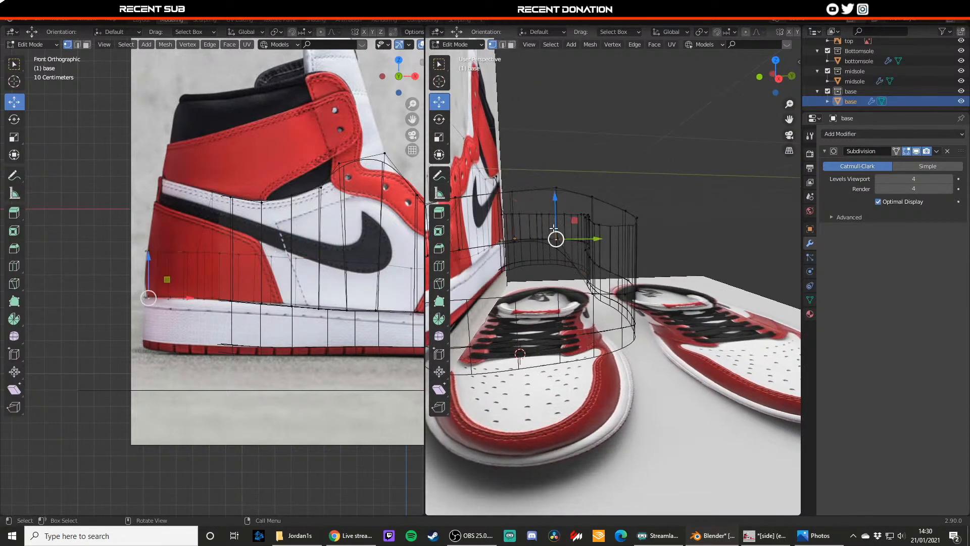
left_click_drag(555, 204, 564, 271)
key("ctrl+z")
key("ctrl+z")
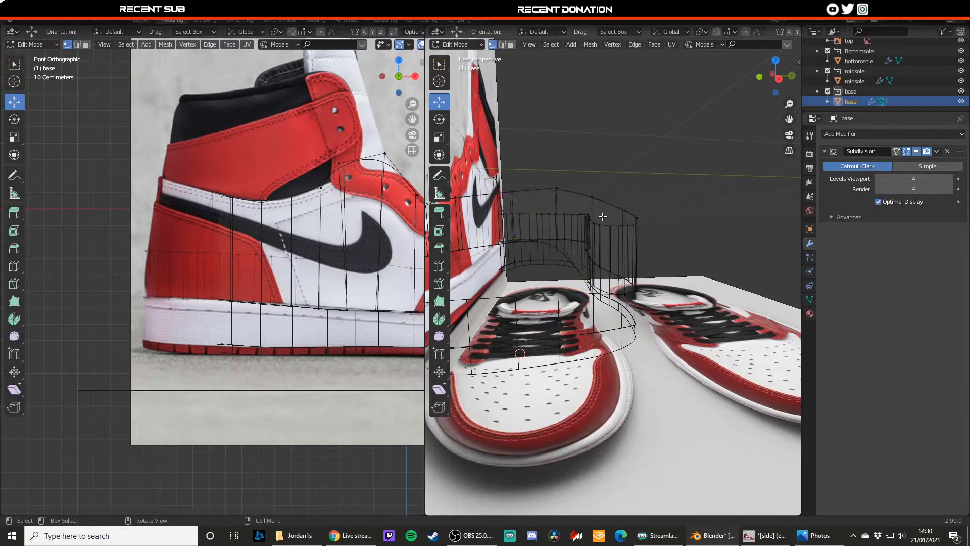
- Lower the next three bottom vertices around the front of the toe onto the midsole's top edge
middle_click_drag(602, 216, 504, 228)
left_click(486, 223)
left_click_drag(486, 224, 489, 284)
middle_click_drag(579, 258, 508, 236)
left_click(508, 237)
left_click_drag(508, 226, 515, 274)
middle_click_drag(516, 271, 560, 245)
left_click(555, 241)
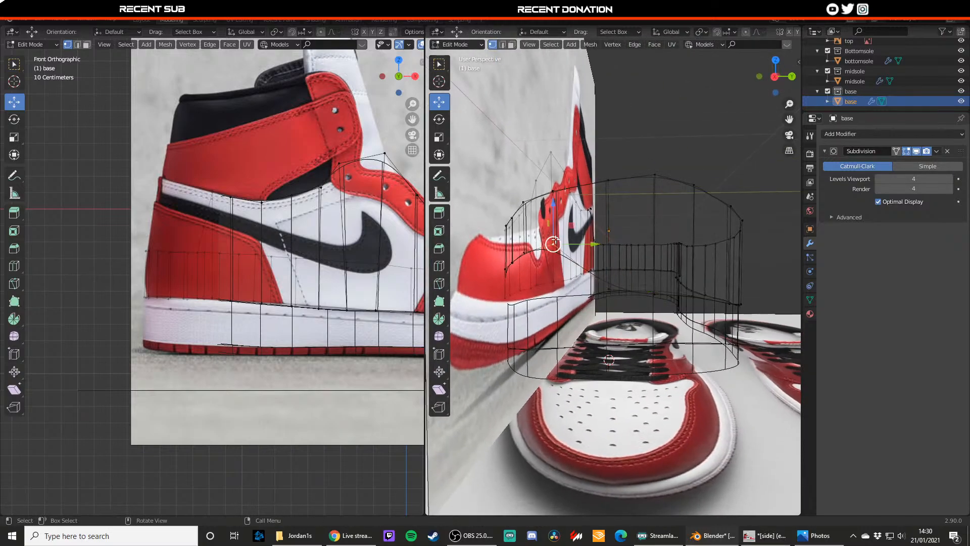
left_click_drag(554, 241, 554, 283)
- Lower the last two raised bottom vertices where the toe curves to the near side onto the midsole's top edge
middle_click_drag(555, 282, 599, 270)
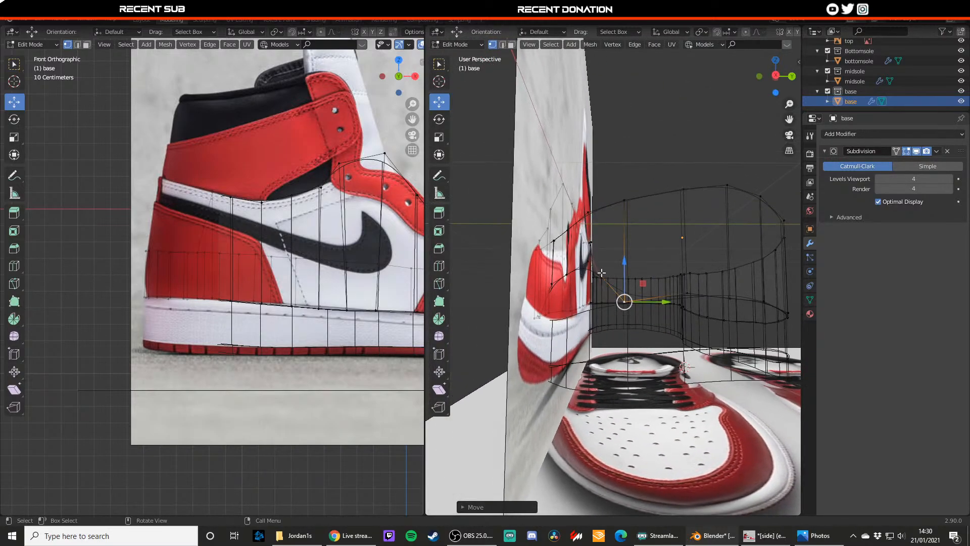
left_click(587, 256)
left_click_drag(587, 249, 585, 294)
mouse_move(585, 295)
middle_mouse_down()
mouse_move(574, 298)
mouse_move(587, 288)
middle_mouse_up()
left_click(567, 292)
left_click_drag(566, 279, 564, 312)
middle_click_drag(563, 312, 555, 318)
left_click_drag(566, 301, 566, 308)
- Fine-tune the heights of the toe's bottom vertices against the midsole's top edge in solid shading
key("z")
left_click(595, 310)
middle_click_drag(595, 310, 607, 313)
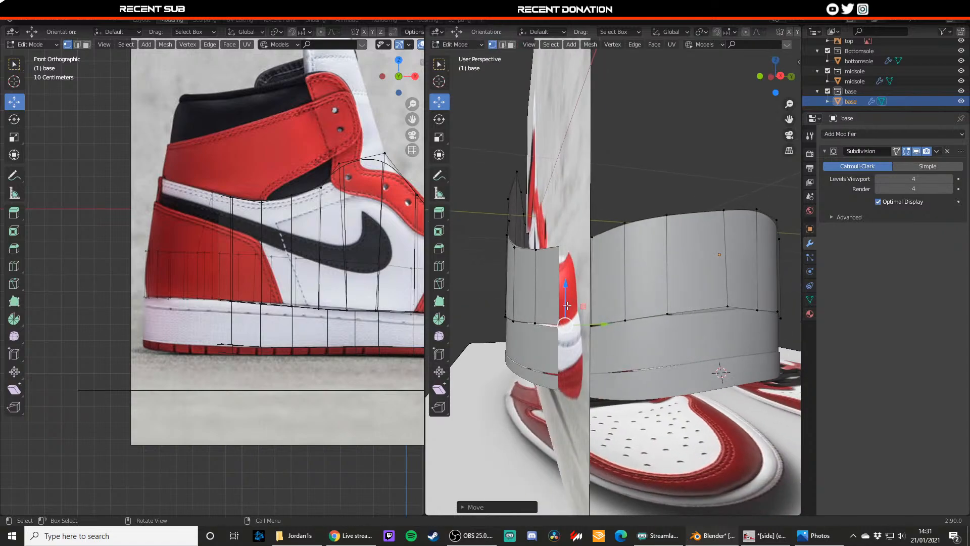
left_click(601, 320)
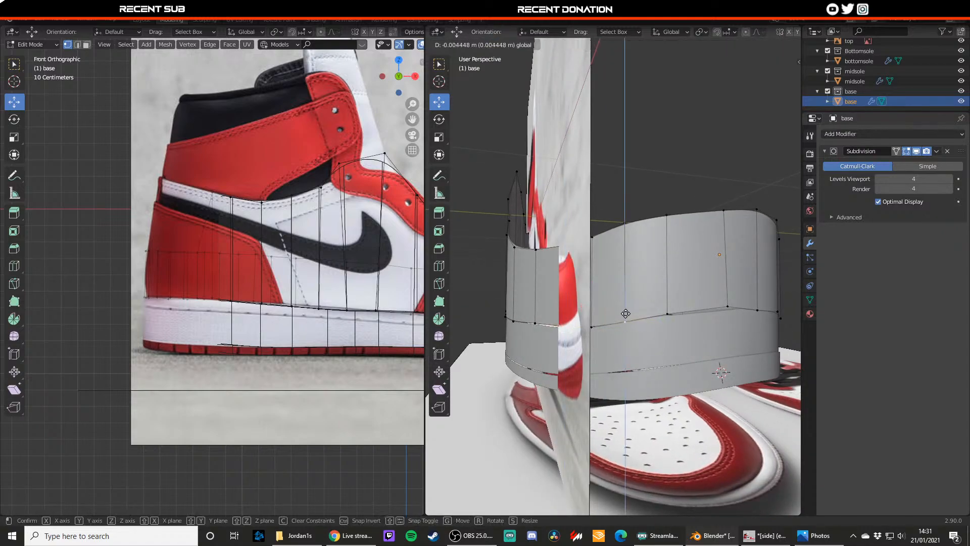
left_click(667, 313)
left_click_drag(730, 297, 731, 298)
- Check the smoothed toe seam in Object Mode and nudge the near-side bottom vertex beside the toe down onto the midsole
key("Tab")
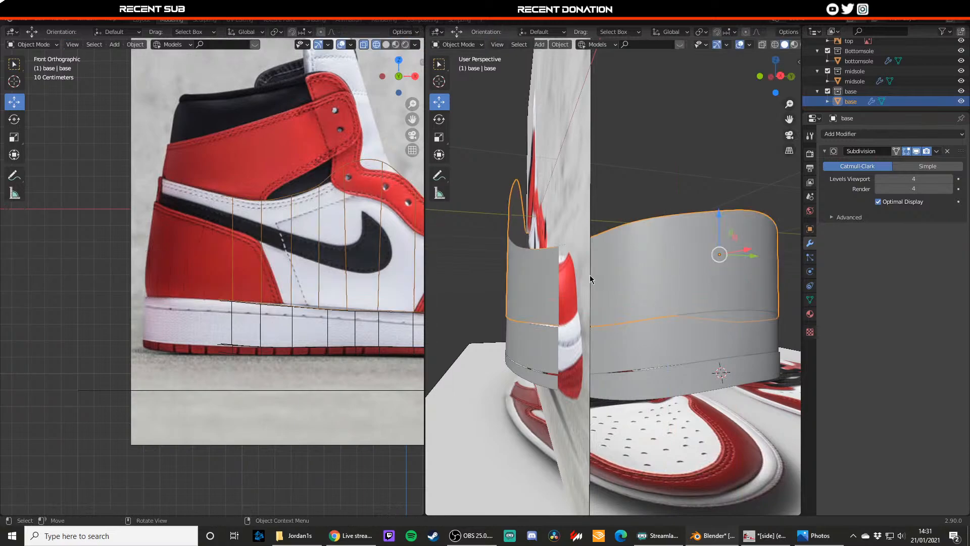
middle_click_drag(589, 275, 645, 279)
key("Tab")
left_click(512, 332)
left_click_drag(512, 318, 513, 320)
left_click(513, 320)
key("Tab")
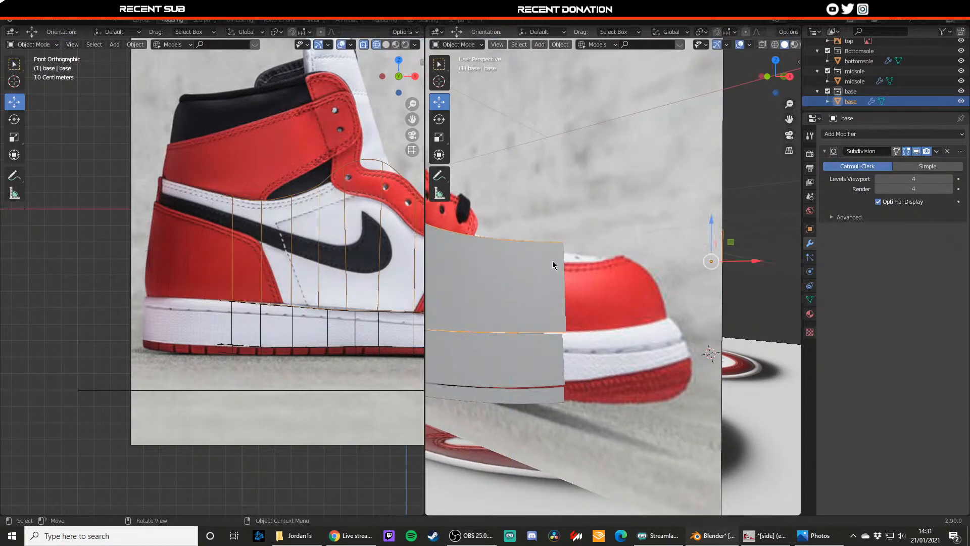
- In the front view, nudge the base's top vertex below the ankle collar to the white panel's upper edge
key("KP_1")
key("Tab")
scroll(565, 264, "down", 2)
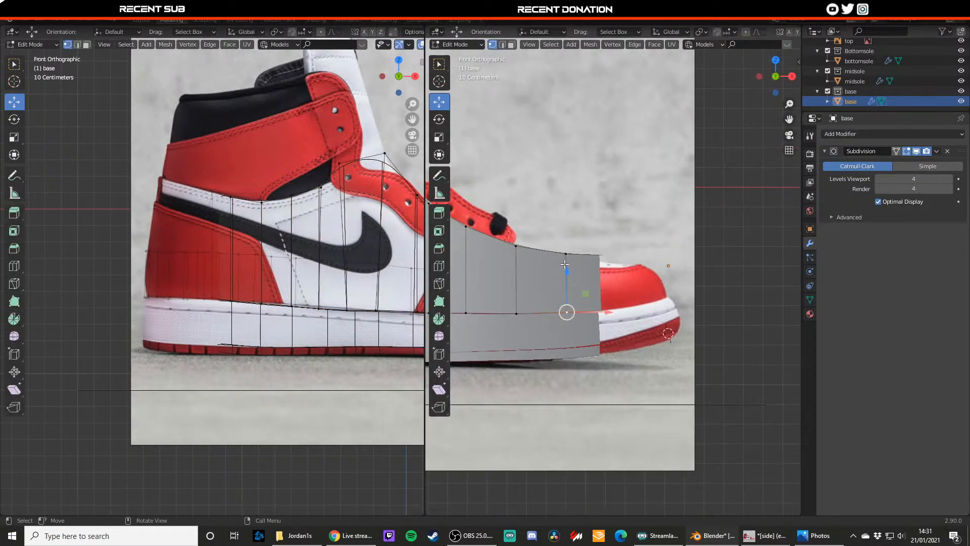
middle_click_drag(564, 264, 633, 290, "shift")
scroll(581, 262, "down", 2)
scroll(537, 277, "up", 1)
middle_click_drag(531, 276, 613, 285, "shift")
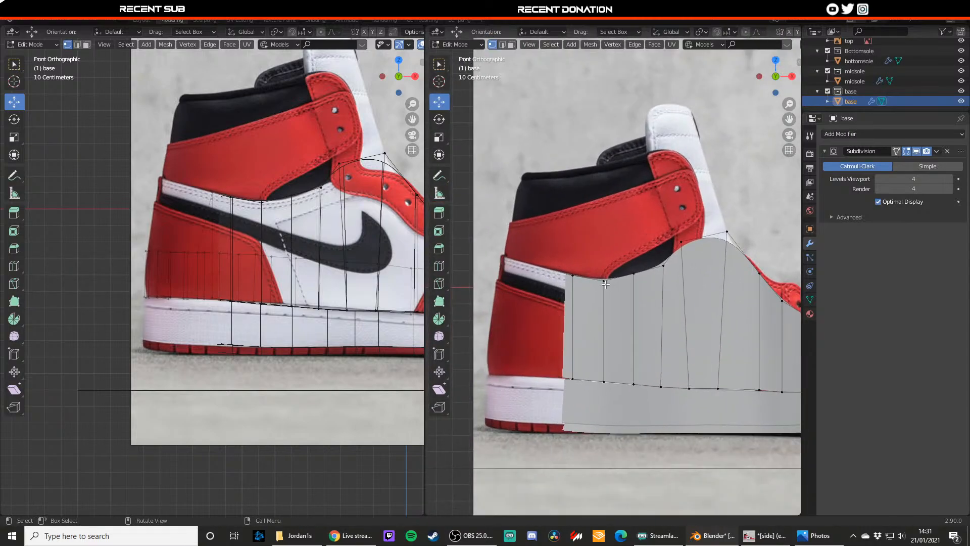
left_click(604, 280)
left_click_drag(605, 267, 605, 265)
- With see-through shading on, raise the next two near-side top vertices toward the heel to the white strip's upper edge
key("alt+z")
left_click(554, 271)
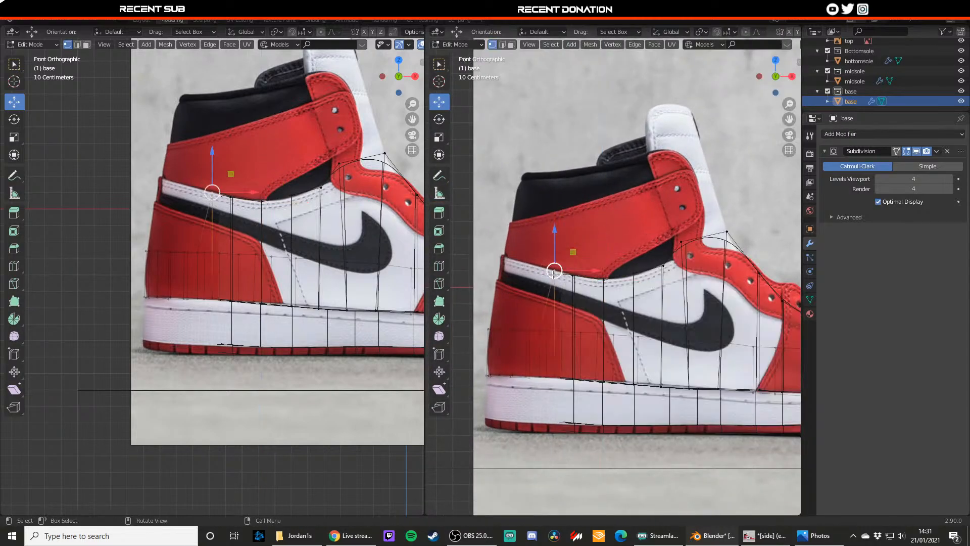
middle_click_drag(632, 273, 630, 328)
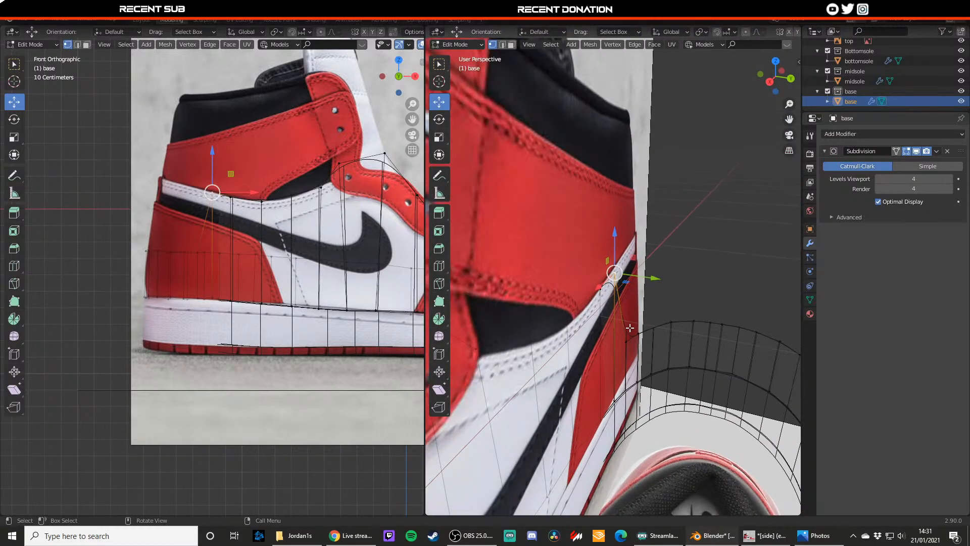
left_click(630, 338)
middle_click_drag(649, 290, 617, 296)
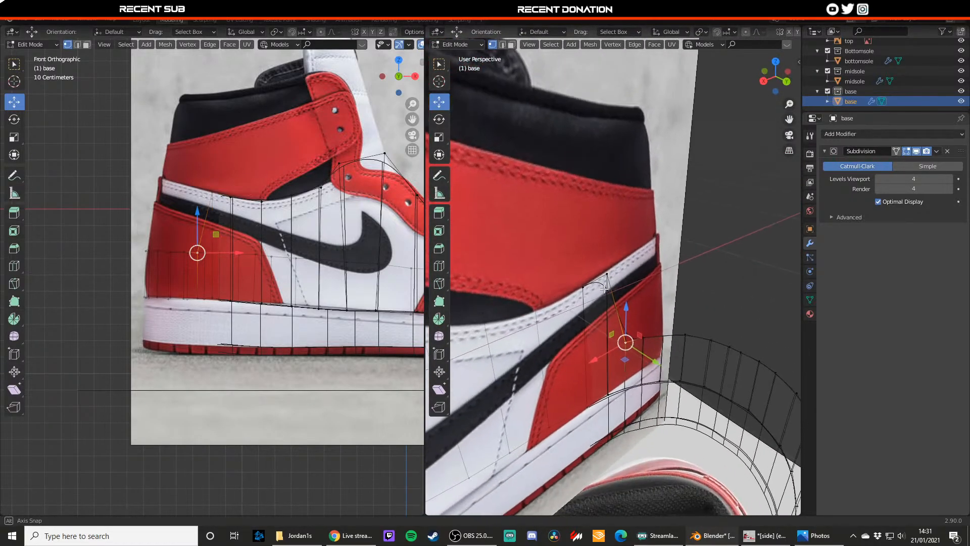
left_click_drag(200, 228, 186, 155)
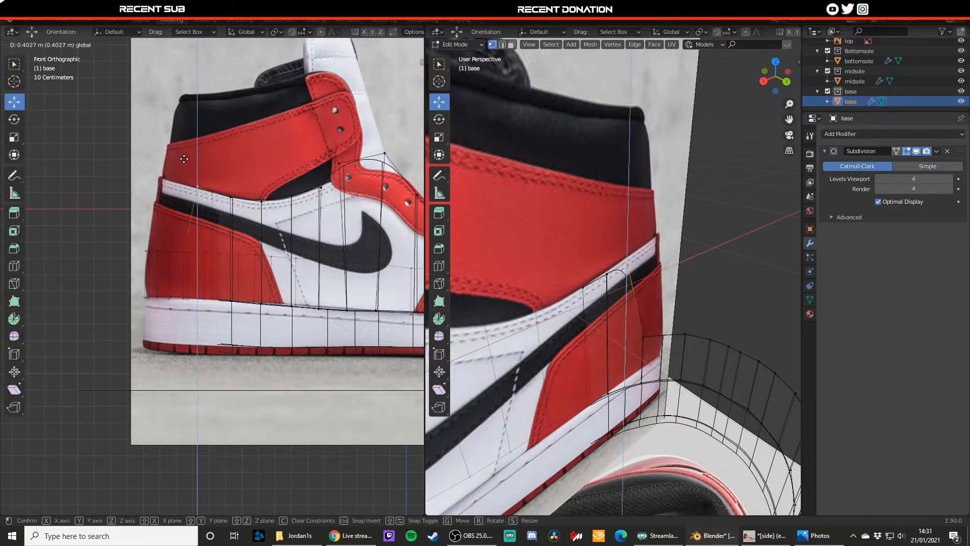
right_click(184, 158)
left_click_drag(184, 228, 178, 161)
- Raise the next three top vertices where the near side curves into the heel to the white strip's upper edge
left_click(661, 335)
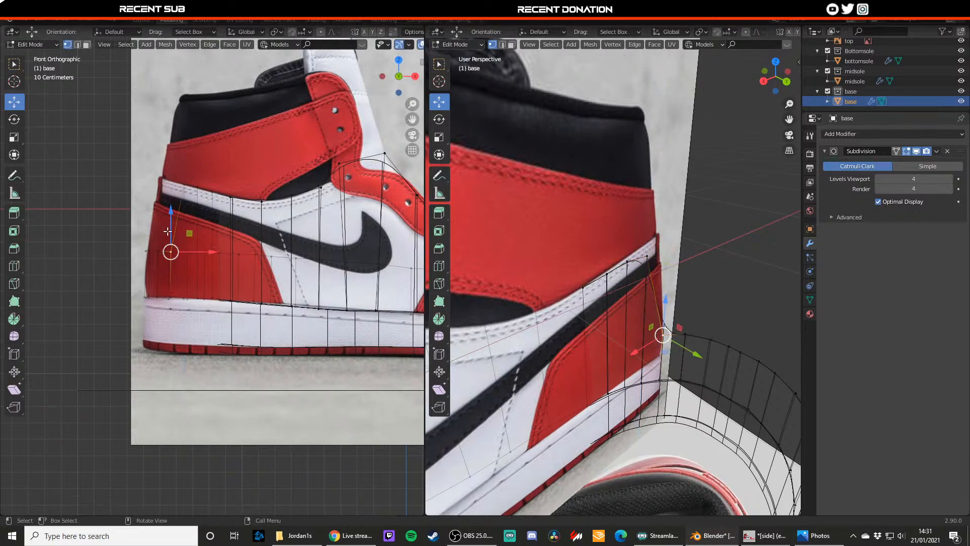
left_click_drag(167, 231, 170, 153)
right_click(169, 155)
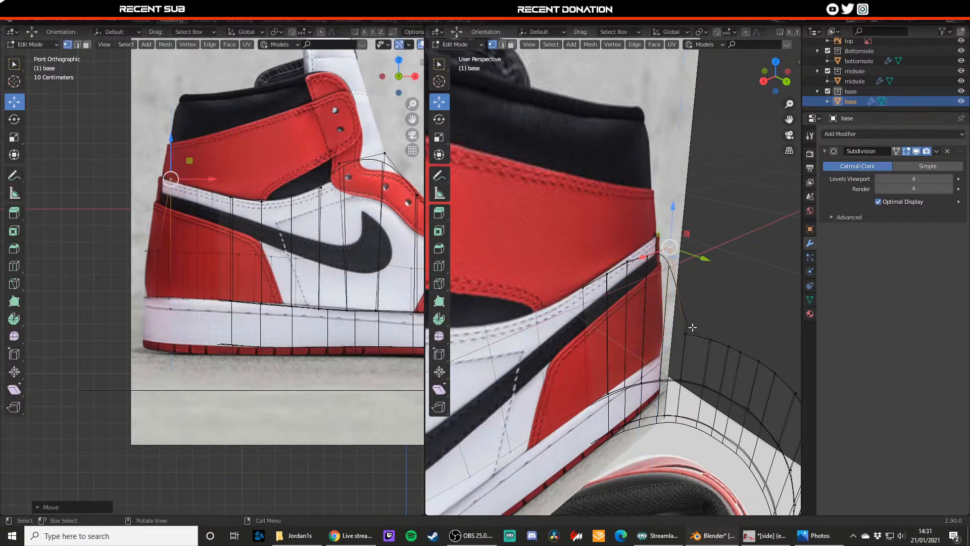
left_click_drag(158, 221, 152, 145)
left_click(713, 344)
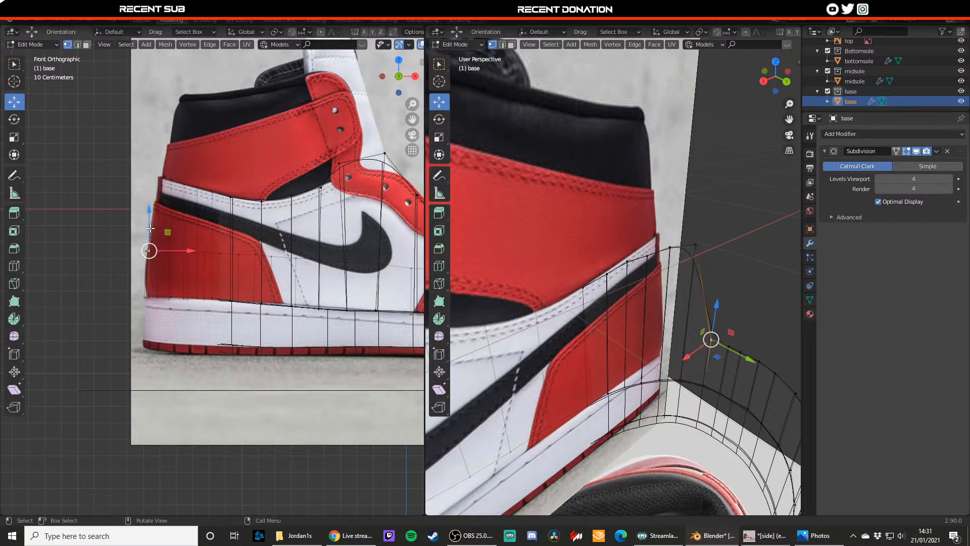
left_click_drag(150, 228, 146, 150)
- Raise the next three top vertices across the back of the heel vertically to the height of the white strip
middle_click_drag(592, 247, 553, 242, "shift")
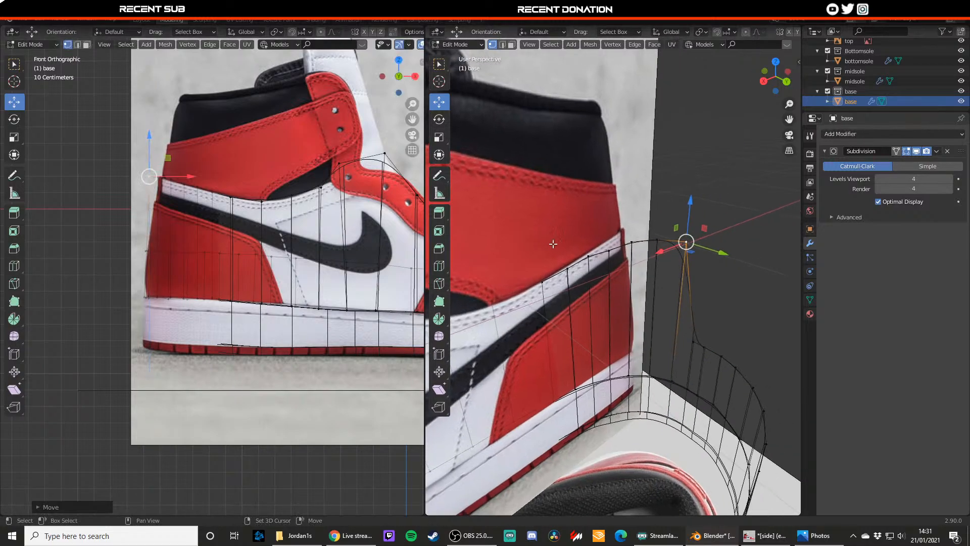
left_click(690, 341)
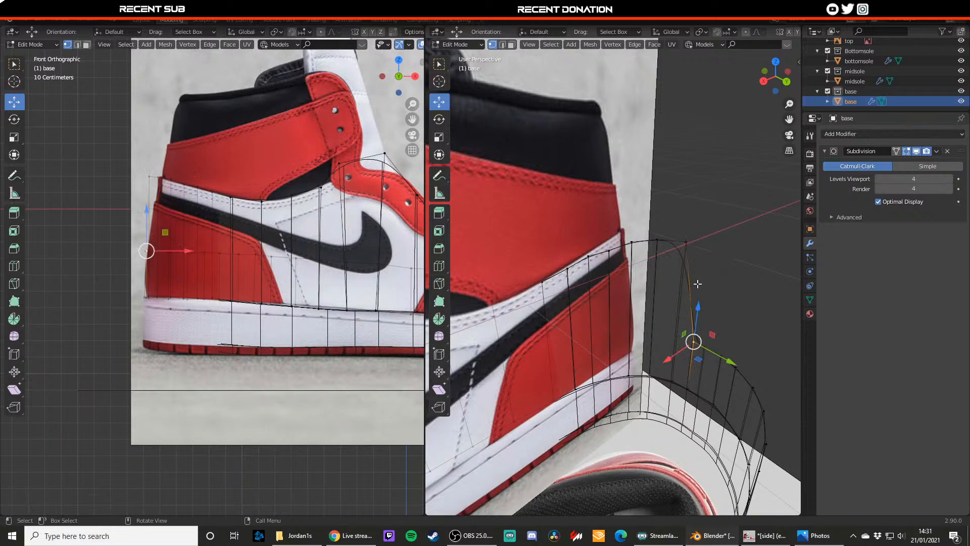
left_click(687, 246)
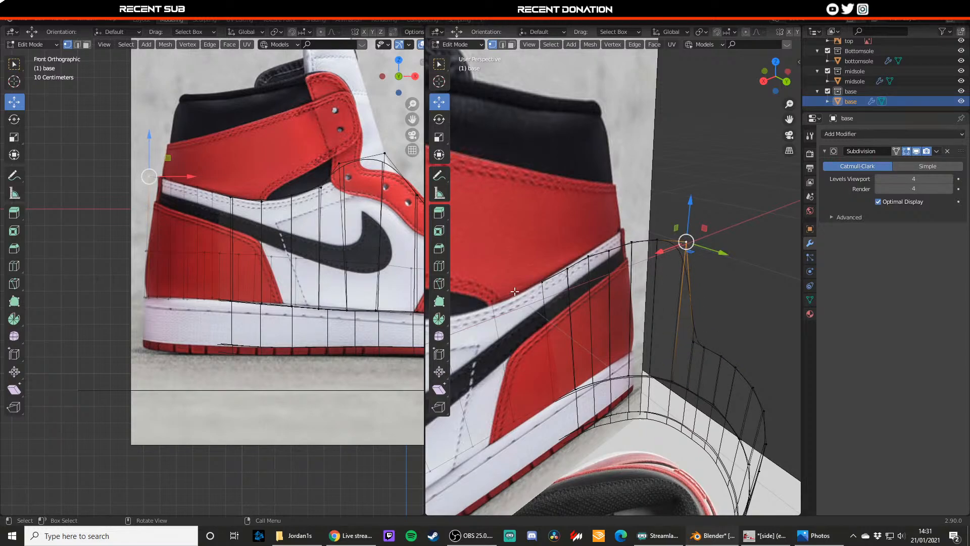
key("KP_7")
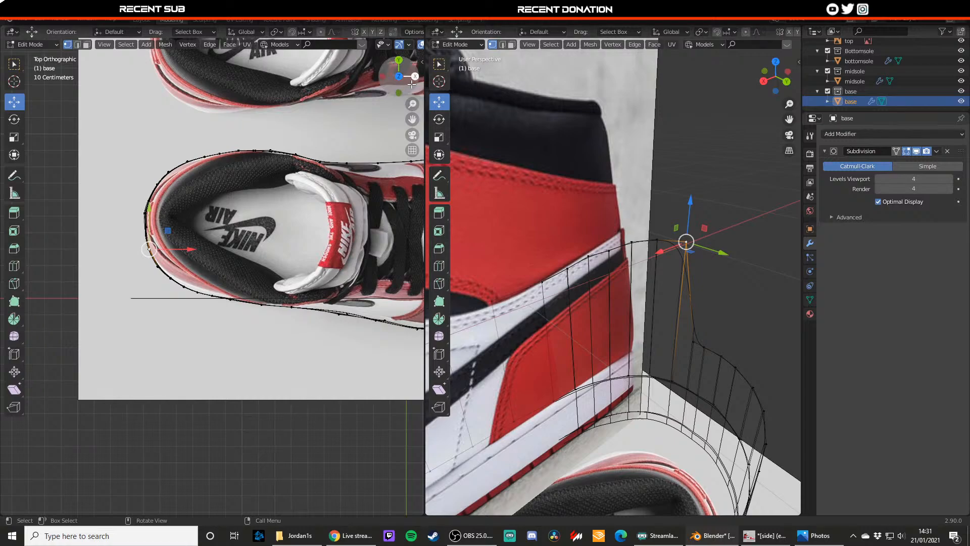
key("KP_1")
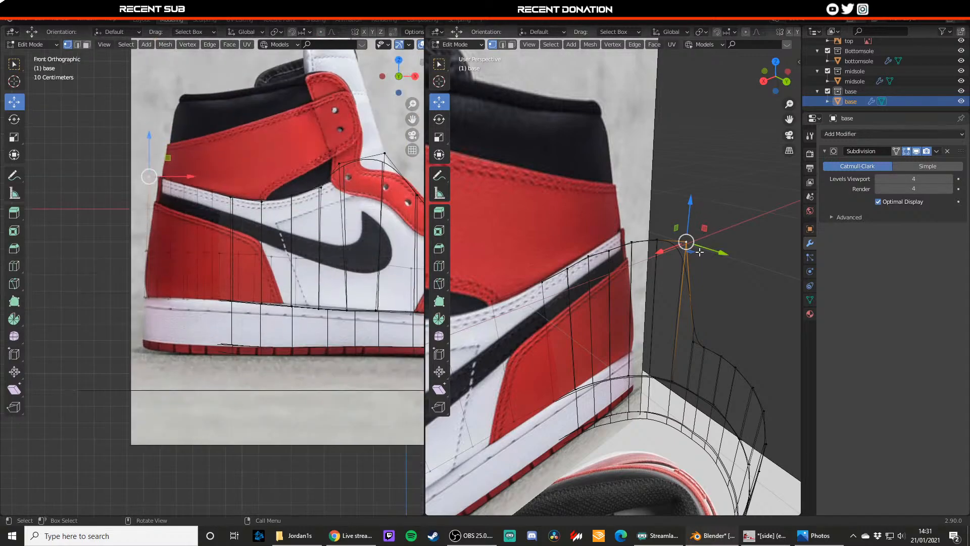
key("g")
key("z")
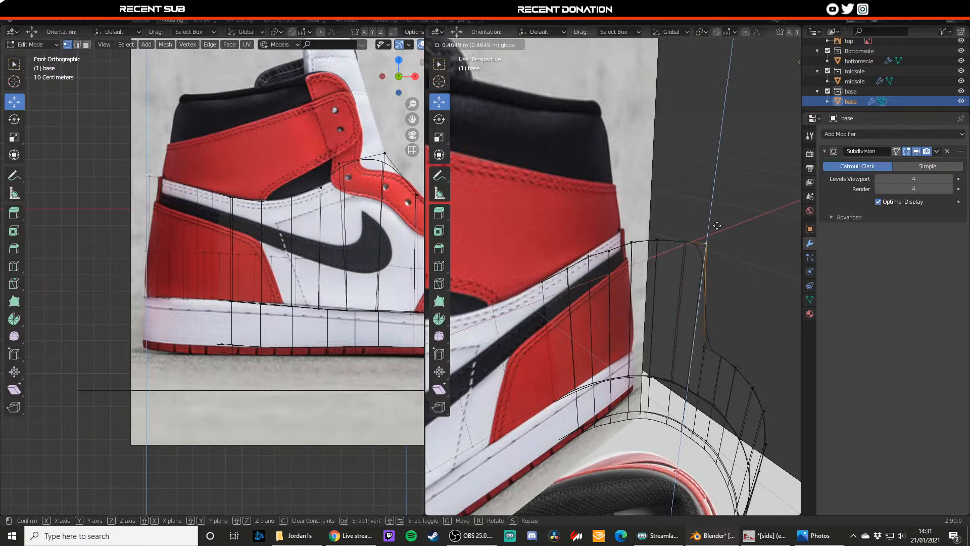
left_click_drag(716, 227, 716, 228)
left_click(708, 348)
left_click_drag(710, 325, 724, 231)
left_click(723, 353)
left_click_drag(724, 329, 742, 238)
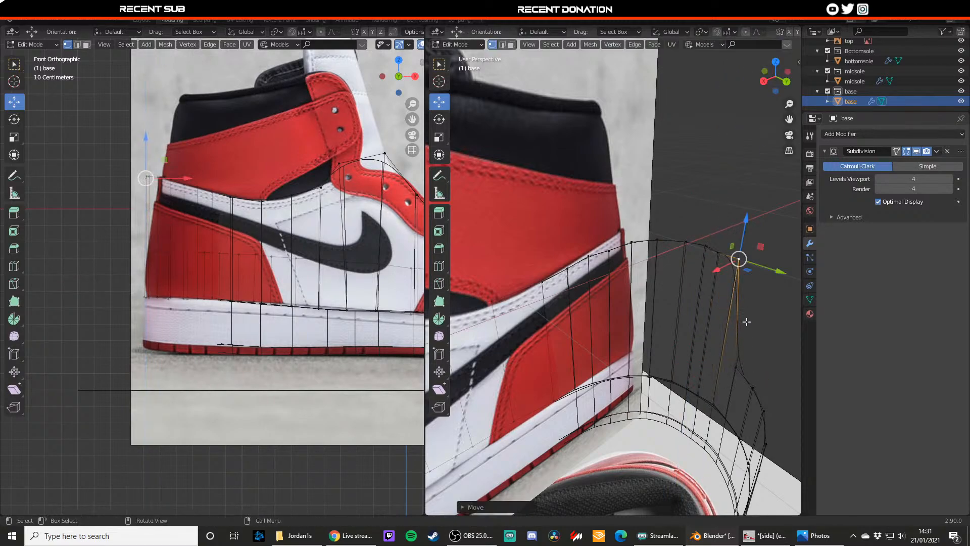
- Raise the next two top vertices where the heel curves toward the far side to the same height
left_click(736, 365)
left_click_drag(741, 355, 750, 247)
left_click(718, 250)
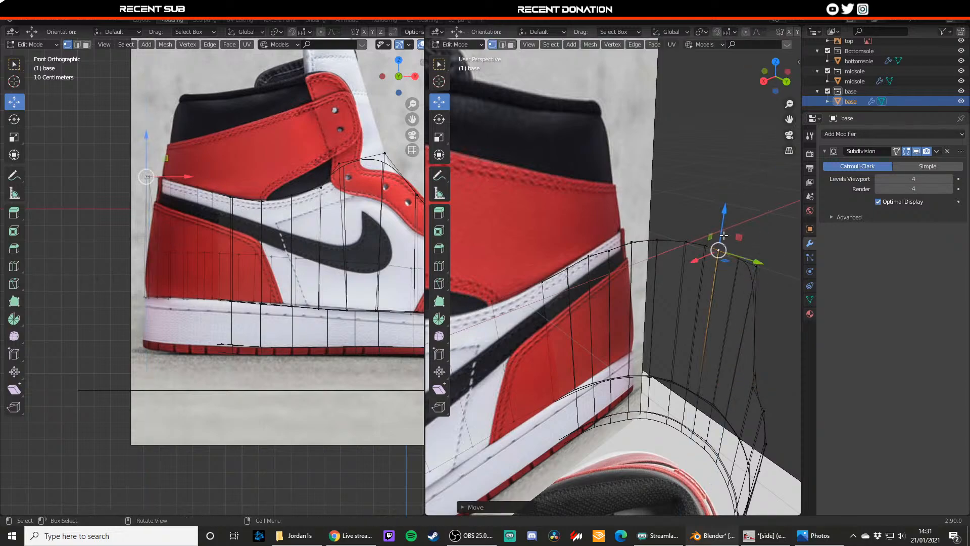
left_click(755, 380)
left_click_drag(758, 348, 775, 261)
- Using the back view as reference, raise the next two far-side top vertices by the heel to the white strip's upper edge
left_click(416, 76)
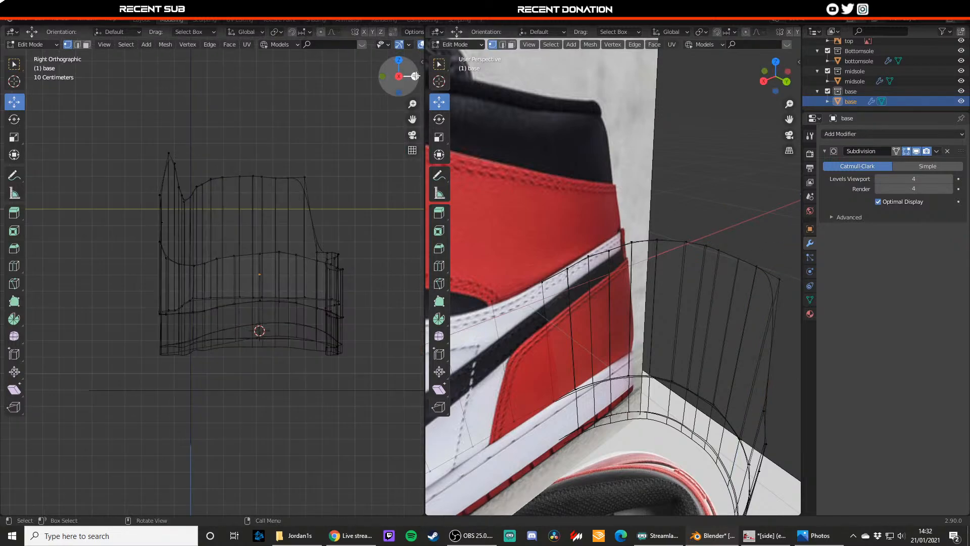
left_click(415, 76)
left_click(757, 405)
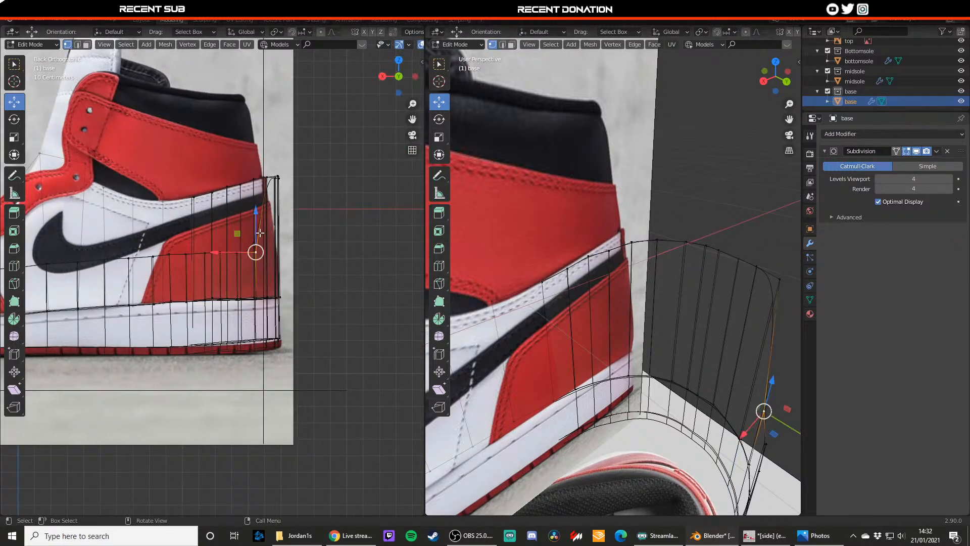
left_click_drag(260, 233, 249, 150)
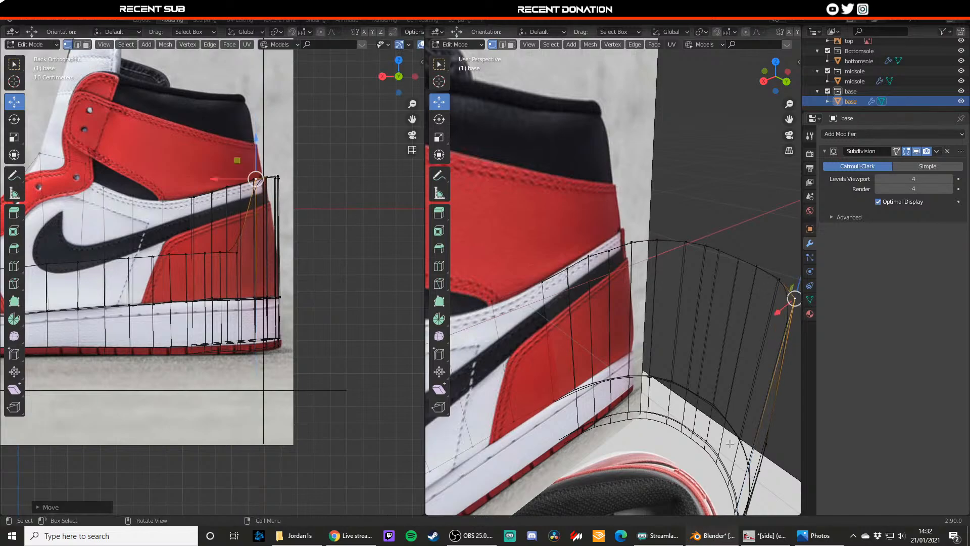
middle_click_drag(743, 354, 582, 332)
left_click(476, 376)
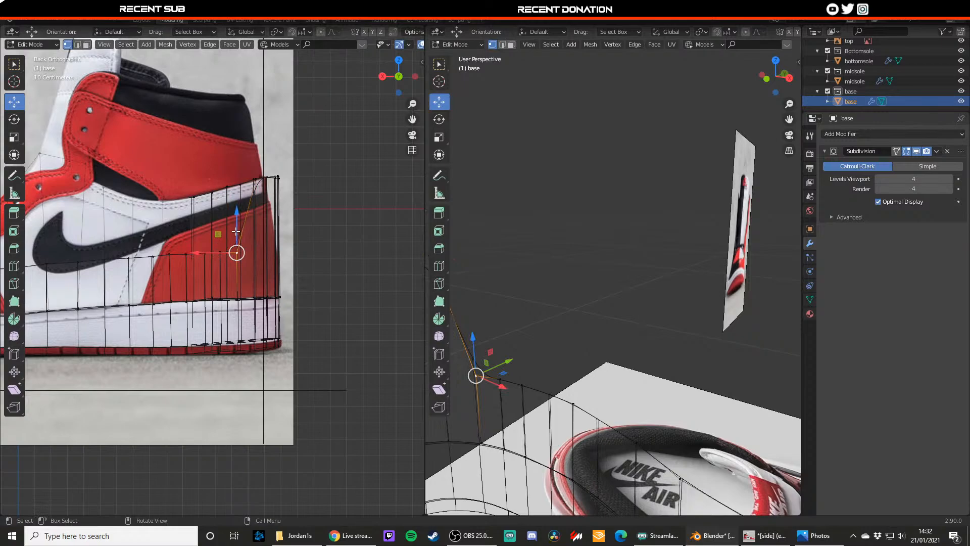
left_click_drag(236, 231, 223, 164)
- Raise the next three far-side top vertices ahead of the heel vertically to the white strip's upper edge
left_click(500, 380)
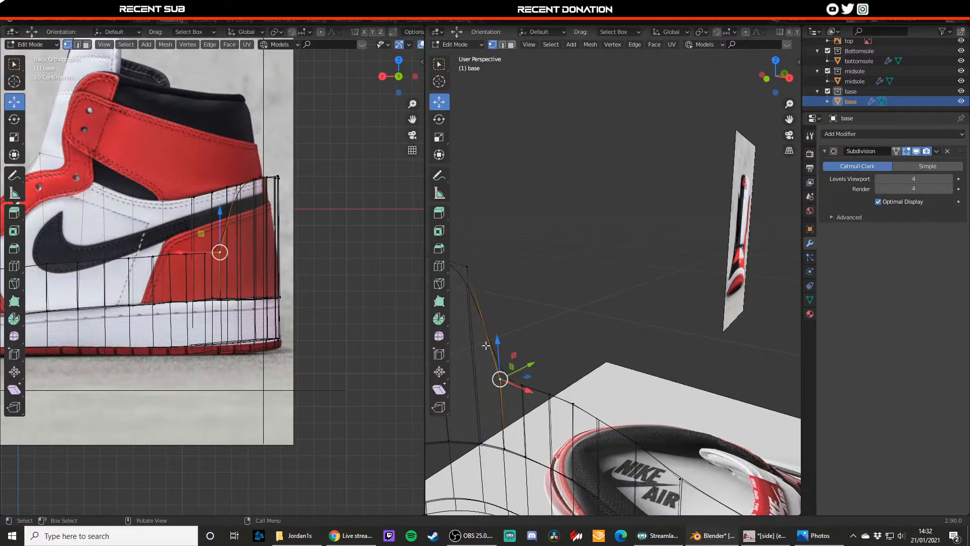
key("g")
key("z")
left_click_drag(499, 245, 499, 244)
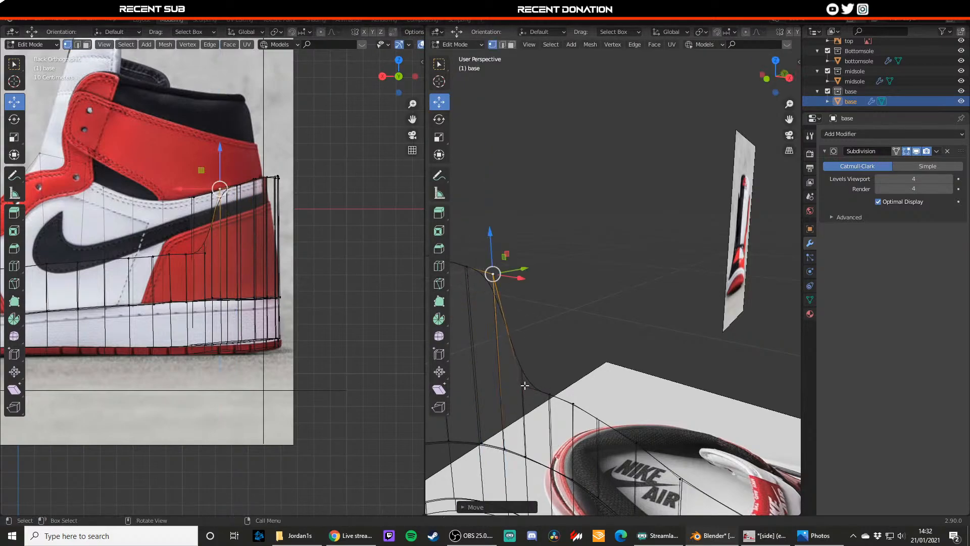
left_click(524, 385)
left_click_drag(523, 361, 531, 257)
left_click(548, 389)
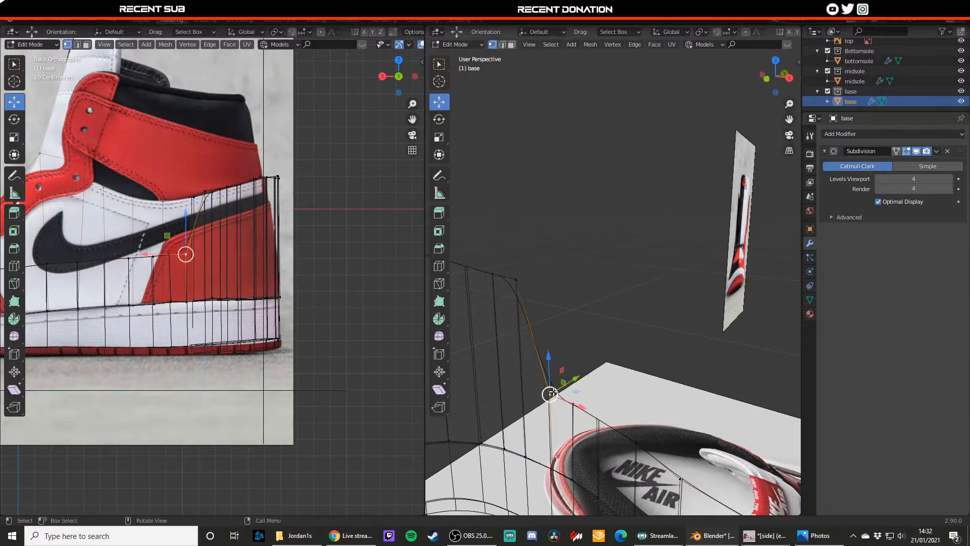
key("g")
key("z")
left_click(554, 276)
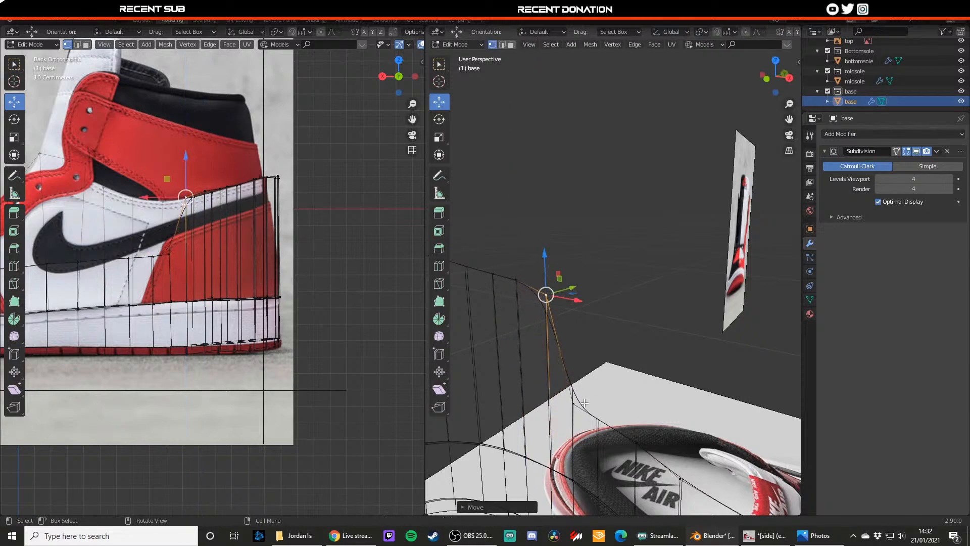
- Raise the next two far-side top vertices below the ankle collar vertically to the white panel's upper edge
left_click(573, 404)
key("g")
key("z")
left_click(588, 283)
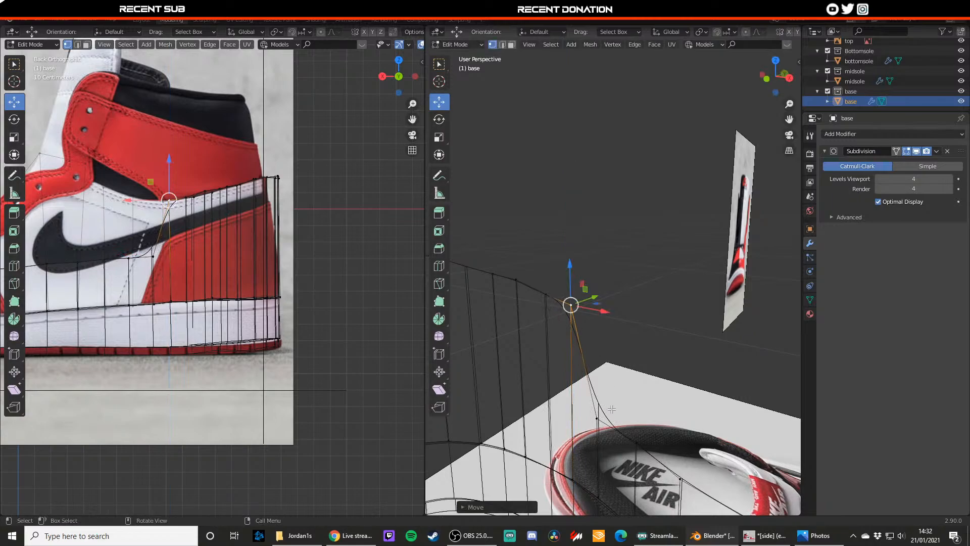
left_click(597, 418)
key("g")
key("z")
left_click(596, 309)
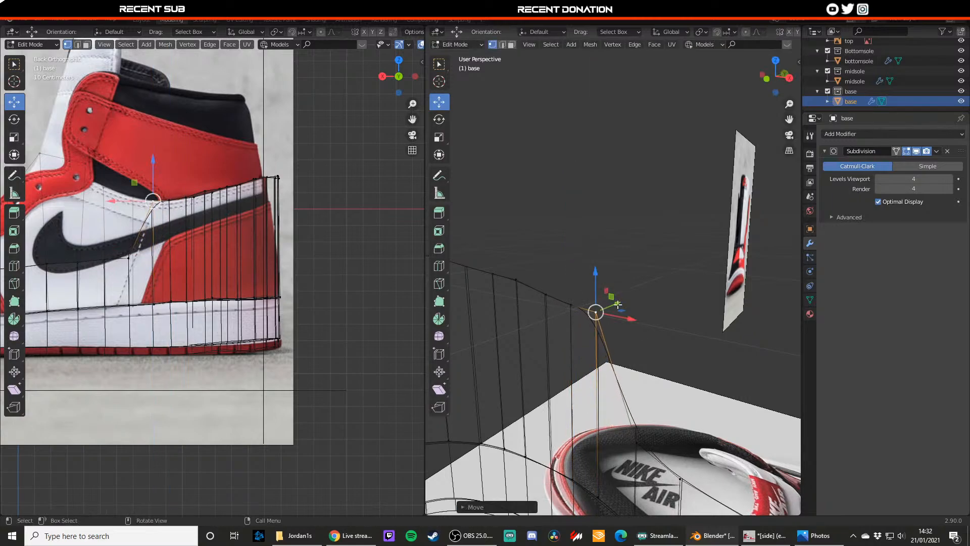
- Raise the next two far-side top vertices ahead of the collar dip vertically, following the white panel's upper edge toward the eyelets
left_click(639, 439)
key("g")
key("z")
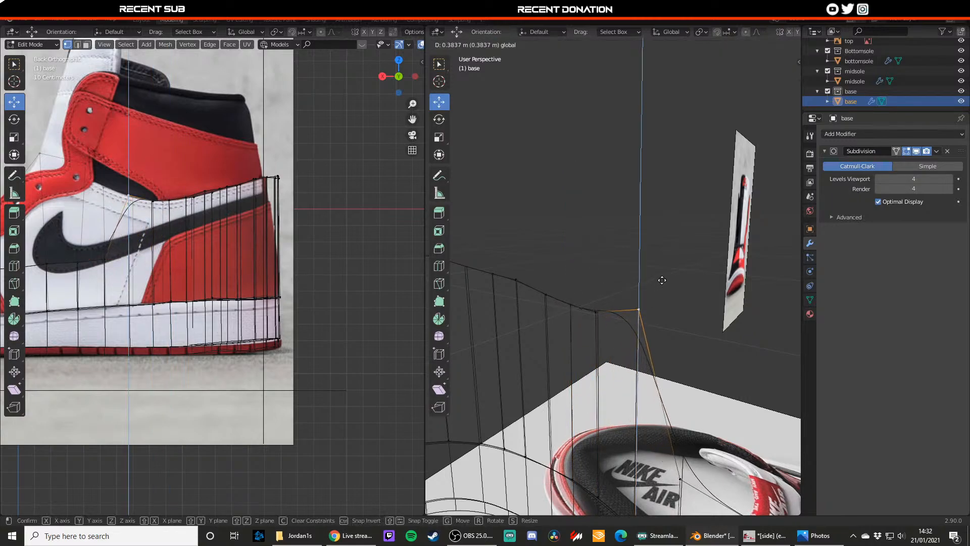
left_click(661, 283)
left_click(681, 479)
key("g")
key("z")
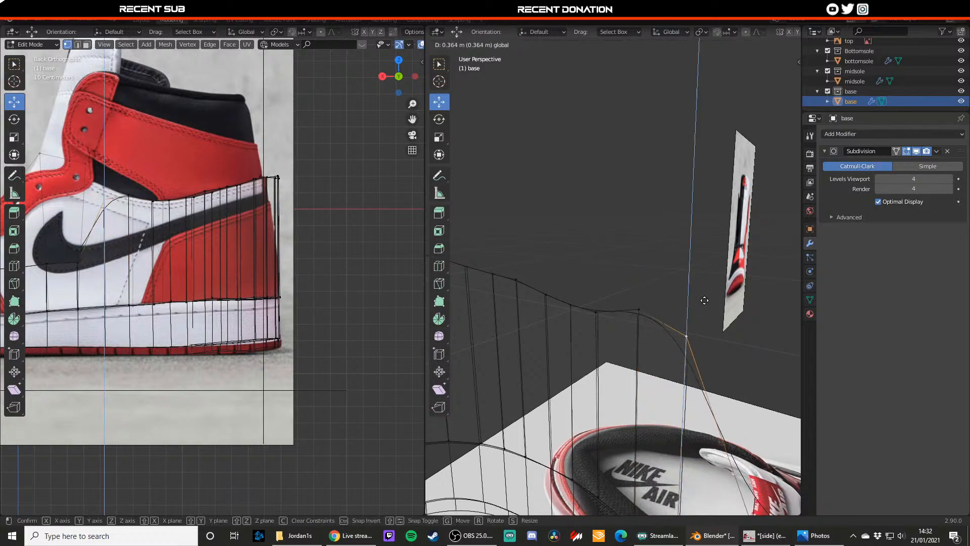
left_click(710, 275)
- Raise the next two far-side top vertices vertically past the white panel to the upper end of the red eyelet strip
middle_click_drag(678, 353, 653, 348)
left_click(656, 406)
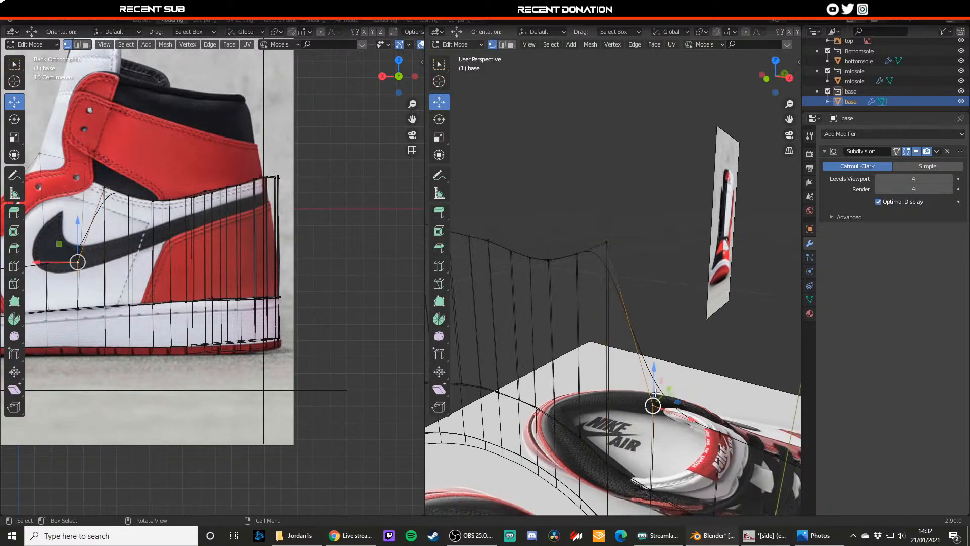
left_click_drag(661, 382, 698, 190)
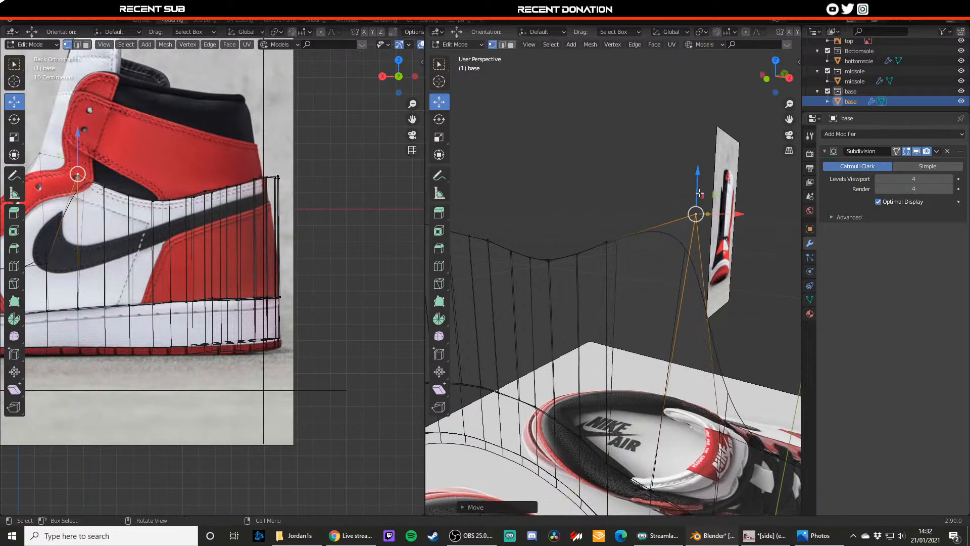
middle_click_drag(716, 346, 680, 306, "shift")
left_click(670, 377)
left_click_drag(676, 356, 655, 512)
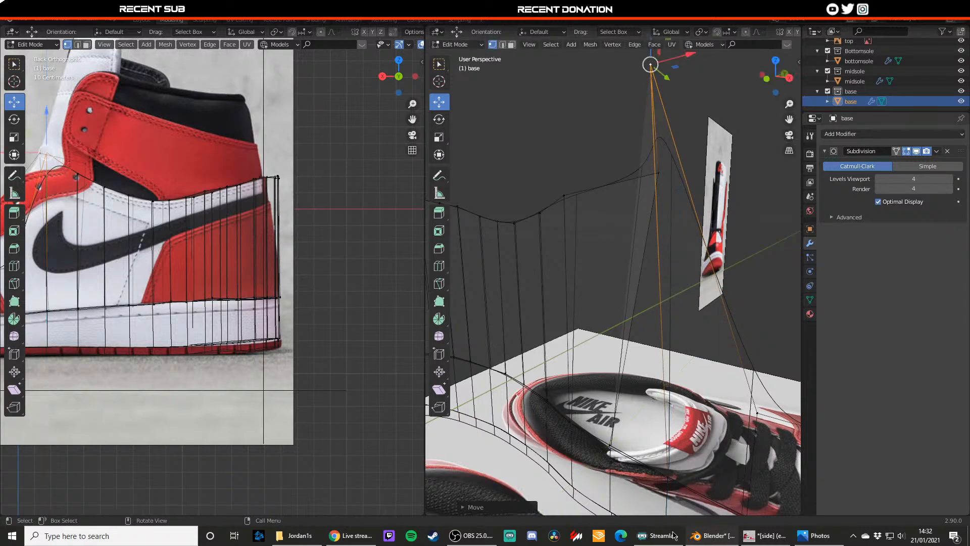
- Using the side image in the back view, raise the next forward top vertex vertically to the red eyelet strip's upper edge
scroll(629, 372, "down", 3)
scroll(648, 360, "down", 2)
middle_click_drag(649, 360, 633, 365)
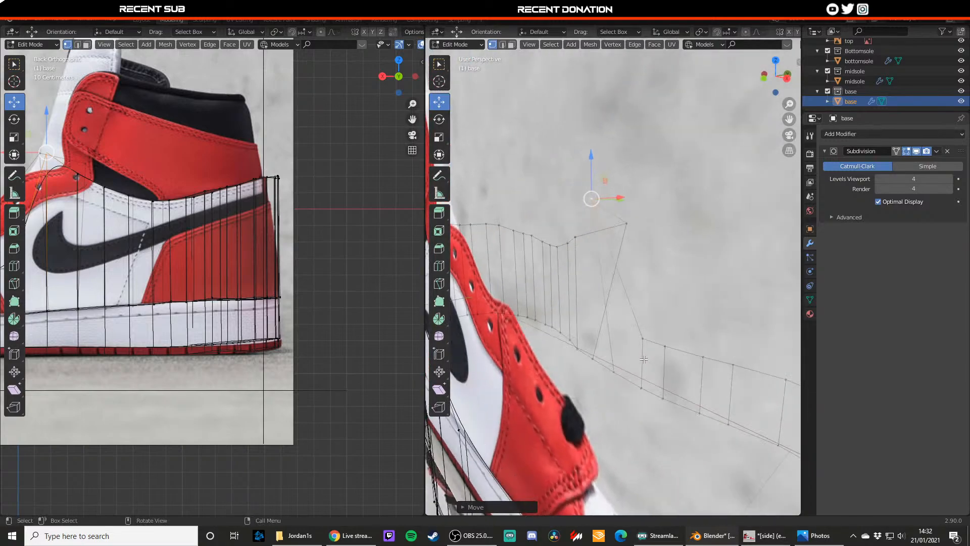
scroll(649, 368, "up", 3)
left_click(665, 384)
scroll(121, 237, "down", 2)
middle_click_drag(125, 234, 169, 238, "shift")
scroll(169, 238, "up", 2)
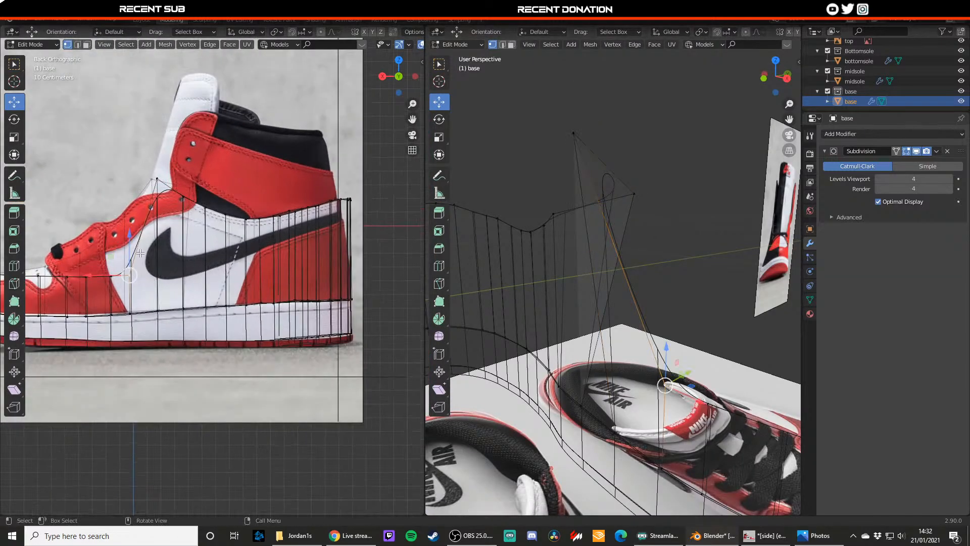
key("g")
key("z")
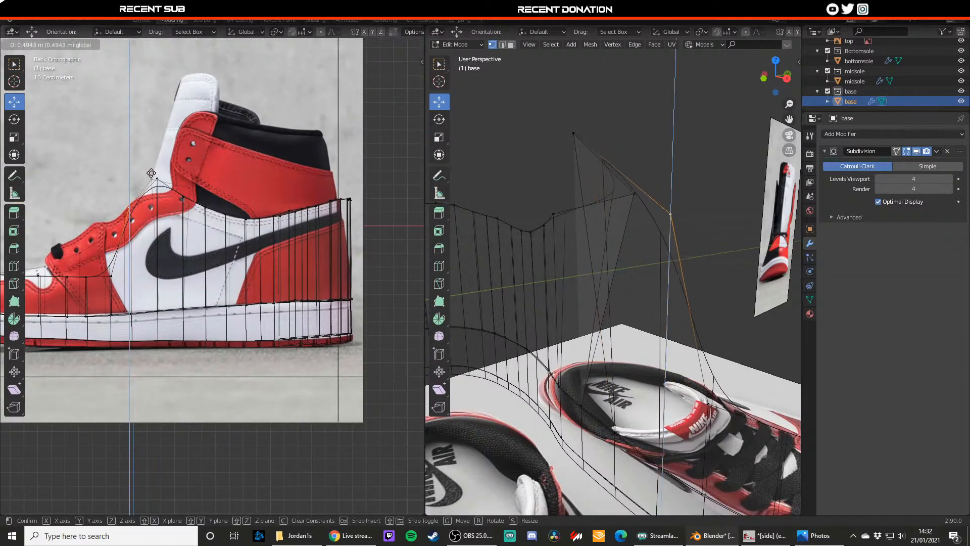
left_click(152, 175)
- Raise the next three far-side top vertices along the laces so they descend with the red eyelet strip's upper edge
key("g")
key("shift+x")
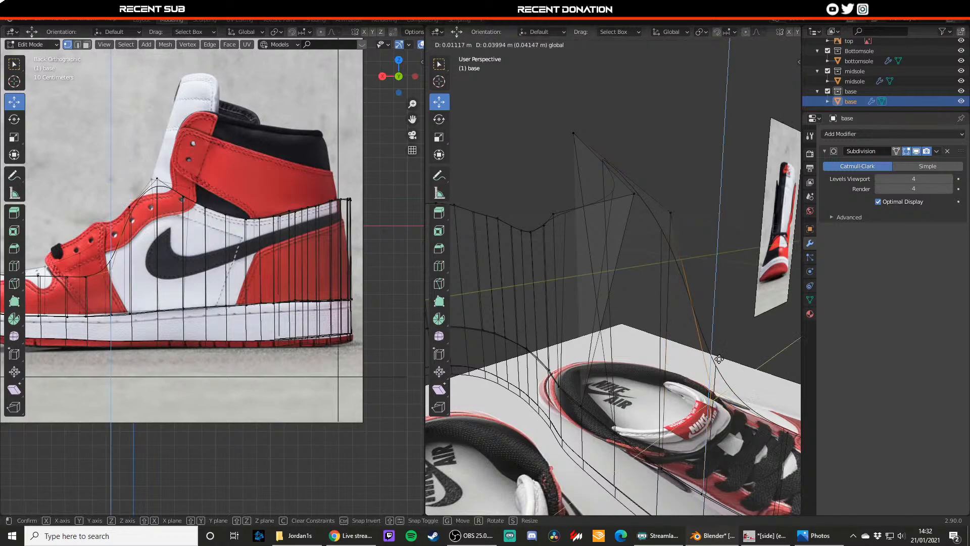
left_click(741, 231)
middle_click_drag(736, 354, 614, 308)
left_click(728, 405)
key("g")
key("z")
left_click(754, 254)
left_click(630, 395)
left_click_drag(630, 364, 641, 261)
- Adjust the height of the far-side top vertices in front of the laces to match the toe box's upper edge
middle_click_drag(727, 365, 673, 338, "shift")
left_click(661, 409)
left_click_drag(662, 390, 663, 360)
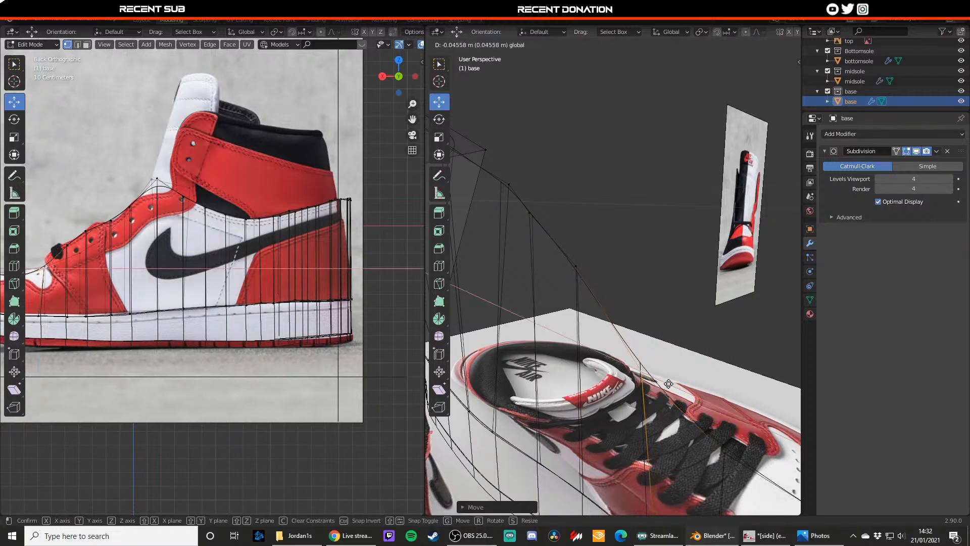
scroll(691, 391, "down", 2)
scroll(611, 390, "down", 2)
scroll(161, 303, "down", 1)
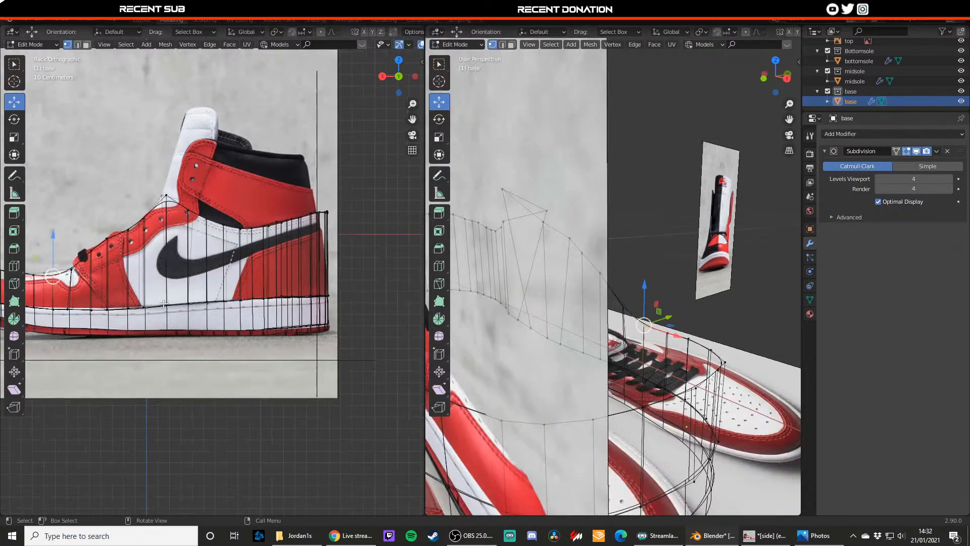
middle_click_drag(161, 303, 197, 308, "shift")
left_click_drag(646, 295, 722, 358)
left_click(667, 332)
- Lower the top vertices at the front of the toe vertically toward the red toe cap's rounded outline
middle_click_drag(721, 357, 571, 329)
left_click(564, 323)
middle_click_drag(191, 287, 303, 297, "shift")
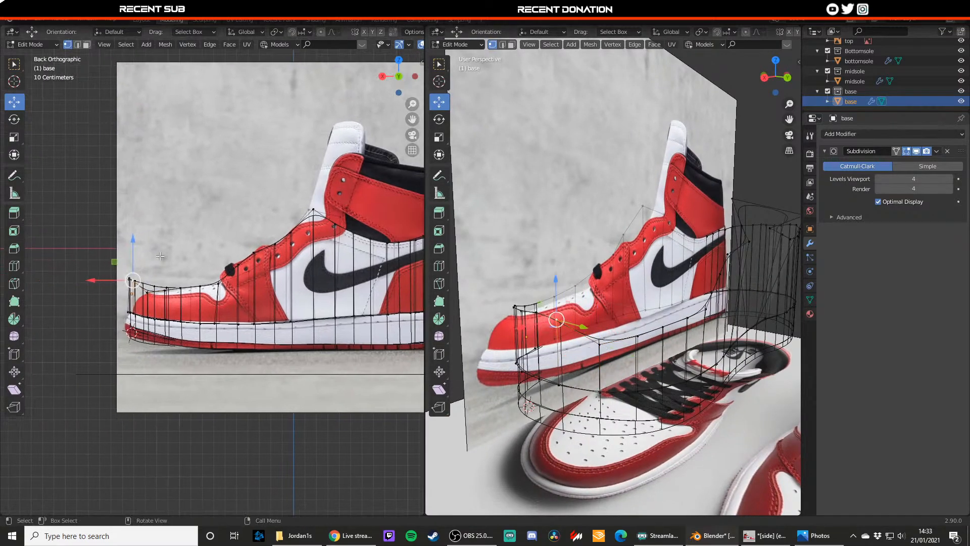
left_click_drag(135, 253, 133, 279)
left_click(600, 343)
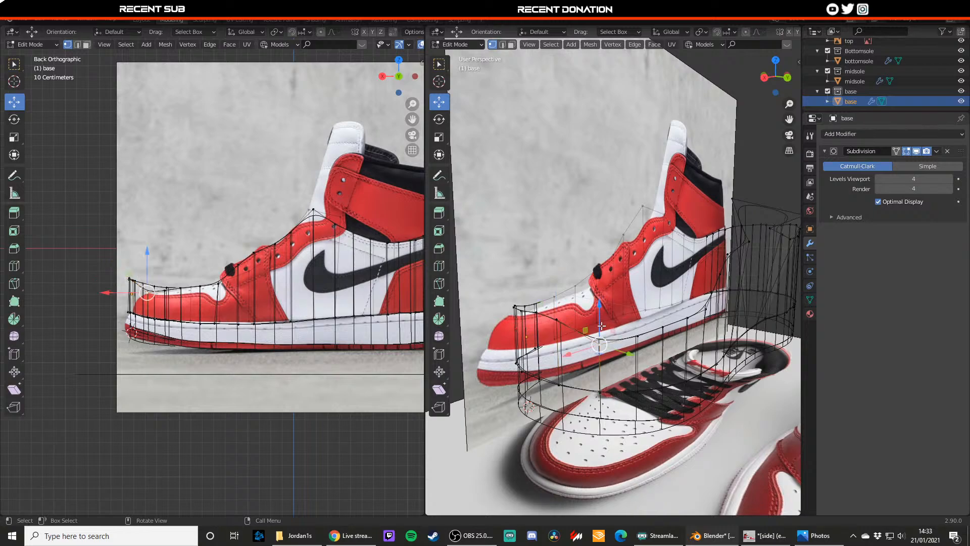
left_click(554, 324)
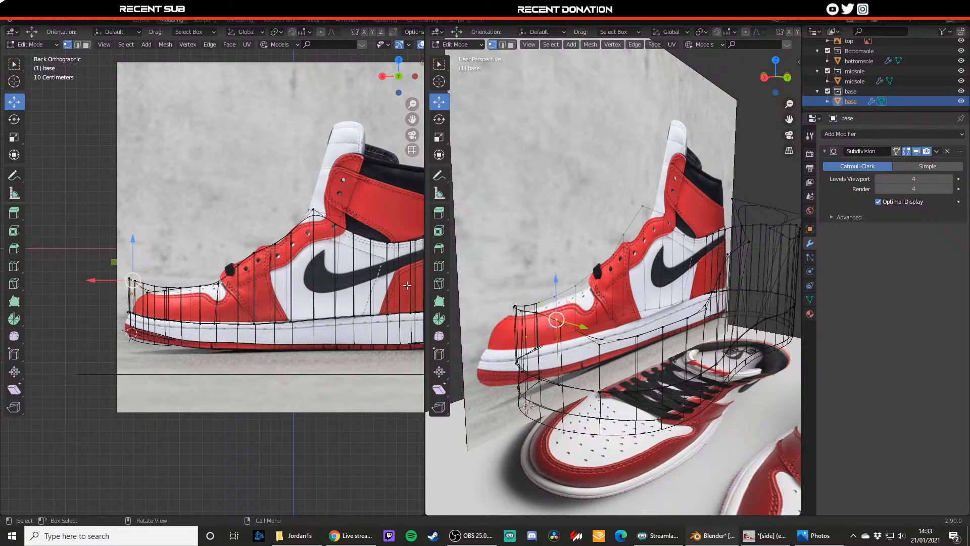
left_click_drag(557, 294, 532, 317)
key("z")
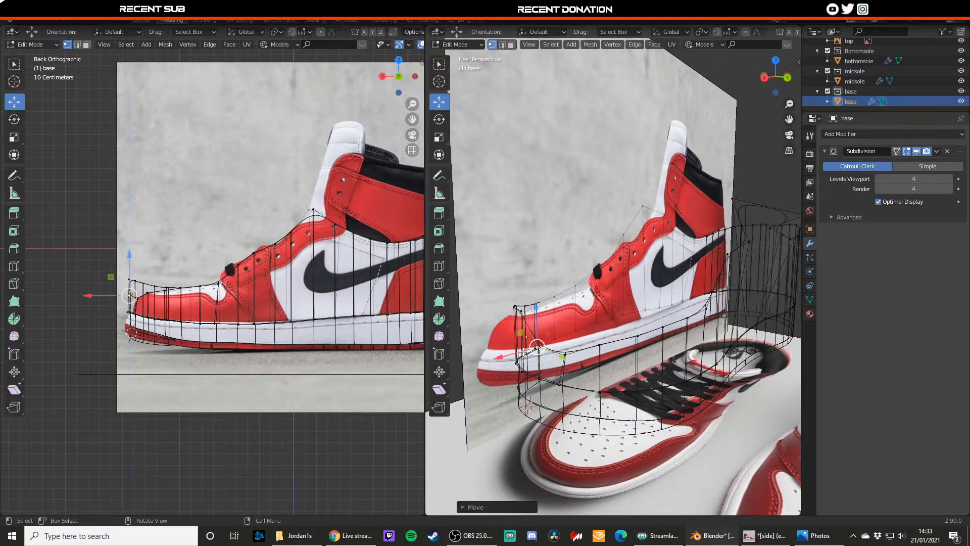
key("g")
key("z")
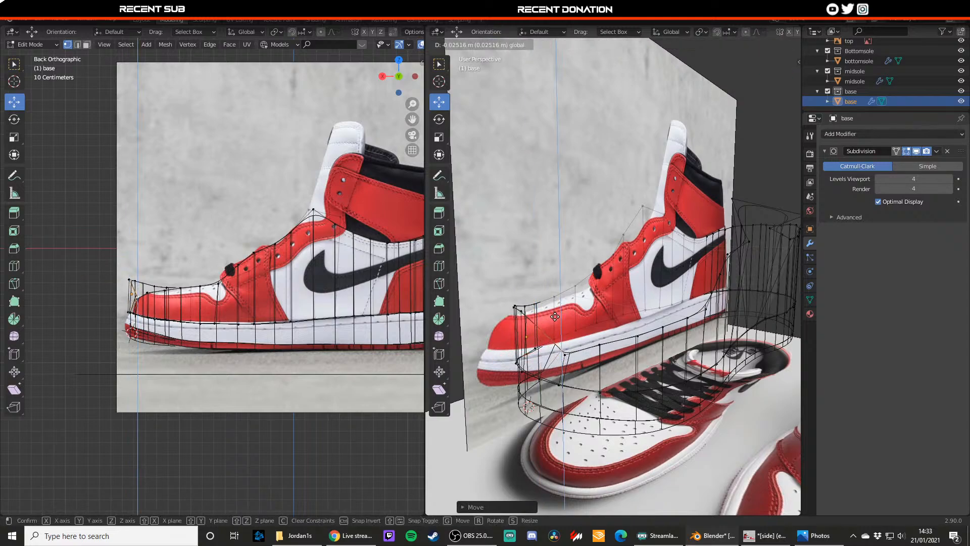
left_click(553, 318)
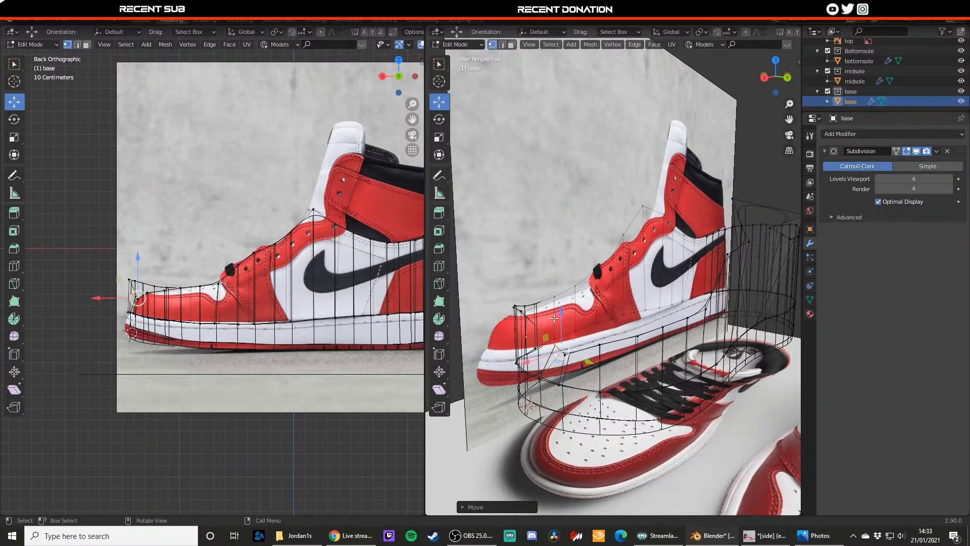
- Lower the next toe-tip top vertex, and nudge the neighbouring toe vertex forward onto the sole outline in top view
middle_click_drag(536, 324, 535, 295)
left_click(531, 288)
left_click_drag(535, 261, 532, 318)
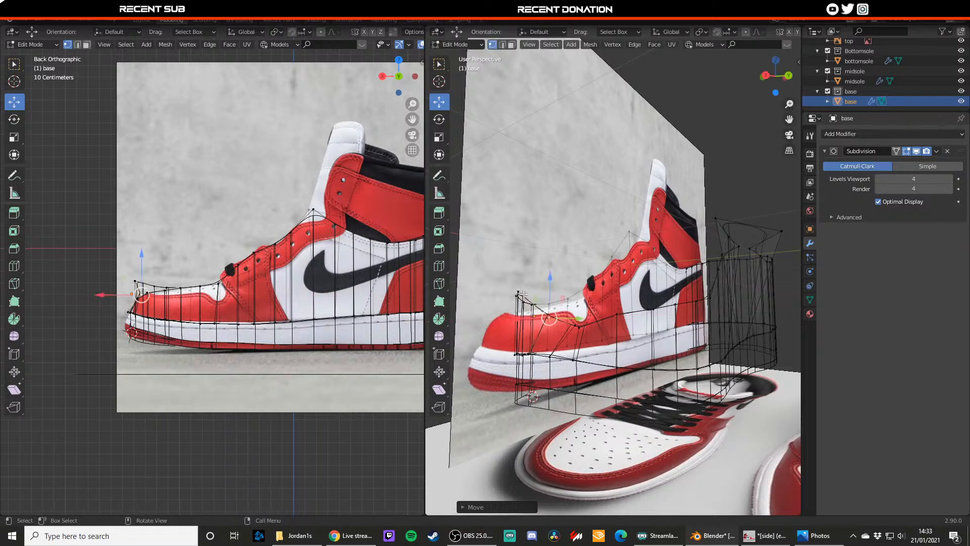
middle_click_drag(532, 318, 528, 335)
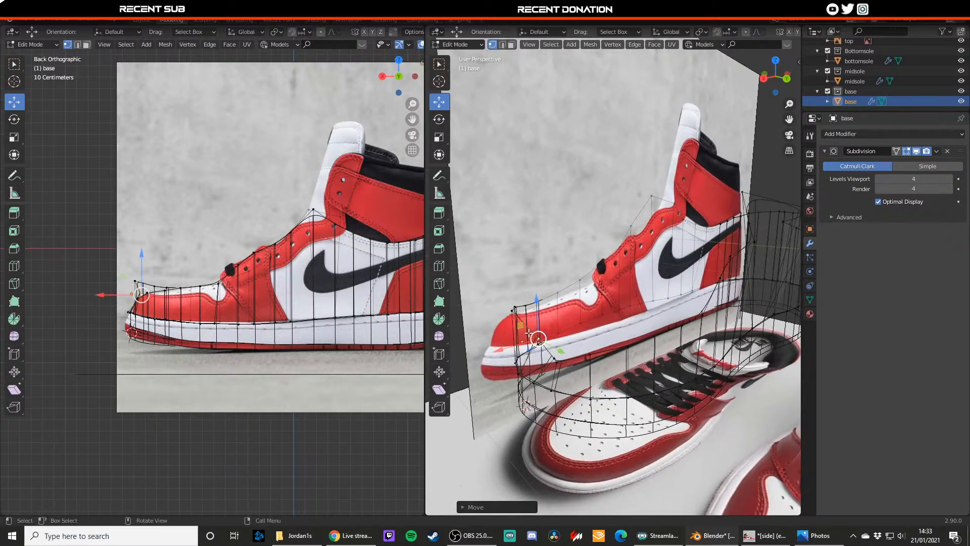
key("KP_7")
left_click_drag(737, 268, 752, 265)
left_click(711, 236)
left_click_drag(728, 235, 733, 235)
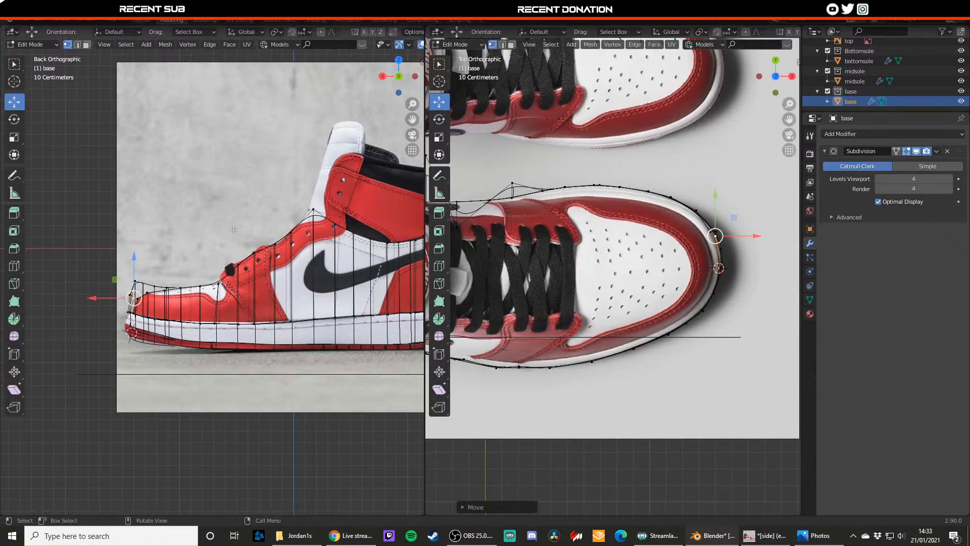
- Lower the remaining top vertices at the toe tip so the base's front edge follows the red toe cap's curve
left_click(147, 273)
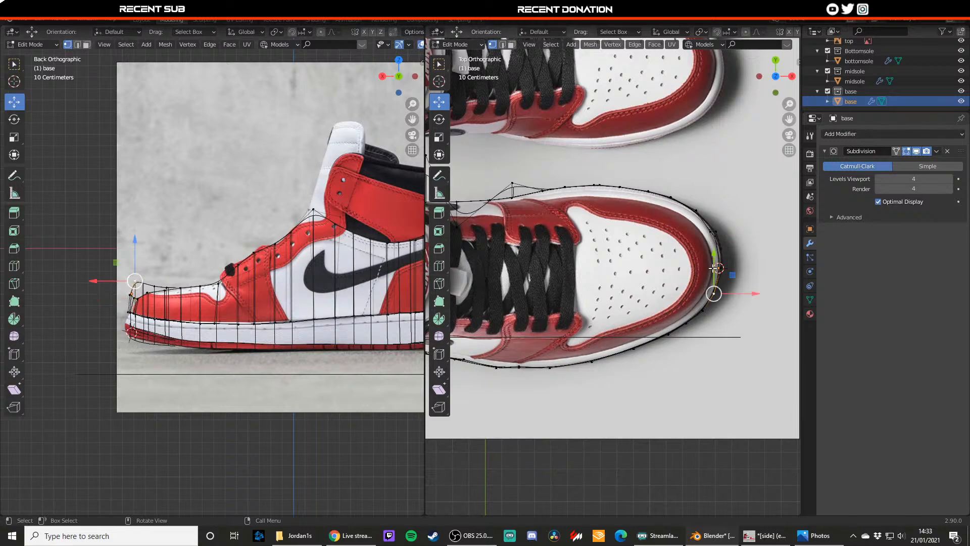
mouse_move(714, 261)
left_mouse_down()
mouse_move(715, 277)
mouse_move(715, 261)
left_mouse_up()
left_click_drag(146, 242, 130, 290)
left_click(702, 310)
left_click(154, 287)
left_click(130, 293)
left_click(135, 295)
left_click(130, 301)
- Check the base's shape in Object Mode and nudge a top vertex at the toe sideways along the Y axis
key("Tab")
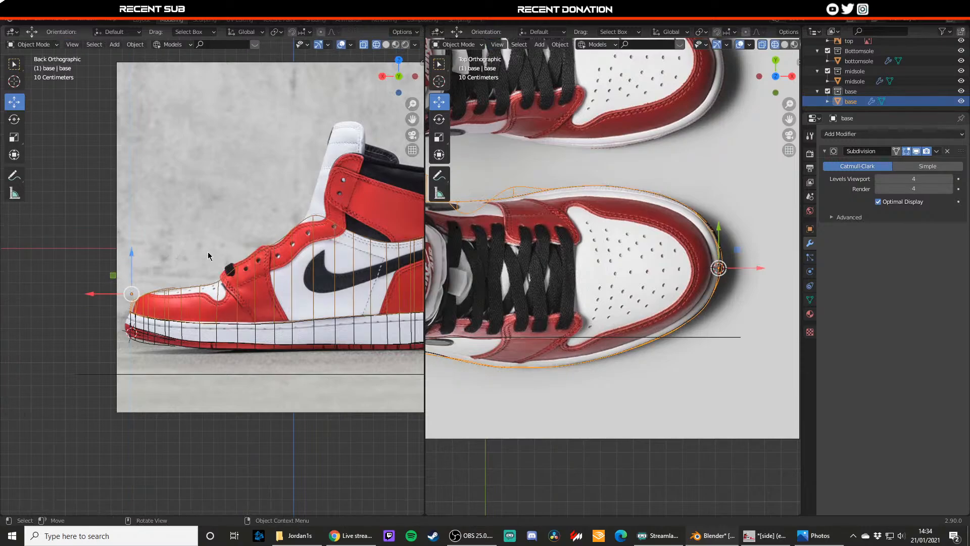
middle_click_drag(594, 289, 615, 316)
key("Tab")
left_click_drag(615, 315, 606, 314)
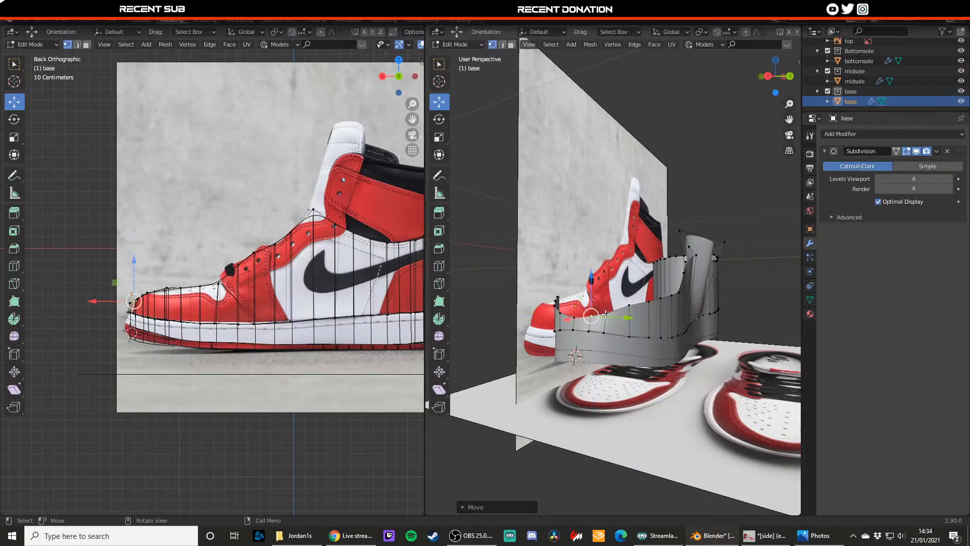
- In top view, pull the far-side top vertices that bulge beside the laces back onto the shoe's outline
middle_click_drag(662, 291, 589, 310)
middle_click_drag(596, 306, 567, 341, "shift")
middle_click_drag(626, 333, 600, 332)
key("KP_7")
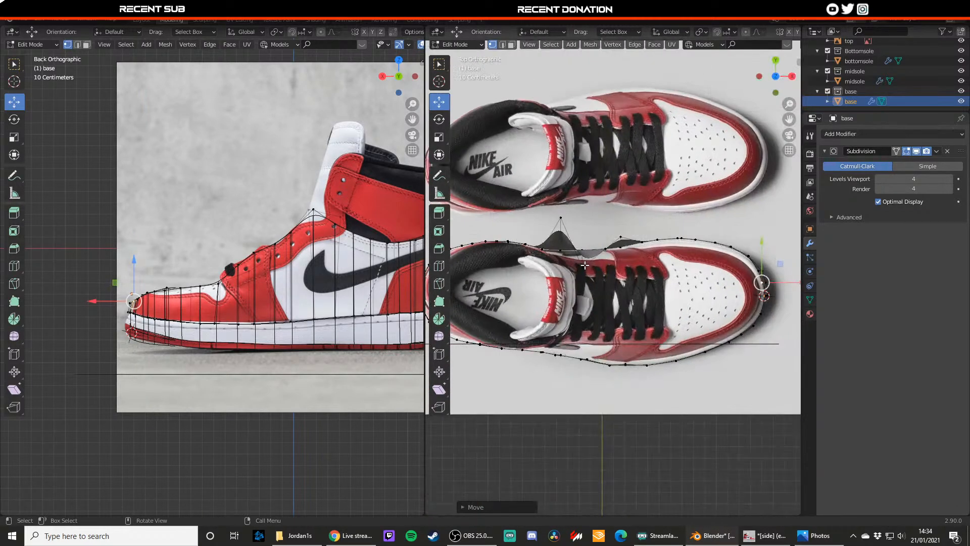
left_click(584, 265)
left_click_drag(584, 247, 561, 239)
left_click(561, 218)
left_click(621, 237)
left_click_drag(620, 221, 620, 230)
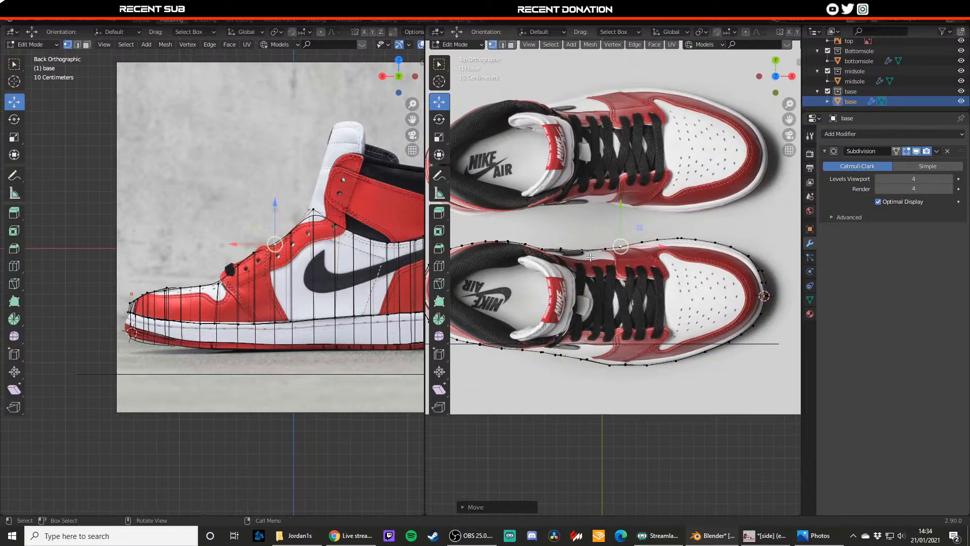
- Examine the base's smoothed side walls and top edge from several angles in Object Mode
key("Tab")
middle_click_drag(590, 257, 589, 250)
scroll(560, 243, "up", 2)
middle_click_drag(657, 255, 587, 266)
scroll(632, 289, "up", 1)
left_click(633, 283)
scroll(606, 296, "down", 4)
scroll(541, 292, "up", 4)
scroll(587, 272, "up", 2)
left_click(624, 338)
- Nudge the near-side top-edge vertex in front of the laces to smooth the curve, and review the base from behind
key("Tab")
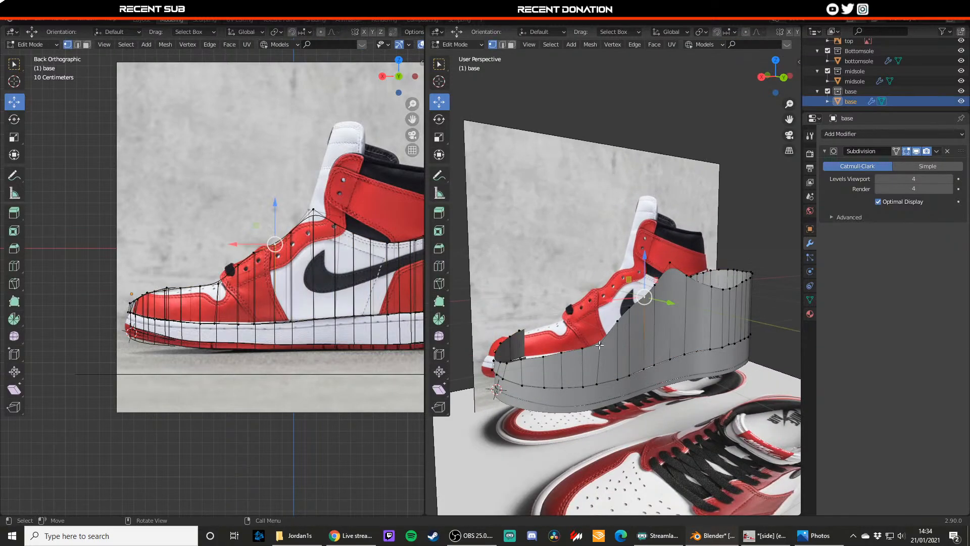
left_click(599, 345)
left_click_drag(608, 349, 606, 348)
key("Tab")
scroll(606, 347, "down", 2)
middle_click_drag(606, 347, 568, 326)
scroll(707, 299, "down", 3)
left_click(732, 294)
middle_click_drag(600, 283, 519, 292)
scroll(519, 291, "up", 6)
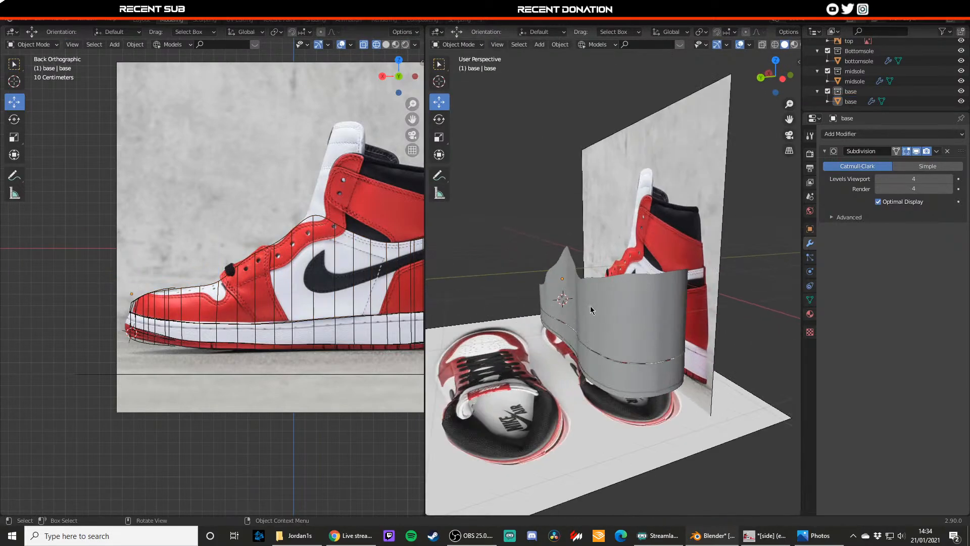
- Nudge the base's lower-edge vertices around the heel vertically to line up with the midsole's upper edge
key("Tab")
left_click(600, 297)
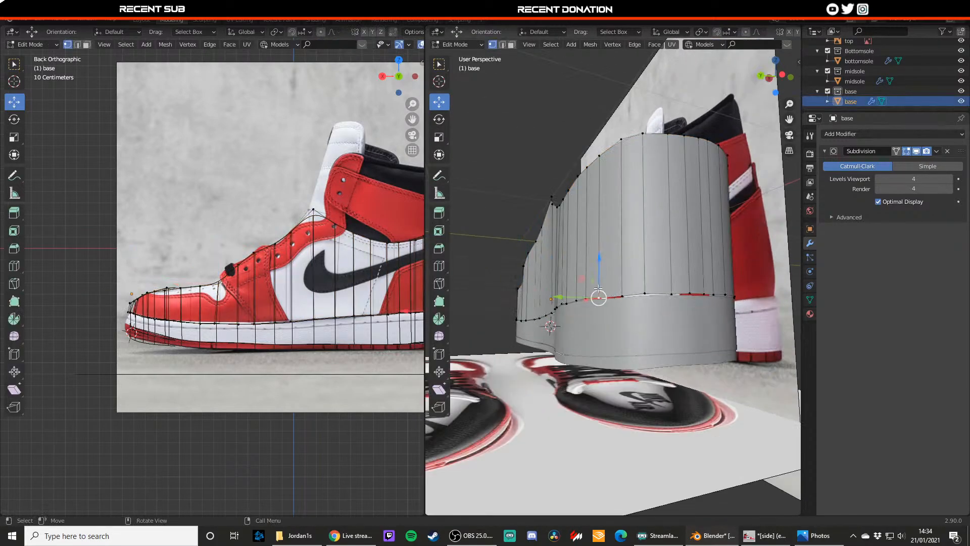
left_click_drag(600, 284, 584, 289)
left_click(586, 298)
left_click(644, 293)
left_click_drag(643, 284, 672, 285)
left_click(671, 295)
left_click(689, 293)
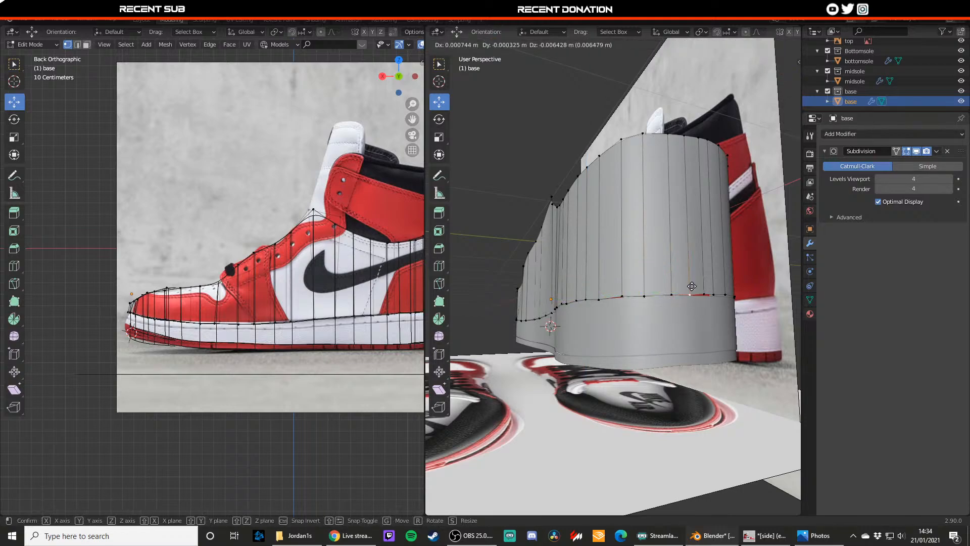
- Examine the seam between the base and the midsole around the heel, side and toe in Object Mode
key("Tab")
scroll(701, 286, "down", 5)
left_click(725, 293)
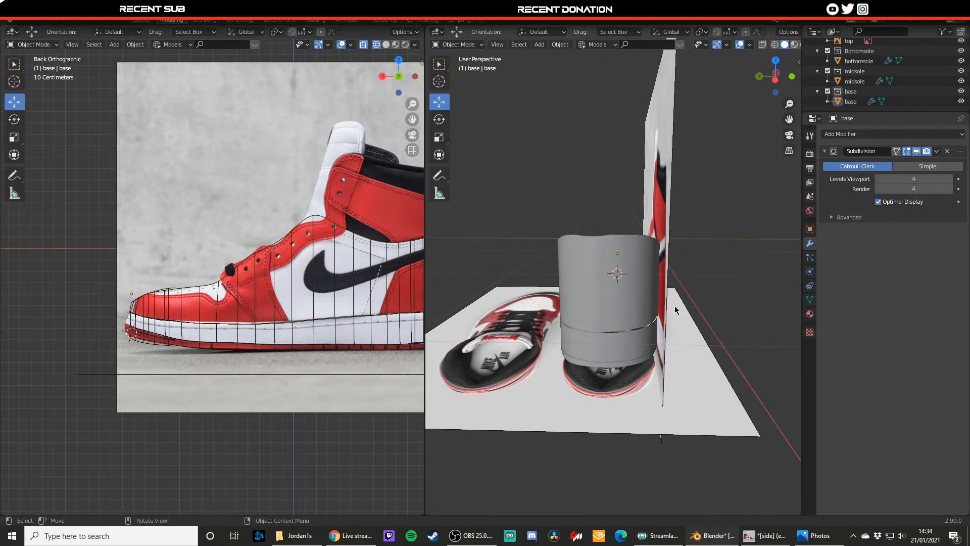
middle_click_drag(675, 307, 564, 314)
scroll(564, 314, "down", 1)
middle_click_drag(480, 300, 620, 285)
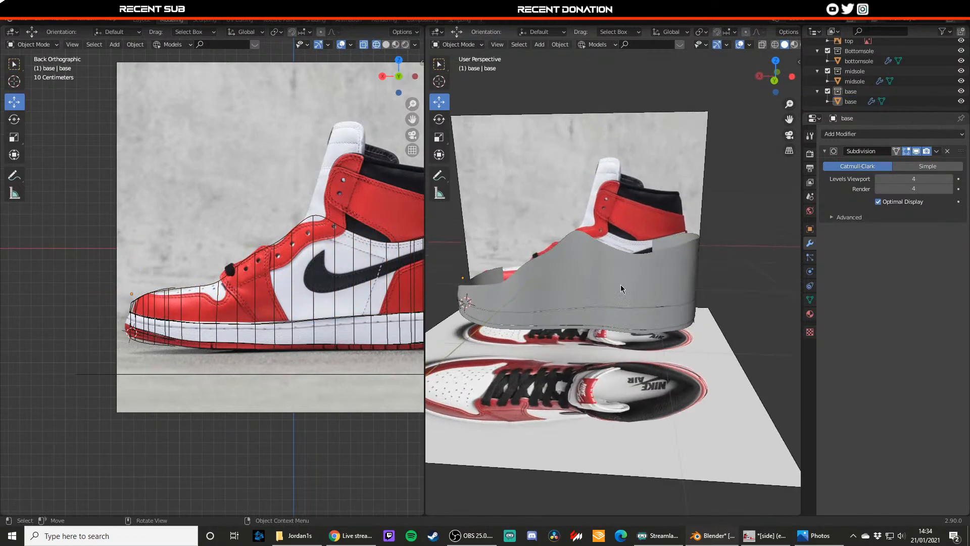
scroll(606, 290, "up", 3)
middle_click_drag(525, 289, 587, 337)
left_click(571, 315)
- Even out the top-edge vertices' heights across the toe and shift a lower-edge toe vertex sideways along the Y axis
key("Tab")
left_click_drag(588, 338, 573, 313)
left_click(572, 314)
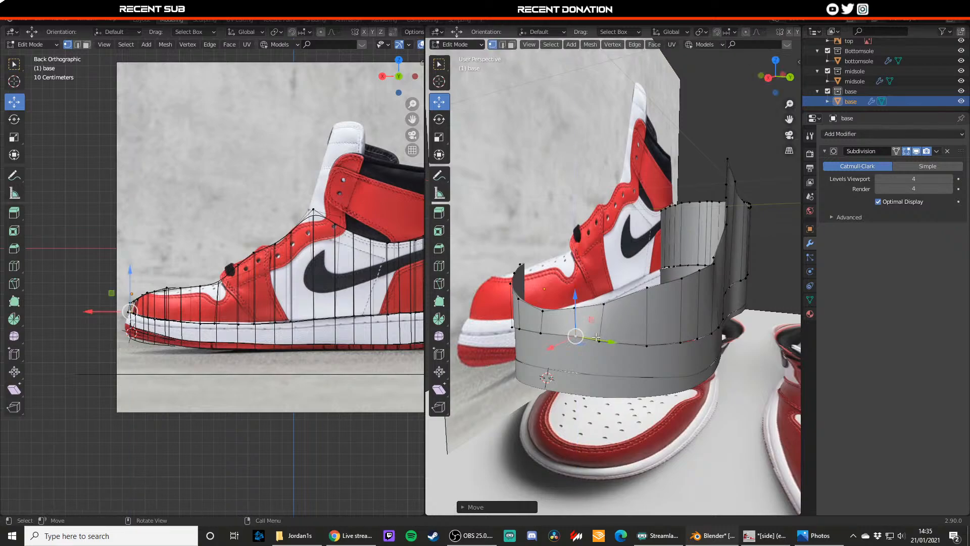
left_click(648, 337)
left_click(575, 308)
left_click_drag(573, 298, 543, 290)
left_click(544, 311)
left_click(603, 342)
left_click_drag(622, 341, 623, 342)
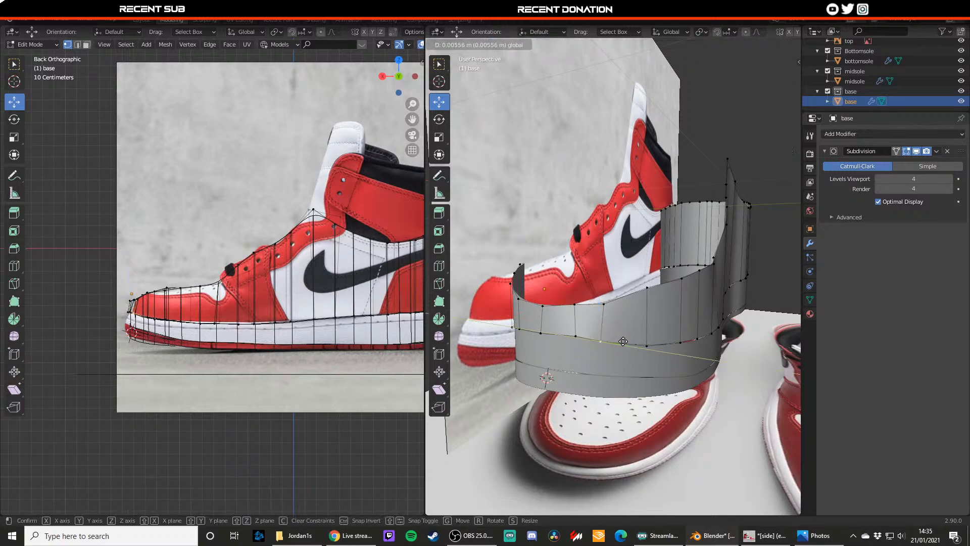
left_click(627, 339)
- Raise the middle top-edge vertex of the toe slightly and shift the lower-edge vertex beside it along the Y axis
middle_click_drag(627, 339, 611, 308)
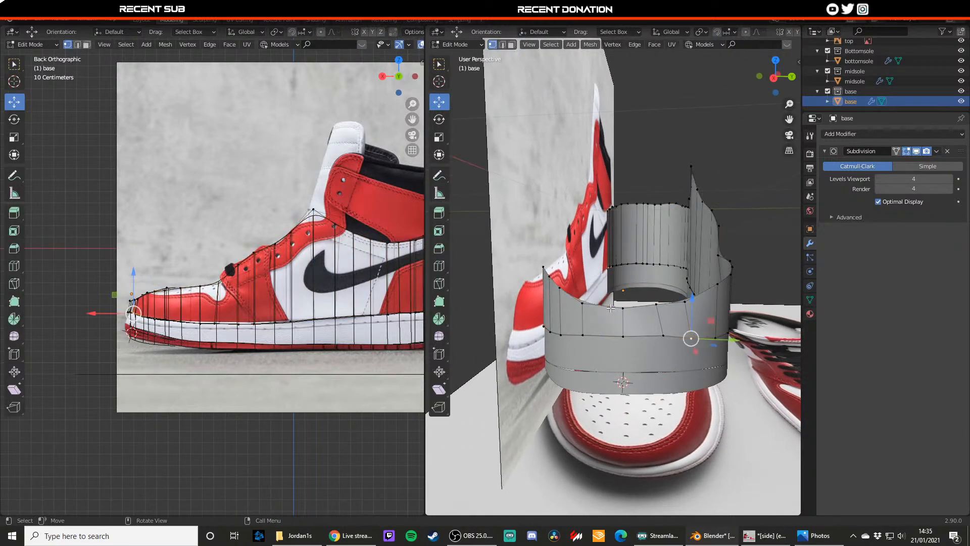
left_click(622, 307)
left_click_drag(623, 293, 623, 291)
left_click(663, 335)
left_click_drag(685, 336, 682, 335)
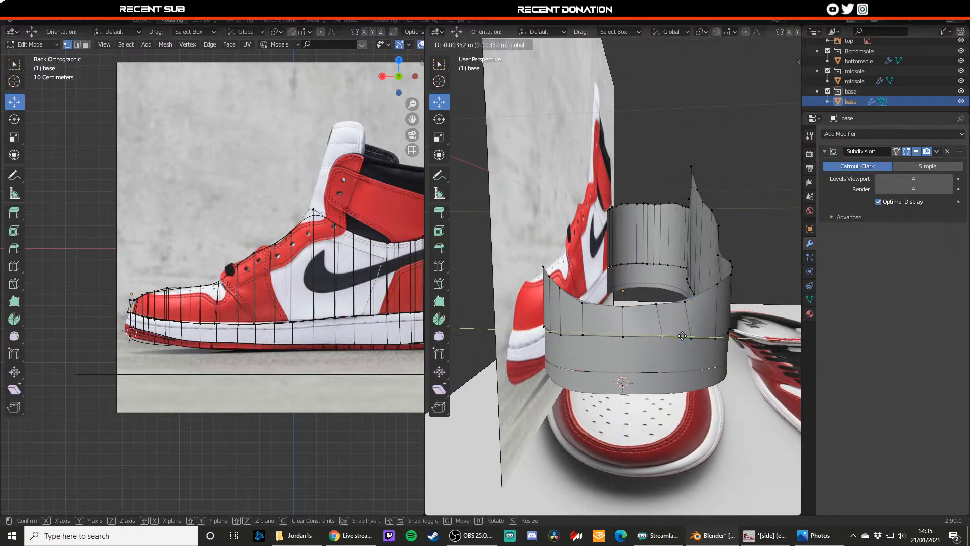
- Finish shifting the lower-edge toe vertex sideways and check the smoothed base against the side reference image
left_click(678, 335)
key("Tab")
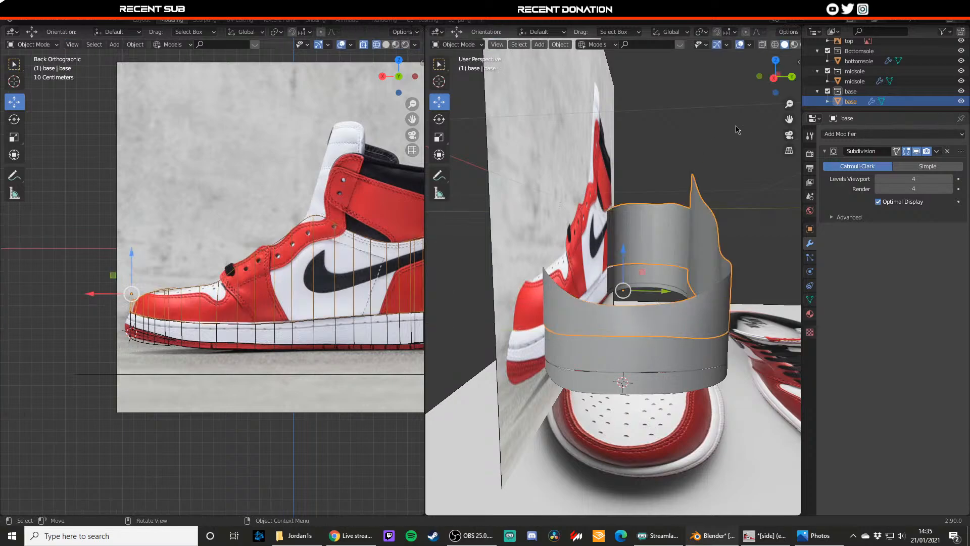
left_click(769, 79)
left_click(792, 76)
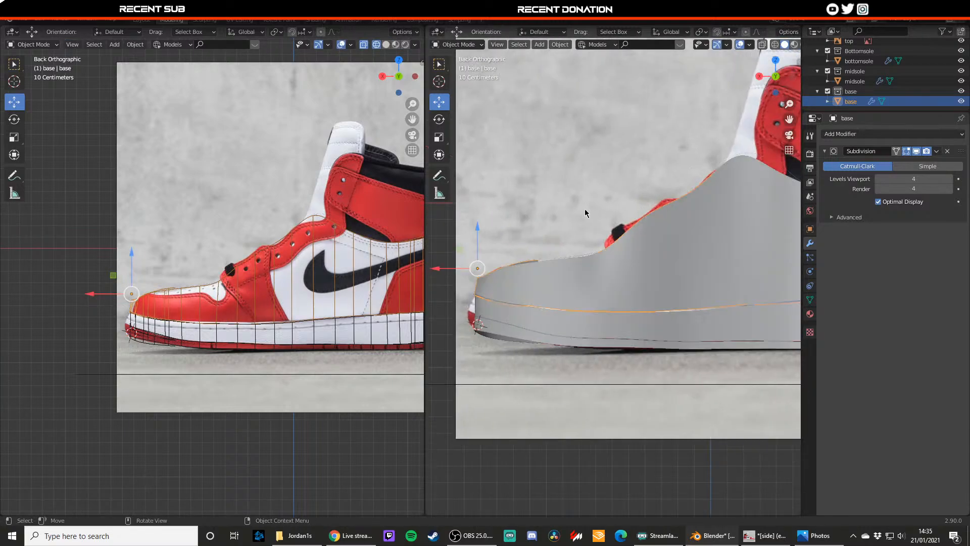
key("Tab")
key("Tab")
scroll(550, 183, "down", 4)
left_click(626, 271)
scroll(556, 268, "up", 4)
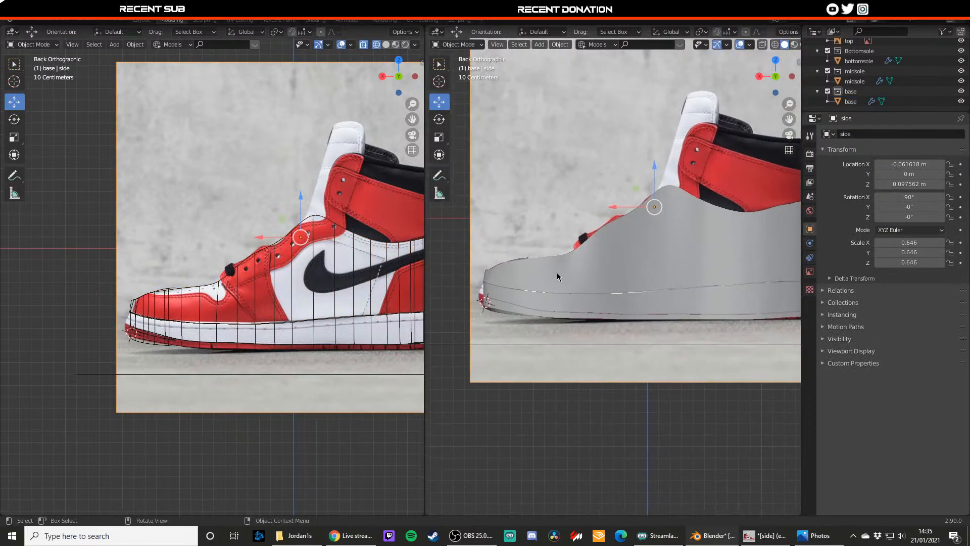
- Lower the base's top-edge vertex at the front of the laces slightly to follow the side reference
left_click(571, 258)
key("Tab")
left_click(556, 258)
left_click_drag(555, 242, 556, 246)
key("Tab")
mouse_move(572, 256)
middle_mouse_down()
mouse_move(662, 247)
mouse_move(590, 289)
mouse_move(629, 297)
mouse_move(586, 255)
mouse_move(630, 265)
mouse_move(582, 252)
middle_mouse_up()
key("Tab")
scroll(607, 278, "down", 4)
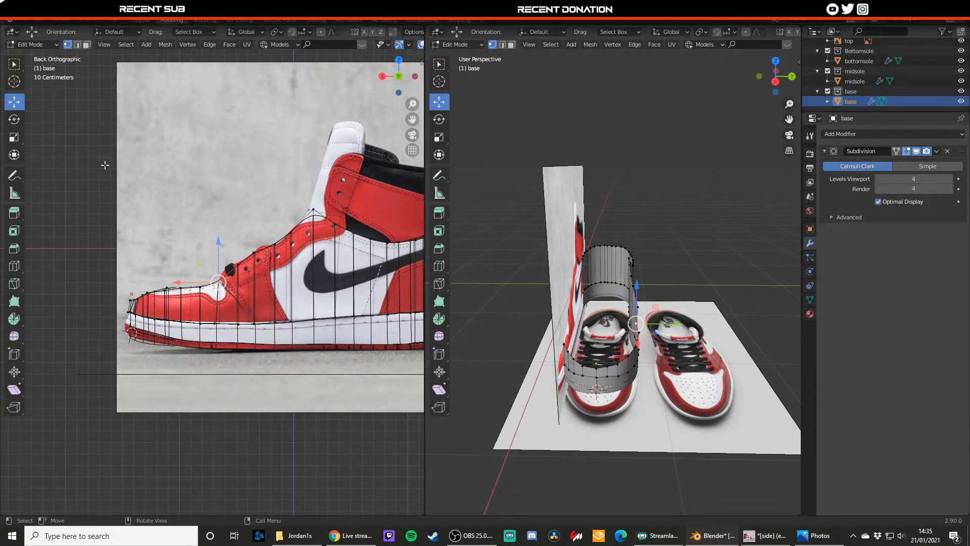
- Join the opposite top-edge vertices at the ankle end of the base's lace opening with a crosswise edge
scroll(678, 281, "up", 5)
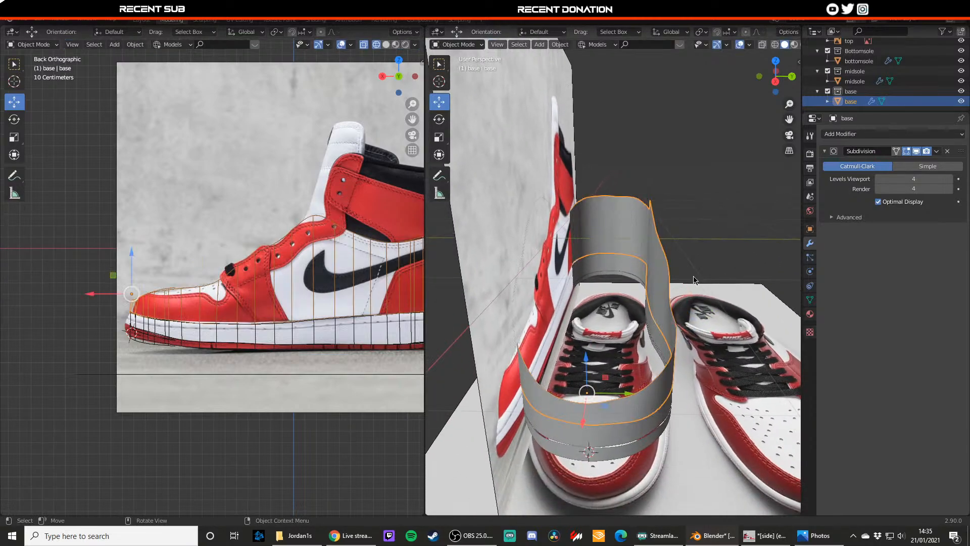
middle_click_drag(677, 281, 678, 278, "shift")
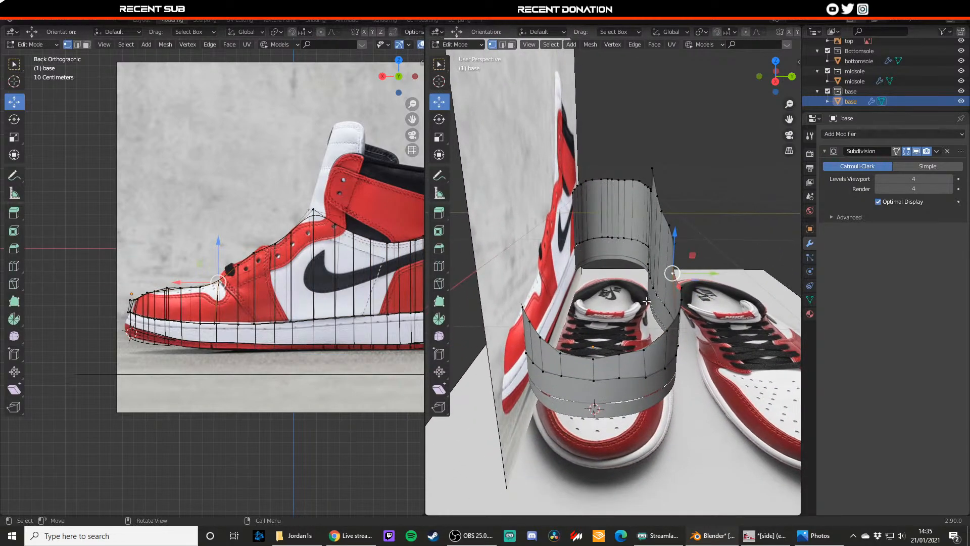
scroll(374, 245, "up", 3)
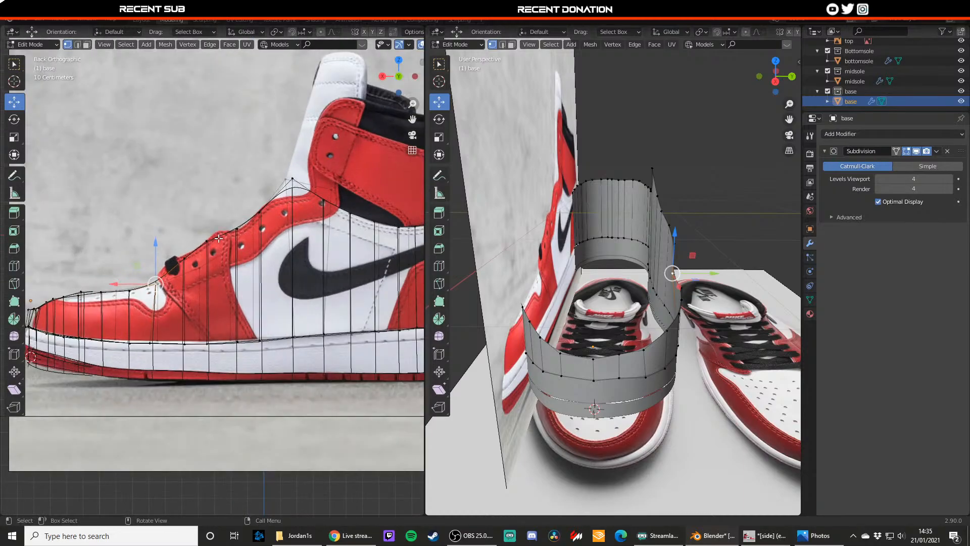
middle_click_drag(269, 242, 268, 246, "shift")
middle_click_drag(621, 230, 637, 314, "shift")
middle_click_drag(650, 281, 609, 293)
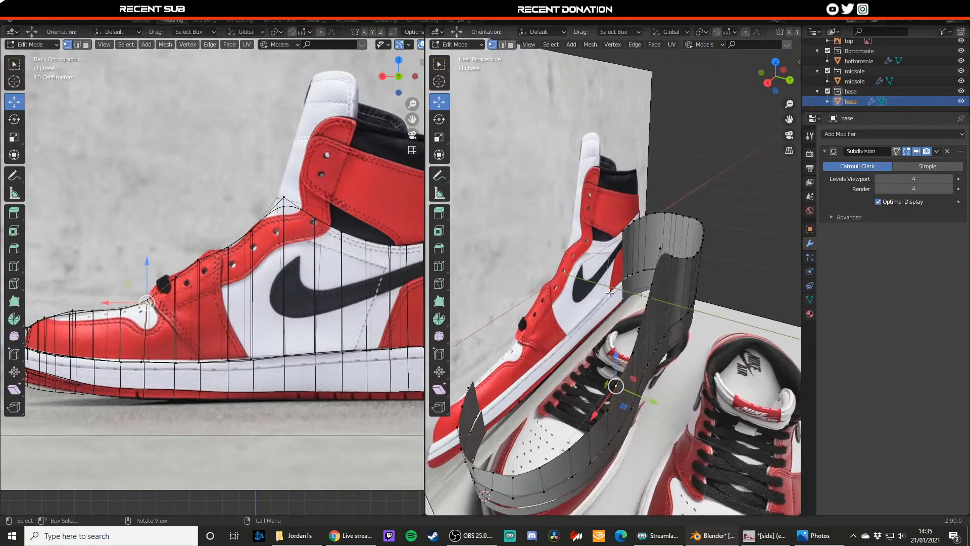
left_click(659, 250)
middle_click_drag(658, 249, 727, 240)
middle_click_drag(567, 254, 644, 253)
left_click(605, 232)
left_click(566, 273)
middle_click_drag(566, 273, 506, 277)
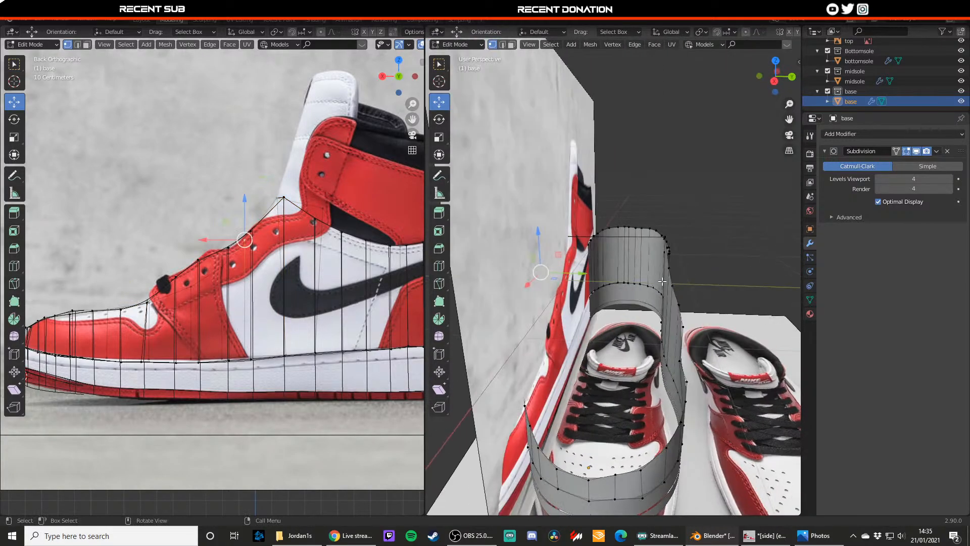
- Connect the following opposite top-edge vertex pairs along the lace opening with edges, up to the start of the toe box
left_click(608, 271)
left_click(672, 283)
middle_click_drag(671, 283, 578, 300)
left_click(578, 308)
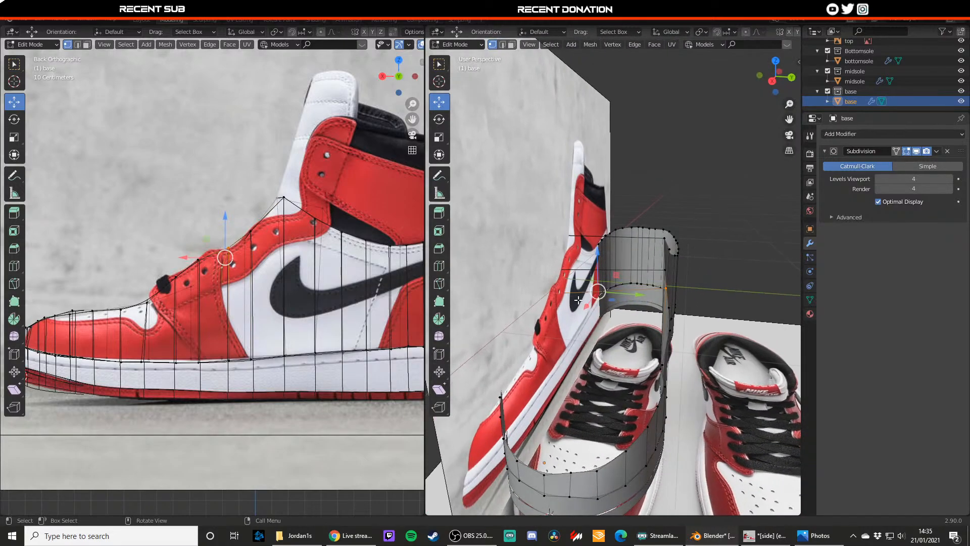
left_click(665, 310)
middle_click_drag(665, 310, 721, 319)
left_click(585, 319, "shift")
key("f")
left_click(691, 331)
left_click(592, 355, "shift")
key("f")
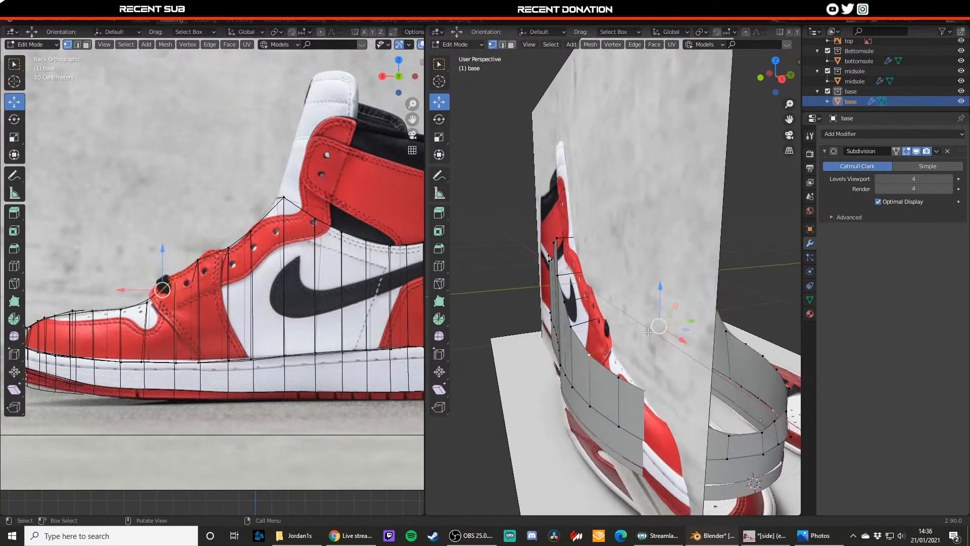
- Shift the near-side vertex of the edge at the start of the toe box slightly back along the X axis
key("KP_7")
scroll(599, 333, "up", 4)
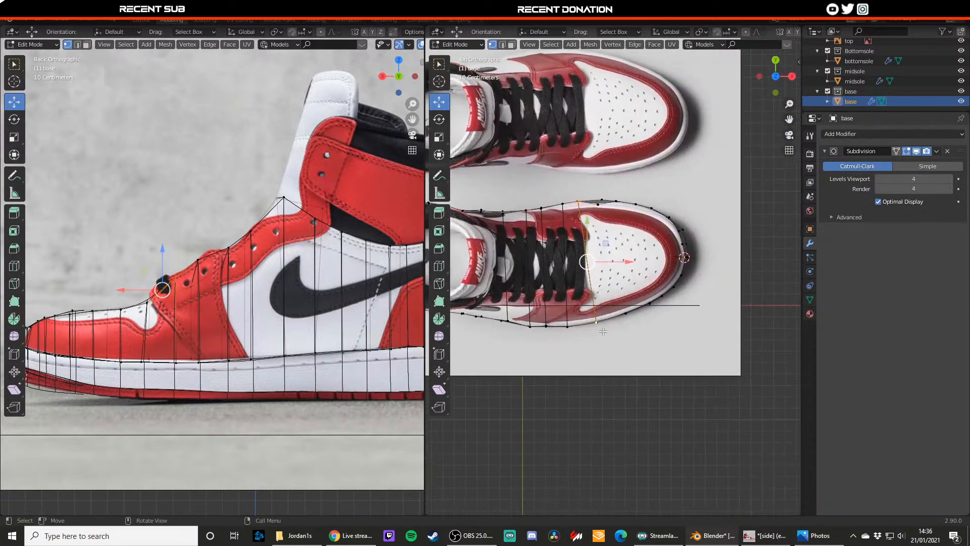
left_click(599, 335)
key("g")
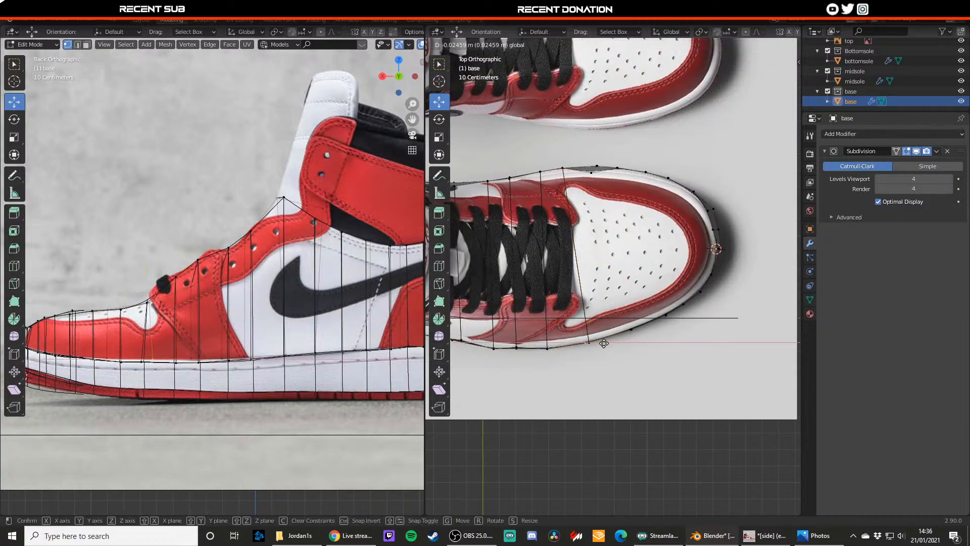
key("x")
left_click_drag(605, 344, 595, 343)
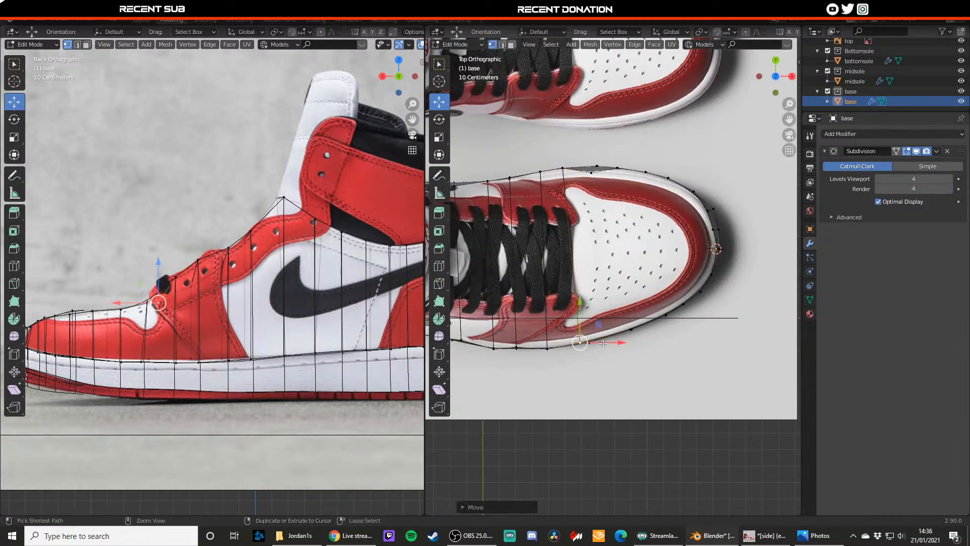
key("ctrl+z")
middle_click_drag(369, 287, 268, 325)
left_click_drag(268, 325, 263, 325)
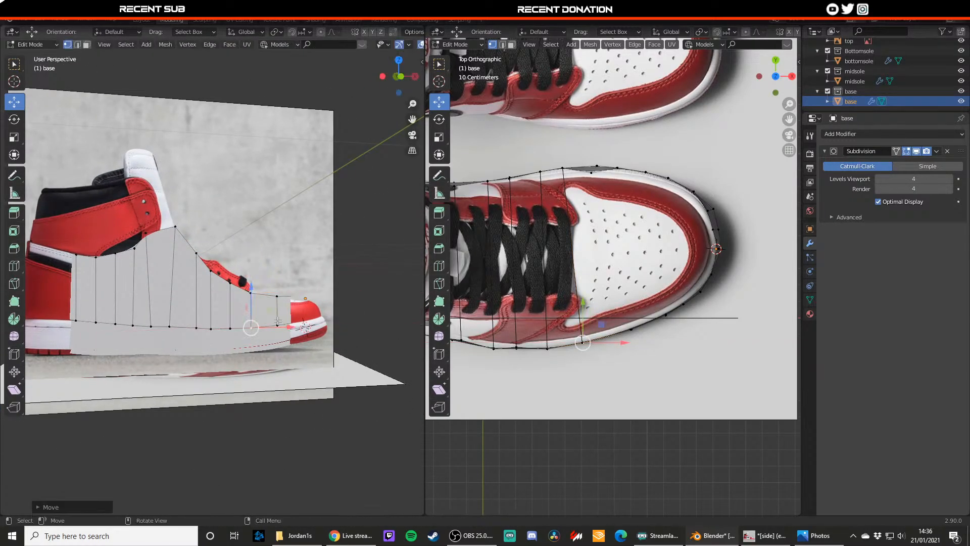
- Join the next opposite top-edge vertices across the toe box and adjust both end vertices to the top view's outline
left_click(629, 331)
middle_click_drag(333, 255, 302, 286)
left_click(296, 299, "shift")
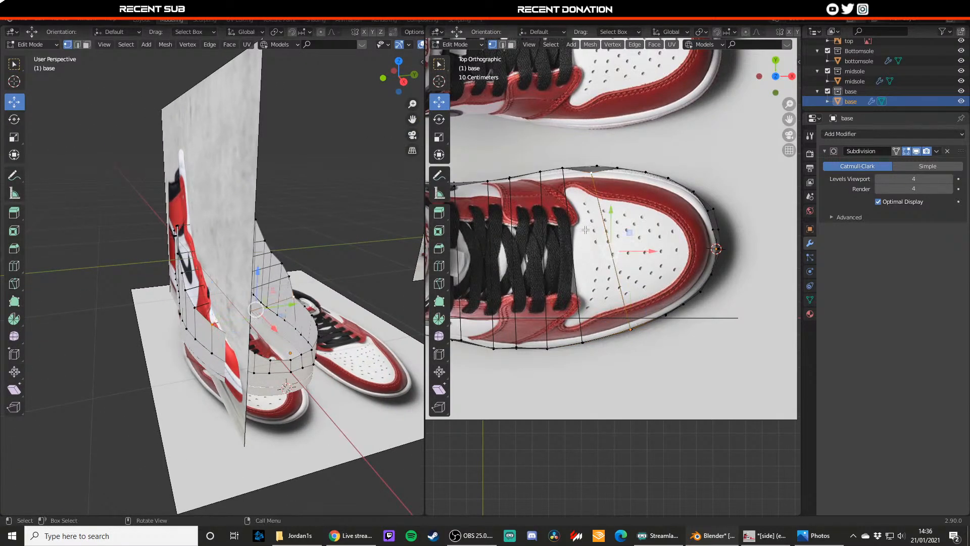
left_click(594, 174)
left_click_drag(591, 153, 590, 144)
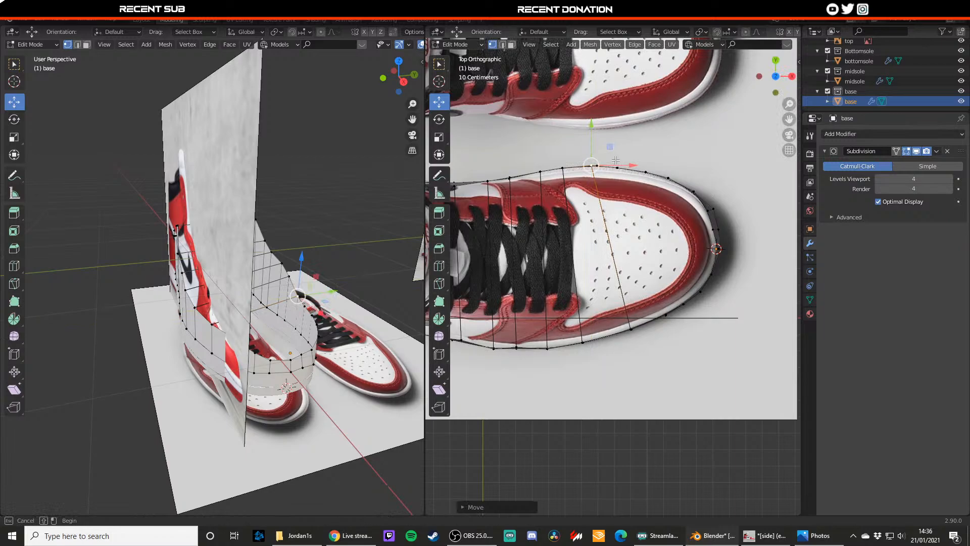
left_click(630, 329)
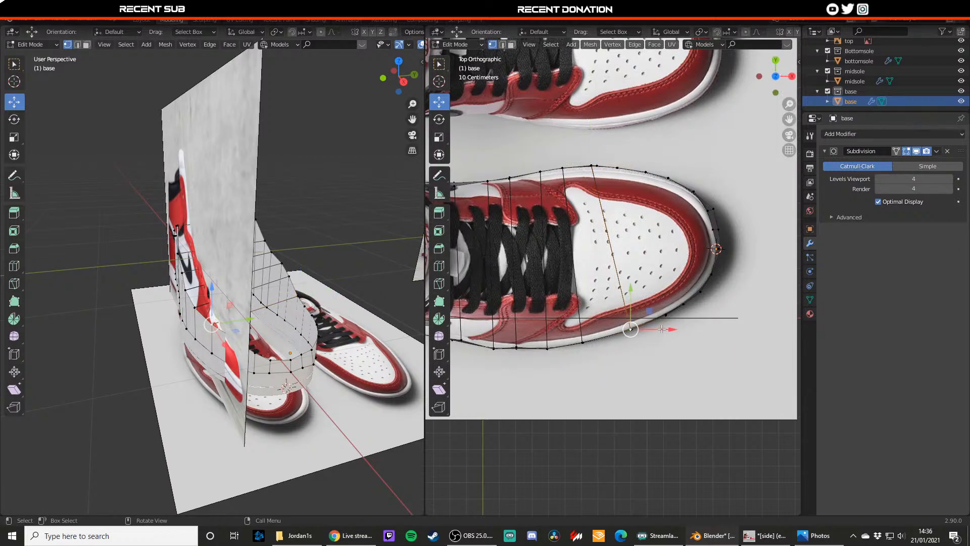
left_click_drag(662, 329, 646, 335)
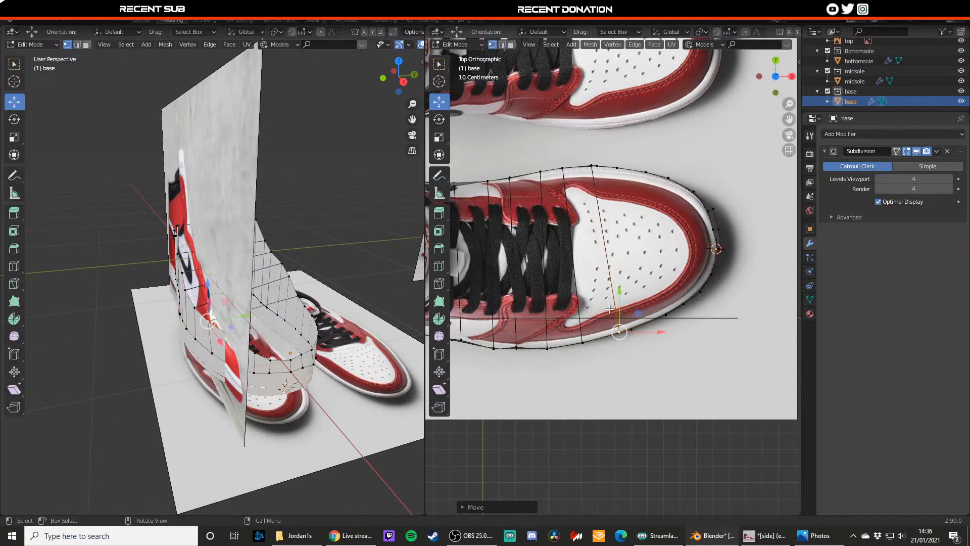
- Move the lower-edge vertex beneath the toe-box edge's near-side end back about 0.07 m along the X axis to line up with it
left_click(304, 306)
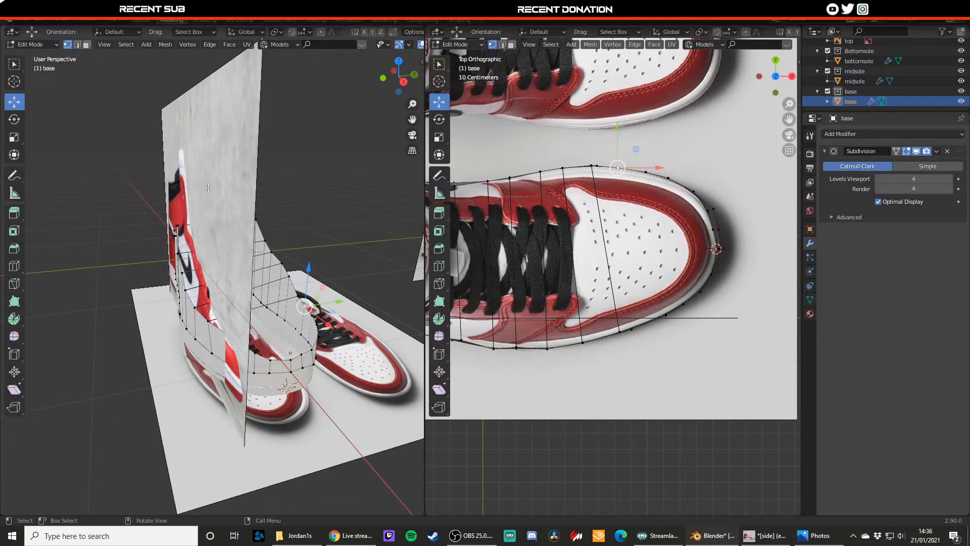
middle_click_drag(229, 308, 220, 343)
key("g")
key("x")
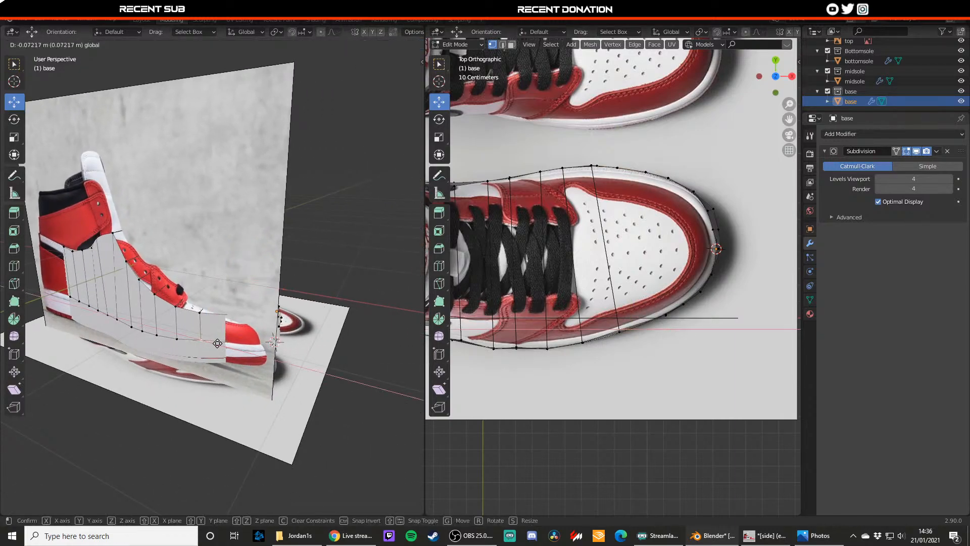
left_click(217, 343)
mouse_move(217, 343)
middle_mouse_down()
mouse_move(167, 332)
mouse_move(177, 321)
middle_mouse_up()
key("z")
left_click(134, 320)
left_click(185, 316)
key("z")
left_click(205, 343)
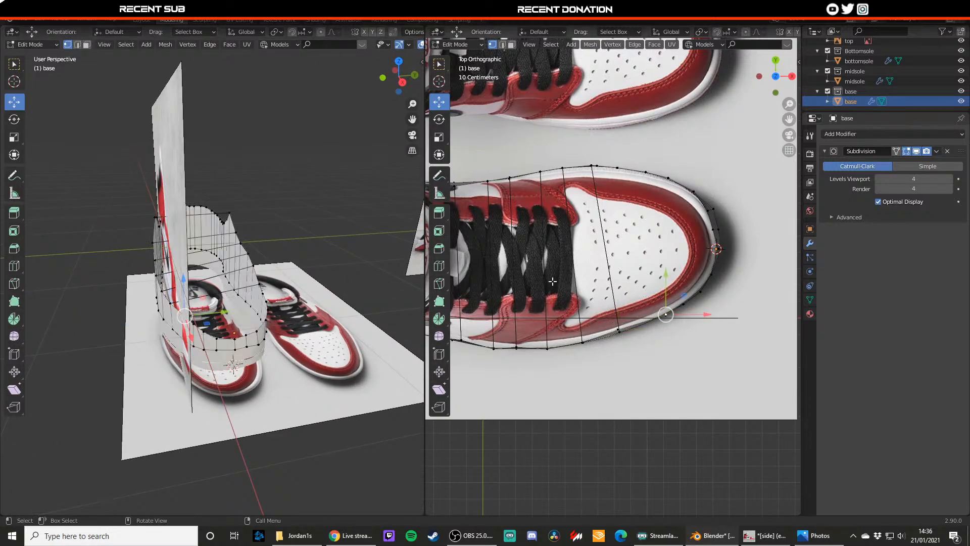
left_click(613, 169, "shift")
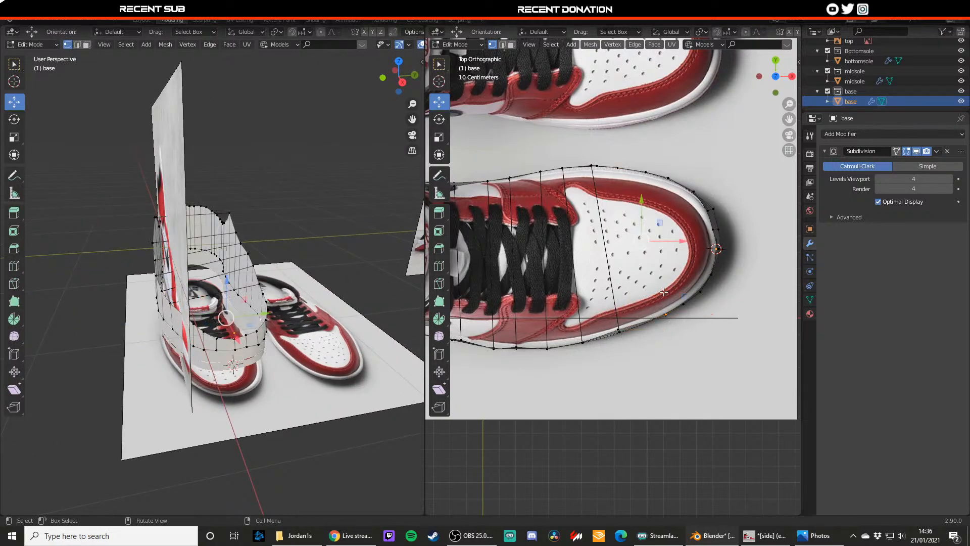
left_click(667, 309)
key("g")
left_click(649, 309)
key("g")
left_click(656, 302)
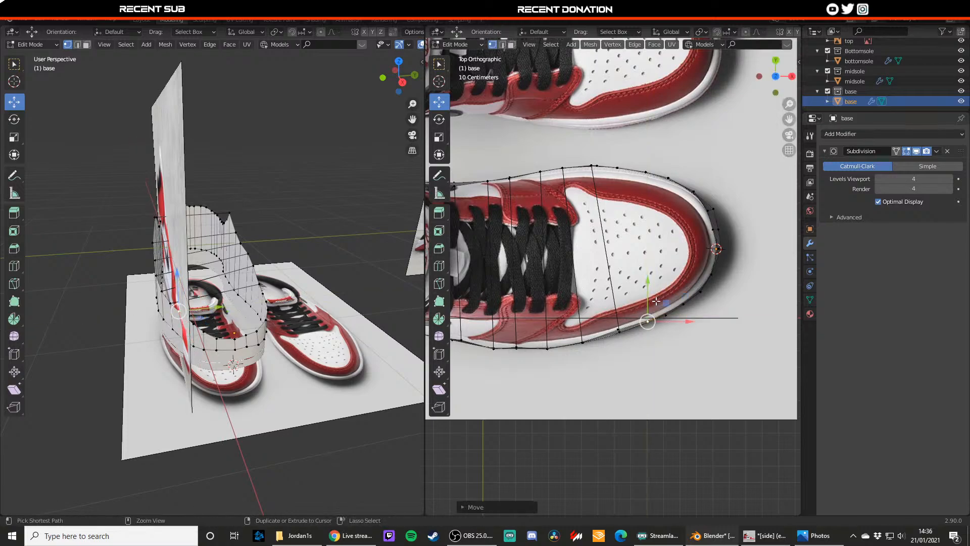
key("ctrl+z")
key("ctrl+z")
- Move the next near-side top-edge vertex and the one beneath it together back along the toe's outline
key("z")
left_click(636, 320)
left_click(667, 315, "shift")
key("z")
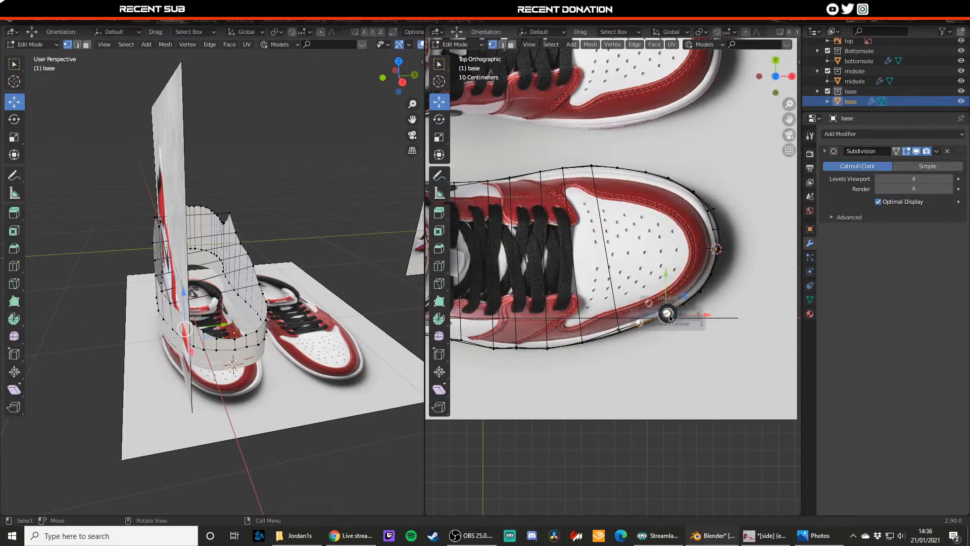
left_click(687, 325)
left_click_drag(703, 315, 646, 309)
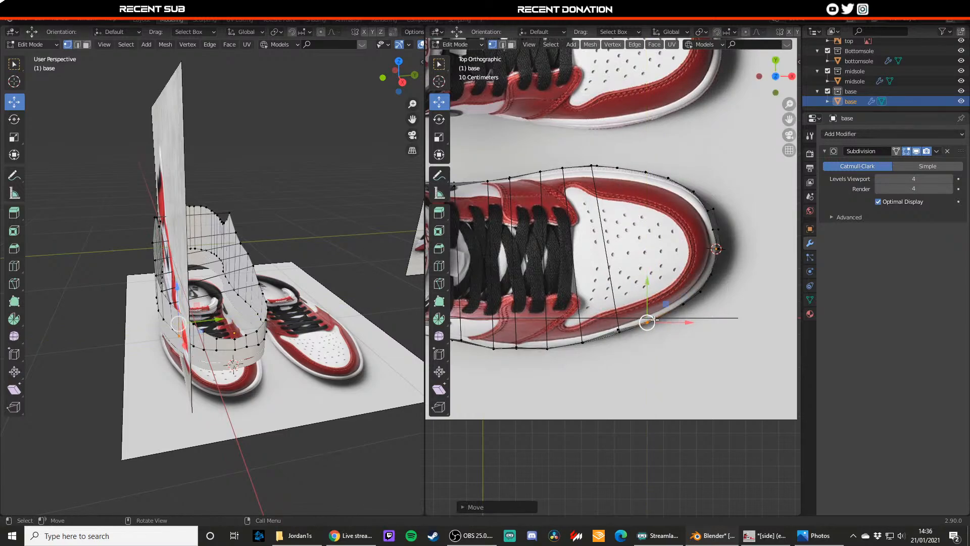
- Connect the repositioned near-side top-edge vertex to its opposite vertex with an edge across the toe box
left_click(649, 322)
middle_click_drag(352, 246, 252, 265)
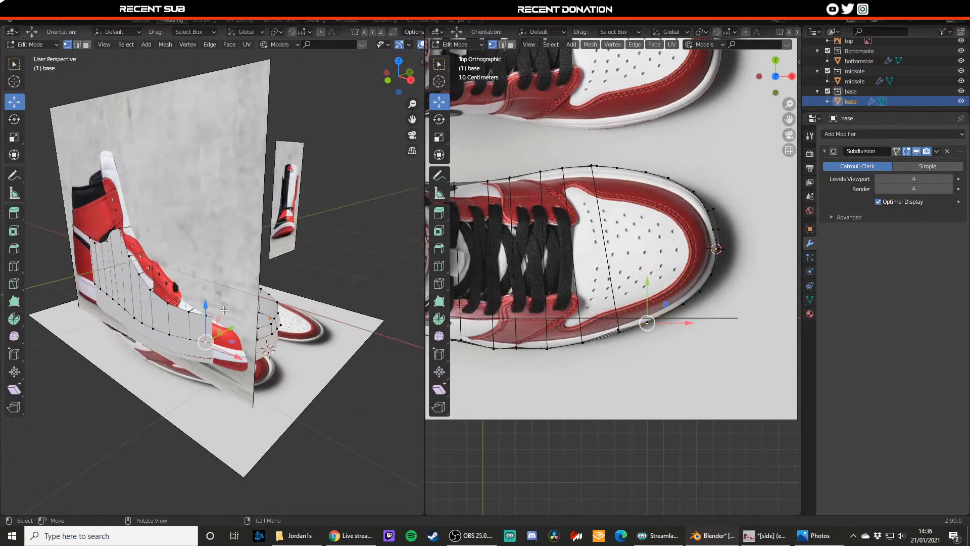
mouse_move(224, 310)
middle_mouse_down()
mouse_move(316, 283)
mouse_move(261, 275)
mouse_move(208, 308)
mouse_move(238, 312)
middle_mouse_up()
left_click(264, 295, "shift")
key("f")
- Dissolve the surplus vertical edge on the far side of the toe, just ahead of the newest crosswise edge
scroll(264, 294, "up", 3)
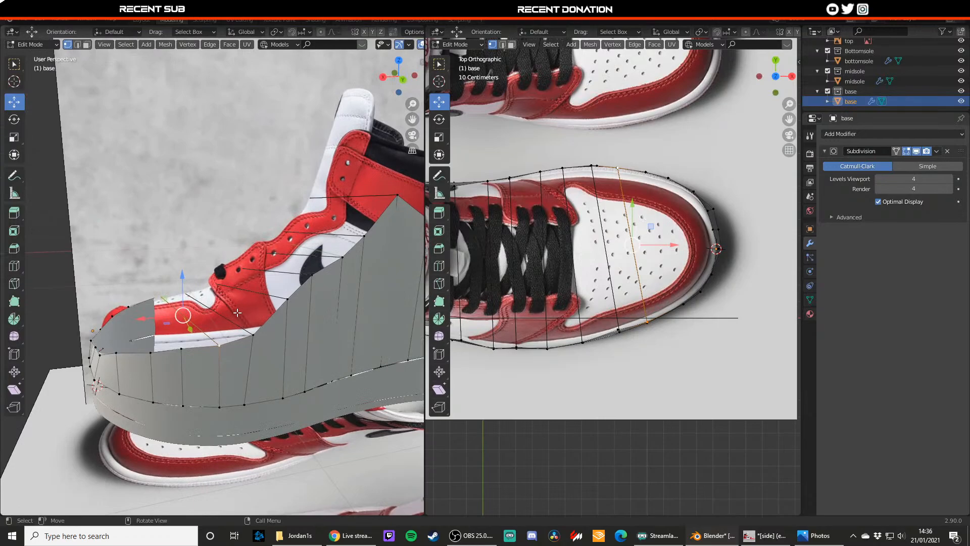
key("2")
left_click(183, 378)
key("x")
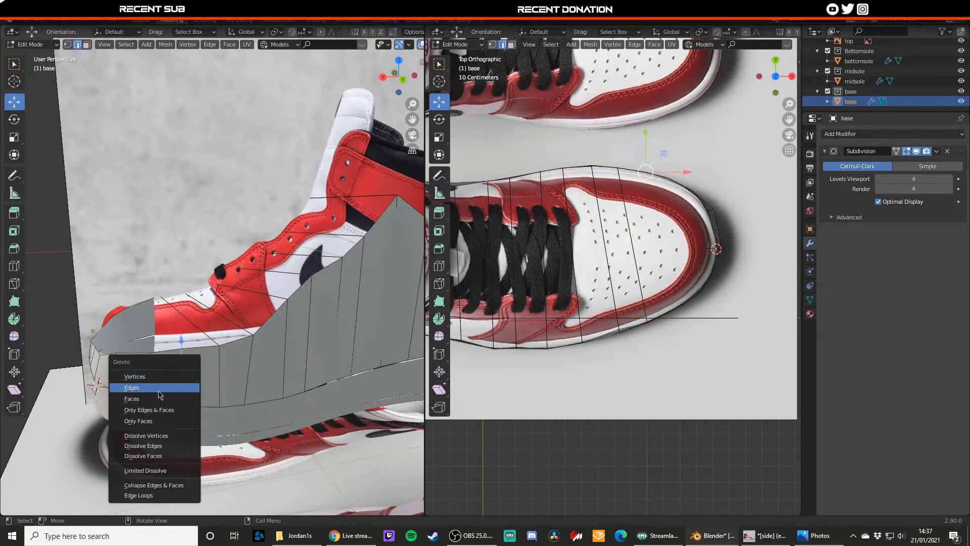
left_click(154, 446)
- Shift the vertical edge at the front centre of the toe slightly sideways along the Y axis
middle_click_drag(161, 372, 181, 378)
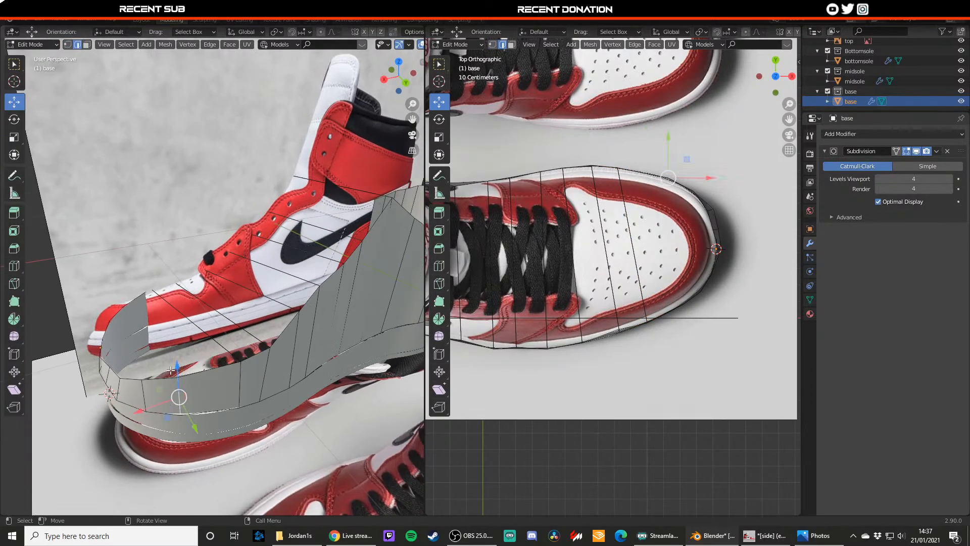
left_click(177, 371, "shift")
left_click(159, 387, "shift")
left_click(284, 396, "shift")
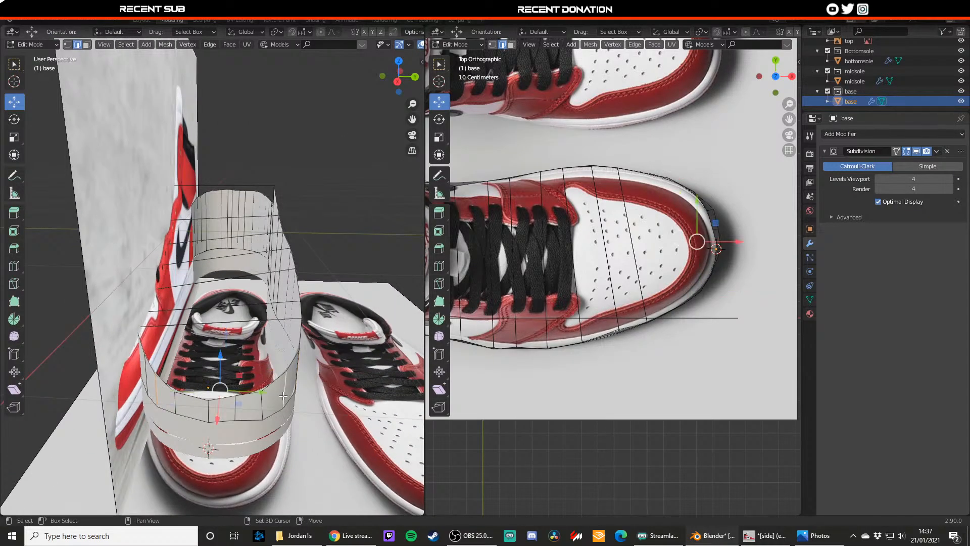
left_click(213, 409)
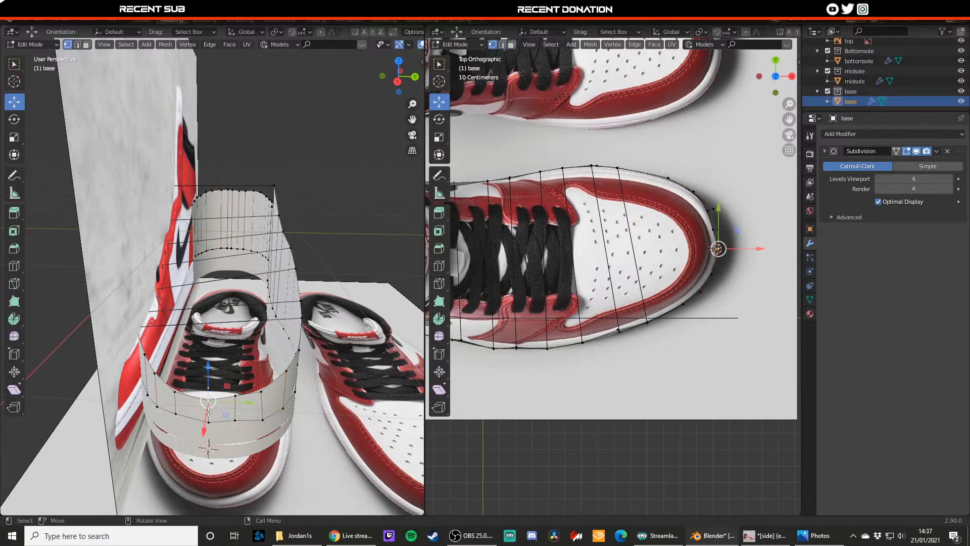
left_click(208, 412, "shift")
key("ctrl+z")
left_click_drag(233, 413, 226, 412)
- Nudge the vertical edge beside the toe's front centre slightly along the X axis
left_click(235, 409)
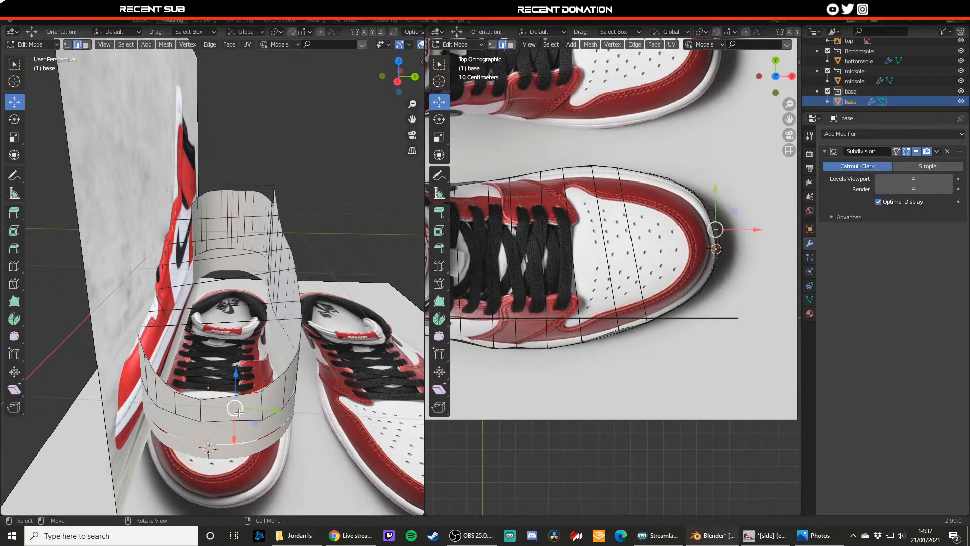
middle_click_drag(236, 410, 195, 431)
left_click_drag(193, 432, 188, 436)
left_click(189, 436)
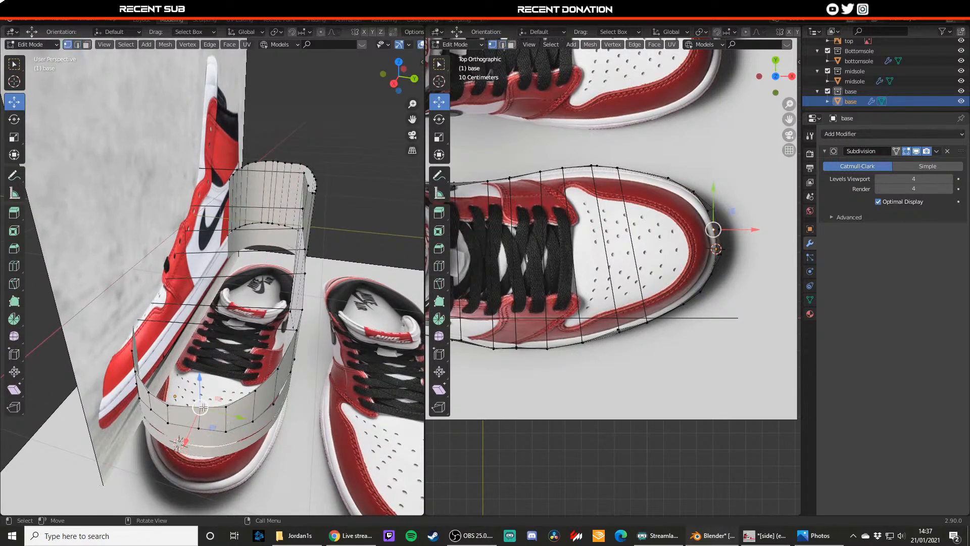
- Connect two opposite pairs of top-edge vertices with edges across the front part of the toe box
key("Tab")
middle_click_drag(196, 396, 129, 361)
key("Tab")
left_click(153, 360)
left_click(269, 371, "shift")
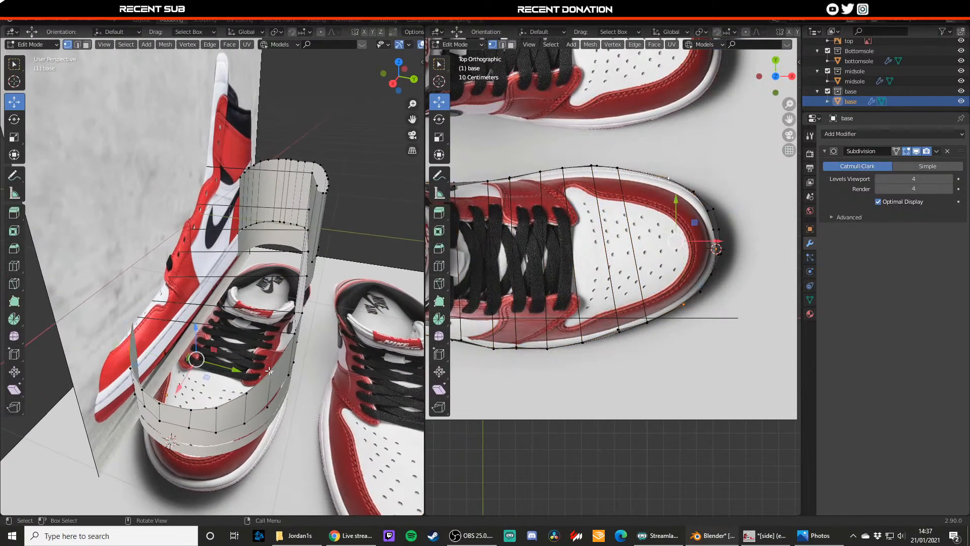
left_click(133, 368)
left_click(245, 393, "shift")
key("f")
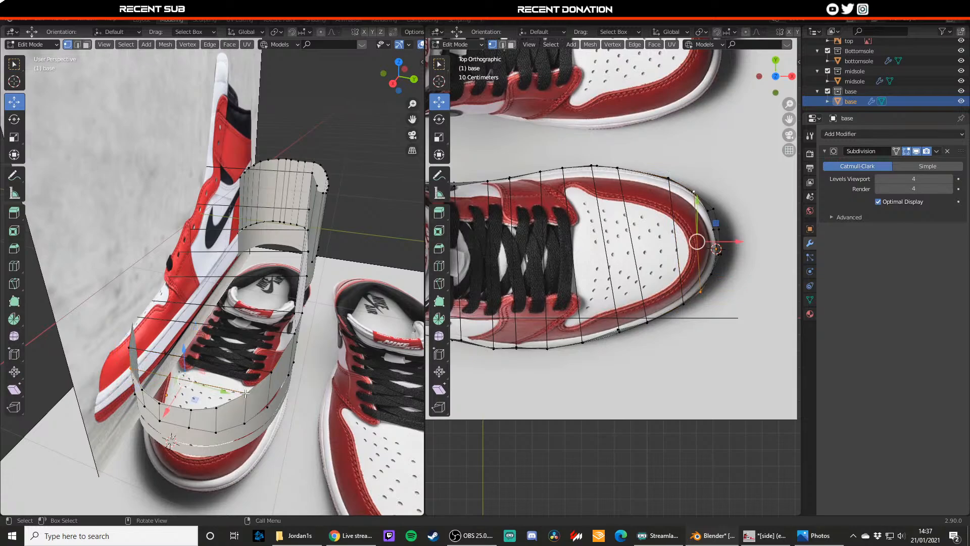
- Connect the two opposite top-edge vertices nearest the toe tip with a crosswise edge
left_click(213, 406, "shift")
key("f")
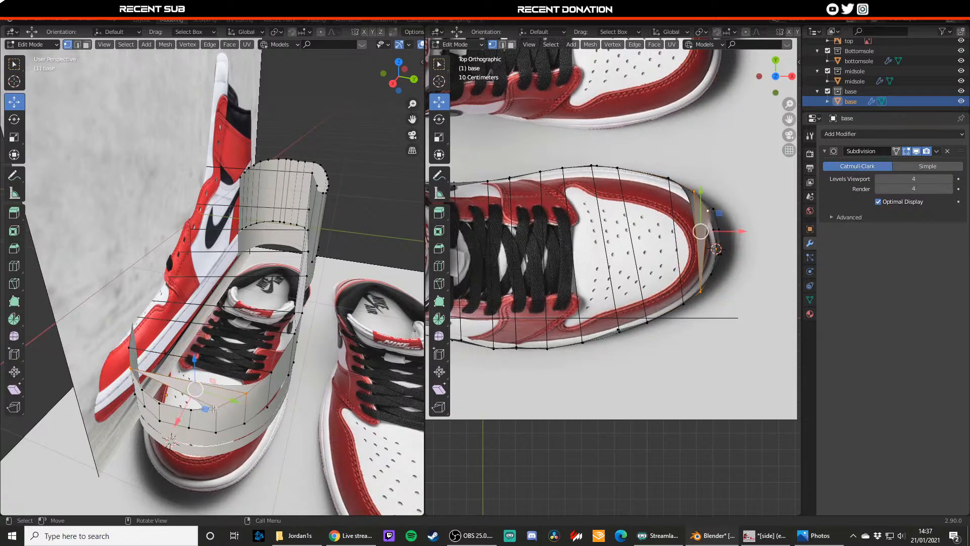
left_click(214, 409)
left_click(142, 387, "shift")
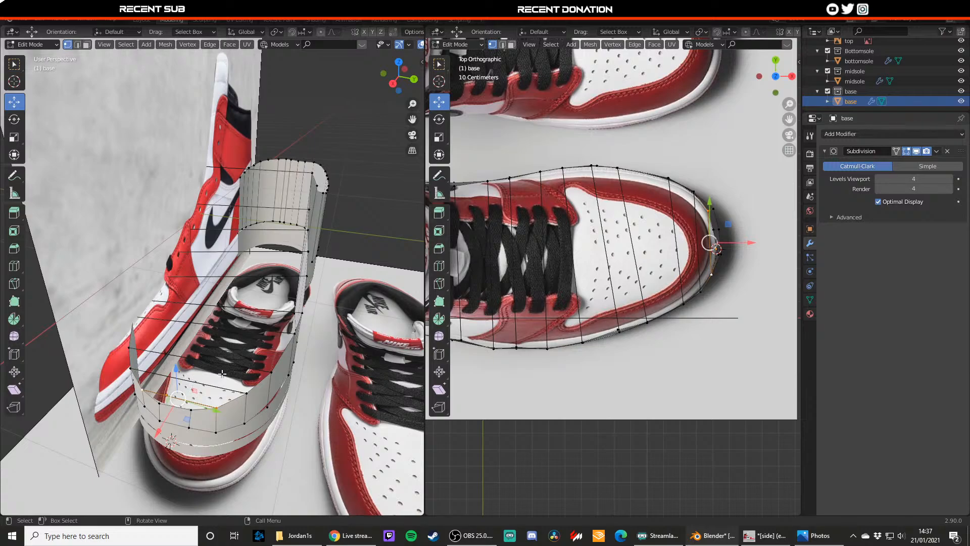
mouse_move(185, 371)
middle_mouse_down()
mouse_move(210, 366)
mouse_move(187, 378)
middle_mouse_up()
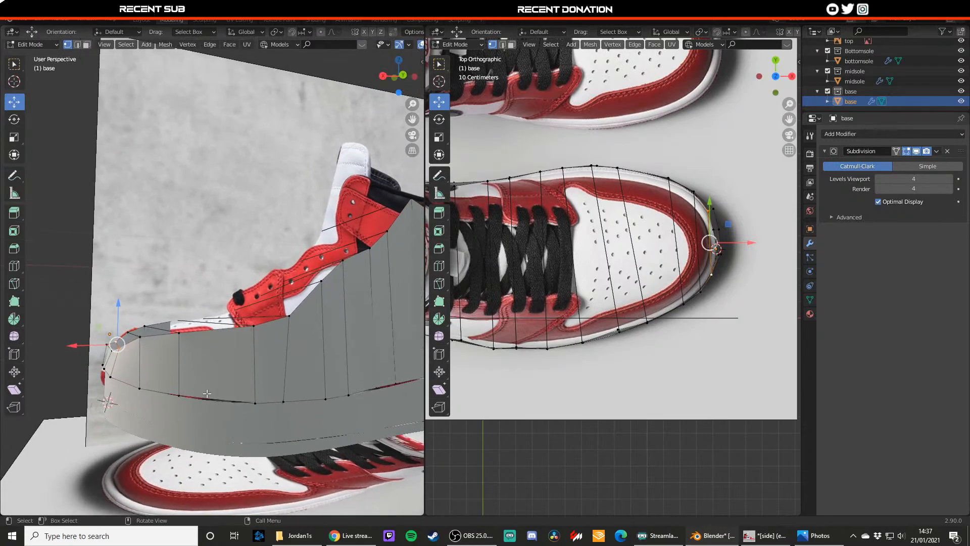
- Compare Simple and Catmull-Clark subdivision on the base, and remove its Subdivision modifier
left_click(177, 387)
key("Tab")
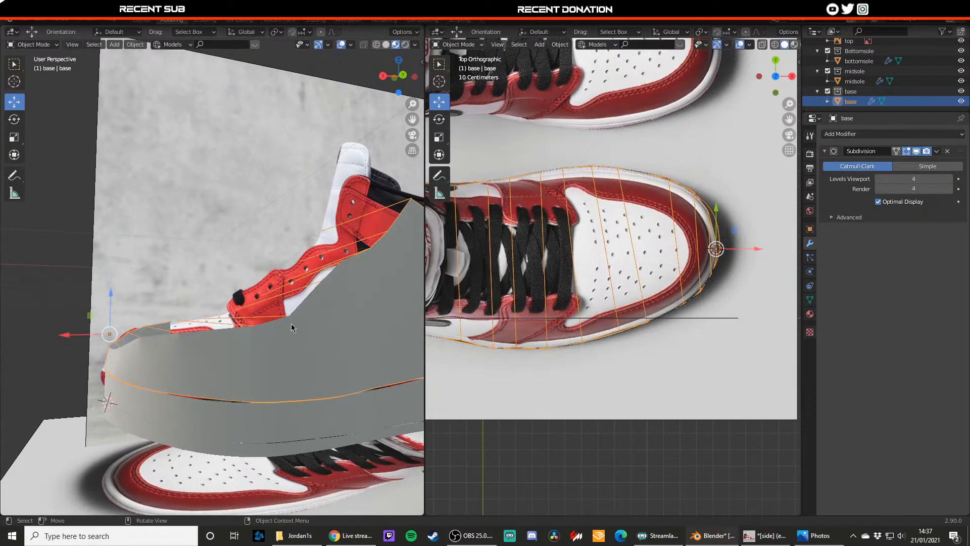
left_click(915, 168)
left_click(878, 167)
left_click(901, 169)
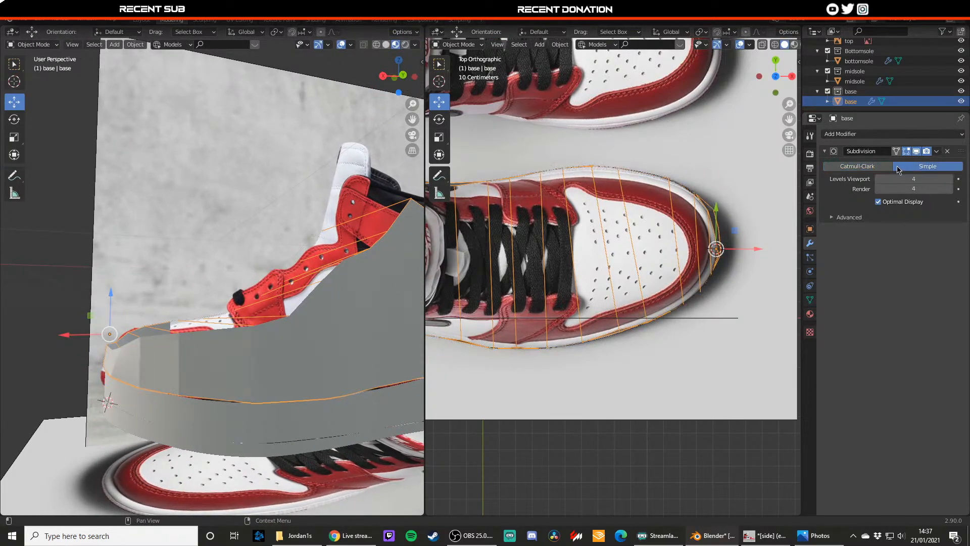
left_click(868, 168)
left_click(948, 153)
middle_click_drag(283, 323, 254, 325)
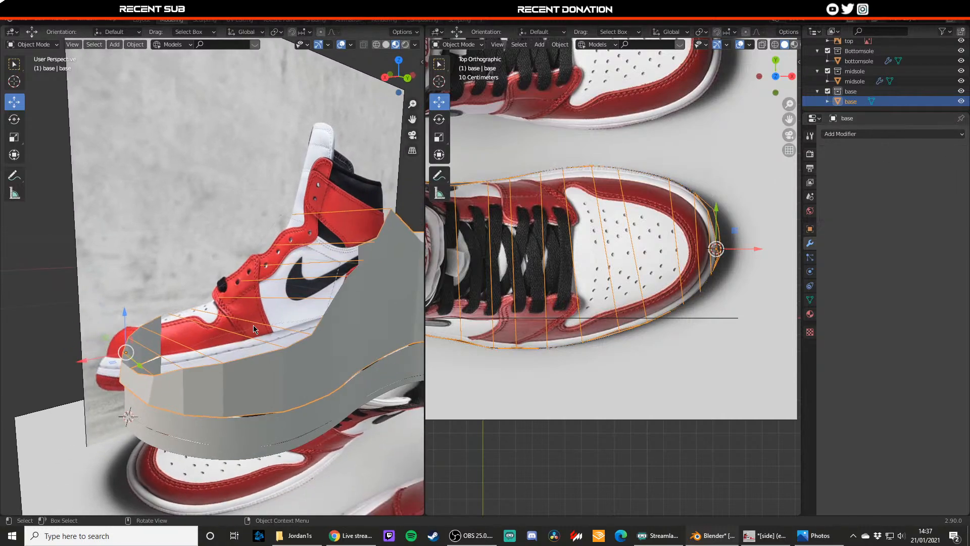
- Move the lower-edge vertex at the toe front forward along the X axis, and check it against the side reference
key("Tab")
left_click(150, 410)
middle_click_drag(150, 410, 143, 337)
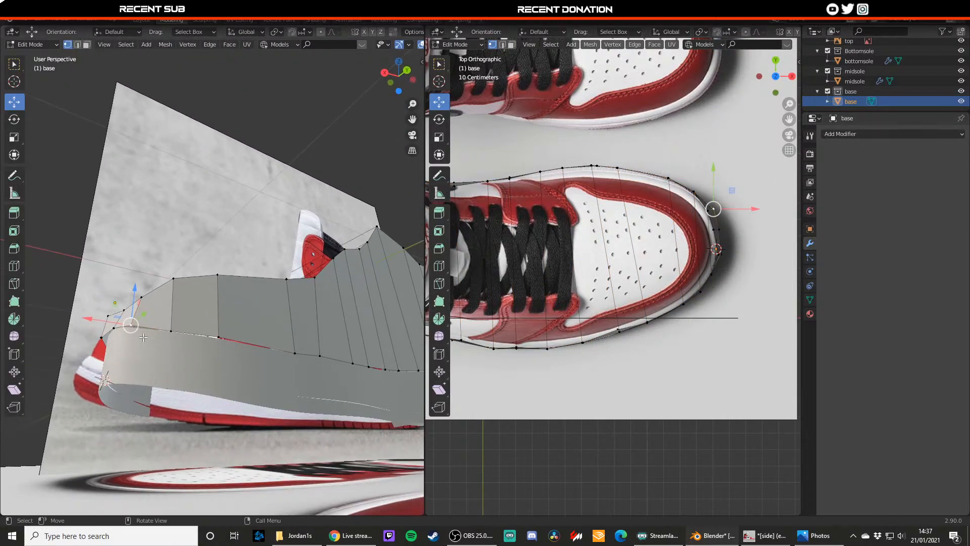
key("g")
key("x")
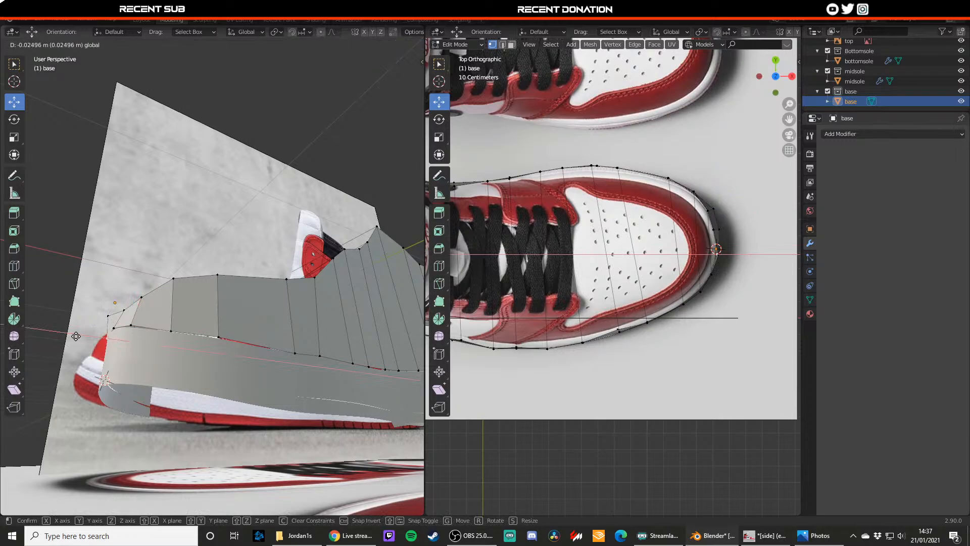
left_click(76, 336)
left_click(792, 77)
left_click(792, 77)
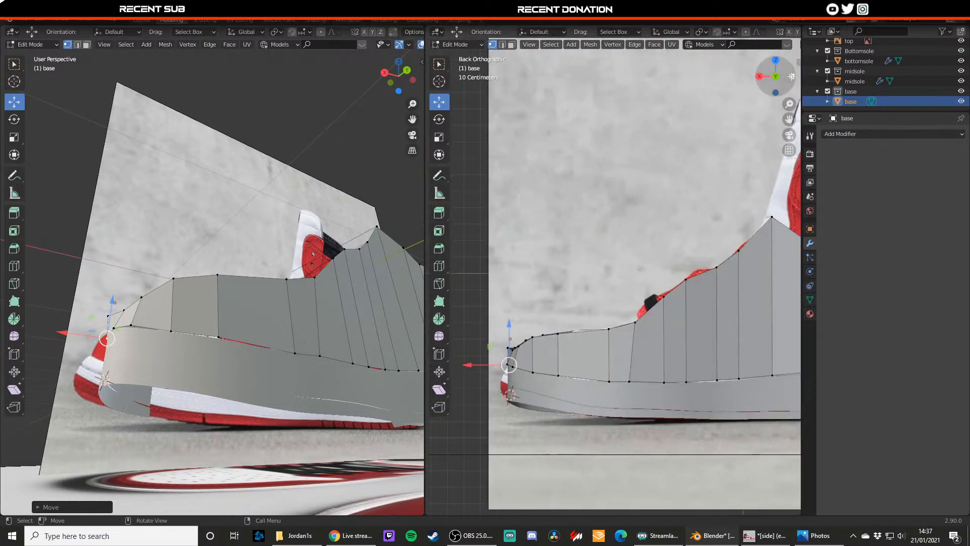
scroll(506, 348, "up", 1)
left_click(486, 360)
left_click_drag(488, 343, 491, 350)
key("ctrl+z")
middle_click_drag(272, 317, 92, 354)
key("g")
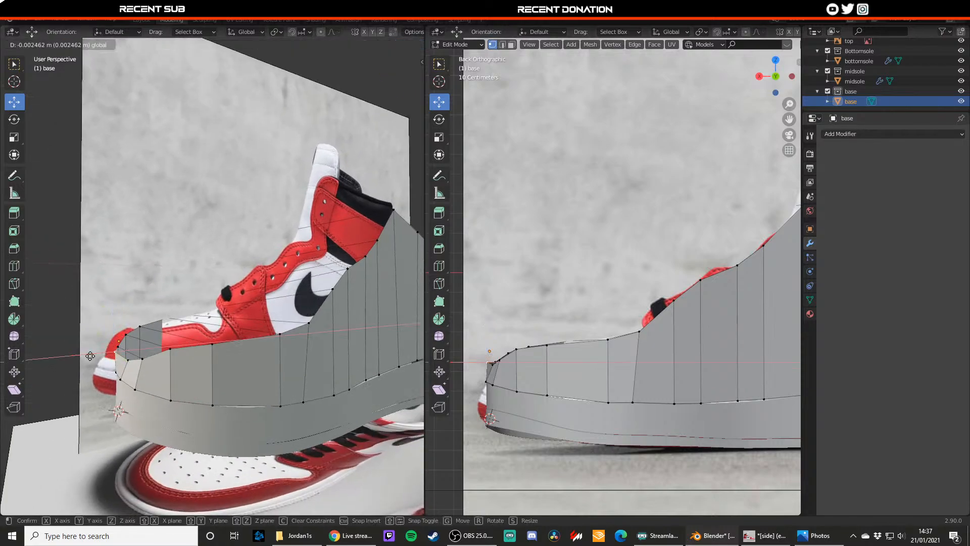
key("Escape")
- Fill the gaps between the foremost crosswise edges with faces to close the front of the toe
left_click(278, 395)
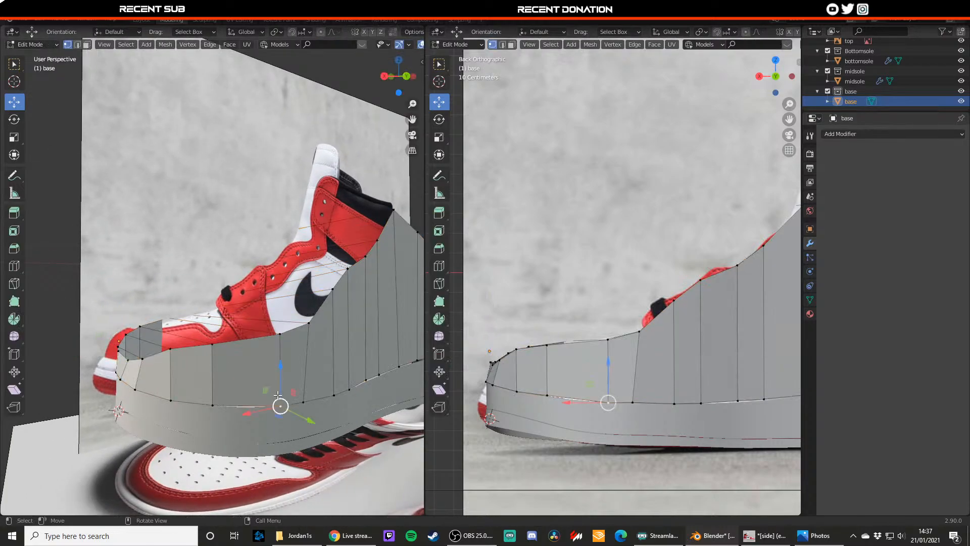
key("Tab")
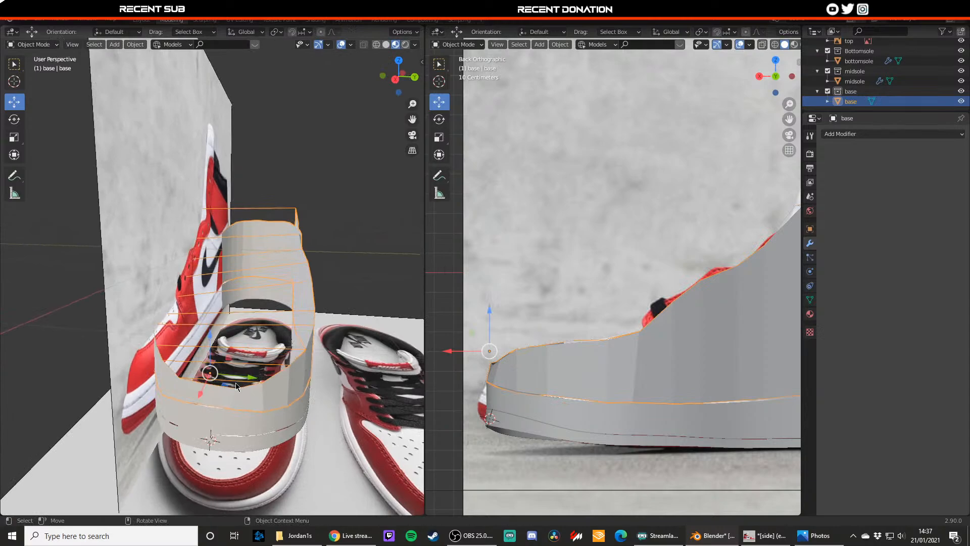
key("Tab")
scroll(237, 379, "up", 1)
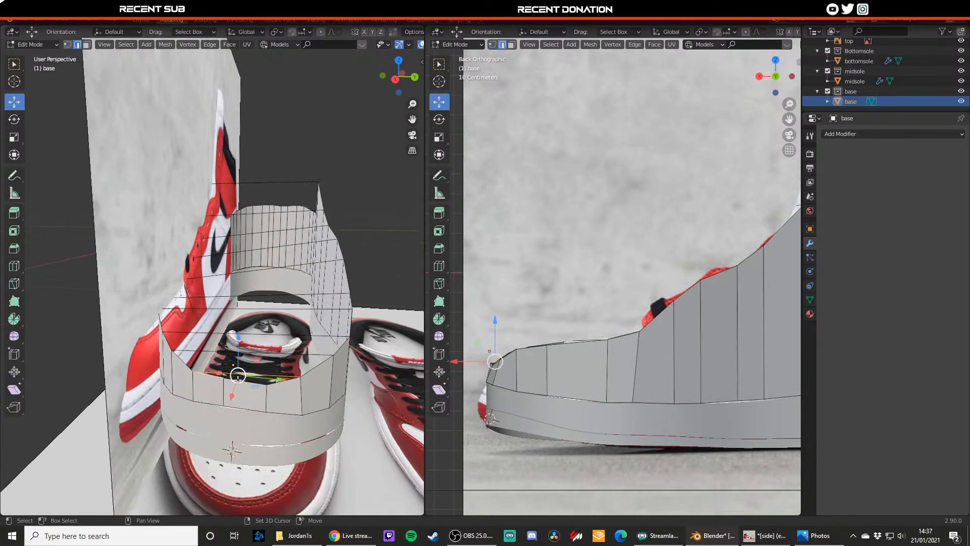
left_click(238, 380, "shift")
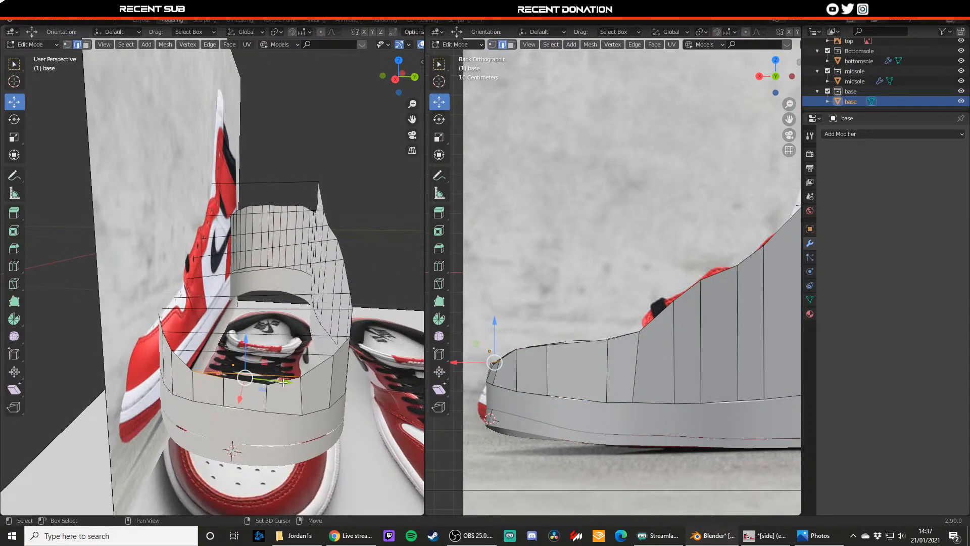
left_click(283, 354)
left_click(296, 376, "shift")
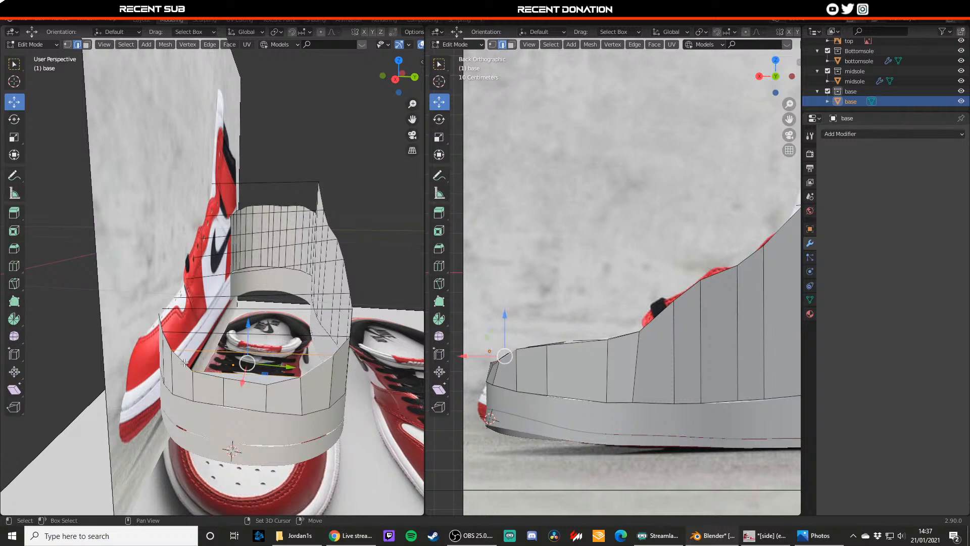
key("f")
left_click(233, 334)
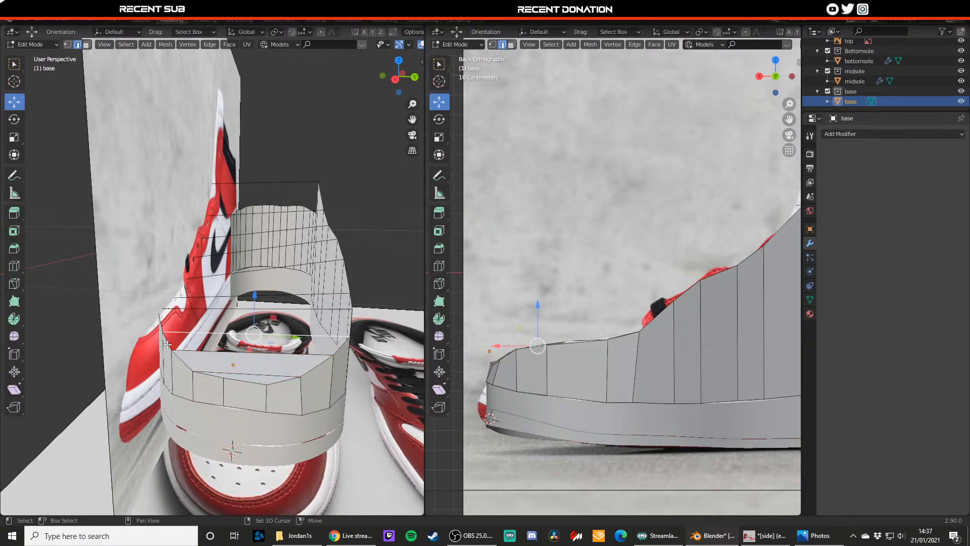
left_click(311, 354)
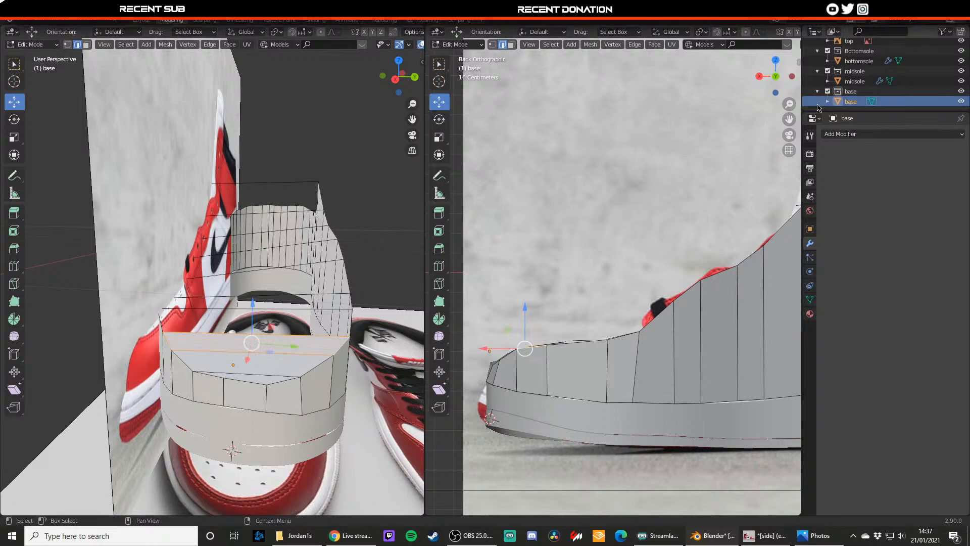
- Preview the base with a Catmull-Clark Subdivision modifier at viewport level 3, and remove the modifier
left_click(859, 133)
left_click(778, 302)
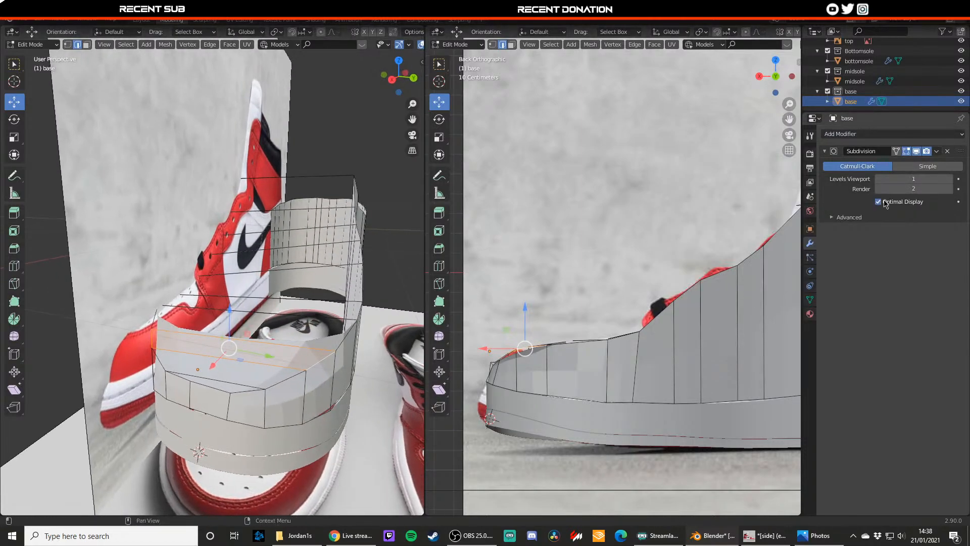
left_click(951, 179)
left_click(950, 179)
key("Tab")
middle_click_drag(349, 268, 147, 228)
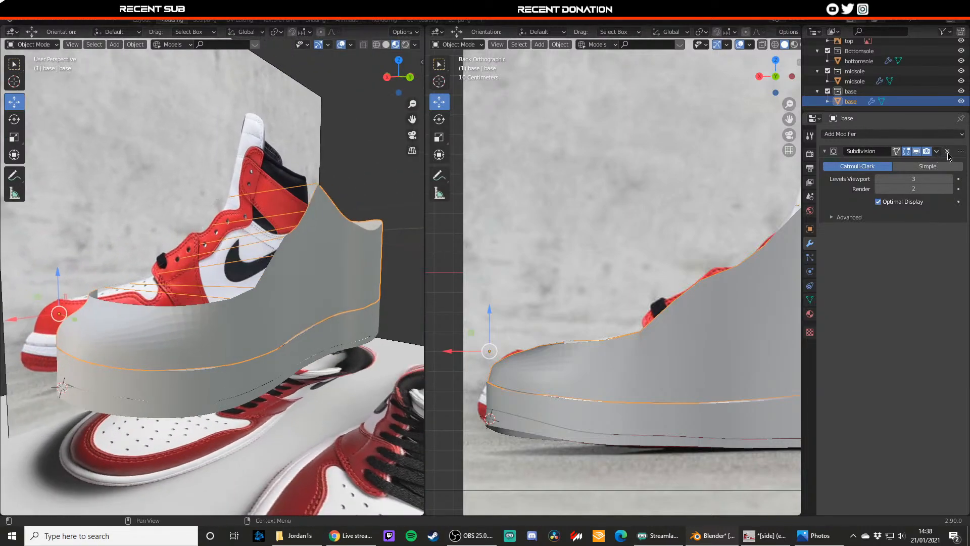
left_click(948, 151)
middle_click_drag(238, 304, 226, 320)
- Show the base, midsole and references collections again
key("2")
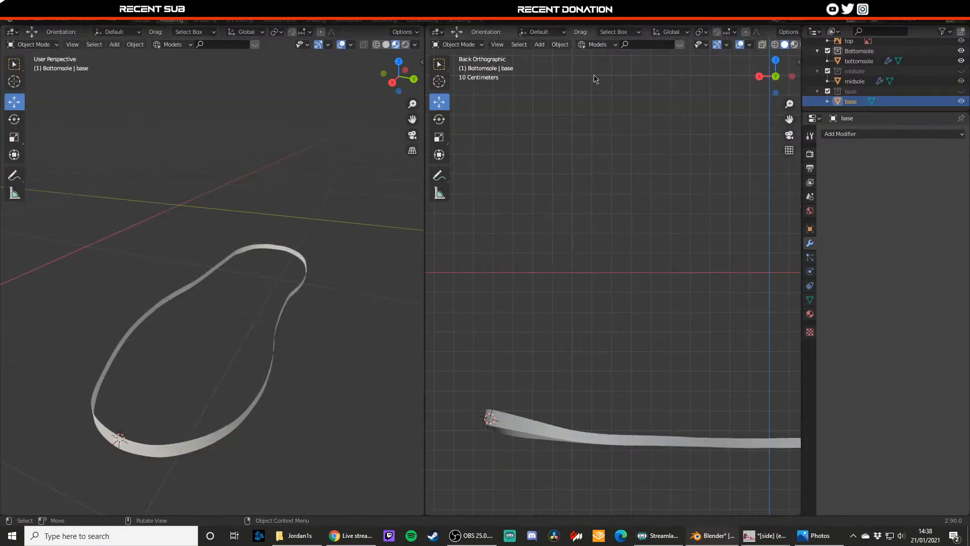
left_click(962, 92)
left_click(961, 71)
scroll(961, 72, "up", 3)
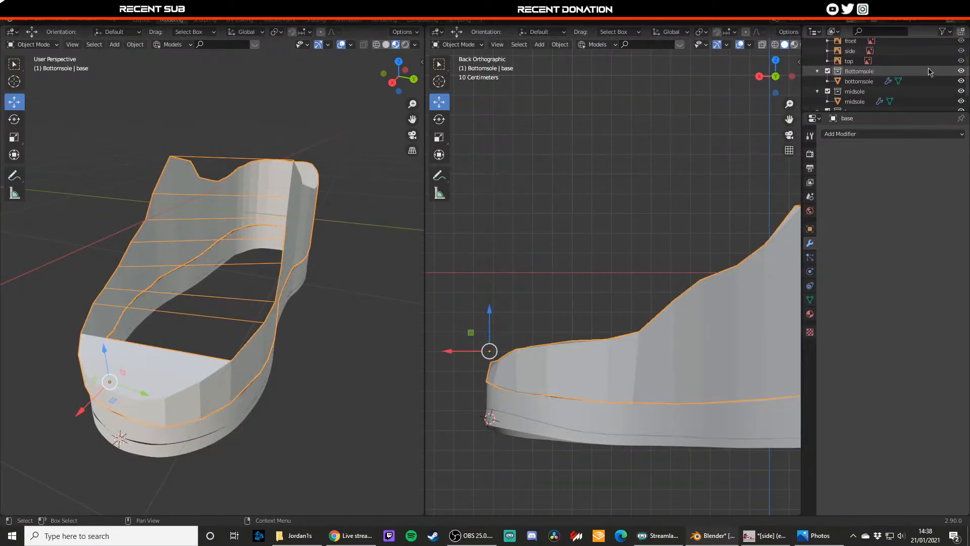
left_click(961, 51)
- Fill faces between the next crosswise edges over the middle of the toe box
key("Tab")
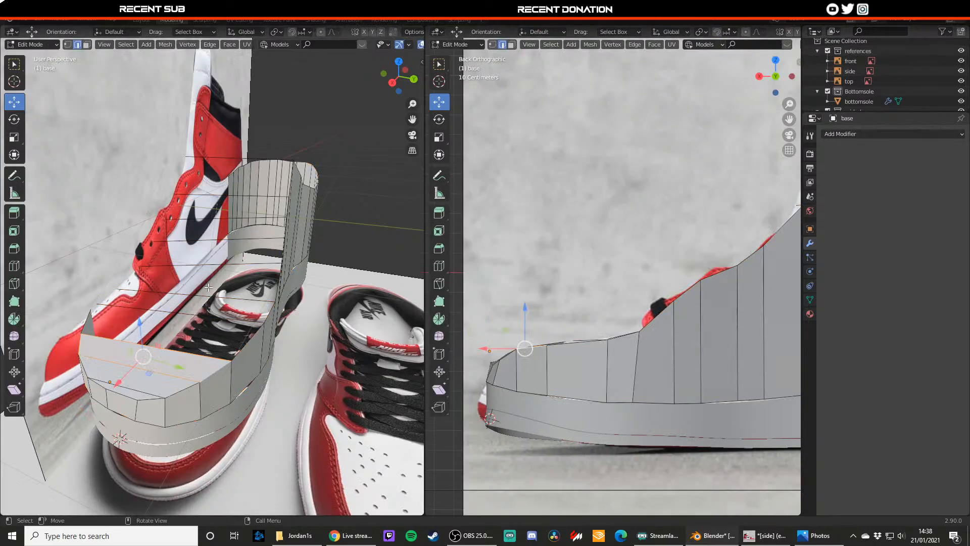
left_click(198, 320)
middle_click_drag(198, 321, 170, 348)
left_click(88, 296, "shift")
left_click(196, 360, "shift")
key("f")
- Fill faces between the crosswise edges from the rear of the toe box to the start of the laces
left_click(173, 297)
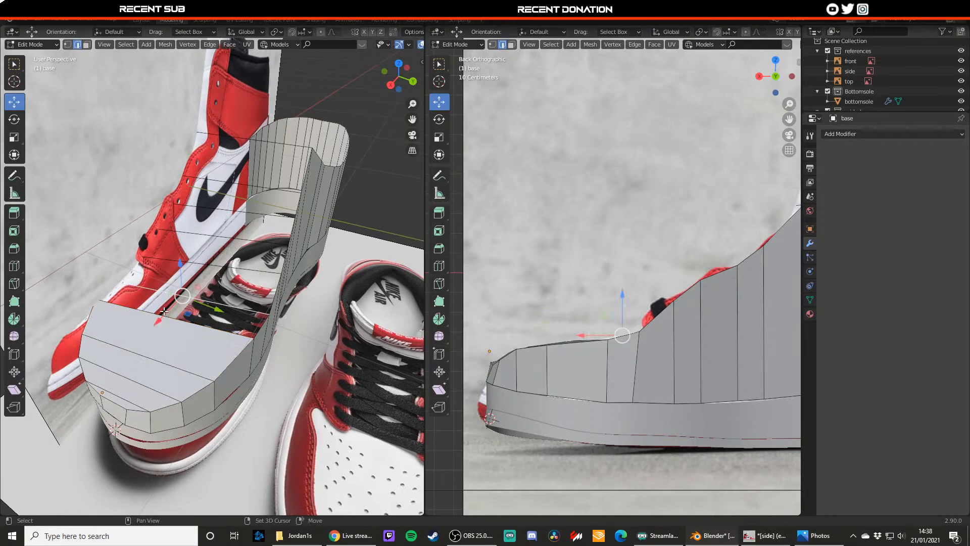
left_click(164, 312, "shift")
middle_click_drag(164, 311, 252, 276)
left_click(155, 342, "shift")
left_click(265, 304, "shift")
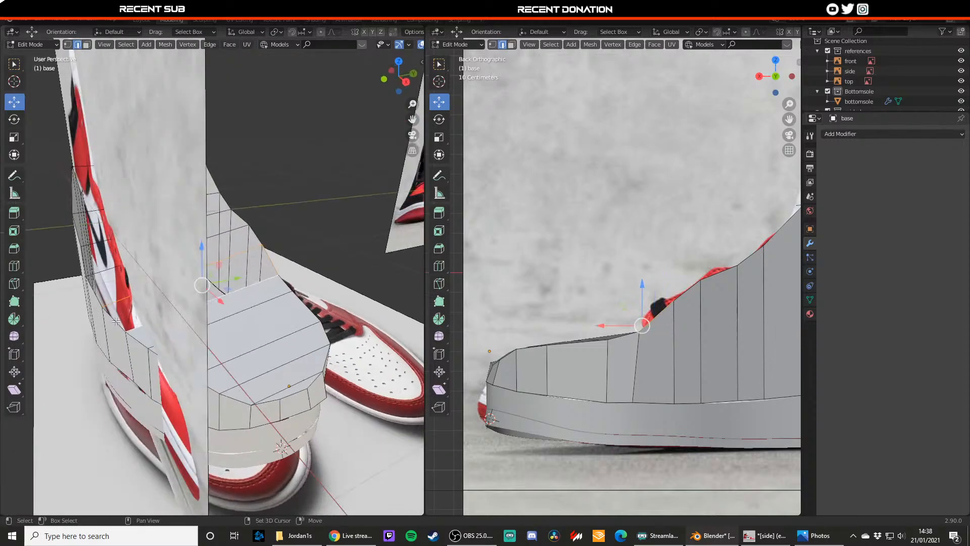
middle_click_drag(117, 322, 230, 339)
- Fill faces between the crosswise edges over the lace area, working up towards the ankle
left_click(222, 329, "shift")
left_click(223, 329, "shift")
left_click(247, 357, "shift")
left_click(149, 341, "shift")
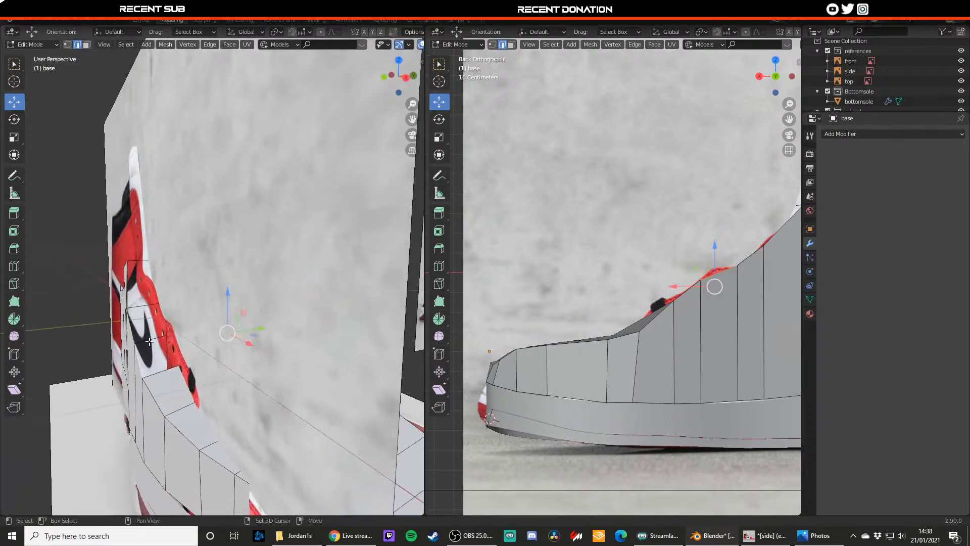
middle_click_drag(159, 369, 221, 330)
left_click(281, 330, "shift")
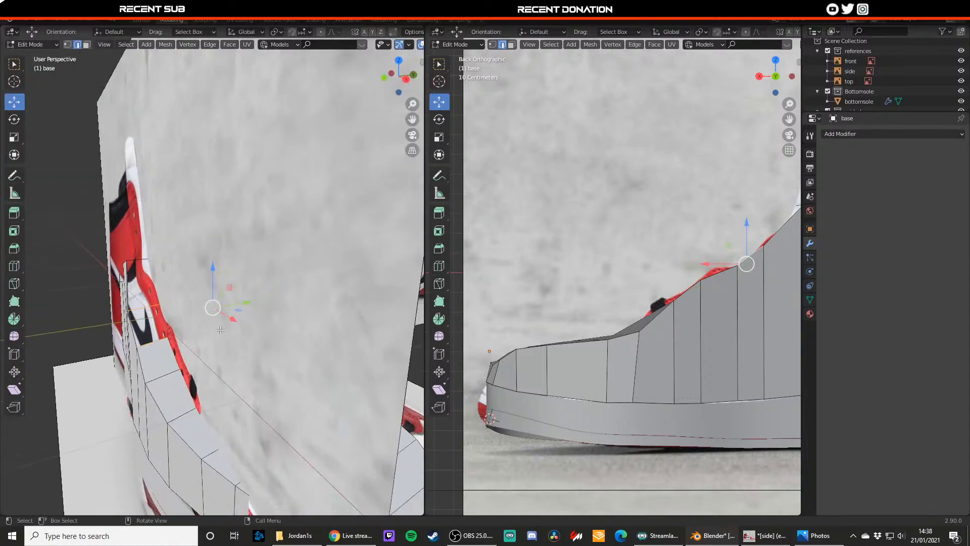
left_click(133, 329, "shift")
- Fill the remaining gaps up to the highest crosswise edge with faces, closing the top of the base
middle_click_drag(315, 315, 423, 302)
left_click(326, 277)
left_click(287, 341, "shift")
left_click(328, 331, "shift")
middle_click_drag(85, 297, 260, 260)
key("Tab")
- Lower the centre vertex on the toe front's lower edge slightly, and shift its neighbour slightly along the Y axis
key("Tab")
scroll(259, 268, "up", 3)
key("1")
left_click(253, 420)
left_click_drag(253, 404, 253, 405)
left_click(298, 420)
left_click_drag(316, 420, 312, 421)
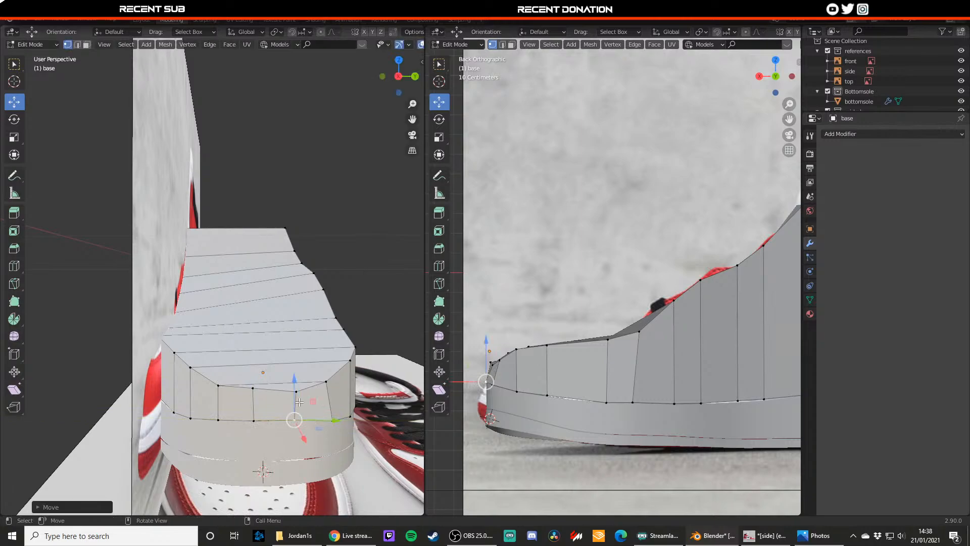
- Lower the centre vertex on the toe front's upper edge slightly, and shift its neighbour slightly along the Y axis
left_click(252, 388)
left_click_drag(252, 373, 252, 375)
left_click(296, 391)
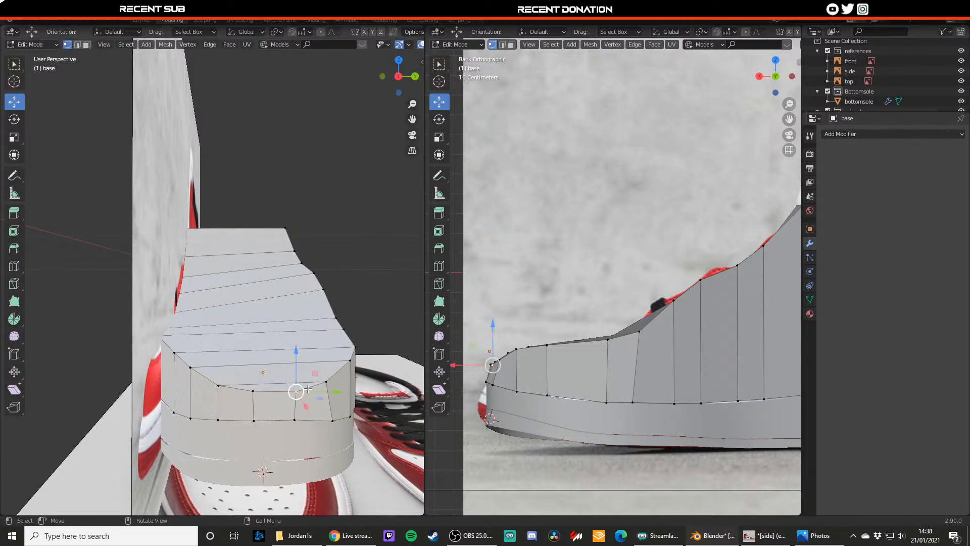
left_click_drag(320, 390, 311, 390)
- Add a Catmull-Clark Subdivision modifier to the base with viewport and render levels of 4
key("Tab")
scroll(349, 313, "down", 4)
left_click(359, 278)
middle_click_drag(281, 344, 224, 362)
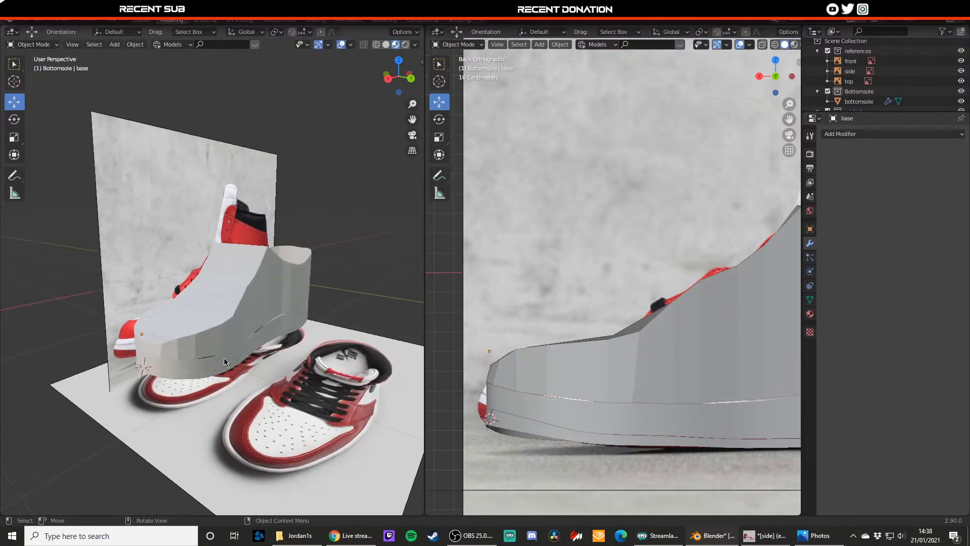
left_click(224, 358)
left_click(859, 134)
left_click(761, 306)
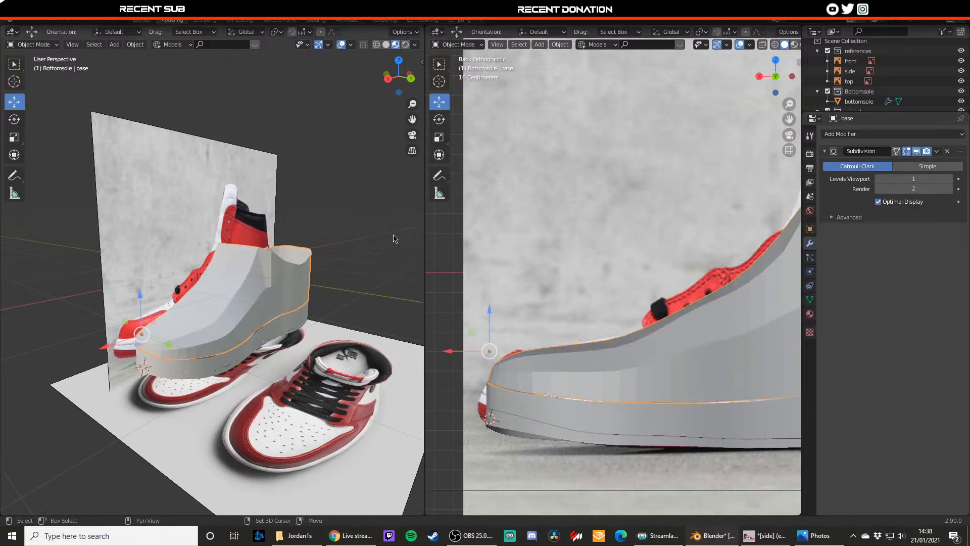
middle_click_drag(300, 254, 282, 239)
left_click(950, 179)
left_click(950, 179)
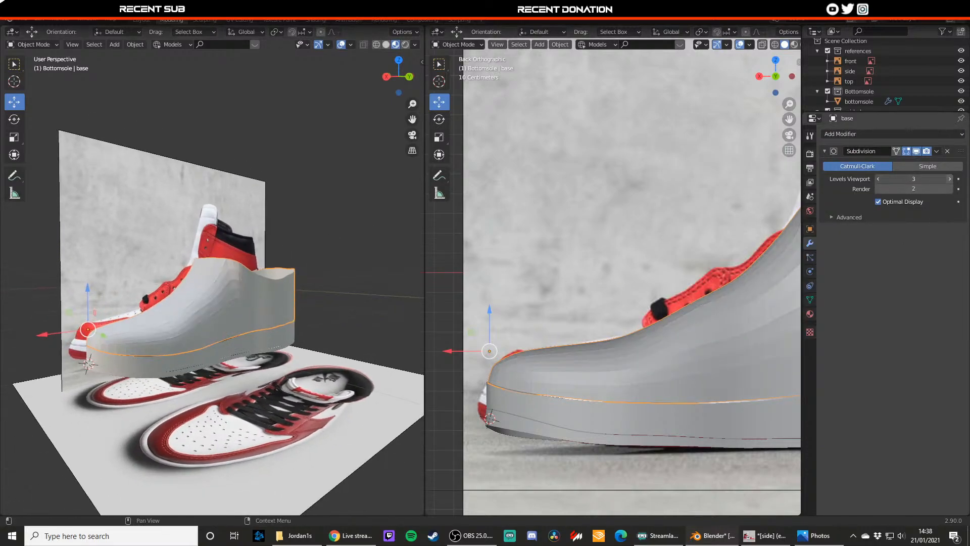
left_click(950, 179)
left_click(950, 189)
left_click(950, 189)
- Examine the smoothed base from several angles and from above against the reference photo
left_click(381, 283)
scroll(379, 284, "down", 5)
middle_click_drag(376, 284, 134, 316)
scroll(189, 295, "up", 7)
scroll(157, 288, "down", 5)
key("KP_7")
scroll(130, 307, "up", 3)
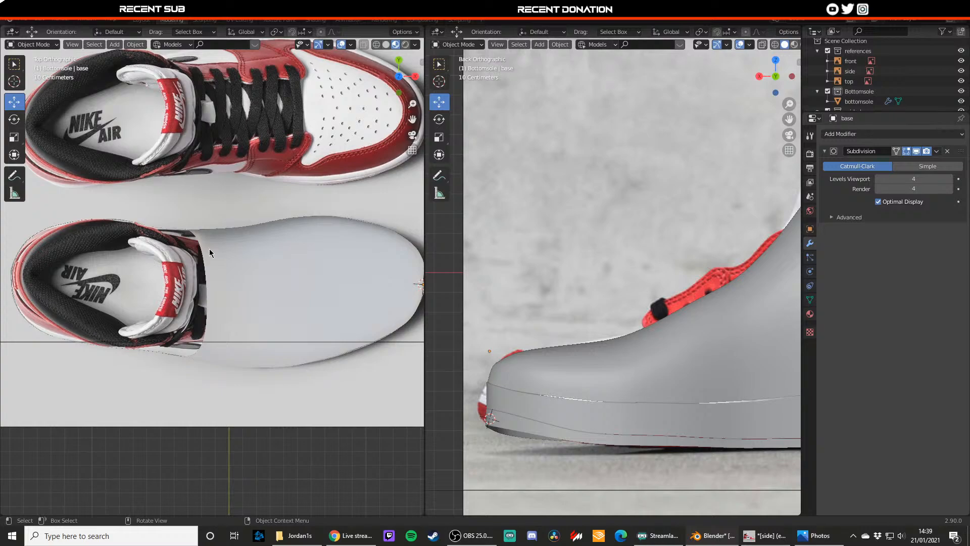
scroll(210, 253, "down", 3)
scroll(223, 296, "up", 3)
left_click(220, 295)
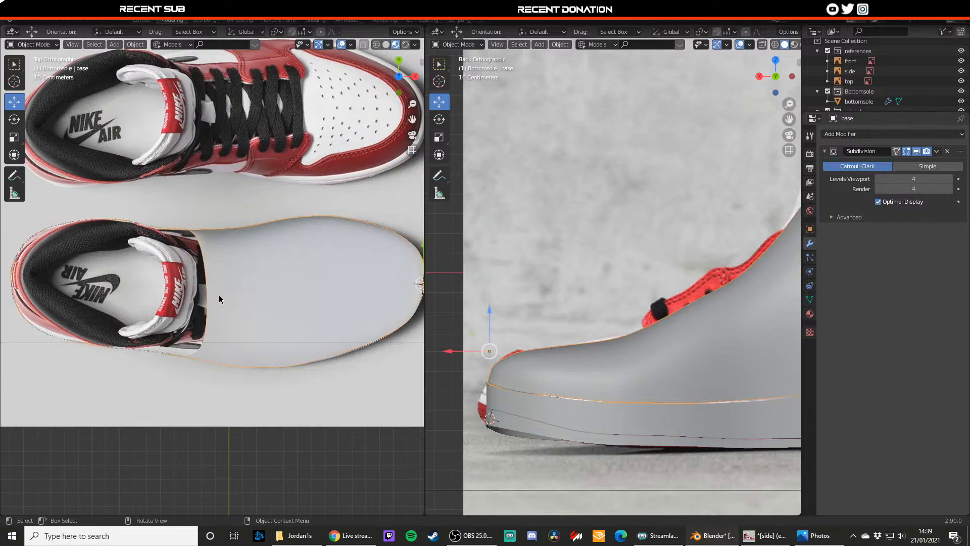
- Compare the base with the side reference photo in front view, in both wireframe and material preview shading
key("Tab")
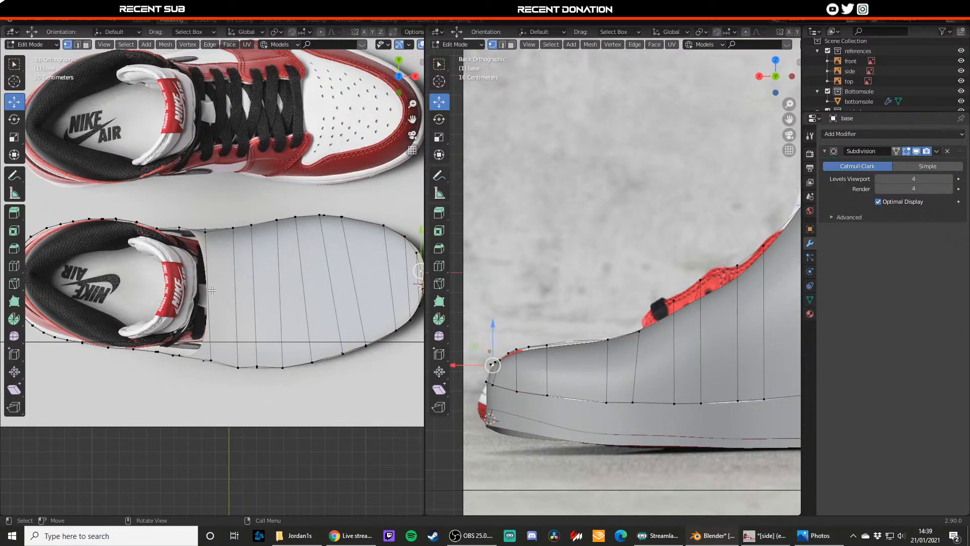
key("Tab")
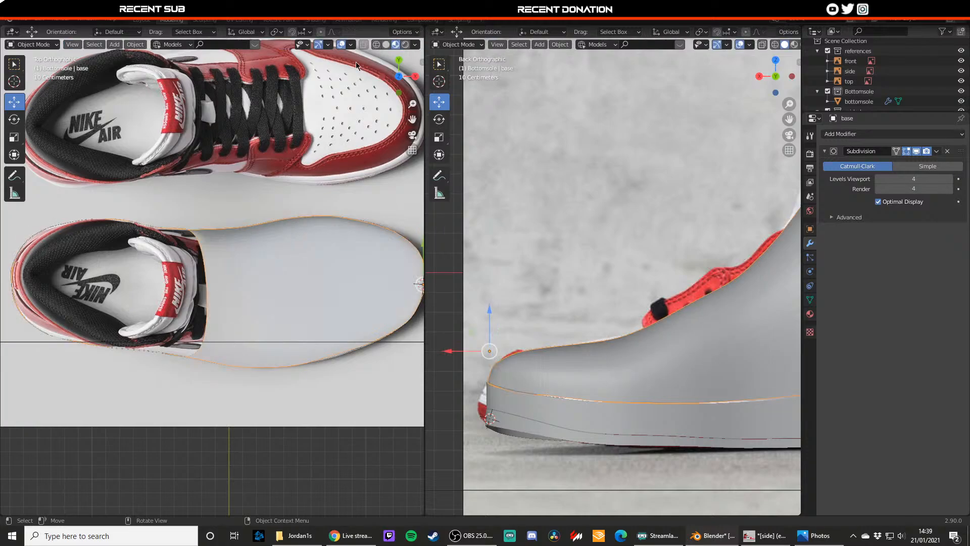
left_click(414, 76)
left_click(383, 76)
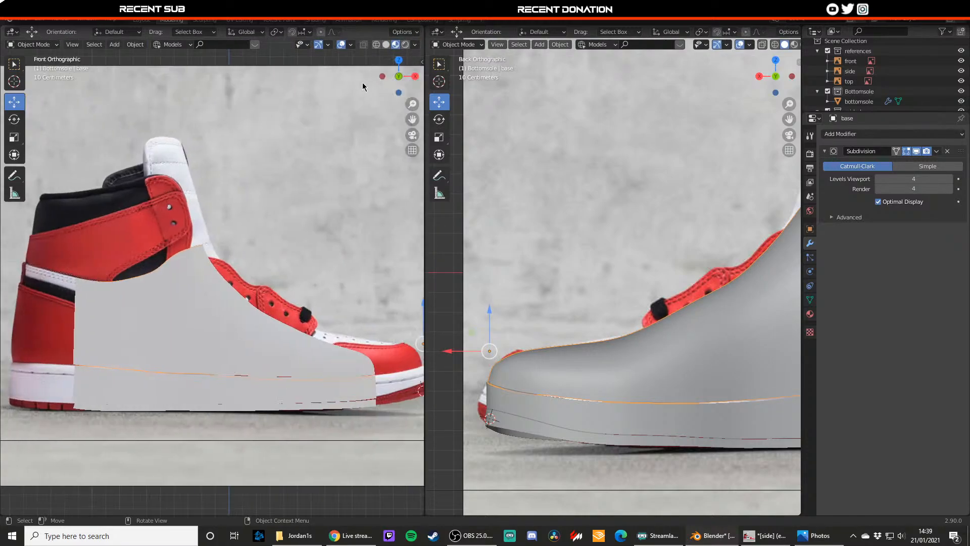
scroll(263, 214, "down", 4)
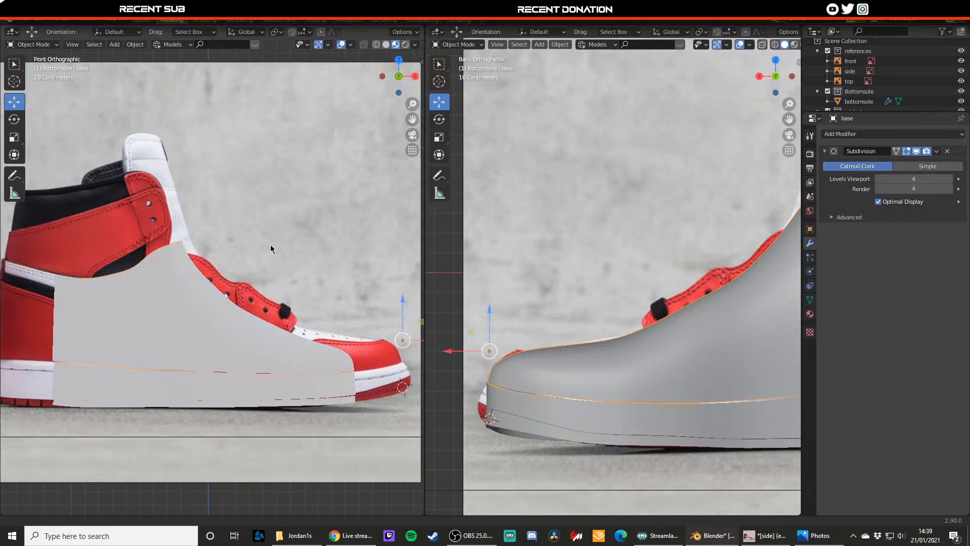
scroll(263, 259, "up", 2)
scroll(247, 265, "up", 1)
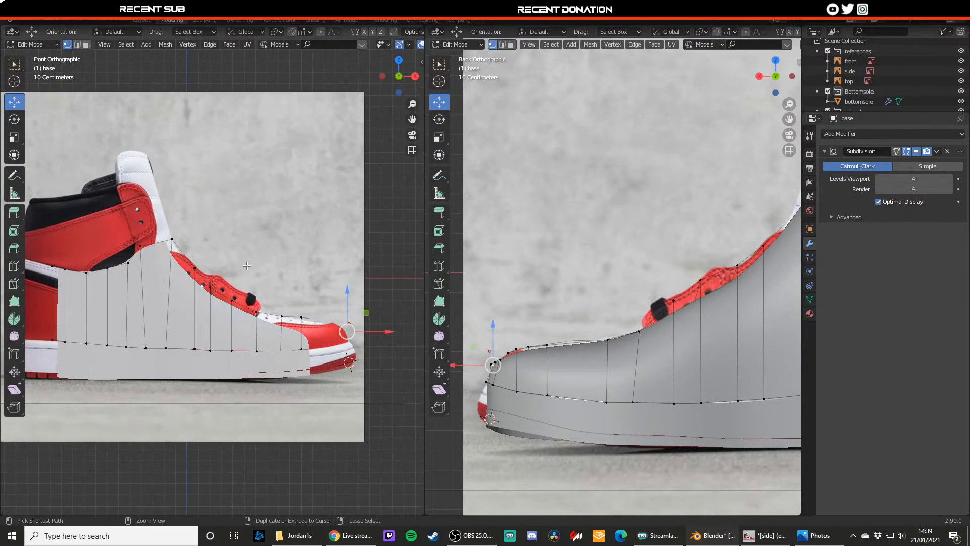
key("z")
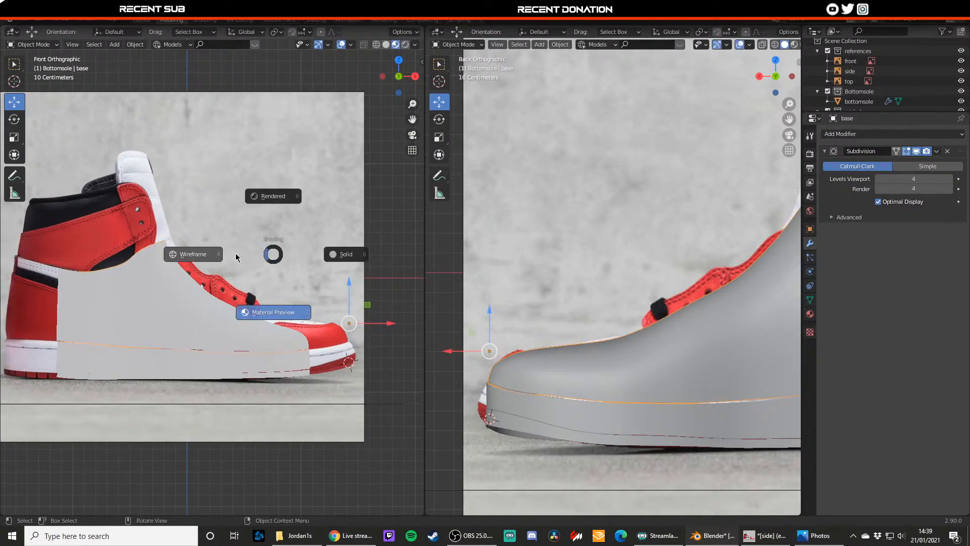
left_click(217, 254)
key("Tab")
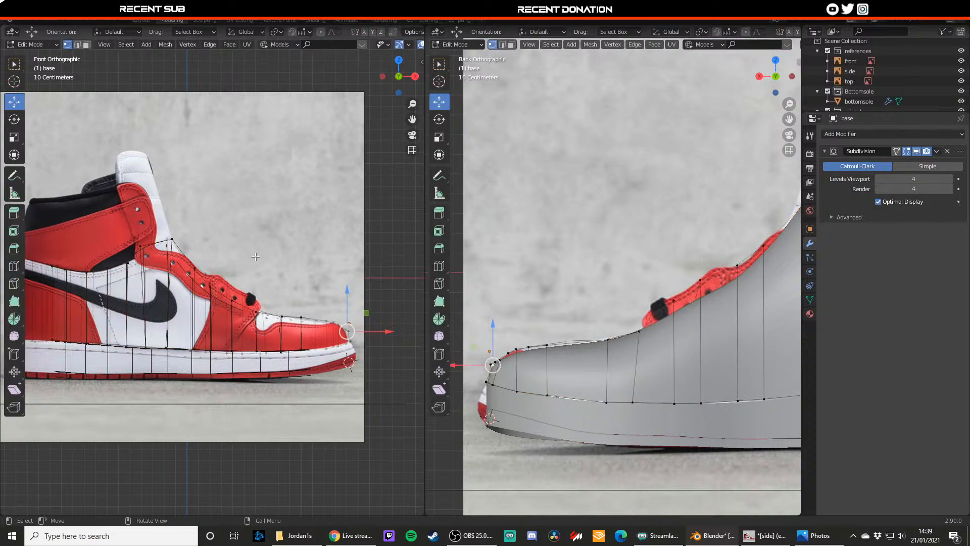
key("z")
left_click(265, 290)
middle_click_drag(263, 286, 210, 297)
key("Tab")
scroll(218, 298, "down", 2)
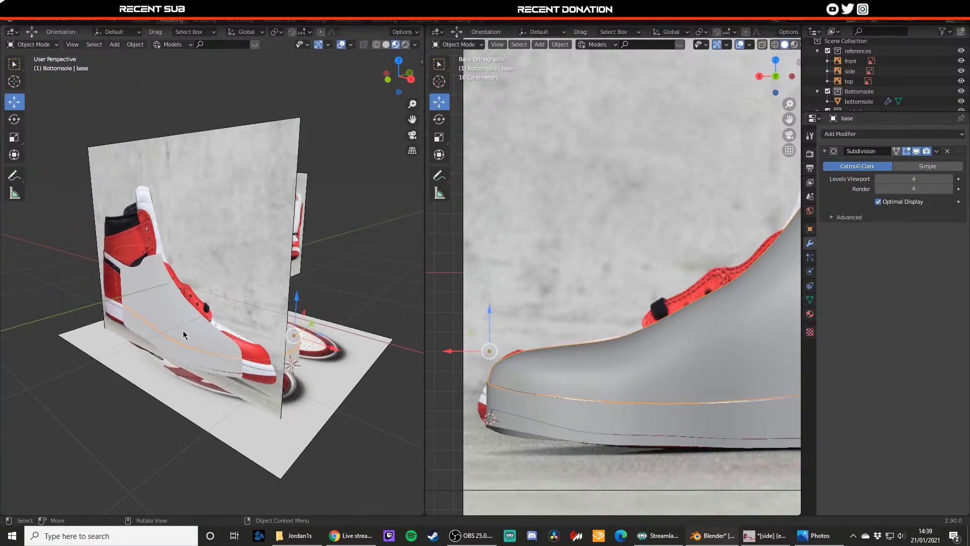
- Try to move the bottom sole, midsole and base along the Y axis away from the side reference image
left_click(183, 362)
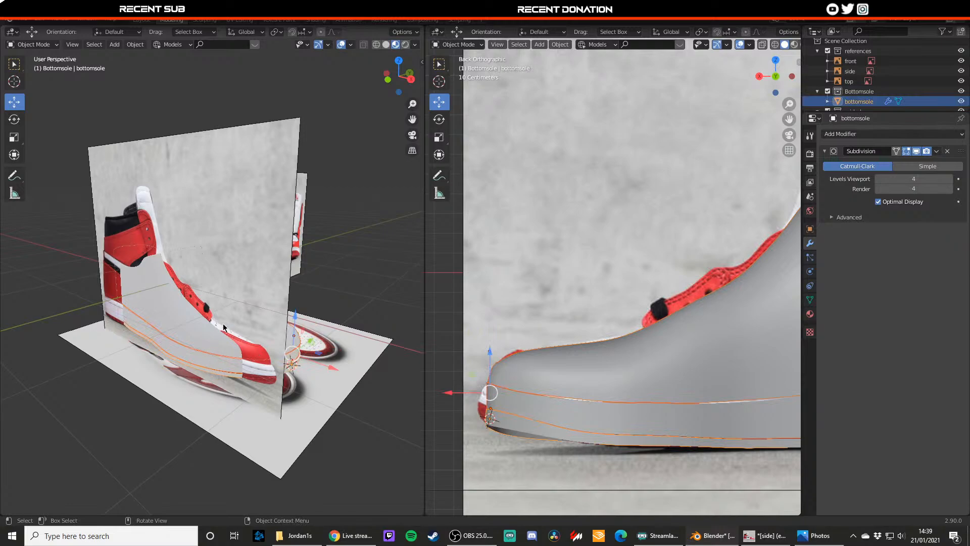
middle_click_drag(250, 353, 260, 380)
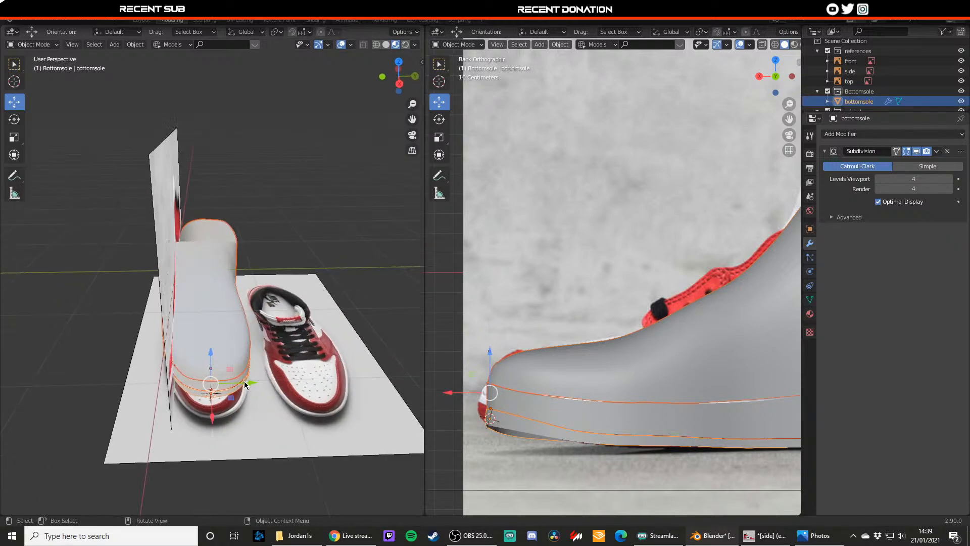
left_click_drag(246, 382, 279, 383)
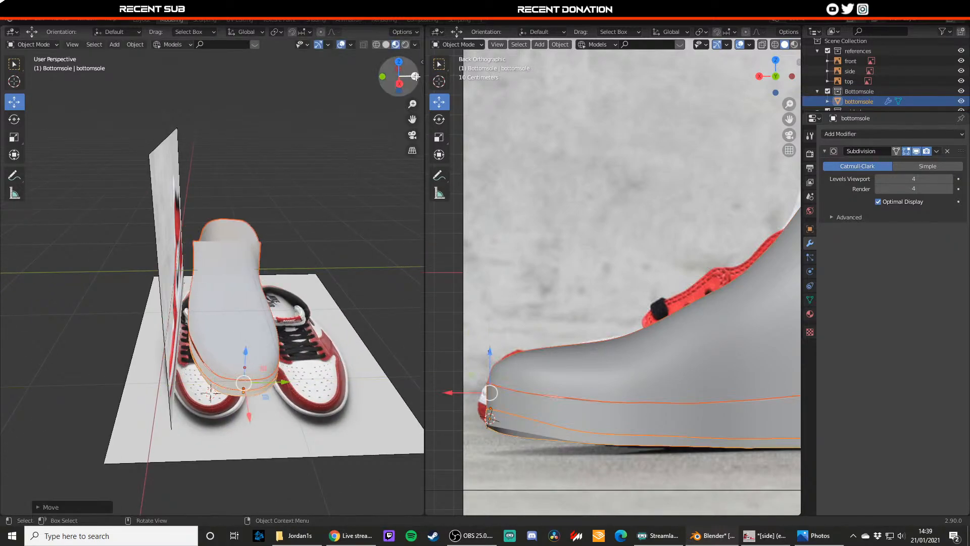
left_click(414, 76)
key("ctrl+z")
key("ctrl+z")
key("ctrl+z")
key("ctrl+z")
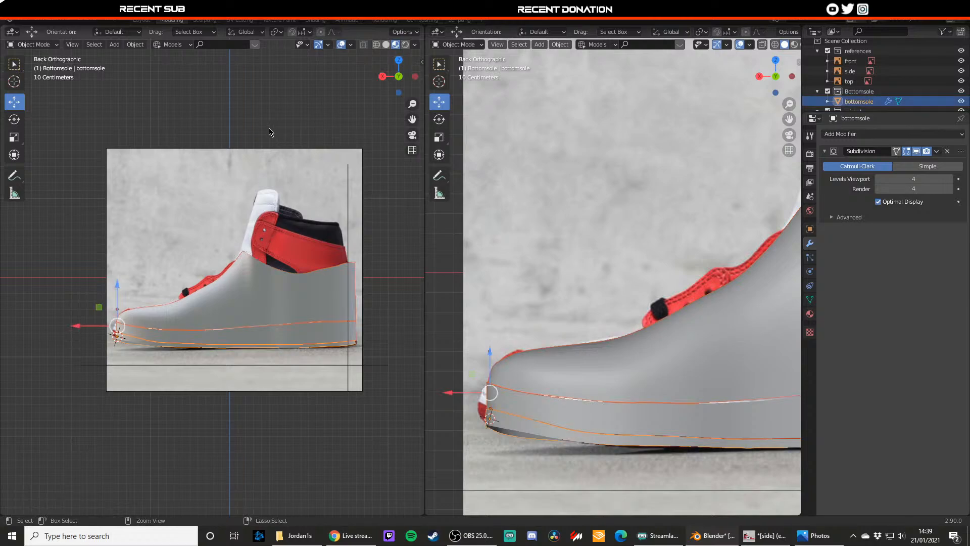
- Try to move the top reference image together with the shoe parts along the Y axis
key("Tab")
middle_click_drag(228, 239, 266, 267)
scroll(266, 266, "down", 4)
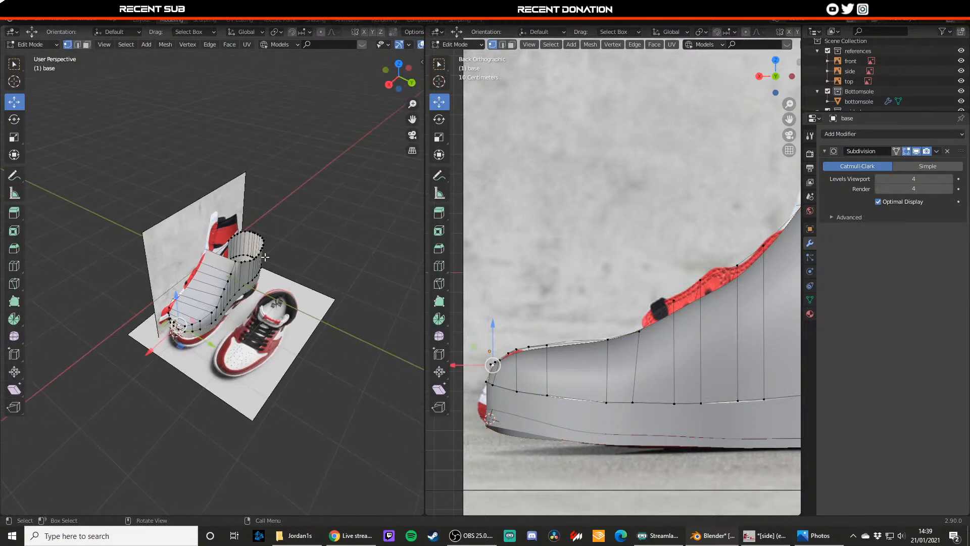
key("Tab")
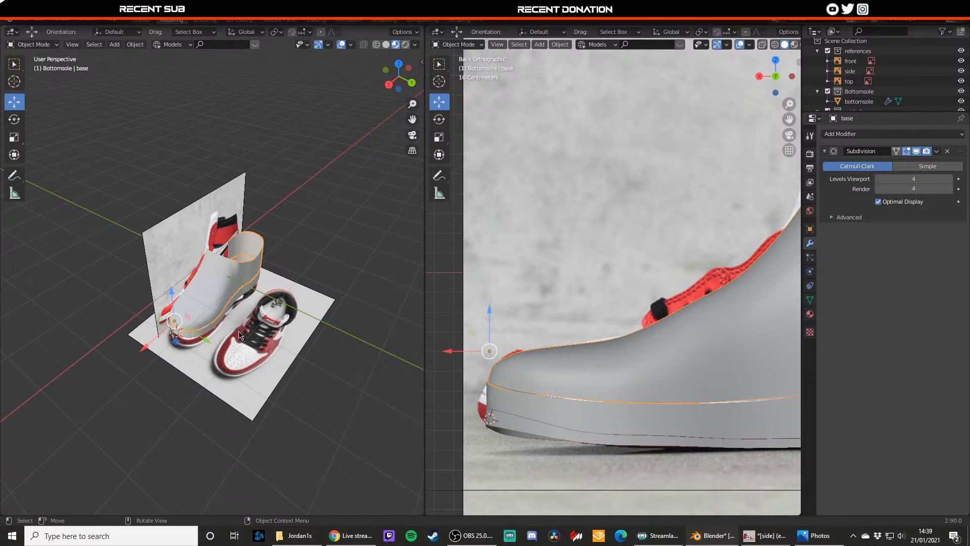
left_click(240, 335)
key("g")
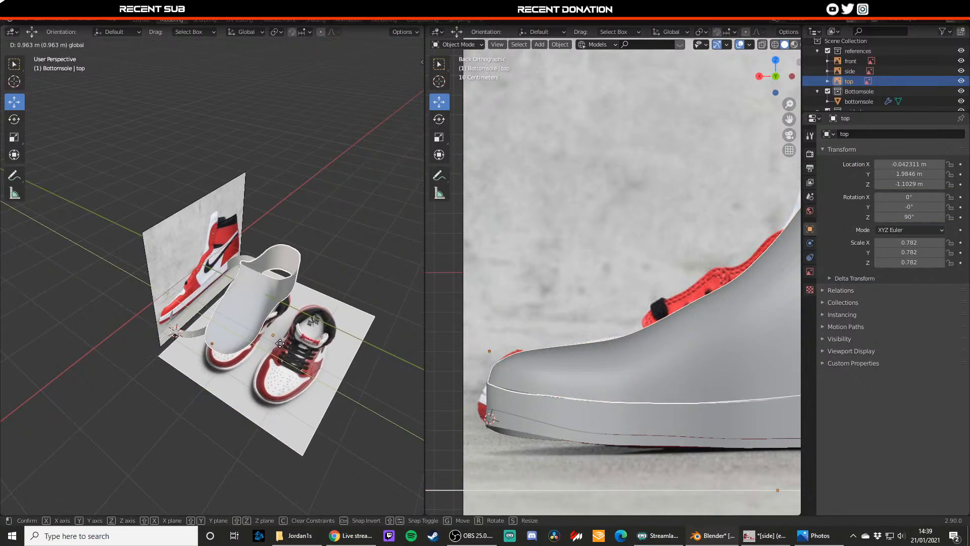
left_click_drag(280, 343, 267, 338)
key("ctrl+z")
- Select the midsole and bottom sole along with the base and top reference image, making the bottom sole active
scroll(268, 338, "up", 4)
middle_click_drag(268, 339, 263, 298)
left_click(213, 383, "shift")
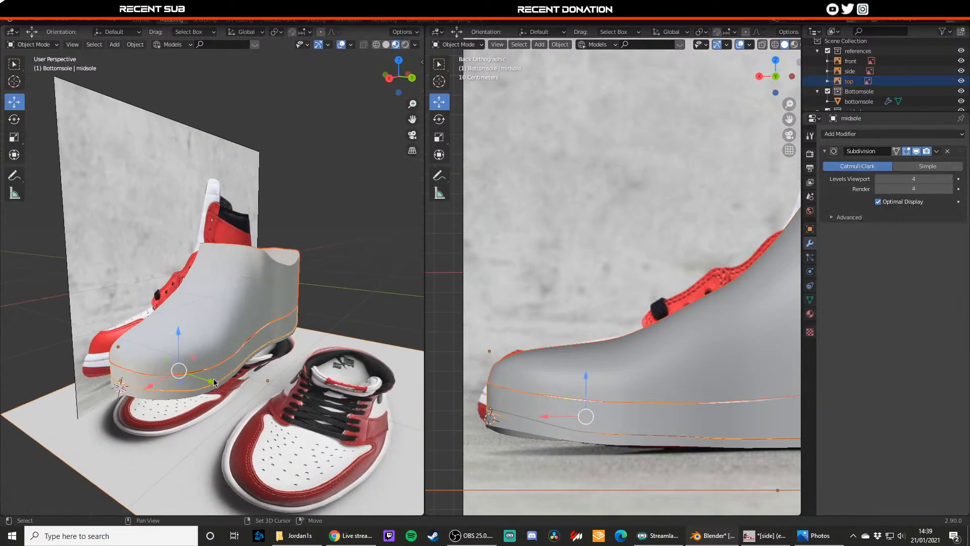
left_click(213, 378)
- Try to shift the shoe parts and top reference image about 0.41 m in the positive Y direction
middle_click_drag(213, 378, 273, 400)
key("g")
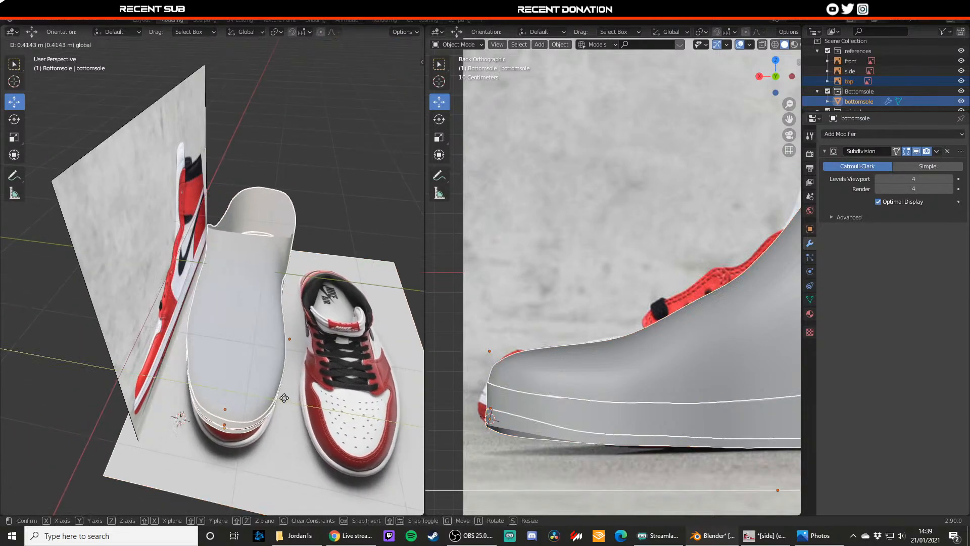
left_click(284, 398)
key("KP_1")
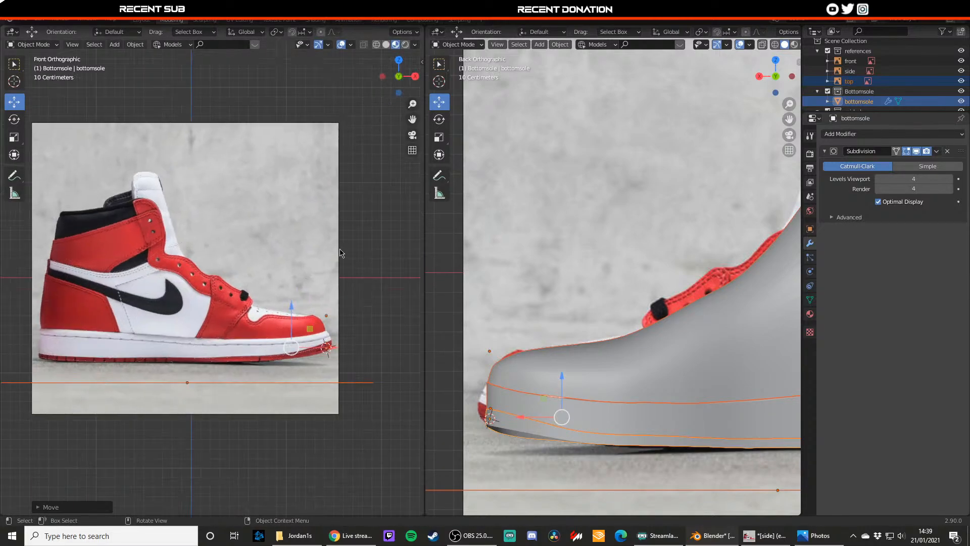
key("ctrl+z")
- Move the shoe parts and top reference image along negative Y so they stand before the side reference in front view
middle_click_drag(357, 298, 251, 348)
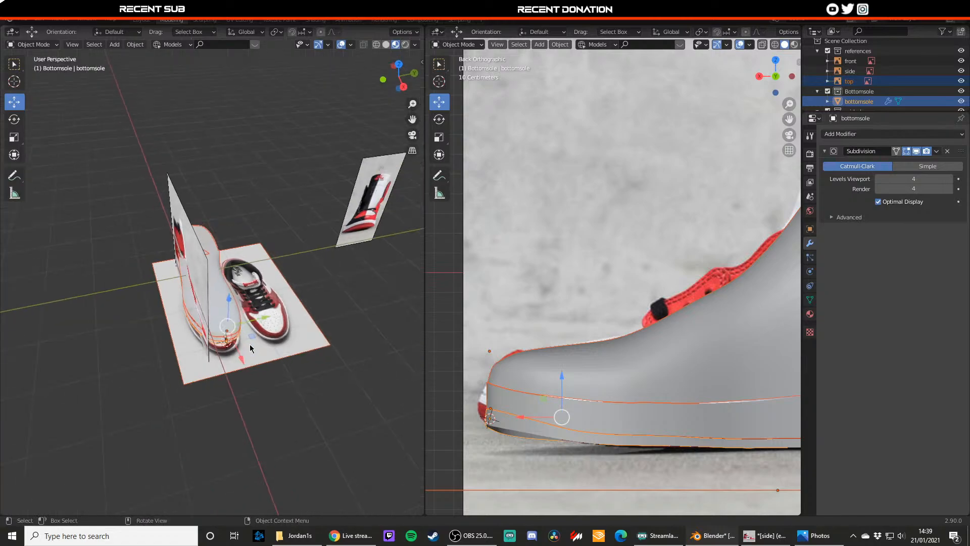
left_click_drag(259, 316, 208, 326)
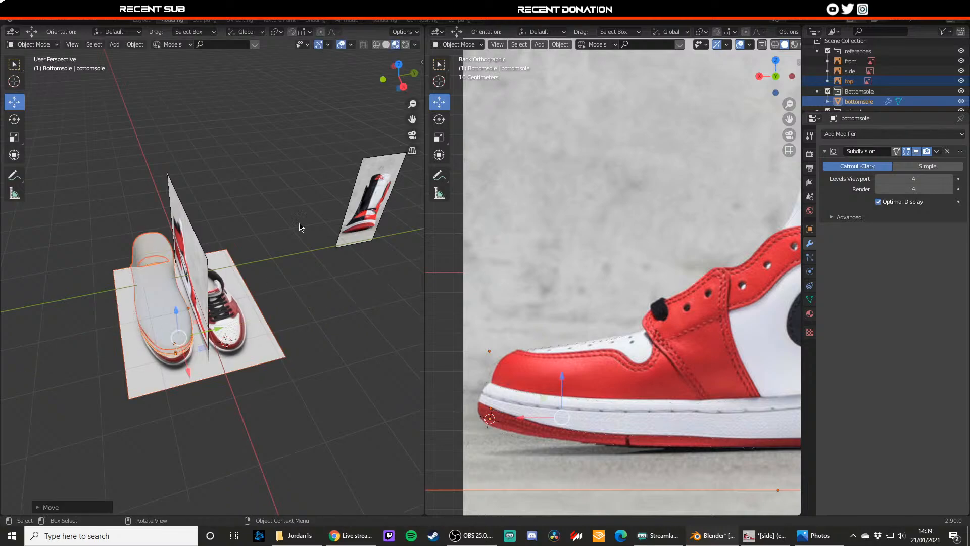
key("KP_1")
scroll(265, 271, "up", 4)
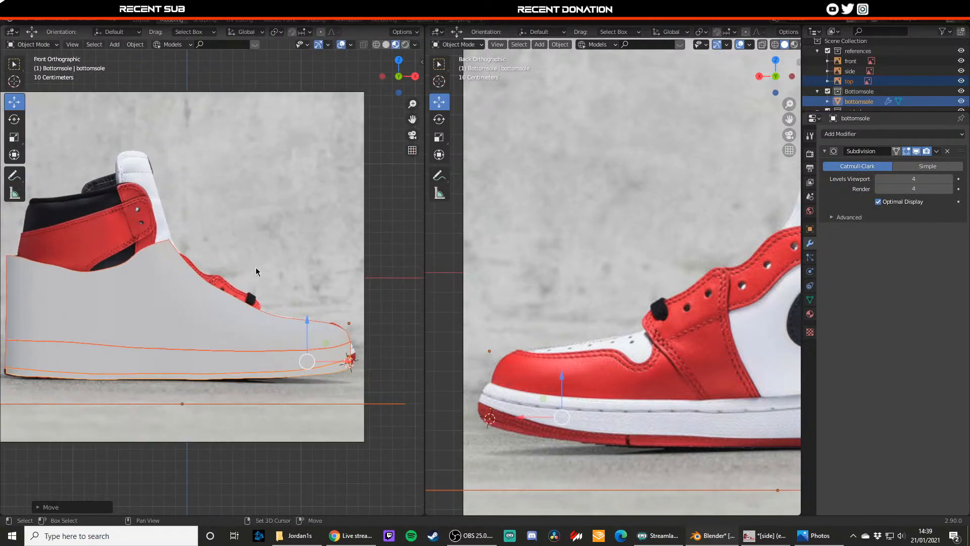
scroll(258, 270, "down", 2)
- Examine the shoe meshes in wireframe against the side reference photo, especially around the ankle and tongue
key("Tab")
scroll(262, 275, "up", 3)
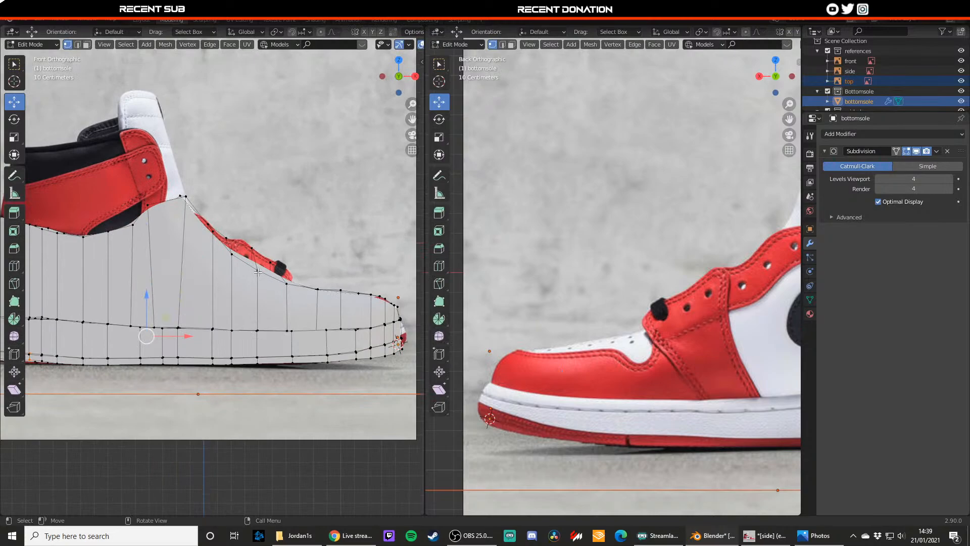
key("Tab")
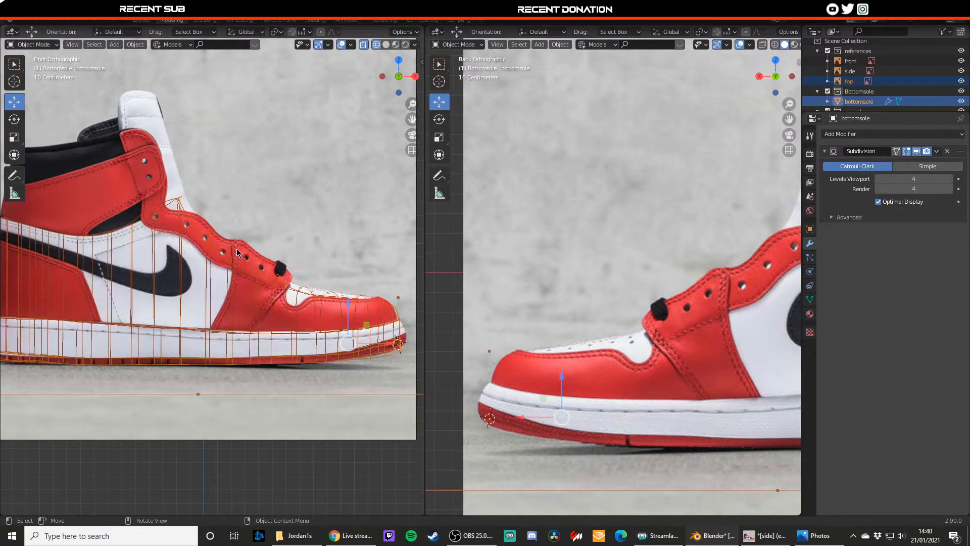
scroll(237, 251, "down", 3)
middle_click_drag(237, 251, 288, 247, "shift")
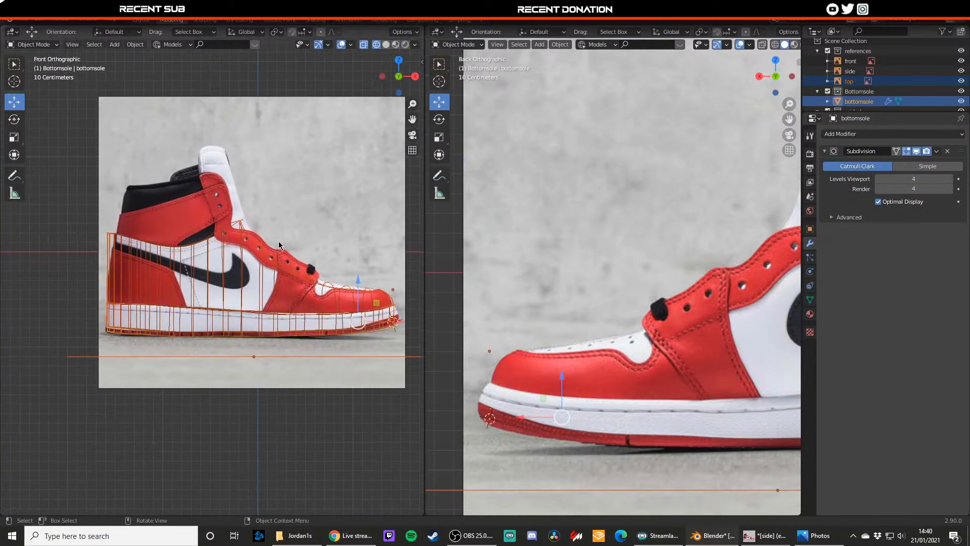
key("Tab")
scroll(262, 240, "up", 3)
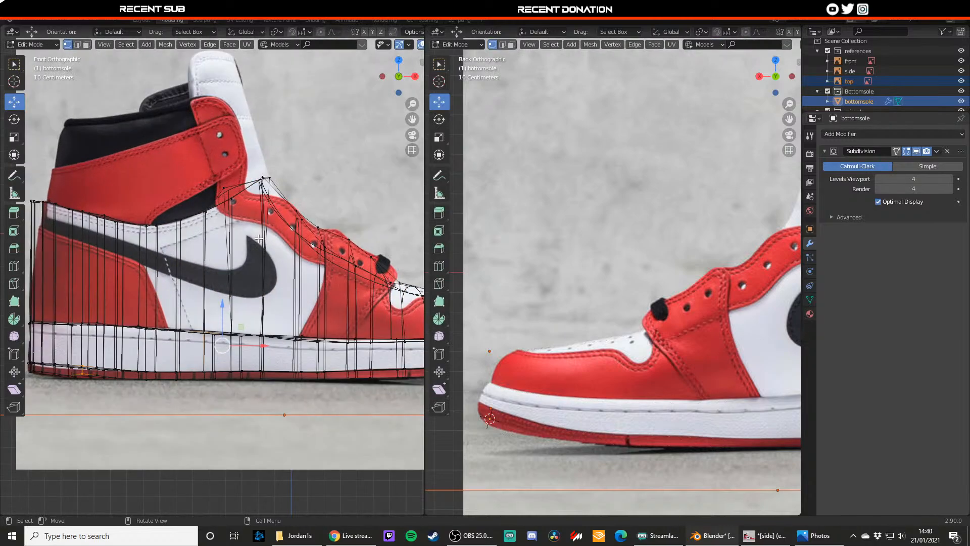
key("Tab")
key("Tab")
scroll(258, 238, "down", 1)
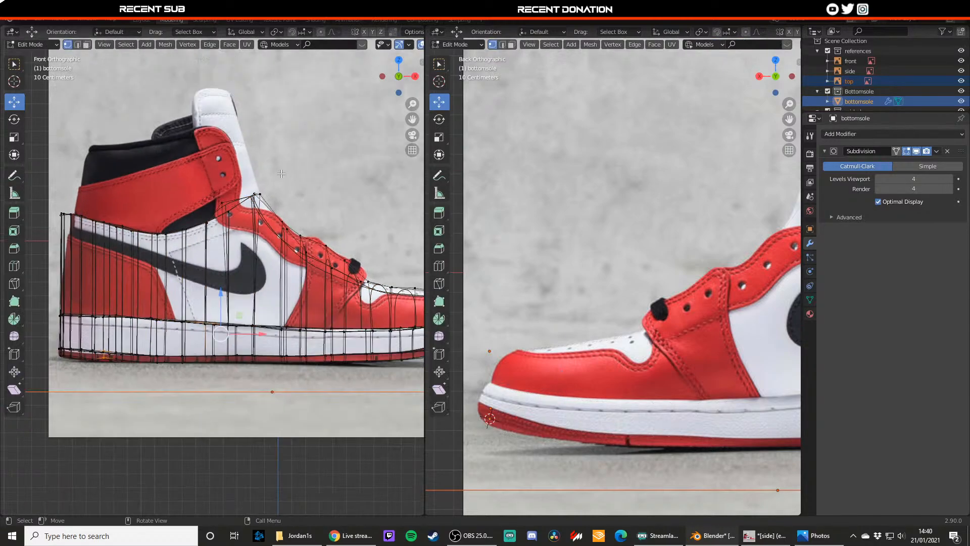
- Nudge the vertices at the peak of the base's upper front slightly to follow the side reference
key("z")
mouse_move(277, 203)
left_mouse_down()
mouse_move(247, 190)
mouse_move(283, 195)
left_mouse_up()
key("z")
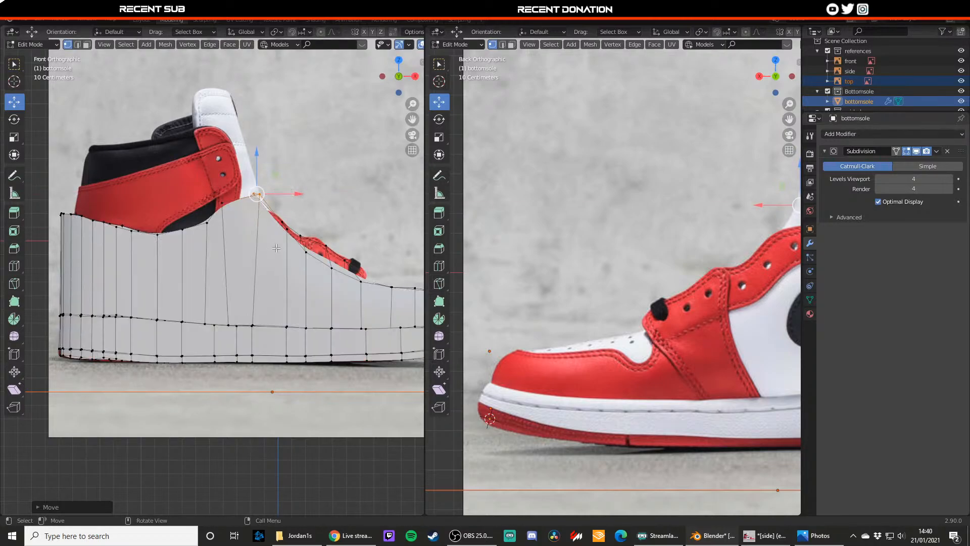
- Select the edge spanning the top of the base's lace area at the ankle opening, and check it from several angles
key("2")
left_click(245, 193)
middle_click_drag(237, 197, 257, 188)
scroll(185, 190, "down", 5)
left_click(196, 250)
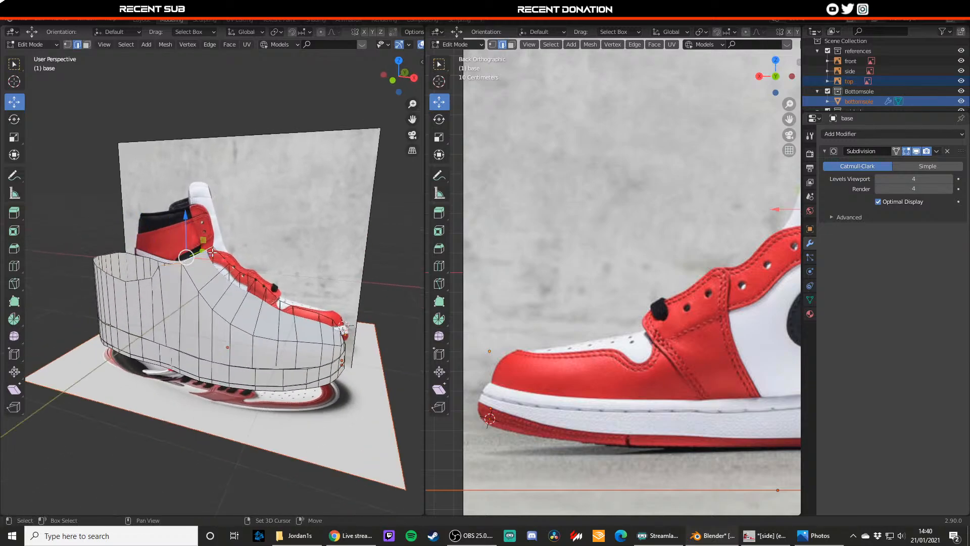
middle_click_drag(196, 250, 17, 252)
middle_click_drag(180, 224, 240, 245, "shift")
scroll(238, 245, "up", 5)
key("z")
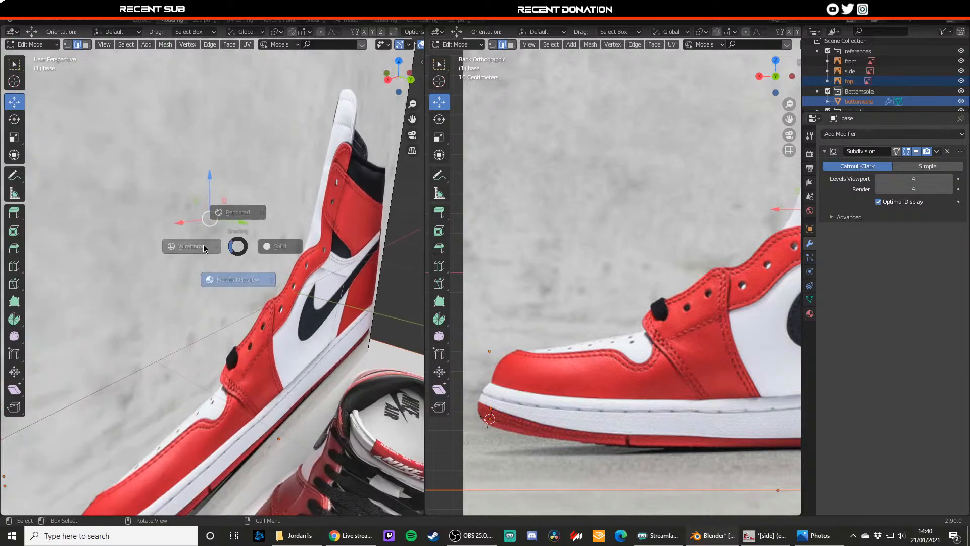
left_click(204, 246)
mouse_move(374, 234)
middle_mouse_down()
mouse_move(208, 249)
mouse_move(212, 242)
mouse_move(168, 219)
middle_mouse_up()
key("z")
left_click(220, 228)
mouse_move(225, 227)
middle_mouse_down()
mouse_move(144, 233)
mouse_move(176, 246)
middle_mouse_up()
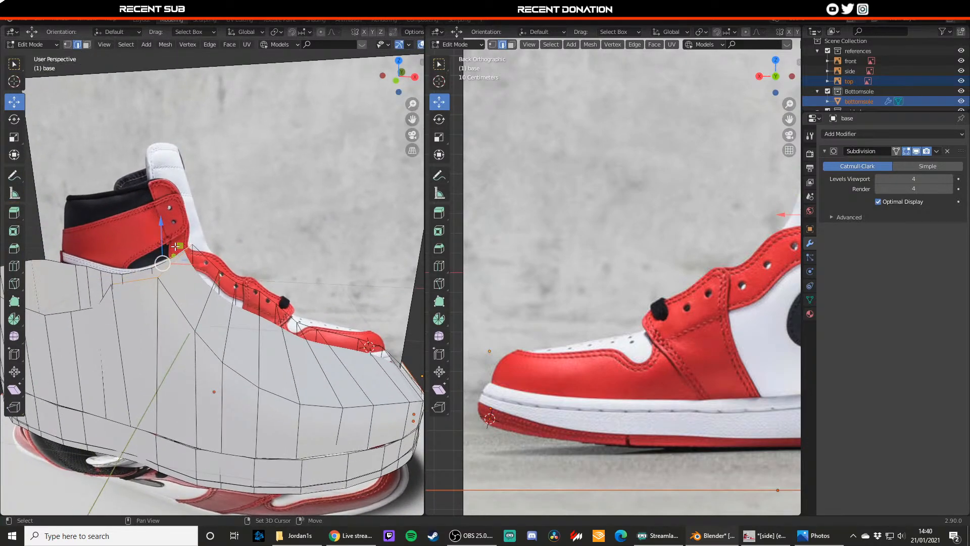
- Rotate the selected edge slightly in front view and extrude it upward twice, reaching the top of the reference tongue
left_click(383, 75)
left_click(414, 76)
key("r")
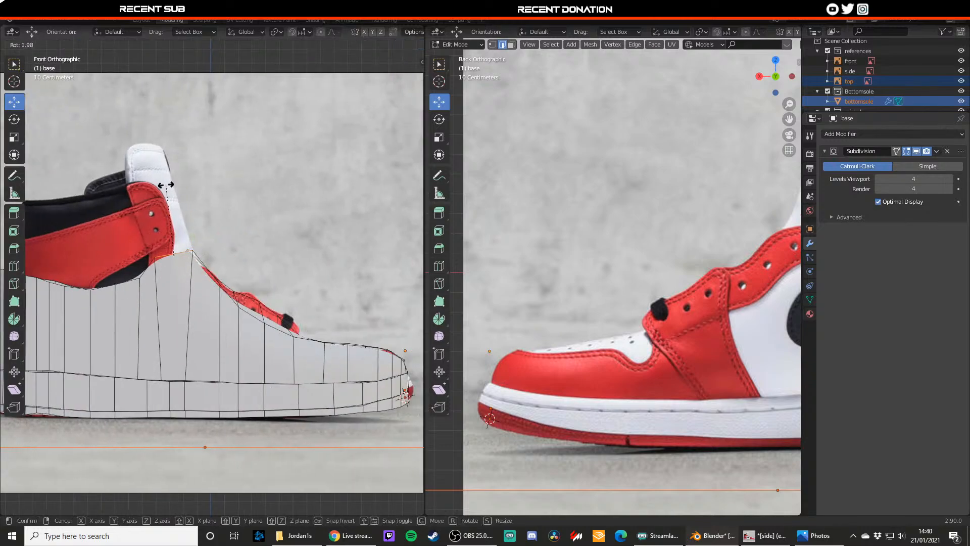
left_click(166, 185)
key("e")
left_click(152, 132)
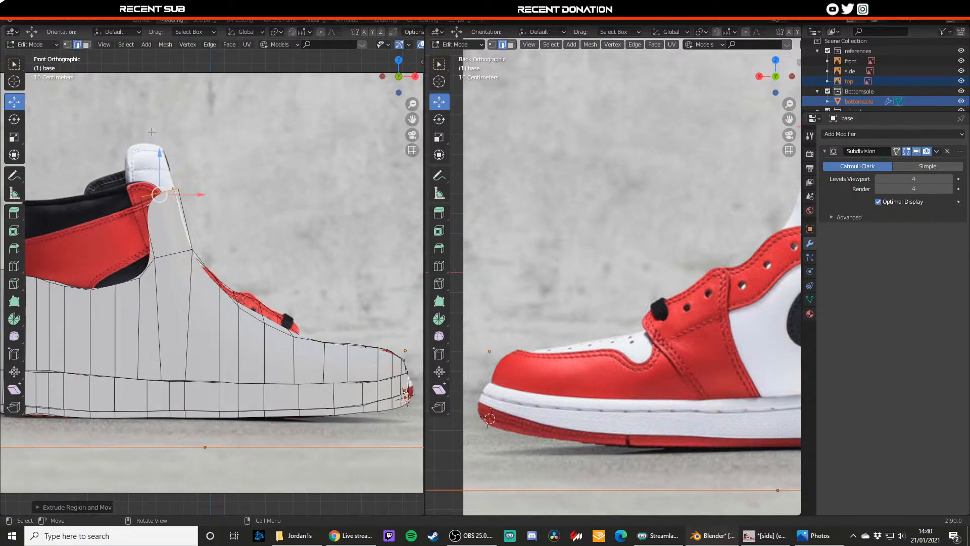
key("g")
left_click(137, 85)
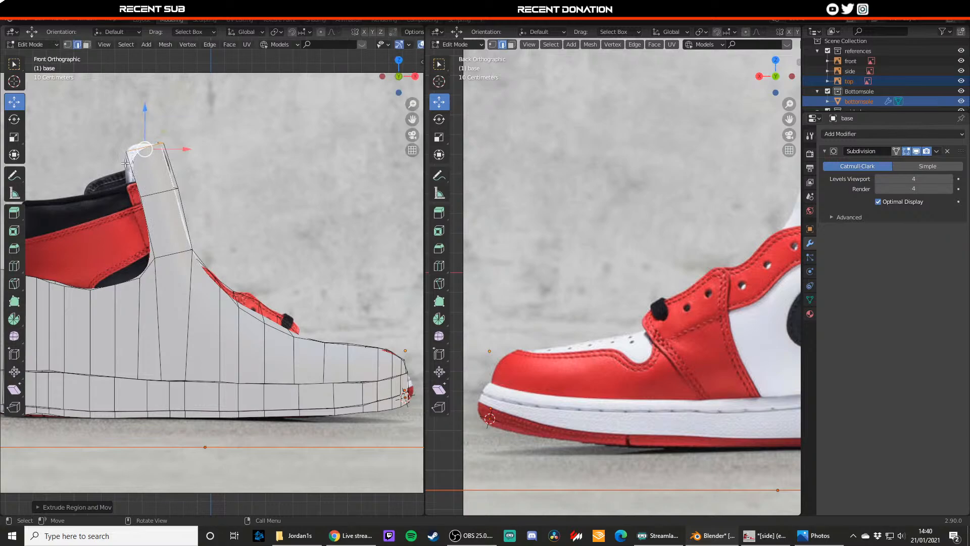
- Shift the rear vertices of the tongue extrusion's upper, middle and lower rows slightly heelward along X, and inspect the smoothed shape
key("1")
left_click(126, 154)
left_click_drag(147, 151, 140, 154)
left_click(141, 198)
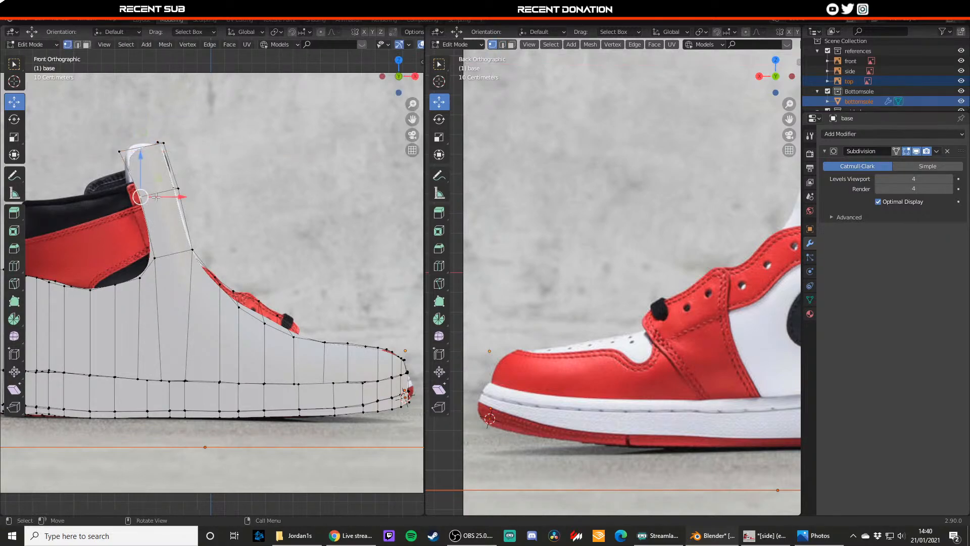
left_click_drag(161, 197, 157, 197)
left_click(155, 257)
left_click_drag(171, 256, 167, 256)
key("Tab")
middle_click_drag(167, 256, 133, 204)
key("Tab")
key("Tab")
scroll(214, 213, "down", 5)
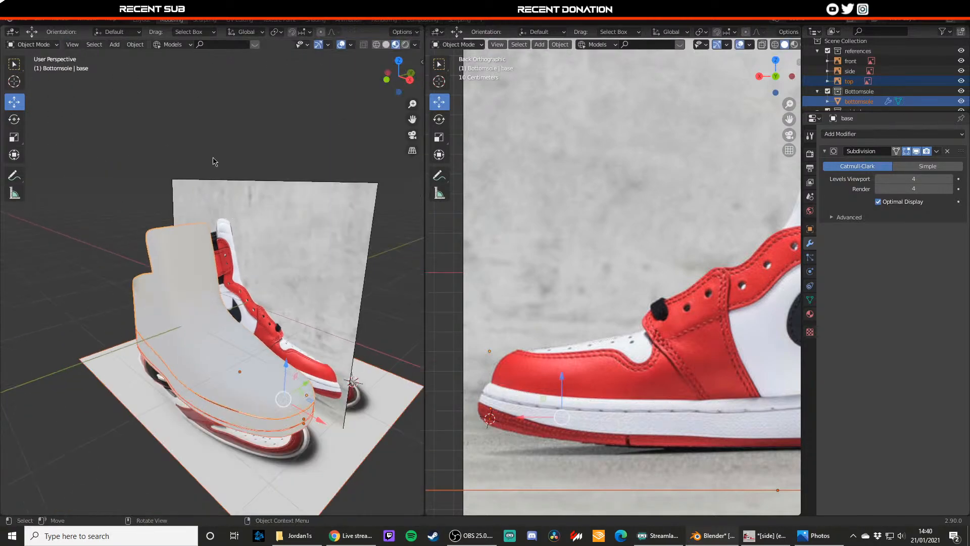
- Save the file and move the front reference image along Y over the shoe model, with the model shown see-through for comparison
left_click(214, 161)
middle_click_drag(230, 202, 353, 261)
key("ctrl+s")
left_click(353, 261)
left_click_drag(352, 262, 164, 273)
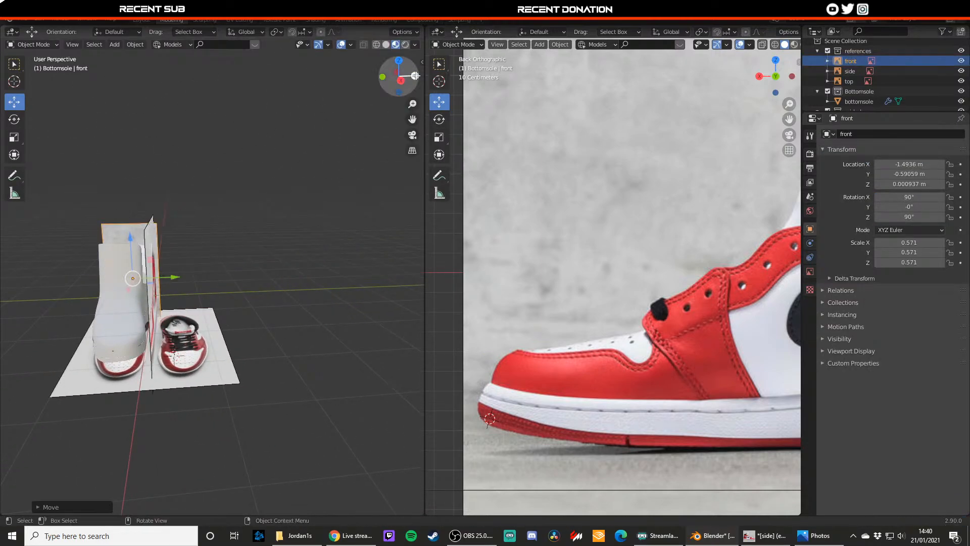
key("KP_1")
key("KP_3")
scroll(253, 207, "up", 3)
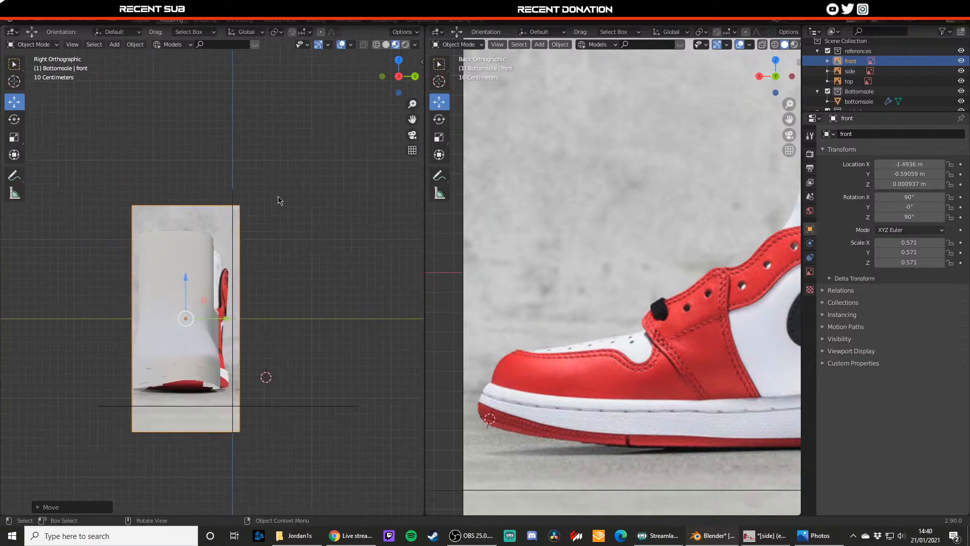
key("alt+z")
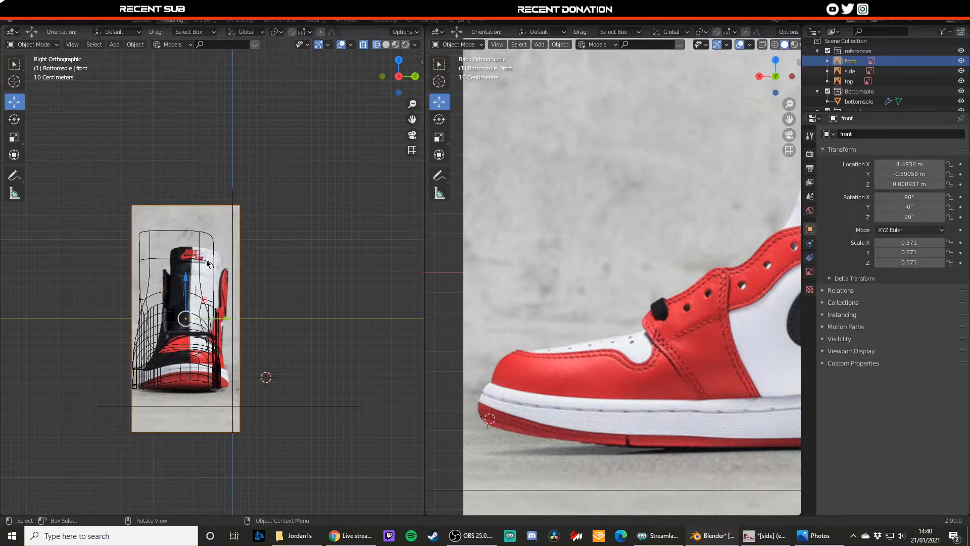
- Scale the front reference image to 0.568, align its sole with the model's wireframe, and place it beside the model along Y
key("shift+space")
left_click(219, 271)
left_click_drag(224, 323, 217, 322)
mouse_move(180, 275)
left_mouse_down()
mouse_move(179, 265)
mouse_move(180, 273)
left_mouse_up()
left_click_drag(217, 316, 210, 311)
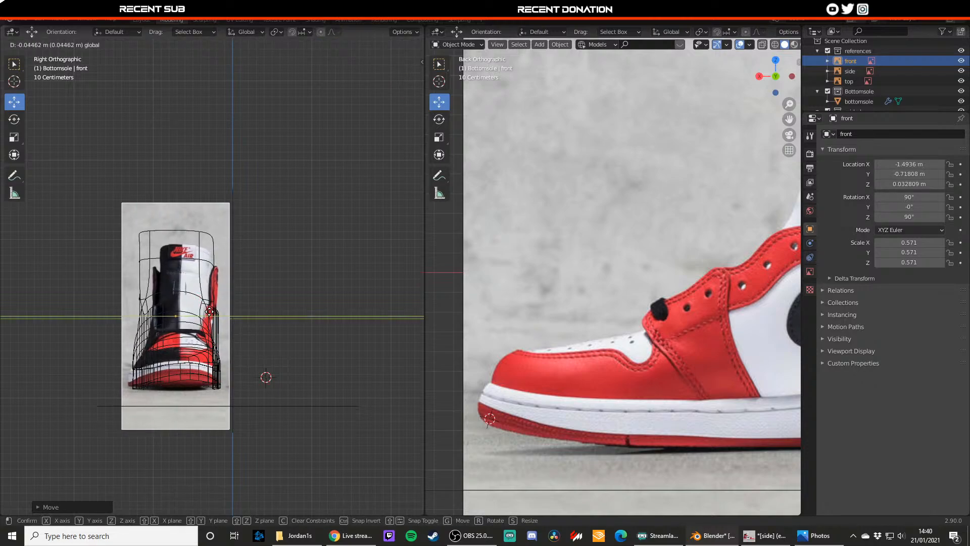
key("s")
left_click_drag(209, 310, 215, 314)
left_click(216, 314)
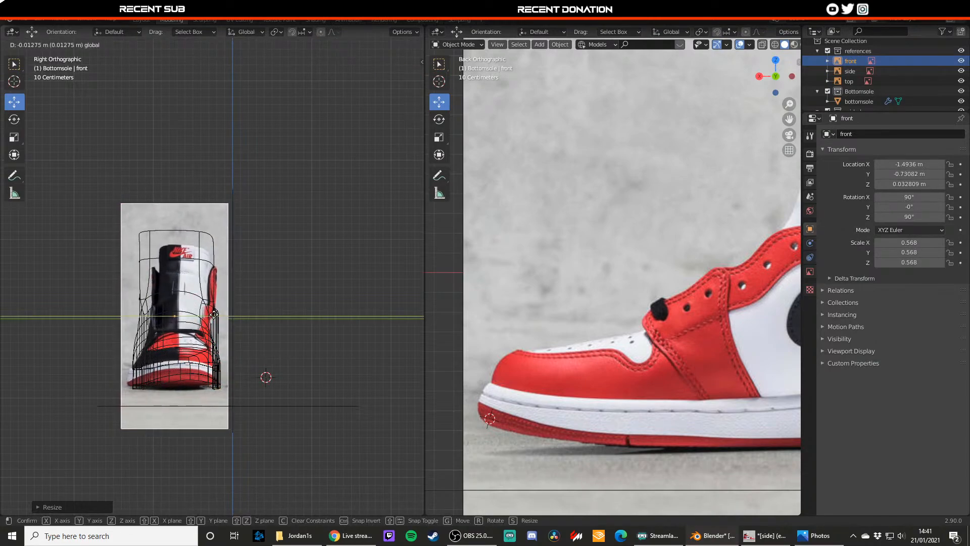
mouse_move(215, 313)
left_mouse_down()
mouse_move(342, 308)
mouse_move(210, 309)
left_mouse_up()
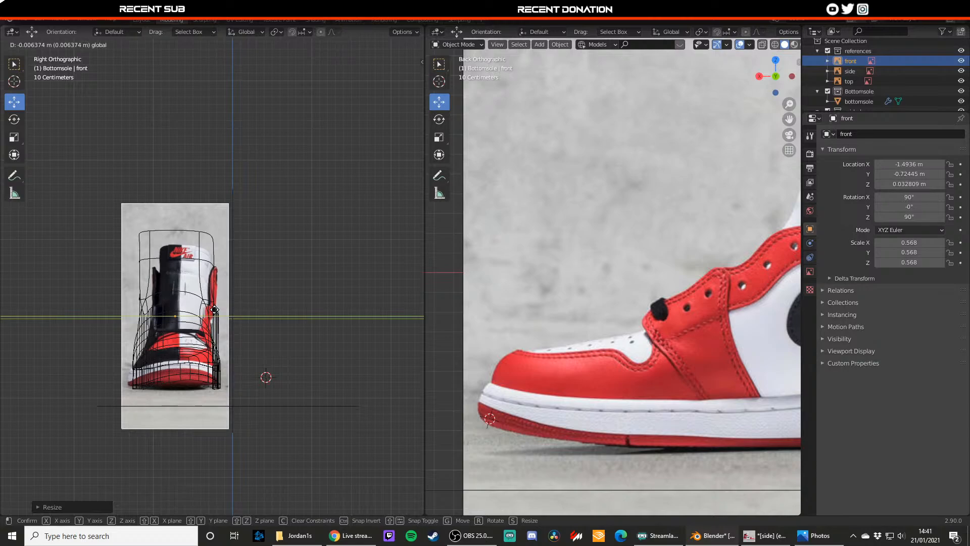
left_click(355, 305)
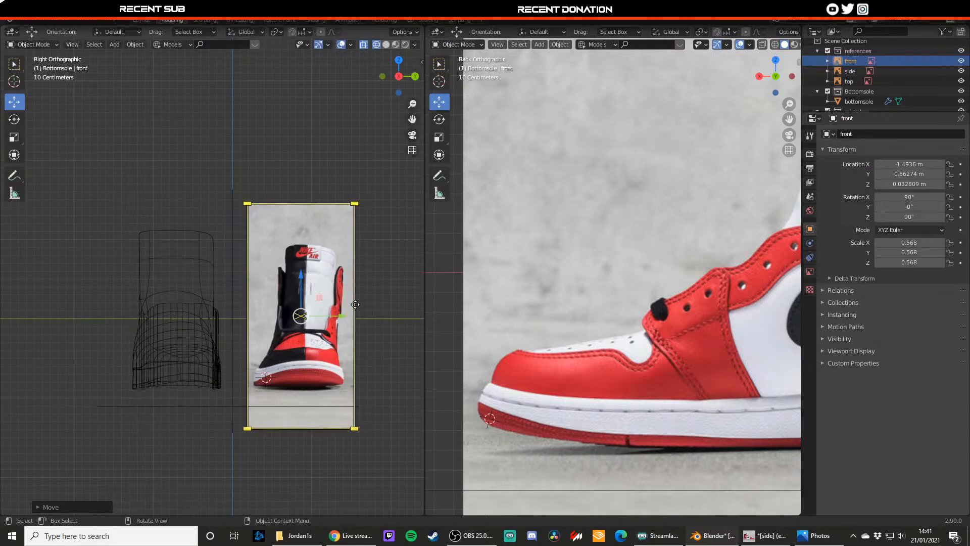
- Taper the base's tongue in right view by moving the side vertices of its upper, middle and lower rows inward
left_click(176, 230)
key("Tab")
scroll(106, 202, "up", 1)
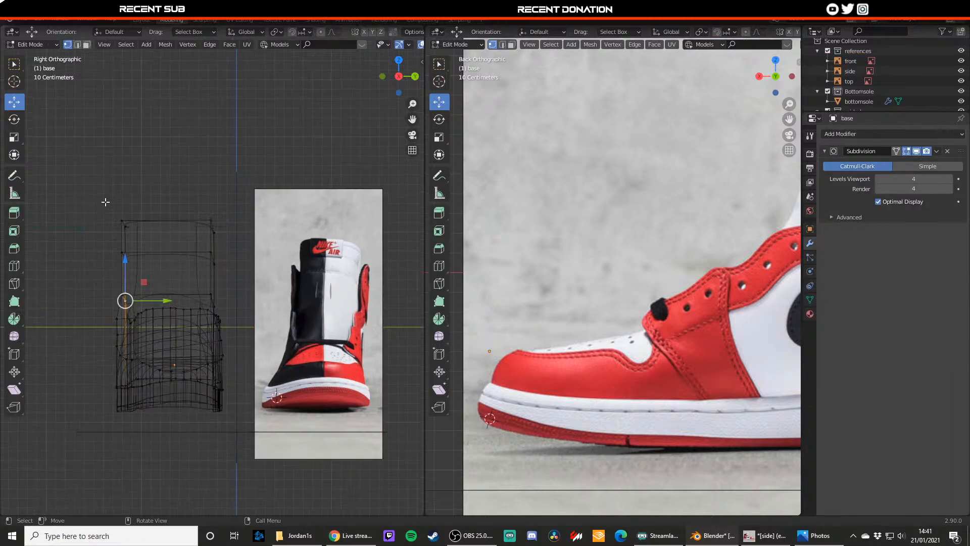
left_click_drag(105, 201, 161, 224)
left_click_drag(242, 248, 230, 226)
left_click_drag(111, 244, 147, 255)
left_click_drag(232, 280, 199, 242)
left_click_drag(234, 256, 226, 255)
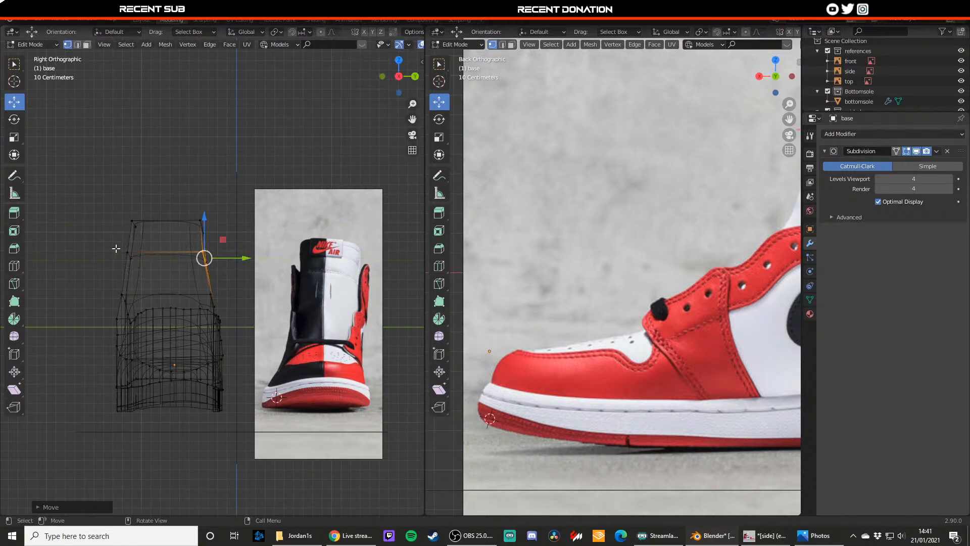
left_click_drag(116, 247, 150, 256)
left_click_drag(112, 287, 143, 296)
key("Tab")
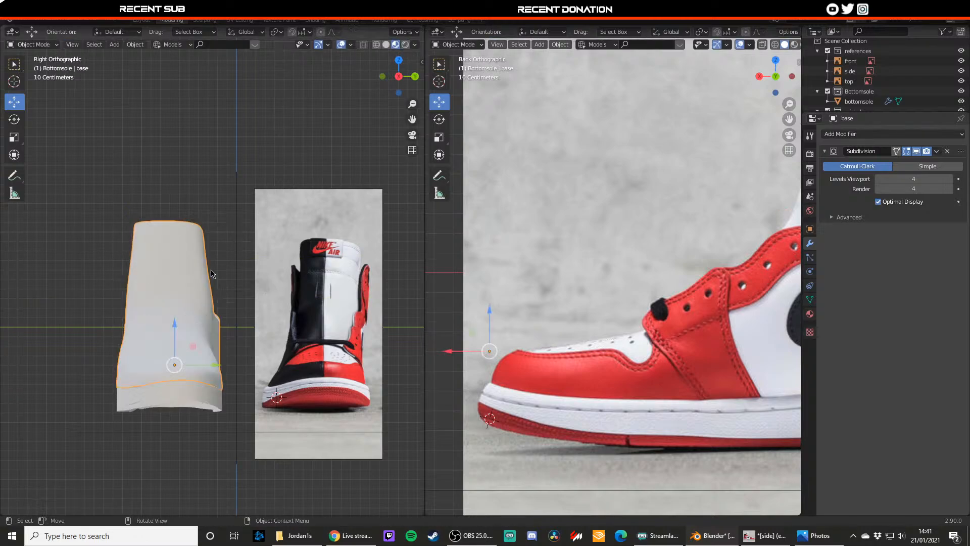
- Move two side vertices where the tongue meets the ankle slightly inward along Y and check the smoothed shape
middle_click_drag(216, 288, 144, 287)
key("Tab")
left_click(203, 324)
left_click(212, 336, "shift")
left_click_drag(229, 329, 224, 329)
key("Tab")
middle_click_drag(224, 328, 214, 245)
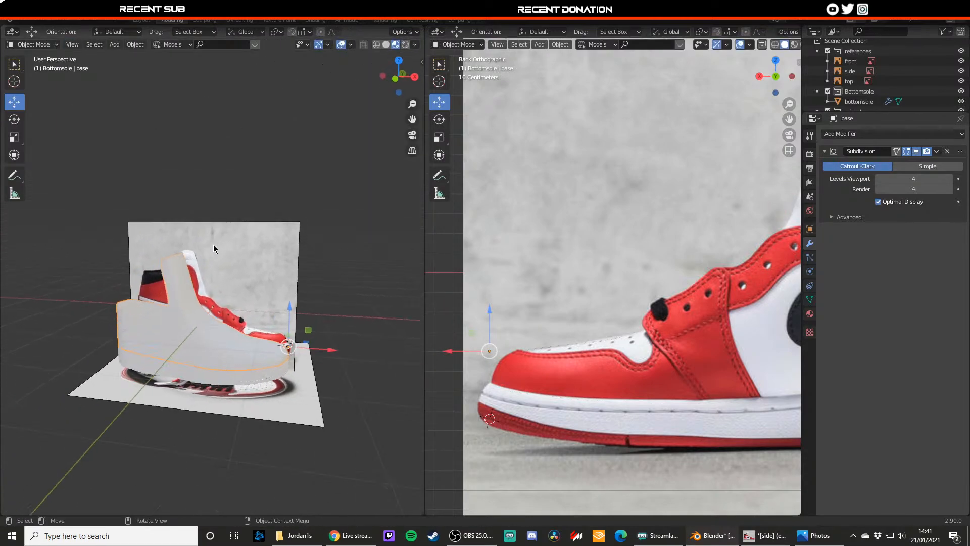
- Nudge the front side vertex at the bottom of the tongue slightly inward along Y and inspect the smoothed base
scroll(208, 319, "up", 5)
key("Tab")
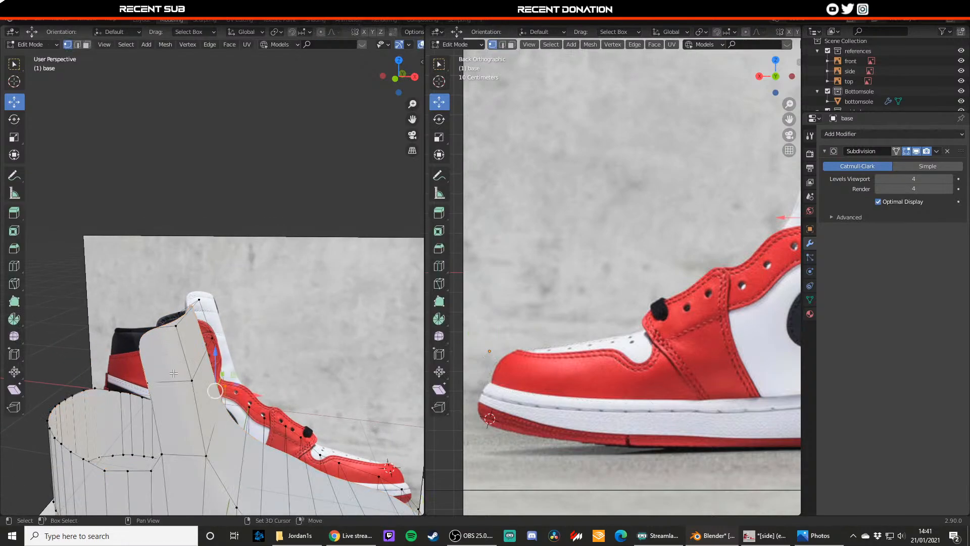
middle_click_drag(181, 349, 172, 293)
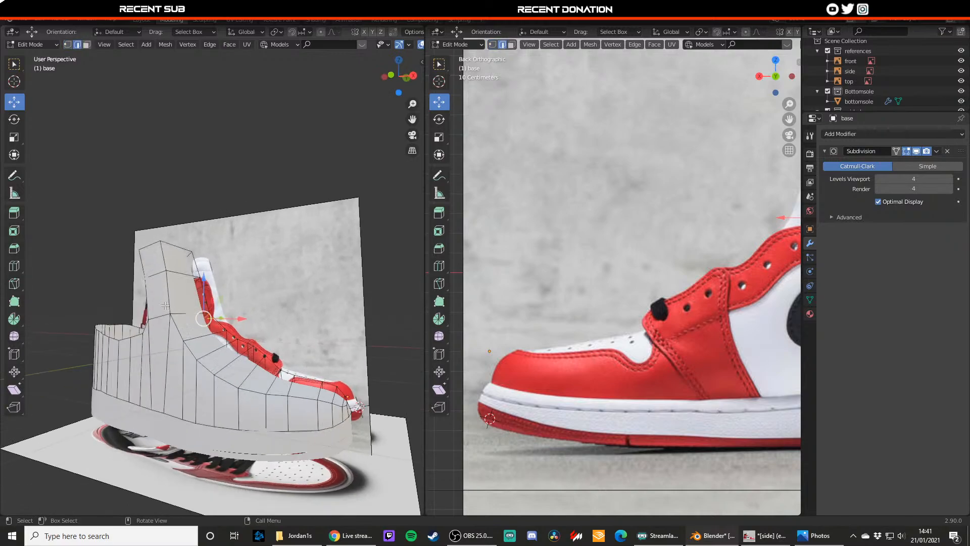
key("2")
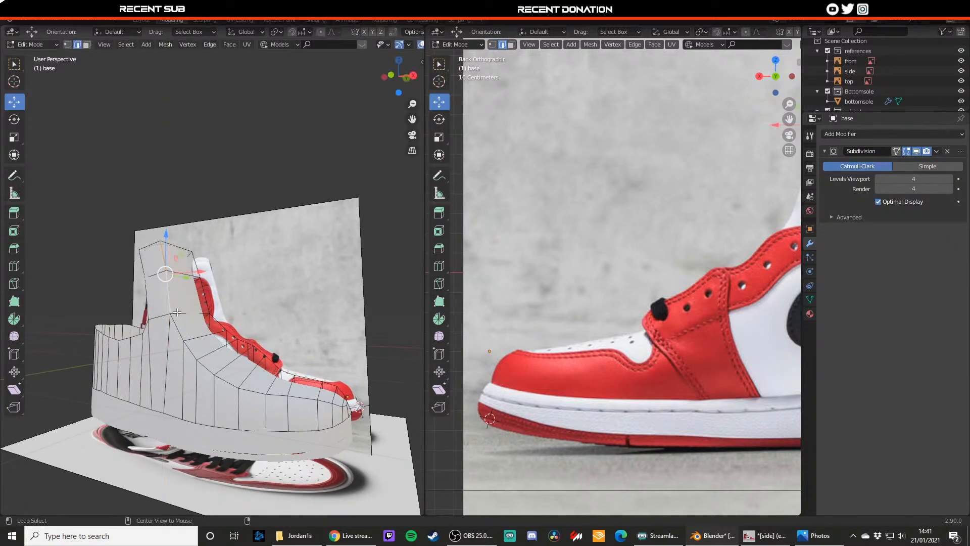
middle_click_drag(175, 327, 196, 356)
scroll(197, 356, "up", 5)
scroll(195, 343, "down", 2)
key("1")
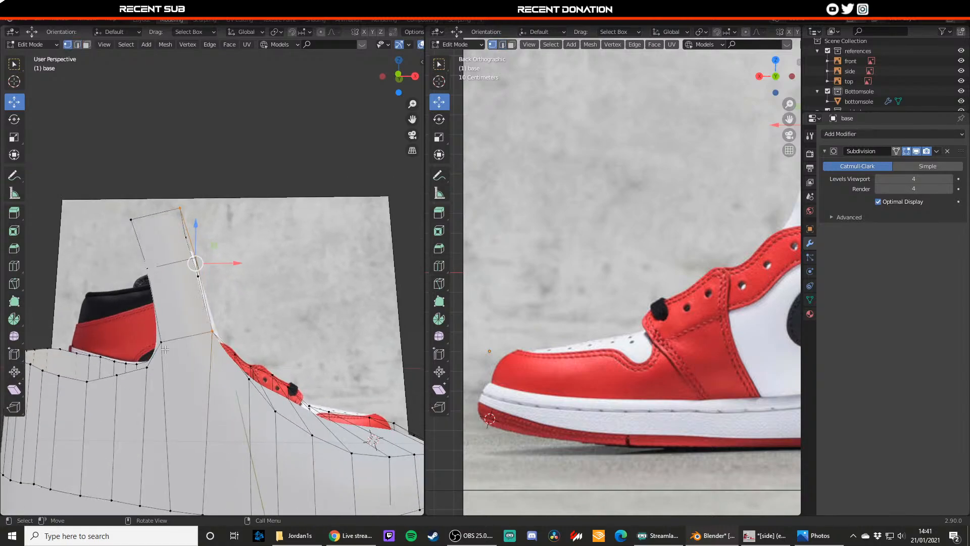
key("Tab")
middle_click_drag(195, 342, 223, 324)
key("Tab")
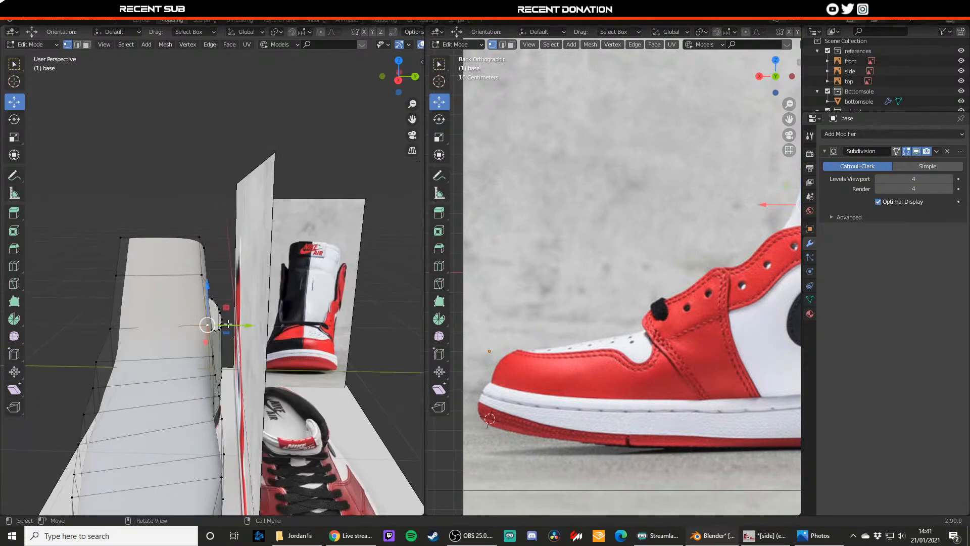
key("g")
left_click_drag(222, 324, 221, 324)
key("Tab")
scroll(203, 327, "down", 2)
middle_click_drag(199, 328, 114, 330)
scroll(114, 330, "down", 4)
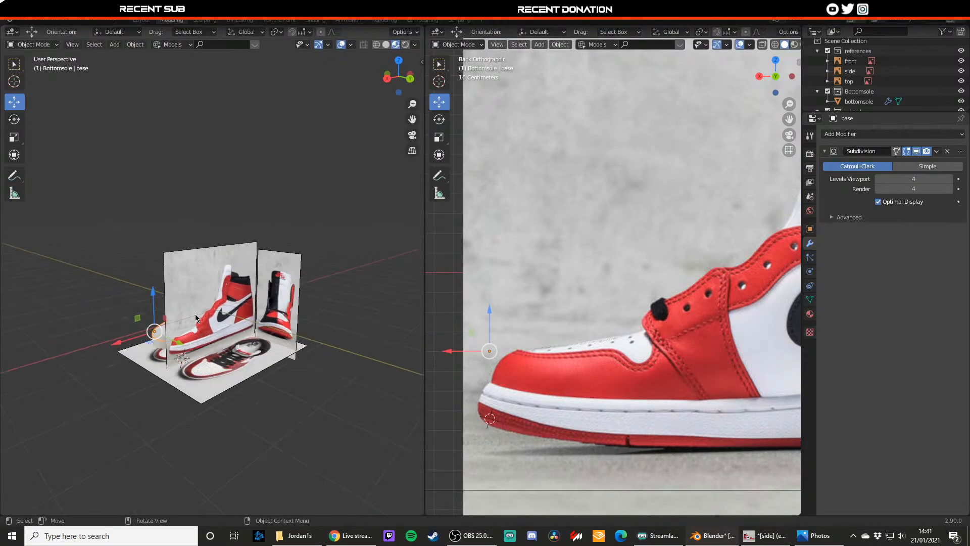
- Move the front reference image farther from the model along Y, to 2.7172 m
left_click(290, 307)
left_click_drag(302, 309, 403, 337)
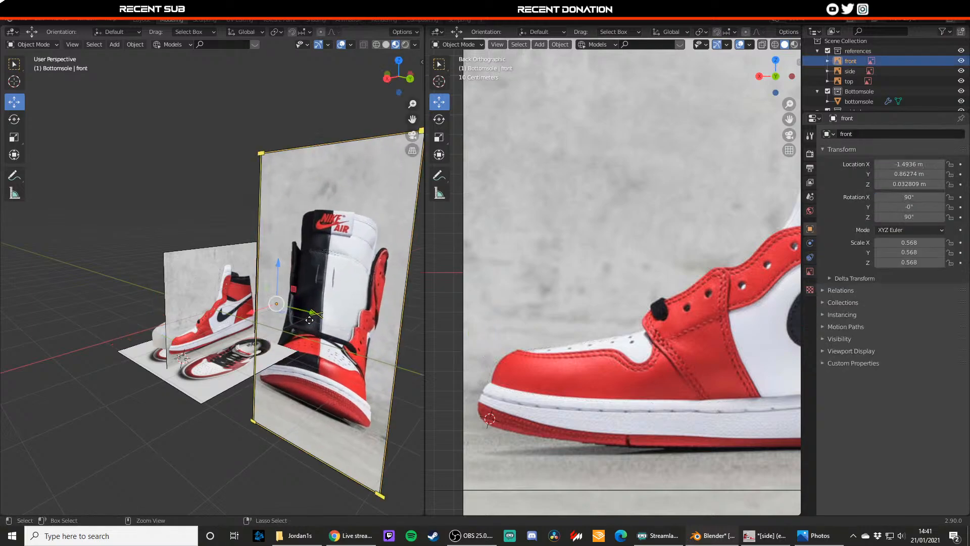
key("ctrl+z")
key("ctrl+z")
key("ctrl+shift+z")
key("ctrl+shift+z")
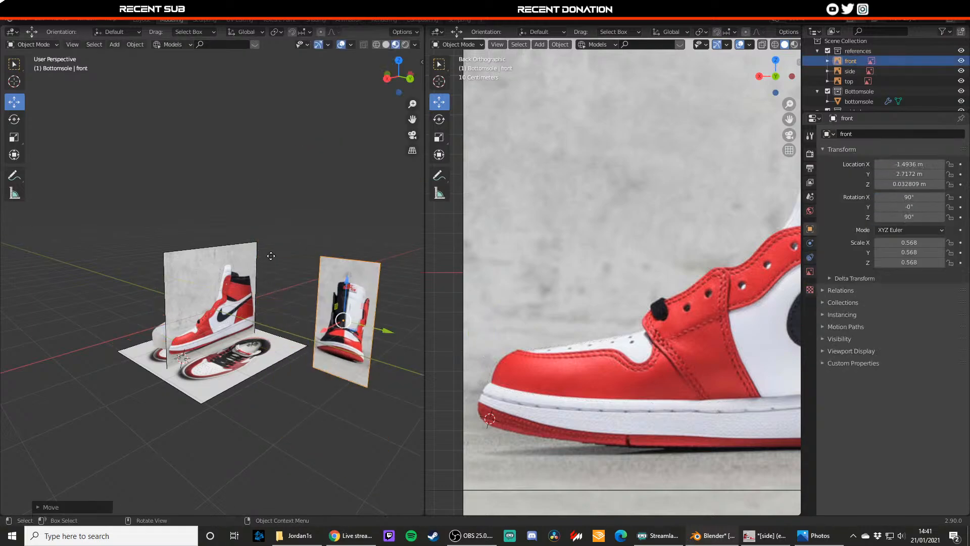
- Compare the shoe's wireframe silhouette with the side reference image in front and back views
key("KP_1")
scroll(305, 251, "up", 5)
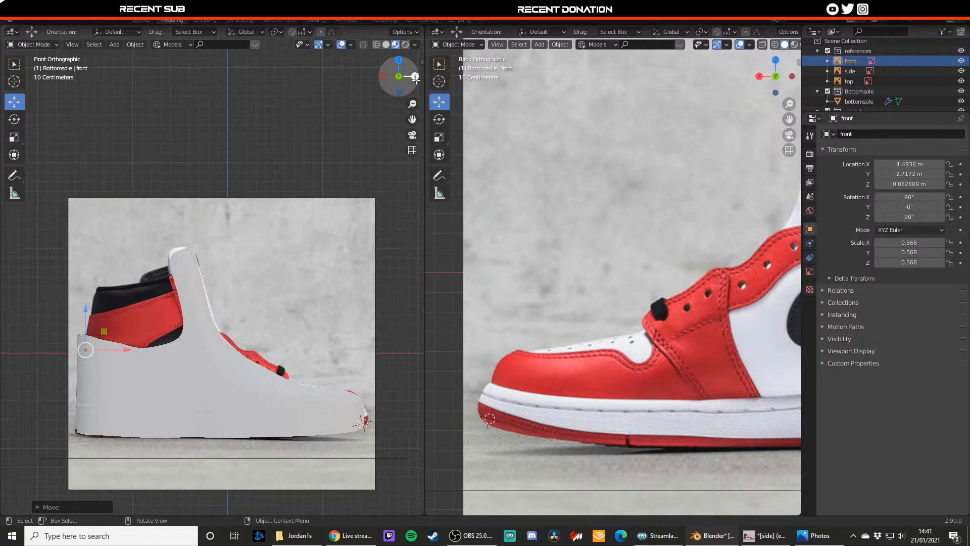
left_click(399, 76)
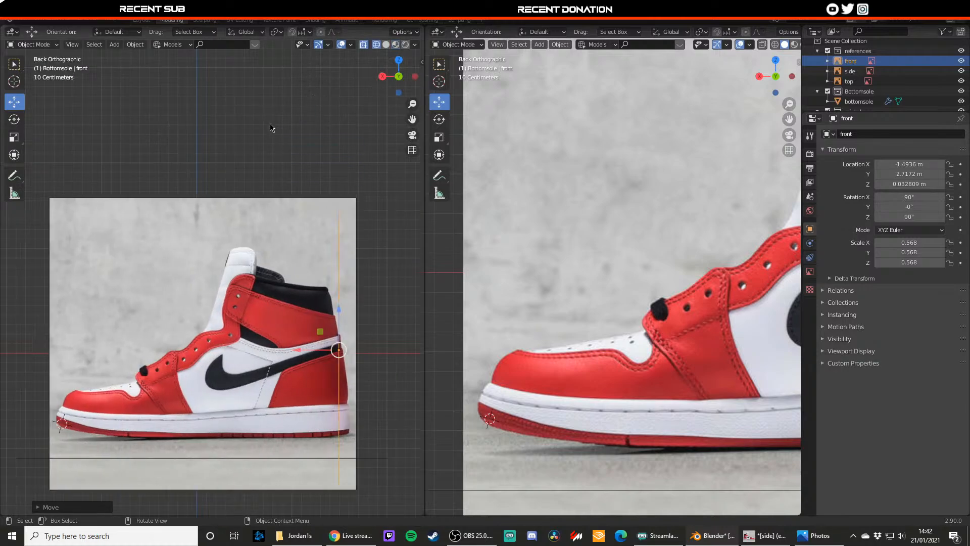
left_click(399, 76)
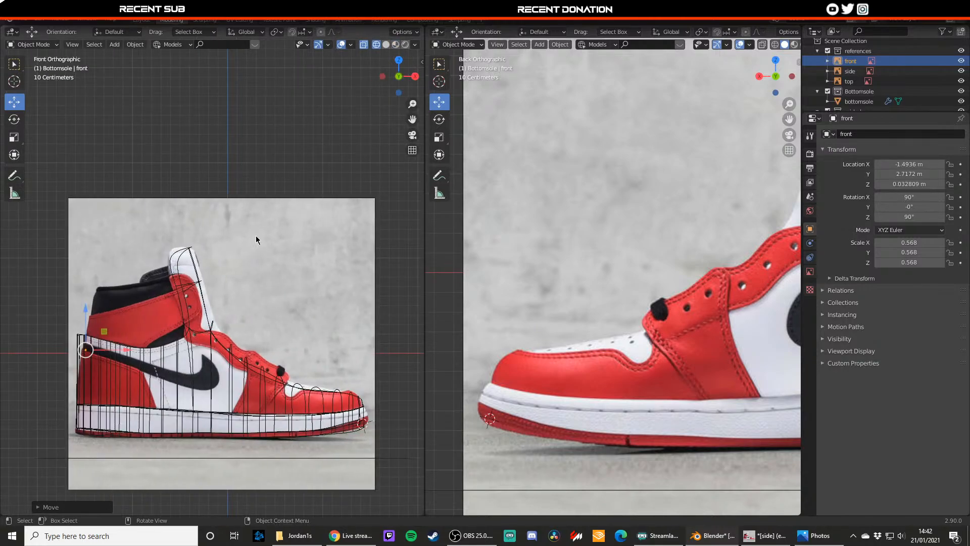
mouse_move(256, 240)
middle_mouse_down()
mouse_move(244, 271)
mouse_move(182, 331)
mouse_move(186, 251)
mouse_move(209, 224)
mouse_move(254, 273)
middle_mouse_up()
key("z")
left_click(176, 350)
middle_click_drag(252, 353, 320, 347)
- Inspect the vertices along the midsole's upper rim near the heel
scroll(318, 347, "up", 4)
middle_click_drag(210, 319, 186, 368)
left_click(183, 369)
key("Tab")
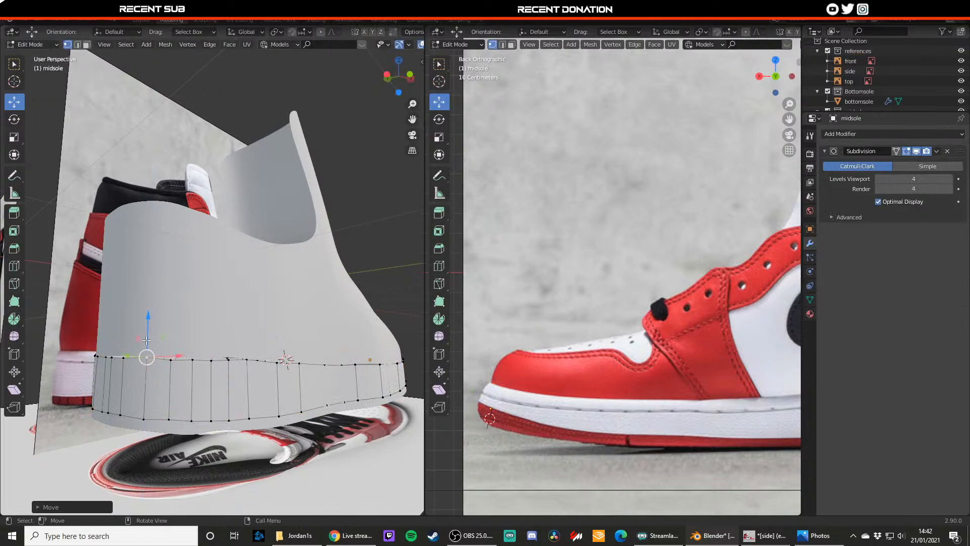
left_click(121, 347)
left_click(111, 346)
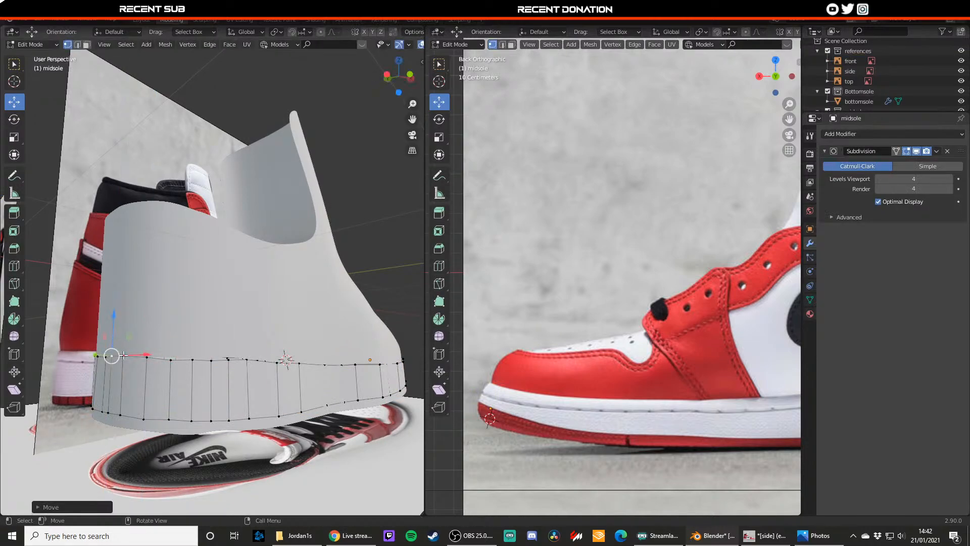
key("Tab")
middle_click_drag(164, 346, 229, 335)
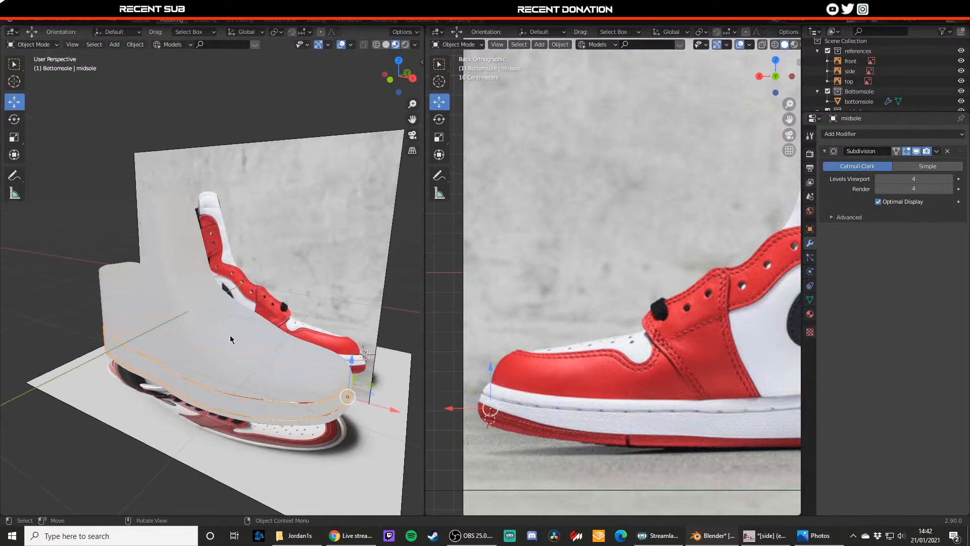
- Add two lengthwise loop cuts to the base, running from the top of the tongue down to the toe
scroll(145, 265, "up", 2)
middle_click_drag(132, 300, 202, 324)
left_click(186, 322)
key("Tab")
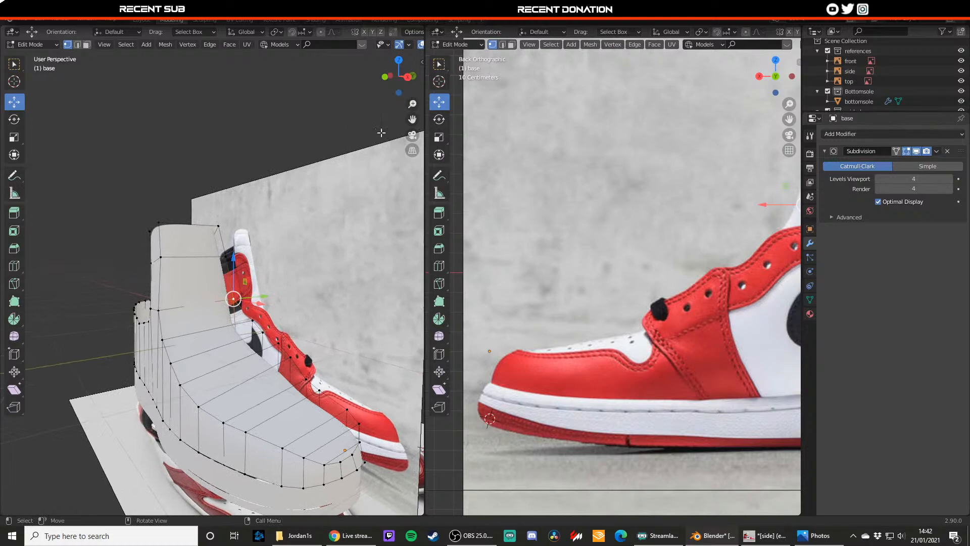
left_click(389, 76)
left_click(415, 76)
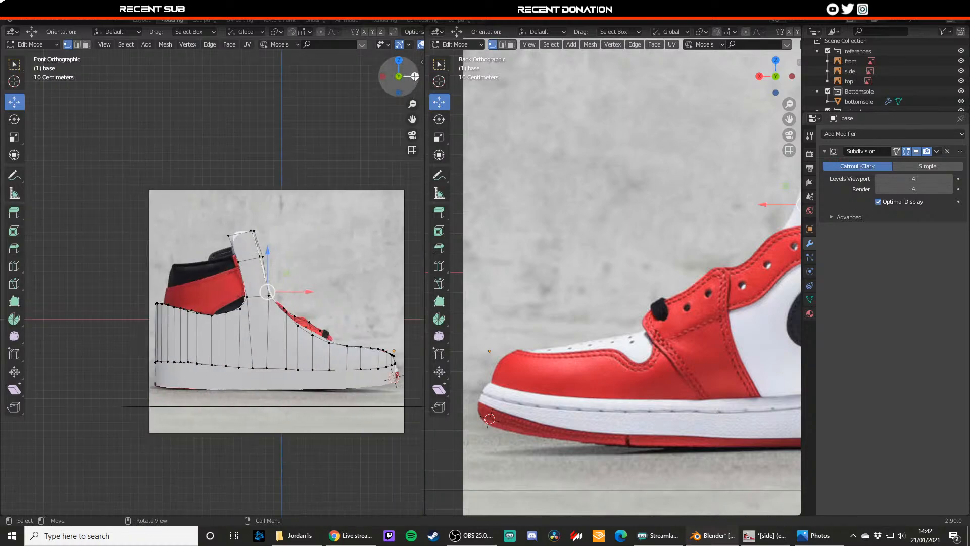
middle_click_drag(322, 291, 262, 275, "shift")
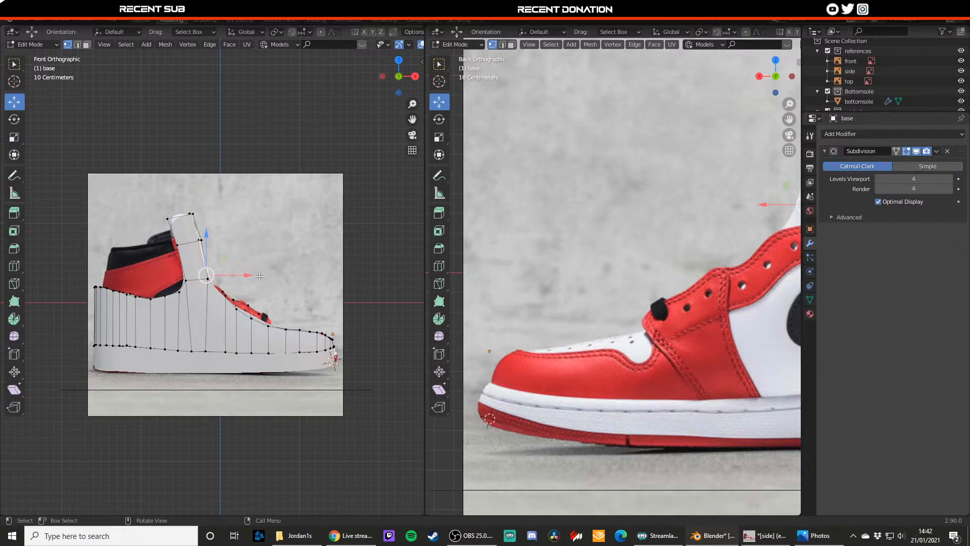
middle_click_drag(260, 276, 223, 255)
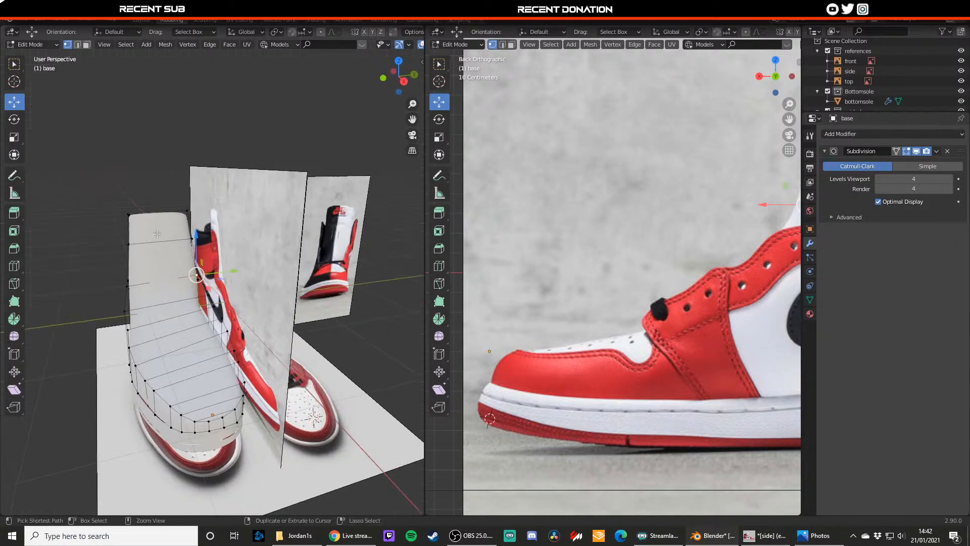
key("g")
key("g")
left_click(136, 237)
key("ctrl+r")
left_click(164, 224)
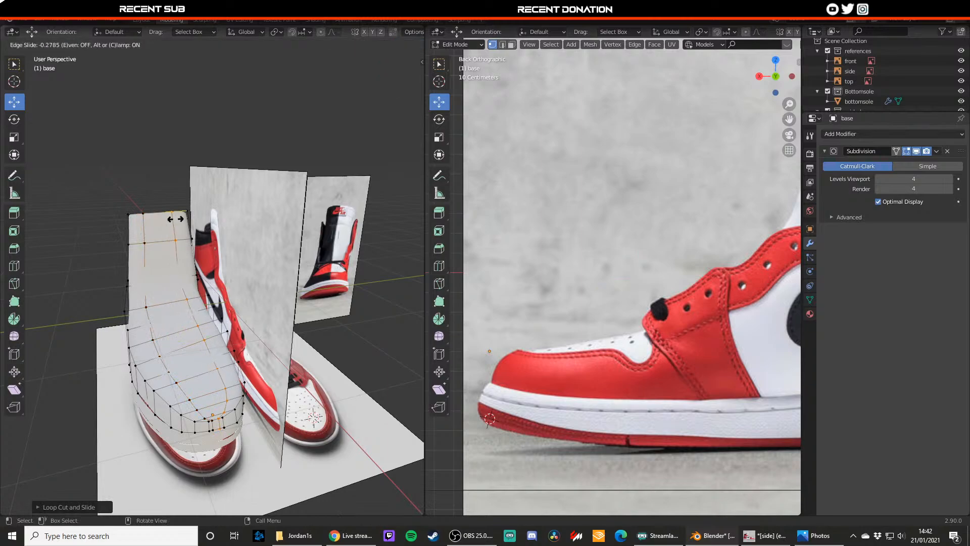
left_click(169, 221)
- Select both new lengthwise loops on the base and raise them slightly along Z to round the upper surface
left_click(152, 315, "alt")
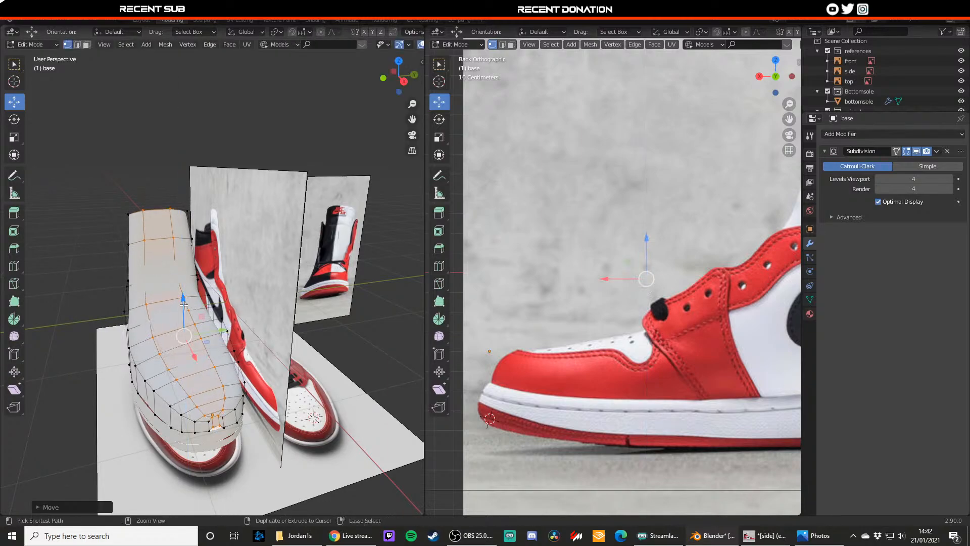
middle_click_drag(183, 306, 228, 316)
left_click_drag(213, 306, 214, 302)
middle_click_drag(214, 303, 204, 302)
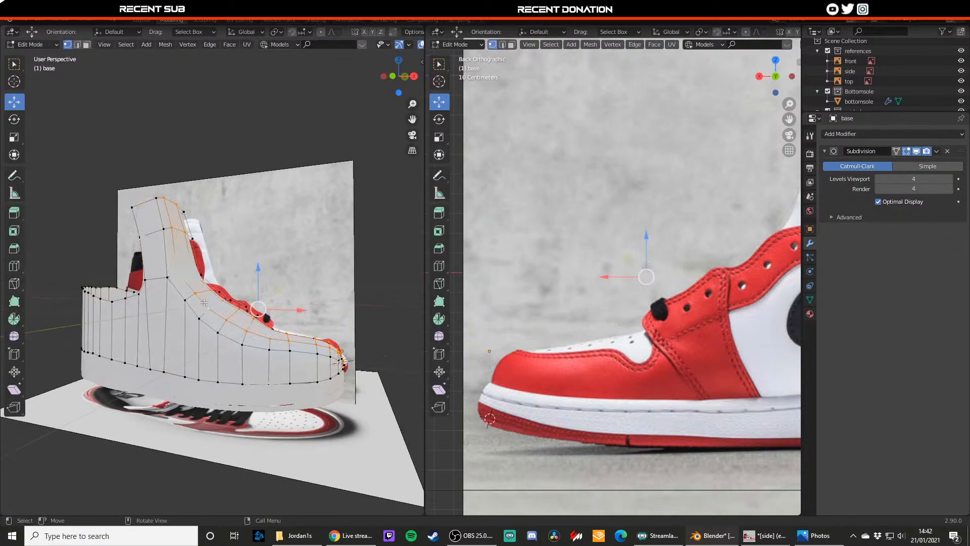
- Lower the edge loop along the side ridge of the base's upper slightly along Z
left_click(191, 308, "alt")
key("g")
key("z")
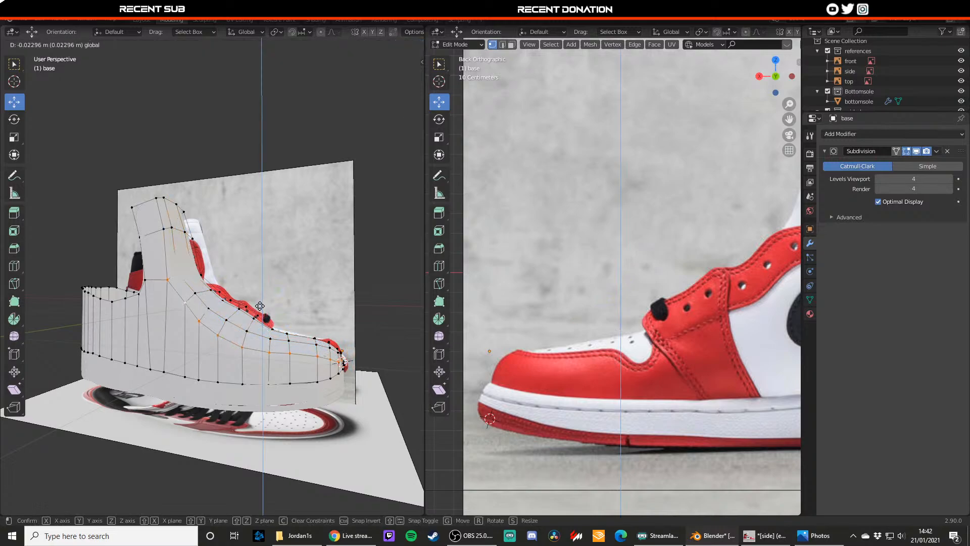
left_click(260, 307)
- Raise the two lengthwise loops running from the top of the base's tongue to the toe slightly along Z
middle_click_drag(260, 307, 174, 364)
left_click(174, 364, "alt")
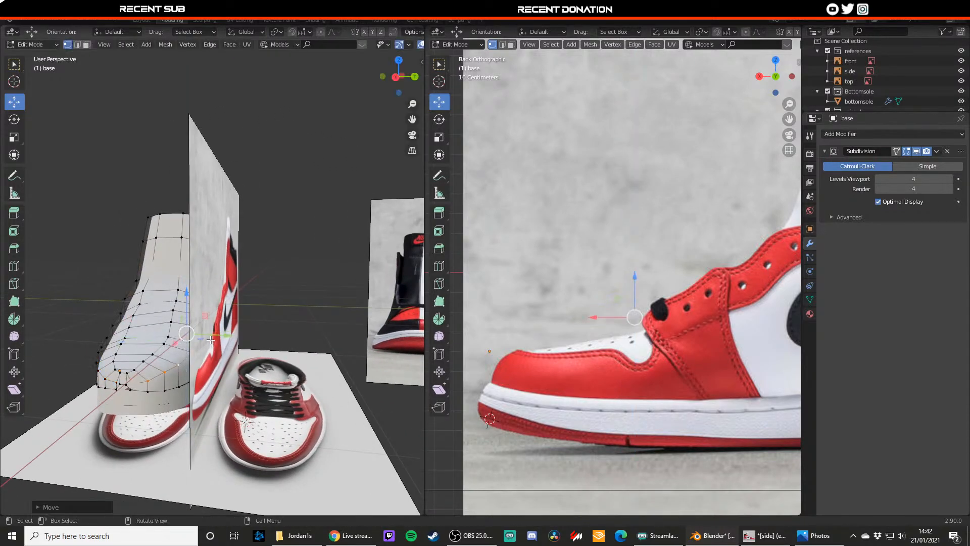
middle_click_drag(216, 338, 170, 326)
left_click(188, 297, "alt")
key("g")
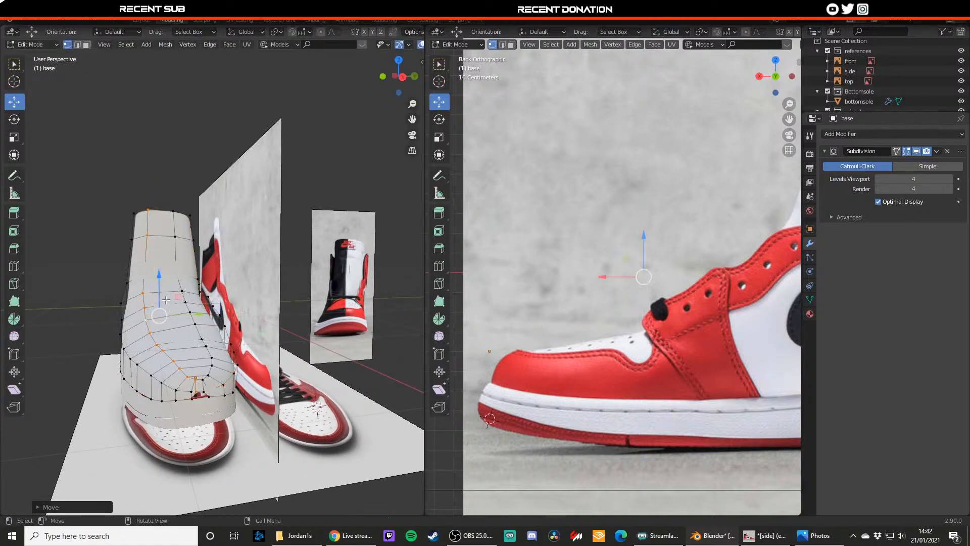
key("z")
left_click(192, 292)
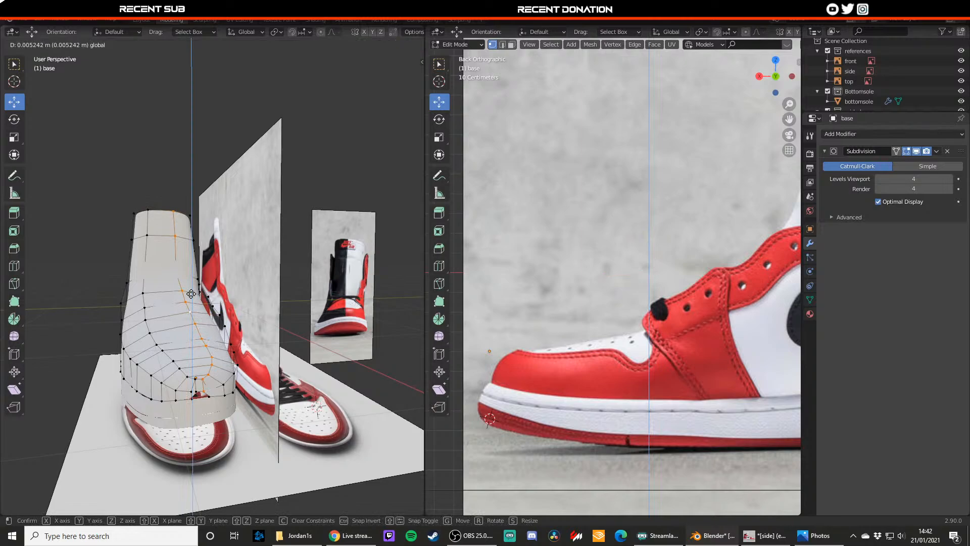
- Select the vertices on one side edge of the base's tongue and shift them slightly sideways
scroll(185, 289, "up", 5)
mouse_move(182, 288)
middle_mouse_down()
mouse_move(227, 294)
mouse_move(171, 269)
mouse_move(178, 280)
middle_mouse_up()
scroll(222, 295, "down", 3)
left_click(155, 274)
left_click(195, 270, "shift")
left_click(182, 302, "shift")
left_click(153, 304, "shift")
left_click_drag(193, 272, 188, 272)
- Move the vertices on the opposite side edge of the tongue about 0.02 m along Y and leave mesh editing
middle_click_drag(308, 286, 177, 311)
middle_click_drag(252, 278, 275, 297)
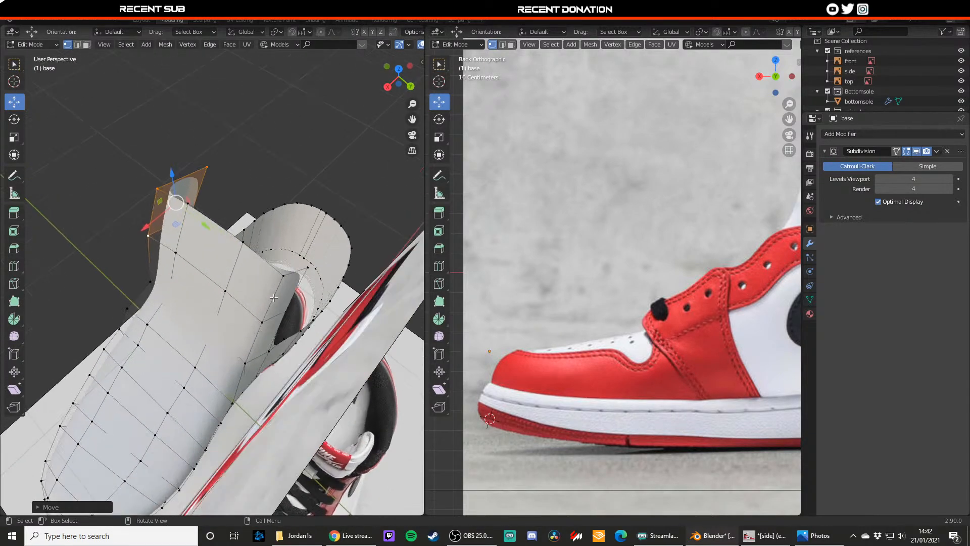
left_click(285, 279)
left_click(304, 271, "shift")
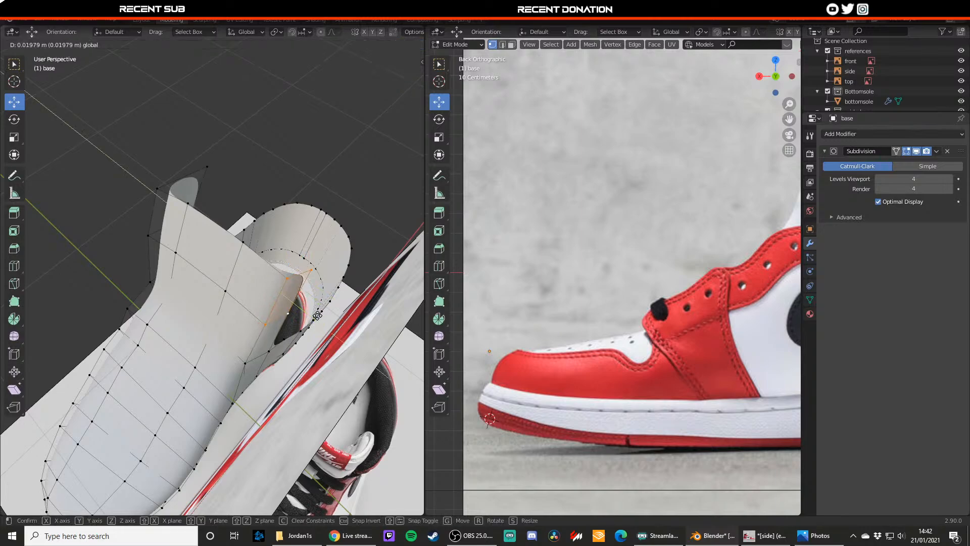
key("Tab")
scroll(265, 192, "down", 3)
left_click(263, 189)
middle_click_drag(169, 311, 248, 235)
scroll(242, 273, "down", 9)
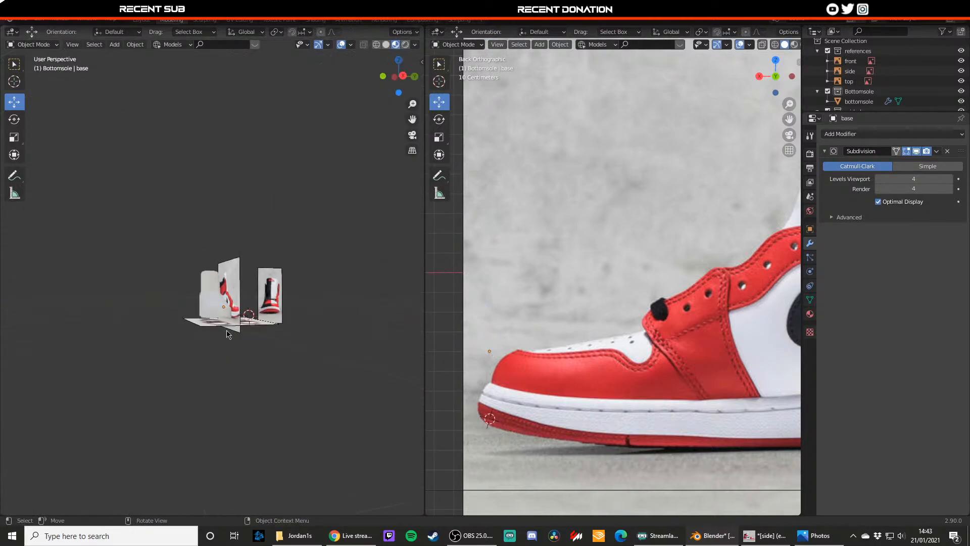
scroll(227, 332, "up", 4)
middle_click_drag(208, 277, 146, 296)
left_click(212, 244)
left_click_drag(240, 254, 263, 276)
key("ctrl+z")
key("ctrl+z")
- Hide the side reference image and reopen the base's mesh for editing, viewed from the unobstructed side
left_click(234, 256)
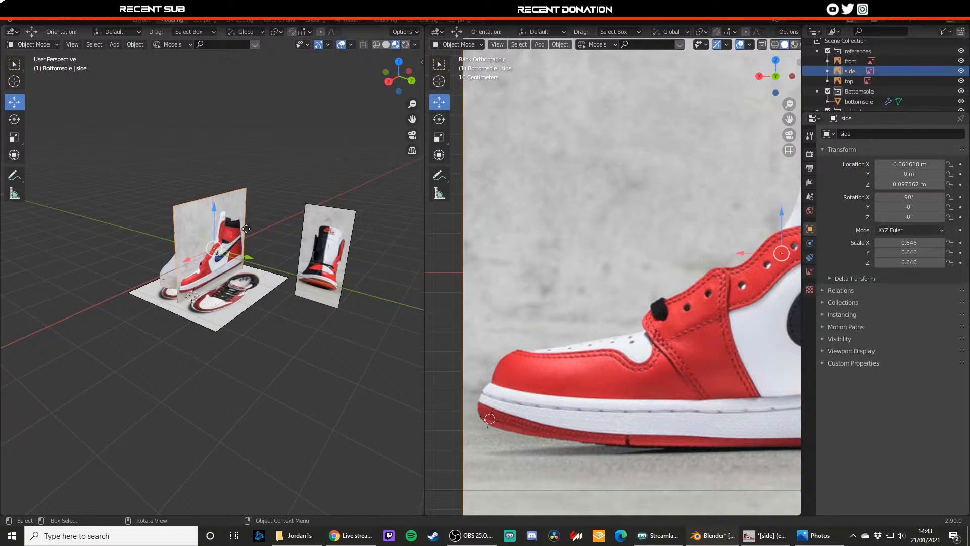
key("h")
scroll(238, 243, "up", 5)
middle_click_drag(208, 290, 147, 372)
left_click(184, 344)
key("Tab")
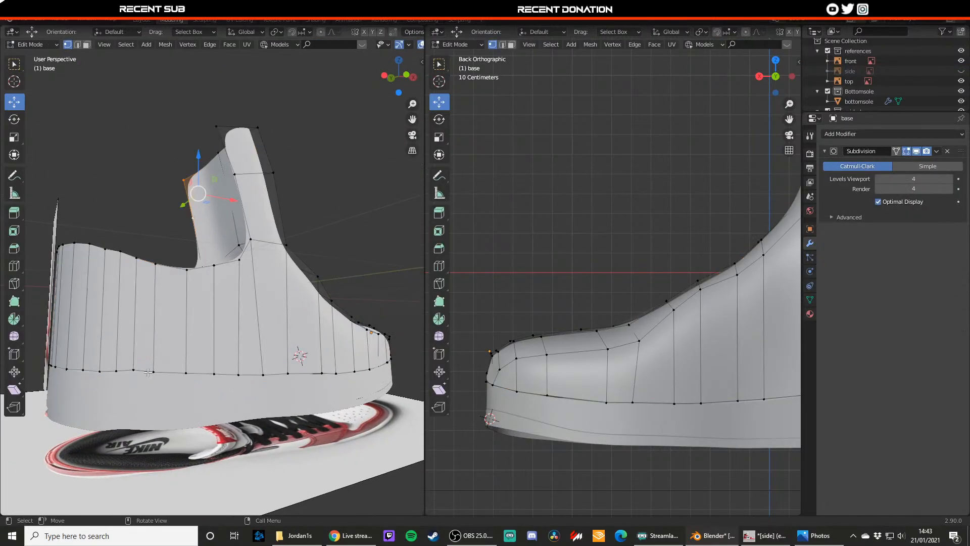
- Compare the base mesh with the top reference image in top orthographic view, in both solid and wireframe shading
key("Tab")
key("KP_5")
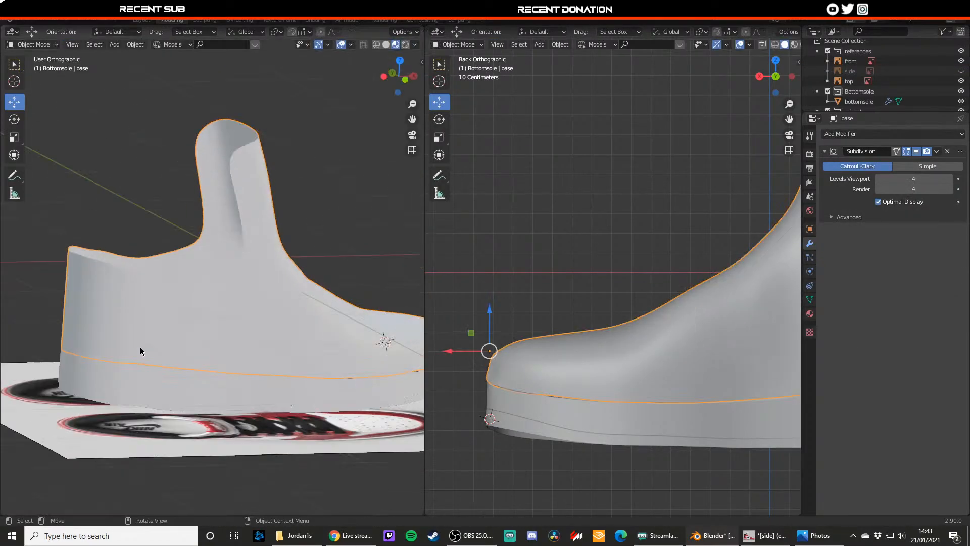
key("KP_7")
middle_click_drag(233, 299, 238, 319, "shift")
scroll(237, 319, "up", 3)
scroll(239, 320, "down", 4)
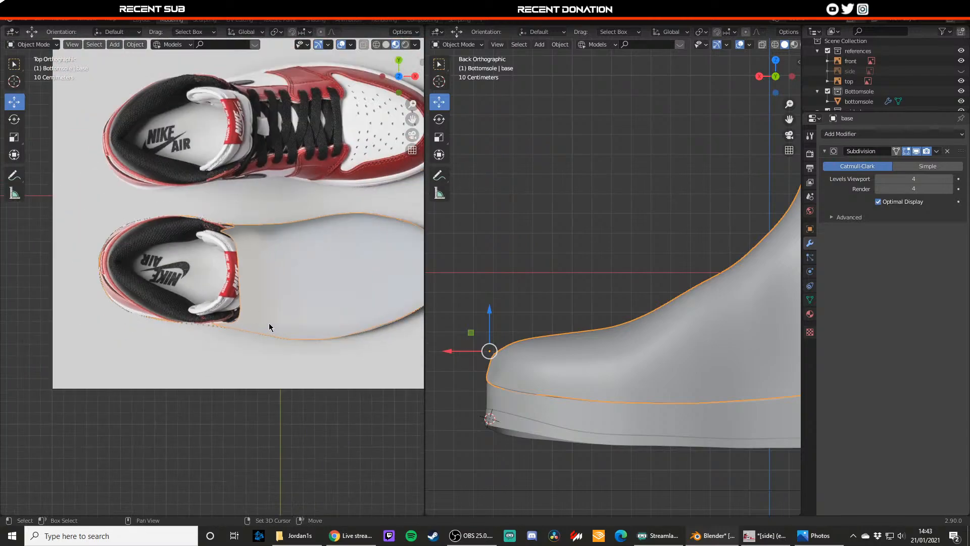
key("Tab")
scroll(198, 305, "up", 3)
key("alt+a")
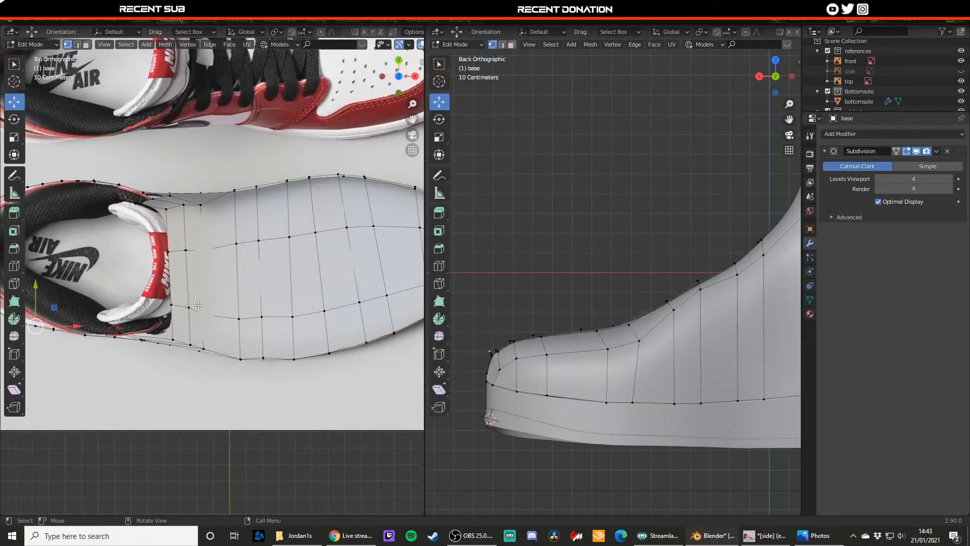
mouse_move(198, 305)
middle_mouse_down("shift")
mouse_move(238, 294)
mouse_move(185, 303)
middle_mouse_up("shift")
key("Tab")
key("Tab")
key("shift+z")
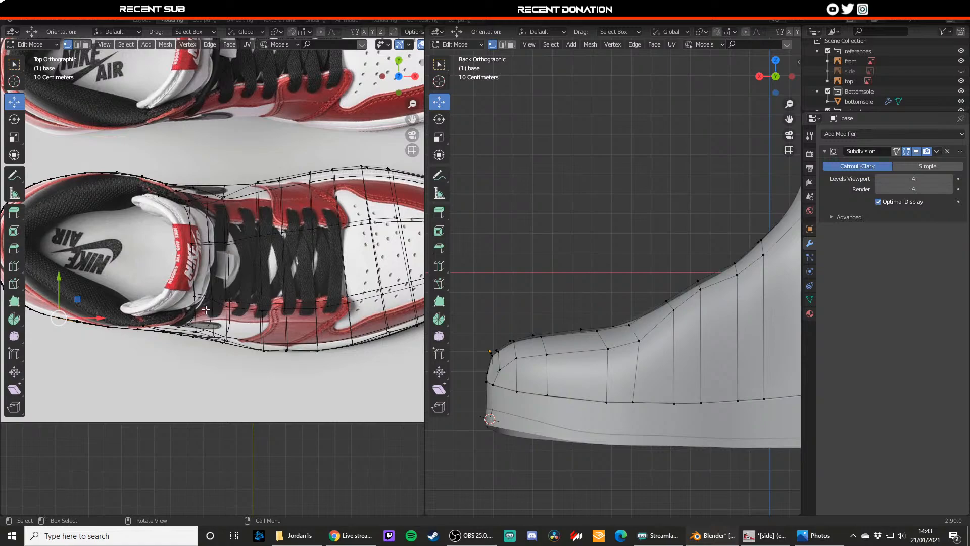
key("alt+Tab")
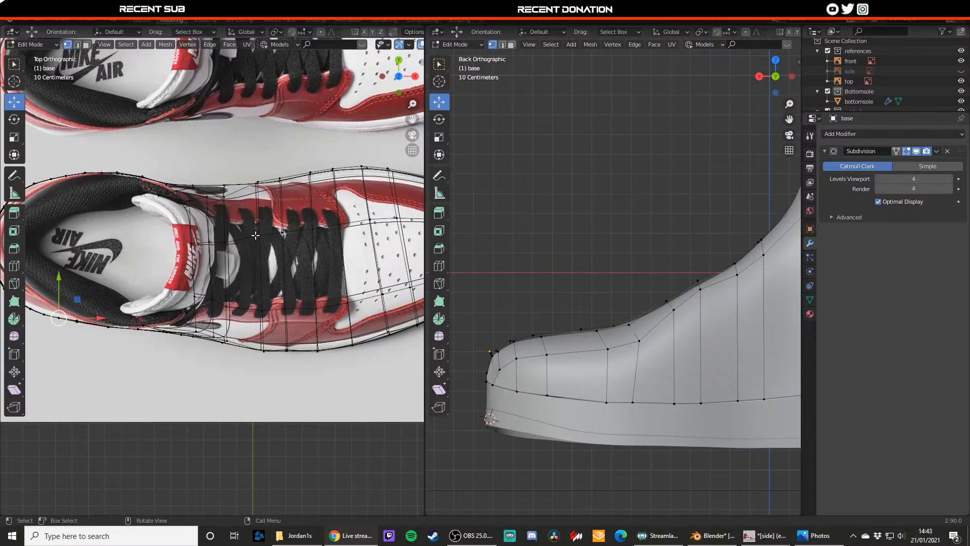
- Reposition the collar vertex at the foot of the tongue on the near side of the base mesh
middle_click_drag(255, 235, 224, 198)
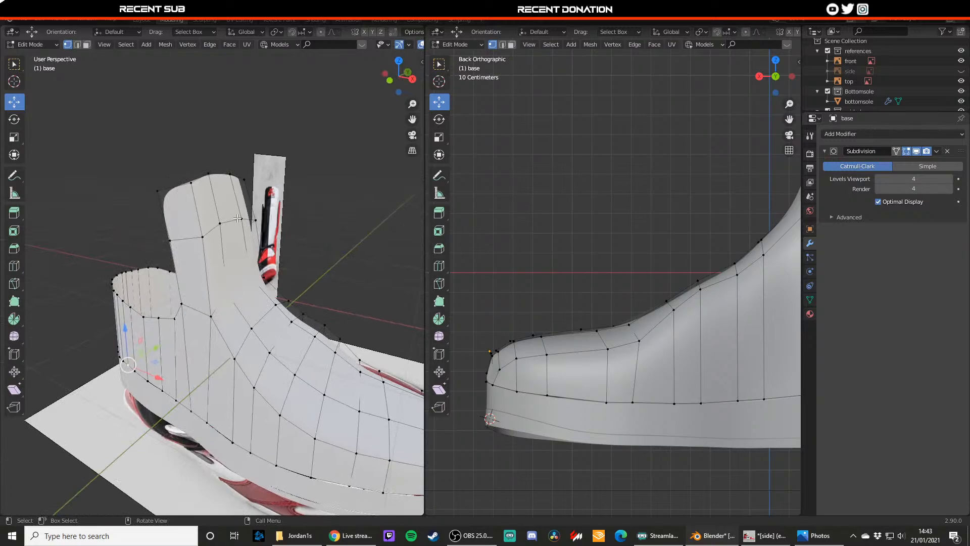
middle_click_drag(230, 255, 269, 243)
left_click(203, 307)
left_click_drag(210, 282, 227, 314)
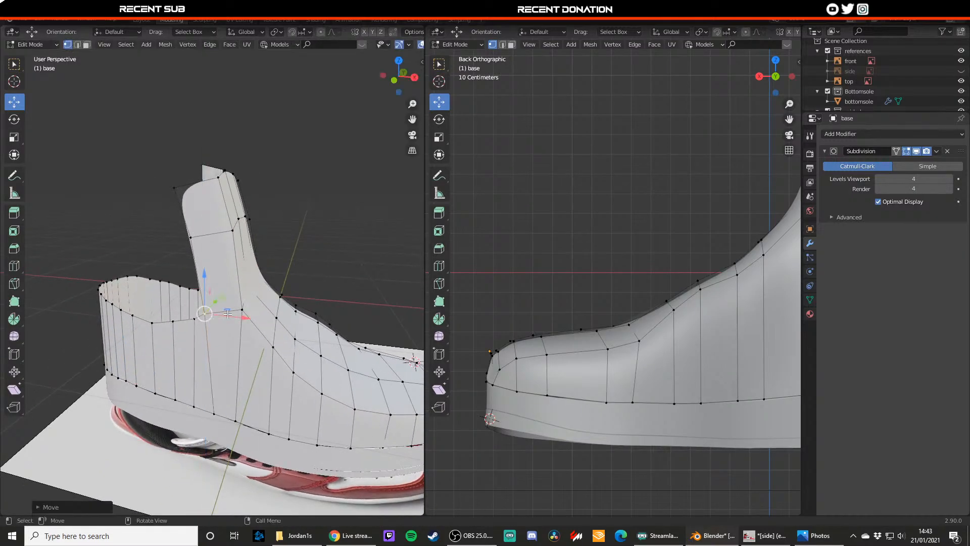
- Examine the smoothed upper from the front and side in Object Mode
key("Tab")
middle_click_drag(566, 303, 637, 339)
scroll(581, 324, "down", 3)
middle_click_drag(545, 318, 527, 341)
scroll(600, 308, "up", 3)
scroll(523, 324, "down", 4)
middle_click_drag(520, 307, 577, 346)
scroll(554, 314, "up", 2)
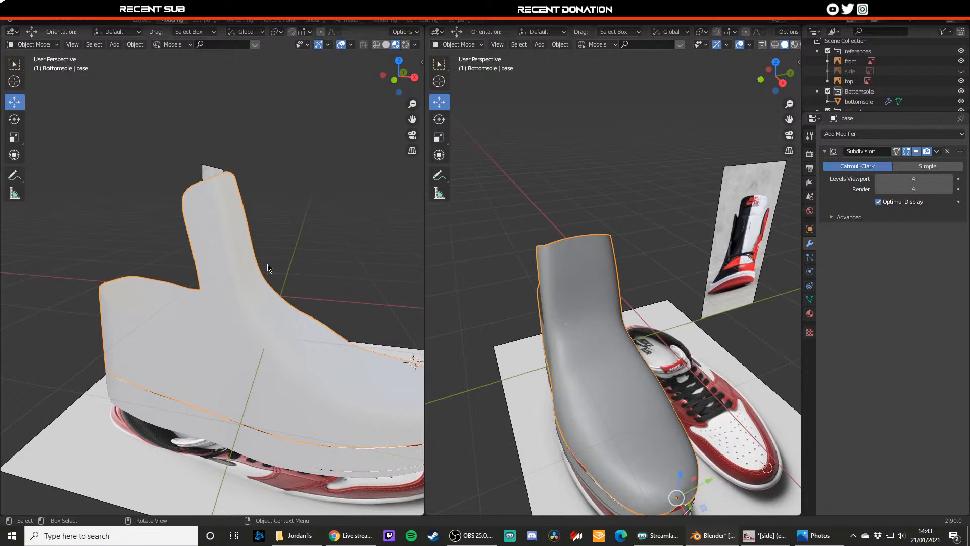
- Locate the vertices of the collar edge, tongue top and tongue base against the top reference image
key("KP_7")
scroll(255, 270, "up", 4)
key("Tab")
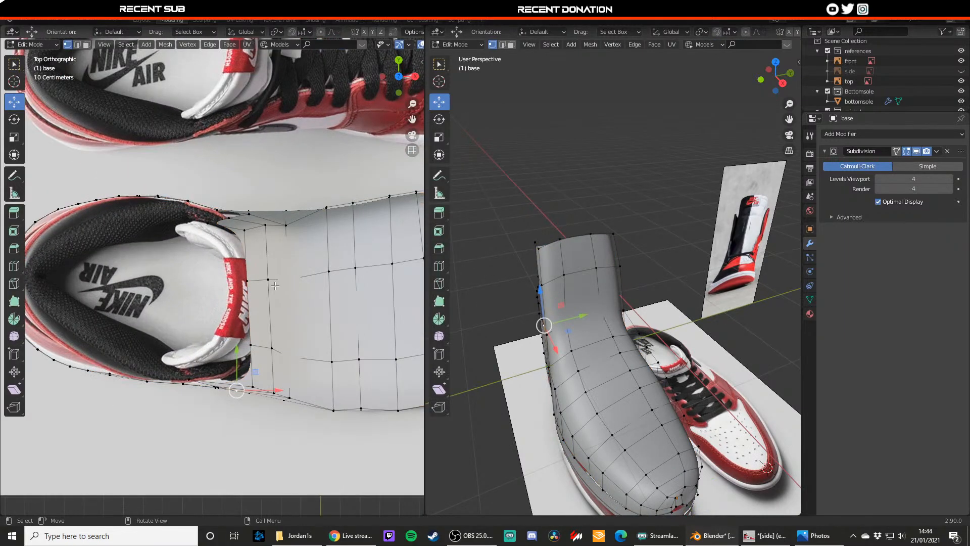
middle_click_drag(566, 313, 558, 353)
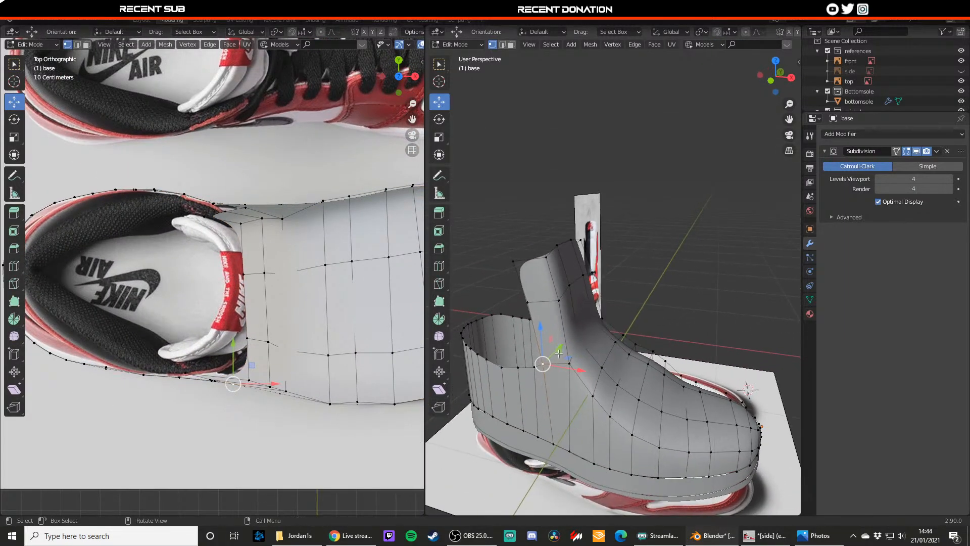
left_click(536, 367)
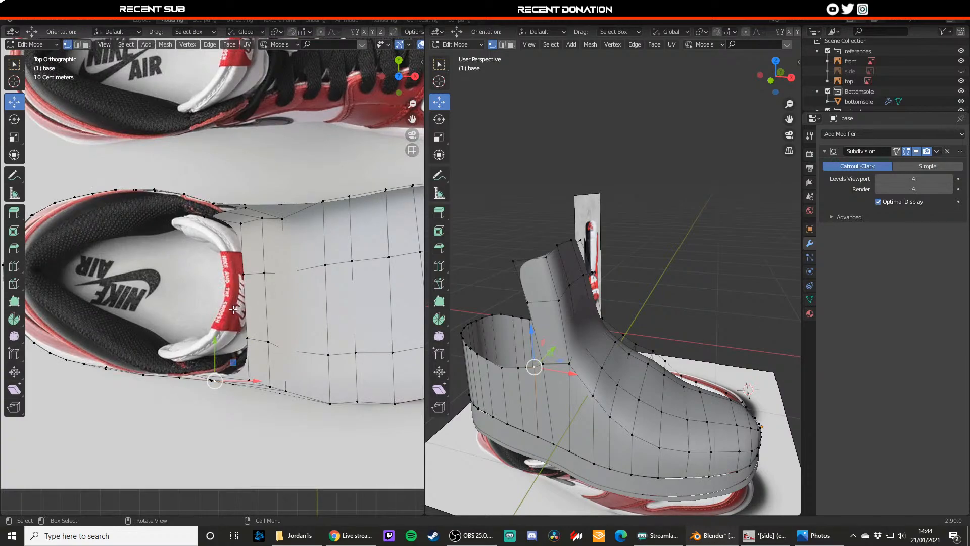
key("Tab")
scroll(249, 329, "up", 2)
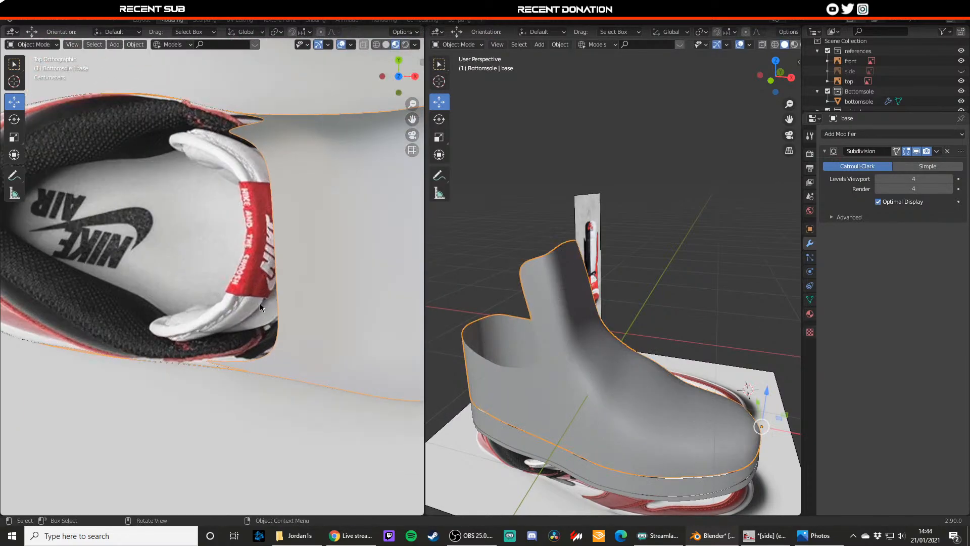
key("Tab")
left_click(545, 258)
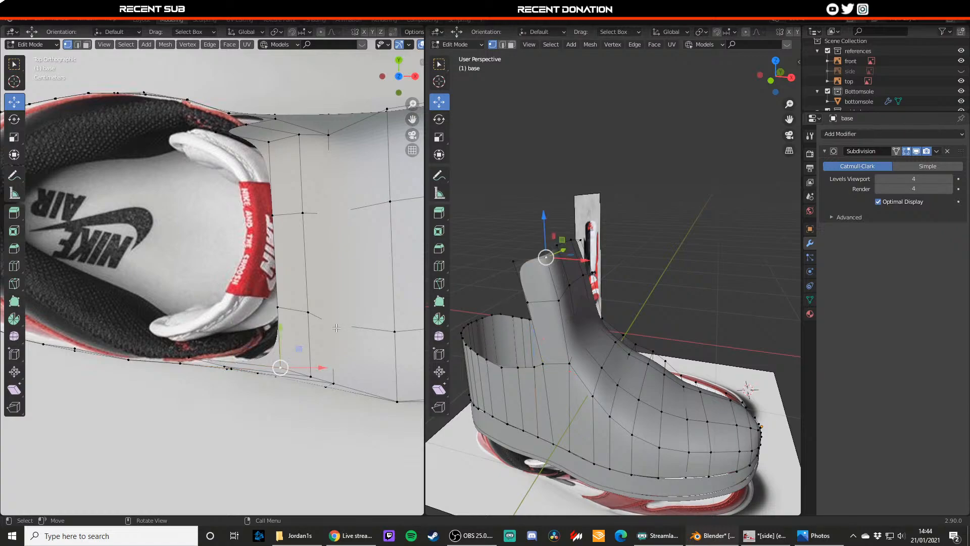
middle_click_drag(308, 356, 343, 390)
left_click(344, 390)
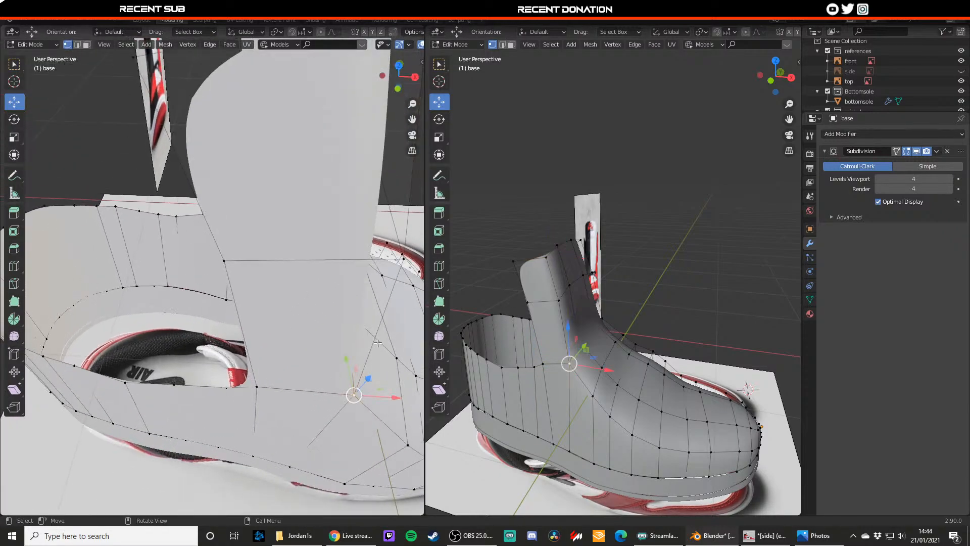
key("KP_7")
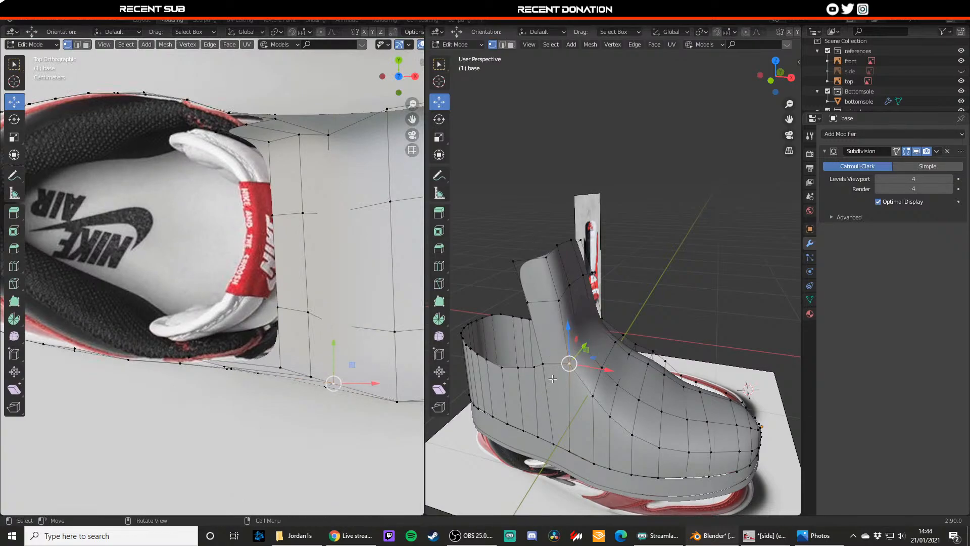
- Move the collar vertex beside the tongue base inward along Y, and try the same on the adjacent tongue-base vertex
middle_click_drag(553, 379, 599, 398)
left_click(602, 401)
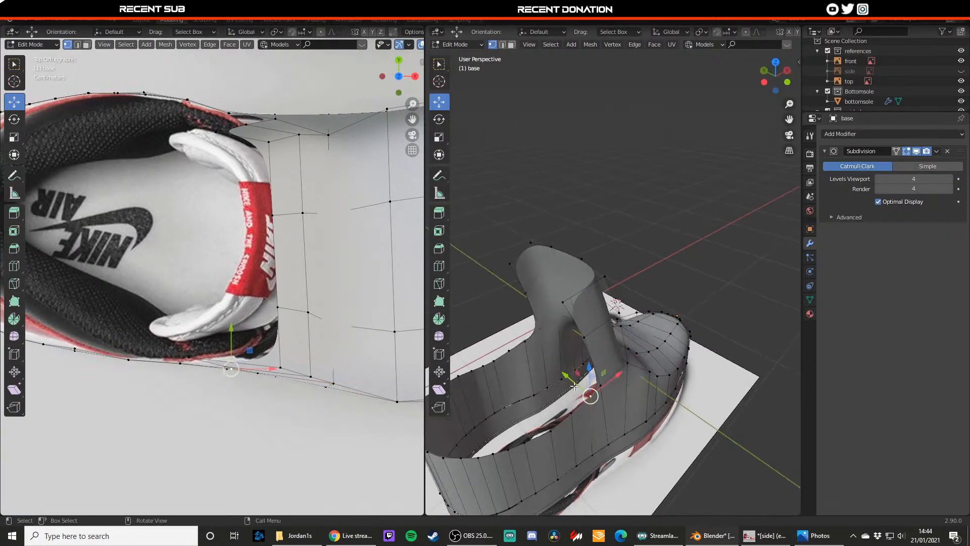
left_click(597, 387)
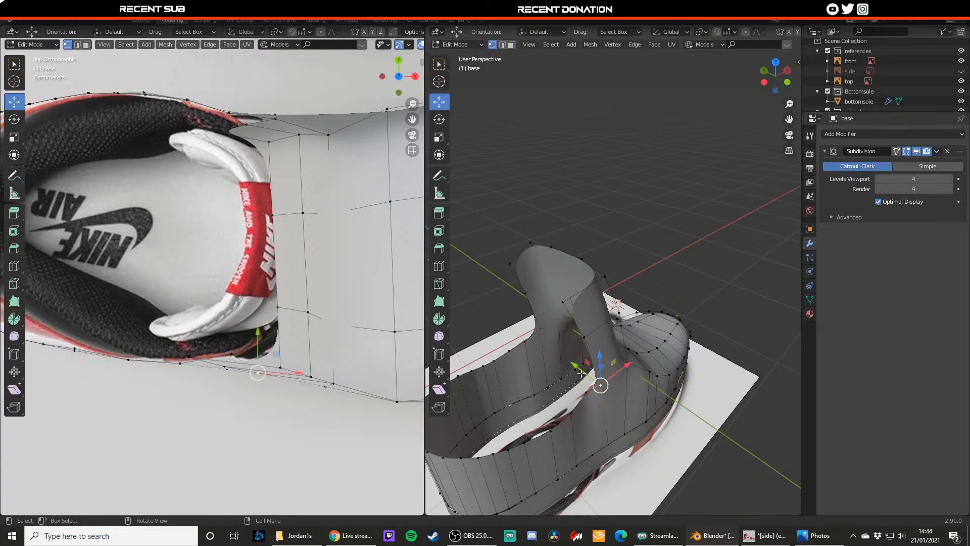
left_click_drag(581, 373, 611, 378)
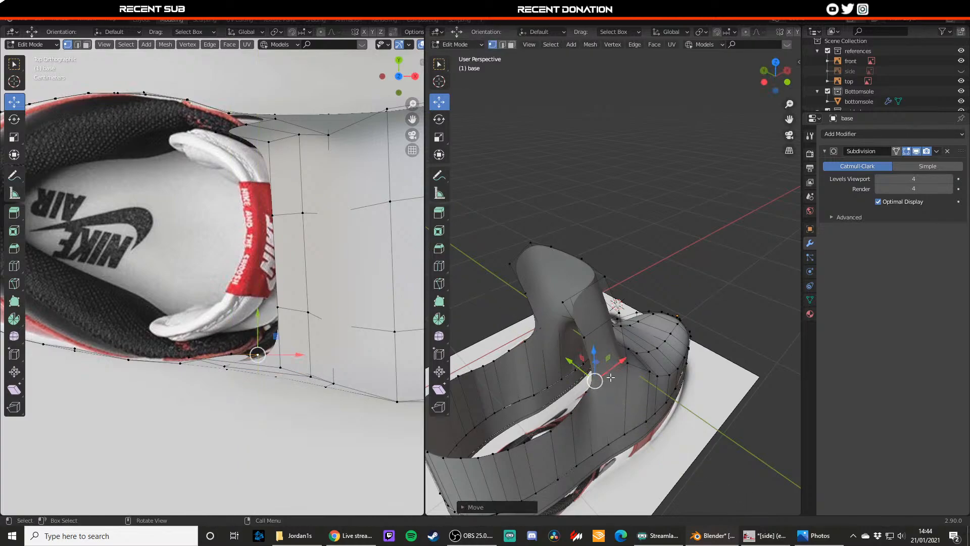
left_click(609, 357)
left_click(601, 351)
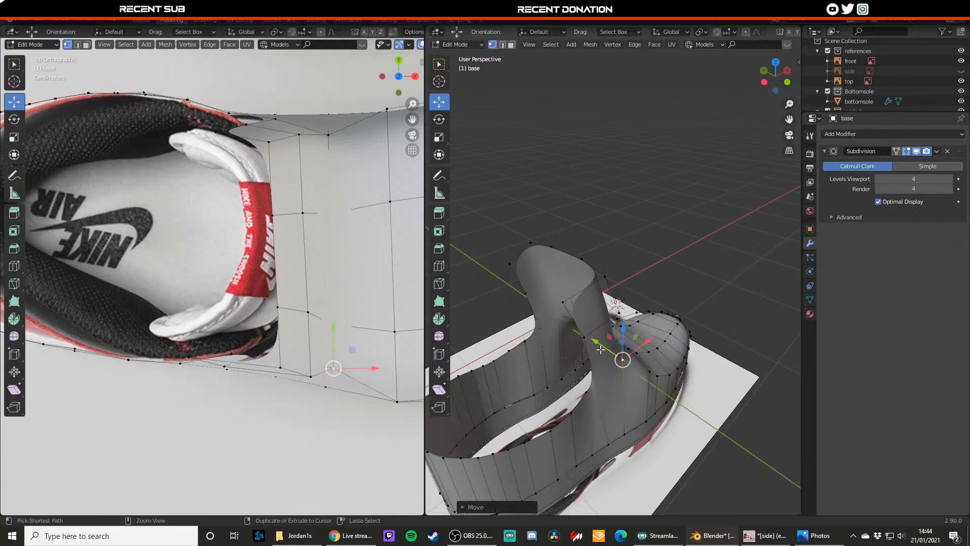
- Move the upper vertex on the tongue's side edge about -0.10 m along X and the one below it about 0.095 m along Y
left_click(563, 302)
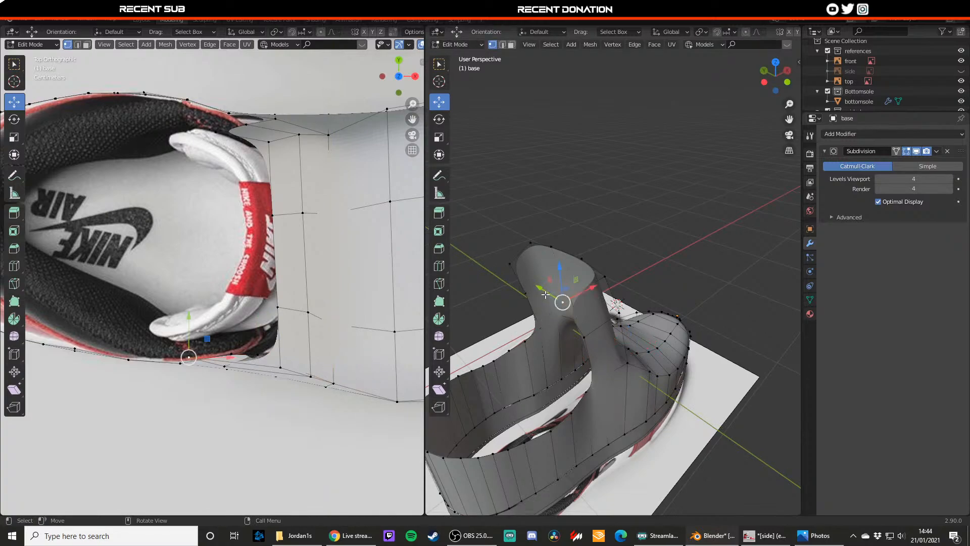
key("g")
key("x")
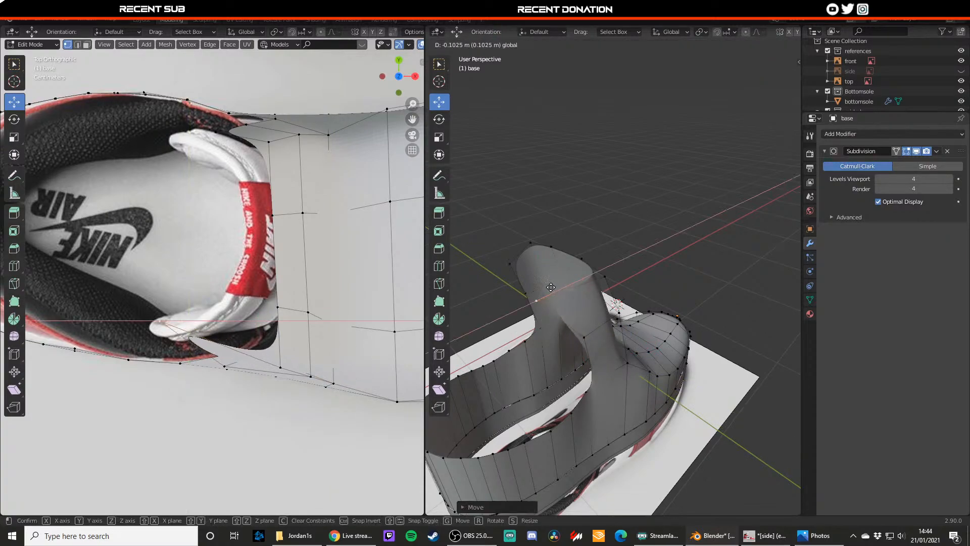
left_click(580, 329)
key("g")
key("y")
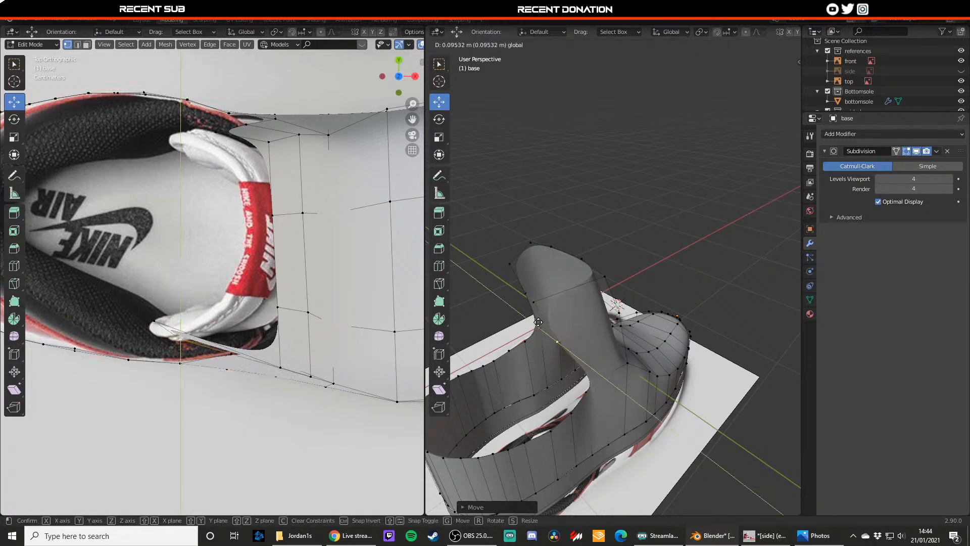
left_click(543, 319)
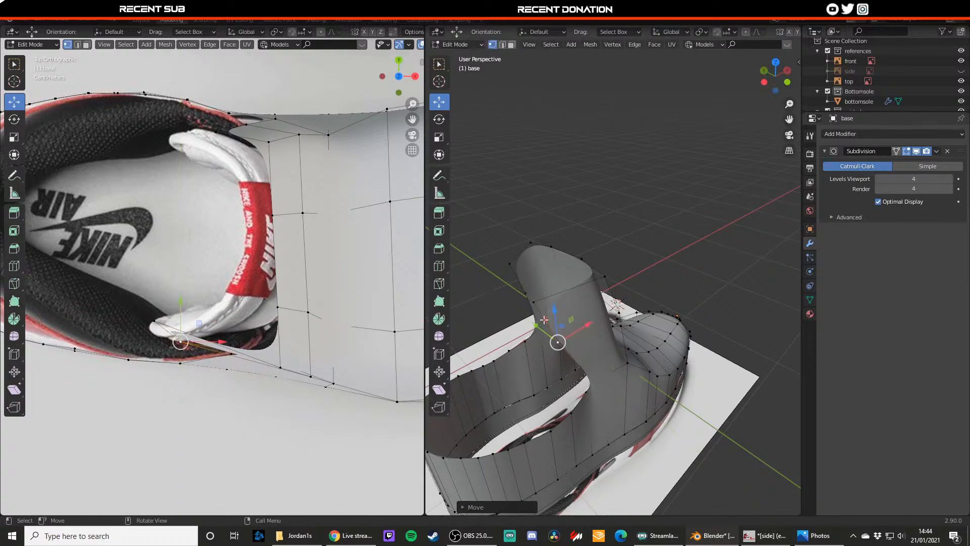
- Adjust the side vertices where the tongue joins the shoe body by moving them along Y
left_click(613, 314)
middle_click_drag(612, 314, 551, 357)
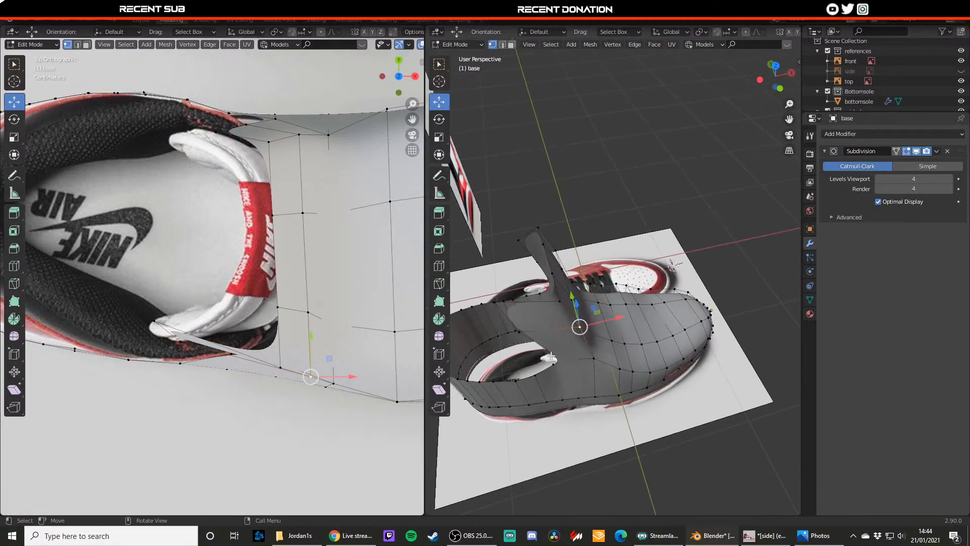
left_click_drag(572, 297, 597, 347)
left_click(593, 356)
- With X-ray on in top view, move three lower side-edge vertices below the laces inward along Y to match the reference outline
key("alt+z")
middle_click_drag(326, 340, 254, 316, "shift")
scroll(310, 342, "down", 1)
scroll(312, 342, "up", 2)
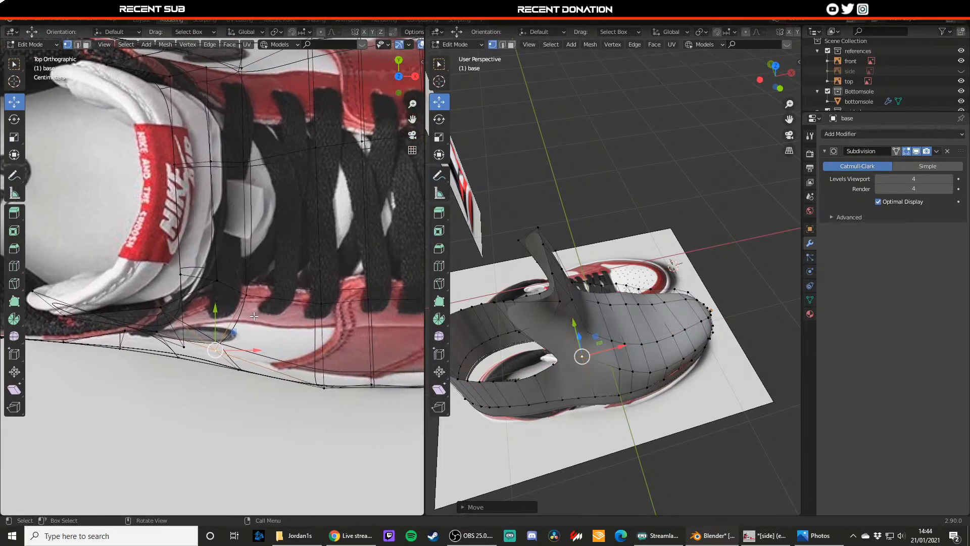
scroll(256, 315, "down", 4)
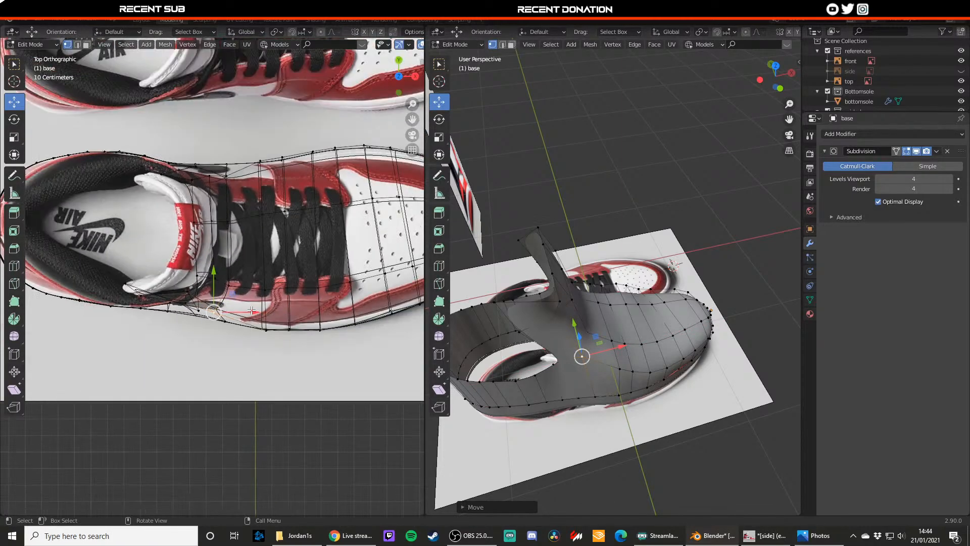
scroll(252, 310, "up", 3)
scroll(250, 309, "up", 1)
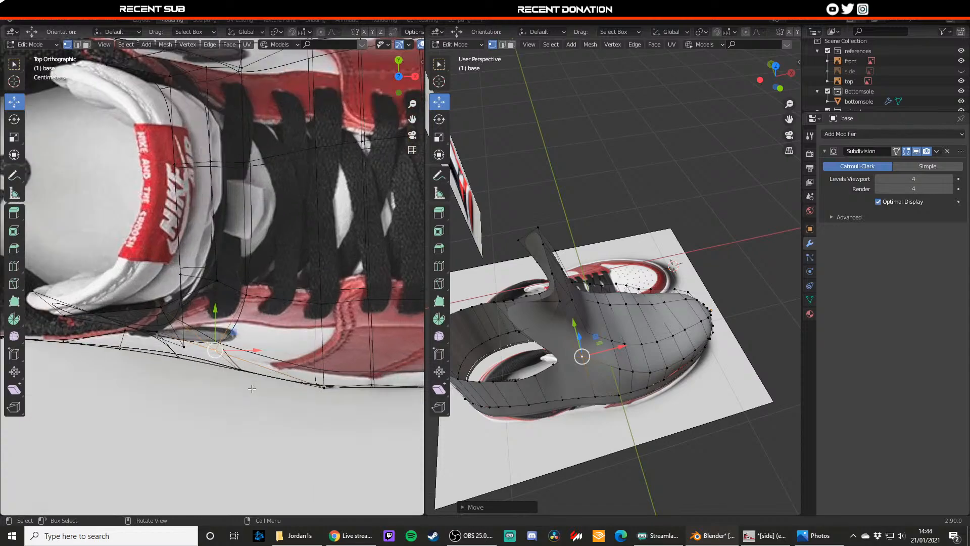
left_click(238, 369)
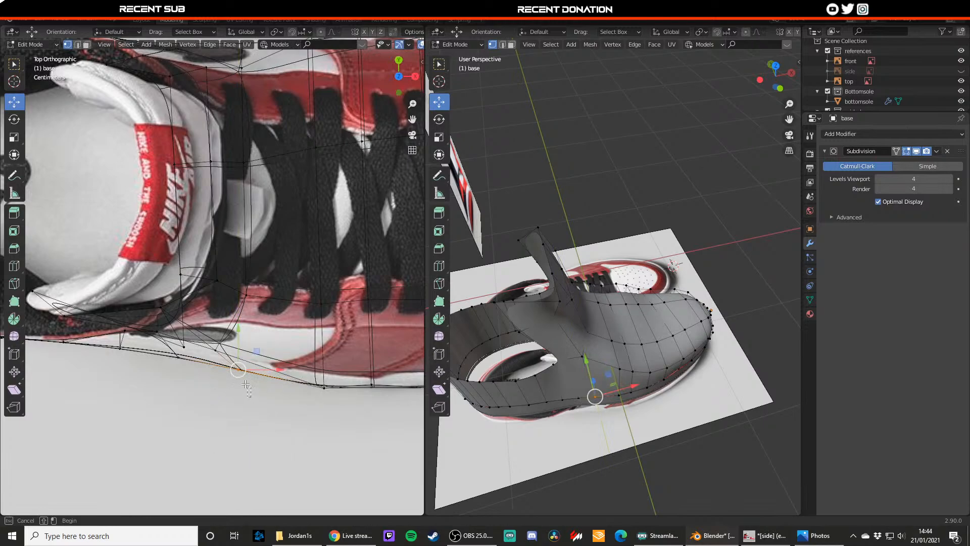
left_click_drag(238, 347, 241, 337)
left_click(177, 357)
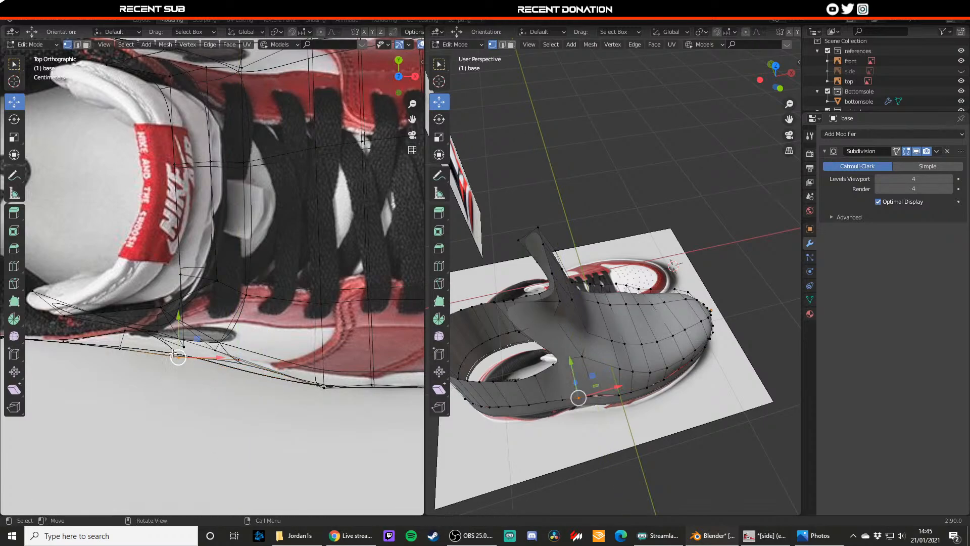
left_click_drag(176, 338, 175, 333)
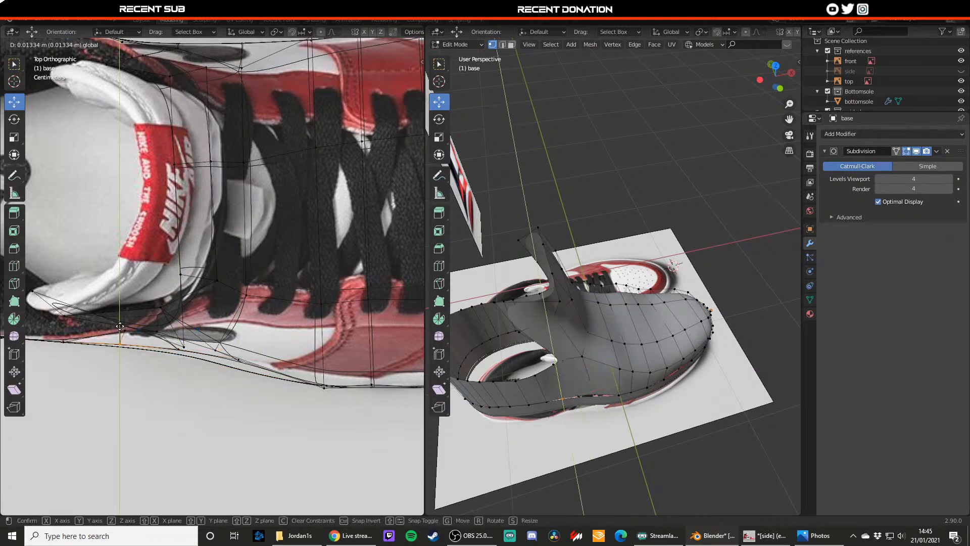
- Examine the reshaped base mesh from the side, rear and toe for uneven surfaces and gaps above the sole
key("Tab")
middle_click_drag(536, 391, 505, 354)
key("Tab")
middle_click_drag(565, 333, 560, 303, "shift")
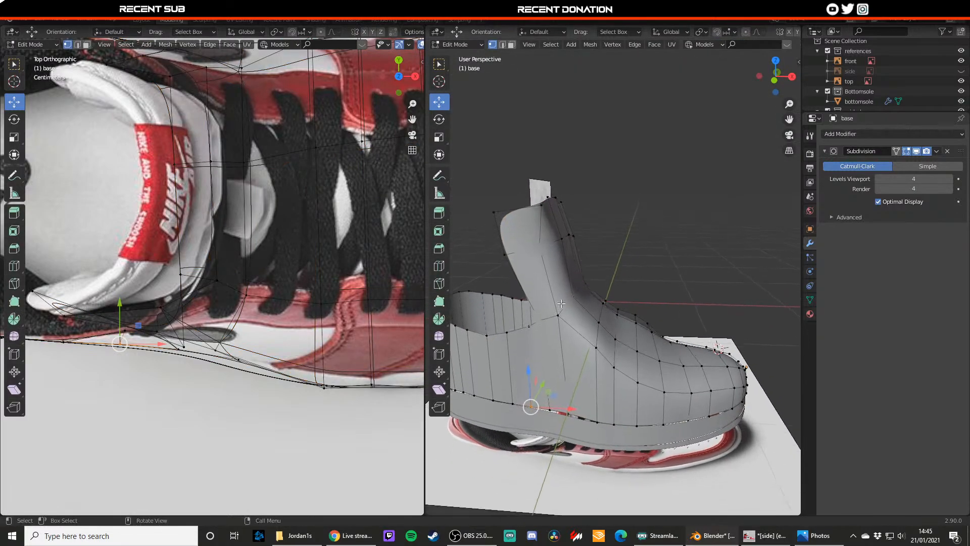
key("Tab")
left_click(692, 262)
middle_click_drag(692, 261, 517, 306)
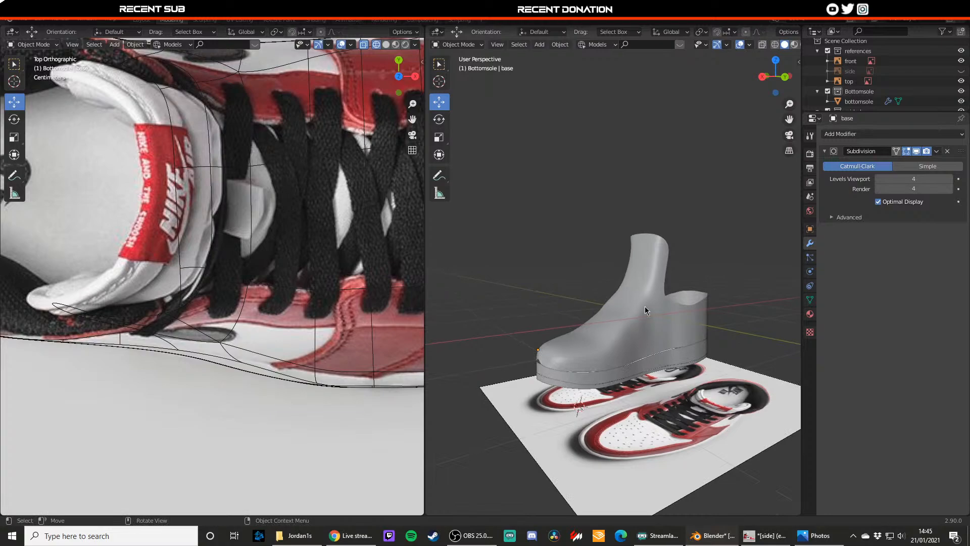
scroll(645, 306, "down", 4)
middle_click_drag(672, 276, 670, 255)
scroll(611, 287, "up", 6)
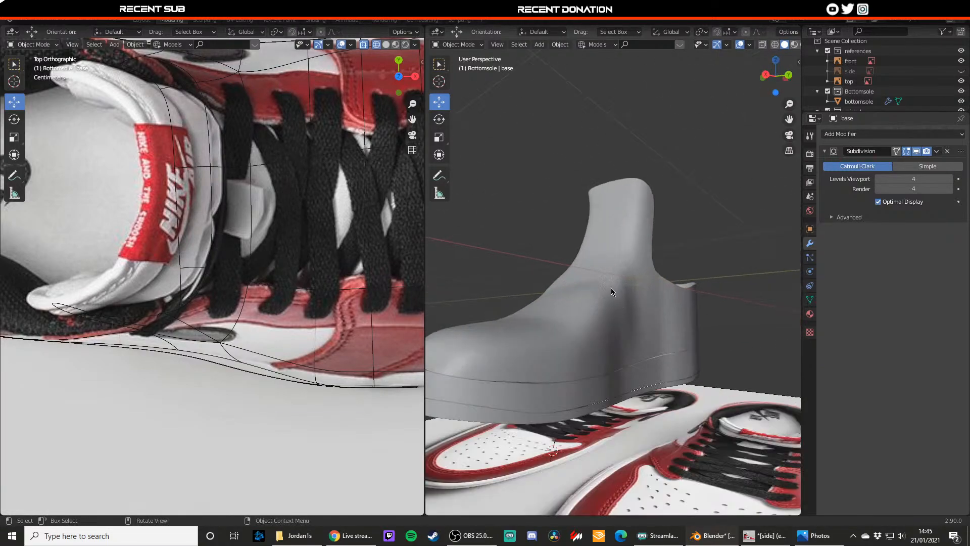
middle_click_drag(556, 311, 601, 314)
left_click(583, 360)
middle_click_drag(582, 360, 604, 356)
- Reposition the front vertices on the base mesh's toe cap, lowering the upper one along Z
key("Tab")
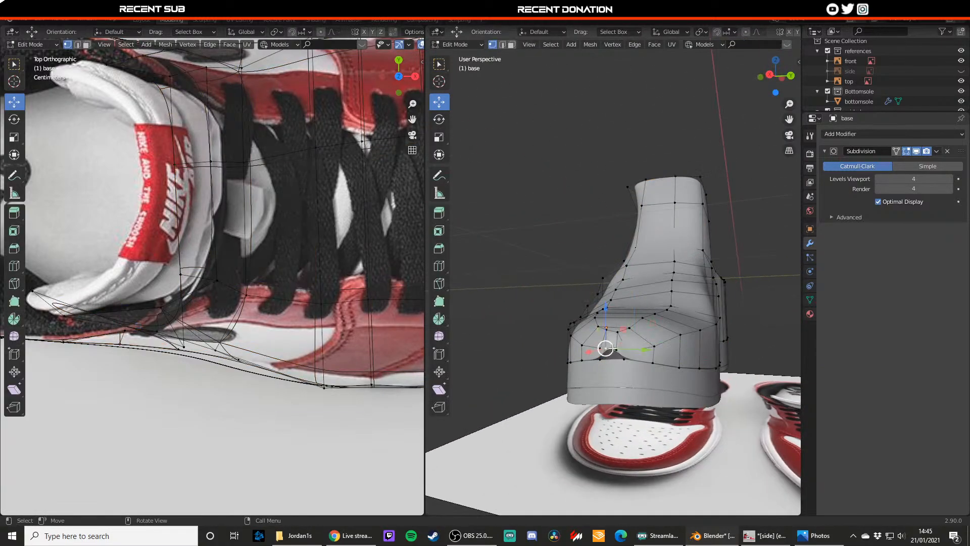
left_click_drag(605, 332, 642, 360)
left_click(616, 350)
left_click(605, 356)
left_click(616, 357)
left_click(625, 360)
left_click(607, 330)
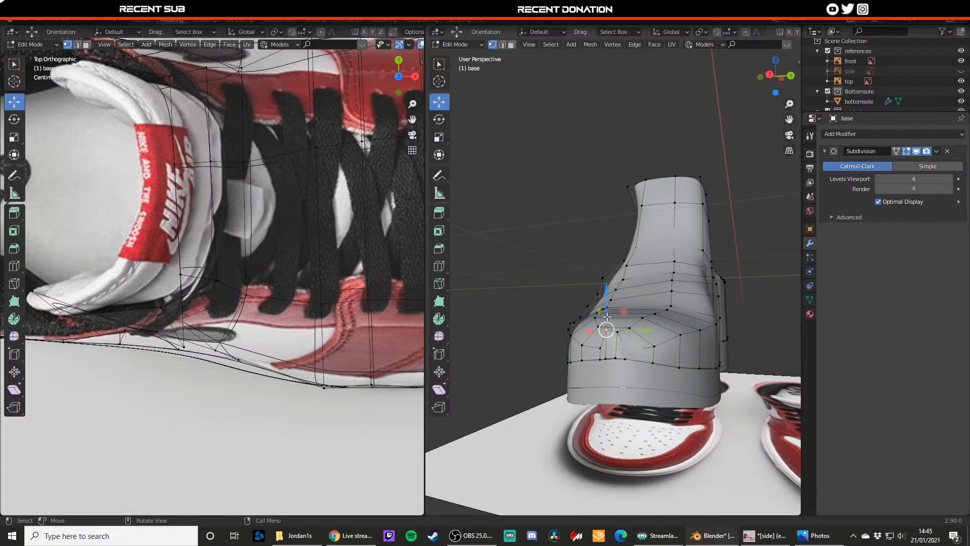
left_click_drag(607, 313, 609, 336)
- Move the toe's lower rim vertex about 0.02 m along Y and refine its position in wireframe shading
left_click(617, 333)
left_click(606, 342)
left_click(627, 350)
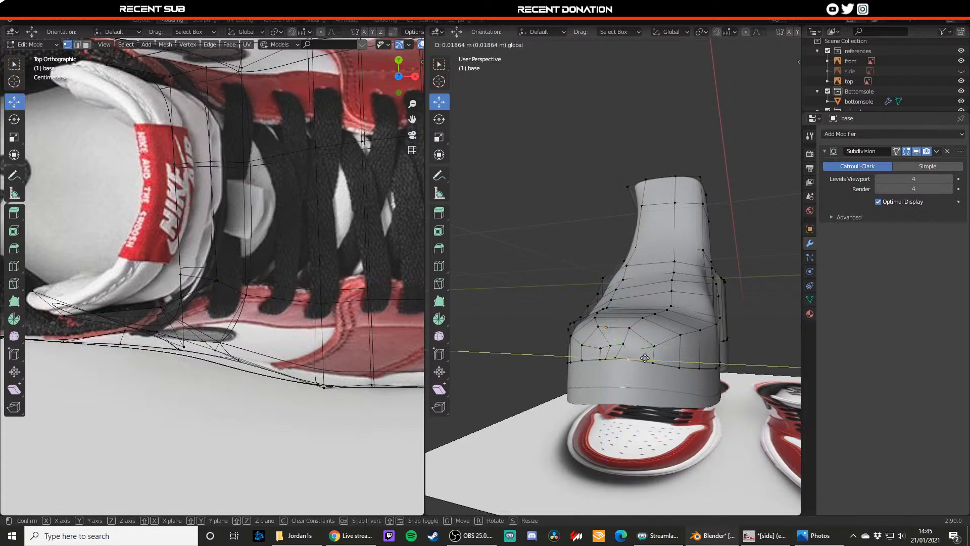
key("shift+z")
middle_click_drag(635, 359, 633, 364)
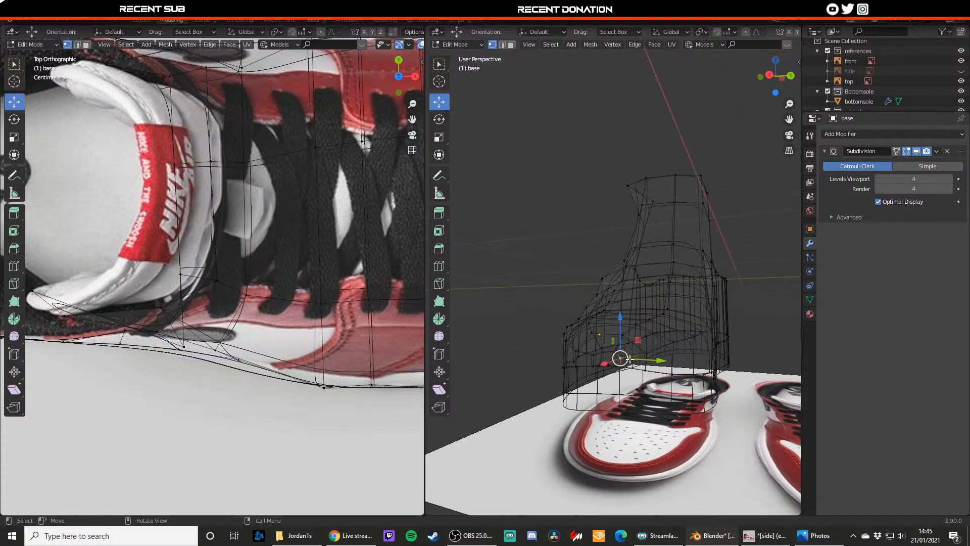
left_click_drag(629, 359, 624, 338)
key("shift+z")
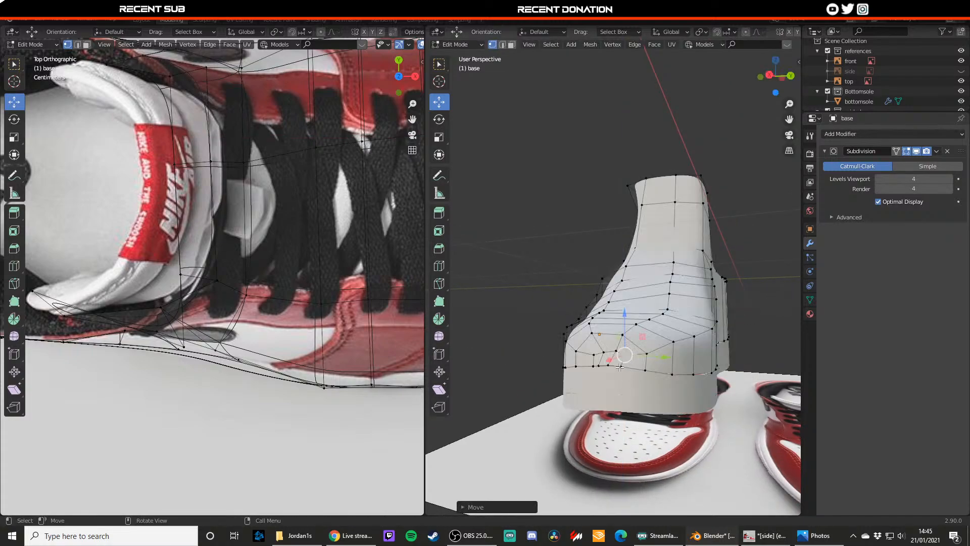
- Spread the remaining vertices along the toe's lower rim and lower the toe vertex above them along Z
left_click(607, 365)
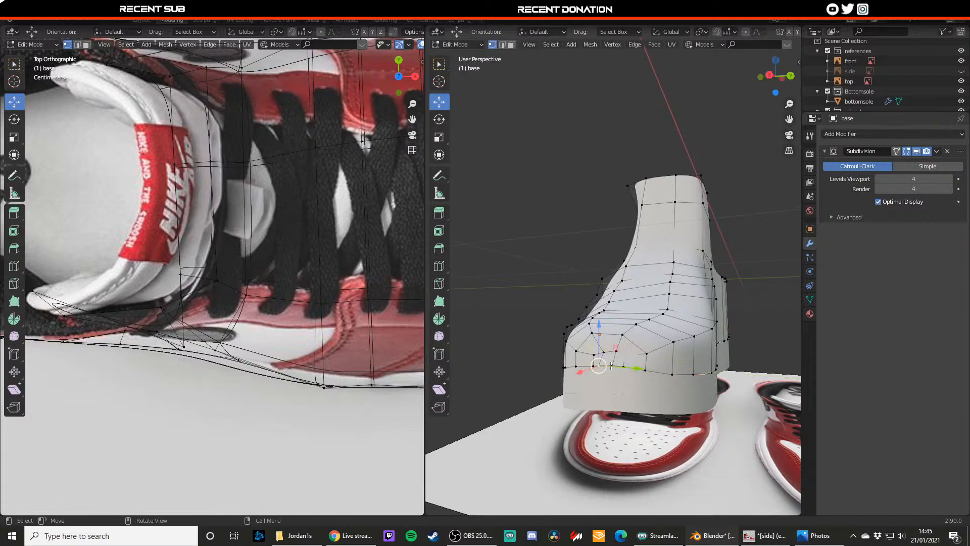
left_click(629, 363)
left_click_drag(631, 353, 642, 351)
middle_click_drag(642, 352, 594, 391)
left_click_drag(538, 416, 532, 419)
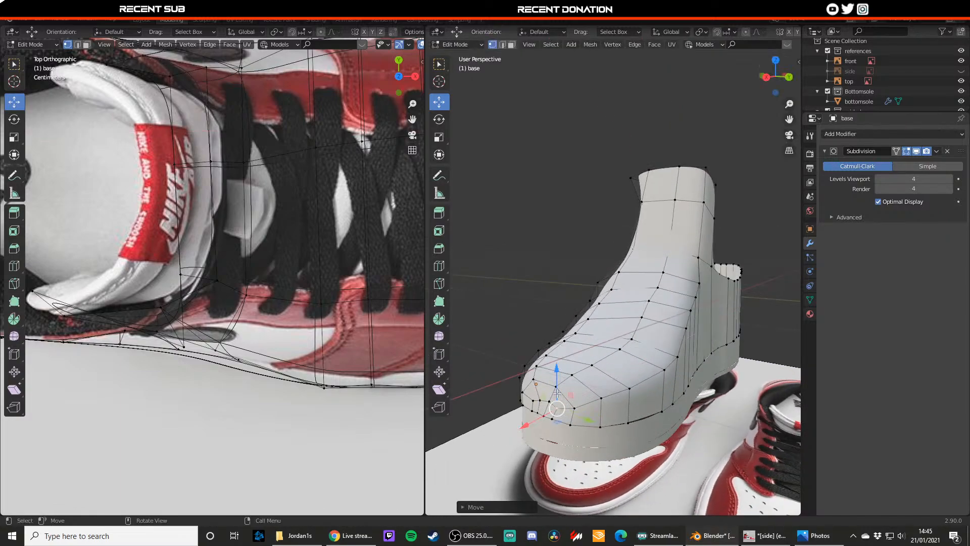
left_click_drag(556, 375, 558, 388)
- Inspect the smoothed base mesh in perspective and compare its tongue and ankle opening with the top reference image
key("Tab")
key("alt+a")
scroll(578, 344, "down", 4)
left_click(614, 317)
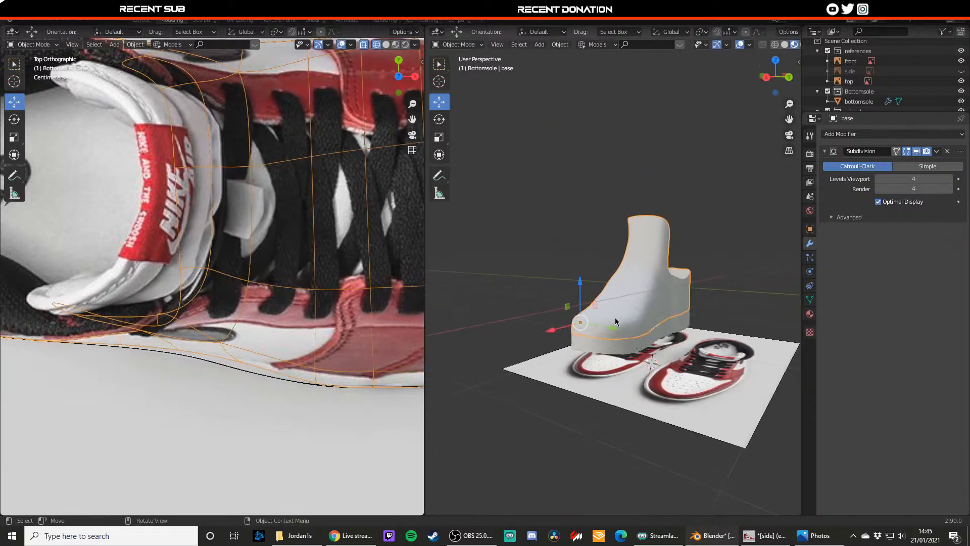
key("Tab")
middle_click_drag(614, 317, 478, 309)
key("Tab")
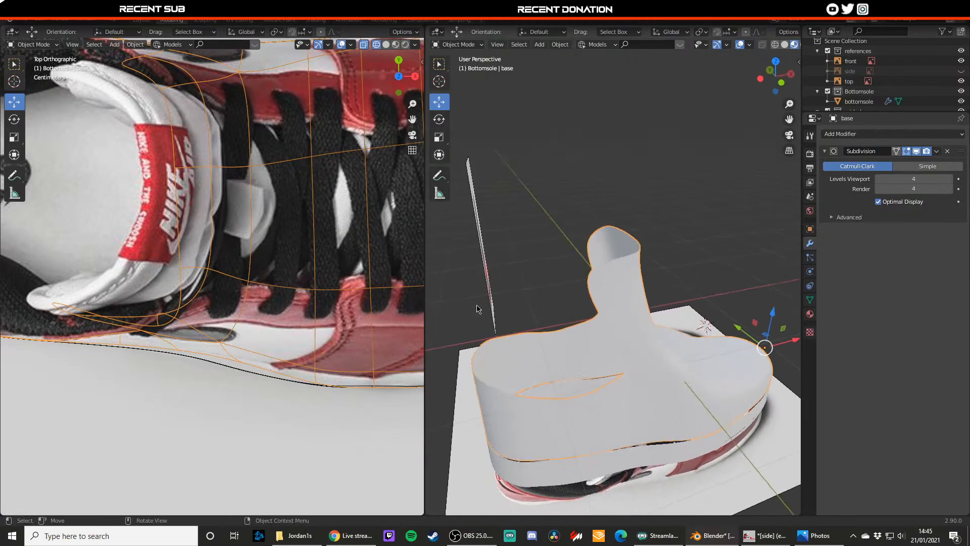
key("KP_7")
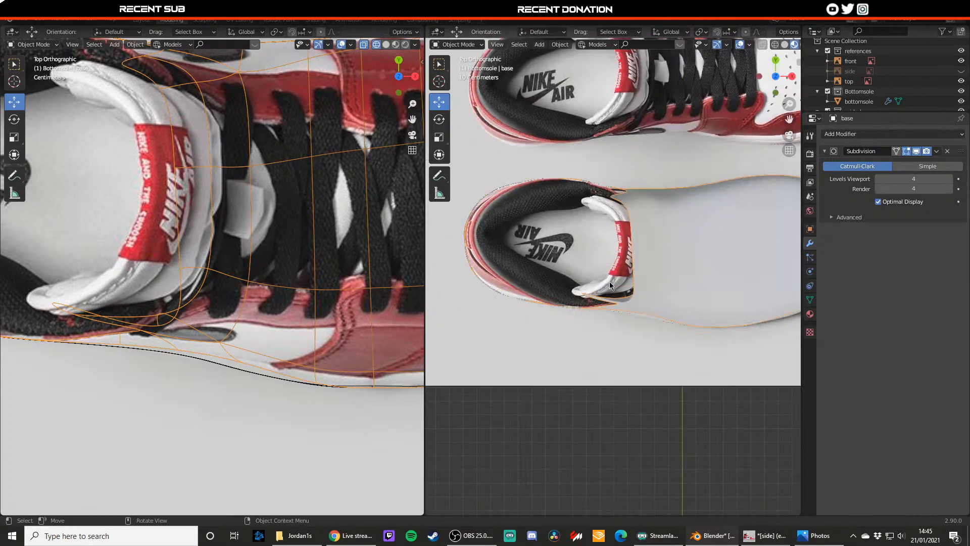
left_click(660, 242)
left_click(658, 277)
key("Tab")
scroll(657, 279, "up", 2)
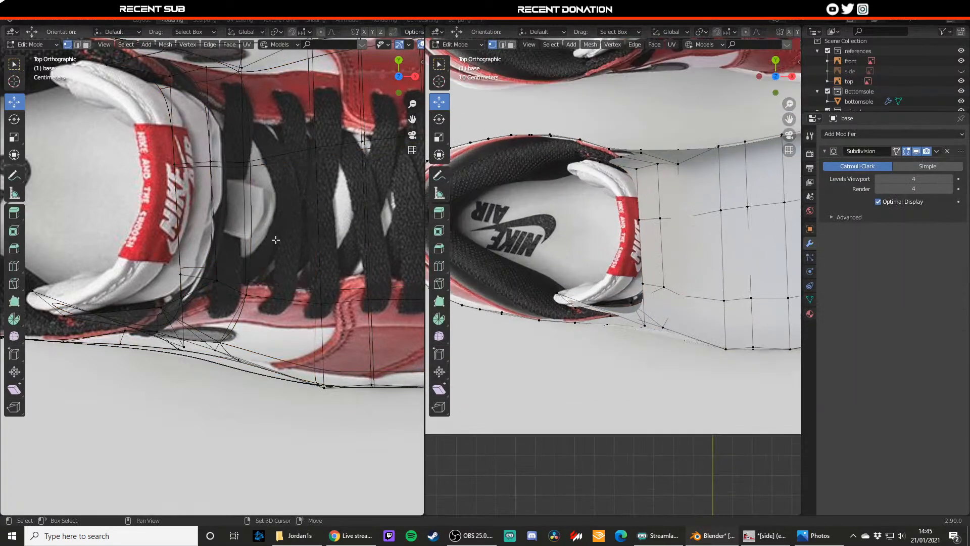
middle_click_drag(610, 329, 605, 296)
scroll(235, 244, "down", 2)
key("alt+z")
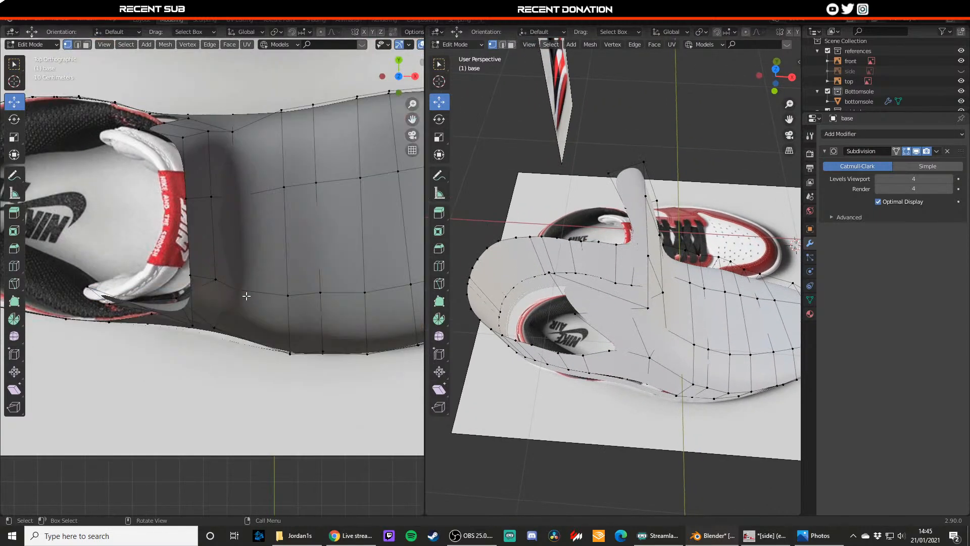
key("z")
key("z")
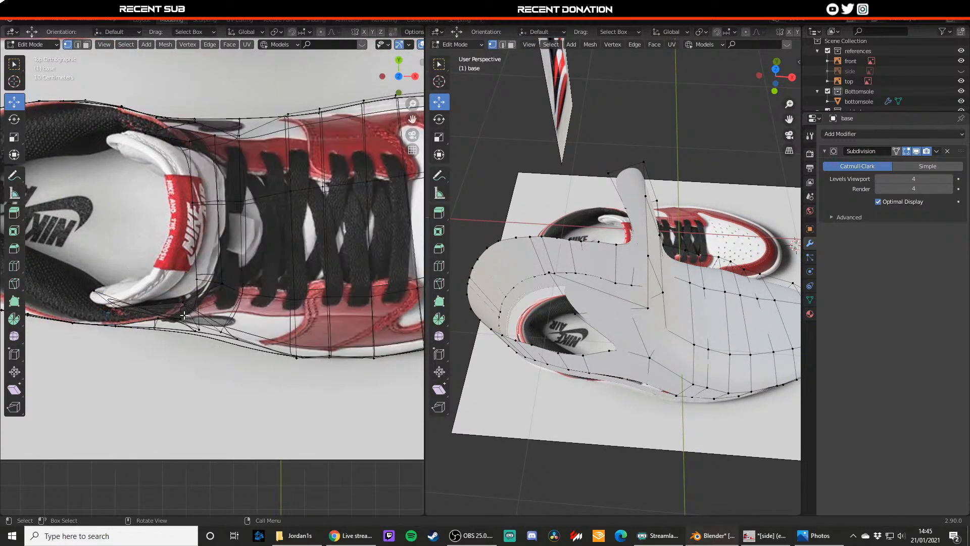
key("z")
scroll(194, 366, "up", 2)
- Pull the tongue's near side-edge vertices toward the heel along X and inward along Y
left_click(647, 308)
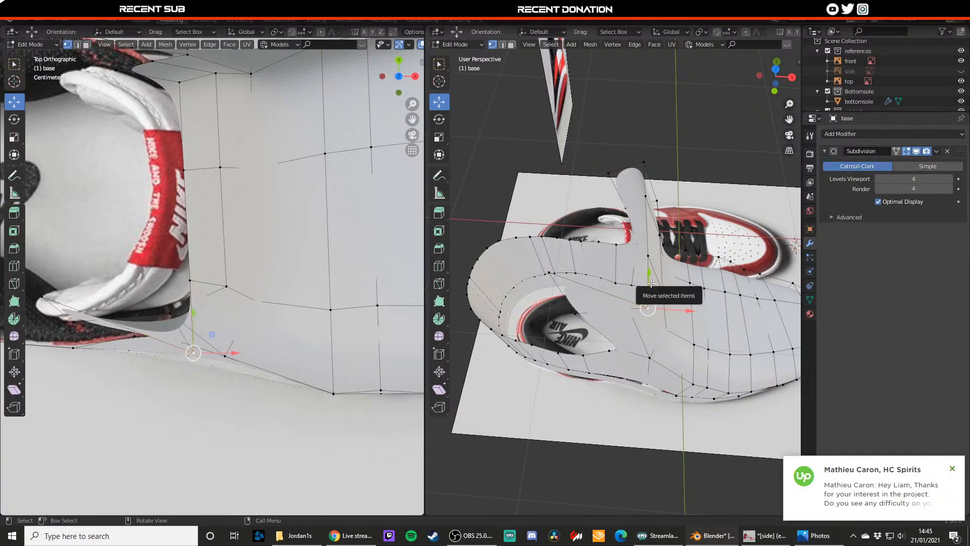
mouse_move(651, 282)
left_mouse_down()
mouse_move(651, 300)
mouse_move(626, 280)
mouse_move(626, 250)
mouse_move(636, 287)
left_mouse_up()
key("z")
middle_click_drag(629, 269, 630, 273)
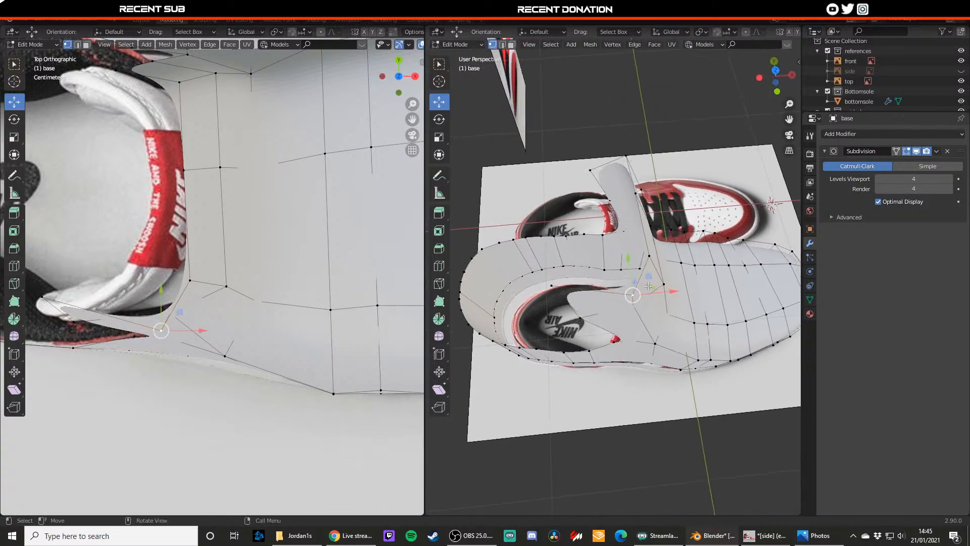
key("g")
key("x")
left_click(620, 272)
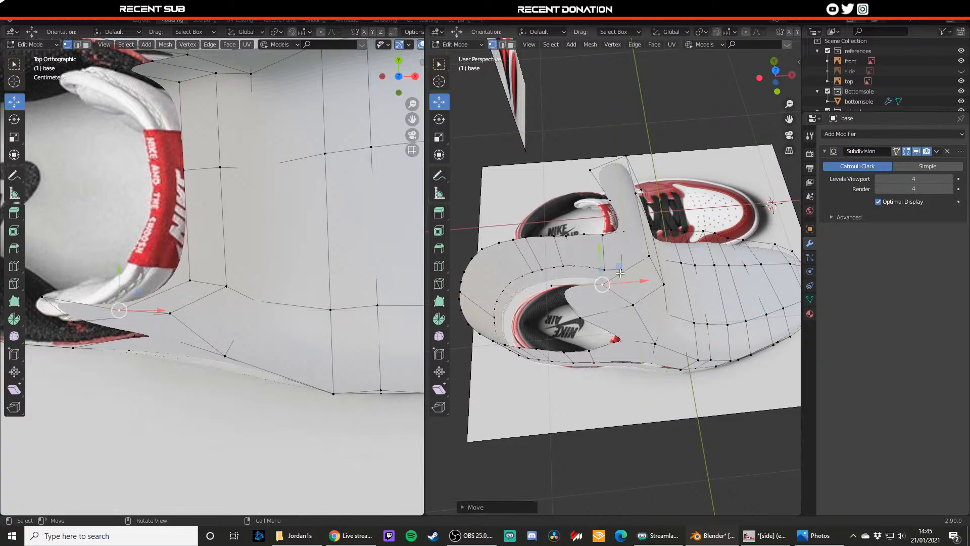
left_click_drag(600, 259, 594, 236)
middle_click_drag(594, 240, 606, 249)
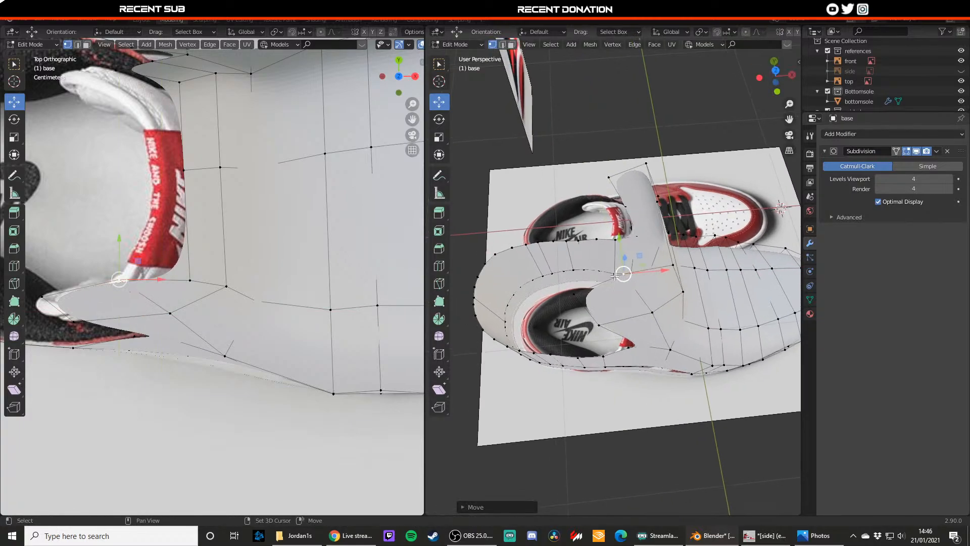
- Move the vertex at the tongue's near upper corner toward the heel along X
left_click(586, 298)
key("g")
key("x")
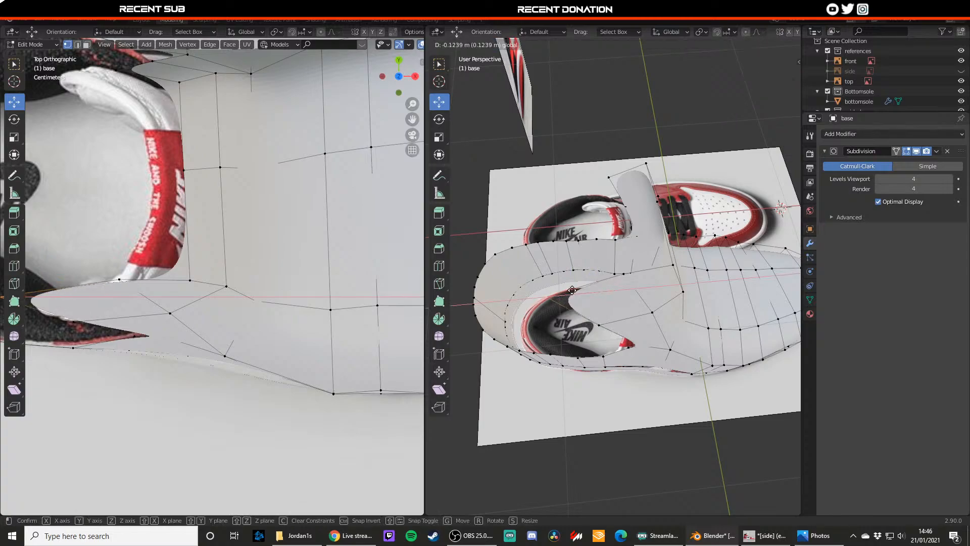
left_click(577, 290)
- Move the near inner vertex of the tongue's top edge toward the heel along X and slightly inward along Y
left_click(672, 265)
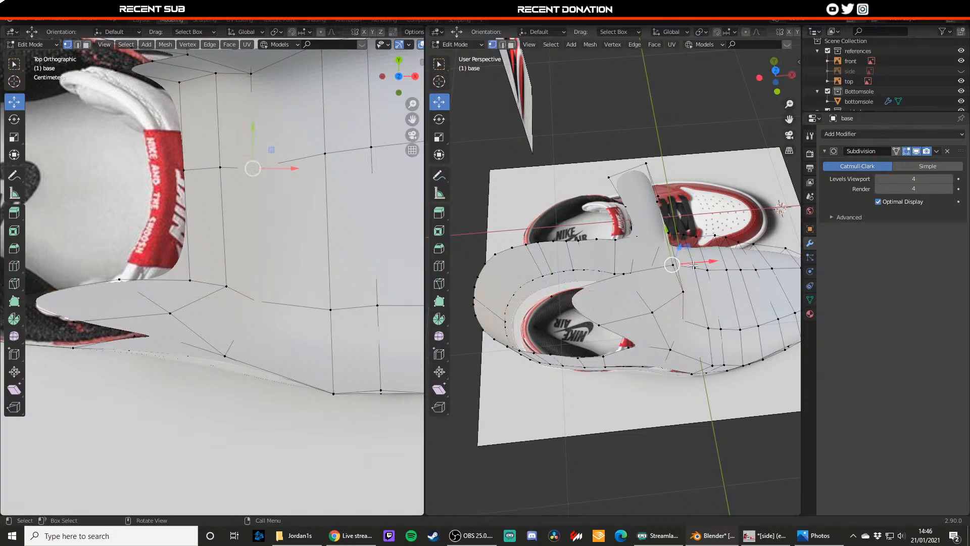
middle_click_drag(682, 272, 663, 264)
key("g")
key("x")
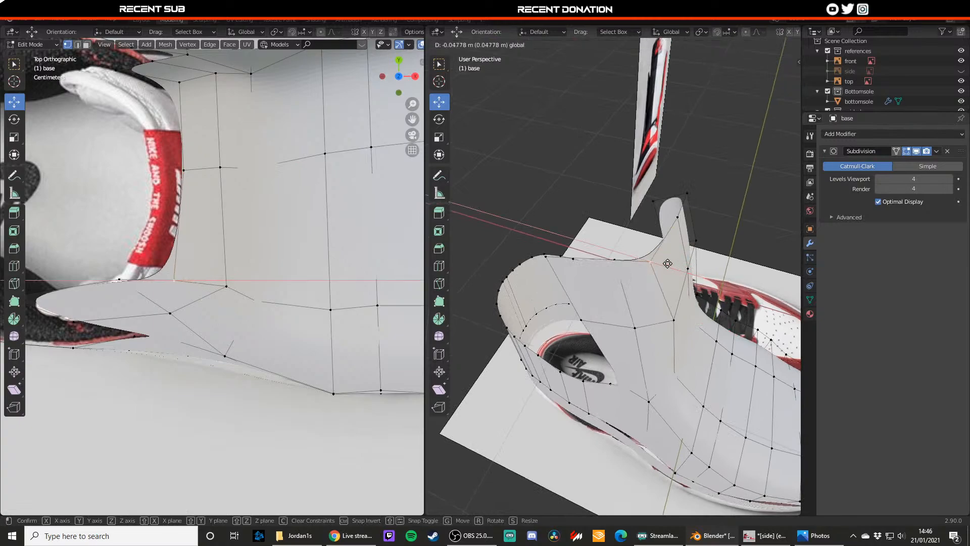
left_click(639, 245)
left_click_drag(638, 231, 642, 224)
mouse_move(663, 256)
left_mouse_down()
mouse_move(646, 249)
mouse_move(660, 256)
left_mouse_up()
middle_click_drag(661, 256, 657, 291, "shift")
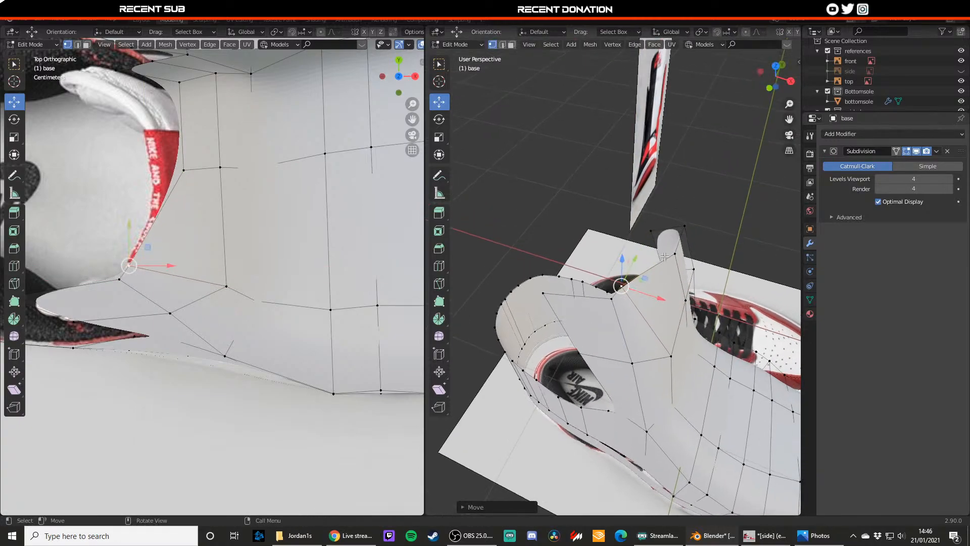
- Shift the middle and far inner vertices of the tongue's top edge toward the heel to form a curved outline
left_click(673, 252)
left_click_drag(700, 258, 683, 253)
middle_click_drag(684, 254, 679, 314, "shift")
left_click(678, 274)
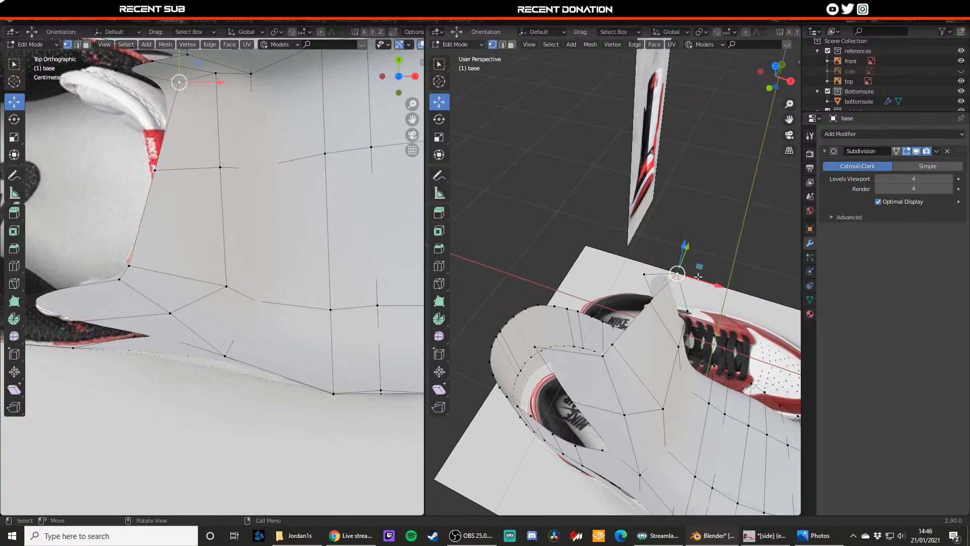
middle_click_drag(681, 270, 686, 283)
left_click_drag(701, 285, 675, 274)
- Move the vertex at the tongue's far upper corner toward the heel along X and slightly inward along Y
left_click(648, 303)
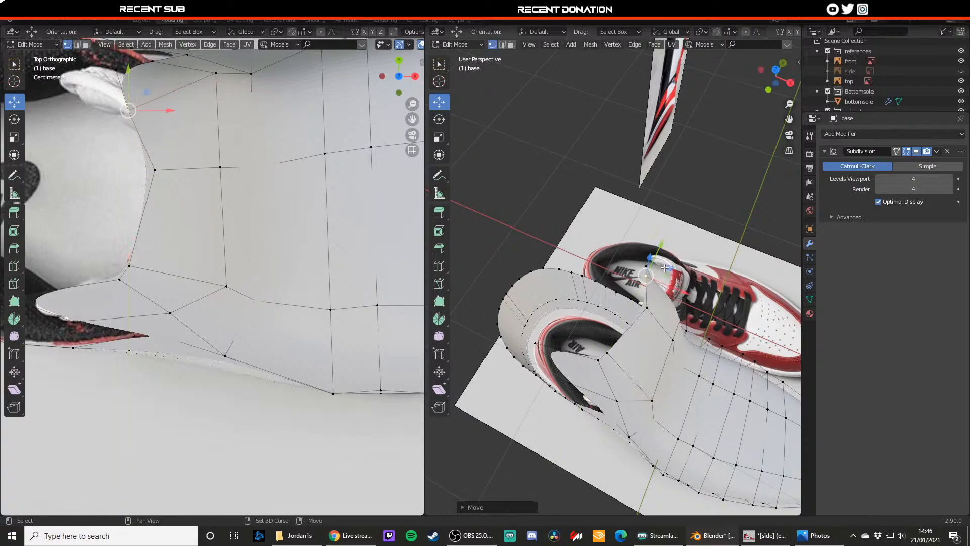
middle_click_drag(650, 303, 679, 305)
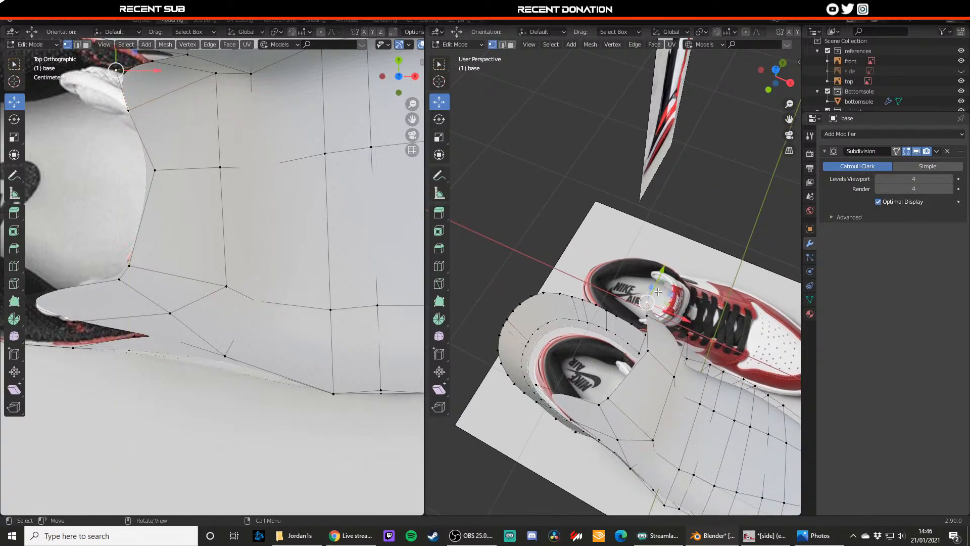
left_click_drag(660, 313, 636, 302)
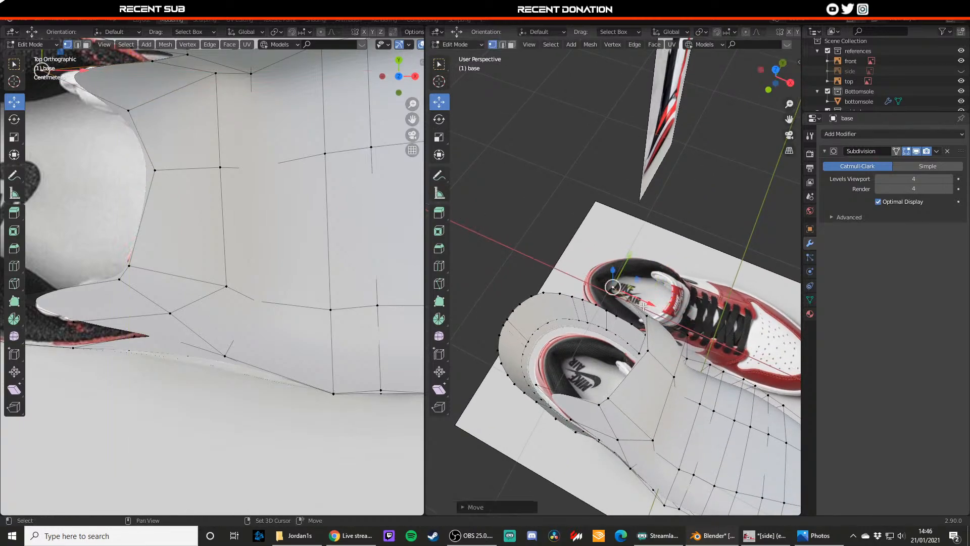
middle_click_drag(636, 302, 633, 321)
left_click_drag(639, 280, 636, 284)
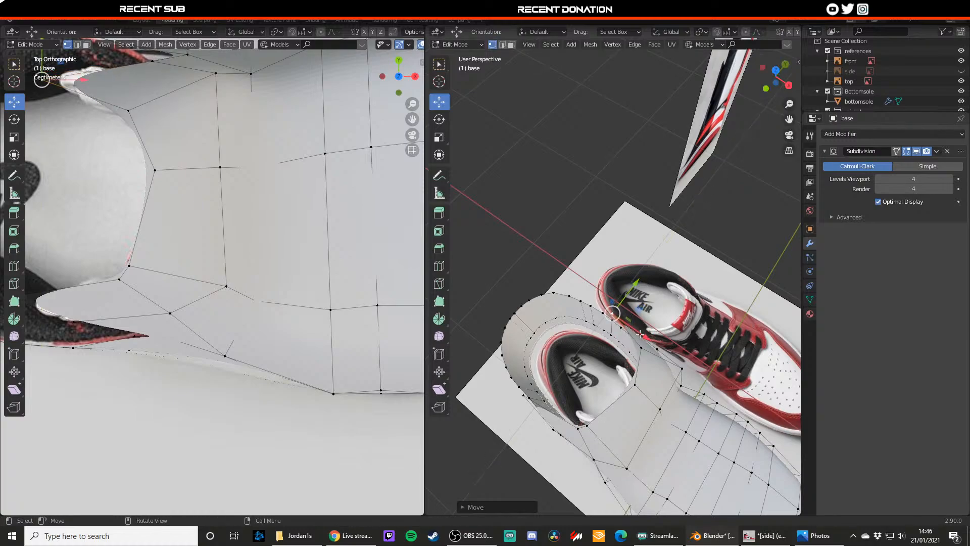
- Move the far vertex in the row below the tongue's top edge inward along Y and toward the heel along X
key("Tab")
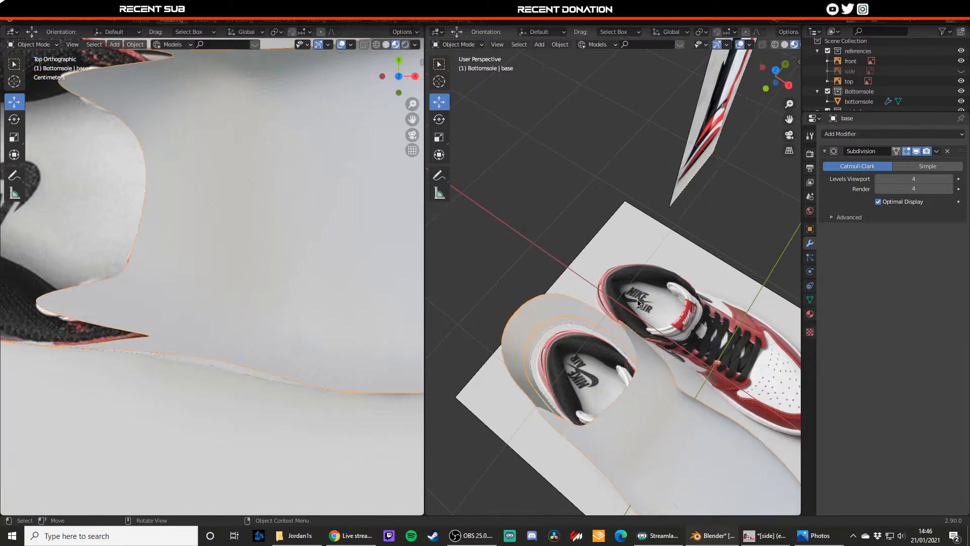
key("Tab")
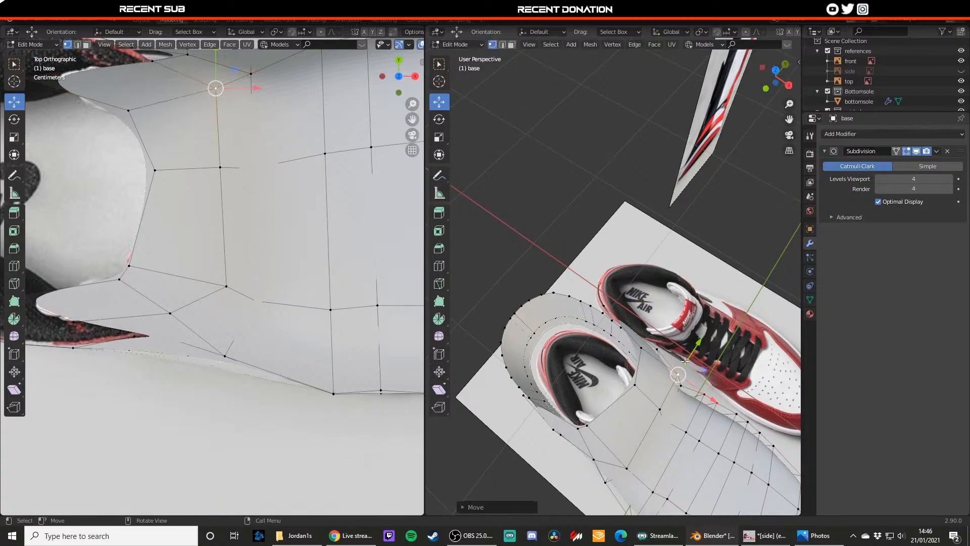
key("Tab")
- Adjust the near side vertices in the row below the tongue's top edge to even out the tongue's curve
middle_click_drag(684, 377, 593, 321)
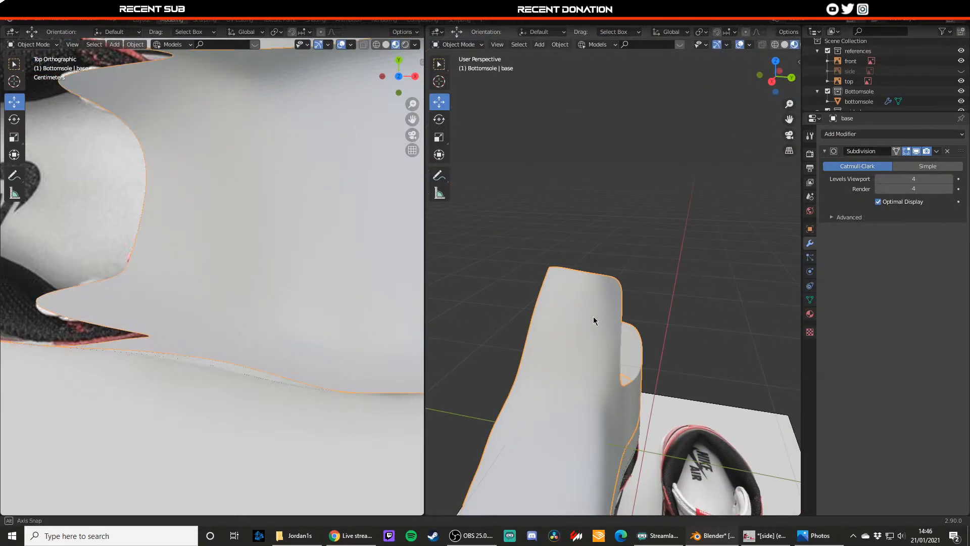
key("Tab")
left_click(534, 305)
middle_click_drag(535, 306, 665, 287)
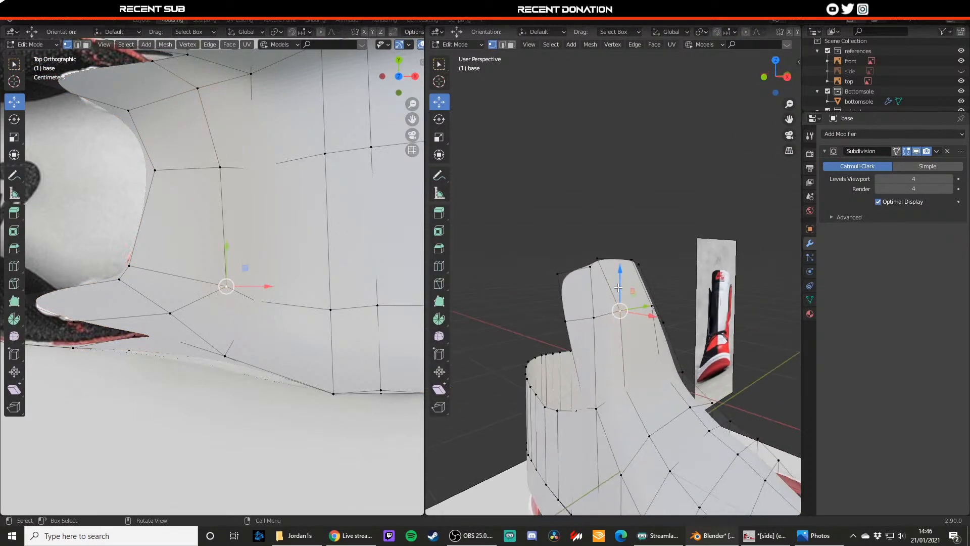
left_click_drag(622, 281, 591, 310)
left_click(593, 314)
middle_click_drag(592, 311, 516, 318)
left_click_drag(568, 322, 571, 322)
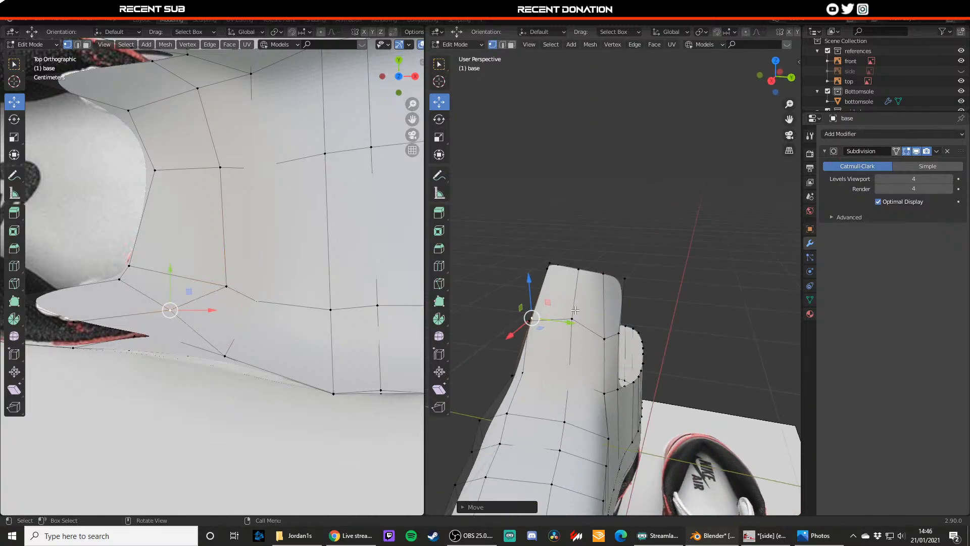
left_click(573, 317)
left_click_drag(572, 286, 572, 293)
- Move the near front vertex in the row below the tongue's top edge toward the heel along X
left_click(530, 320)
middle_click_drag(531, 319, 681, 363)
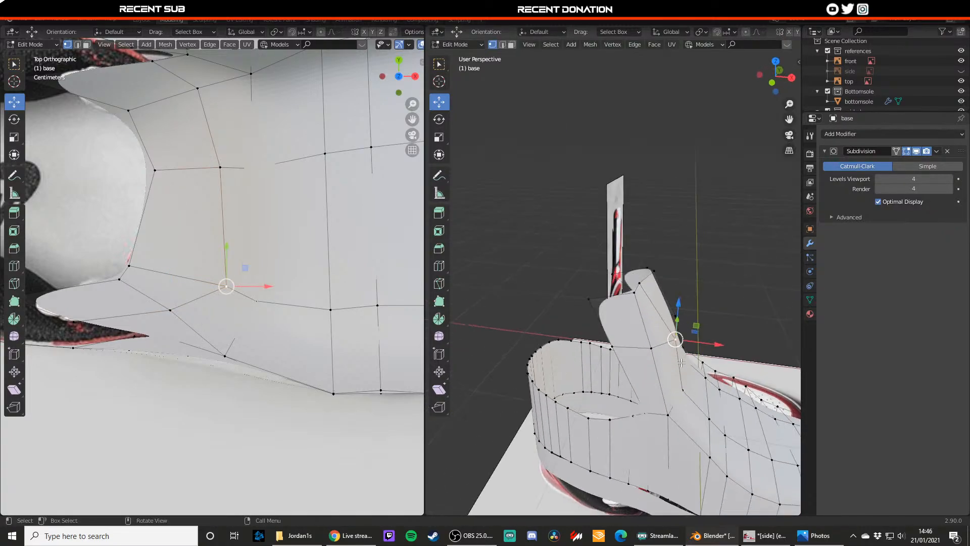
left_click(690, 342)
left_click(677, 337)
- Examine the reshaped tongue from the side and front, comparing its profile with the front reference image
key("Tab")
scroll(697, 345, "down", 3)
middle_click_drag(698, 345, 512, 308)
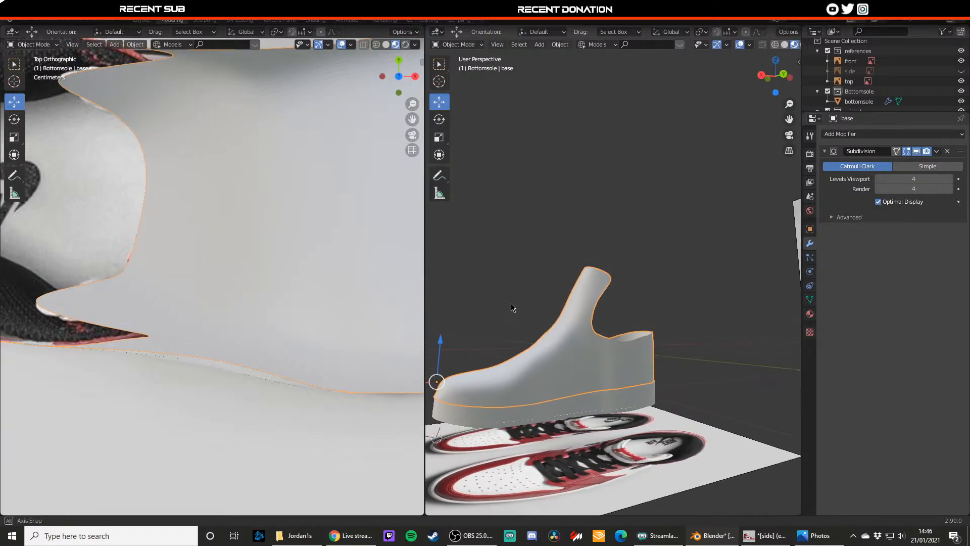
scroll(595, 314, "down", 4)
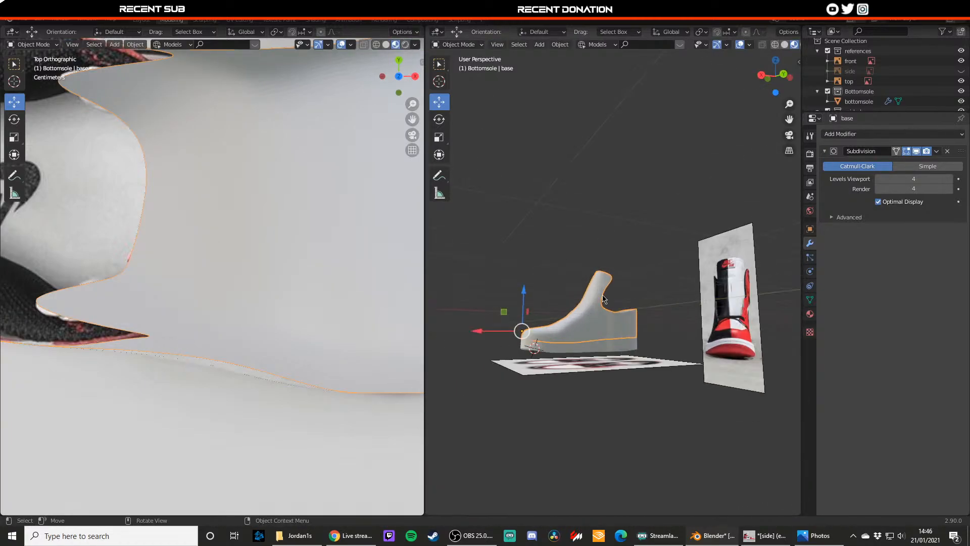
middle_click_drag(603, 298, 588, 314)
scroll(597, 327, "up", 5)
left_click(651, 321)
left_click(595, 315)
key("Tab")
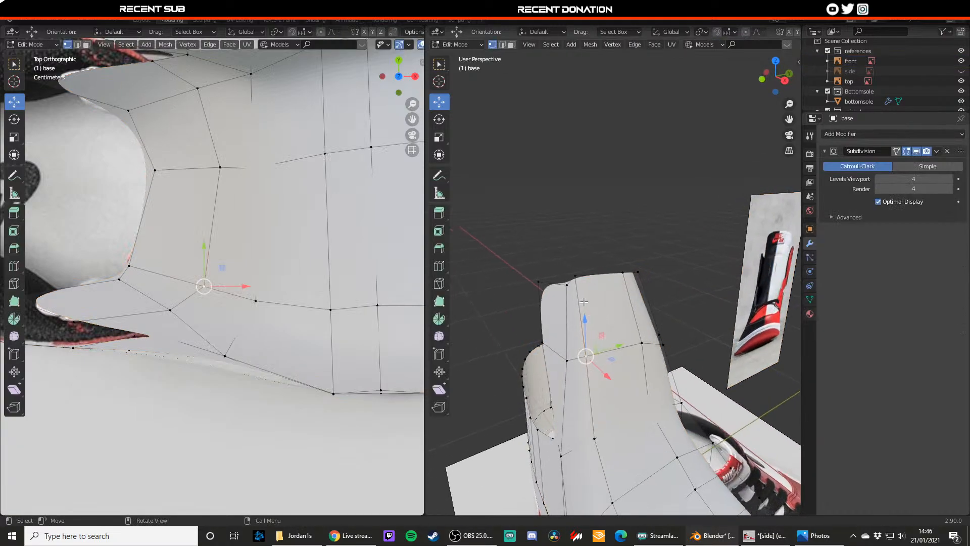
- Move the tongue's near top-edge vertex and the vertex beneath it inward along Y
left_click(567, 284)
left_click(576, 276)
mouse_move(600, 272)
left_mouse_down()
mouse_move(610, 270)
mouse_move(587, 260)
left_mouse_up()
left_click(587, 354)
left_click_drag(612, 353, 609, 352)
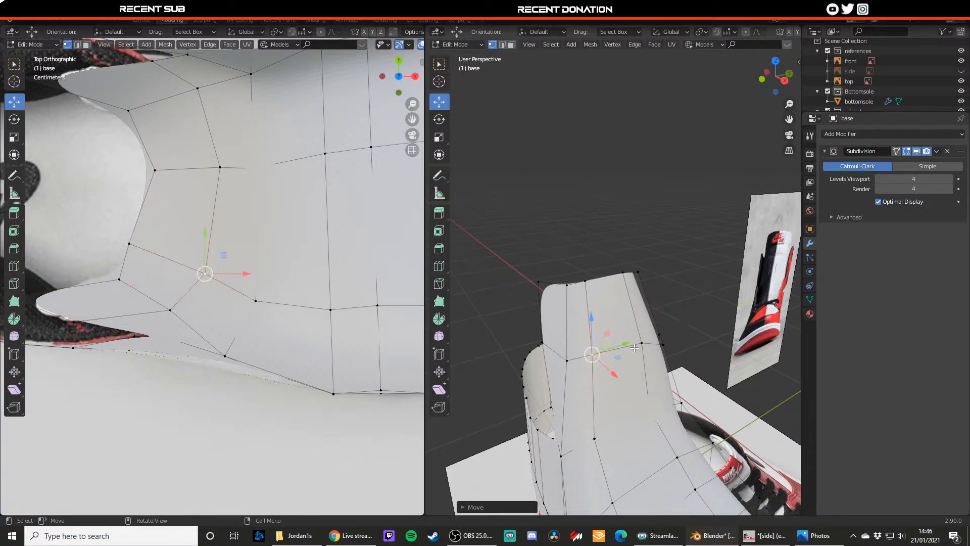
- Move the middle front vertex in the row below the tongue's top edge along Y and check the smoothed shape
left_click(642, 344)
left_click_drag(665, 335, 659, 336)
key("Tab")
middle_click_drag(659, 336, 590, 331)
key("Tab")
scroll(605, 331, "down", 4)
key("Tab")
left_click(684, 312)
scroll(590, 331, "up", 3)
key("Tab")
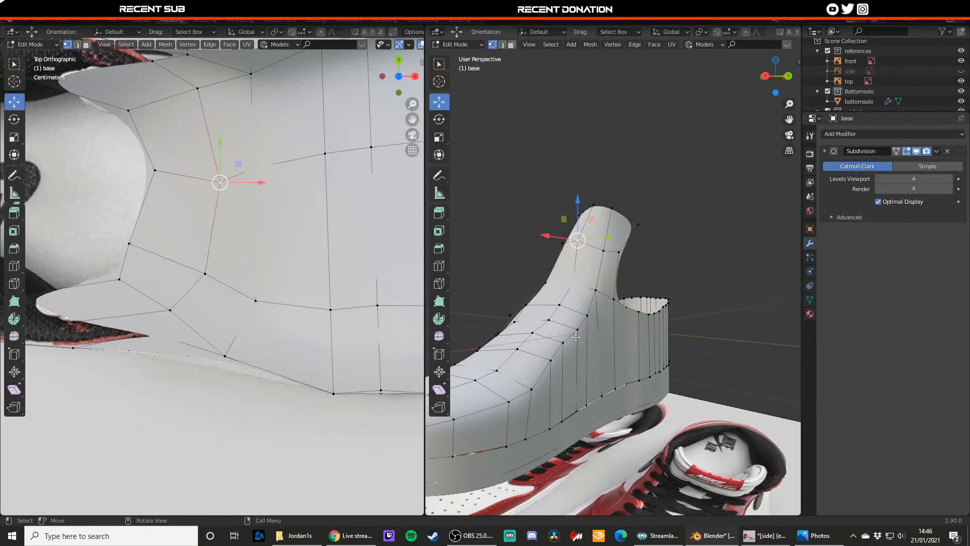
- Nudge the vertices on the upper's side below the tongue to smooth the side surface
left_click(577, 332)
left_click_drag(604, 332, 601, 332)
left_click(615, 388)
left_click_drag(616, 375, 586, 394)
left_click(602, 395)
left_click(586, 405)
key("Tab")
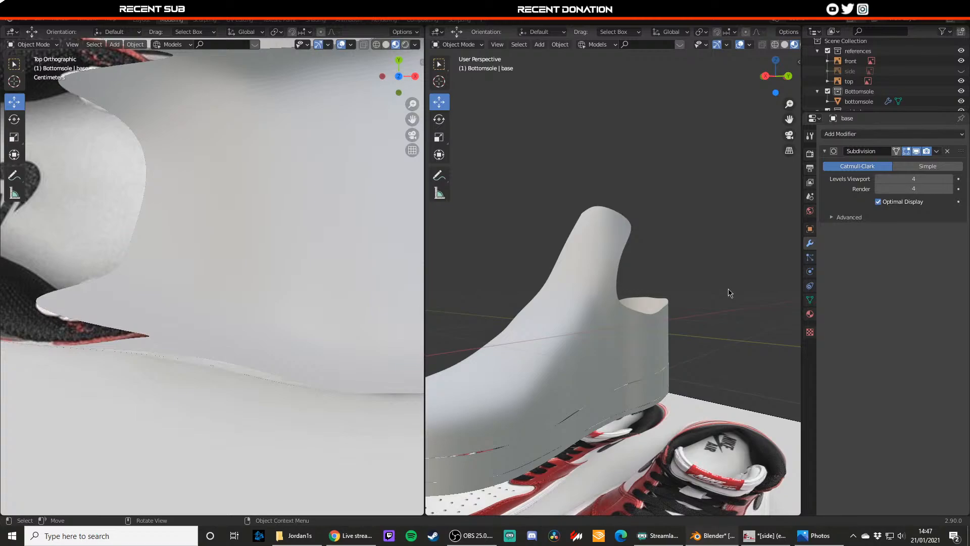
- Adjust the vertices along the tongue's top edge to flatten its curve
left_click(612, 281)
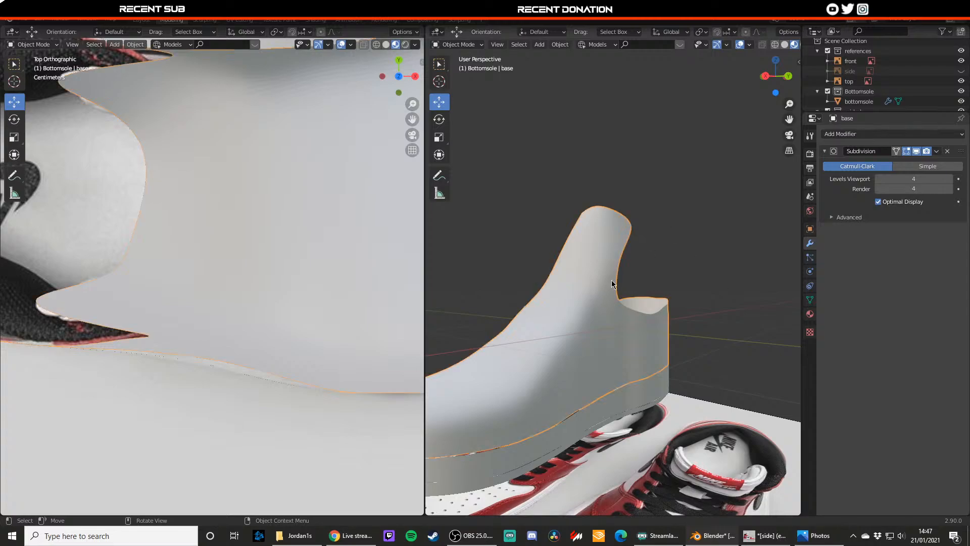
scroll(584, 239, "up", 2)
middle_click_drag(613, 264, 621, 303)
key("Tab")
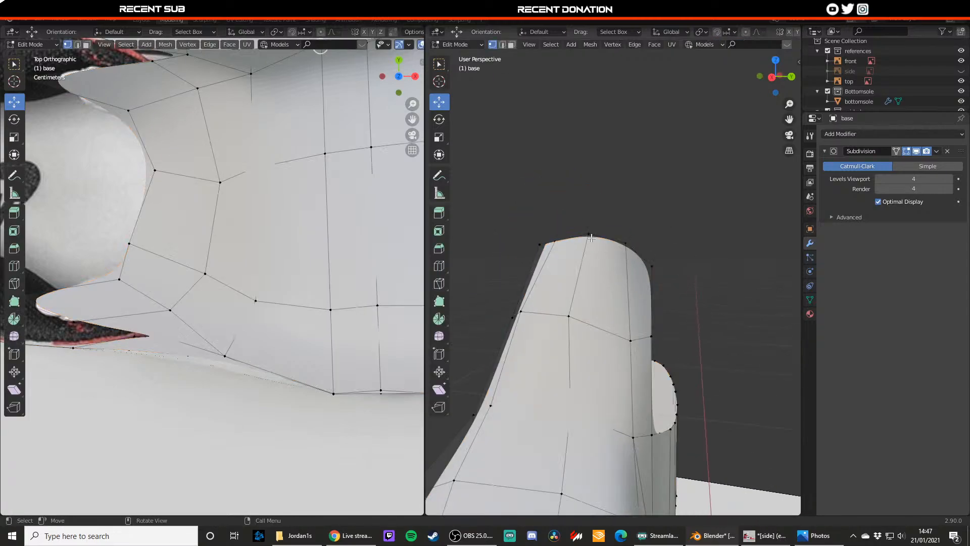
left_click(625, 242)
mouse_move(621, 226)
left_mouse_down()
mouse_move(589, 227)
mouse_move(628, 231)
left_mouse_up()
left_click(589, 238)
left_click(626, 241)
key("Tab")
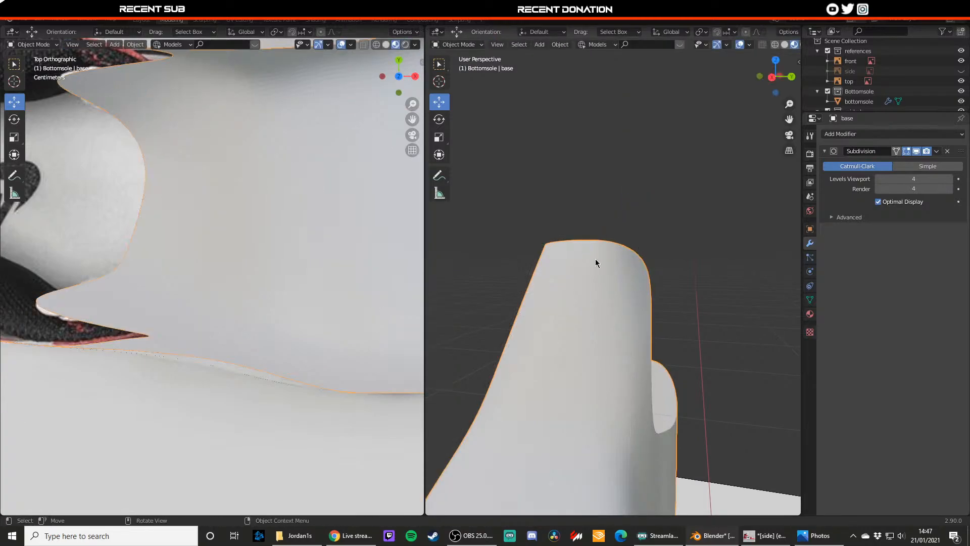
- Shift the far vertex in the row below the tongue's top edge toward the toe and its middle neighbour toward the heel
middle_click_drag(595, 259, 622, 270)
scroll(611, 273, "down", 4)
scroll(619, 283, "up", 4)
key("Tab")
left_click(616, 322)
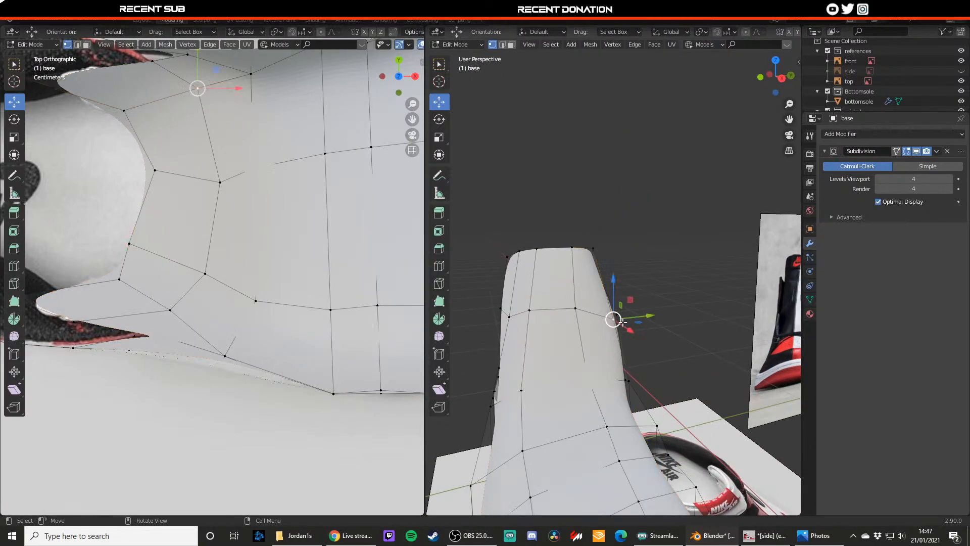
middle_click_drag(616, 323, 559, 323)
left_click_drag(605, 329, 608, 329)
left_click_drag(636, 299, 636, 292)
left_click_drag(606, 322, 591, 301)
left_click(607, 297)
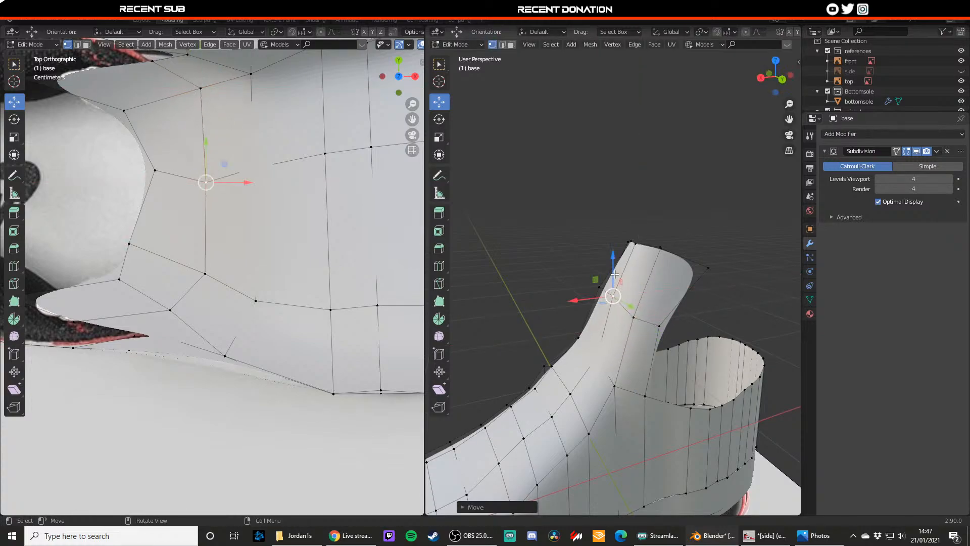
- Check the tongue's front in Object Mode and save the file
middle_click_drag(597, 294, 632, 303)
left_click(530, 315)
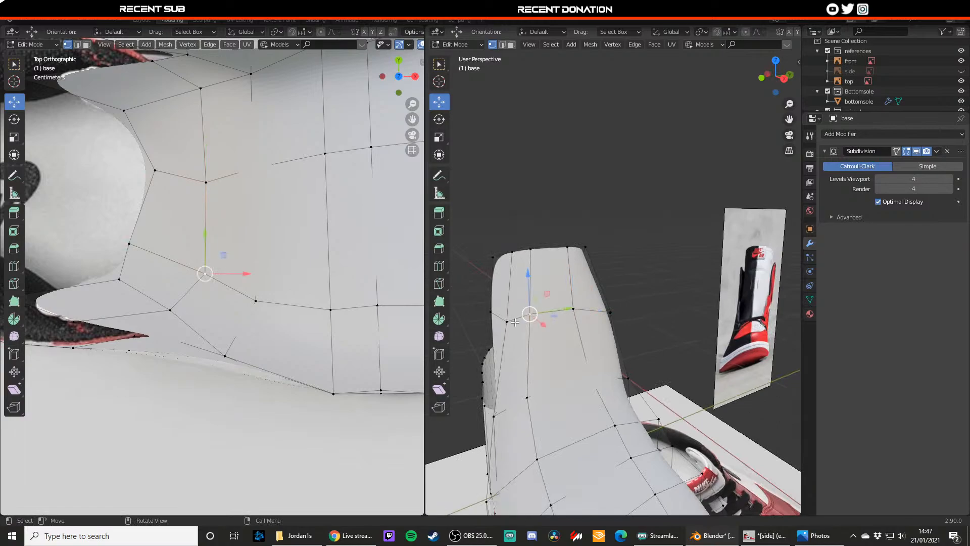
middle_click_drag(529, 315, 548, 327)
key("Tab")
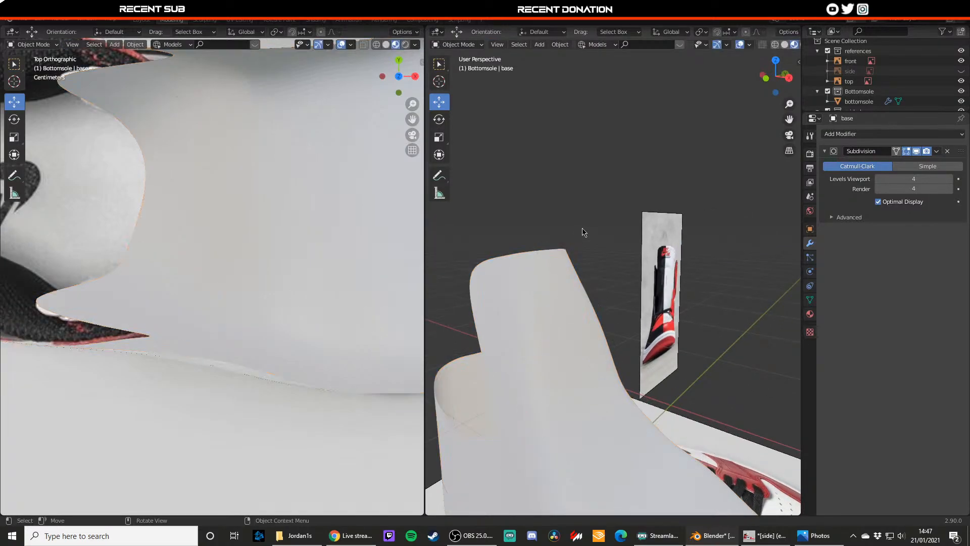
key("ctrl+s")
- Move the side vertex below the tongue at the ankle bend inward along Y
scroll(580, 305, "down", 3)
scroll(580, 305, "down", 4)
scroll(621, 324, "up", 5)
mouse_move(634, 323)
middle_mouse_down()
mouse_move(561, 323)
mouse_move(633, 323)
middle_mouse_up()
scroll(608, 313, "up", 3)
left_click(633, 323)
key("Tab")
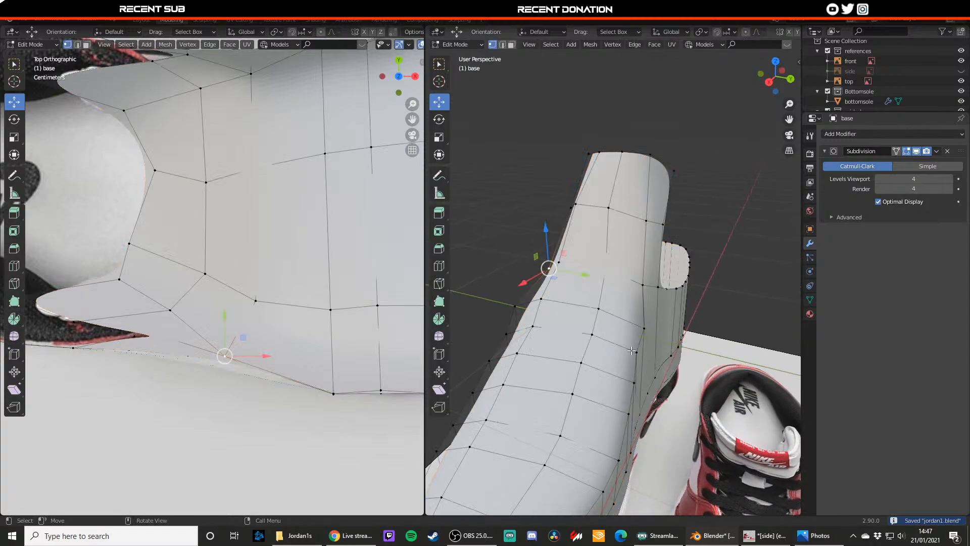
left_click(637, 350)
left_click_drag(671, 359, 663, 357)
left_click(644, 329)
key("Tab")
scroll(672, 323, "down", 5)
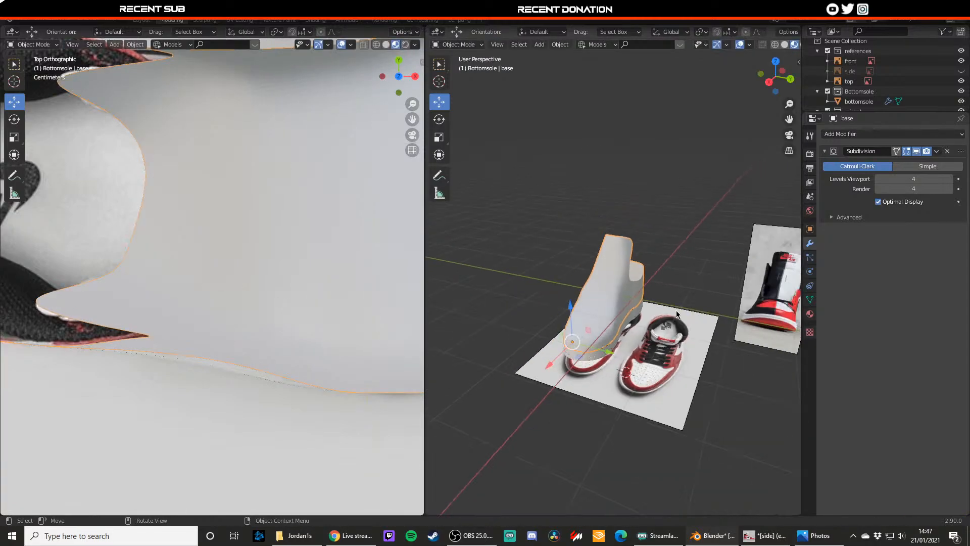
- Lower the side vertices at the base of the tongue along Z to smooth the instep line
middle_click_drag(676, 310, 657, 316)
scroll(646, 318, "up", 5)
key("Tab")
scroll(595, 292, "up", 3)
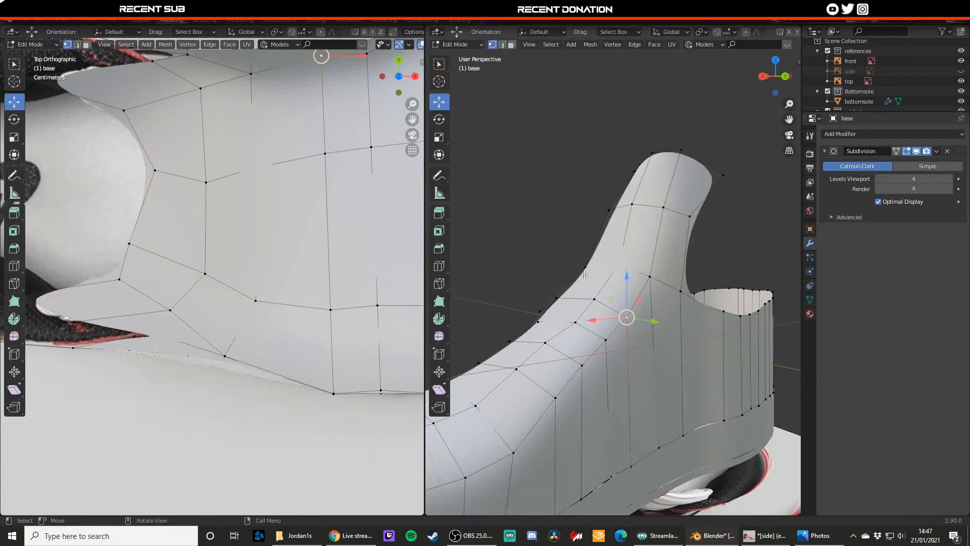
key("Tab")
scroll(619, 335, "down", 2)
middle_click_drag(618, 331, 501, 309)
key("Tab")
scroll(589, 324, "up", 2)
middle_click_drag(589, 324, 651, 314)
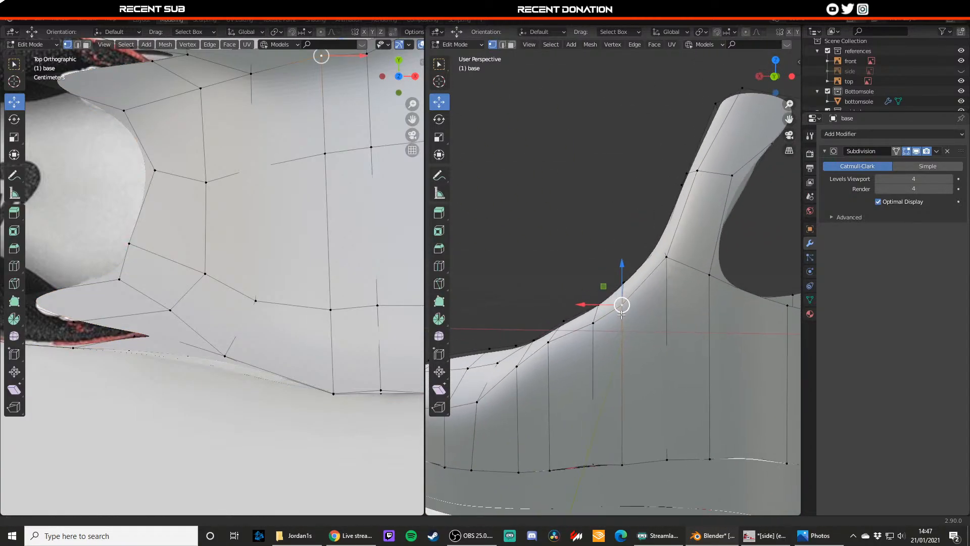
key("g")
key("z")
left_click(622, 314)
- Lower the adjacent side vertices toward the toe along Z to continue the smoother instep line
left_click(540, 332)
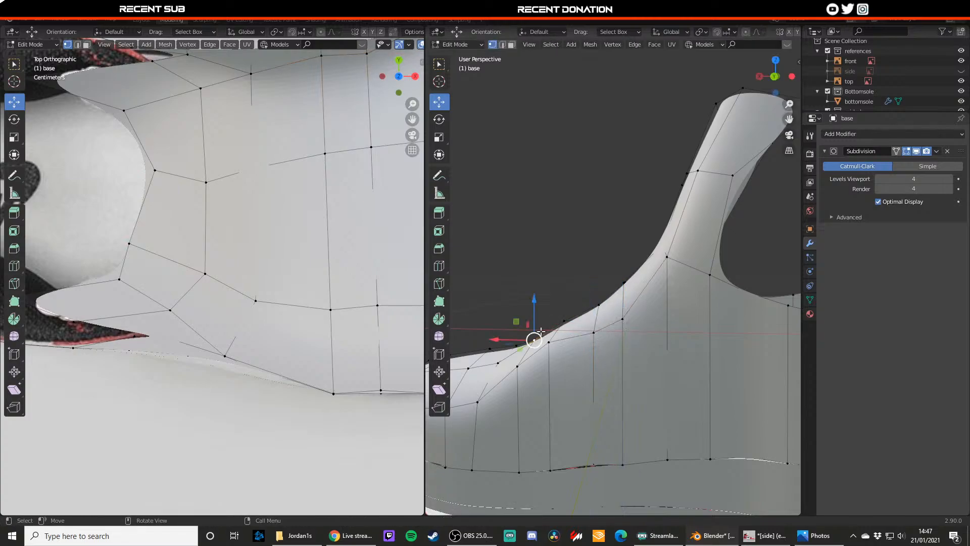
left_click_drag(546, 321, 518, 357)
left_click(516, 363)
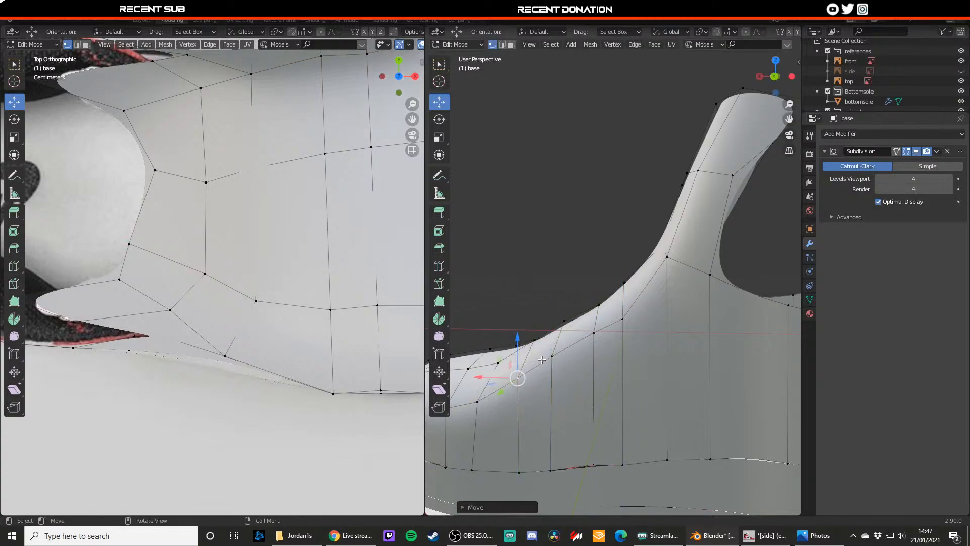
middle_click_drag(519, 360, 553, 360)
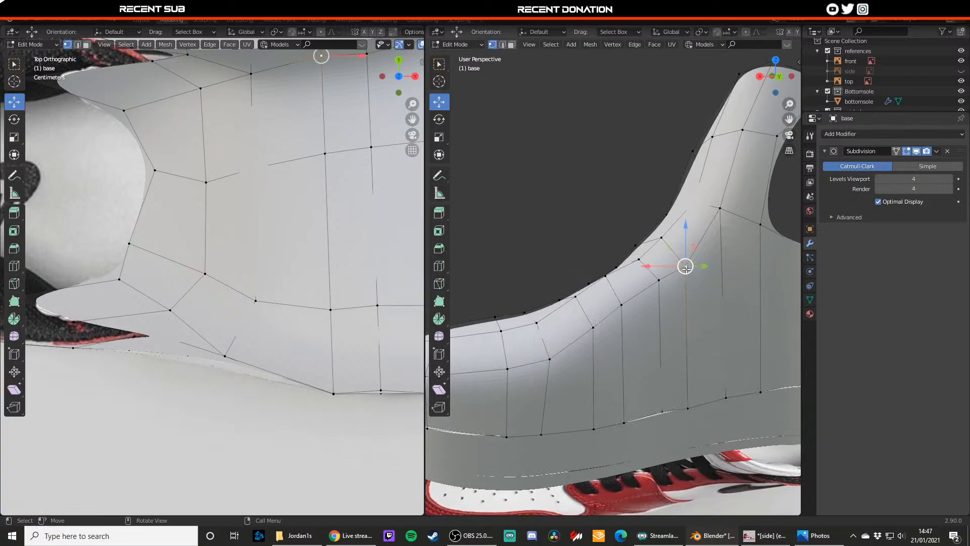
key("Tab")
scroll(642, 302, "down", 4)
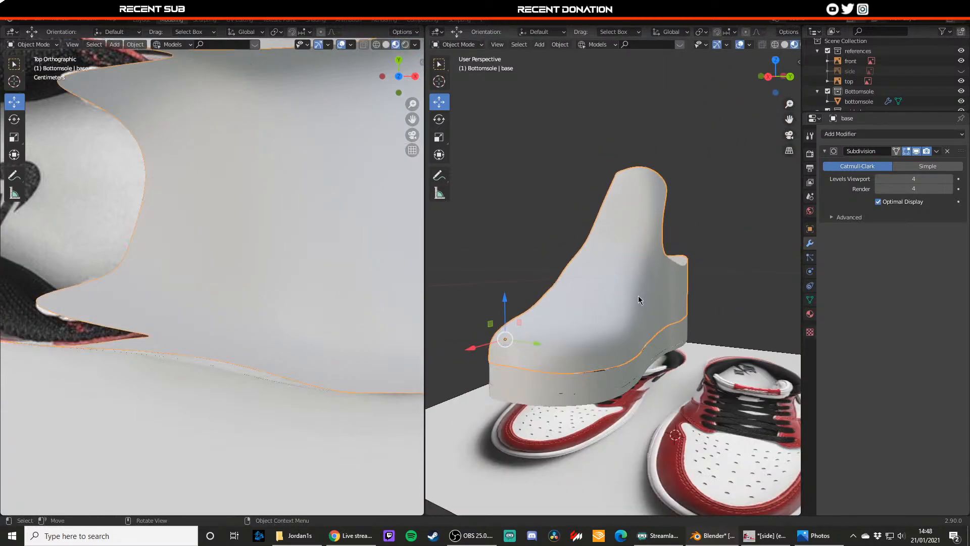
- Lower the matching vertices at the tongue base on the opposite side of the upper along Z
middle_click_drag(639, 300, 700, 308)
key("Tab")
scroll(606, 288, "up", 3)
middle_click_drag(539, 280, 571, 268)
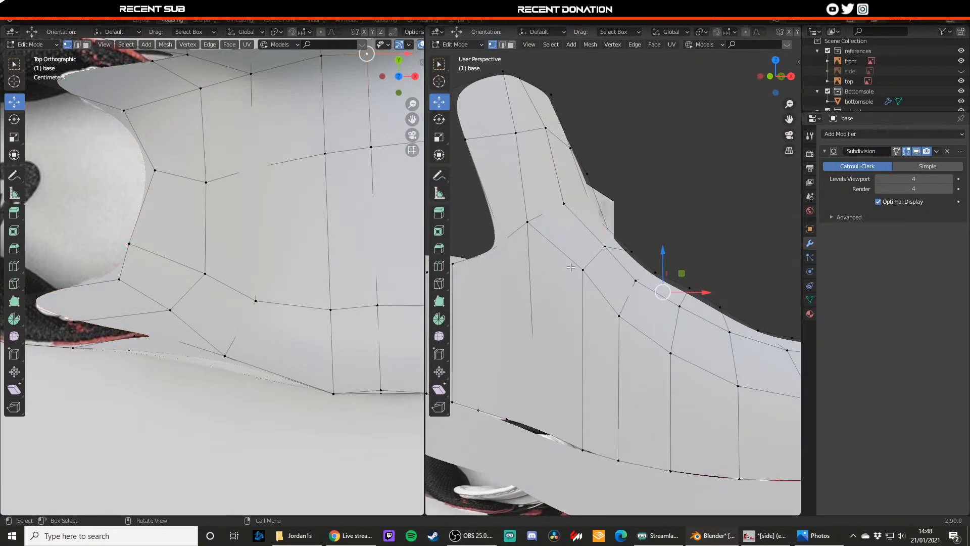
key("g")
key("z")
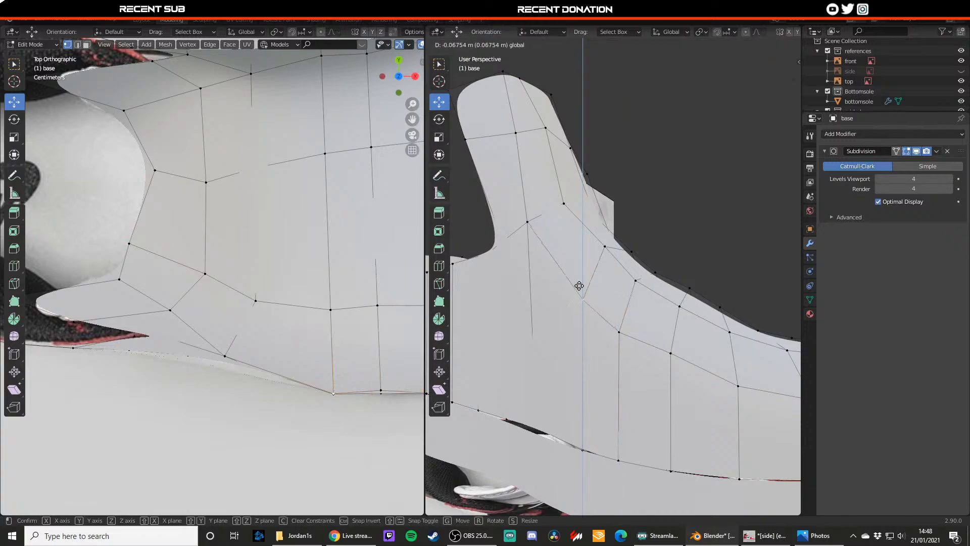
left_click(579, 286)
key("g")
key("z")
left_click(603, 349)
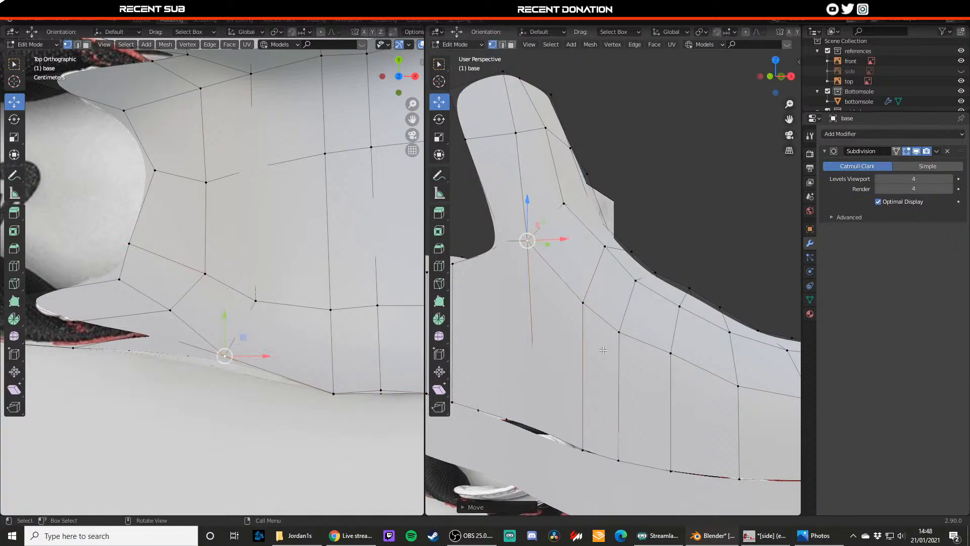
- Adjust the height of the next forefoot vertex on the opposite side along Z and check the smoothed upper
left_click(669, 359)
key("g")
key("z")
left_click(667, 333)
scroll(667, 331, "down", 4)
key("Tab")
middle_click_drag(668, 332, 632, 348)
key("Tab")
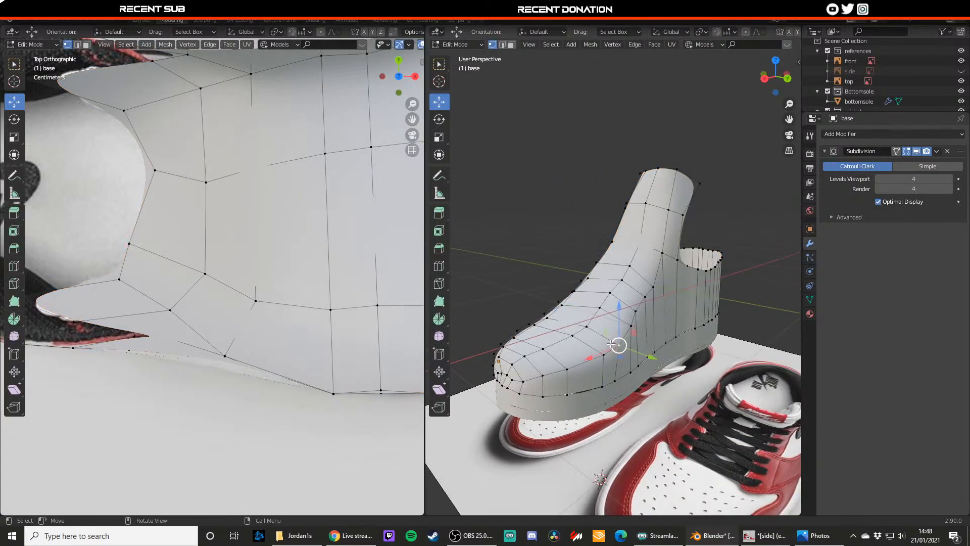
- Move the side vertices above the forefoot inward along Y
key("g")
key("y")
left_click(602, 352)
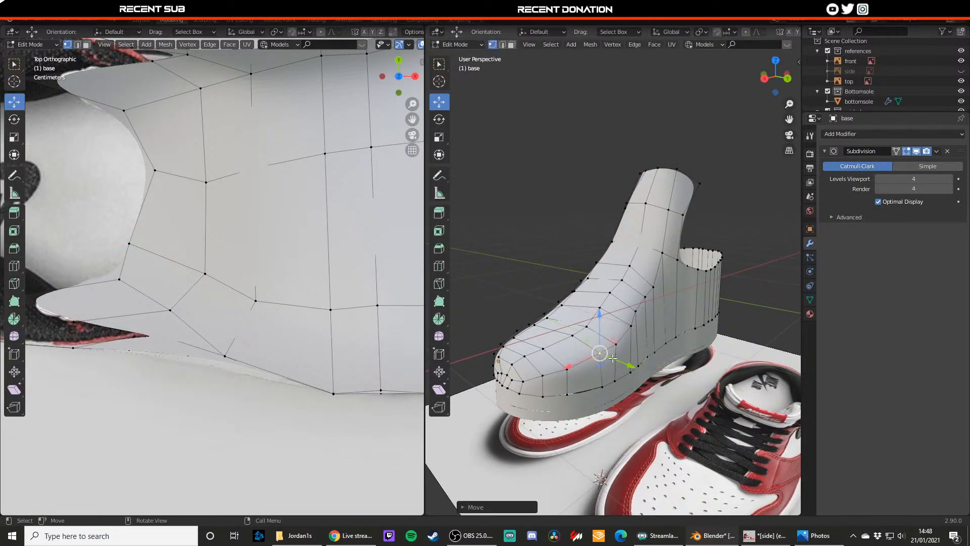
key("Tab")
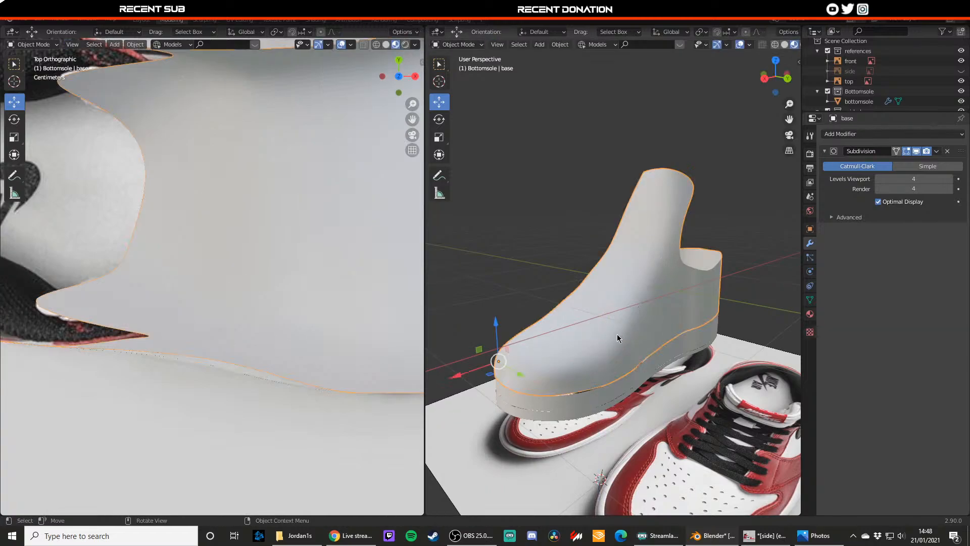
- Lower two vertices on the upper's bottom edge slightly along Z to close the gaps against the sole
key("Tab")
middle_click_drag(617, 335, 560, 332)
key("g")
key("z")
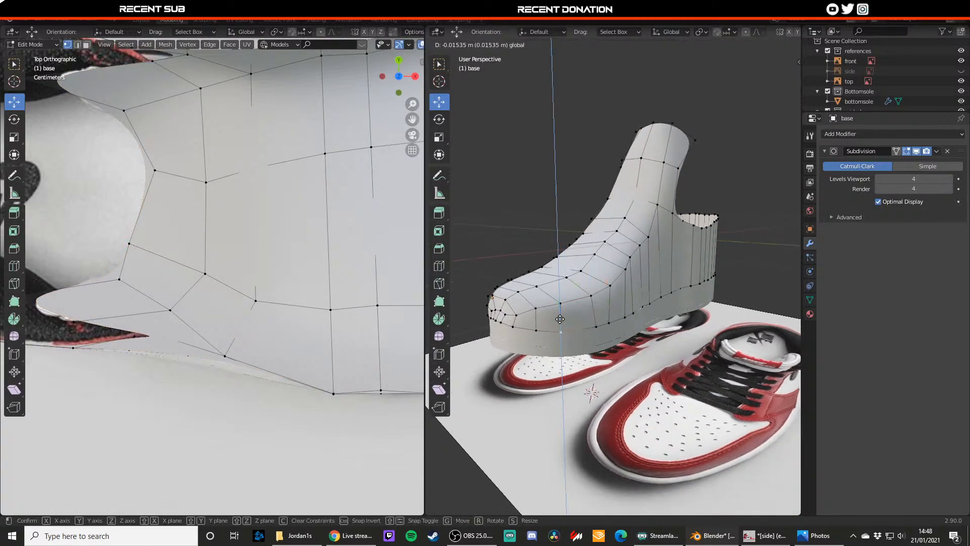
left_click_drag(560, 319, 560, 320)
key("Tab")
scroll(576, 318, "up", 4)
middle_click_drag(576, 318, 631, 330)
key("Tab")
left_click(627, 332)
left_click_drag(627, 316, 627, 318)
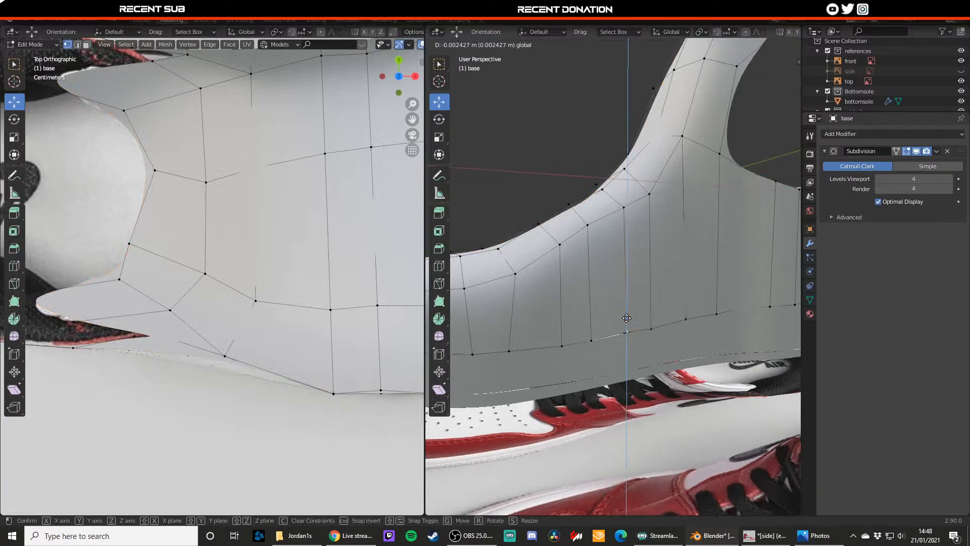
left_click(627, 318)
- Move a side vertex near the forefoot inward along Y and save the file
key("Tab")
scroll(632, 319, "down", 4)
scroll(603, 305, "down", 3)
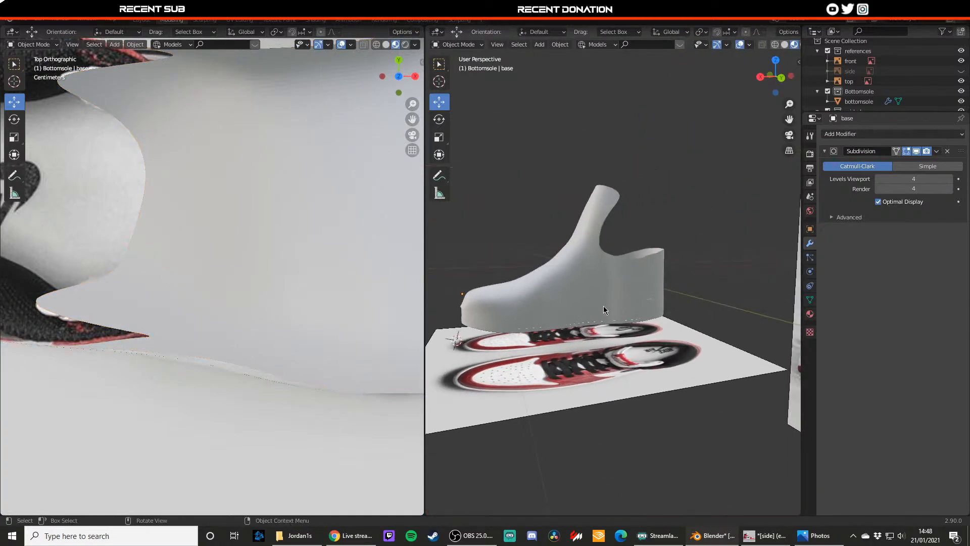
mouse_move(603, 305)
middle_mouse_down()
mouse_move(546, 350)
mouse_move(584, 313)
mouse_move(614, 305)
mouse_move(626, 400)
mouse_move(590, 318)
mouse_move(630, 303)
mouse_move(610, 303)
middle_mouse_up()
scroll(621, 356, "up", 4)
scroll(667, 381, "down", 4)
scroll(630, 303, "up", 4)
key("Tab")
key("Tab")
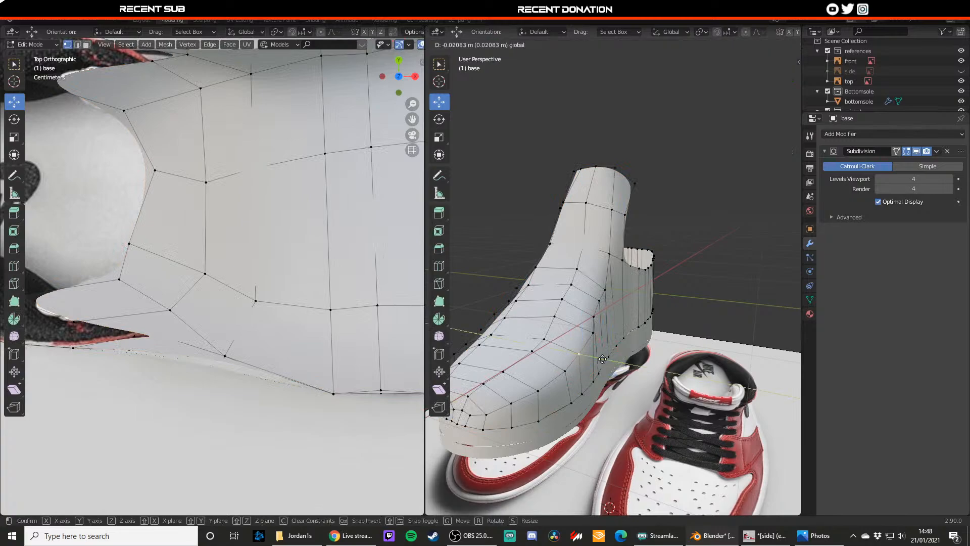
scroll(607, 360, "down", 5)
middle_click_drag(607, 360, 532, 305)
key("ctrl+s")
- Unhide the side reference image and view the shoe from the side
scroll(572, 296, "down", 2)
scroll(677, 308, "up", 4)
scroll(678, 308, "down", 4)
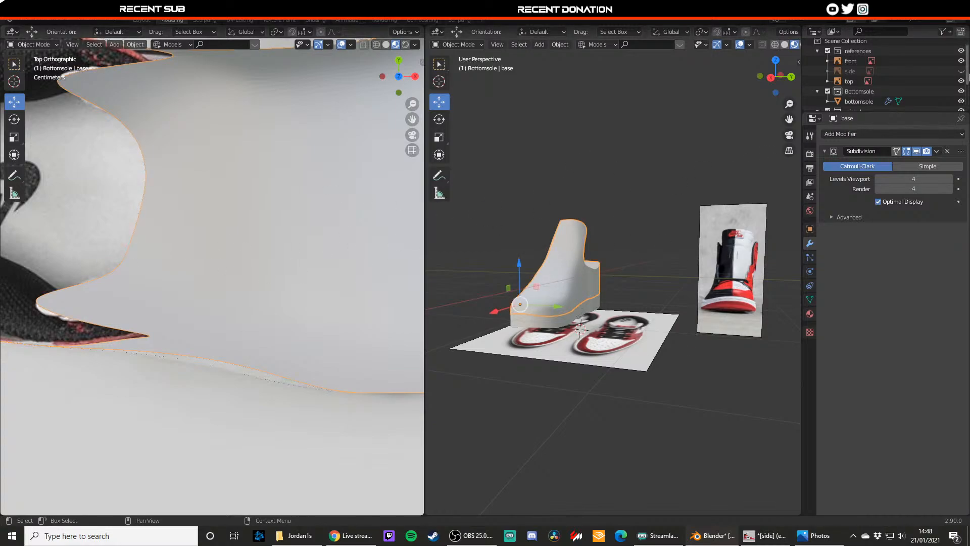
left_click(961, 71)
scroll(619, 293, "up", 5)
middle_click_drag(620, 296, 522, 296)
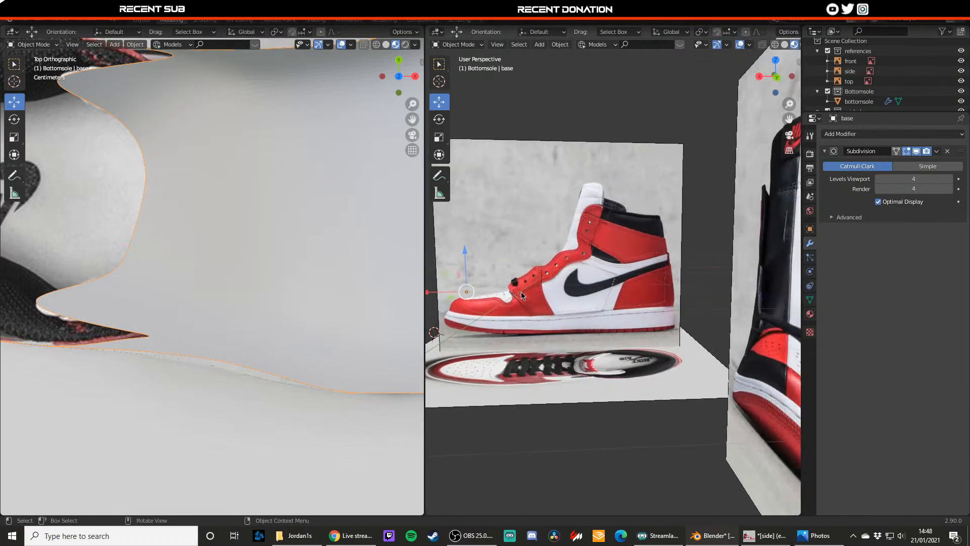
- Move the vertex on the near side of the ankle collar's edge slightly inward along Y
scroll(587, 271, "down", 5)
middle_click_drag(582, 240, 629, 280)
scroll(580, 248, "up", 4)
key("Tab")
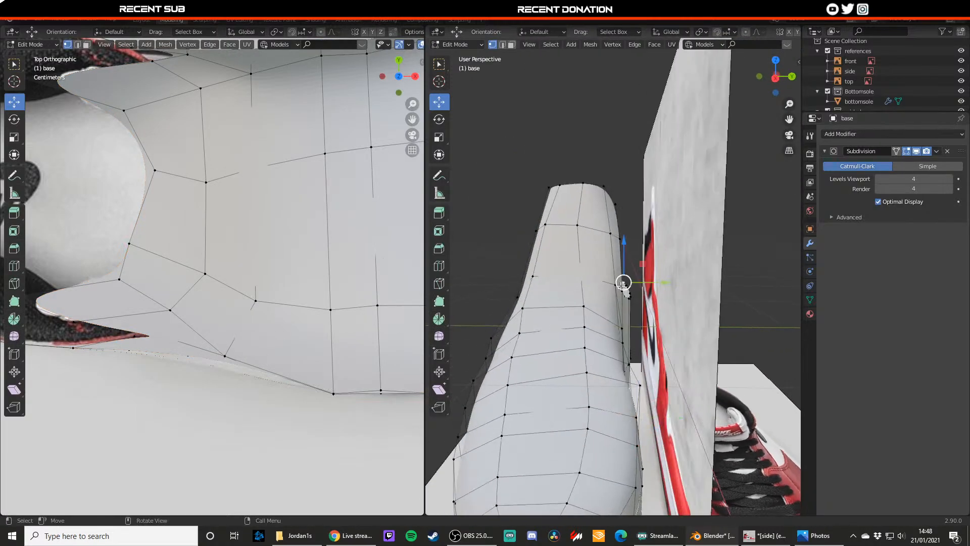
left_click(629, 288)
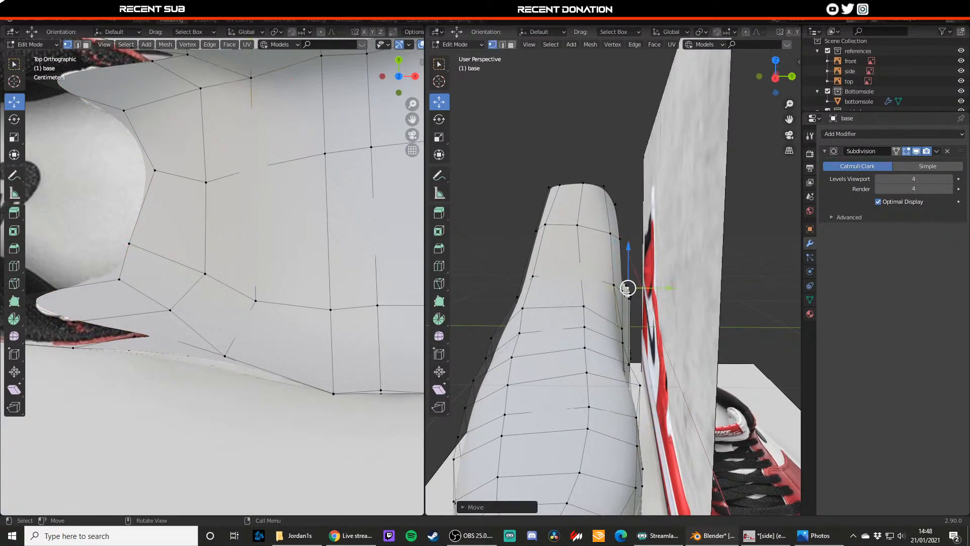
right_click(623, 290)
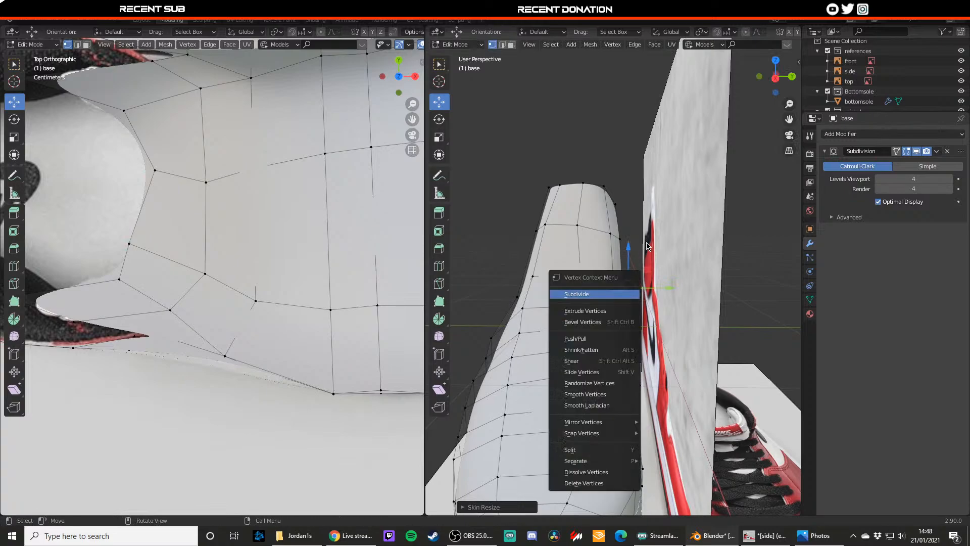
key("Escape")
left_click_drag(637, 289, 635, 289)
key("Tab")
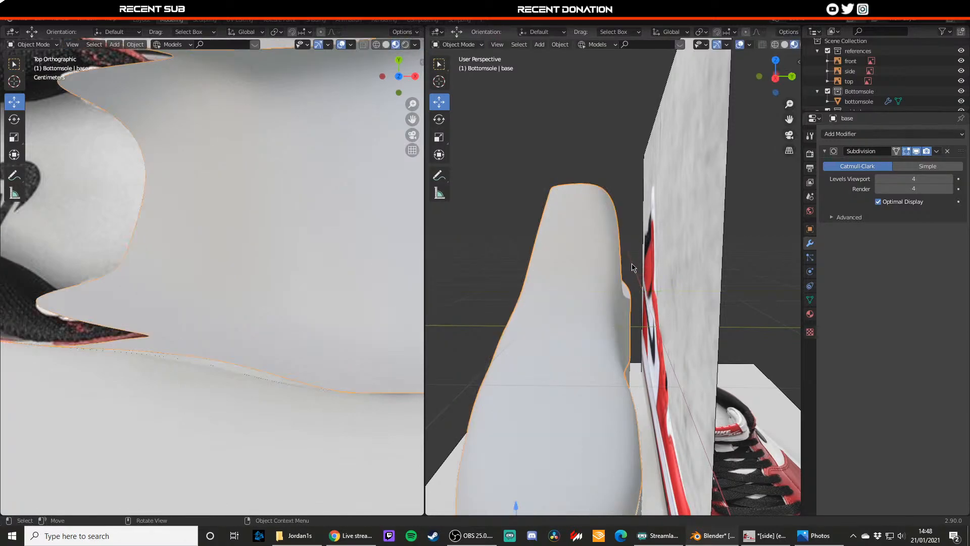
- Select the bottomsole object from behind the shoe
left_click(653, 259)
scroll(648, 265, "down", 5)
middle_click_drag(625, 279, 586, 298)
left_click(565, 327)
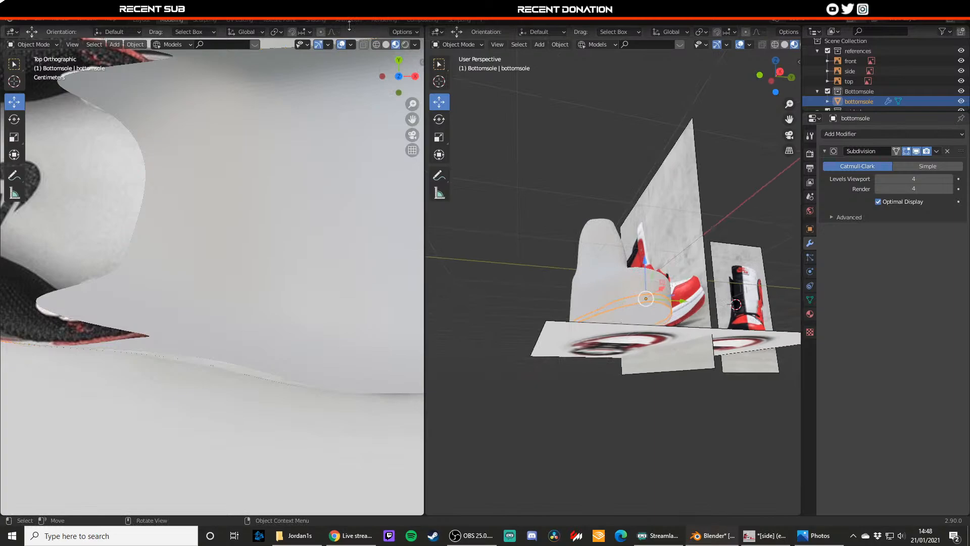
- In the Shading workspace, give the bottomsole a new material named red and set its base color to red
left_click(315, 20)
mouse_move(427, 234)
middle_mouse_down()
mouse_move(439, 218)
mouse_move(524, 204)
middle_mouse_up()
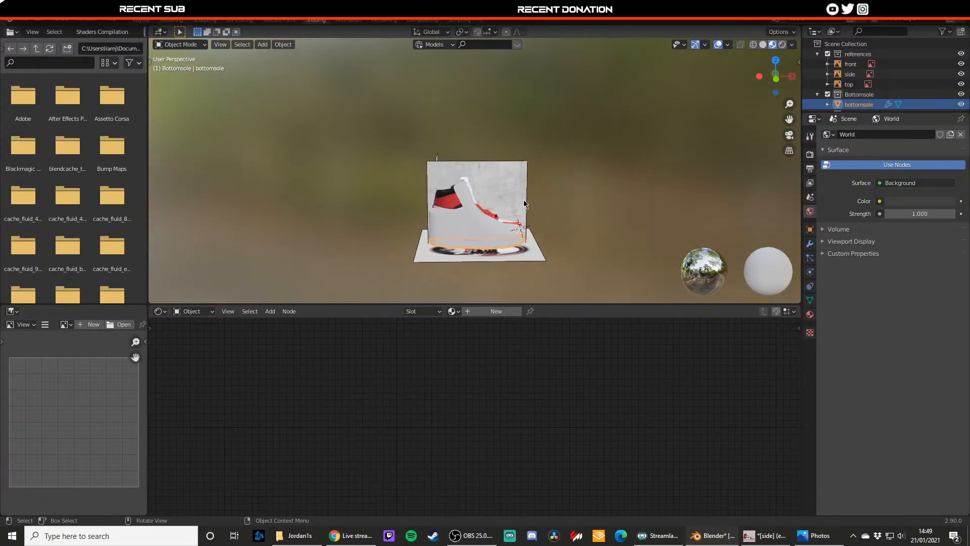
mouse_move(559, 244)
middle_mouse_down()
mouse_move(566, 223)
mouse_move(386, 211)
mouse_move(522, 210)
middle_mouse_up()
left_click(458, 313)
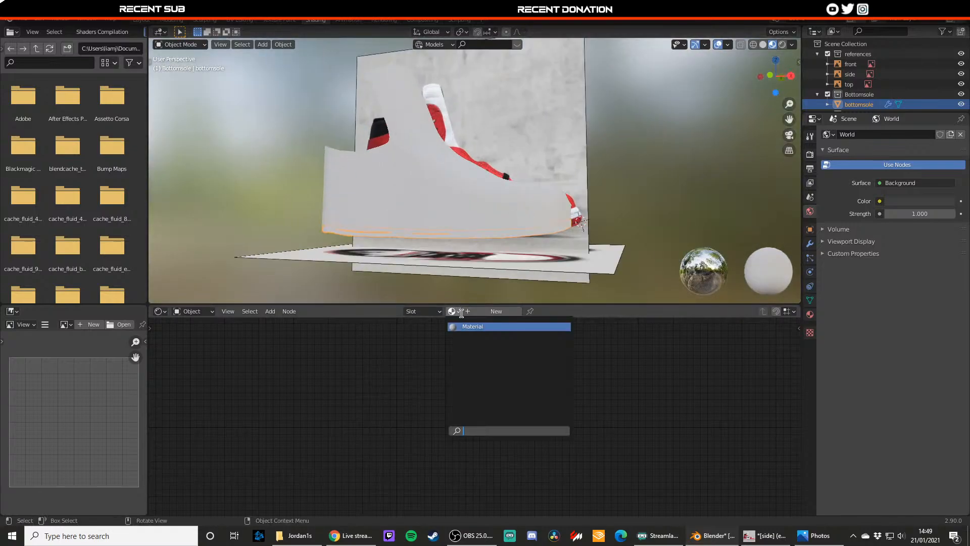
left_click(504, 312)
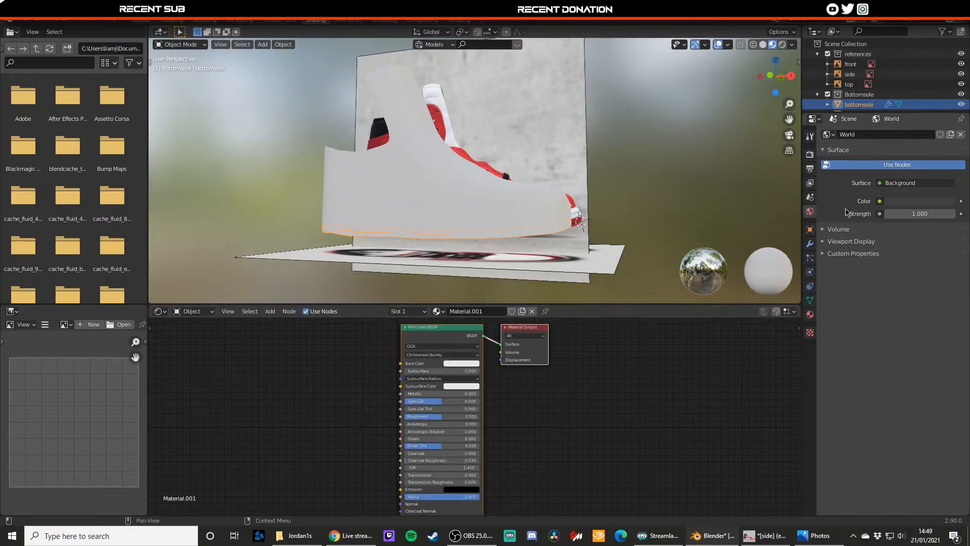
left_click(809, 314)
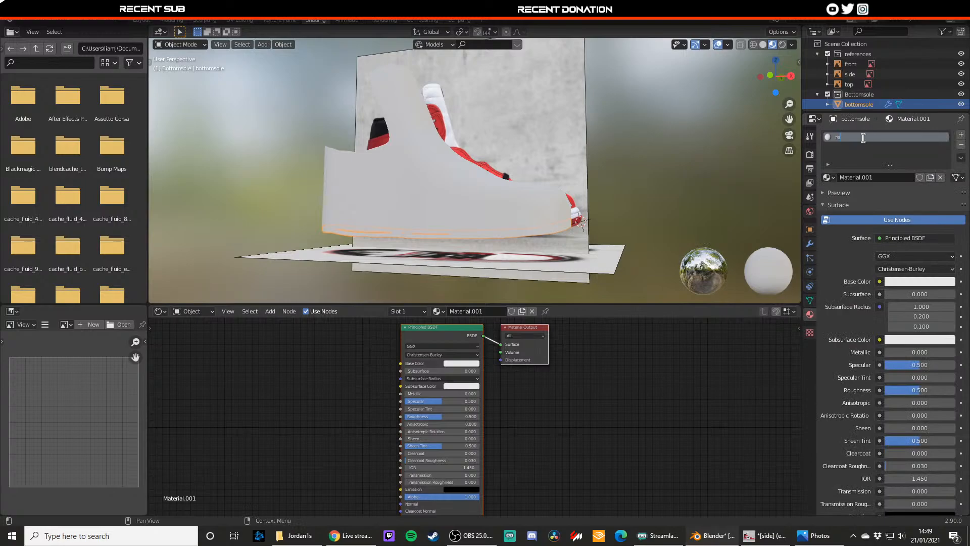
left_click(471, 364)
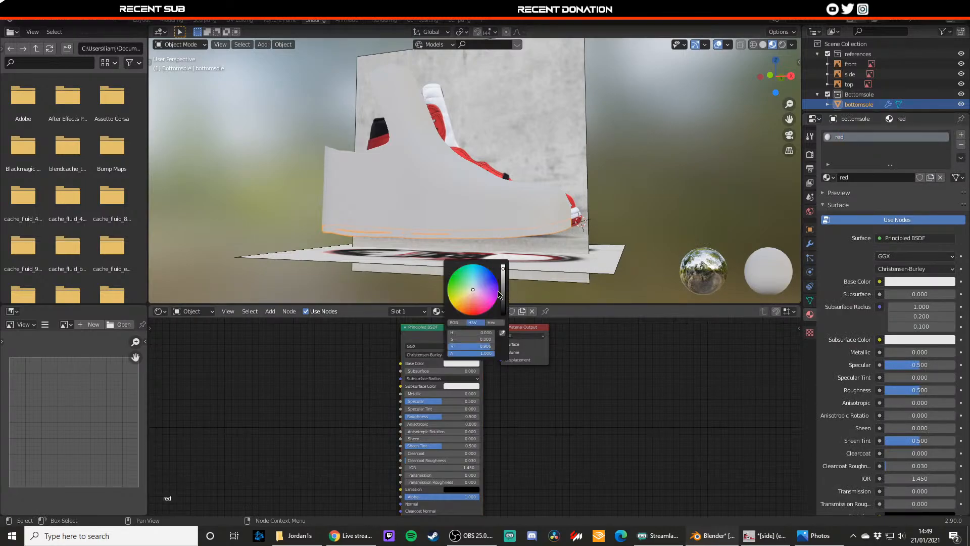
left_click(500, 295)
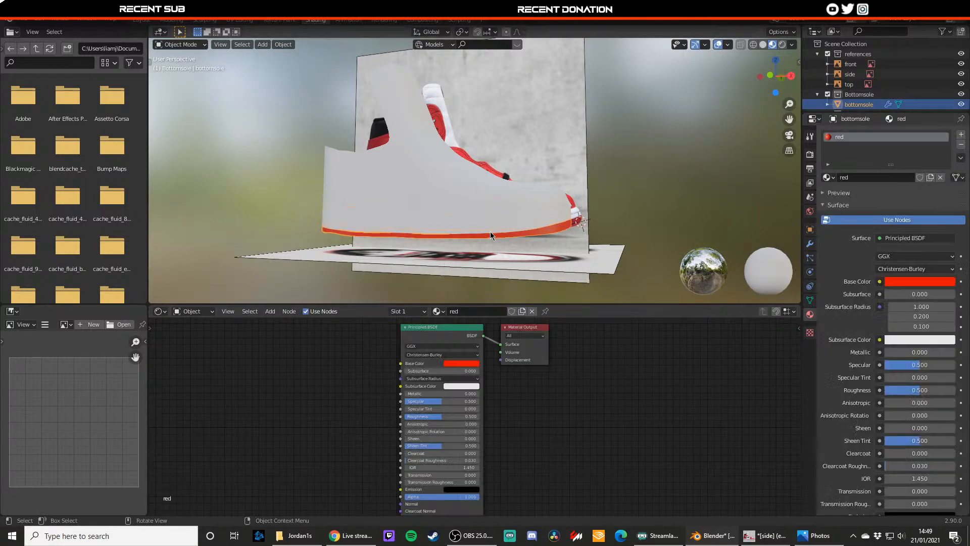
- Give the midsole a new material named white and set its base color to white using an RGB value of 1
left_click(485, 226)
left_click(475, 311)
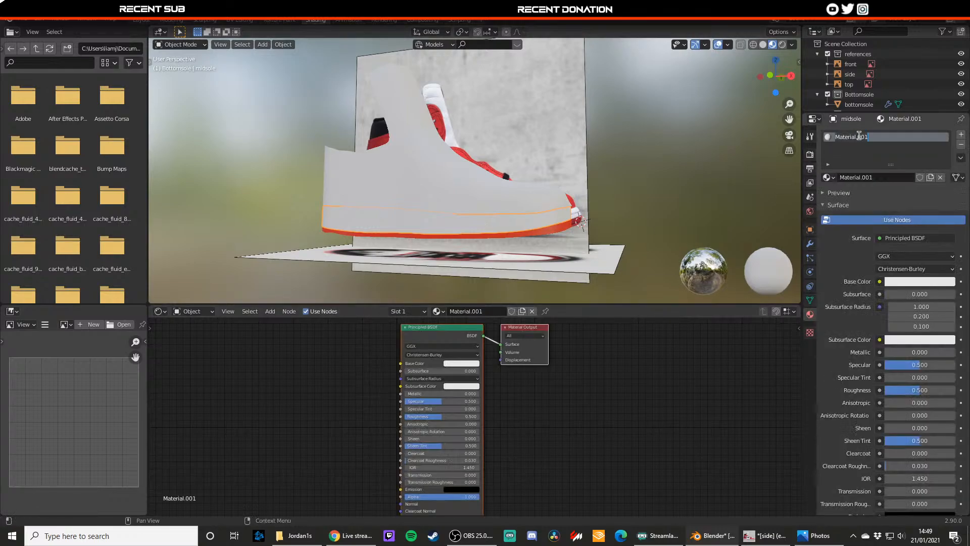
left_click(457, 363)
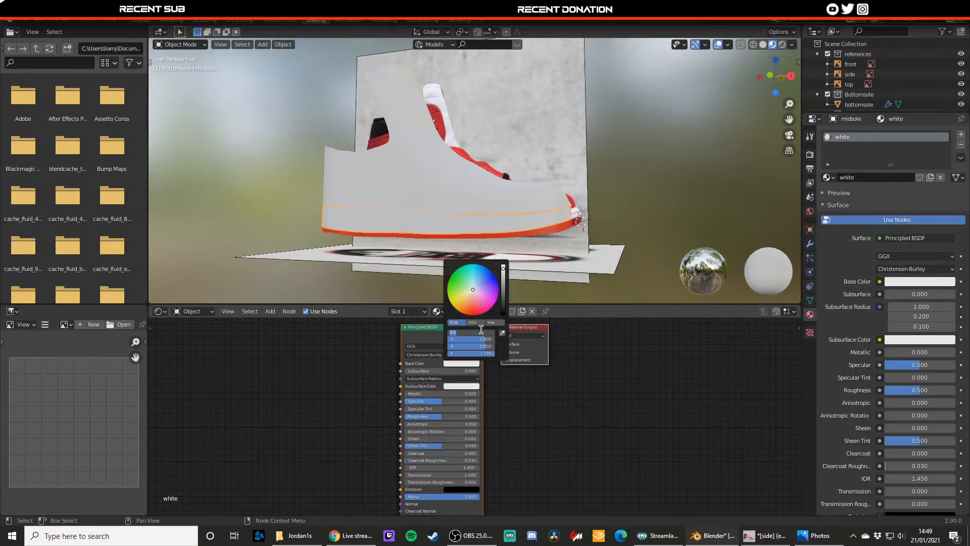
type("1")
key("Return")
- Assign the existing white material to the base mesh of the upper
left_click(458, 202)
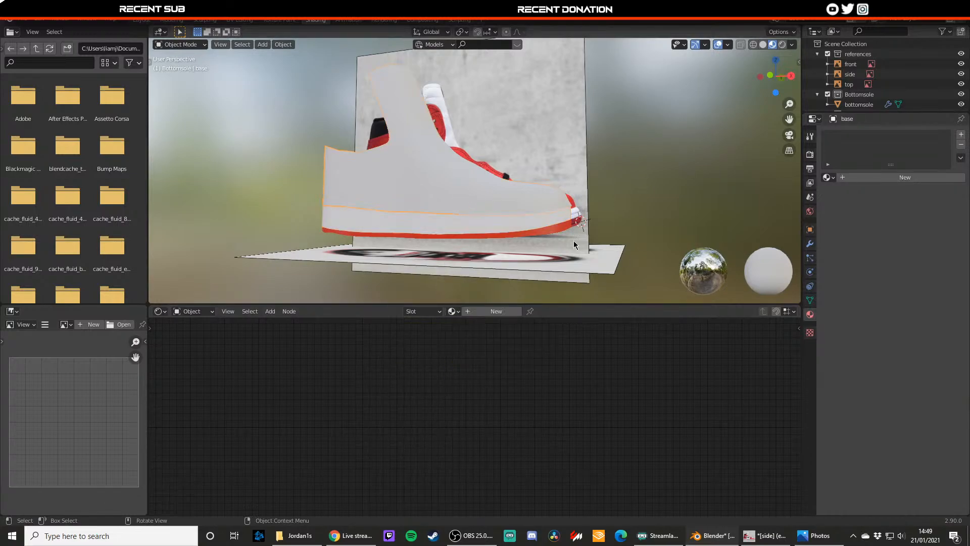
middle_click_drag(651, 176, 708, 195)
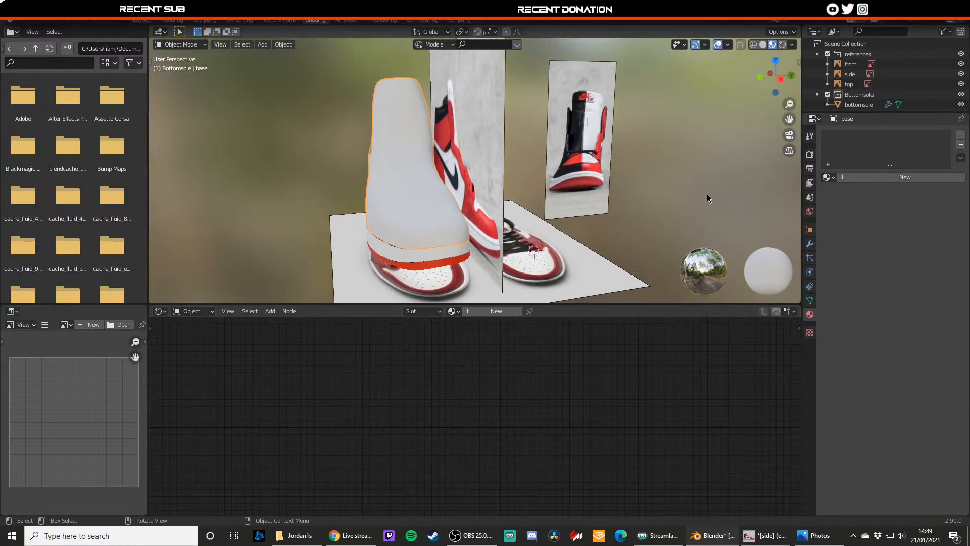
middle_click_drag(438, 262, 463, 259)
key("shift+z")
middle_click_drag(415, 289, 476, 267)
key("shift+z")
scroll(472, 278, "up", 4)
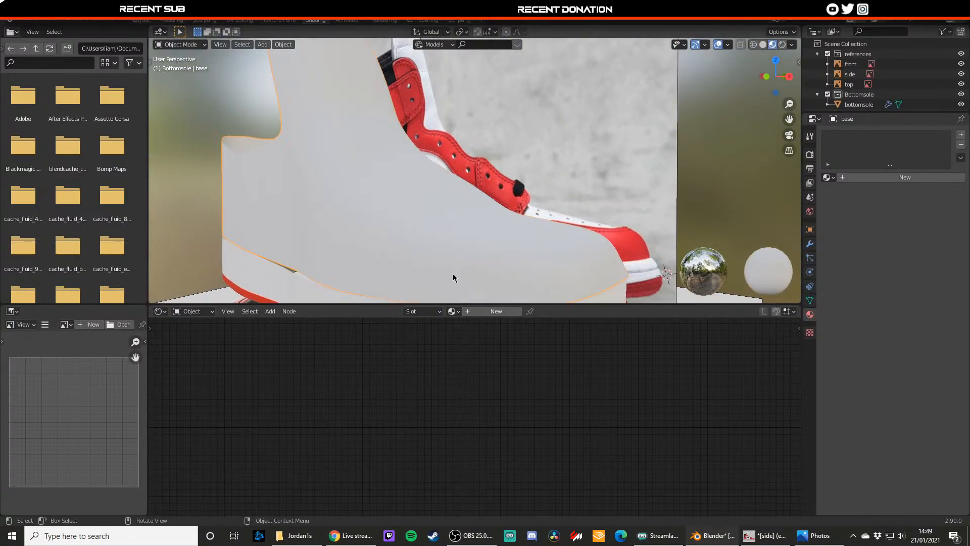
left_click(452, 311)
left_click(462, 345)
scroll(425, 240, "down", 5)
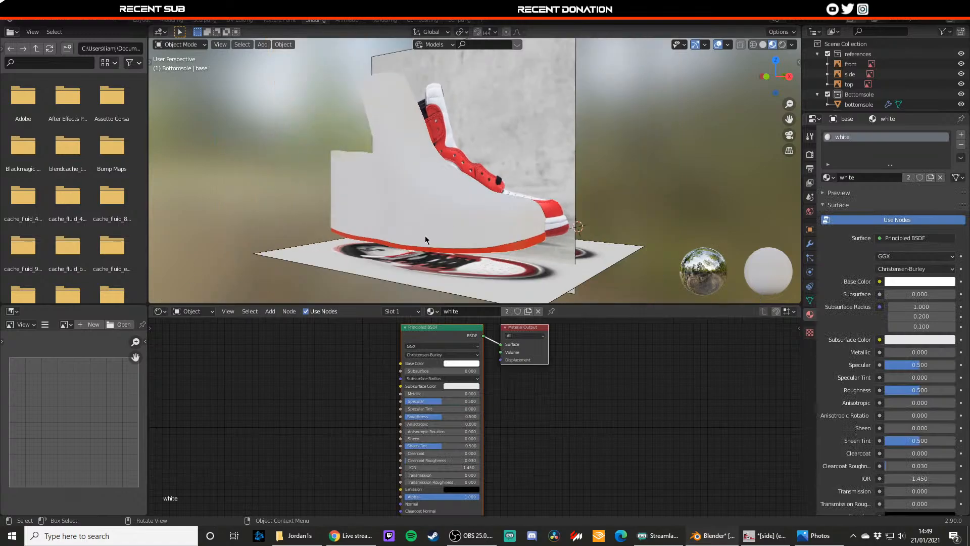
scroll(421, 222, "up", 4)
- Activate the Move tool for mesh editing on the base, and return to object selection
key("Tab")
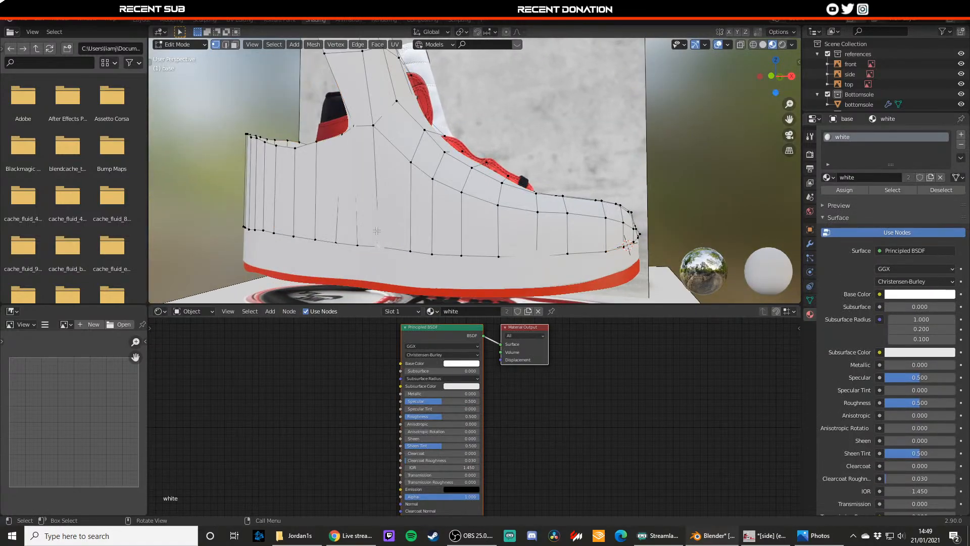
key("shift+space")
key("g")
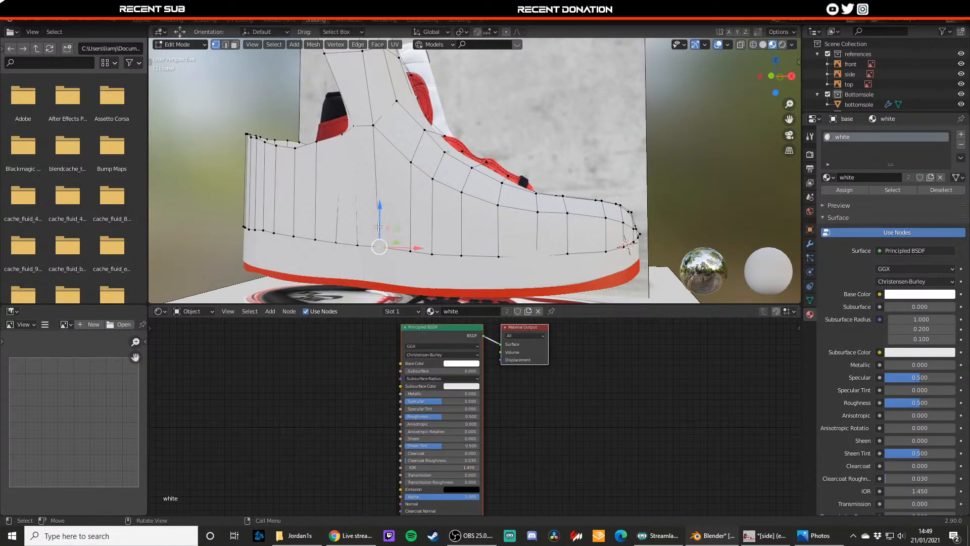
key("Tab")
left_click(429, 255)
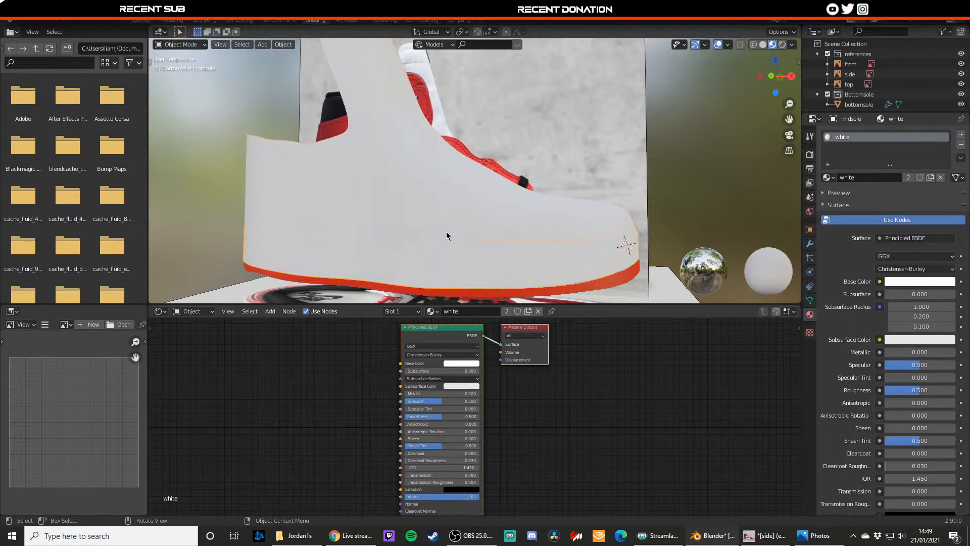
left_click(447, 233)
left_click(454, 363)
- Nudge the lower-edge vertices around the midsole's toe so they follow the bottomsole's edge
middle_click_drag(663, 242, 392, 240)
left_click(361, 248)
key("Tab")
left_click_drag(369, 235, 348, 230)
left_click(348, 254)
middle_click_drag(350, 243, 379, 251)
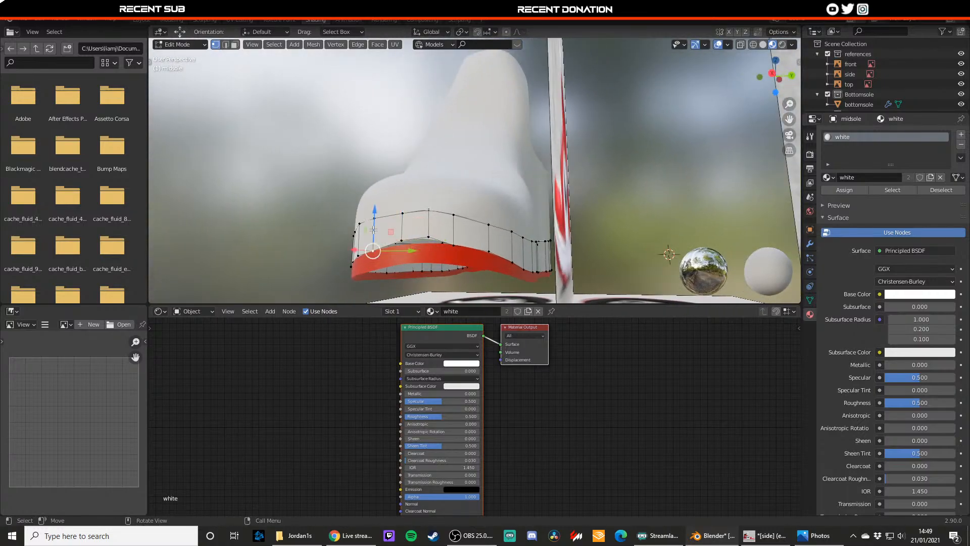
left_click_drag(373, 230, 363, 230)
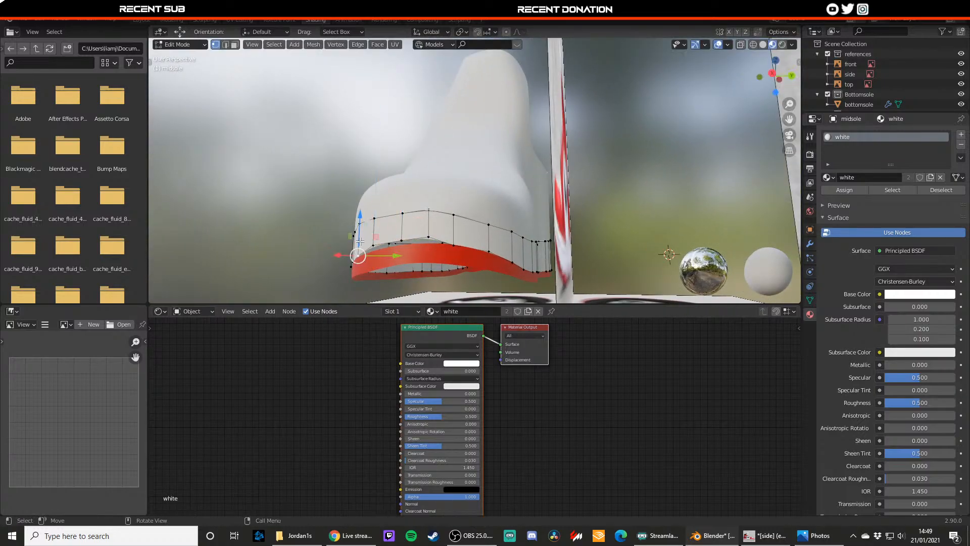
left_click(427, 237)
left_click_drag(453, 229, 399, 222)
key("Tab")
- Try to move an upper-edge vertex on the side of the bottomsole's toe
left_click(424, 255)
key("Tab")
left_click(428, 245)
left_click(454, 245)
left_click(401, 245)
middle_click_drag(399, 222, 394, 251)
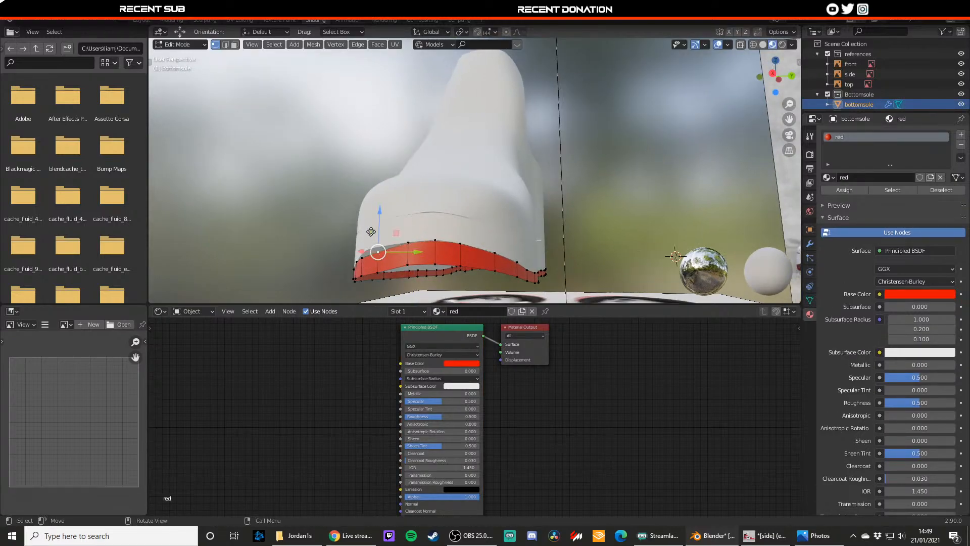
left_click_drag(371, 232, 375, 222)
key("ctrl+z")
- Adjust the height of the vertices at the front of the bottomsole's toe slightly along Z
middle_click_drag(375, 223, 462, 218)
key("Tab")
key("Tab")
key("g")
key("z")
left_click_drag(460, 215, 460, 213)
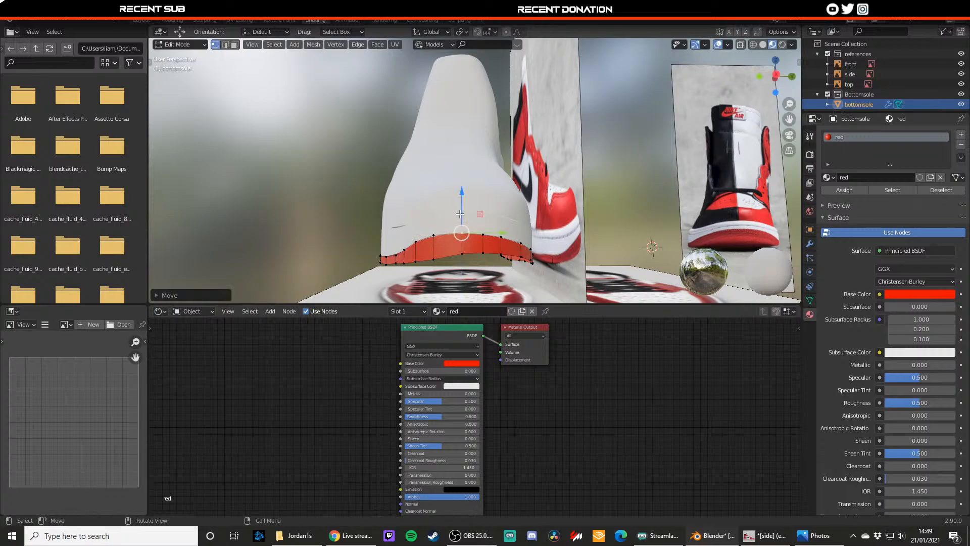
left_click(483, 252)
left_click_drag(483, 251, 483, 253)
middle_click_drag(483, 249, 435, 266)
key("Tab")
left_click(369, 245)
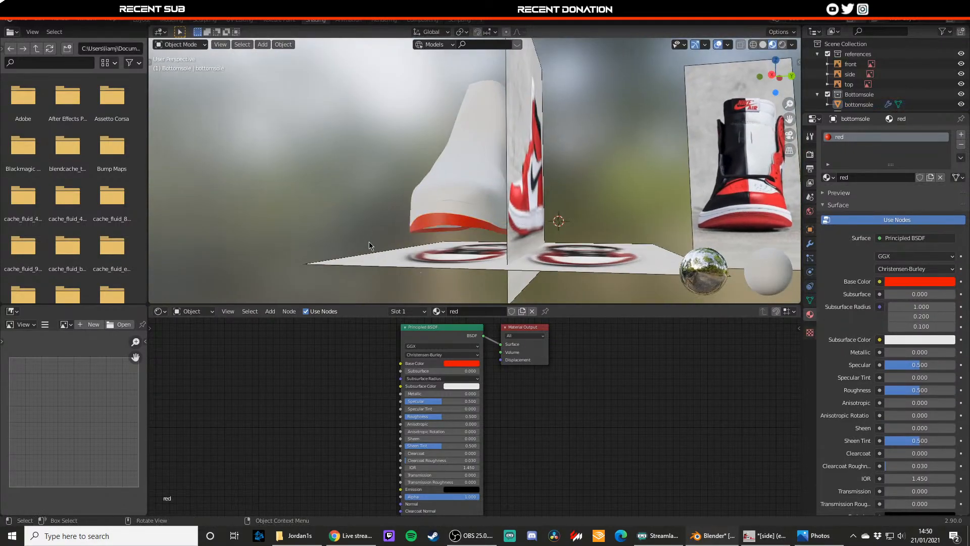
- Nudge the side vertices near the toe where the bottomsole and midsole meet
middle_click_drag(369, 245, 422, 237)
scroll(439, 263, "down", 2)
scroll(394, 236, "up", 4)
key("Tab")
left_click_drag(410, 227, 398, 228)
key("Tab")
left_click(400, 242)
key("Tab")
left_click(400, 242)
left_click(410, 241)
key("Tab")
left_click(414, 245)
key("Tab")
key("Tab")
left_click(314, 238)
- Raise an upper-edge vertex on the forefoot side of the bottomsole slightly along Z
scroll(313, 237, "down", 2)
middle_click_drag(314, 237, 387, 253)
scroll(387, 252, "up", 5)
key("Tab")
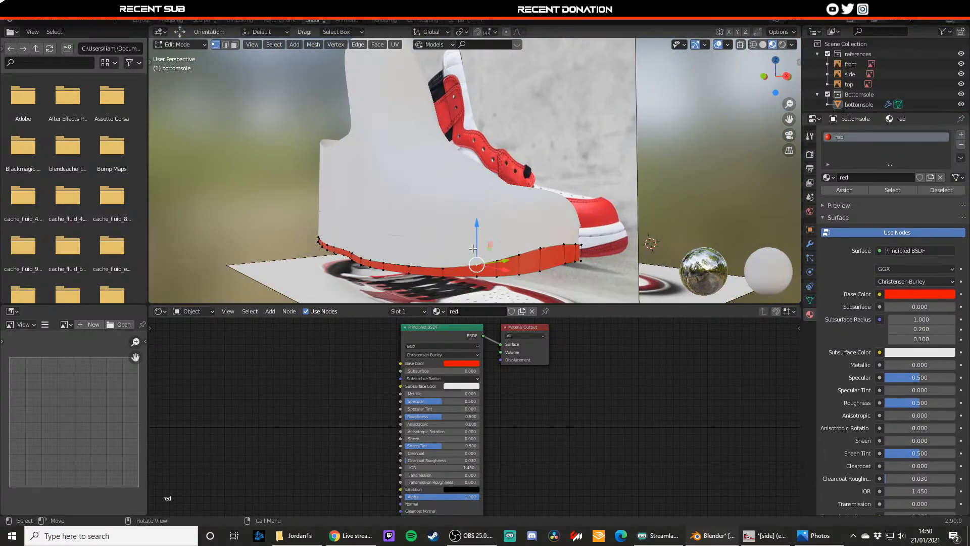
left_click_drag(473, 248, 472, 246)
key("Tab")
- Raise the forefoot-side vertex at the seam between midsole and bottomsole slightly further, and leave mesh editing
key("Tab")
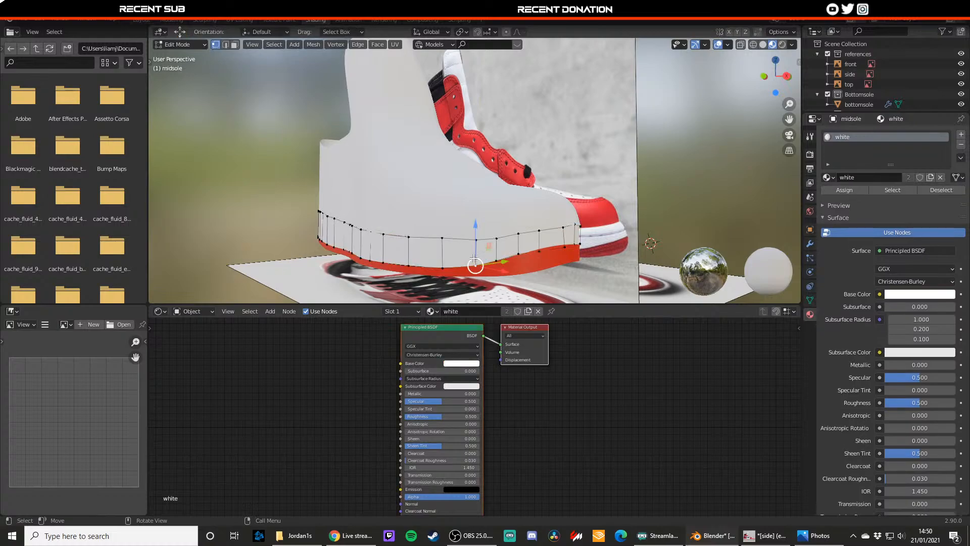
key("Tab")
key("Tab")
left_click_drag(476, 247, 475, 244)
key("Tab")
scroll(300, 227, "down", 1)
middle_click_drag(419, 264, 483, 245)
scroll(483, 244, "down", 3)
left_click(605, 239)
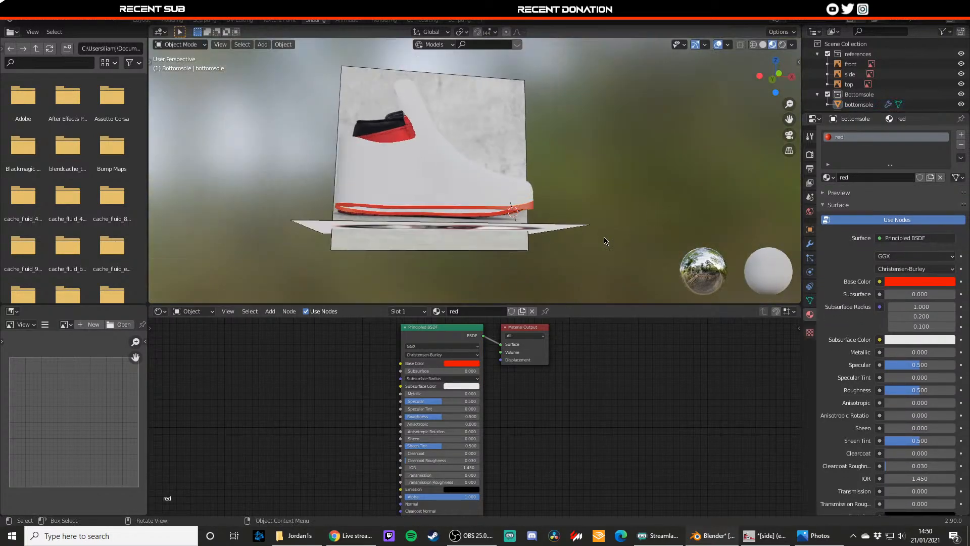
- Examine the shoe's heel, ankle collar and opening from several angles against the side reference image
middle_click_drag(605, 239, 400, 265)
middle_click_drag(485, 263, 465, 245)
scroll(466, 245, "up", 3)
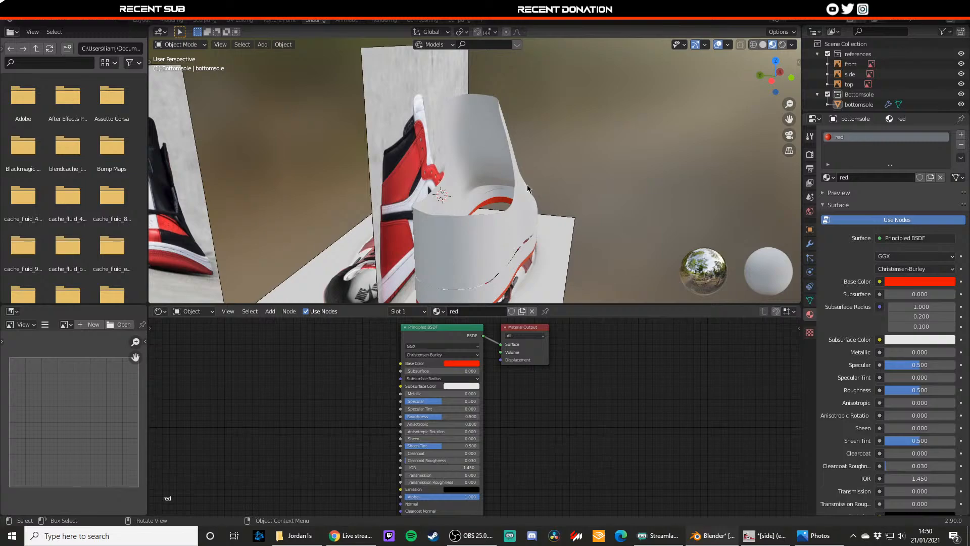
middle_click_drag(527, 185, 445, 190)
scroll(571, 194, "down", 4)
middle_click_drag(572, 194, 339, 192)
scroll(441, 180, "up", 3)
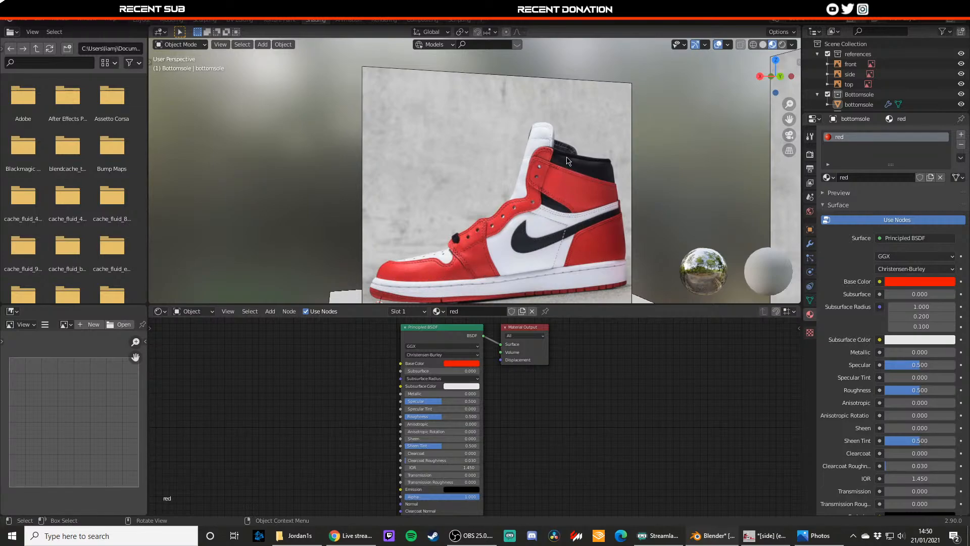
middle_click_drag(576, 172, 579, 246)
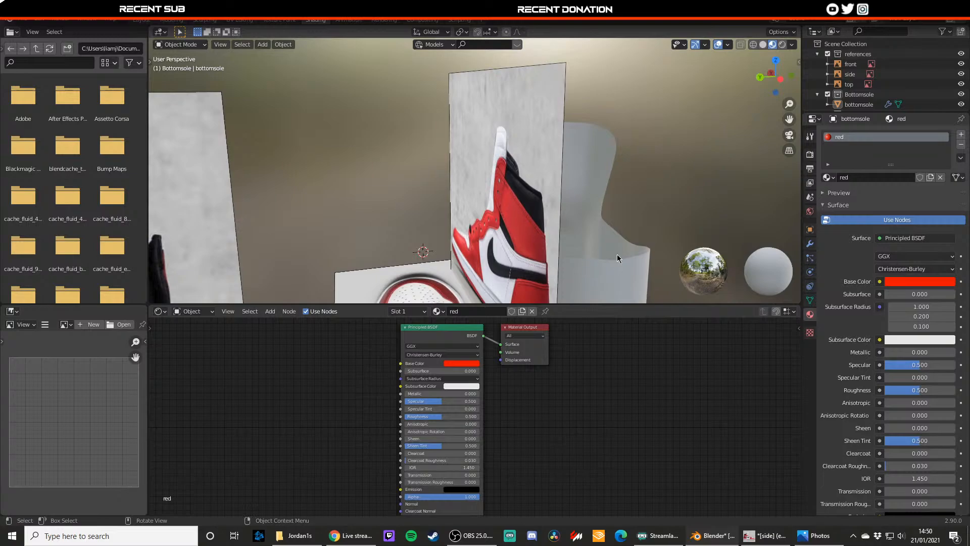
scroll(565, 236, "down", 2)
middle_click_drag(566, 236, 474, 235)
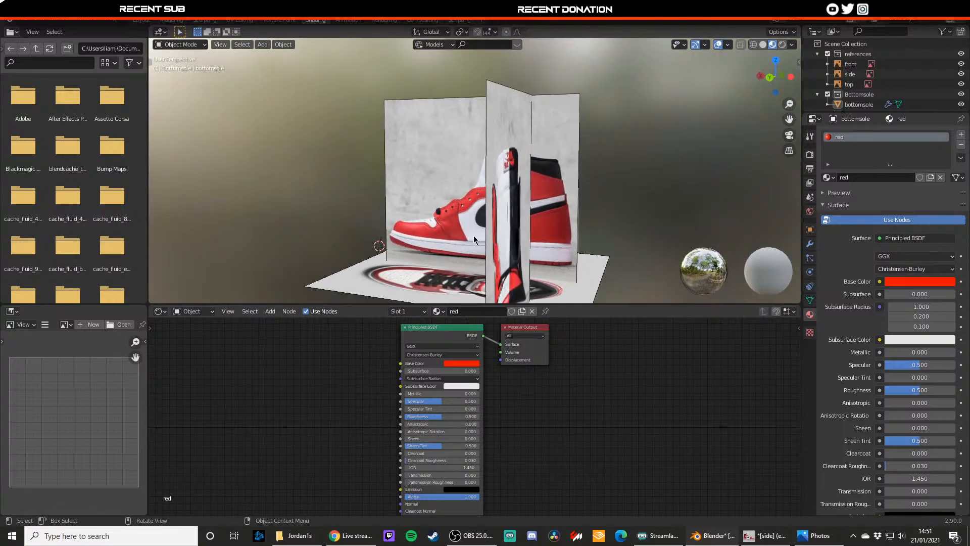
- Save the file and inspect the ankle, lacing and side panels in the side reference image
key("ctrl+s")
scroll(447, 218, "up", 4)
middle_click_drag(445, 188, 481, 166)
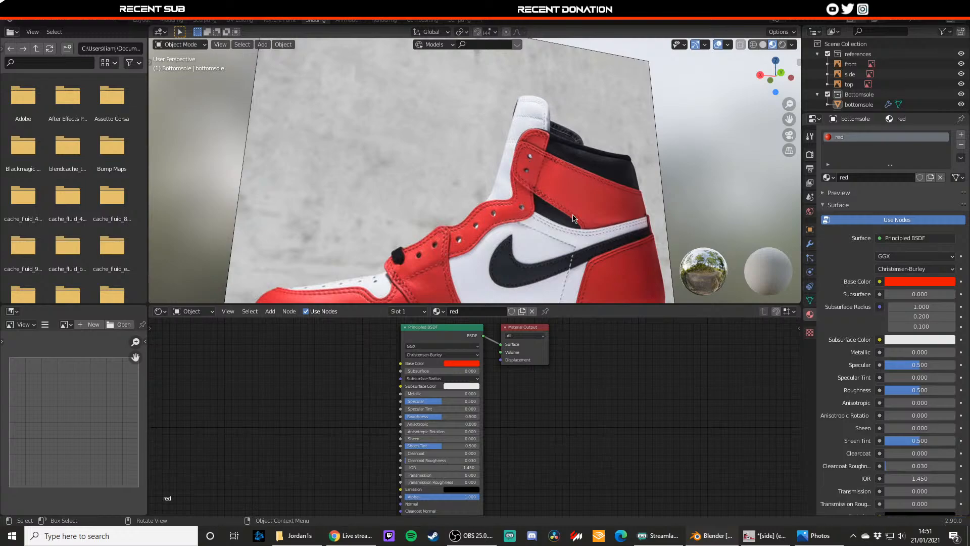
scroll(491, 215, "down", 2)
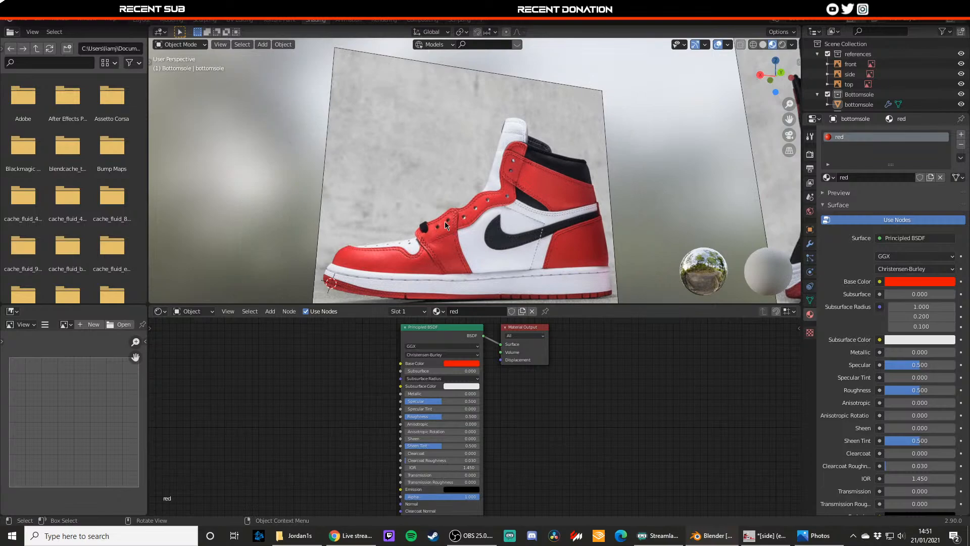
scroll(461, 264, "down", 2)
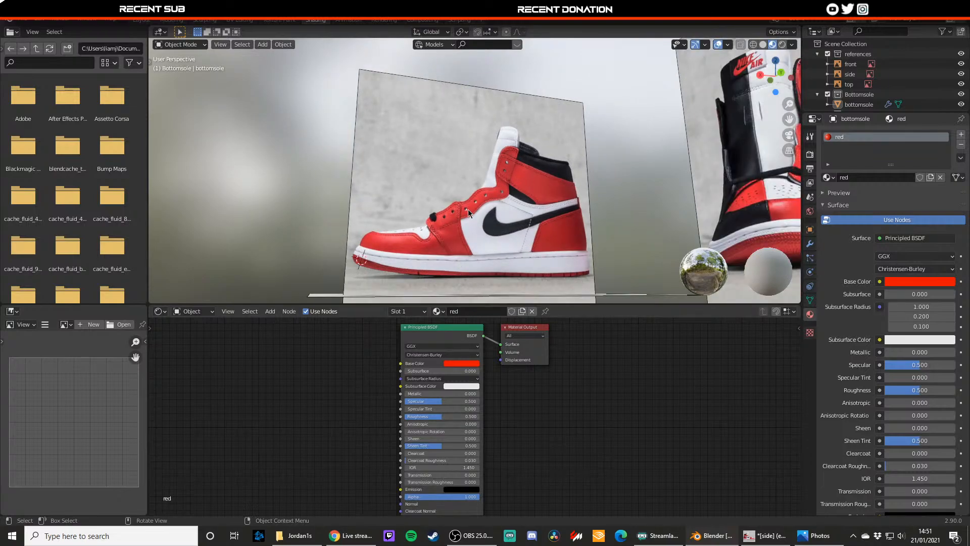
middle_click_drag(427, 230, 525, 249)
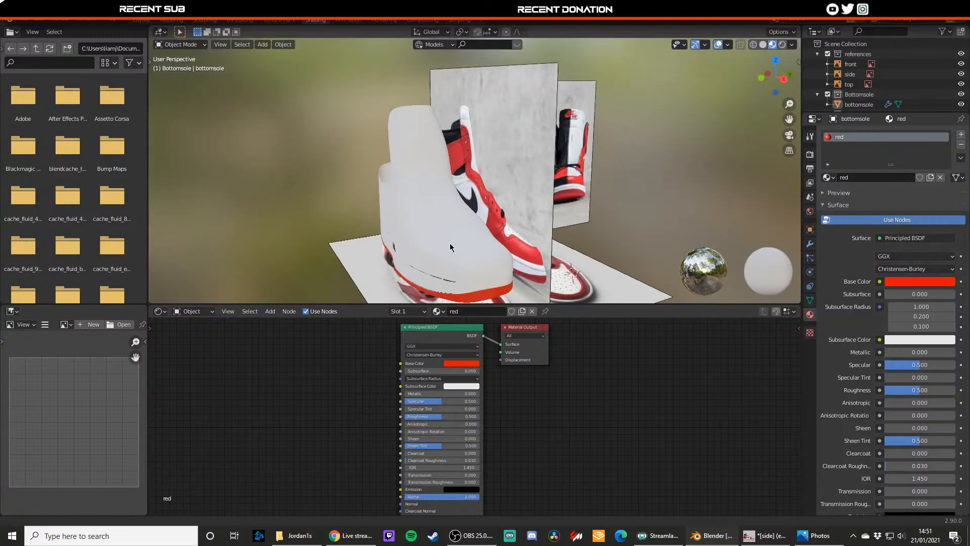
- Select the base mesh, check its side topology, and save the file
scroll(404, 247, "up", 2)
middle_click_drag(373, 246, 430, 239)
left_click(388, 241)
scroll(387, 245, "up", 2)
key("Tab")
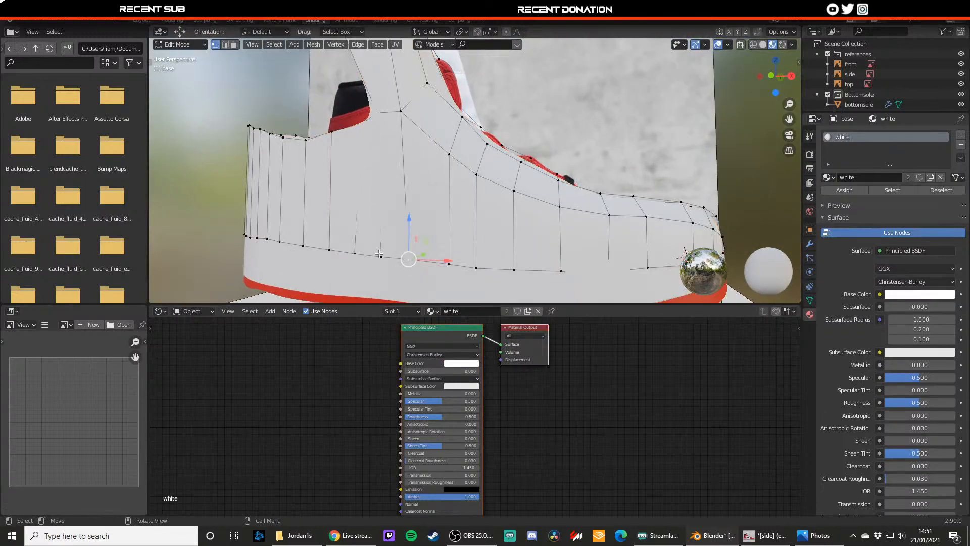
key("Tab")
scroll(414, 232, "down", 3)
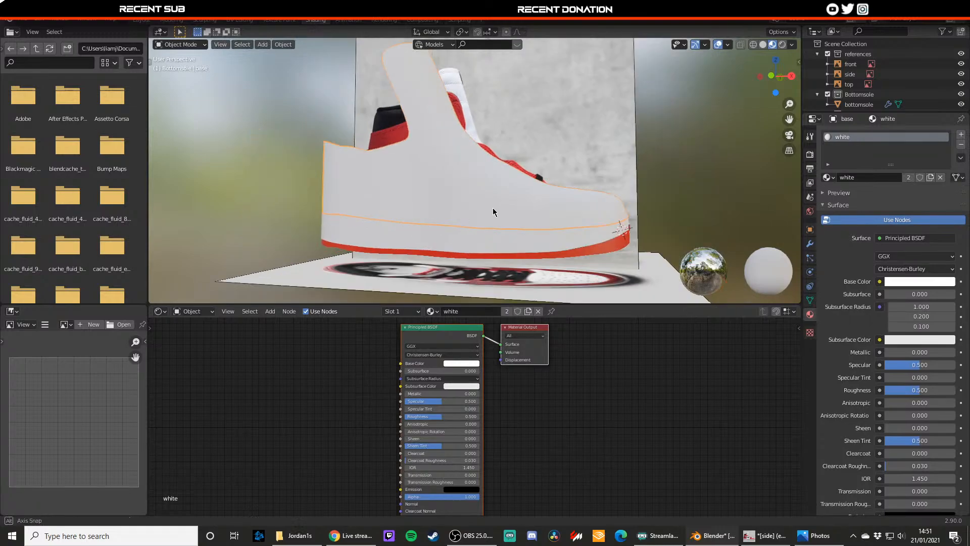
middle_click_drag(492, 208, 522, 157)
key("ctrl+s")
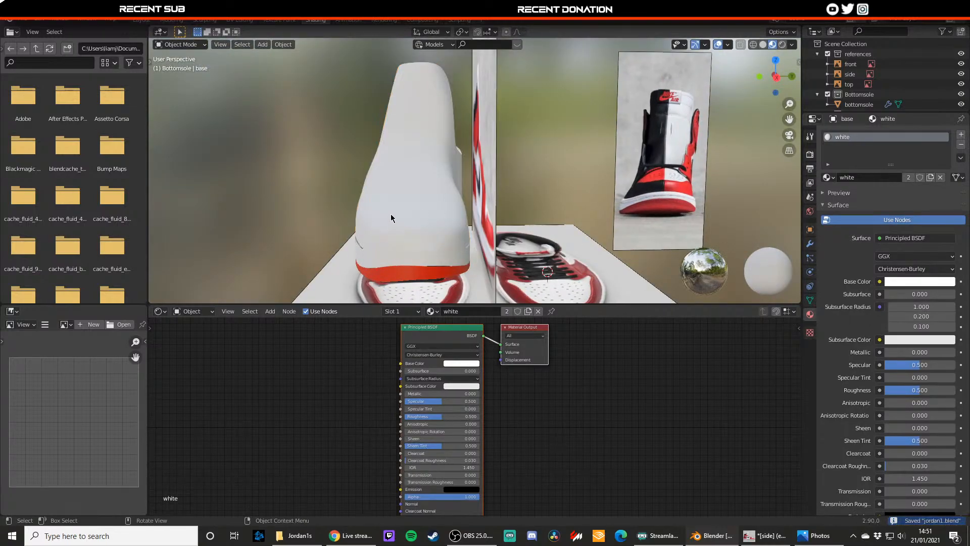
- Shift the base mesh's lower front edge slightly along a global axis to fit the midsole seam, and leave mesh editing
middle_click_drag(390, 214, 392, 245)
key("Tab")
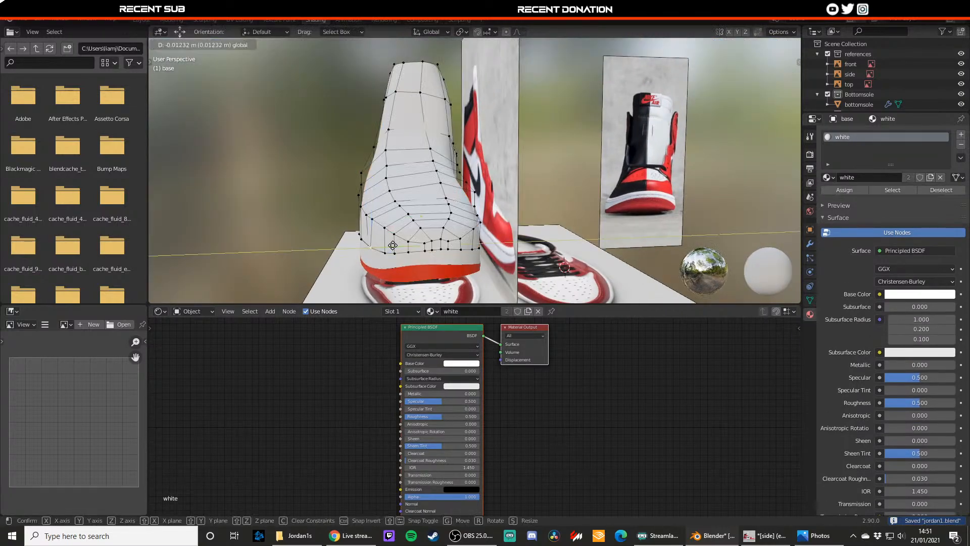
key("Tab")
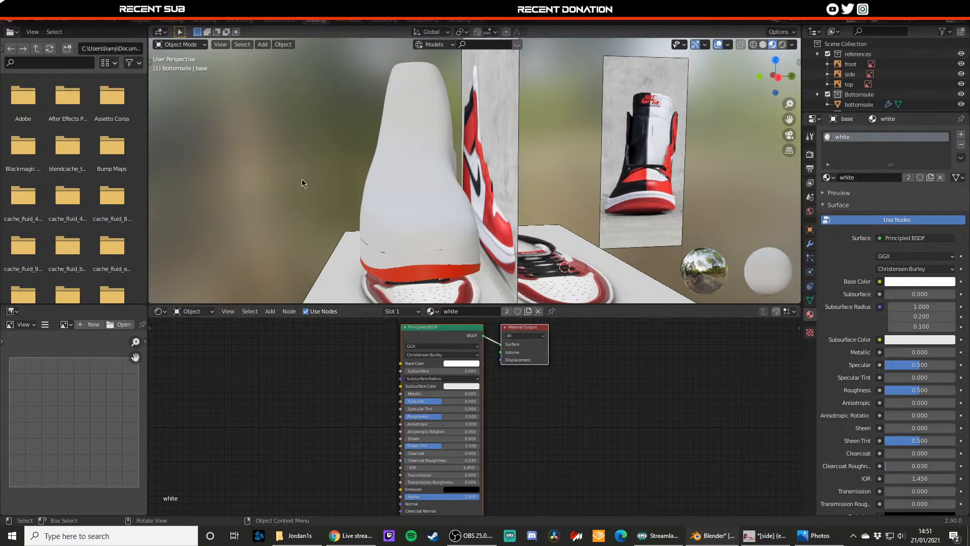
- Examine the base's toe and side topology, and compare its wireframe with the side reference image
scroll(402, 190, "up", 1)
middle_click_drag(402, 190, 447, 218)
left_click(448, 217)
key("Tab")
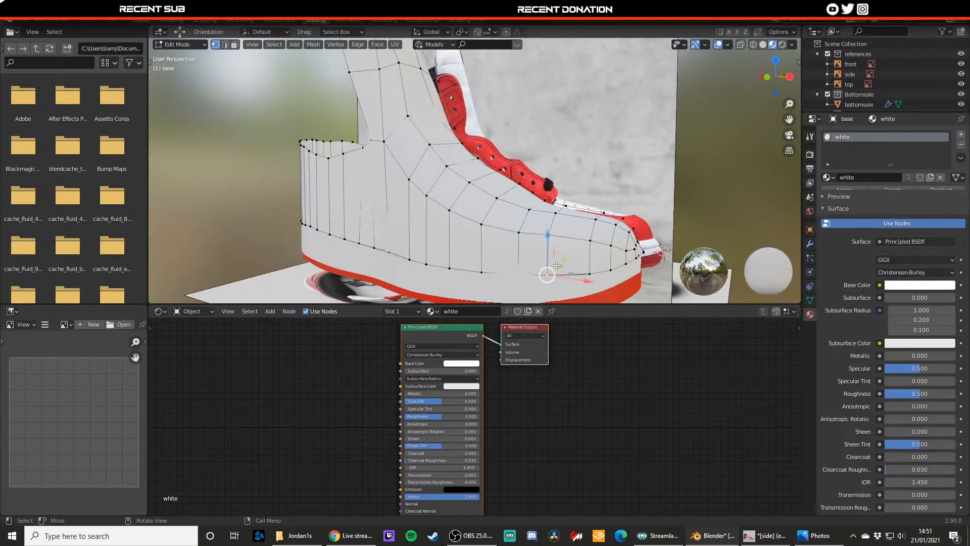
key("Tab")
middle_click_drag(547, 262, 598, 241)
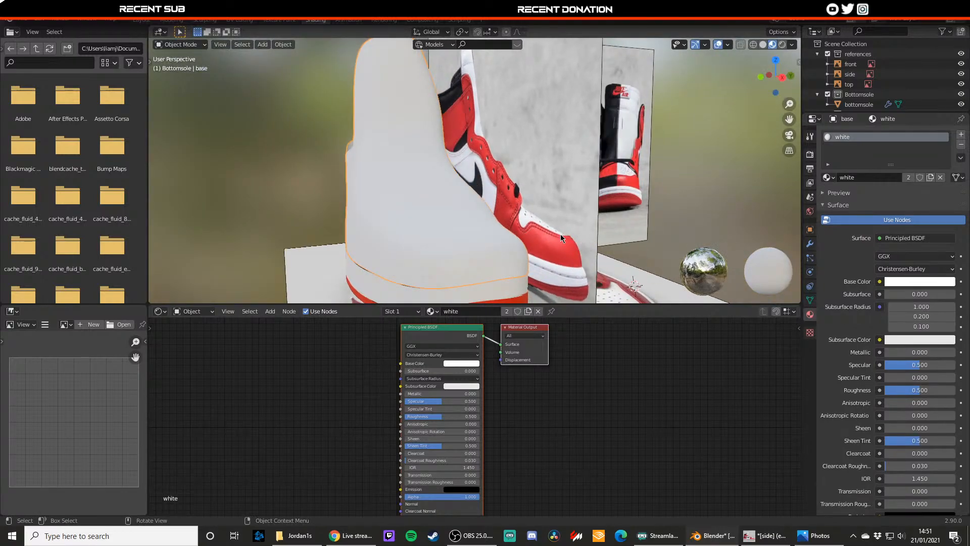
key("KP_1")
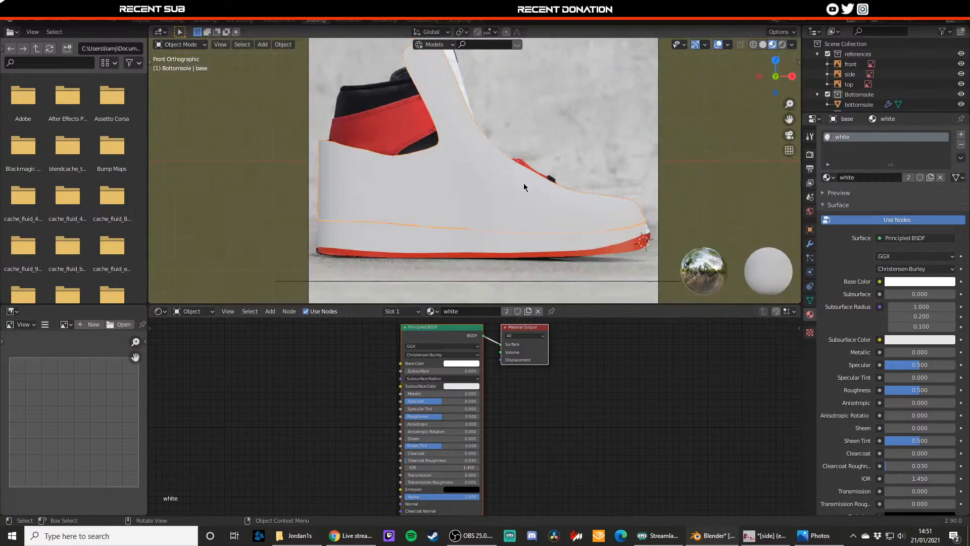
key("shift+z")
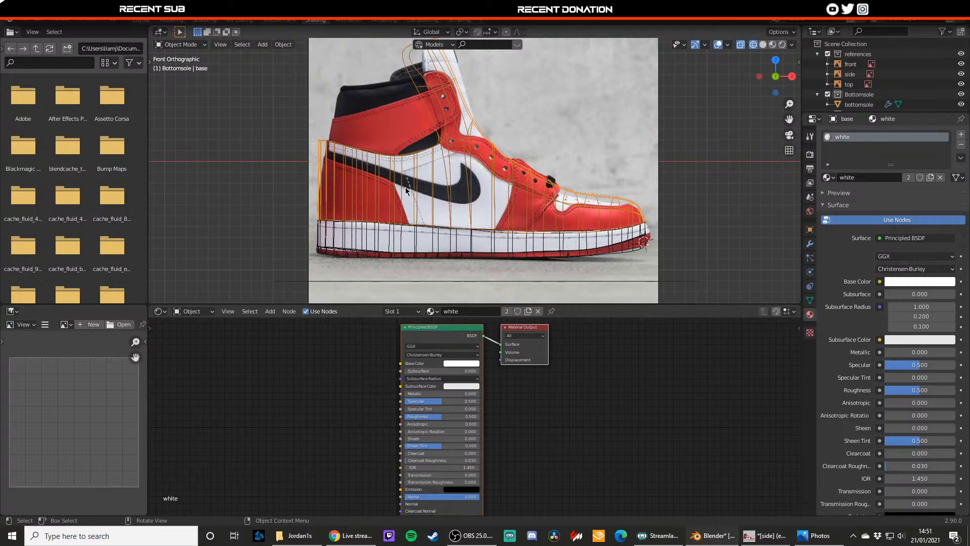
- Collapse the existing collections in the outliner and add a new collection named "heal"
left_click(818, 95)
left_click(819, 57)
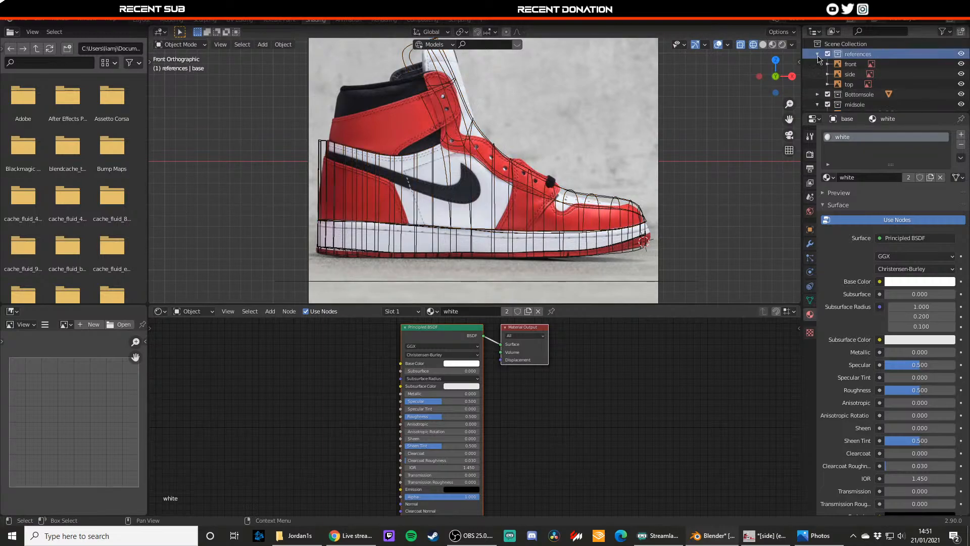
left_click(818, 54)
left_click(818, 74)
right_click(838, 97)
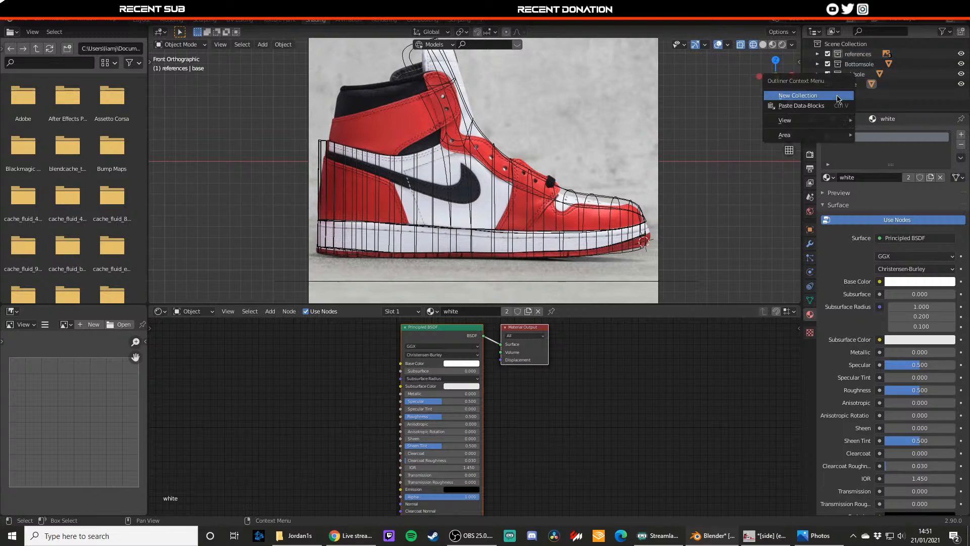
left_click(838, 96)
double_click(858, 95)
type("heal")
key("Return")
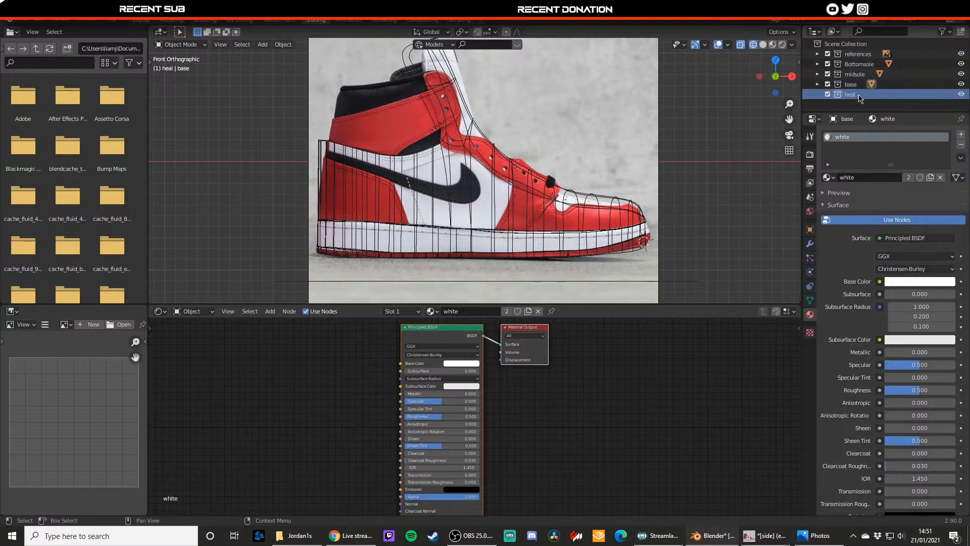
- Inspect the heel area against the side reference image and select the midsole object
scroll(416, 210, "up", 2)
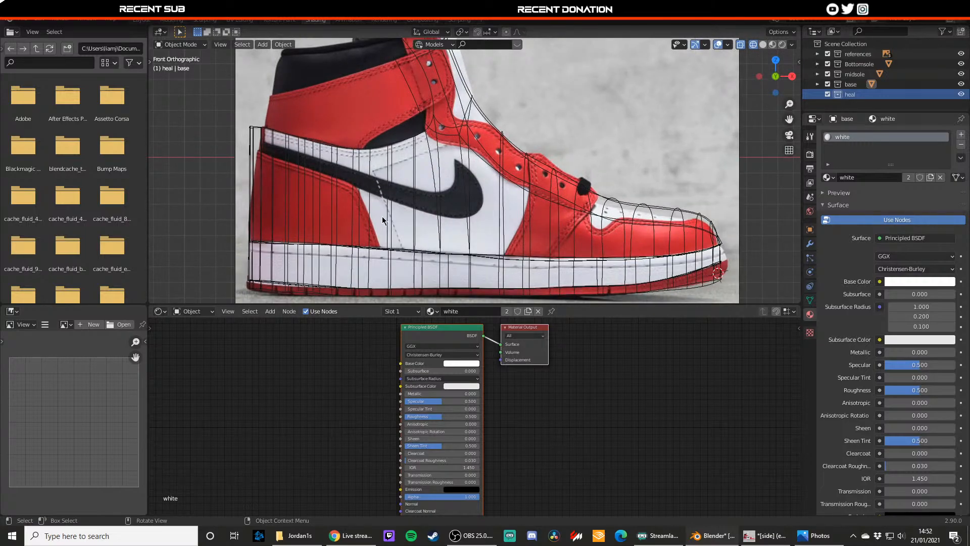
middle_click_drag(383, 220, 460, 217, "shift")
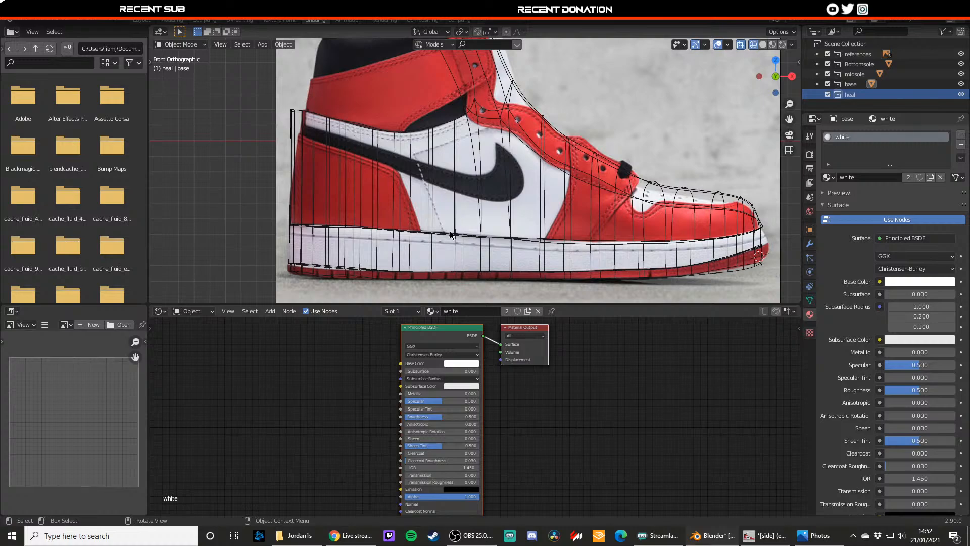
left_click(450, 232)
left_click(446, 233)
middle_click_drag(446, 233, 371, 222)
key("Tab")
key("Tab")
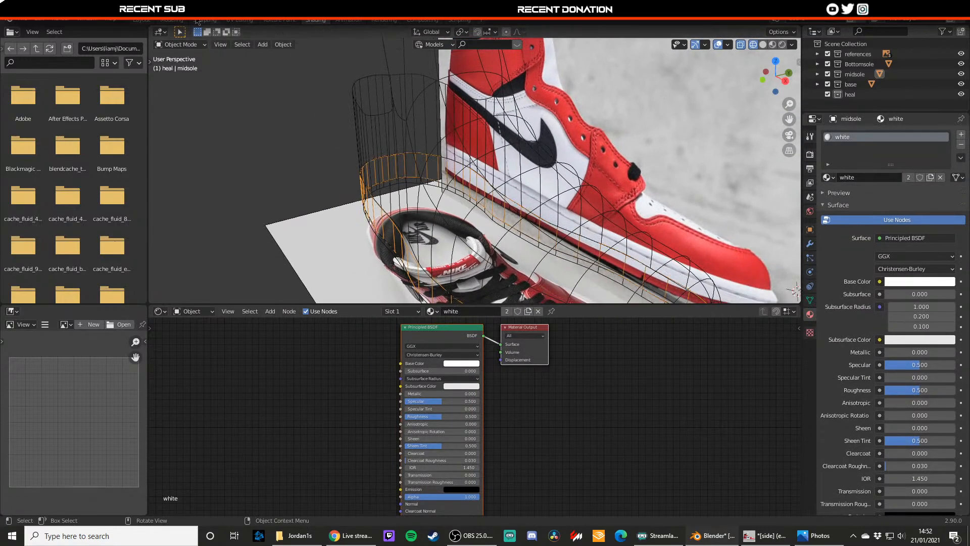
- Switch to the Modeling workspace and select the midsole's heel-end vertices in a see-through wireframe front view
left_click(172, 21)
middle_click_drag(607, 185, 677, 194)
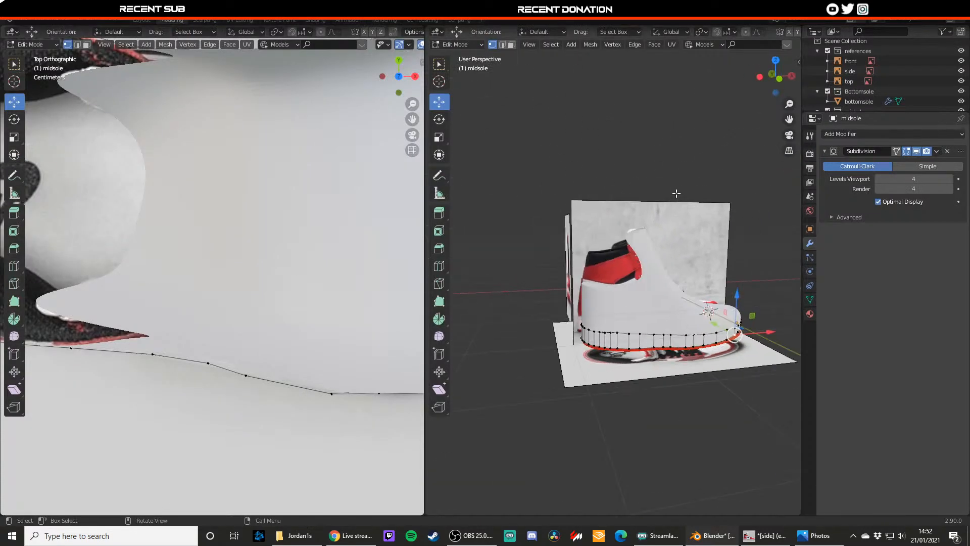
left_click(760, 76)
left_click(792, 76)
scroll(607, 254, "up", 2)
key("z")
left_click(525, 254)
middle_click_drag(562, 327, 560, 262, "shift")
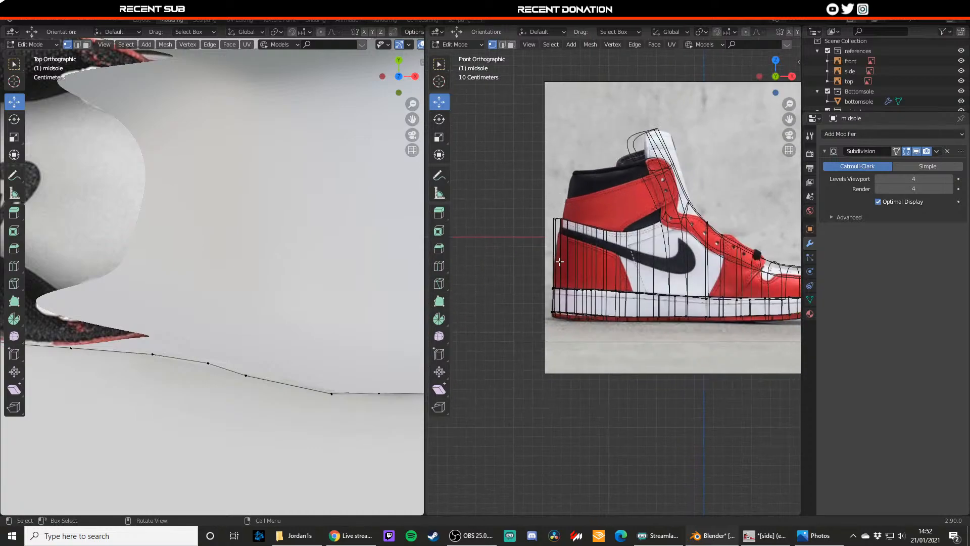
key("z")
mouse_move(498, 223)
left_mouse_down()
mouse_move(529, 273)
mouse_move(633, 375)
left_mouse_up()
middle_click_drag(618, 308, 614, 278)
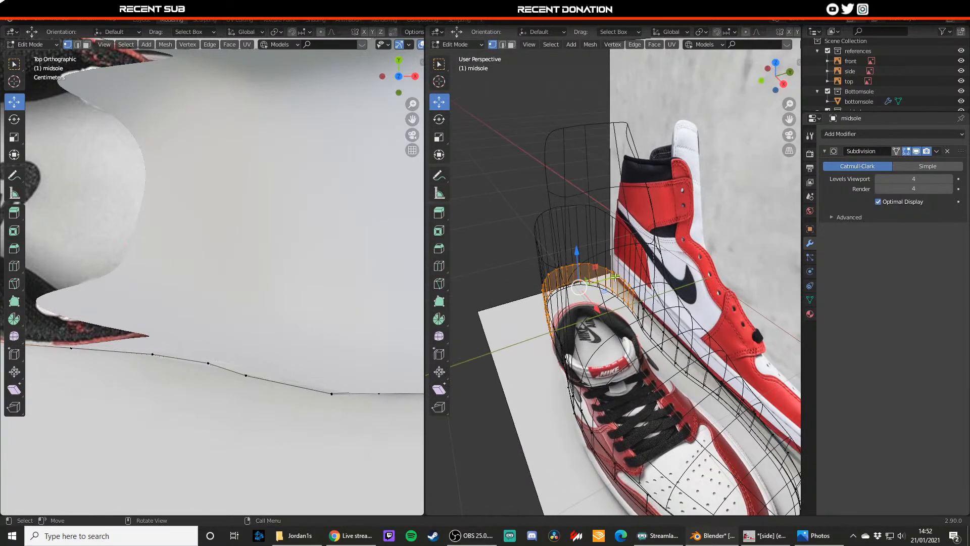
key("shift+d")
left_click(556, 238)
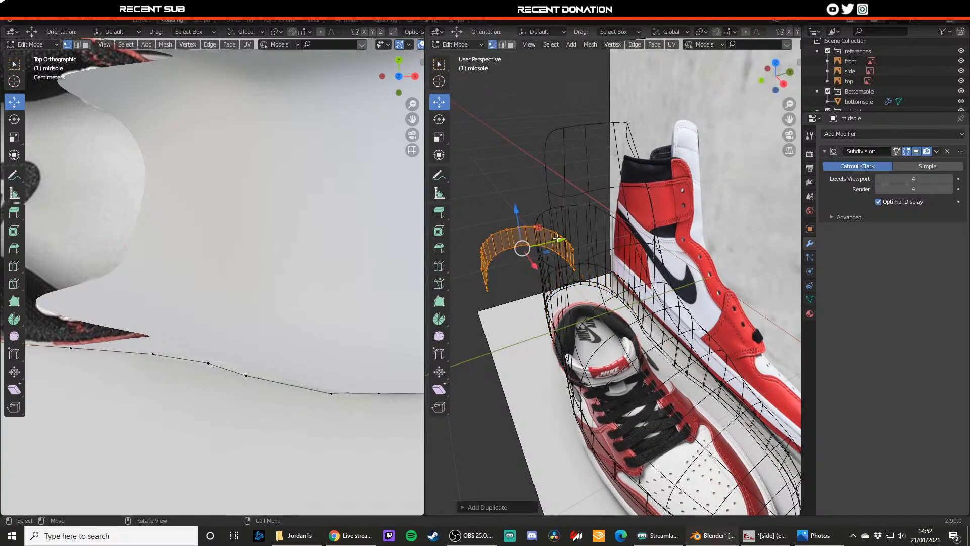
right_click(557, 239)
left_click(532, 195)
key("ctrl+z")
right_click(537, 220)
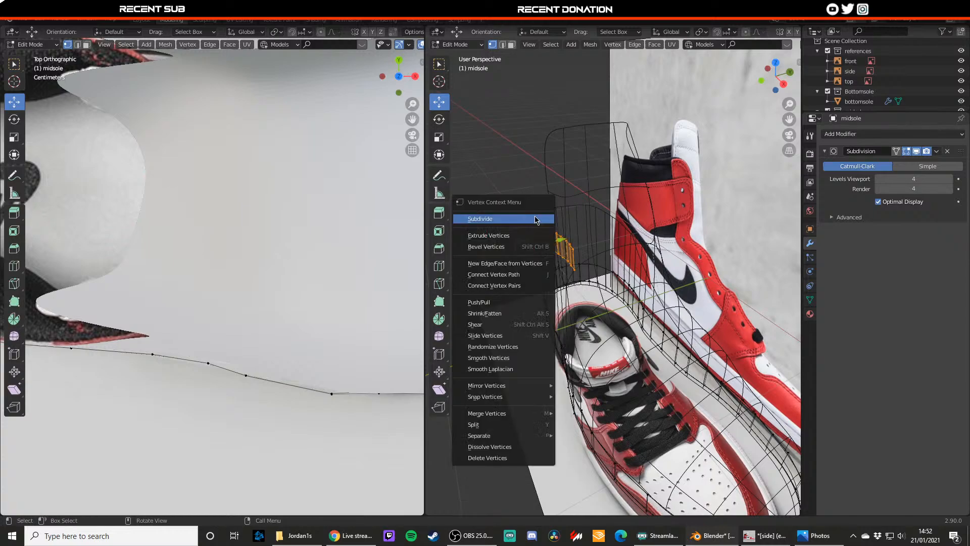
key("ctrl+z")
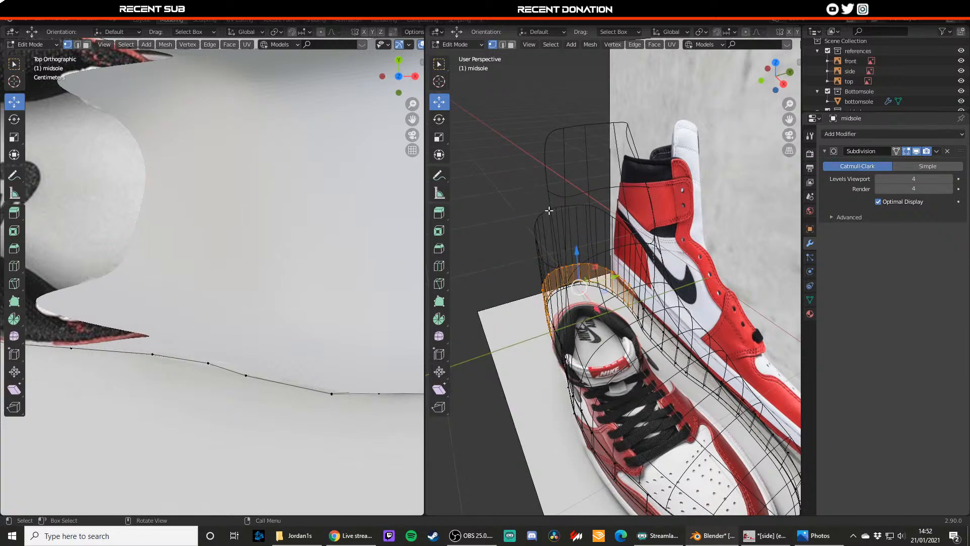
- Duplicate the selected heel section of the midsole in place, separate it into its own object, and select that object
key("g")
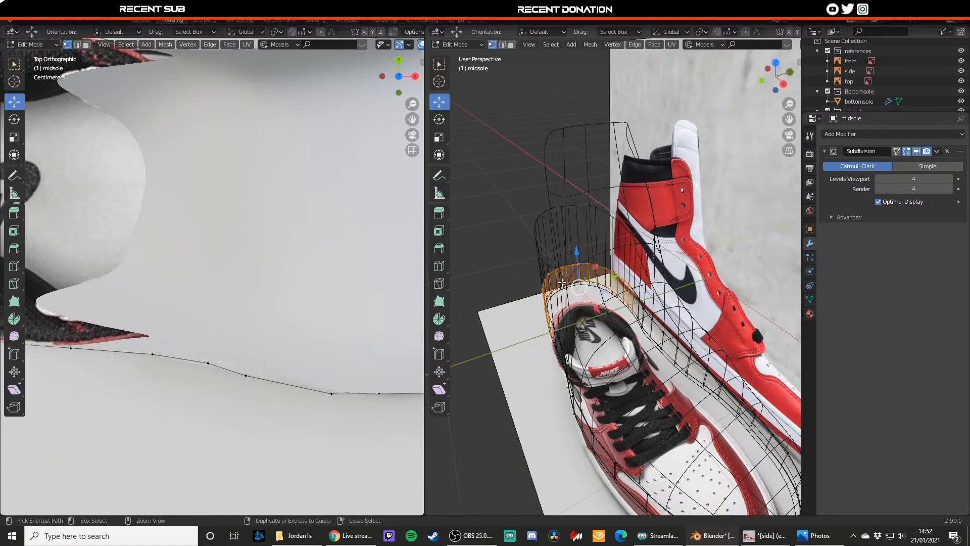
left_click(593, 255)
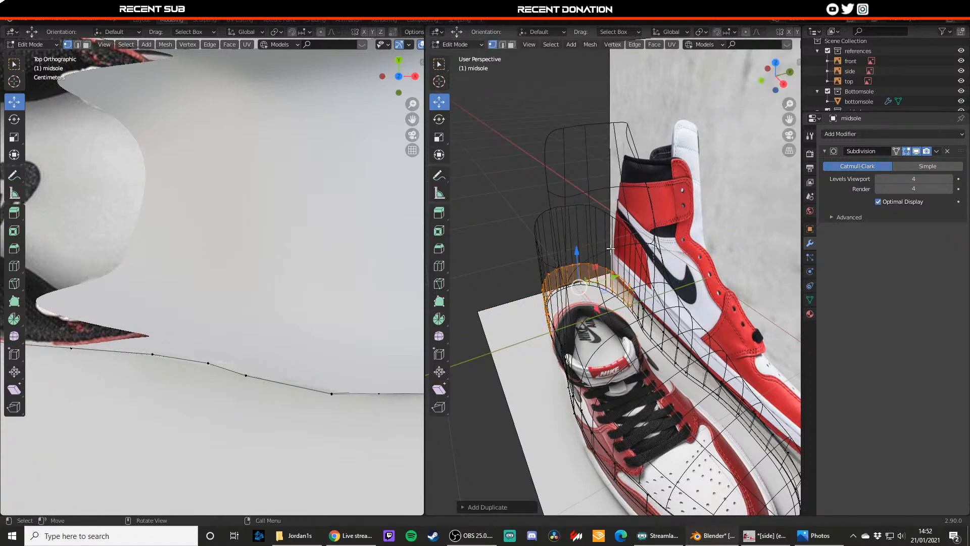
key("x")
left_click(592, 228)
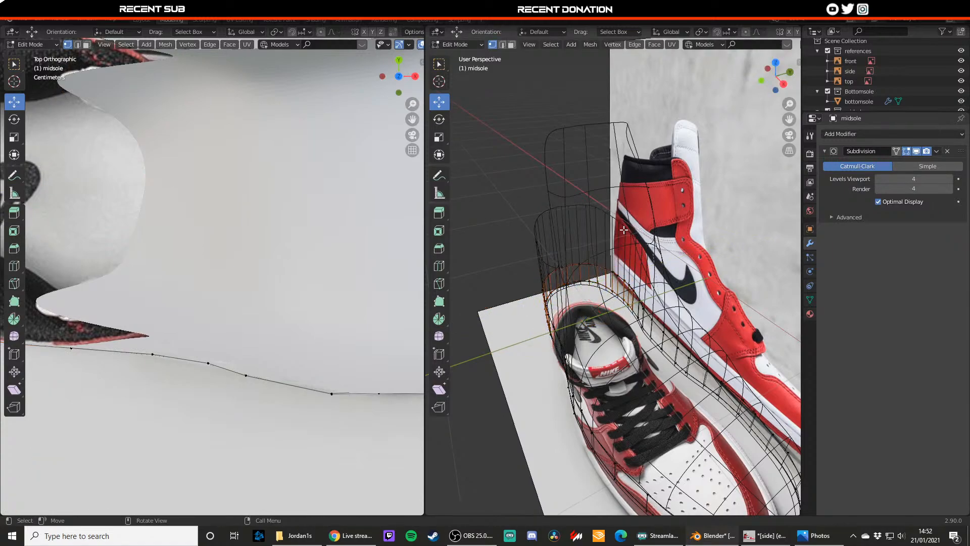
middle_click_drag(579, 273, 592, 268)
key("Tab")
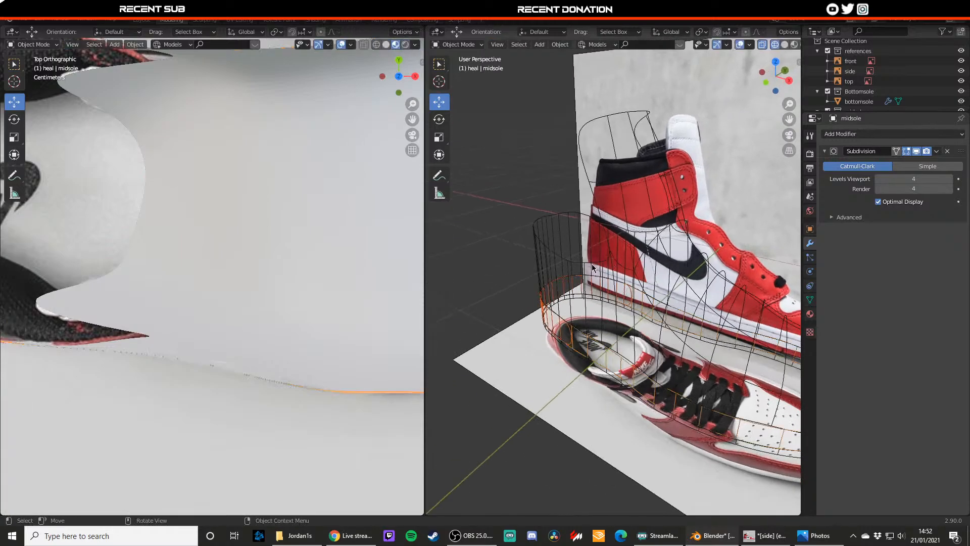
left_click(569, 325)
key("shift+space")
left_click(568, 325)
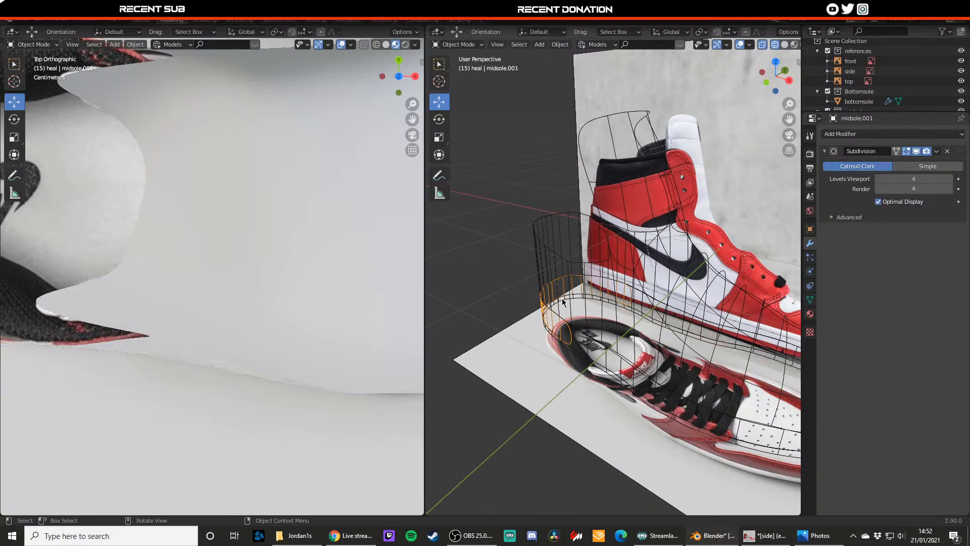
- Centre the separated heel piece's origin on its own geometry and raise the piece vertically above the midsole
middle_click_drag(520, 196, 617, 288)
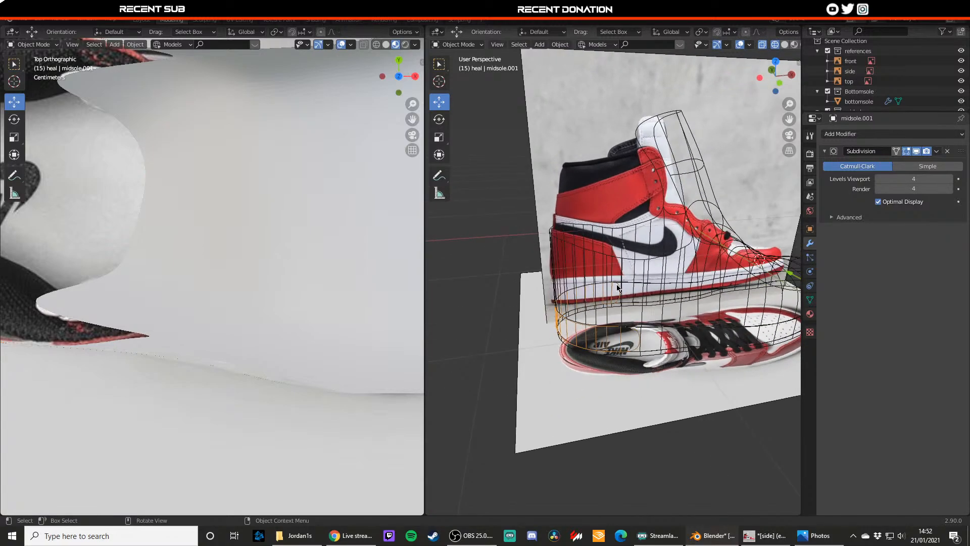
left_click(560, 44)
mouse_move(581, 66)
left_click(683, 89)
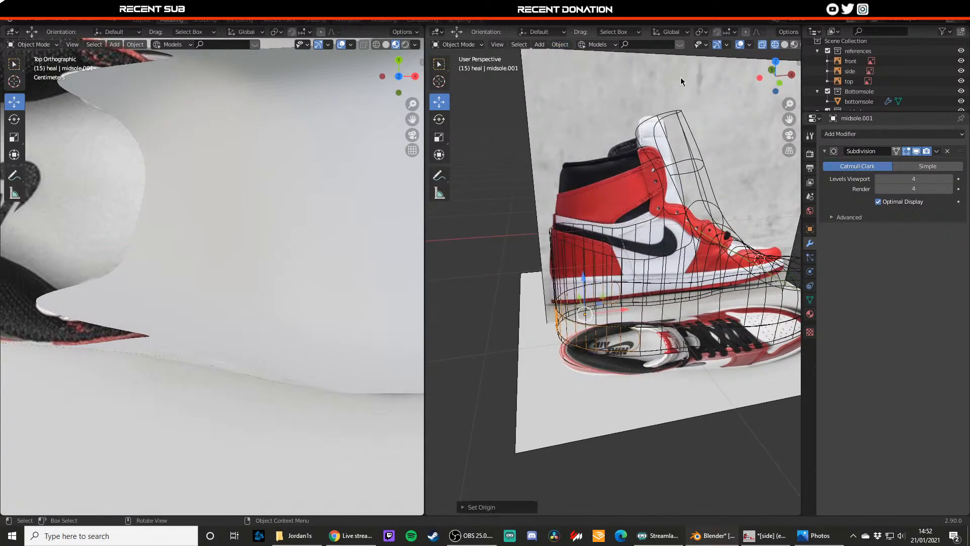
left_click_drag(583, 277, 583, 251)
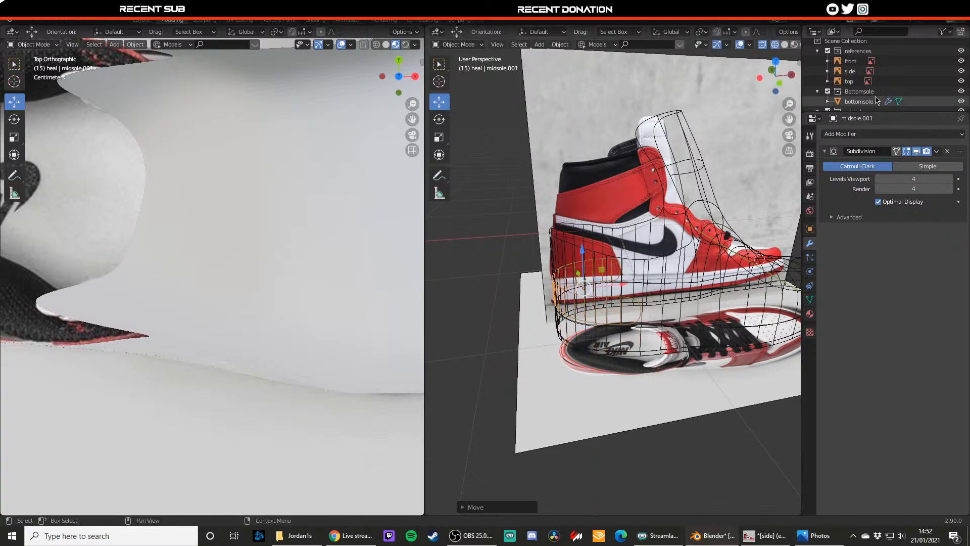
- Move the separated piece into the "heal" collection, and rename both the collection and the piece as "heel"
scroll(857, 104, "down", 2)
mouse_move(858, 92)
left_mouse_down()
mouse_move(861, 112)
mouse_move(855, 101)
left_mouse_up()
scroll(860, 105, "down", 1)
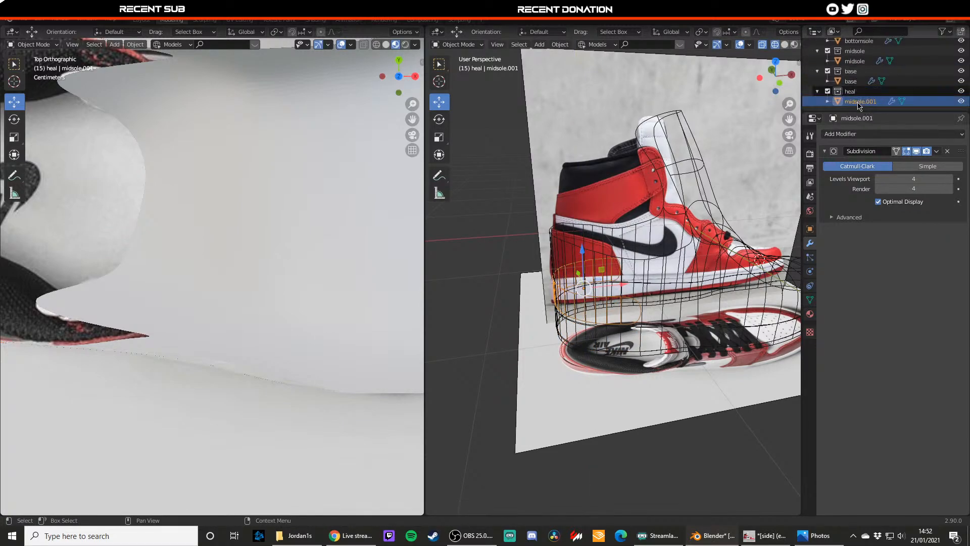
double_click(860, 93)
type("heel")
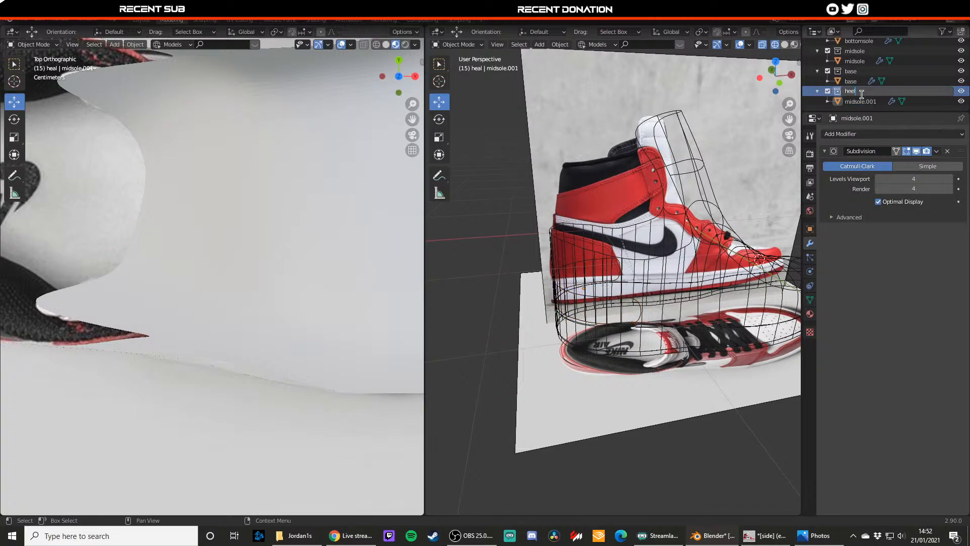
key("Return")
double_click(857, 100)
type("heel")
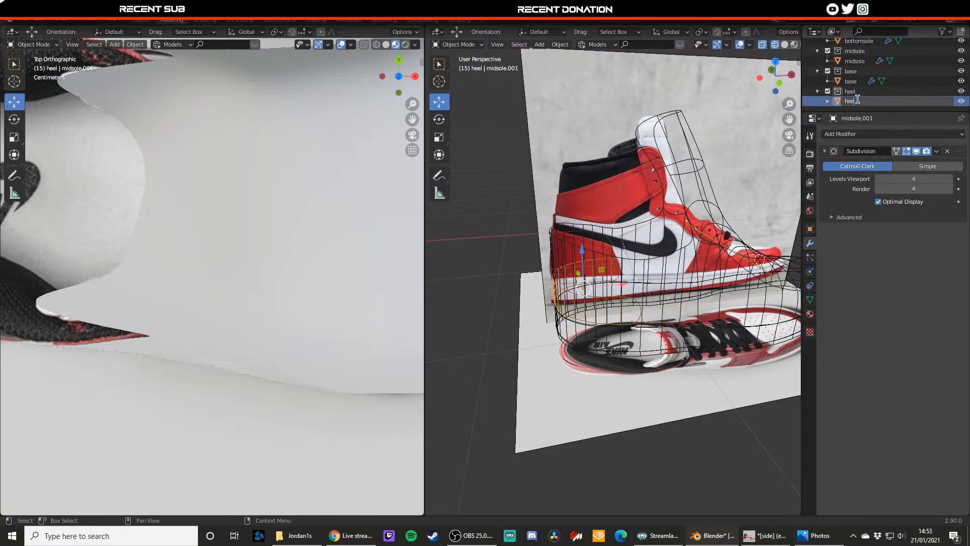
key("Return")
- Assign the existing red material to the heel piece, and return to mesh editing in the Modeling workspace
middle_click_drag(697, 214, 636, 257)
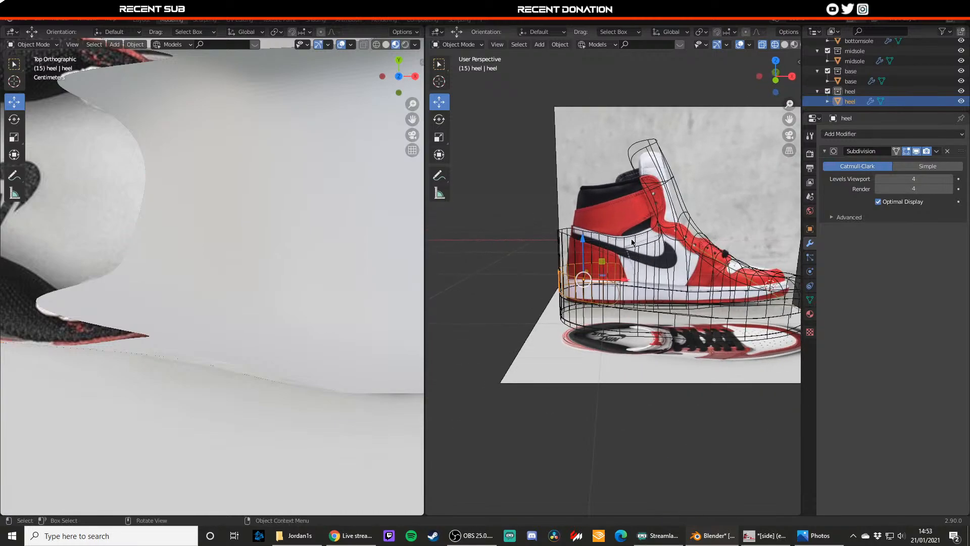
scroll(240, 220, "down", 4)
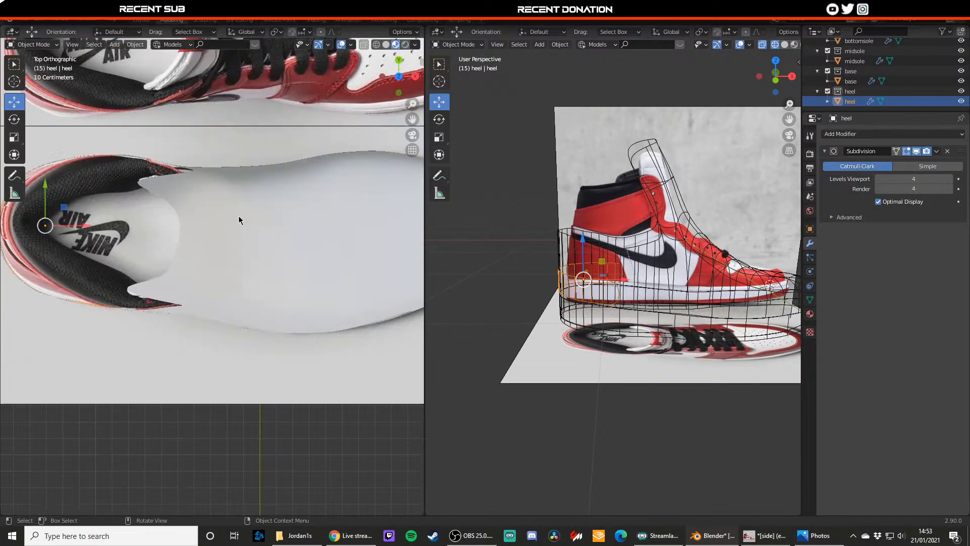
middle_click_drag(240, 220, 273, 151)
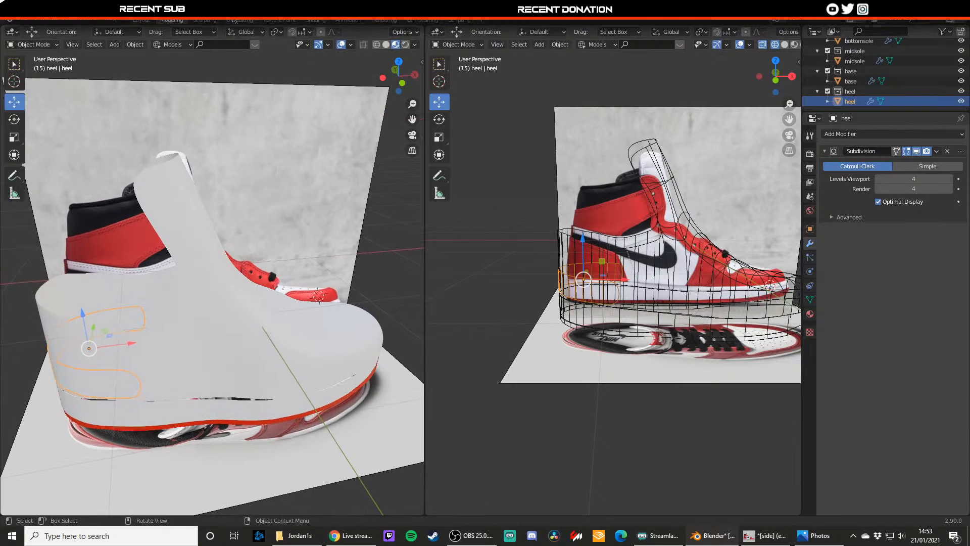
left_click(317, 20)
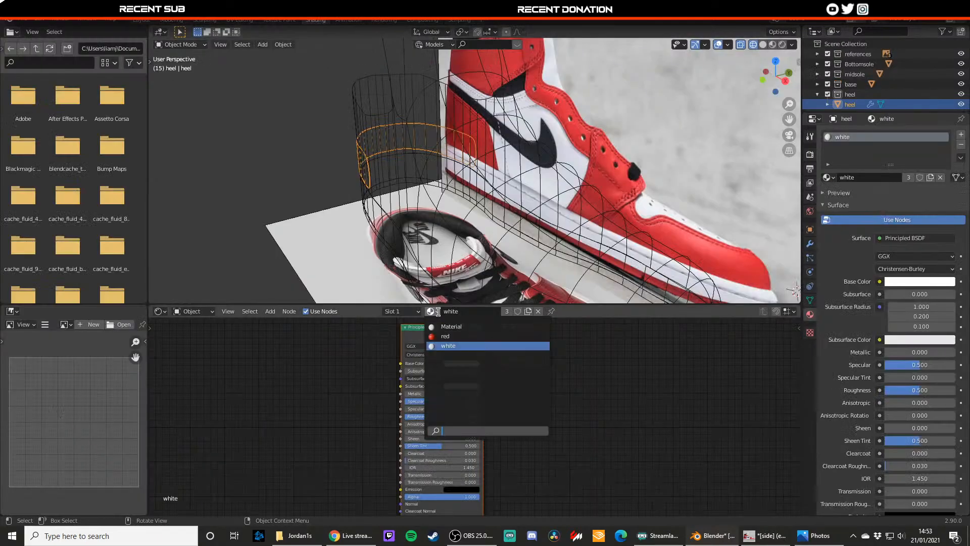
left_click(204, 20)
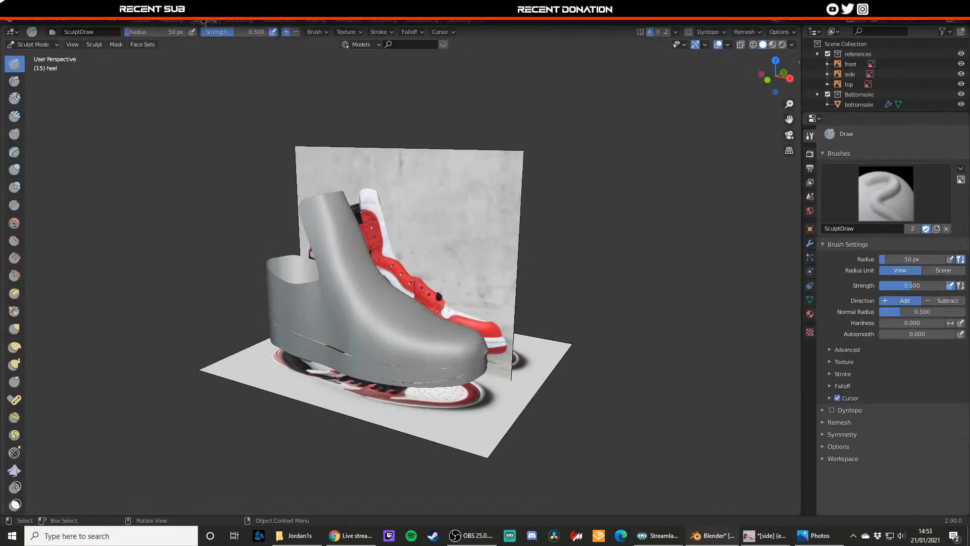
left_click(172, 21)
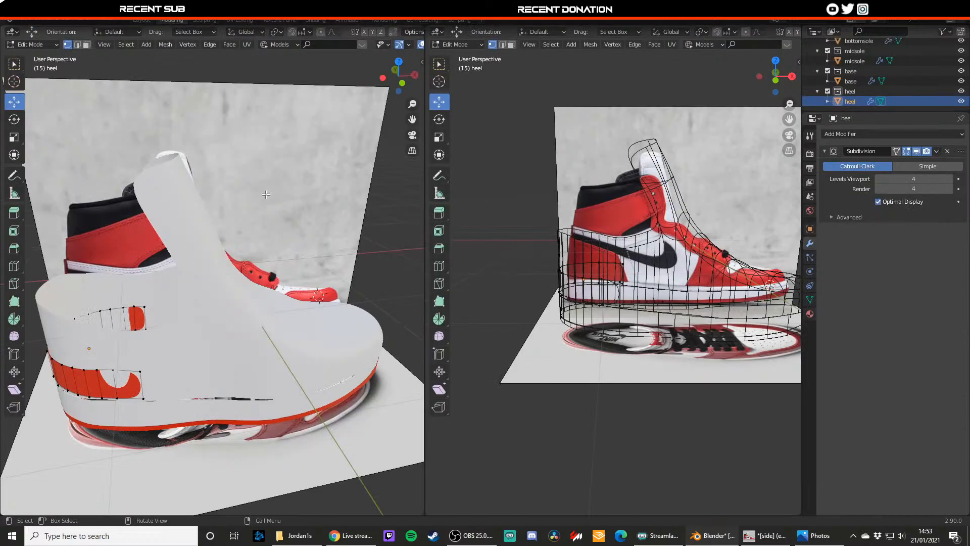
- Pull the heel panel's front end edge outward so it sits clear of the white upper
scroll(228, 190, "down", 3)
mouse_move(229, 190)
middle_mouse_down()
mouse_move(288, 197)
mouse_move(321, 223)
mouse_move(333, 254)
mouse_move(276, 251)
middle_mouse_up()
key("Tab")
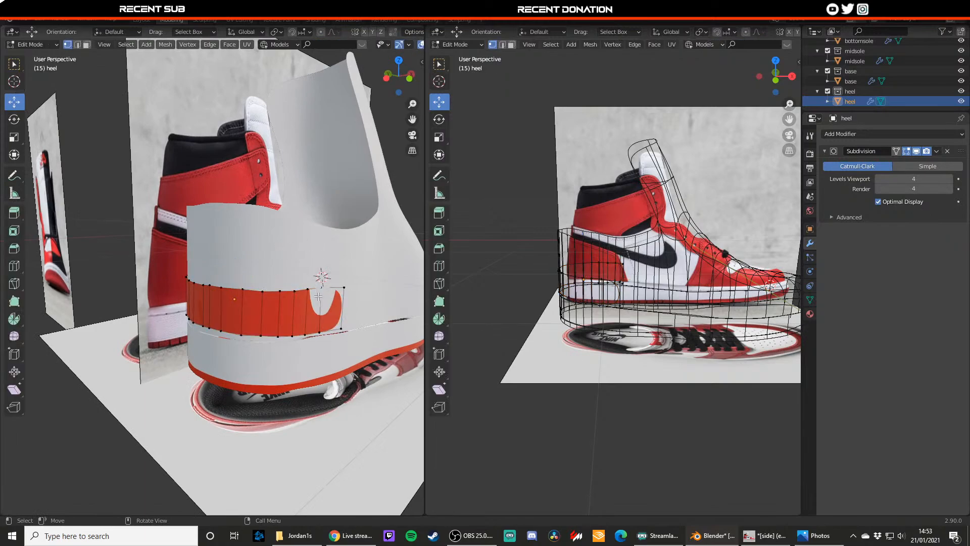
key("2")
left_click(319, 302)
middle_click_drag(319, 302, 299, 308)
left_click_drag(300, 308, 318, 306)
left_click(339, 314)
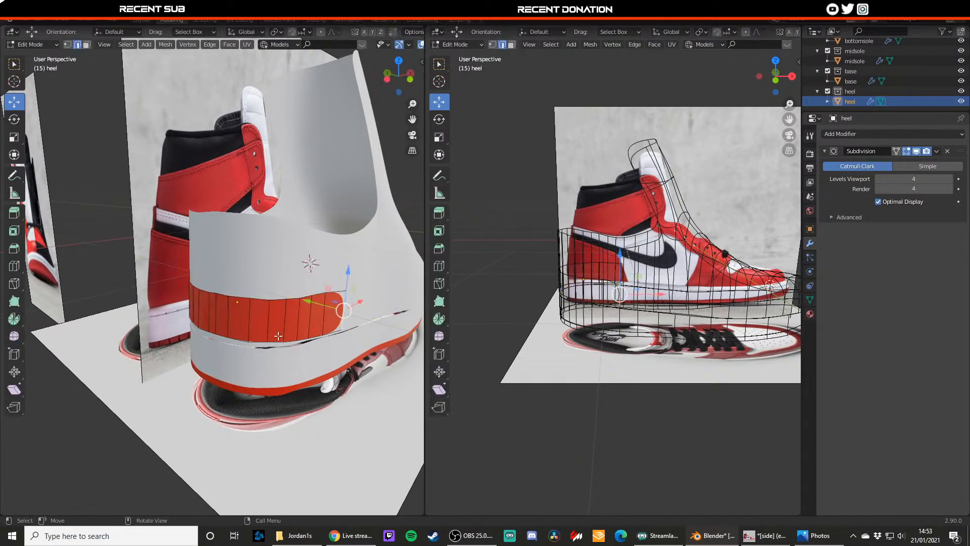
- Pull a lower-edge vertex of the heel panel outward in the XY plane, return to Object Mode, and check the panel
key("1")
left_click(249, 342)
left_click_drag(243, 331, 246, 334)
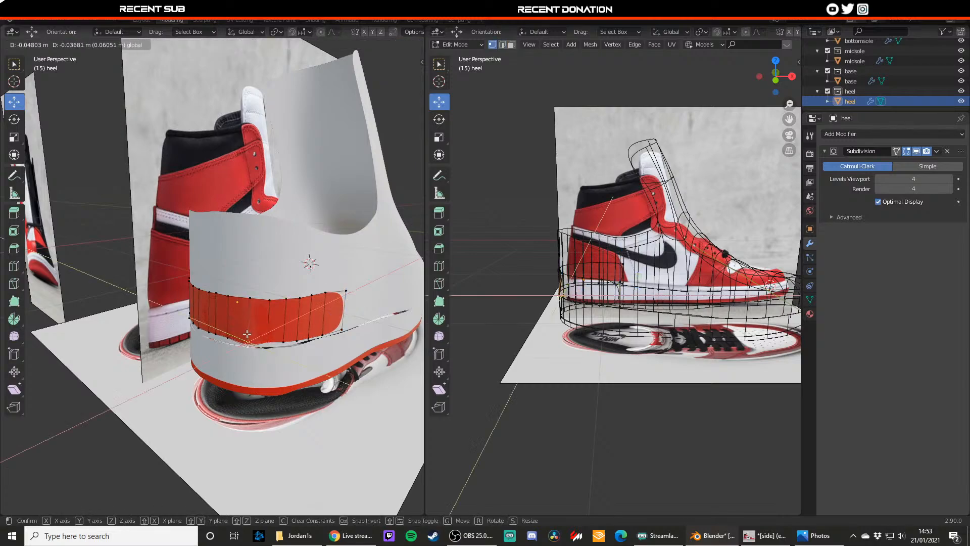
left_click(247, 333)
key("Tab")
middle_click_drag(247, 333, 229, 306)
left_click_drag(214, 264, 215, 268)
middle_click_drag(221, 329, 254, 294)
key("alt+a")
scroll(183, 339, "down", 4)
scroll(252, 295, "up", 4)
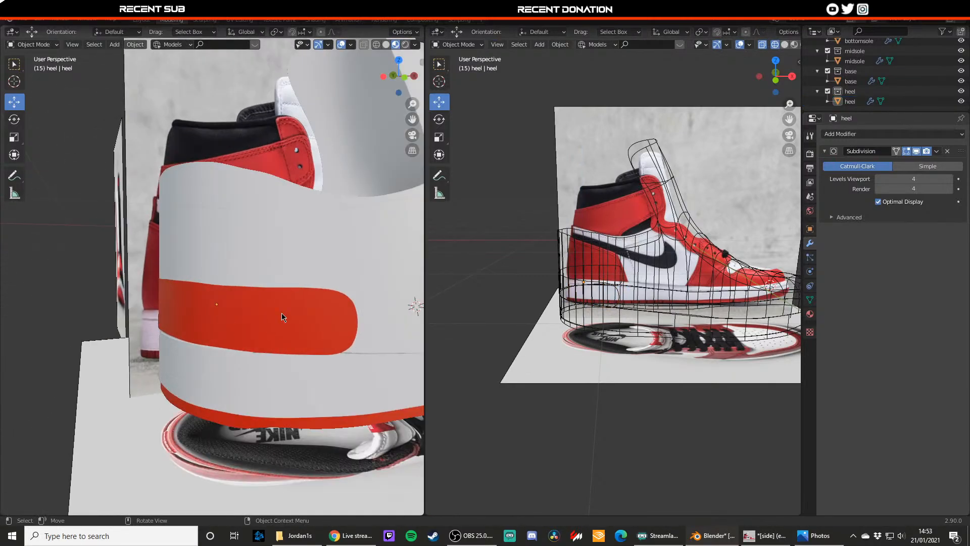
- Switch the second viewport to Material Preview shading and inspect the heel panel and shoe from several sides
key("z")
left_click(672, 295)
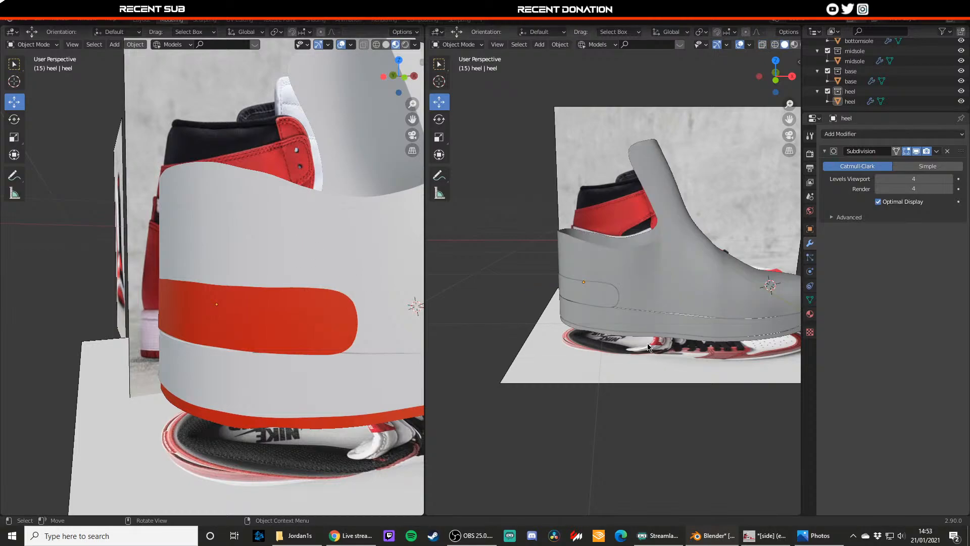
key("z")
left_click(646, 392)
mouse_move(612, 328)
middle_mouse_down()
mouse_move(593, 326)
mouse_move(659, 299)
mouse_move(586, 338)
mouse_move(583, 329)
middle_mouse_up()
scroll(659, 300, "up", 3)
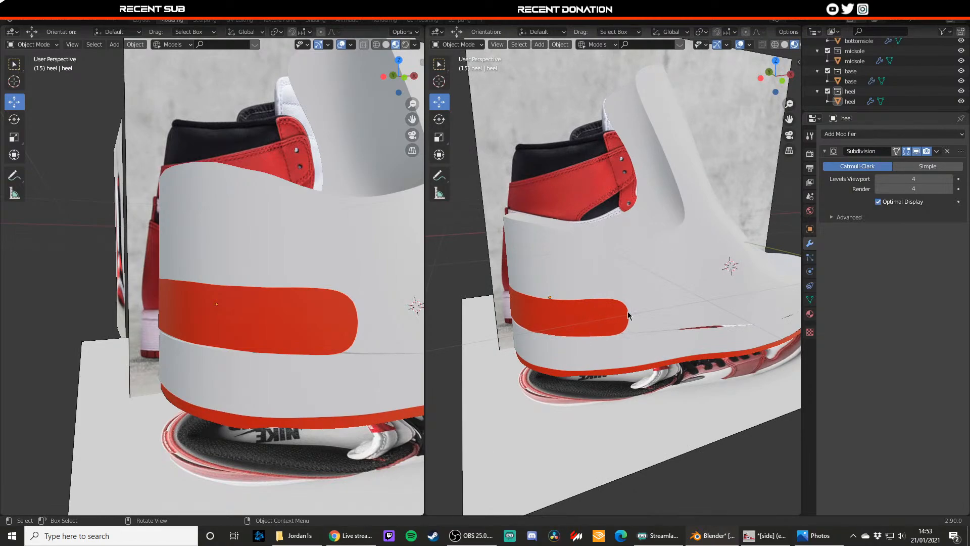
middle_click_drag(615, 290, 581, 272)
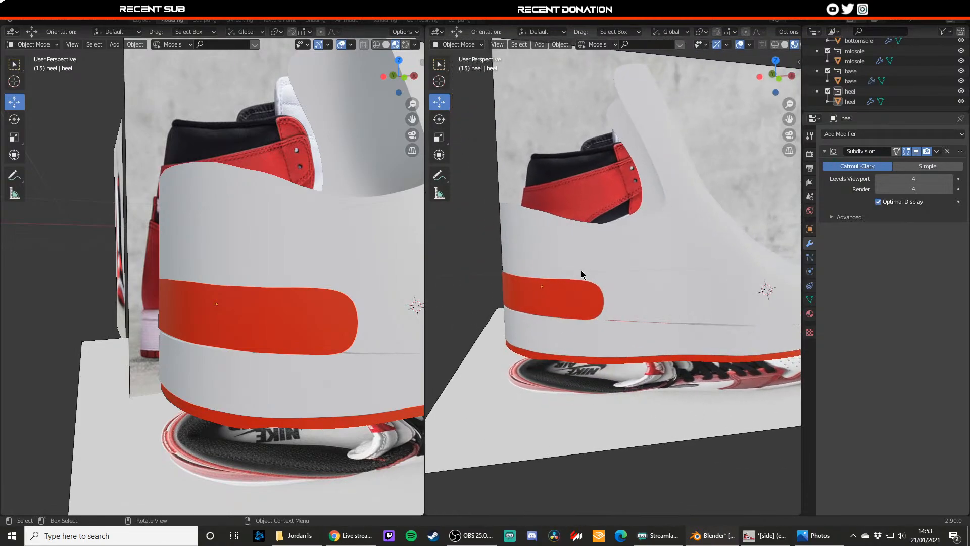
left_click(576, 304)
scroll(601, 304, "up", 4)
middle_click_drag(602, 304, 596, 308)
scroll(605, 305, "down", 6)
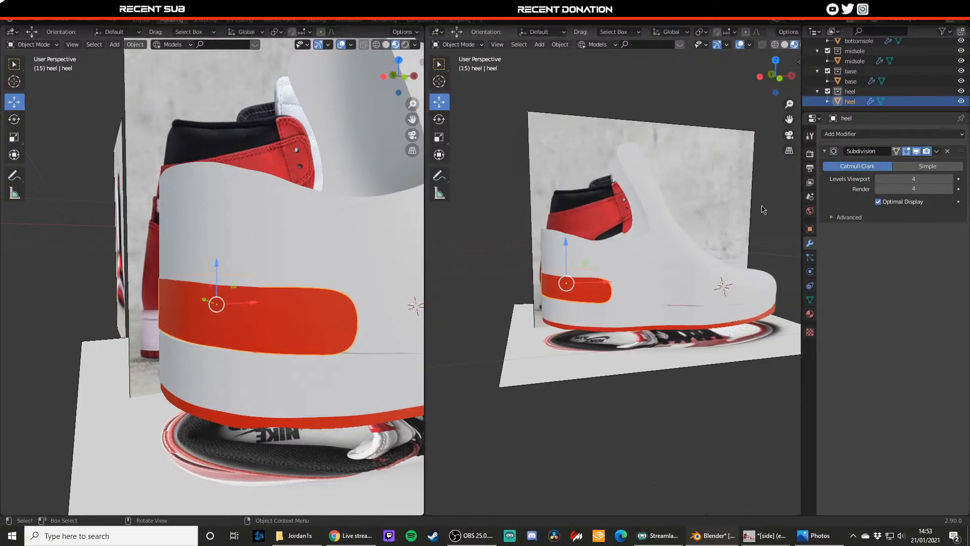
left_click(762, 207)
middle_click_drag(680, 292, 489, 268, "shift")
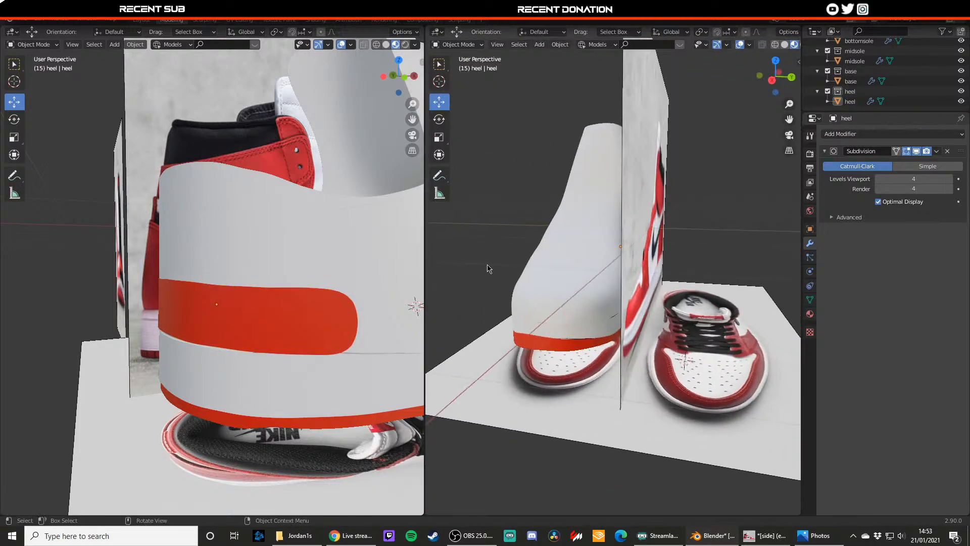
- Select the bottom sole, and darken the red material's base colour in the Shading workspace using Material Preview
left_click(537, 343)
left_click(310, 21)
scroll(525, 261, "down", 2)
key("z")
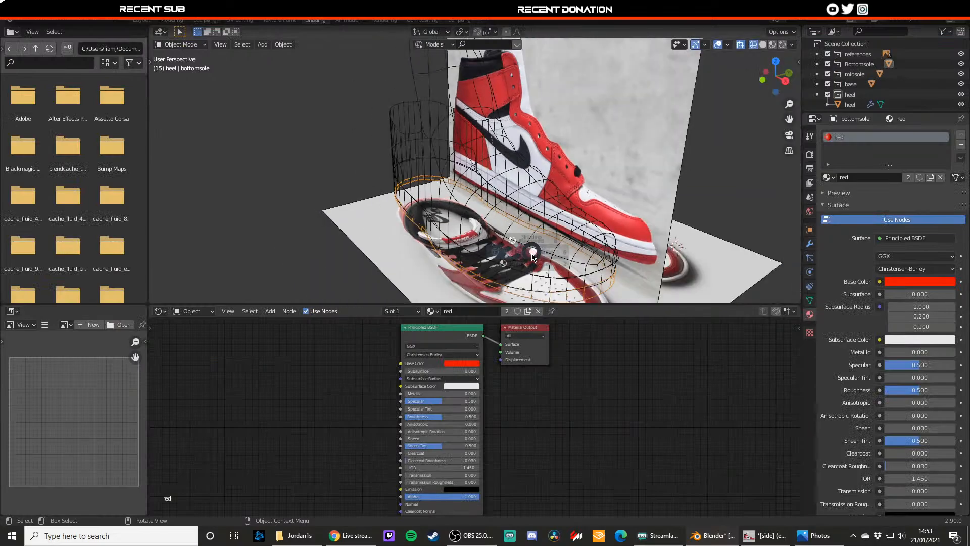
left_click(533, 271)
left_click(461, 364)
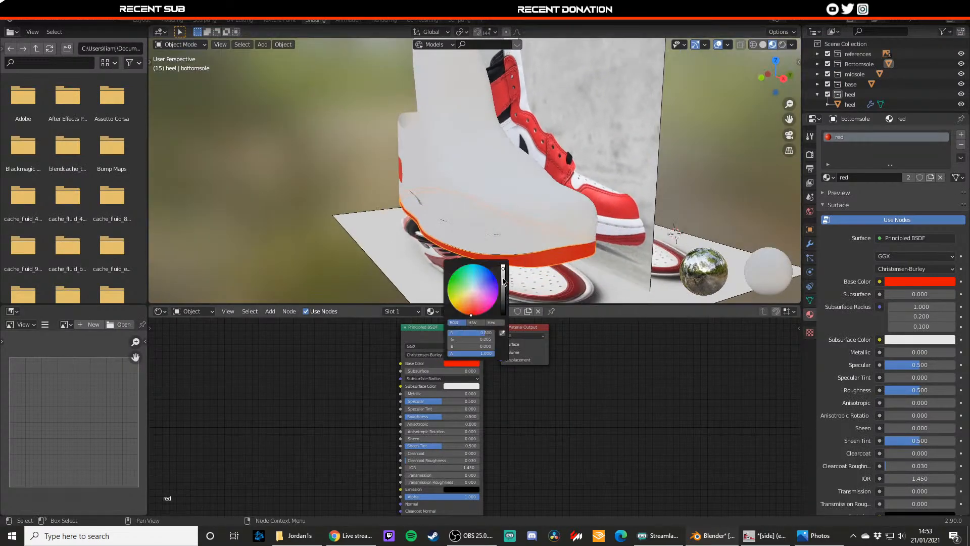
left_click_drag(504, 282, 503, 297)
middle_click_drag(500, 243, 532, 223)
left_click(470, 363)
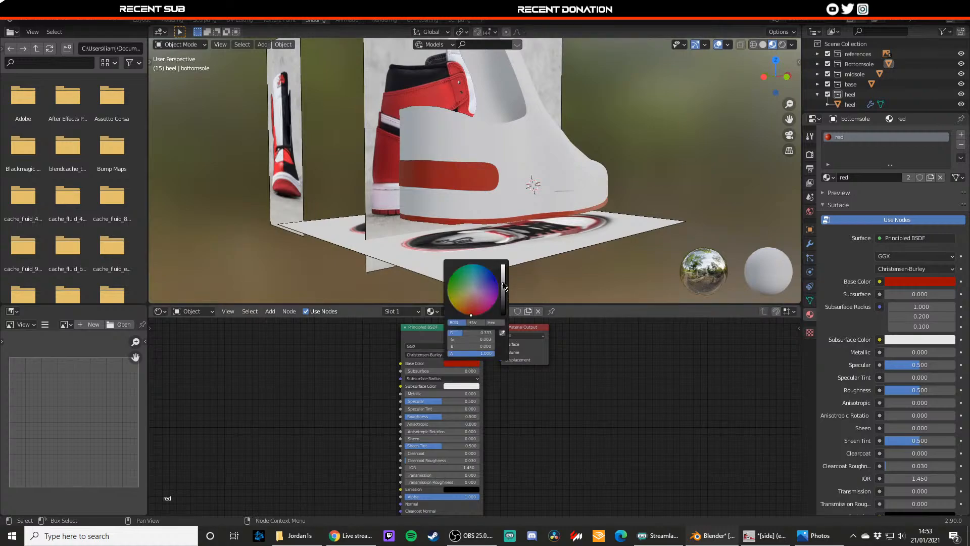
scroll(559, 190, "up", 3)
mouse_move(559, 191)
middle_mouse_down()
mouse_move(382, 201)
mouse_move(385, 183)
mouse_move(491, 172)
mouse_move(477, 168)
middle_mouse_up()
- Toggle the preview between shaded and wireframe display, and return to the Modeling workspace in Object Mode
key("z")
left_click(483, 231)
key("z")
left_click(400, 217)
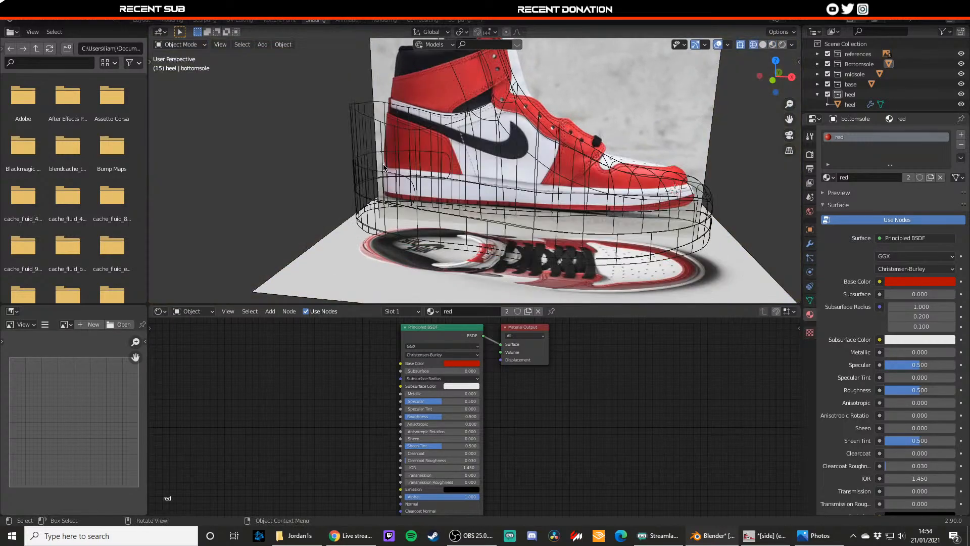
key("z")
left_click(382, 222)
left_click(166, 21)
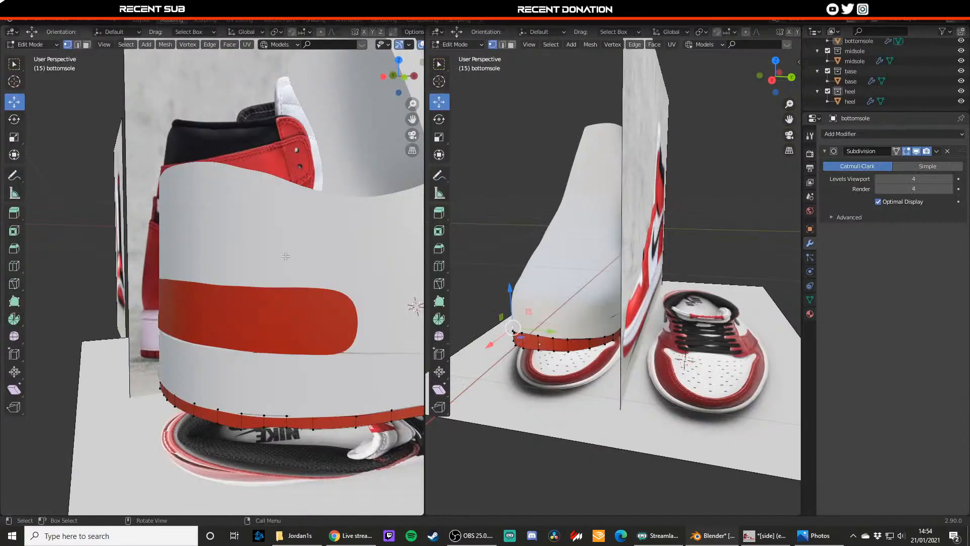
key("Tab")
scroll(302, 225, "down", 4)
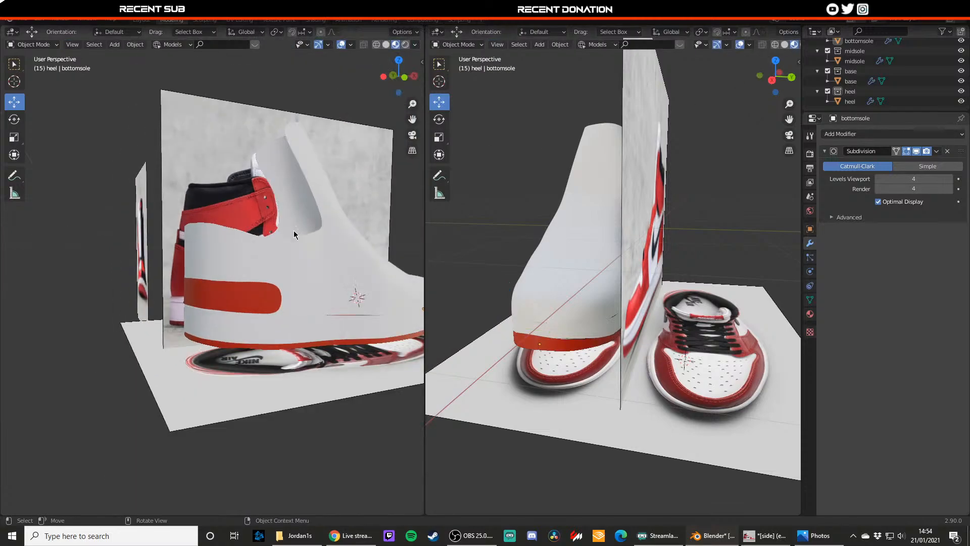
- Select the heel panel, show the first viewport as a front wireframe view, and enter mesh editing
key("KP_1")
middle_click_drag(616, 282, 531, 303)
left_click(576, 323)
key("z")
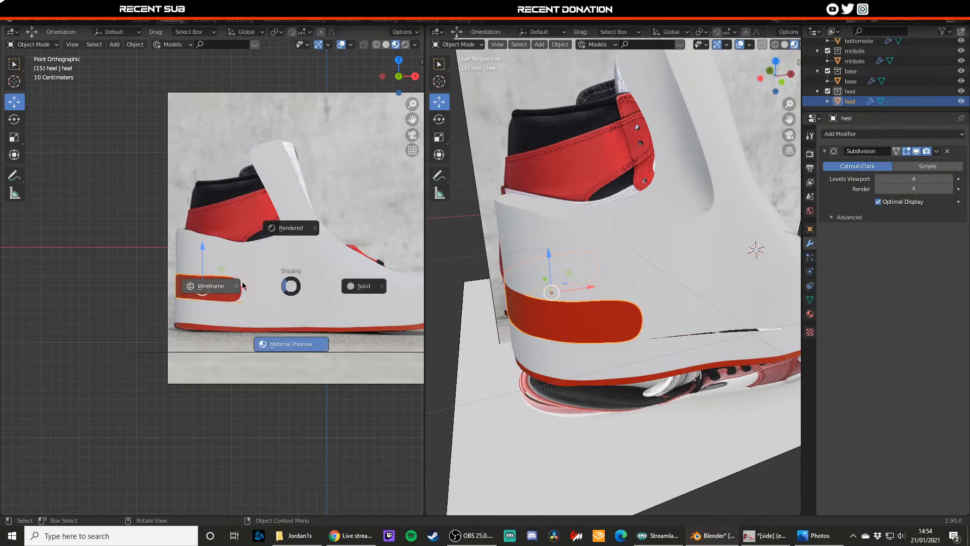
left_click(210, 284)
scroll(210, 283, "up", 3)
key("Tab")
- Move the heel panel's front corner vertices and the adjacent column forward to match the slanted red edge in the reference
left_click(641, 302)
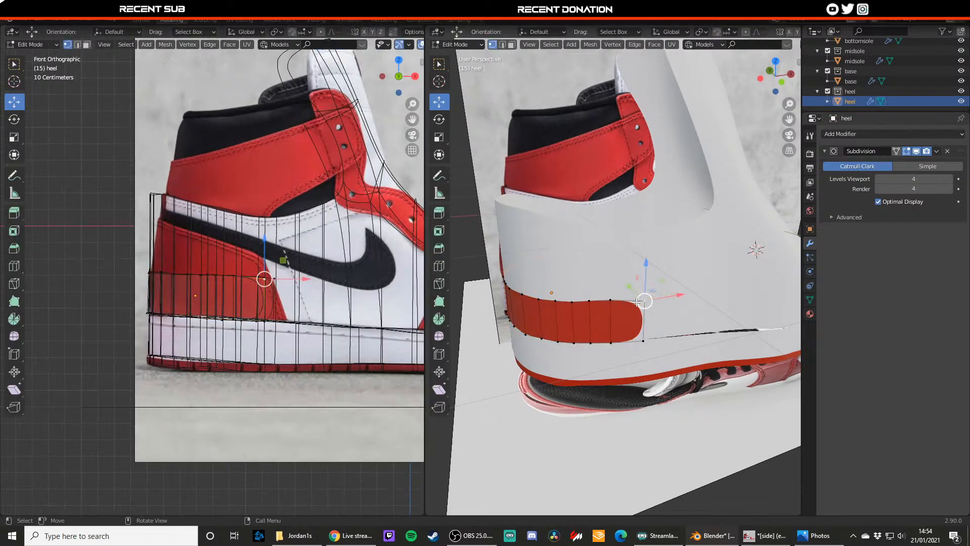
key("g")
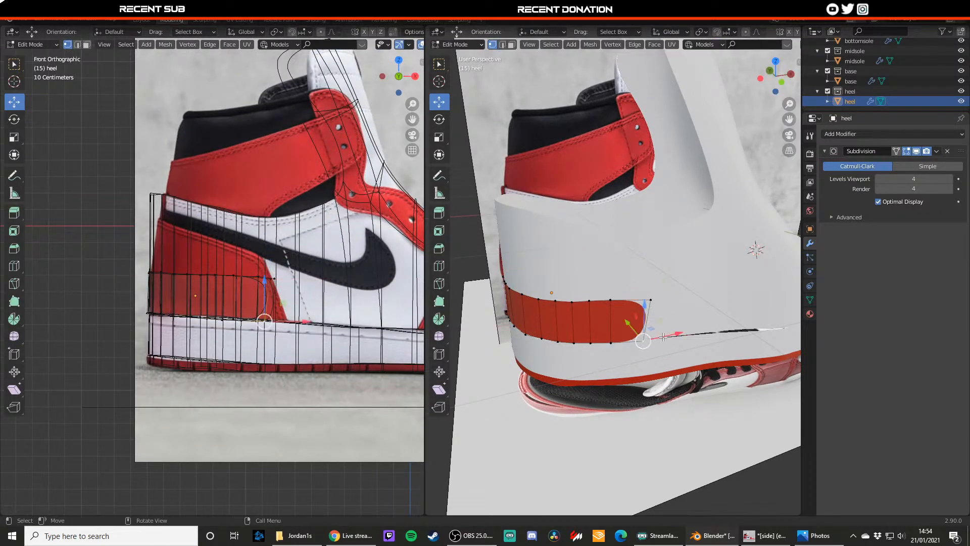
left_click(643, 324)
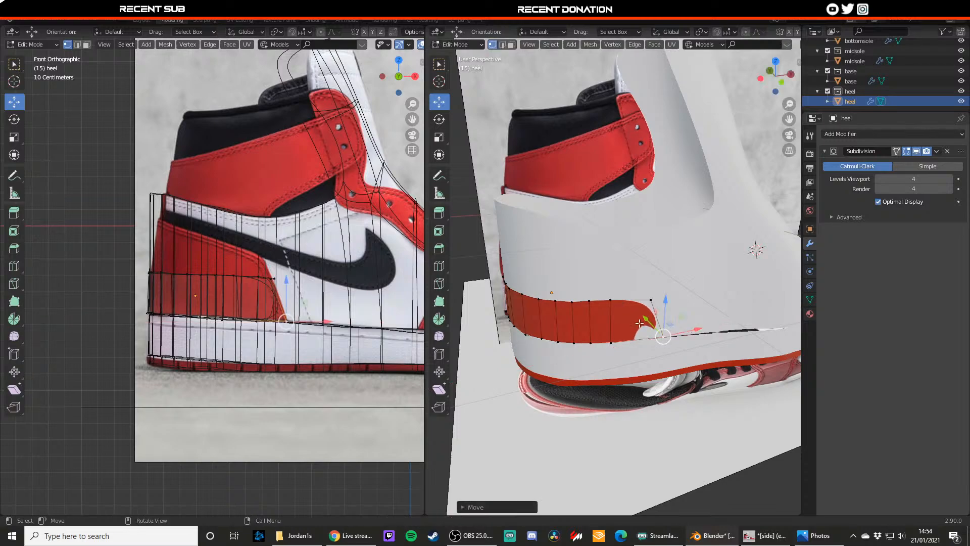
left_click(611, 300)
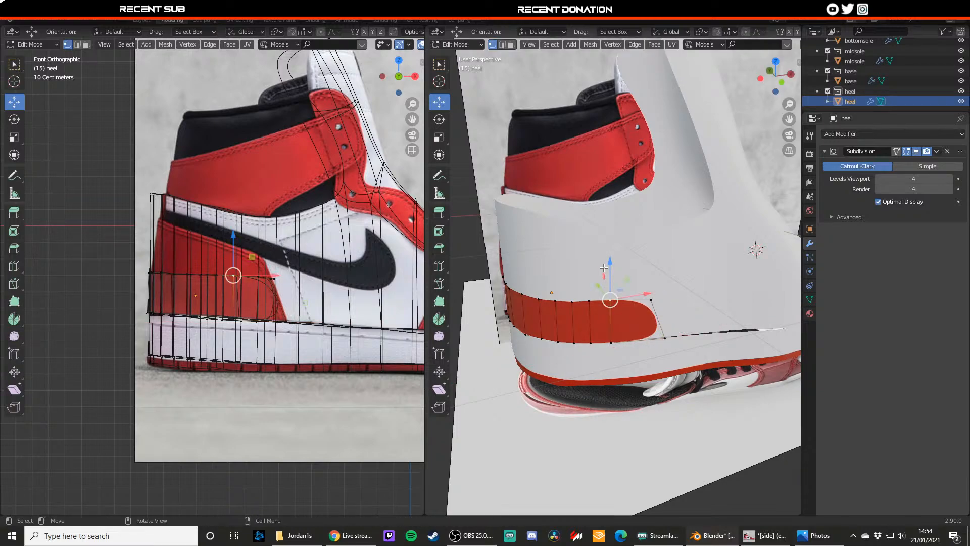
left_click_drag(610, 300, 617, 300)
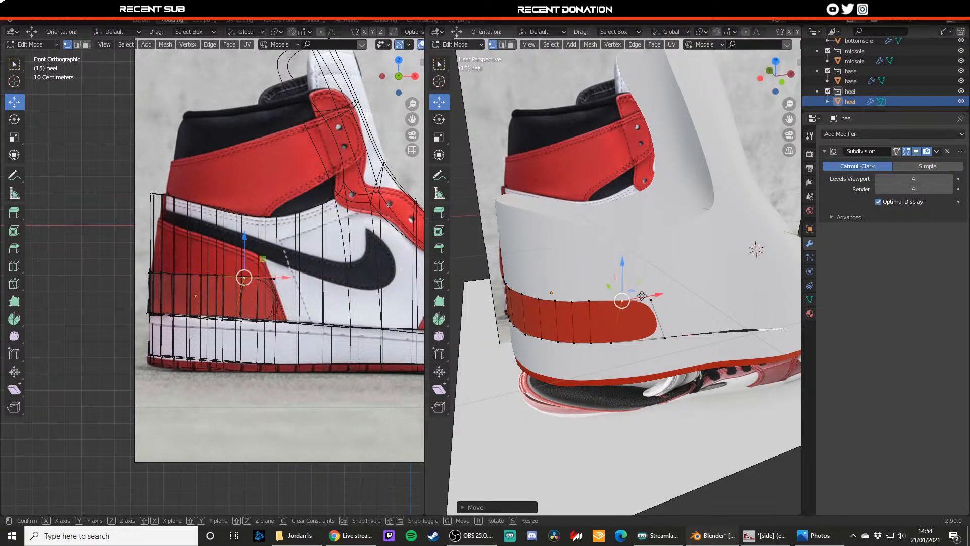
left_click(610, 342)
left_click_drag(634, 337, 614, 331)
- Raise the top vertices near the panel's front end and add a loop cut there, fitting its vertices to the reference outline
left_click(622, 300)
left_click_drag(621, 278, 645, 270)
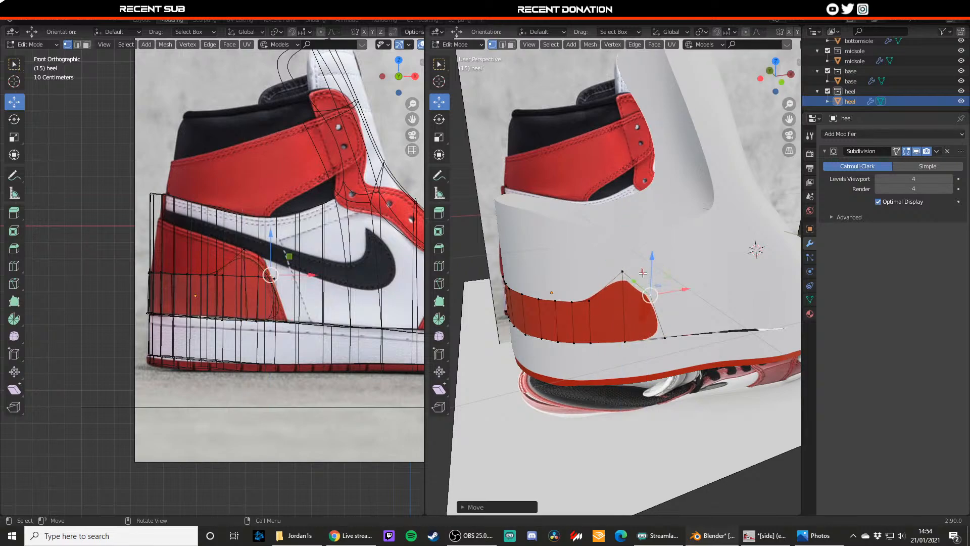
key("ctrl+r")
left_click(639, 287)
left_click(639, 287)
left_click_drag(637, 273, 640, 252)
left_click(647, 339)
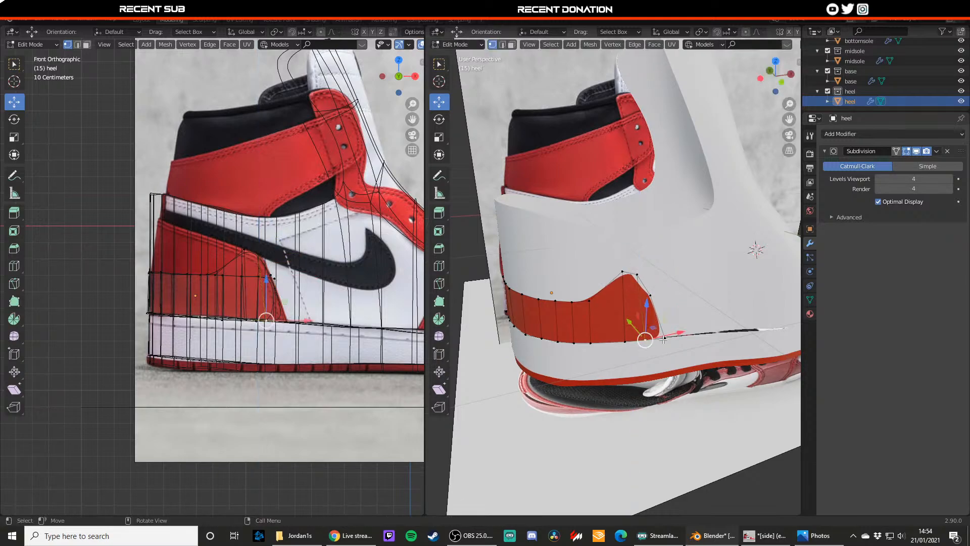
left_click(627, 342)
- Raise the next top-edge vertices towards the back up to the underside of the black swoosh band in the reference
left_click(590, 306)
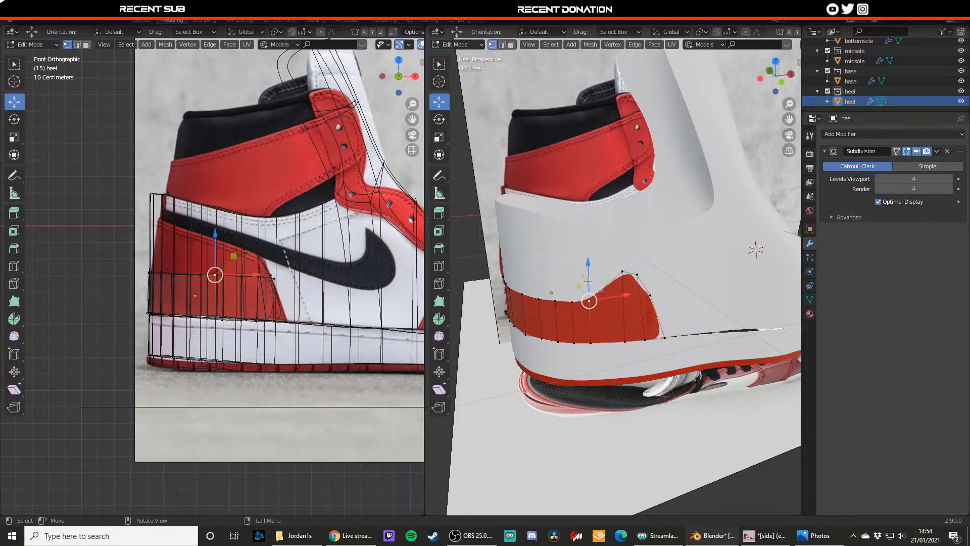
left_click_drag(590, 278, 596, 241)
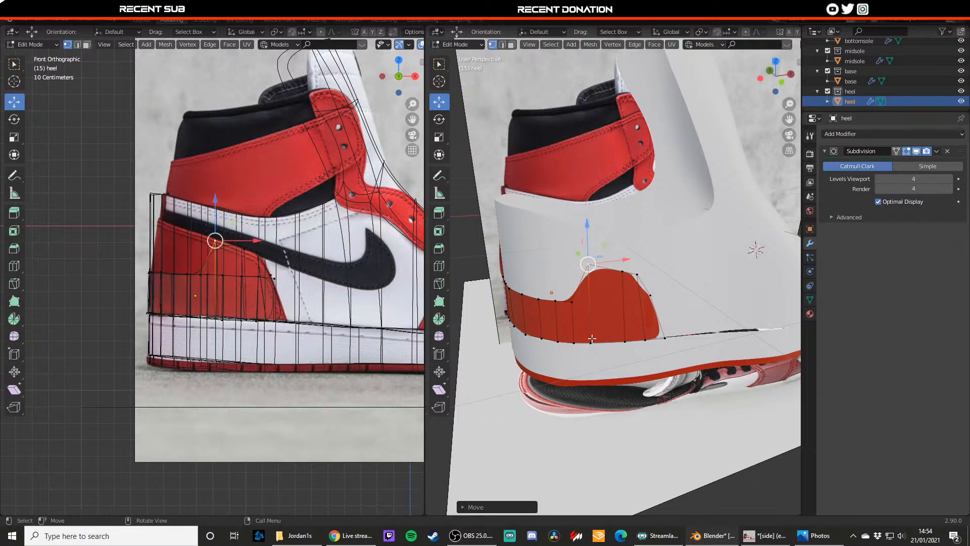
left_click(575, 307)
left_click_drag(567, 277, 521, 202)
left_click(558, 305)
middle_click_drag(510, 252, 553, 279)
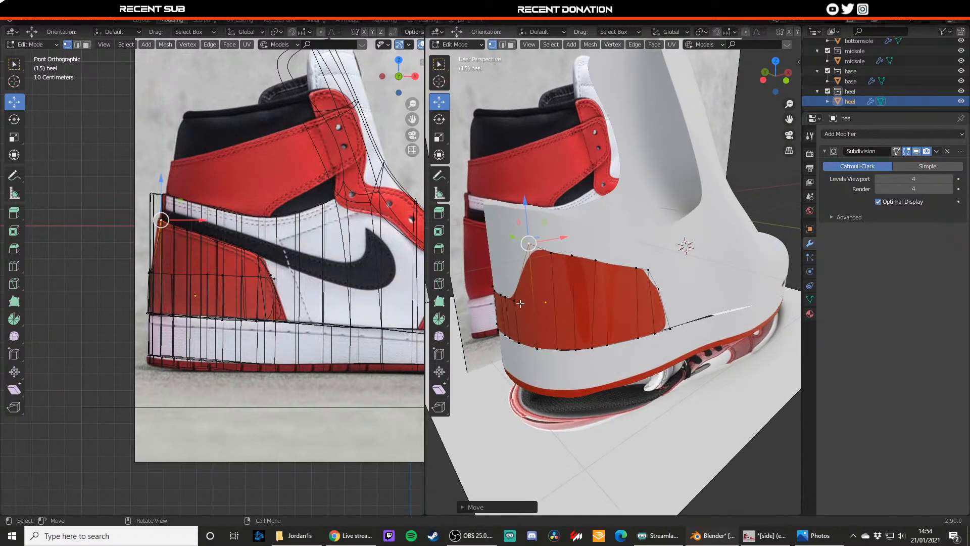
- Raise two more top-edge vertices of the heel panel where it begins to curve around the back
left_click(517, 302)
left_click_drag(513, 280, 520, 210)
middle_click_drag(520, 210, 576, 305)
left_click(555, 317)
left_click_drag(555, 281, 551, 215)
middle_click_drag(544, 302, 555, 313)
left_click(562, 296)
left_click_drag(562, 296, 559, 227)
key("ctrl+z")
- Raise the following two low top-edge vertices at the heel's rear corner level with the raised ones
left_click(567, 317)
left_click_drag(567, 292, 565, 221)
left_click(553, 315)
left_click_drag(553, 295, 550, 223)
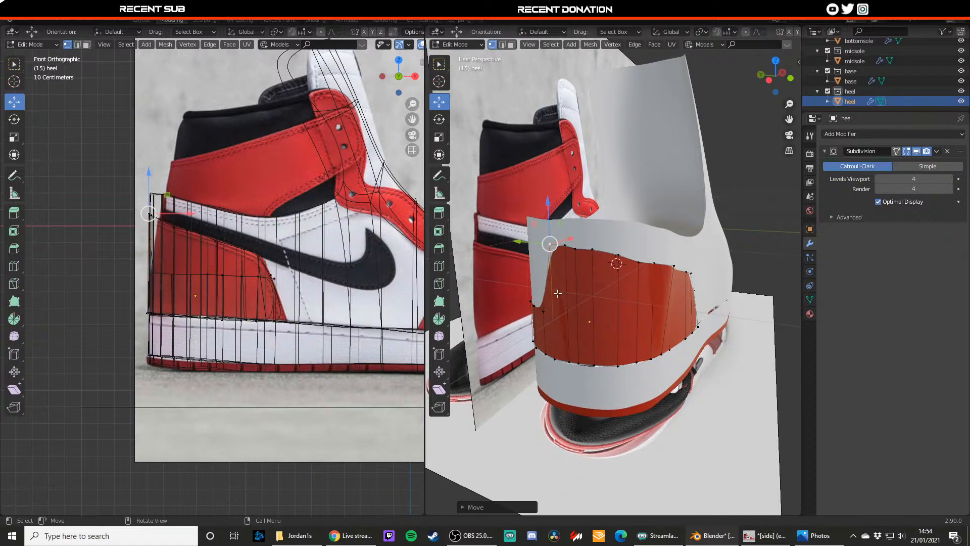
- Raise two further top-edge vertices across the back of the heel, and return to Object Mode
middle_click_drag(558, 293, 556, 308)
left_click(555, 314)
left_click_drag(554, 314, 554, 227)
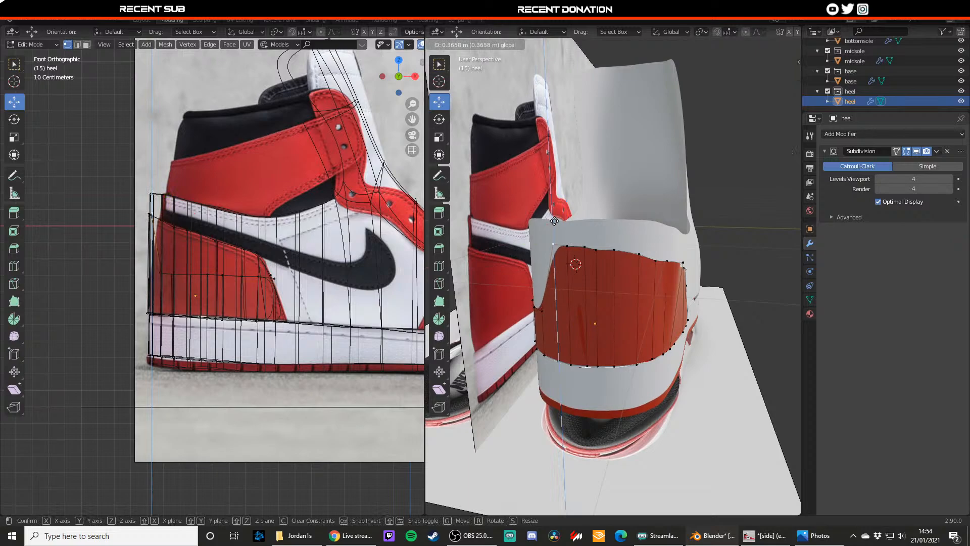
left_click(554, 221)
middle_click_drag(562, 256, 593, 261)
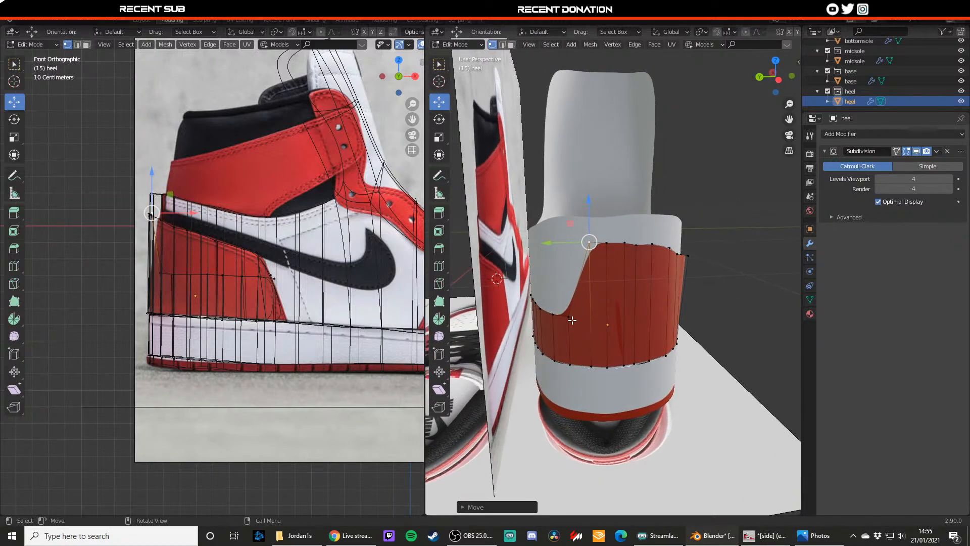
left_click(570, 316)
left_click_drag(570, 287, 569, 220)
key("Tab")
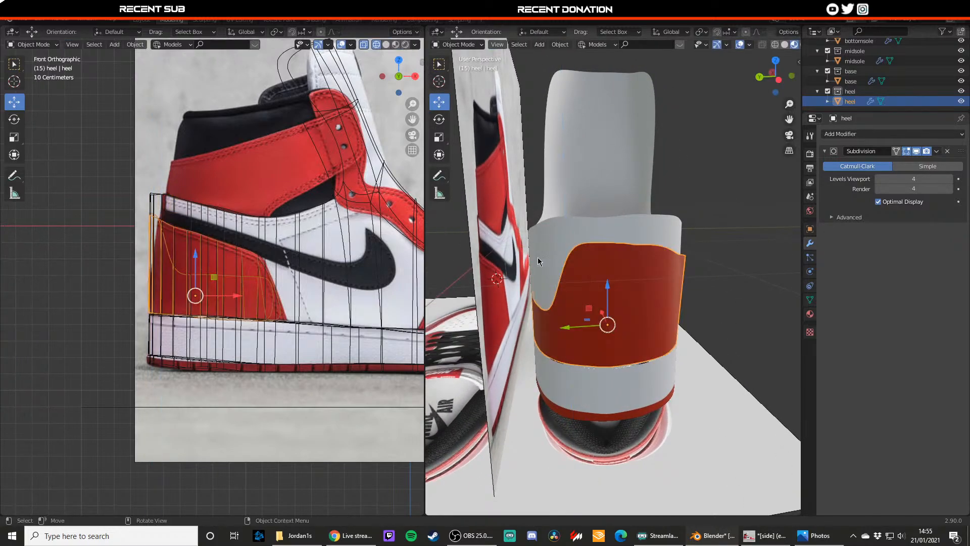
- Move the side reference image along Y to the opposite side of the shoe, at about Y -1.72 m
left_click(499, 239)
scroll(493, 235, "down", 1)
left_click_drag(490, 234, 653, 222)
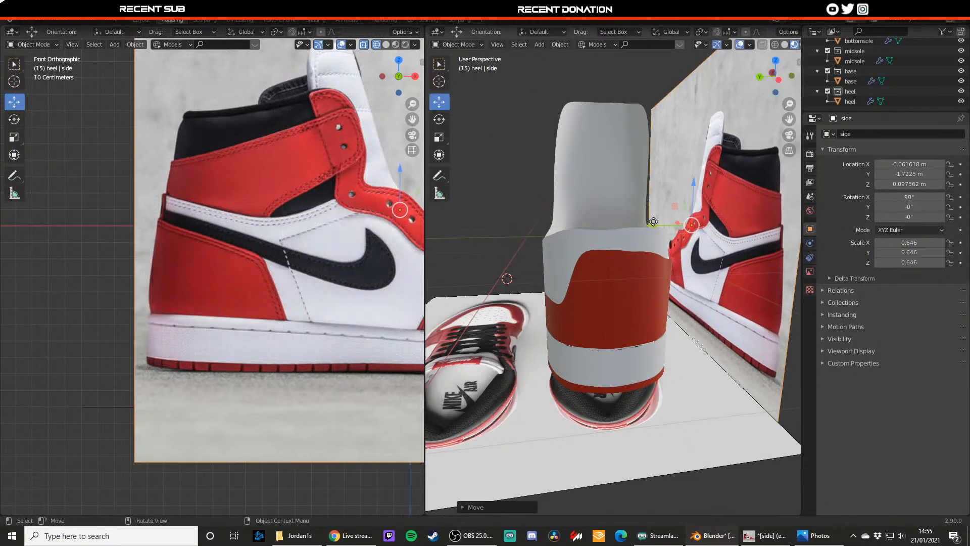
left_click(761, 78)
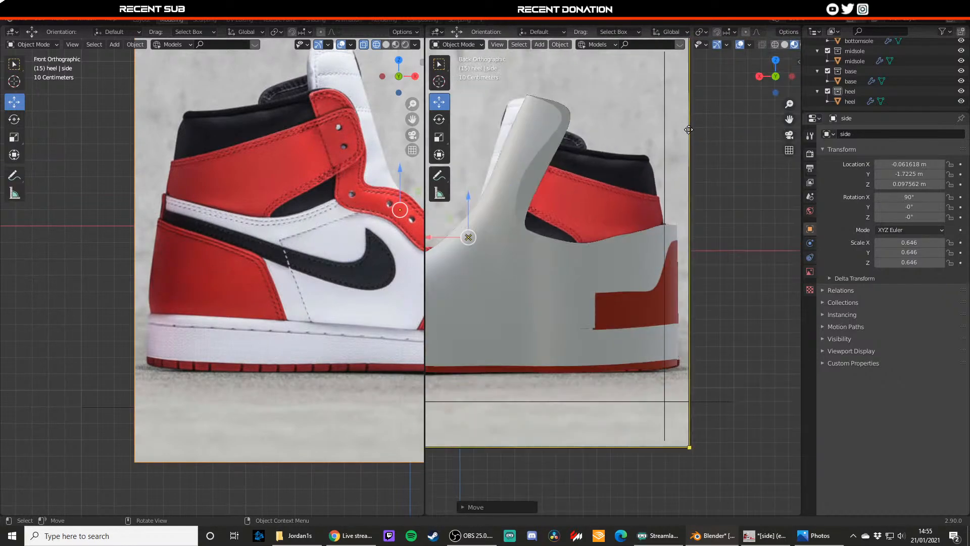
middle_click_drag(539, 235, 531, 275)
scroll(540, 239, "down", 3)
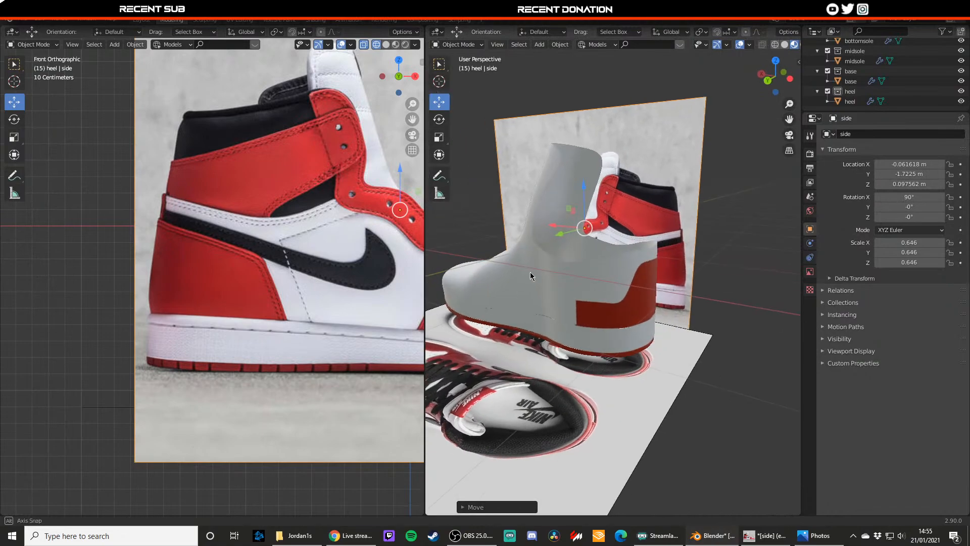
- Set the wireframe viewport to the back orthographic view and frame the heel against the side reference
left_click(384, 76)
left_click(384, 77)
scroll(282, 287, "down", 5)
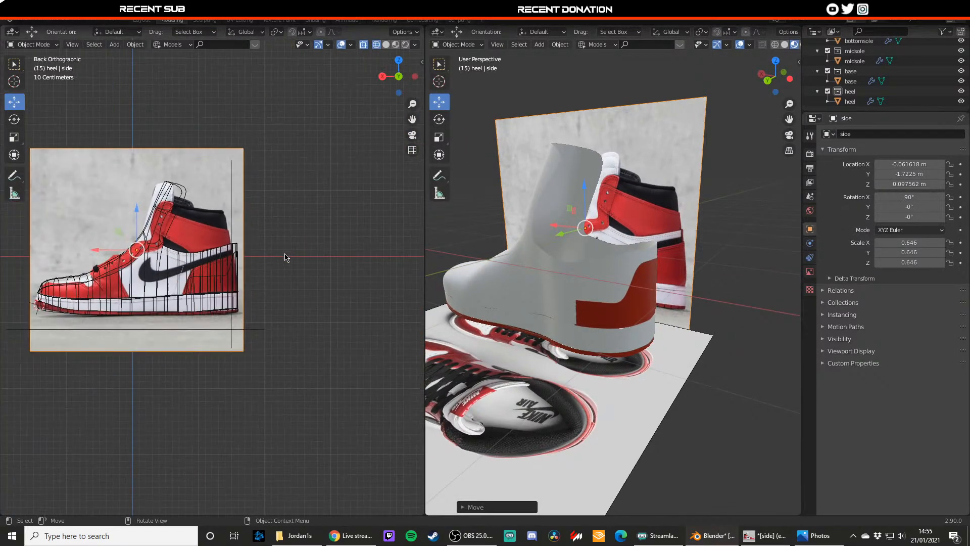
scroll(283, 258, "up", 2)
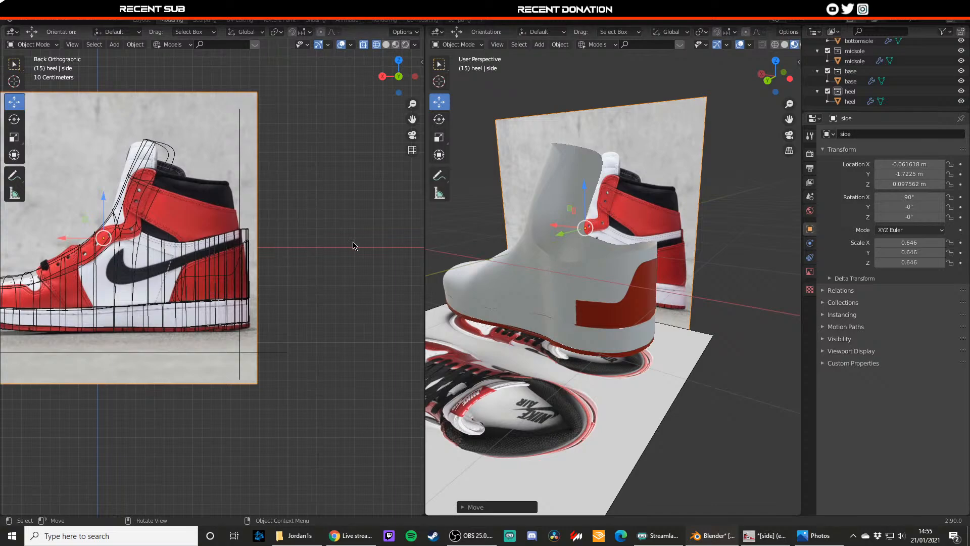
scroll(295, 225, "up", 2)
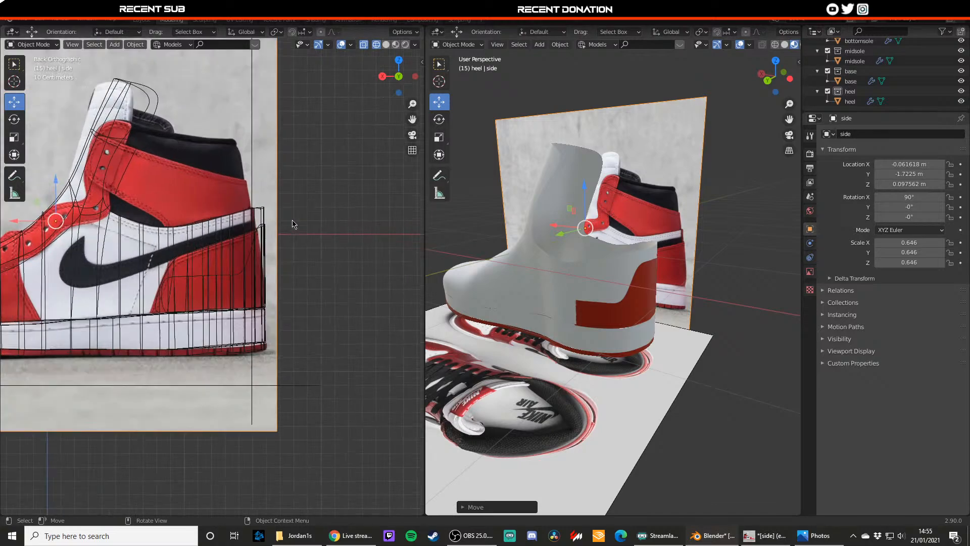
scroll(294, 222, "down", 2)
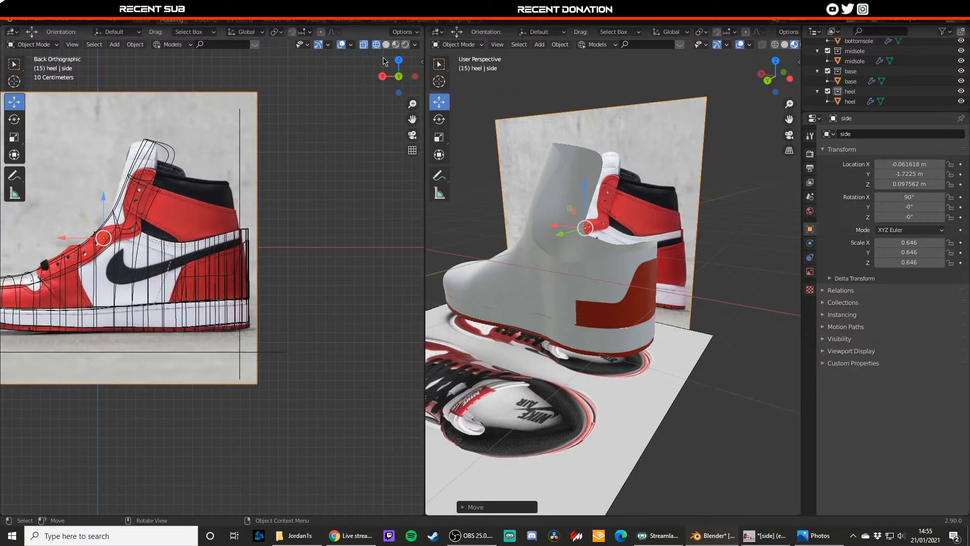
left_click(415, 77)
left_click(415, 77)
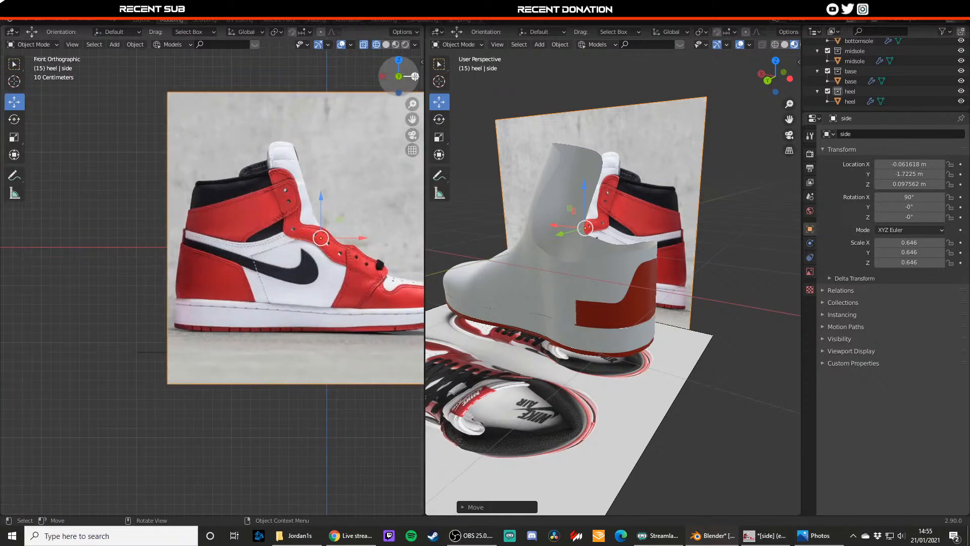
left_click(383, 77)
left_click(382, 77)
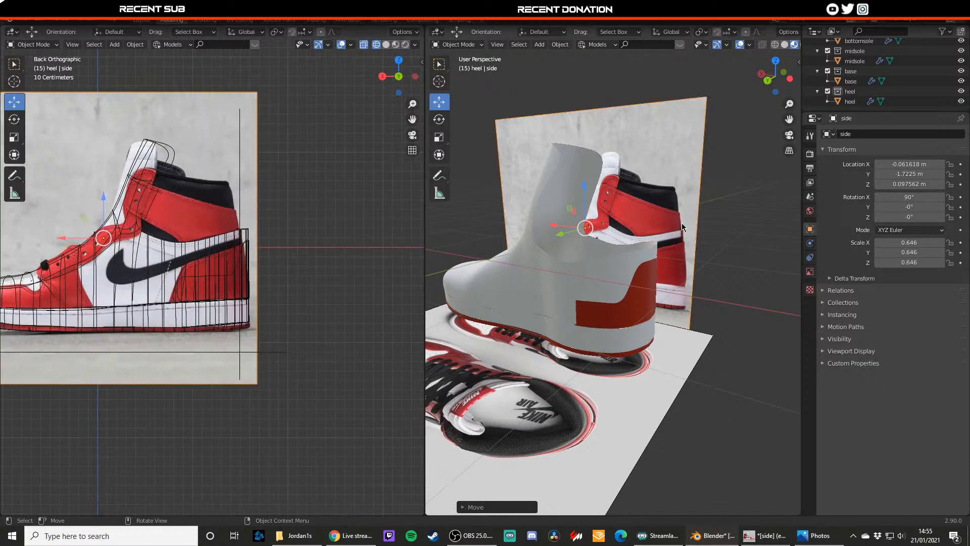
- Edit the heel mesh and raise its low top-edge vertices along the shoe's side to follow the red panel in the reference
scroll(247, 253, "up", 2)
left_click(614, 304)
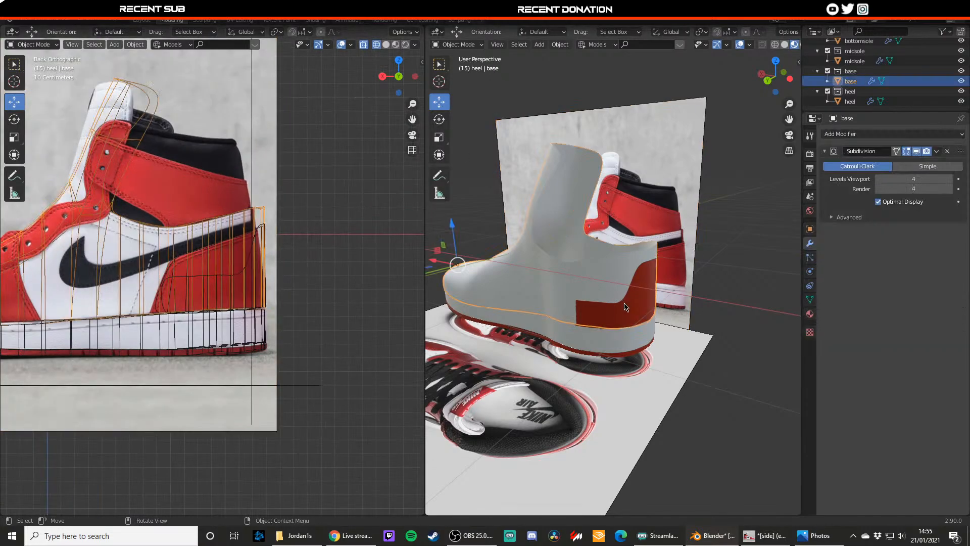
key("Tab")
key("Tab")
left_click(630, 303)
key("Tab")
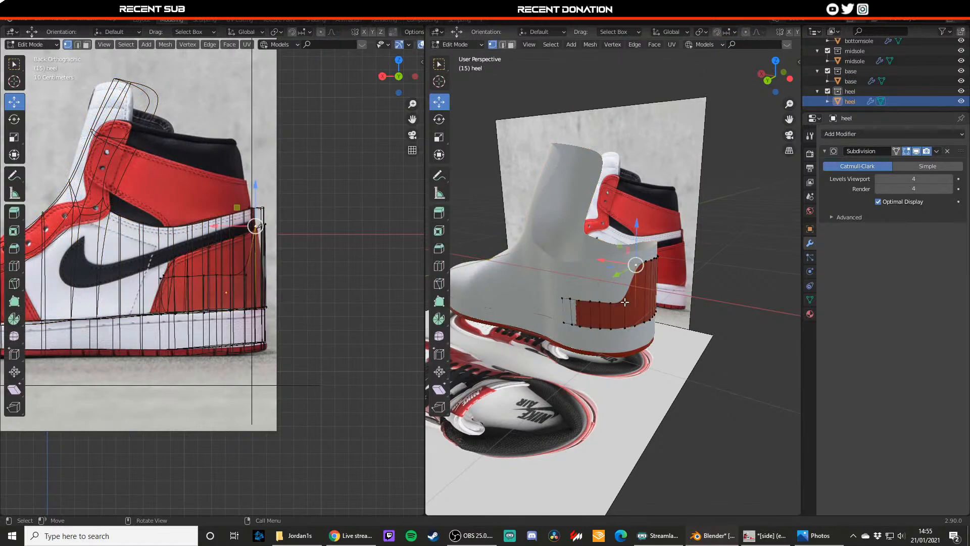
left_click(625, 303)
left_click_drag(616, 291, 517, 315)
left_click(609, 300)
- Move the heel panel's lower front corner vertex outward along Y so it sits against the base
scroll(549, 295, "up", 2)
left_click(537, 311)
left_click(539, 345)
left_click_drag(523, 351, 521, 352)
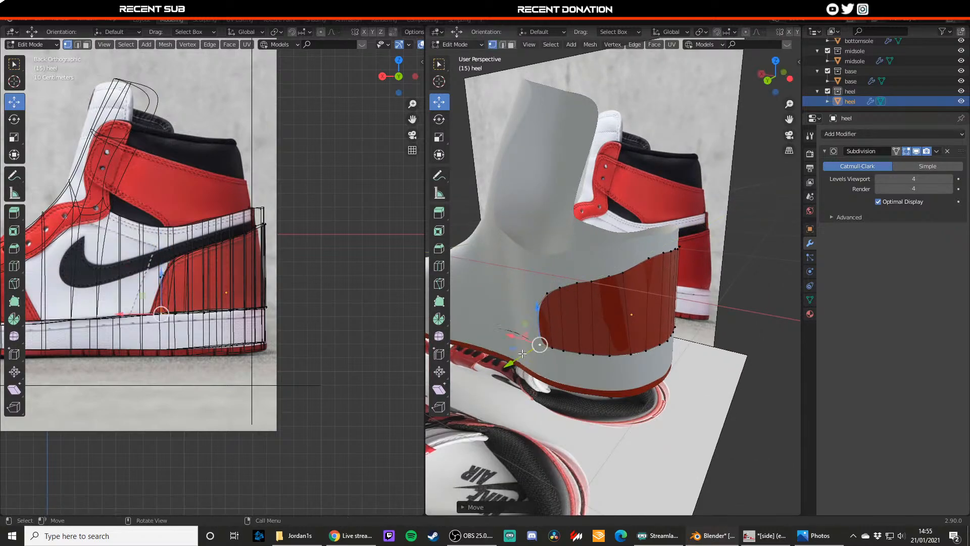
- Pull the heel panel's upper side vertices outward along Y by about 0.11 m, away from the base surface
key("Tab")
middle_click_drag(727, 325, 602, 310)
key("Tab")
mouse_move(507, 299)
middle_mouse_down()
mouse_move(517, 304)
mouse_move(493, 306)
middle_mouse_up()
left_click(485, 308)
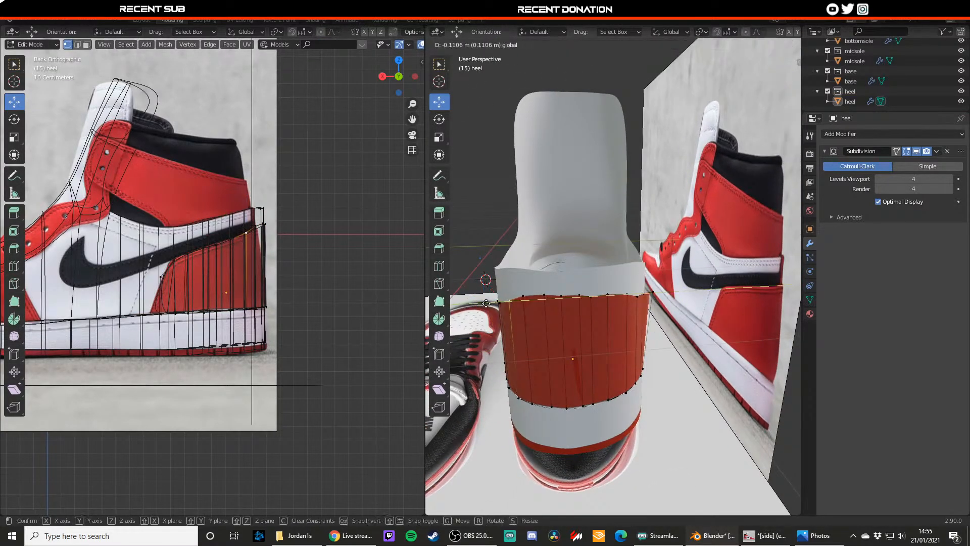
- Adjust the top-edge vertices on the opposite side of the heel panel so the red surface clears the base
key("Tab")
middle_click_drag(579, 310, 685, 356)
key("Tab")
left_click(623, 283)
scroll(640, 349, "up", 3)
left_click(639, 329)
mouse_move(644, 314)
left_mouse_down()
mouse_move(620, 306)
mouse_move(628, 307)
left_mouse_up()
mouse_move(629, 308)
middle_mouse_down()
mouse_move(615, 311)
mouse_move(624, 305)
middle_mouse_up()
- Pull the upper front corner of the heel panel on this side back toward the heel
left_click(673, 312)
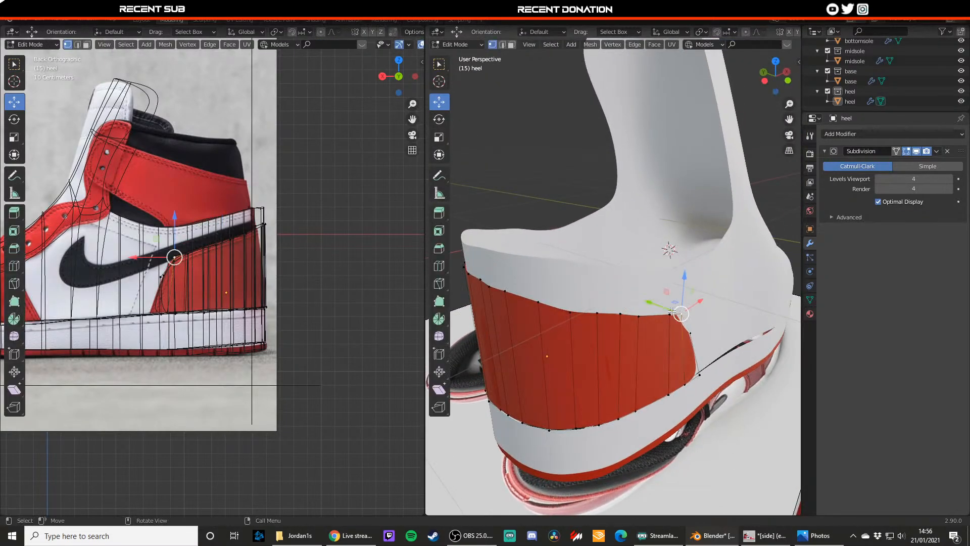
left_click(670, 314)
key("2")
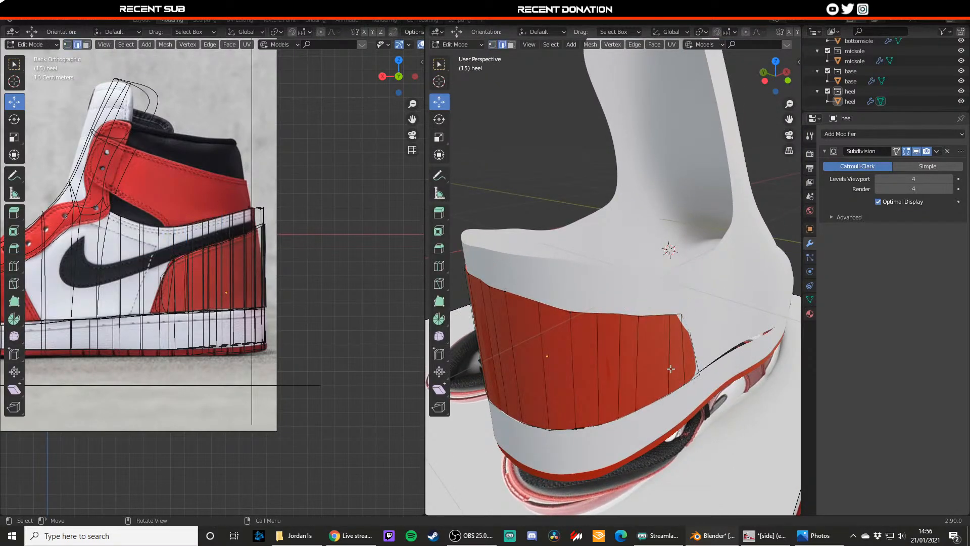
left_click(671, 369)
left_click_drag(688, 341, 644, 351)
left_click(675, 314)
key("Tab")
- Return to vertex editing of the heel and nudge its upper front corner vertex into line with the top edge
left_click(679, 313)
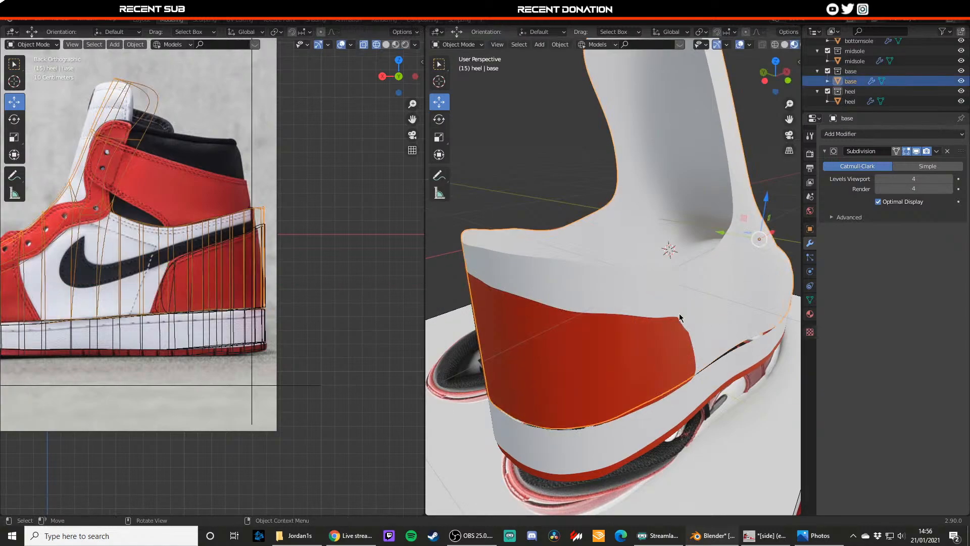
key("Tab")
key("1")
key("Tab")
left_click(677, 320)
key("Tab")
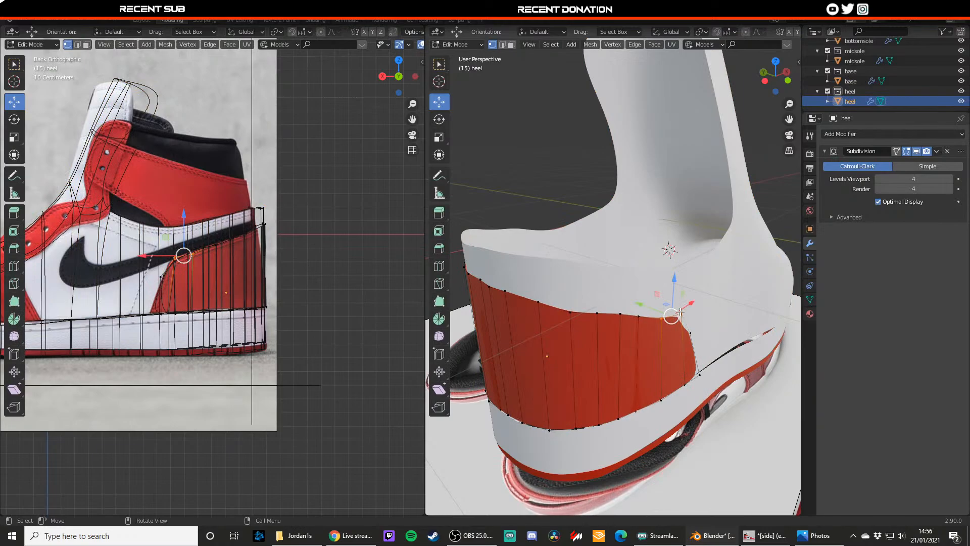
left_click(680, 313)
left_click_drag(676, 304, 680, 305)
key("Tab")
- Adjust a top-edge vertex at the back of the heel panel along Y
scroll(680, 306, "down", 2)
left_click(548, 211)
middle_click_drag(548, 212, 605, 306)
scroll(606, 295, "up", 3)
left_click(586, 289)
scroll(605, 306, "up", 1)
key("Tab")
left_click(627, 309)
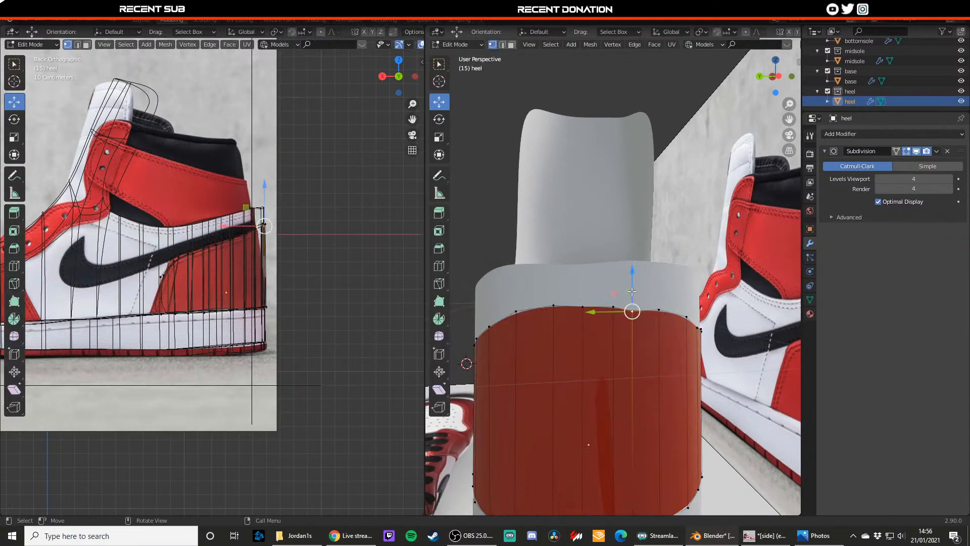
left_click_drag(605, 310, 611, 309)
- Extrude the three middle top edges at the back of the heel upward about 0.12 m to the base's rim
key("2")
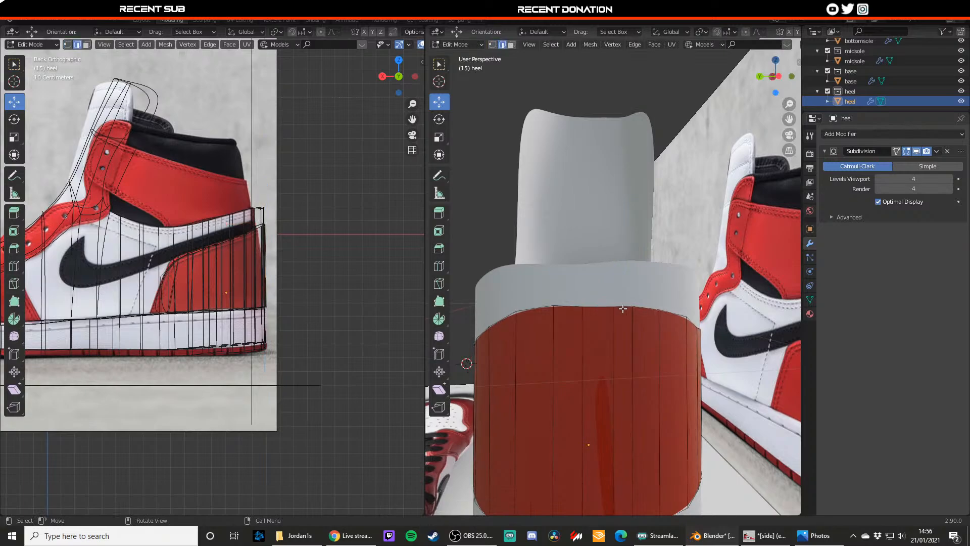
left_click(600, 308)
left_click(571, 307, "shift")
left_click(620, 306, "shift")
key("e")
key("z")
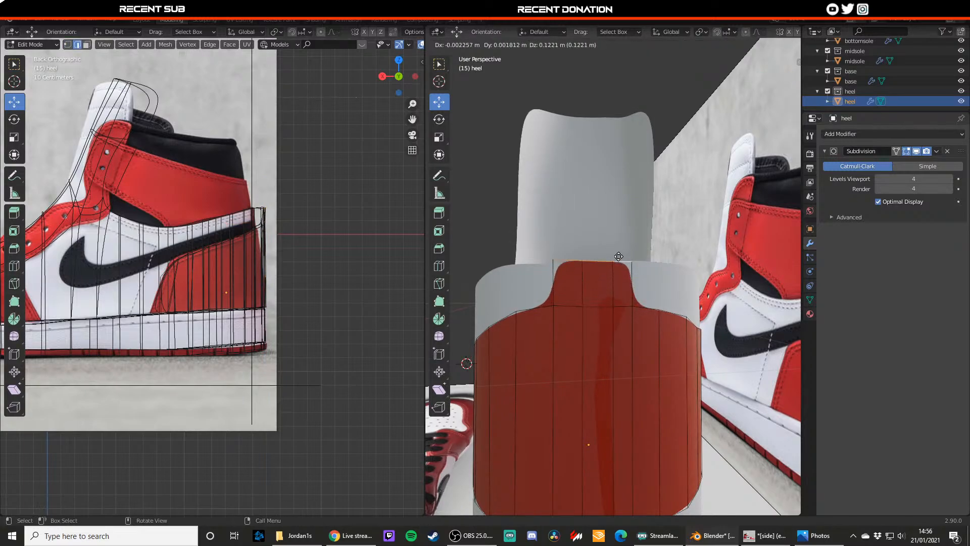
left_click(619, 256)
key("Tab")
mouse_move(619, 256)
middle_mouse_down()
mouse_move(562, 319)
mouse_move(520, 212)
mouse_move(625, 274)
middle_mouse_up()
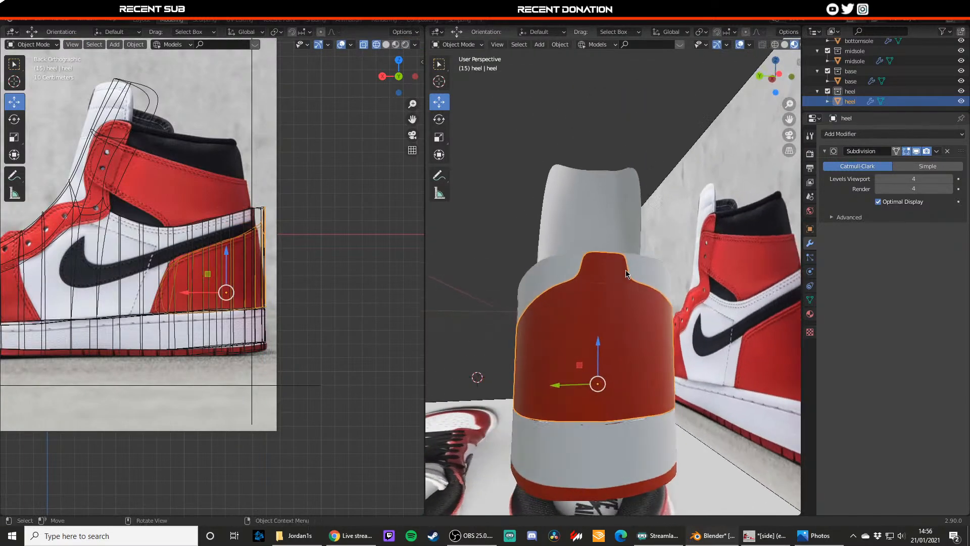
- Save the project file and keep the heel panel selected
left_click(653, 229)
middle_click_drag(654, 229, 640, 271)
key("ctrl+s")
left_click(592, 304)
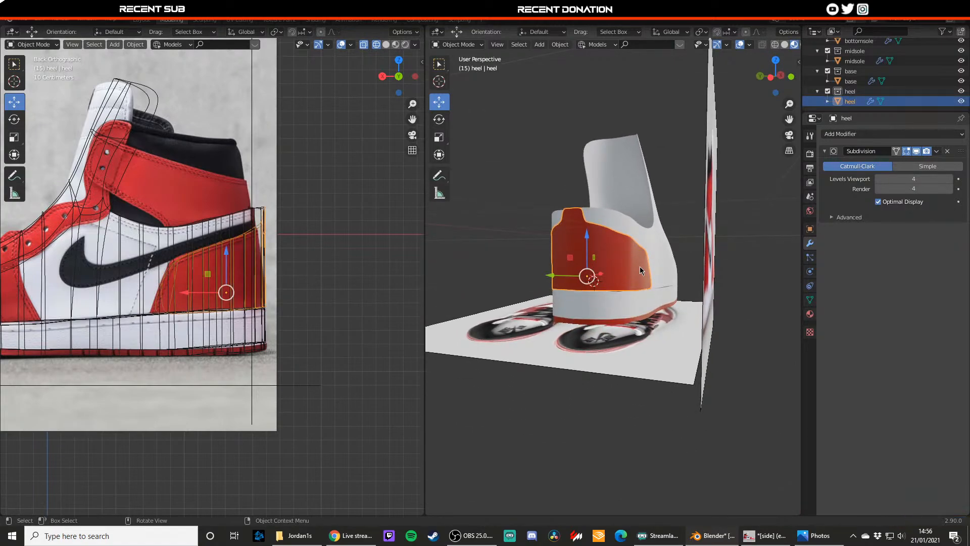
- Try to thicken the heel panel by extruding the whole mesh and scaling it up
mouse_move(646, 253)
middle_mouse_down()
mouse_move(632, 261)
mouse_move(645, 265)
middle_mouse_up()
key("Tab")
key("e")
left_click(641, 261)
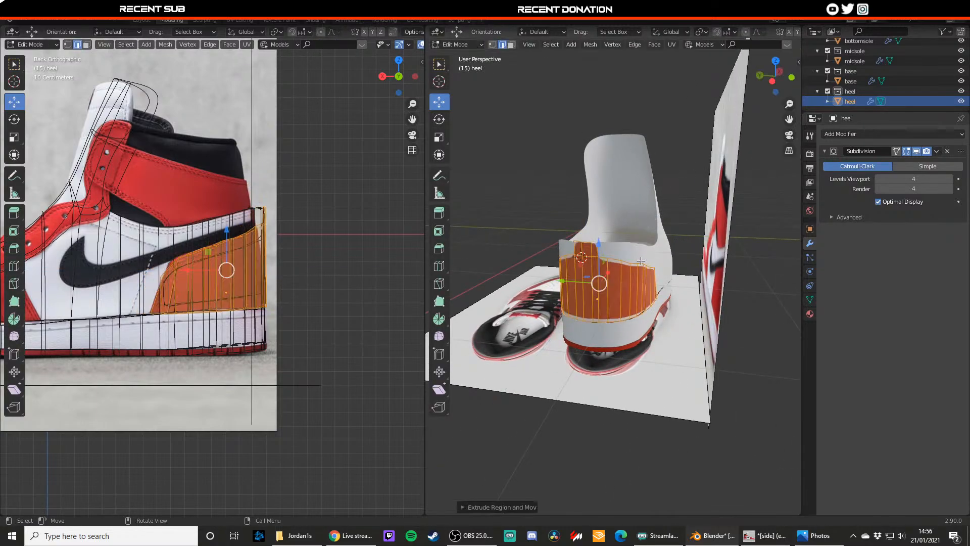
key("s")
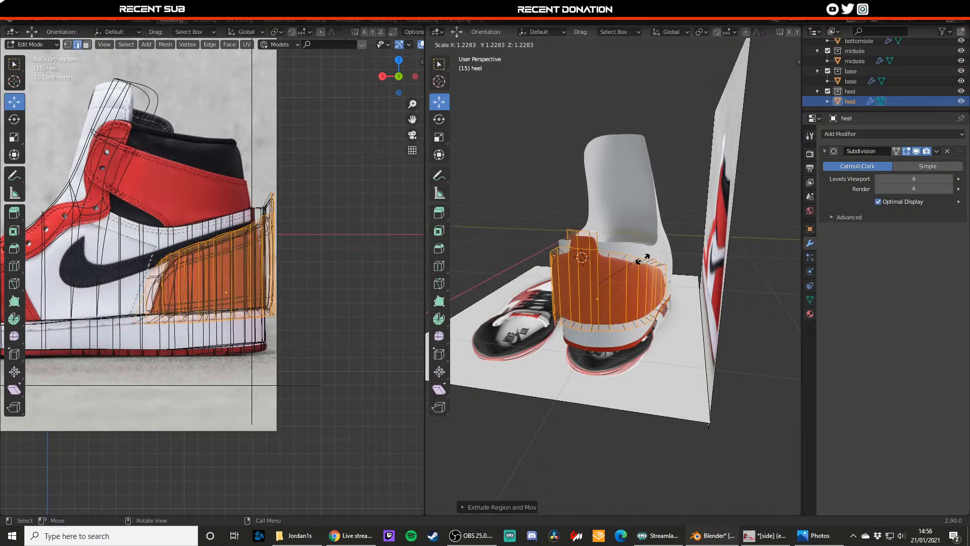
left_click(638, 260)
key("Tab")
middle_click_drag(628, 250, 685, 251)
scroll(711, 254, "up", 5)
key("Tab")
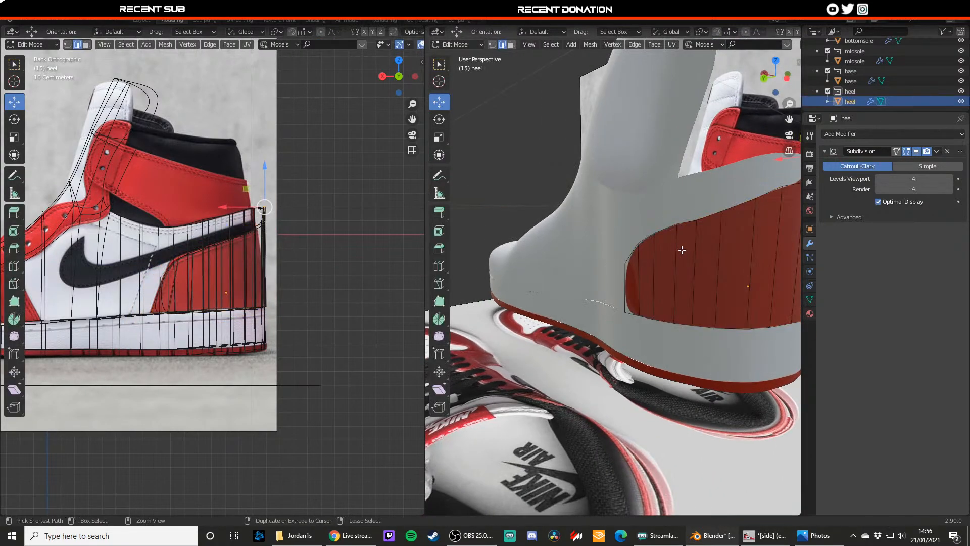
key("Tab")
key("Tab")
key("Tab")
left_click(564, 185)
left_click(692, 284)
- Try shifting a top-edge vertex on the side of the heel panel, undo it, and return to Object Mode
middle_click_drag(693, 284, 626, 279)
key("Tab")
left_click(633, 244)
middle_click_drag(628, 240, 648, 307)
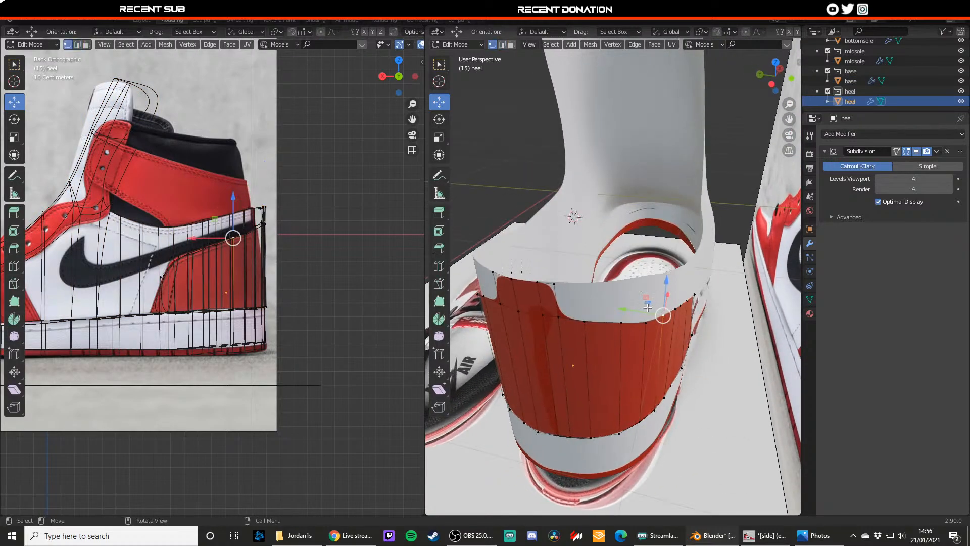
left_click_drag(646, 309, 650, 309)
key("ctrl+z")
key("Tab")
- Examine how the heel panel fits the base from the back and from both sides of the shoe
scroll(655, 271, "down", 5)
left_click(556, 227)
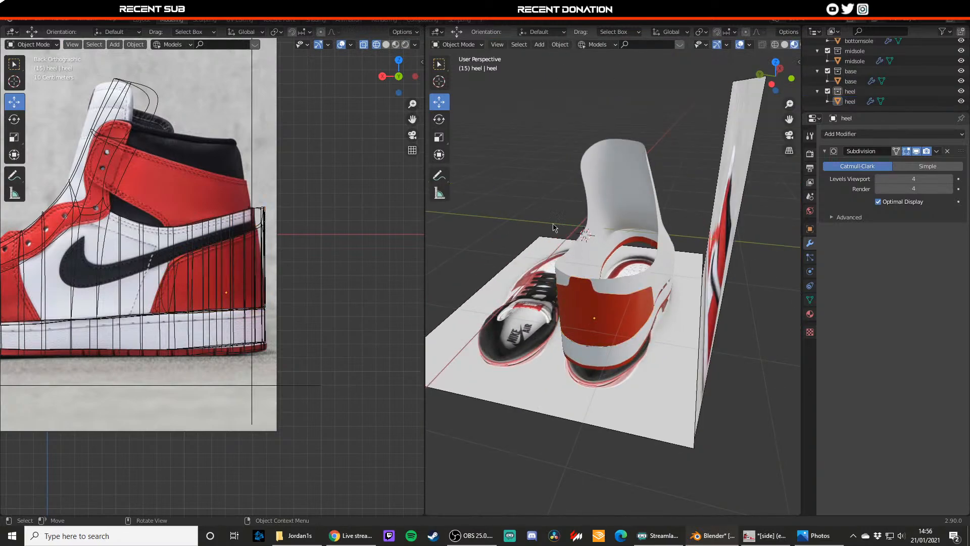
middle_click_drag(557, 227, 553, 215)
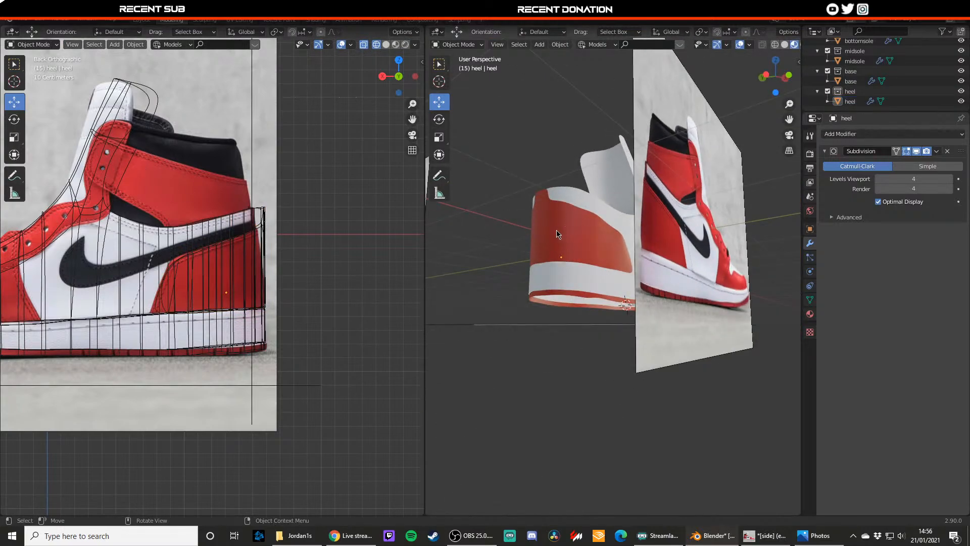
middle_click_drag(558, 234, 588, 262)
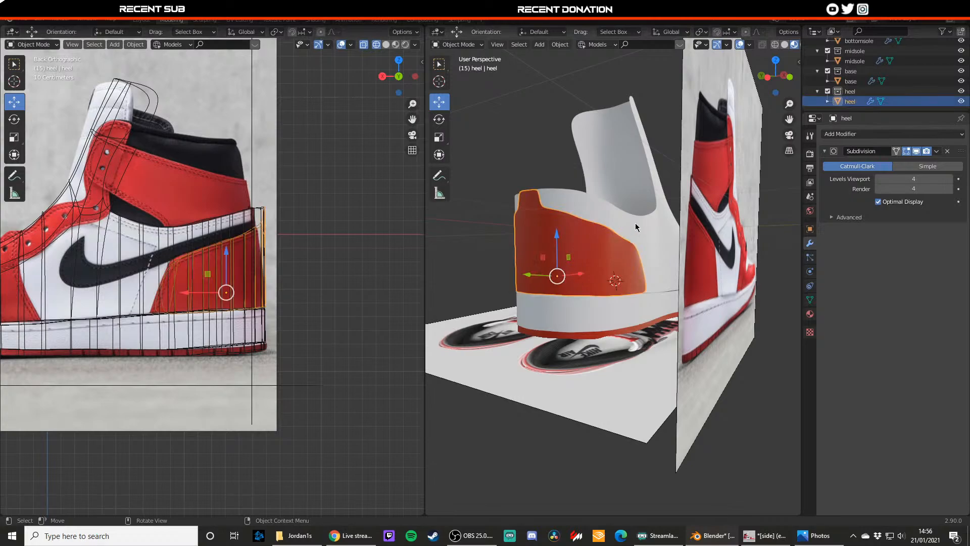
left_click(623, 229)
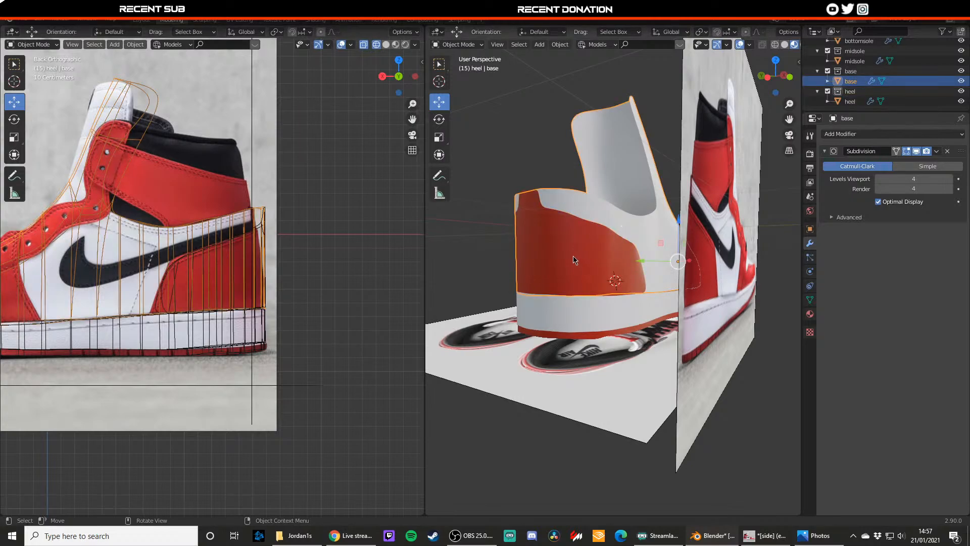
left_click(573, 257)
left_click(620, 227)
key("alt+a")
middle_click_drag(587, 219, 686, 247)
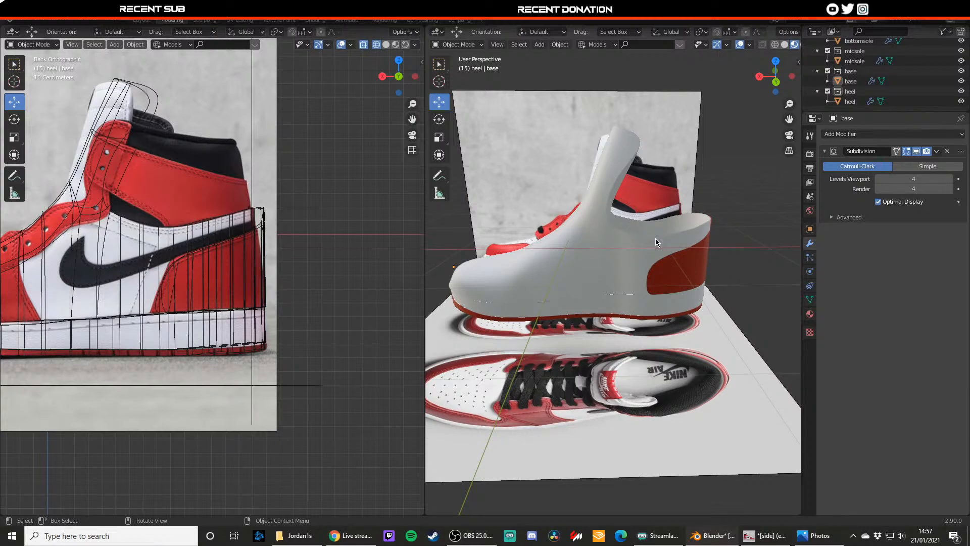
left_click(691, 281)
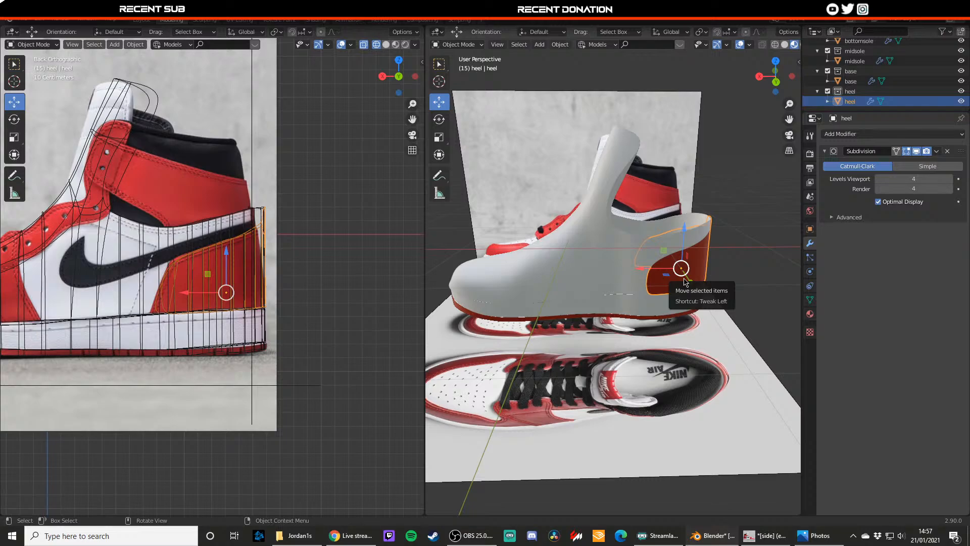
key("alt+a")
scroll(668, 285, "up", 5)
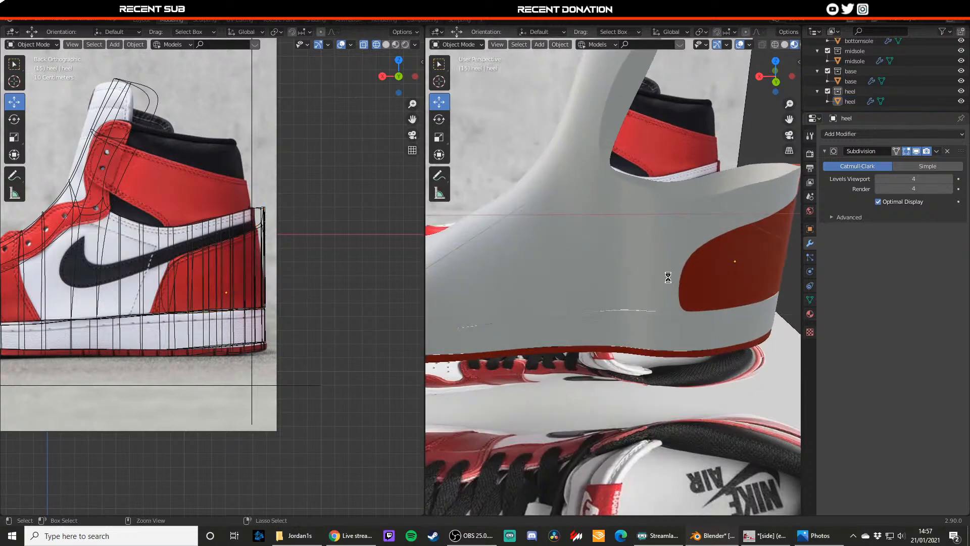
- Save the file and move the side reference image back along Y behind the shoe, to about Y 0.058 m
key("ctrl+s")
scroll(668, 285, "down", 7)
key("KP_1")
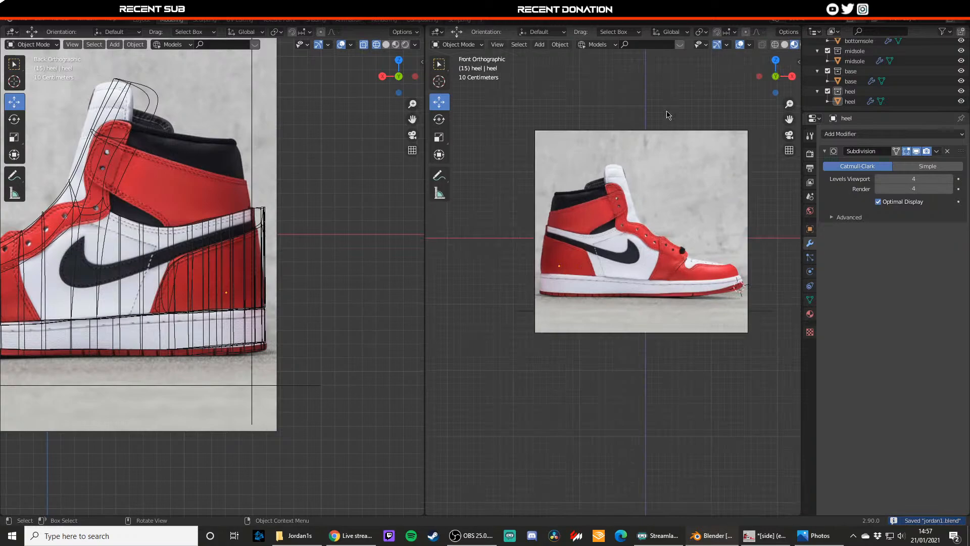
left_click(668, 181)
middle_click_drag(668, 181, 582, 245)
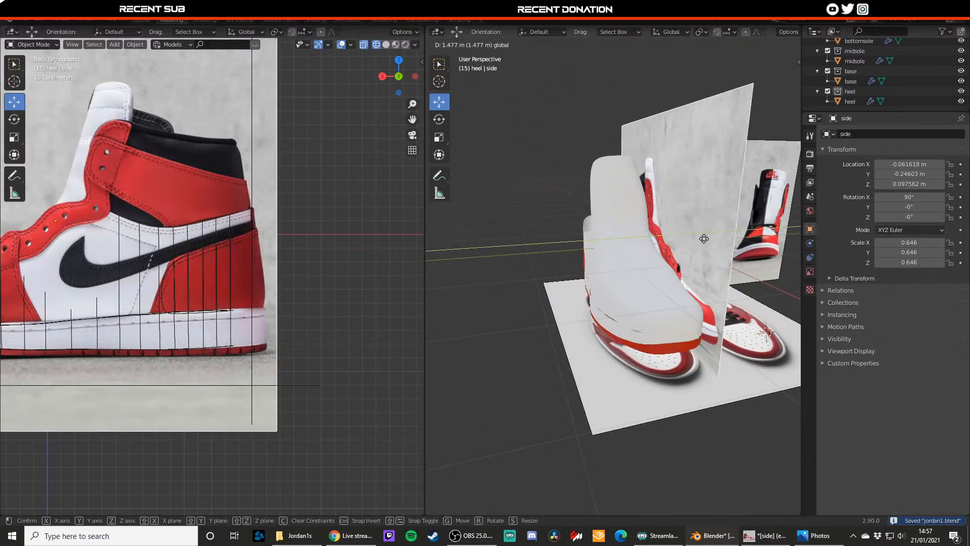
left_click(712, 234)
key("KP_1")
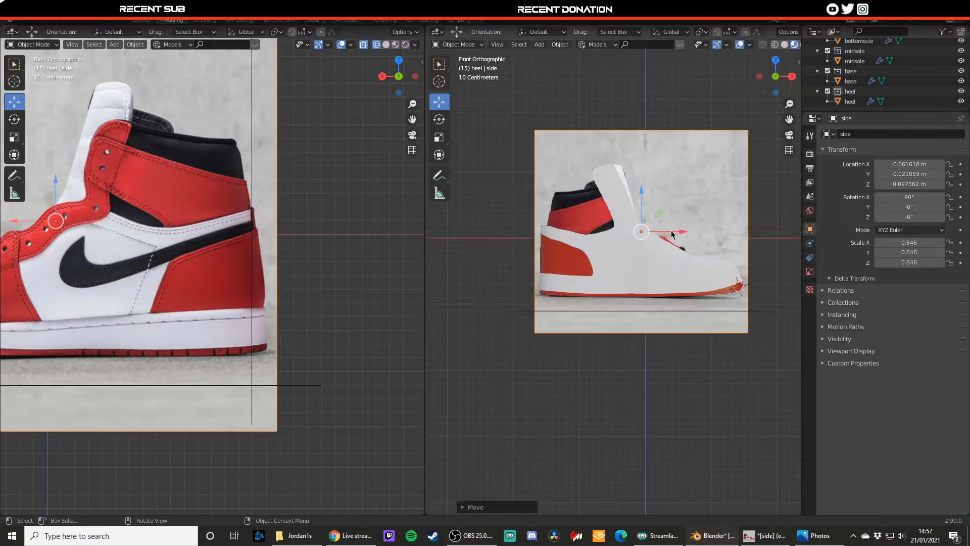
middle_click_drag(663, 243, 680, 245)
left_click_drag(700, 233, 707, 232)
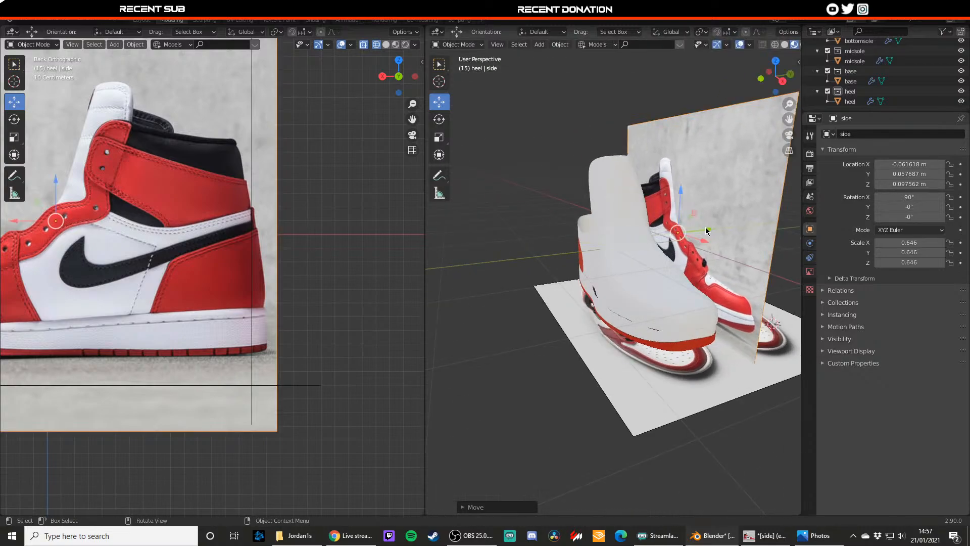
- Edit the base from the front view in solid shading and shift the vertex row across its tongue forward along X
key("KP_1")
left_click(627, 210)
key("Tab")
scroll(627, 210, "up", 5)
middle_click_drag(627, 210, 620, 364, "shift")
key("b")
left_click_drag(516, 140, 627, 156)
key("b")
mouse_move(550, 192)
left_mouse_down()
mouse_move(599, 246)
mouse_move(660, 242)
mouse_move(530, 192)
left_mouse_up()
key("alt+z")
key("shift+z")
left_click_drag(656, 215, 663, 215)
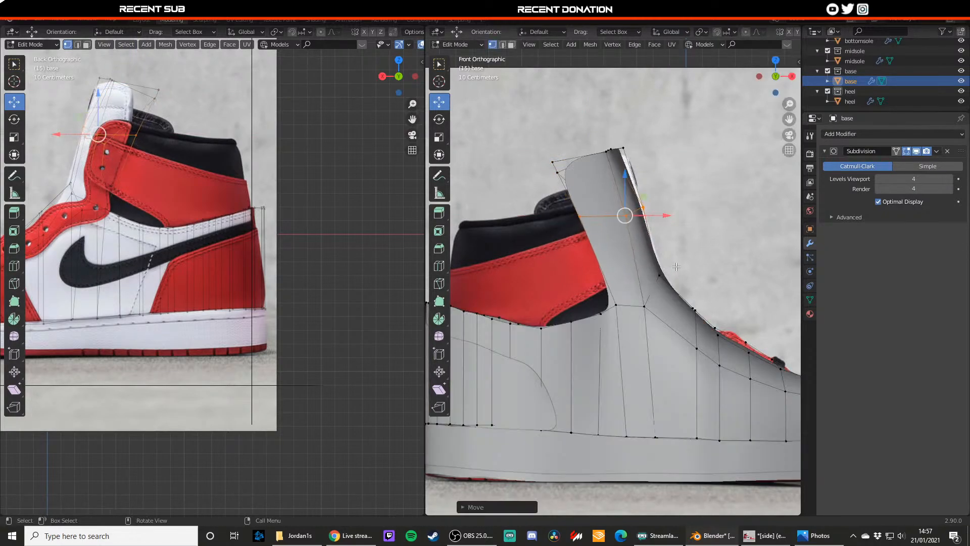
- Move the tongue's top-edge vertices slightly forward to match the reference, and return to Object Mode
key("Tab")
key("Tab")
left_click_drag(522, 134, 638, 153)
key("Tab")
- Raise the base vertex at the foot of the tongue's side, just ahead of the ankle opening, slightly along Z
middle_click_drag(677, 157, 652, 215)
scroll(595, 222, "down", 5)
left_click(602, 223)
scroll(641, 233, "up", 3)
left_click(632, 253)
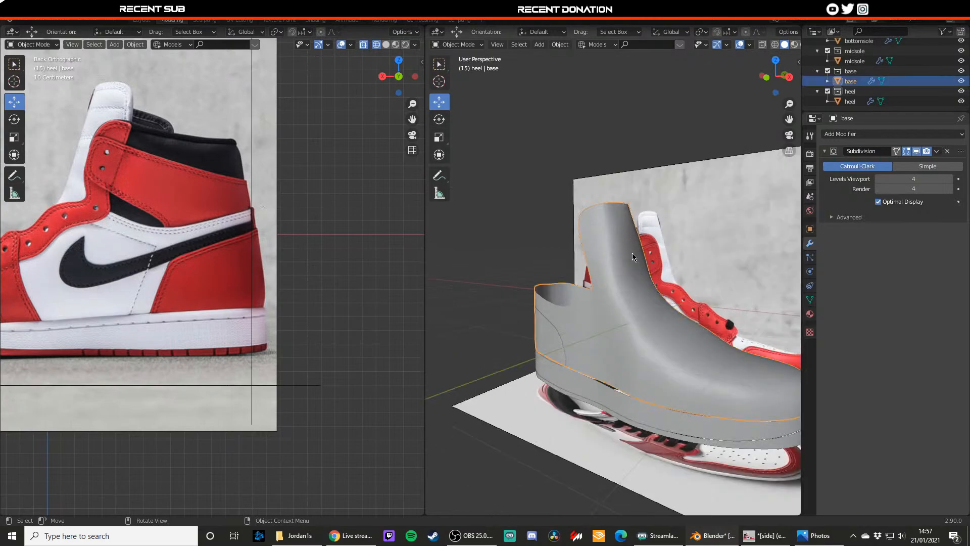
middle_click_drag(633, 253, 614, 260)
scroll(614, 259, "up", 3)
key("Tab")
left_click(585, 338)
left_click_drag(585, 299, 585, 289)
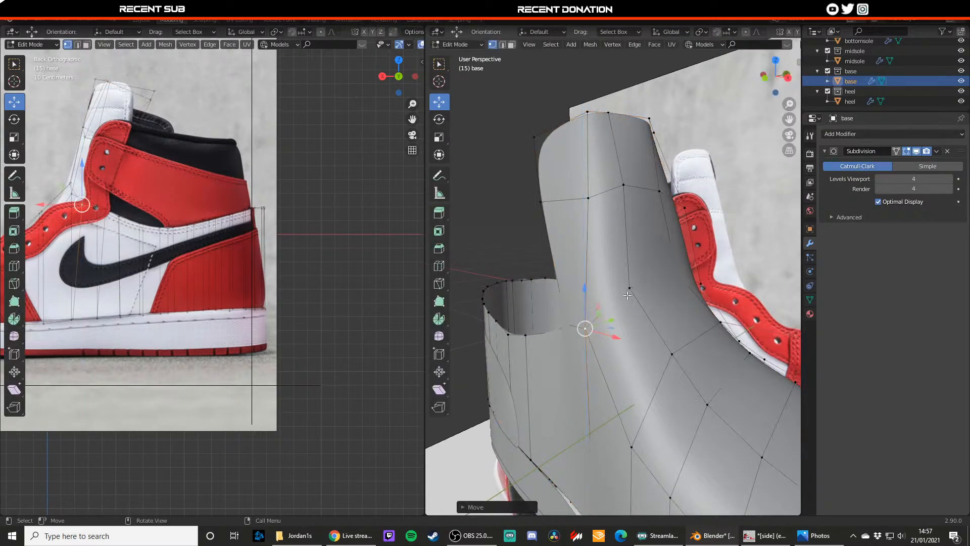
- Return to Object Mode and examine the base's overall shape against the side reference, then clear the selection
scroll(623, 288, "down", 6)
key("Tab")
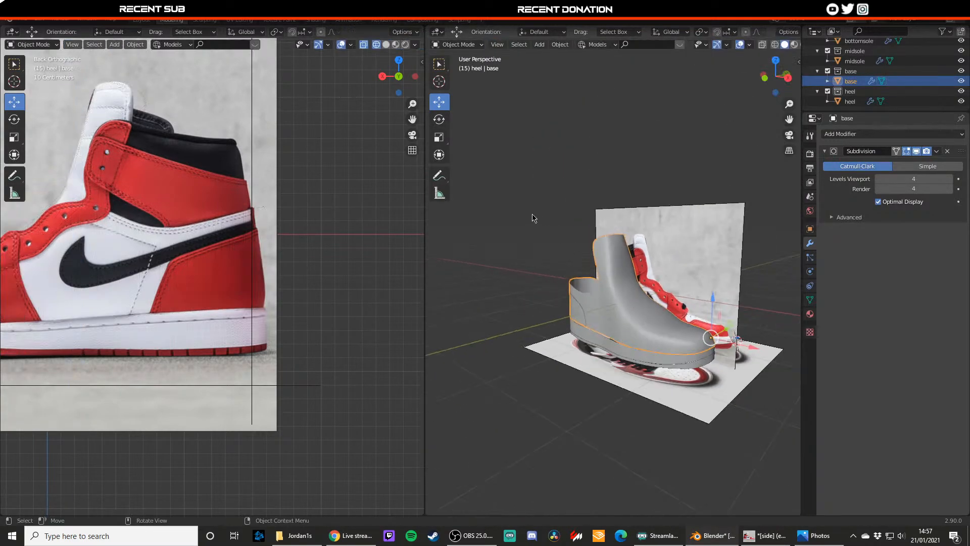
middle_click_drag(533, 214, 556, 296)
key("Tab")
key("Tab")
key("Tab")
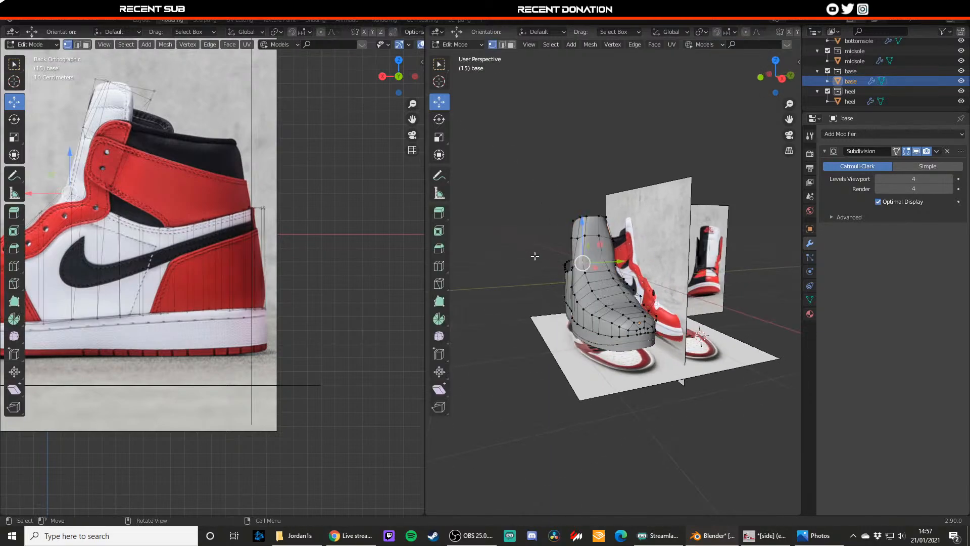
mouse_move(534, 256)
middle_mouse_down()
mouse_move(602, 258)
mouse_move(617, 246)
middle_mouse_up()
key("Tab")
middle_click_drag(536, 273, 598, 258, "shift")
left_click(540, 247)
- Switch the perspective viewport to Material Preview shading and compare the shoe with the side reference in front orthographic view
key("z")
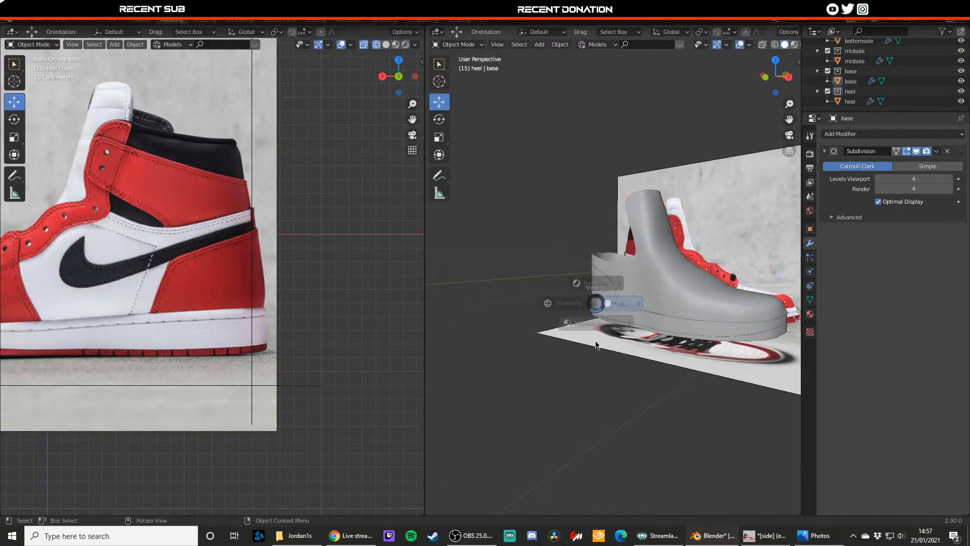
left_click(595, 333)
middle_click_drag(581, 324, 562, 290)
middle_click_drag(689, 310, 725, 308)
scroll(652, 301, "up", 3)
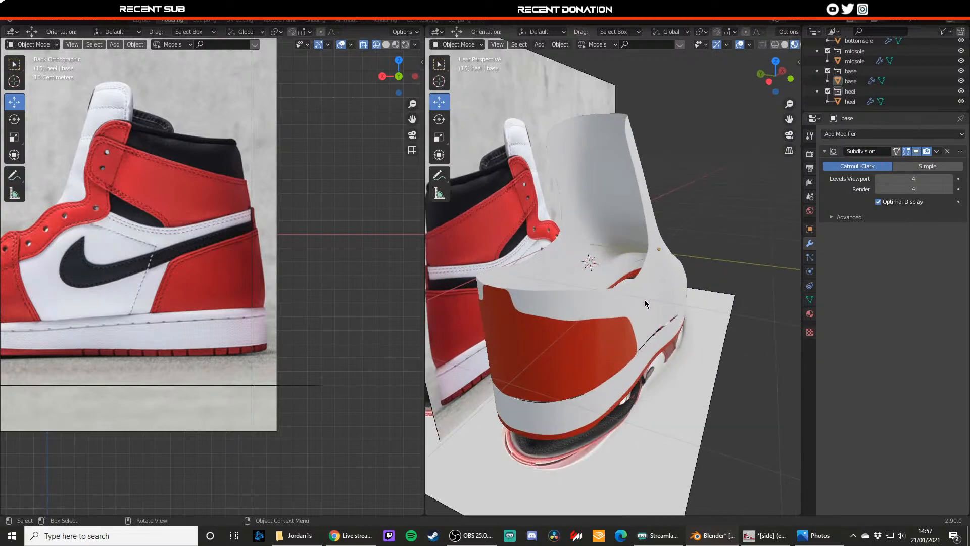
middle_click_drag(645, 299, 574, 280)
key("KP_1")
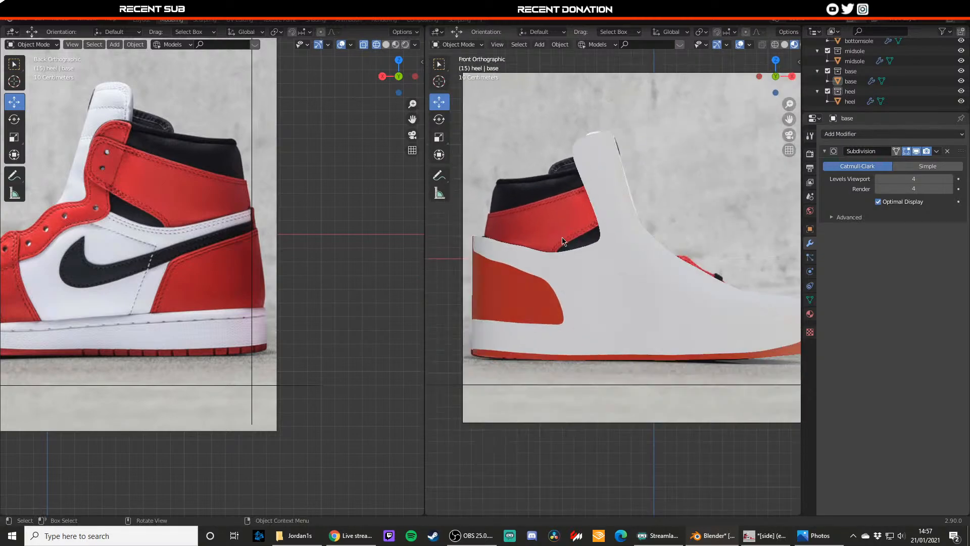
scroll(568, 281, "down", 5)
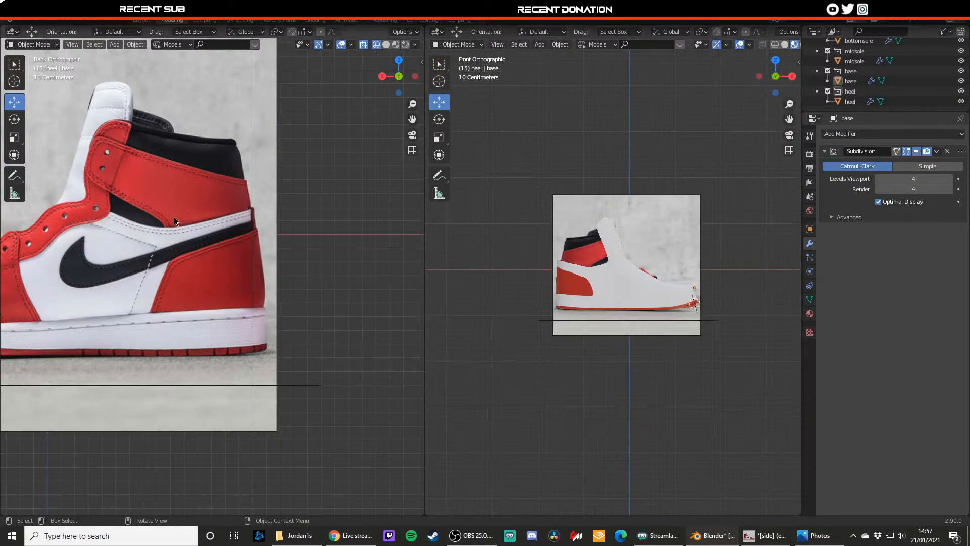
- Flip the wireframe viewport from the back to the front orthographic view, framed on the forefoot, and deselect the base's vertices
scroll(218, 237, "down", 5)
left_click(398, 76)
scroll(340, 221, "up", 5)
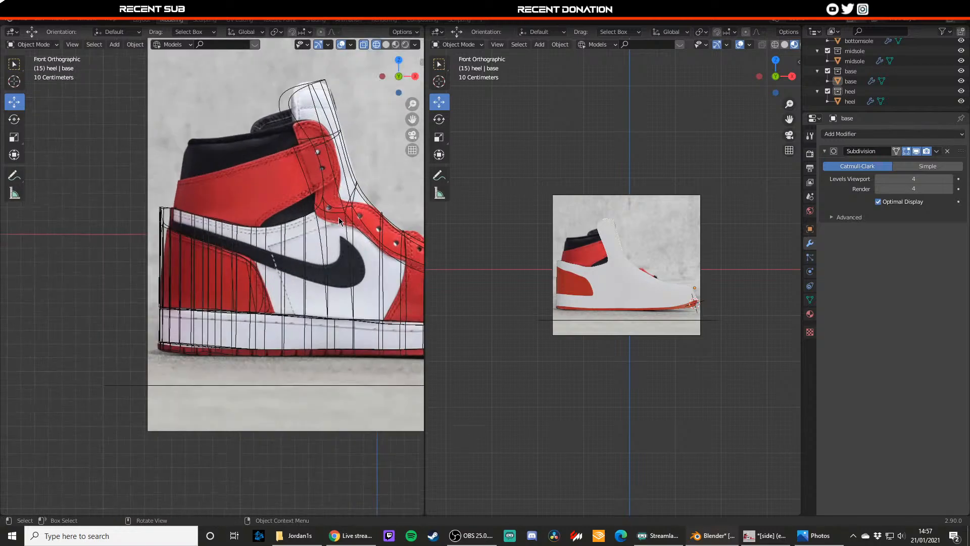
middle_click_drag(340, 220, 149, 223, "shift")
key("Tab")
key("z")
left_click(214, 299)
key("shift+z")
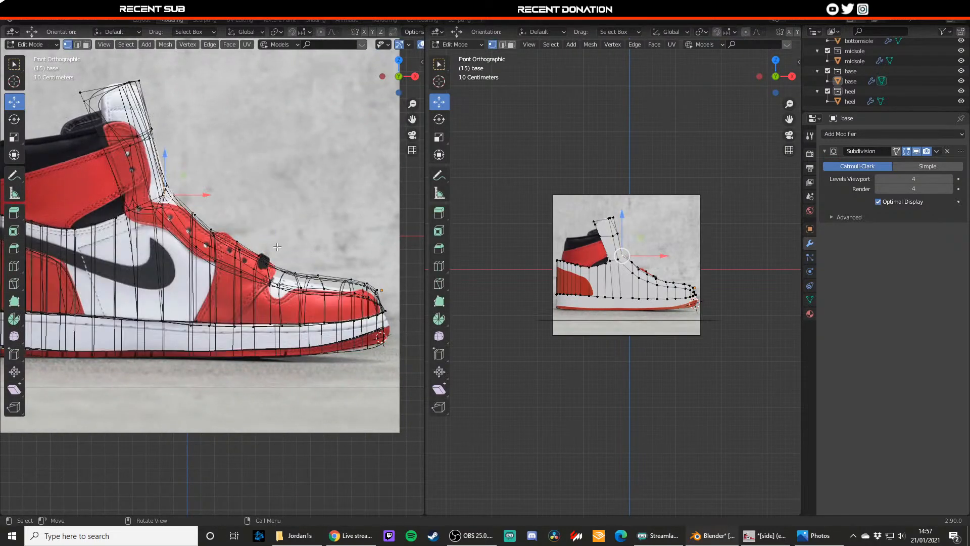
left_click(276, 247)
middle_click_drag(317, 262, 286, 261, "shift")
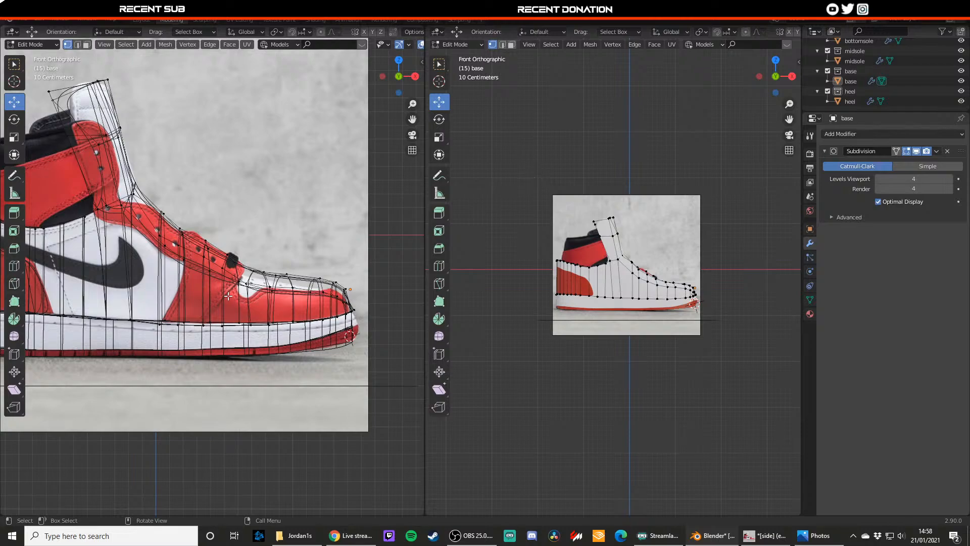
- Leave the base's Edit Mode and open the midsole mesh for editing
key("Tab")
left_click(248, 284)
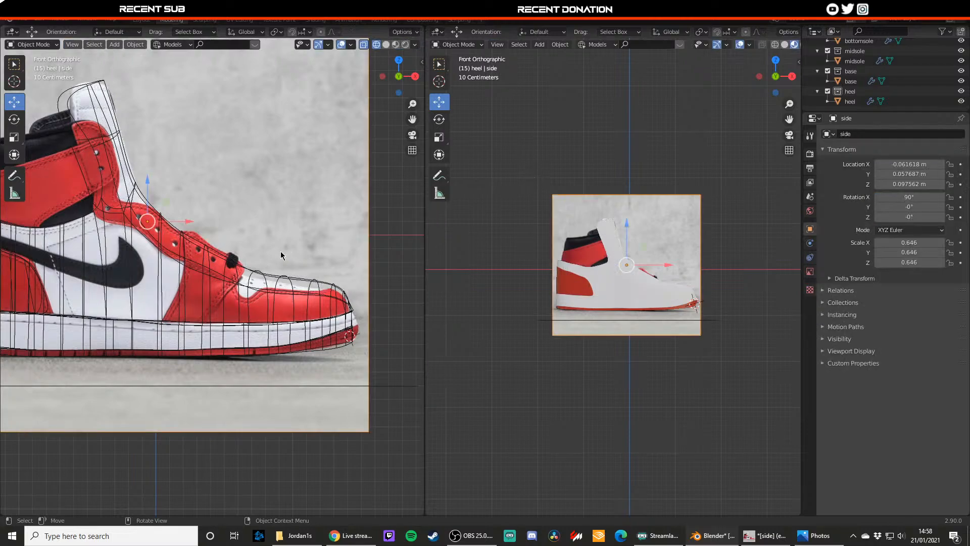
left_click(264, 324)
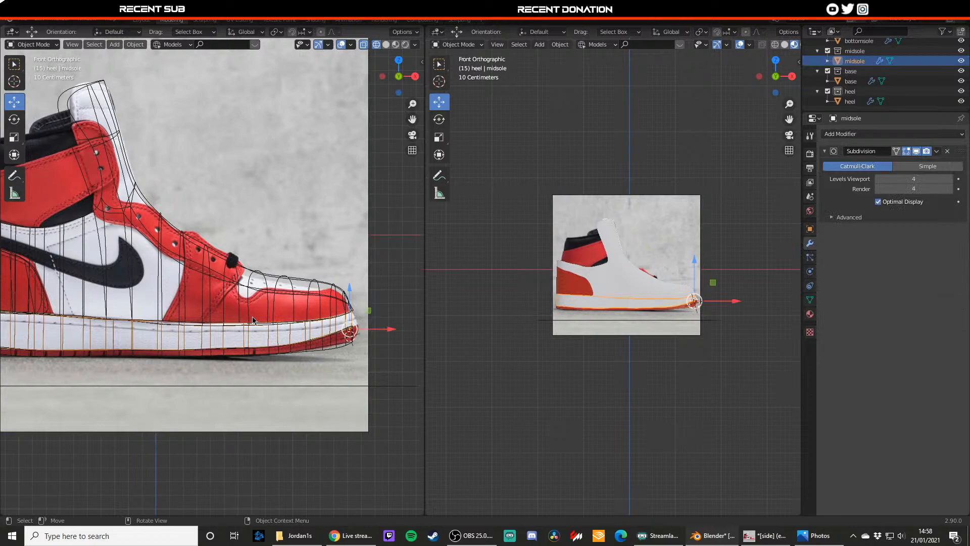
key("Tab")
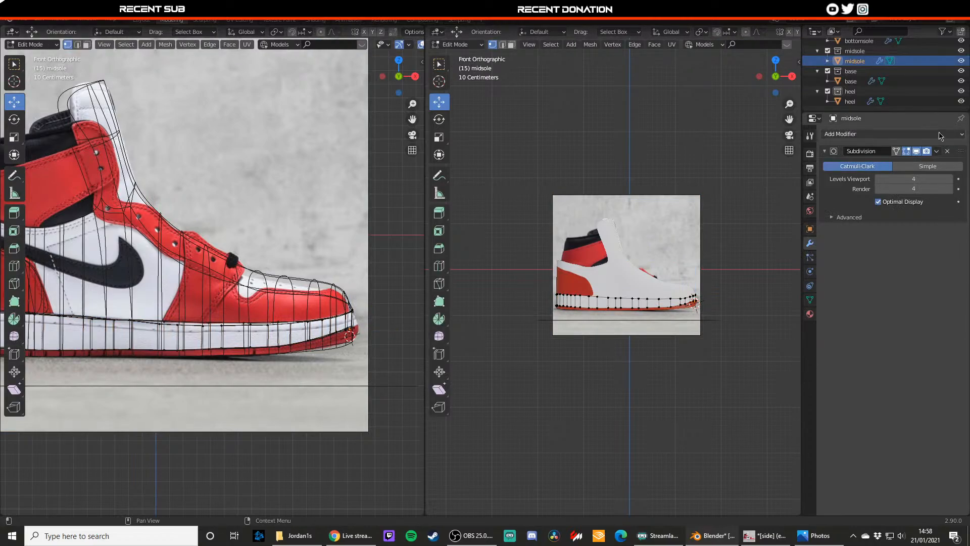
- Collapse the existing collections in the outliner and create a new collection named front
left_click(818, 91)
left_click(818, 84)
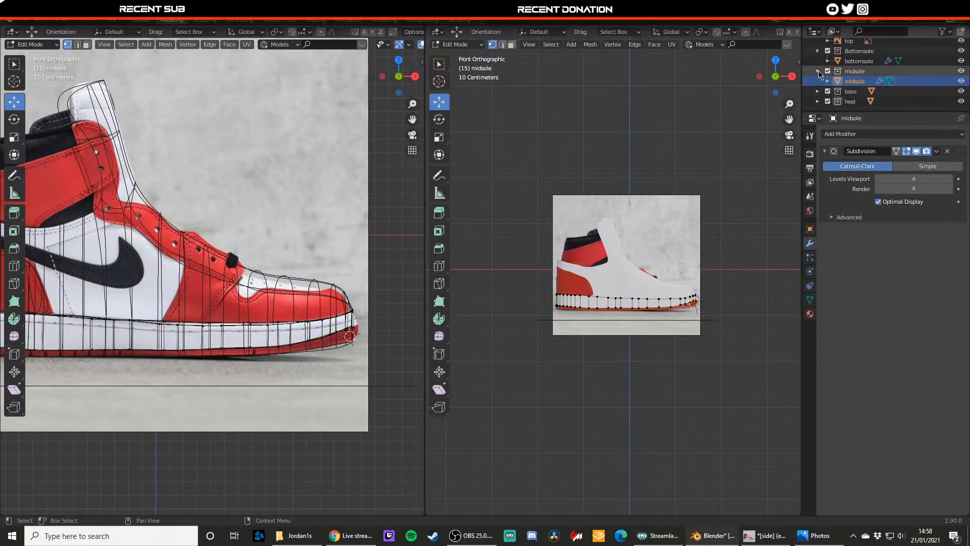
left_click(818, 71)
left_click(817, 61)
scroll(817, 60, "up", 3)
left_click(817, 57)
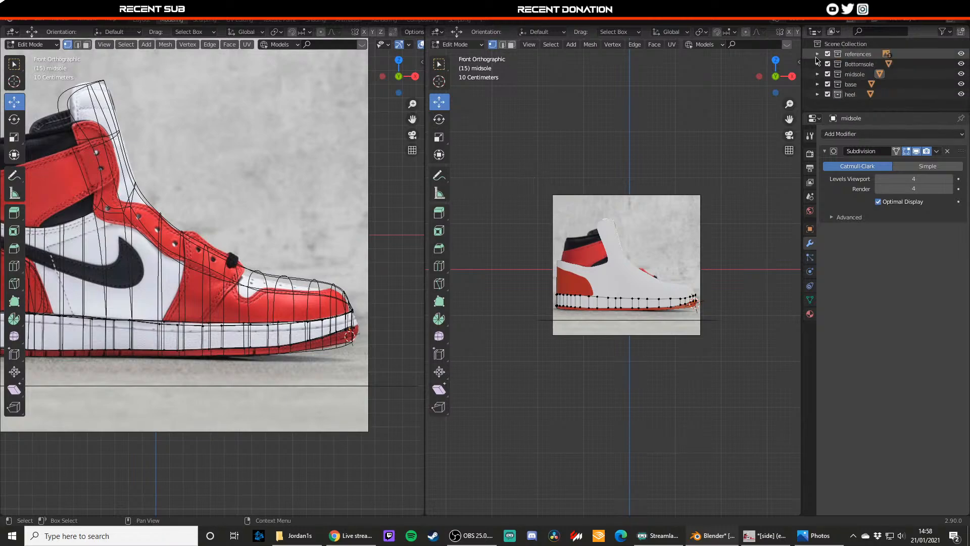
right_click(835, 107)
left_click(833, 100)
double_click(857, 104)
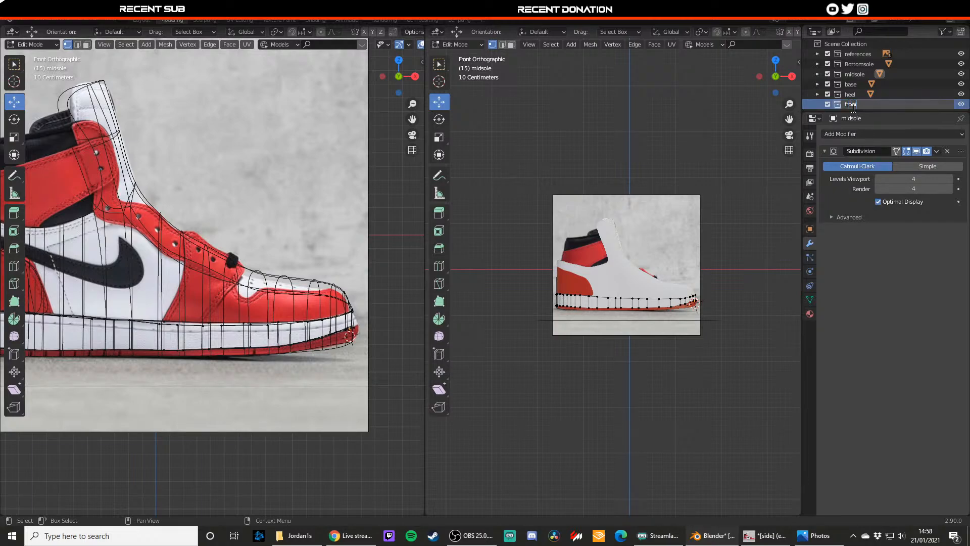
key("Return")
- Duplicate the toe section of the midsole mesh in place and separate it into its own object
key("Tab")
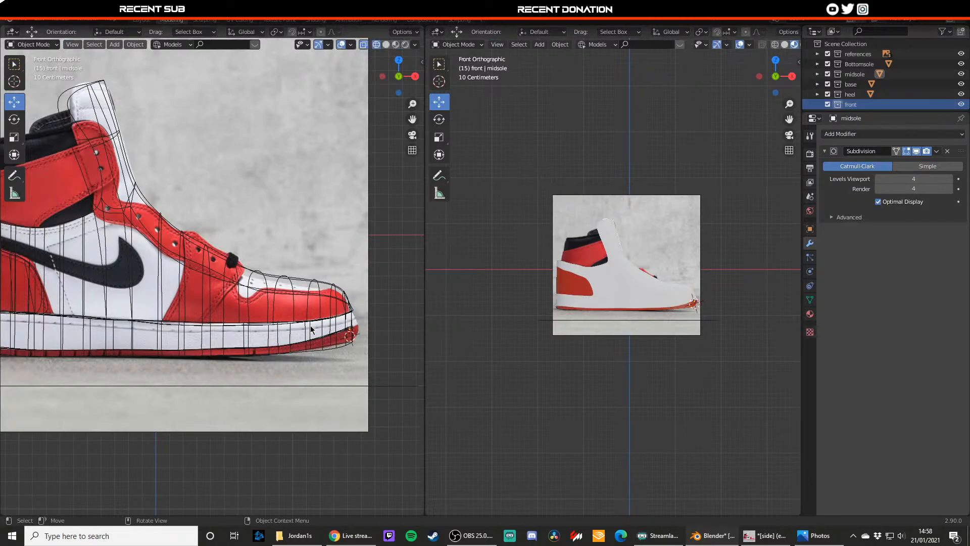
left_click(311, 329)
left_click(310, 329)
key("Tab")
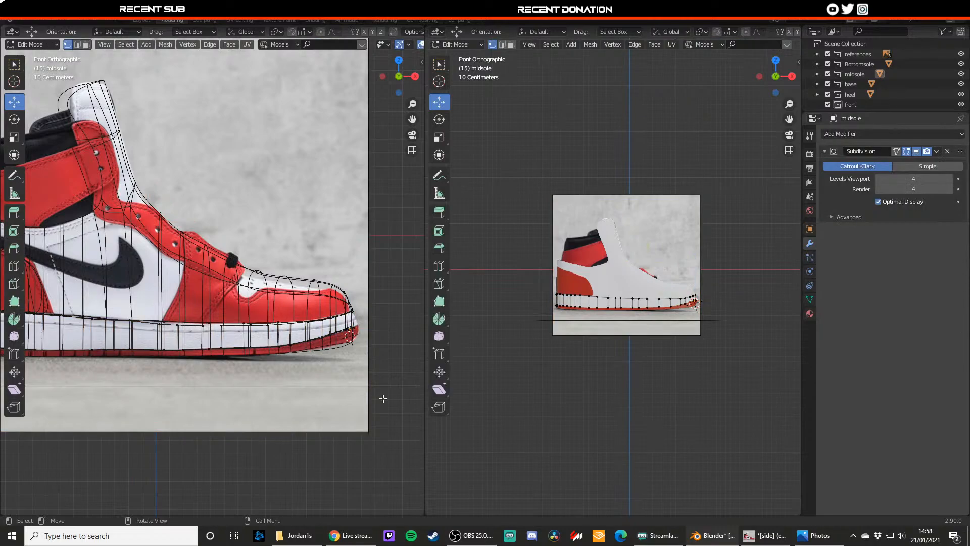
left_click_drag(384, 399, 236, 277)
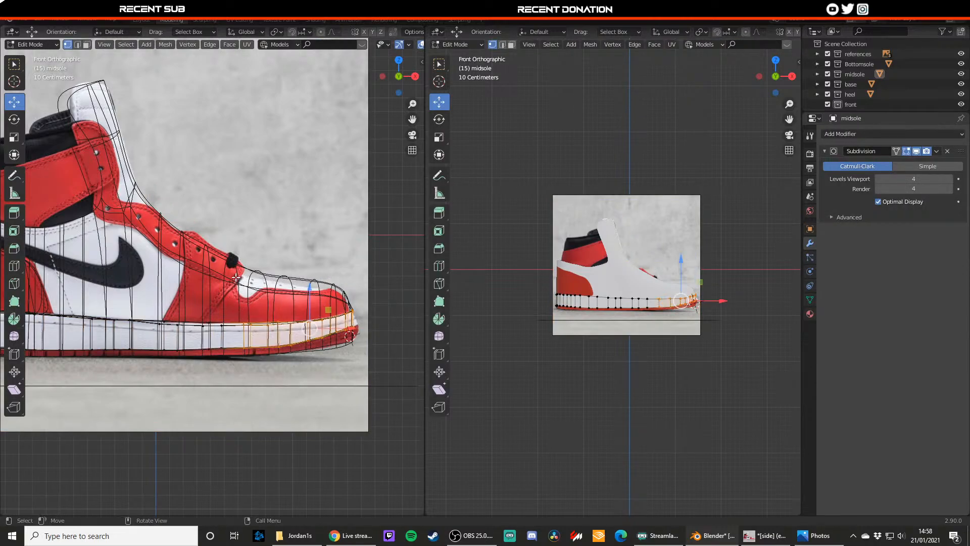
key("shift+d")
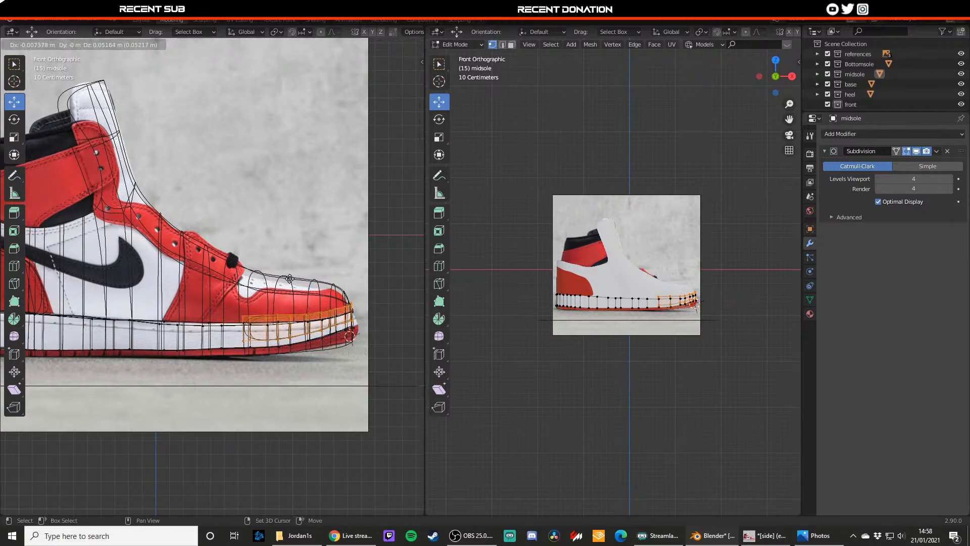
right_click(293, 223)
key("p")
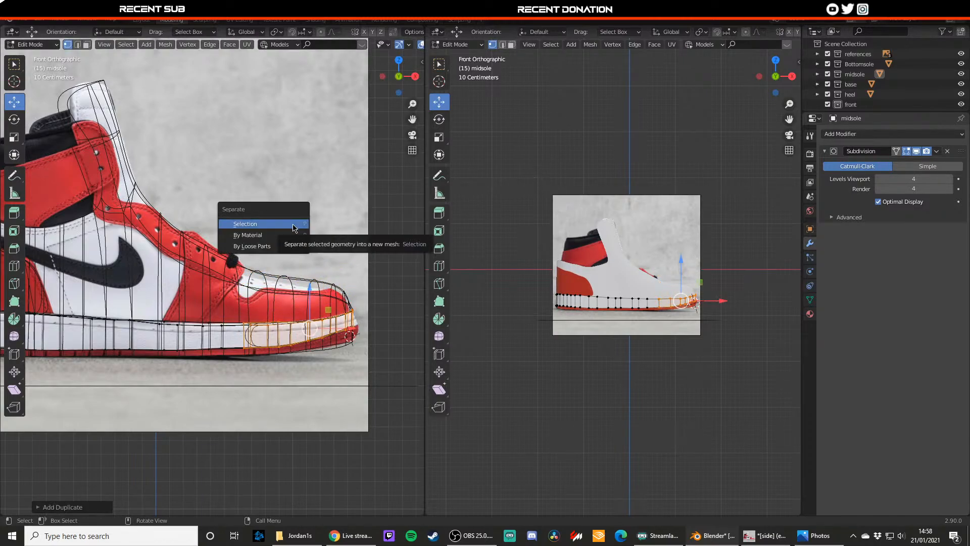
left_click(295, 228)
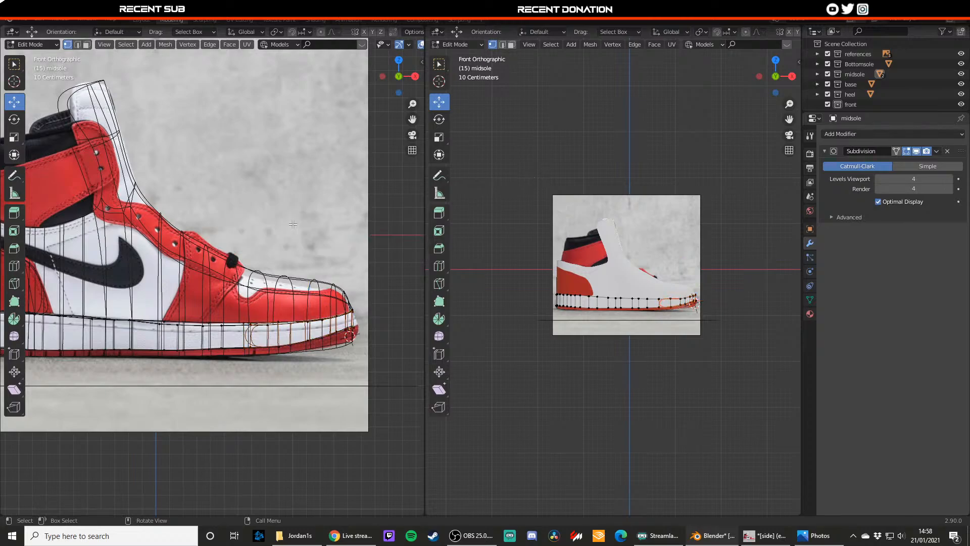
key("Tab")
middle_click_drag(329, 283, 300, 320)
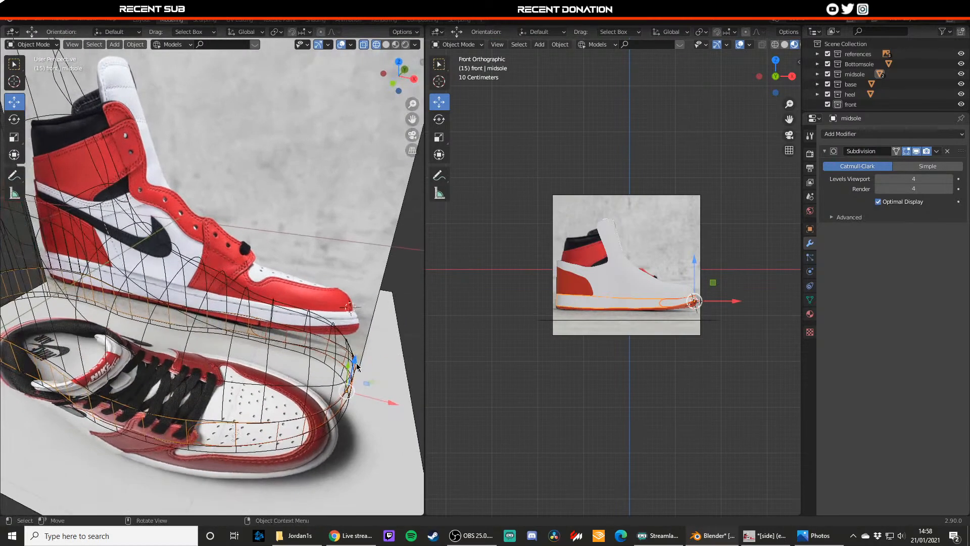
left_click_drag(357, 366, 359, 331)
key("ctrl+z")
key("Tab")
key("Tab")
- Select the separated toe strip and raise it along Z onto the toe area above the midsole
left_click(235, 434)
left_click(210, 428)
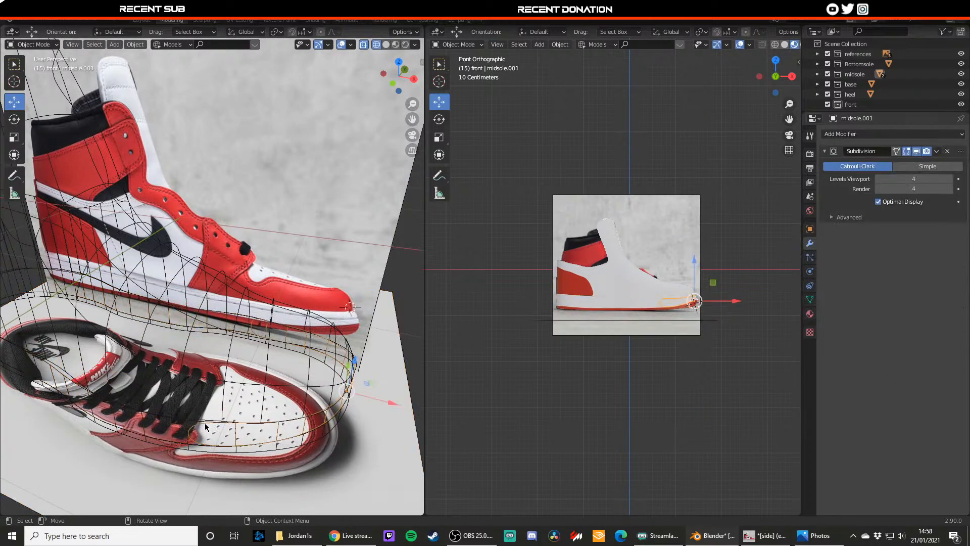
middle_click_drag(352, 367, 360, 325)
left_click_drag(365, 310, 366, 270)
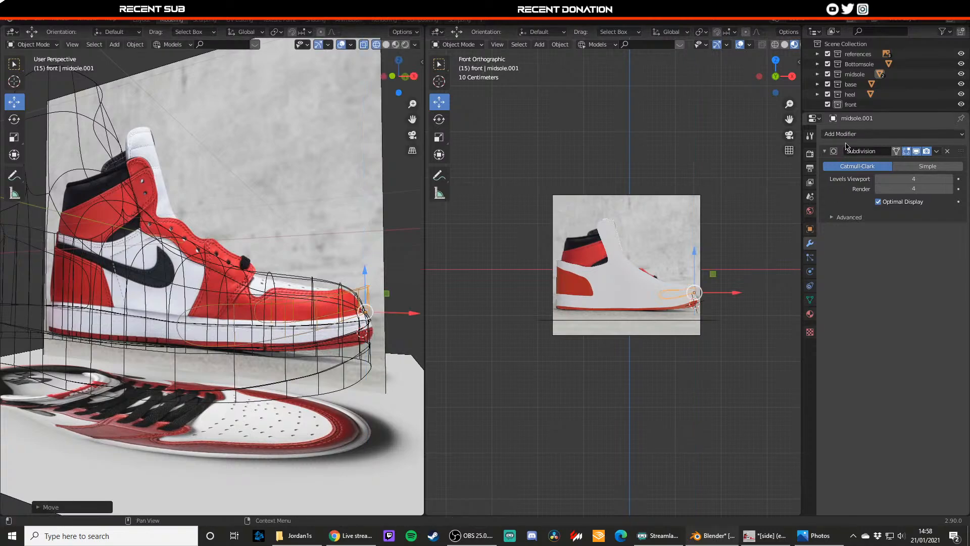
- Move the toe strip object into the front collection and rename it front
key("KP_Decimal")
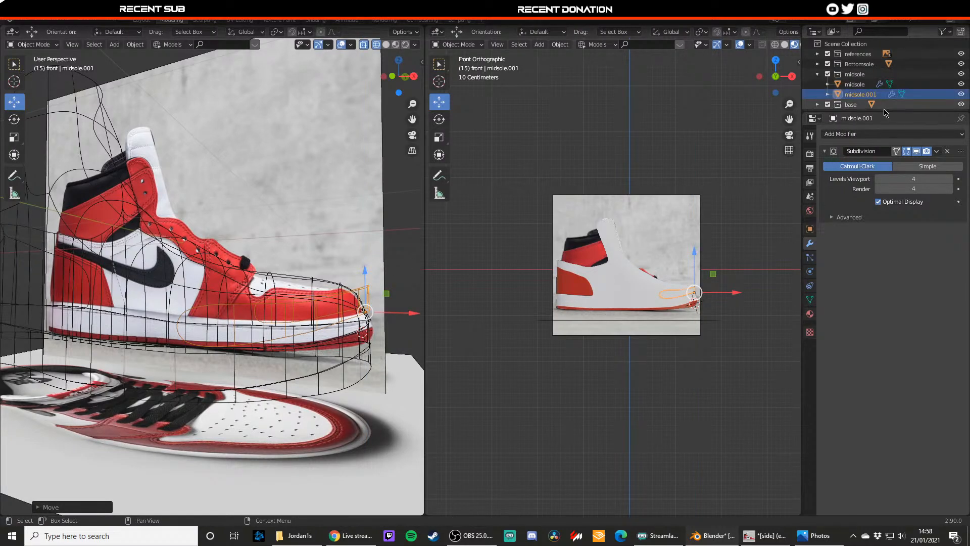
mouse_move(861, 96)
left_mouse_down()
mouse_move(874, 121)
mouse_move(862, 101)
left_mouse_up()
double_click(861, 101)
type("f")
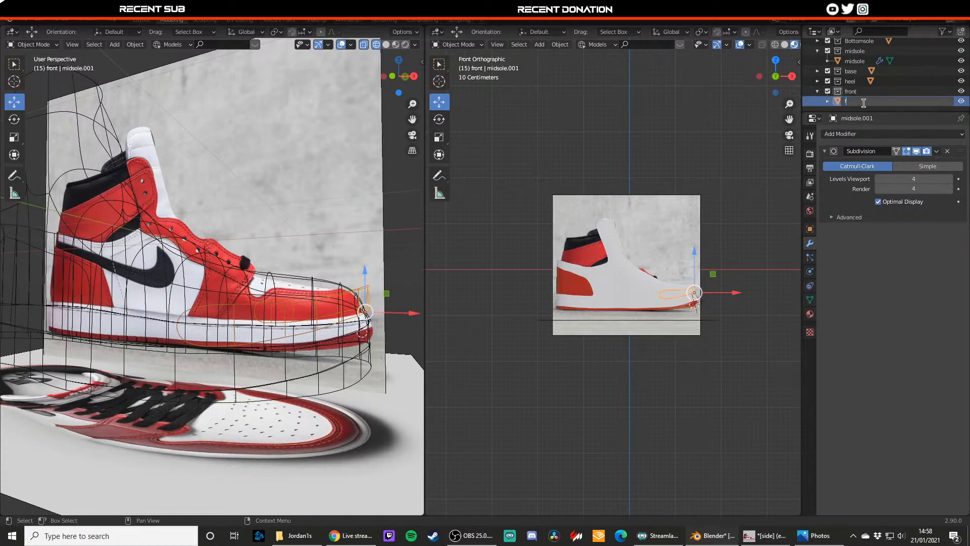
type("ront")
key("Return")
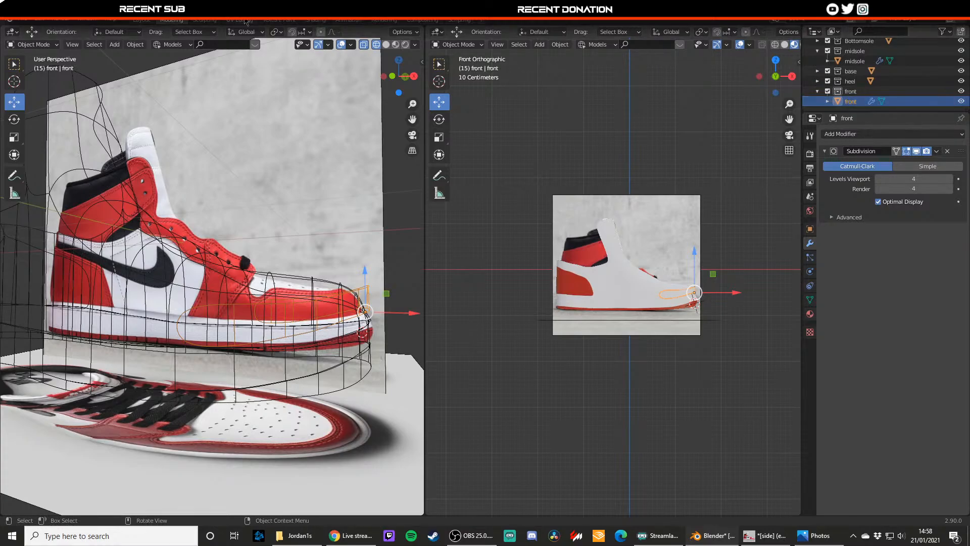
- Assign the existing red material to the front object in the Shading workspace, and return to the modeling workspace
left_click(316, 19)
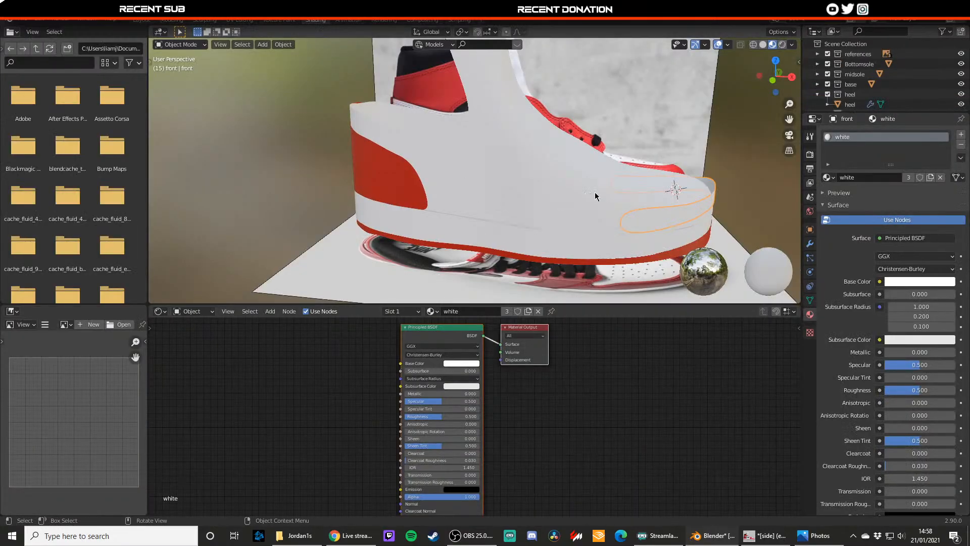
left_click(430, 313)
left_click(448, 336)
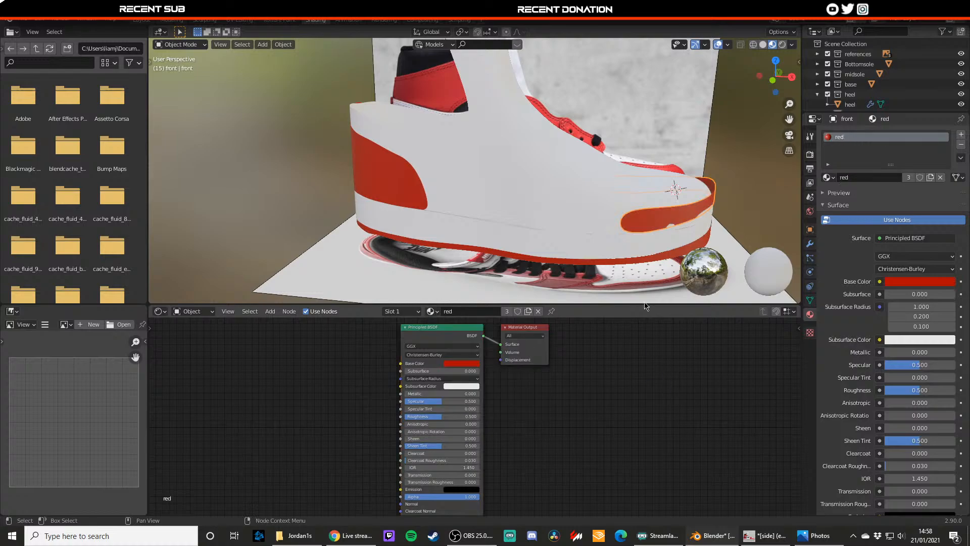
mouse_move(676, 170)
middle_mouse_down()
mouse_move(588, 165)
mouse_move(505, 186)
mouse_move(447, 186)
middle_mouse_up()
key("shift+z")
left_click(172, 20)
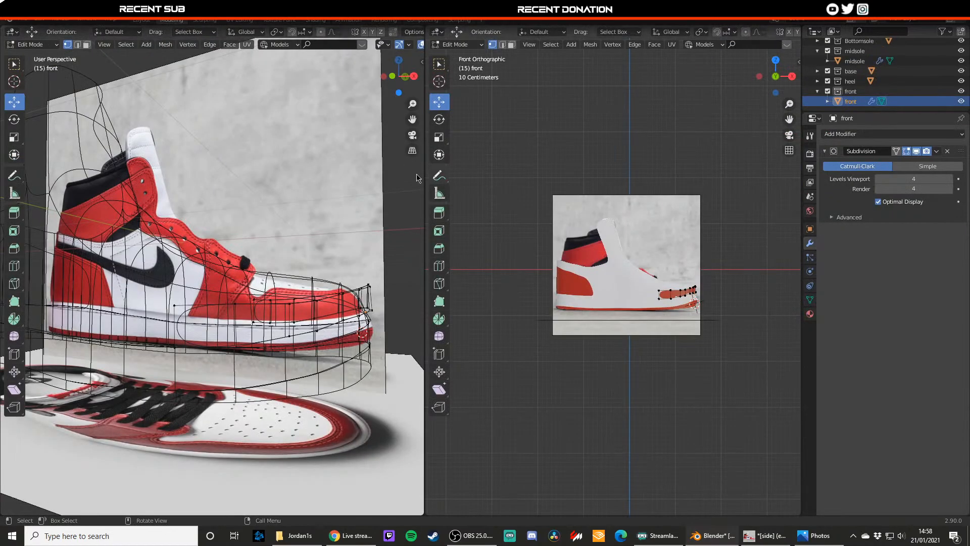
- Edit the front object and move a lower-edge vertex on the side of the toe strip outward along Y
left_click(384, 77)
left_click(415, 76)
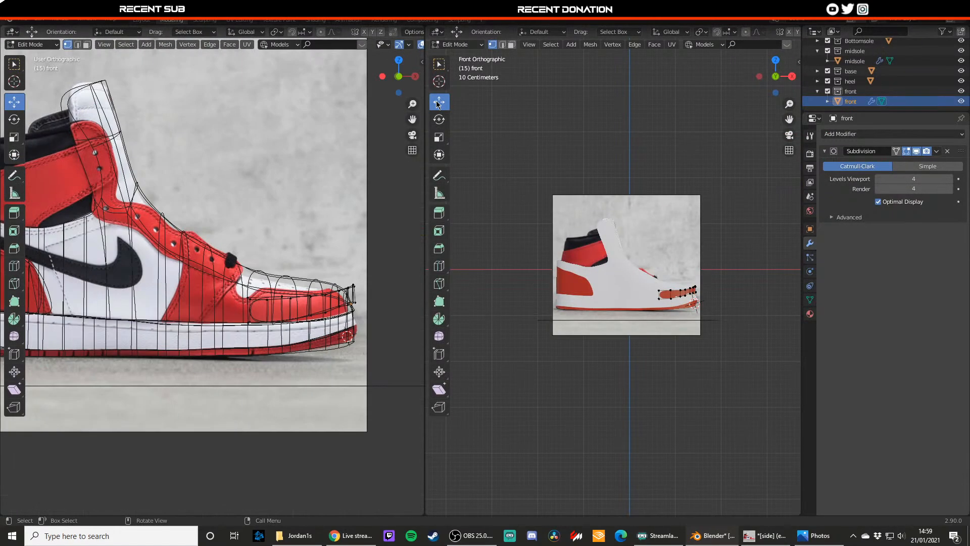
key("Tab")
scroll(660, 301, "down", 3)
middle_click_drag(660, 301, 627, 302)
scroll(626, 302, "up", 6)
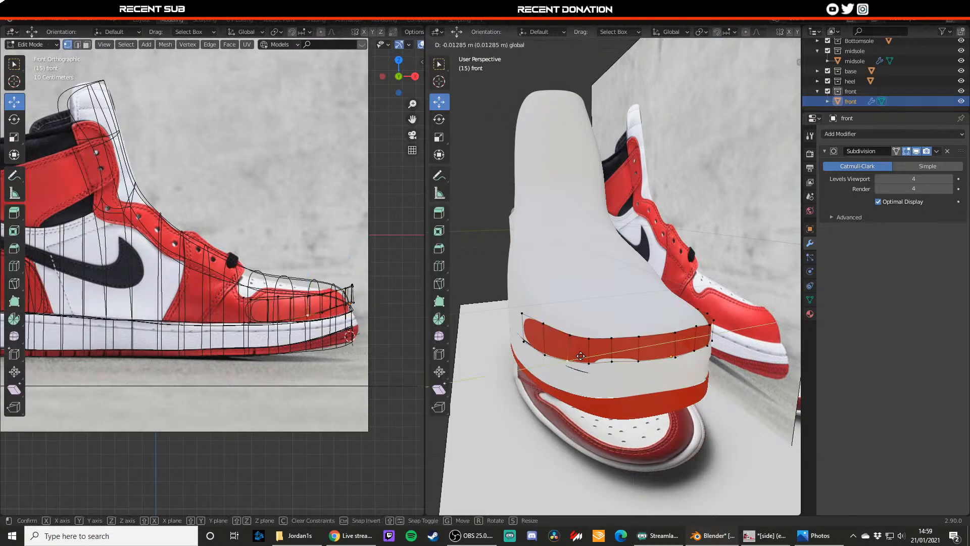
key("Tab")
middle_click_drag(532, 326, 595, 361)
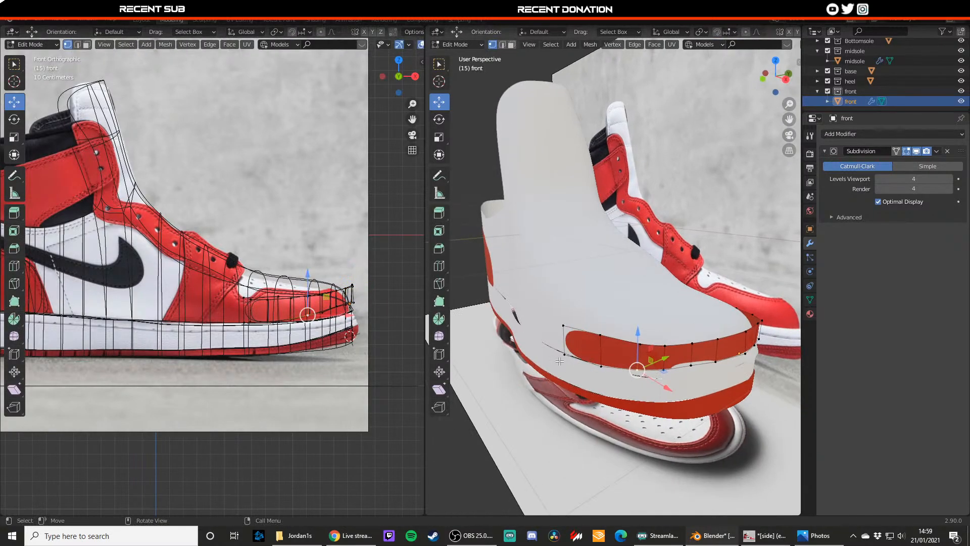
- Extrude the rear end edge of the toe strip about 0.27 m backward along the side of the shoe
left_click(564, 355)
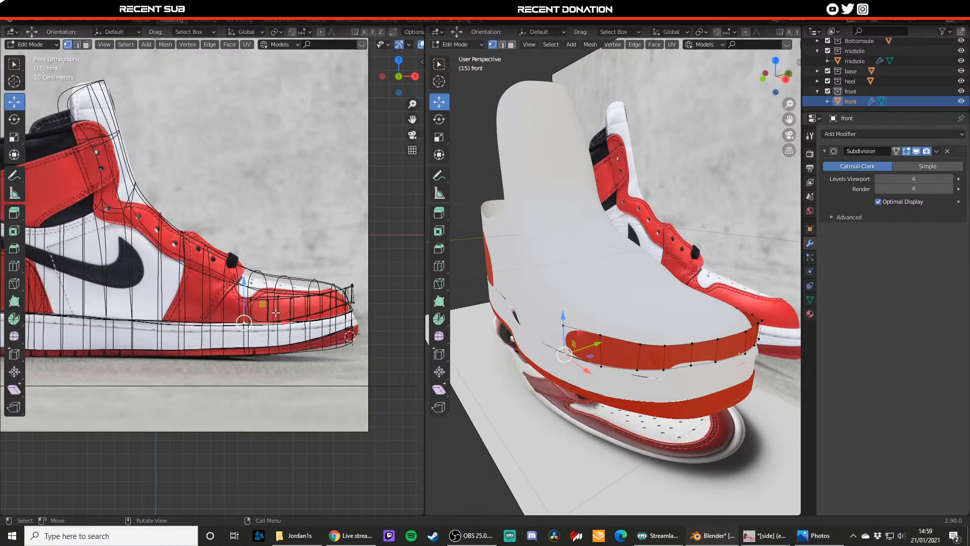
key("2")
left_click(562, 342)
middle_click_drag(562, 342, 570, 340)
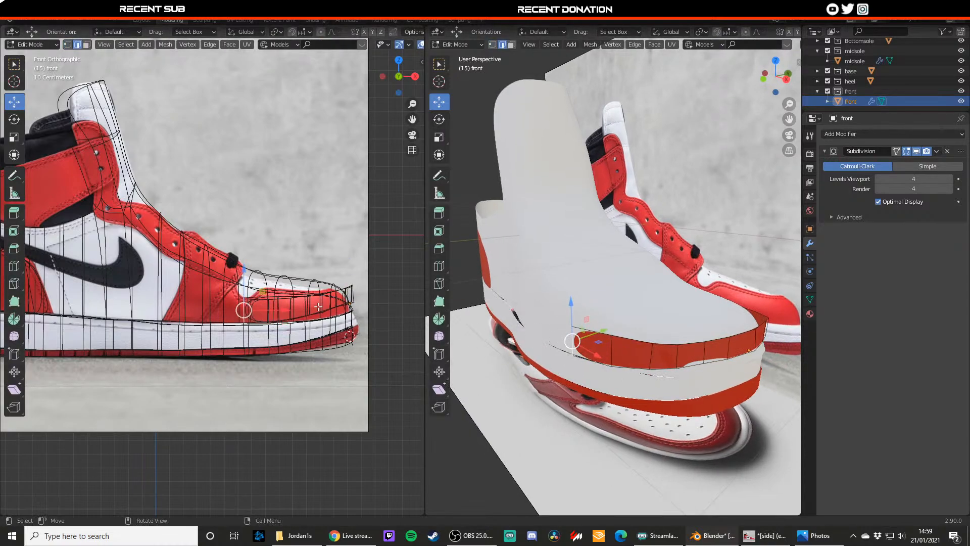
key("e")
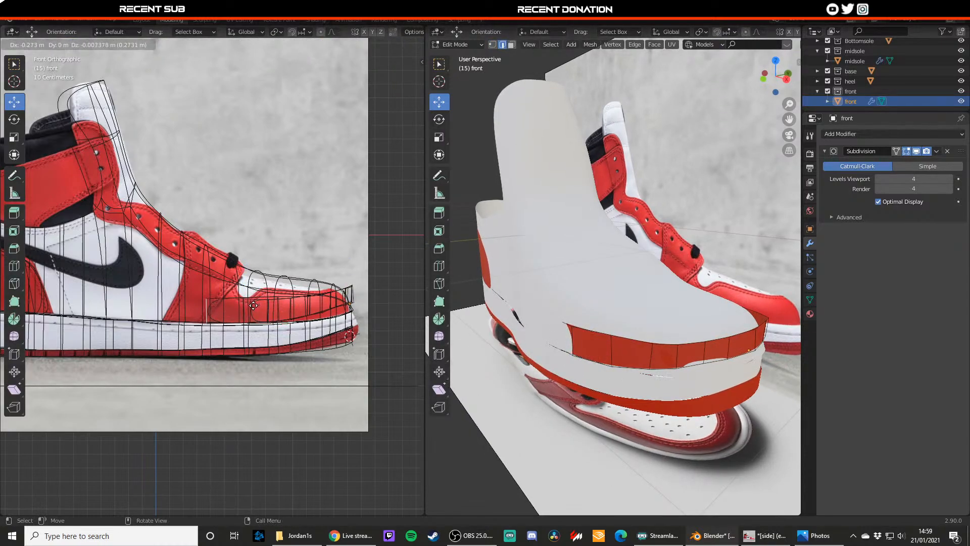
left_click(253, 306)
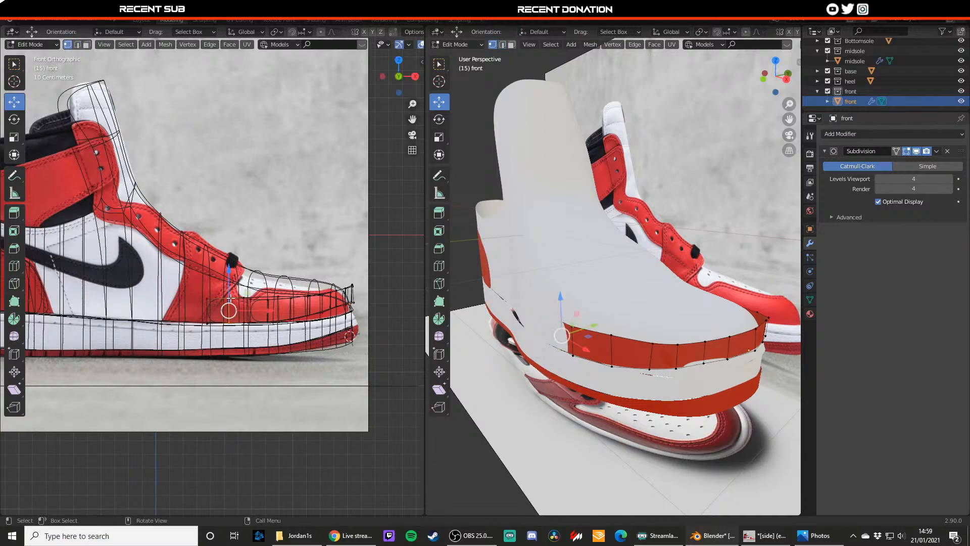
- Move the upper and lower vertices of the newly extruded side section outward along Y
left_click_drag(247, 310, 218, 323)
left_click(208, 323)
left_click(231, 320)
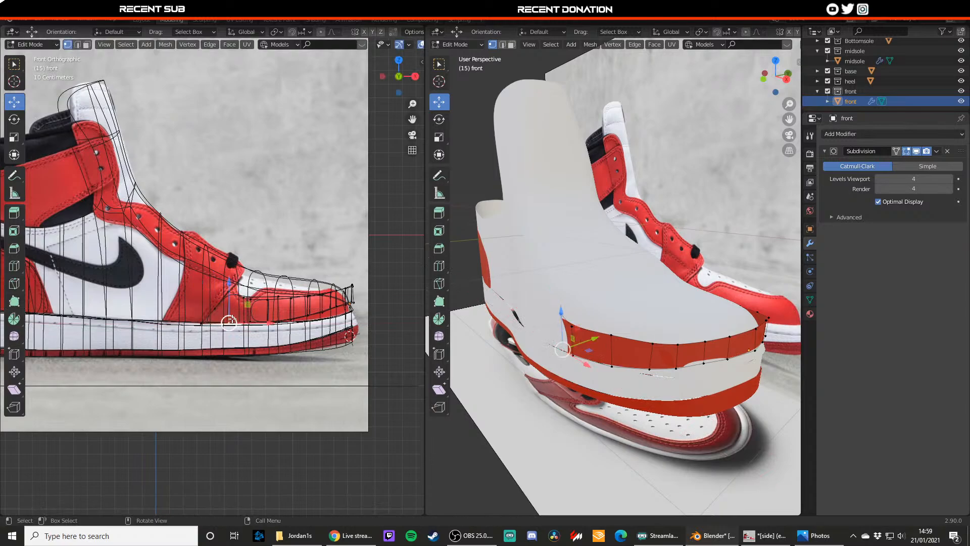
left_click(557, 316)
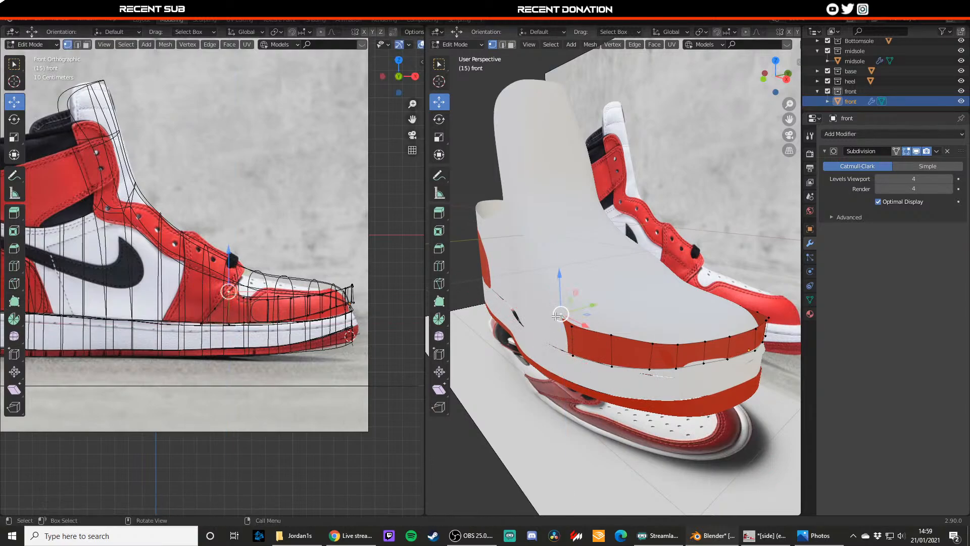
left_click_drag(579, 309, 569, 311)
left_click(565, 349)
left_click_drag(581, 344, 569, 342)
left_click(230, 292)
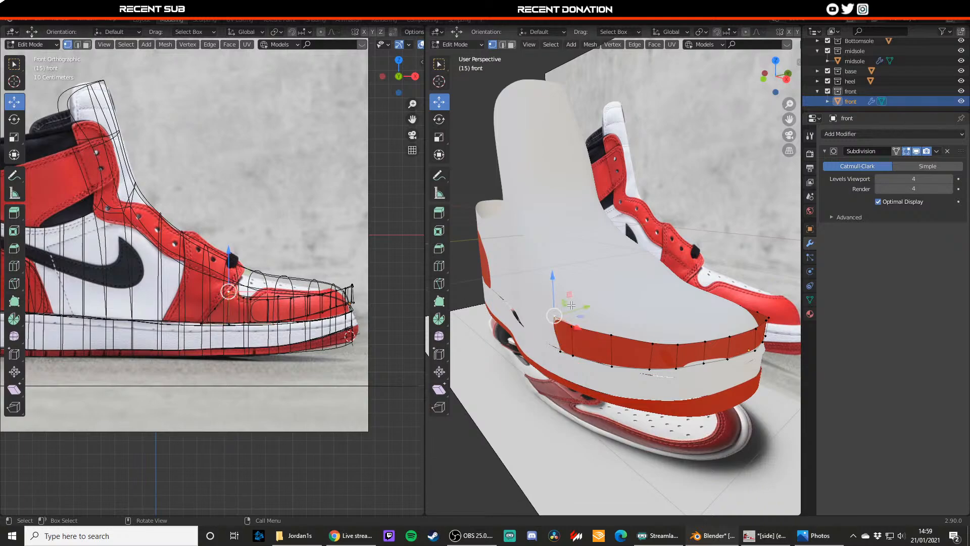
left_click_drag(585, 306, 569, 306)
key("ctrl+z")
- Select an end vertex of the extruded side section using wireframe shading, return to material preview, and move the vertex along Y
middle_click_drag(553, 320, 584, 317)
key("z")
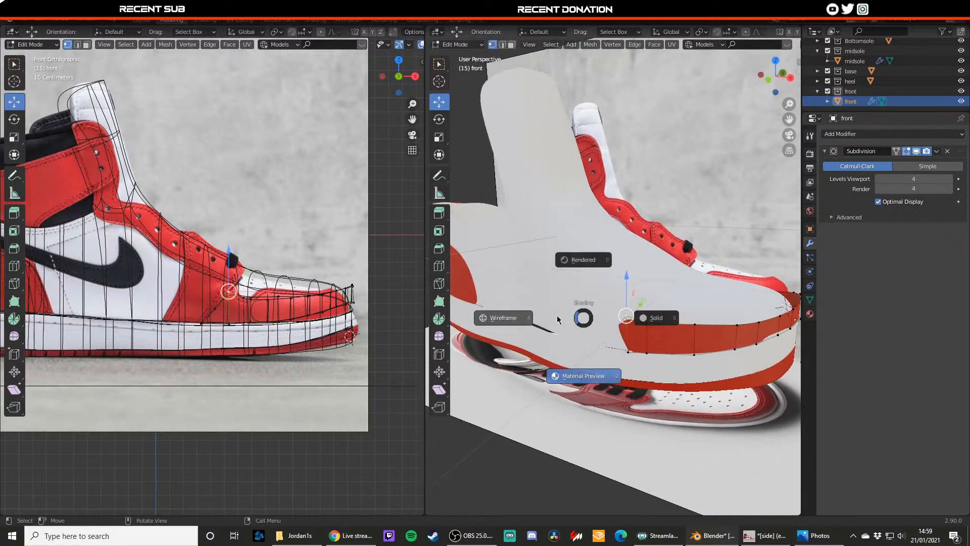
left_click(557, 320)
left_click(610, 332)
key("z")
left_click(625, 354)
middle_click_drag(632, 337, 601, 354)
key("g")
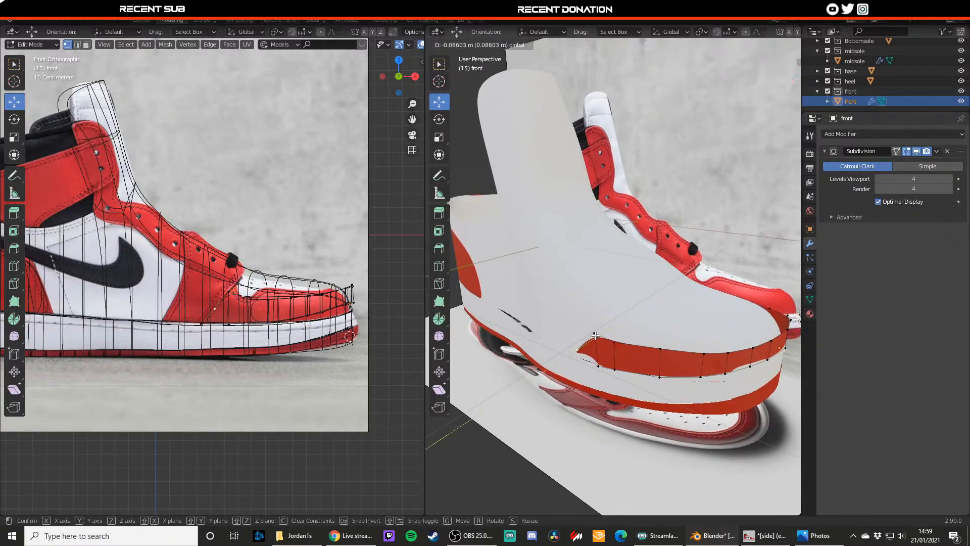
left_click(598, 349)
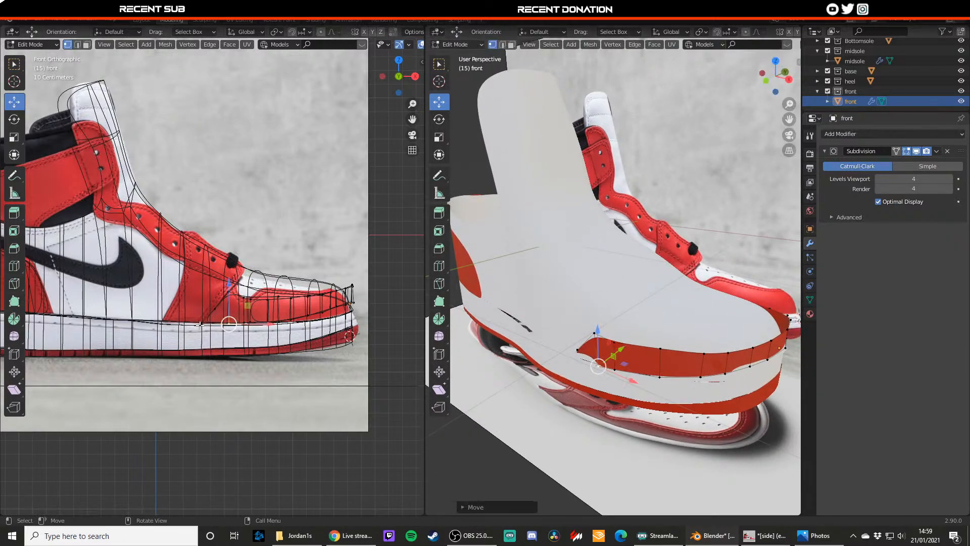
- Preview the toe panel outside Edit Mode, then move an upper-edge vertex on its far side about 0.04 m backward along X
key("Tab")
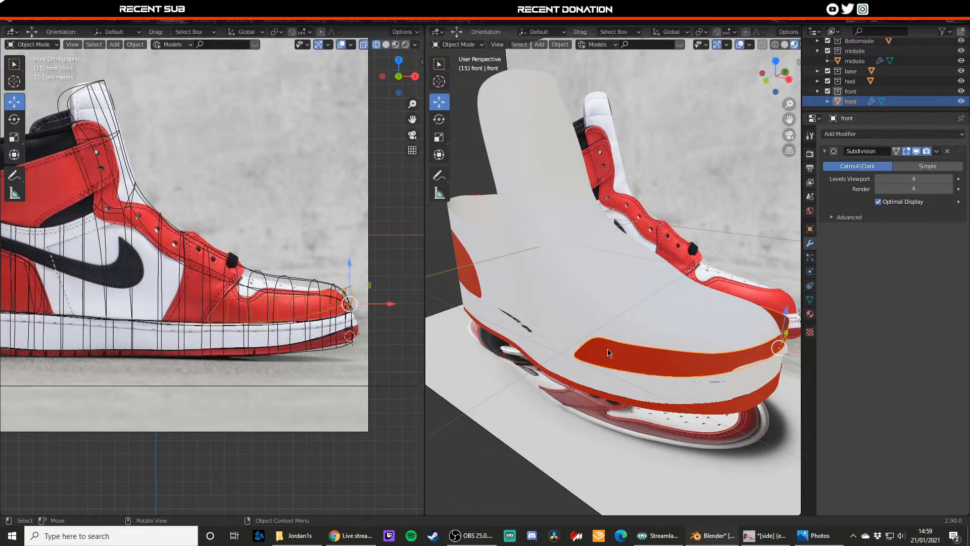
key("Tab")
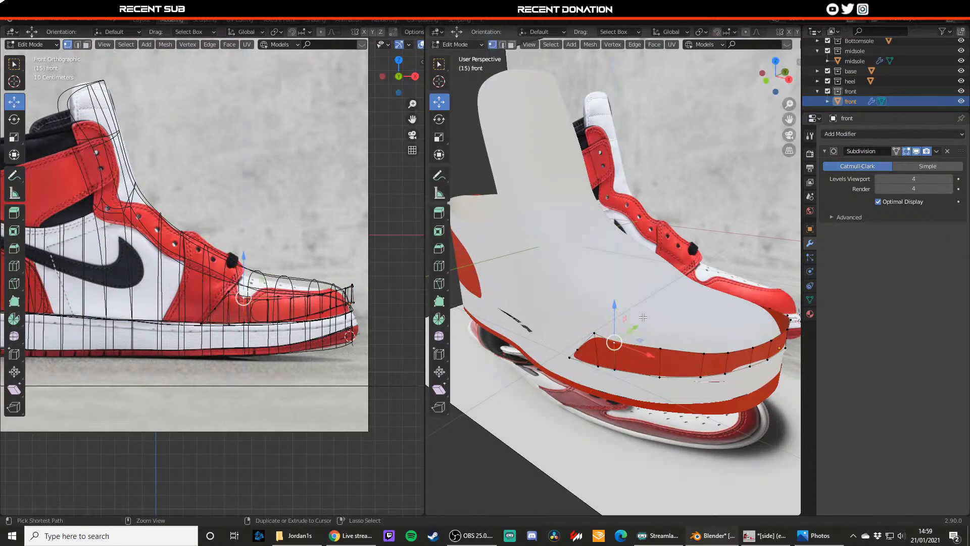
middle_click_drag(630, 328, 635, 324)
left_click(270, 298)
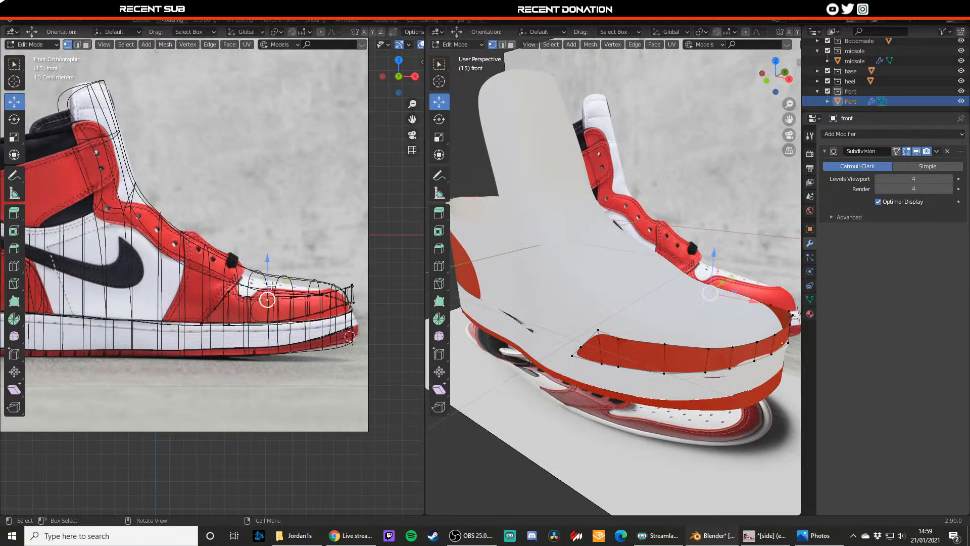
key("g")
key("x")
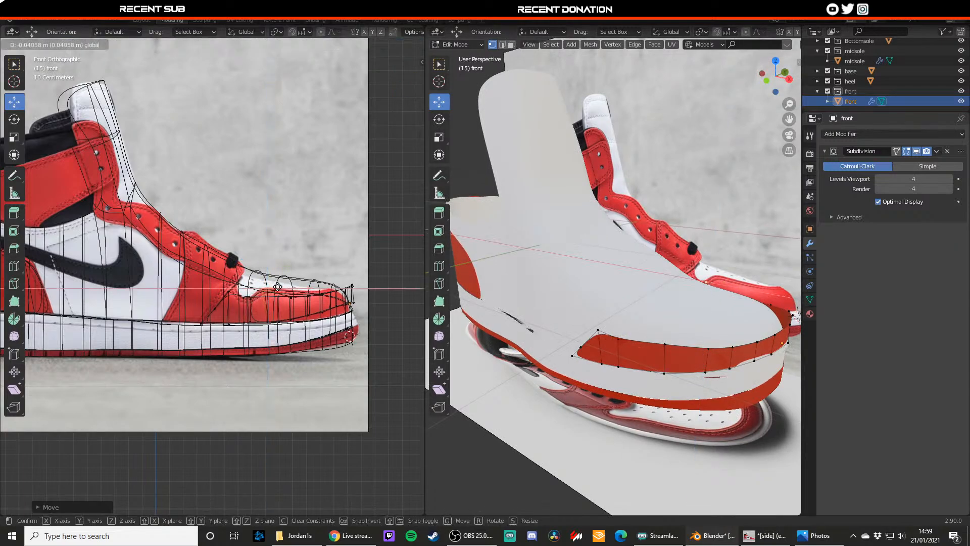
left_click(277, 287)
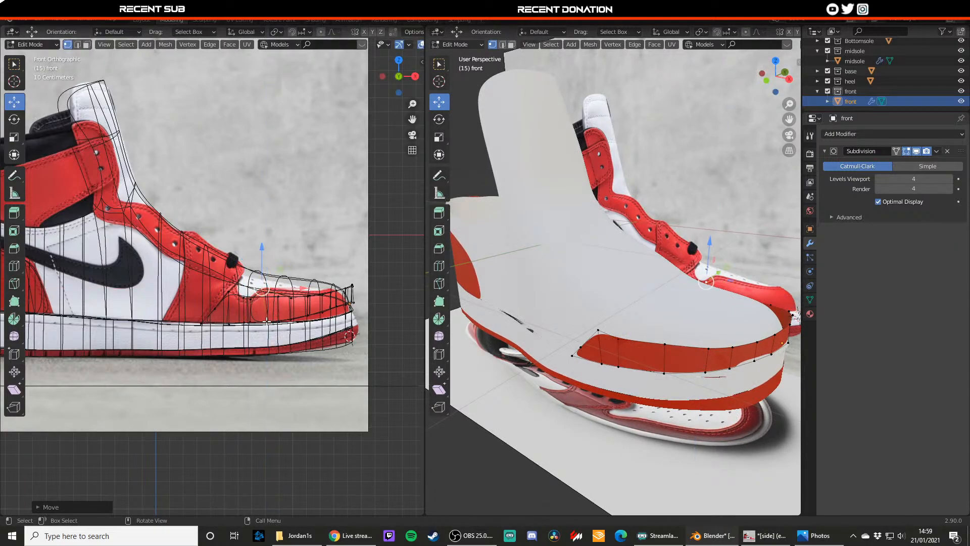
- Move the matching upper-edge vertex on the near side about 0.04 m backward along X and raise it slightly
left_click(667, 346)
key("g")
key("x")
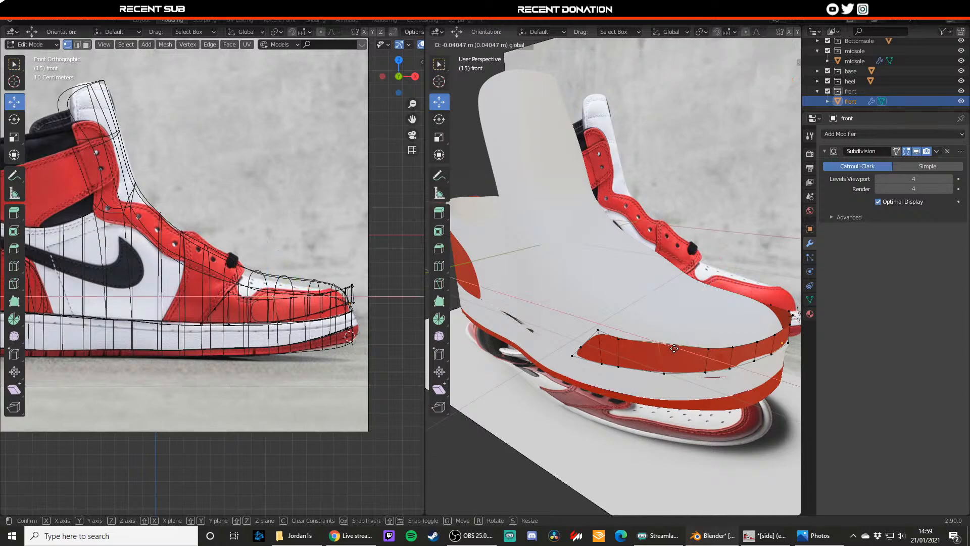
left_click_drag(669, 347, 667, 346)
left_click_drag(651, 309, 652, 304)
- Adjust a lower-edge vertex on the near side of the toe panel and insert a vertical edge loop beside it
left_click(664, 372)
left_click_drag(689, 384, 669, 350)
key("ctrl+r")
left_click(675, 350)
left_click(668, 353)
left_click(651, 364)
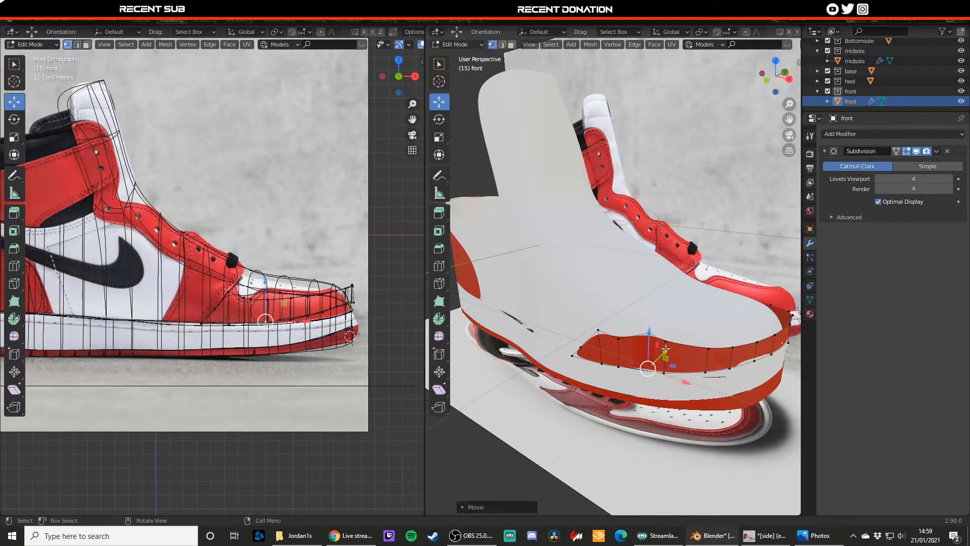
- Reposition the upper- and lower-edge vertices beside the new edge loop to refine the side outline of the toe panel
left_click(707, 348)
left_click_drag(712, 322, 665, 316)
left_click(666, 342)
left_click(664, 372)
left_click_drag(688, 371, 689, 371)
middle_click_drag(688, 365, 661, 365)
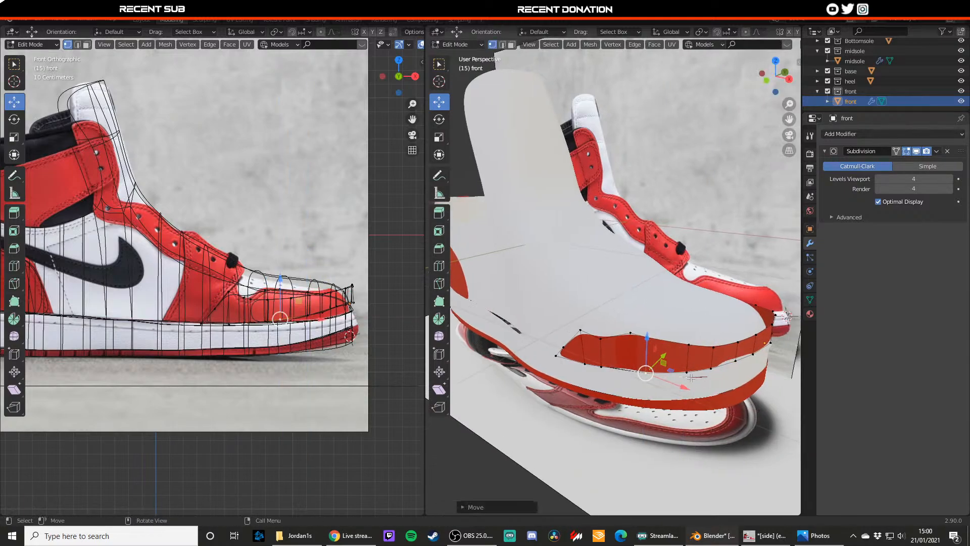
left_click(688, 374)
- Insert another vertical edge loop farther forward on the near side and raise its upper vertex slightly
key("ctrl+r")
left_click(670, 346)
left_click(671, 345)
left_click(670, 342)
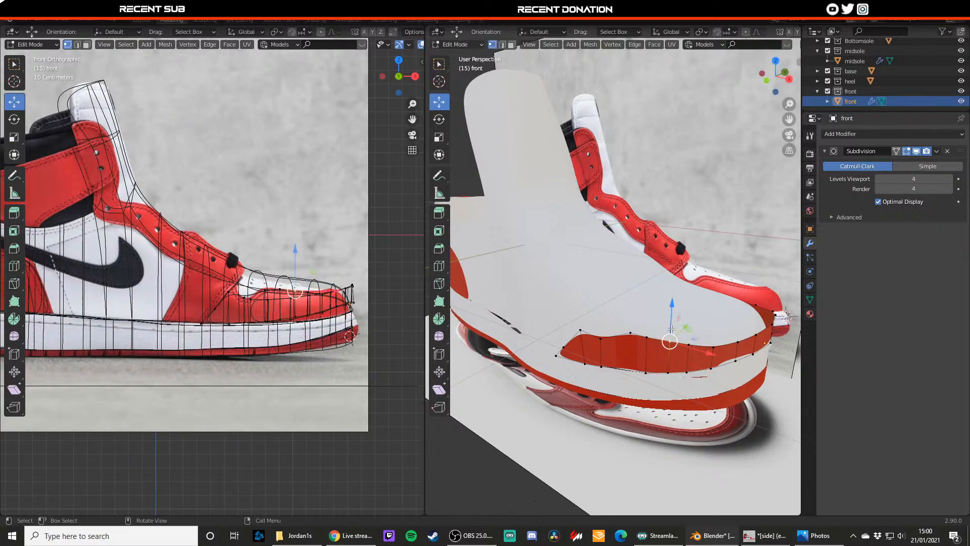
left_click_drag(671, 329, 671, 327)
- Move the near-side lower-edge vertices toward the toe outward along Y so the panel clears the white base
left_click(668, 373)
middle_click_drag(683, 360, 653, 358, "shift")
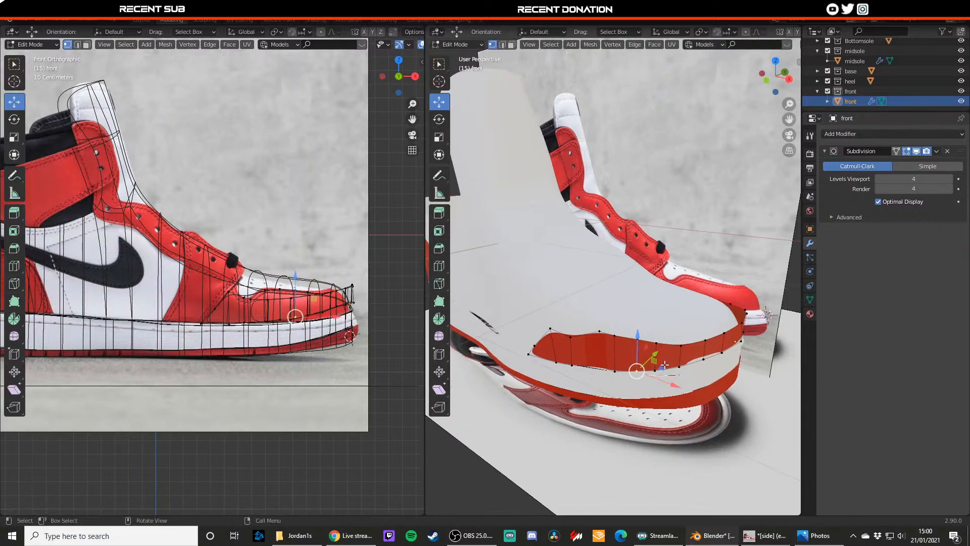
left_click(656, 371)
left_click(679, 368)
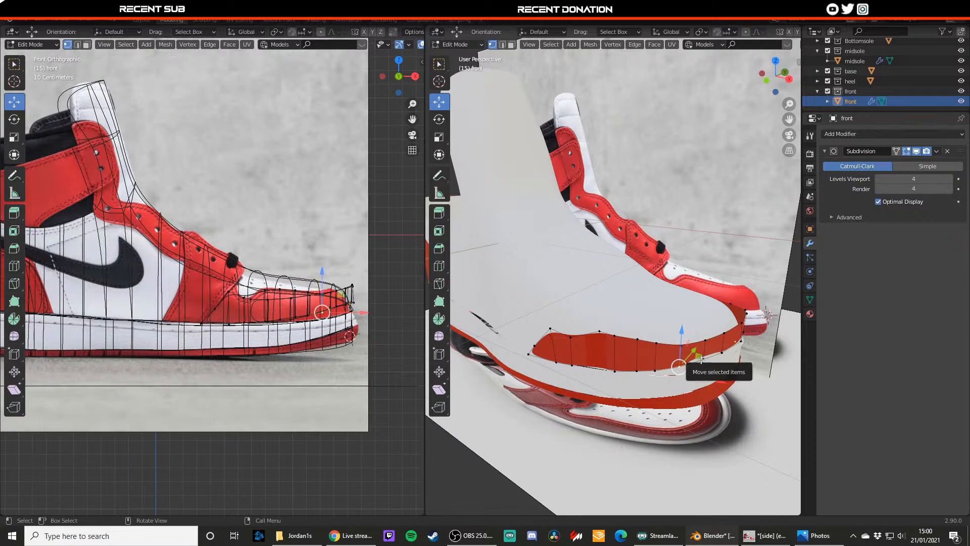
left_click_drag(697, 355, 719, 351)
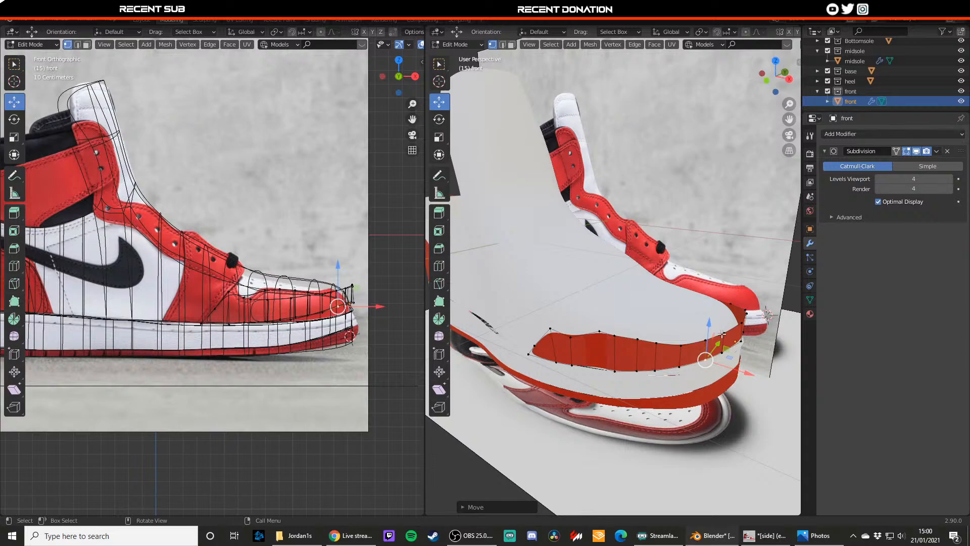
- Move the upper-edge vertices around the front of the toe panel backward along X onto the toe
mouse_move(722, 334)
left_mouse_down()
mouse_move(732, 334)
mouse_move(719, 347)
mouse_move(710, 341)
mouse_move(725, 343)
left_mouse_up()
middle_click_drag(727, 331, 702, 337)
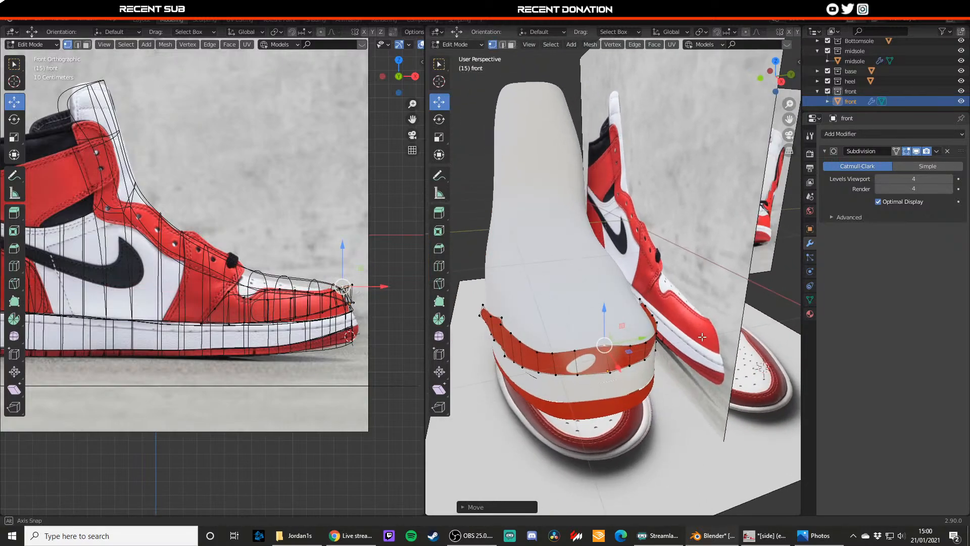
left_click(630, 346)
left_click_drag(642, 363, 634, 353)
middle_click_drag(645, 348, 616, 347)
left_click(614, 346)
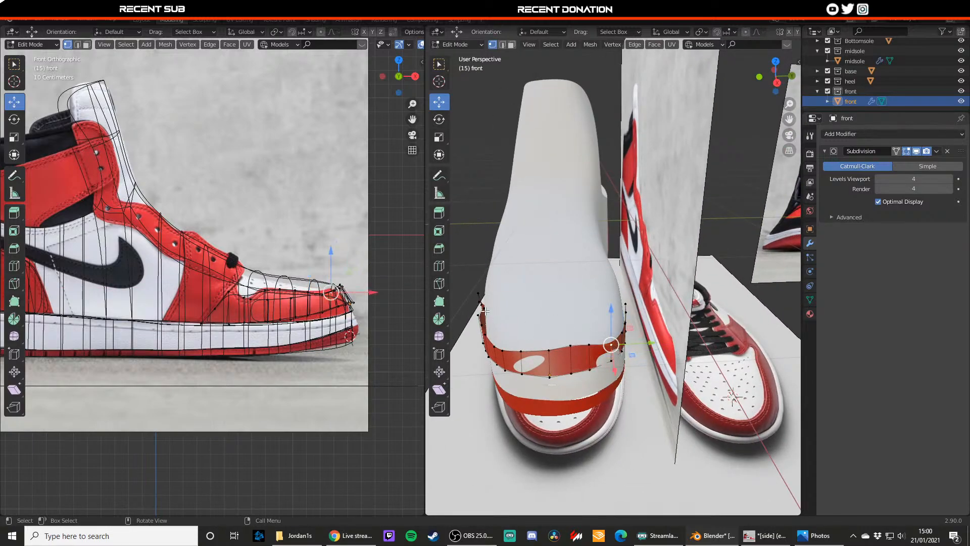
- Lower the near-side bottom-edge vertices of the toe panel along Z toward the midsole
left_click(591, 369)
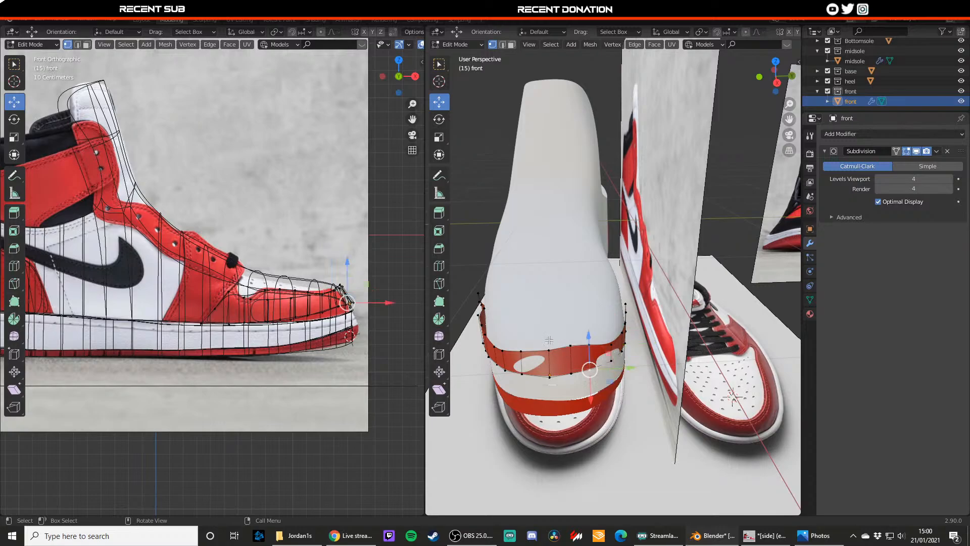
middle_click_drag(567, 340, 702, 346)
left_click(706, 345)
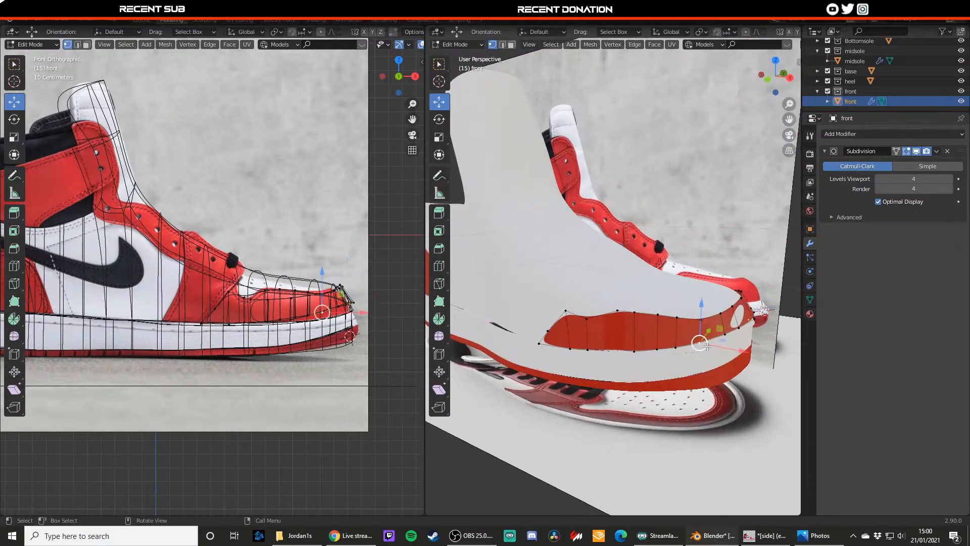
left_click(676, 346)
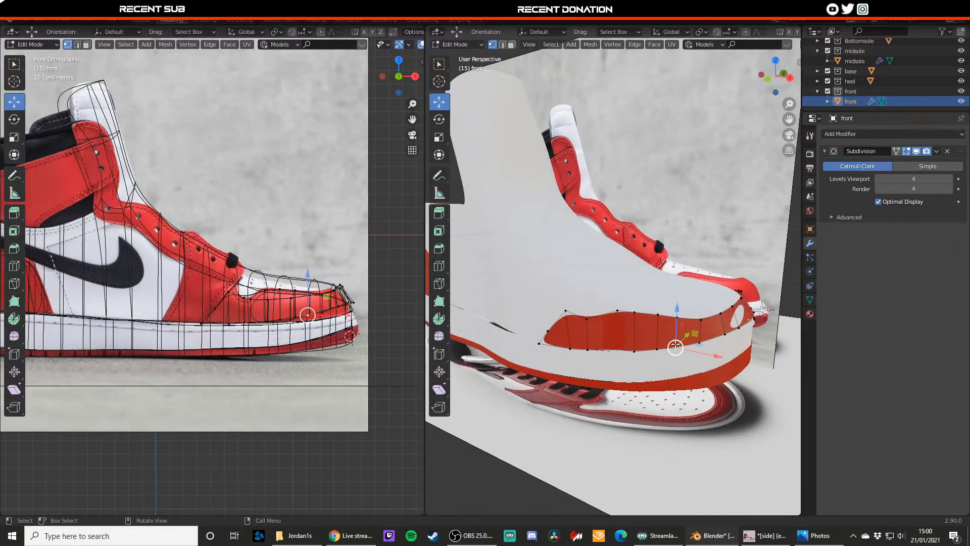
left_click(657, 348)
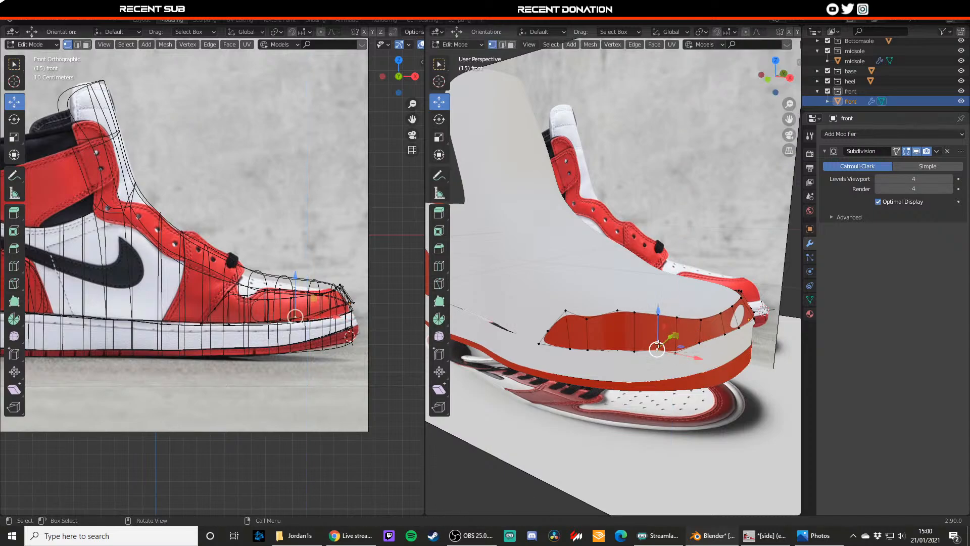
key("g")
left_click(634, 333)
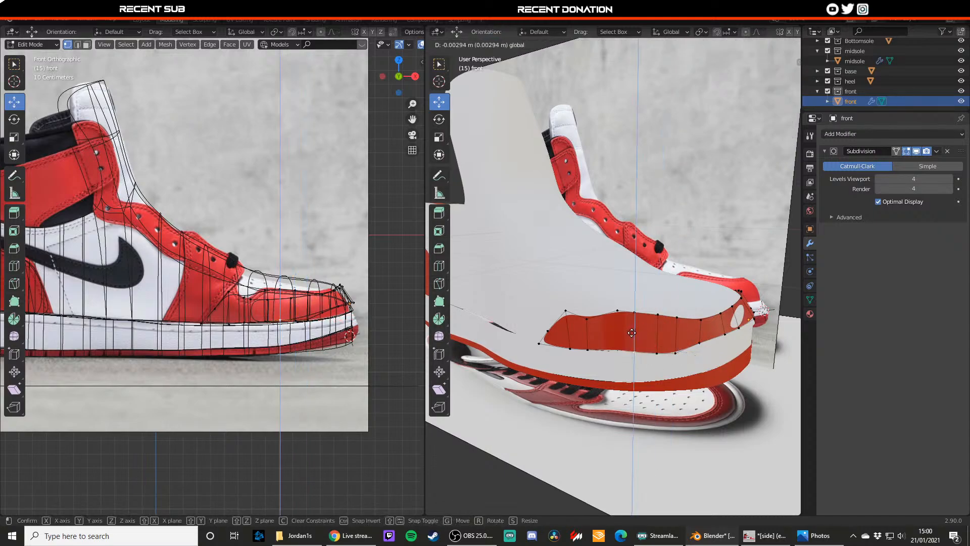
left_click(699, 344)
left_click_drag(700, 322, 746, 321)
left_click(725, 332)
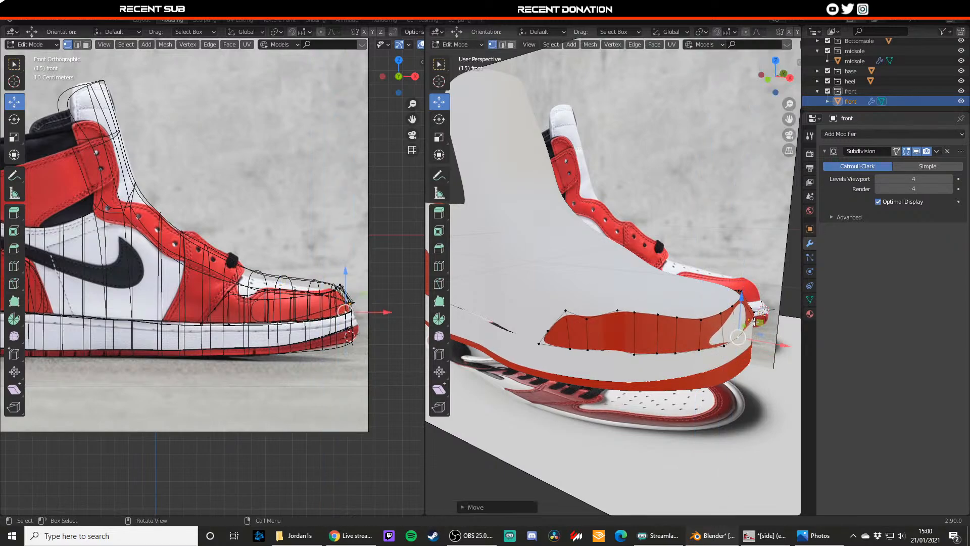
- Lower the bottom-edge vertices around the front of the toe panel along Z toward the midsole
middle_click_drag(753, 321, 667, 326)
key("g")
key("z")
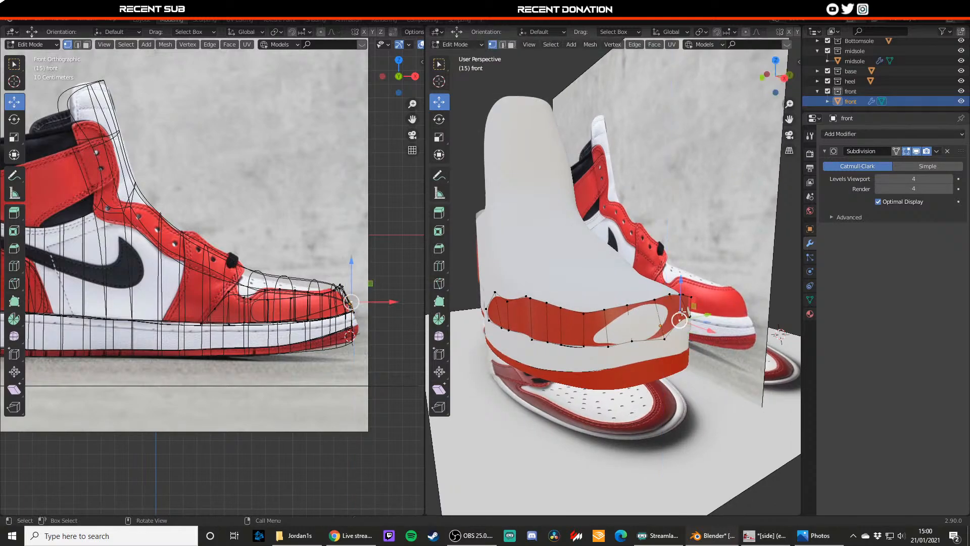
left_click(679, 315)
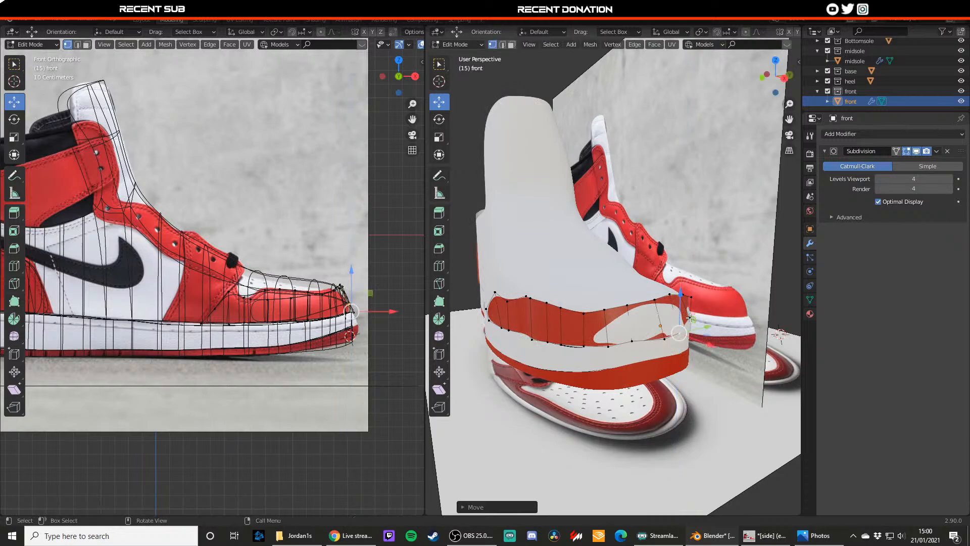
middle_click_drag(679, 314, 621, 318)
left_click_drag(348, 268, 343, 279)
- Lower a bottom-edge vertex on the far side of the toe panel about 0.04 m along Z
middle_click_drag(546, 319, 520, 320)
left_click(549, 322)
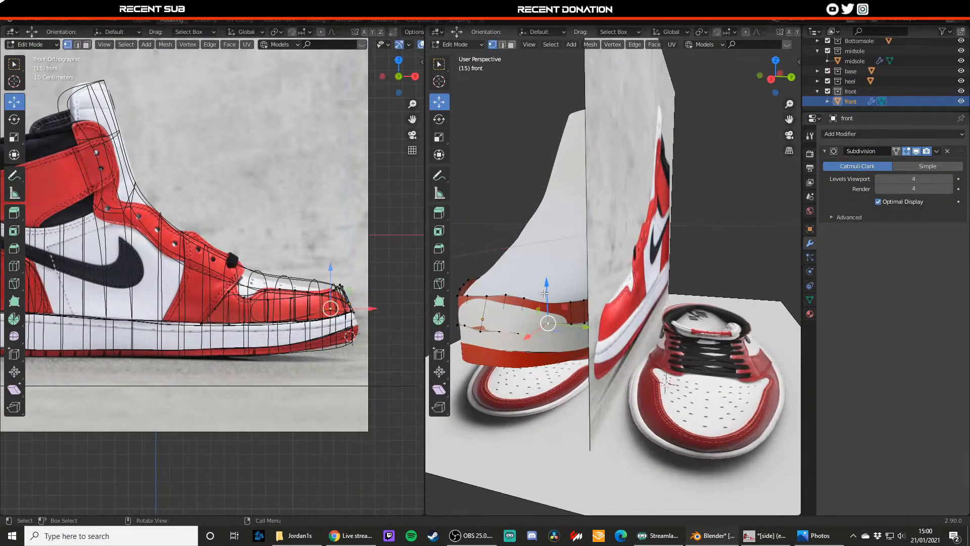
left_click_drag(545, 293, 569, 310)
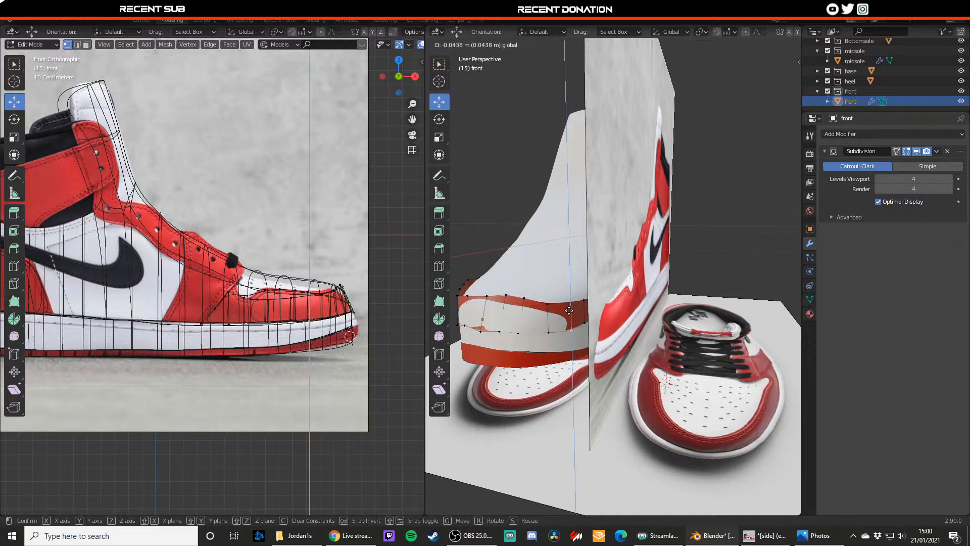
left_click(569, 310)
middle_click_drag(569, 310, 591, 327)
- Add a lengthwise loop cut through the middle of the red toe panel, between its upper and lower edges
key("ctrl+r")
left_click(530, 315)
right_click(529, 315)
left_click_drag(562, 336, 565, 340)
key("2")
left_click(555, 343)
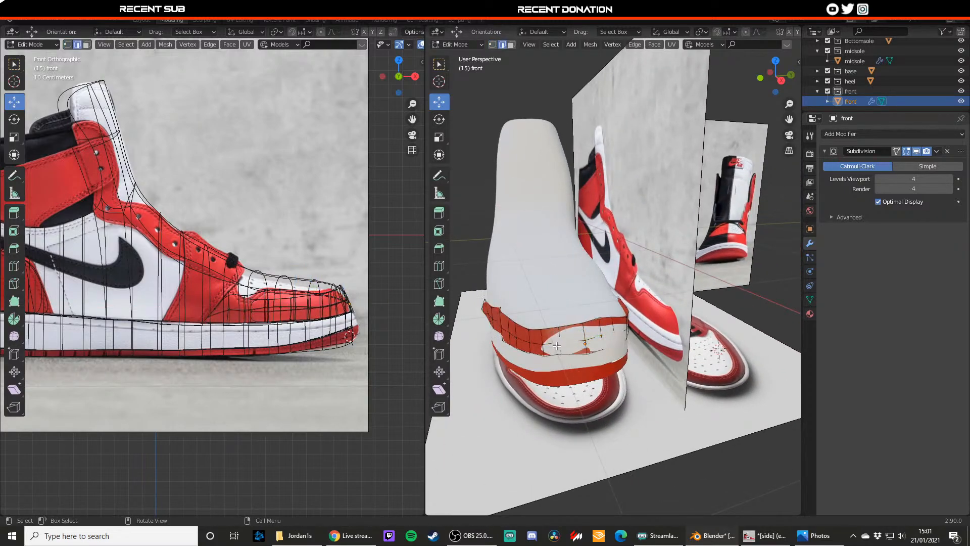
left_click(556, 346)
key("1")
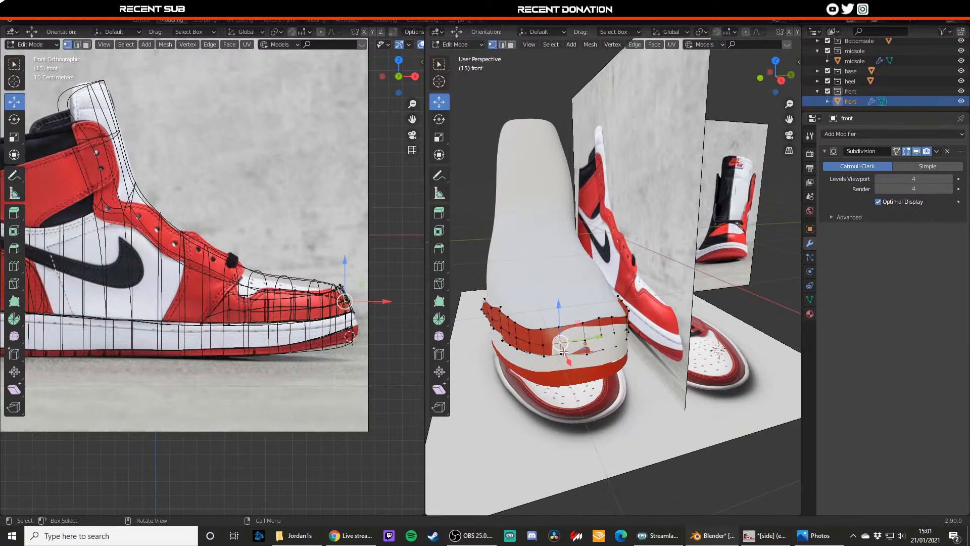
- Move the middle, lower and upper vertices around the front of the toe panel forward along X, clear of the white base
left_click_drag(563, 350, 610, 346)
left_click(614, 333)
left_click_drag(614, 348, 568, 364)
left_click(604, 350)
key("x")
left_click(605, 350)
left_click(562, 355)
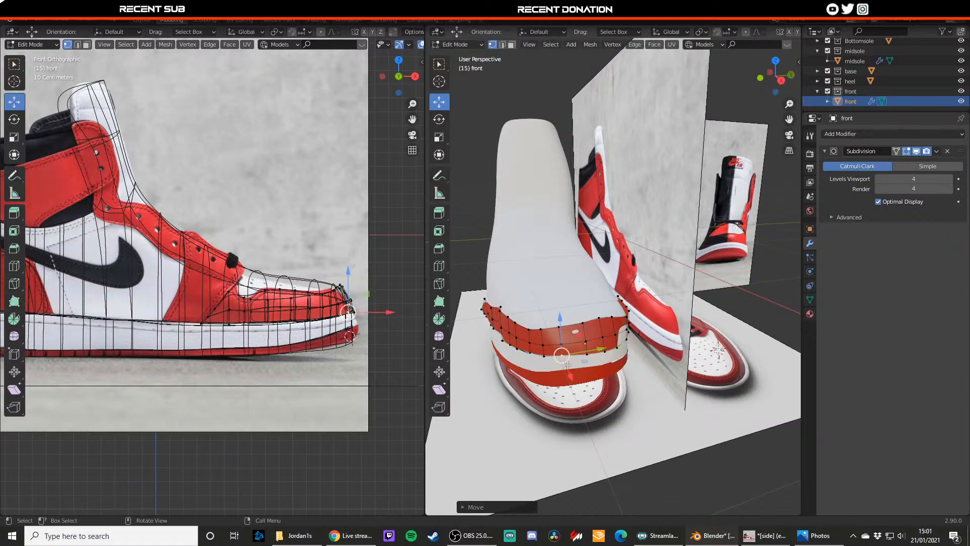
left_click(581, 325)
left_click_drag(587, 331, 588, 335)
middle_click_drag(592, 335, 573, 333)
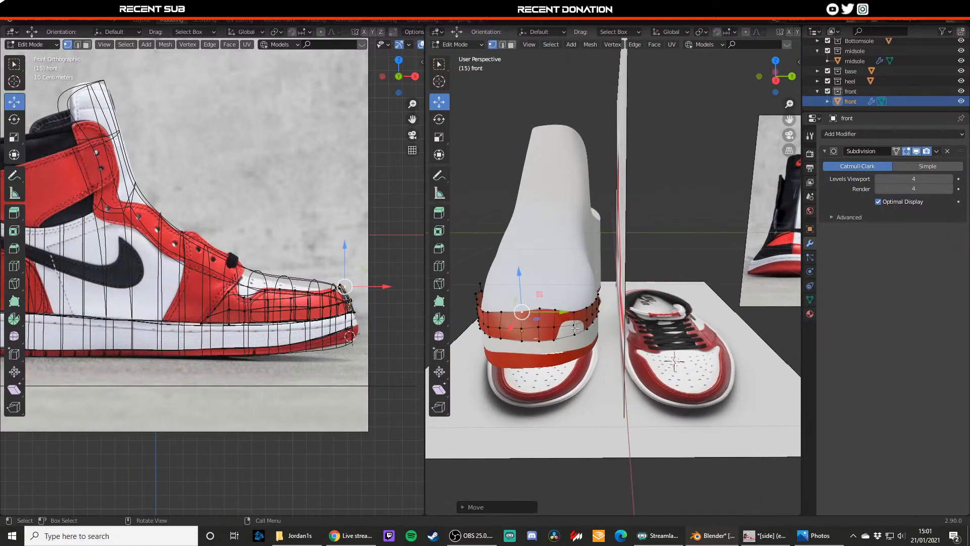
- Move the remaining far-side middle vertex at the toe panel's front about 0.017 m forward along X
left_click(573, 329)
key("Tab")
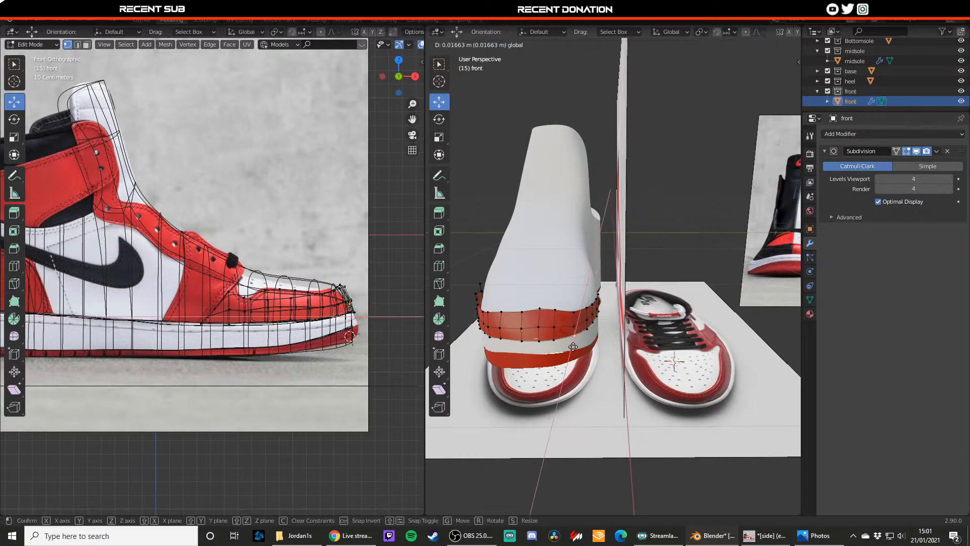
key("Tab")
middle_click_drag(568, 345, 643, 308)
key("Tab")
key("Tab")
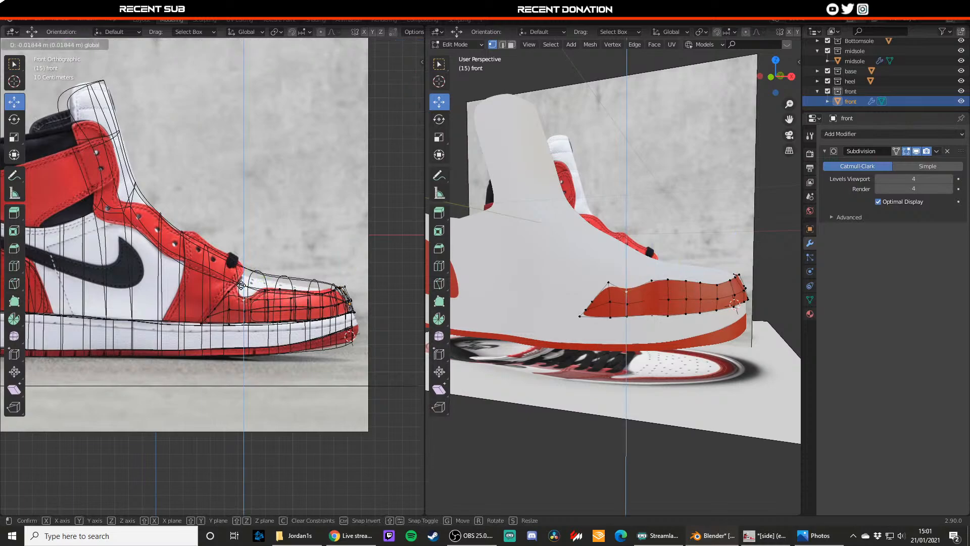
- Shift the upper rear corner vertex of the toe panel backward to follow the peak in the side reference
left_click_drag(243, 297, 228, 289)
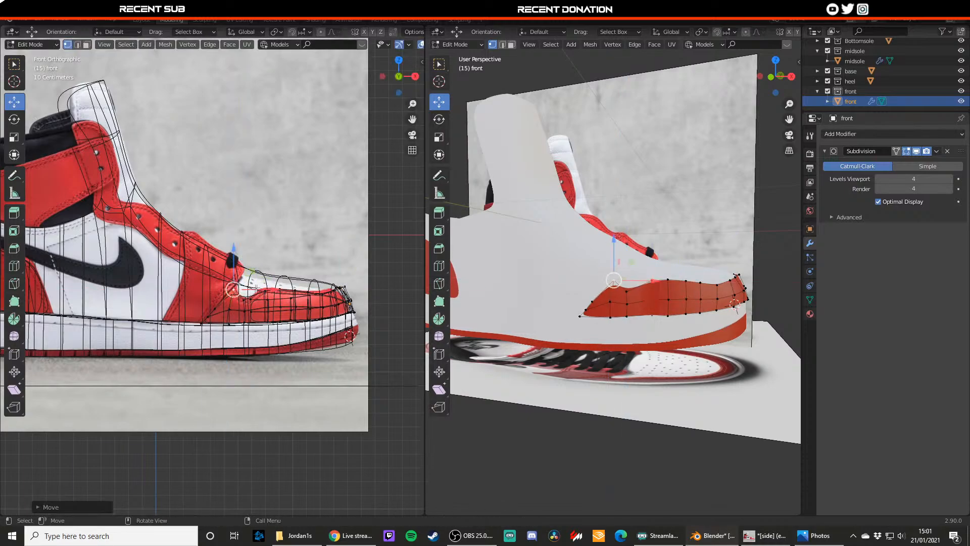
key("g")
left_click(254, 283)
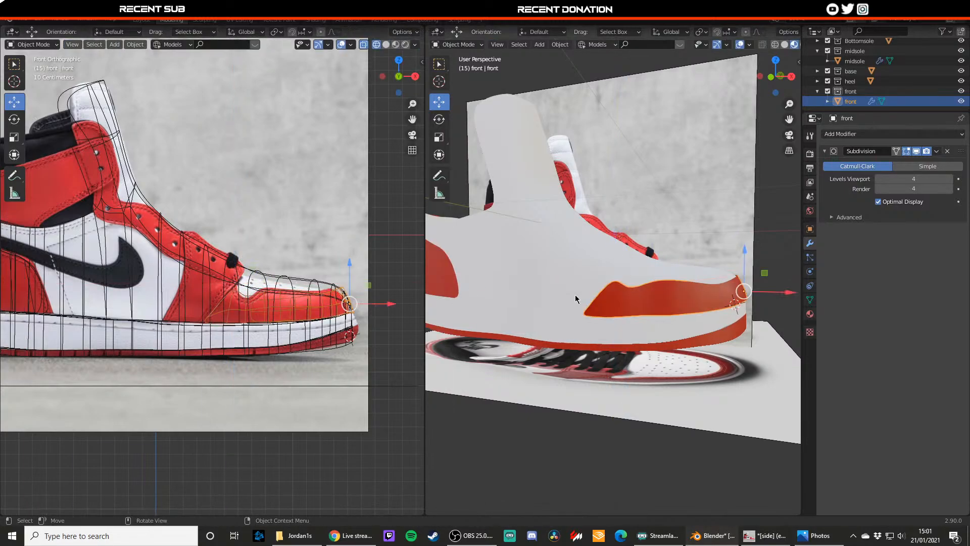
- Lower the notch vertex on the panel's upper edge along Z and raise the rear peak vertex to match the reference
left_click(242, 302)
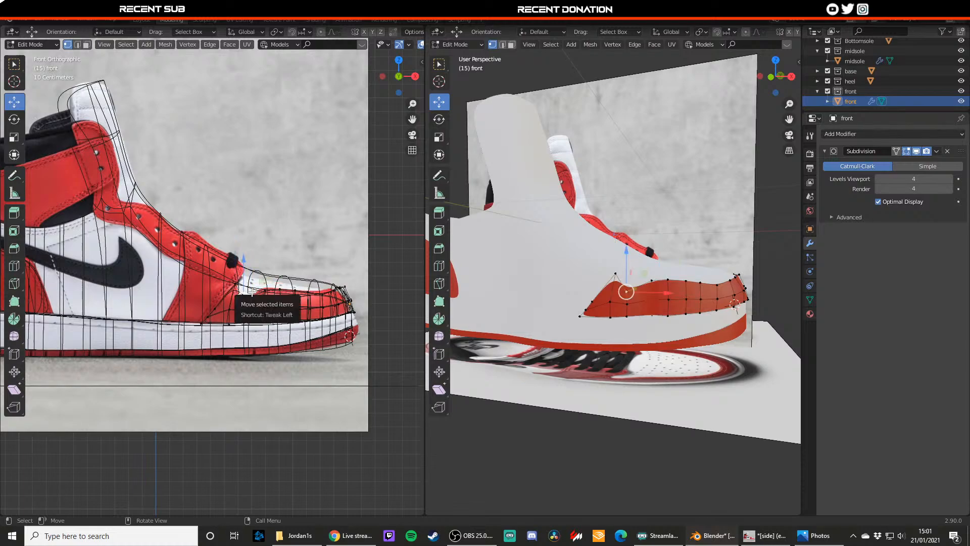
key("g")
key("z")
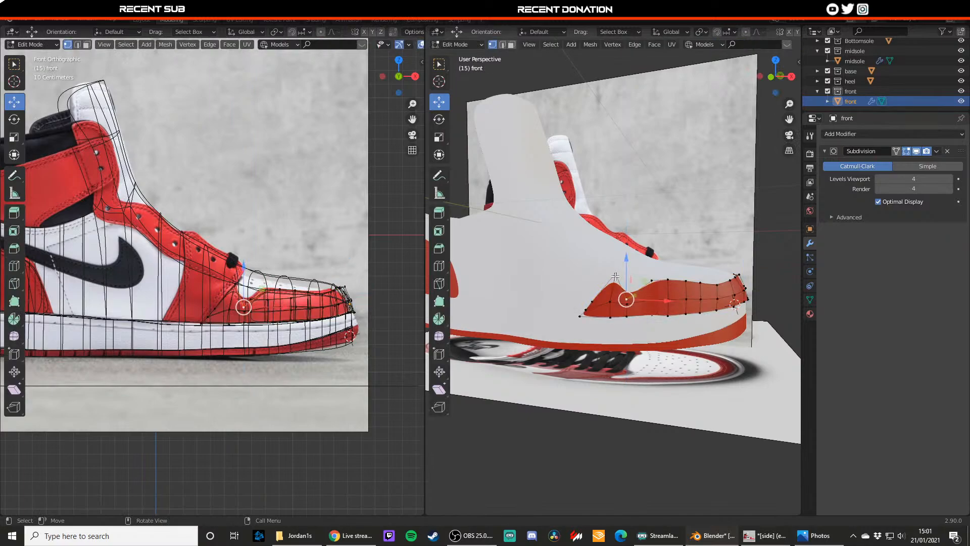
left_click(616, 253)
key("Tab")
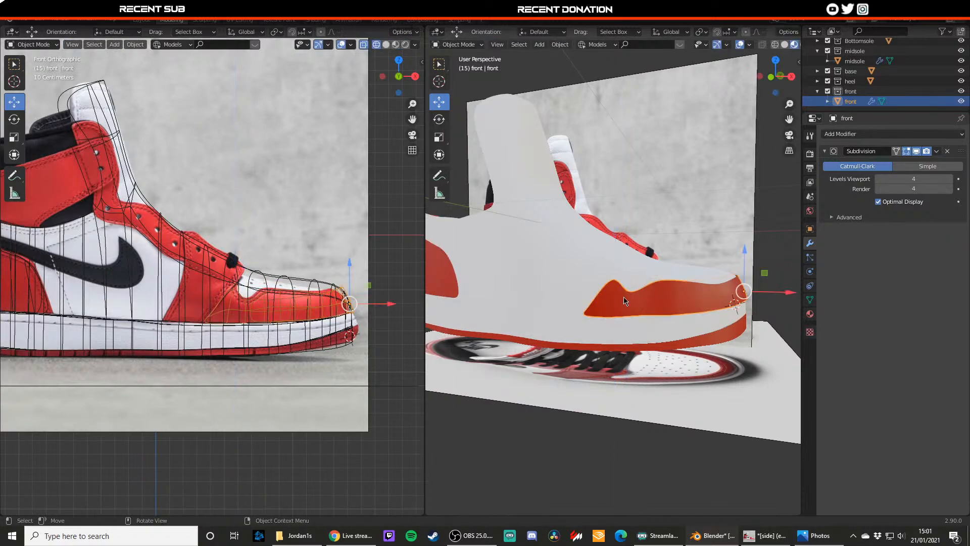
key("Tab")
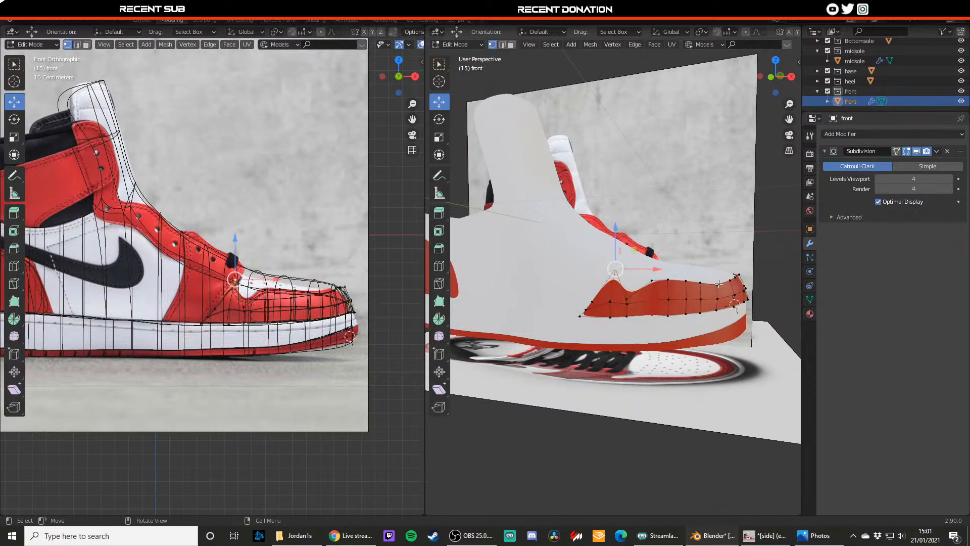
- Move the side reference image along Y to the opposite side of the shoe, about Y -1.56 m, and show the reference in back view
key("Tab")
middle_click_drag(714, 293, 576, 304)
key("Tab")
key("Tab")
left_click(623, 258)
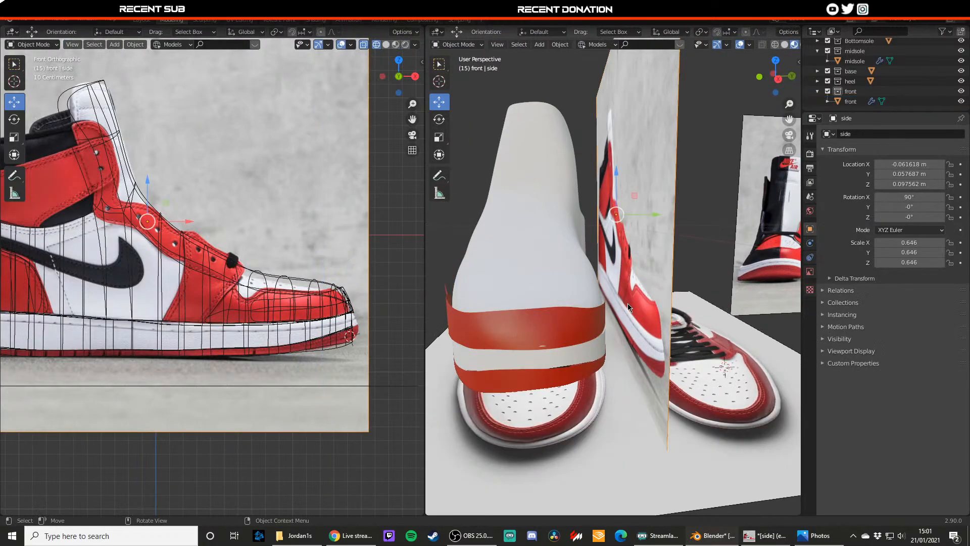
scroll(627, 253, "down", 2)
left_click_drag(658, 234, 521, 239)
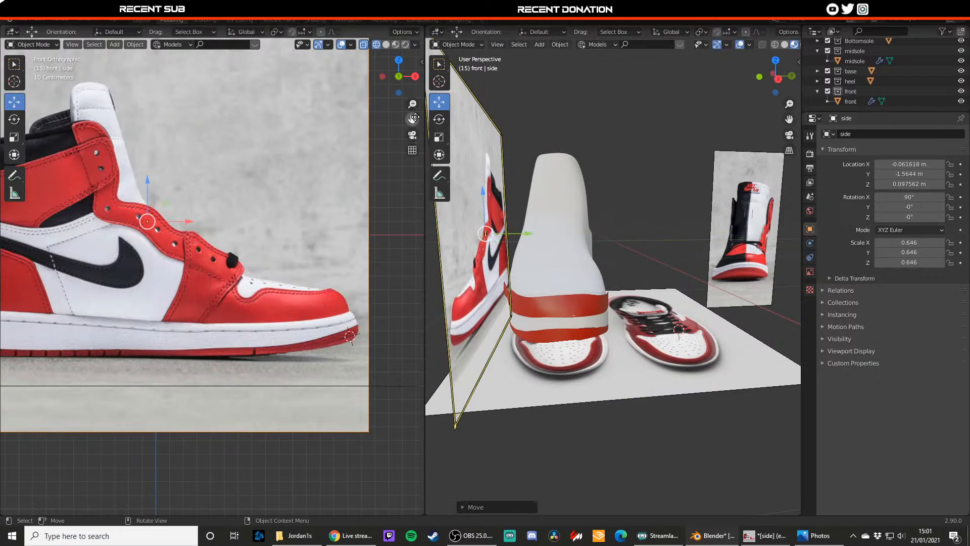
left_click(415, 76)
left_click(415, 75)
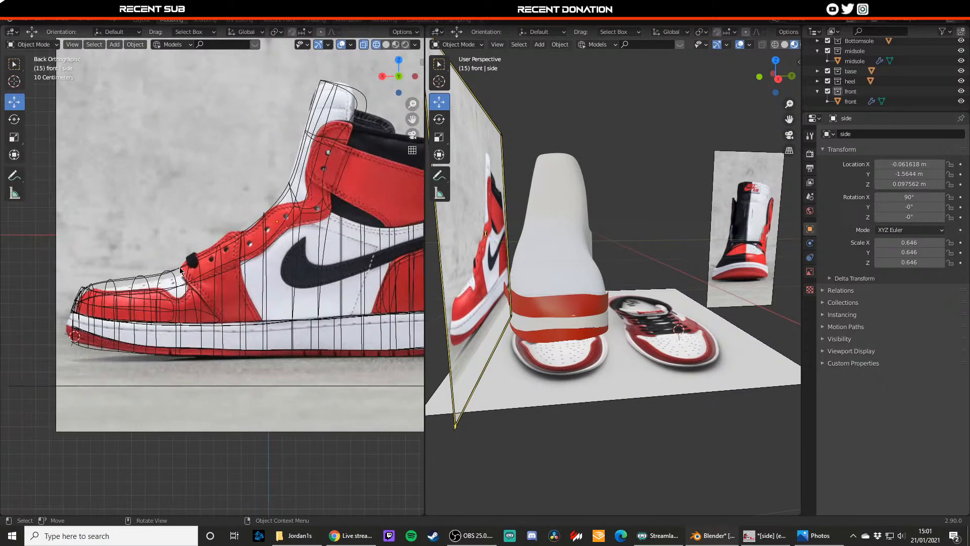
- Raise the upper rear corner vertex on the toe panel's other side along Z and shift it forward along X
middle_click_drag(505, 303, 559, 309)
left_click(533, 316)
key("Tab")
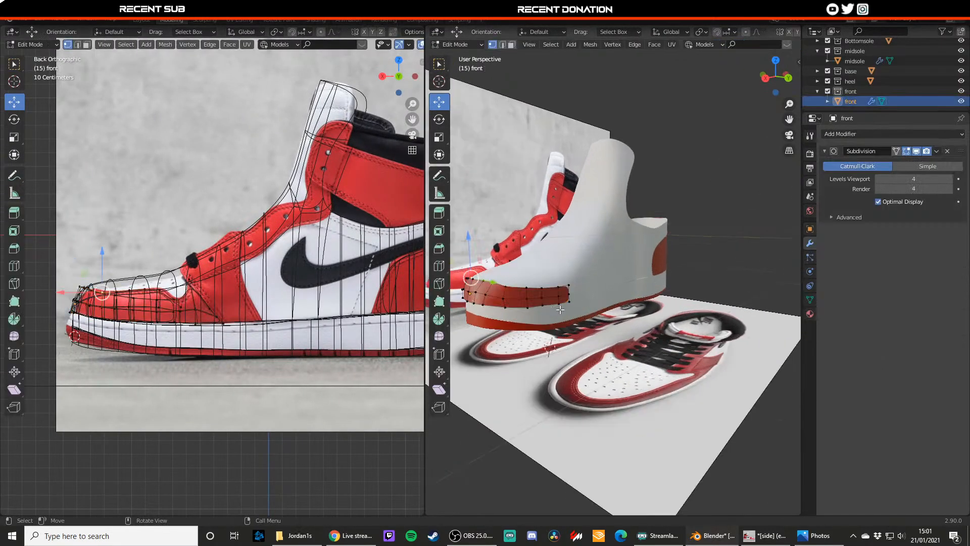
key("g")
key("z")
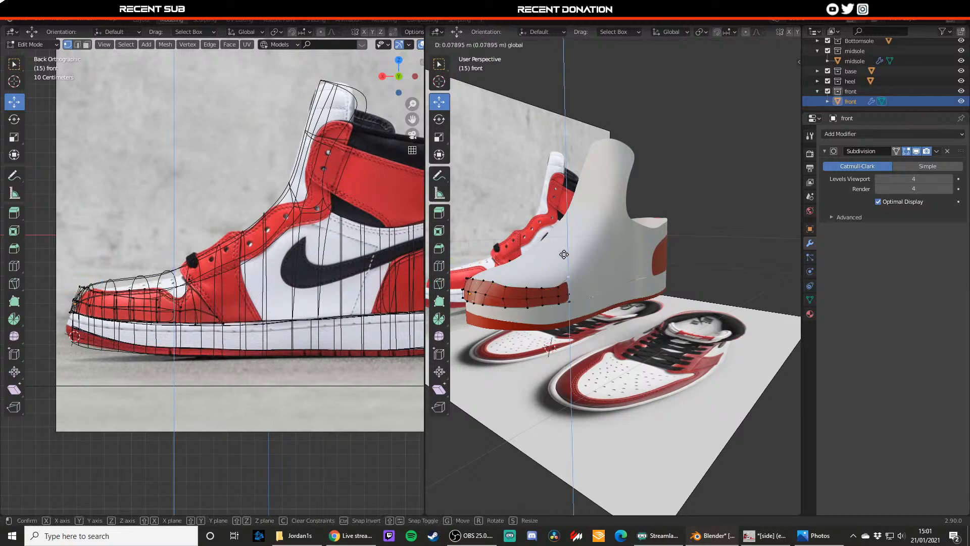
left_click(564, 253)
scroll(572, 326, "up", 3)
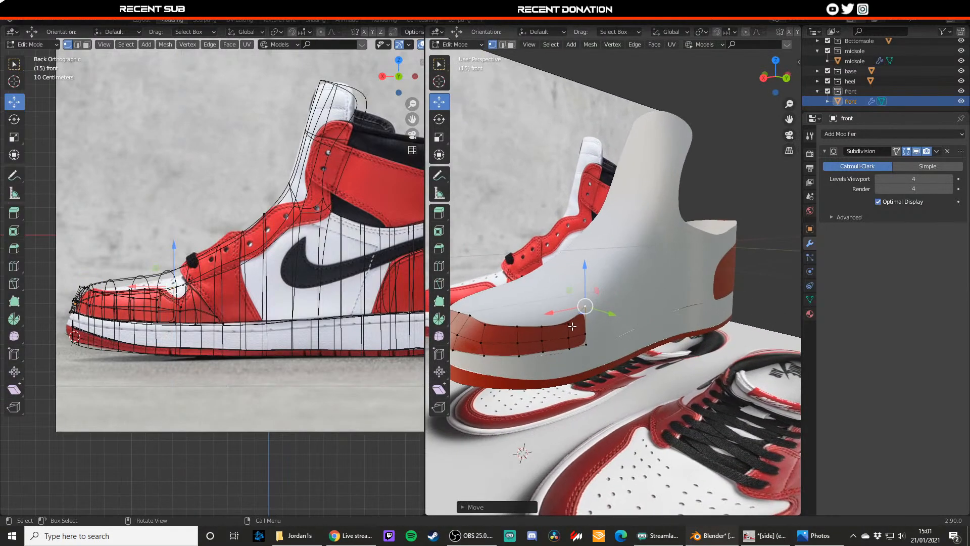
left_click_drag(557, 310, 548, 309)
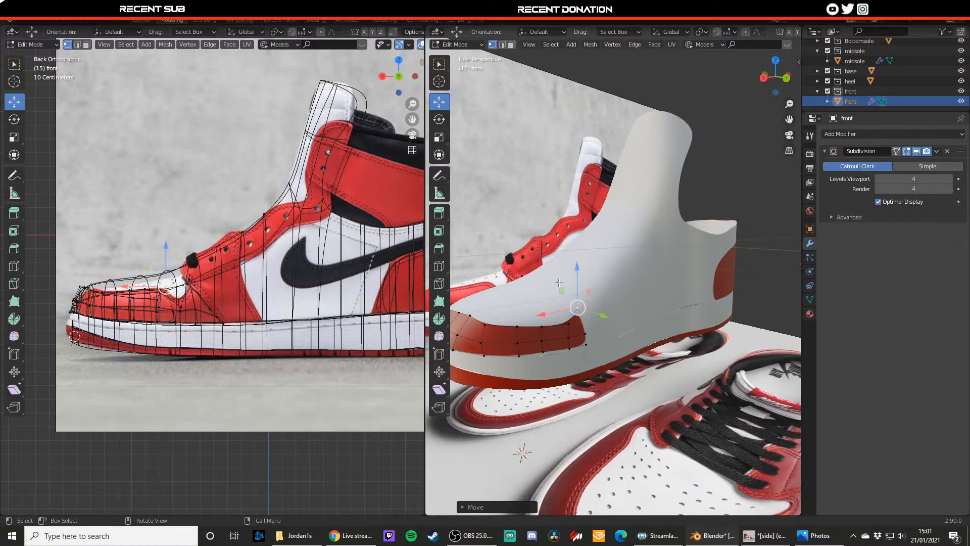
left_click_drag(578, 273, 578, 276)
- Raise the middle vertex at the panel's rear end slightly along Z and extrude the rear edges backward
left_click(585, 333)
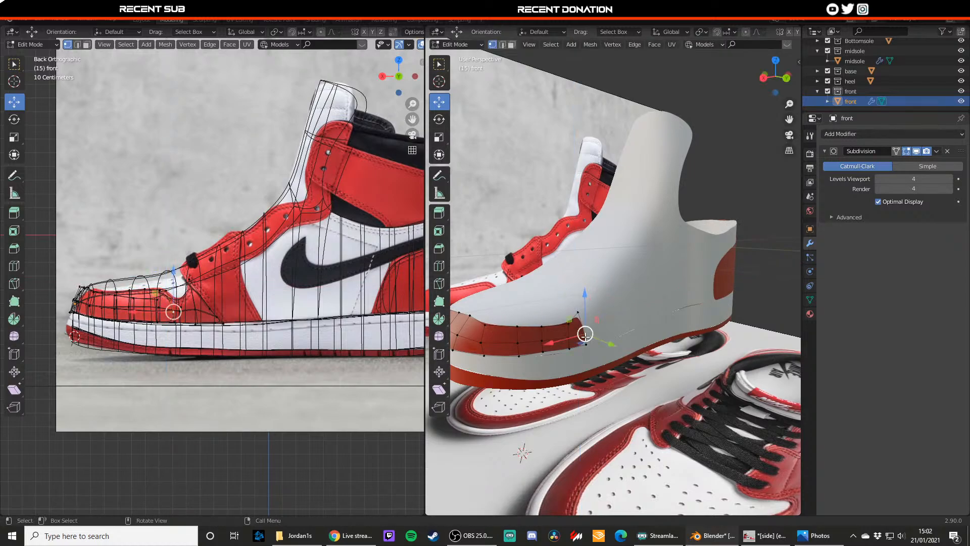
left_click_drag(586, 309, 581, 330)
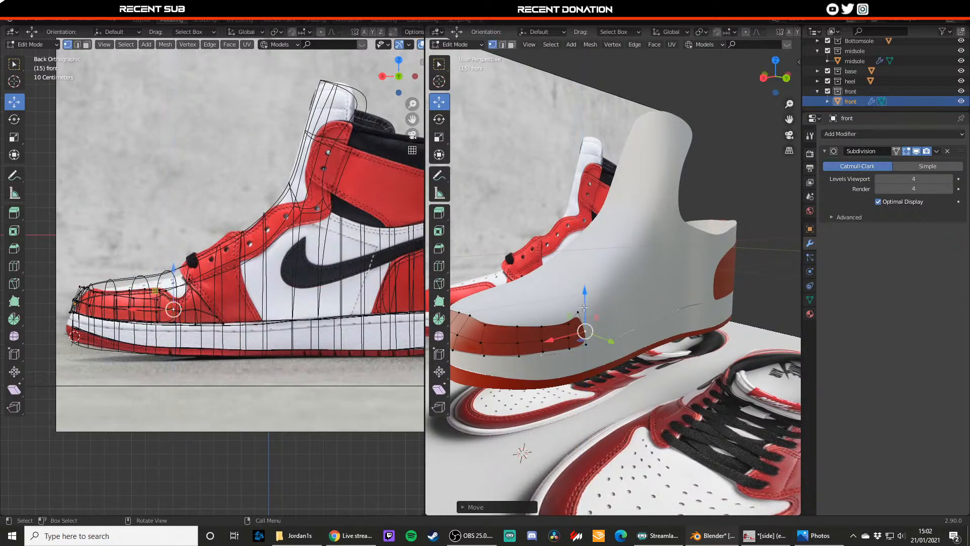
key("2")
left_click(587, 334)
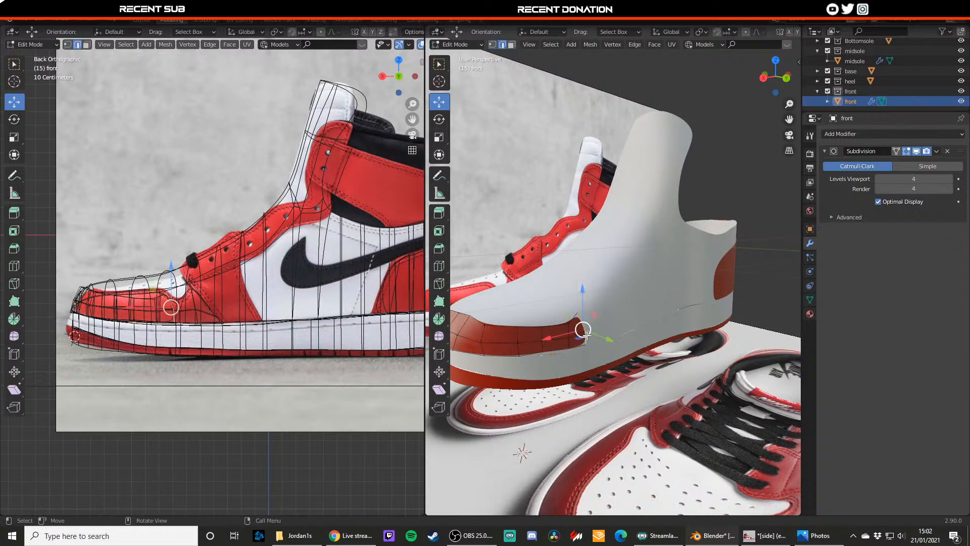
key("1")
- Adjust the upper and middle vertices of the extruded rear segment along Z to shape the notch
left_click(592, 310)
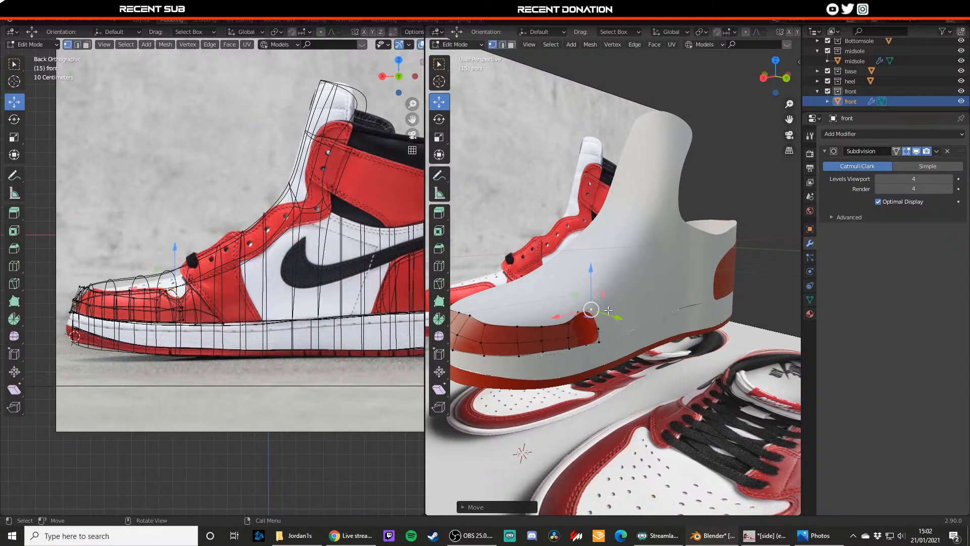
key("g")
key("z")
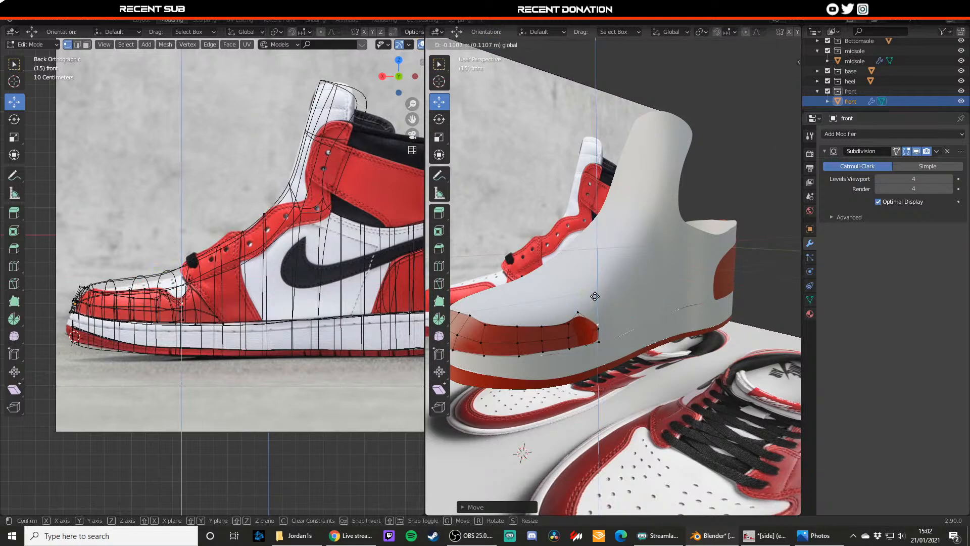
left_click(598, 310)
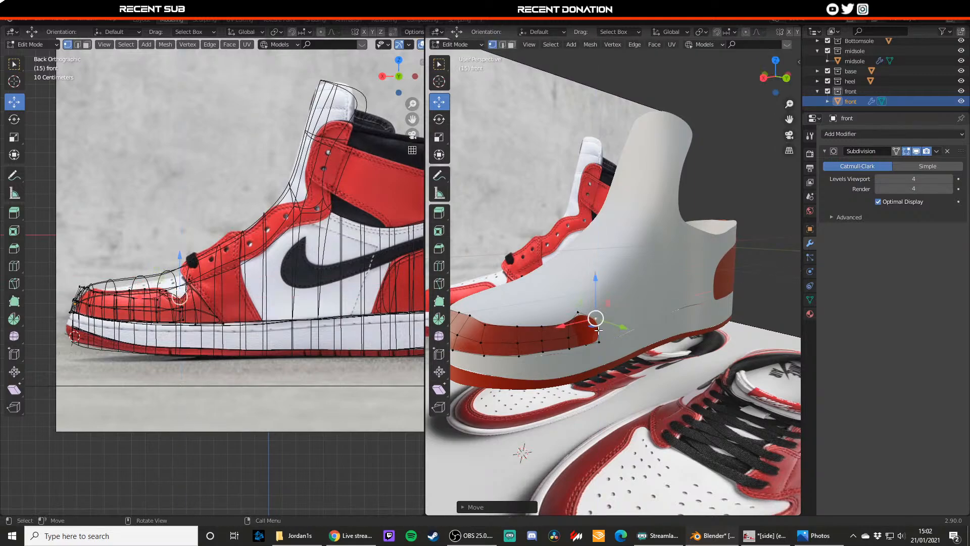
mouse_move(599, 310)
left_mouse_down()
mouse_move(600, 319)
mouse_move(595, 312)
left_mouse_up()
left_click(596, 318)
left_click(595, 345)
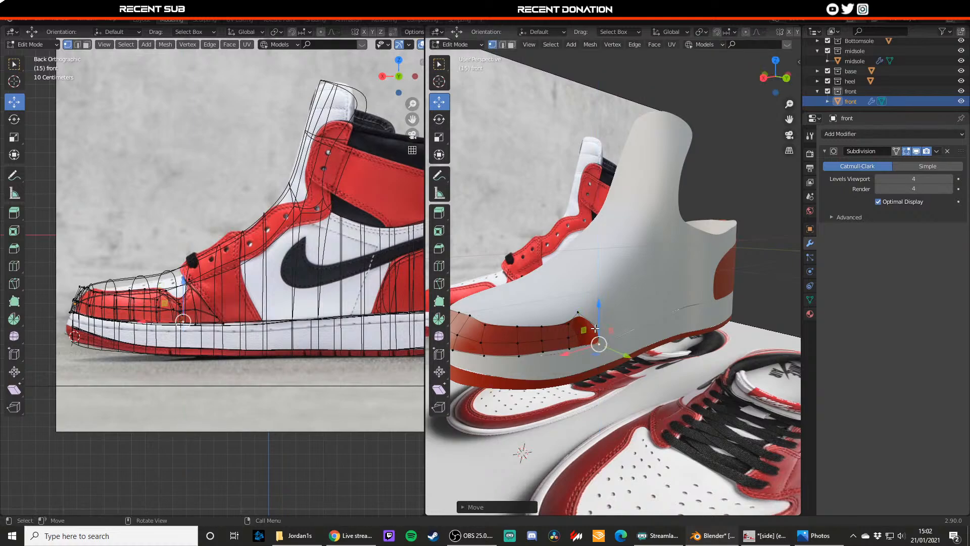
- Extrude the rear edge of the notch segment backward and upward to the next peak of the panel outline
middle_click_drag(595, 329, 581, 325)
key("2")
left_click(590, 331)
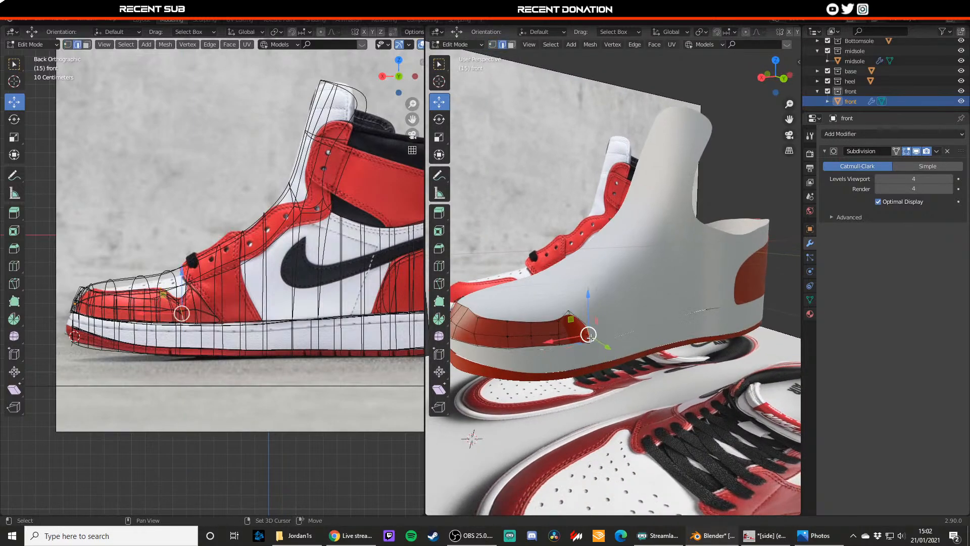
key("e")
left_click(603, 321)
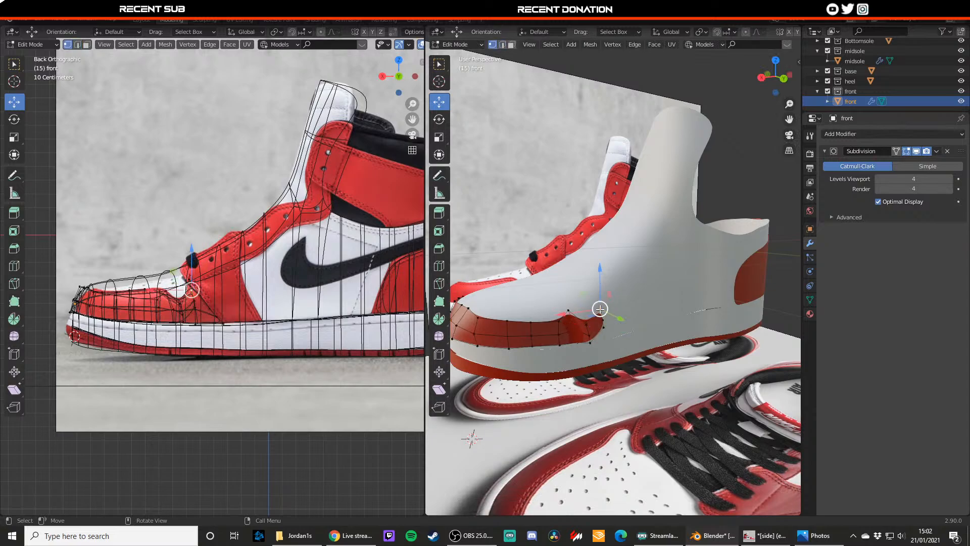
- Move the lower rear vertex of the new segment down along Z and adjust the vertex above it along Z
left_click(605, 330)
key("g")
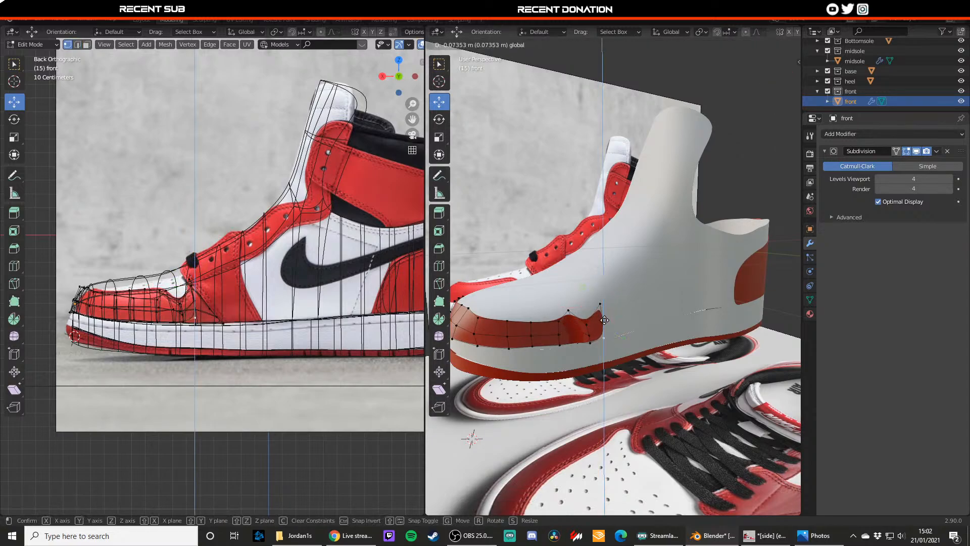
left_click(605, 342)
left_click(605, 321)
key("g")
key("z")
left_click(603, 308)
- Extrude the toe panel's rear end edges backward along the side of the shoe above the midsole
key("2")
left_click(603, 314)
left_click(605, 330, "shift")
key("e")
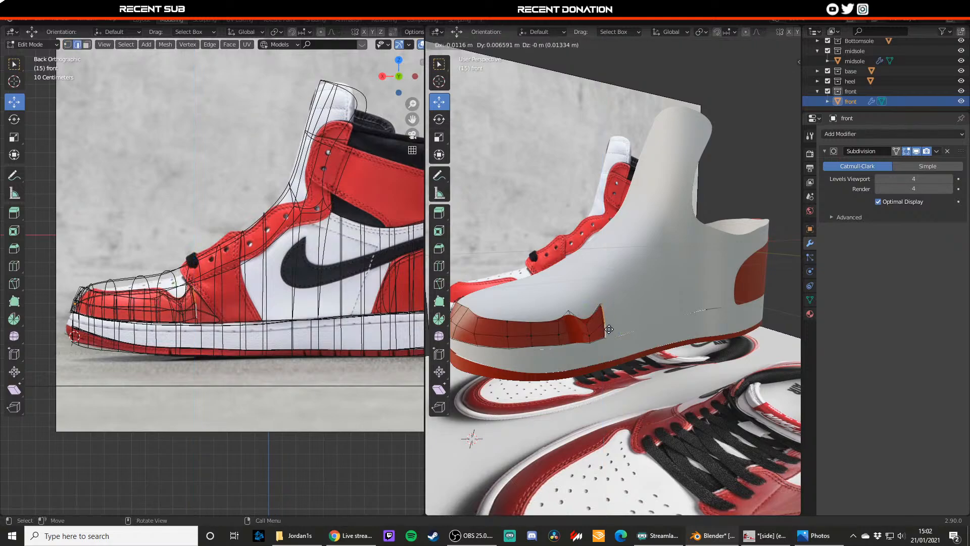
left_click(635, 332)
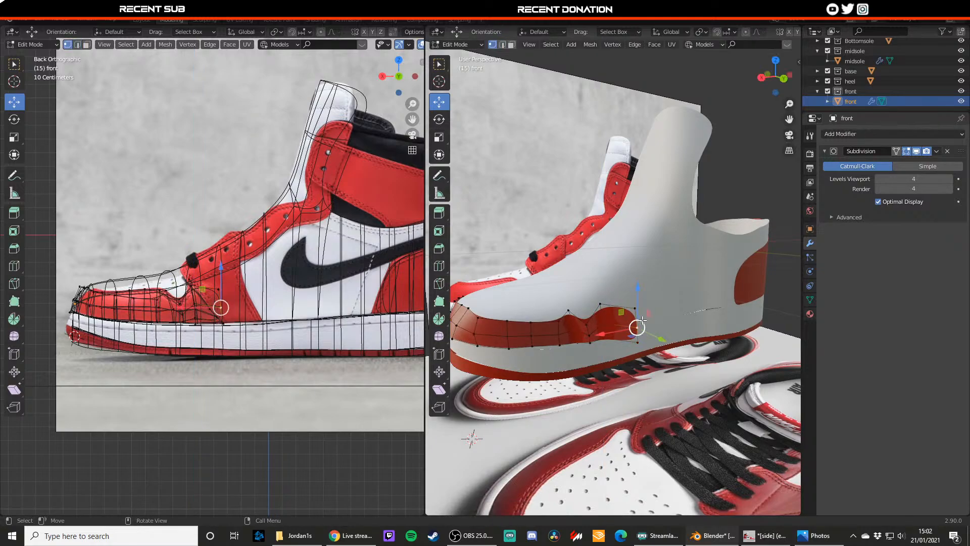
- Move the middle and upper vertices of the extruded rear end forward along X to slant the panel's end
key("g")
key("x")
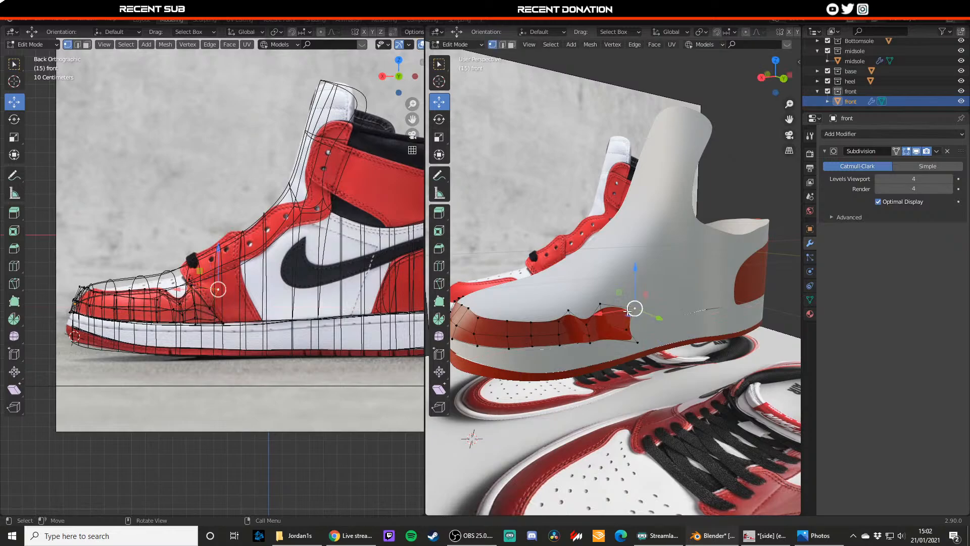
left_click(579, 311)
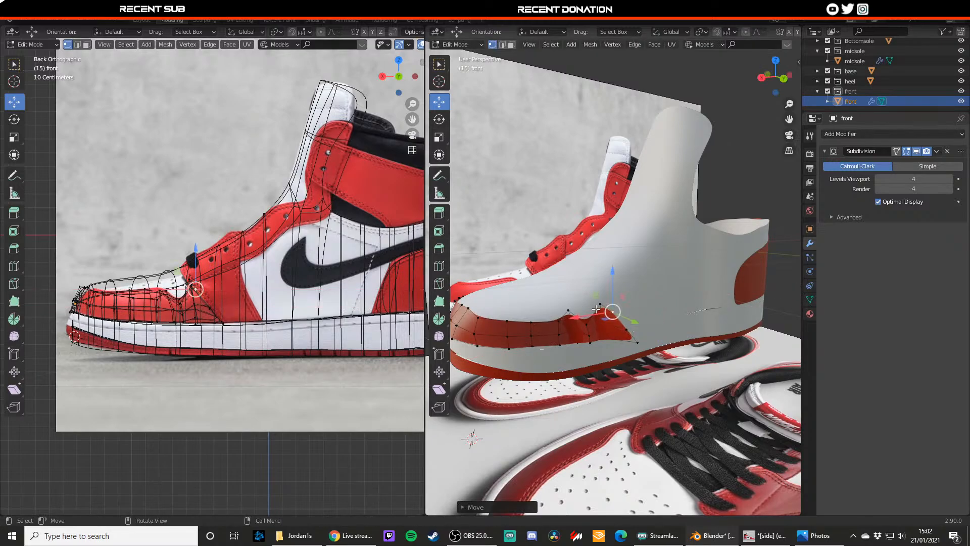
- Examine how the extended toe panel follows the shoe's side, from a close rear angle and from the top view
key("Tab")
middle_click_drag(592, 349, 498, 340)
scroll(535, 345, "up", 2)
key("Tab")
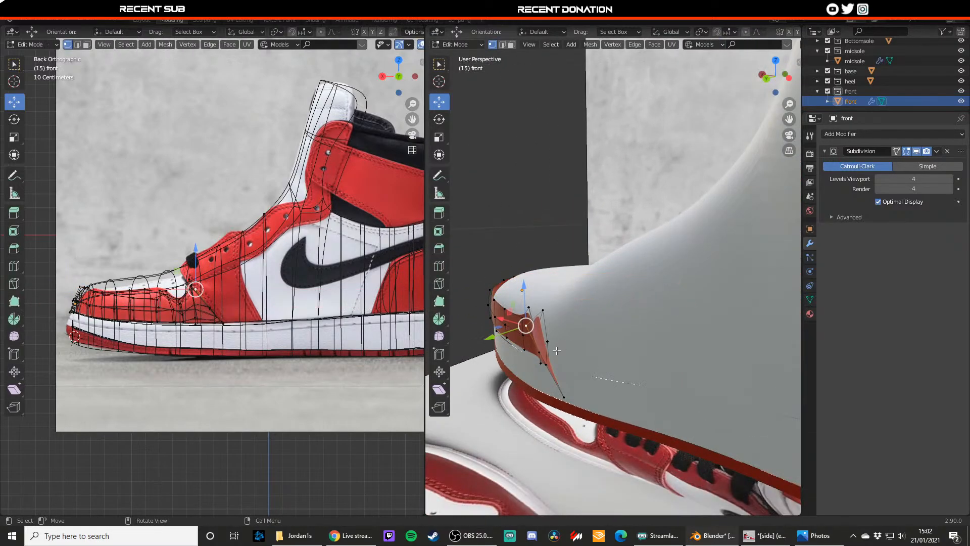
key("Tab")
key("KP_7")
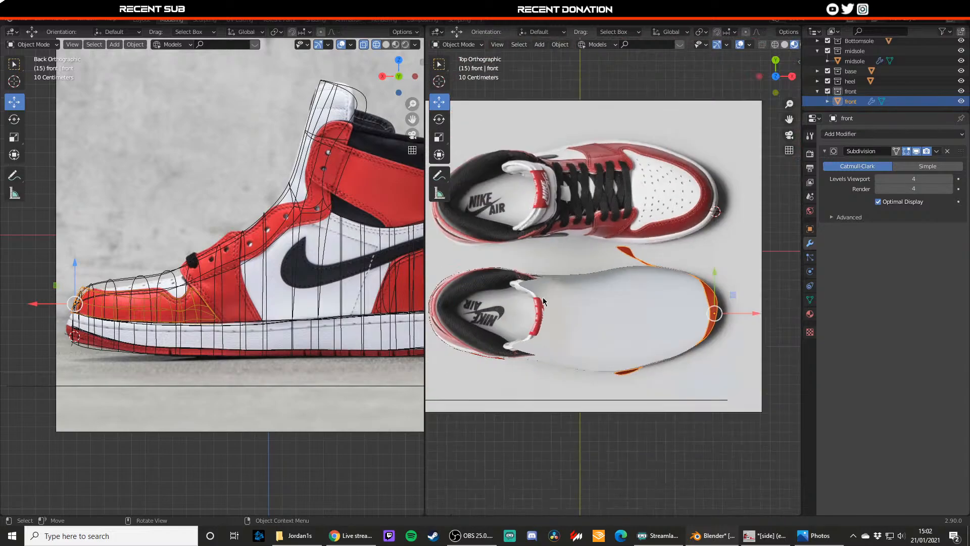
- Move the outermost vertex at the toe panel's rear peak inward along Y to meet the shoe's side in the top view
key("Tab")
scroll(649, 268, "up", 4)
left_click_drag(612, 198, 632, 232)
left_click(629, 213)
left_click(650, 213)
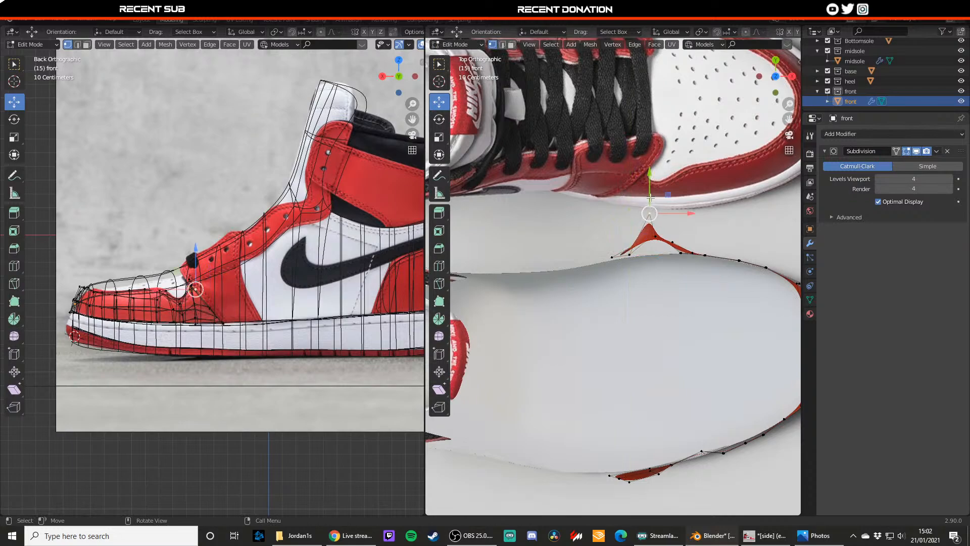
left_click_drag(649, 191, 669, 231)
- Align the neighbouring vertices and the rear tip of the toe panel along Y with the shoe's side outline
left_click(651, 233)
left_click(656, 236)
left_click(668, 240)
left_click(660, 230)
left_click(670, 243)
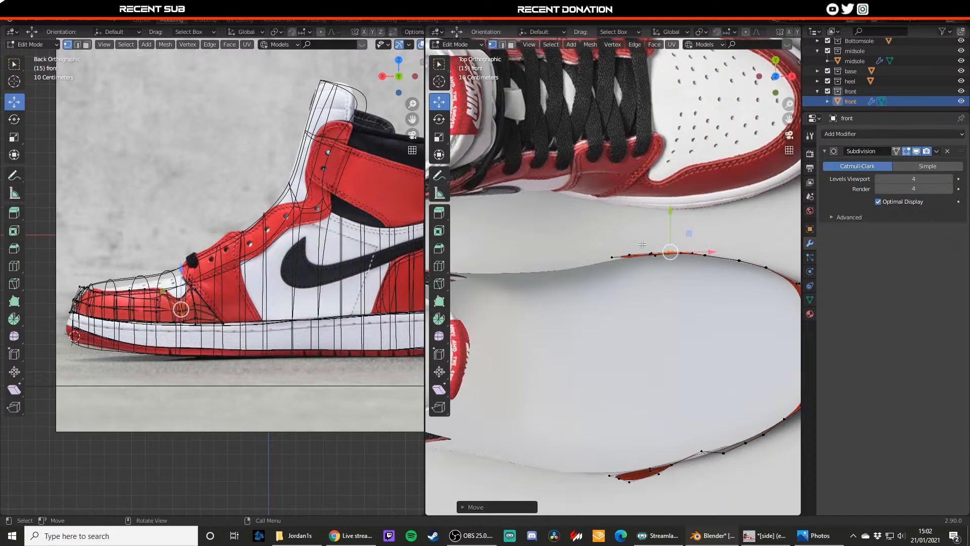
left_click_drag(612, 260, 612, 260)
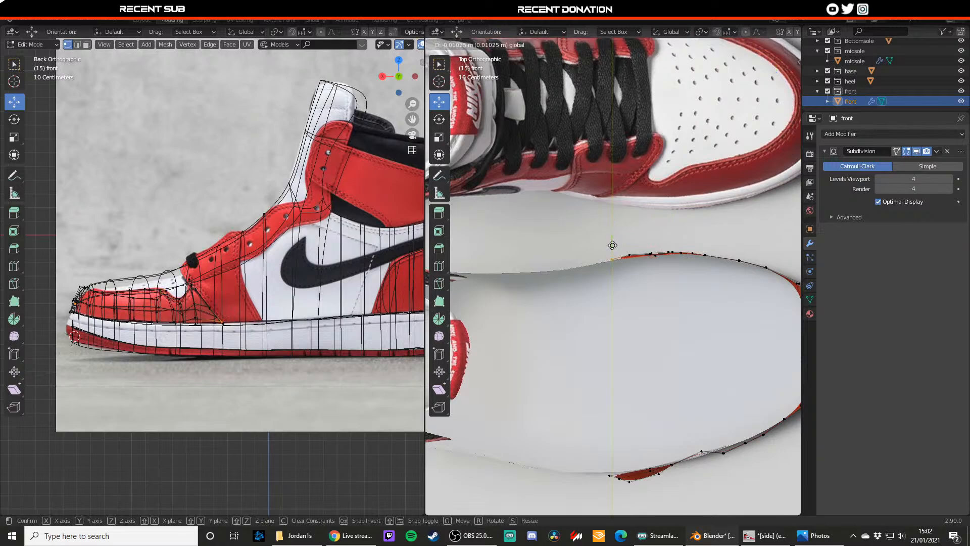
- Lower the vertex in the notch between the toe panel's two upper points along Z
key("Tab")
middle_click_drag(559, 250, 581, 277)
key("Tab")
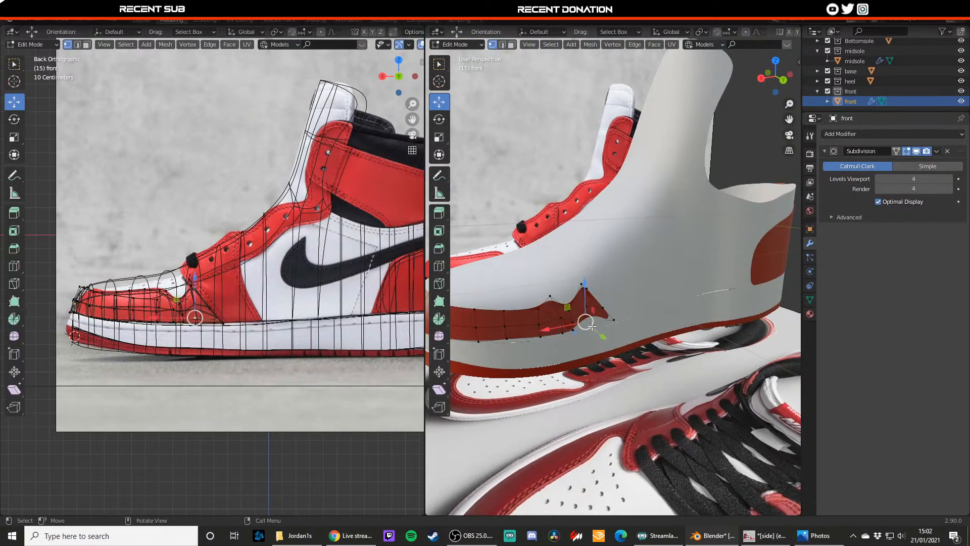
key("Tab")
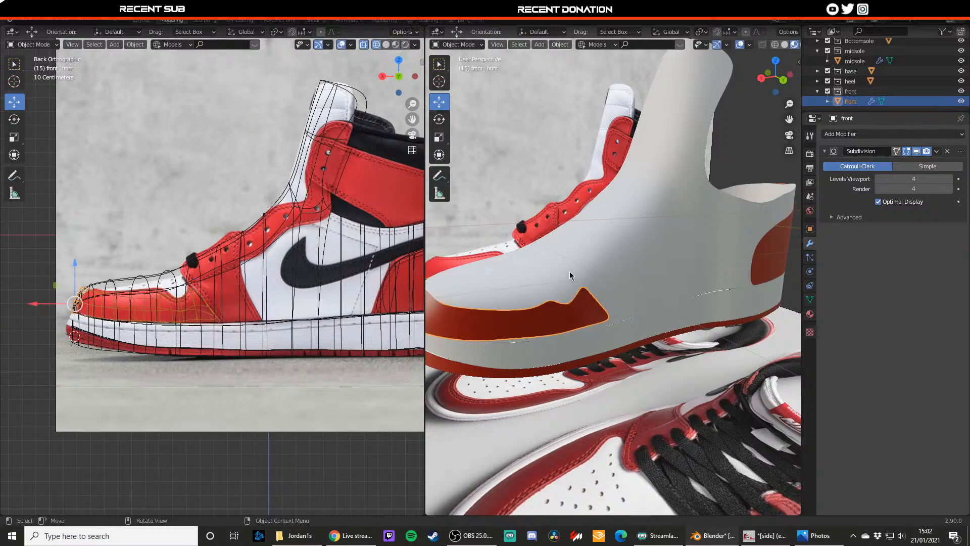
scroll(569, 271, "down", 4)
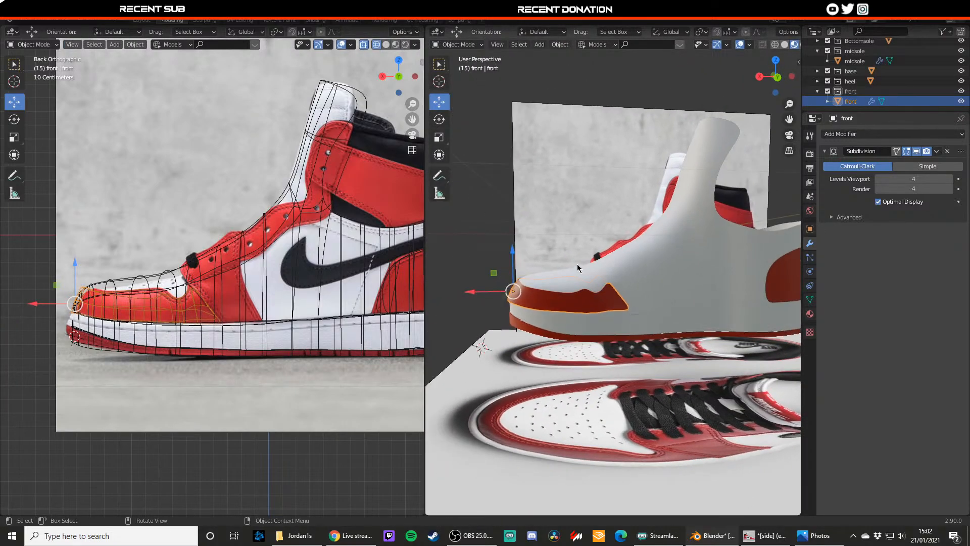
scroll(578, 268, "up", 3)
key("Tab")
left_click(590, 316)
key("g")
key("z")
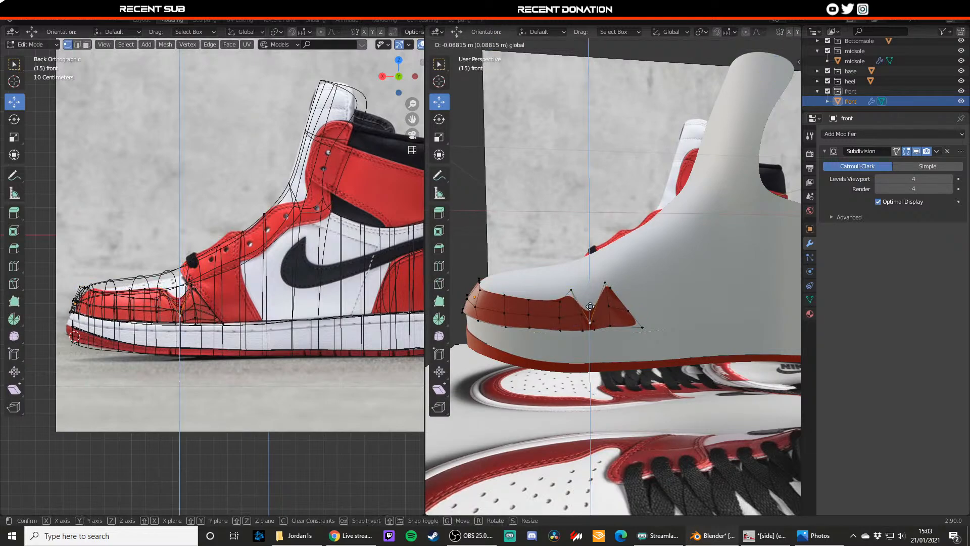
left_click(593, 298)
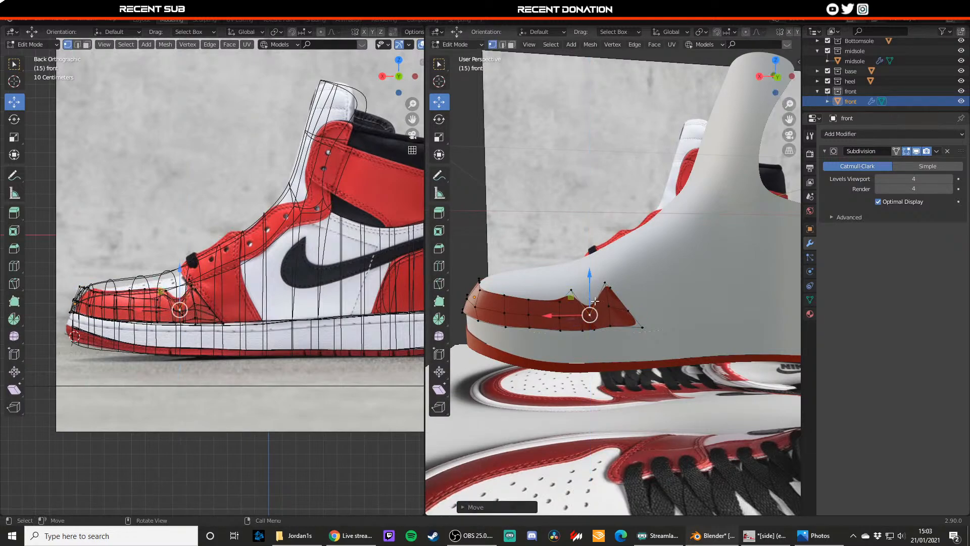
- Lower the vertex beneath the notch in the red toe panel and check the smoothed shape in Object Mode
right_click(588, 320)
key("Escape")
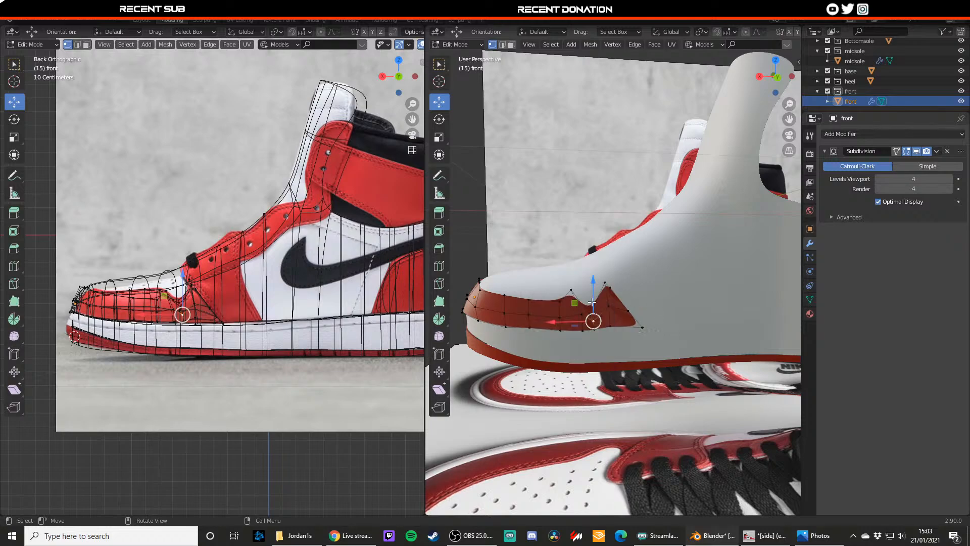
left_click_drag(592, 302, 596, 302)
key("Tab")
key("Tab")
key("Tab")
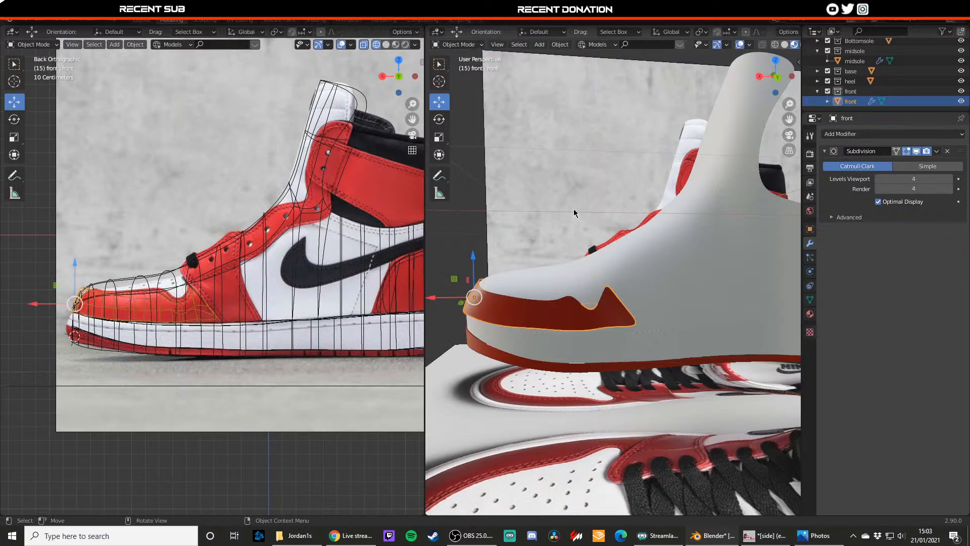
- Shift the upper-edge vertex just ahead of the notch on the front toe panel to smooth its edge
scroll(574, 310, "up", 2)
left_click(550, 326)
middle_click_drag(550, 324, 587, 318, "shift")
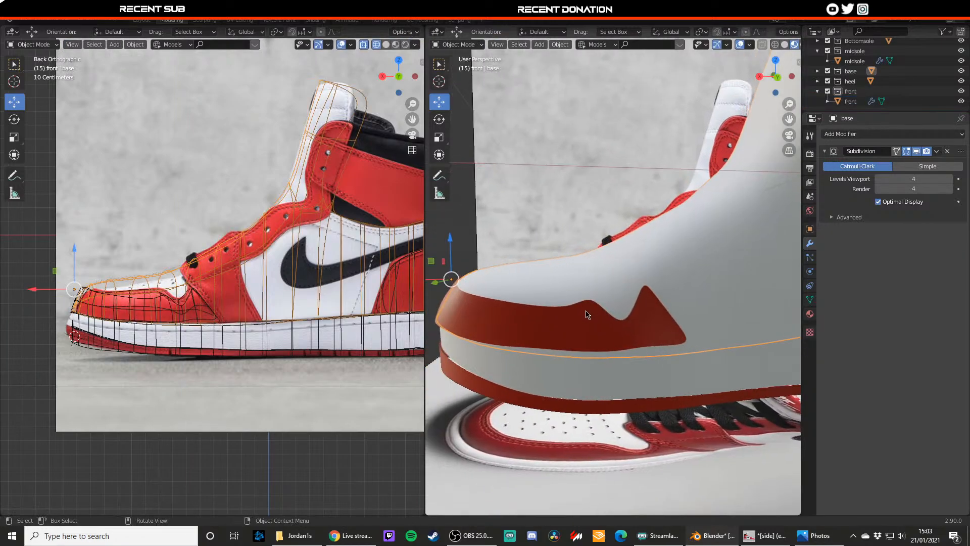
left_click(585, 317)
key("Tab")
left_click(574, 309)
left_click_drag(574, 287, 574, 282)
key("Tab")
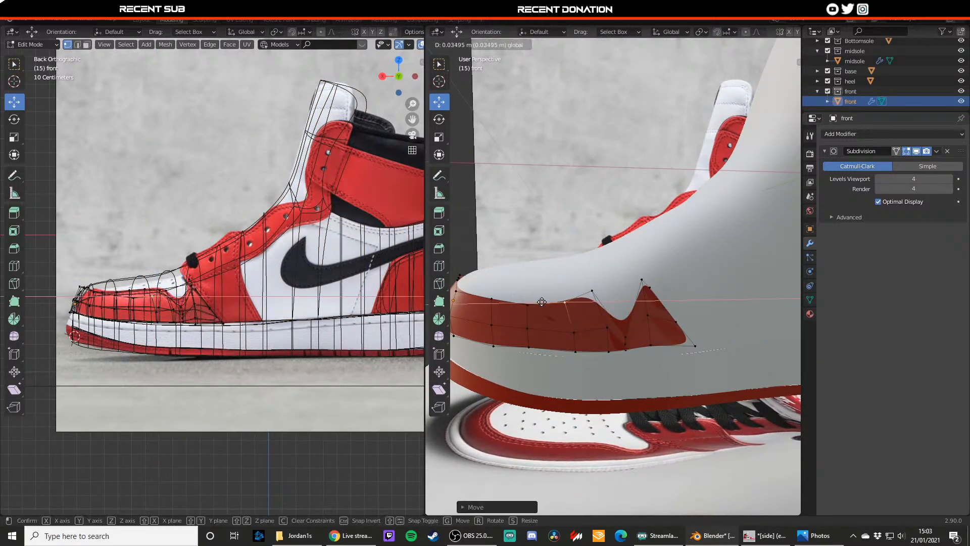
- Reposition the toe panel's vertices below the notch and inside its triangular peak
key("Tab")
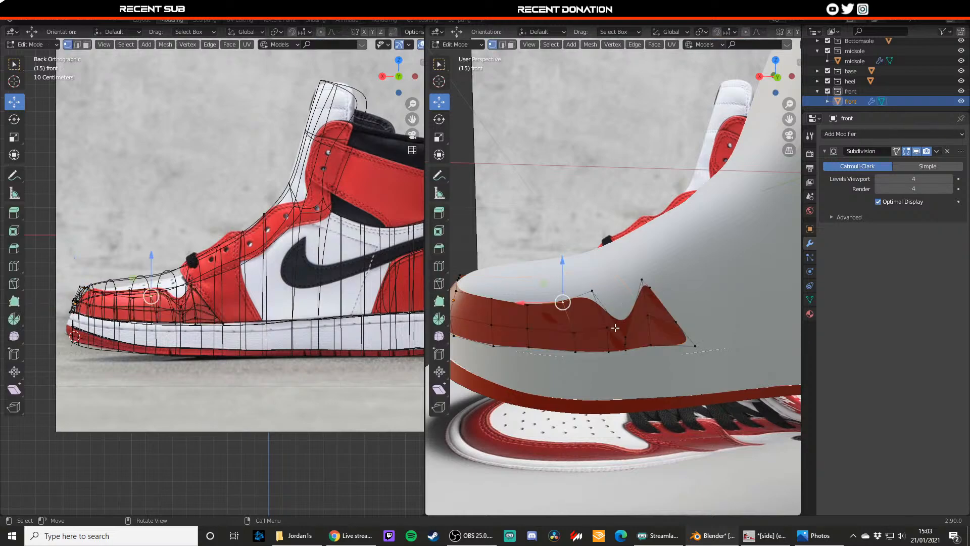
left_click(608, 328)
left_click_drag(587, 329, 607, 343)
left_click(625, 336)
left_click(625, 344)
left_click(649, 316)
left_click_drag(649, 302, 648, 308)
key("Tab")
- Select the toe panel's rear tip vertices from above and move them inward against the shoe body
scroll(577, 309, "down", 2)
left_click(596, 297)
scroll(612, 324, "down", 4)
middle_click_drag(614, 322, 578, 356)
scroll(707, 303, "up", 3)
scroll(579, 355, "up", 3)
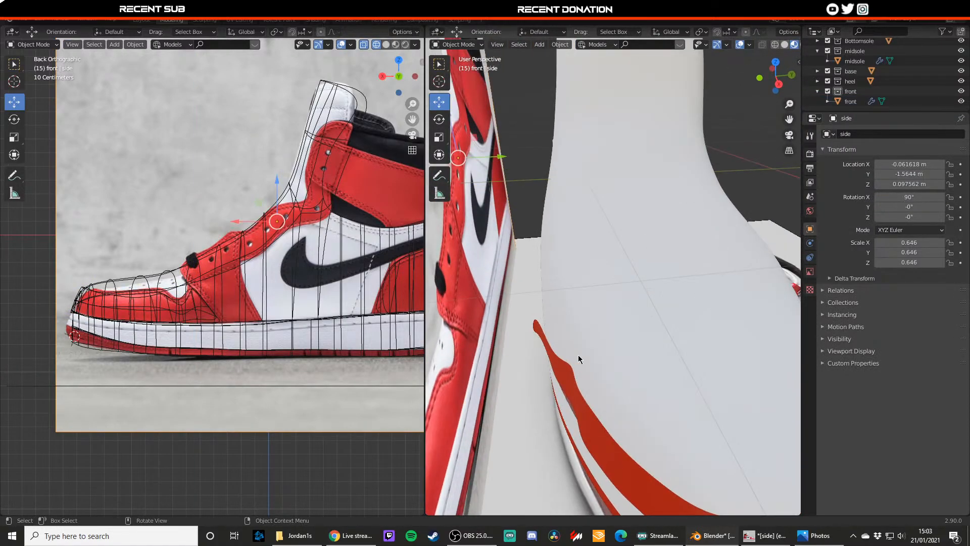
key("KP_7")
left_click(613, 356)
key("Tab")
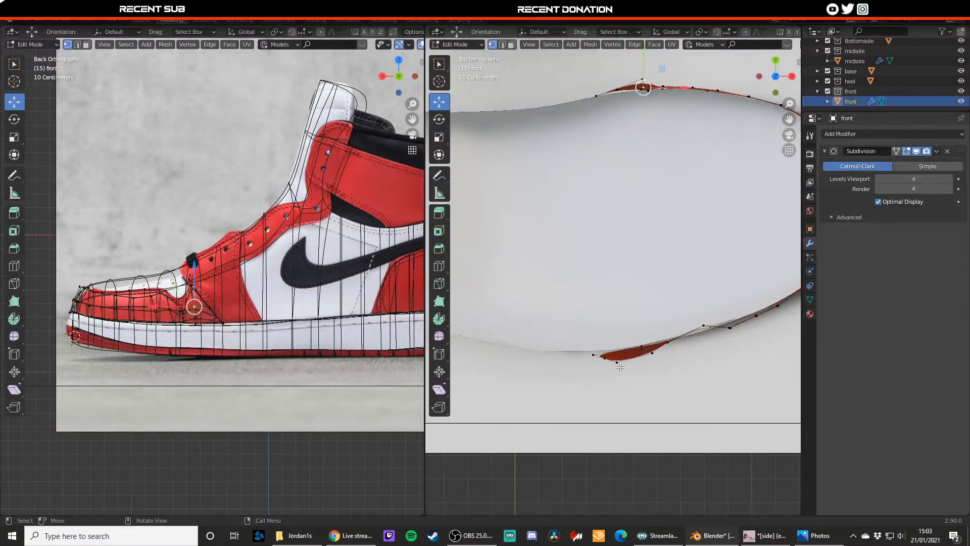
left_click(615, 360)
key("alt+a")
left_click_drag(576, 340, 626, 372)
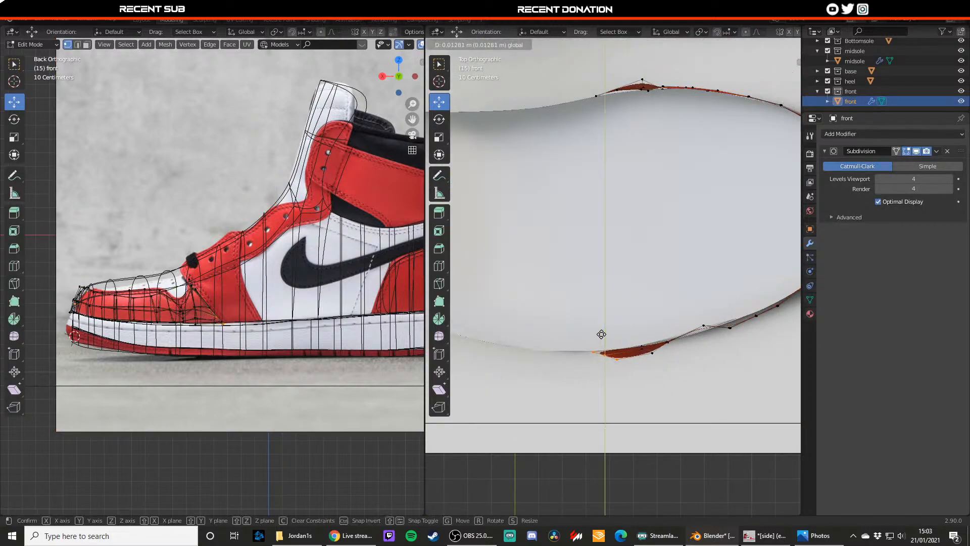
left_click_drag(602, 337, 652, 328)
left_click(605, 356)
- Move the bulging side vertices ahead of the toe panel's rear tip inward along Y to follow the shoe body
left_click(652, 353)
left_click(703, 330)
left_click_drag(704, 312, 704, 316)
scroll(648, 338, "down", 2)
left_click(654, 327)
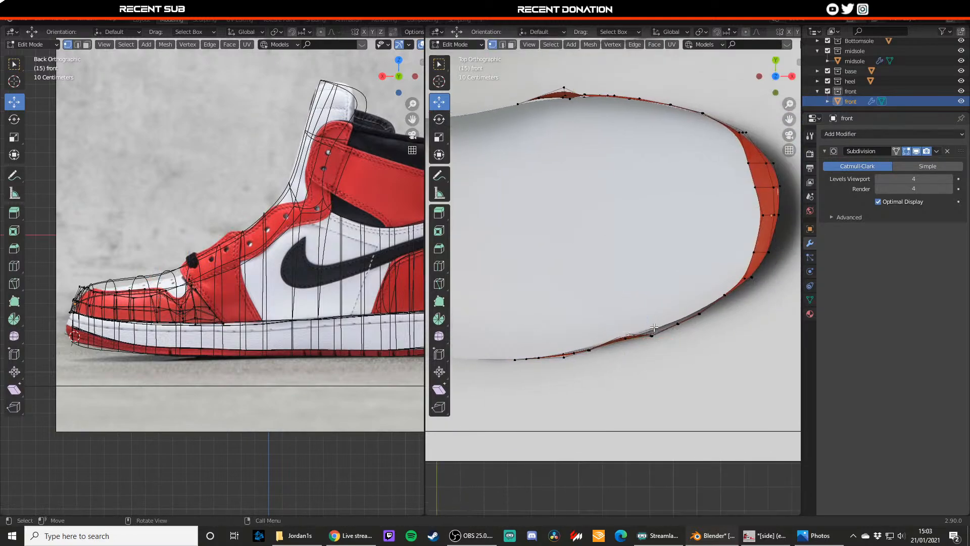
left_click_drag(647, 333, 648, 332)
left_click_drag(652, 317, 651, 312)
left_click(652, 314)
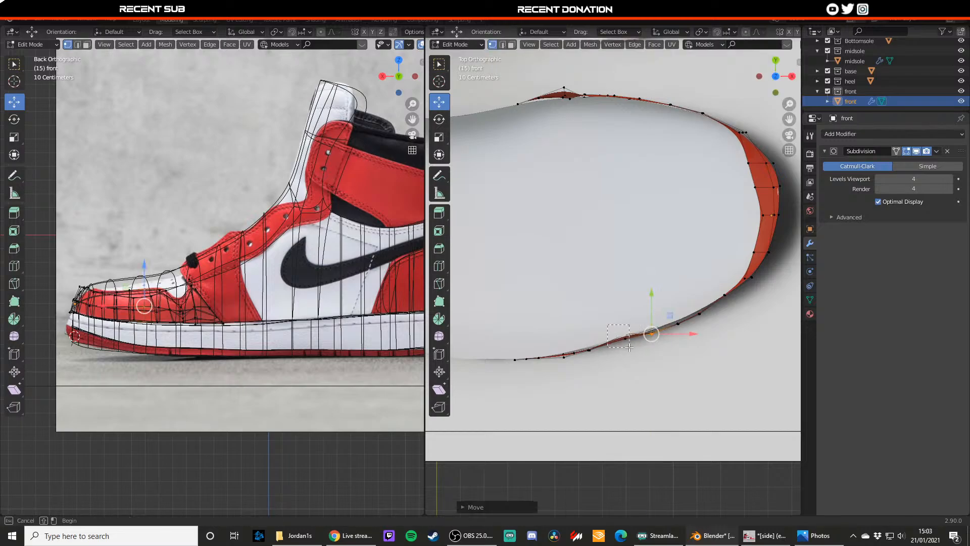
- Change the side-reference viewport to a shaded top view with the toe panel in Edit Mode
key("Tab")
mouse_move(172, 252)
middle_mouse_down()
mouse_move(204, 259)
mouse_move(325, 330)
mouse_move(307, 248)
middle_mouse_up()
key("alt+z")
mouse_move(241, 247)
middle_mouse_down()
mouse_move(181, 293)
mouse_move(300, 291)
mouse_move(223, 272)
mouse_move(238, 247)
middle_mouse_up()
key("Tab")
left_click(279, 292)
scroll(223, 273, "up", 3)
key("KP_7")
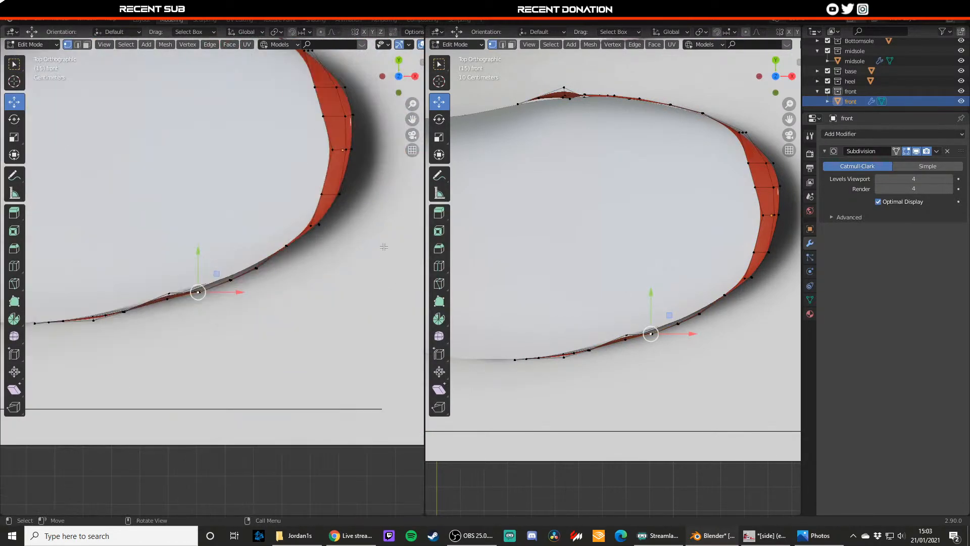
- Move the toe panel's upper-edge vertices near the notch inward onto the shoe body
middle_click_drag(650, 332, 554, 311)
left_click(547, 316)
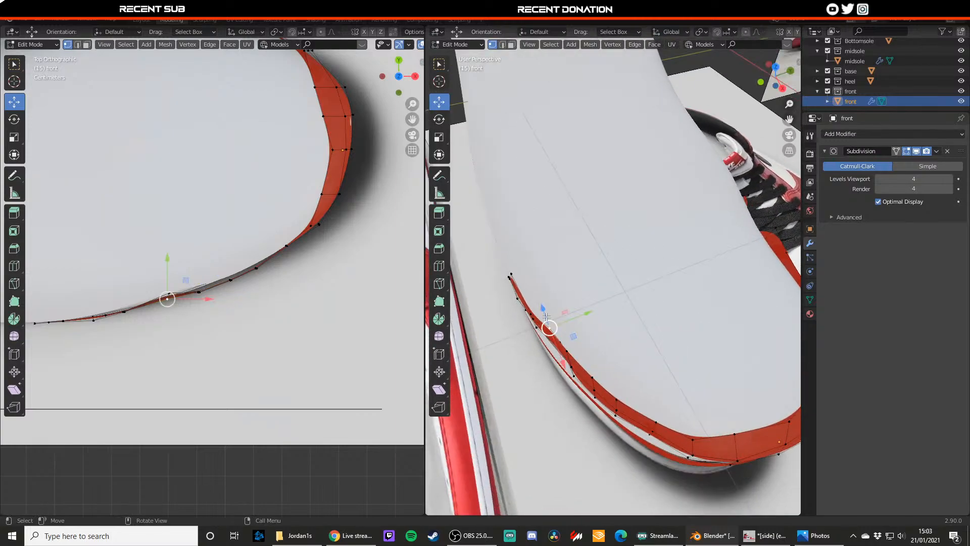
left_click_drag(561, 342, 582, 333)
left_click(567, 351)
middle_click_drag(567, 351, 526, 373)
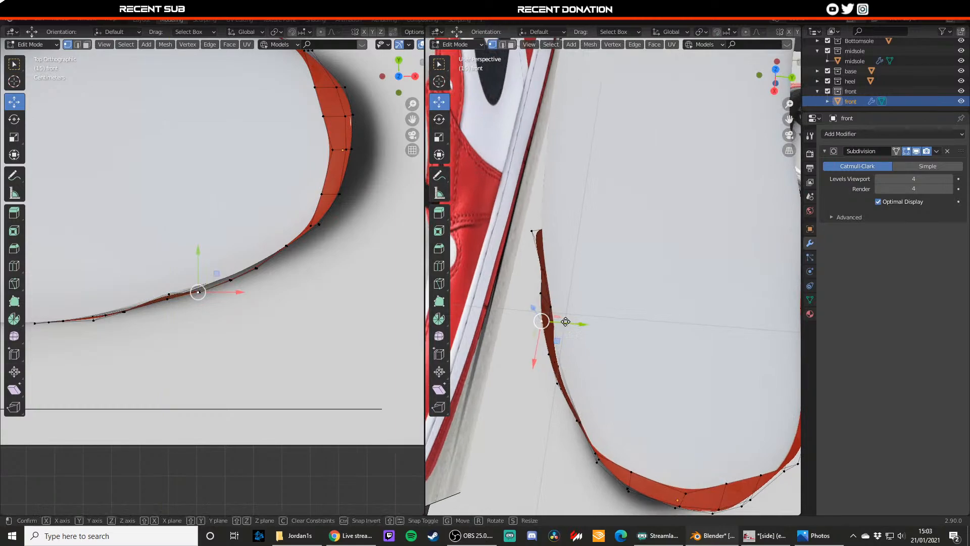
left_click_drag(566, 324, 581, 352)
left_click(571, 352)
- Pull the upper-edge vertices between the notch and the toe corner inward over the shoe body
middle_click_drag(581, 353, 609, 339)
left_click(608, 376)
middle_click_drag(607, 376, 574, 398)
left_click_drag(582, 382, 597, 415)
left_click(579, 450)
left_click_drag(600, 454, 599, 446)
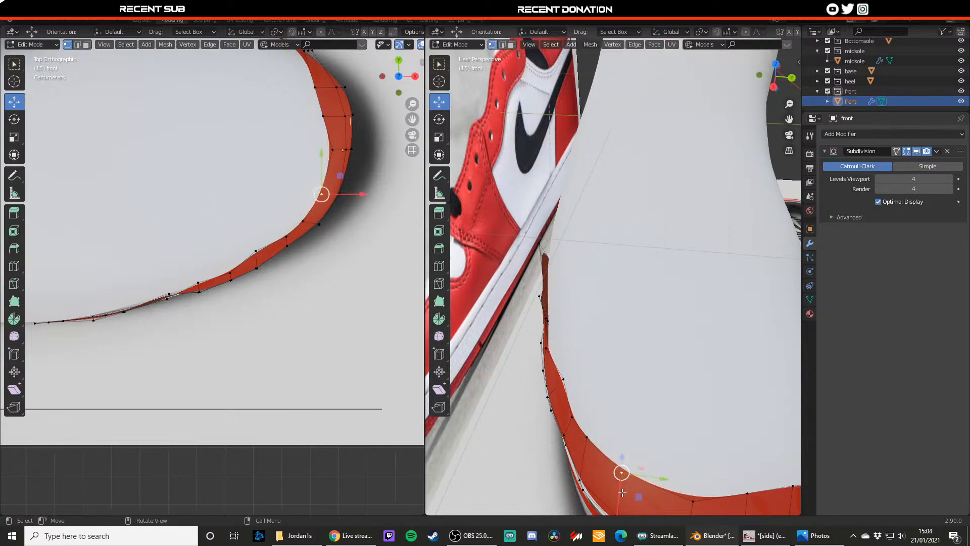
- Move the upper-edge vertices across the front of the toe backward along X over the shoe body
left_click(697, 512)
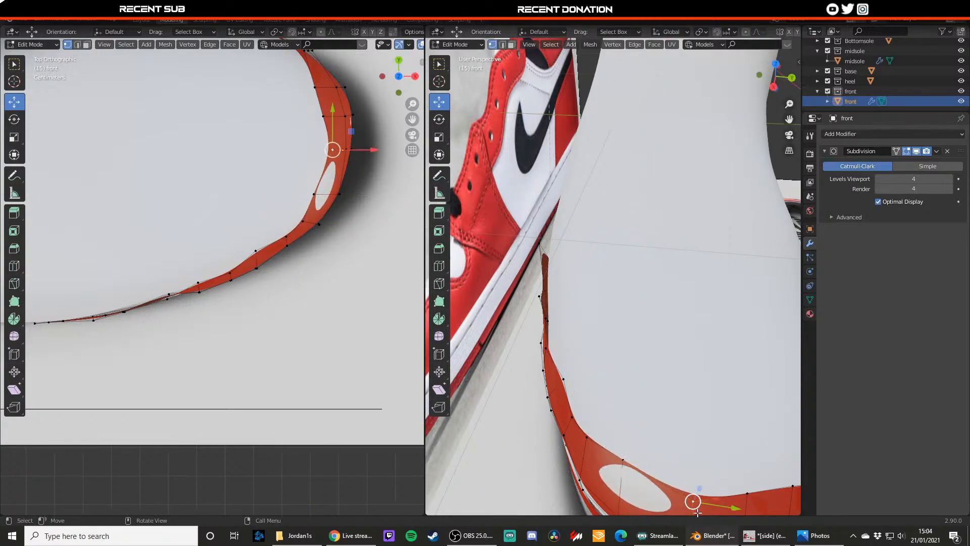
middle_click_drag(703, 480, 673, 418, "shift")
left_click_drag(654, 462, 654, 450)
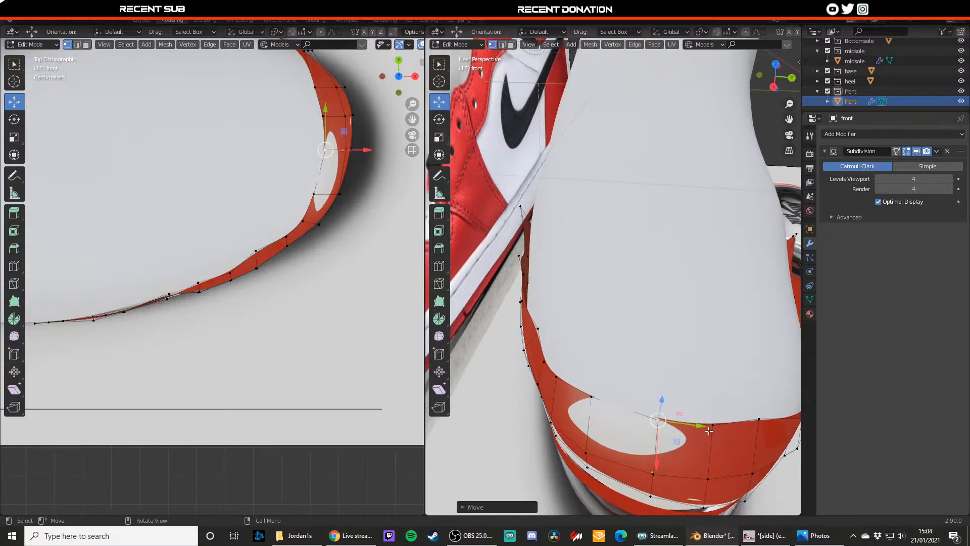
middle_click_drag(709, 432, 632, 478)
left_click(629, 481)
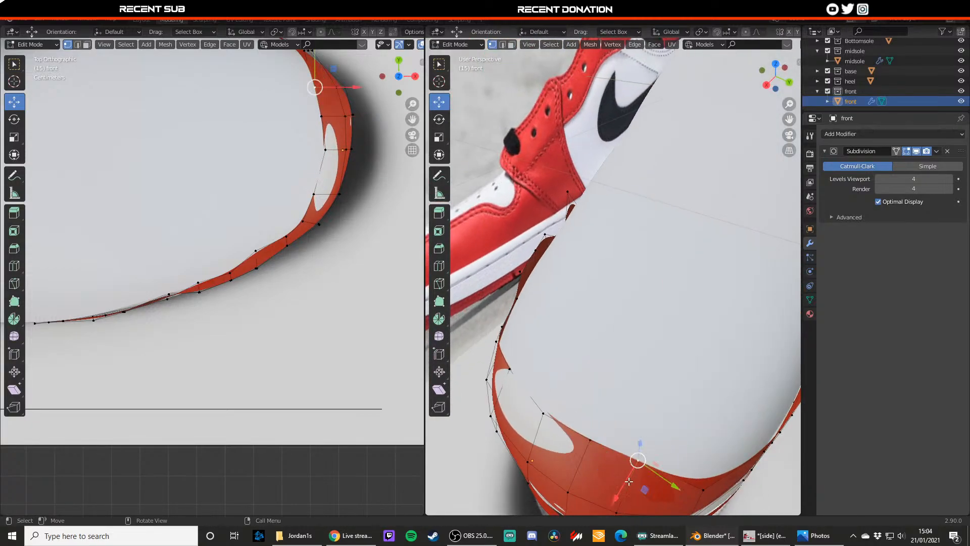
left_click_drag(629, 482, 635, 469)
- Move the upper-edge vertices along the opposite side of the toe panel inward along Y
middle_click_drag(636, 470, 515, 423)
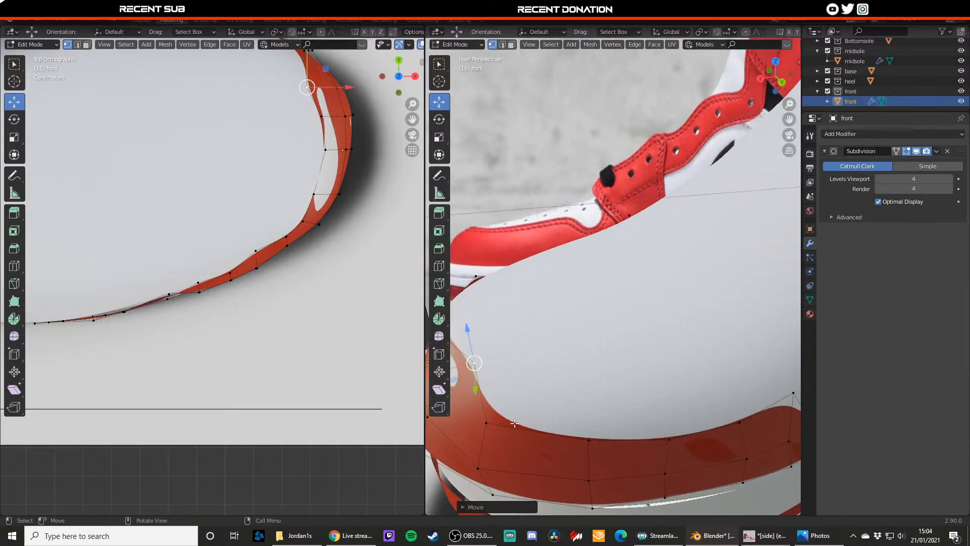
left_click(486, 437)
left_click_drag(466, 431, 483, 412)
left_click(584, 443)
left_click_drag(600, 454, 595, 441)
left_click(670, 441)
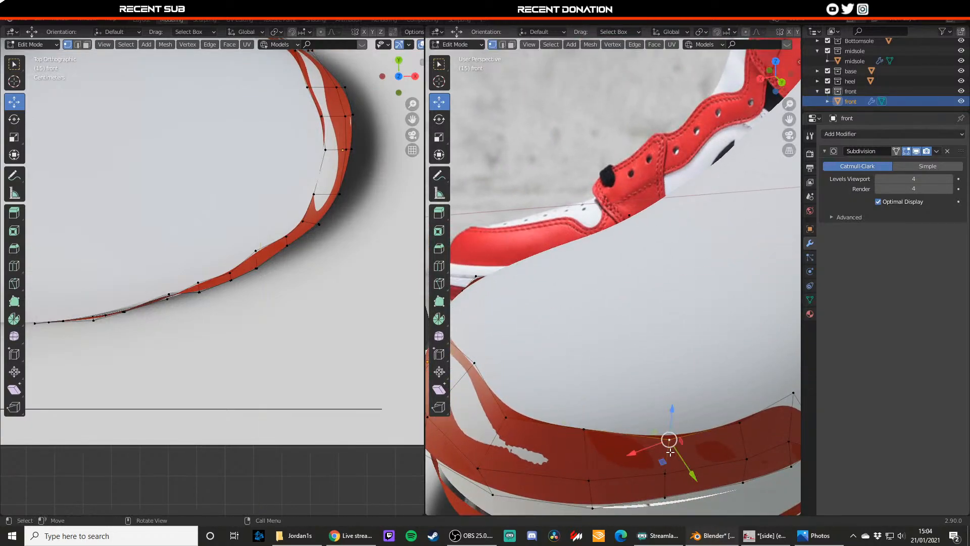
left_click_drag(686, 470, 674, 448)
left_click(740, 426)
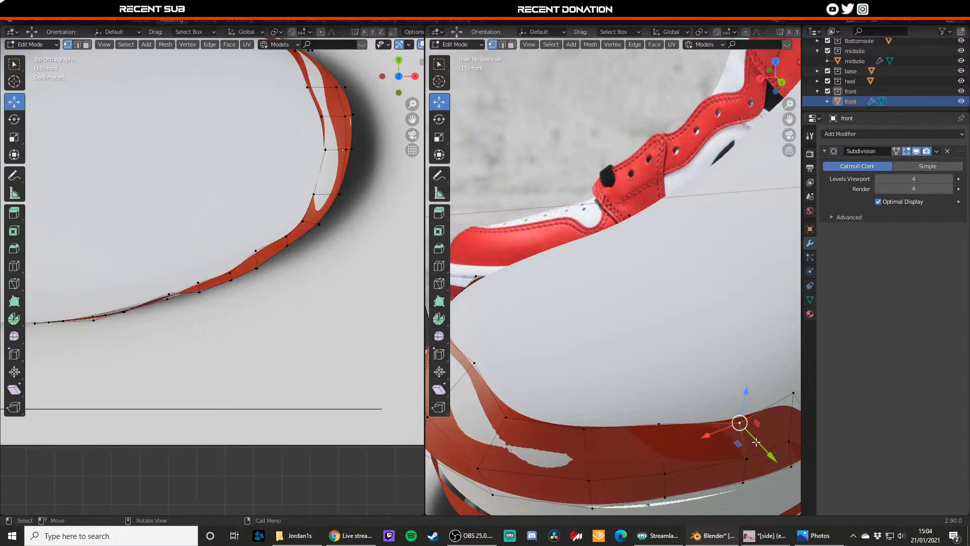
left_click_drag(758, 446, 740, 427)
- Examine the toe panel's fit against the shoe body from the side, with and without its editing cage
scroll(739, 428, "down", 4)
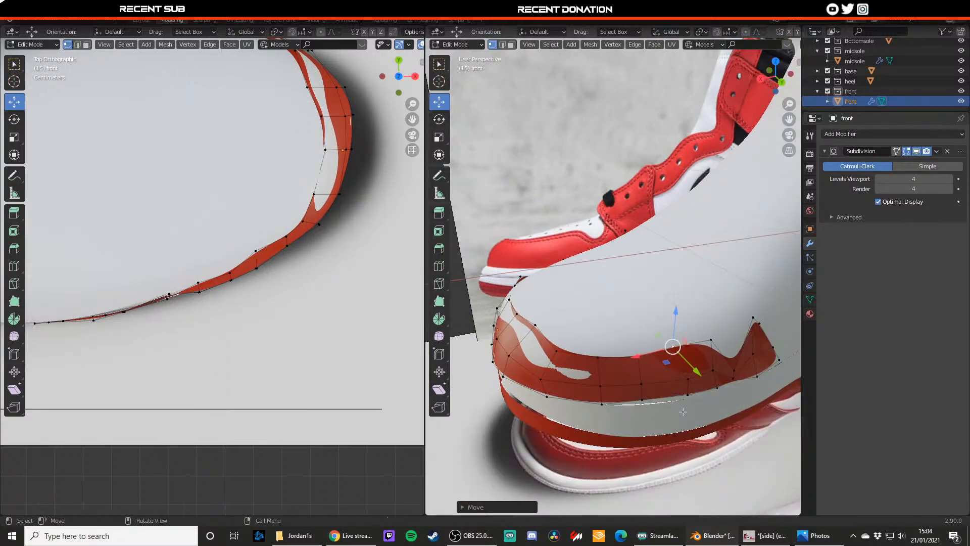
key("Tab")
middle_click_drag(740, 427, 620, 375)
key("Tab")
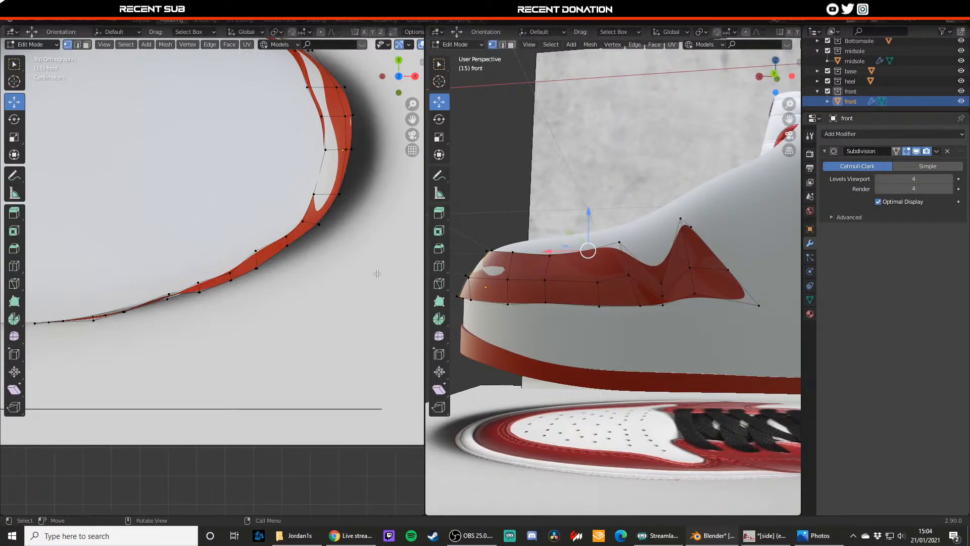
key("Tab")
left_click(793, 75)
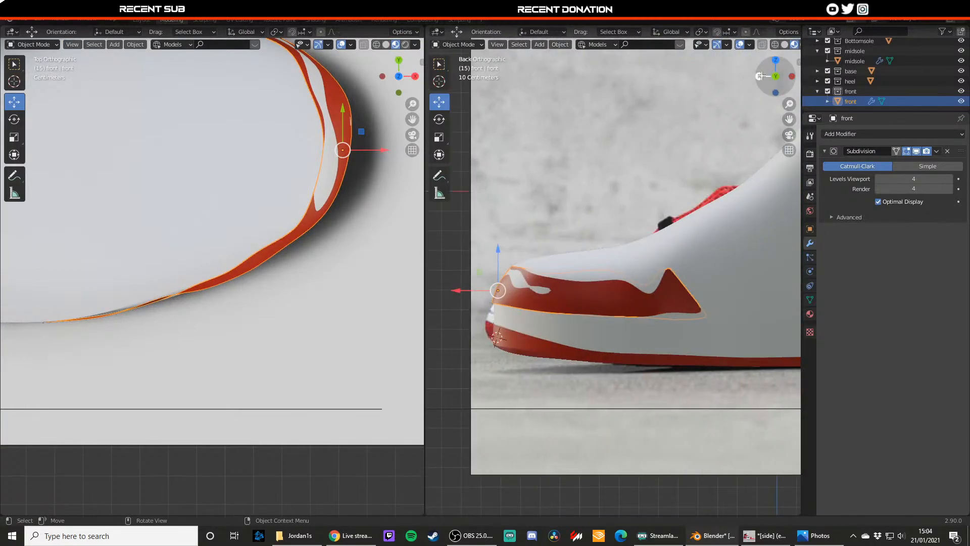
key("Tab")
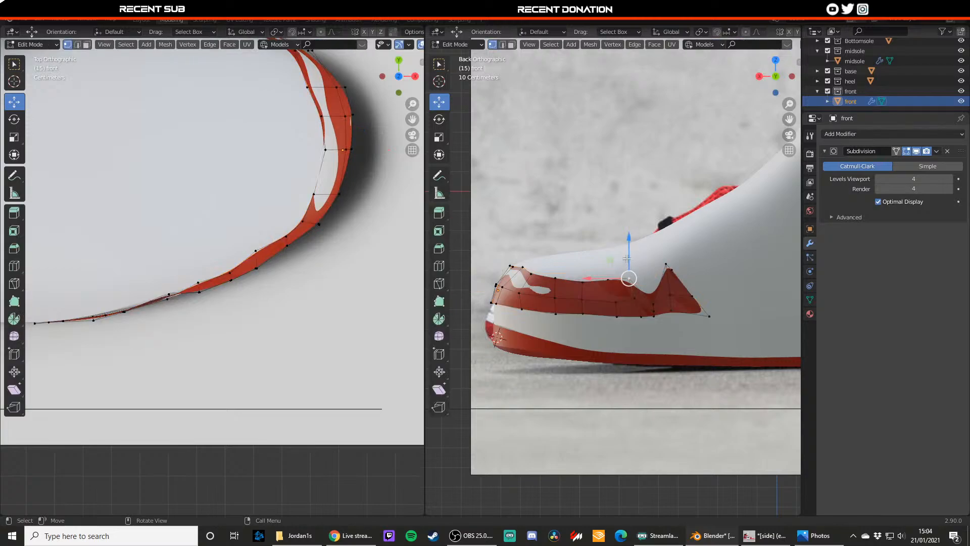
key("Tab")
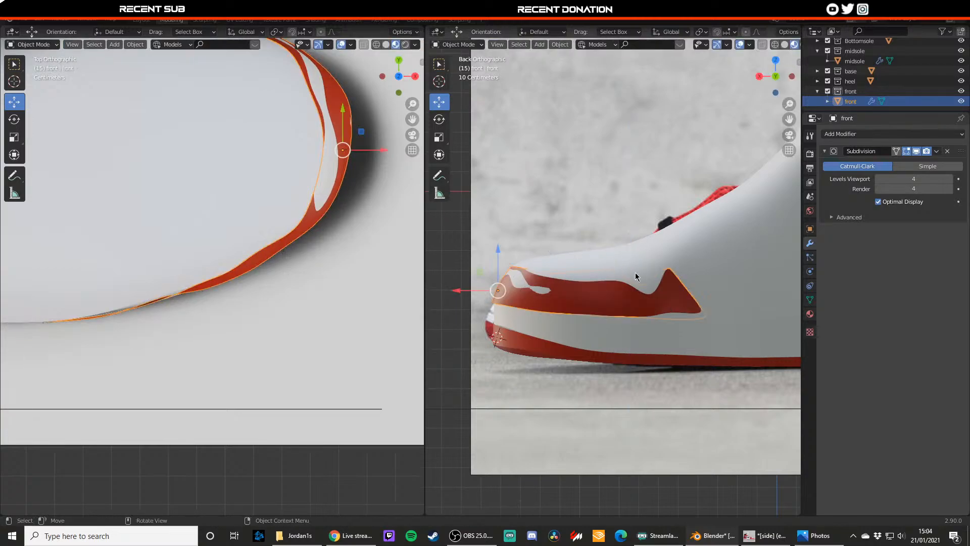
- Lower the toe panel's bottom-edge vertex beneath the triangular peak toward the midsole
key("Tab")
left_click_drag(673, 296, 672, 302)
key("Tab")
middle_click_drag(576, 254, 632, 257, "shift")
key("Tab")
scroll(588, 292, "up", 1)
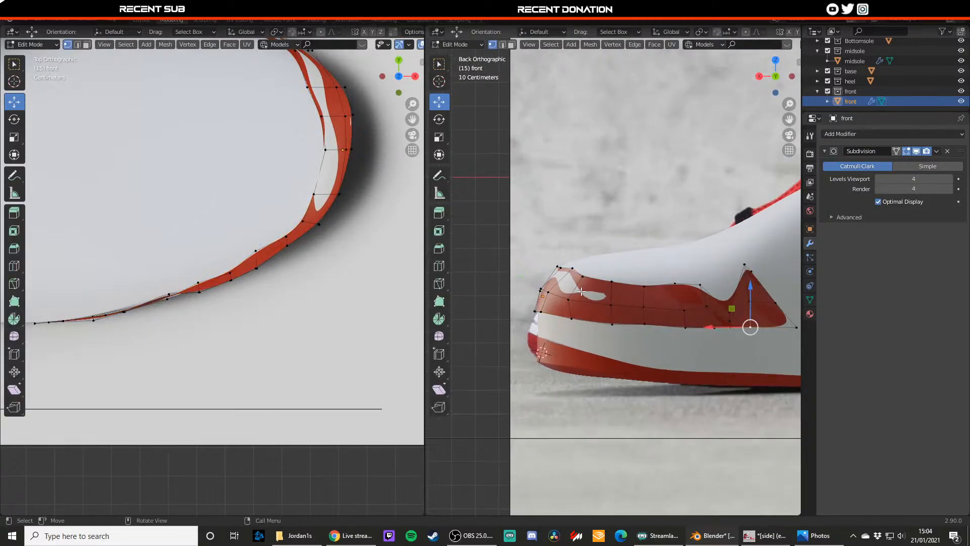
- Move the vertices around the toe corner outward to cover the exposed white base, undoing the last adjustment
left_click(569, 300)
left_click_drag(568, 281, 548, 270)
left_click(549, 292)
middle_click_drag(548, 270, 634, 310, "shift")
left_click(584, 296)
mouse_move(628, 289)
left_mouse_down()
mouse_move(608, 284)
mouse_move(626, 257)
mouse_move(620, 279)
left_mouse_up()
left_click(609, 308)
left_click(625, 278)
left_click(627, 280)
key("ctrl+z")
- Adjust the toe panel's corner vertices along X to close the gap where the white base shows through
middle_click_drag(620, 278, 593, 303)
left_click_drag(584, 297, 580, 296)
middle_click_drag(579, 297, 619, 305)
left_click(605, 267)
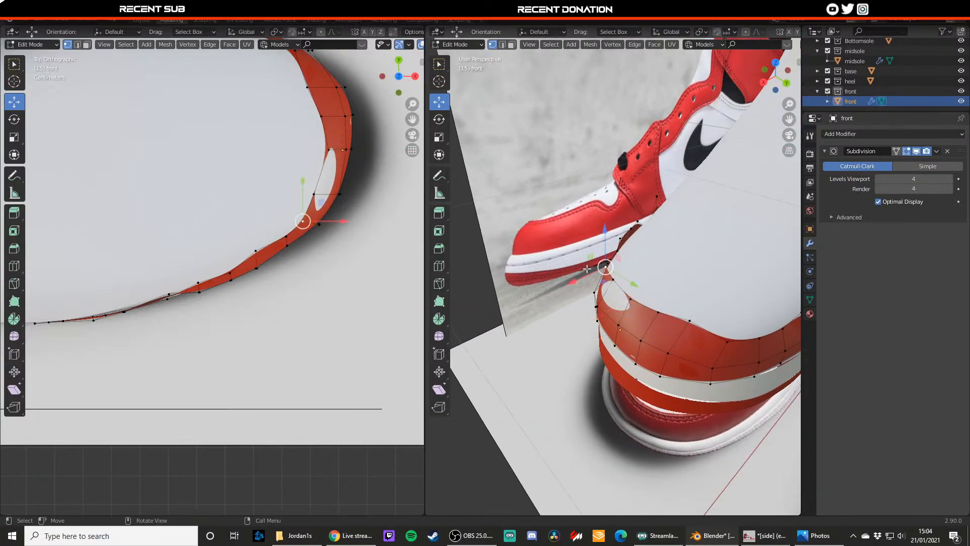
left_click_drag(577, 280, 580, 279)
left_click(598, 308)
left_click_drag(575, 316, 574, 316)
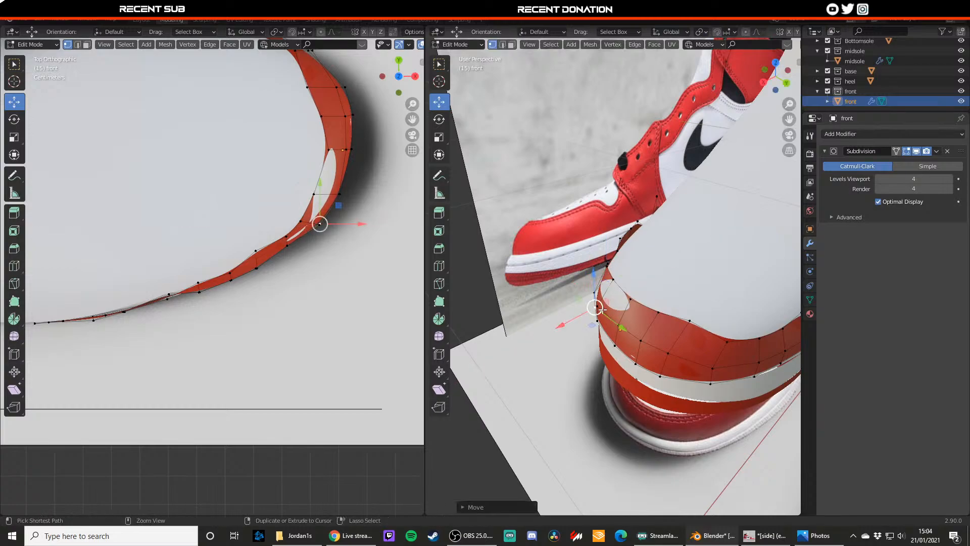
- Raise the vertices across the front of the toe panel and shift its upper corner vertex to cover the base
middle_click_drag(576, 313, 597, 284)
mouse_move(601, 277)
left_mouse_down()
mouse_move(636, 284)
mouse_move(604, 273)
left_mouse_up()
left_click(633, 313)
left_click(602, 299)
left_click(662, 320)
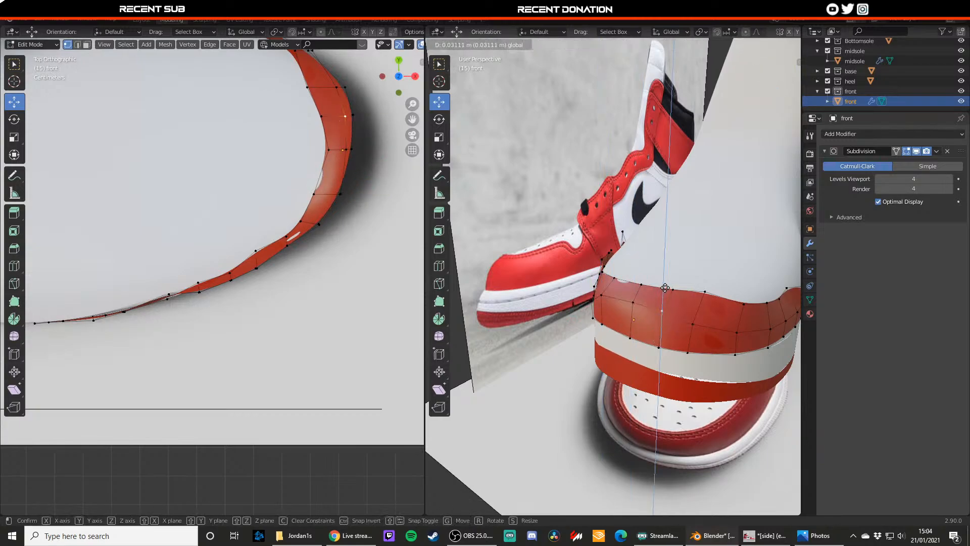
left_click(693, 319)
left_click(618, 281)
left_click(614, 279)
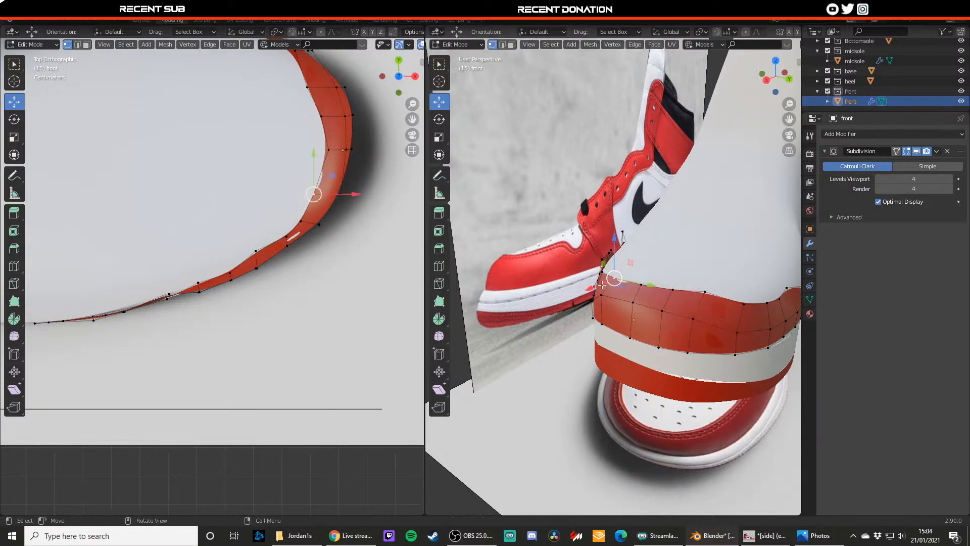
left_click_drag(591, 287, 595, 286)
- Raise the middle vertex on the side of the toe panel to cover the remaining white spot
key("Tab")
middle_click_drag(597, 283, 675, 281)
scroll(673, 283, "up", 3)
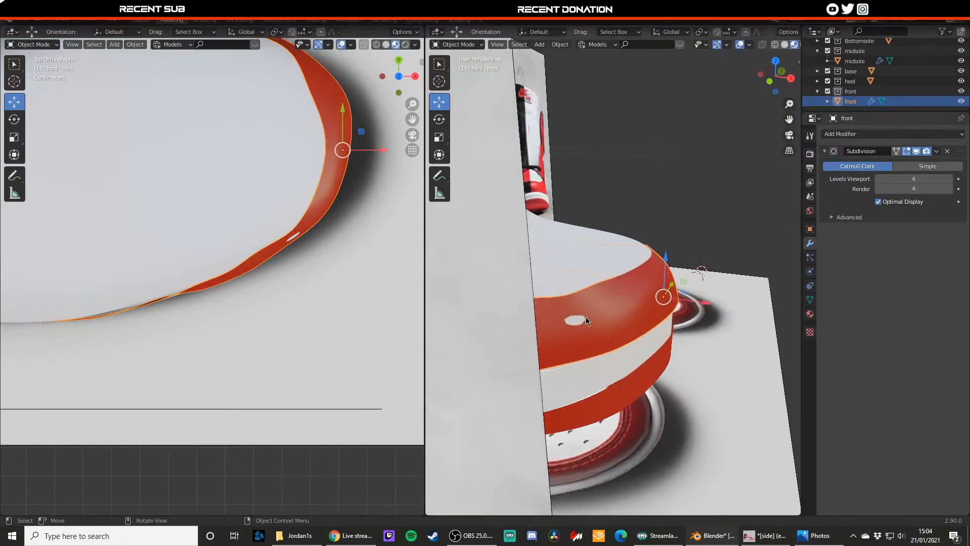
key("Tab")
left_click(565, 339)
left_click_drag(563, 314, 563, 310)
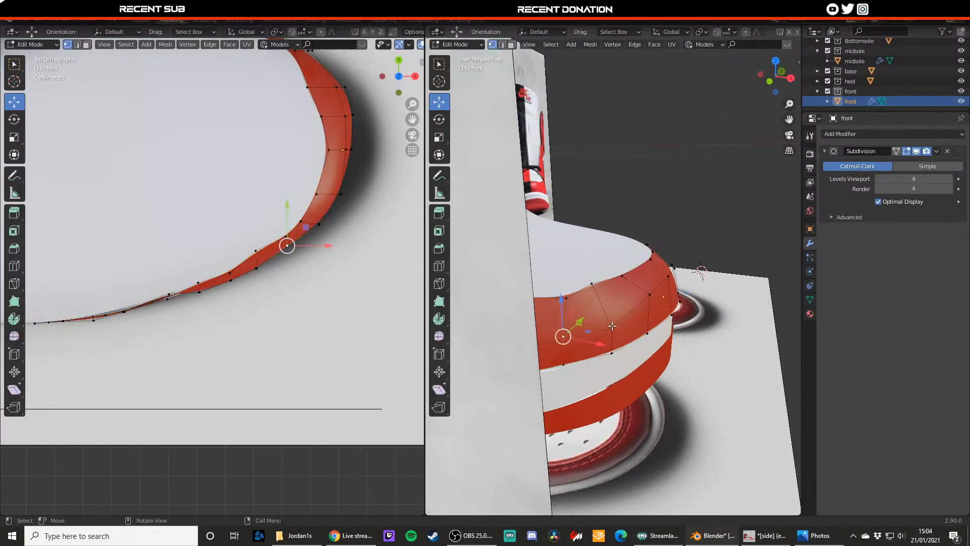
- Deselect the toe panel, select the bottom sole and inspect its vertices at the front of the shoe
key("Tab")
mouse_move(586, 321)
middle_mouse_down()
mouse_move(643, 316)
mouse_move(738, 233)
mouse_move(585, 295)
mouse_move(645, 323)
mouse_move(583, 315)
middle_mouse_up()
left_click(738, 233)
left_click(583, 314)
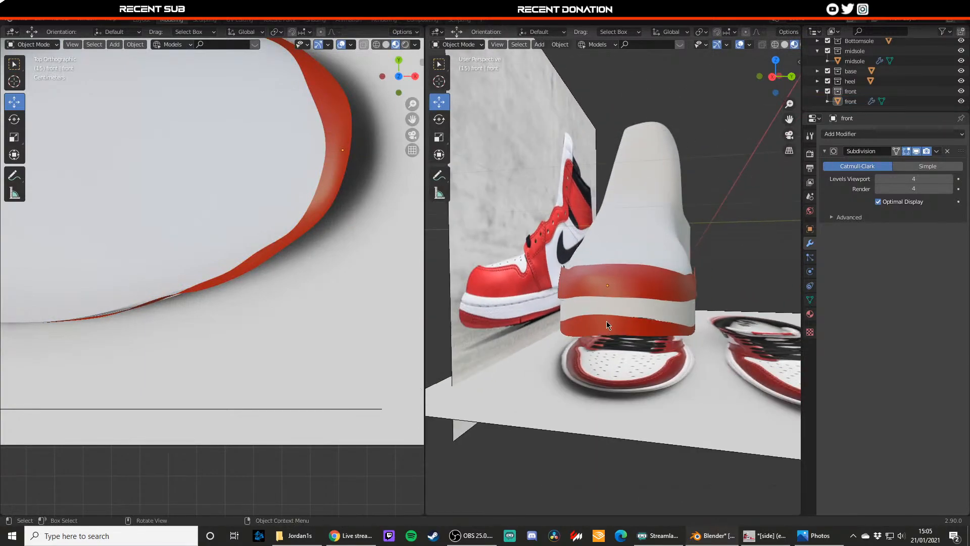
key("Tab")
key("Tab")
left_click(649, 333)
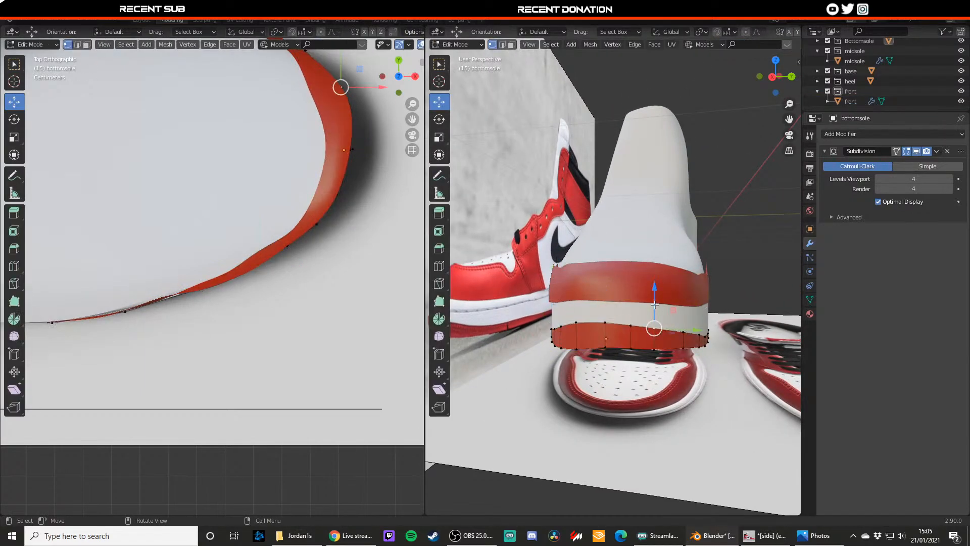
key("Tab")
key("Tab")
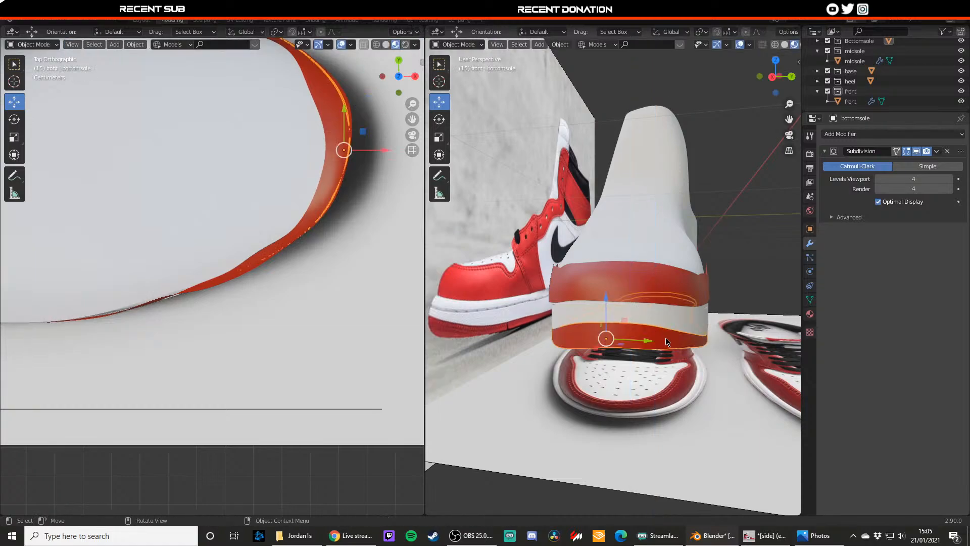
- Nudge two neighbouring upper-edge vertices of the red toe panel near the front of its side to fit the base
scroll(626, 364, "down", 5)
middle_click_drag(621, 363, 525, 337)
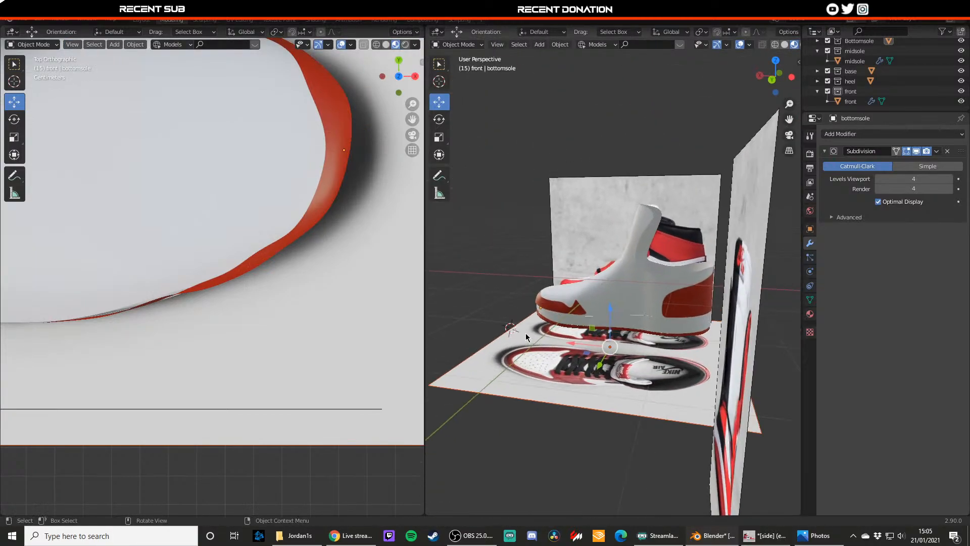
middle_click_drag(572, 160, 638, 311)
scroll(595, 325, "up", 5)
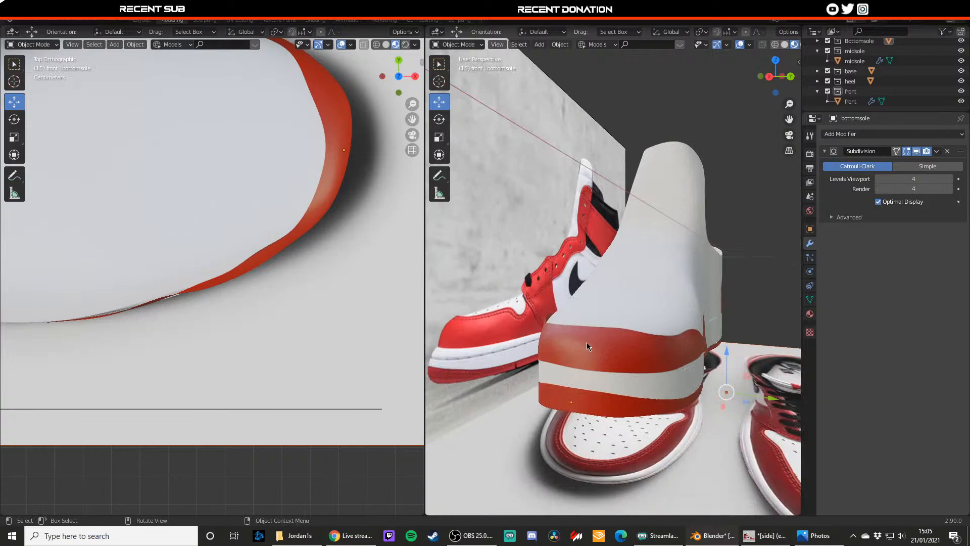
left_click(586, 342)
middle_click_drag(586, 343, 541, 358)
key("Tab")
left_click(516, 374)
left_click(502, 371)
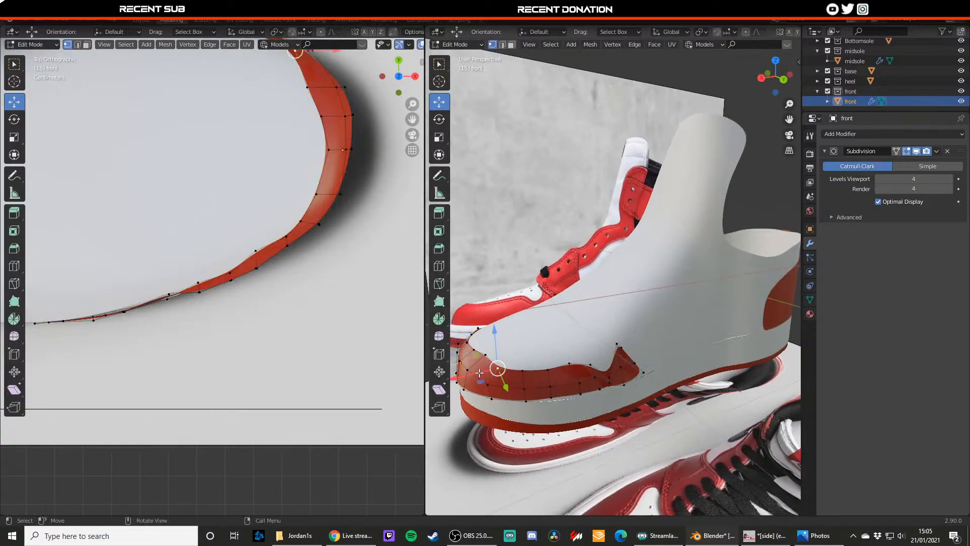
left_click_drag(479, 373, 499, 348)
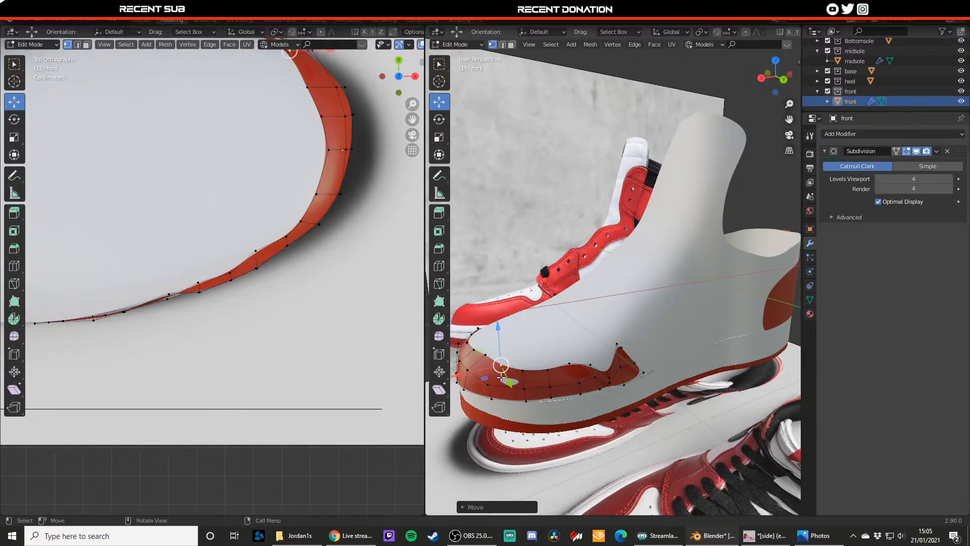
left_click_drag(509, 382, 510, 385)
left_click(522, 371)
left_click_drag(521, 348, 522, 351)
key("Tab")
- Lower an upper-edge vertex slightly along Z on the opposite side of the toe panel
middle_click_drag(563, 353, 517, 334)
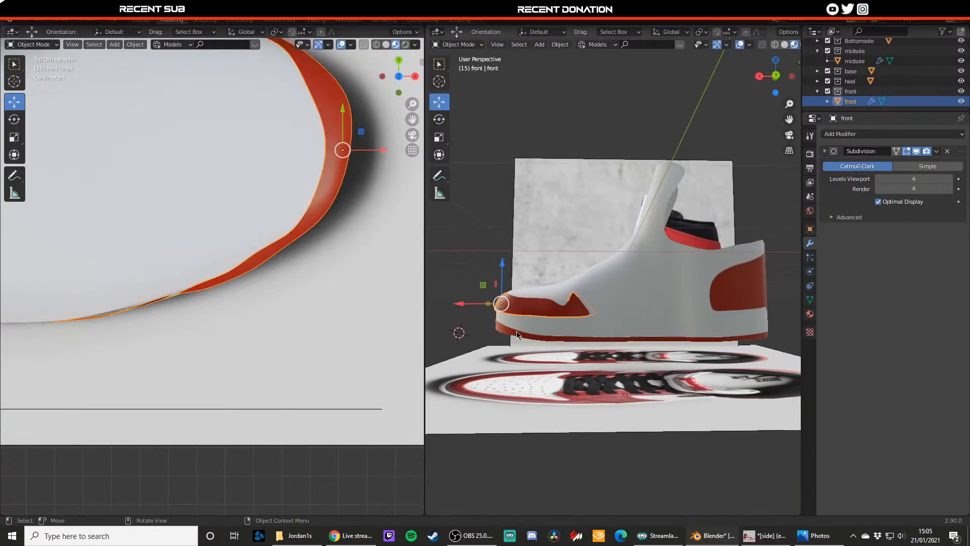
key("alt+a")
middle_click_drag(590, 222, 645, 329)
left_click(629, 338)
scroll(628, 338, "up", 3)
key("Tab")
left_click_drag(647, 329, 646, 332)
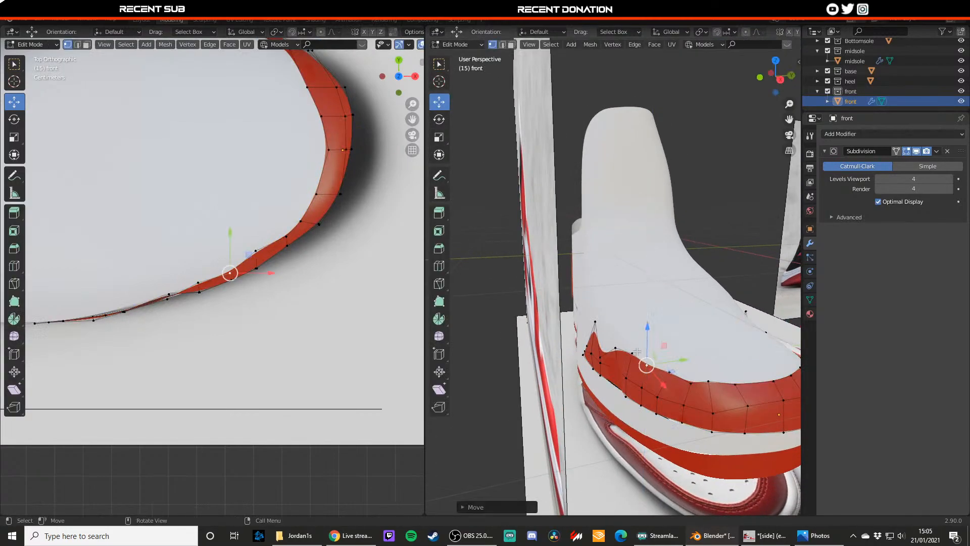
key("Tab")
middle_click_drag(637, 348, 660, 317)
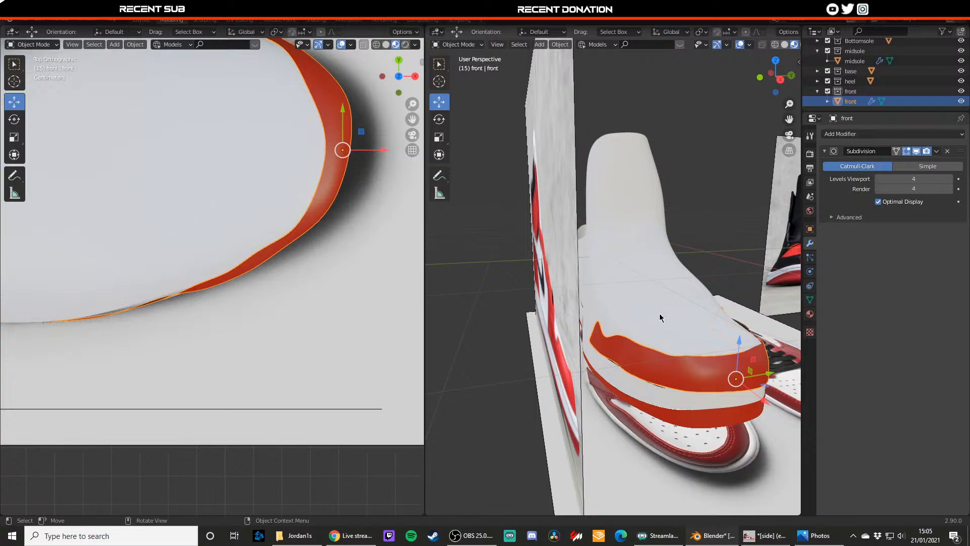
- Compare the toe panel's outline with the top-view reference photo using see-through wireframe display
scroll(290, 268, "down", 4)
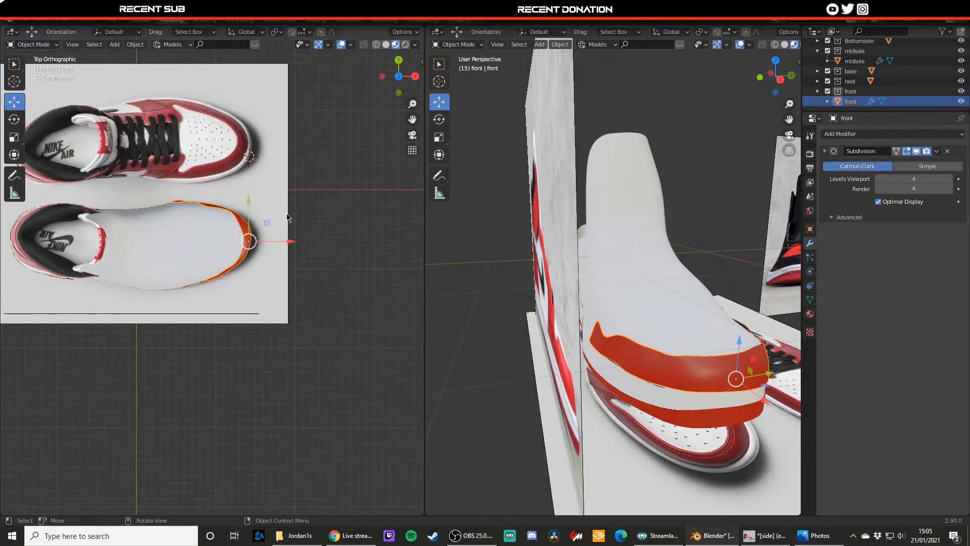
scroll(253, 226, "up", 2)
key("alt+z")
scroll(205, 240, "up", 1)
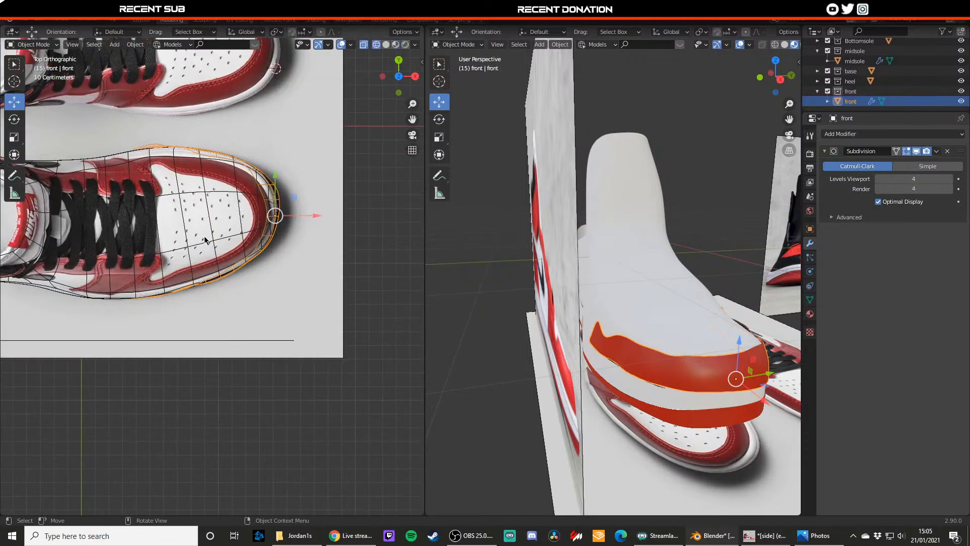
scroll(205, 241, "down", 1)
key("alt+z")
scroll(216, 295, "down", 1)
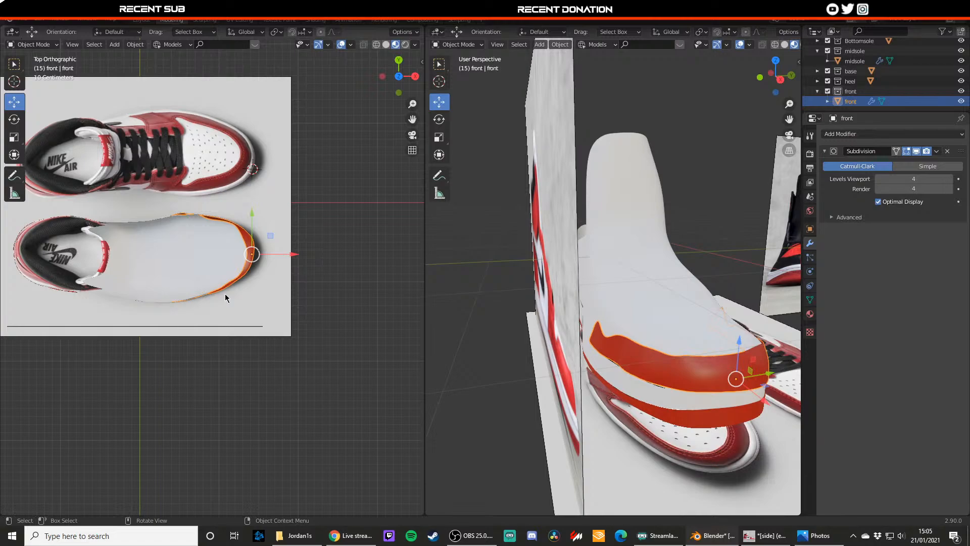
scroll(235, 291, "up", 5)
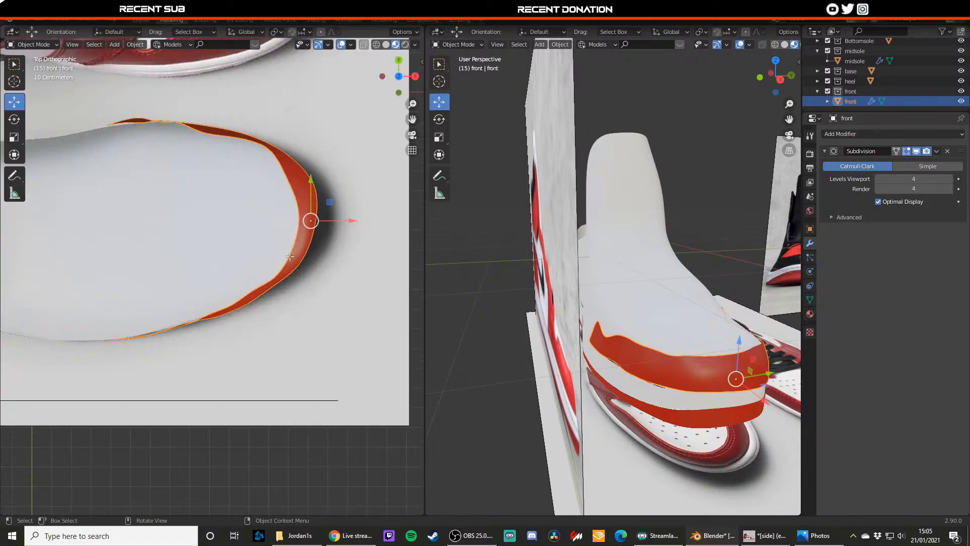
key("Tab")
scroll(272, 249, "down", 4)
key("Tab")
scroll(236, 256, "up", 5)
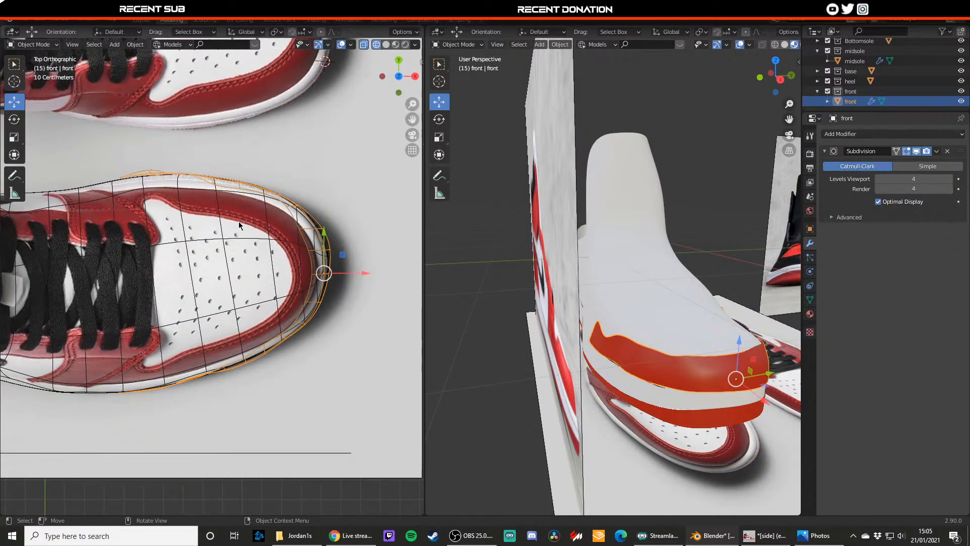
middle_click_drag(239, 224, 238, 277, "shift")
scroll(214, 274, "down", 3)
- Try raising the whole toe panel along Z and undo the move
middle_click_drag(686, 335, 547, 323)
scroll(543, 296, "up", 1)
key("g")
key("z")
left_click(571, 327)
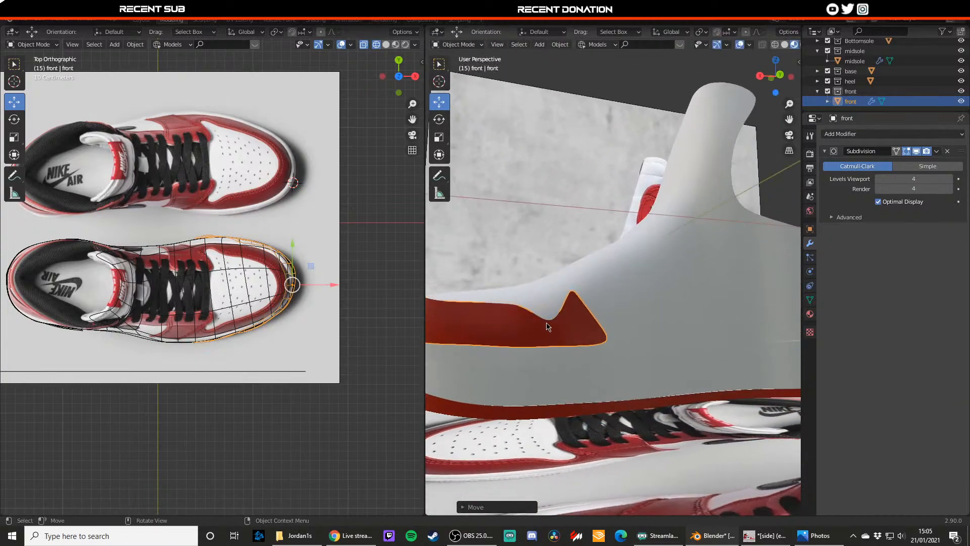
key("ctrl+z")
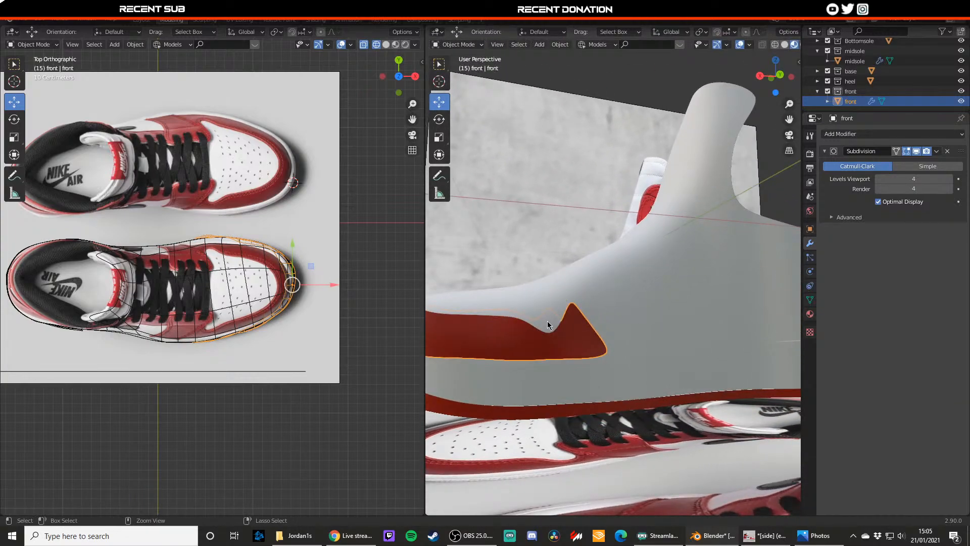
- Compare the toe panel with the side reference photo in the Back wireframe view, and return to Material Preview shading
left_click(781, 75)
middle_click_drag(526, 266, 608, 247, "shift")
key("Tab")
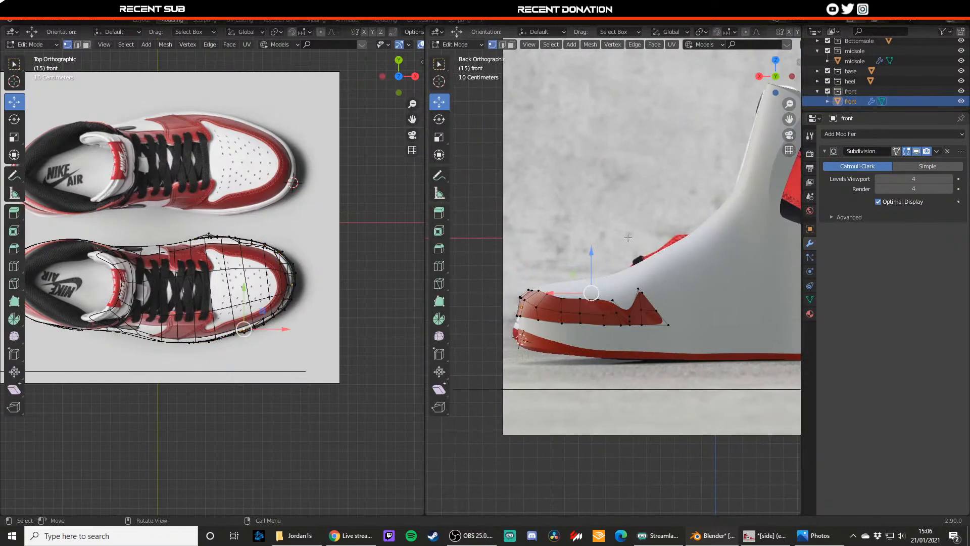
key("Tab")
key("z")
left_click(545, 251)
scroll(545, 251, "up", 1)
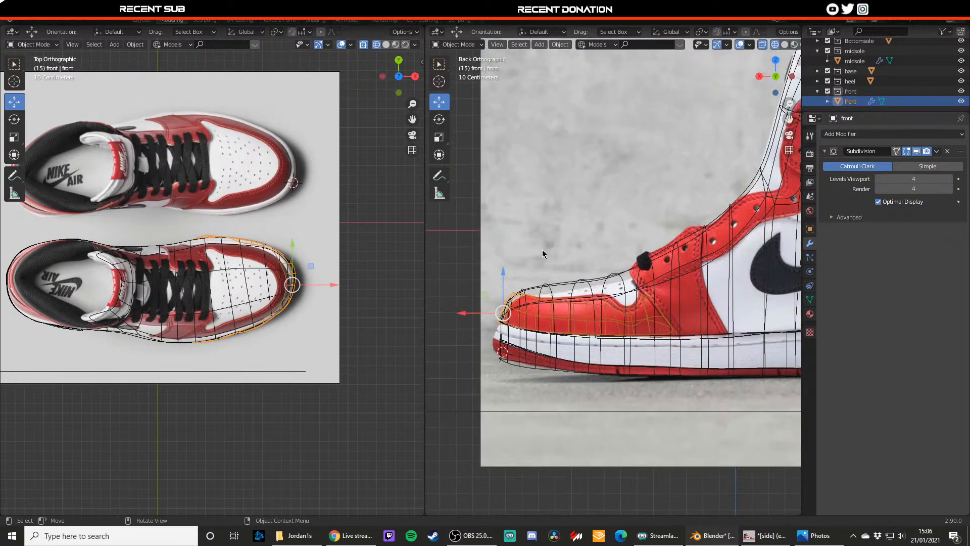
key("Tab")
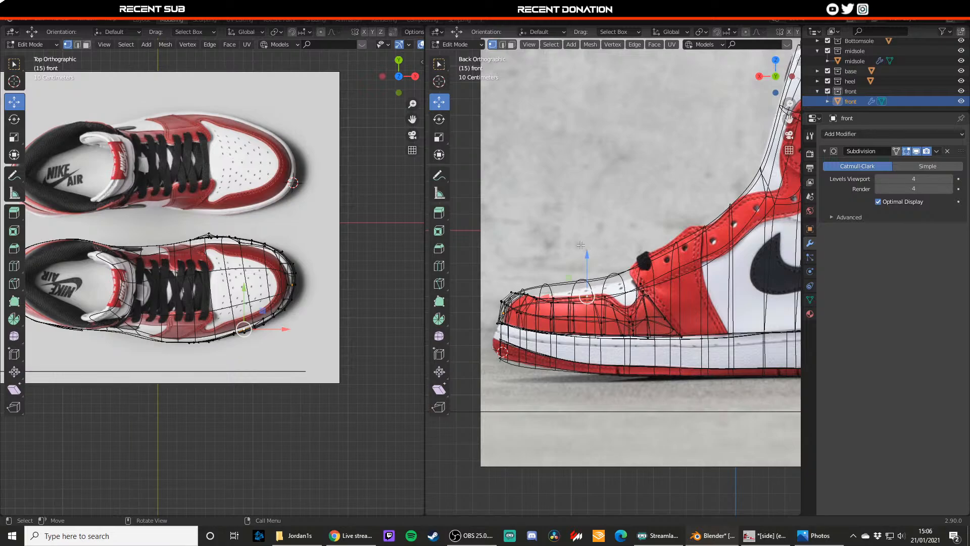
middle_click_drag(602, 253, 632, 296)
key("z")
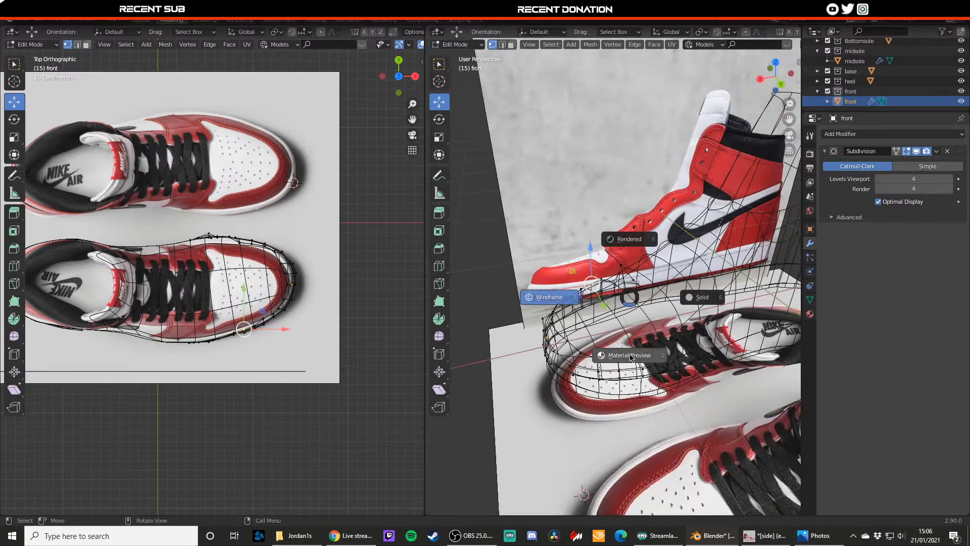
left_click(630, 350)
middle_click_drag(632, 350, 619, 310)
left_click(598, 341, "alt")
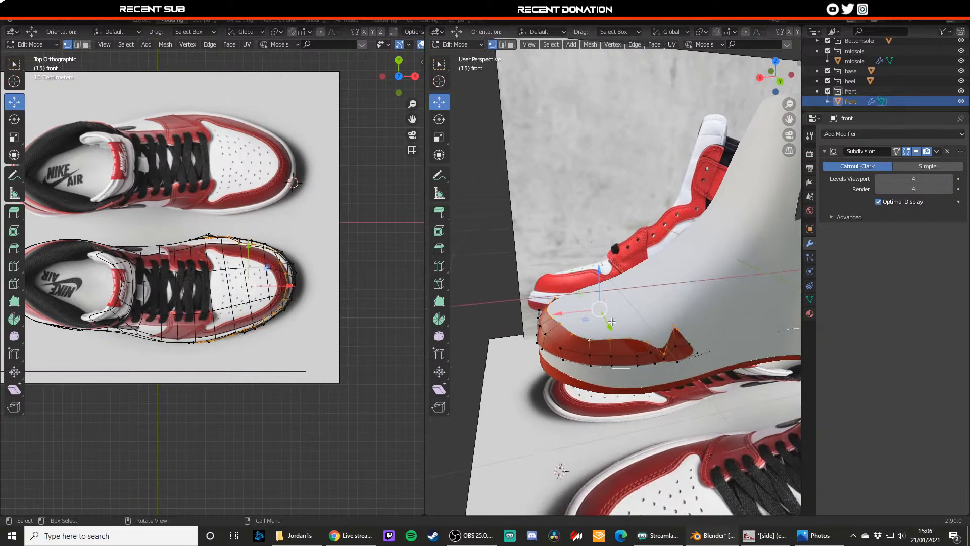
key("g")
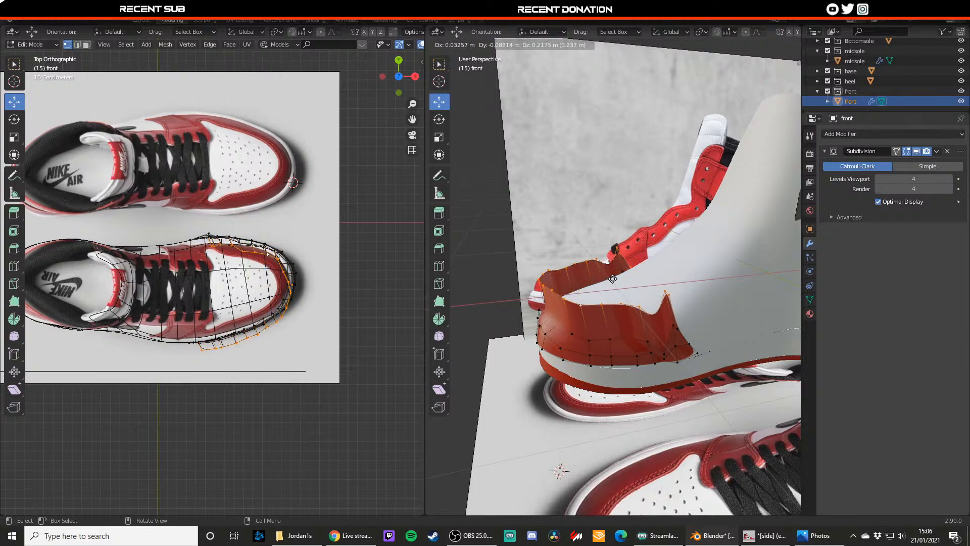
right_click(613, 279)
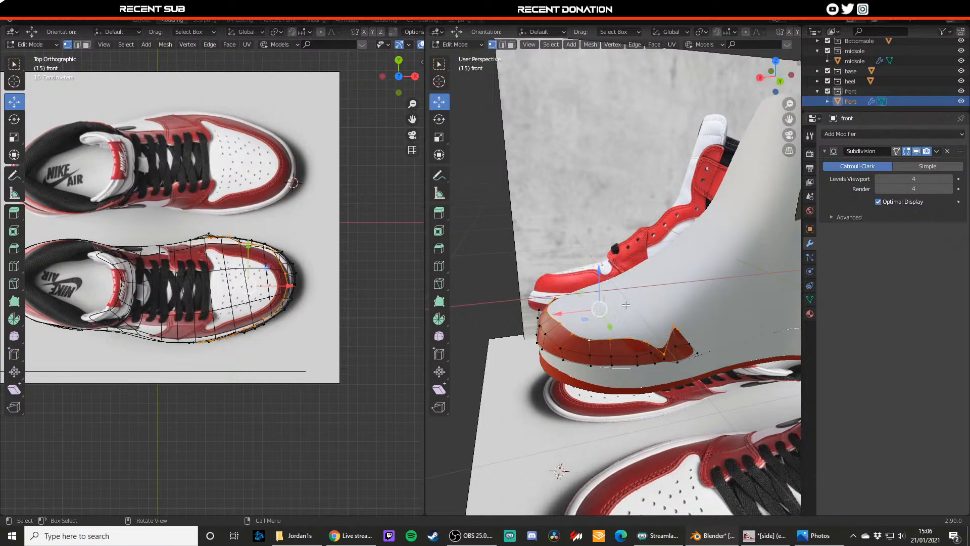
- Extrude the toe panel's upper edges around the toe, leaving out the pointed side tips, upward over the toe box
left_click(647, 343)
key("2")
left_click(635, 341)
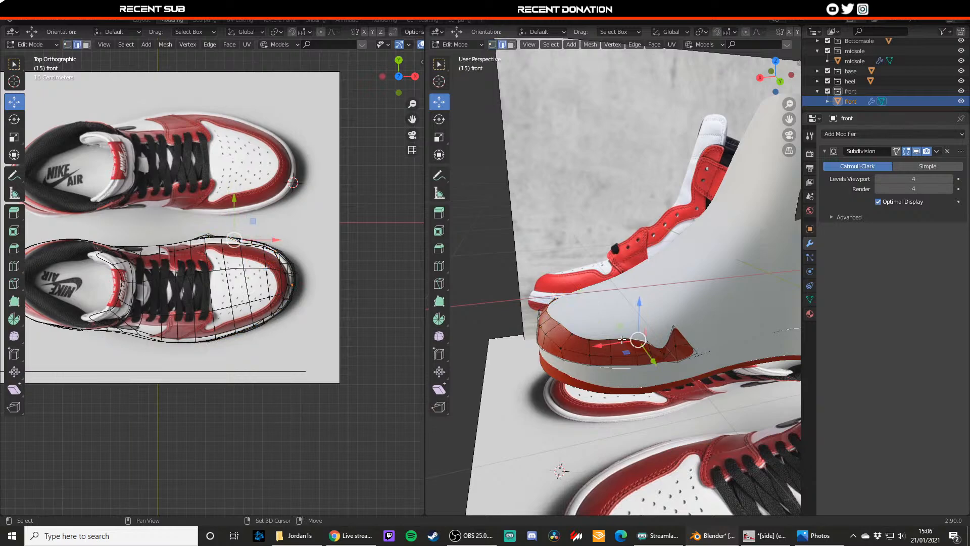
left_click(621, 341, "shift")
left_click(601, 341, "shift")
left_click(583, 338, "shift")
left_click(563, 330, "shift")
left_click(555, 324, "shift")
mouse_move(557, 326)
middle_mouse_down()
mouse_move(632, 346)
mouse_move(581, 337)
mouse_move(626, 344)
mouse_move(619, 284)
mouse_move(558, 327)
middle_mouse_up()
left_click(607, 336, "shift")
left_click(589, 328, "shift")
scroll(627, 346, "up", 1)
left_click(623, 356, "shift")
left_click(608, 347, "shift")
left_click(603, 341, "shift")
left_click(609, 331, "shift")
left_click(598, 321, "shift")
scroll(619, 283, "up", 3)
left_click(578, 321, "shift")
key("g")
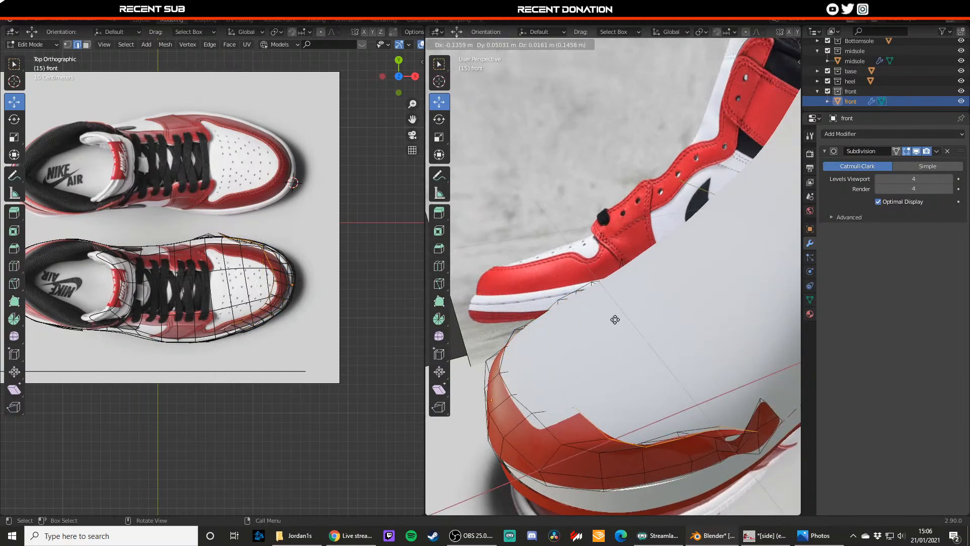
left_click(595, 288)
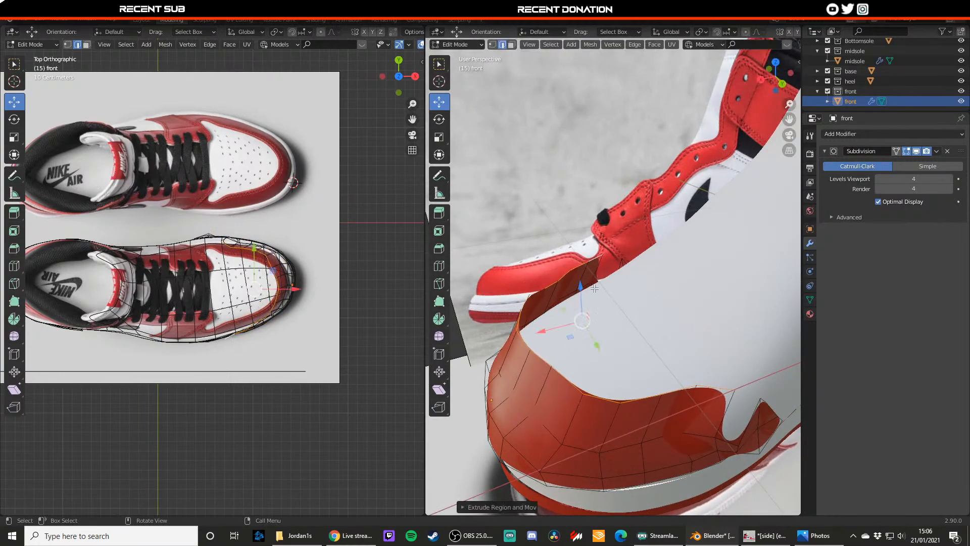
- Scale the extruded rim inward and align it with the top-view reference, shifting it along X and about 0.044 m along Y
key("s")
left_click(586, 297)
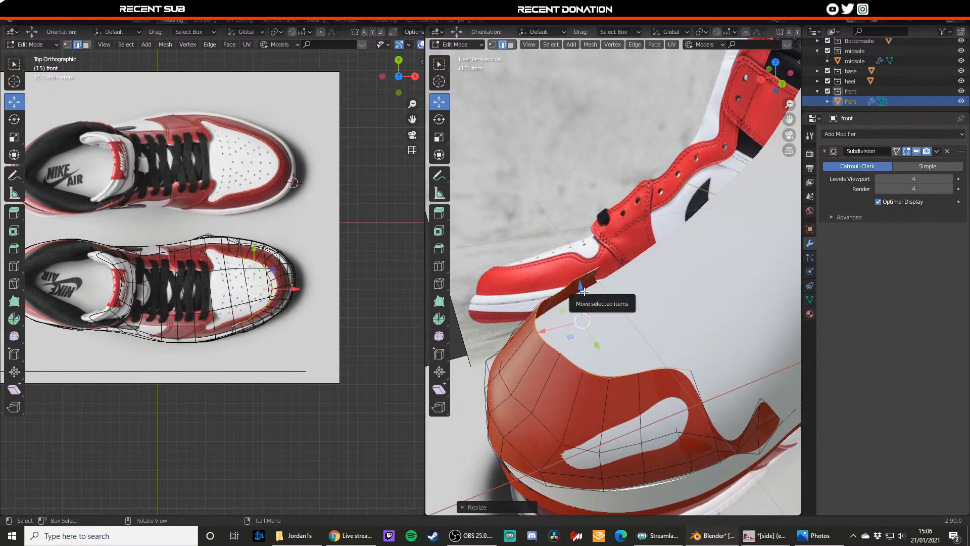
scroll(318, 297, "up", 2)
left_click_drag(316, 295, 315, 296)
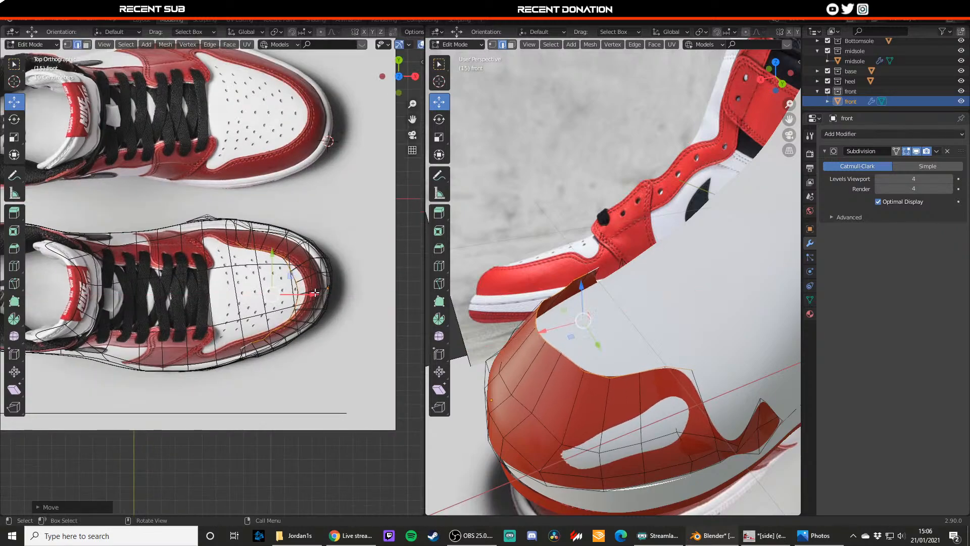
left_click_drag(274, 267, 273, 259)
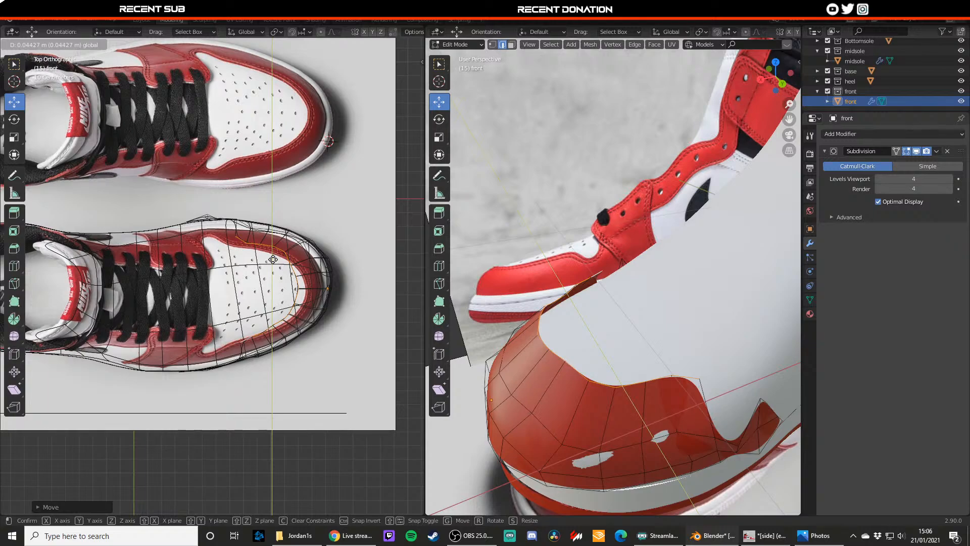
left_click_drag(273, 259, 273, 259)
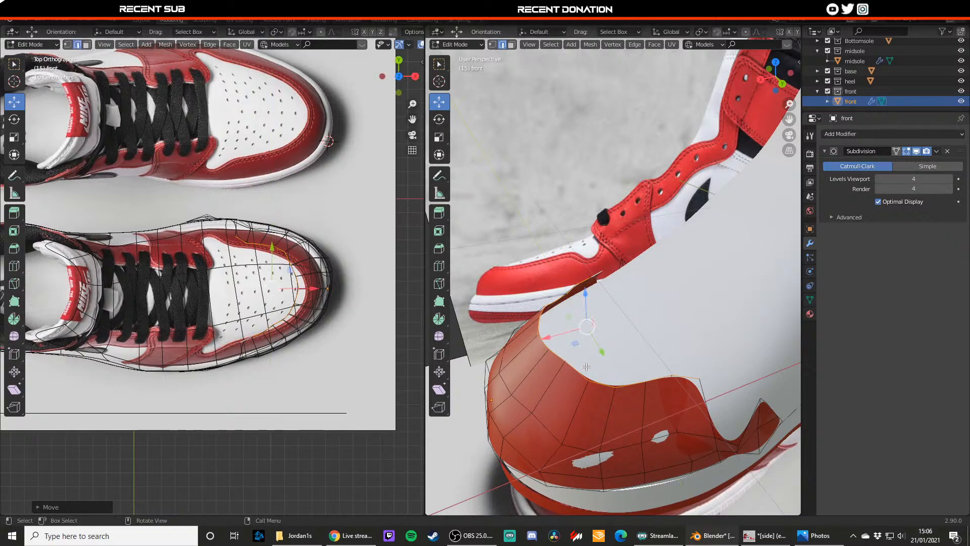
- Switch to vertex selection and inspect the extended toe panel from the side and front in Object Mode
key("1")
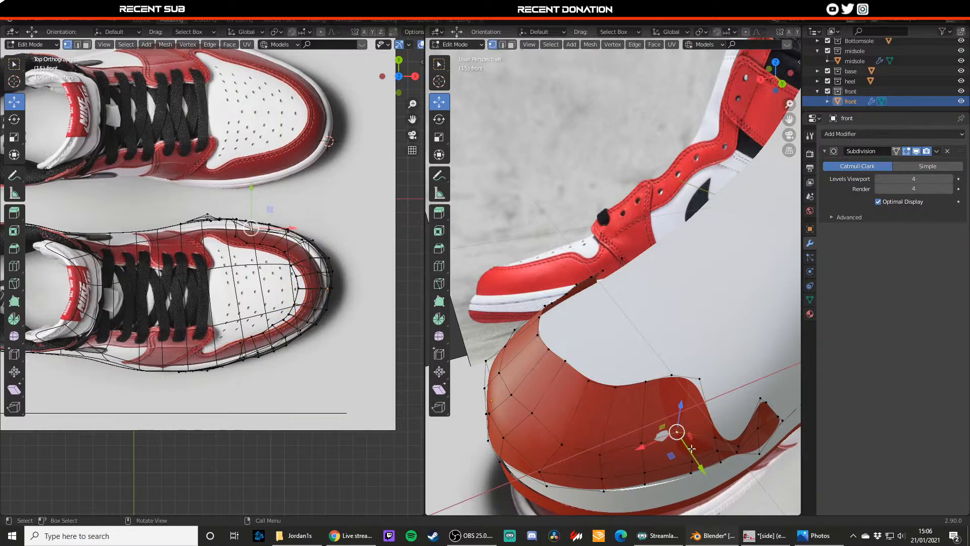
key("Tab")
scroll(596, 381, "up", 4)
scroll(595, 376, "down", 4)
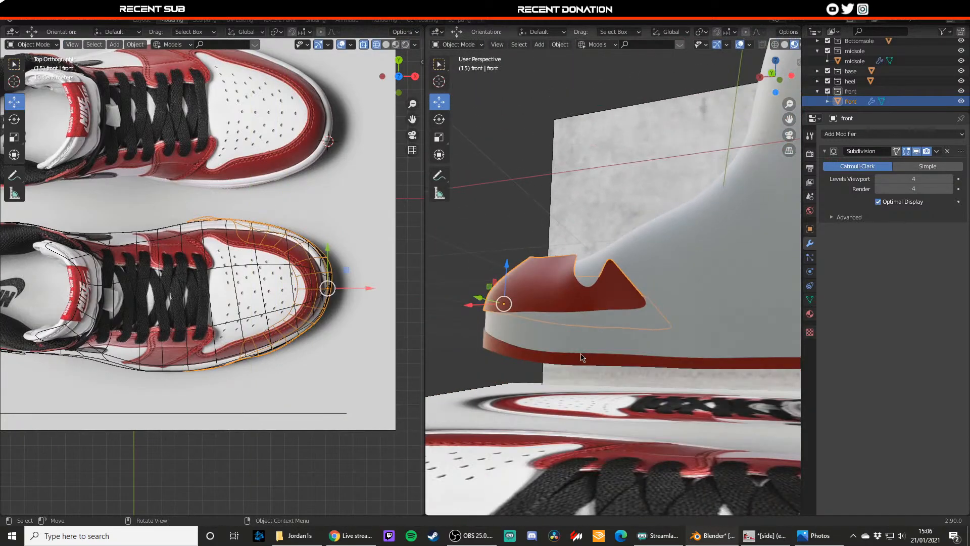
middle_click_drag(580, 356, 619, 369)
scroll(608, 350, "down", 4)
scroll(592, 357, "up", 4)
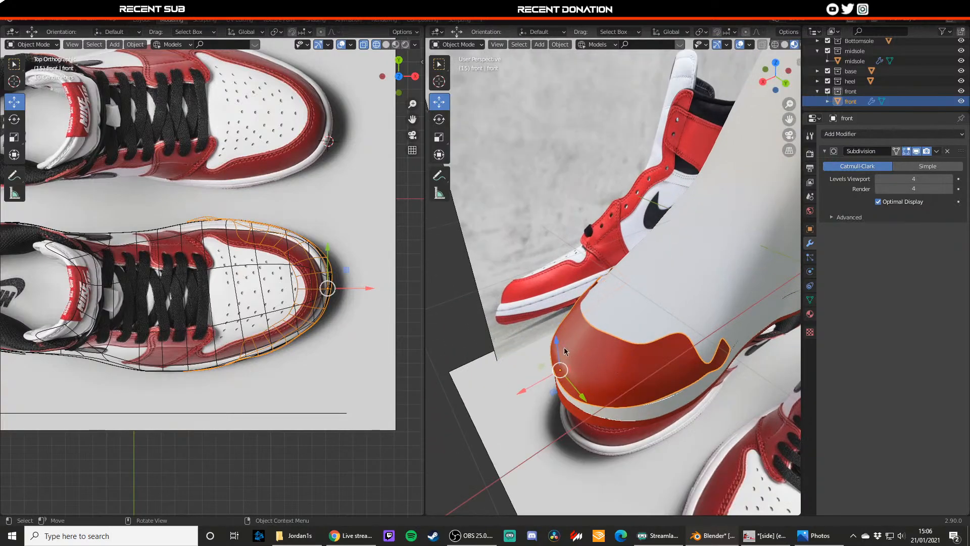
- Move the new rim's vertices around the toe tip onto the inner edge of the red panel in the top-view reference
scroll(324, 318, "up", 2)
scroll(284, 347, "up", 1)
key("Tab")
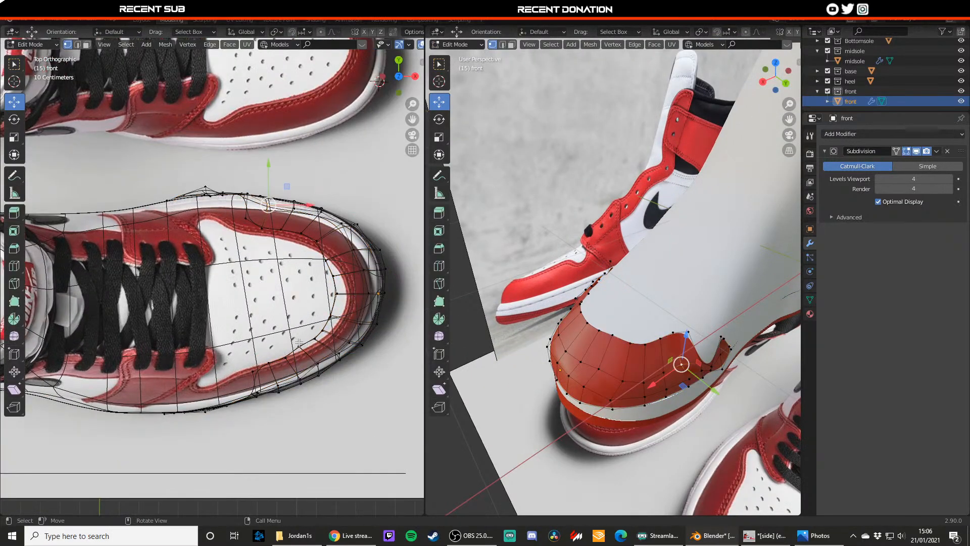
left_click(299, 348)
left_click_drag(316, 334, 365, 269)
left_click(328, 331)
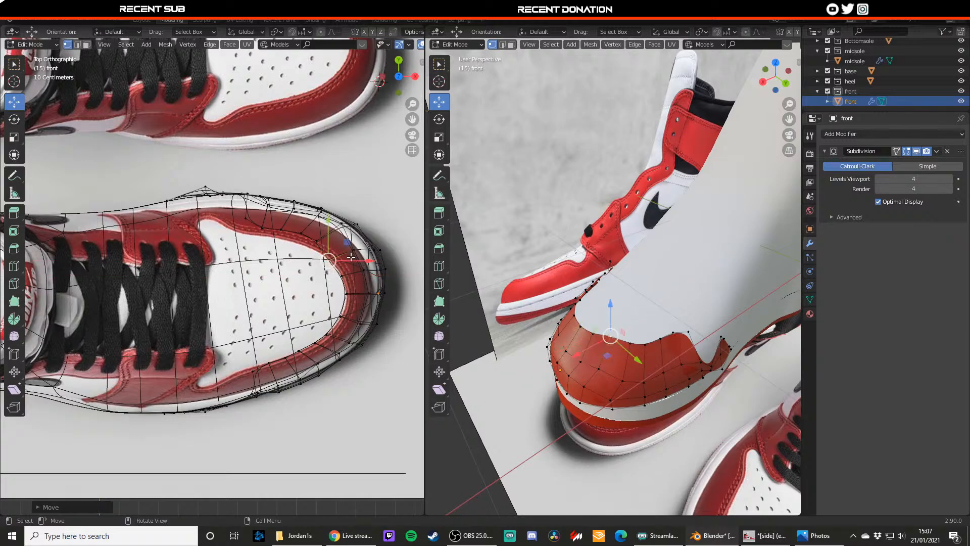
- Reposition the rim vertices along the toe panel's far side to follow the red panel's inner stitching line in the top view
left_click(317, 240)
left_click(317, 240)
left_click_drag(318, 238, 243, 224)
left_click(303, 233)
left_click(282, 229)
left_click(261, 229)
left_click(246, 218)
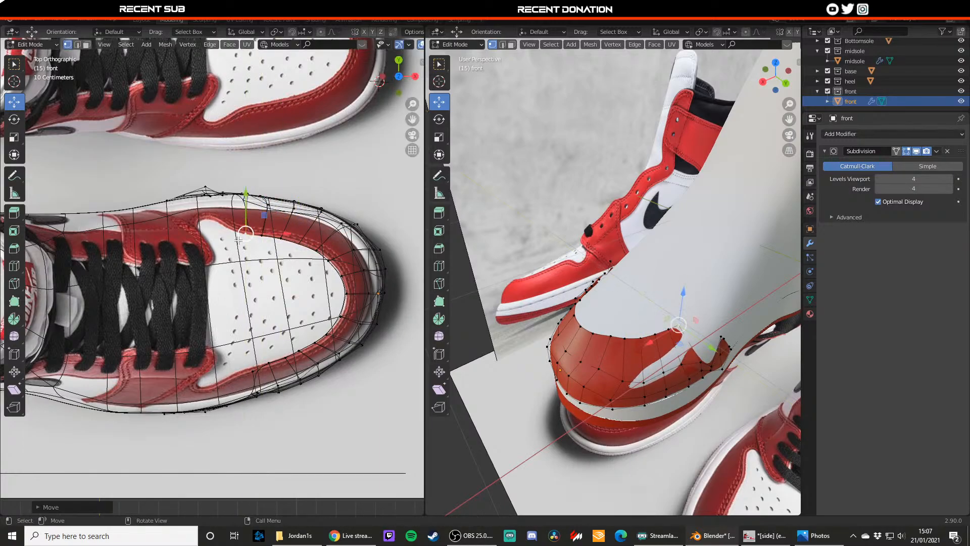
key("Tab")
key("Tab")
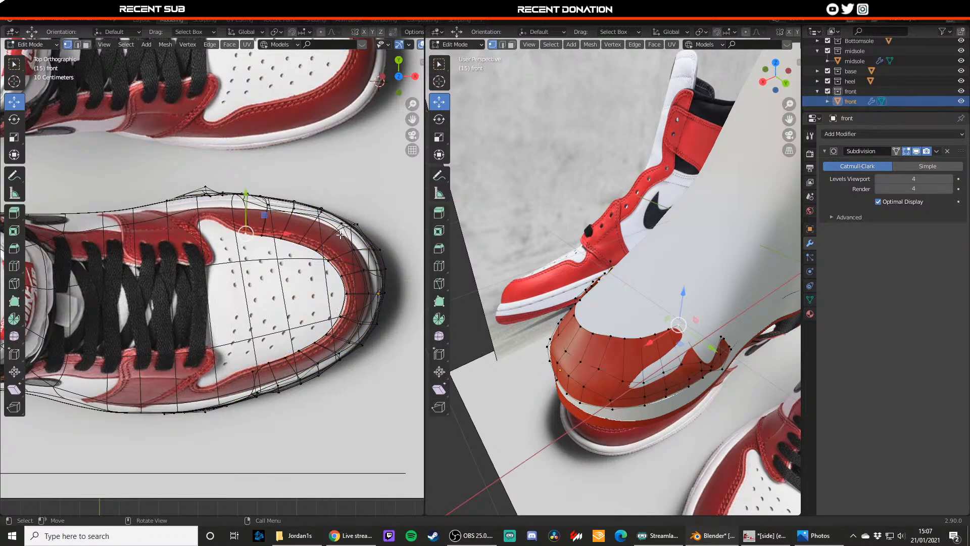
- Compare the toe panel with the side reference photo in back orthographic view using wireframe shading
key("Tab")
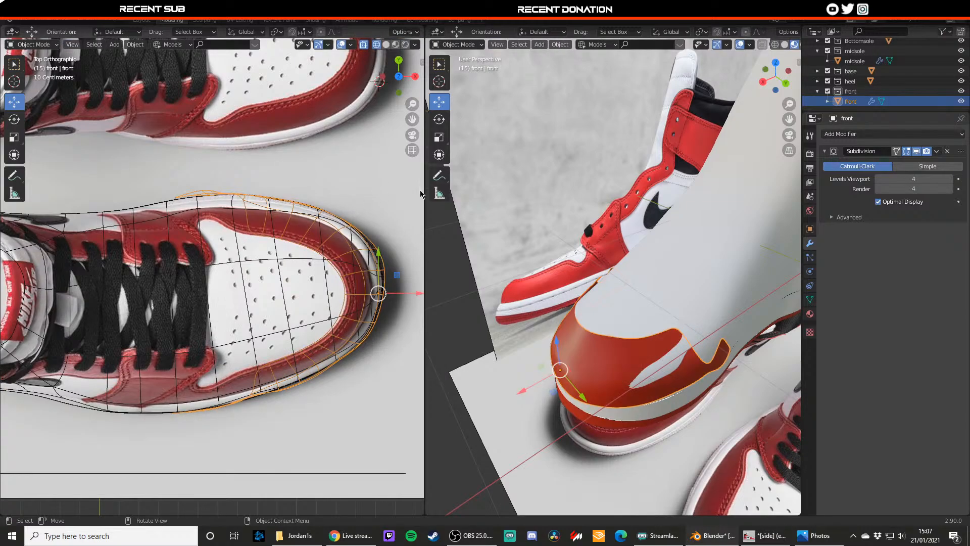
scroll(591, 239, "down", 6)
middle_click_drag(591, 239, 549, 218)
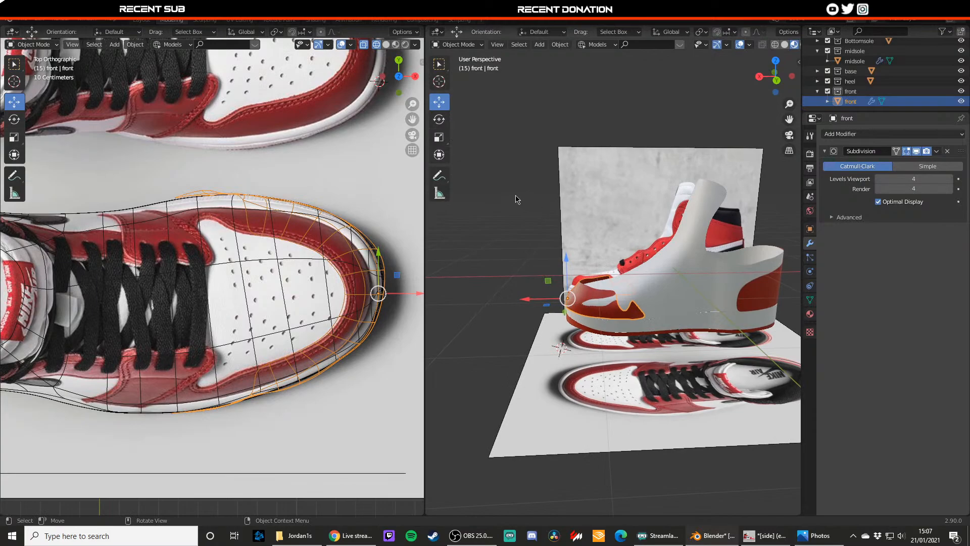
left_click(759, 76)
left_click(789, 77)
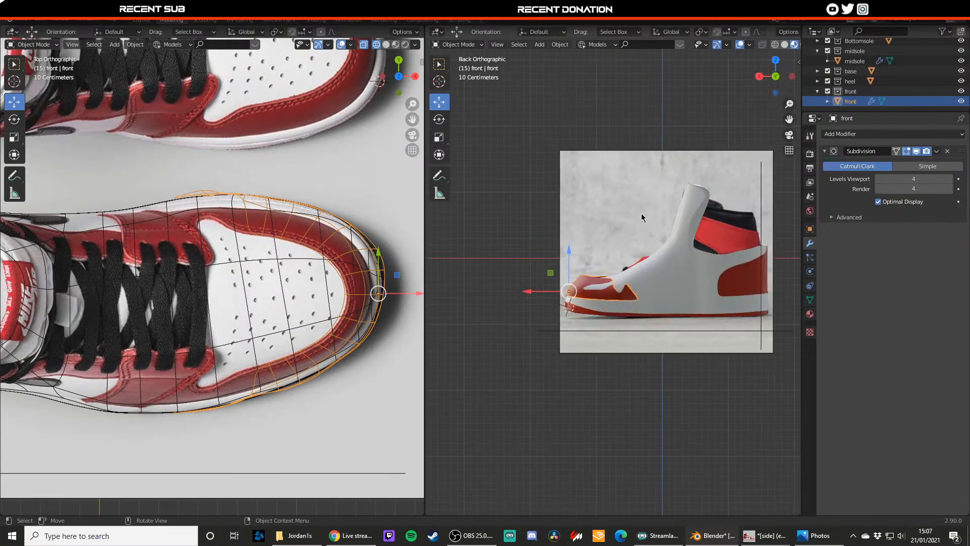
scroll(632, 229, "up", 3)
key("Tab")
key("Tab")
key("z")
left_click(572, 241)
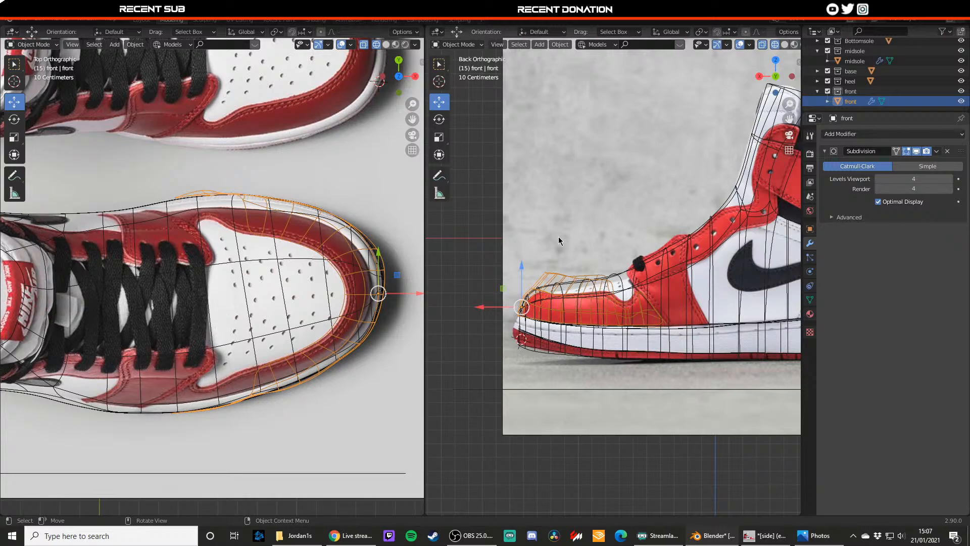
- Select the toe panel's raised rim vertices in Edit Mode and lower them about 0.07 m along Z to match the side reference
key("Tab")
key("b")
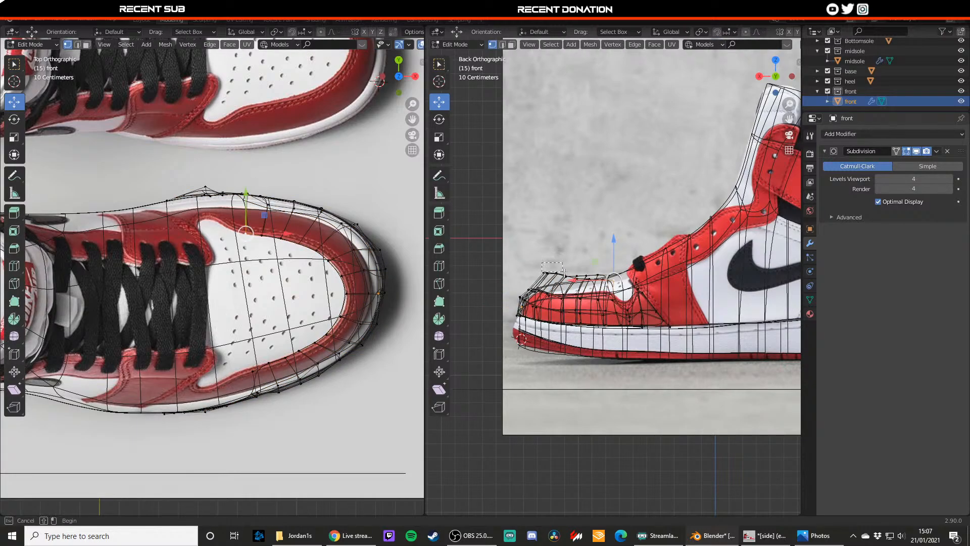
left_click(549, 263)
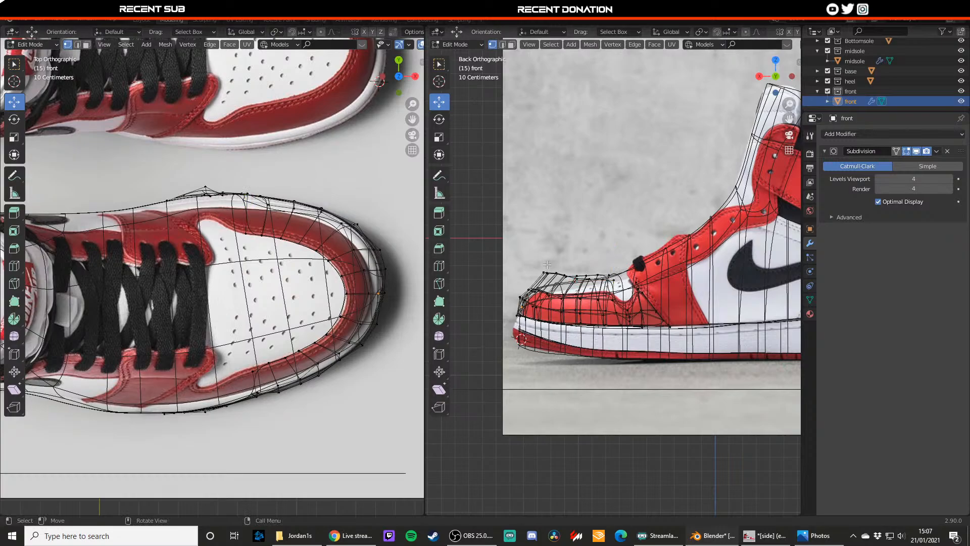
key("b")
left_click_drag(531, 262, 619, 284)
key("g")
key("z")
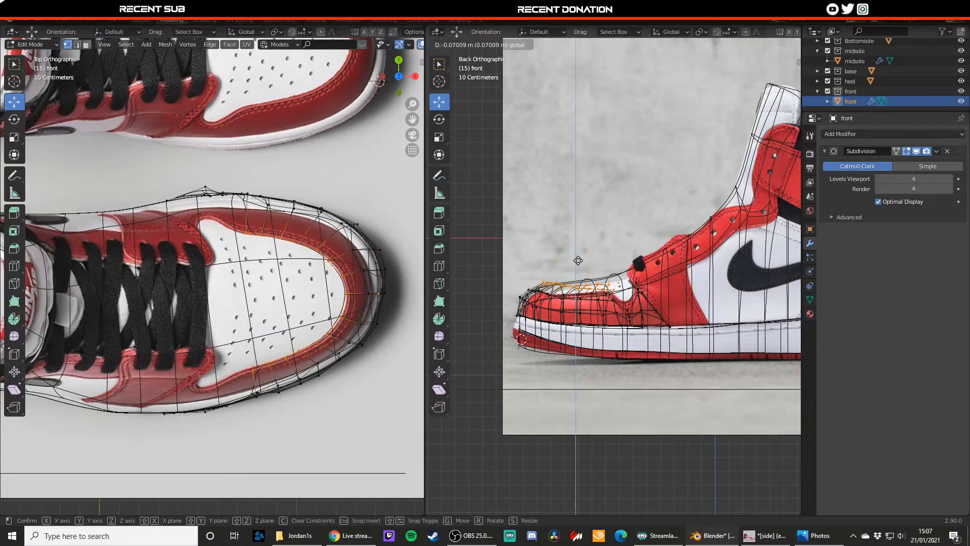
left_click(578, 253)
- Lower the foremost rim vertices onto the side reference's toe outline and restore the coloured material shading
left_click(529, 261)
key("b")
left_click_drag(529, 262, 553, 262)
left_click(529, 289)
key("z")
left_click(550, 292)
- Pull the toe panel's middle-row vertices along the side outward so the red surface covers the white base
middle_click_drag(555, 292, 638, 319)
left_click(606, 306, "alt")
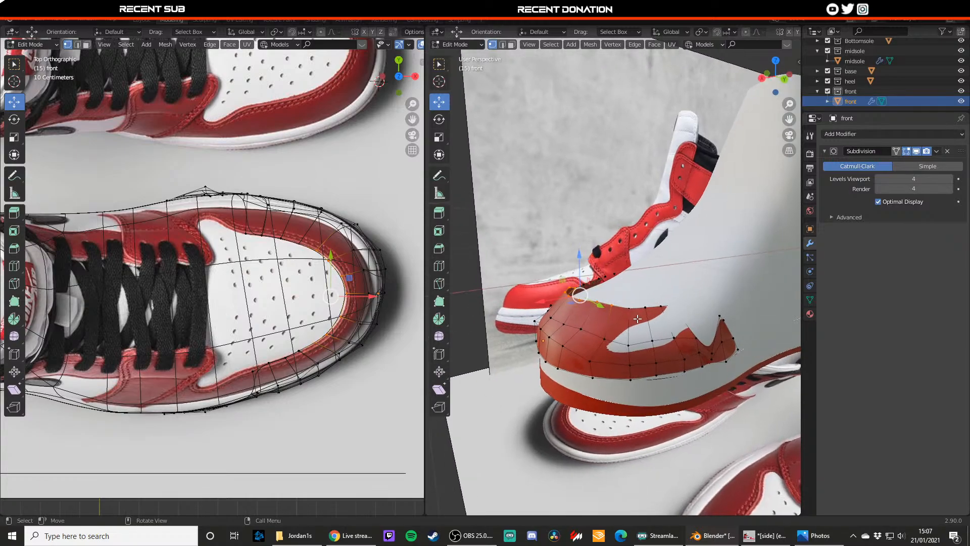
left_click(632, 341)
left_click_drag(604, 353, 602, 353)
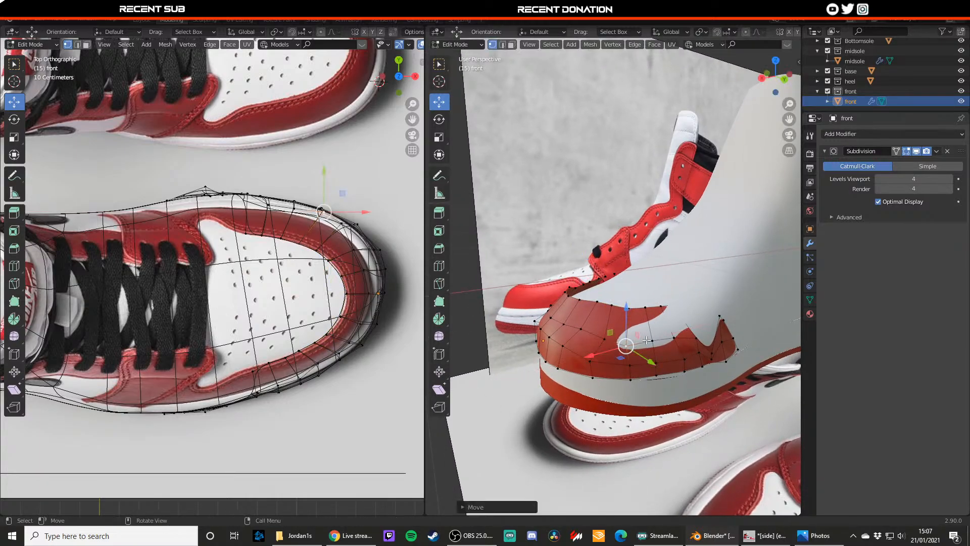
left_click(651, 341)
left_click_drag(668, 349, 648, 358)
left_click(629, 348)
left_click(675, 339)
- Move the rim and middle-row vertices at the toe panel's rear corner outward, clear of the white base
left_click(668, 307)
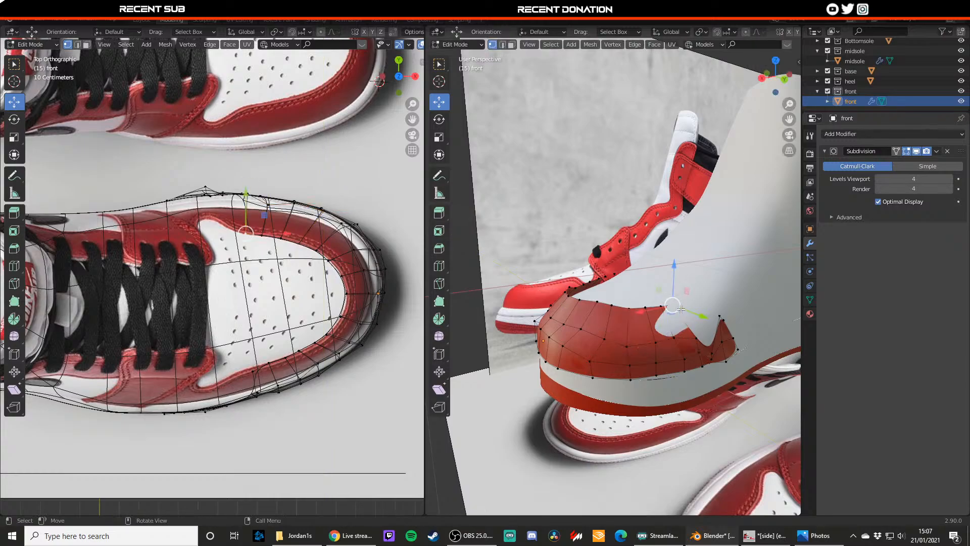
left_click_drag(682, 310, 690, 345)
left_click(675, 338)
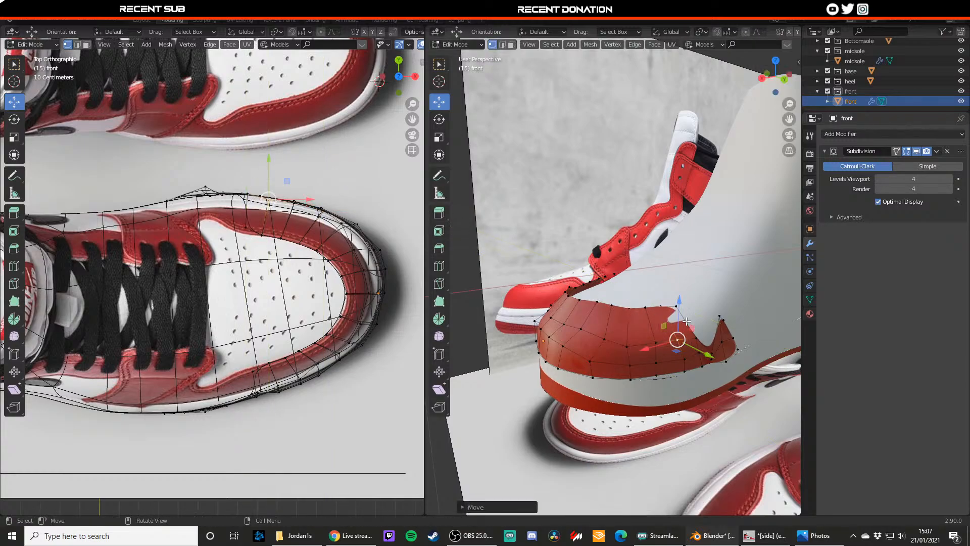
left_click(677, 307)
left_click_drag(688, 309, 693, 310)
- Inspect the toe panel's fit over the base from several angles in Object Mode and select the front panel
left_click(635, 220)
scroll(636, 222, "down", 4)
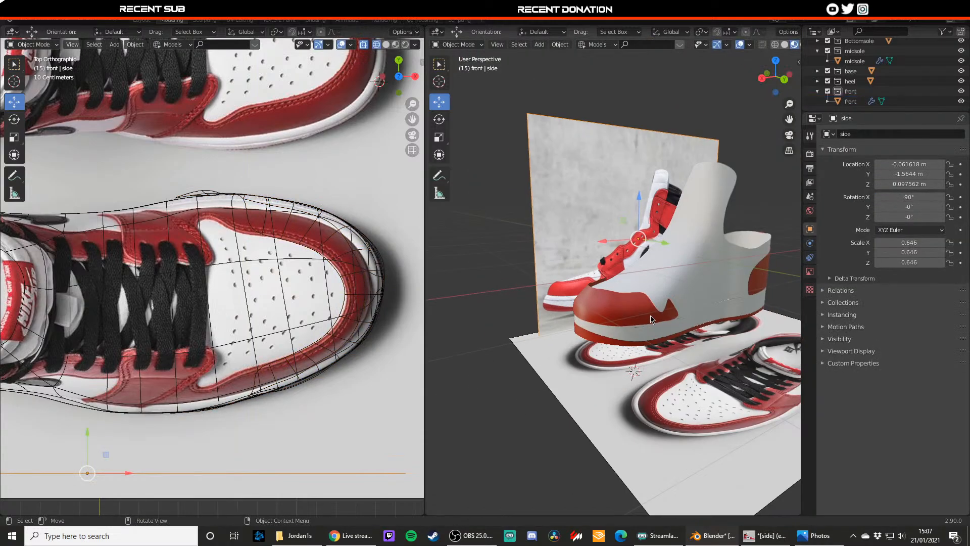
middle_click_drag(636, 298, 655, 273)
scroll(566, 283, "up", 3)
scroll(571, 286, "down", 4)
scroll(599, 303, "down", 4)
scroll(655, 270, "up", 8)
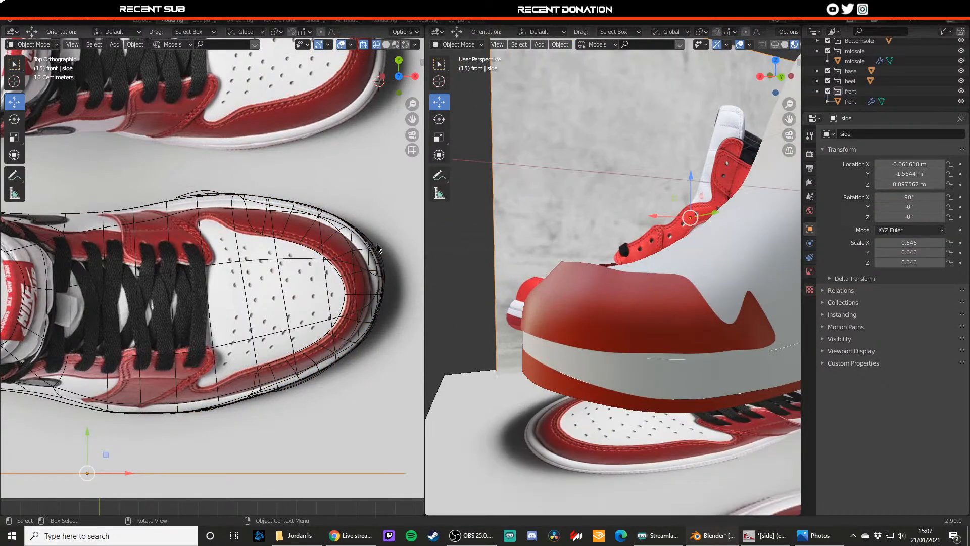
scroll(637, 304, "down", 6)
scroll(622, 304, "up", 6)
middle_click_drag(617, 303, 556, 331)
left_click(559, 317)
scroll(570, 319, "up", 3)
middle_click_drag(552, 232, 601, 275, "shift")
left_click(615, 323)
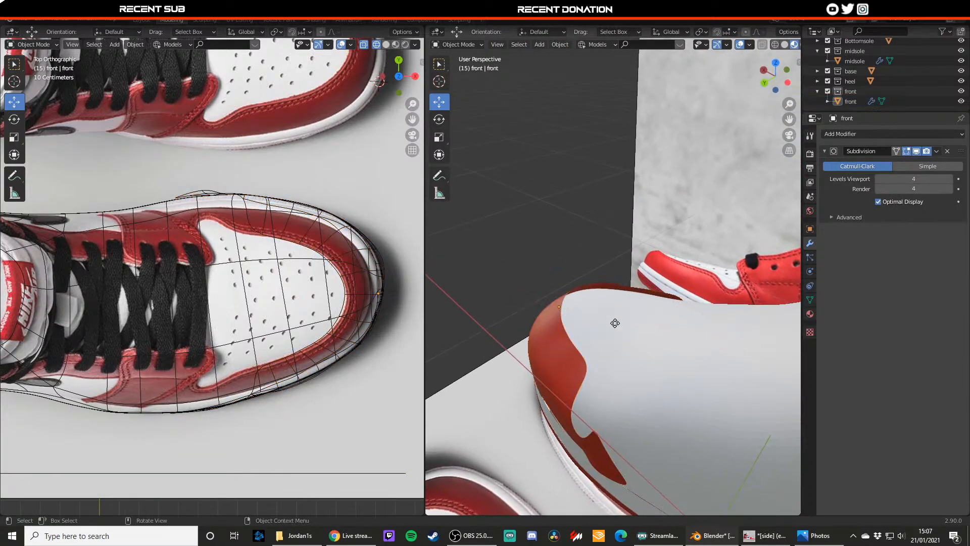
scroll(615, 323, "up", 3)
left_click(530, 389)
middle_click_drag(519, 391, 527, 363)
left_click(516, 361)
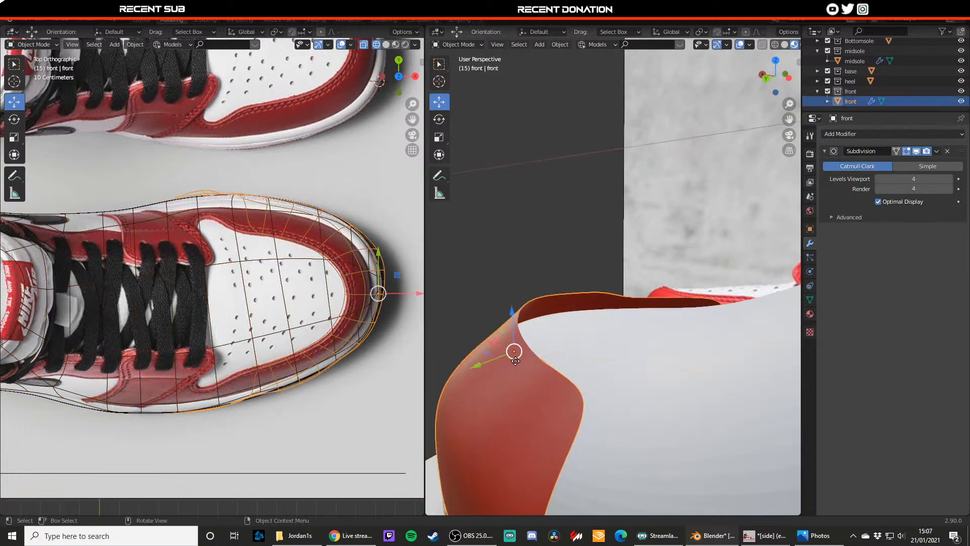
- Adjust the height of the rim vertices near the toe panel's rear corner in Edit Mode
key("Tab")
left_click(578, 386)
key("g")
key("z")
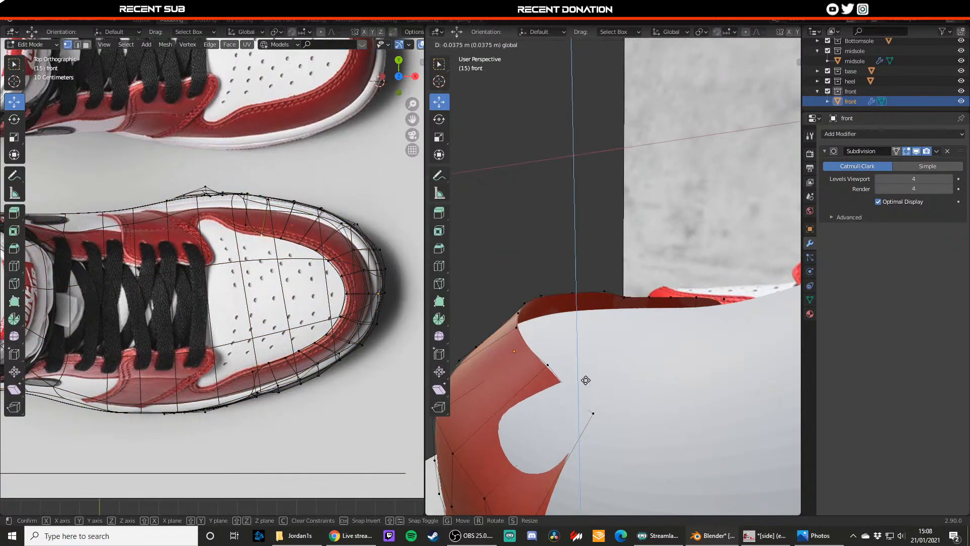
left_click(580, 360)
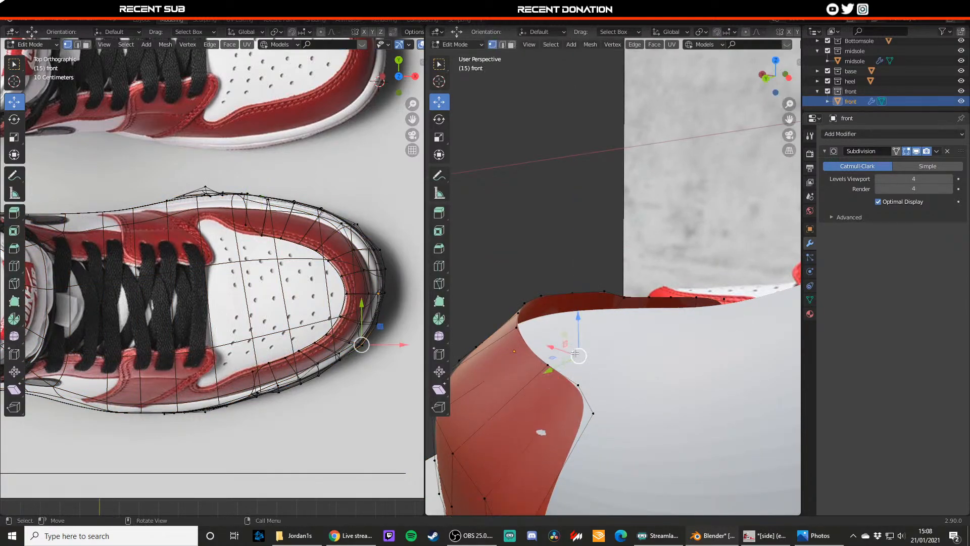
left_click(582, 386)
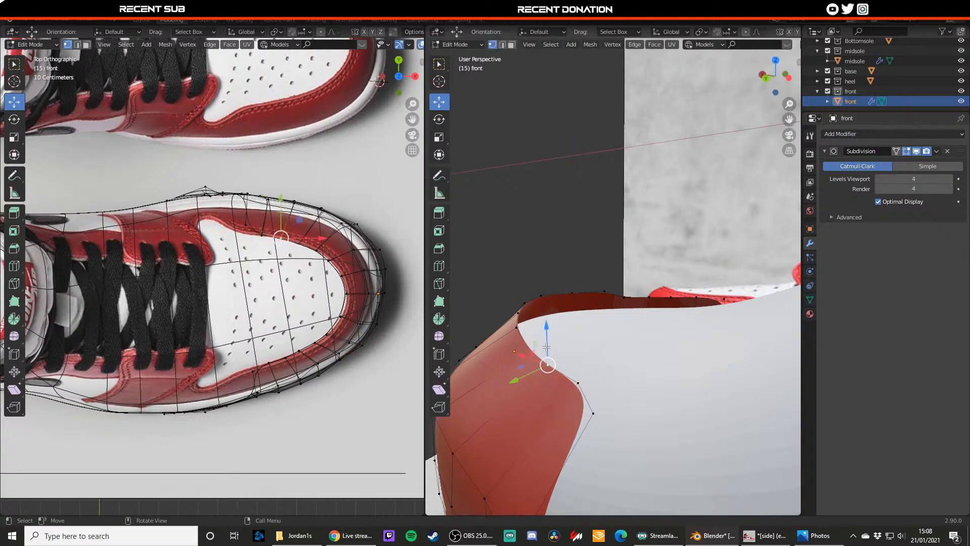
left_click_drag(546, 347, 605, 290)
- Reposition the rim vertices around the toe tip so the panel's inner edge sits on the base surface
left_click(529, 350)
left_click(574, 294)
left_click(601, 291)
middle_click_drag(605, 292, 649, 318)
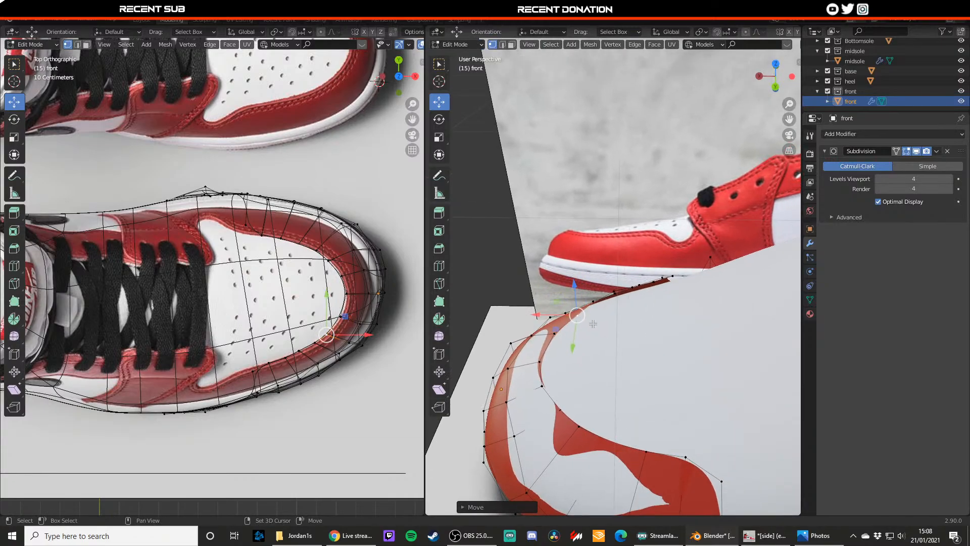
left_click(594, 298)
mouse_move(592, 279)
left_mouse_down()
mouse_move(593, 300)
mouse_move(597, 287)
left_mouse_up()
mouse_move(597, 287)
middle_mouse_down()
mouse_move(624, 317)
mouse_move(590, 284)
middle_mouse_up()
left_click_drag(591, 283, 652, 274)
- Reposition the rim vertices along the toe panel's opposite side up to its rear end and return to Object Mode
left_click(611, 304)
left_click(625, 298)
left_click(641, 290)
left_click(654, 292)
key("Tab")
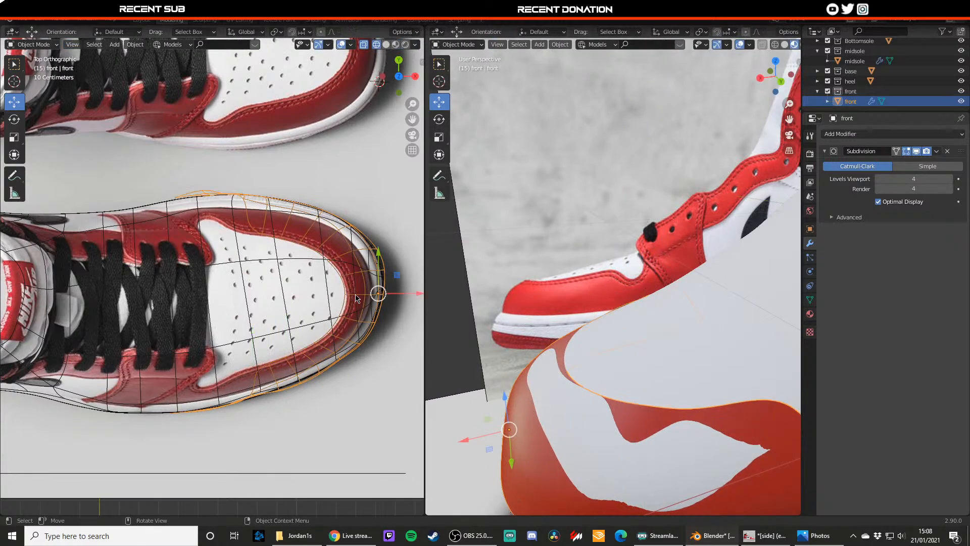
- Undo the vertex move and add an edge loop around the toe panel between the rim and the middle row
middle_click_drag(592, 320, 628, 295)
scroll(629, 305, "up", 4)
key("Tab")
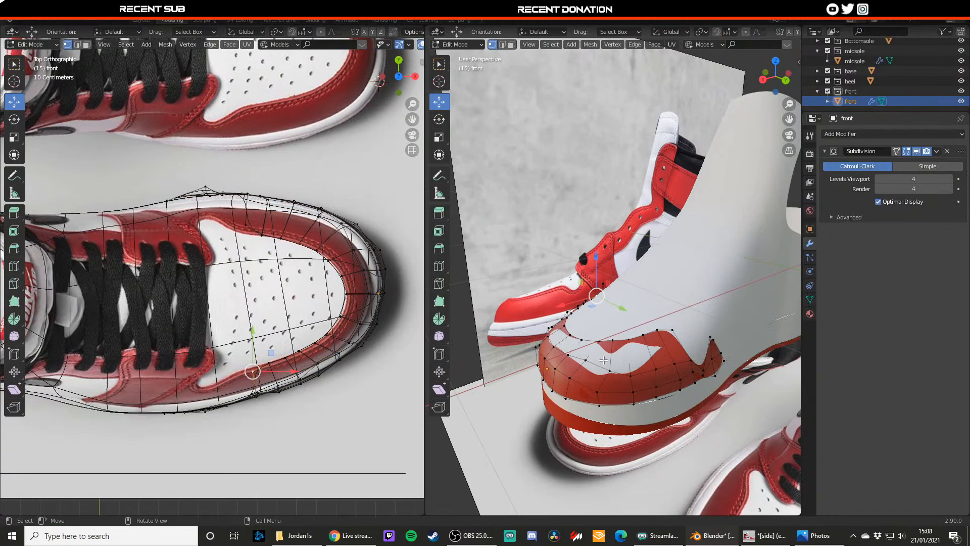
left_click_drag(589, 353, 586, 352)
key("ctrl+z")
key("ctrl+r")
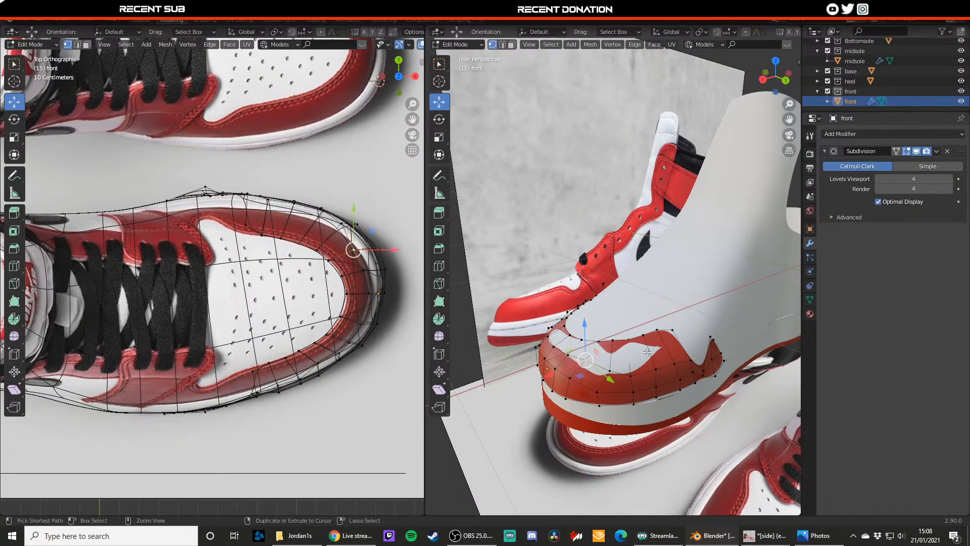
left_click(649, 353)
left_click(648, 352)
- Pull the new edge loop's vertices outward where the white base shows through beside the toe tip
middle_click_drag(627, 360, 537, 362)
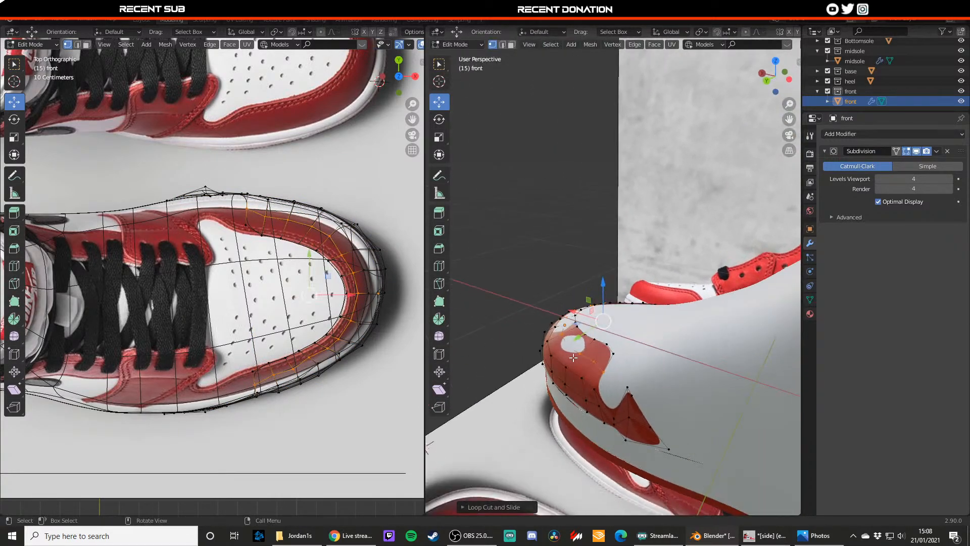
scroll(573, 364, "up", 2)
left_click(560, 394)
left_click_drag(566, 368, 544, 344)
left_click(548, 376)
middle_click_drag(546, 348, 592, 361)
left_click(546, 366)
left_click_drag(542, 349, 531, 347)
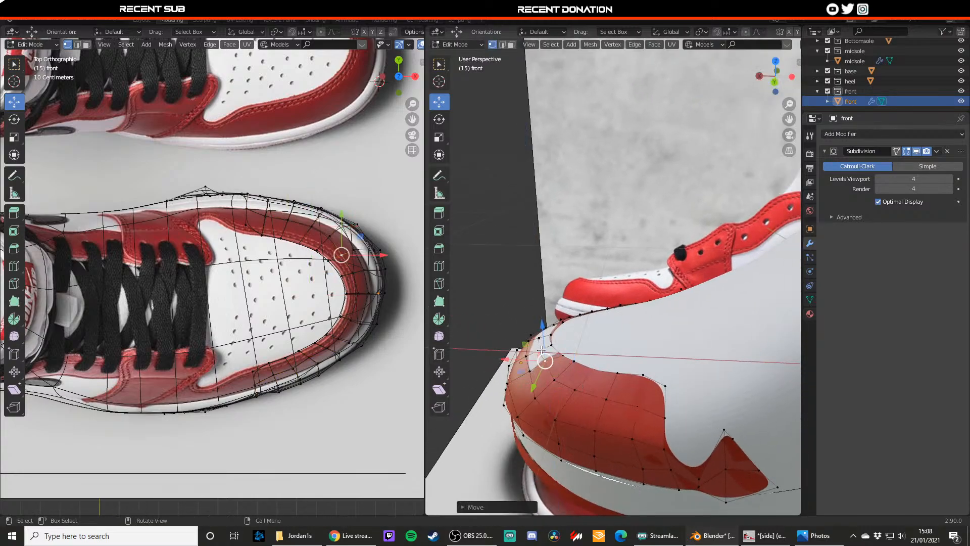
- Lift the edge loop's remaining vertices across the toe front and opposite side above the base, and return to Object Mode
middle_click_drag(532, 347, 613, 362)
left_click(589, 384)
left_click(563, 375)
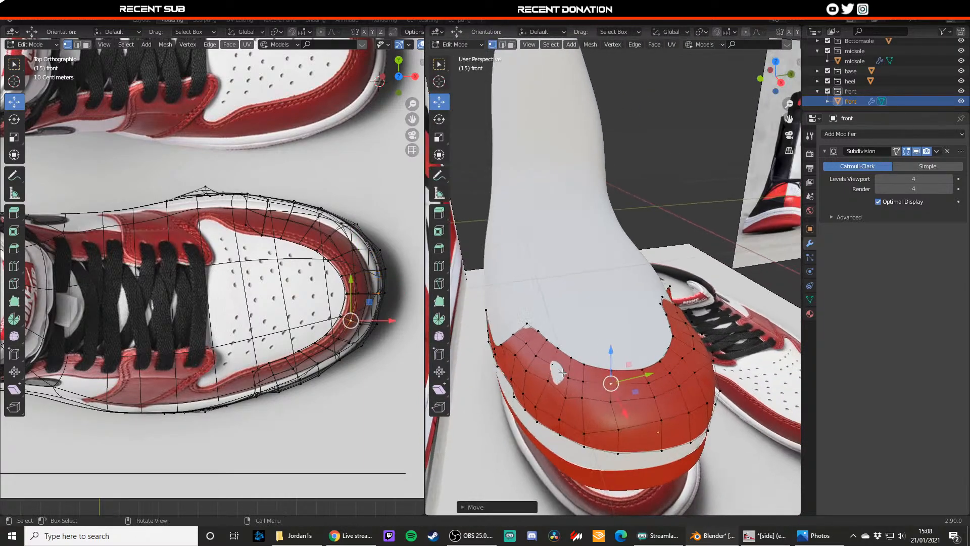
key("Tab")
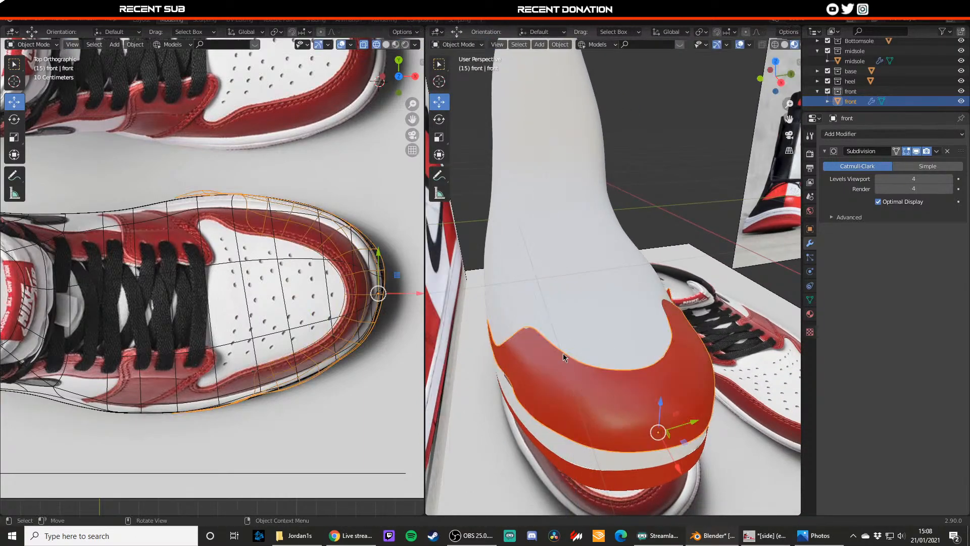
- Examine the toe panel's overall shape against the reference photos from the side and front
scroll(563, 353, "down", 8)
left_click(559, 278)
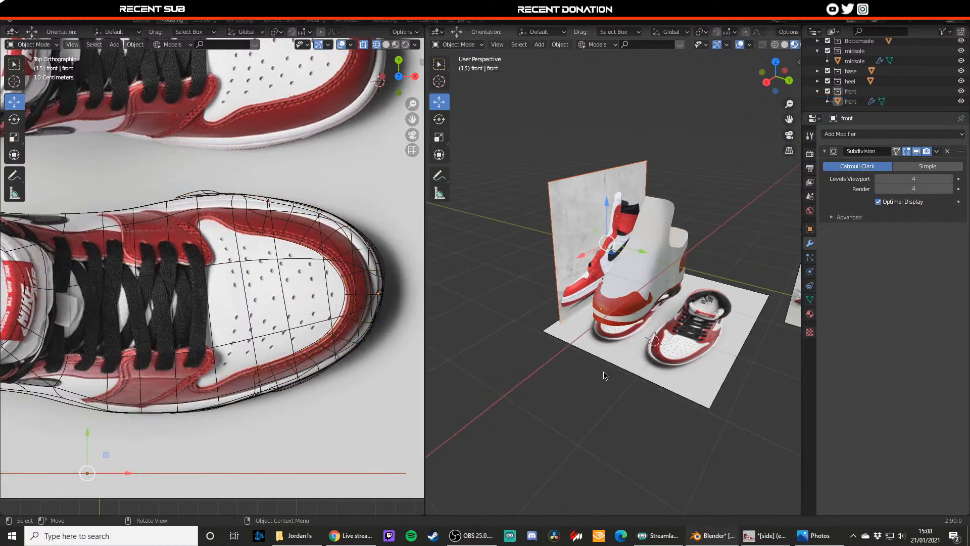
middle_click_drag(605, 376, 565, 360)
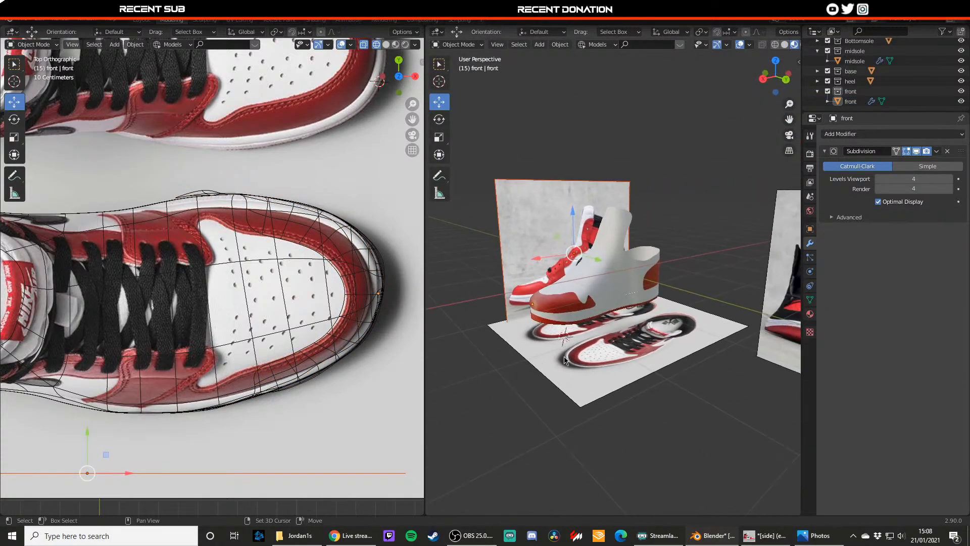
scroll(491, 292, "down", 4)
middle_click_drag(491, 292, 528, 307)
scroll(626, 296, "up", 4)
scroll(528, 306, "down", 1)
scroll(526, 305, "down", 1)
scroll(527, 309, "up", 6)
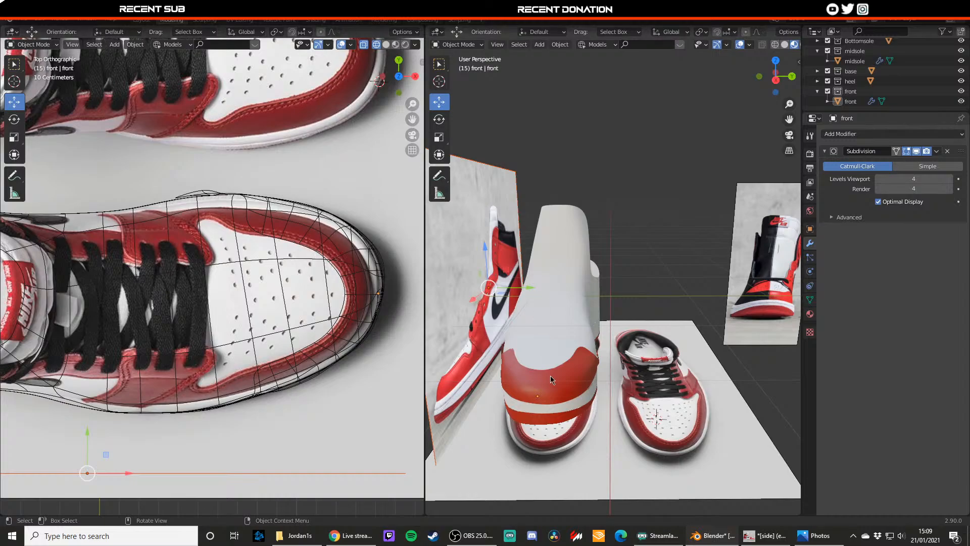
middle_click_drag(545, 367, 557, 348)
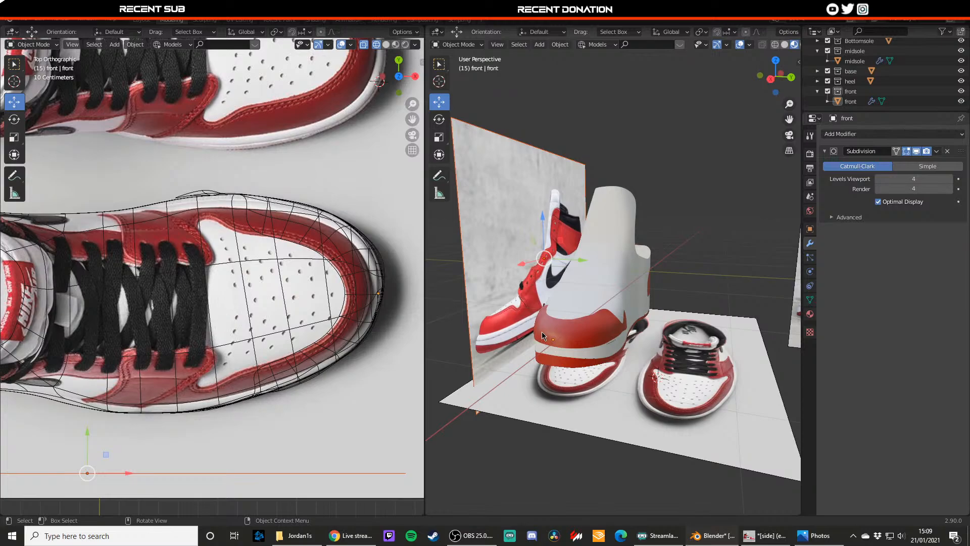
- Adjust the height of the toe panel's lower-edge vertices around the side and front in Edit Mode
left_click(593, 337)
key("Tab")
scroll(575, 335, "up", 3)
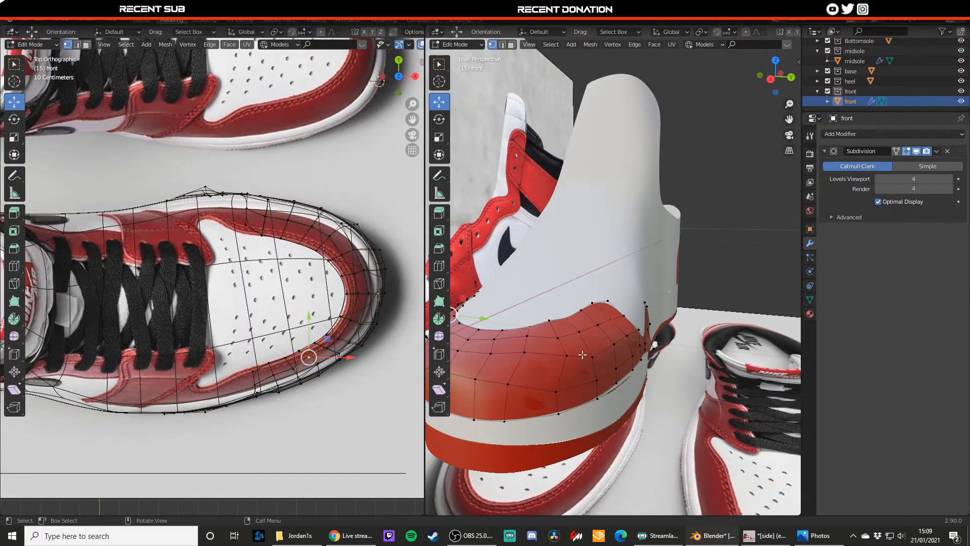
mouse_move(556, 368)
left_mouse_down()
mouse_move(555, 358)
mouse_move(556, 378)
left_mouse_up()
left_click(558, 413)
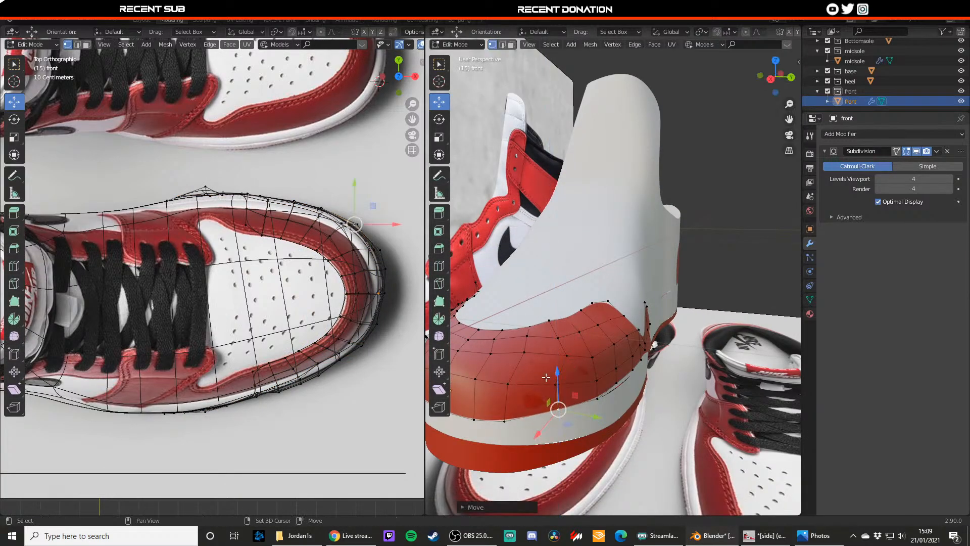
middle_click_drag(549, 377, 652, 312, "shift")
left_click(645, 307)
left_click_drag(642, 281, 544, 273)
left_click(609, 308)
left_click(580, 302)
left_click(545, 296)
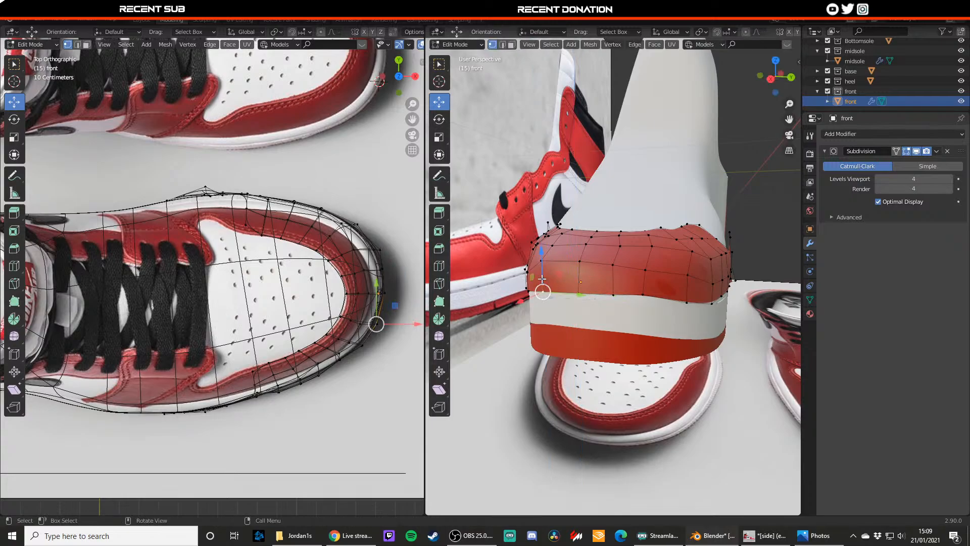
- Adjust the toe panel's lower-edge vertices across the toe front to even out the border with the midsole
key("Tab")
scroll(542, 288, "down", 5)
scroll(608, 303, "up", 5)
key("Tab")
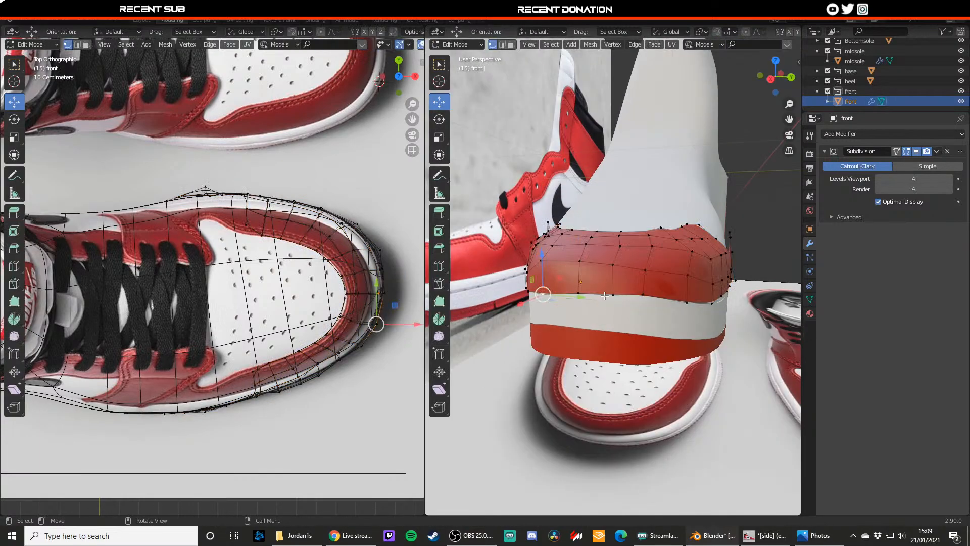
left_click(614, 294)
left_click_drag(611, 282, 536, 288)
left_click(542, 295)
left_click(639, 296)
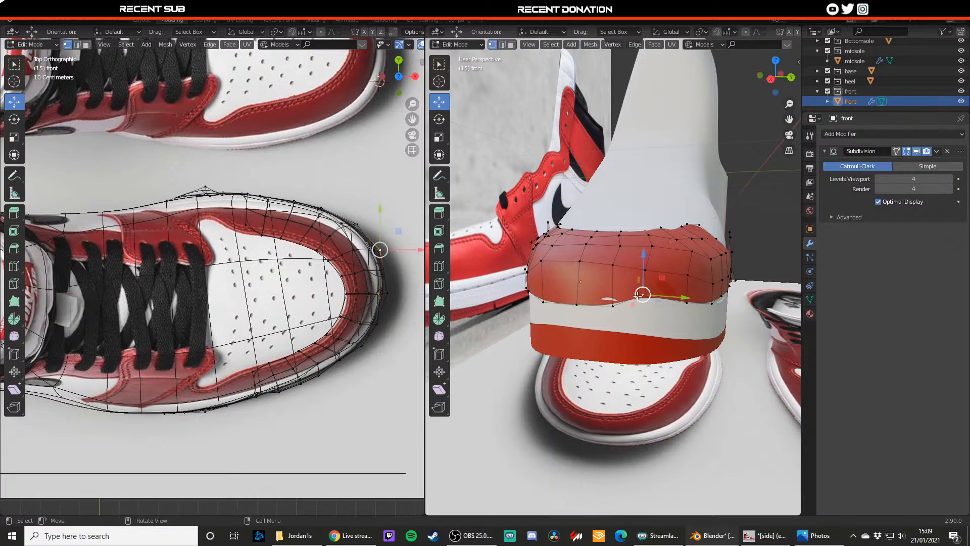
left_click_drag(638, 295, 642, 295)
key("Tab")
- Reposition the toe panel's lower-edge vertex at the toe's front corner against the midsole, and return to Object Mode
scroll(637, 324, "down", 6)
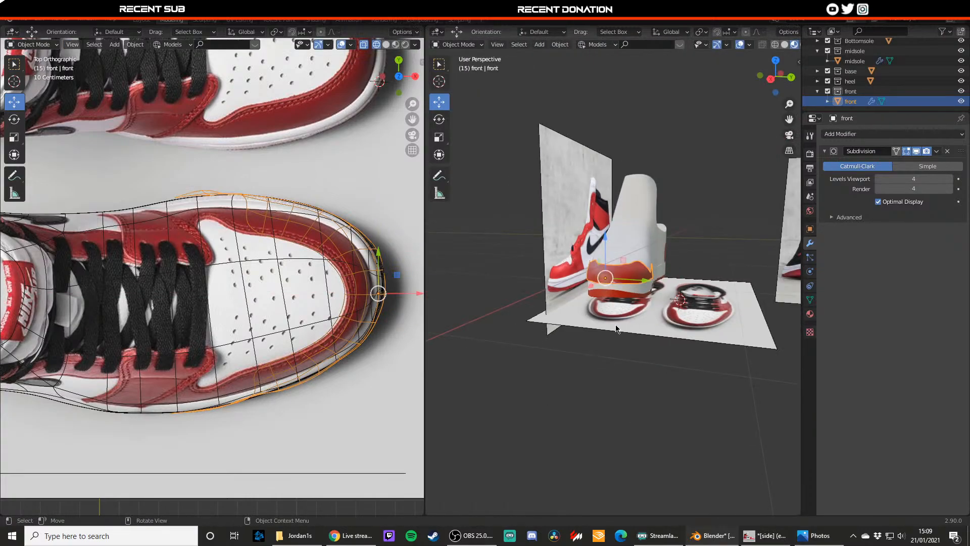
scroll(618, 329, "up", 4)
left_click(625, 390)
middle_click_drag(625, 390, 611, 352)
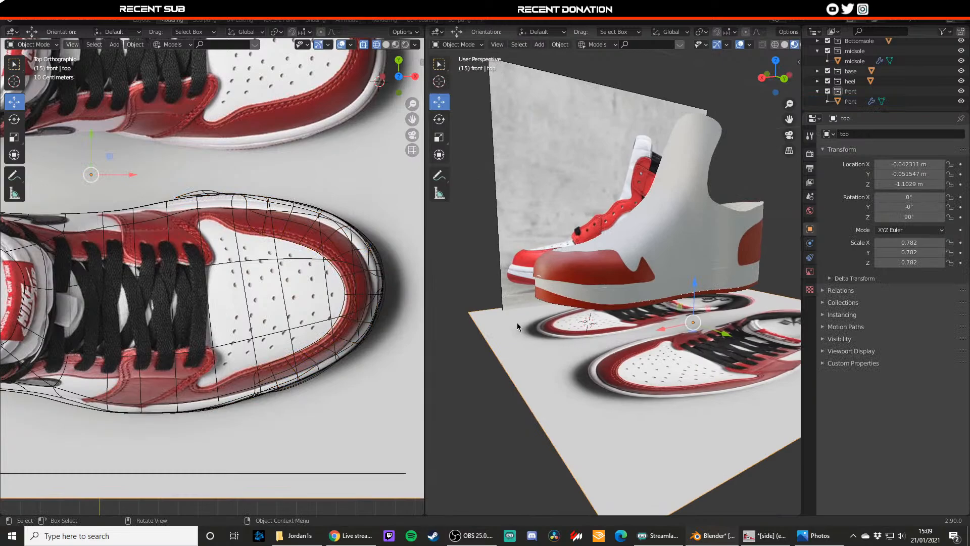
middle_click_drag(517, 327, 586, 331)
scroll(609, 337, "up", 3)
scroll(556, 330, "down", 5)
scroll(546, 326, "up", 4)
scroll(589, 333, "up", 4)
left_click(606, 367)
key("Tab")
left_click(597, 379)
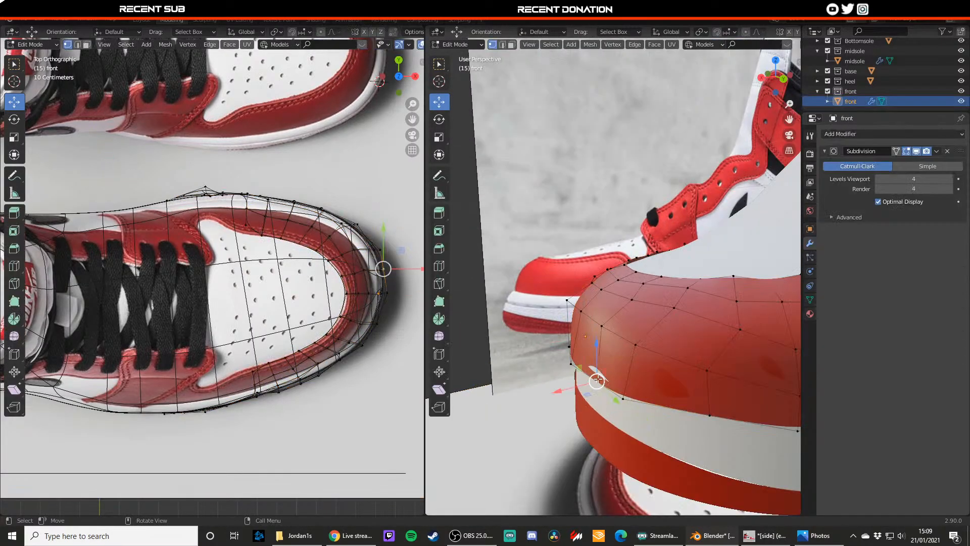
left_click_drag(572, 387, 573, 387)
key("Tab")
- Deselect the toe panel and save the file
scroll(576, 382, "down", 7)
mouse_move(579, 353)
middle_mouse_down()
mouse_move(610, 325)
mouse_move(712, 342)
mouse_move(638, 379)
mouse_move(594, 369)
mouse_move(590, 346)
mouse_move(645, 350)
mouse_move(560, 360)
mouse_move(661, 330)
mouse_move(686, 347)
mouse_move(574, 347)
middle_mouse_up()
left_click(632, 396)
scroll(621, 388, "down", 3)
key("ctrl+s")
scroll(578, 336, "up", 5)
scroll(572, 347, "up", 3)
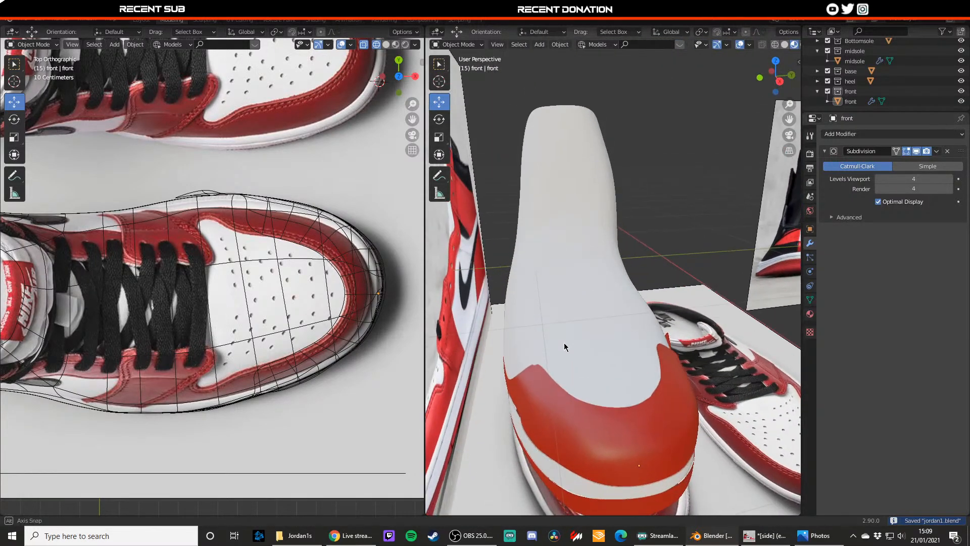
- Nudge the toe panel's lower-edge vertex along the side of the shoe, checking the smoothed surface in Object Mode
left_click(549, 346)
key("Tab")
key("Tab")
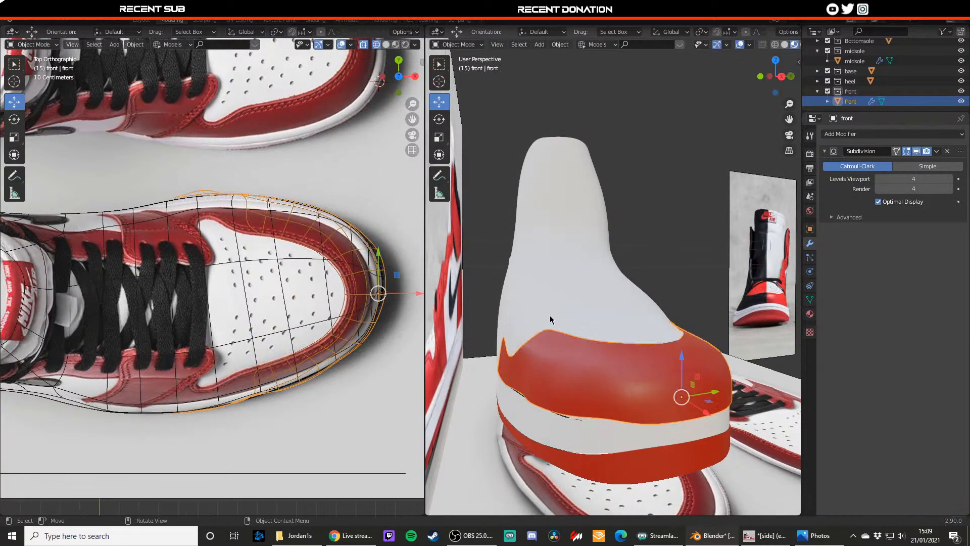
left_click(678, 330)
left_click(537, 390)
key("Tab")
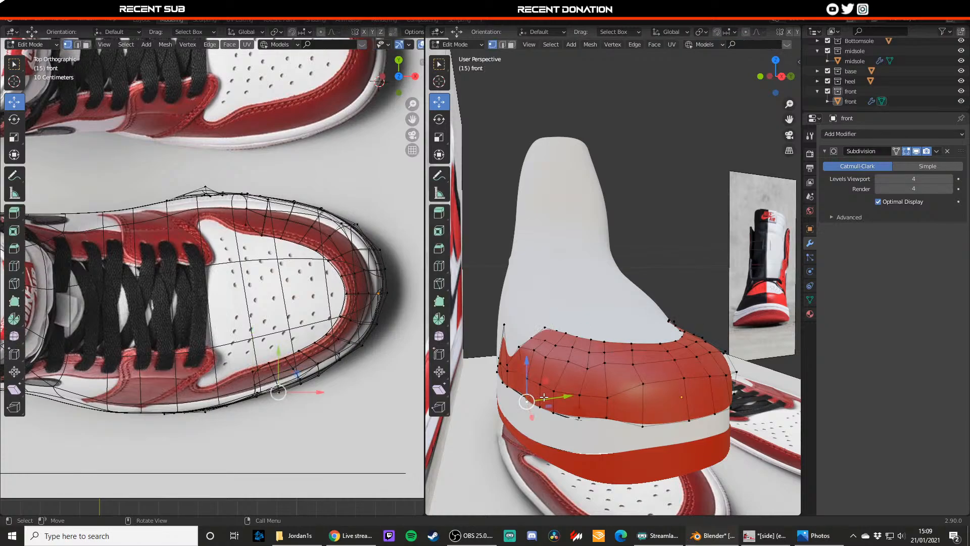
key("Tab")
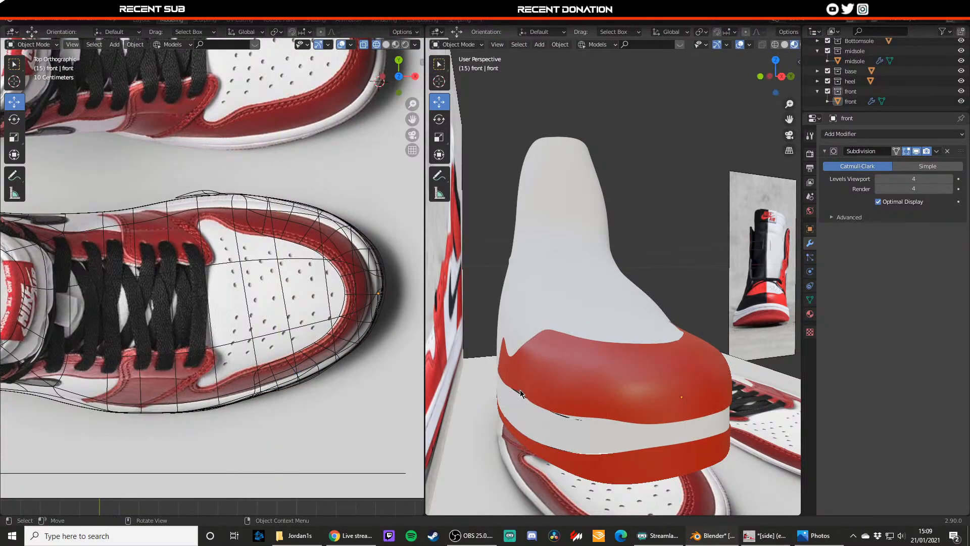
left_click(520, 394)
key("Tab")
left_click_drag(539, 391, 537, 391)
key("Tab")
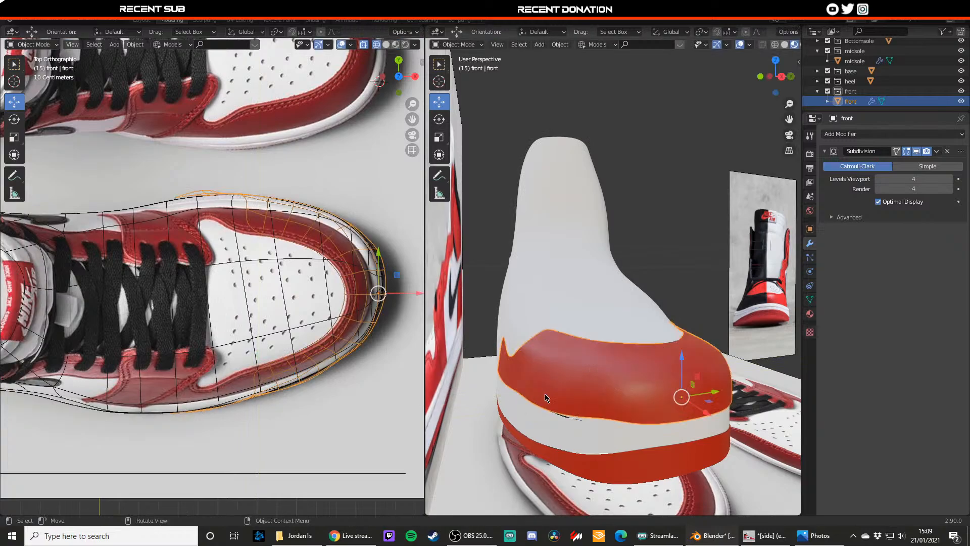
- Move the lower-edge vertex at the toe's front corner along the Y axis, and return to Object Mode
key("Tab")
left_click_drag(596, 414, 610, 437)
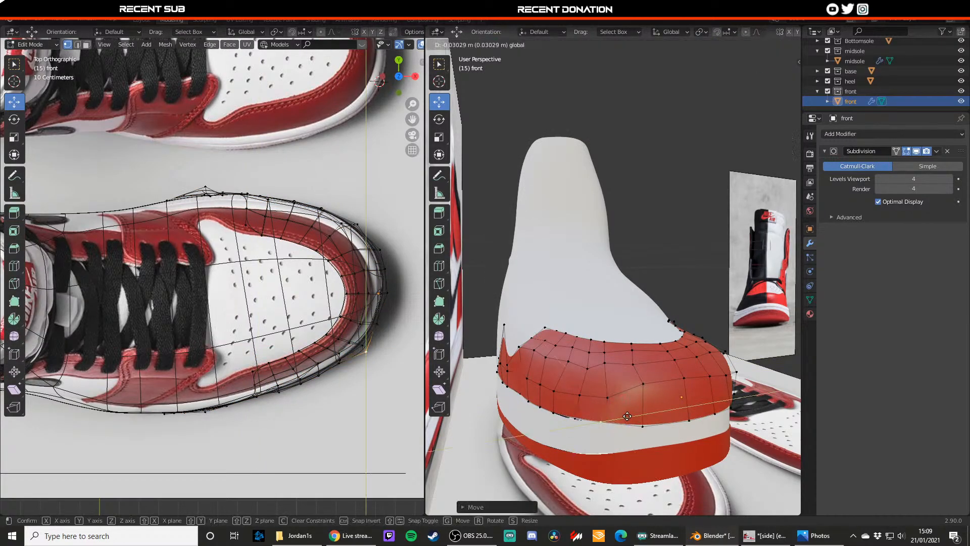
key("Tab")
scroll(631, 415, "down", 3)
middle_click_drag(687, 268, 644, 272)
left_click(683, 278)
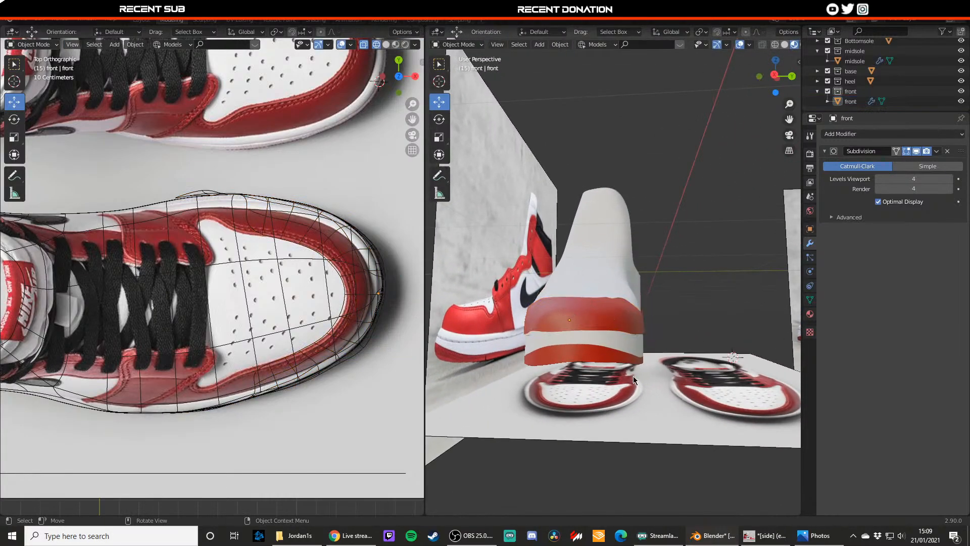
- Show the shoe in top orthographic view and save the file
middle_click_drag(633, 376, 528, 386)
scroll(528, 385, "down", 3)
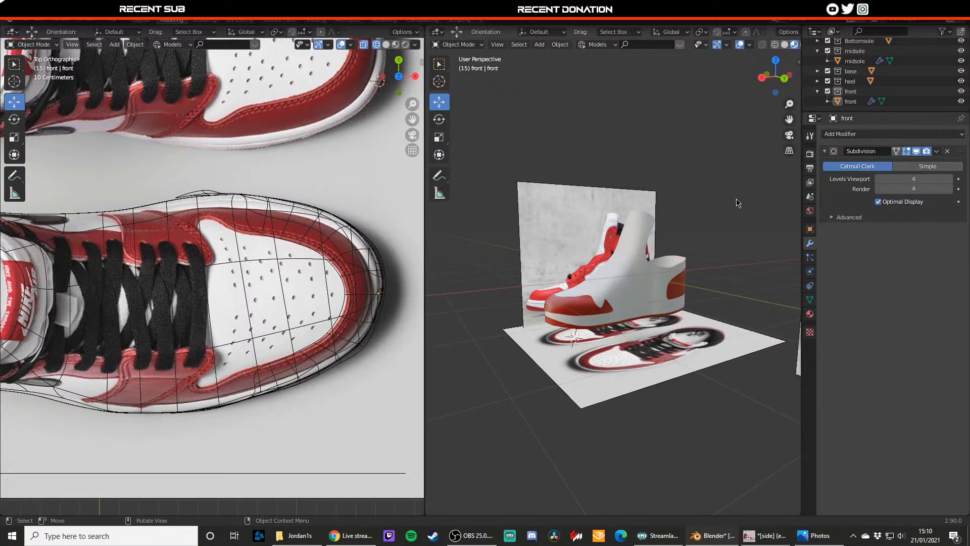
key("KP_7")
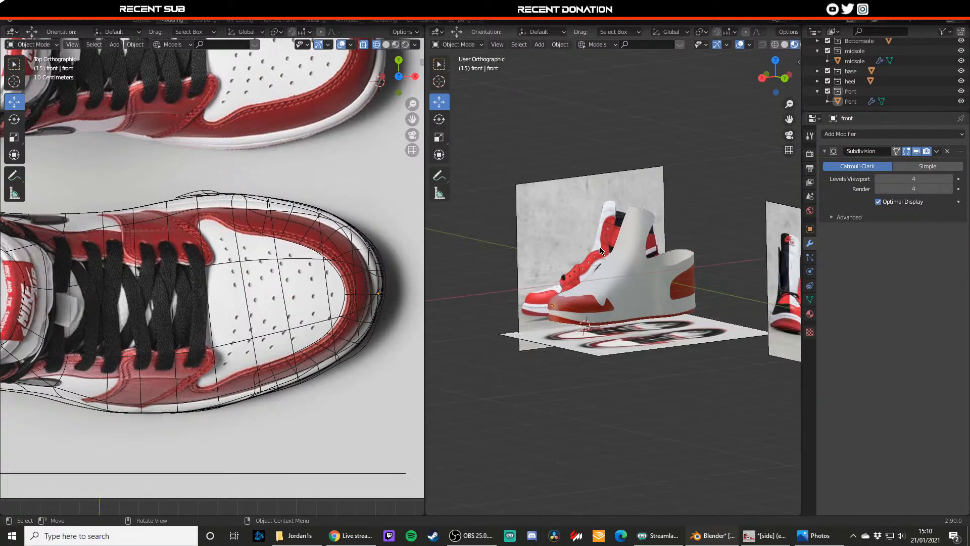
scroll(600, 235, "up", 5)
key("ctrl+s")
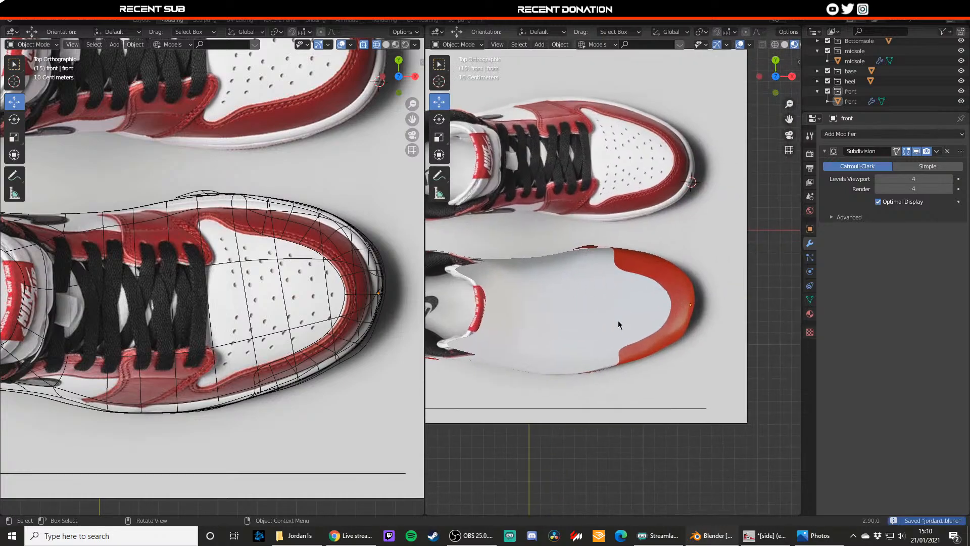
scroll(624, 319, "down", 5)
scroll(631, 357, "up", 3)
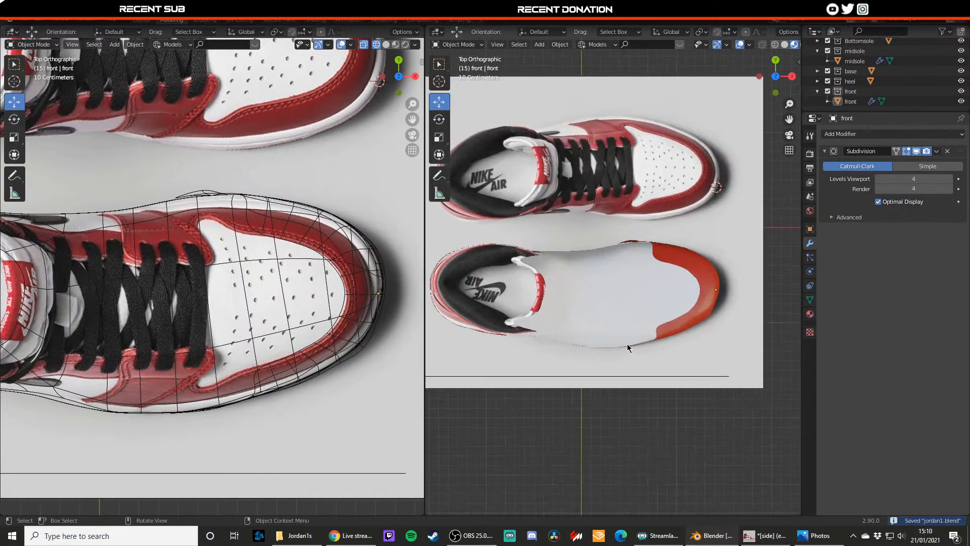
scroll(685, 294, "up", 3)
- Shift the inner-edge vertices along the toe panel's upper arm in top view to follow the toe box outline
key("Tab")
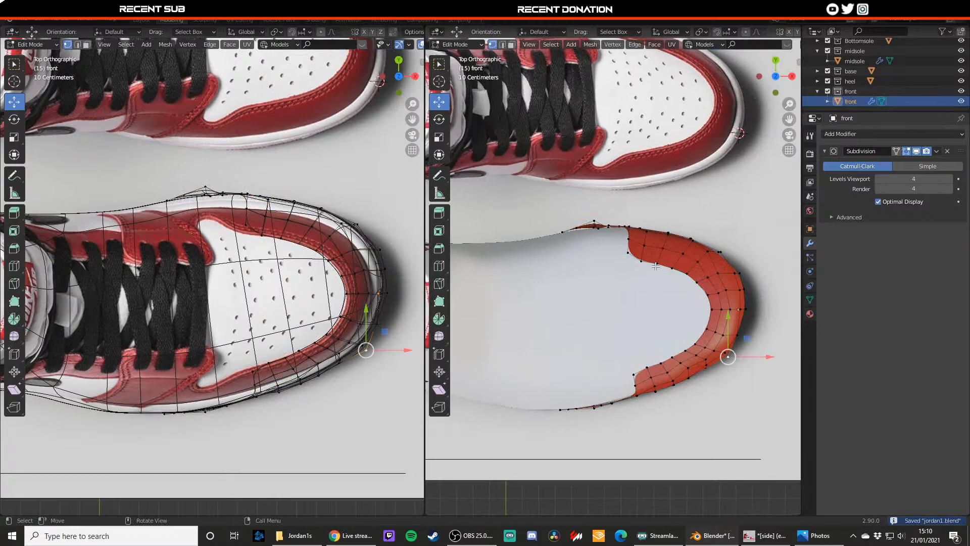
left_click(652, 247)
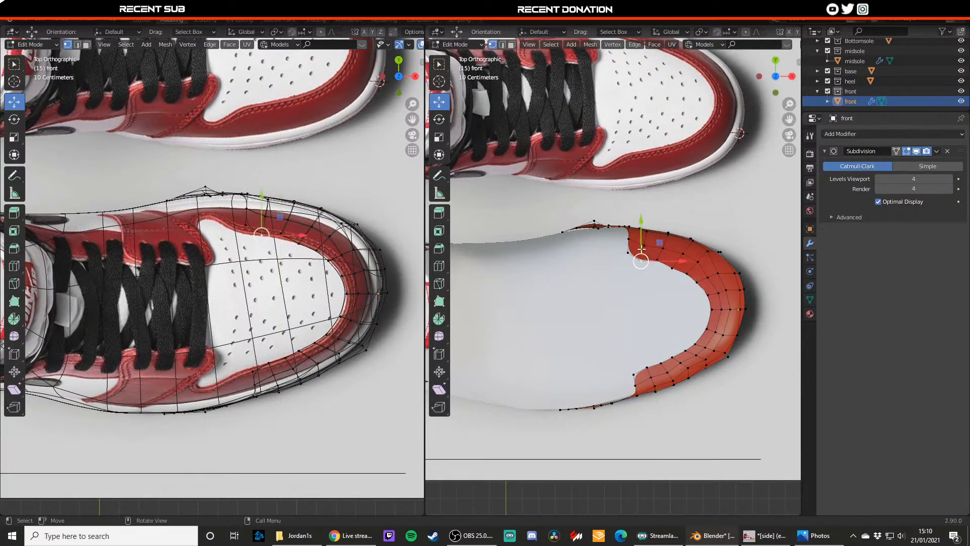
left_click(672, 267)
left_click_drag(673, 247, 686, 251)
left_click(686, 273)
left_click(628, 252)
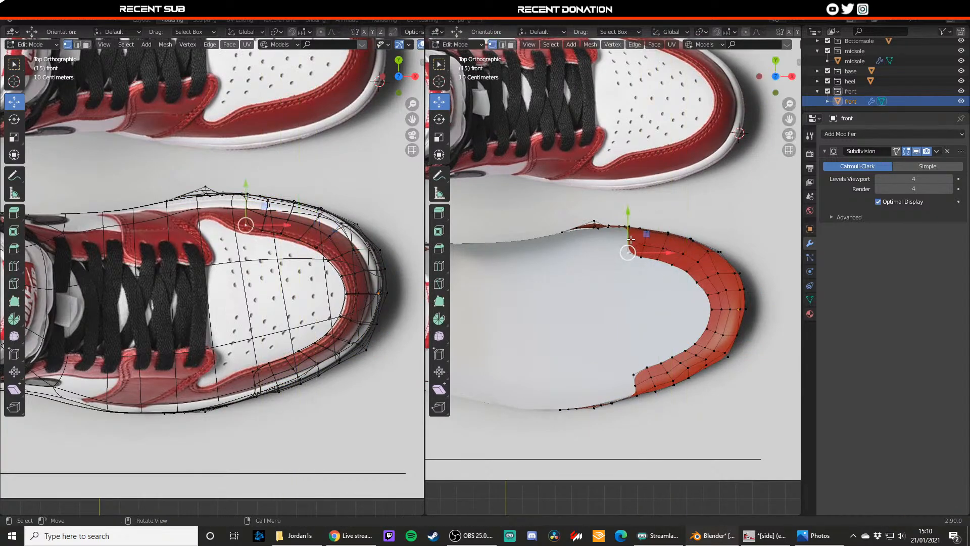
left_click_drag(631, 239, 631, 238)
left_click(657, 258)
key("Tab")
scroll(668, 311, "down", 7)
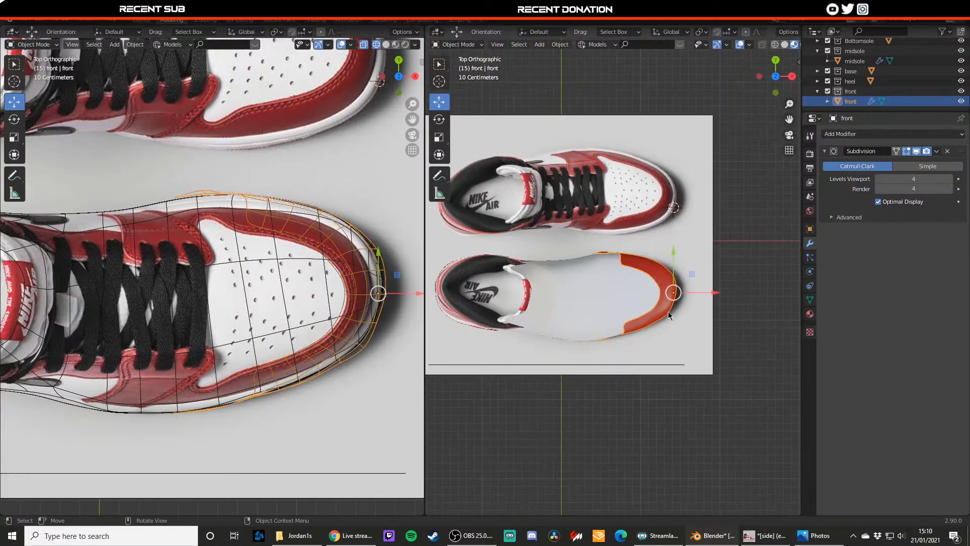
- Examine the toe panel's inner outline in perspective and from the top against the reference photos
middle_click_drag(668, 311, 560, 227)
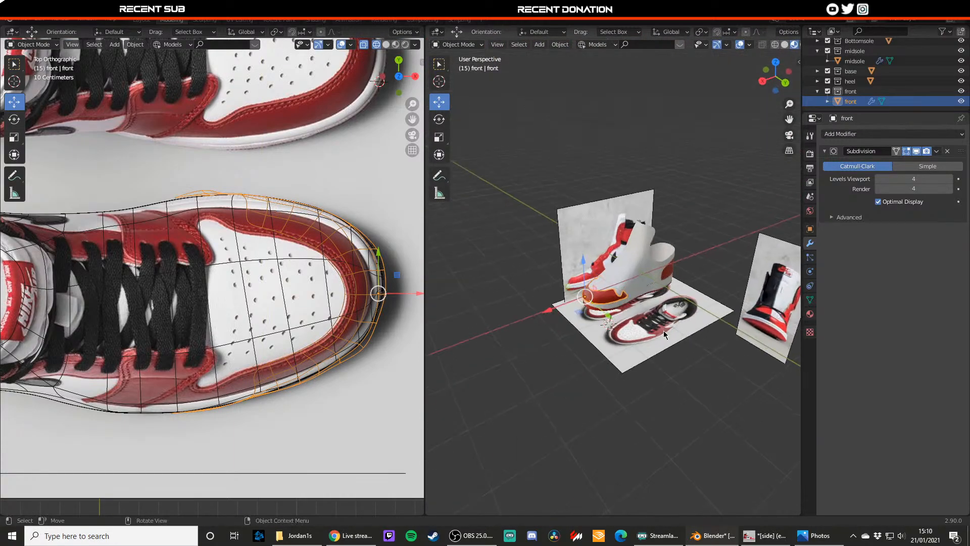
key("KP_7")
scroll(625, 298, "up", 4)
scroll(599, 288, "down", 4)
middle_click_drag(599, 288, 575, 231)
key("KP_5")
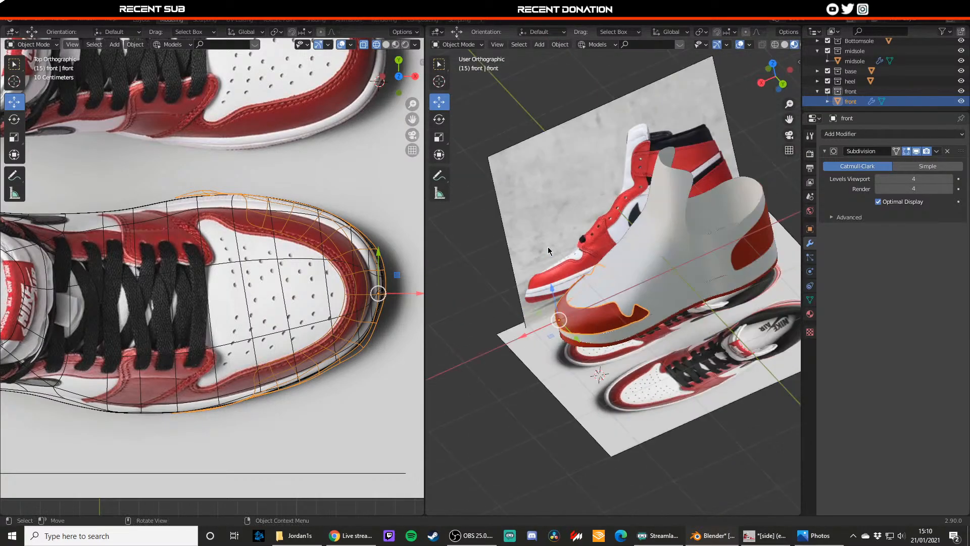
key("KP_7")
scroll(586, 262, "up", 3)
- Refine the inner-edge vertices from the upper arm's front curve back to its rear corner
key("Tab")
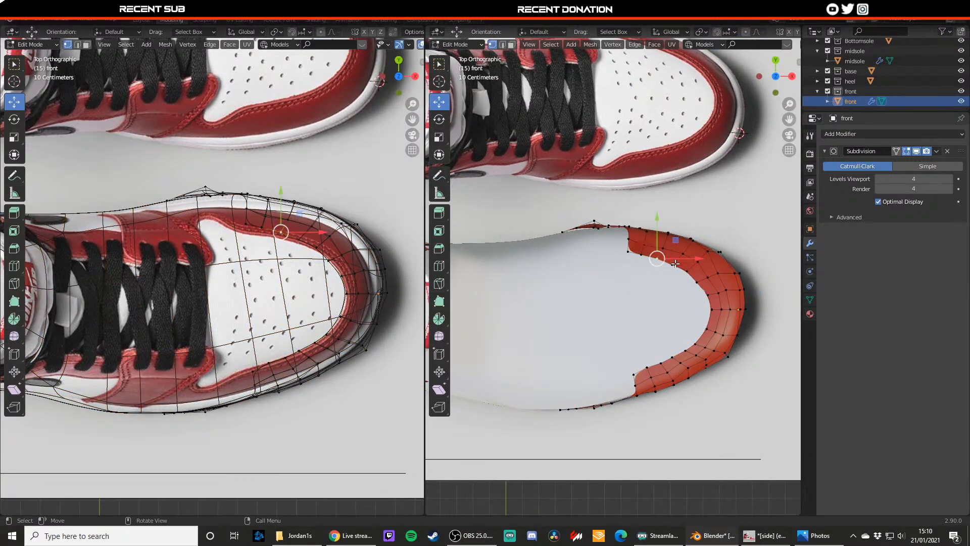
key("g")
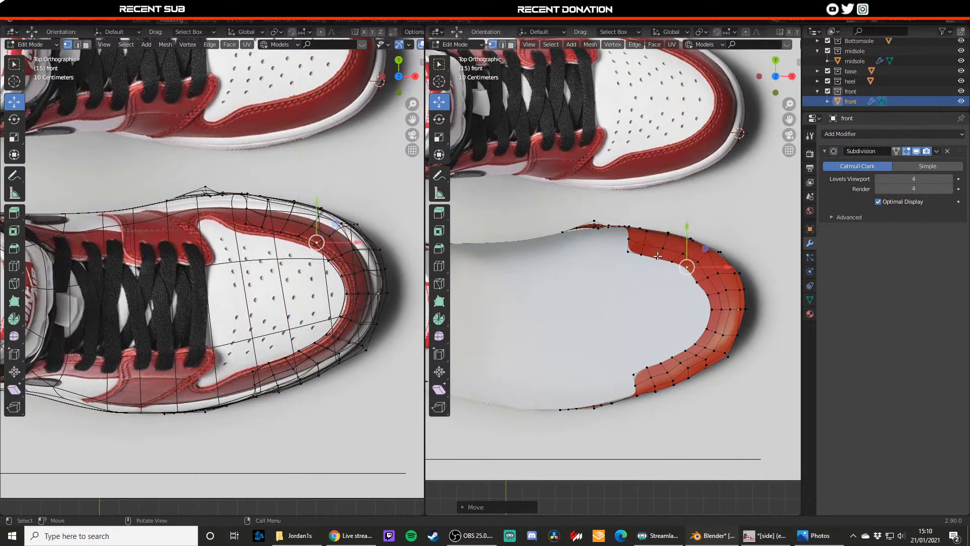
left_click(642, 254)
left_click_drag(657, 240, 628, 231)
left_click(628, 251)
- Reposition the inner-edge vertices along the toe panel's lower arm, from its rear corner toward the toe tip
left_click(634, 372)
left_click_drag(635, 359, 669, 357)
left_click(646, 367)
left_click(661, 362)
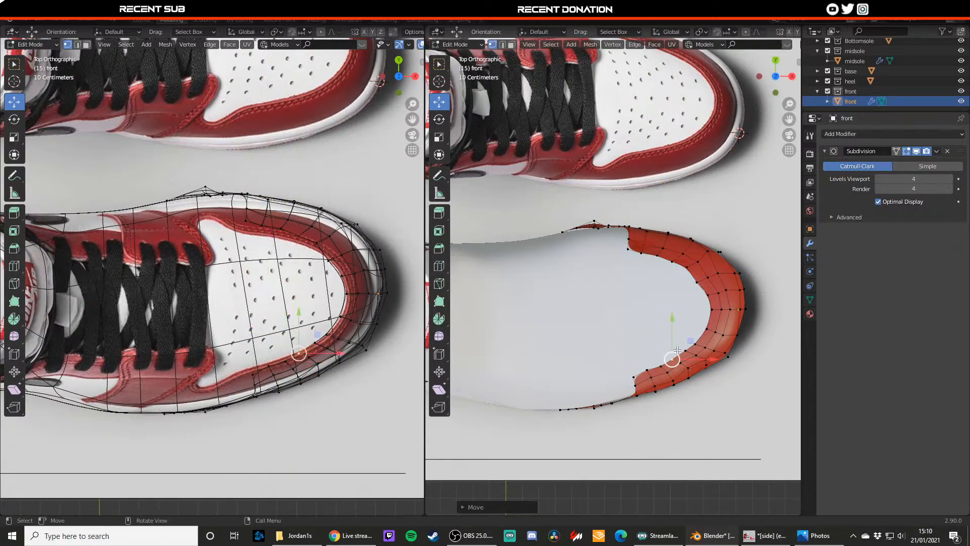
left_click(690, 342)
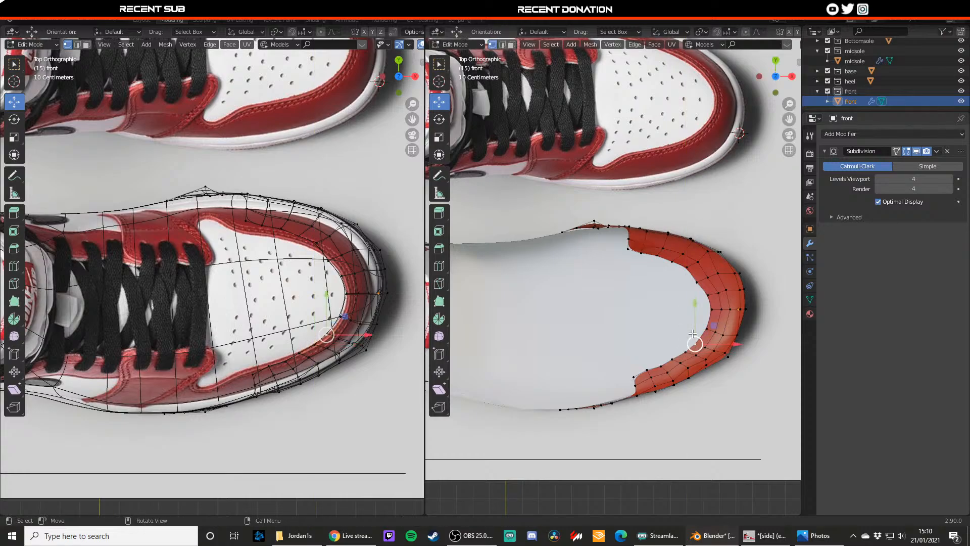
- Adjust the inner-edge vertices around the toe tip's upper curve, and return to Object Mode
left_click(712, 310)
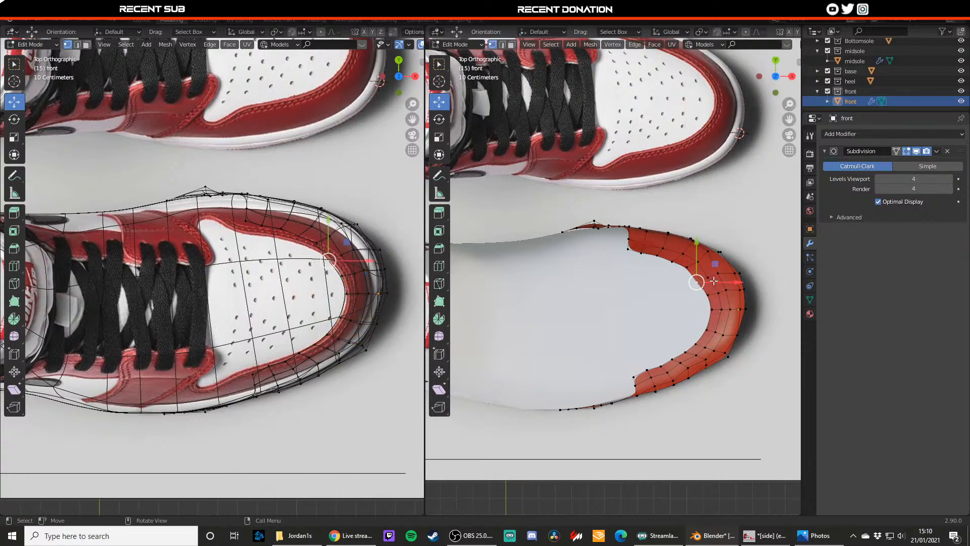
left_click_drag(714, 281, 714, 278)
left_click(689, 267)
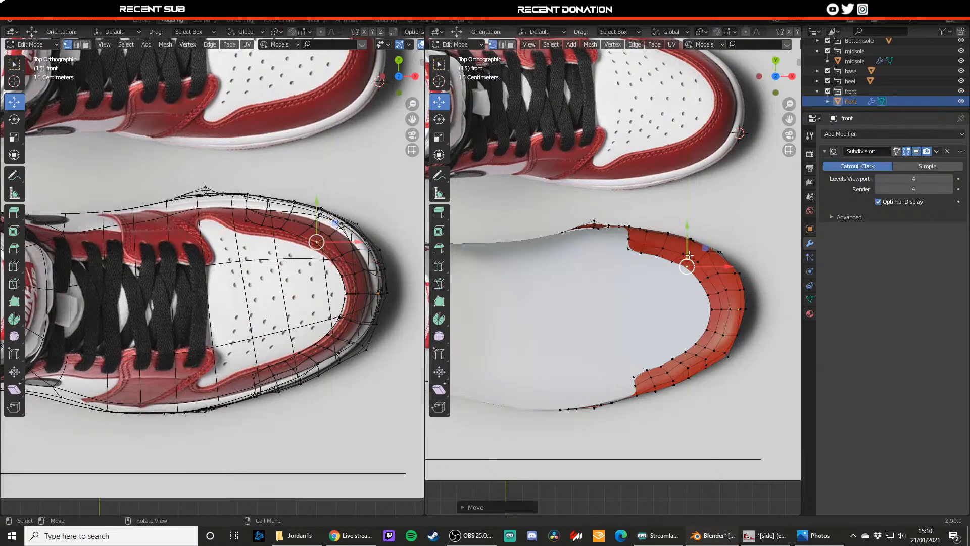
key("Tab")
scroll(613, 284, "down", 5)
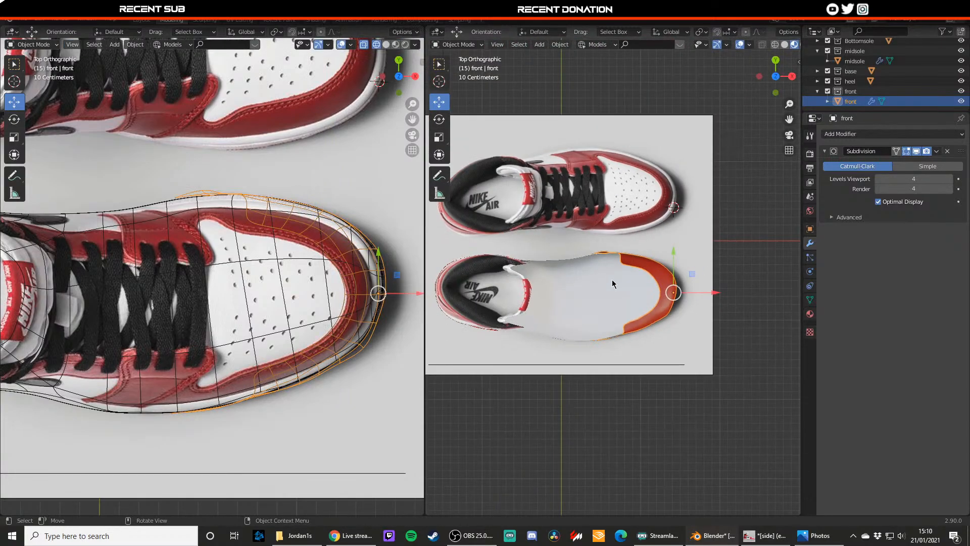
- Reposition the rear-edge vertex of the toe panel's upper arm in Edit Mode, and return to Object Mode
key("Tab")
scroll(613, 284, "up", 5)
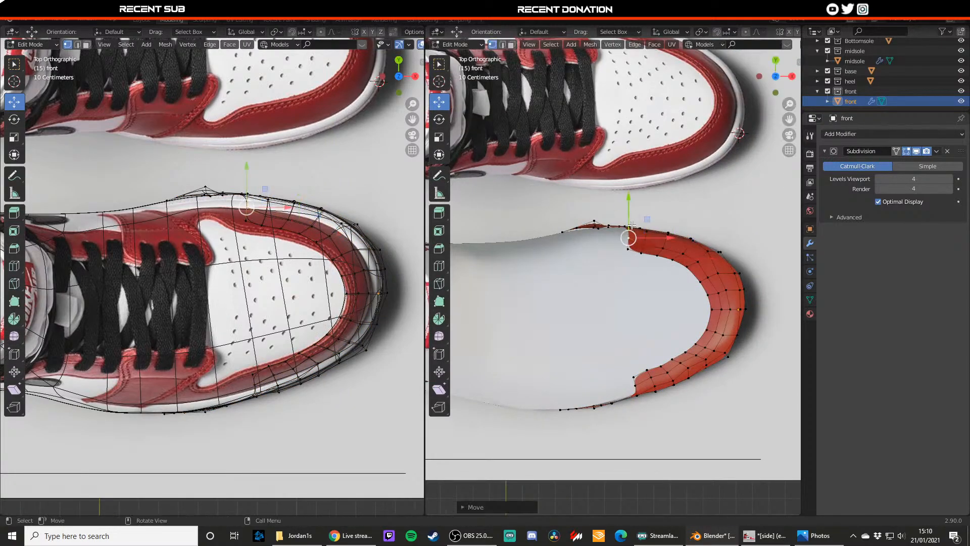
left_click_drag(632, 231, 647, 234)
key("Tab")
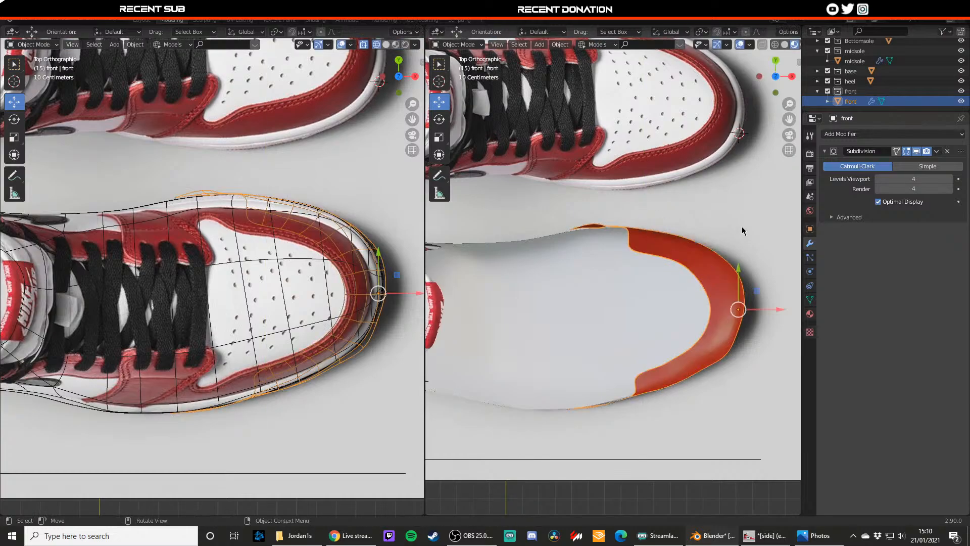
- Smooth the inner-edge curve by shifting the vertices between the upper arm and toe tip, and deselect the panel
key("Tab")
left_click_drag(698, 264, 740, 271)
left_click(708, 277)
left_click(717, 273)
key("Tab")
left_click(743, 349)
scroll(695, 341, "down", 3)
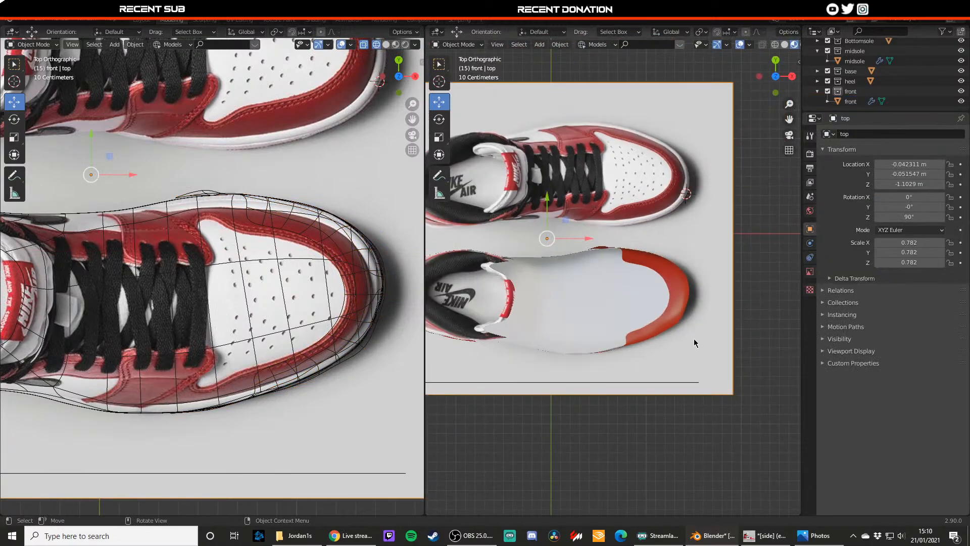
- Move the inner-edge vertex at the toe tip's upper curve about 0.02 m along X, and return to Object Mode
scroll(681, 329, "up", 2)
left_click(683, 275)
key("Tab")
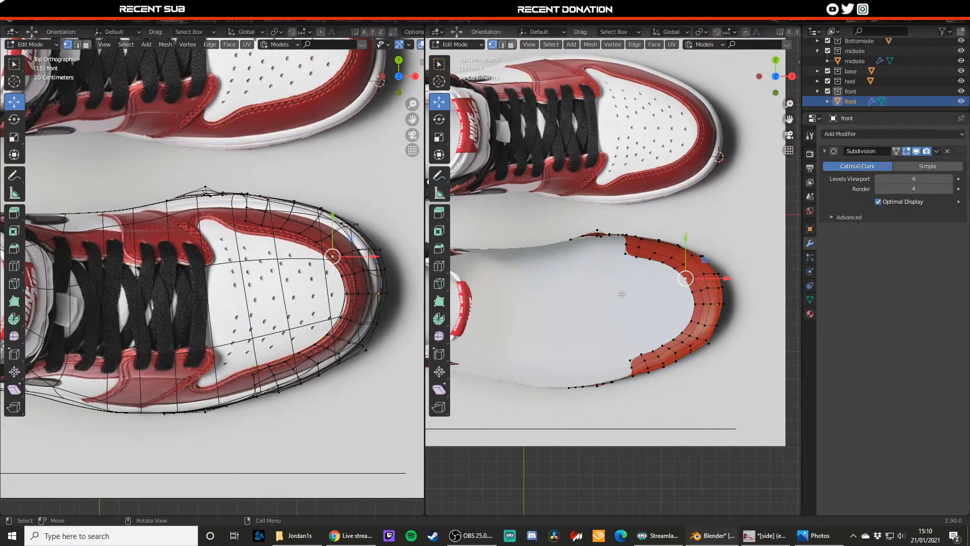
scroll(622, 293, "up", 2)
key("Tab")
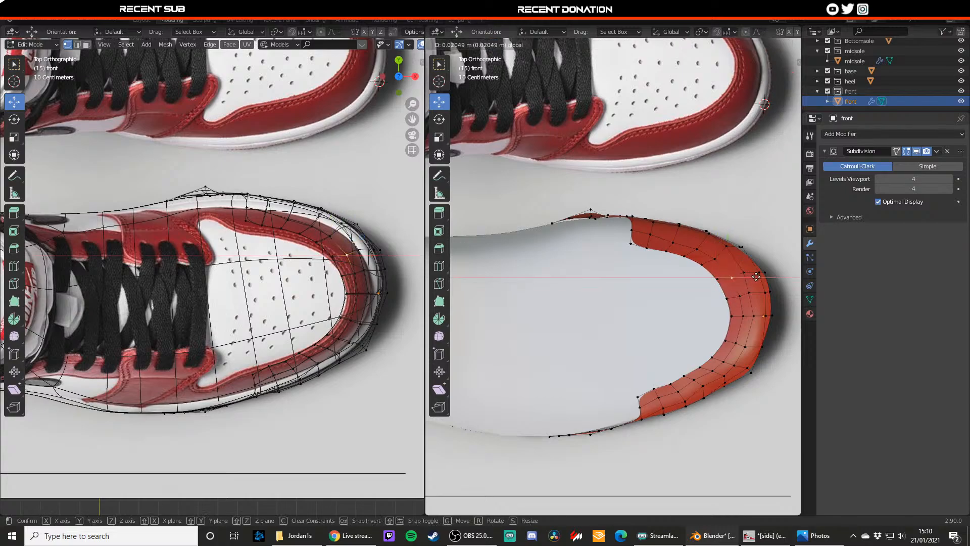
scroll(728, 294, "down", 5)
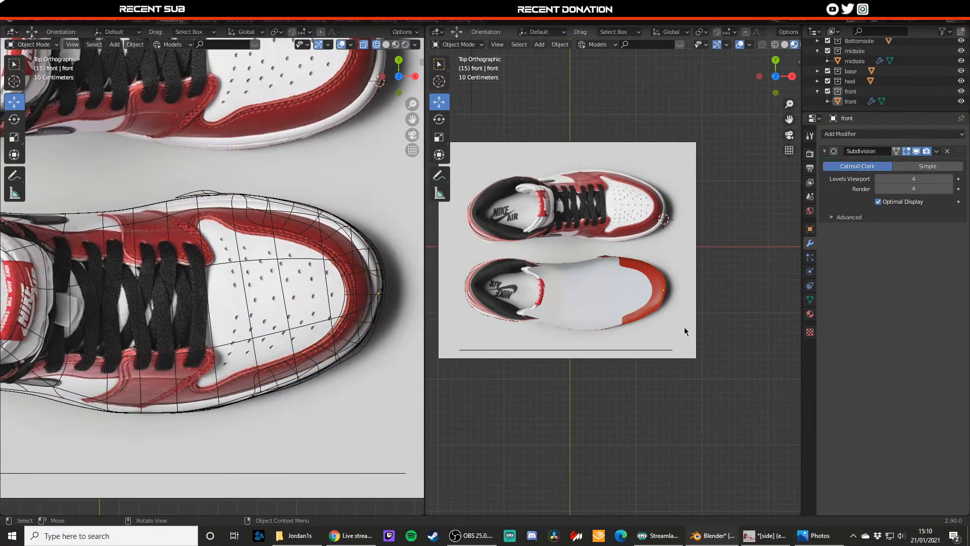
- Move the side reference image along the Y axis to about 0.136 m so it stands behind the shoe model
scroll(642, 357, "up", 3)
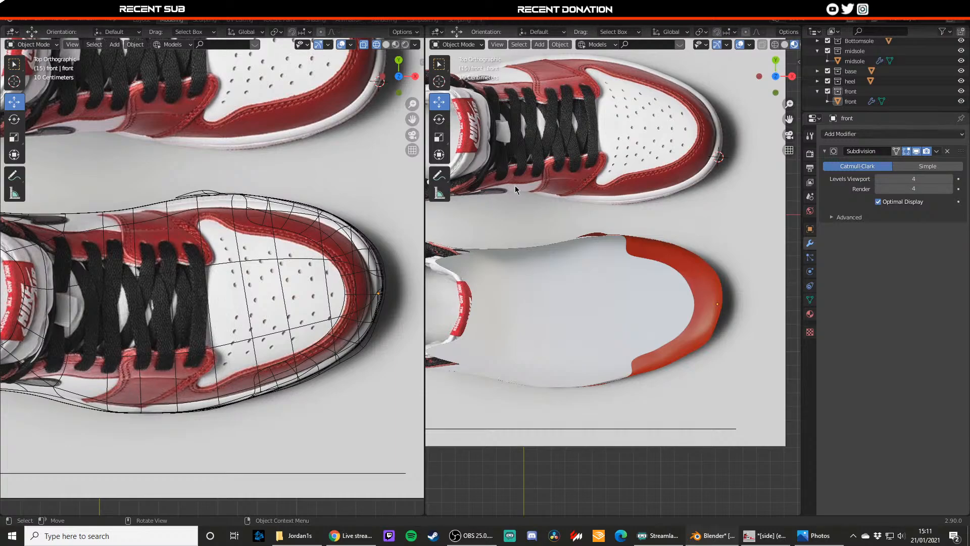
scroll(641, 171, "down", 1)
scroll(613, 156, "down", 4)
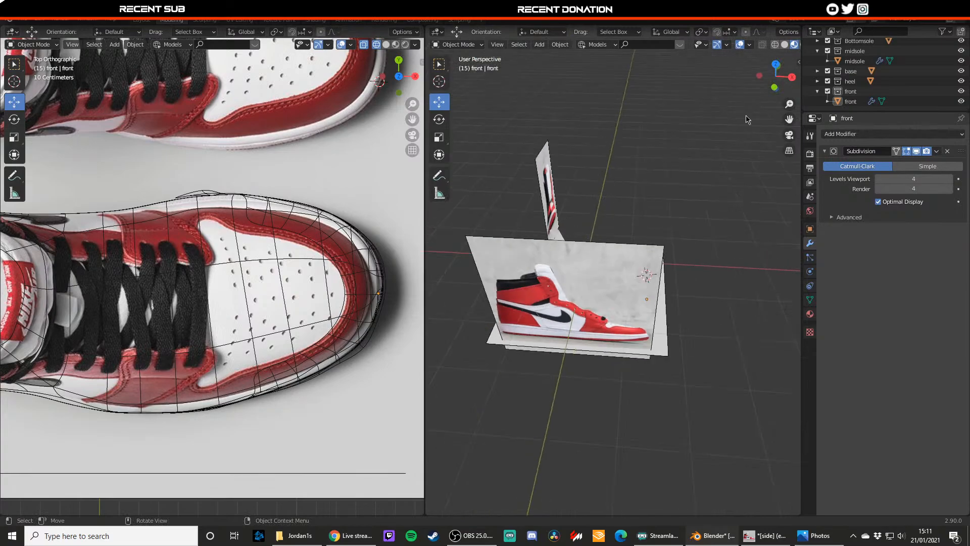
left_click(761, 76)
left_click(791, 76)
scroll(650, 218, "up", 9)
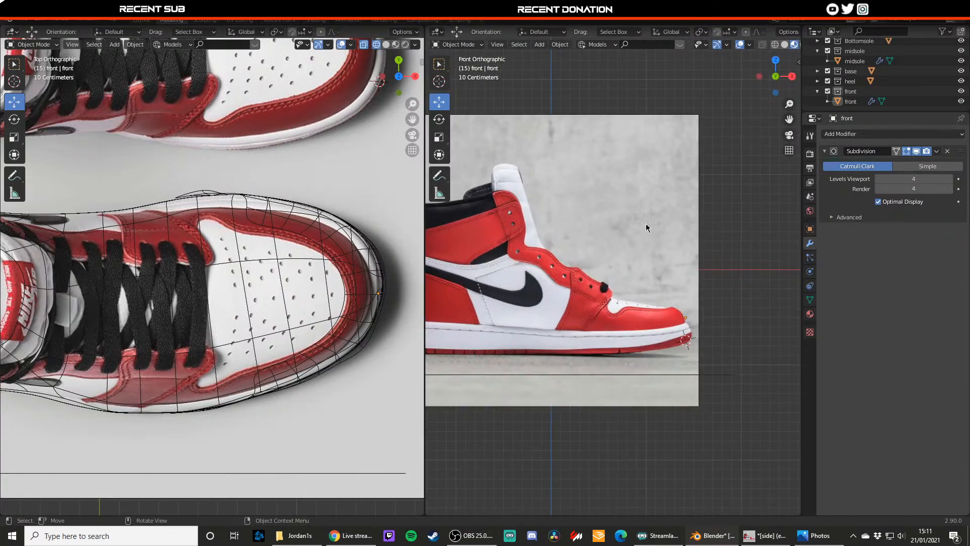
scroll(637, 215, "down", 8)
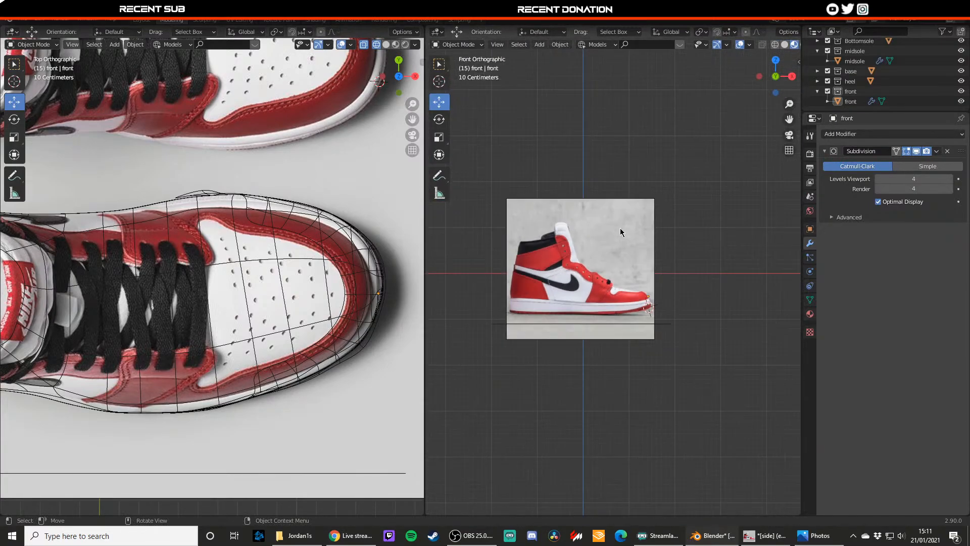
middle_click_drag(706, 147, 586, 295)
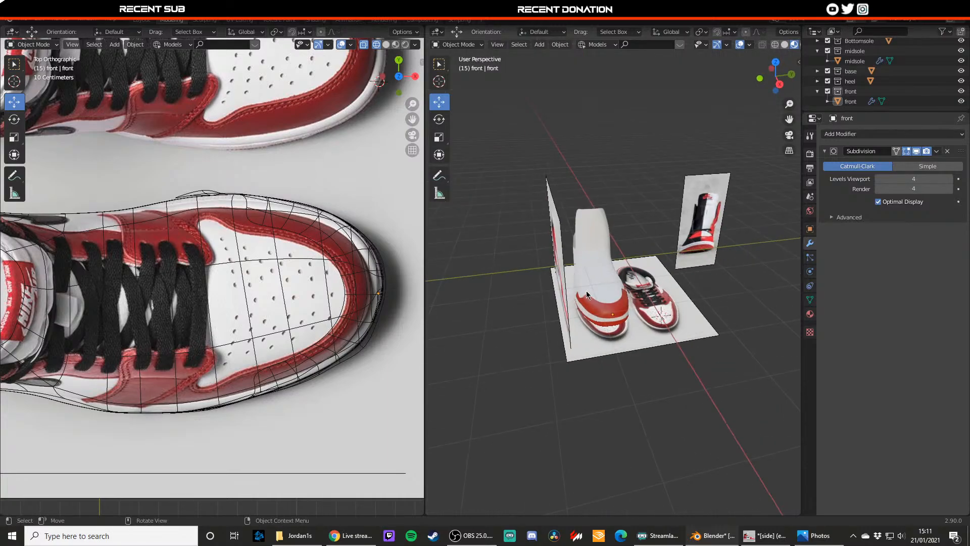
left_click(559, 269)
left_click_drag(595, 258, 668, 249)
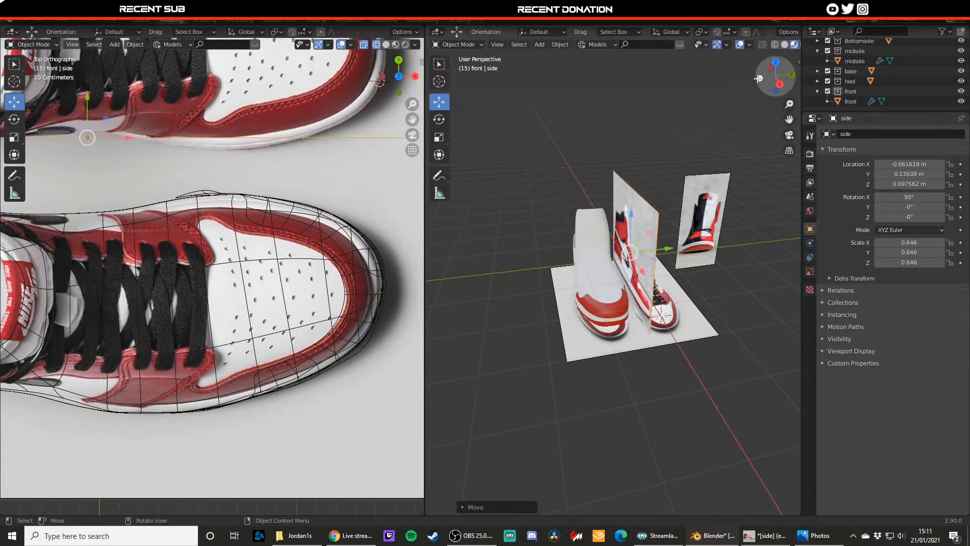
- Show the shoe in the front orthographic view with wireframe shading over the side reference photo
left_click(758, 79)
left_click(792, 76)
left_click(792, 76)
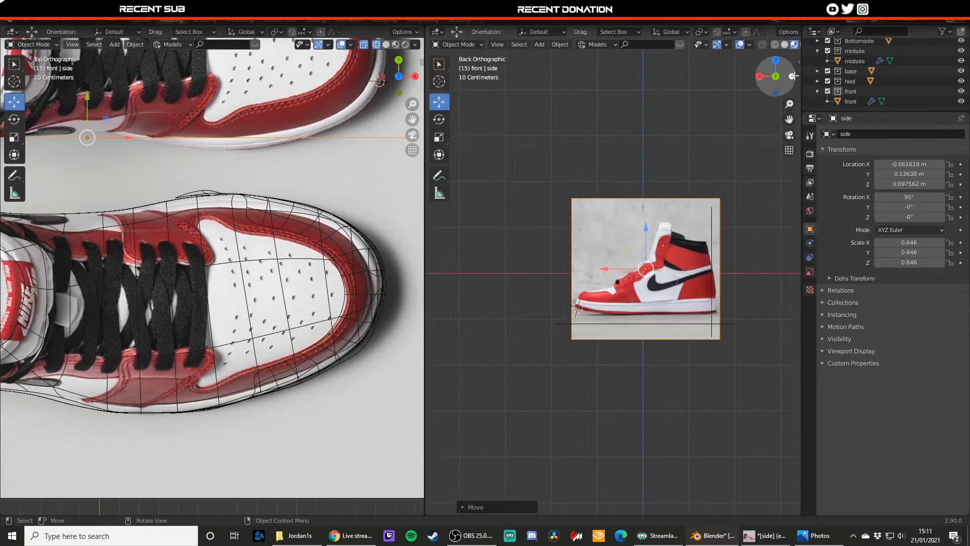
left_click(759, 76)
left_click(759, 76)
scroll(613, 229, "up", 5)
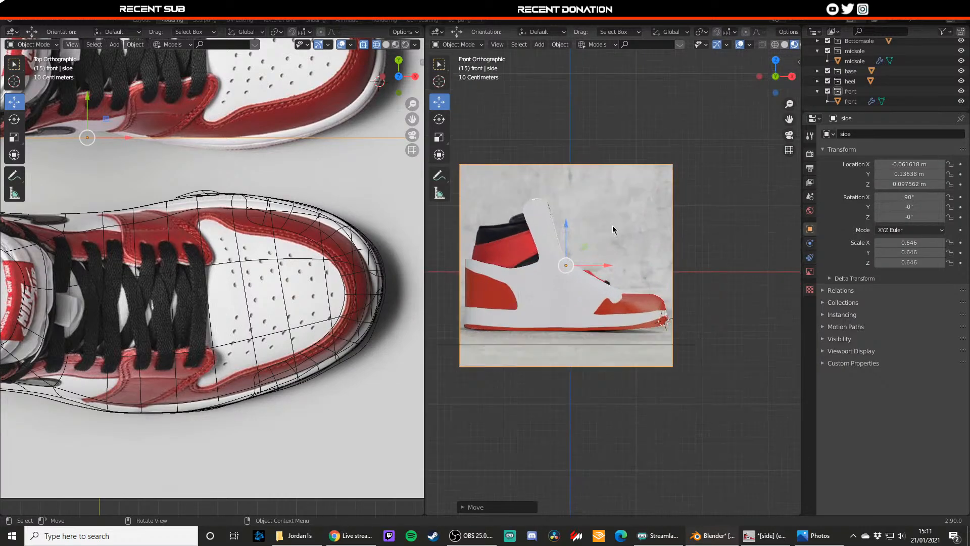
mouse_move(550, 267)
middle_mouse_down()
mouse_move(629, 260)
mouse_move(626, 232)
mouse_move(682, 229)
middle_mouse_up()
left_click(789, 75)
key("z")
left_click(594, 290)
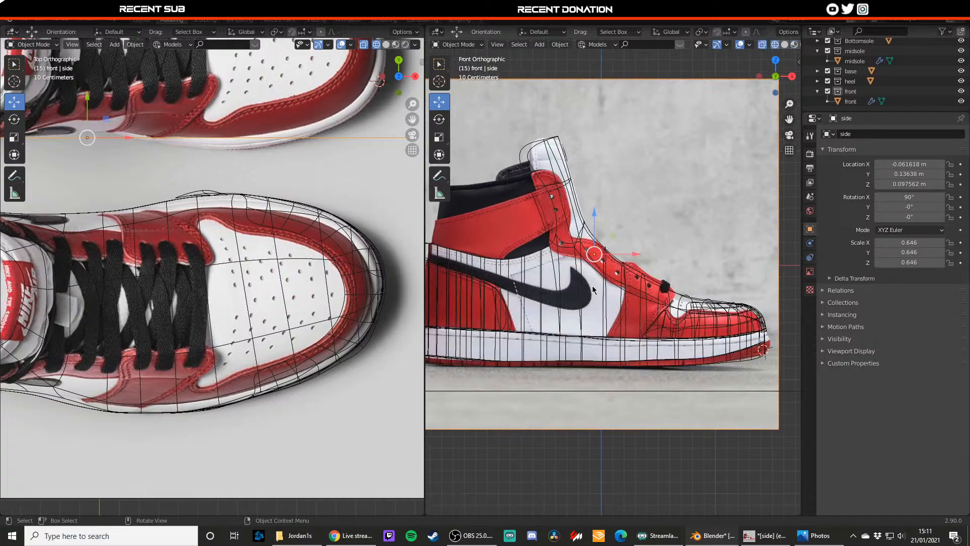
middle_click_drag(651, 300, 618, 278, "shift")
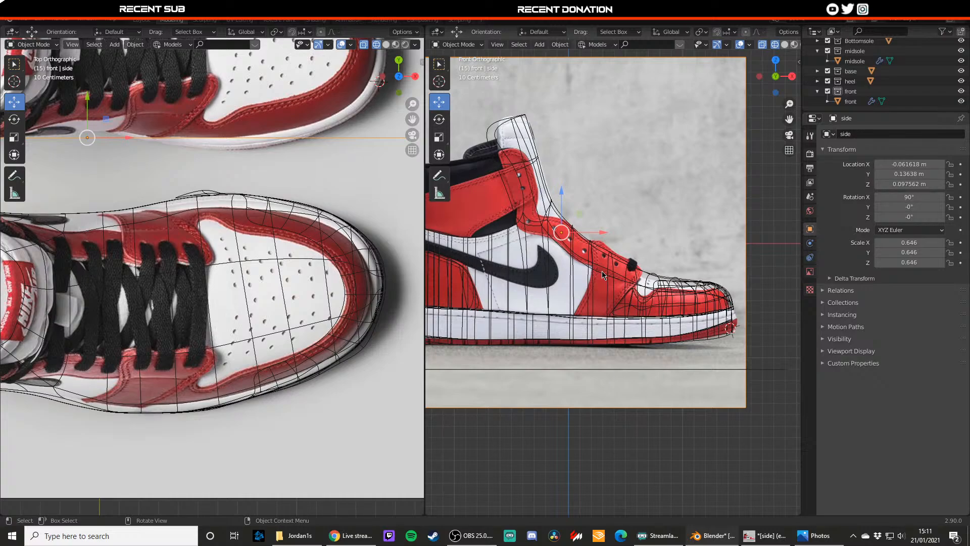
- Create a new collection in the Outliner, name it midstrap, and make it active
left_click(817, 93)
left_click(817, 63)
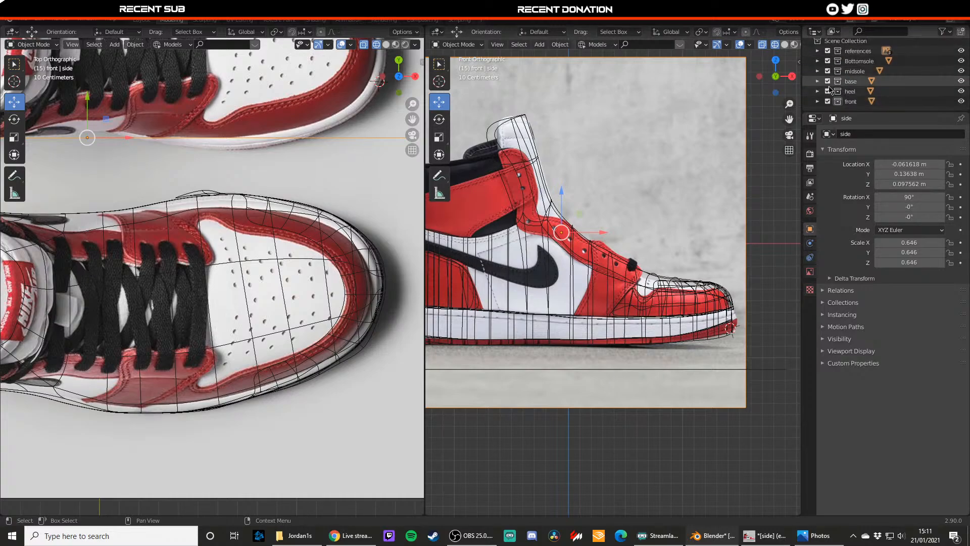
left_click(843, 102)
left_click(839, 110)
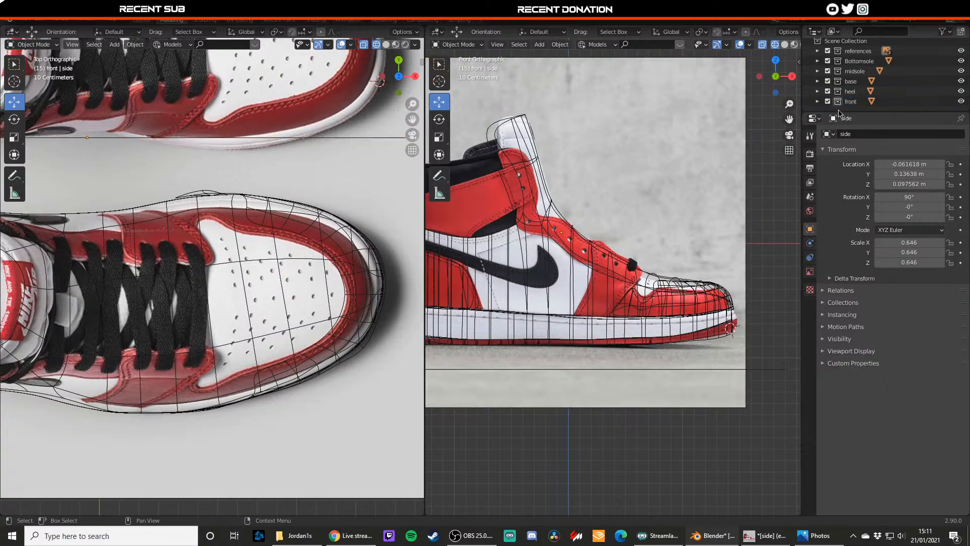
right_click(839, 112)
left_click(834, 96)
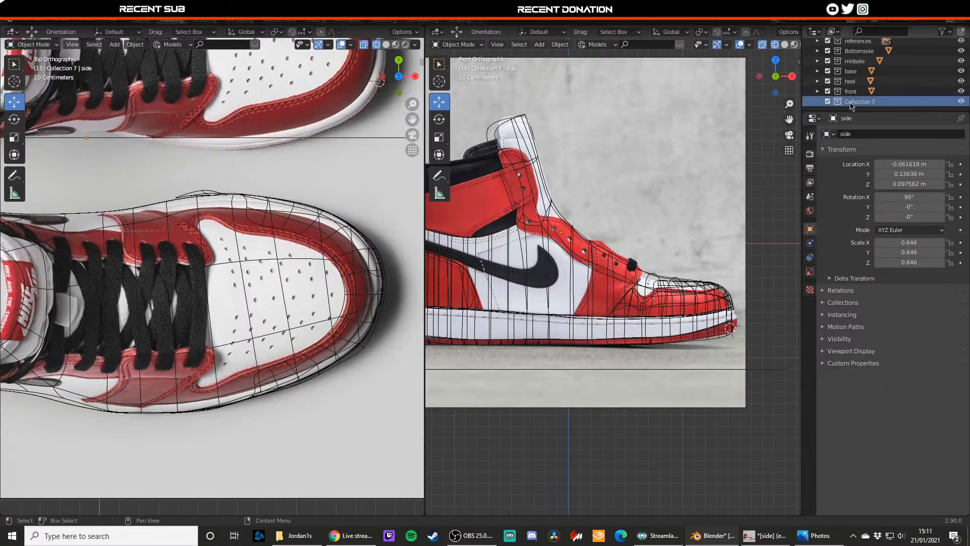
double_click(853, 102)
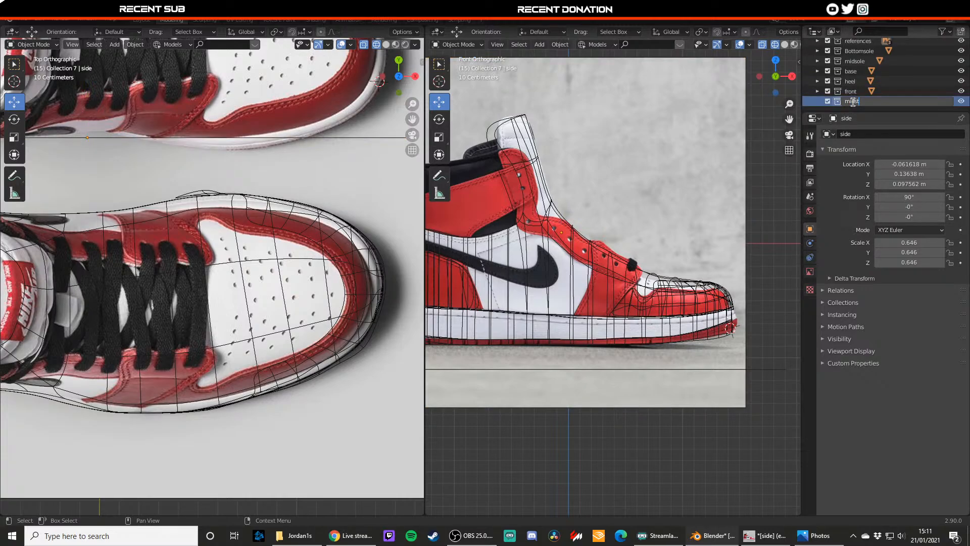
type("midstrap")
key("Return")
left_click(845, 104)
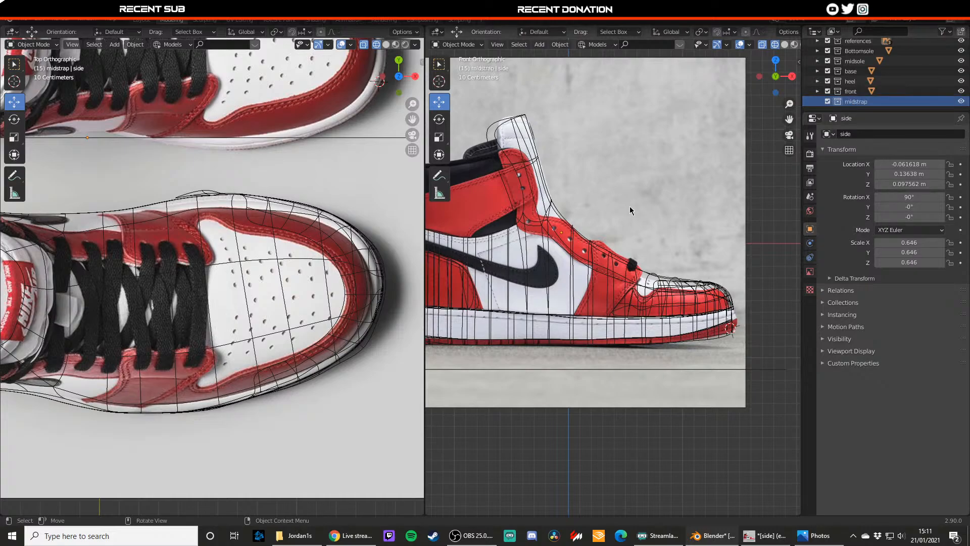
- Add a plane mesh to the midstrap collection and set its X rotation to 90°
key("shift+a")
mouse_move(615, 229)
left_click(647, 227)
middle_click_drag(652, 234, 582, 260)
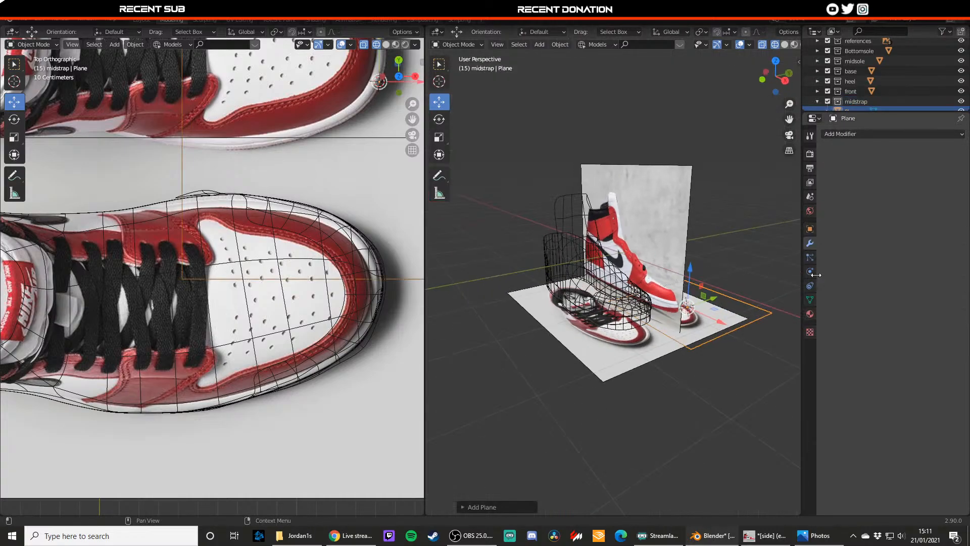
left_click(810, 228)
left_click(896, 197)
type("90")
key("Return")
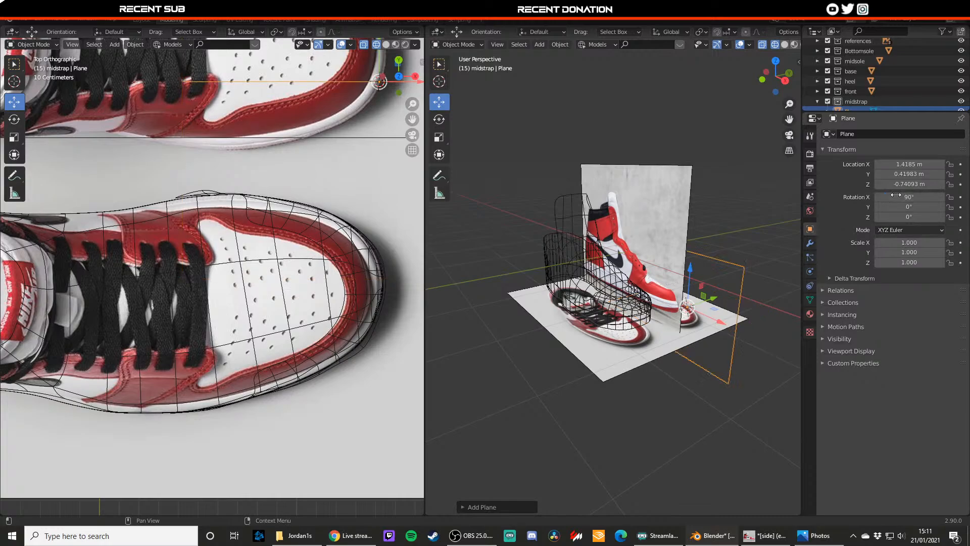
- Place the plane beside the model's outer side at about X 0.785 m, Y -1.405 m, and scale it to about 0.511
left_click_drag(712, 299, 597, 314)
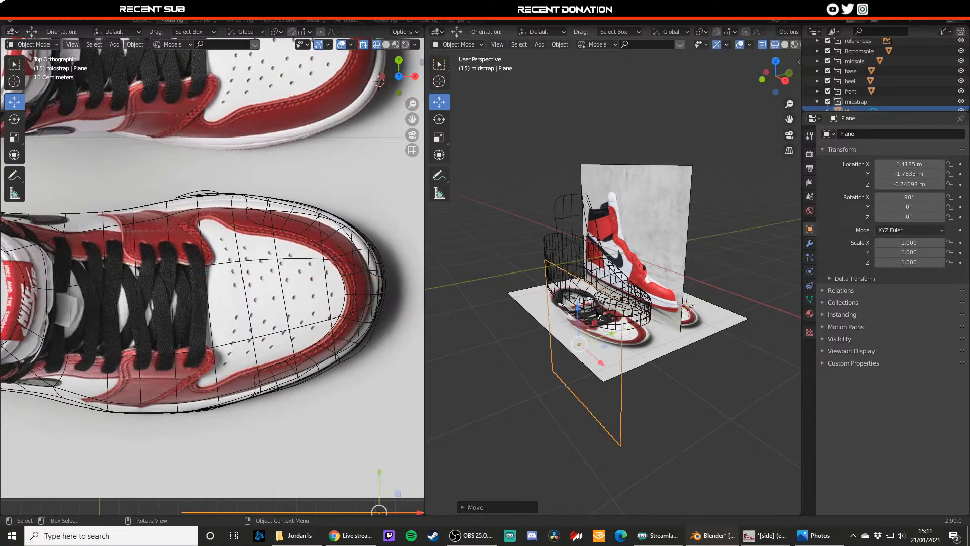
key("KP_7")
key("s")
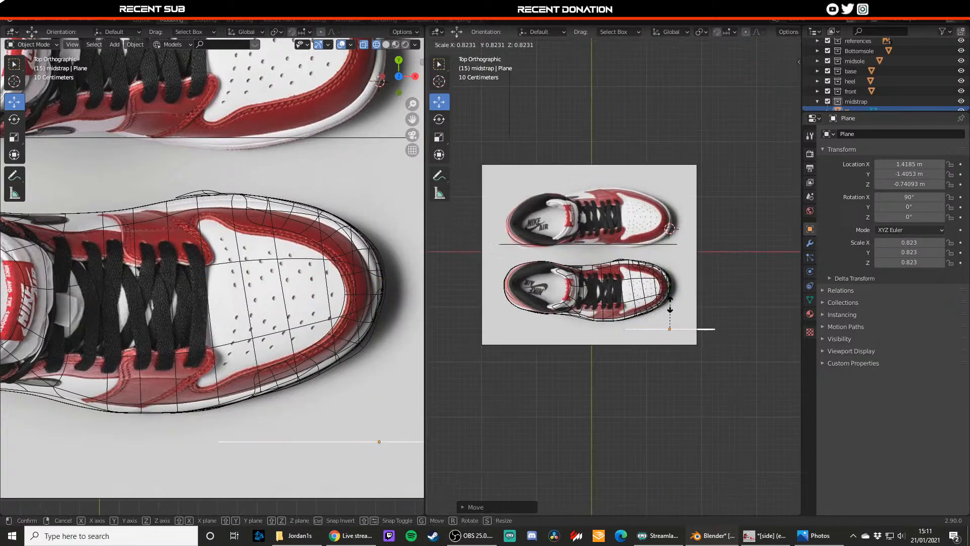
left_click(662, 315)
key("s")
left_click(684, 328)
left_click_drag(707, 330, 672, 330)
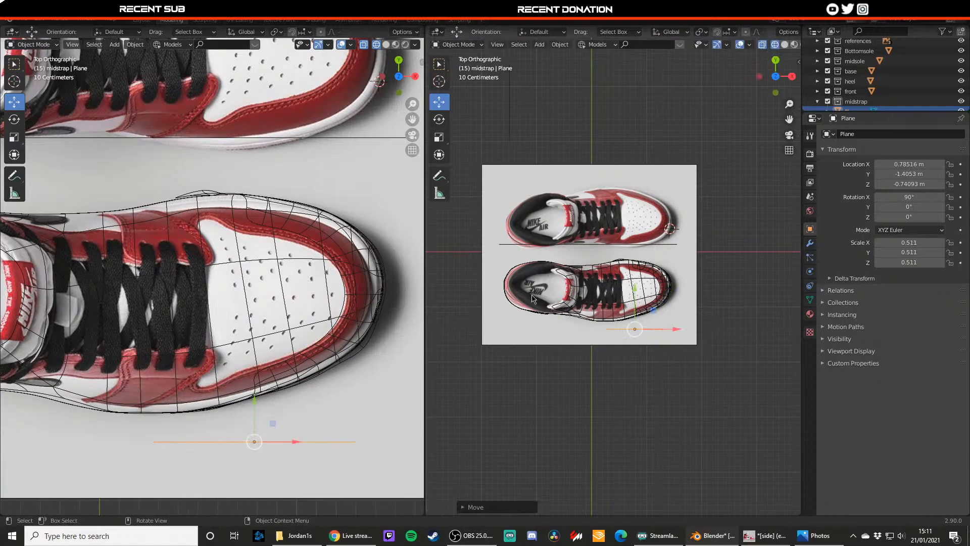
- Change the close-up top-view viewport to a front orthographic view with textured shading
left_click(378, 76)
left_click(382, 77)
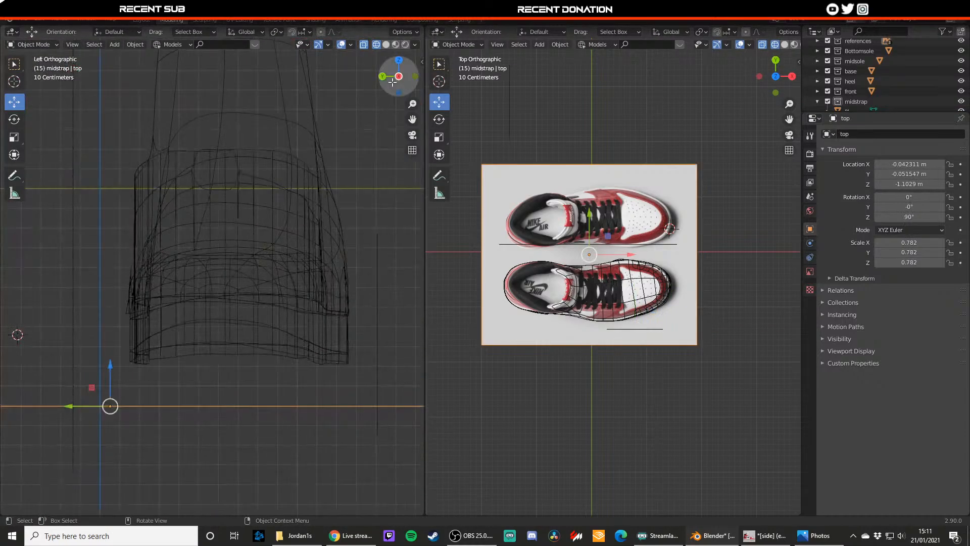
left_click(382, 76)
left_click(396, 44)
left_click(399, 76)
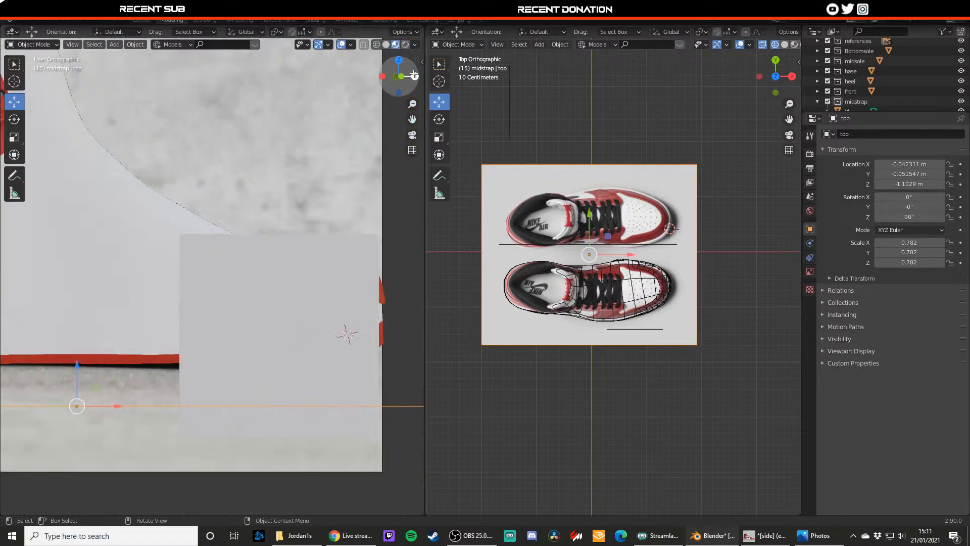
- Select the new plane and rename it as midstrap
left_click(277, 282)
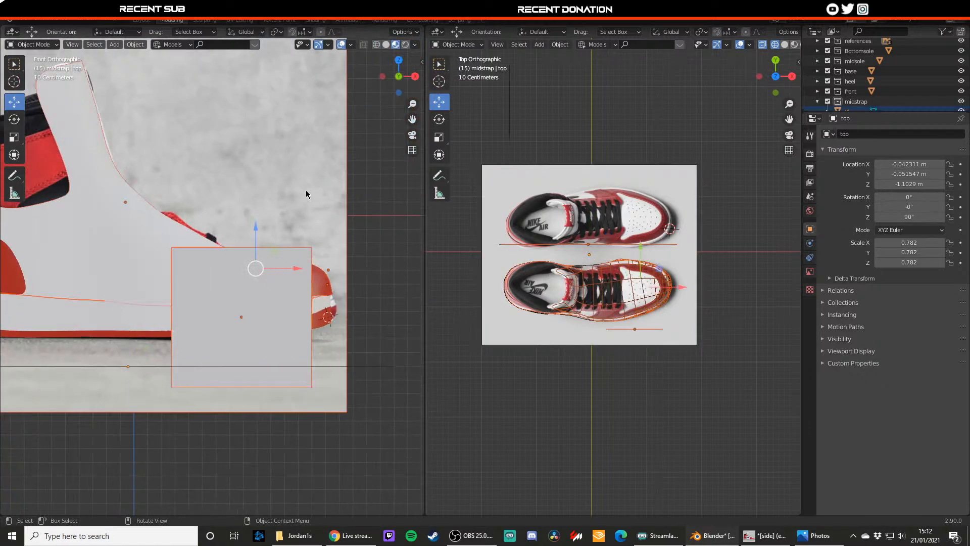
left_click(301, 271)
scroll(859, 101, "down", 1)
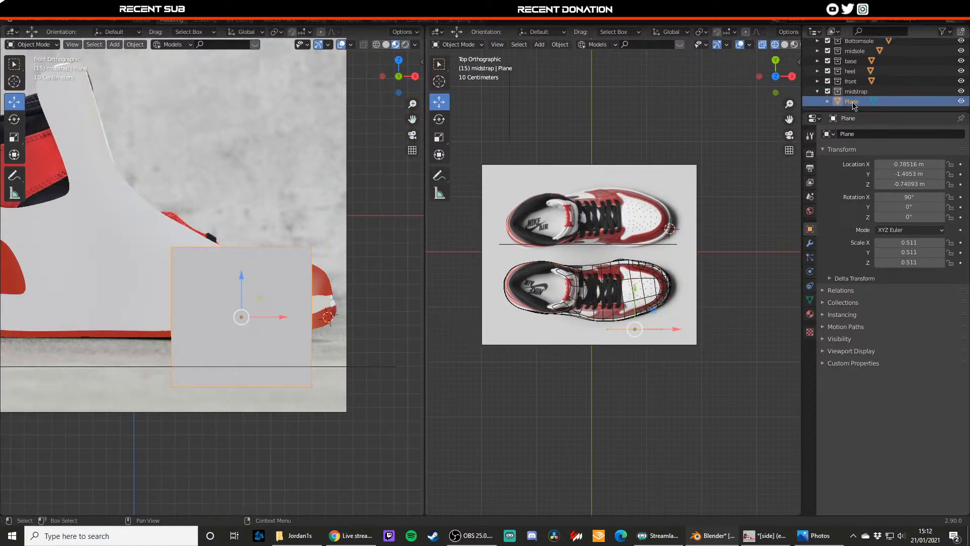
double_click(861, 101)
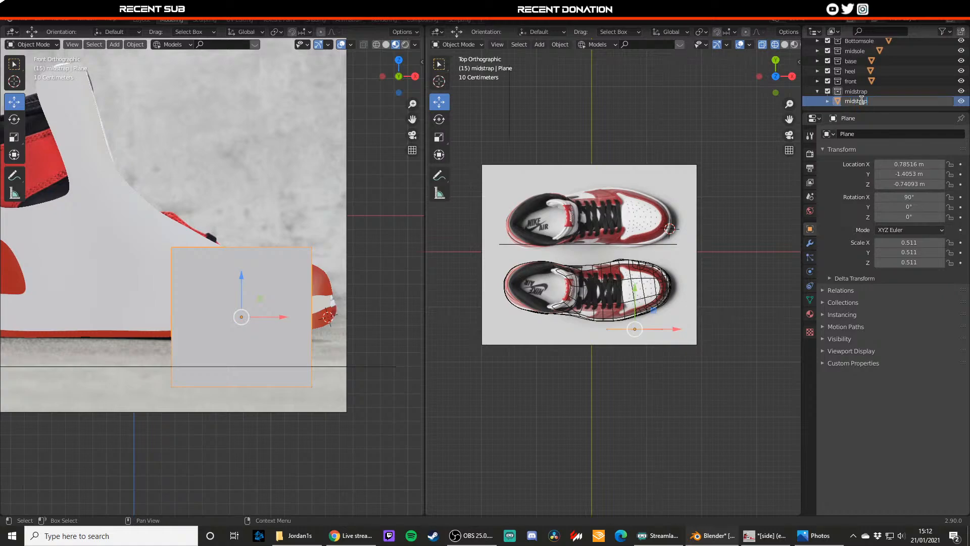
key("Return")
- Scale the midstrap plane to about 0.335 and move it over the strap in the front wireframe view, at about X 0.39 m, Z -0.298 m
key("s")
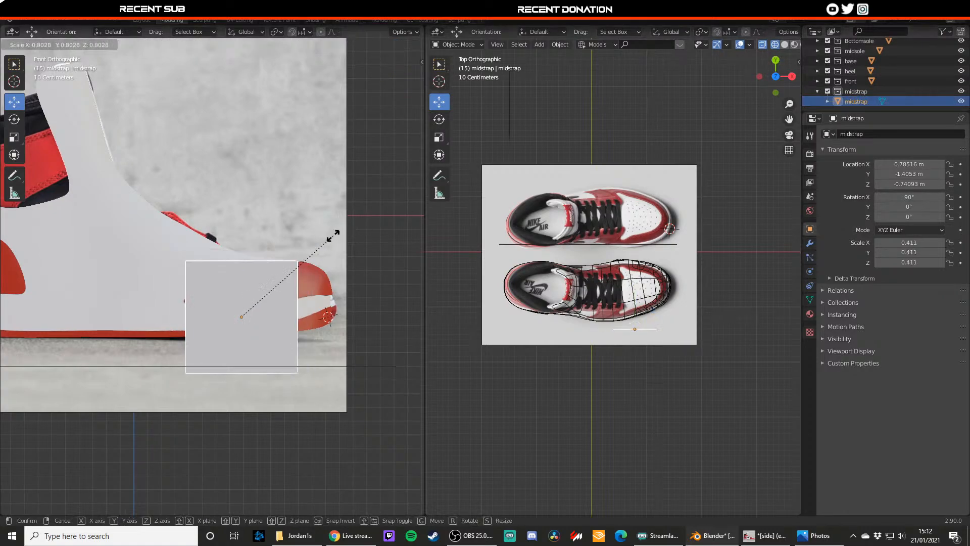
left_click(305, 246)
key("z")
left_click(217, 250)
middle_click_drag(256, 249, 280, 243, "shift")
key("g")
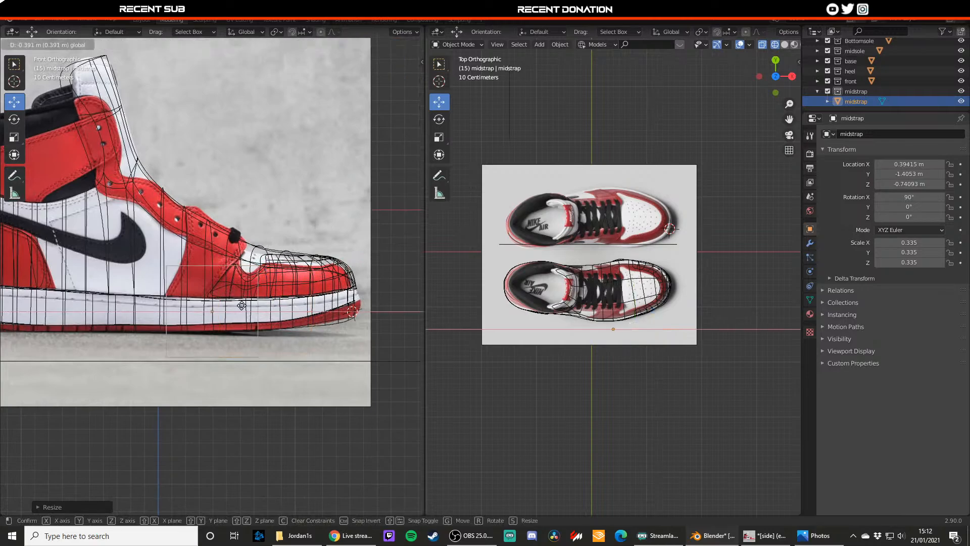
scroll(218, 215, "up", 2)
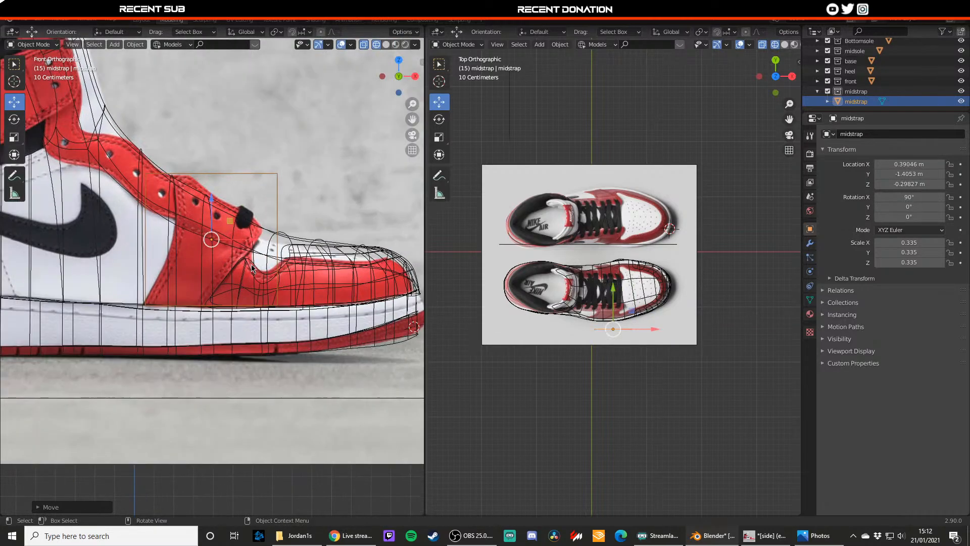
- In Edit Mode, move the plane's front lower corner and both upper corners onto the lower part of the red strap
key("Tab")
left_click(279, 304)
left_click_drag(311, 305, 238, 301)
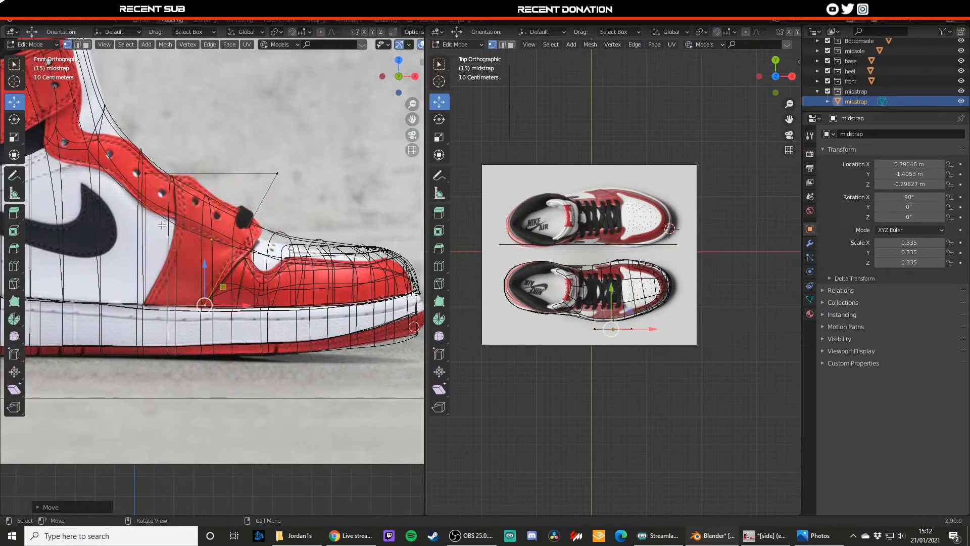
left_click(149, 176)
left_click_drag(145, 135, 147, 240)
left_click_drag(186, 279, 196, 279)
left_click(276, 175)
left_click_drag(277, 134, 276, 227)
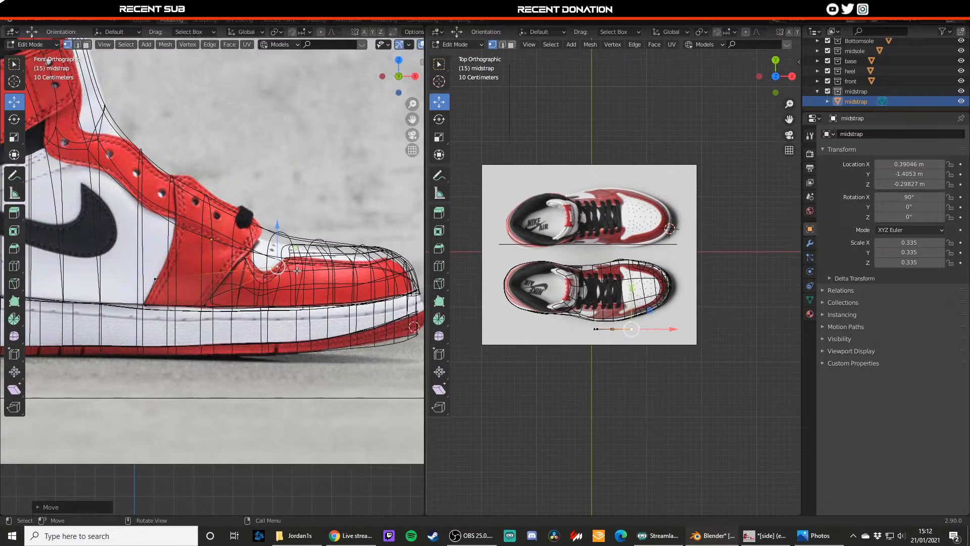
left_click_drag(307, 266, 229, 248)
- Return to Object Mode and move the midstrap to about X 0.2975 m, Y -1.2105 m, against the shoe's outer edge in the top view
scroll(597, 335, "up", 4)
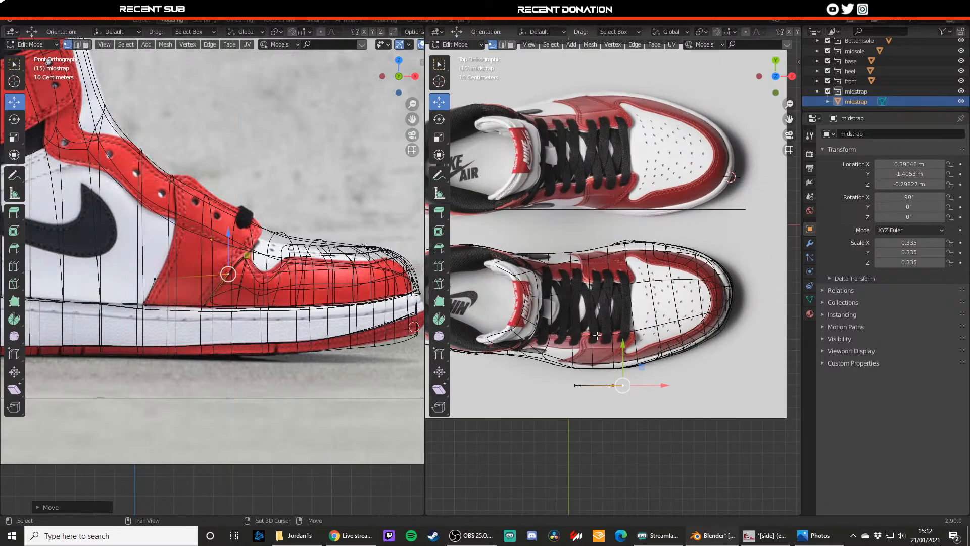
middle_click_drag(597, 336, 584, 296, "shift")
key("Tab")
left_click_drag(600, 308, 601, 286)
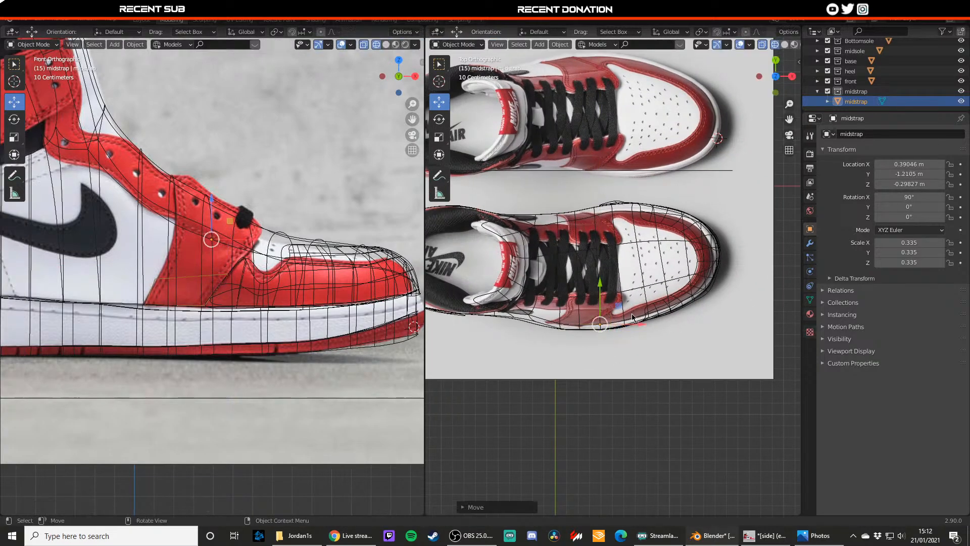
left_click_drag(632, 317, 610, 322)
scroll(609, 323, "up", 1)
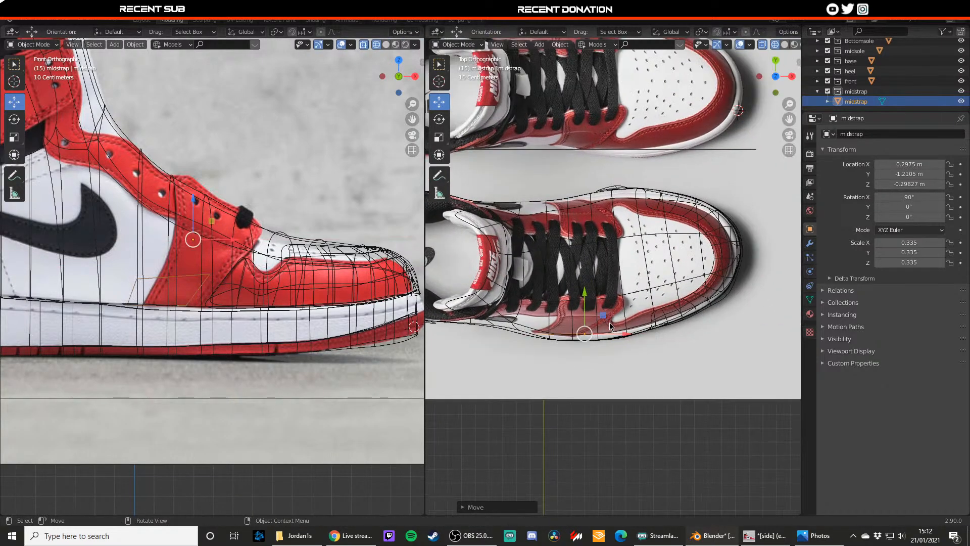
- Compare the midstrap's placement against the shoe body in the top view using textured and wireframe shading
key("z")
key("z")
key("z")
scroll(602, 323, "up", 4)
key("z")
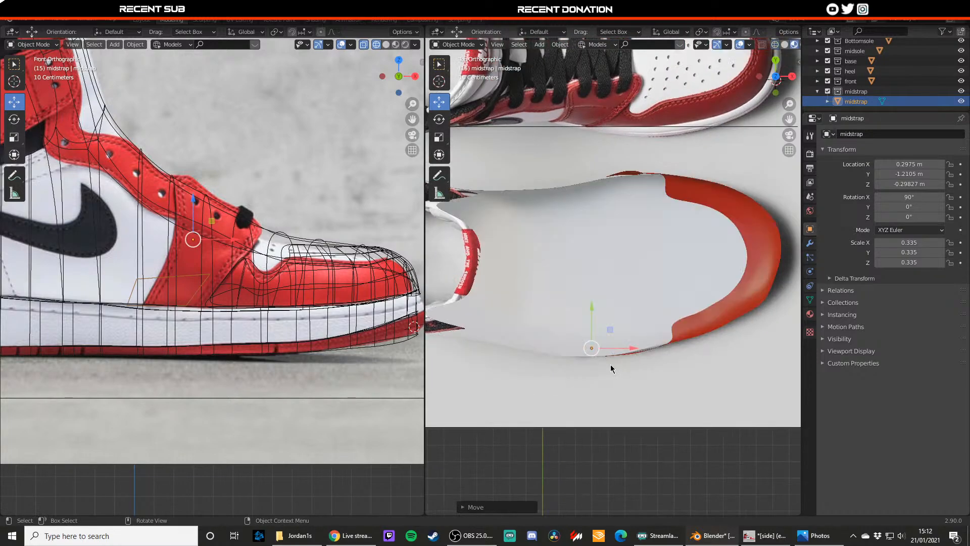
key("z")
key("z")
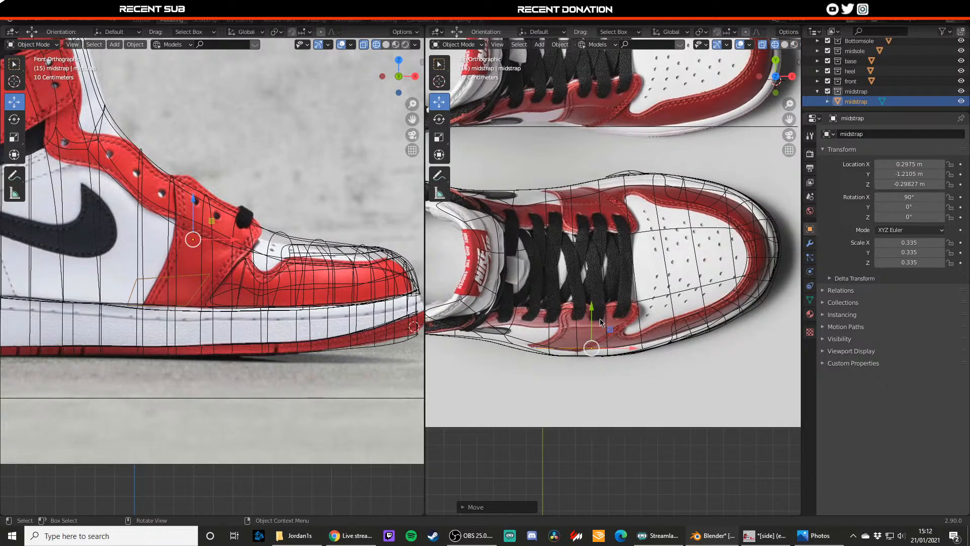
- Move the midstrap plane to about X 0.2514 m, Y -1.1921 m in the top view
left_click_drag(591, 318, 591, 316)
left_click_drag(615, 347, 581, 318)
key("Tab")
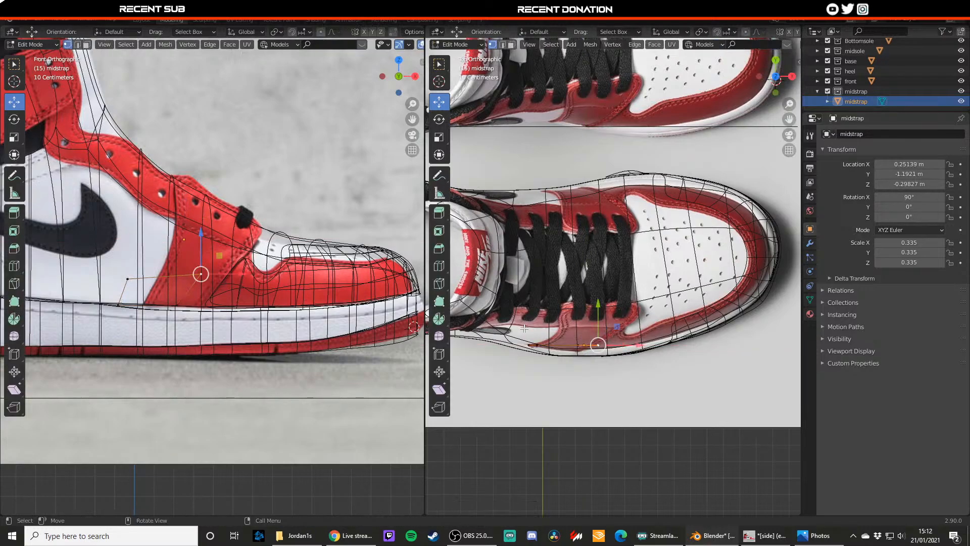
left_click_drag(597, 326, 595, 349)
key("ctrl+z")
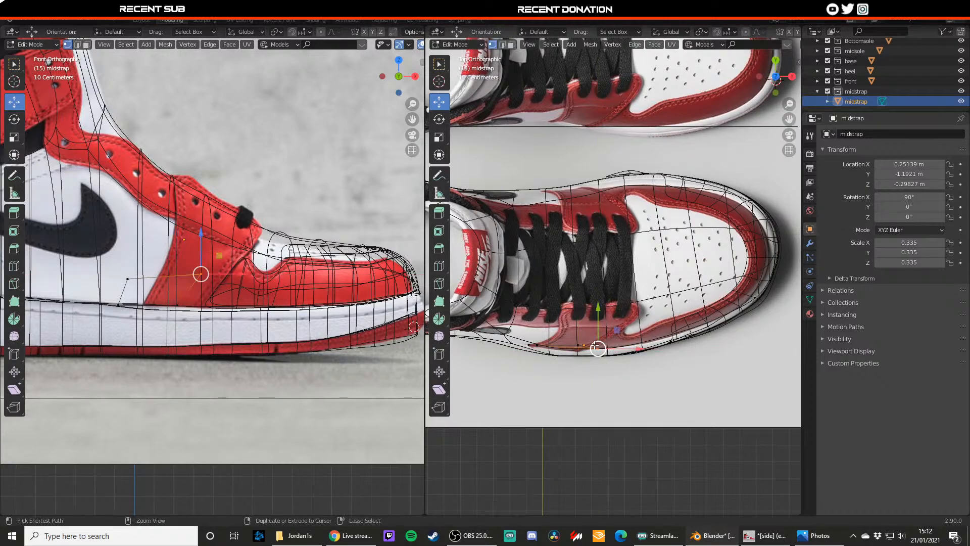
key("z")
key("ctrl+z")
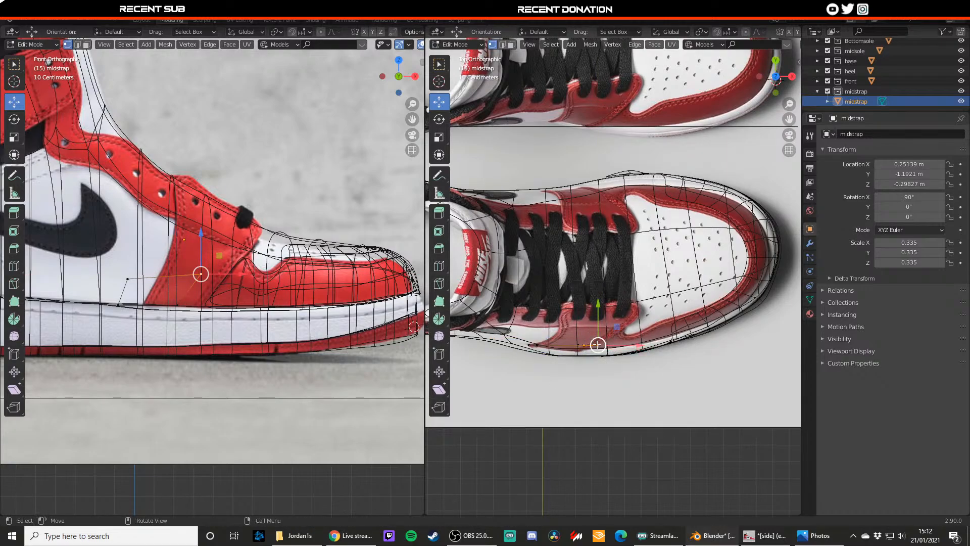
key("Tab")
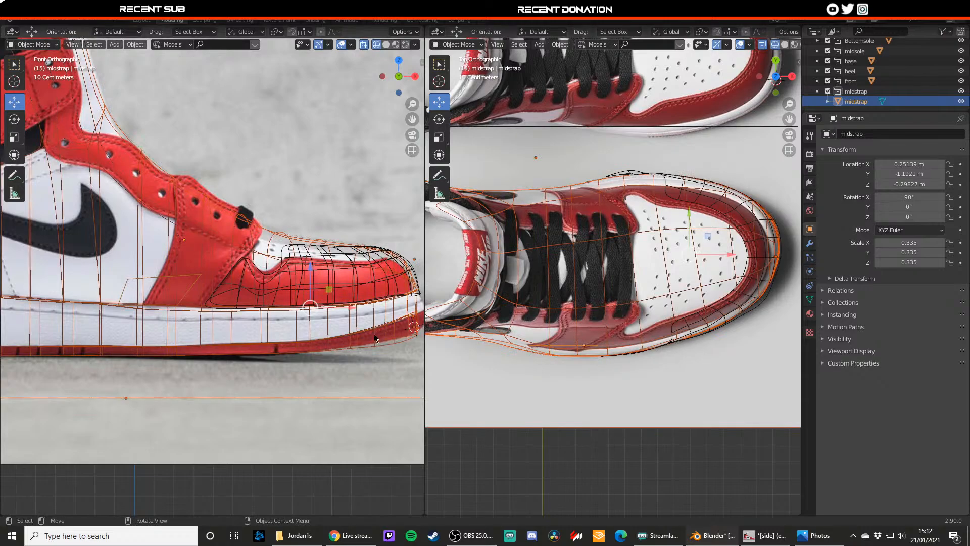
- Reselect the midstrap and move it outward along Y to about -1.2692 m, just outside the shoe body's side
left_click(211, 291)
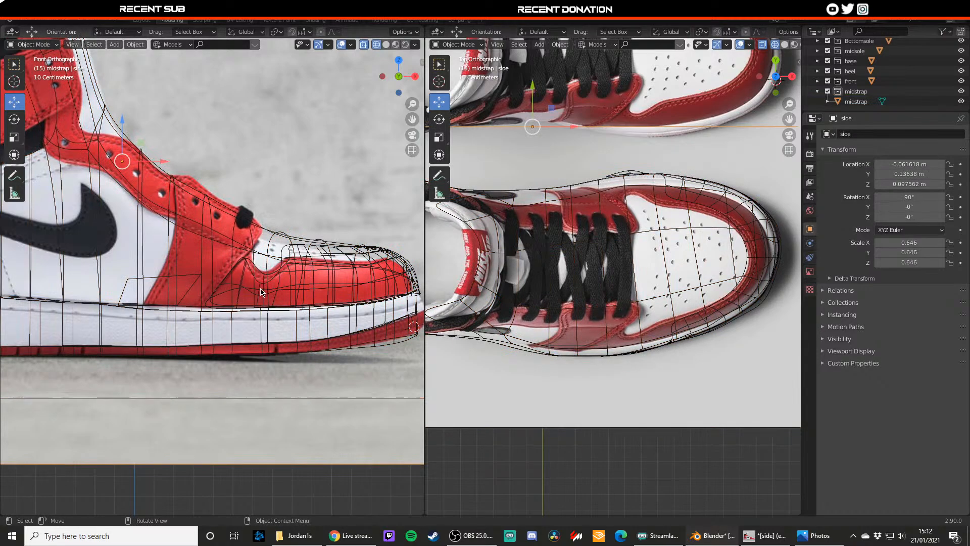
left_click(566, 346)
middle_click_drag(303, 303, 159, 303)
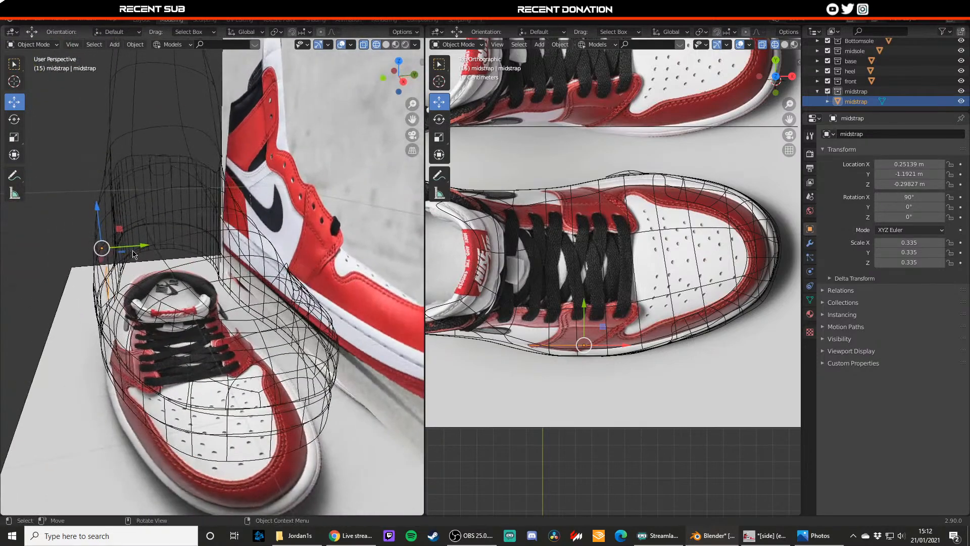
mouse_move(584, 316)
left_mouse_down()
mouse_move(584, 332)
mouse_move(588, 322)
left_mouse_up()
left_click(383, 78)
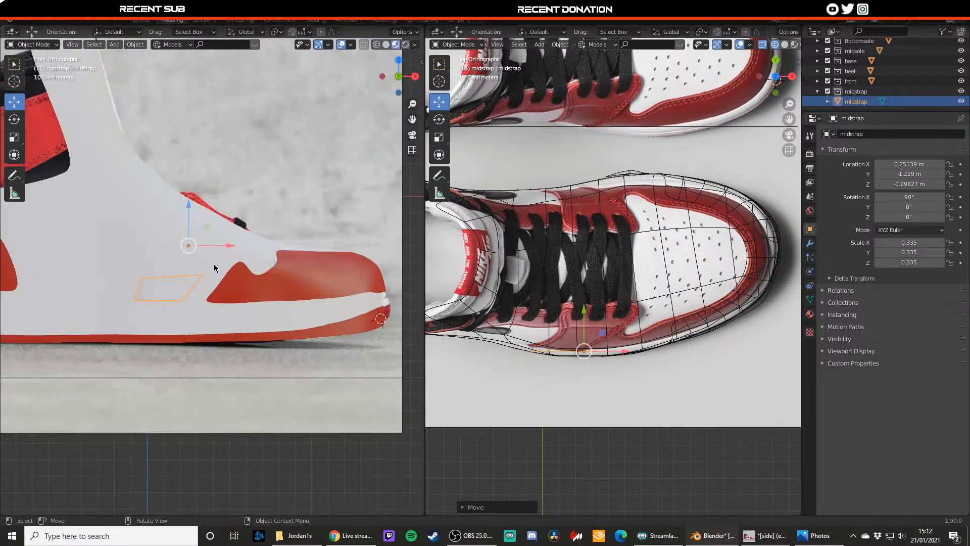
middle_click_drag(208, 254, 131, 258)
key("g")
key("y")
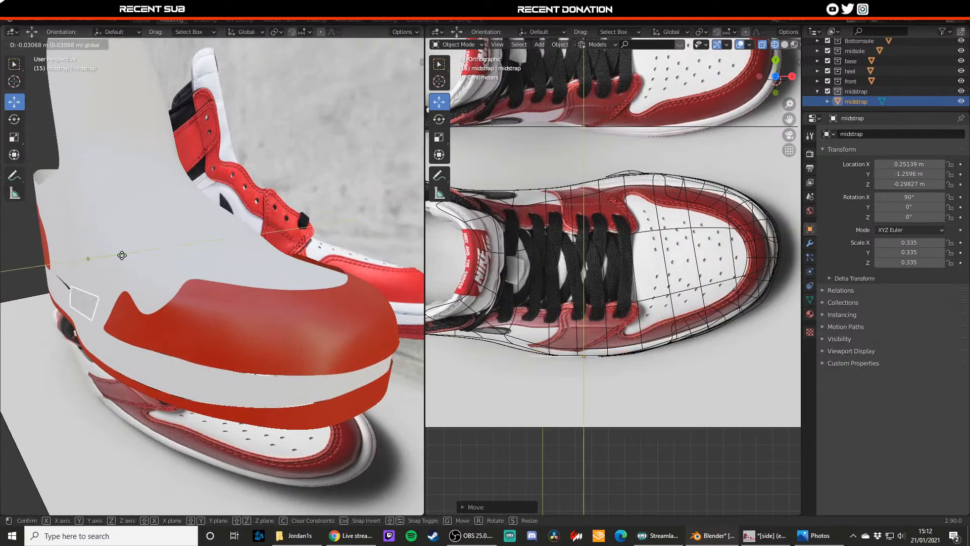
left_click(119, 257)
- Assign the existing red material to the midstrap and return to the modeling workspace
left_click(316, 20)
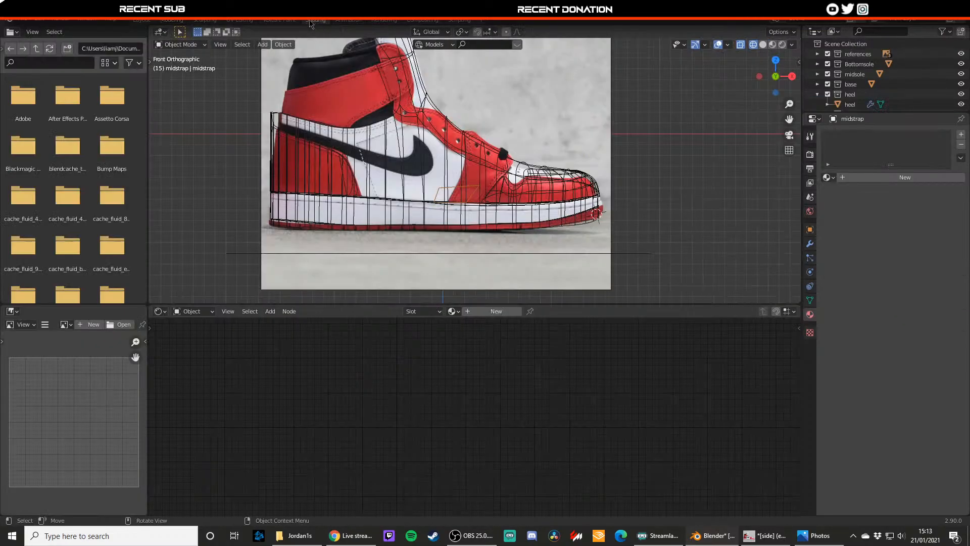
left_click(453, 311)
left_click(478, 337)
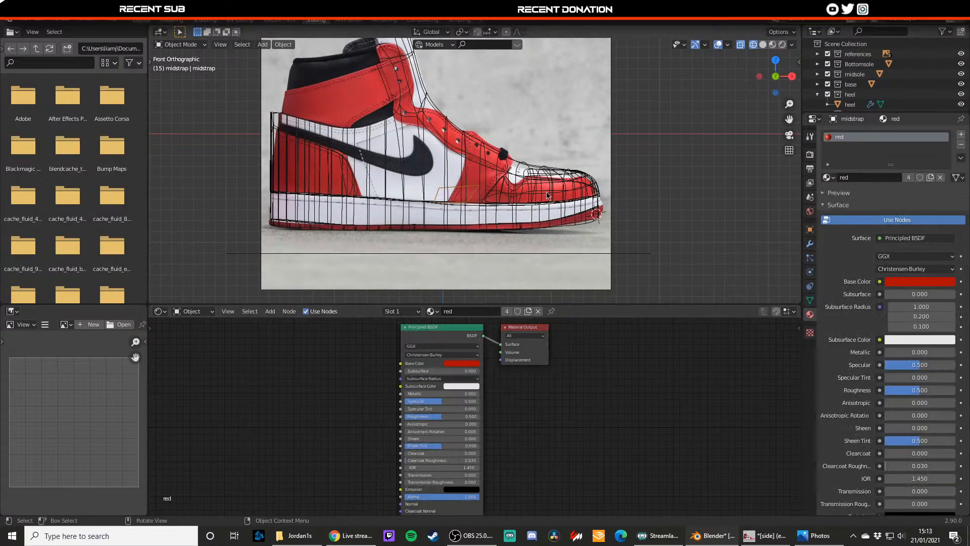
left_click(172, 20)
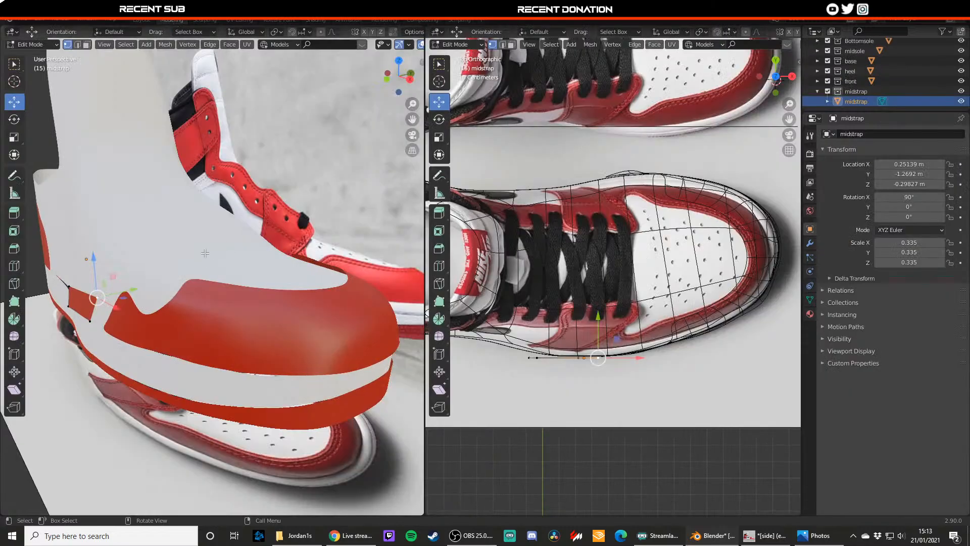
- In the front wireframe view, set the midstrap's origin to its geometry and move it along X to about 0.238 m
key("KP_1")
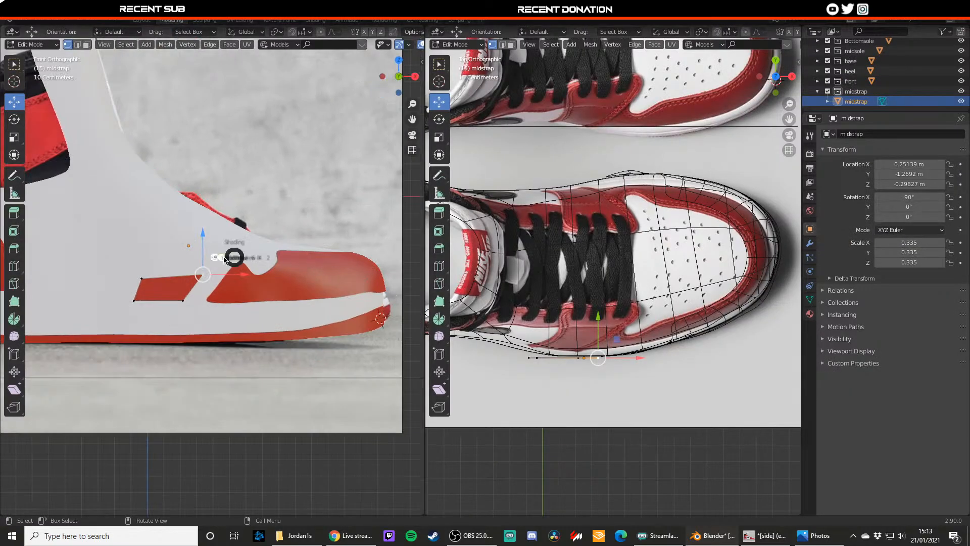
key("shift+z")
key("Tab")
key("Tab")
key("Tab")
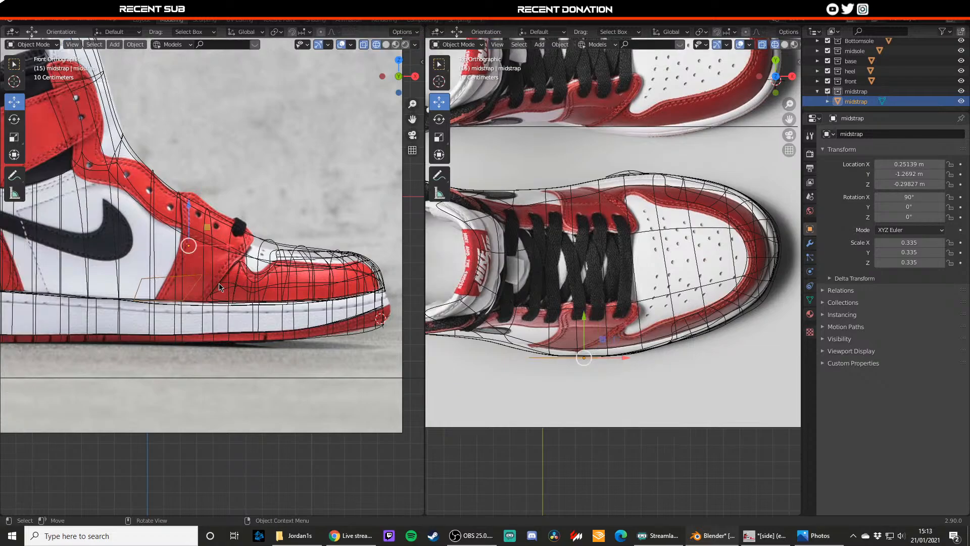
left_click(138, 44)
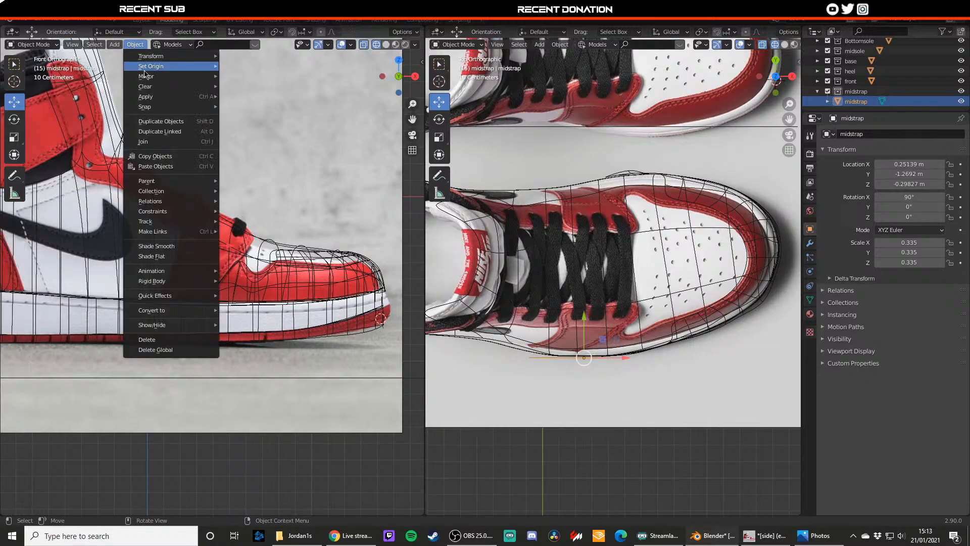
mouse_move(147, 74)
left_click(303, 77)
left_click_drag(204, 291, 227, 285)
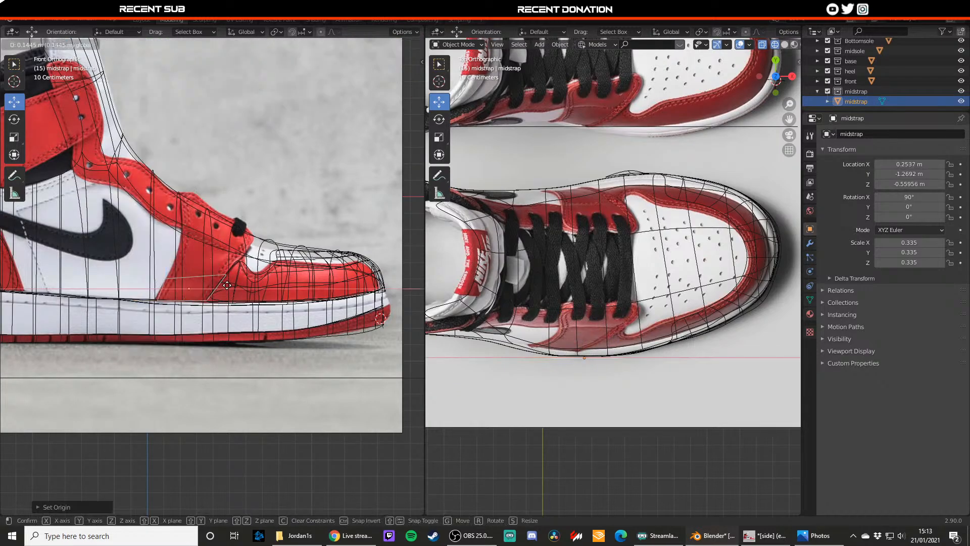
- In Edit Mode, slide the midstrap's upper corner vertices along X to match the red strap's edges
key("Tab")
left_click(166, 278)
left_click_drag(166, 277, 168, 277)
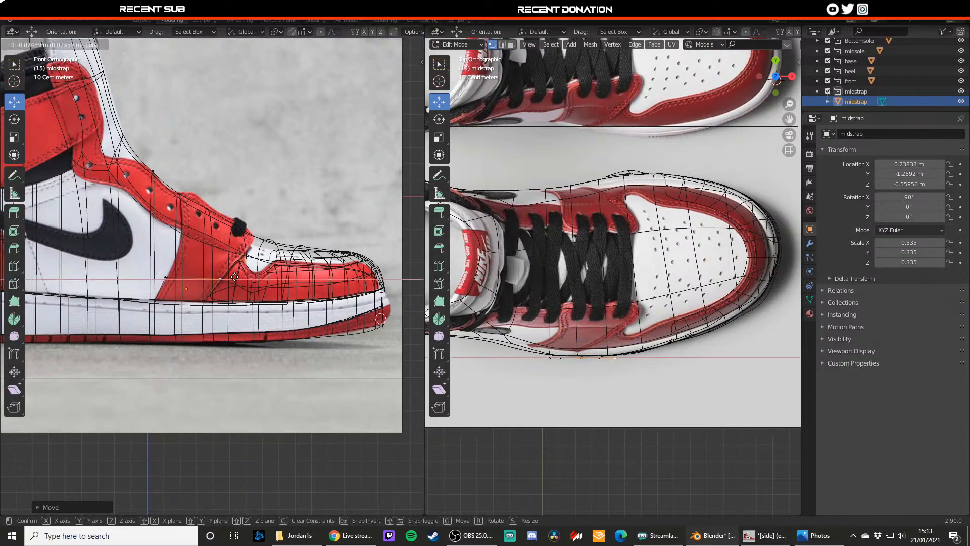
key("2")
- Extrude the midstrap's upper edge up the strap and fit the new corner vertices to the strap's outline
left_click(198, 281)
key("e")
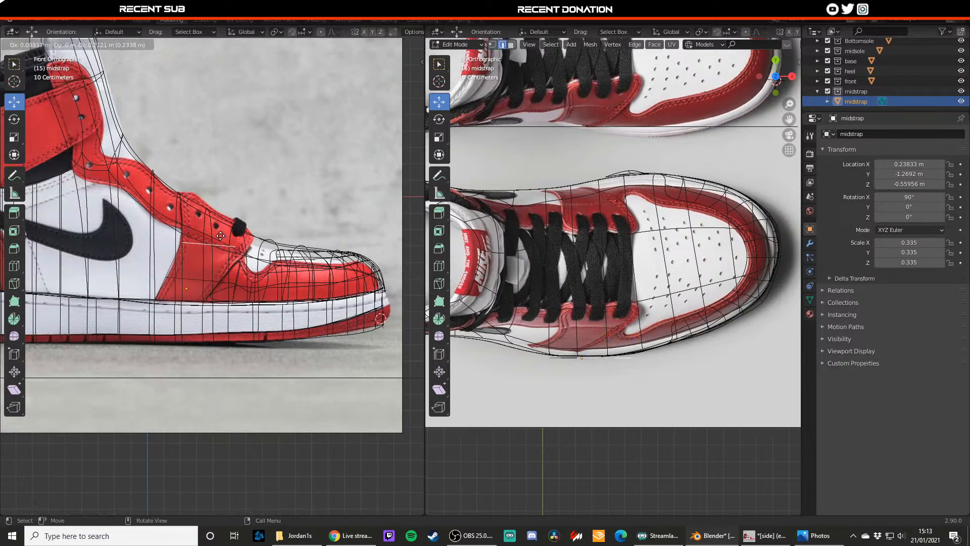
left_click(214, 245)
key("1")
left_click(235, 247)
left_click_drag(235, 224, 185, 208)
- Extrude the upper edge again to the eyelet row and place its front corner at the strap's front end
key("2")
left_click(216, 224)
key("e")
left_click(214, 191)
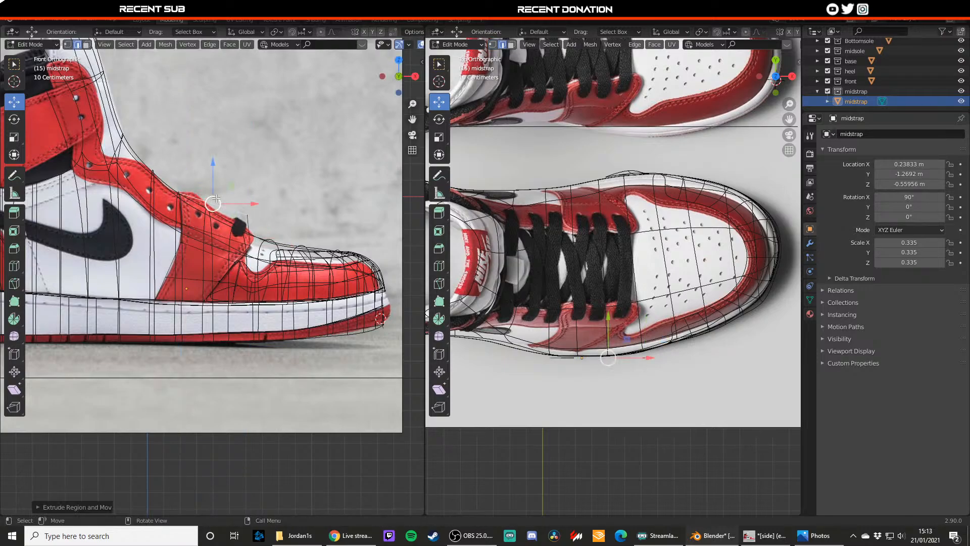
key("1")
left_click(246, 215)
left_click_drag(247, 195, 253, 218)
left_click(253, 219)
- Add two loop cuts running up the midstrap and align their upper vertices with the strap's upper edge
key("ctrl+e")
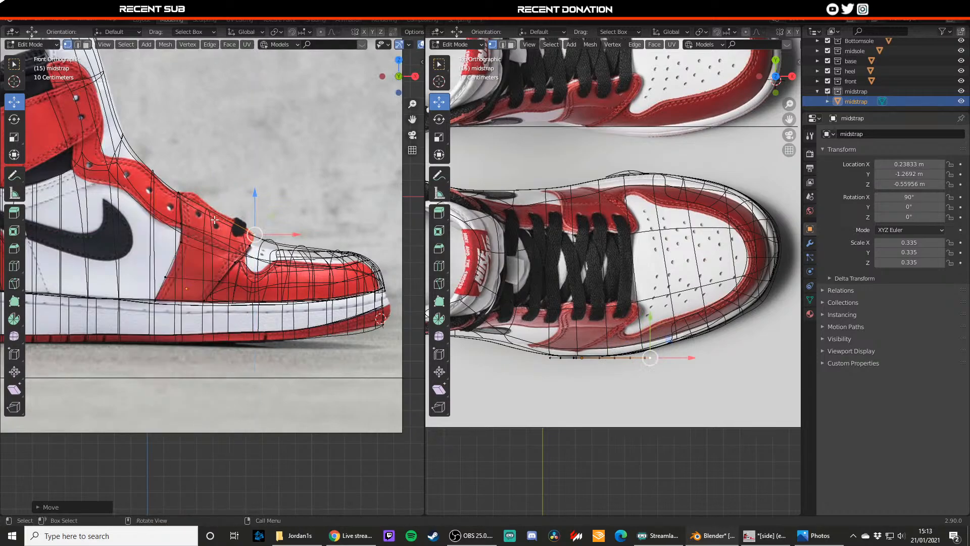
key("ctrl+e")
key("ctrl+r")
left_click(209, 221)
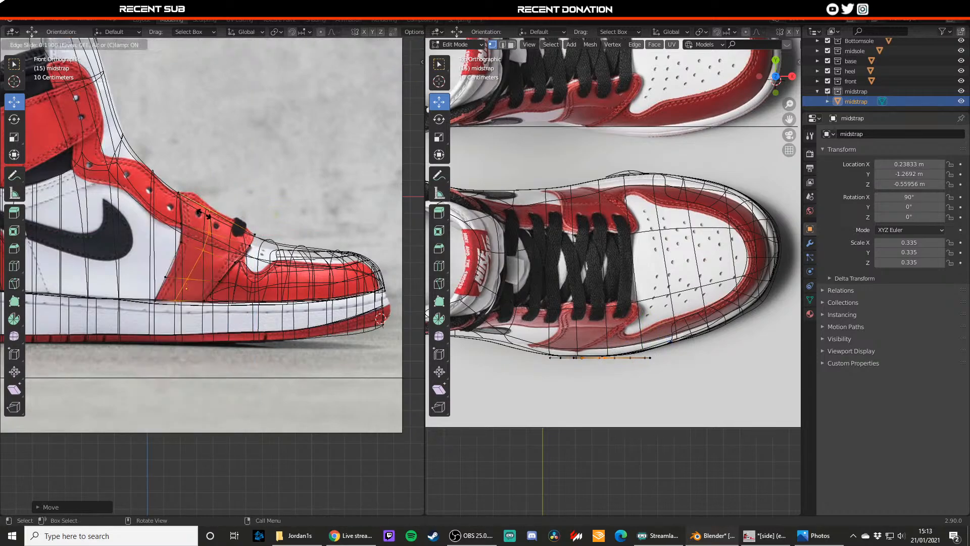
left_click(196, 210)
left_click_drag(196, 210, 220, 199)
key("ctrl+r")
left_click(224, 226)
left_click(223, 222)
left_click(223, 214)
left_click(254, 234)
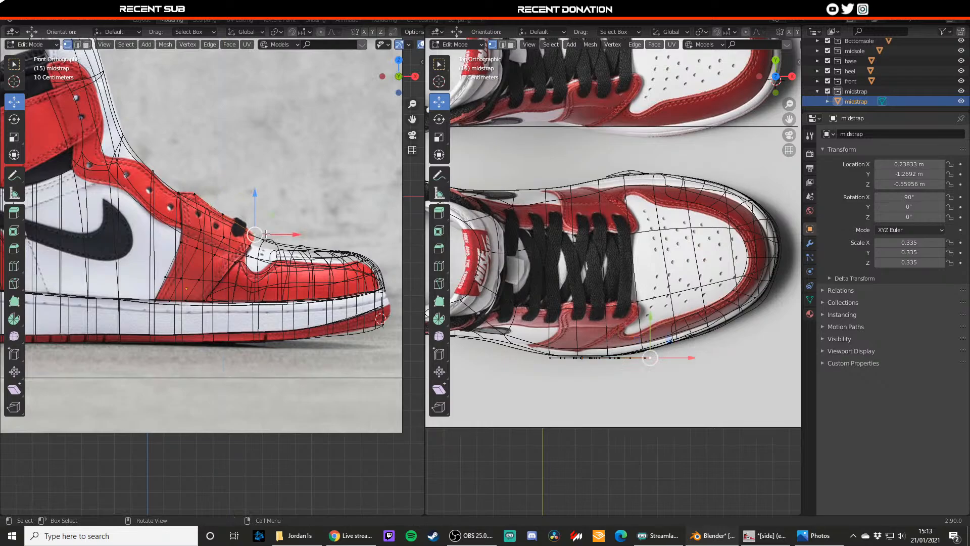
- Return to Object Mode, switch the top viewport to shaded display and frame the midstrap in perspective
key("Tab")
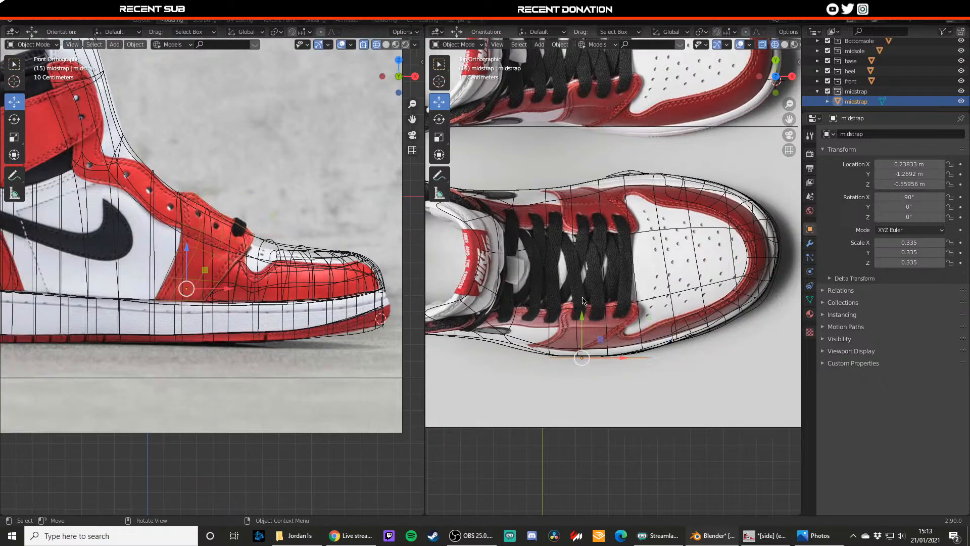
middle_click_drag(580, 334, 567, 274)
key("z")
left_click(577, 339)
mouse_move(581, 333)
middle_mouse_down()
mouse_move(515, 294)
mouse_move(616, 280)
middle_mouse_up()
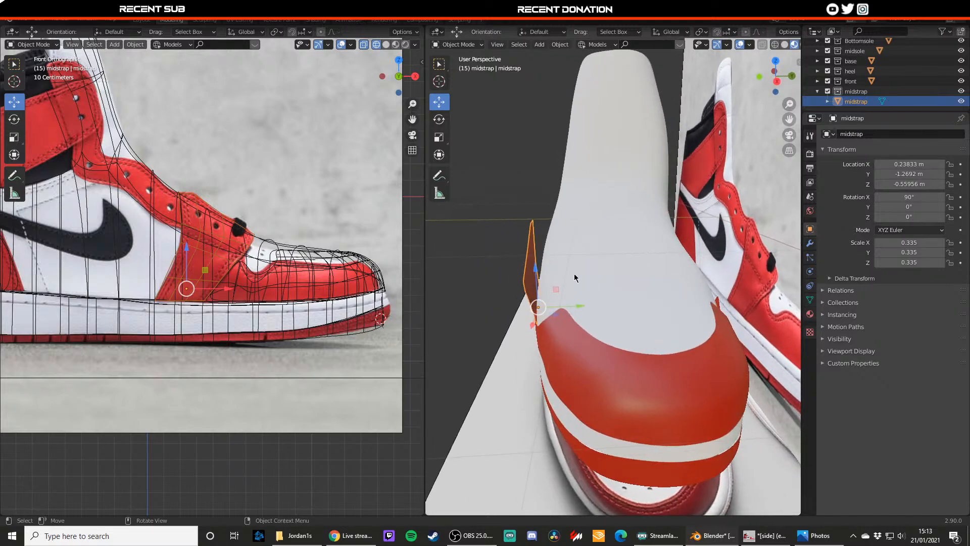
key("KP_Decimal")
- Select the midstrap's three upper edges and move them inward along Y to the red eyelet strip's inner edge
key("Tab")
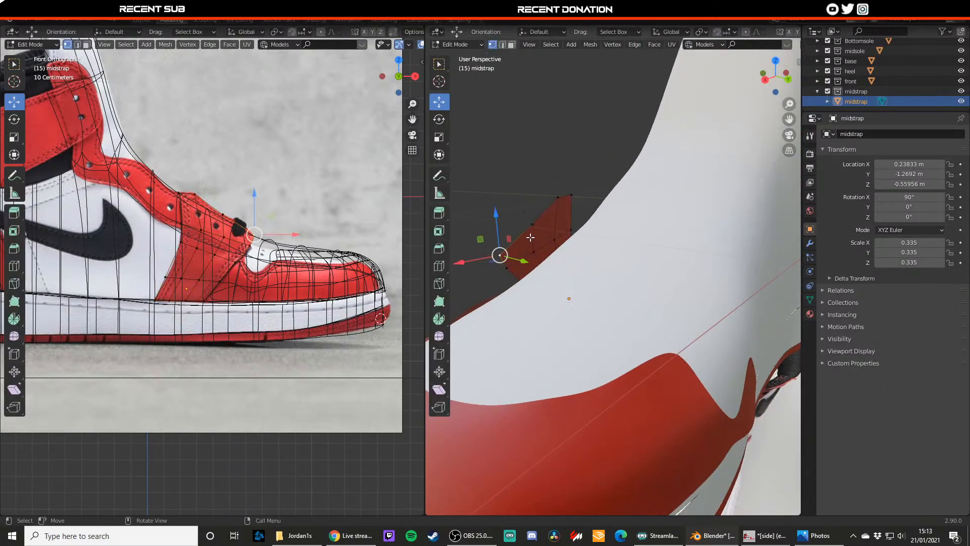
key("2")
left_click(523, 234)
left_click(544, 215, "shift")
left_click(564, 197, "shift")
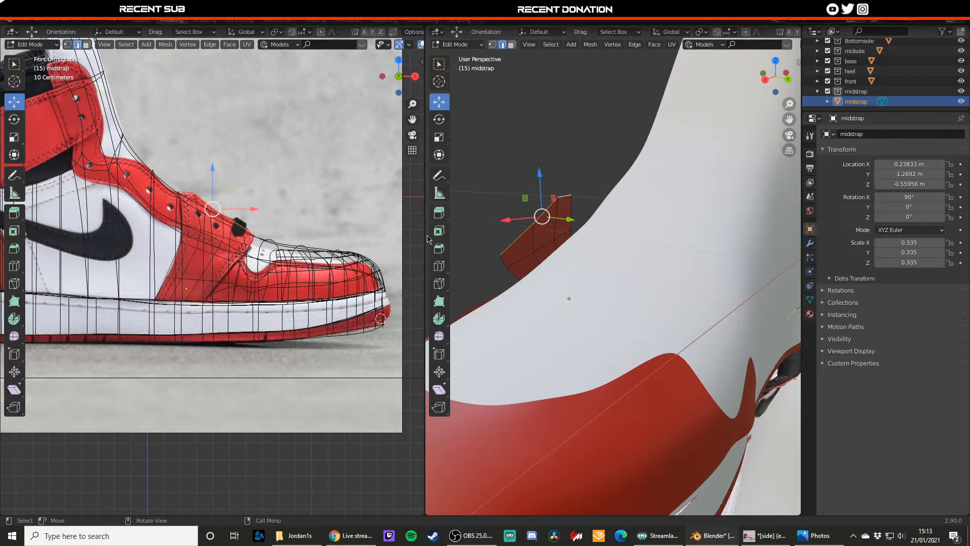
key("KP_7")
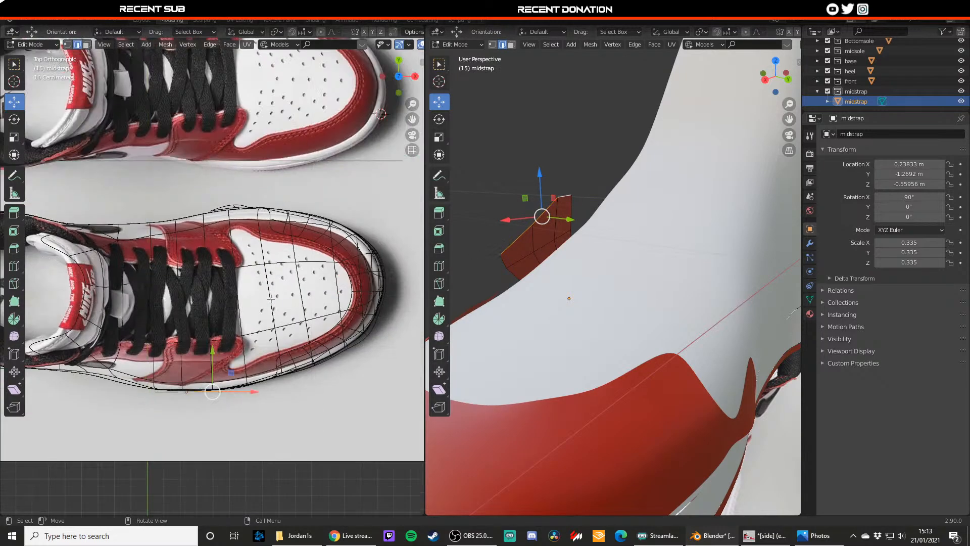
key("g")
key("y")
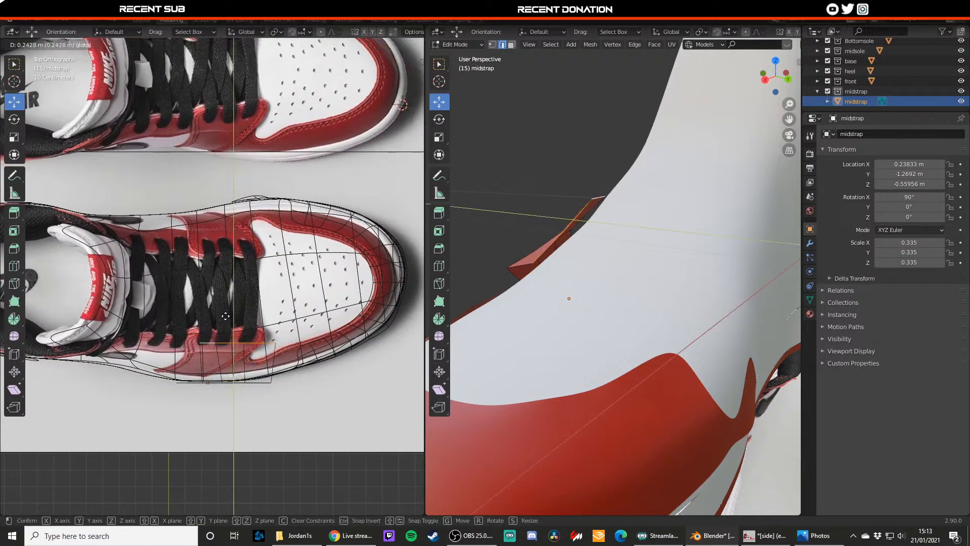
left_click_drag(222, 312, 222, 314)
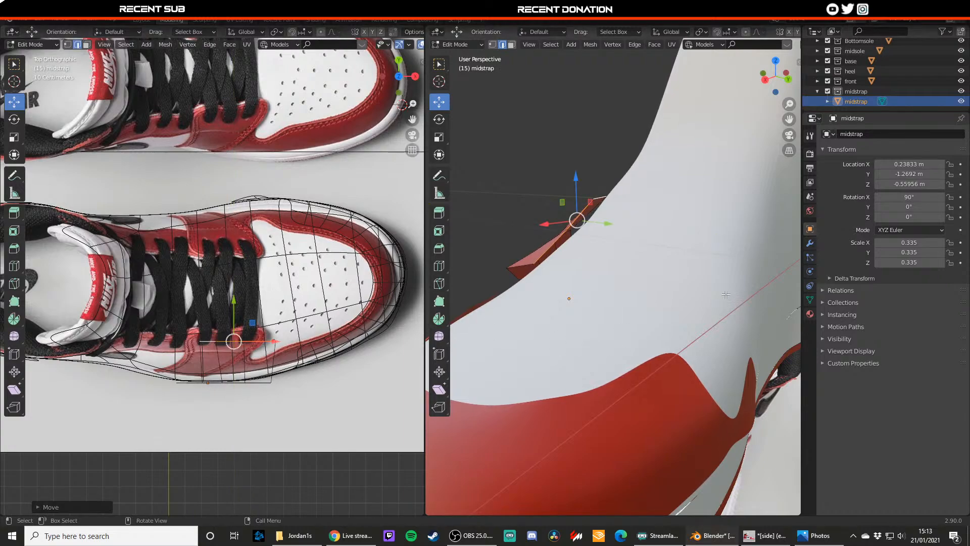
left_click_drag(237, 312, 237, 308)
- Move the midstrap's front upper vertex further inward along Y and adjust its height along Z over the shoe
middle_click_drag(555, 258, 593, 256)
key("1")
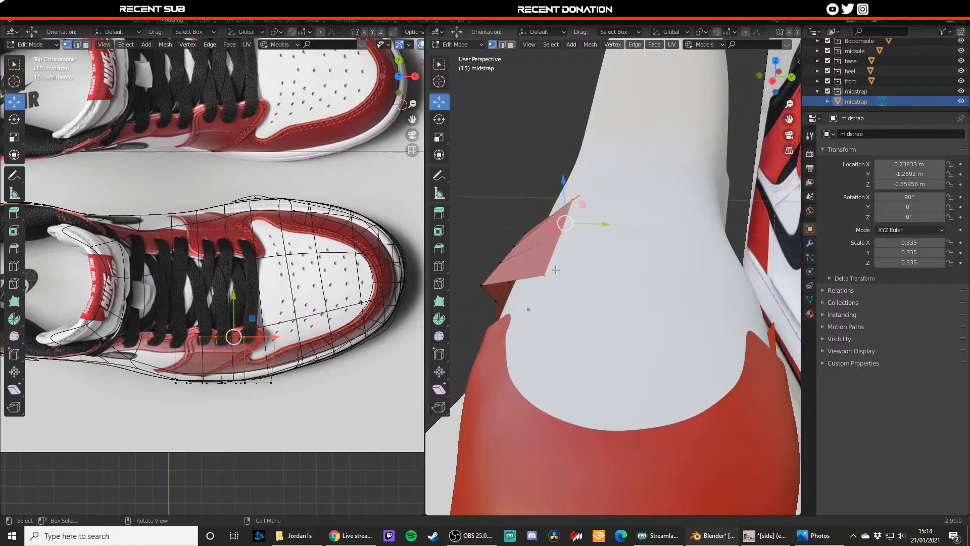
left_click(556, 270)
key("g")
key("y")
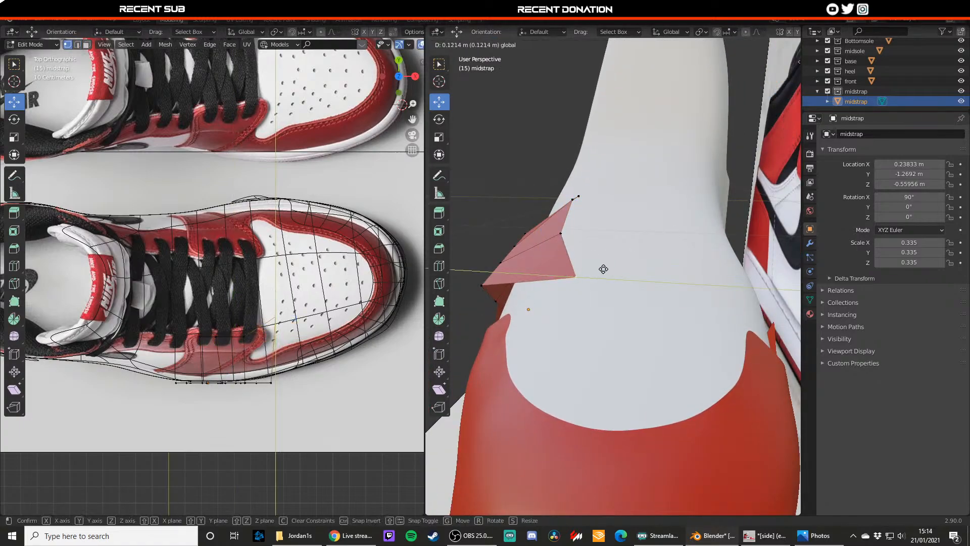
left_click(604, 269)
key("ctrl+z")
key("g")
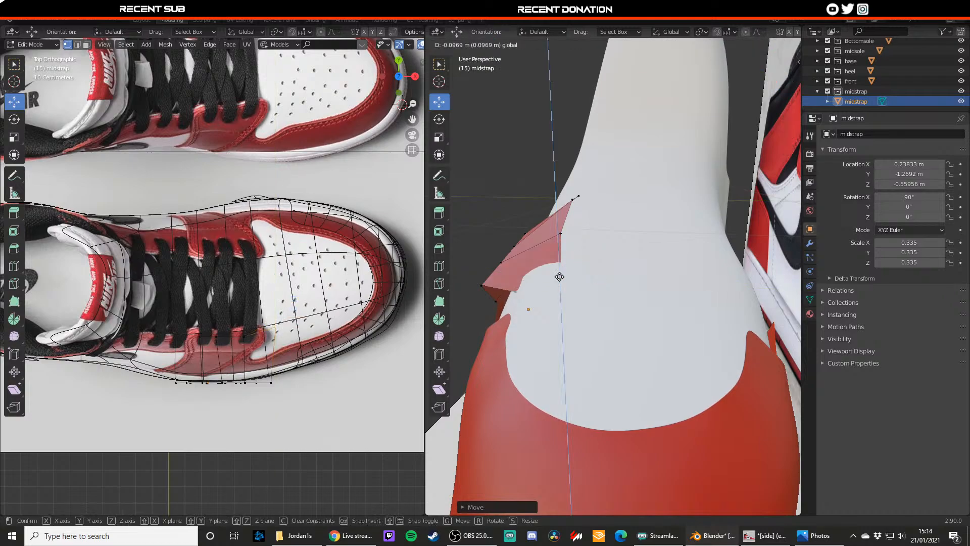
key("z")
left_click(554, 249)
- Adjust the height of the remaining upper vertices, moving the rear ones within the XZ plane, to follow the shoe's surface
left_click(558, 236)
key("g")
key("z")
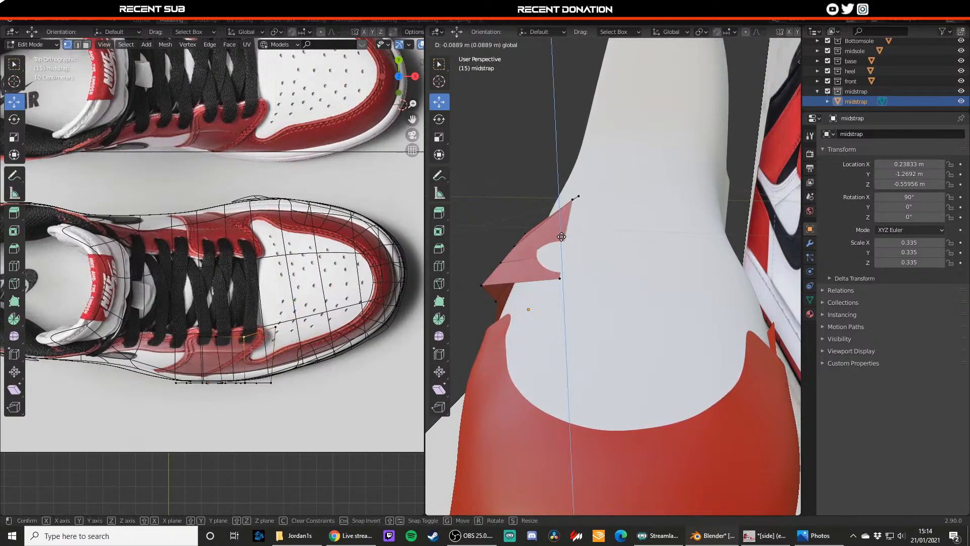
left_click(559, 227)
left_click(569, 191)
key("g")
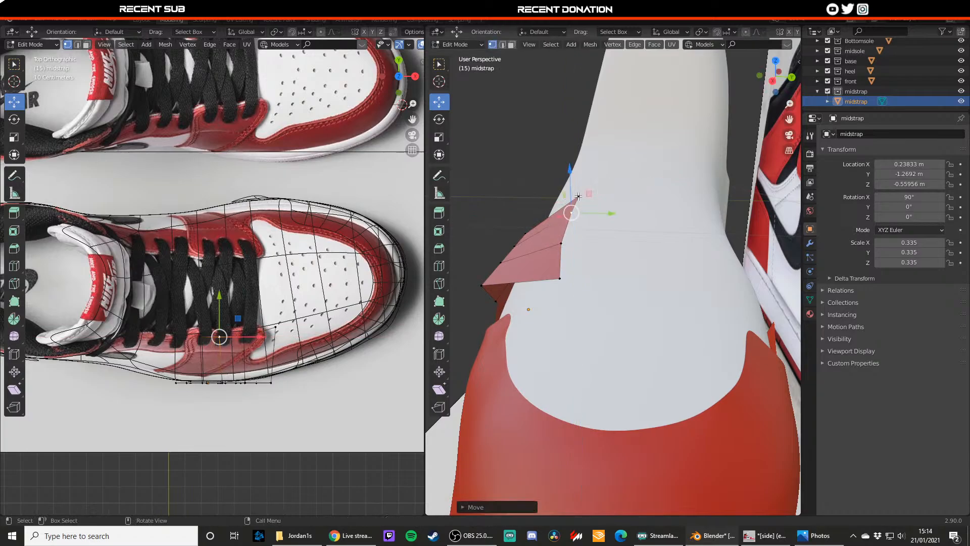
key("shift+y")
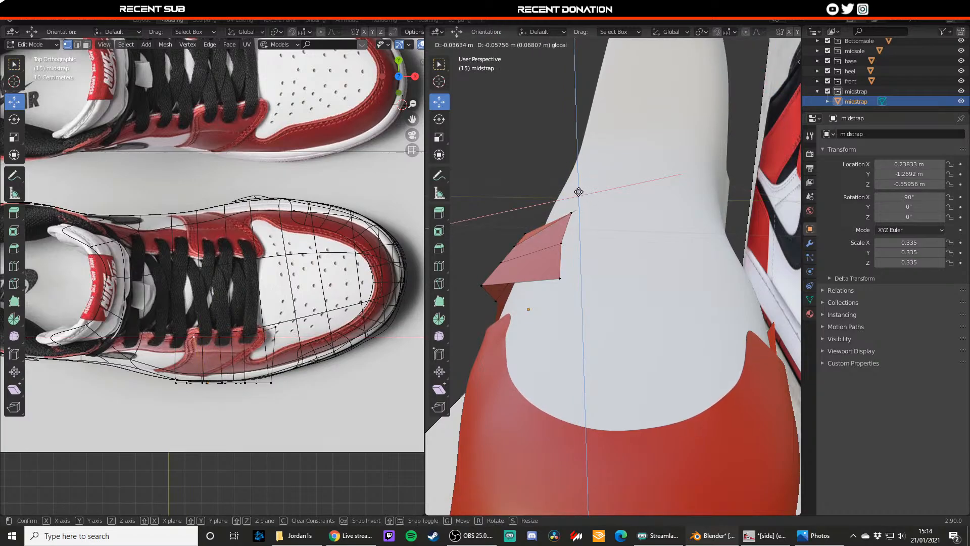
left_click(558, 216)
middle_click_drag(557, 216, 512, 272)
key("2")
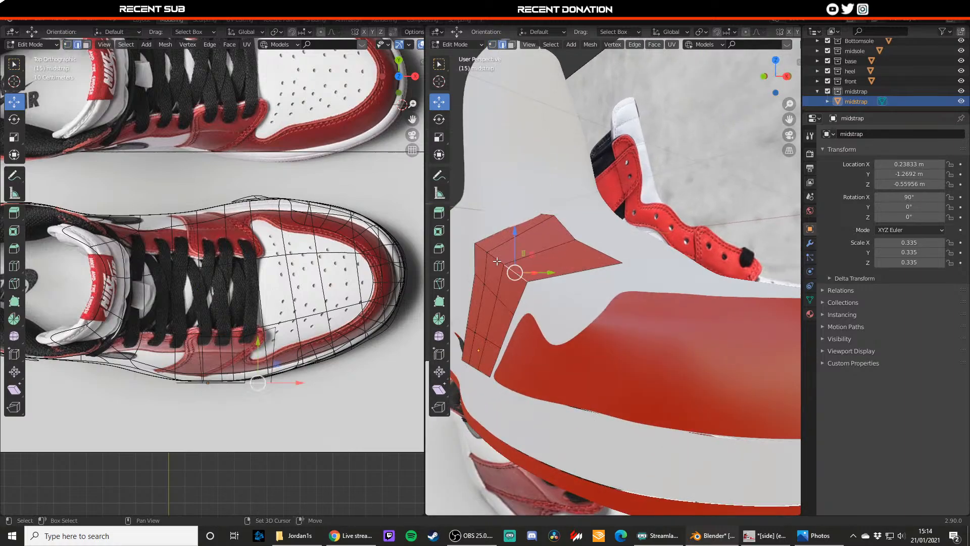
- Lower the midstrap's upper bend edges along Z and add a loop cut across its upper part
left_click(497, 260)
key("g")
left_click(525, 259)
key("ctrl+r")
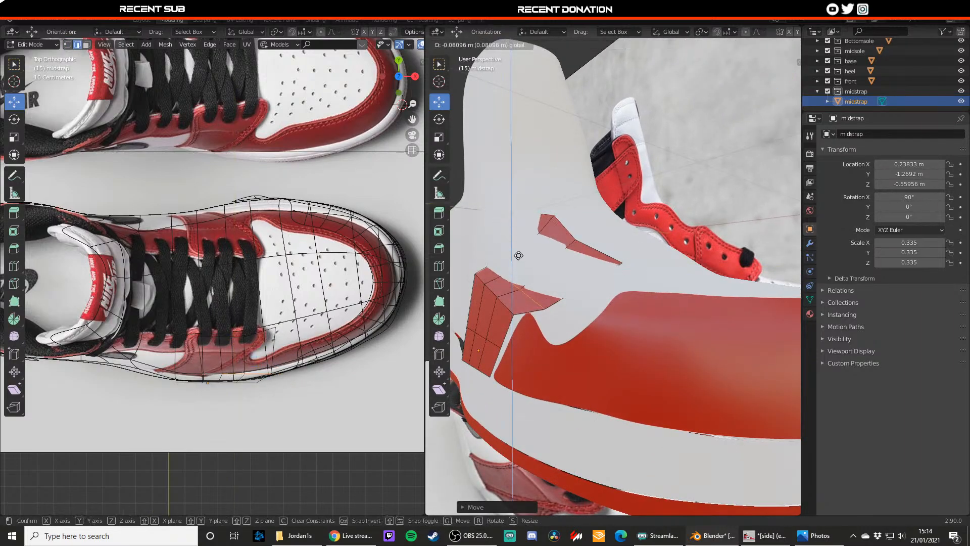
left_click(528, 243)
left_click(527, 242)
- Reposition the new edge loop and move the midstrap's rear upper vertices to follow the shoe's curve
left_click_drag(541, 213, 492, 220)
key("1")
left_click(512, 228)
left_click(489, 253)
left_click(512, 224)
key("g")
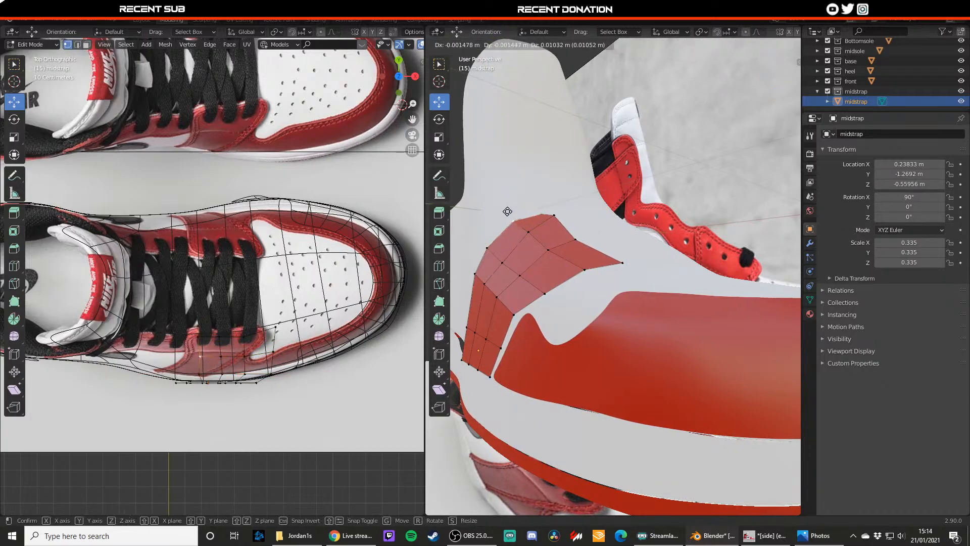
left_click(507, 210)
key("Tab")
- Select the three connected edges across the midstrap's middle and move them along Y, raising them along Z
scroll(516, 293, "down", 2)
middle_click_drag(516, 293, 687, 342)
key("Tab")
key("2")
left_click(642, 308)
left_click(659, 307, "shift")
left_click(676, 310, "shift")
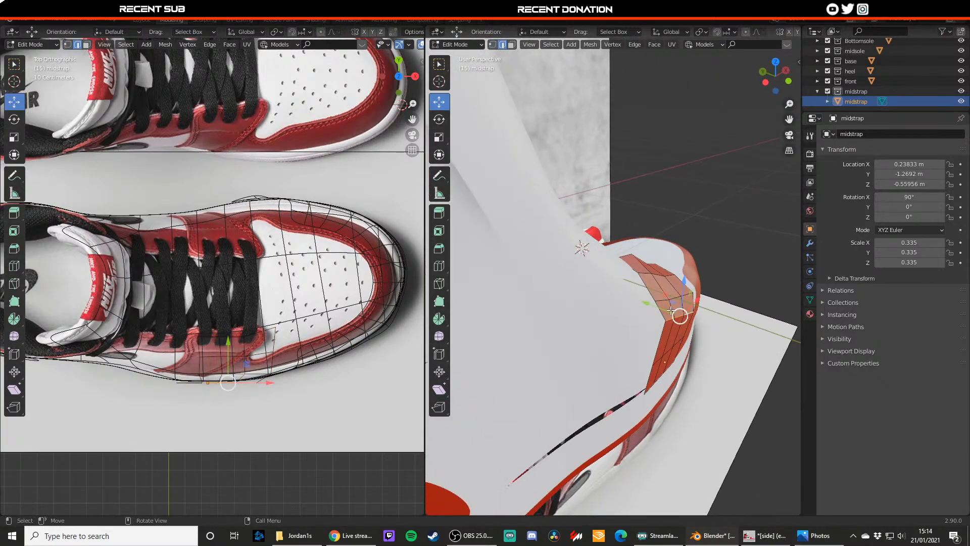
mouse_move(659, 307)
left_mouse_down()
mouse_move(643, 301)
mouse_move(653, 306)
left_mouse_up()
middle_click_drag(674, 315, 560, 270)
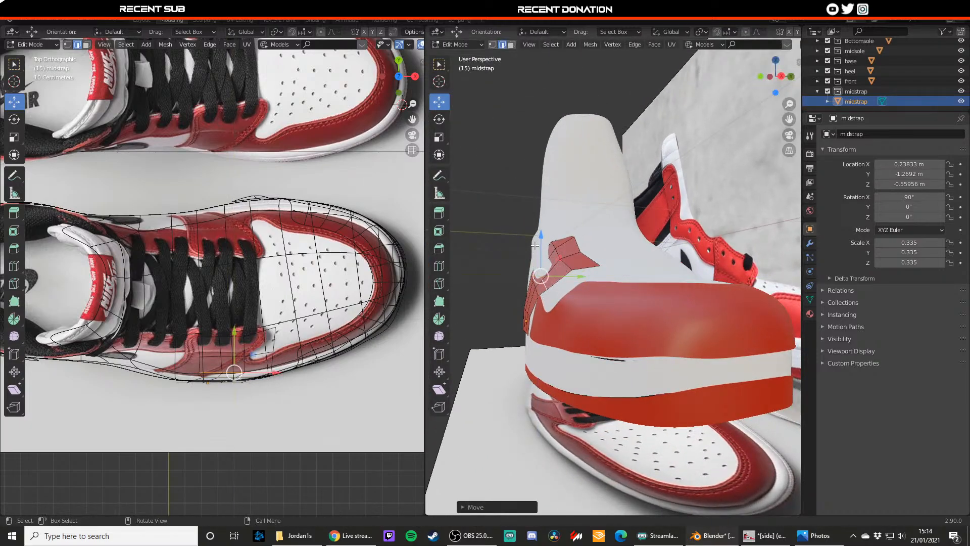
left_click_drag(541, 257, 540, 250)
middle_click_drag(540, 252, 564, 253)
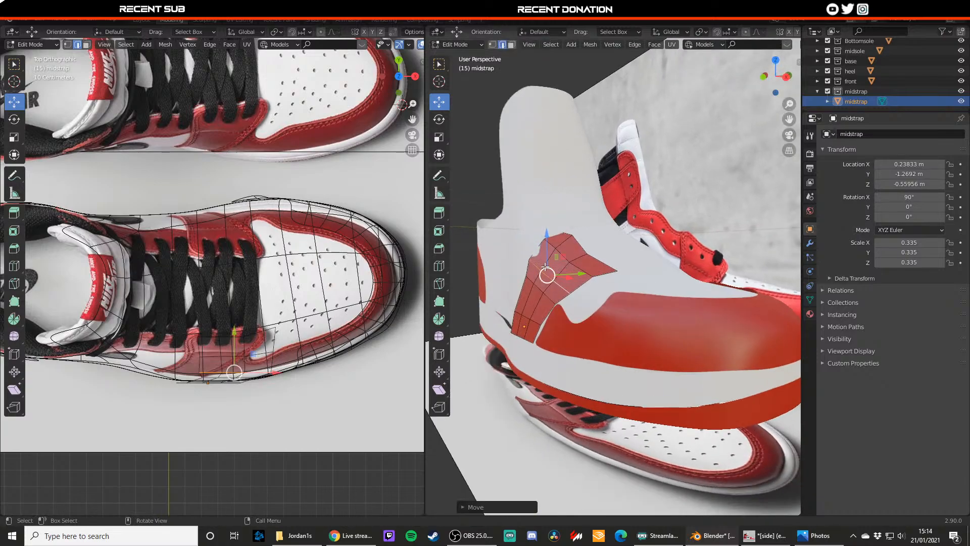
- Return to Object Mode and add a Subdivision Surface modifier to the midstrap with viewport and render levels of 4
scroll(523, 246, "up", 1)
key("1")
key("Tab")
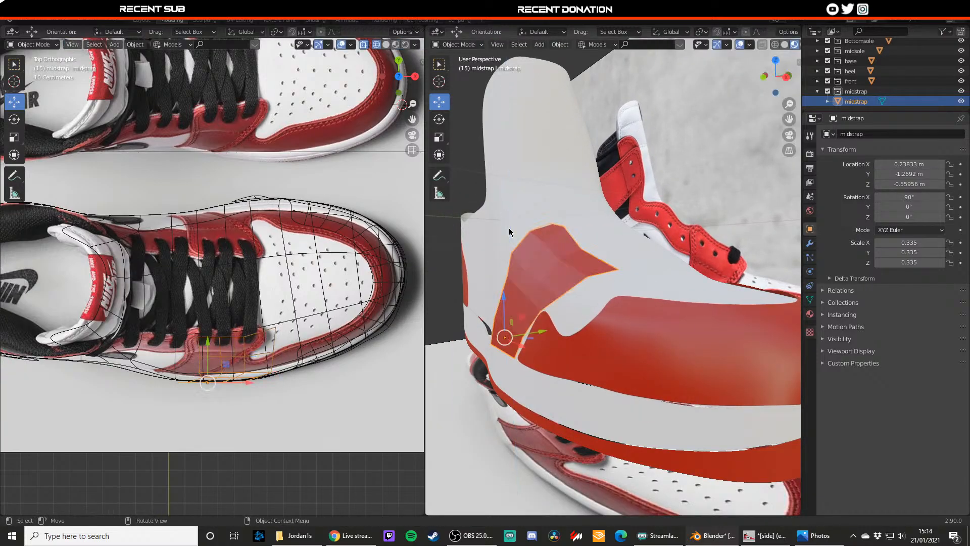
scroll(606, 286, "down", 4)
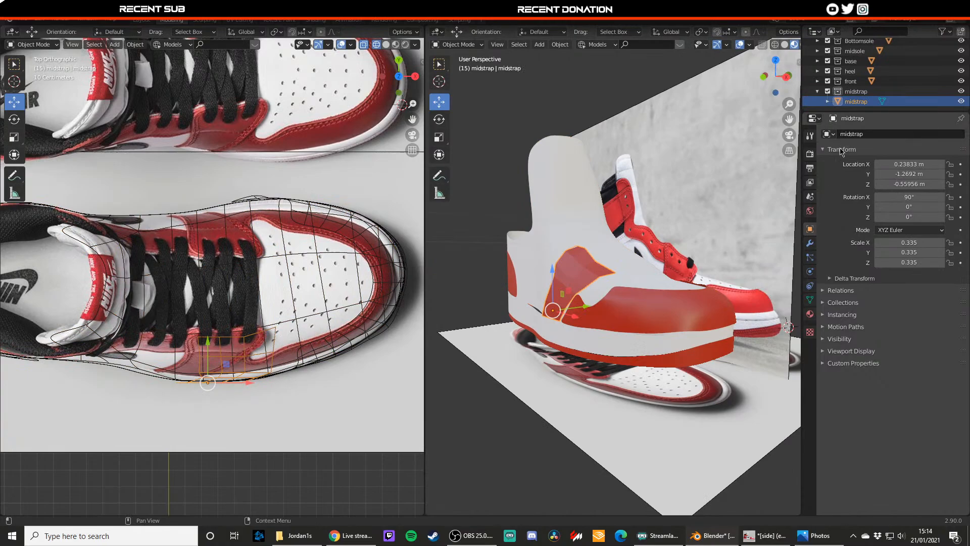
left_click(809, 247)
left_click(891, 134)
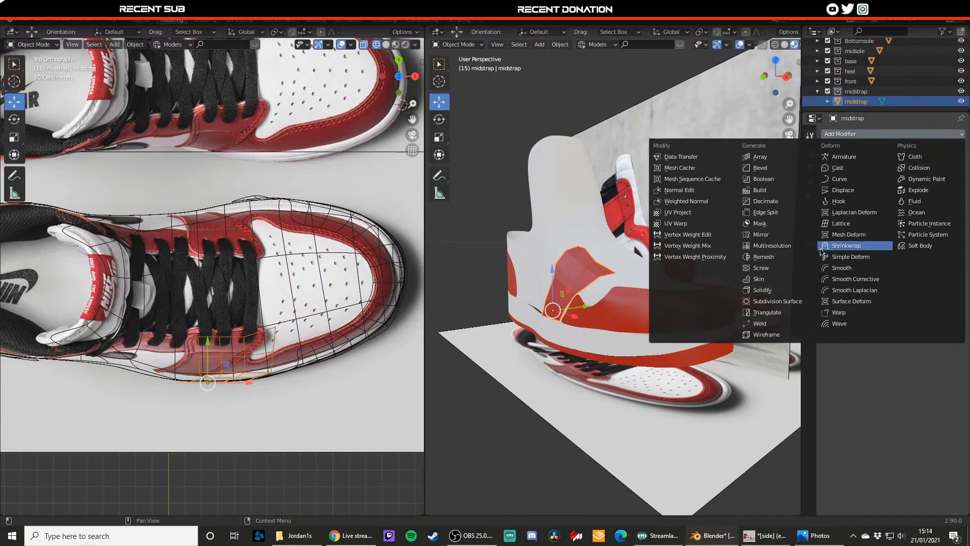
left_click(771, 301)
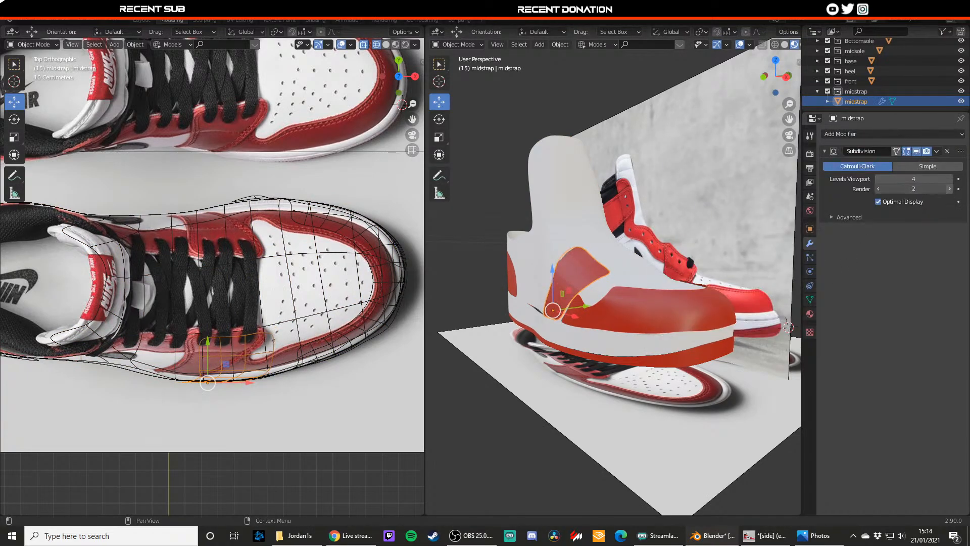
left_click(950, 189)
left_click(950, 189)
- Move the midstrap's lower front vertices and the vertex below its upper front corner to refine the front outline
scroll(632, 332, "up", 3)
middle_click_drag(562, 292, 645, 292)
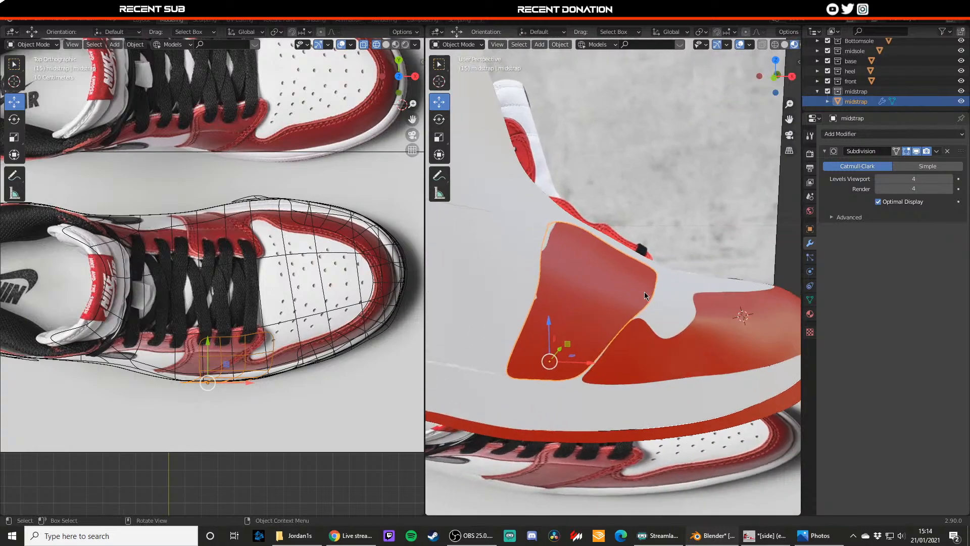
key("Tab")
left_click(601, 355)
left_click_drag(617, 353, 588, 375)
left_click(580, 381)
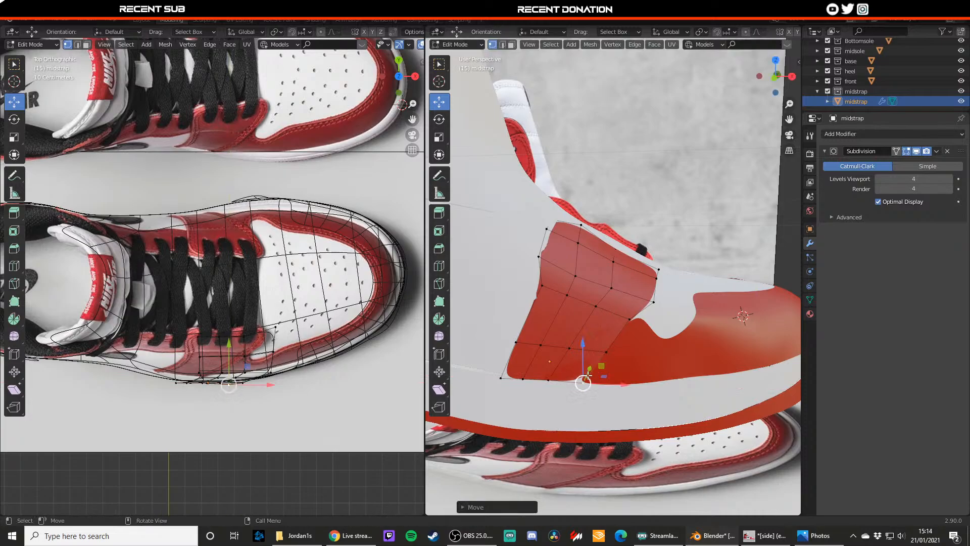
left_click(653, 304)
left_click_drag(674, 302, 671, 302)
key("Tab")
key("Tab")
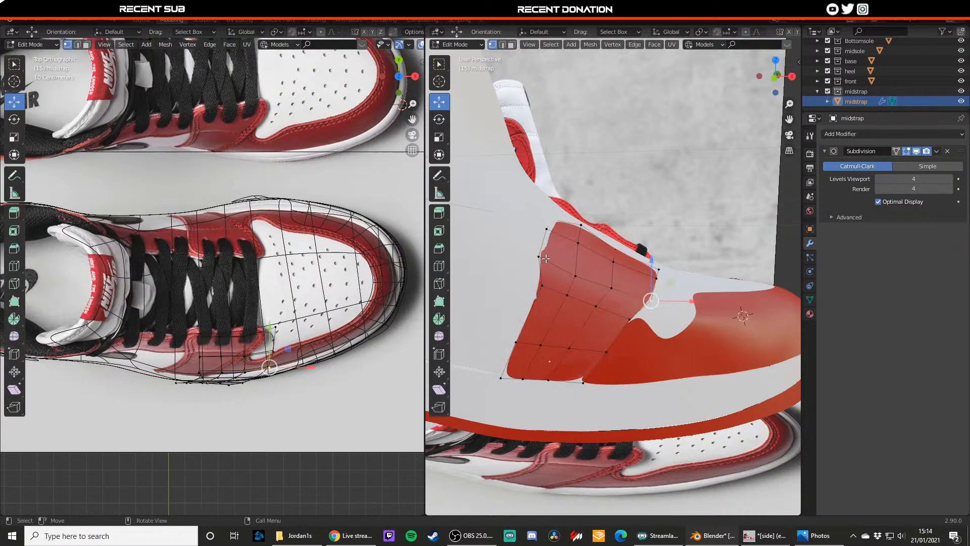
- Adjust the midstrap's two upper rear vertices, moving the corner within the XZ plane to smooth the rear outline
left_click(540, 257)
left_click_drag(566, 256, 553, 200)
left_click(547, 229)
left_click(554, 220)
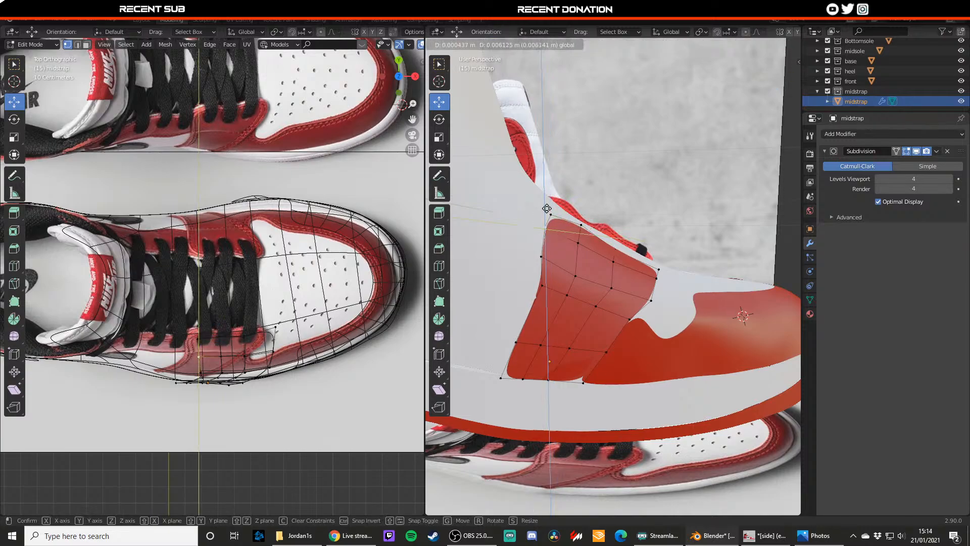
key("Tab")
- Move the two lowest vertices of the midstrap's front edge along Y to sit against the shoe body
left_click(568, 273)
middle_click_drag(568, 272, 549, 319)
scroll(585, 326, "up", 4)
left_click(551, 310)
key("Tab")
left_click(568, 301)
left_click_drag(555, 310, 556, 308)
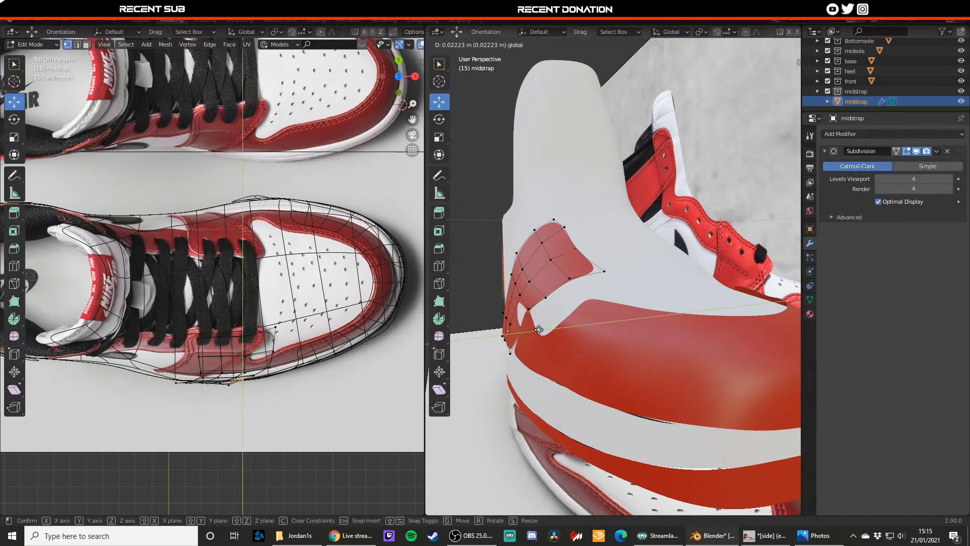
left_click(510, 348)
left_click_drag(533, 342, 532, 352)
- Move the midstrap's mid-height front-edge vertex along Y to fit the shoe's surface
key("Tab")
scroll(542, 340, "down", 4)
middle_click_drag(541, 340, 629, 324)
left_click(614, 342)
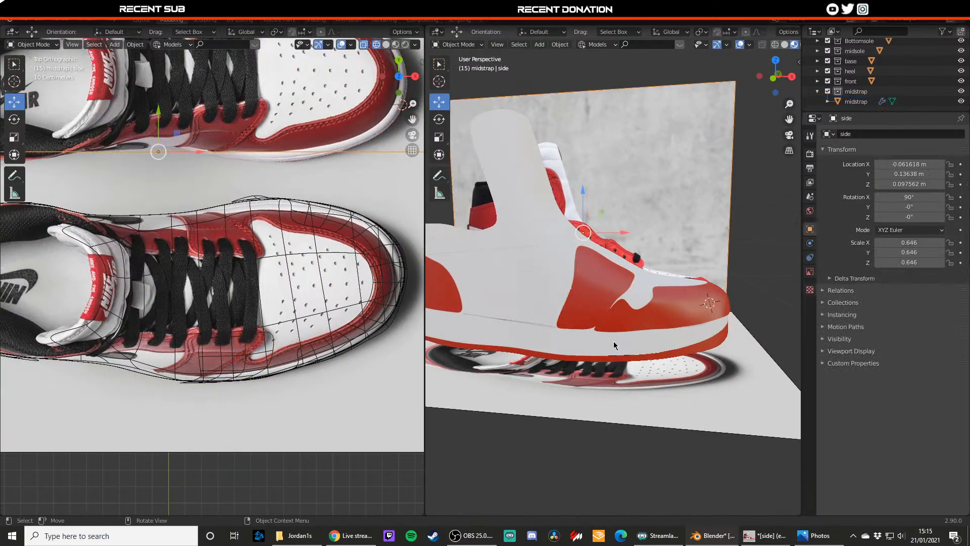
scroll(615, 338, "up", 3)
left_click(621, 317)
key("Tab")
left_click(620, 312)
left_click_drag(632, 301, 631, 303)
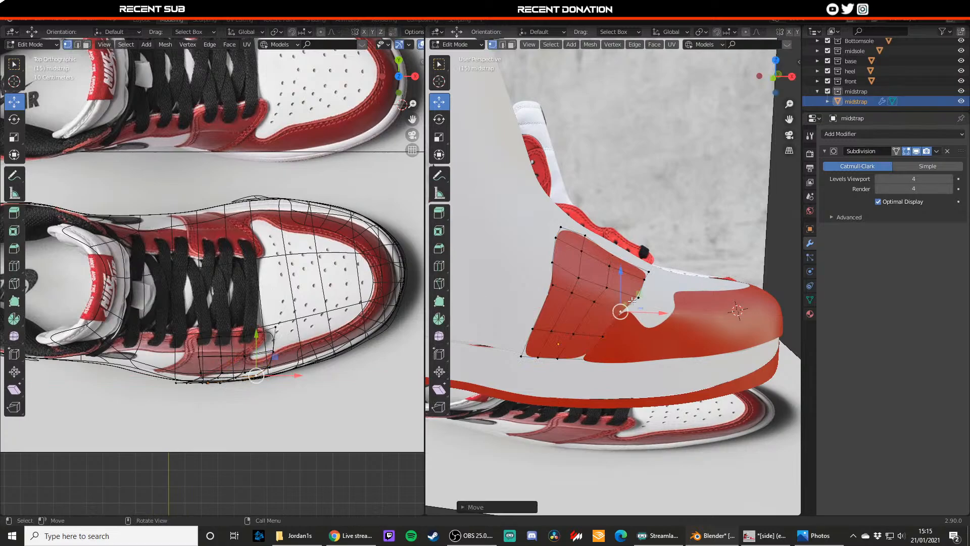
- Move the midstrap's middle rear-edge vertex along X and Y to even out the rear edge
key("Tab")
key("Tab")
left_click(555, 284)
key("g")
key("x")
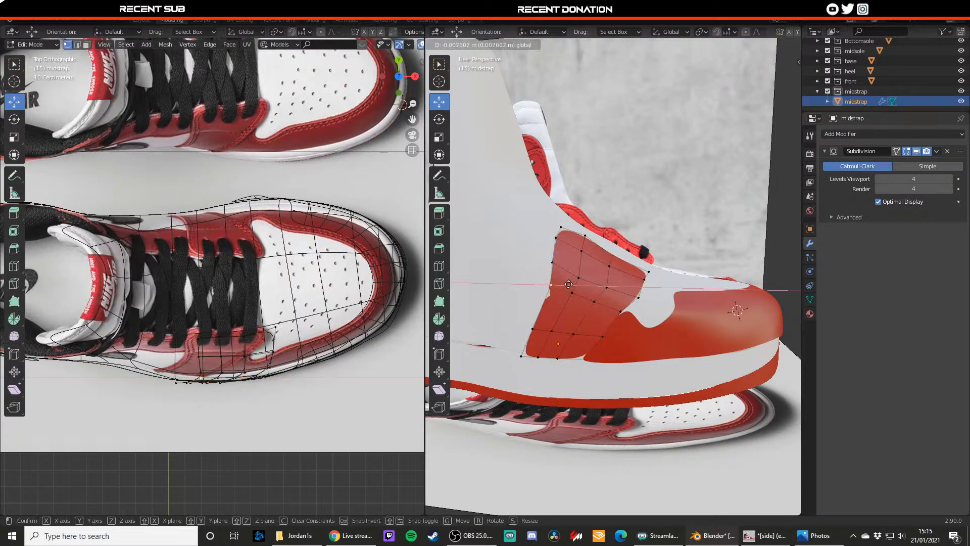
left_click_drag(570, 284, 569, 285)
middle_click_drag(570, 284, 550, 294)
left_click_drag(557, 282, 555, 283)
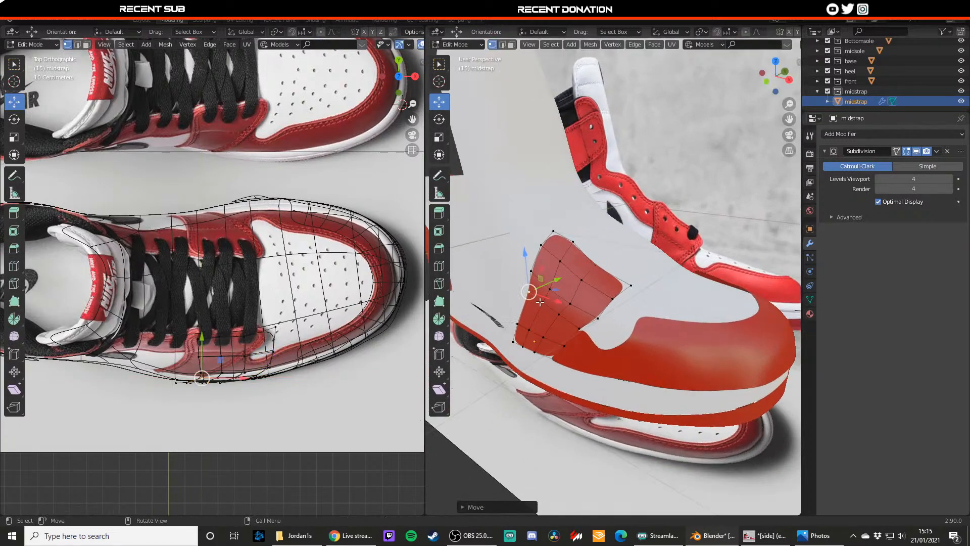
- Edit the shoe base and move its lower side vertices behind the midstrap along Y to close the midsole gap
key("Tab")
middle_click_drag(536, 303, 550, 311)
left_click(523, 315)
key("Tab")
key("Tab")
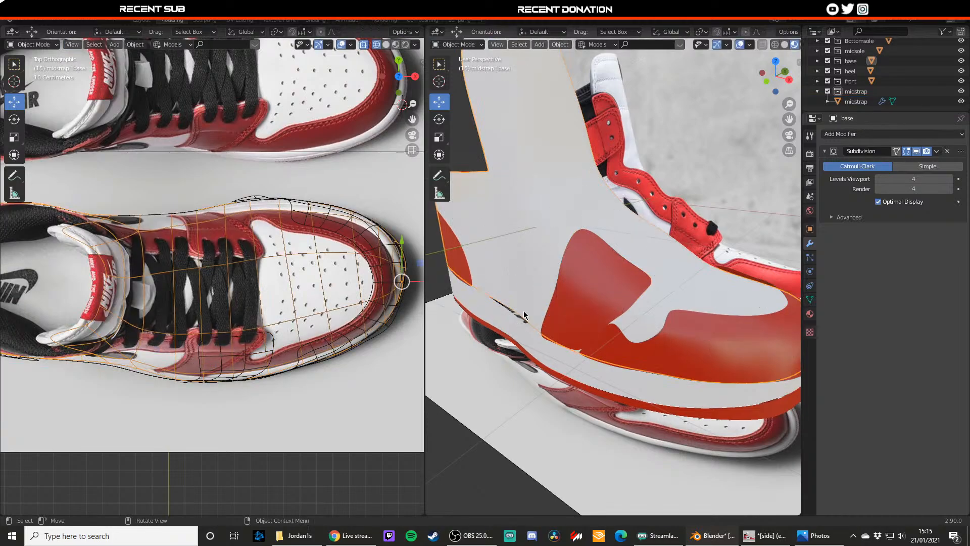
left_click(515, 290)
left_click(523, 314)
key("Tab")
left_click_drag(544, 306, 537, 307)
key("g")
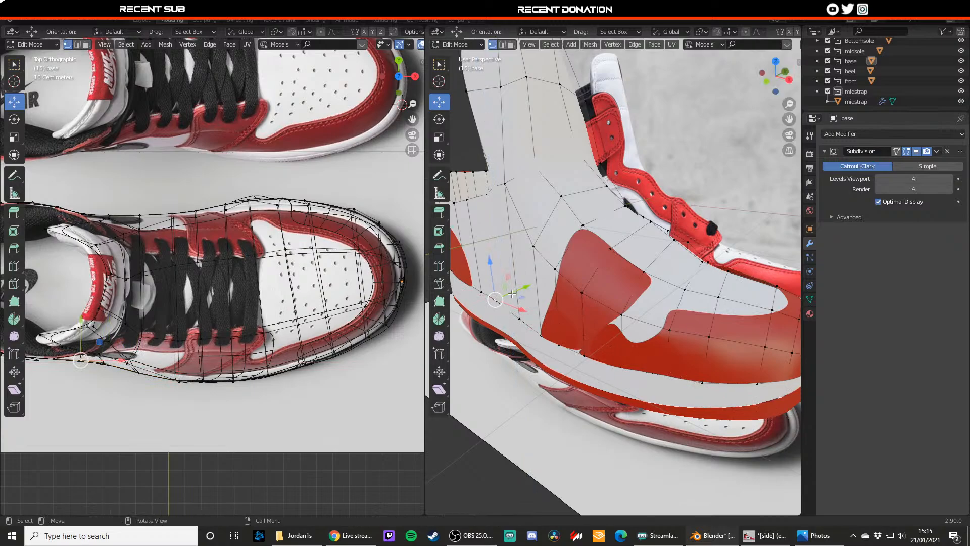
key("y")
left_click(513, 292)
left_click(520, 318)
left_click(542, 334)
key("Tab")
- Adjust the mesh near the midstrap's lower front corner in Edit Mode and return to Object Mode
scroll(571, 266, "down", 3)
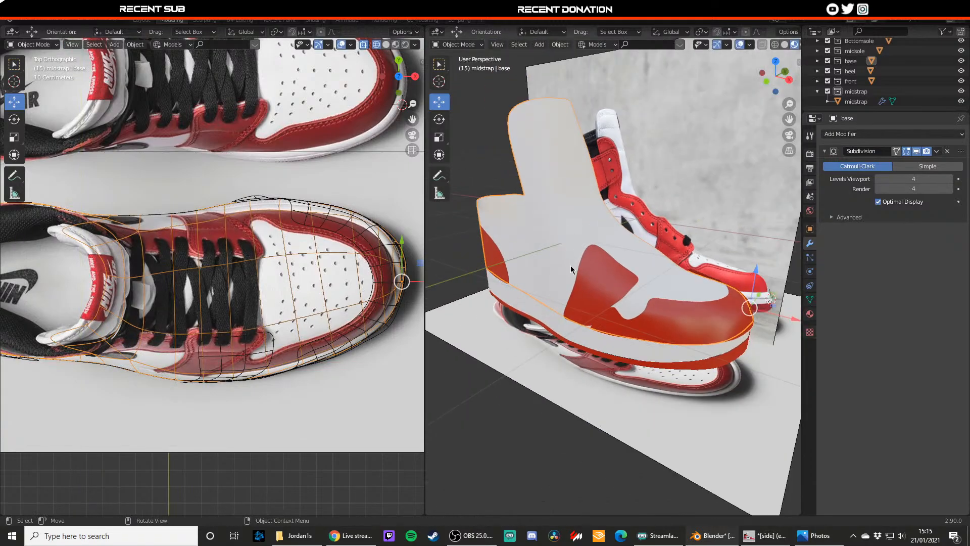
left_click(571, 266)
middle_click_drag(571, 266, 617, 320)
scroll(570, 322, "down", 4)
scroll(591, 313, "up", 4)
left_click(626, 327)
scroll(599, 331, "up", 2)
key("Tab")
left_click_drag(596, 335, 630, 342)
key("Tab")
scroll(657, 304, "down", 2)
- Compare the midstrap's shape with the reference photos from several perspective angles and in front view
left_click(720, 228)
middle_click_drag(642, 308, 598, 314)
scroll(599, 313, "down", 2)
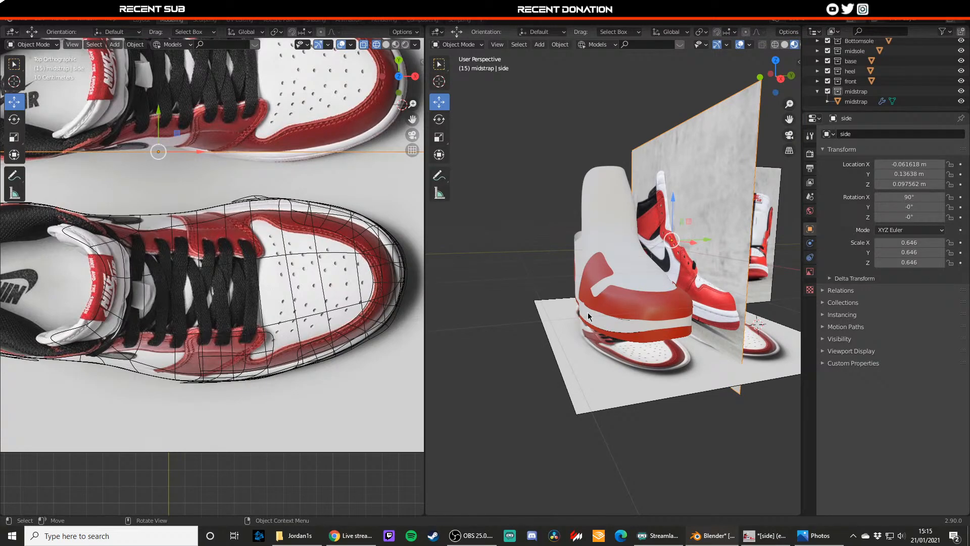
middle_click_drag(619, 285, 533, 291)
scroll(623, 286, "up", 4)
left_click(622, 286)
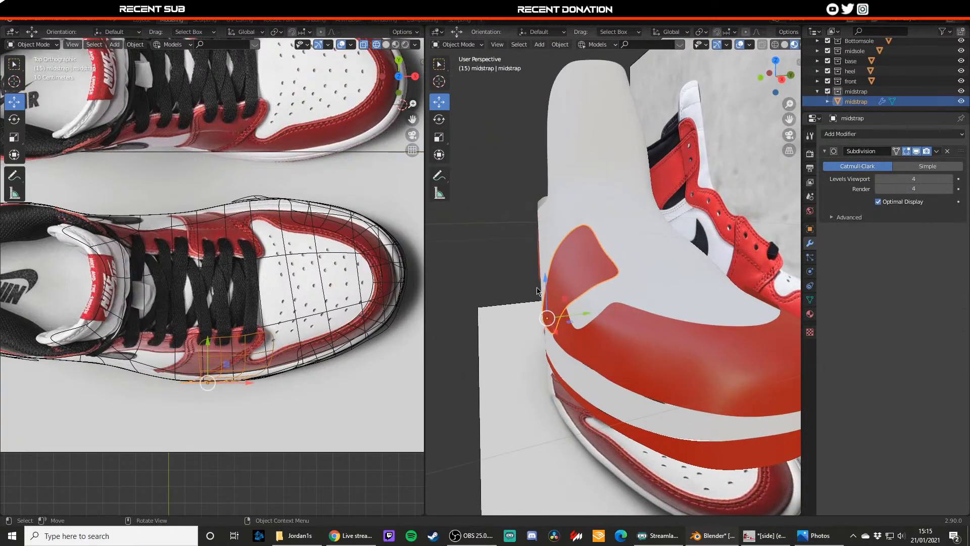
key("KP_1")
key("Tab")
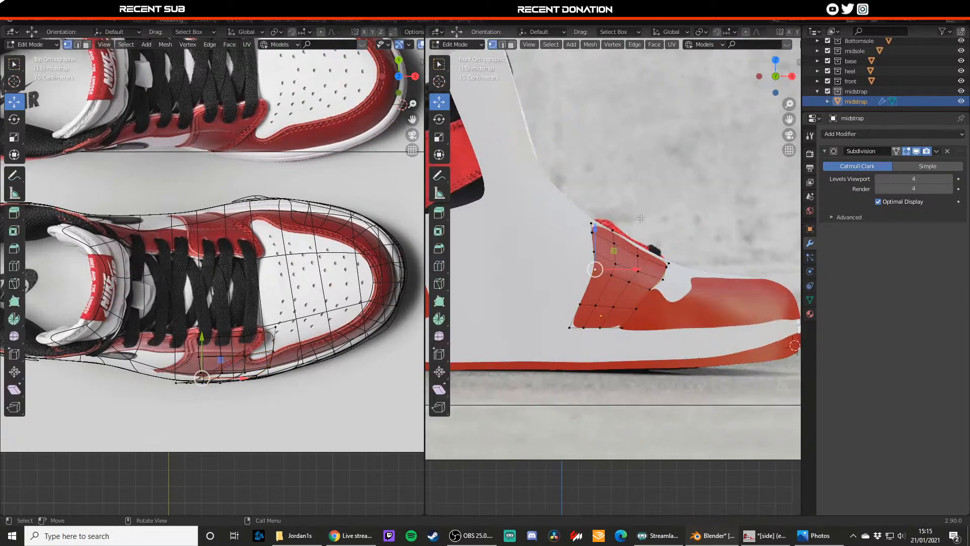
scroll(635, 219, "up", 3)
key("Tab")
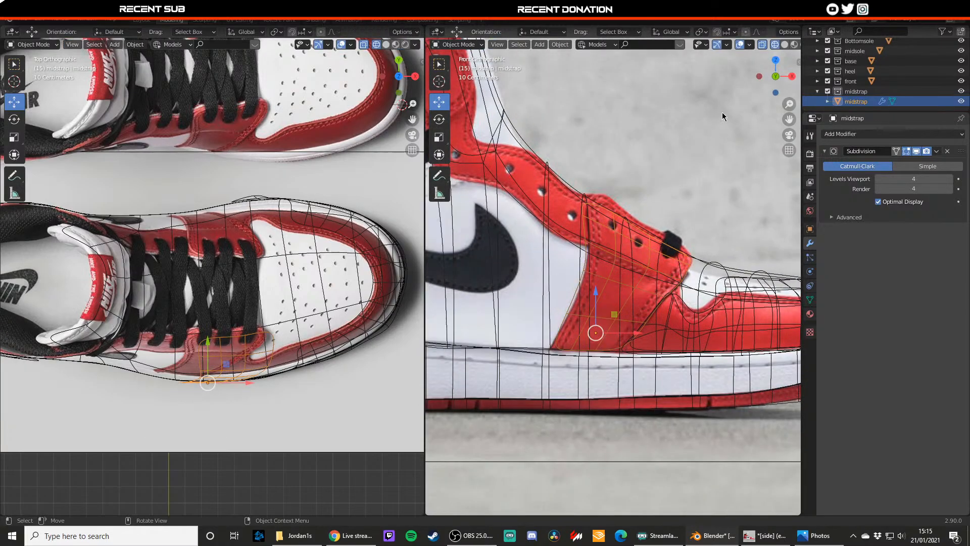
left_click_drag(791, 77, 693, 201)
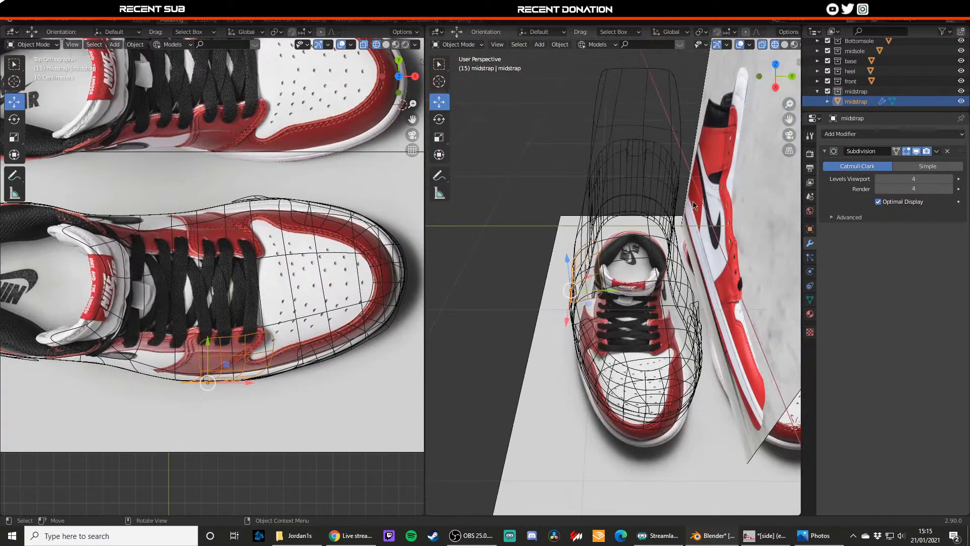
key("KP_1")
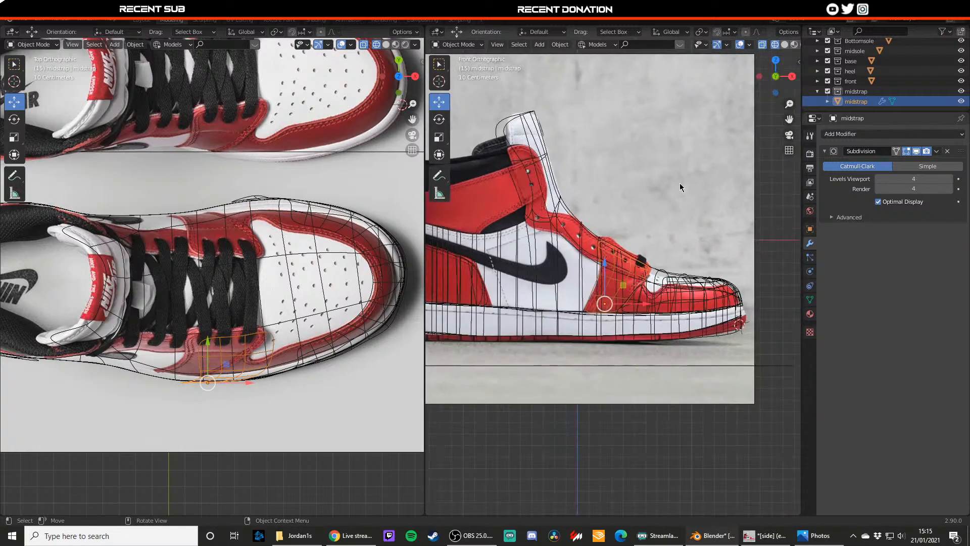
- In shaded right orthographic view, duplicate the midstrap and move the copy along Y toward the shoe's opposite side
left_click(791, 76)
key("z")
left_click(670, 237)
middle_click_drag(728, 165, 699, 165, "shift")
left_click(699, 166)
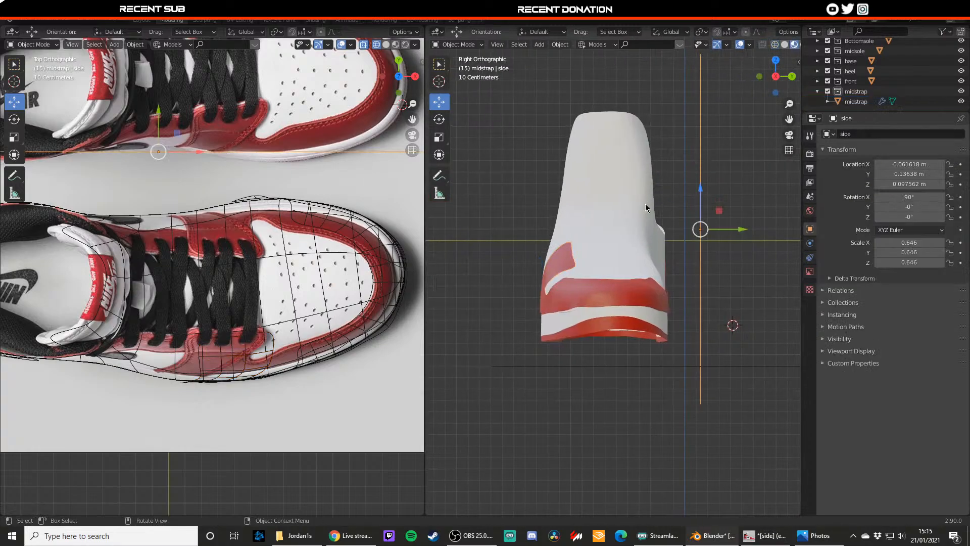
scroll(624, 226, "down", 2)
left_click(581, 261)
scroll(648, 244, "up", 3)
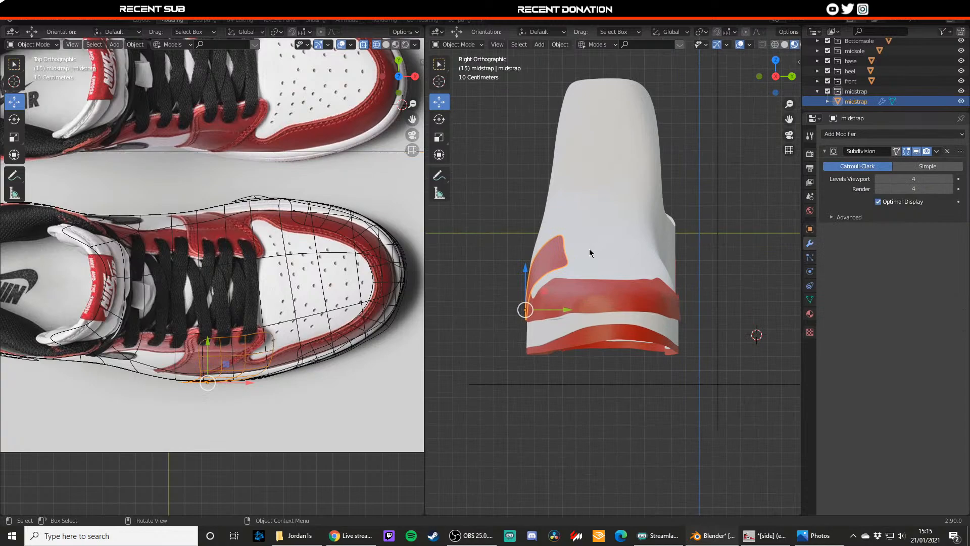
key("shift+d")
key("y")
left_click(779, 231)
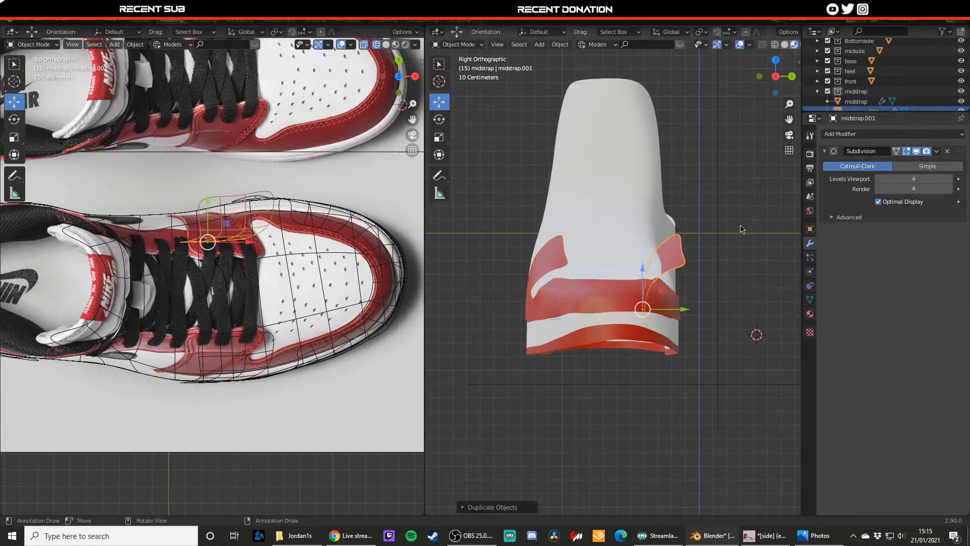
- Set the duplicated midstrap's Z rotation to 180 degrees
left_click(810, 229)
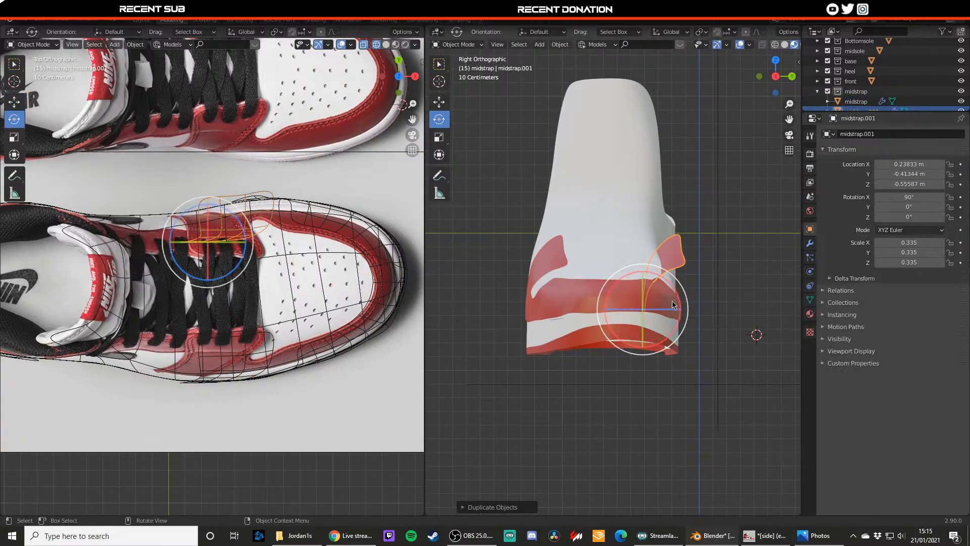
key("r")
left_click(667, 306)
left_click(894, 217)
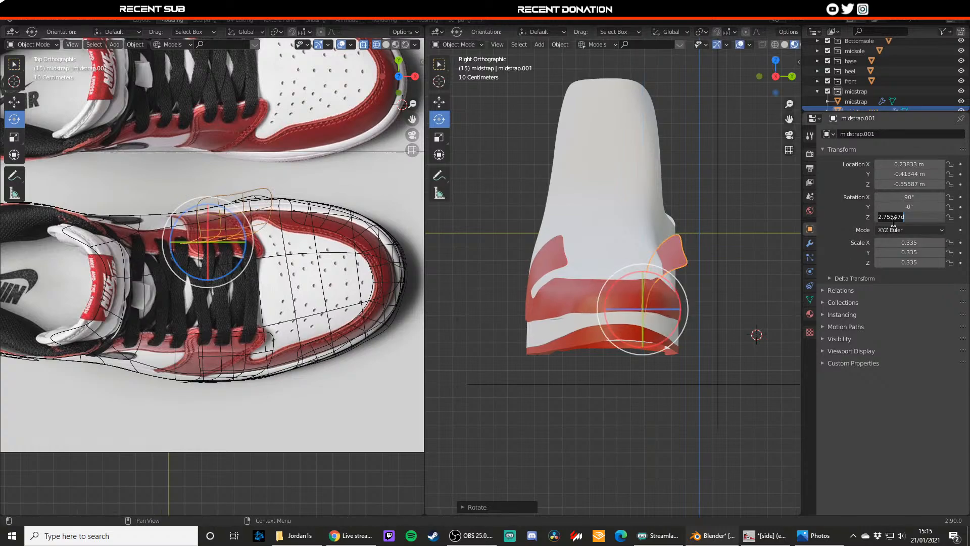
type("180")
key("Return")
- Move the rotated midstrap copy along Y to about -0.107 m, against the shoe's opposite side
key("shift+space")
left_click(707, 265)
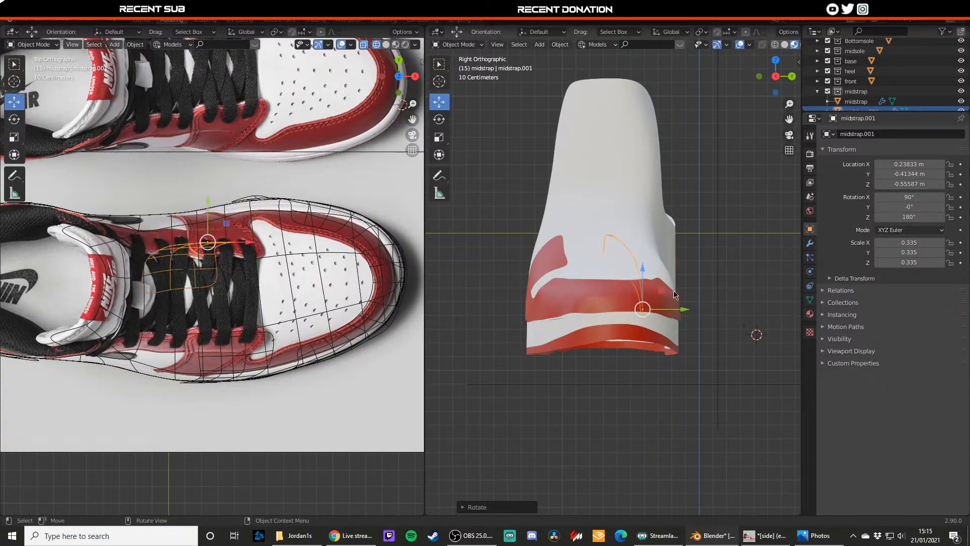
left_click_drag(678, 307, 721, 306)
- Rename the duplicated midstrap as midstrap2 and move it along Y to about -0.218 m, against the shoe's far side
scroll(859, 101, "down", 1)
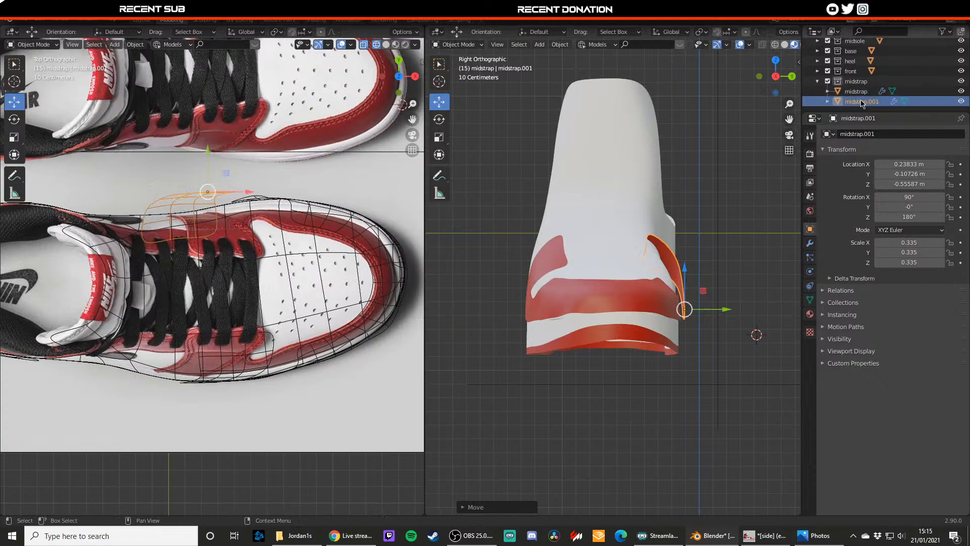
double_click(858, 102)
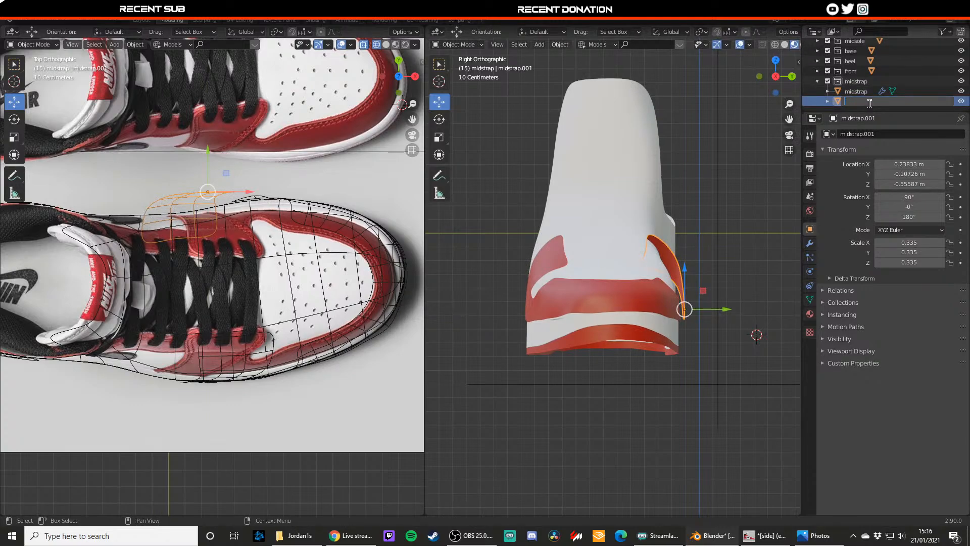
type("midstrap2")
key("Return")
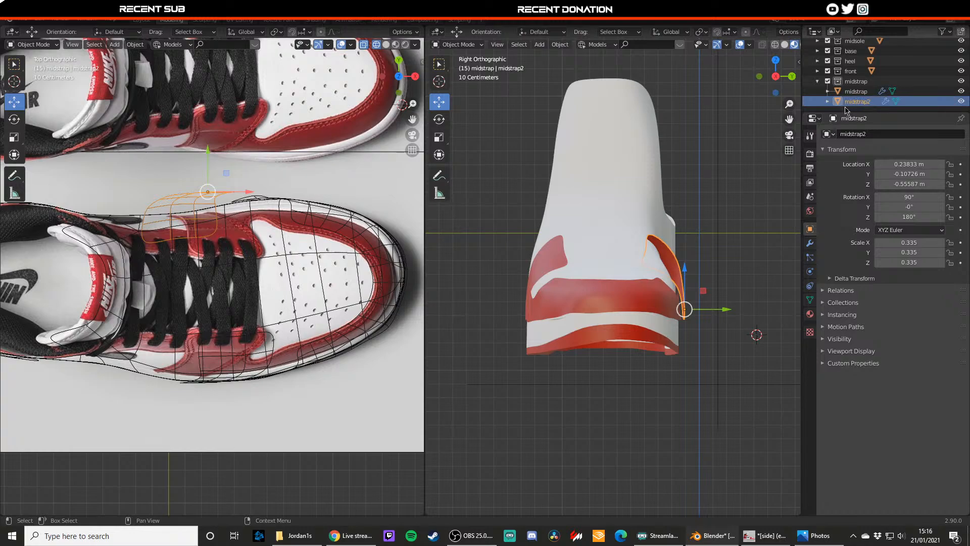
left_click_drag(207, 172, 191, 183)
- Move the side reference image along Y to about -1.307 m, past the shoe's original side, and switch to back orthographic view
middle_click_drag(605, 259, 550, 307)
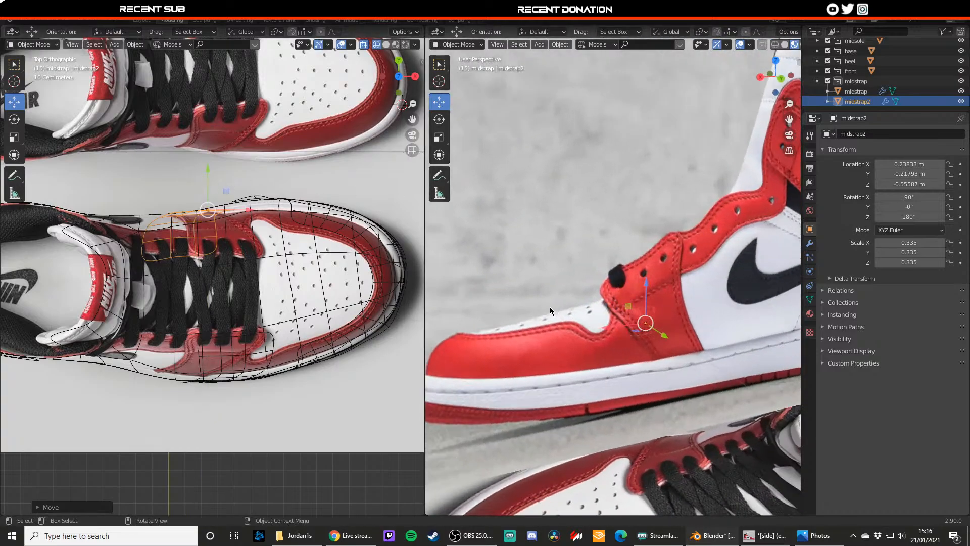
scroll(662, 265, "down", 5)
left_click(662, 265)
middle_click_drag(662, 263, 704, 284)
left_click_drag(714, 260, 627, 240)
key("ctrl+KP_1")
scroll(638, 263, "up", 3)
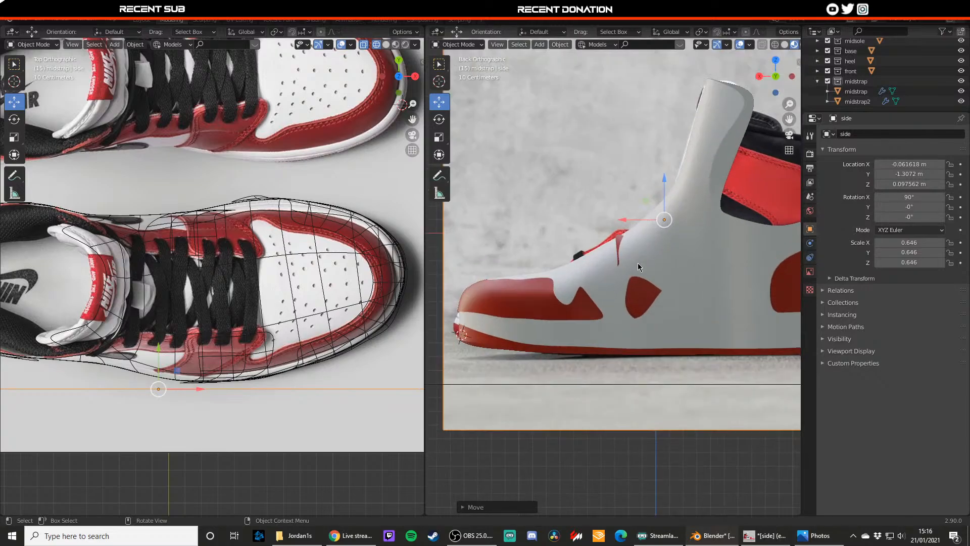
- With the back view in wireframe, move midstrap2 along X to about 0.190 m
left_click(634, 301)
key("Tab")
key("KP_Decimal")
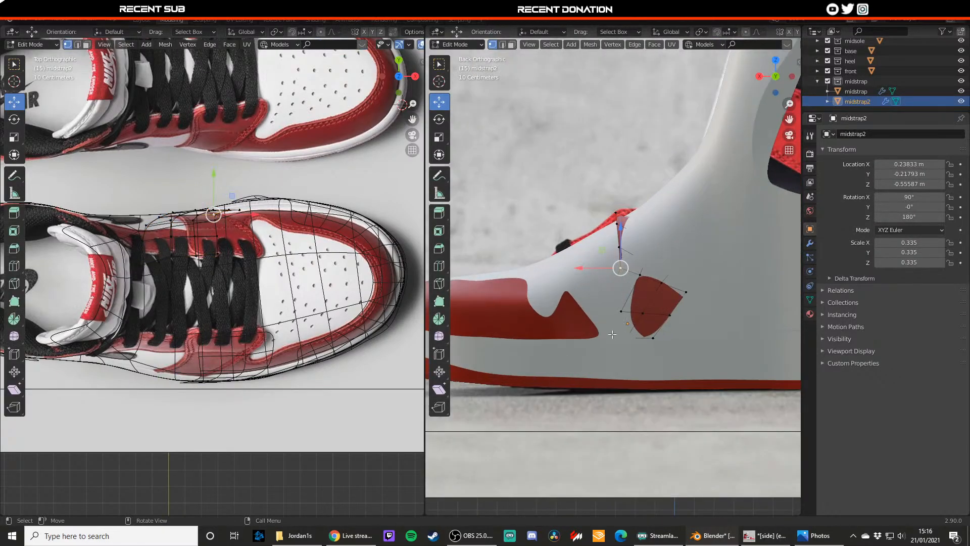
left_click(611, 335)
key("z")
left_click(548, 340)
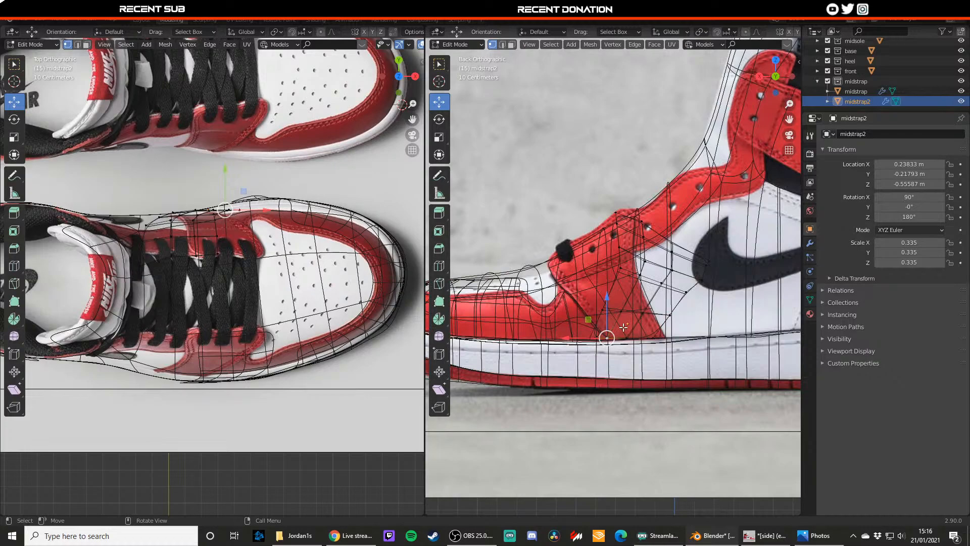
key("Tab")
left_click_drag(598, 325, 607, 324)
key("Tab")
left_click_drag(669, 321, 588, 312)
key("Tab")
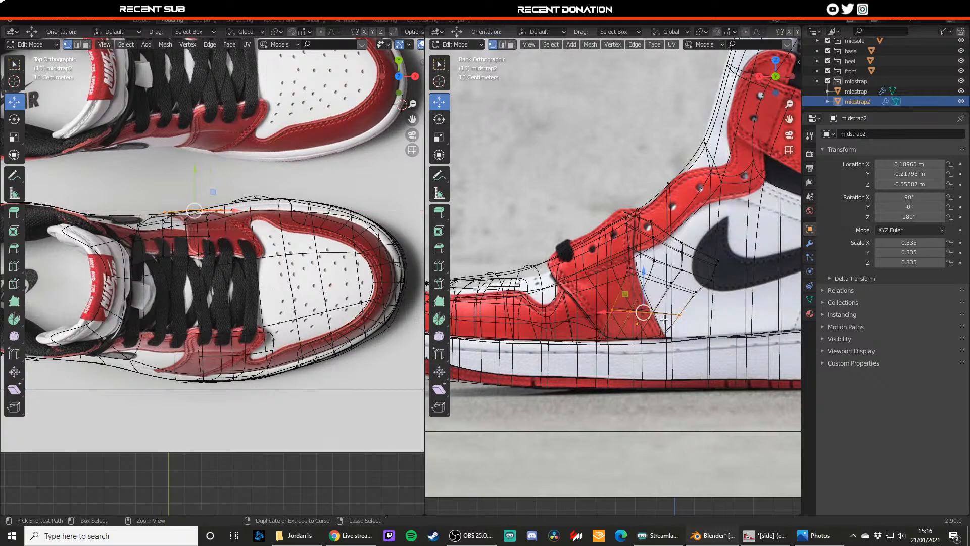
- Mirror midstrap2 along global X and move it along X to about 0.233 m to match the strap in the side photo
right_click(673, 286)
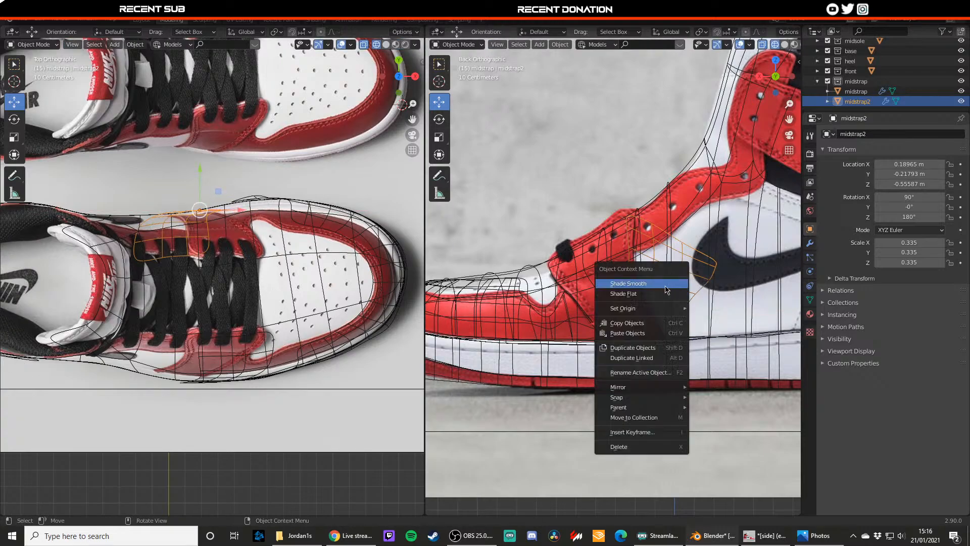
mouse_move(643, 391)
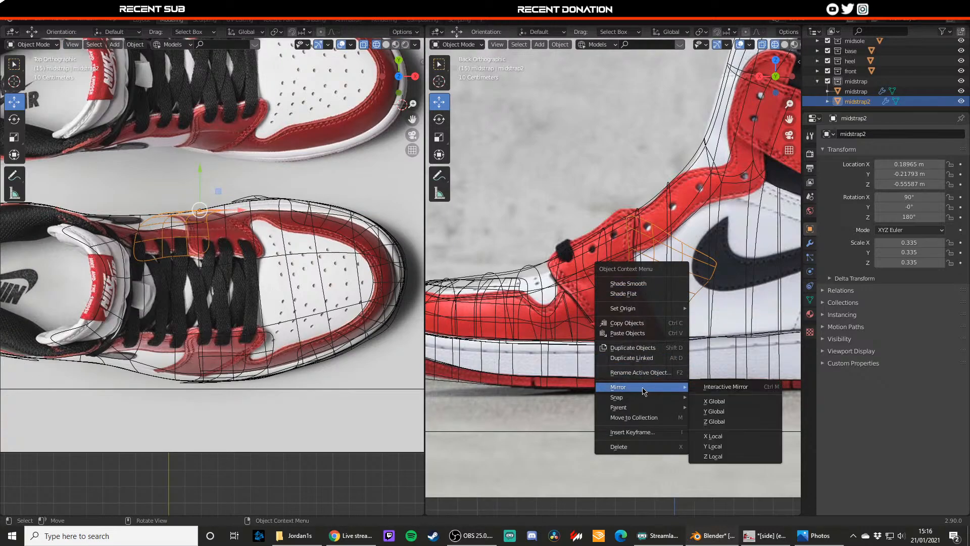
left_click(706, 402)
key("g")
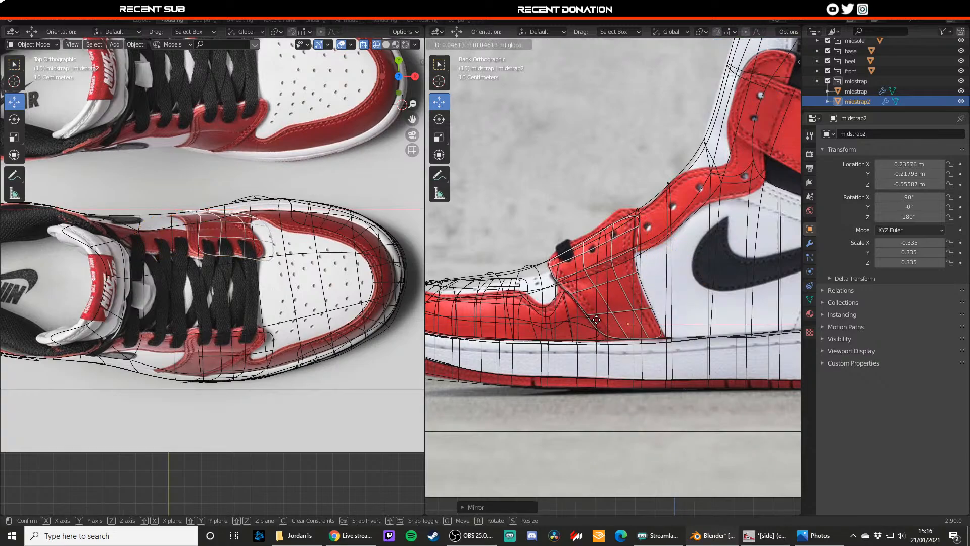
left_click(595, 320)
- Shift a vertex on midstrap2's rear edge along X to follow the reference strap, and return to shaded display
key("Tab")
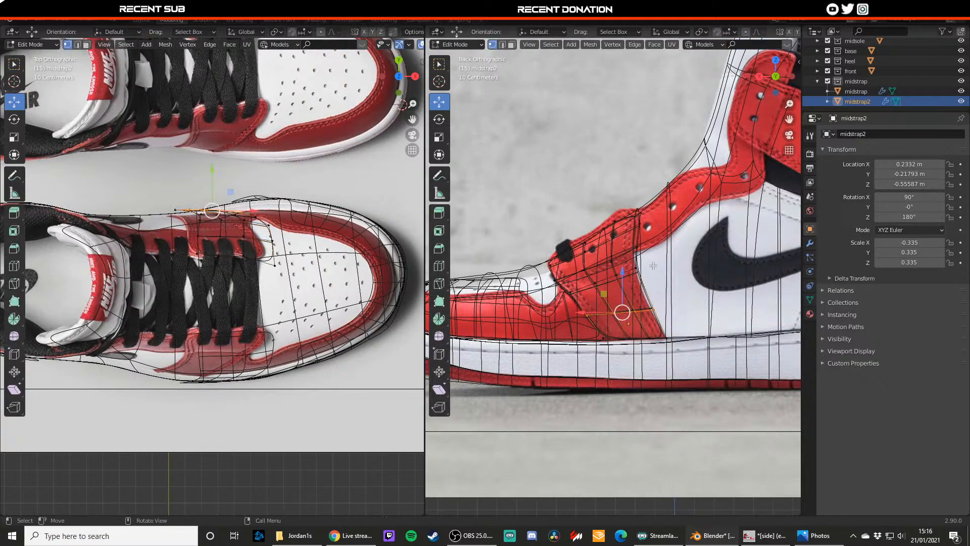
left_click(635, 272)
left_click_drag(612, 270, 606, 270)
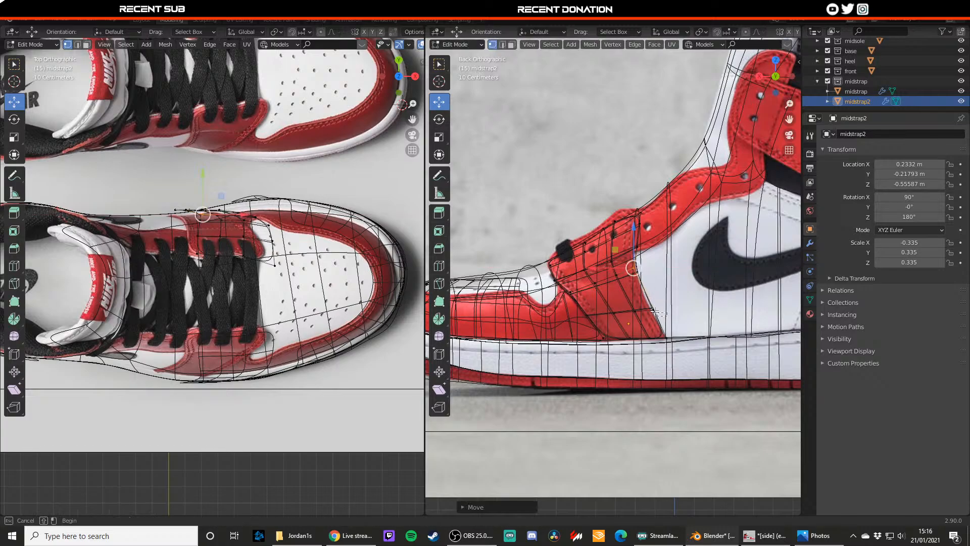
key("Tab")
key("z")
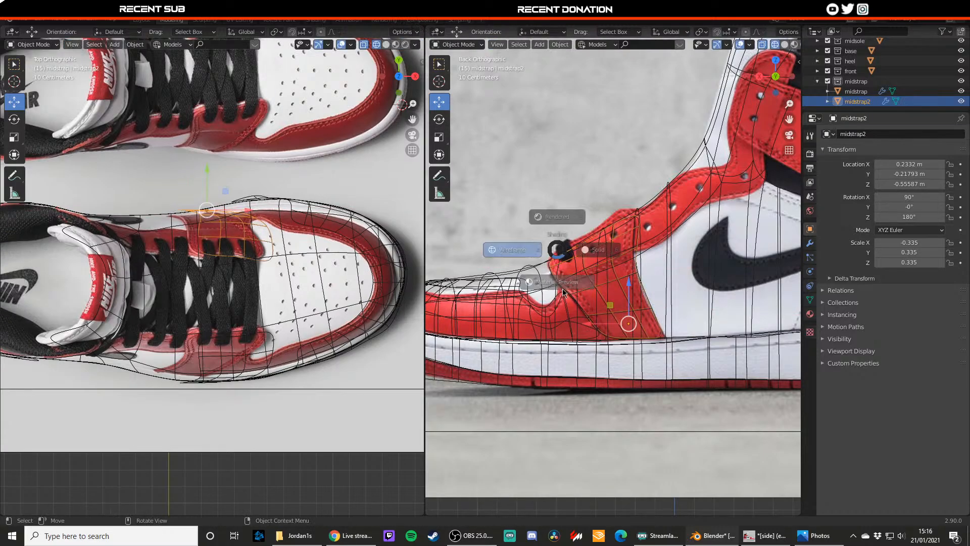
left_click(559, 284)
- Examine how midstrap2 sits against the shoe body in perspective and top views, comparing shaded and wireframe display
mouse_move(560, 284)
middle_mouse_down()
mouse_move(622, 293)
mouse_move(597, 275)
middle_mouse_up()
key("Tab")
middle_click_drag(660, 345, 587, 374)
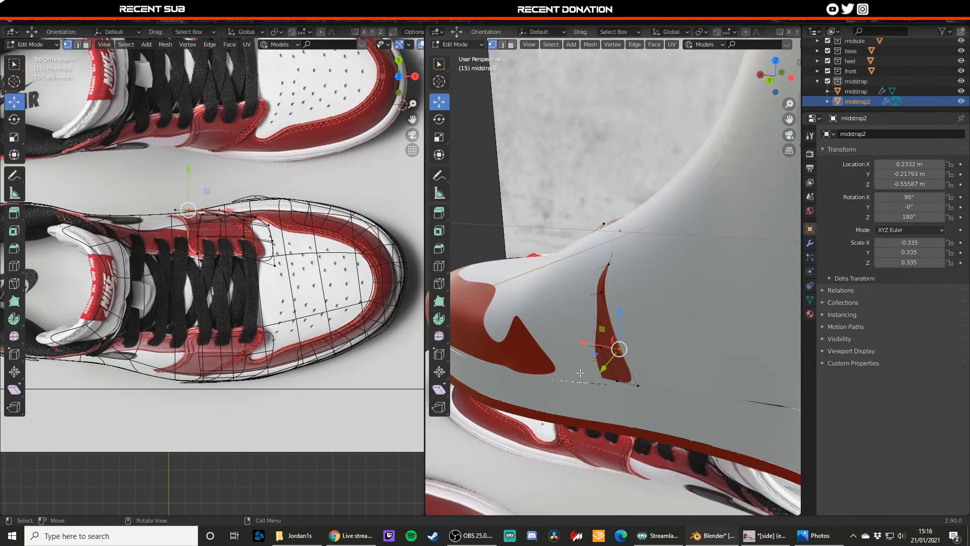
key("z")
left_click(569, 368)
key("Tab")
key("z")
left_click(579, 433)
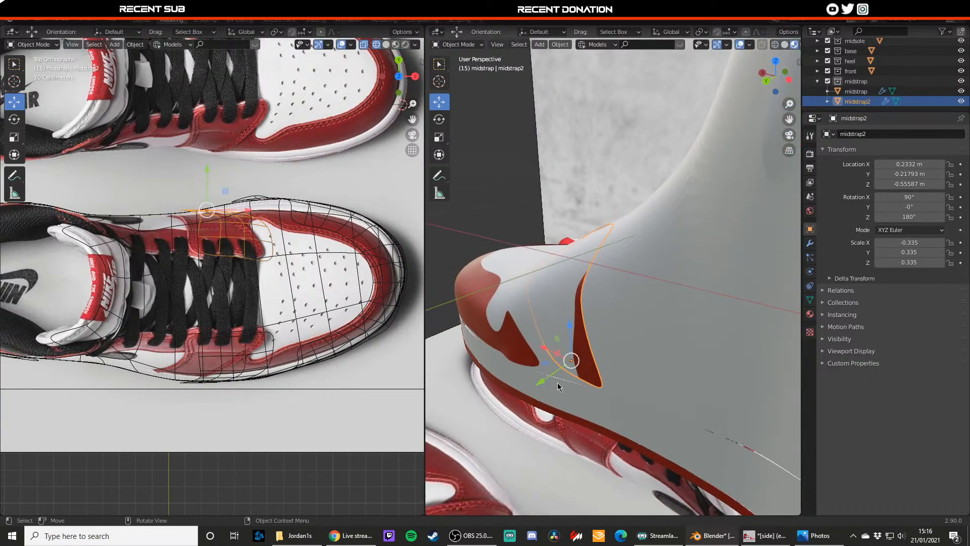
scroll(264, 198, "up", 3)
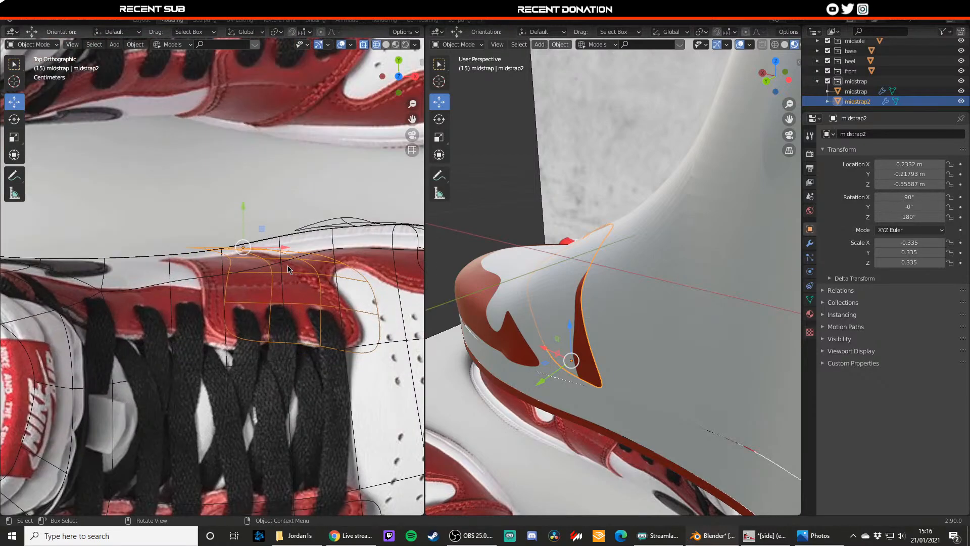
key("Tab")
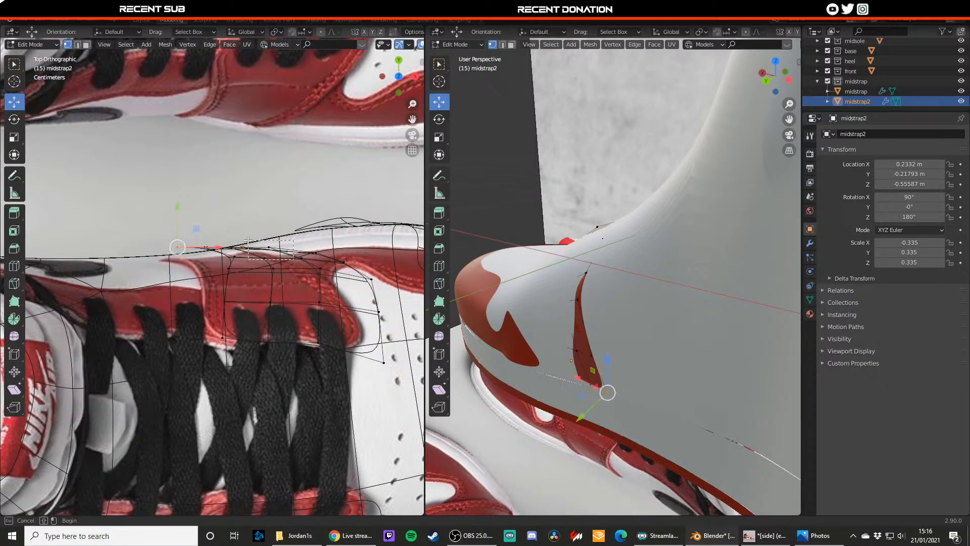
key("Tab")
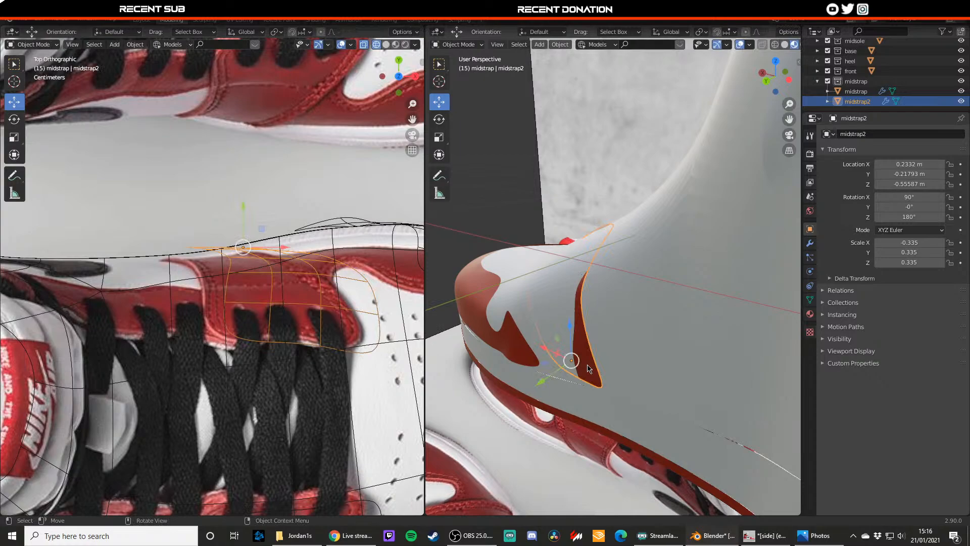
- In wireframe, reposition midstrap2's bottom-edge vertices to follow the shoe's outline in the top view
key("z")
left_click(553, 368)
left_click(577, 359)
key("z")
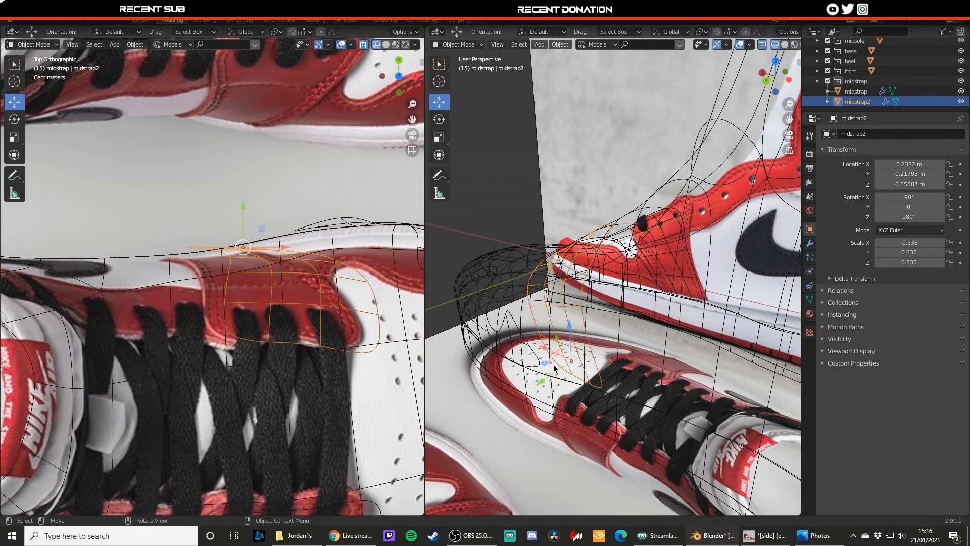
key("Tab")
left_click_drag(287, 231, 287, 212)
left_click(577, 374)
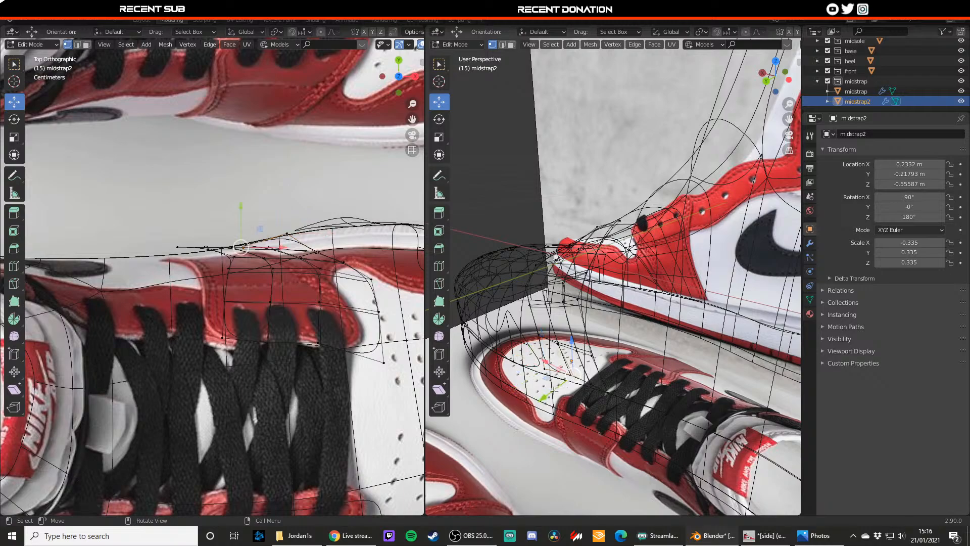
left_click_drag(555, 391, 578, 395)
left_click(606, 395)
left_click(593, 388)
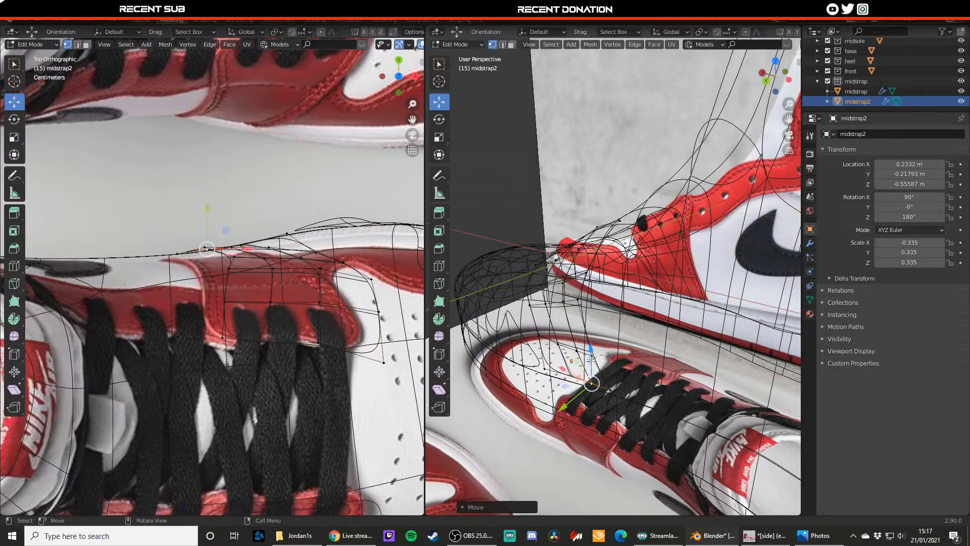
- In shaded display, pull midstrap2's buried lower vertices outward along Y from the shoe body
left_click(541, 338)
key("z")
left_click(541, 363)
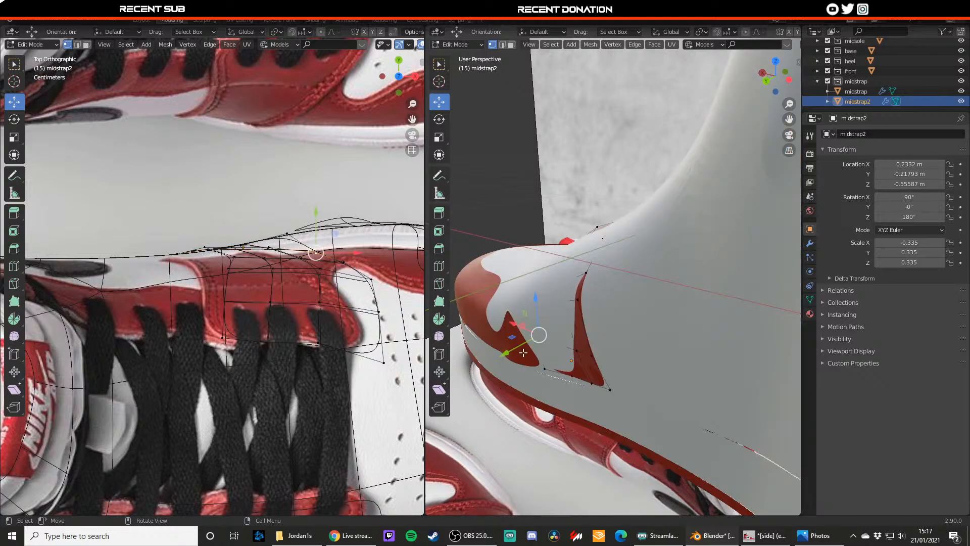
mouse_move(521, 345)
left_mouse_down()
mouse_move(506, 356)
mouse_move(544, 356)
mouse_move(526, 344)
mouse_move(517, 351)
left_mouse_up()
left_click(559, 348)
left_click(562, 305)
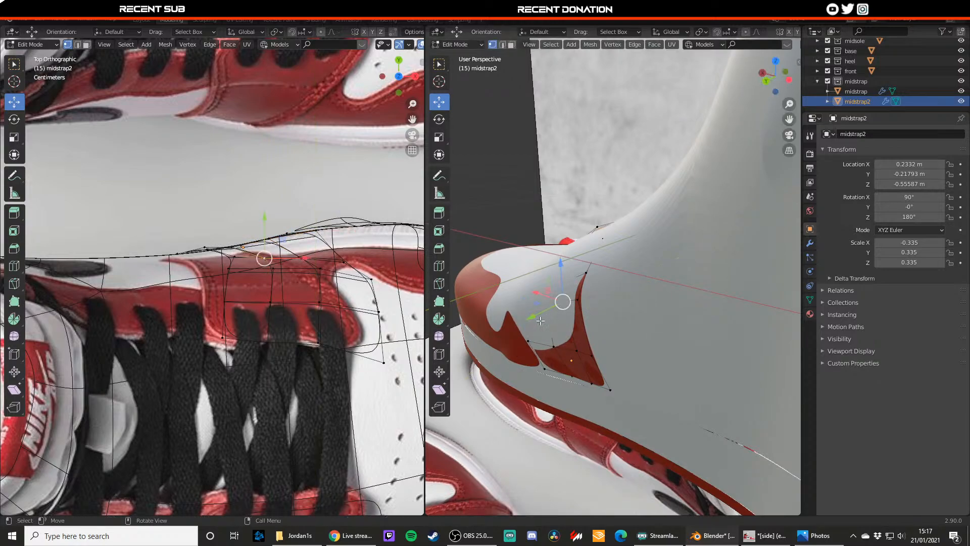
left_click_drag(532, 317, 529, 321)
- Pull midstrap2's front middle vertices outward along Y so they clear the shoe surface
middle_click_drag(528, 320, 544, 323)
left_click(554, 314)
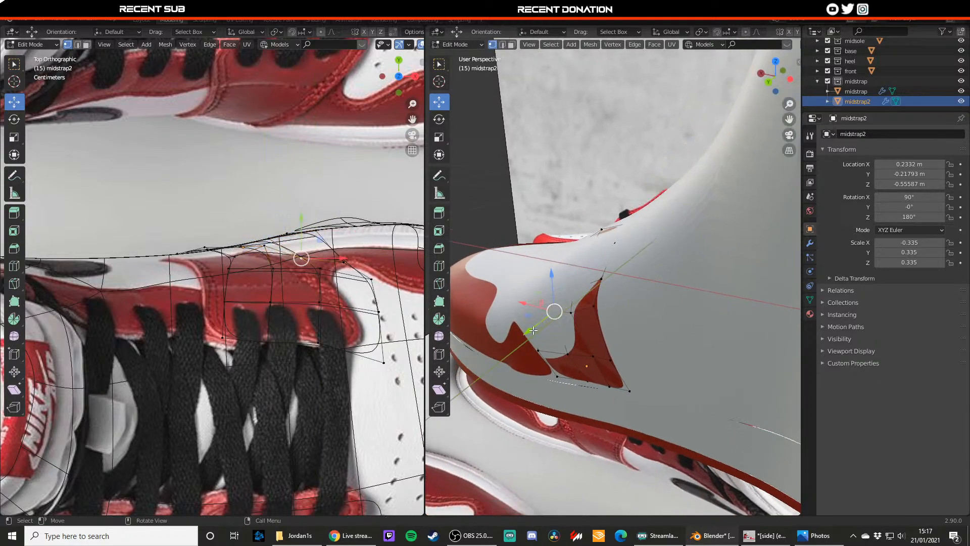
left_click_drag(527, 330, 488, 346)
left_click(534, 317)
middle_click_drag(490, 346, 515, 344)
left_click_drag(534, 355, 568, 337)
left_click(576, 323)
- Select the row of three edges across midstrap2's middle and move it outward from the shoe body
key("alt+z")
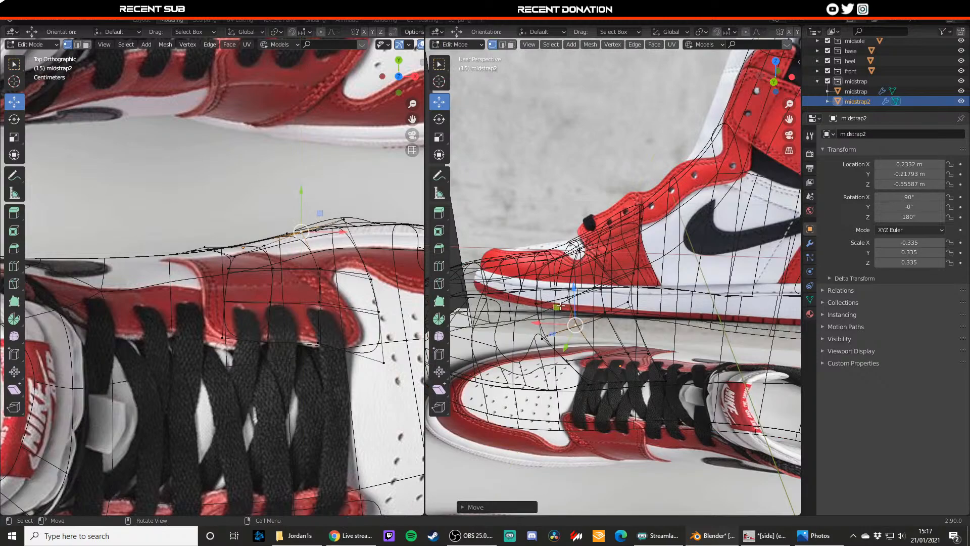
key("2")
left_click(552, 301)
left_click(584, 293, "shift")
left_click(615, 282, "shift")
key("alt+z")
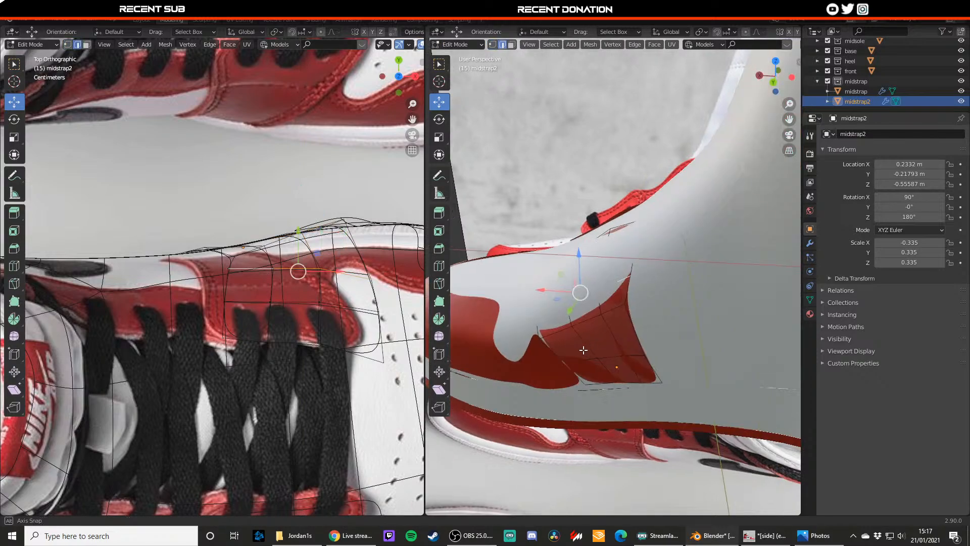
middle_click_drag(581, 349, 553, 355)
left_click_drag(555, 287, 554, 270)
middle_click_drag(554, 270, 539, 284)
left_click_drag(533, 300, 559, 318)
- Pull a vertex on midstrap2's front edge outward along Y, clear of the shoe surface
key("1")
left_click(565, 312)
middle_click_drag(545, 314, 613, 306)
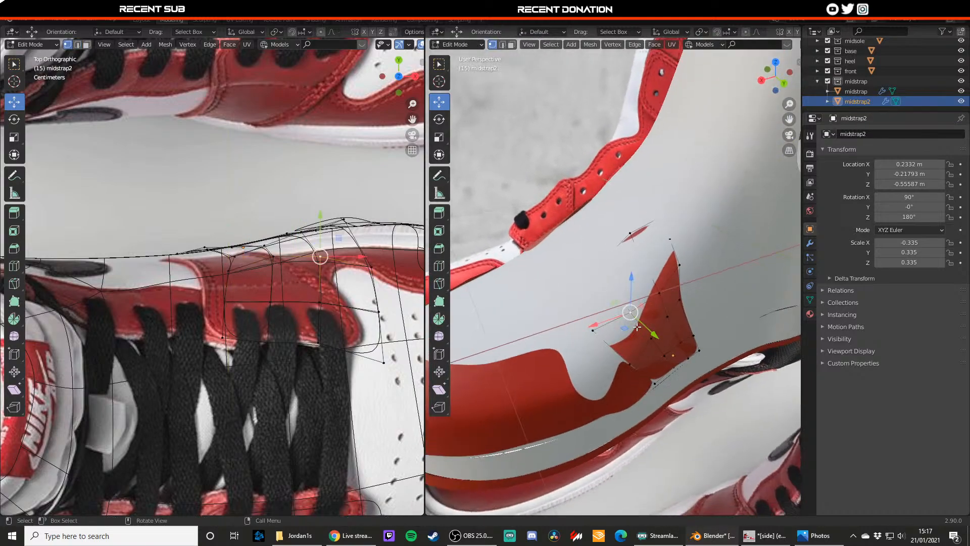
left_click_drag(654, 334, 621, 357)
left_click(594, 331)
left_click(633, 314)
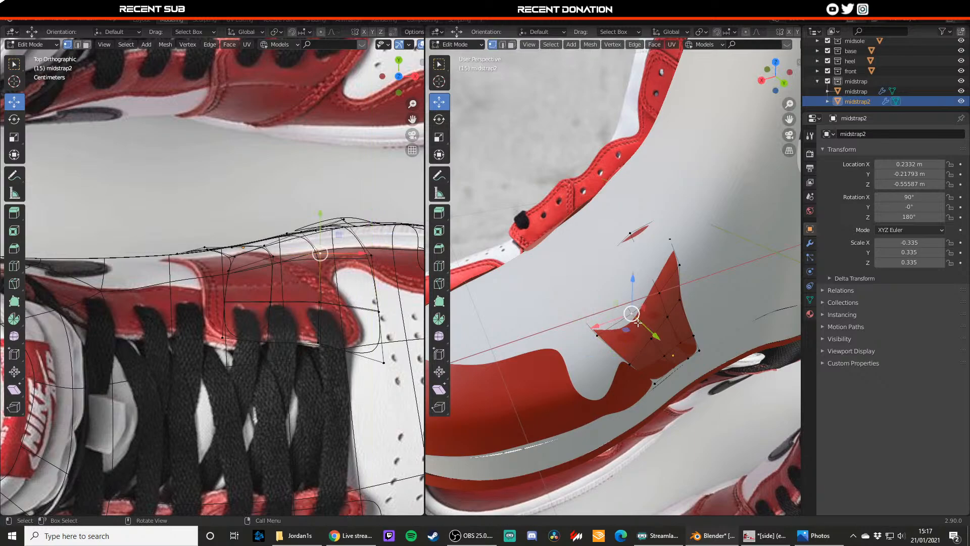
- Select midstrap2's upper edges in wireframe and move them outward over the shoe body in shaded display
key("shift+z")
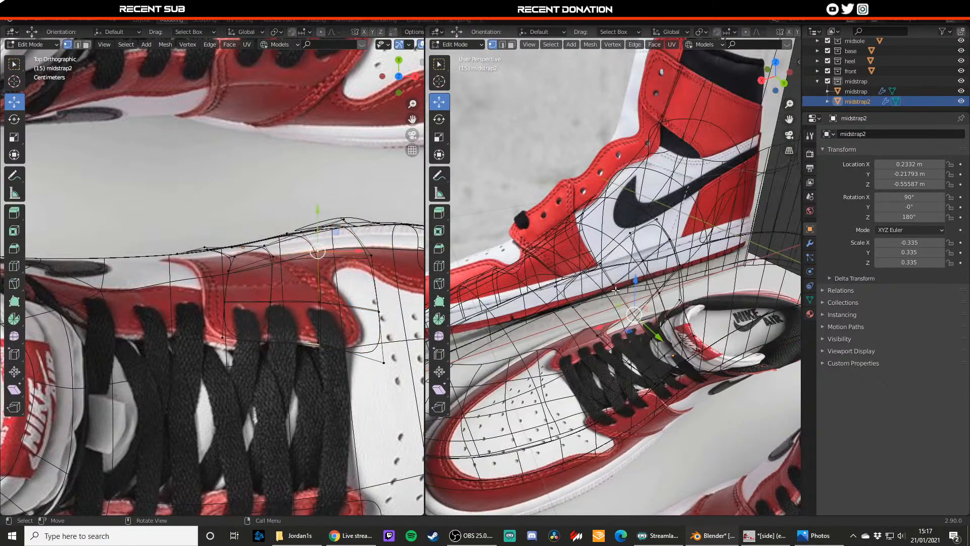
key("2")
left_click(633, 280)
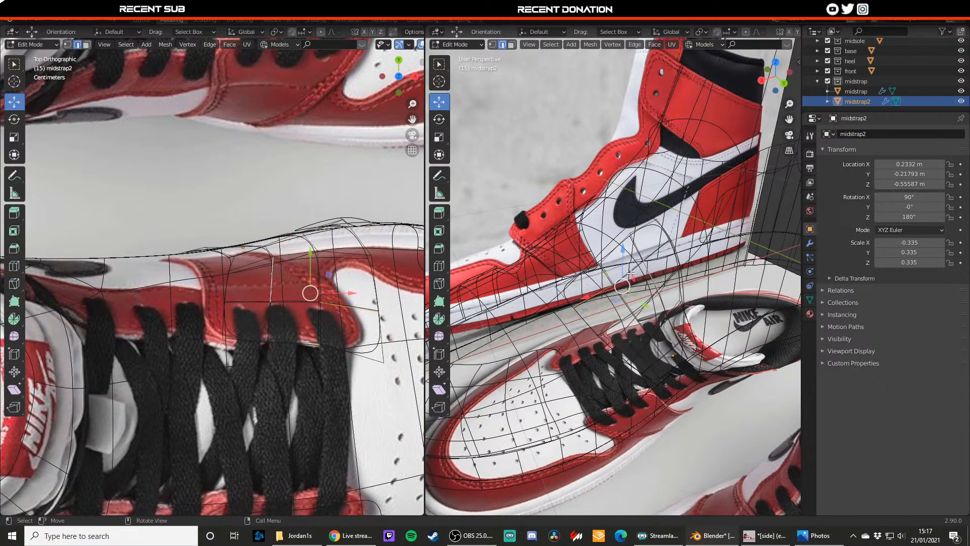
left_click(630, 273)
left_click(651, 264, "shift")
left_click(600, 282, "shift")
key("shift+z")
left_click_drag(646, 289, 649, 292)
left_click_drag(630, 254, 617, 259)
- Adjust the vertices along midstrap2's top edge, raising its front and rear corners slightly along Z
key("1")
left_click(617, 279)
key("Tab")
key("Tab")
left_click(557, 286)
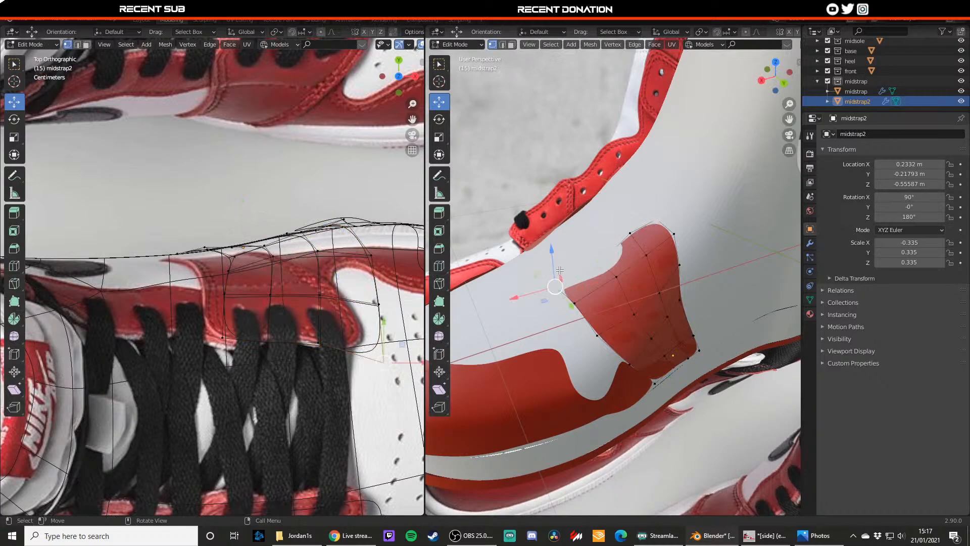
left_click_drag(551, 250, 552, 248)
left_click(602, 262)
left_click_drag(600, 228, 596, 242)
left_click(656, 221)
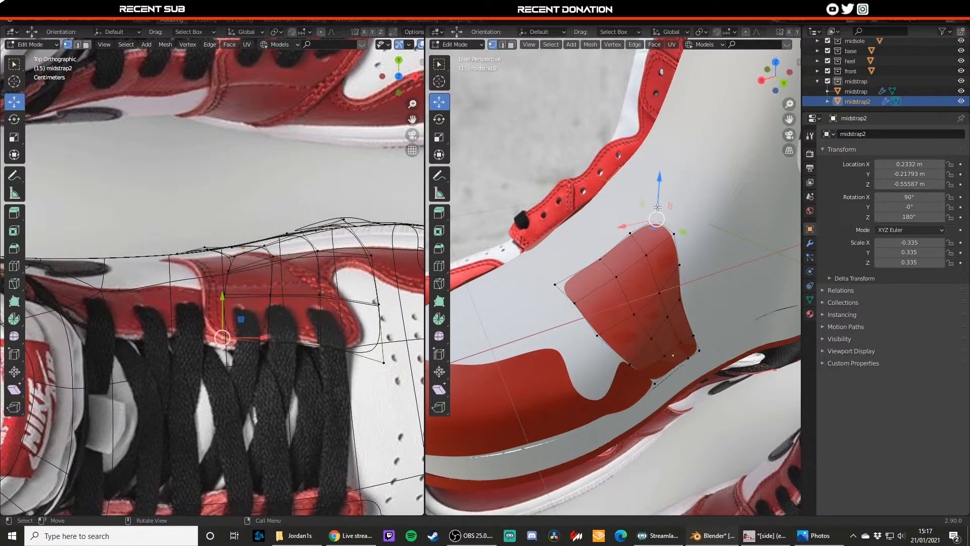
left_click_drag(658, 206, 658, 199)
- Adjust the edge of the red front panel next to midstrap2
key("Tab")
scroll(621, 253, "down", 4)
left_click(585, 293)
scroll(619, 321, "up", 5)
mouse_move(622, 324)
middle_mouse_down()
mouse_move(611, 318)
mouse_move(589, 342)
mouse_move(506, 336)
mouse_move(608, 328)
middle_mouse_up()
left_click(590, 342)
left_click(536, 334)
key("Tab")
left_click_drag(534, 381, 551, 374)
key("Tab")
- Compare the shoe model with the side reference in wireframe and shaded display from the back, left and right views
middle_click_drag(580, 213, 641, 300, "shift")
key("KP_1")
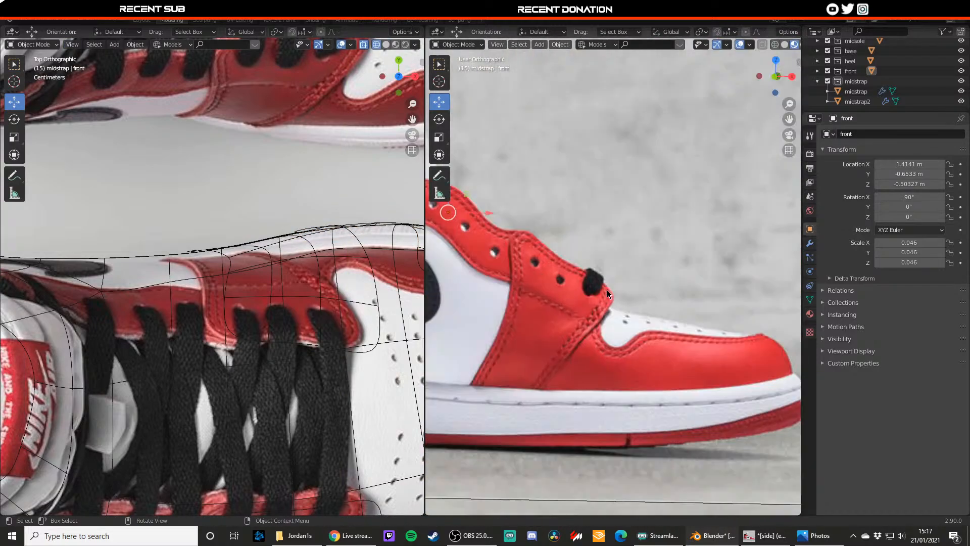
scroll(668, 275, "down", 3)
middle_click_drag(666, 276, 594, 287)
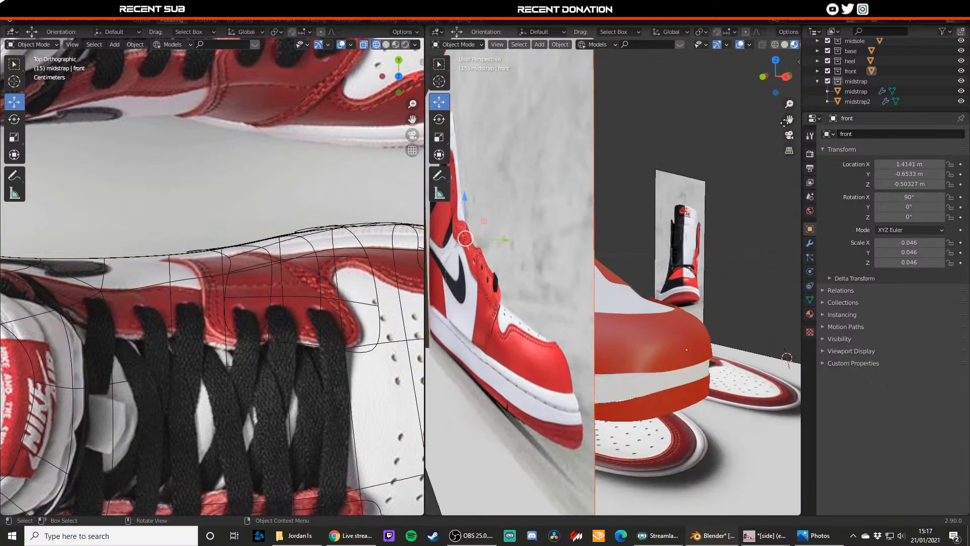
left_click(789, 75)
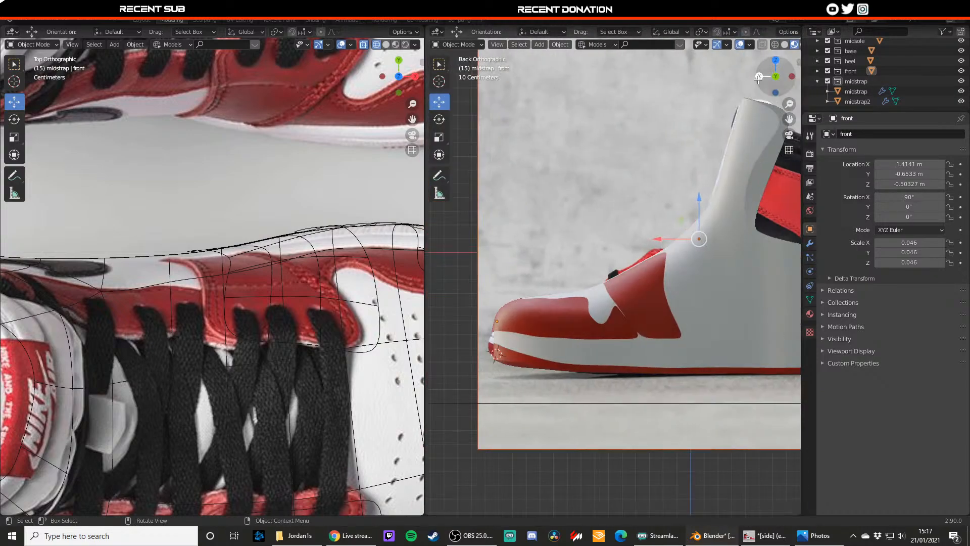
key("z")
left_click(584, 306)
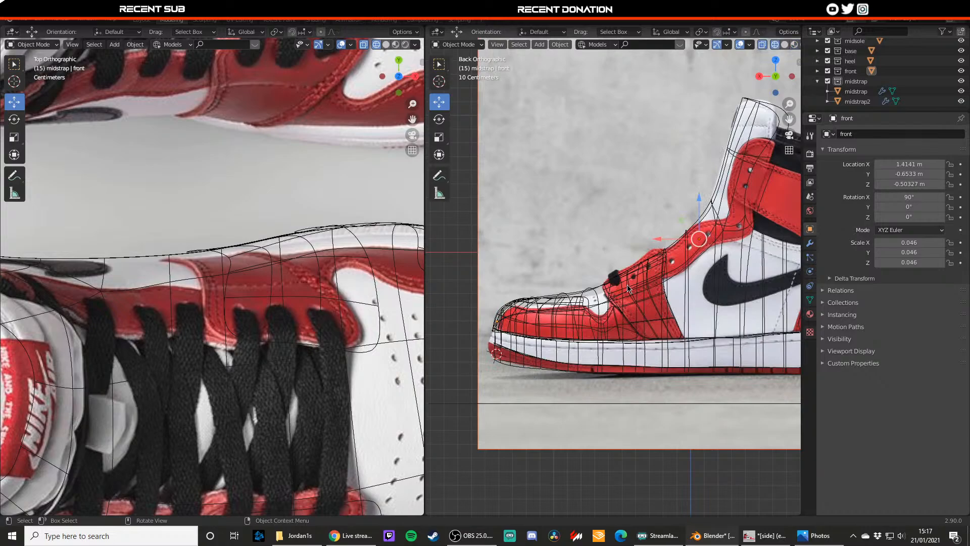
left_click(792, 76)
key("z")
left_click(699, 281)
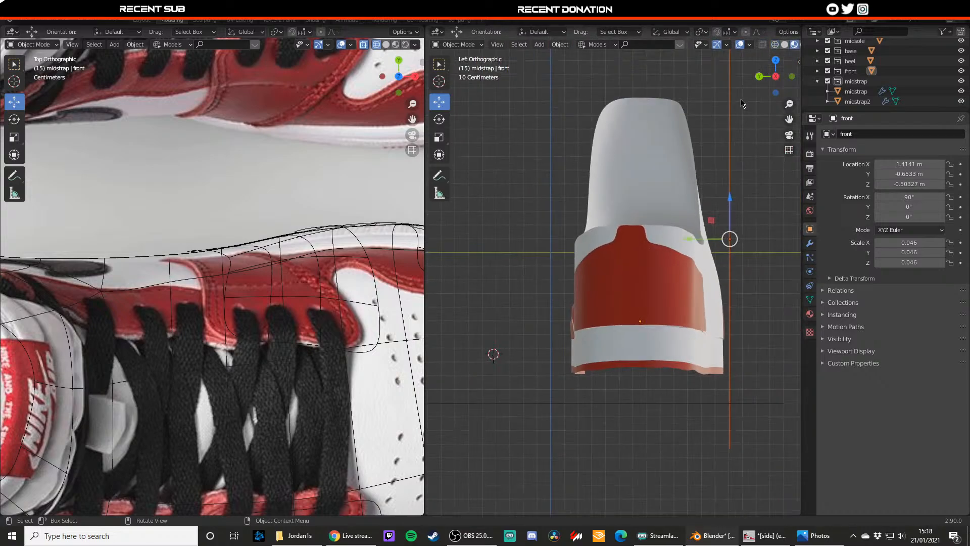
left_click(776, 76)
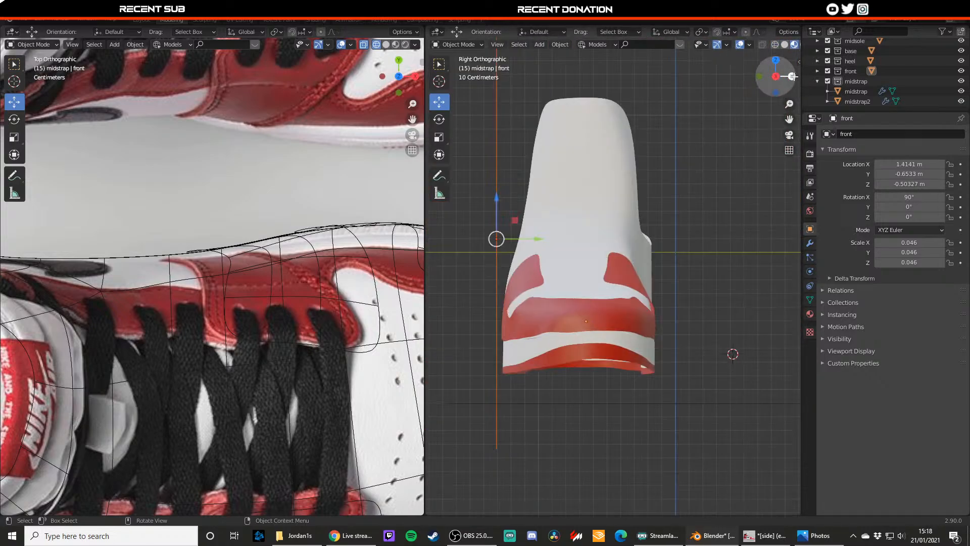
- Move midstrap2's lace-side edge vertices outward along Y in the right orthographic view
scroll(611, 289, "up", 2)
left_click(610, 286)
key("Tab")
left_click(593, 288)
left_click_drag(626, 287, 634, 267)
left_click(604, 266)
left_click(605, 249)
key("Tab")
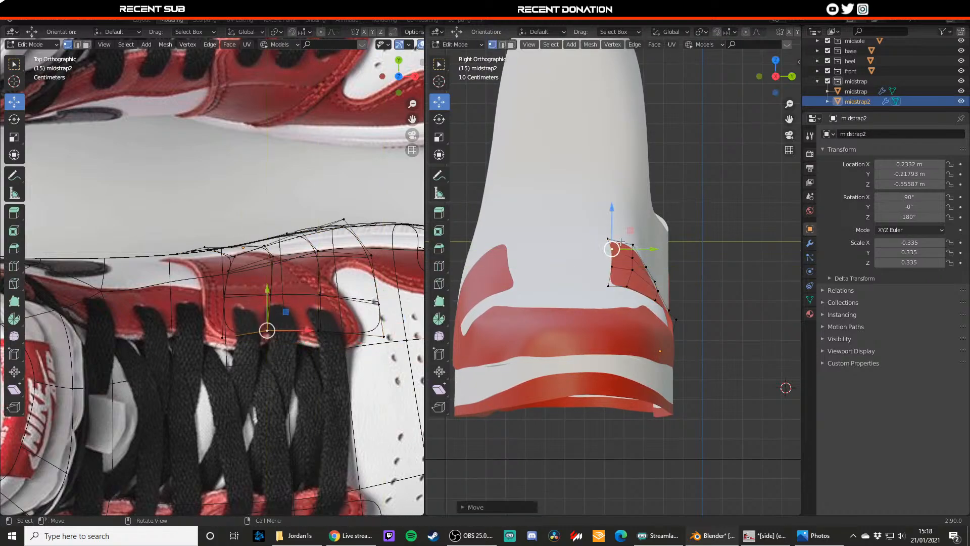
- Refine midstrap2's lace-side and top edge vertices so its front-view outline mirrors the opposite midstrap panel
scroll(627, 284, "down", 2)
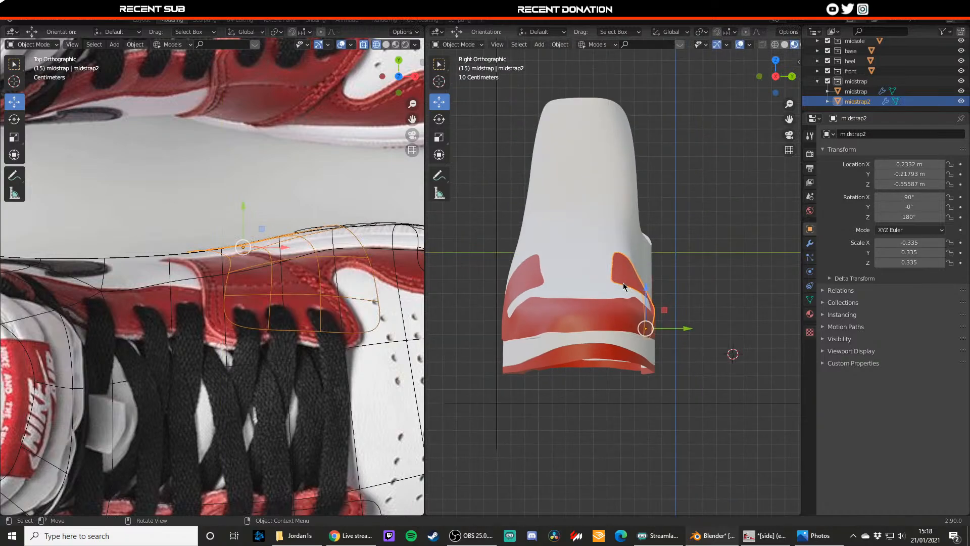
scroll(625, 284, "up", 1)
key("Tab")
left_click(610, 285)
left_click(625, 284)
left_click_drag(641, 284, 634, 252)
left_click(629, 271)
left_click(629, 262)
left_click(630, 250)
left_click(614, 245)
left_click(613, 253)
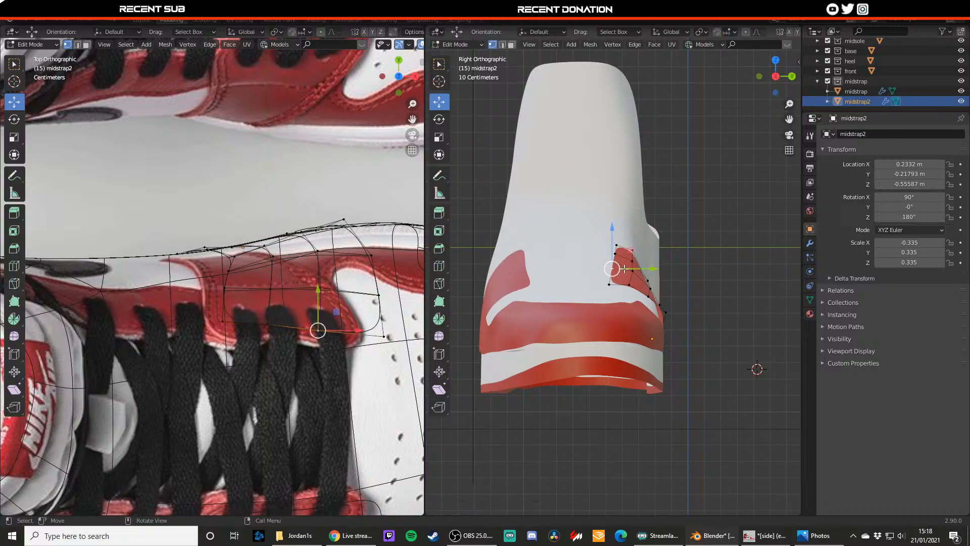
key("Tab")
scroll(701, 250, "down", 4)
left_click(701, 248)
- Examine the shoe and its midstrap panels against the front, side and top reference images from several angles
scroll(701, 247, "down", 3)
scroll(303, 273, "down", 7)
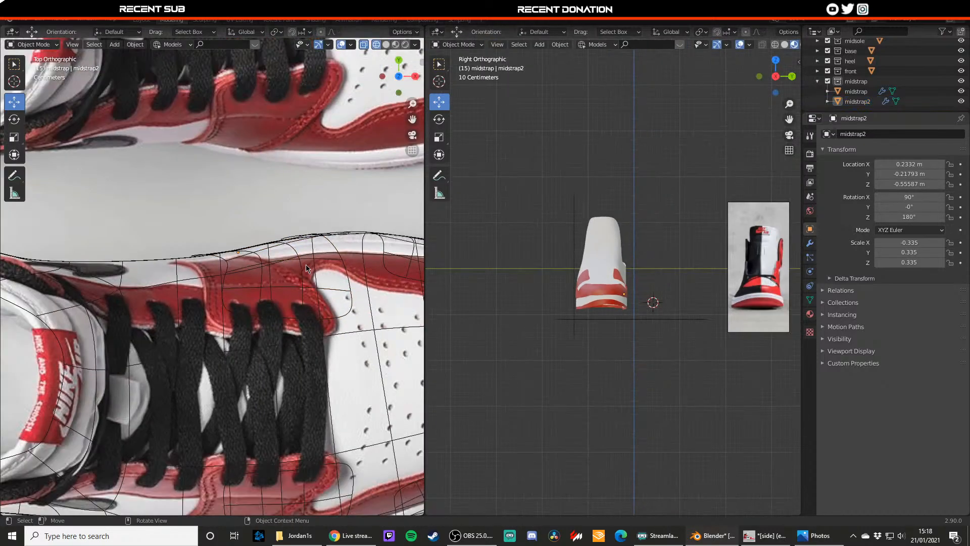
middle_click_drag(303, 283, 232, 260)
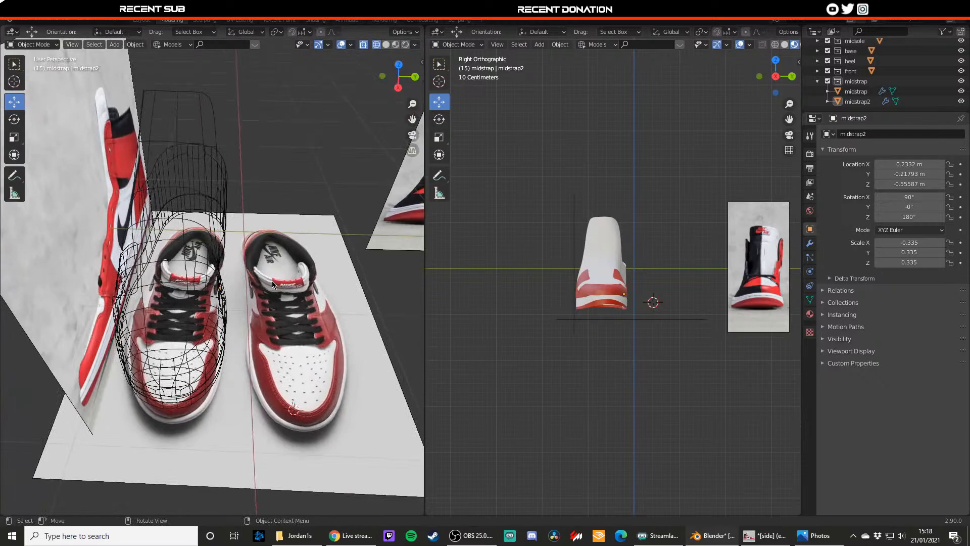
scroll(275, 282, "down", 7)
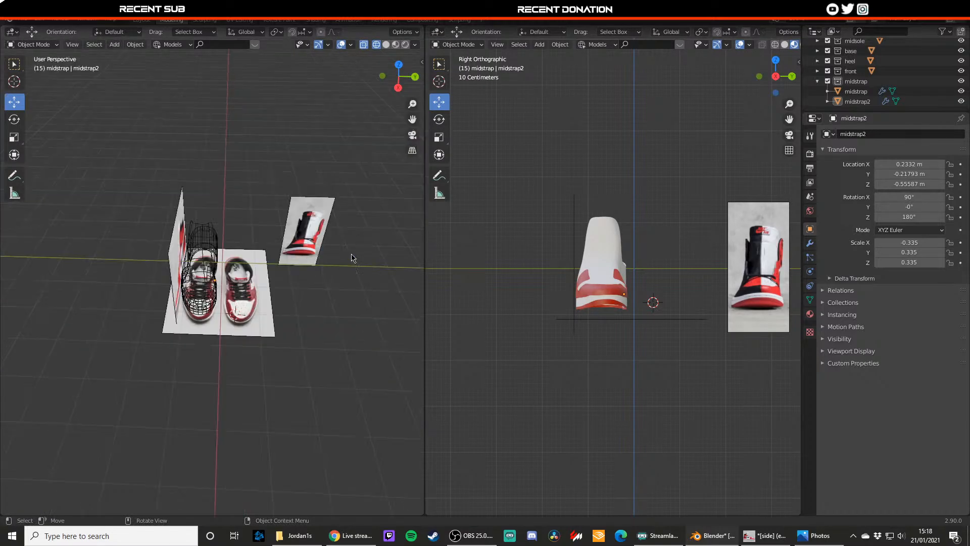
scroll(353, 258, "up", 4)
middle_click_drag(212, 242, 123, 220)
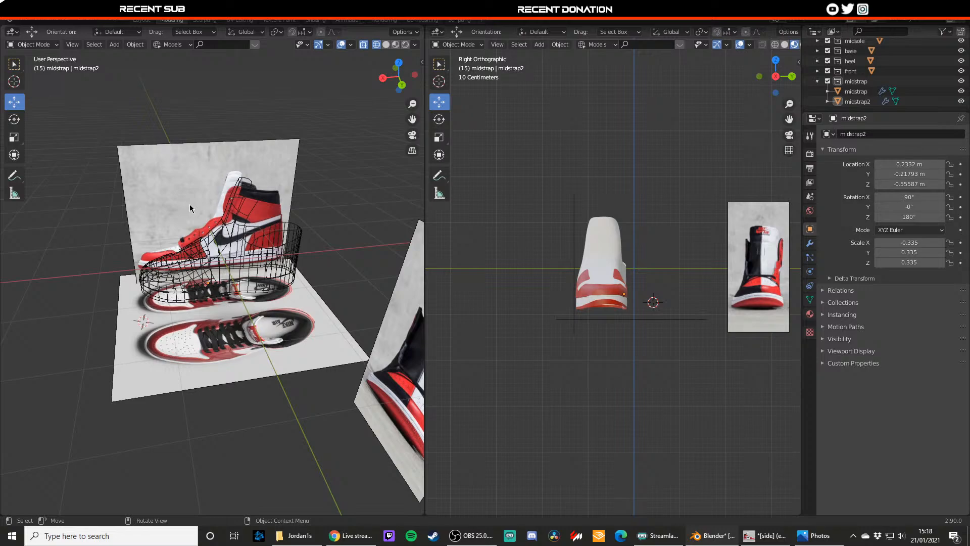
key("KP_7")
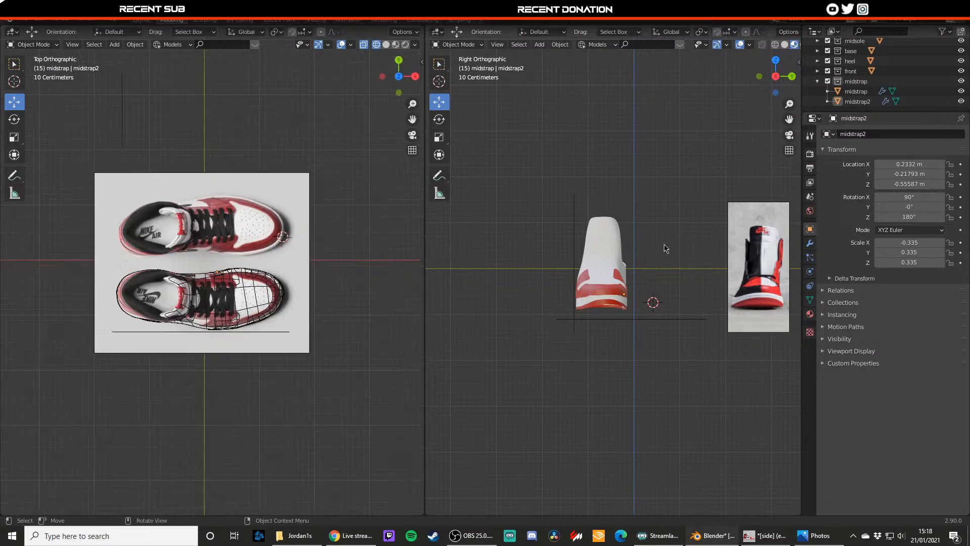
scroll(663, 247, "up", 3)
scroll(238, 256, "up", 4)
scroll(238, 256, "up", 3)
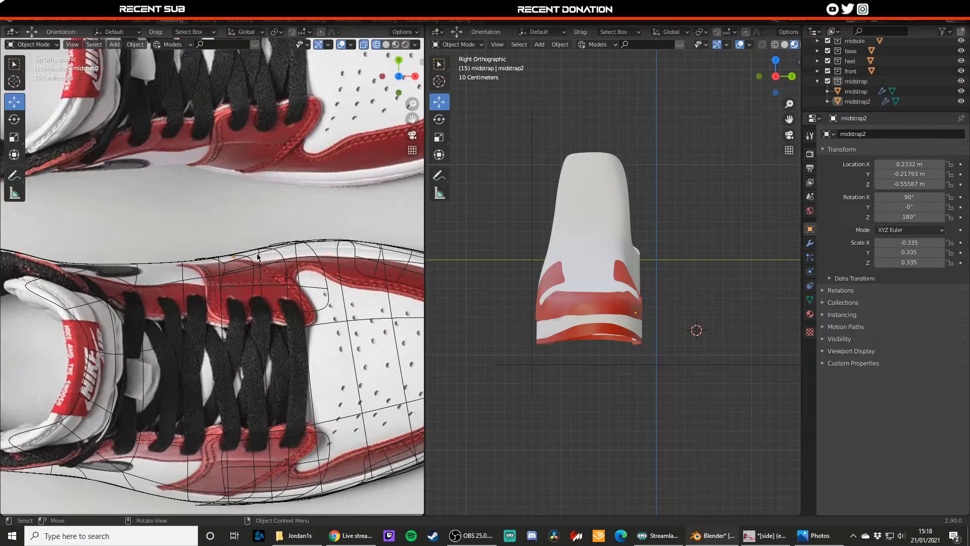
mouse_move(607, 307)
middle_mouse_down()
mouse_move(534, 304)
mouse_move(705, 308)
mouse_move(591, 315)
middle_mouse_up()
scroll(605, 303, "up", 5)
scroll(642, 305, "down", 6)
scroll(657, 311, "up", 5)
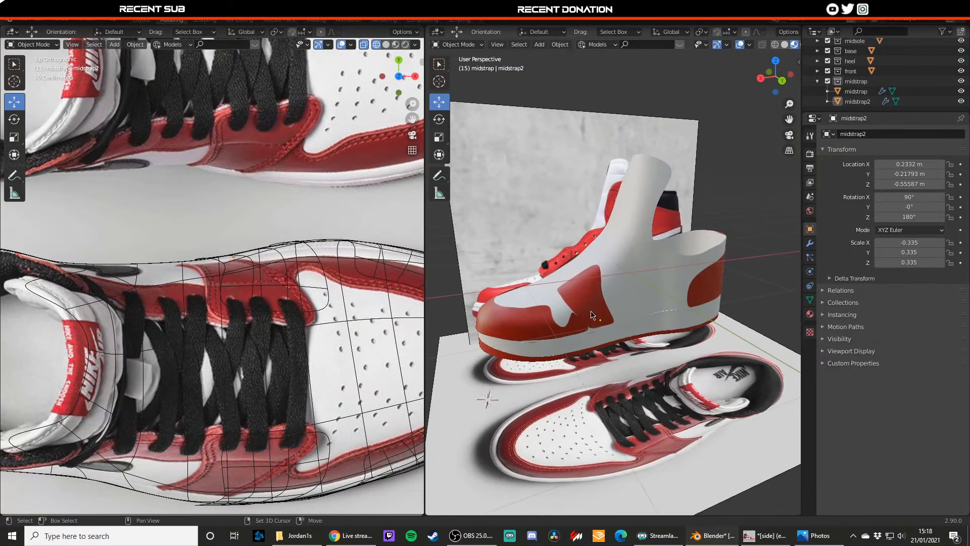
scroll(601, 312, "up", 4)
left_click(605, 311)
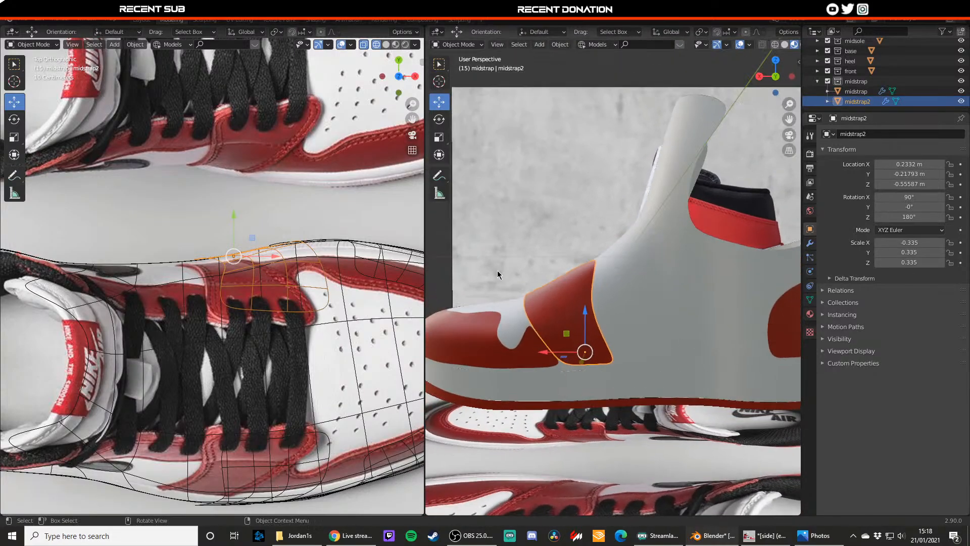
scroll(497, 275, "down", 3)
middle_click_drag(548, 255, 581, 305)
- Adjust the vertices on the front panel's lower toe edge along X
left_click(542, 305)
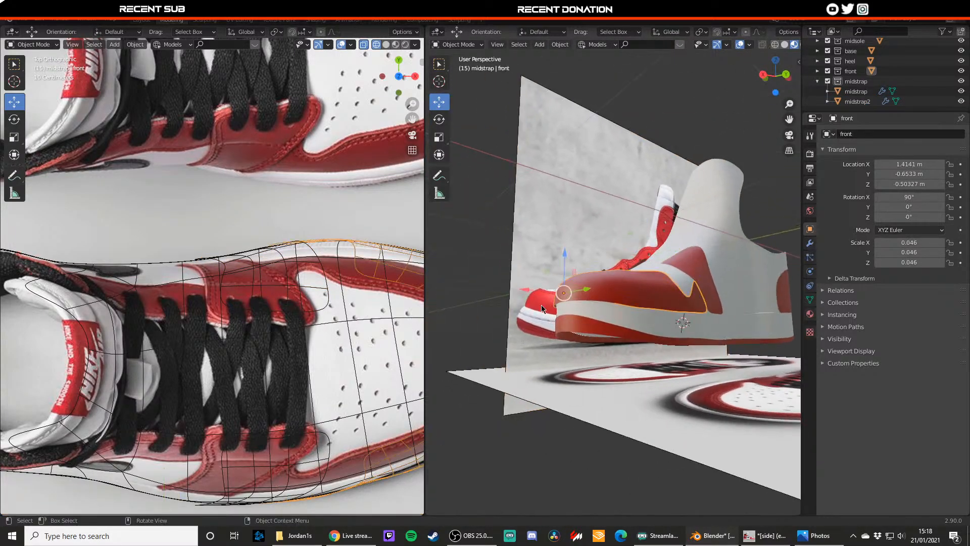
scroll(541, 305, "up", 3)
key("Tab")
scroll(512, 322, "up", 3)
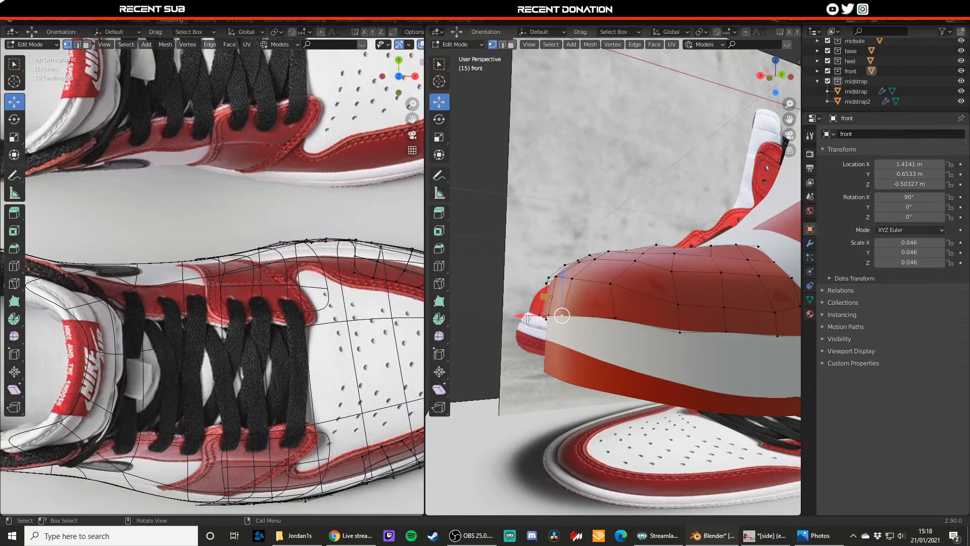
mouse_move(527, 318)
left_mouse_down()
mouse_move(540, 317)
mouse_move(532, 318)
left_mouse_up()
left_click(615, 319)
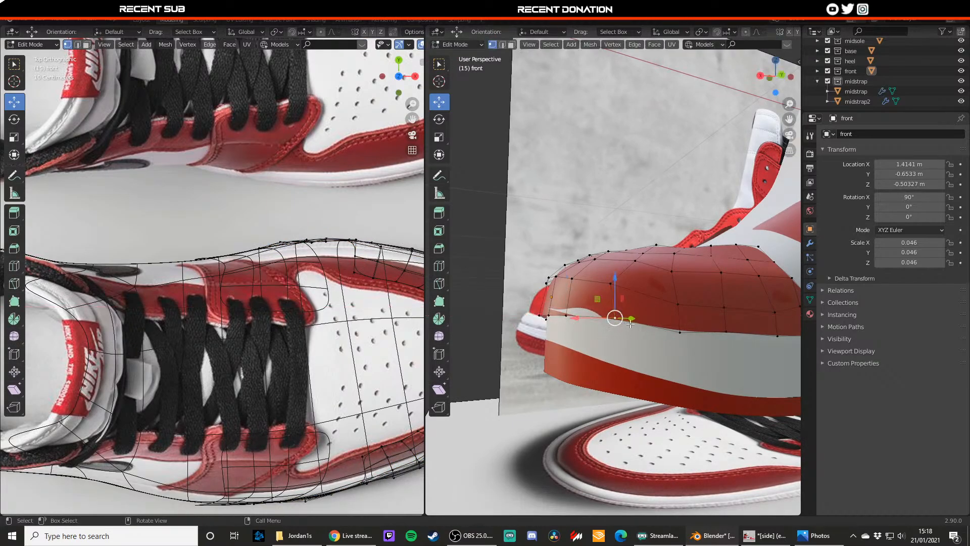
middle_click_drag(631, 322, 601, 342)
left_click(545, 336)
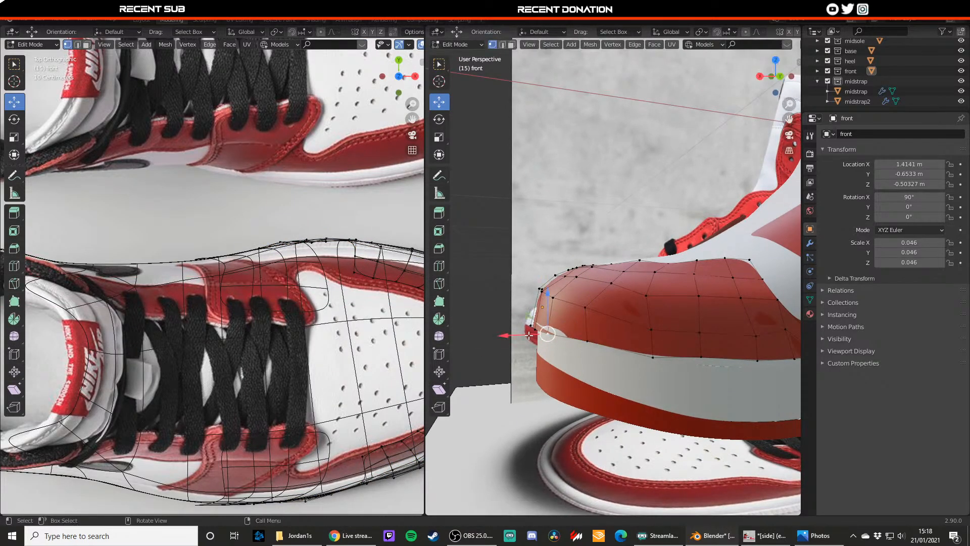
left_click_drag(529, 335, 523, 334)
- Shift more vertices along the front panel's lower toe edge along Y and X so it covers the white base
middle_click_drag(524, 335, 579, 378)
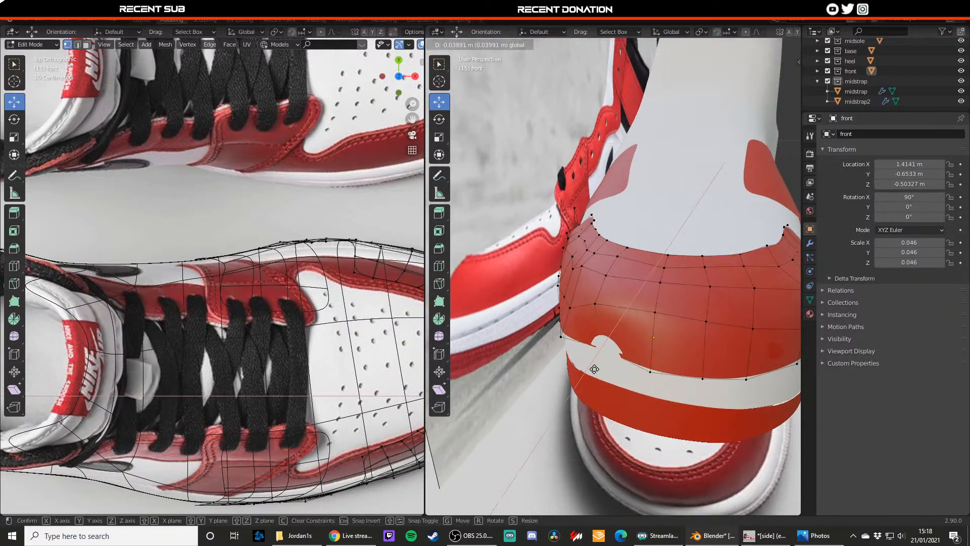
left_click_drag(579, 379, 743, 383)
left_click(746, 379)
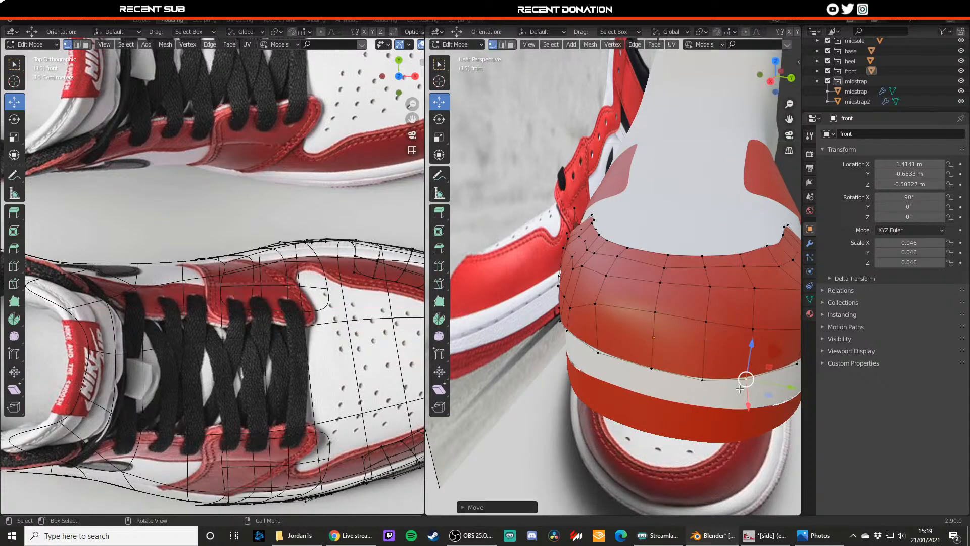
key("Tab")
middle_click_drag(743, 383, 535, 360)
key("Tab")
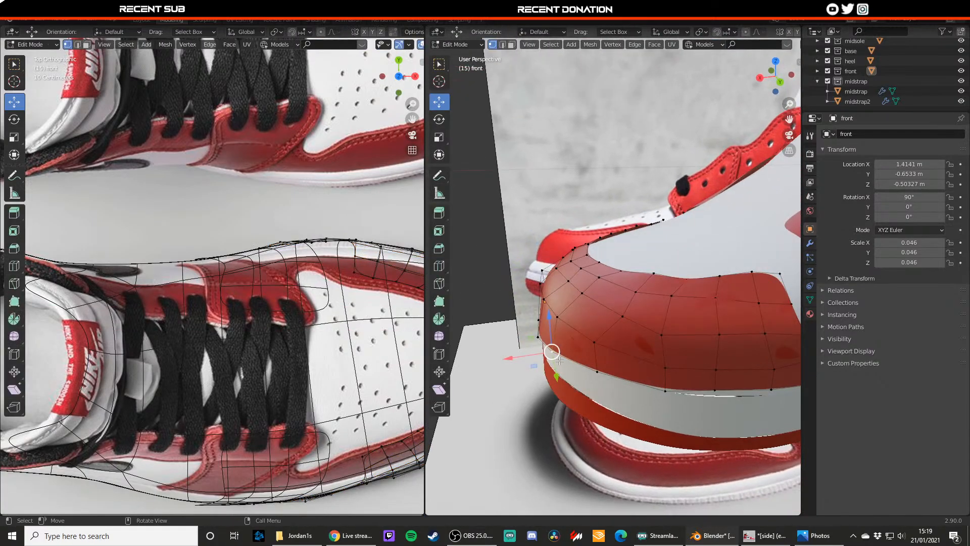
left_click_drag(529, 354, 520, 340)
key("Tab")
middle_click_drag(520, 340, 573, 318)
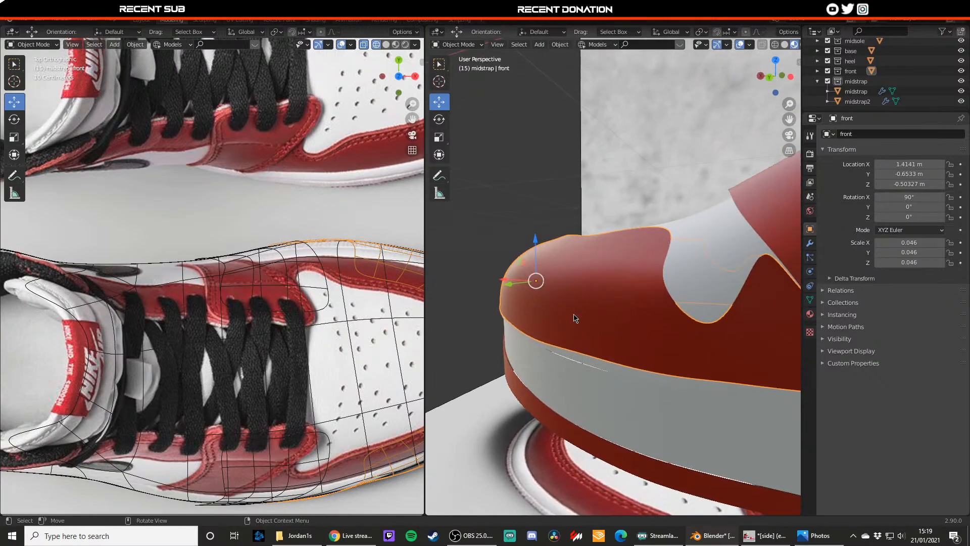
- Move the base vertex beneath the front panel's lower side edge slightly along Y to clean up the overlap
key("Tab")
key("Tab")
left_click(578, 359)
key("Tab")
left_click(577, 360)
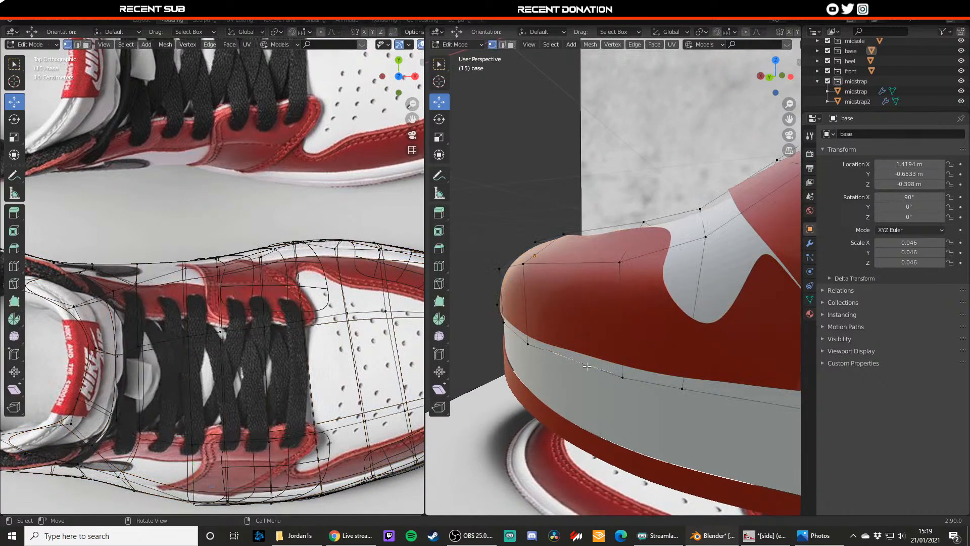
left_click(621, 374)
key("g")
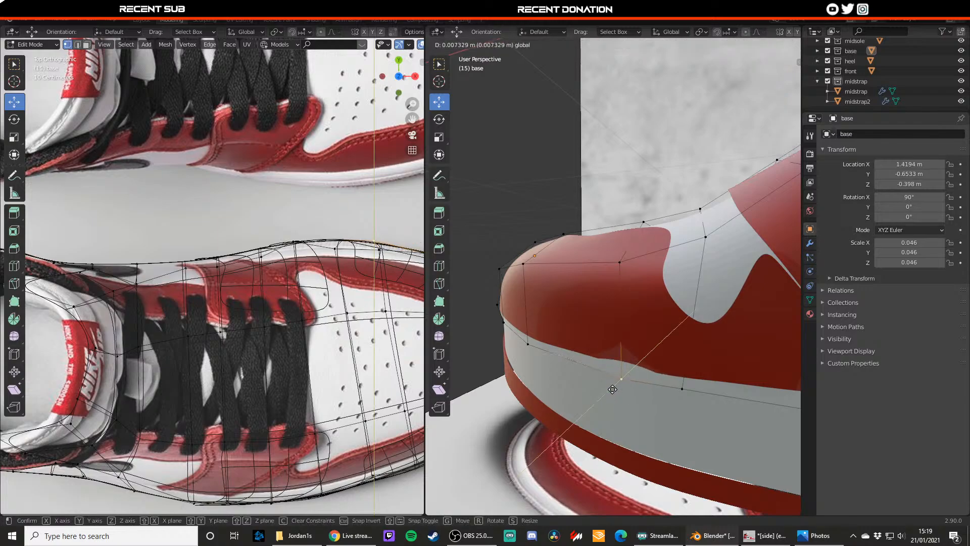
left_click_drag(612, 389, 617, 381)
key("Tab")
left_click(626, 355)
key("Tab")
left_click(629, 368)
key("Tab")
- Lower a vertex near the front panel's upper toe edge slightly along Z
left_click(648, 171)
middle_click_drag(648, 171, 601, 243)
scroll(601, 243, "down", 4)
scroll(581, 289, "up", 5)
left_click(581, 291)
key("Tab")
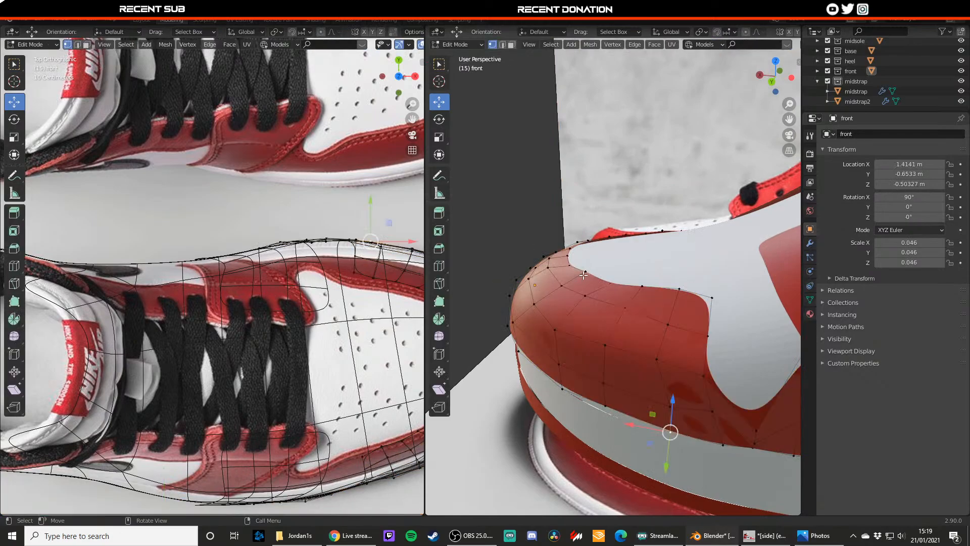
left_click(584, 274)
left_click_drag(585, 255, 584, 260)
key("Tab")
scroll(571, 257, "down", 3)
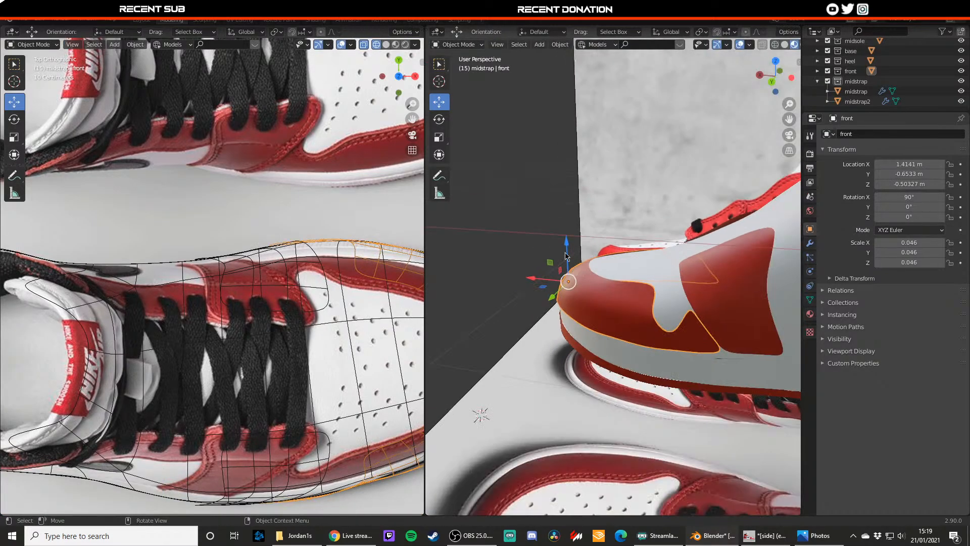
- Save the shoe file
scroll(611, 283, "down", 4)
middle_click_drag(612, 283, 564, 304)
key("ctrl+s")
scroll(619, 320, "up", 3)
middle_click_drag(608, 275, 582, 336)
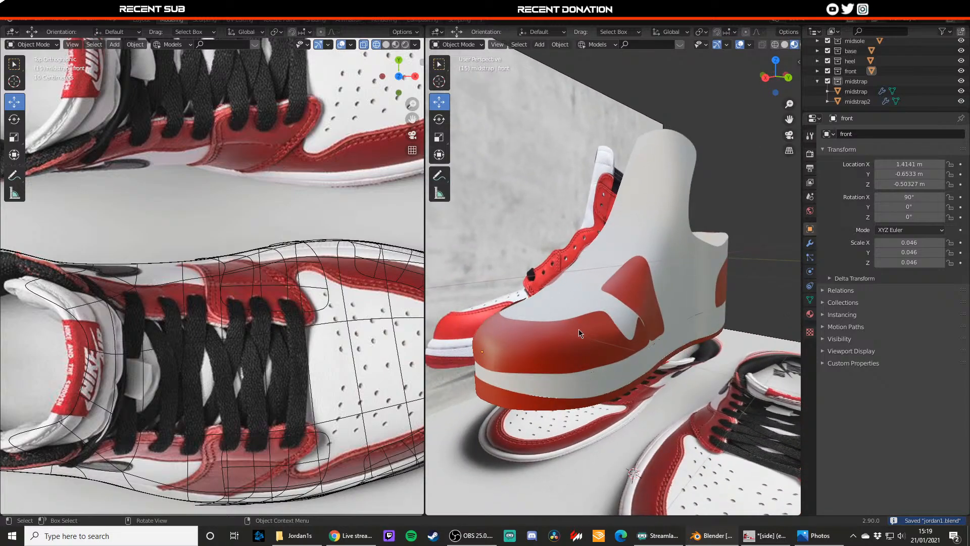
- Try moving midstrap2 along Y away from the shoe and examine the panel's shape
left_click(580, 333)
middle_click_drag(580, 332, 656, 328)
left_click(601, 286)
left_click_drag(635, 331, 709, 347)
middle_click_drag(702, 339, 689, 317)
key("Tab")
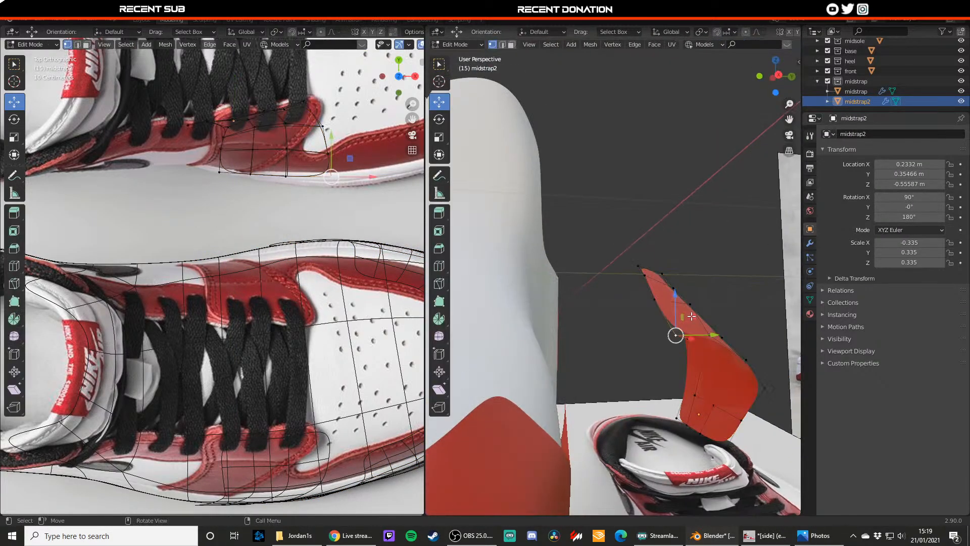
key("Tab")
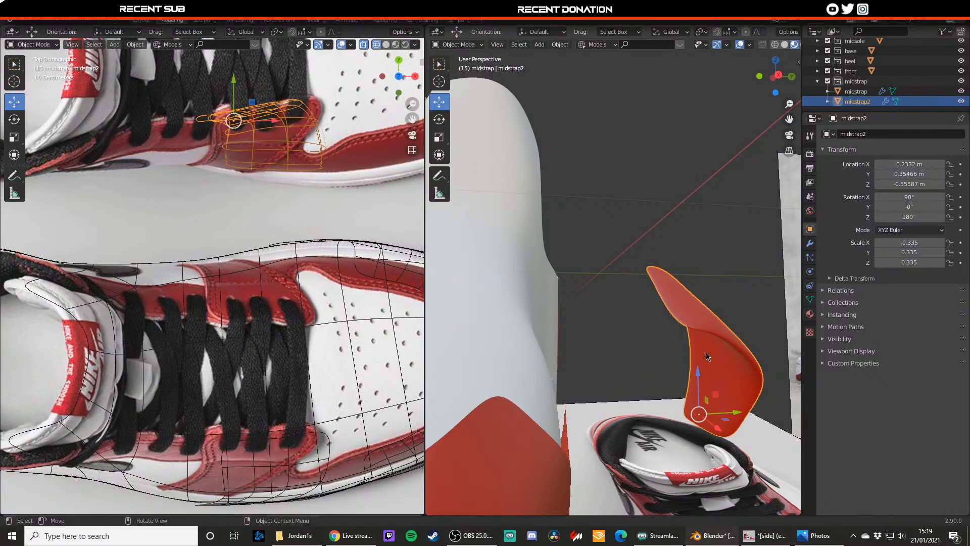
- Undo the relocation of midstrap2, going back to vertex editing of the panel on the shoe
key("ctrl+z")
key("ctrl+z")
key("ctrl+z")
key("ctrl+z")
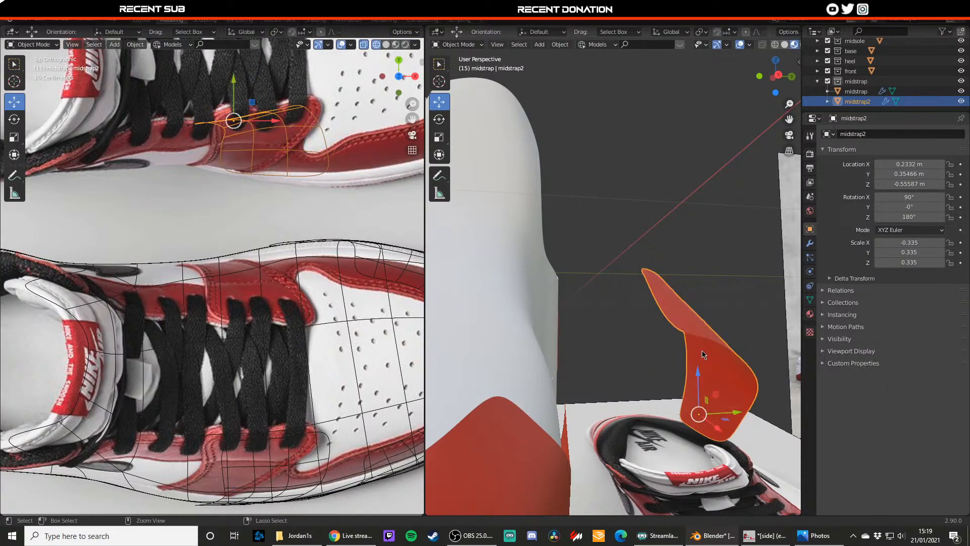
key("ctrl+z")
key("ctrl+z")
key("ctrl+z")
key("ctrl+z")
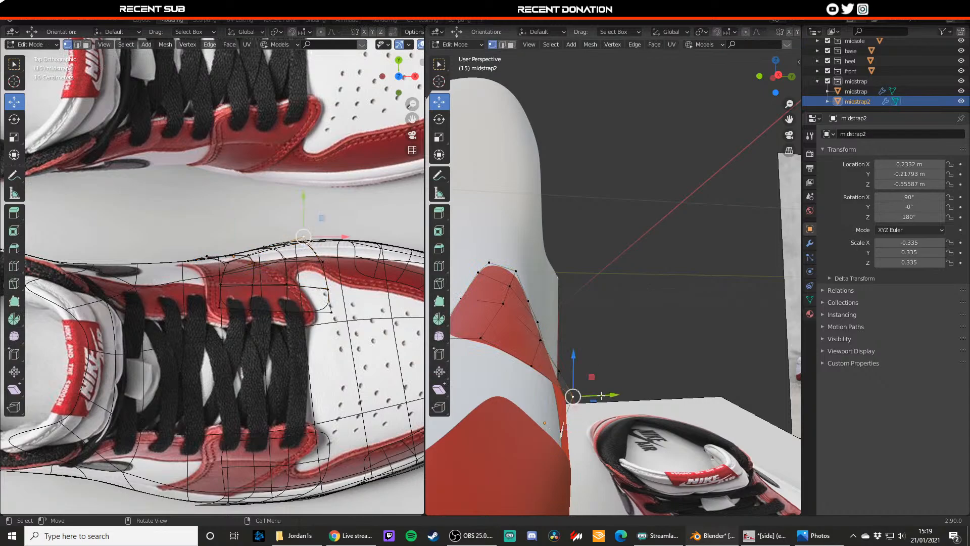
- Move the selected vertex on midstrap2's lower front edge inward along Y toward the shoe
left_click_drag(601, 396, 589, 396)
middle_click_drag(586, 397, 517, 404)
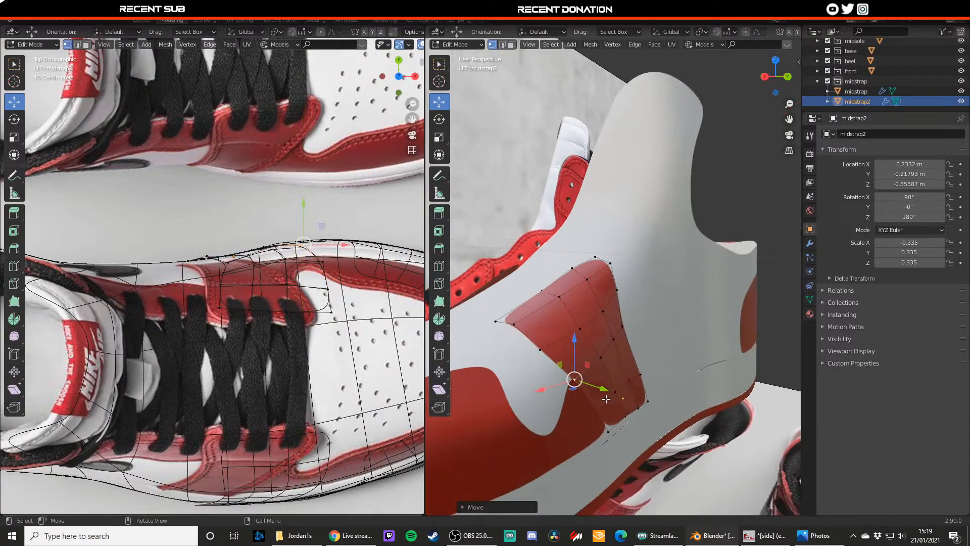
- Leave vertex editing of midstrap2, deselect everything and save the shoe file
key("Tab")
scroll(645, 318, "down", 2)
middle_click_drag(670, 323, 570, 340)
key("alt+a")
key("ctrl+s")
scroll(562, 361, "down", 2)
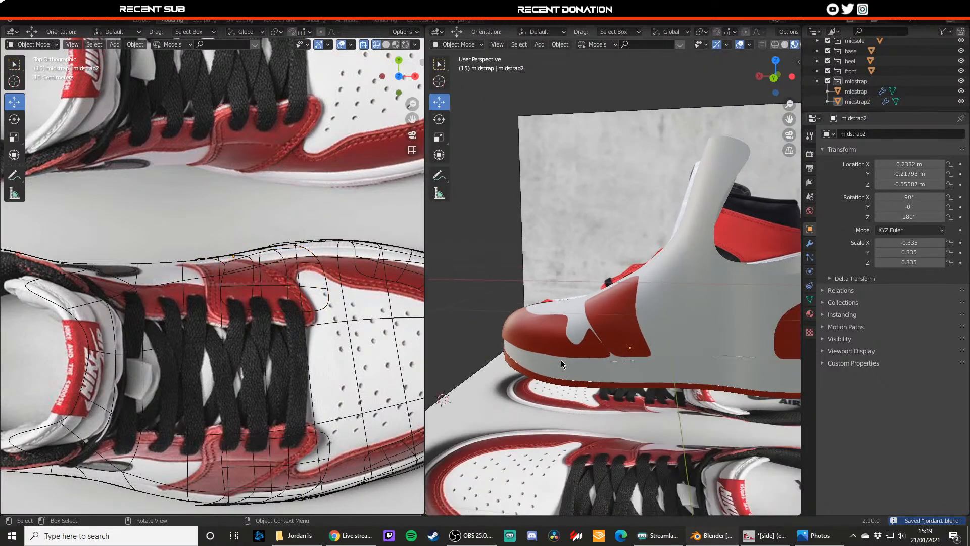
- Check midstrap2 on the shoe and show the whole side reference photo in front view
scroll(561, 361, "down", 1)
left_click(617, 331)
scroll(617, 331, "up", 3)
key("Tab")
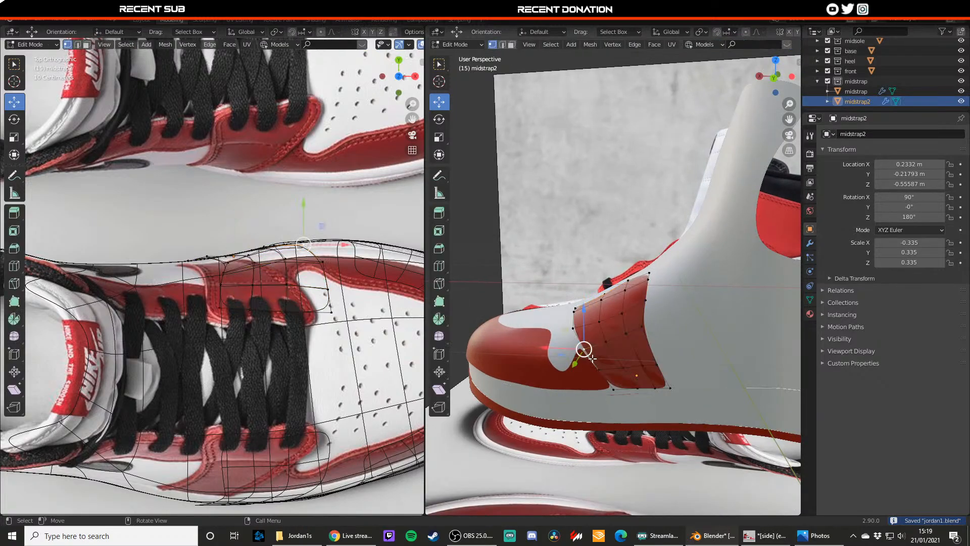
key("Tab")
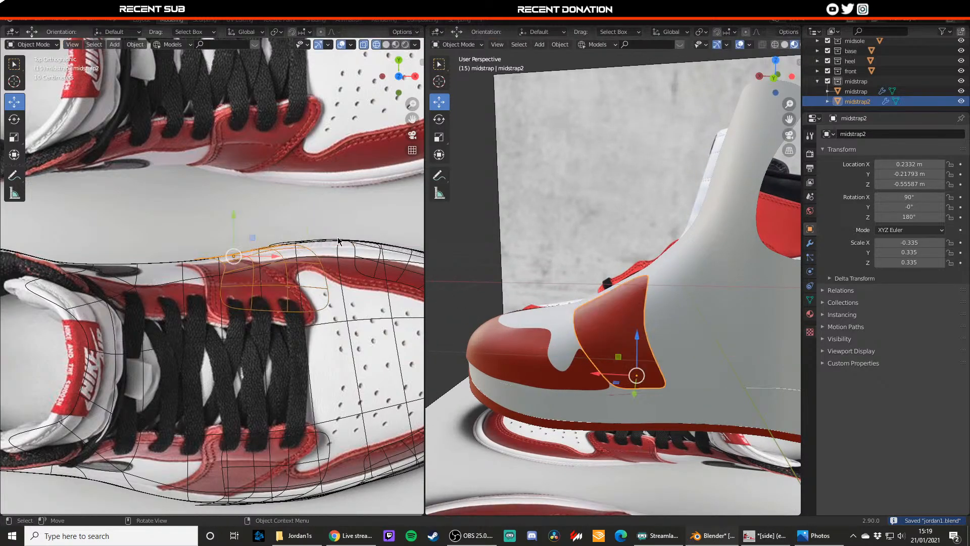
left_click(399, 92)
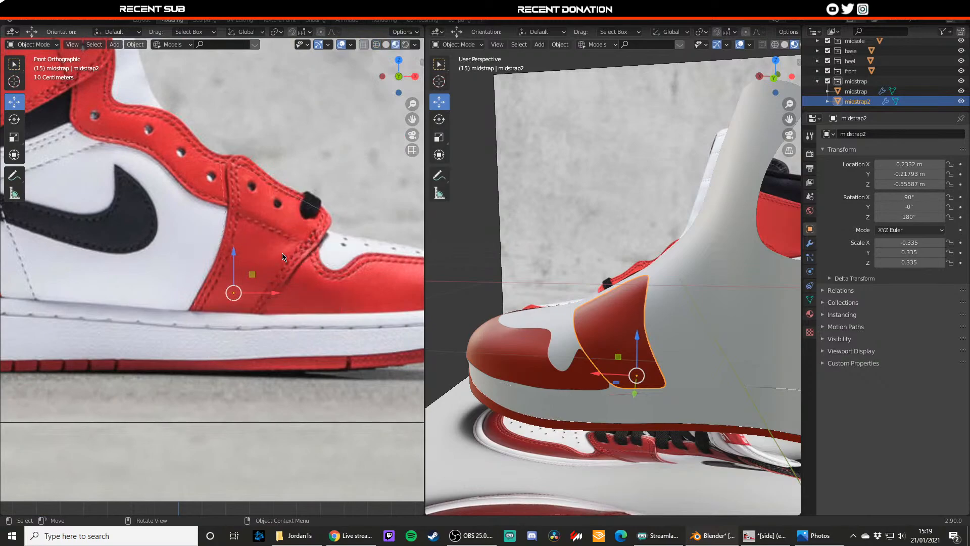
middle_click_drag(282, 253, 297, 287, "shift")
scroll(297, 287, "down", 1)
scroll(152, 214, "down", 3)
middle_click_drag(152, 162, 172, 178, "shift")
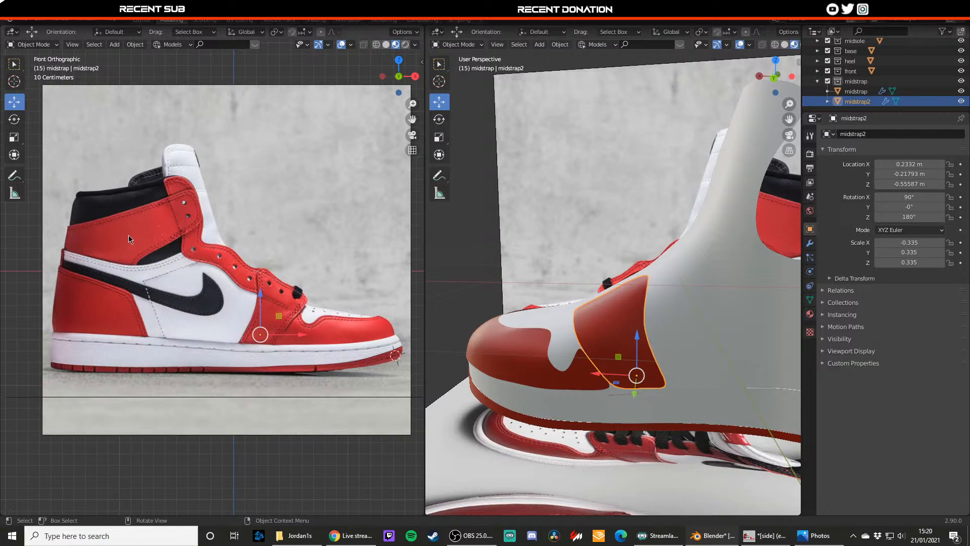
scroll(641, 277, "down", 5)
scroll(678, 305, "down", 2)
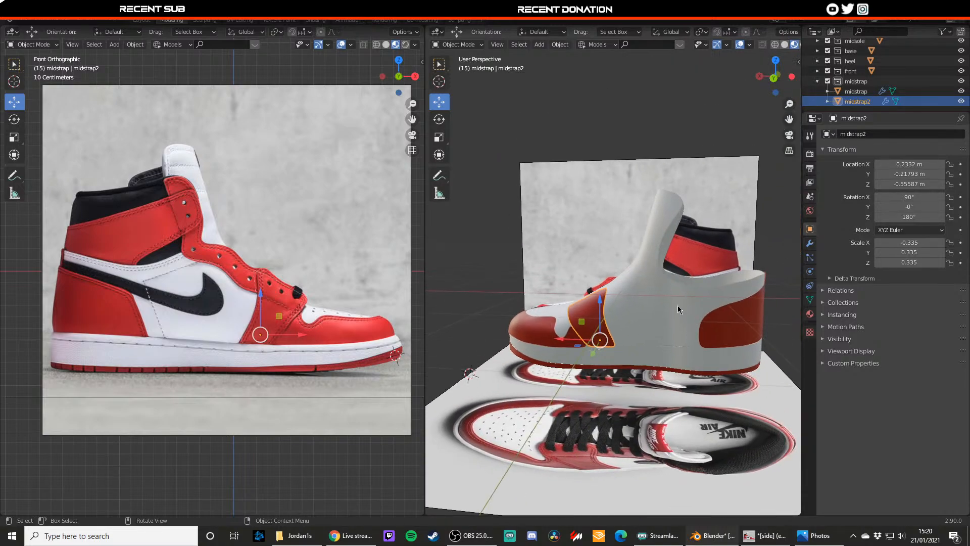
left_click(592, 204)
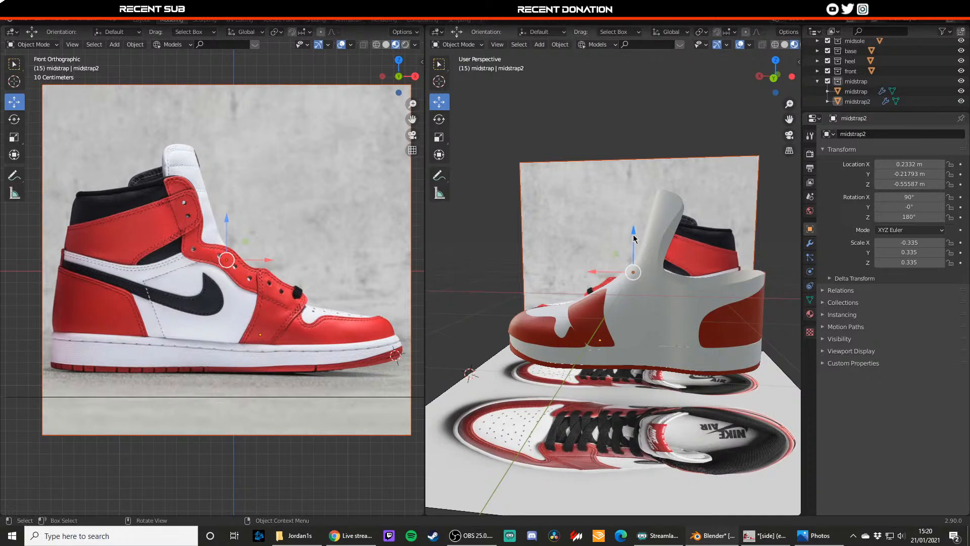
key("alt+a")
middle_click_drag(588, 253, 652, 275)
scroll(651, 276, "up", 2)
middle_click_drag(650, 243, 682, 249)
scroll(695, 257, "down", 2)
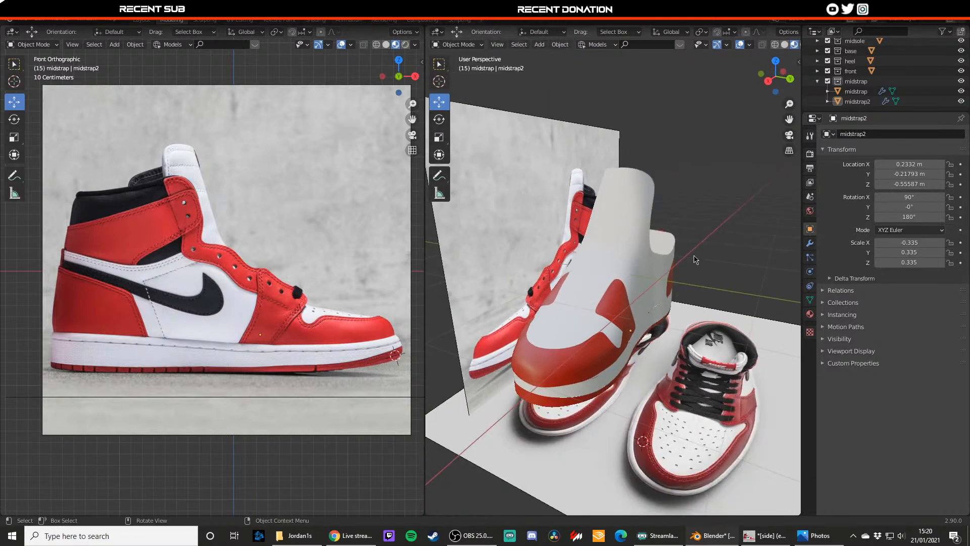
- Try extruding the entire mesh of the front toe panel and examine its edges
left_click(588, 343)
middle_click_drag(588, 344, 540, 340)
key("Tab")
key("a")
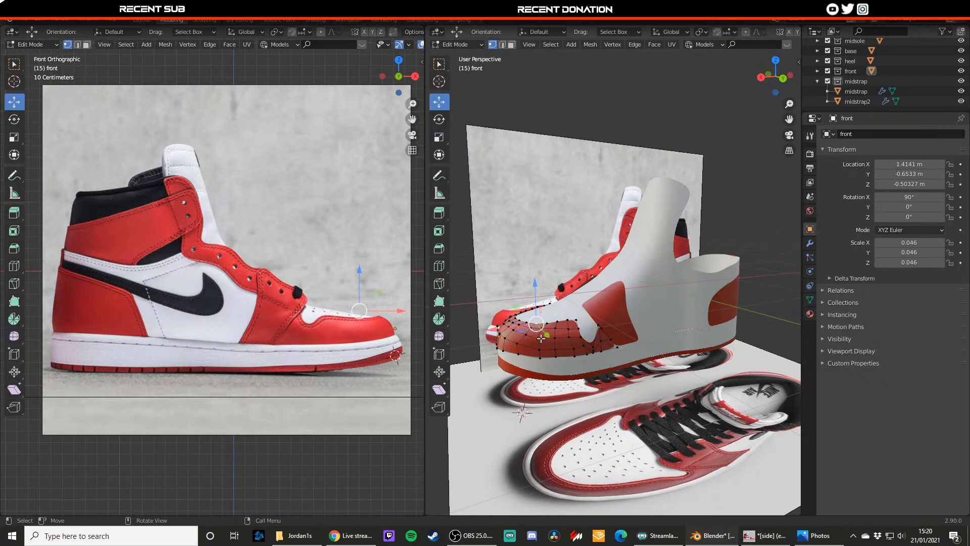
key("e")
left_click(541, 336)
key("Tab")
middle_click_drag(573, 336, 536, 320)
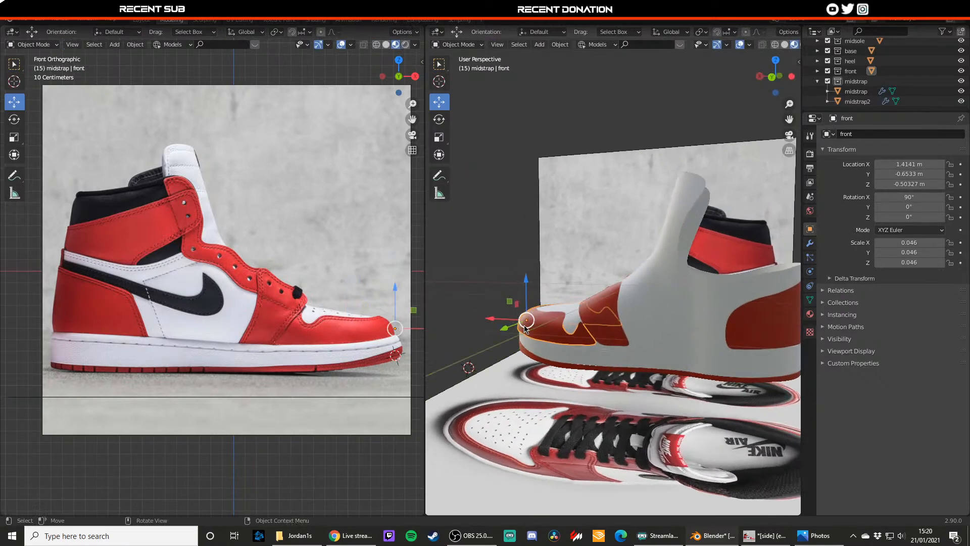
scroll(614, 326, "up", 4)
middle_click_drag(614, 326, 578, 351)
key("Tab")
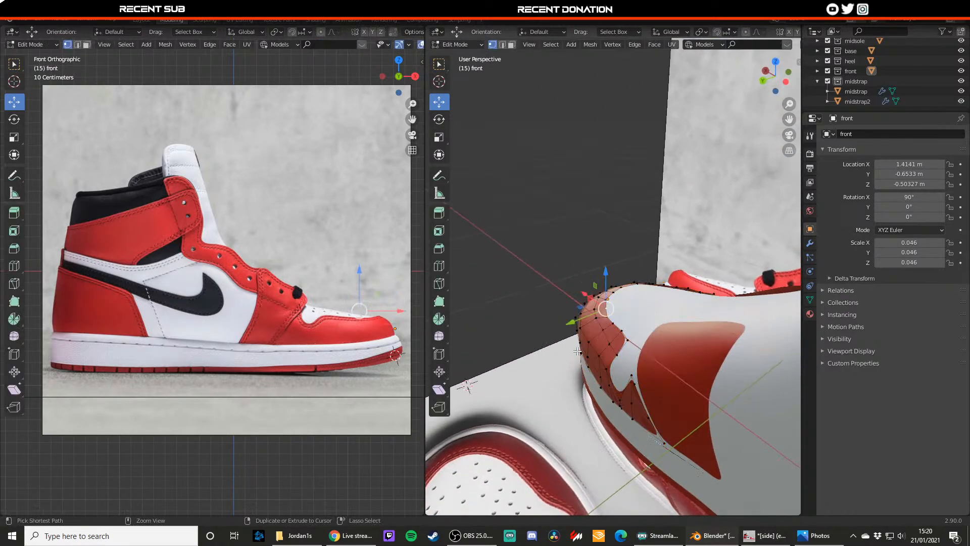
- Undo the extrusion of the front toe panel
key("ctrl+z")
key("ctrl+z")
key("ctrl+z")
key("ctrl+z")
scroll(589, 256, "down", 4)
middle_click_drag(589, 256, 671, 323)
scroll(671, 323, "up", 2)
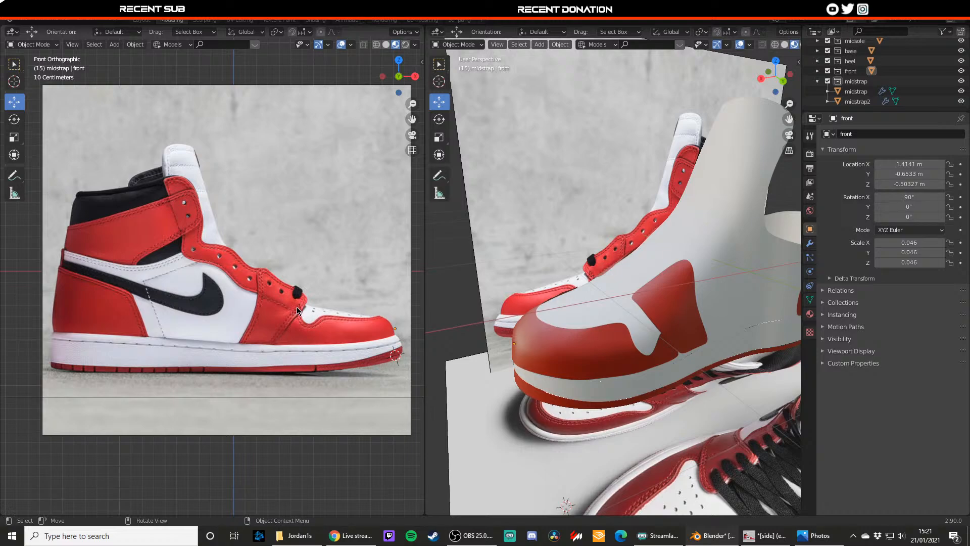
- Examine the fit of the toe panel and midstrap2 over the shoe body from several angles
scroll(641, 357, "down", 6)
middle_click_drag(641, 356, 525, 365)
scroll(598, 357, "up", 7)
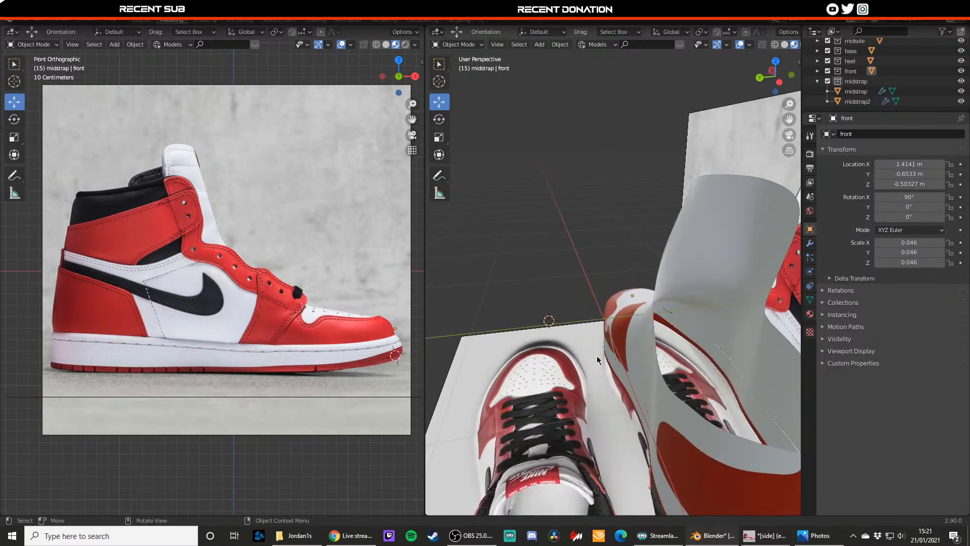
middle_click_drag(597, 357, 679, 325)
scroll(554, 308, "down", 5)
scroll(684, 359, "up", 3)
scroll(683, 359, "up", 4)
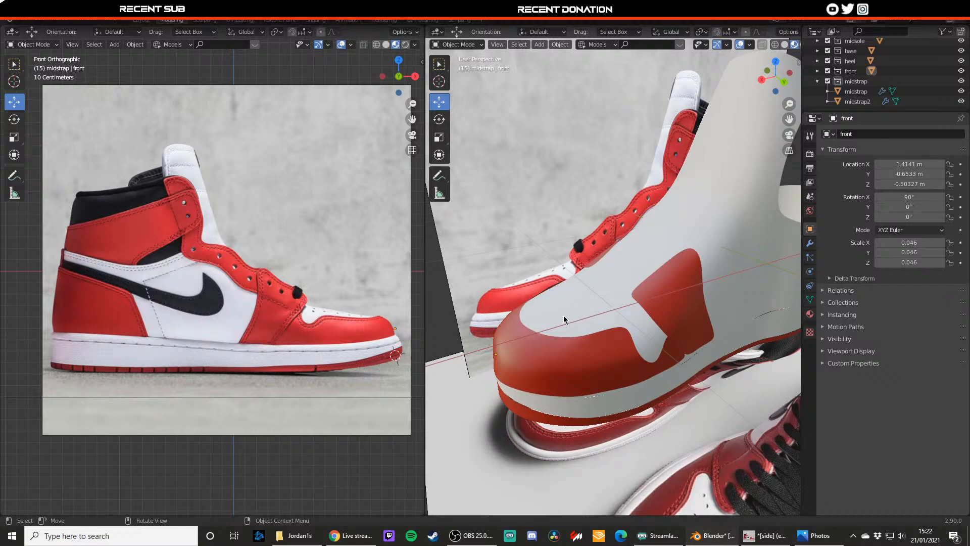
scroll(575, 310, "down", 2)
scroll(576, 311, "down", 3)
middle_click_drag(593, 293, 652, 271)
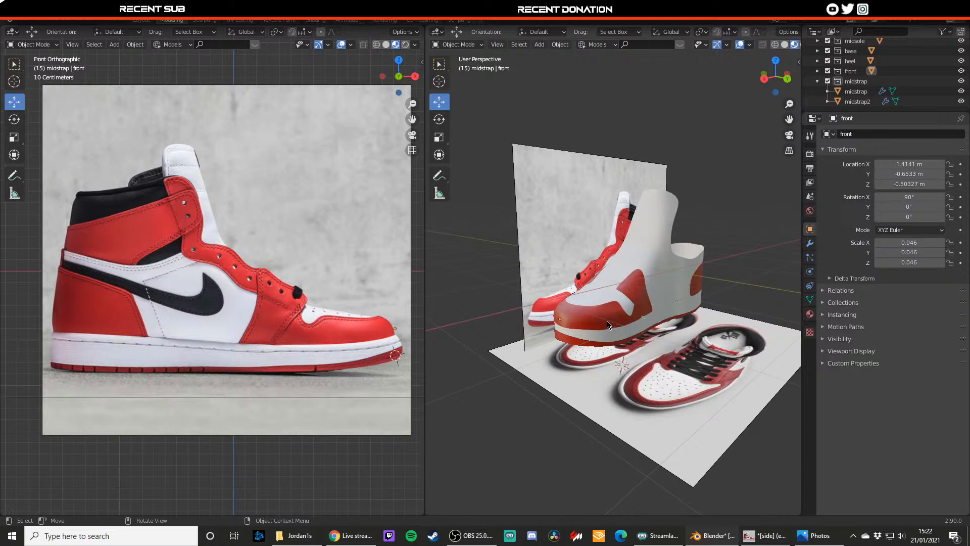
scroll(609, 326, "up", 2)
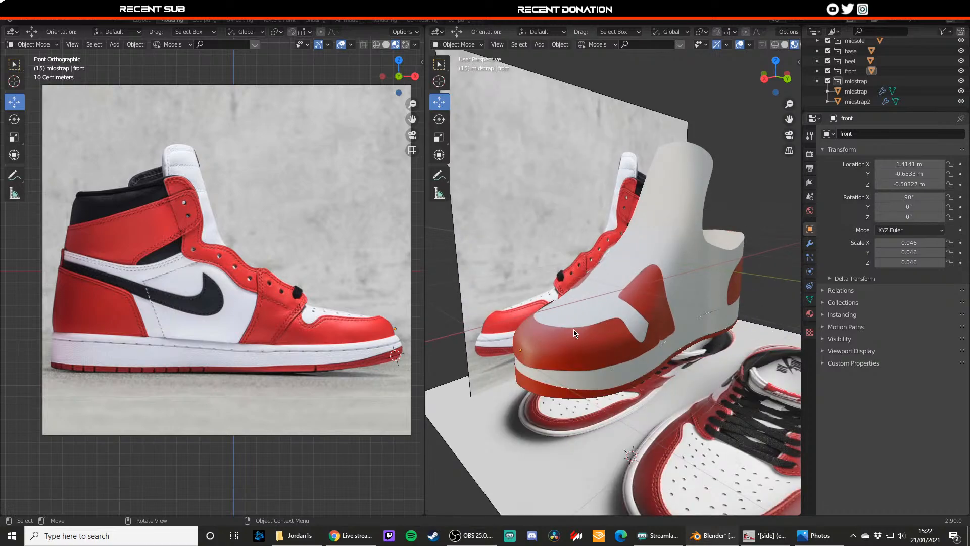
scroll(561, 319, "down", 3)
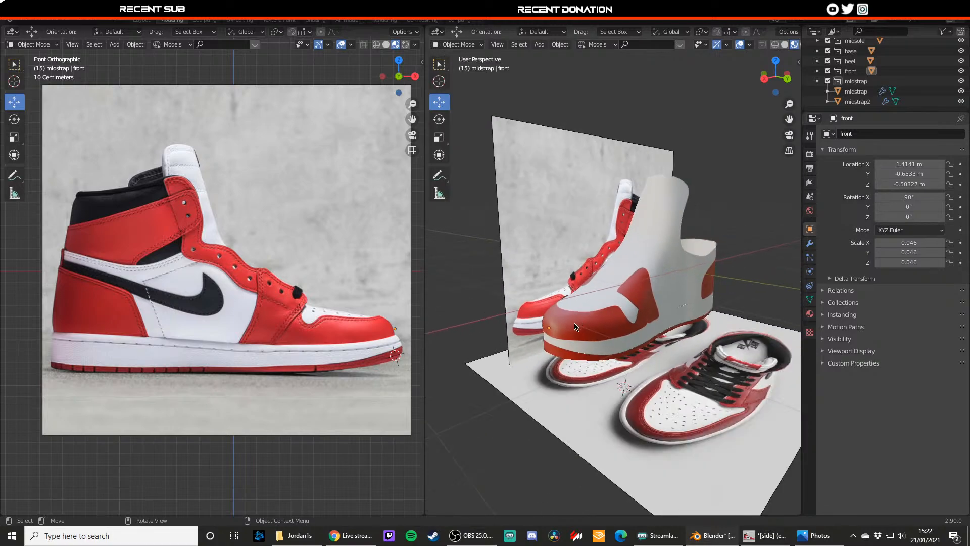
middle_click_drag(557, 324, 615, 267)
scroll(618, 252, "up", 4)
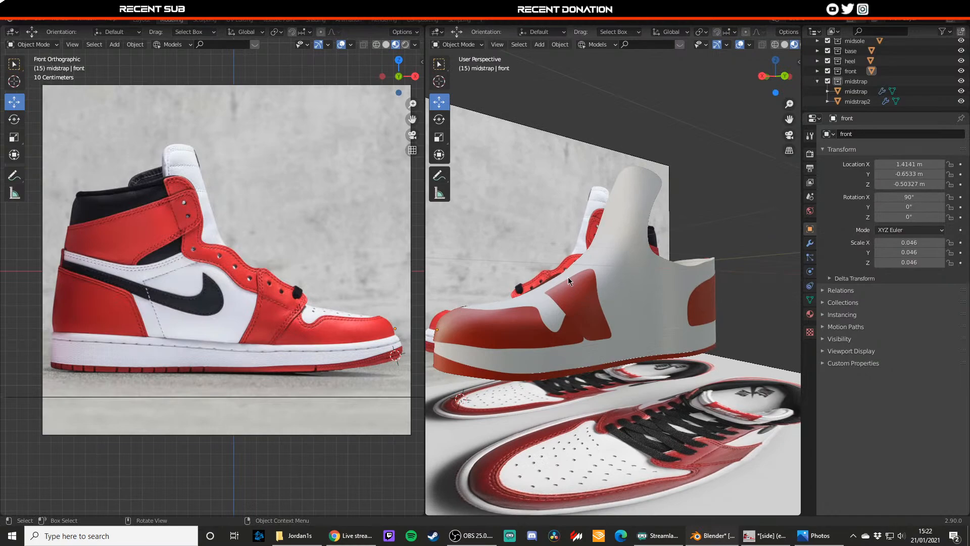
scroll(564, 286, "down", 1)
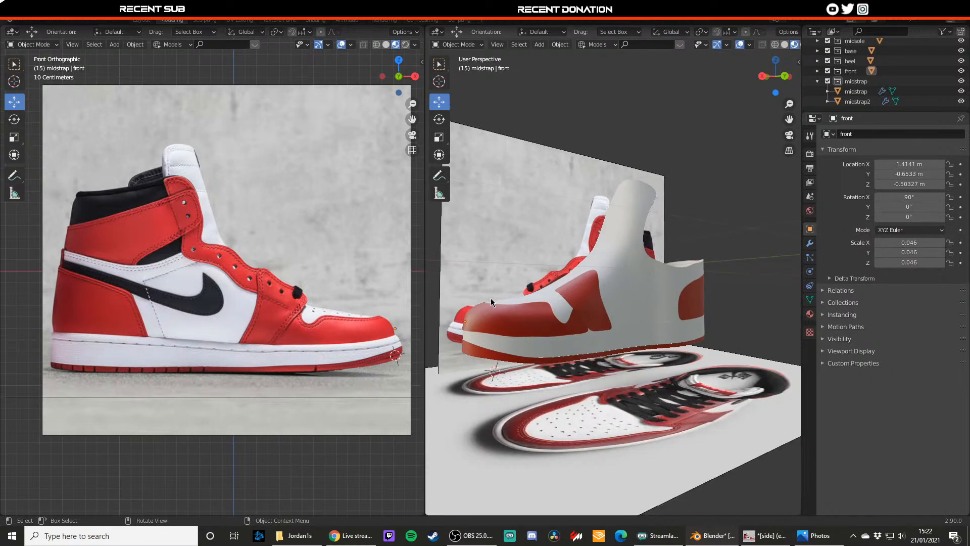
- Select the shoe's separate pieces in turn, including the bottomsole, front toe panel and base, to inspect them
left_click(482, 356)
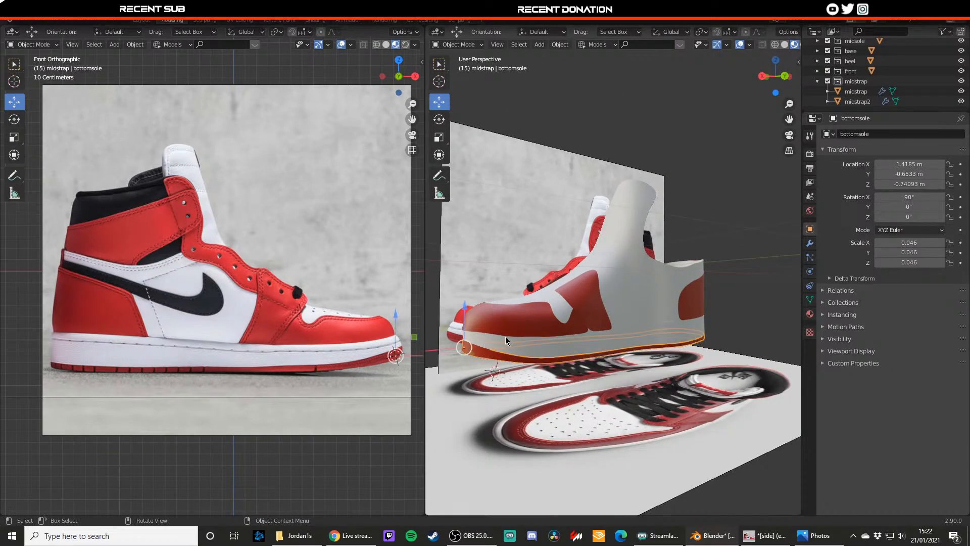
left_click(503, 345)
left_click(509, 326)
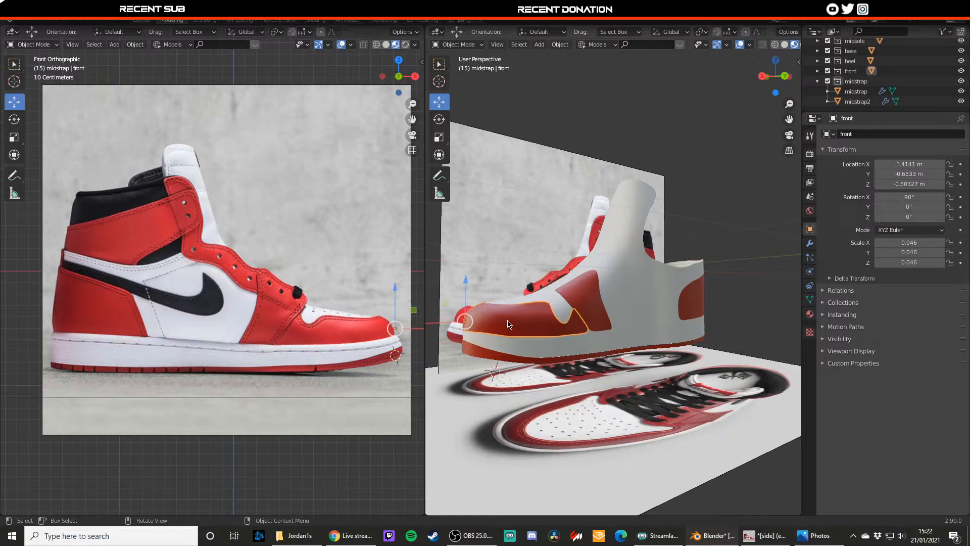
middle_click_drag(528, 323, 760, 312)
left_click(602, 287)
scroll(569, 323, "up", 1)
left_click(793, 310)
scroll(730, 334, "down", 2)
left_click(672, 293)
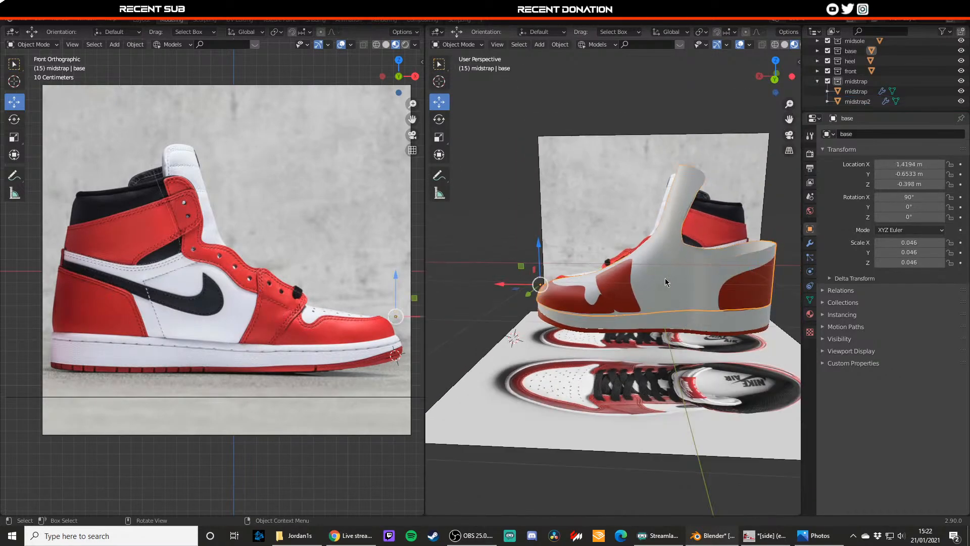
scroll(656, 286, "up", 3)
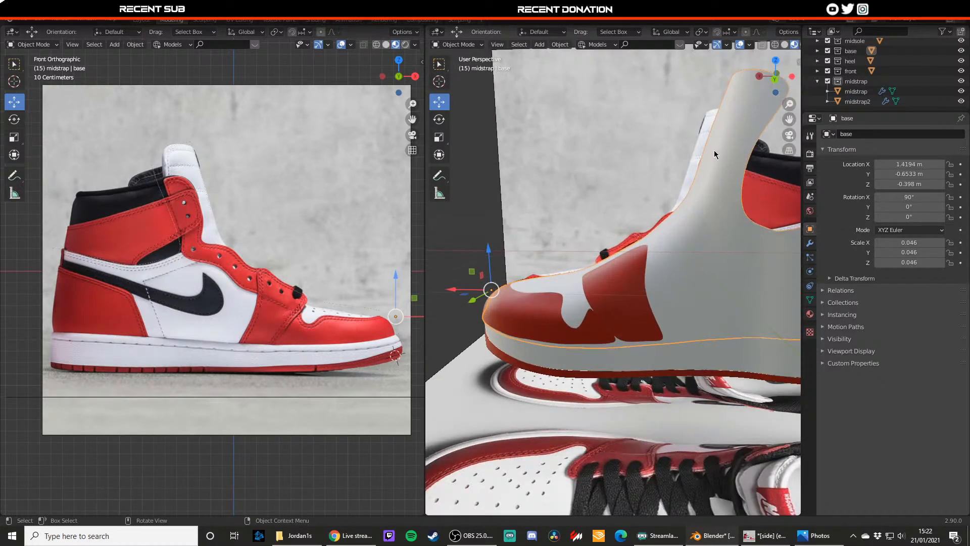
- Try moving midstrap2 away from the shoe along Y and upward along Z, and examine its curved shape
left_click(631, 292)
scroll(632, 292, "down", 2)
middle_click_drag(692, 284, 651, 302)
scroll(651, 301, "up", 2)
left_click_drag(668, 350, 574, 396)
left_click_drag(597, 339, 598, 287)
middle_click_drag(598, 287, 543, 278)
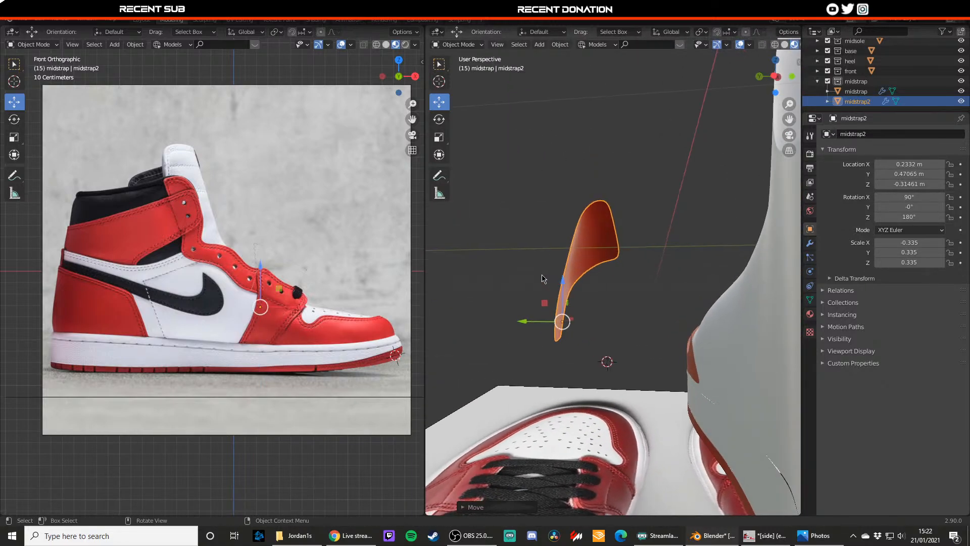
middle_click_drag(631, 257, 692, 284)
scroll(692, 284, "up", 2)
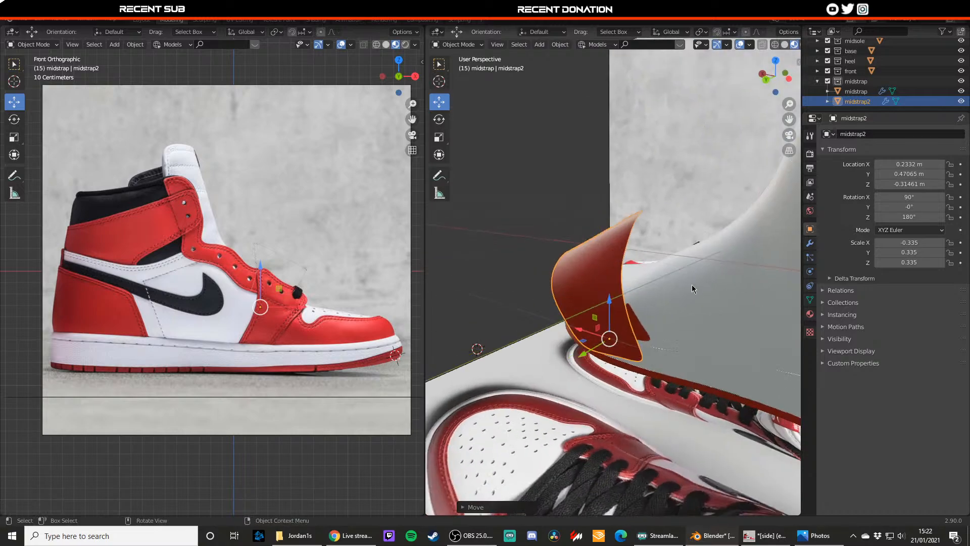
- Undo both moves of midstrap2 to put the panel back on the shoe
key("ctrl+z")
key("ctrl+z")
scroll(684, 283, "down", 3)
left_click(632, 261)
middle_click_drag(553, 275, 605, 267)
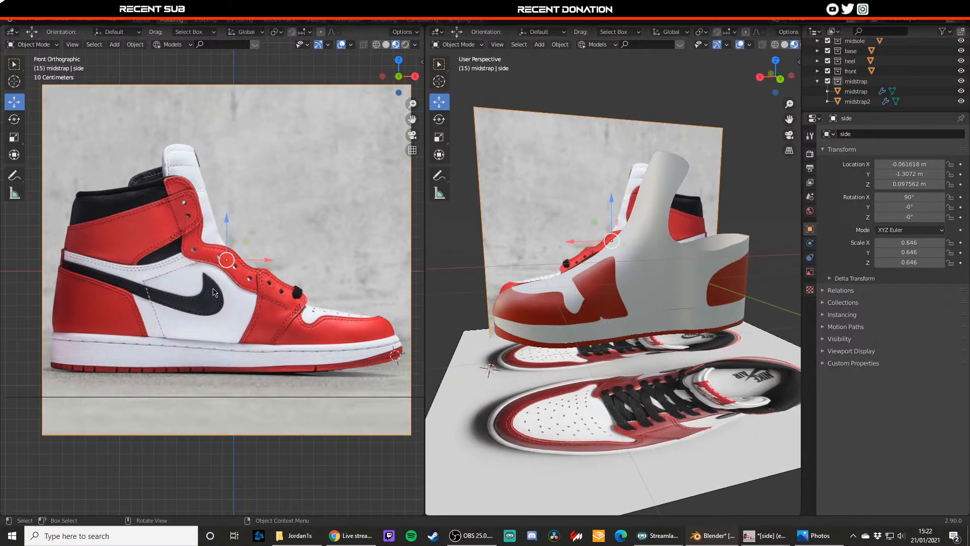
- Try extruding the entire mesh of midstrap2
left_click(612, 286)
middle_click_drag(505, 279, 496, 323)
key("Tab")
scroll(561, 273, "up", 2)
key("a")
key("e")
left_click(654, 253)
key("Tab")
left_click(685, 233)
scroll(419, 281, "down", 1)
- Undo the extrusion of midstrap2 and the selection changes around it
key("ctrl+z")
key("ctrl+z")
key("ctrl+z")
key("ctrl+z")
key("ctrl+z")
key("ctrl+z")
scroll(573, 299, "down", 3)
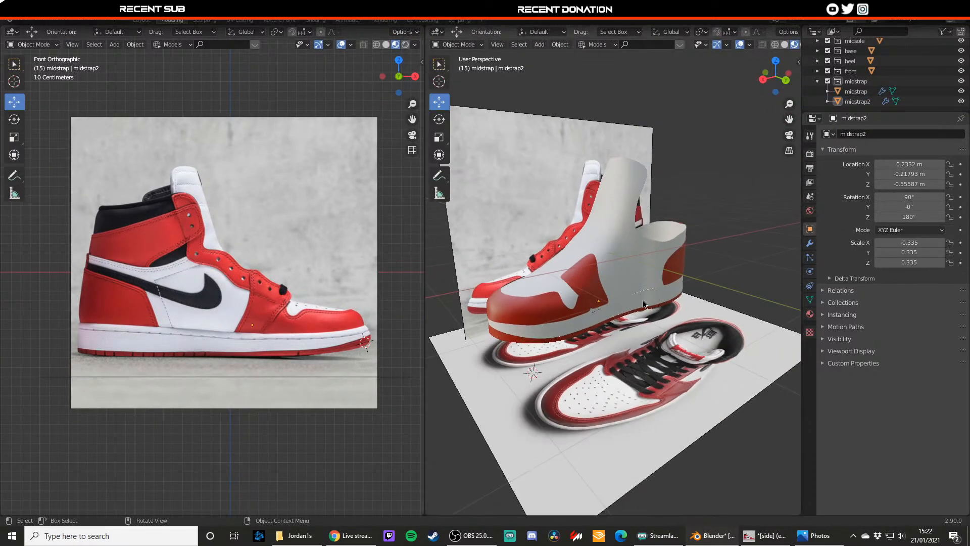
- Move a vertex on the front toe panel's lower edge about 0.02 m inward along X
middle_click_drag(642, 300, 600, 271)
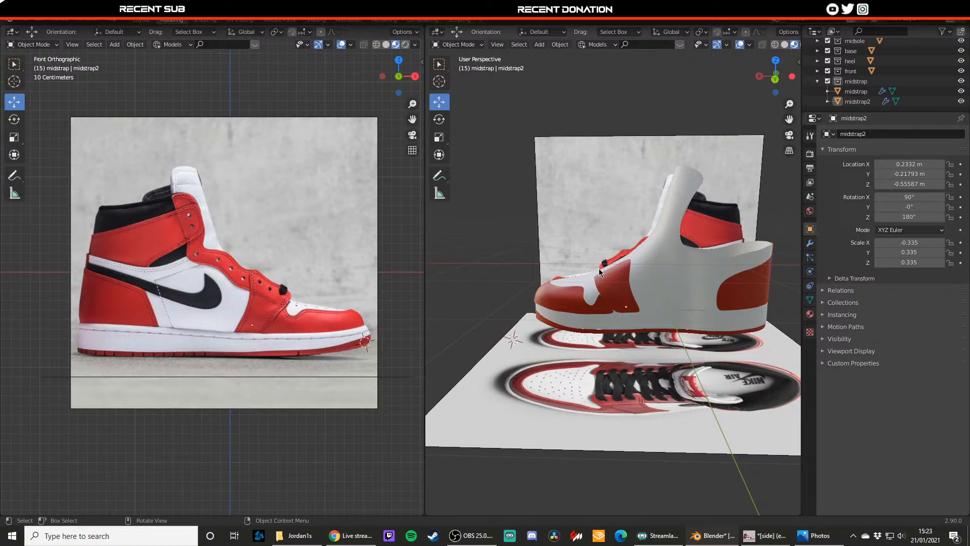
scroll(599, 273, "up", 4)
middle_click_drag(541, 329, 659, 387, "shift")
scroll(597, 347, "up", 1)
left_click(580, 346)
key("Tab")
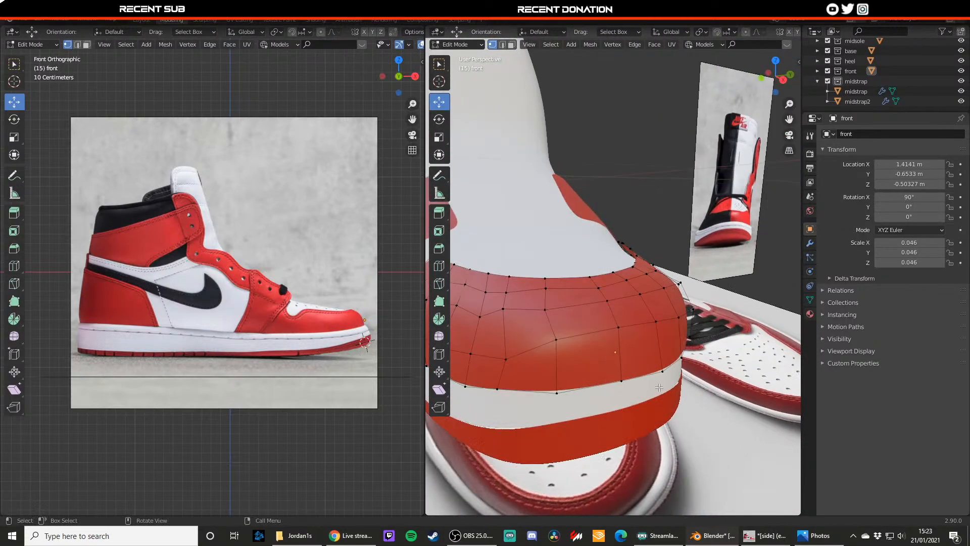
left_click(660, 384)
key("g")
key("x")
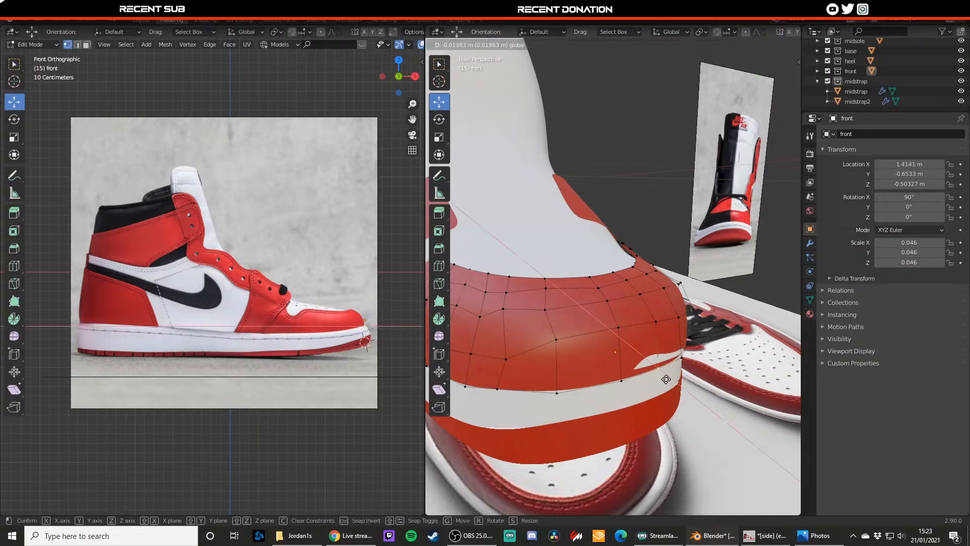
left_click(667, 380)
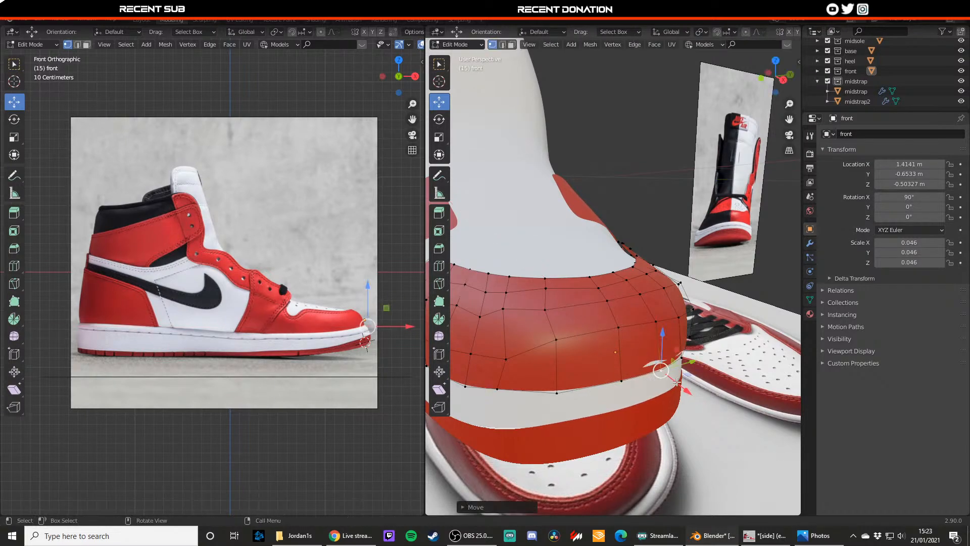
- Extrude all of the front toe panel's faces slightly outward and return to object mode
key("Tab")
key("Tab")
key("a")
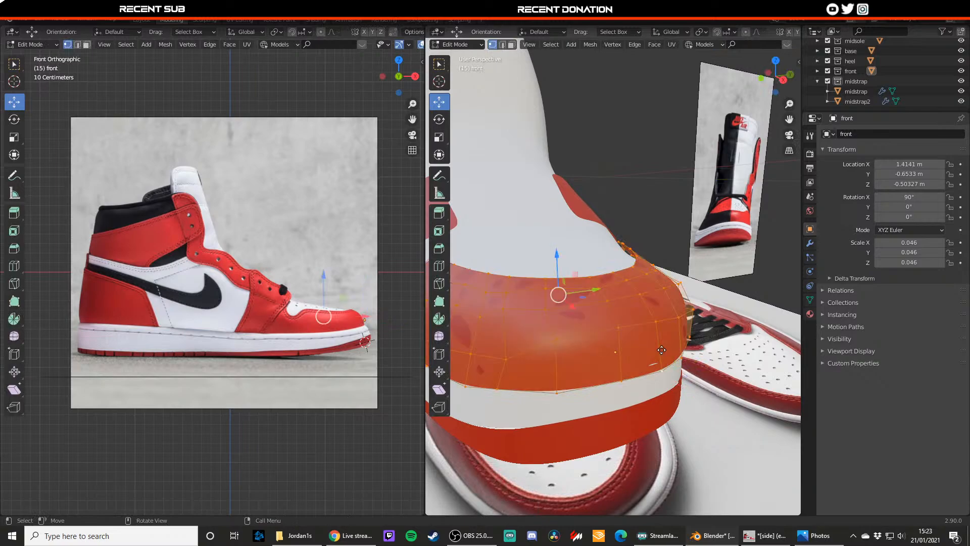
key("e")
left_click(664, 371)
key("Tab")
middle_click_drag(666, 382, 652, 376)
- Try moving a lower-edge vertex of the extruded front toe panel inward along X
key("Tab")
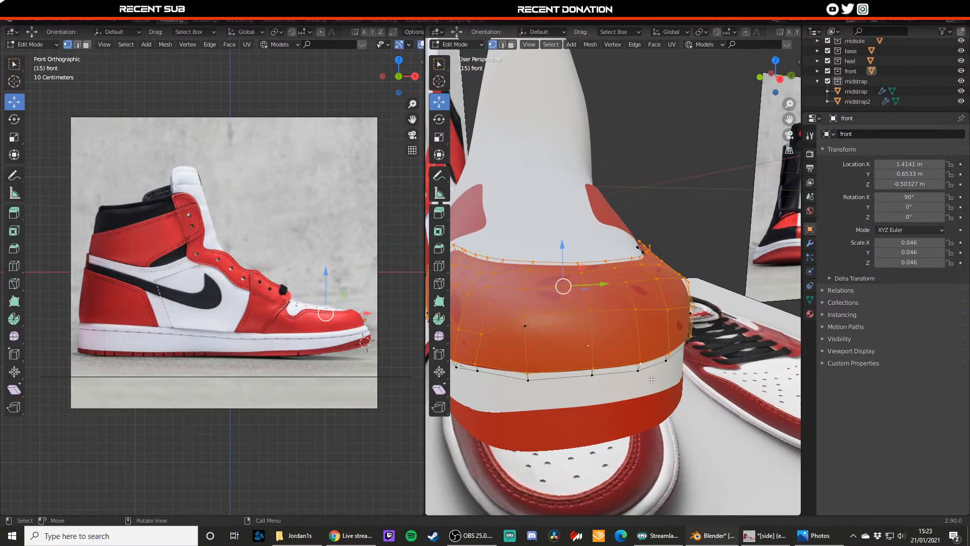
left_click(649, 380)
key("g")
key("x")
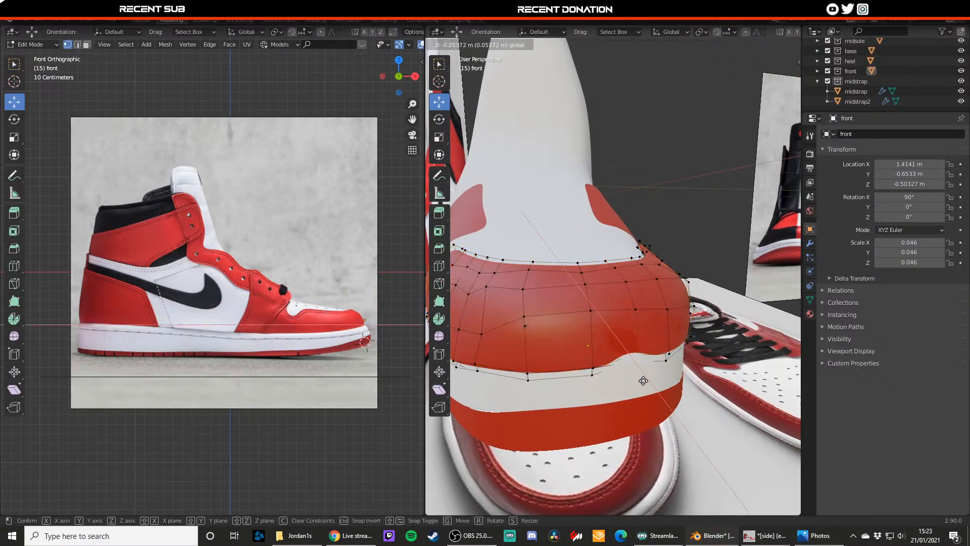
left_click(646, 379)
- Undo the vertex move on the extruded toe panel, going back to object mode
key("ctrl+z")
key("ctrl+z")
key("ctrl+z")
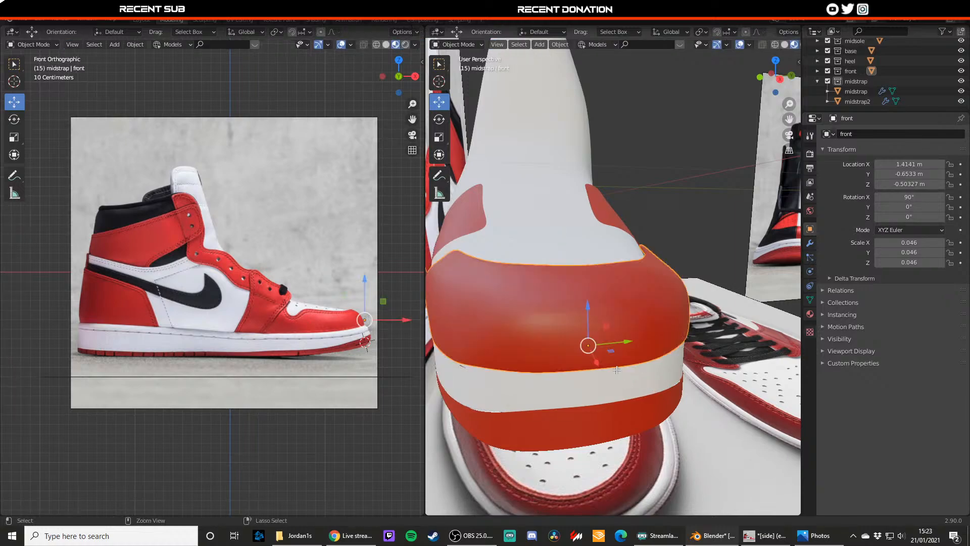
- Adjust a vertex on the front toe panel's lower edge near the toe's corner and return to object mode
key("Tab")
key("Tab")
key("Tab")
left_click(650, 380)
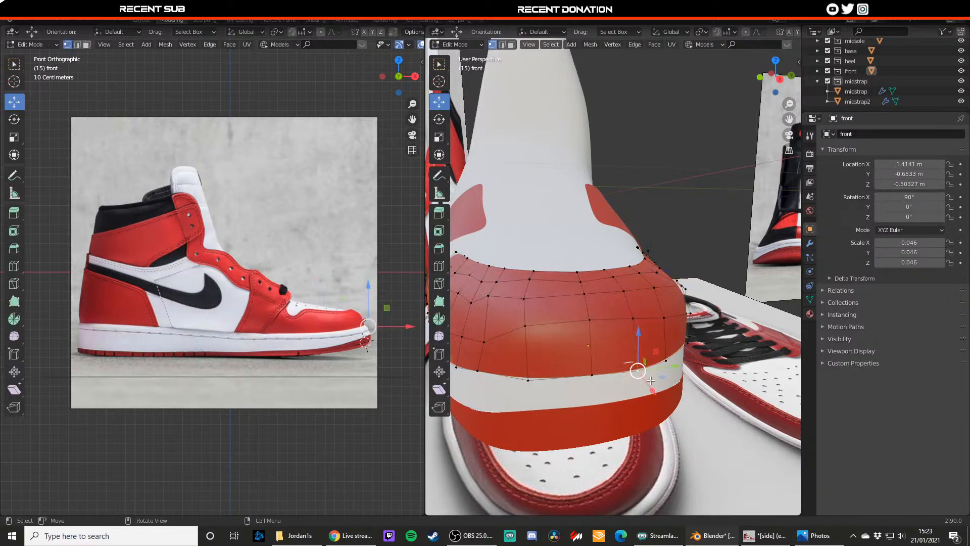
key("Tab")
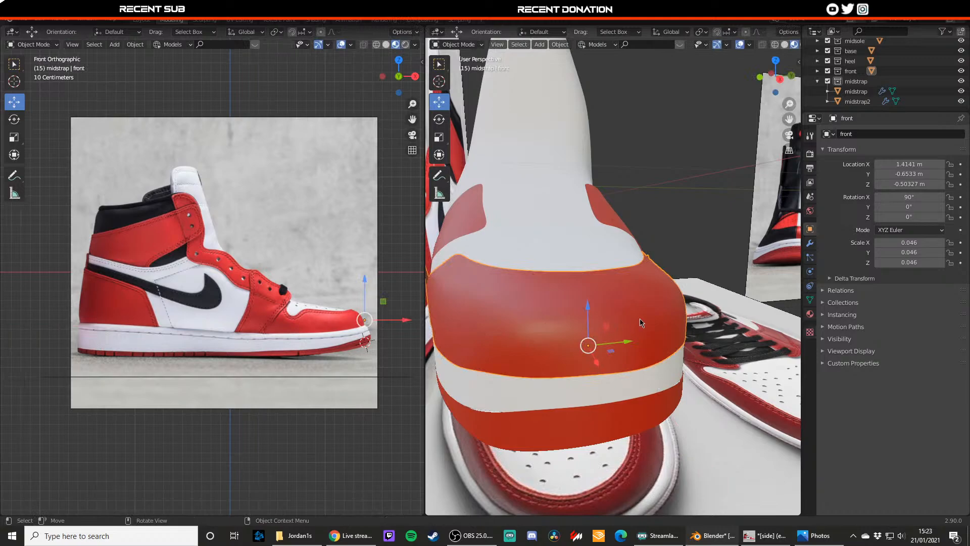
middle_click_drag(595, 364, 588, 382)
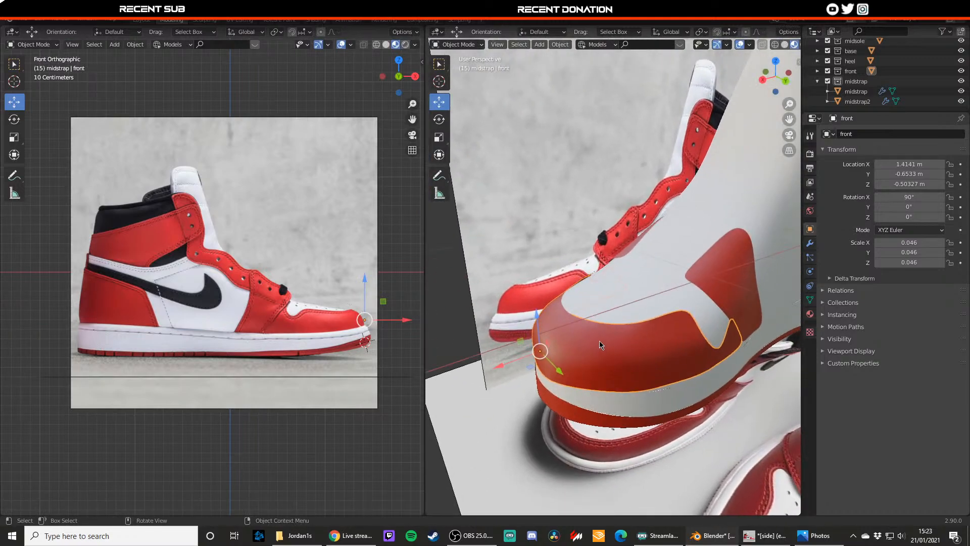
- Move several lower-edge vertices around the front toe panel slightly to fit the shoe body, ending in object mode
middle_click_drag(600, 340, 539, 364)
key("Tab")
key("g")
left_click_drag(540, 365, 558, 376)
left_click(581, 374)
middle_click_drag(558, 376, 638, 373)
left_click(615, 376)
left_click_drag(607, 388, 607, 390)
middle_click_drag(607, 390, 650, 324)
key("Tab")
scroll(637, 377, "down", 2)
scroll(652, 348, "down", 3)
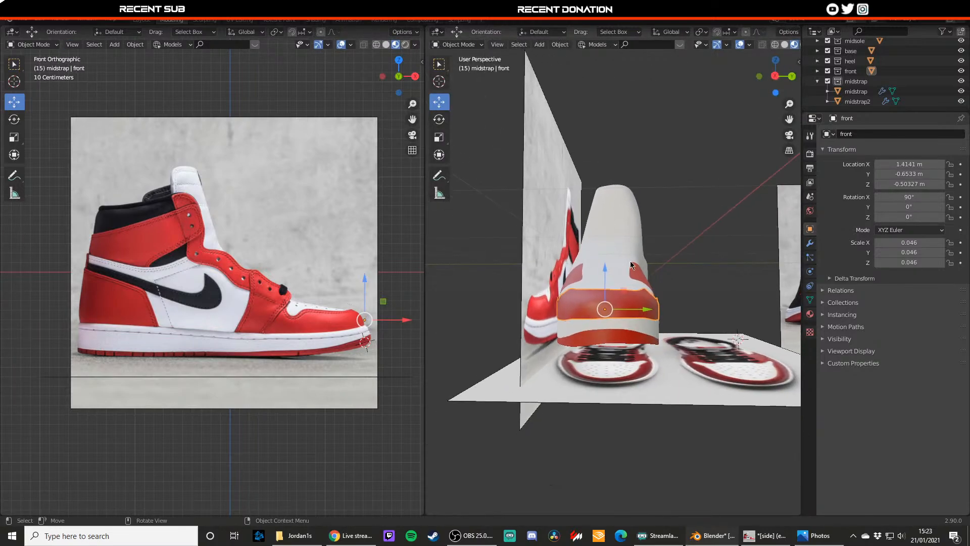
- Try extruding all of the heel panel's faces slightly outward, finishing in object mode
left_click(649, 164)
middle_click_drag(652, 174, 615, 215)
scroll(615, 215, "down", 3)
middle_click_drag(649, 296, 608, 257)
scroll(691, 248, "up", 4)
left_click(686, 271)
key("Tab")
key("a")
key("e")
left_click(605, 251)
key("Tab")
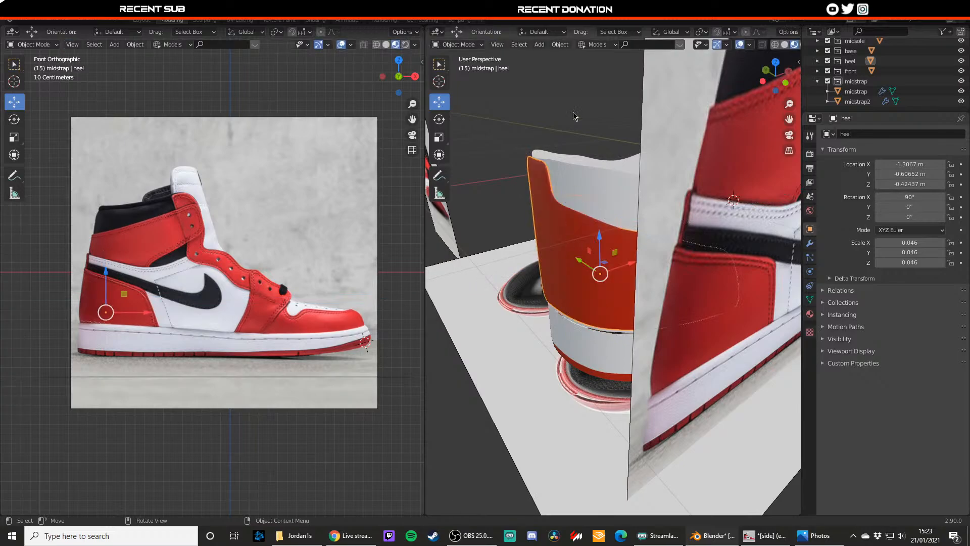
- Inspect the heel panel's thickness around the back of the shoe, undo its extrusion and deselect the panel
left_click(574, 116)
mouse_move(571, 217)
middle_mouse_down()
mouse_move(617, 212)
mouse_move(664, 229)
mouse_move(627, 257)
mouse_move(619, 298)
mouse_move(562, 322)
mouse_move(561, 231)
middle_mouse_up()
scroll(664, 230, "up", 3)
middle_click_drag(626, 252, 548, 286)
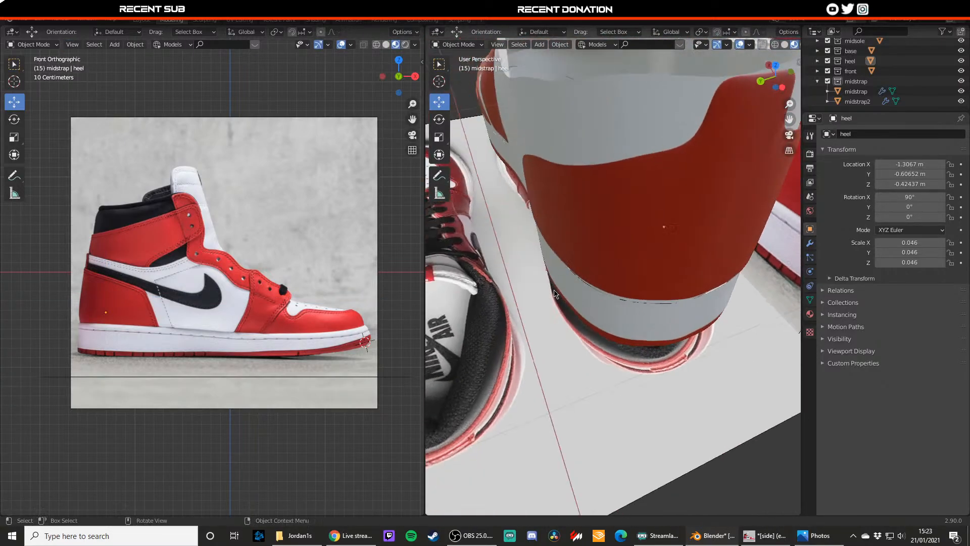
key("ctrl+z")
key("ctrl+z")
key("ctrl+z")
key("ctrl+z")
key("Tab")
left_click(726, 411)
- Save the shoe model in the existing jordan1.blend file
scroll(726, 411, "down", 5)
middle_click_drag(726, 411, 552, 311)
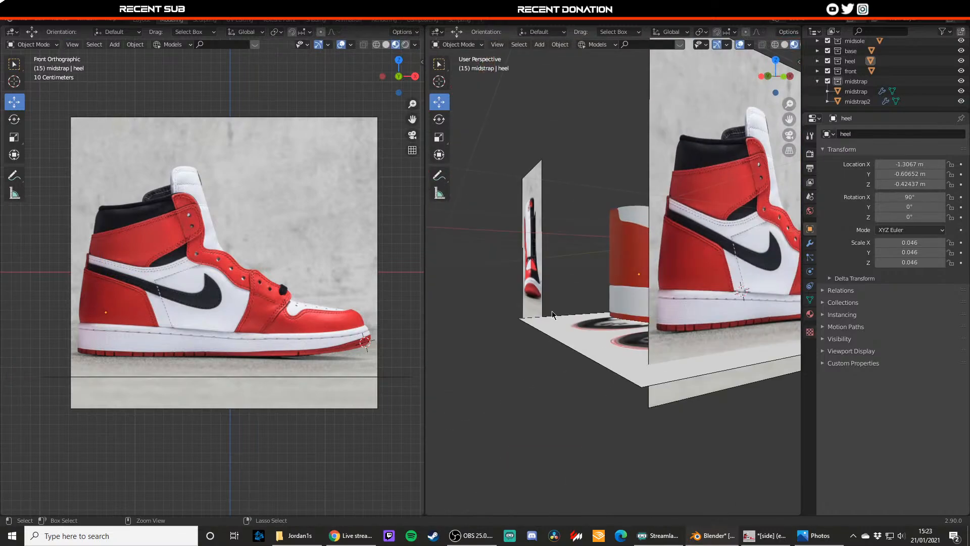
key("ctrl+s")
middle_click_drag(532, 271, 682, 286)
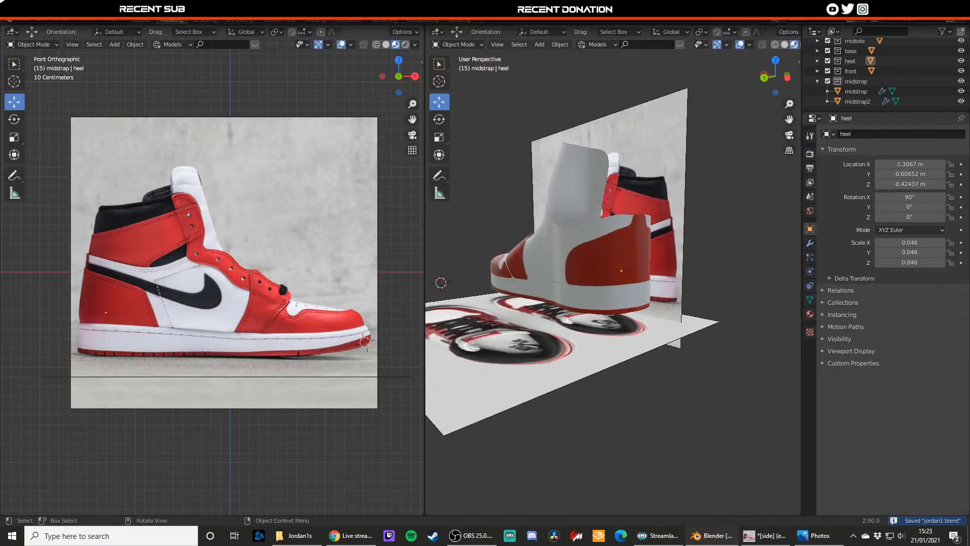